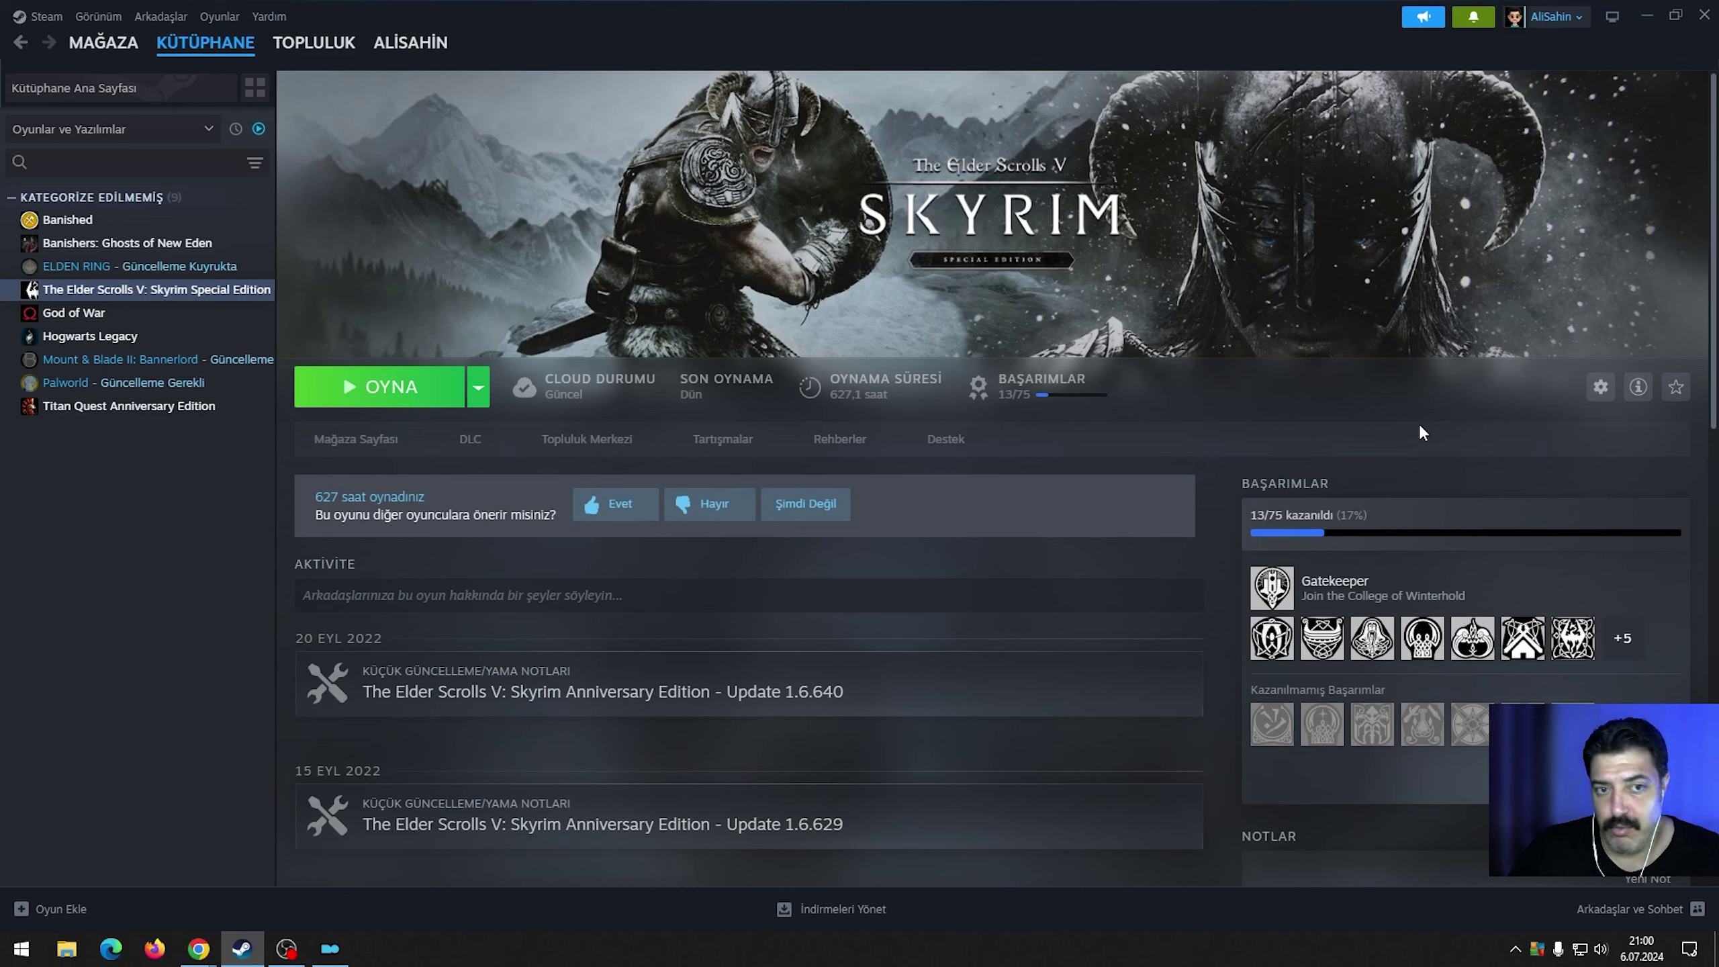
Set Skyrim Special Edition's automatic updates to "Bu oyunu sadece çalıştırdığımda güncelleştir" in its properties and minimize Steam.
left_click(1599, 389)
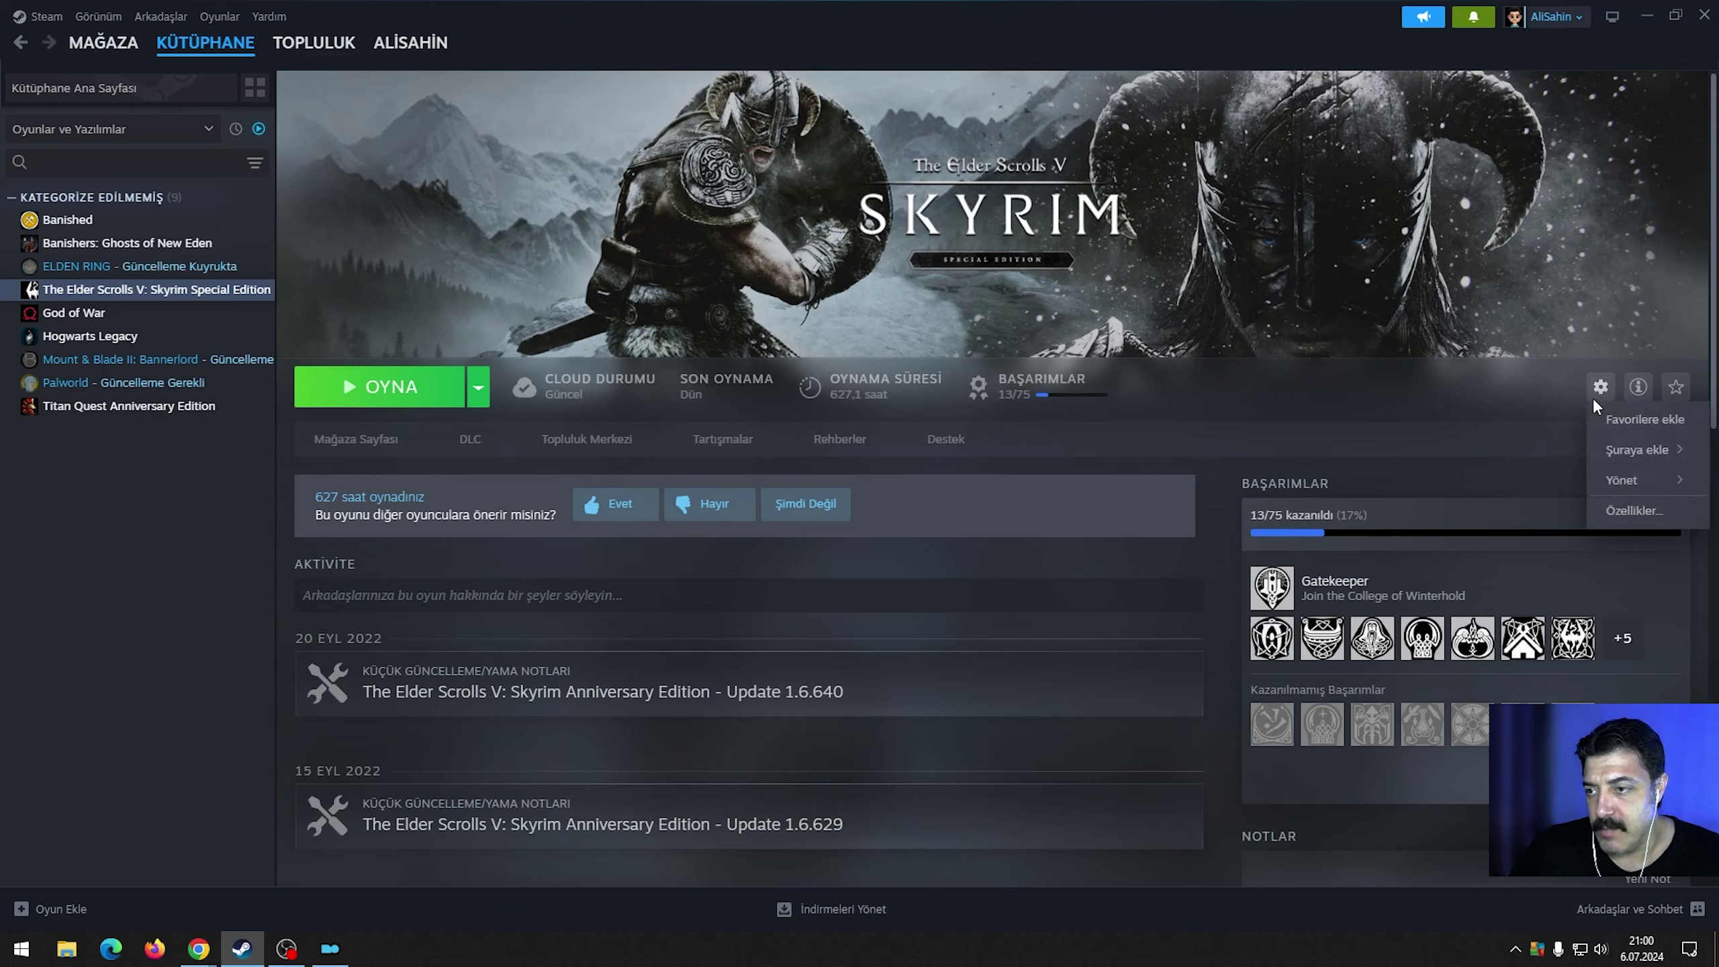
left_click(1651, 518)
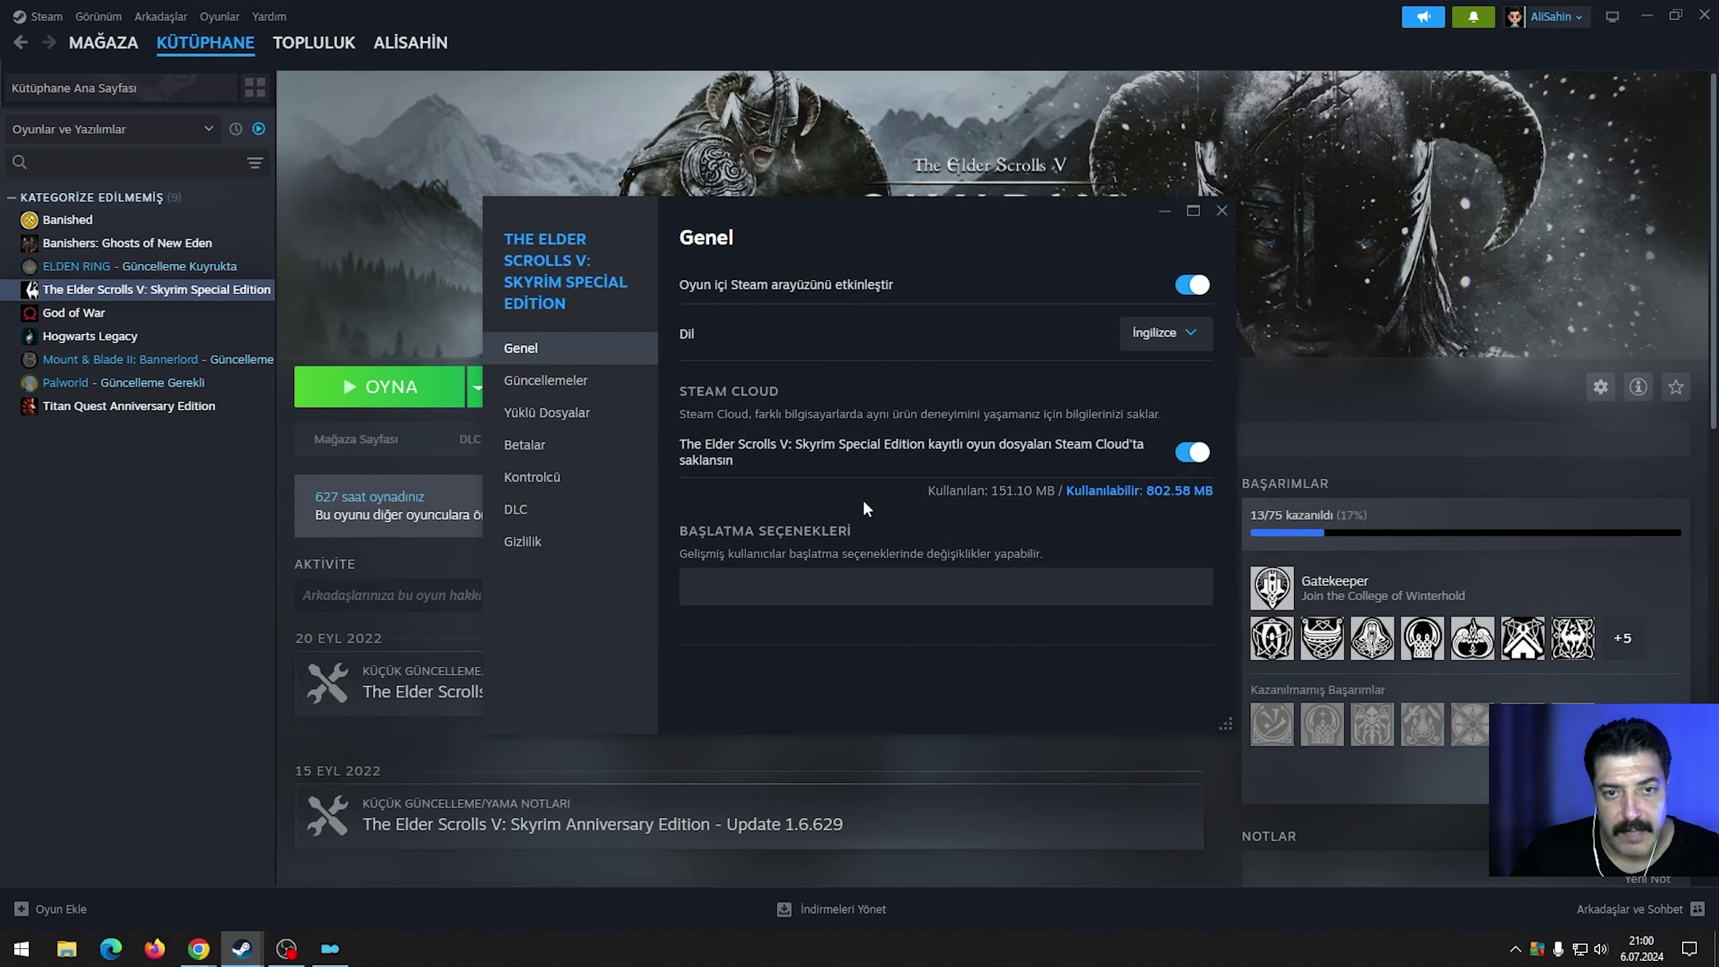
left_click(599, 391)
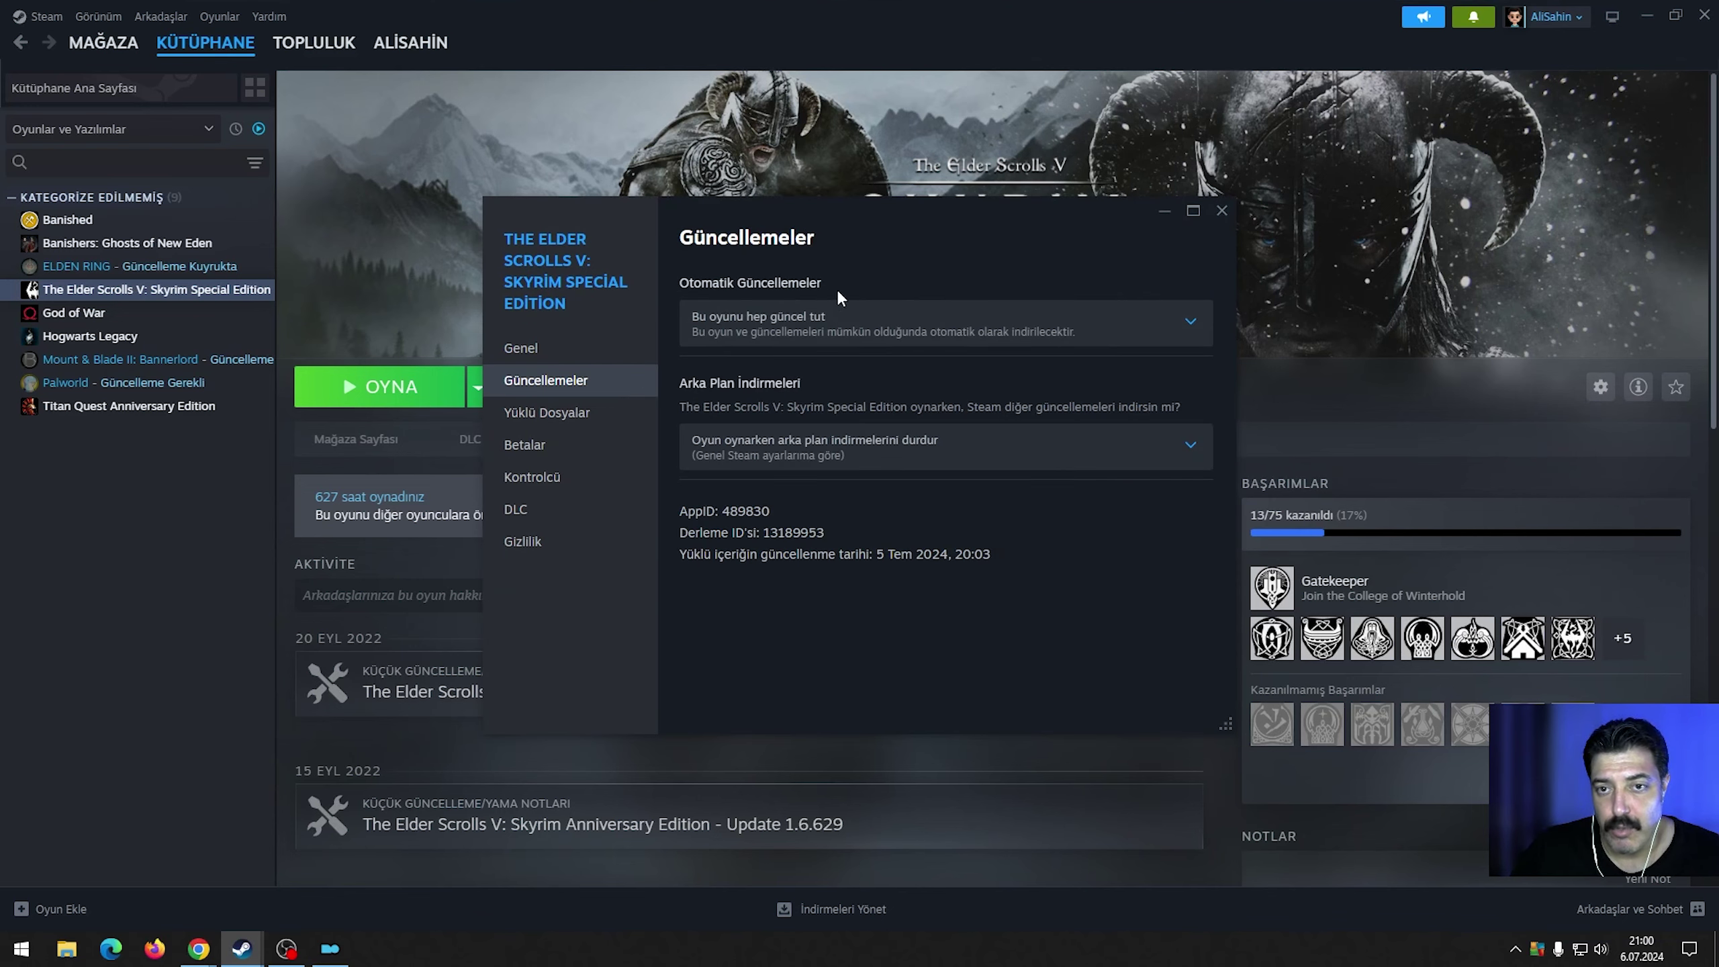
left_click(869, 327)
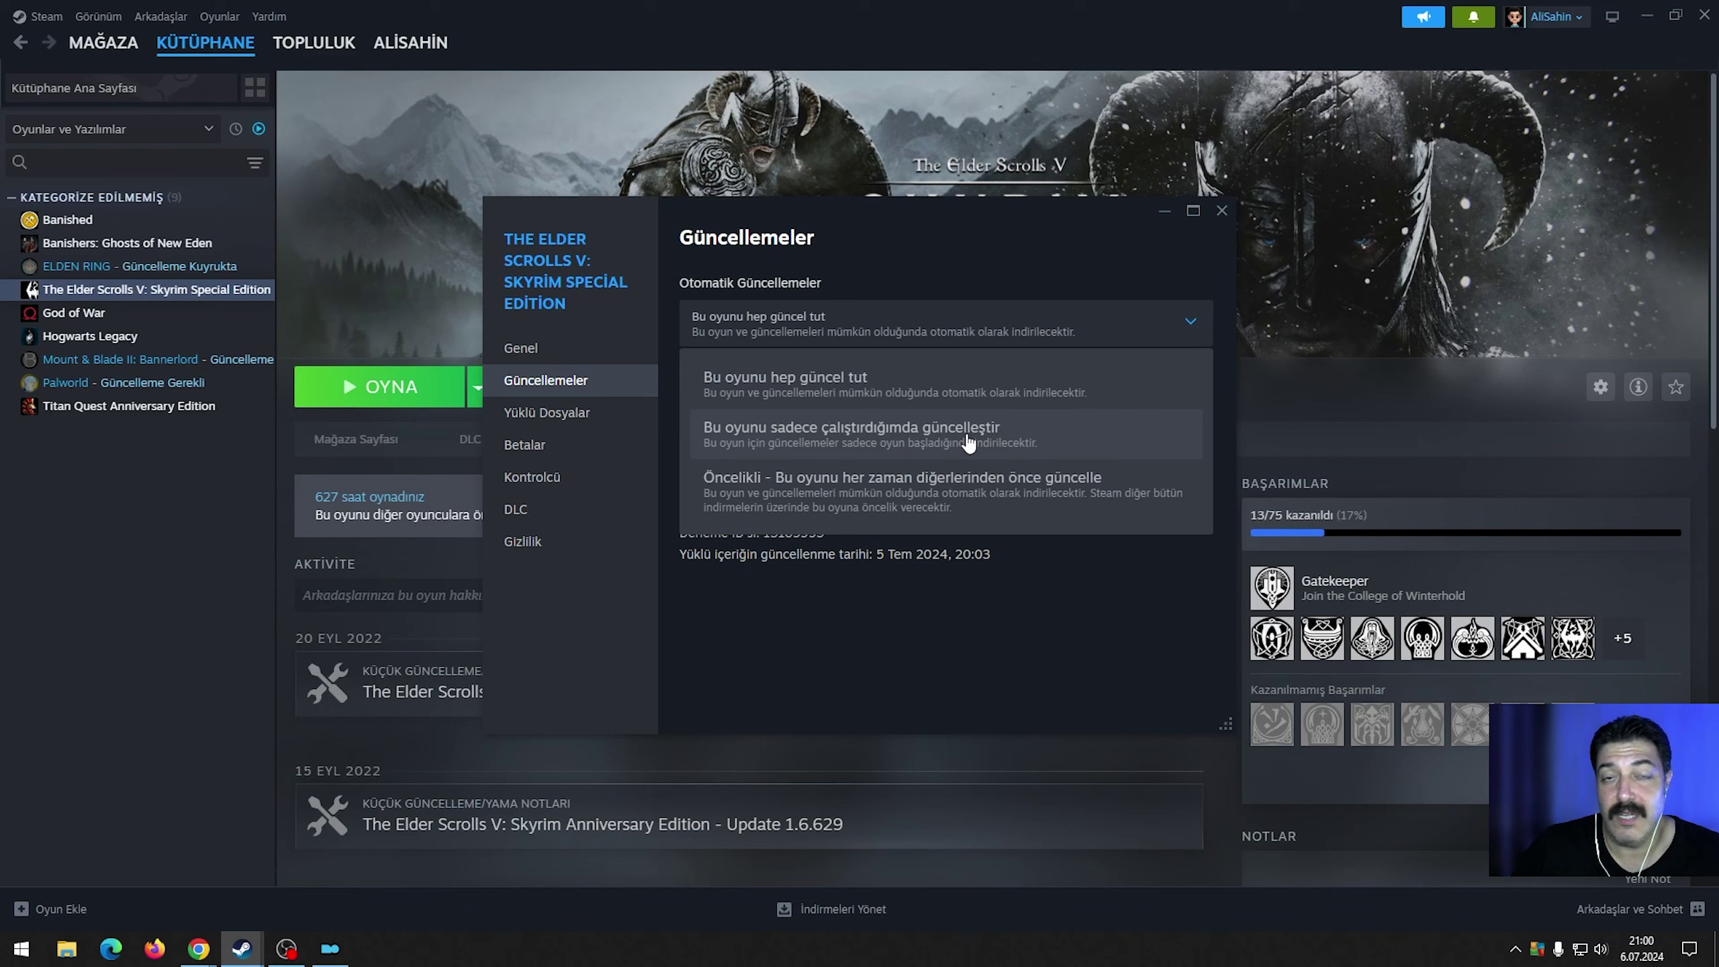
left_click(995, 439)
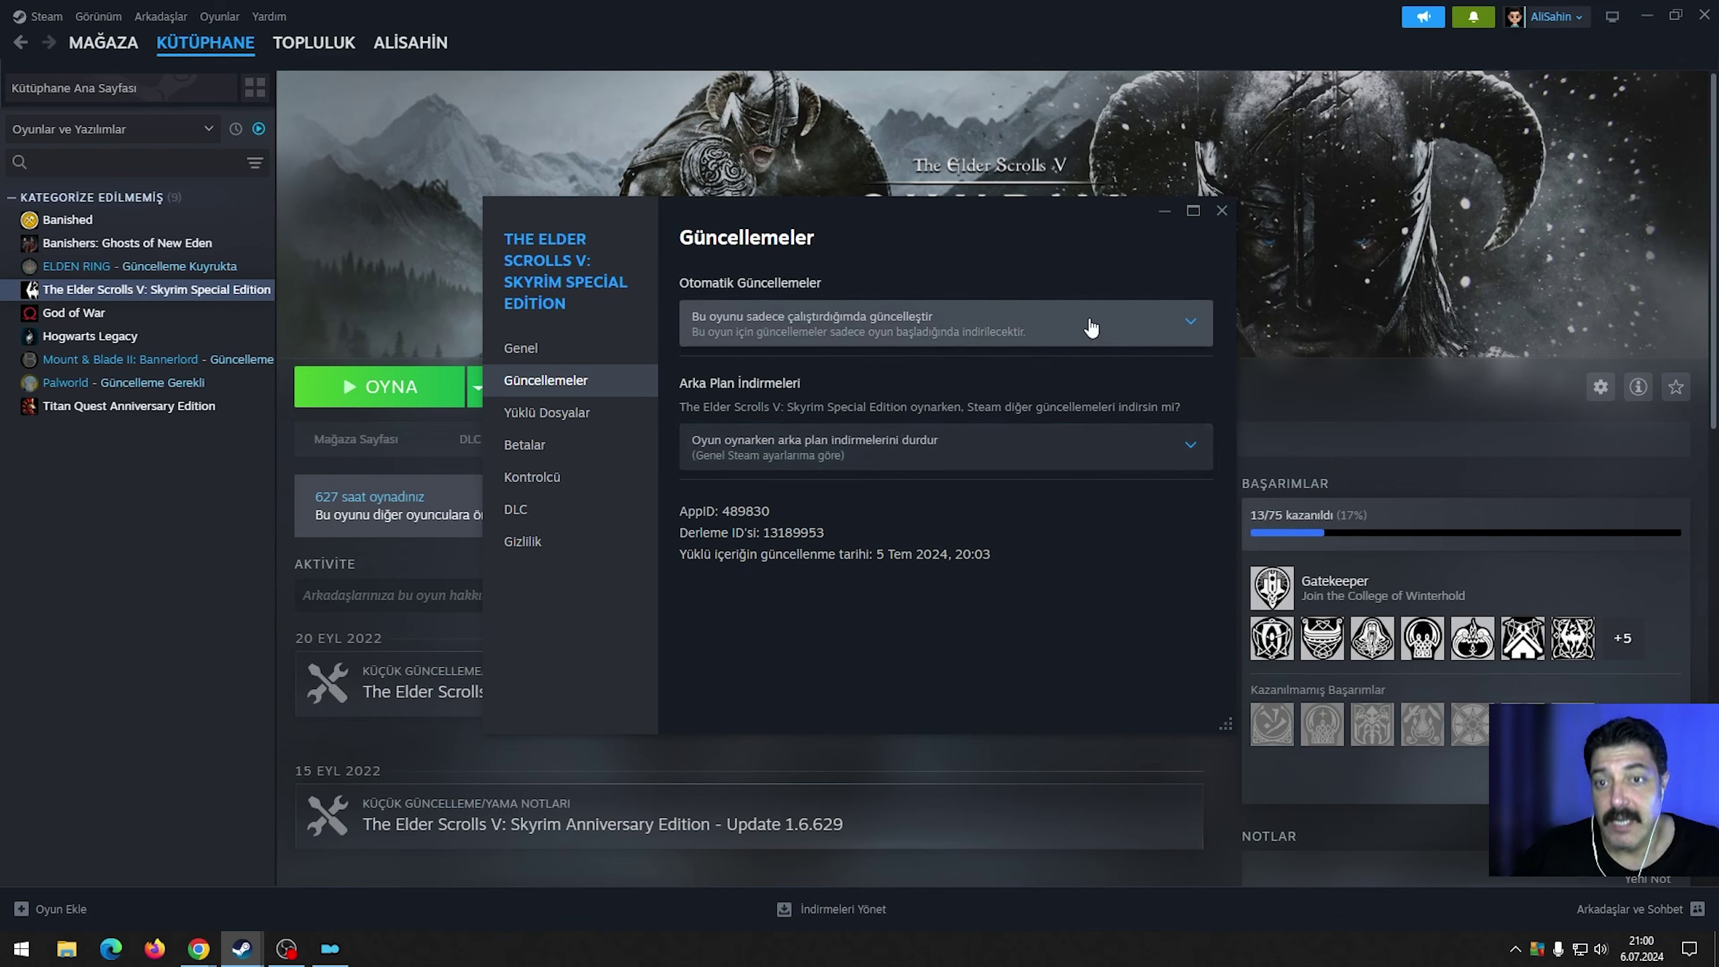
left_click(1222, 211)
left_click(1644, 15)
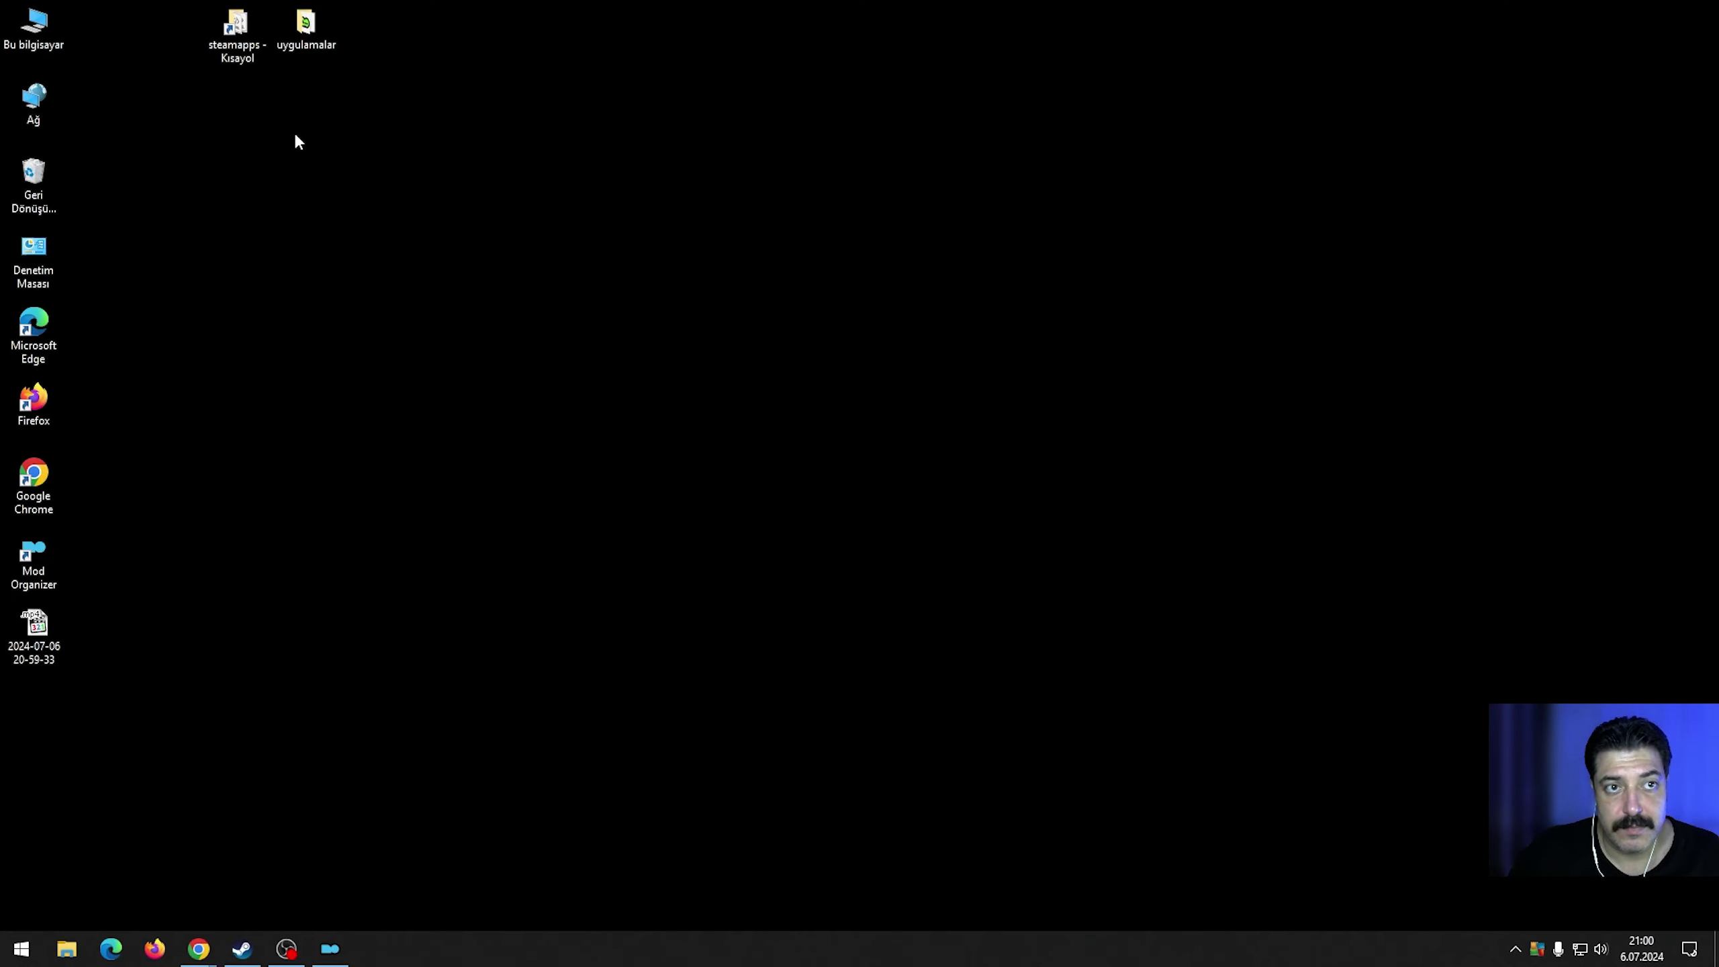
Open the steamapps folder inside SteamLibrary on the D: drive in File Explorer.
double_click(234, 54)
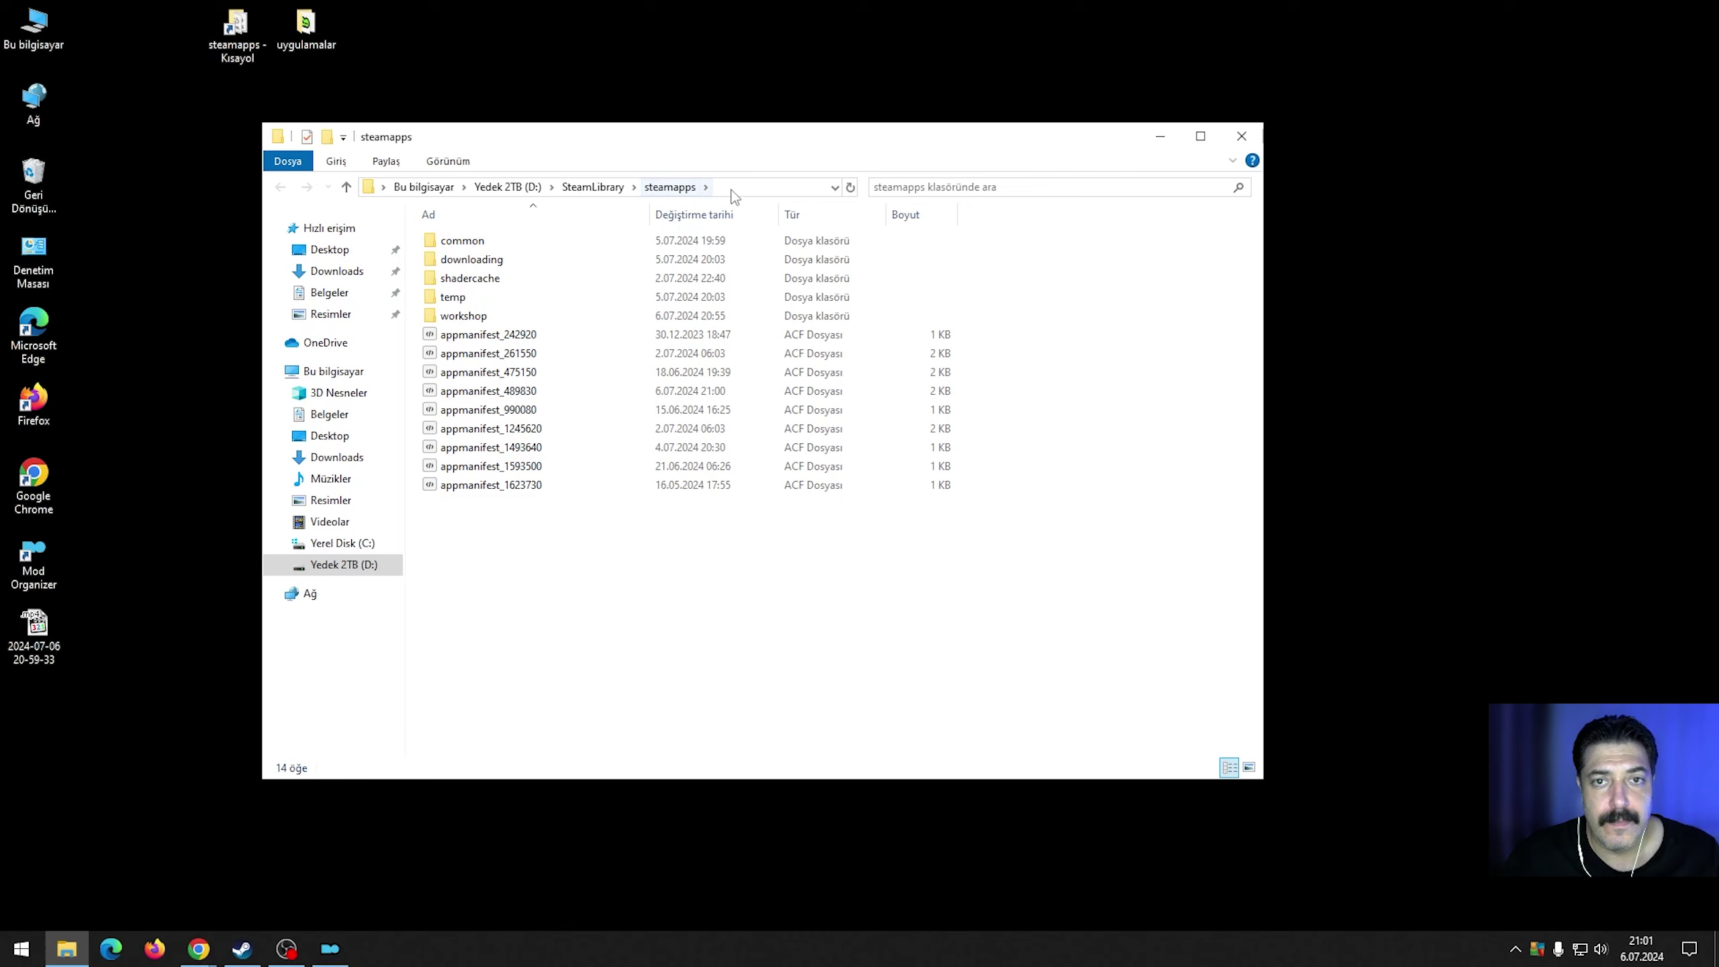
left_click(571, 189)
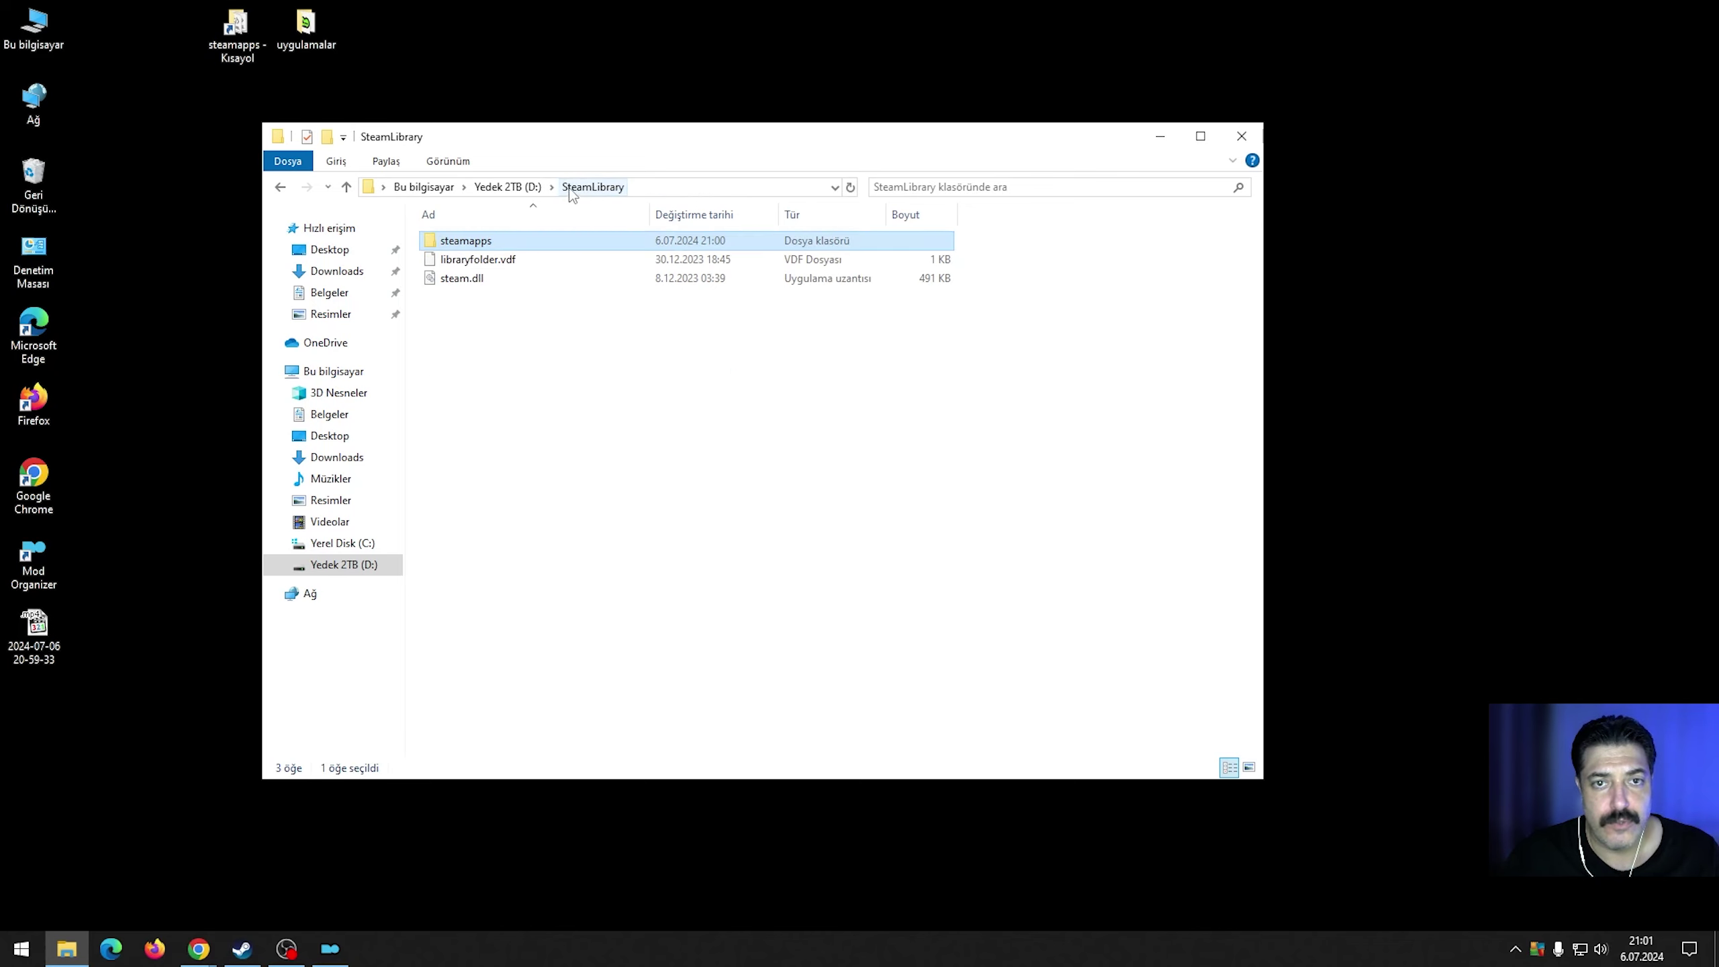
double_click(492, 242)
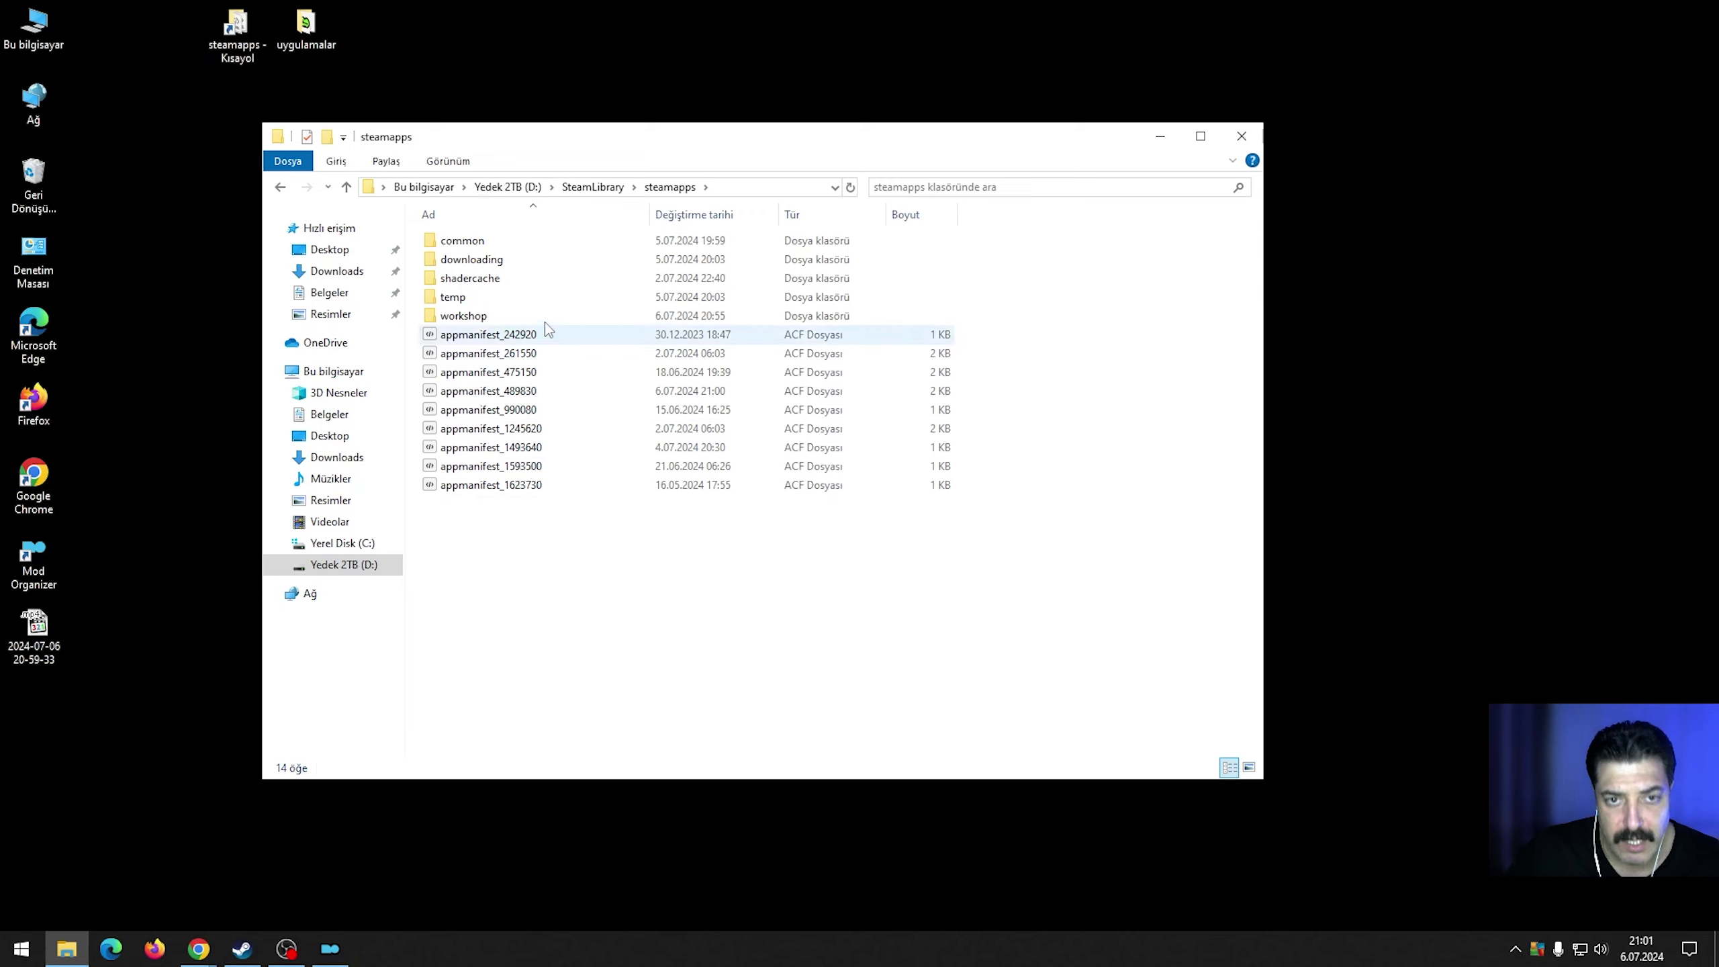
Open appmanifest_489830 in Notepad++ to check which game its name entry refers to, and close the editor.
left_click(521, 399)
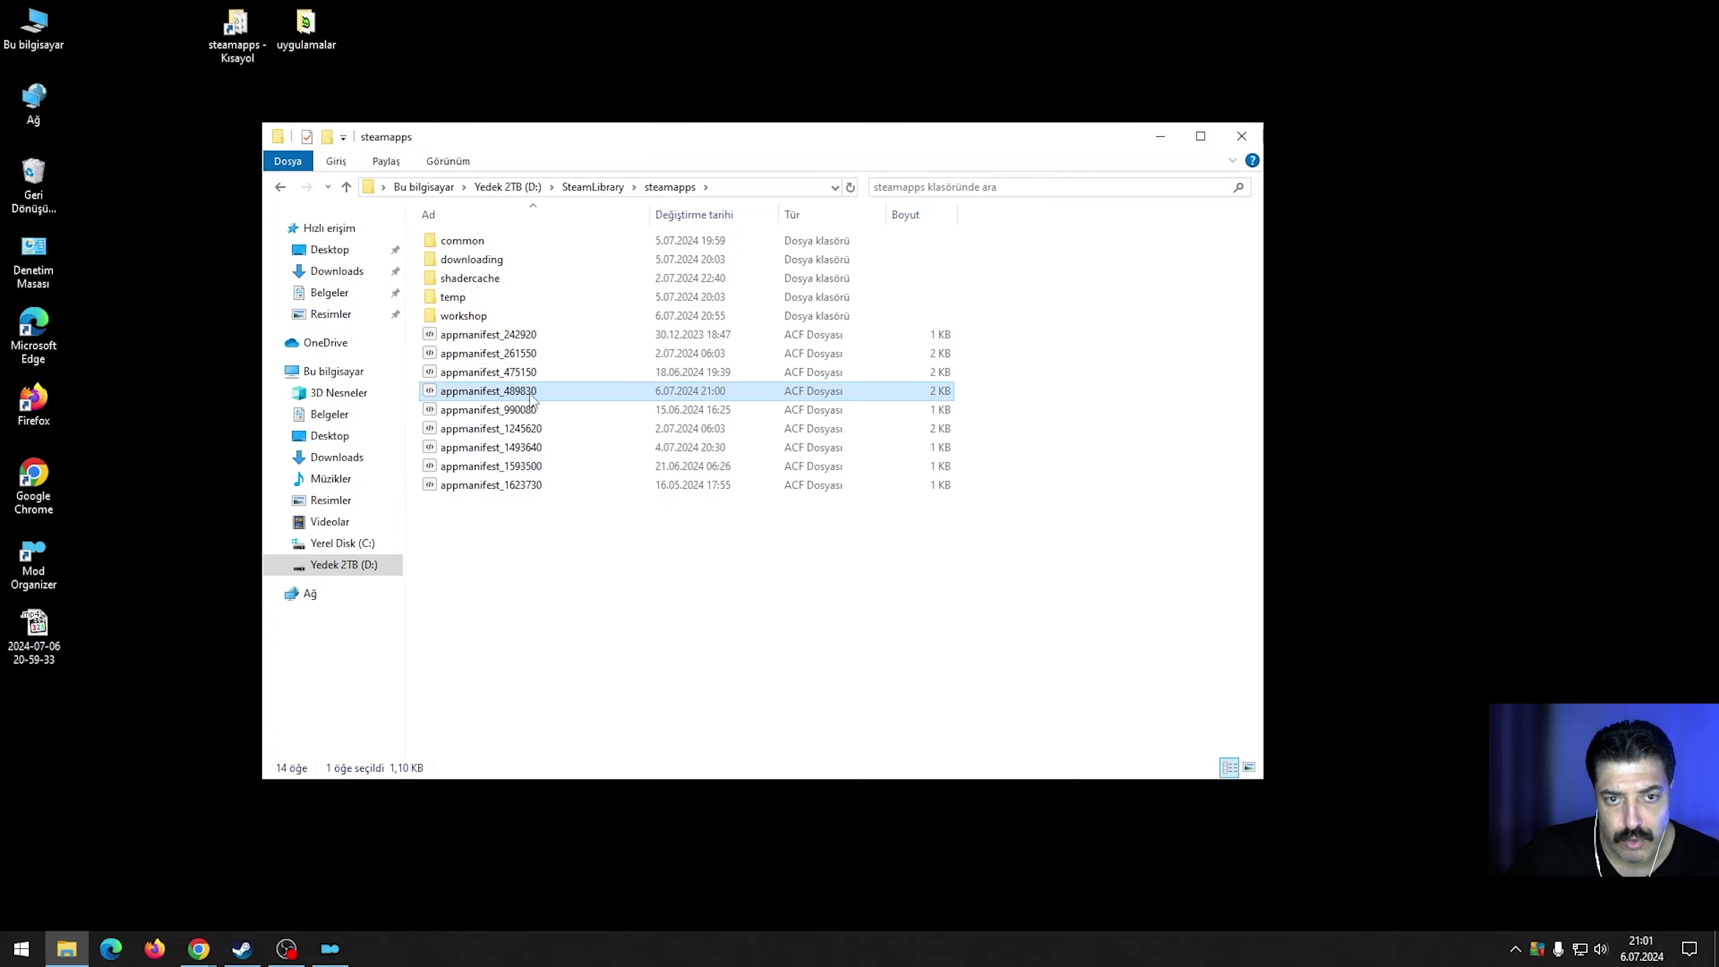
right_click(532, 400)
left_click(615, 449)
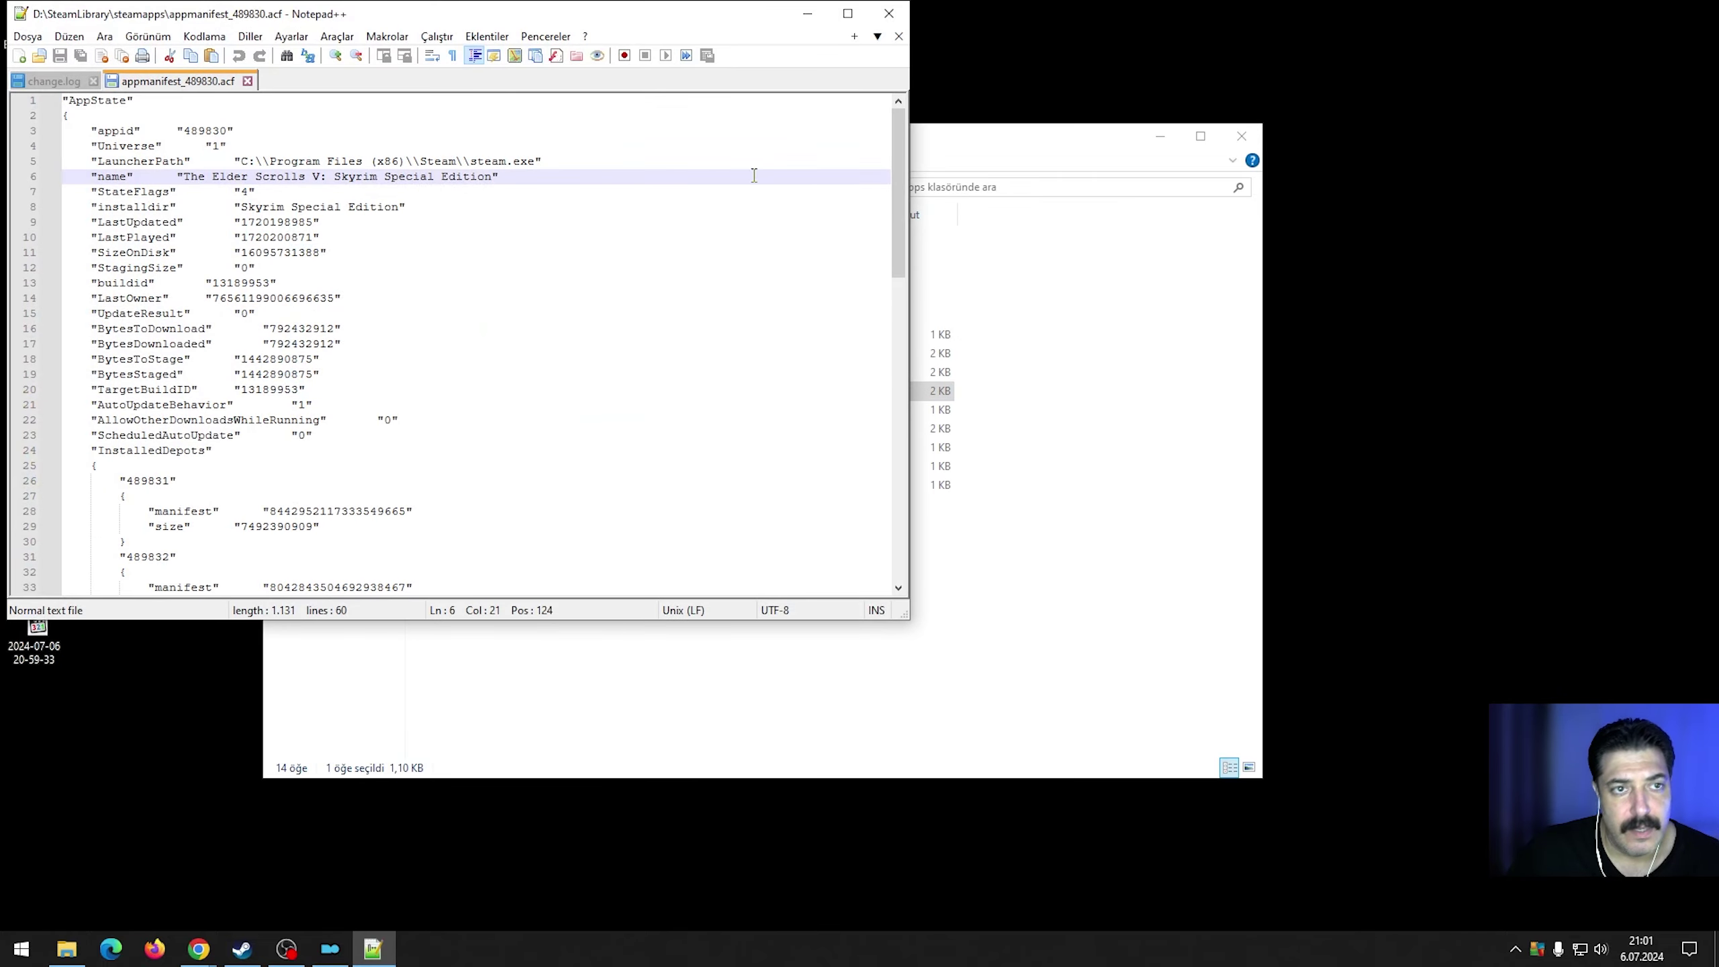
left_click_drag(461, 12, 625, 93)
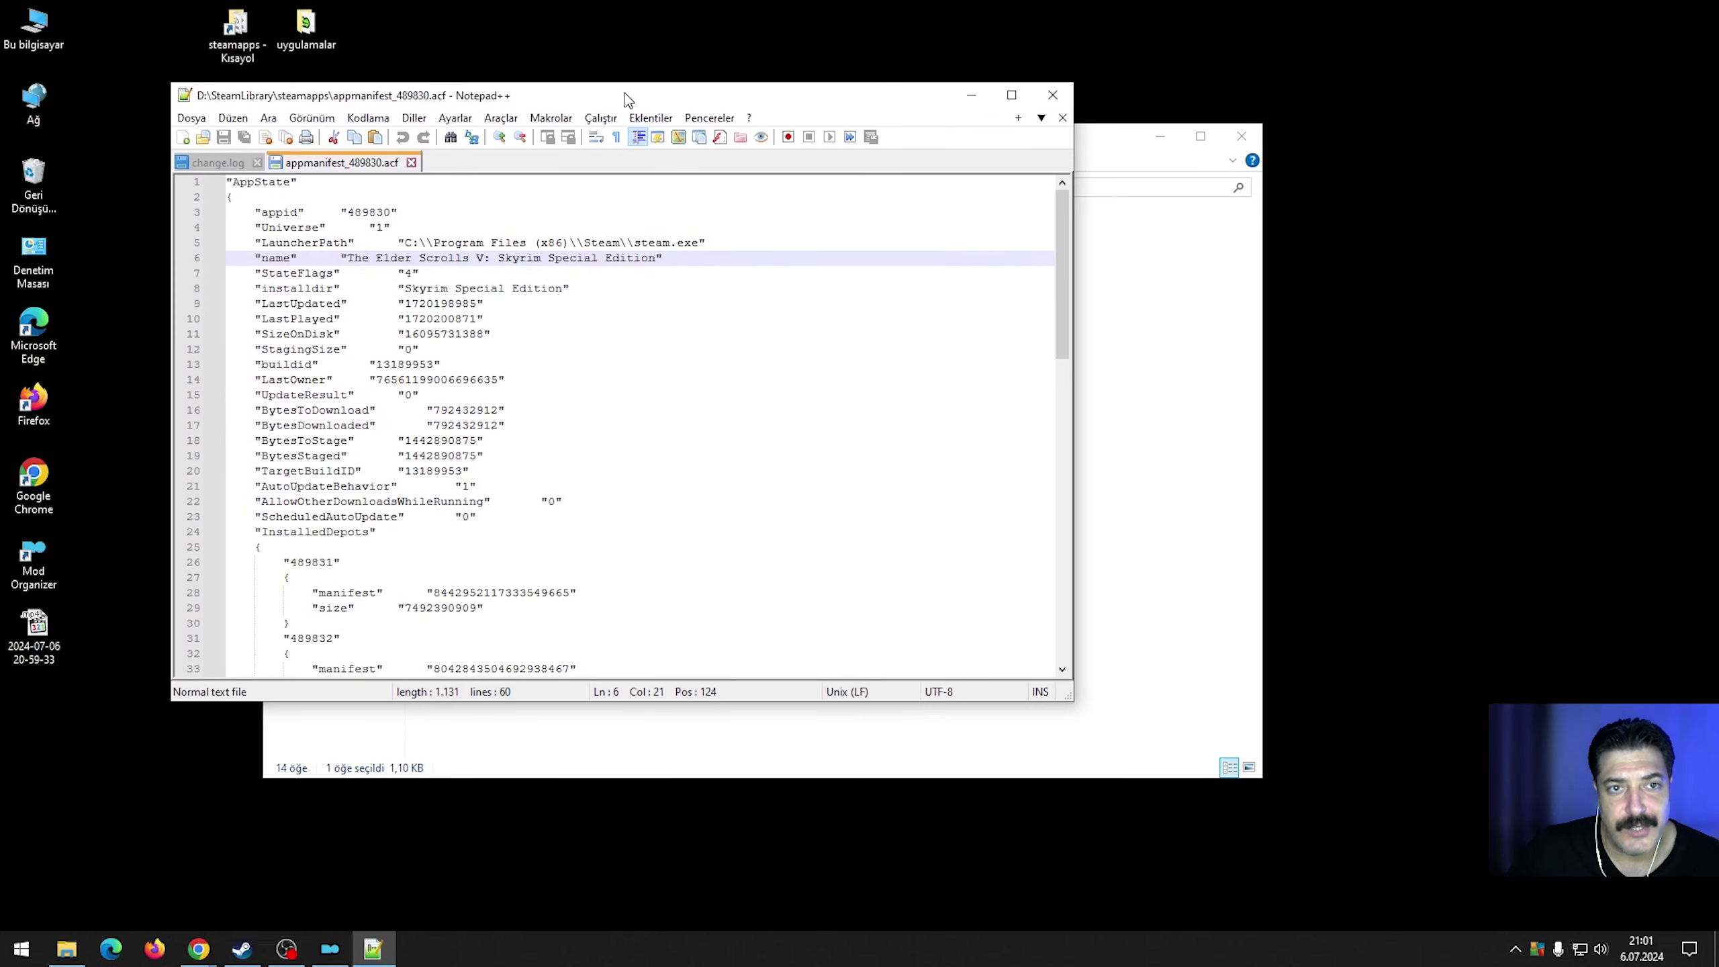
left_click(520, 304)
left_click_drag(496, 258, 657, 261)
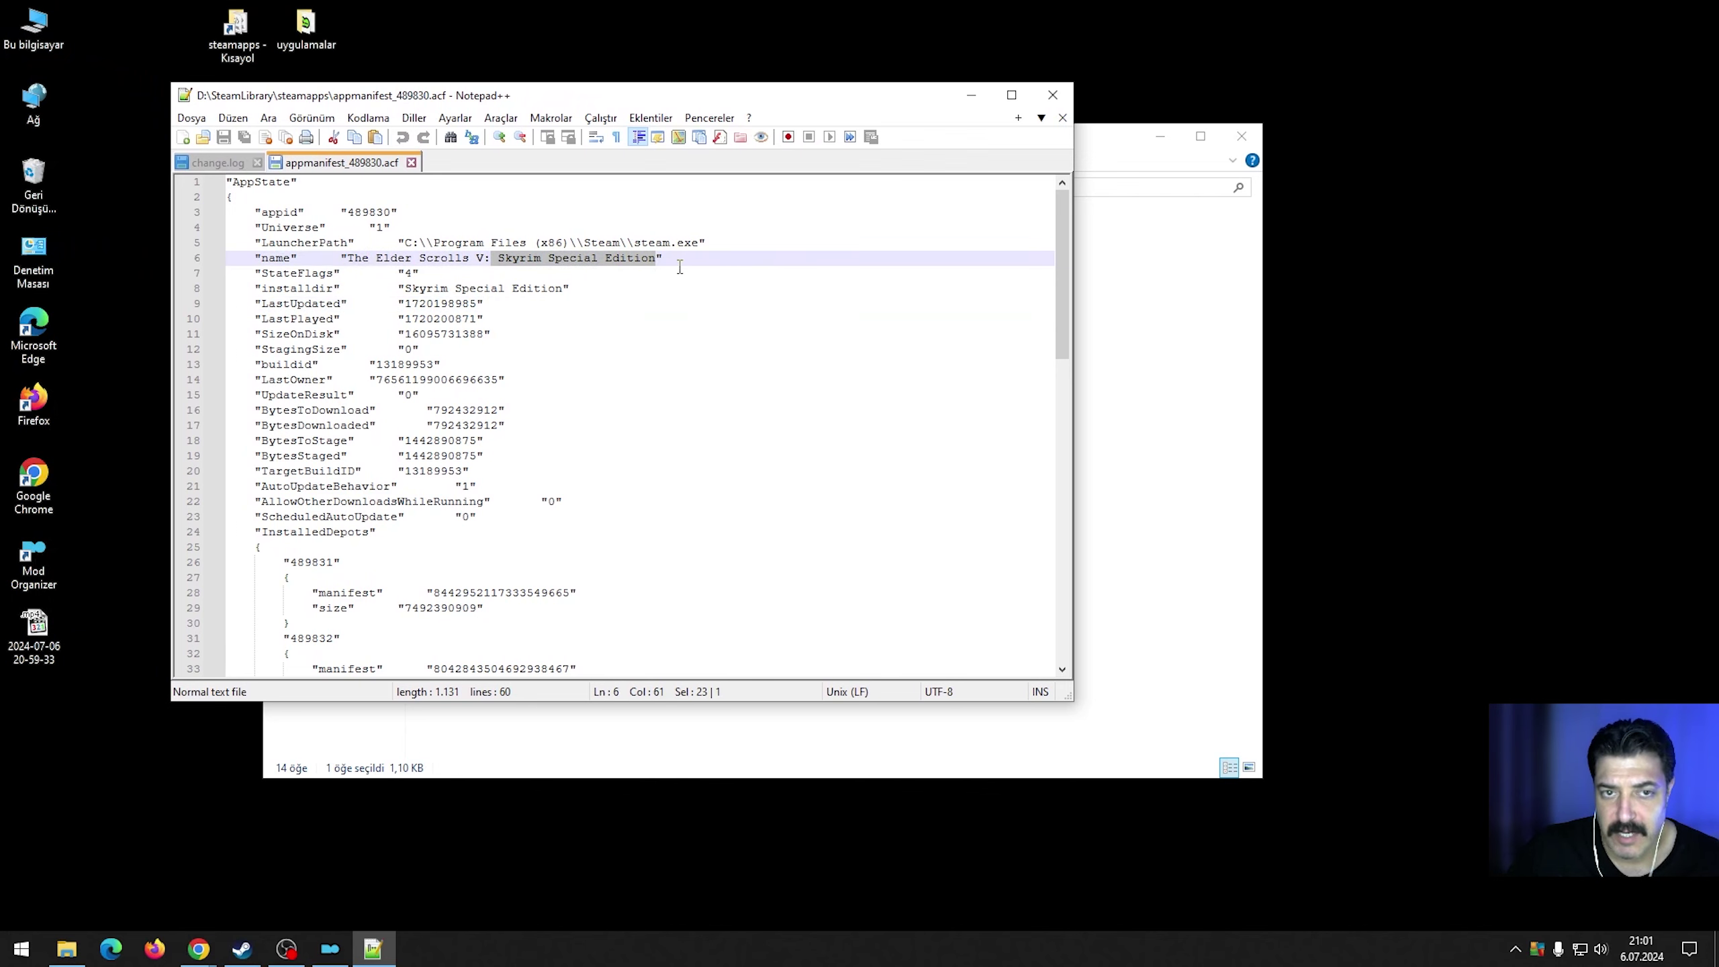
left_click(1053, 95)
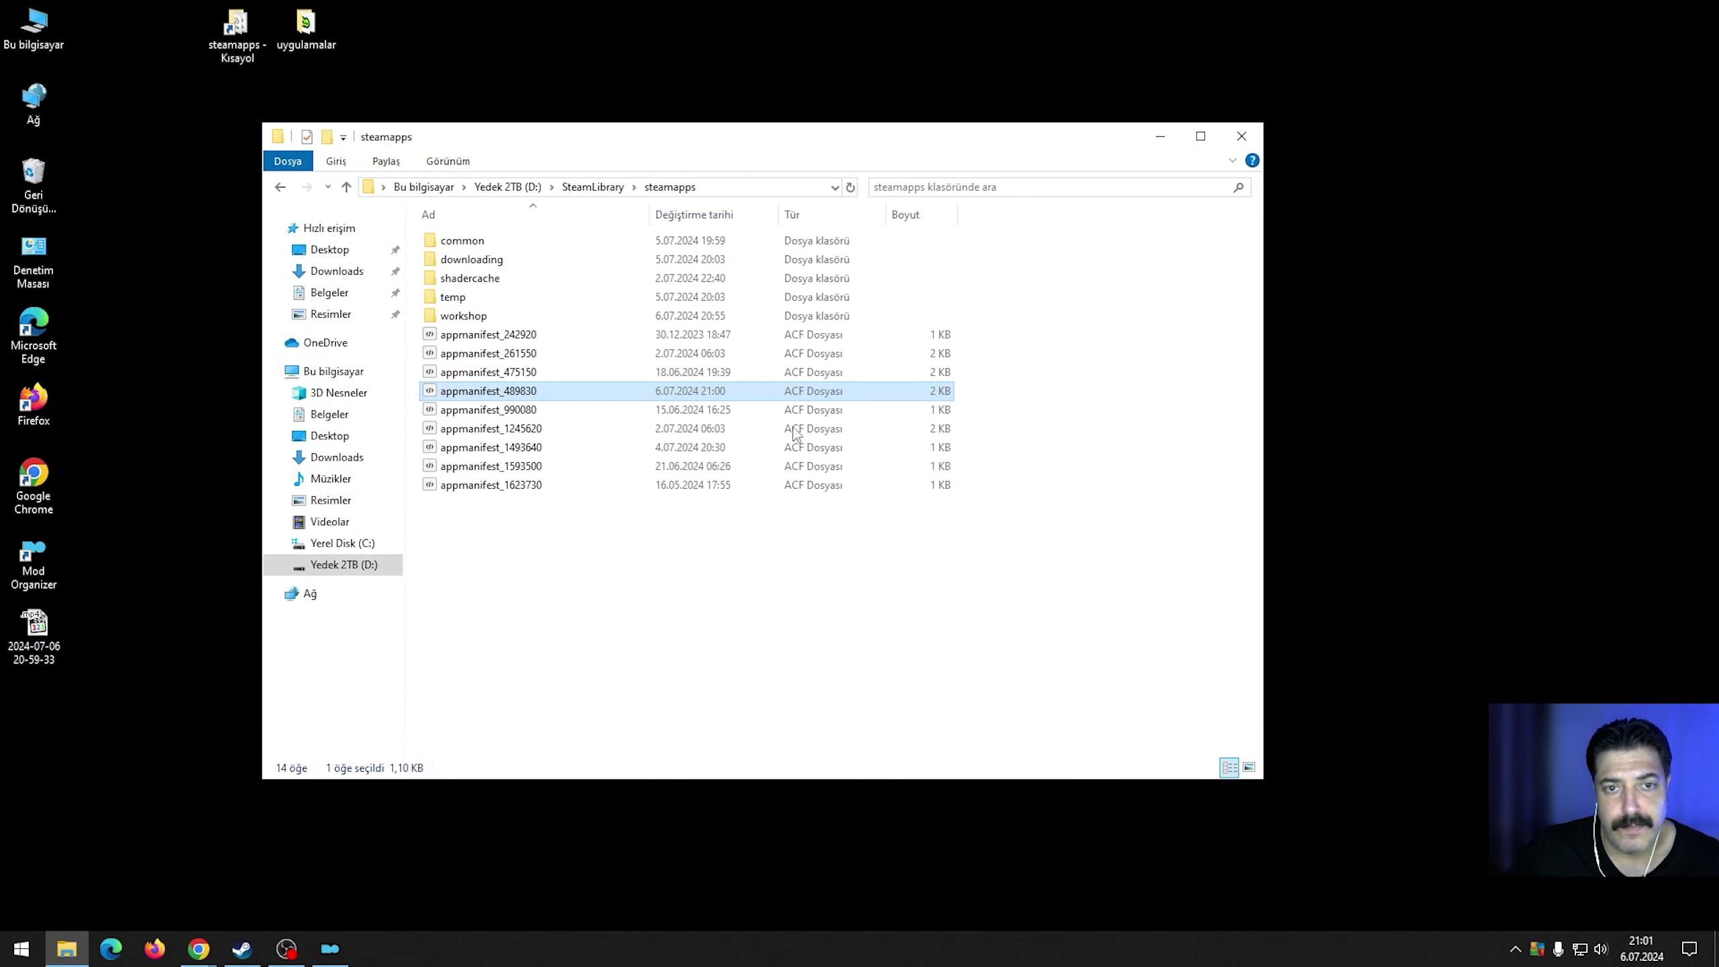
Make appmanifest_489830 read-only (Salt okunur) in its file properties and close the steamapps folder.
left_click(509, 395)
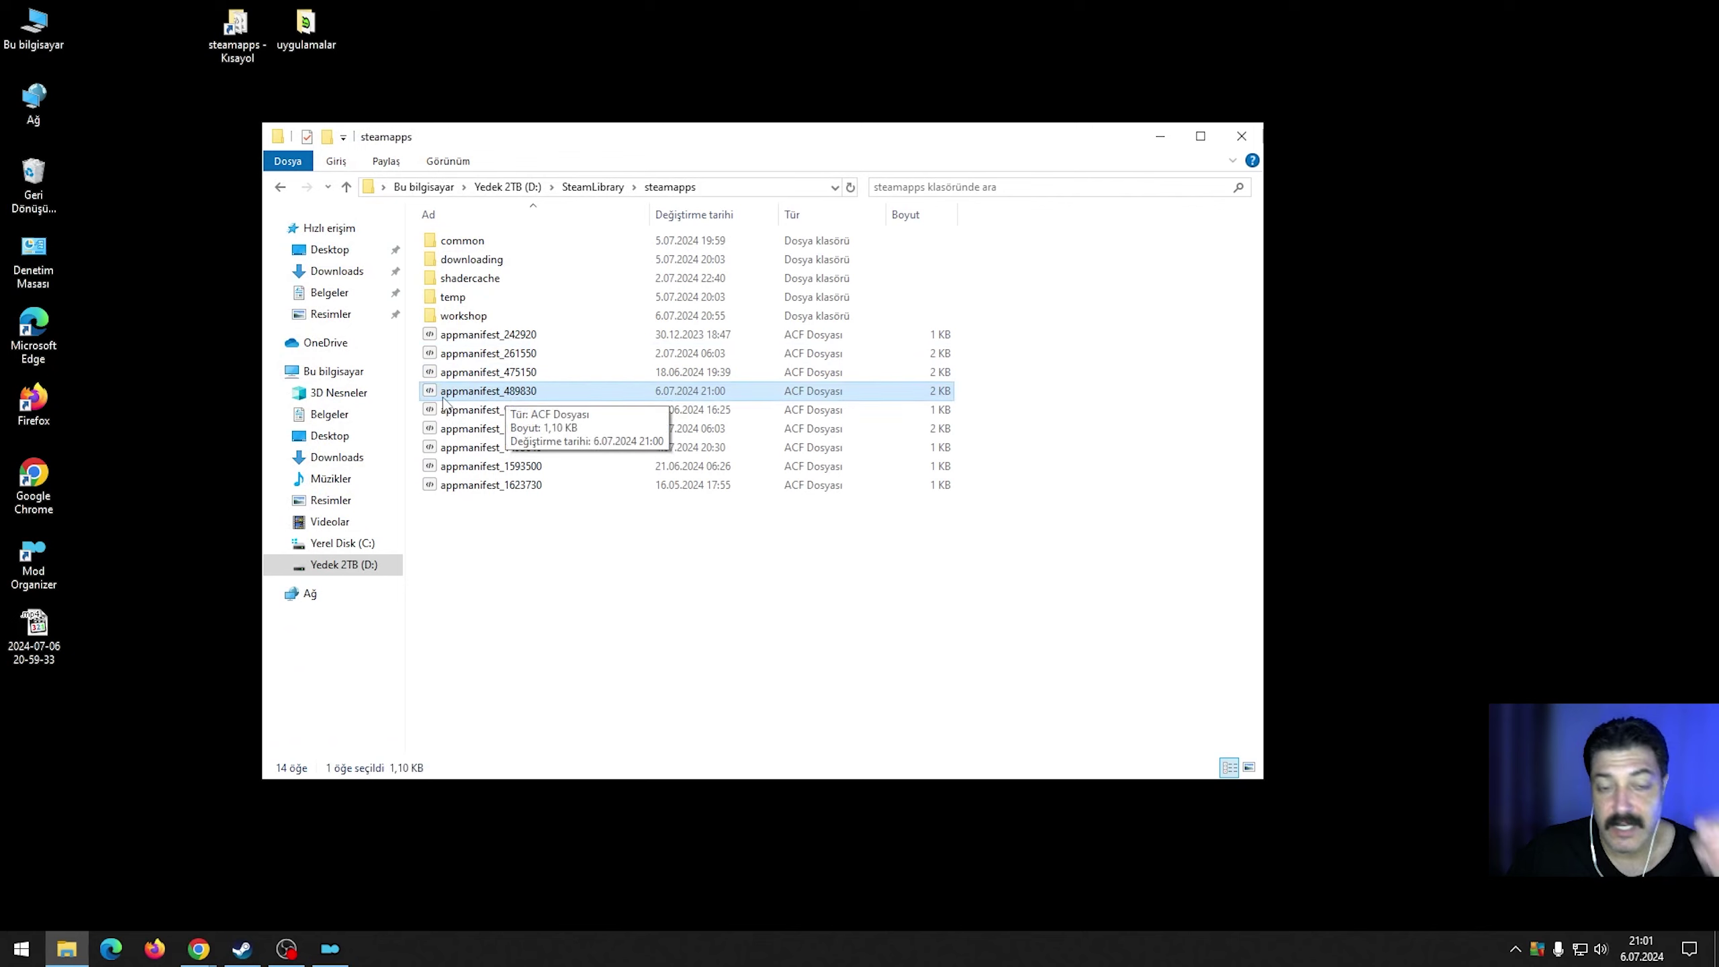
right_click(507, 392)
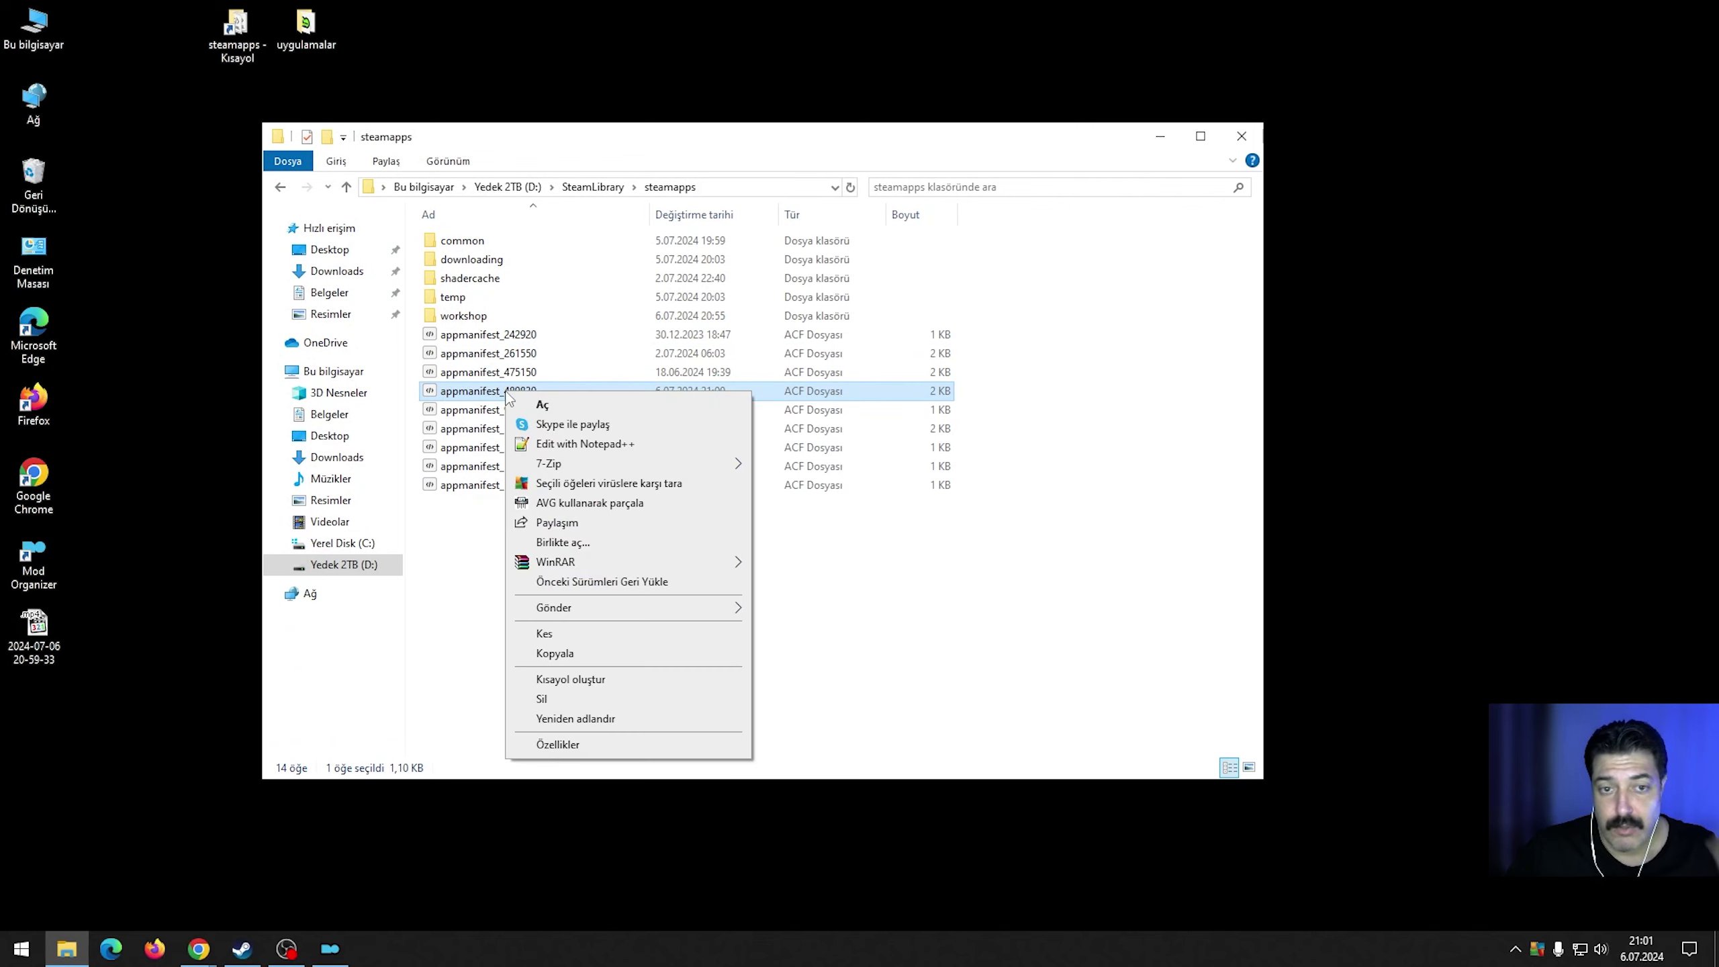
left_click(596, 745)
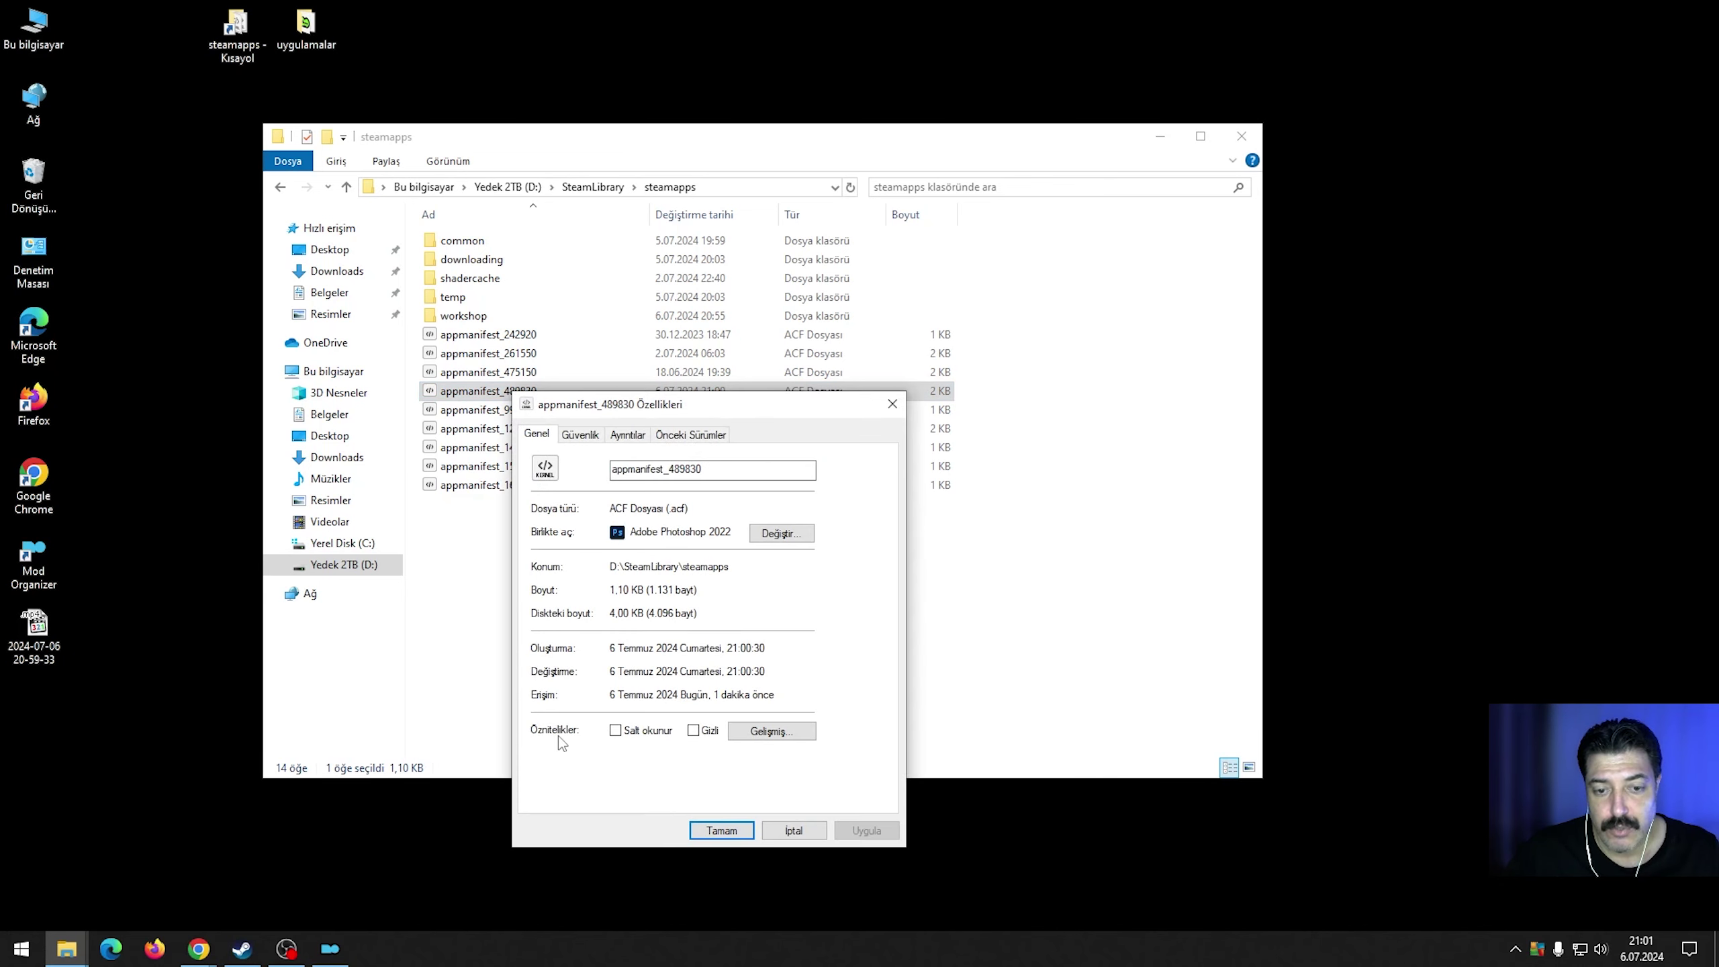
left_click(638, 731)
left_click(721, 830)
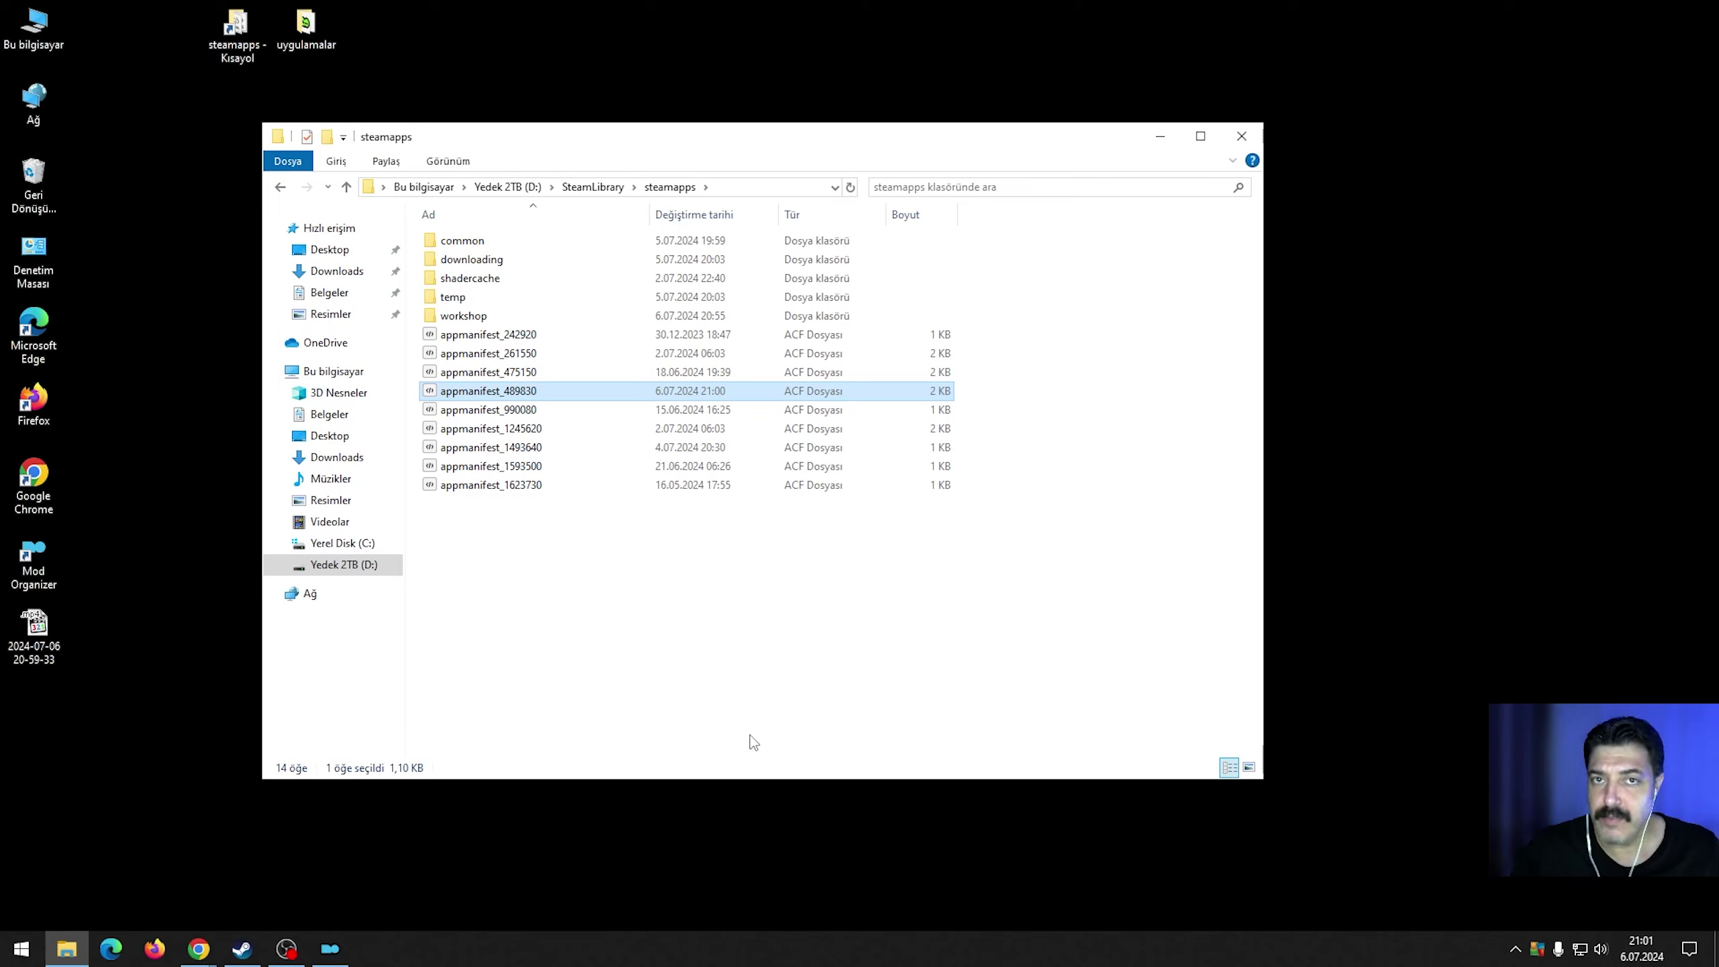
left_click(1251, 139)
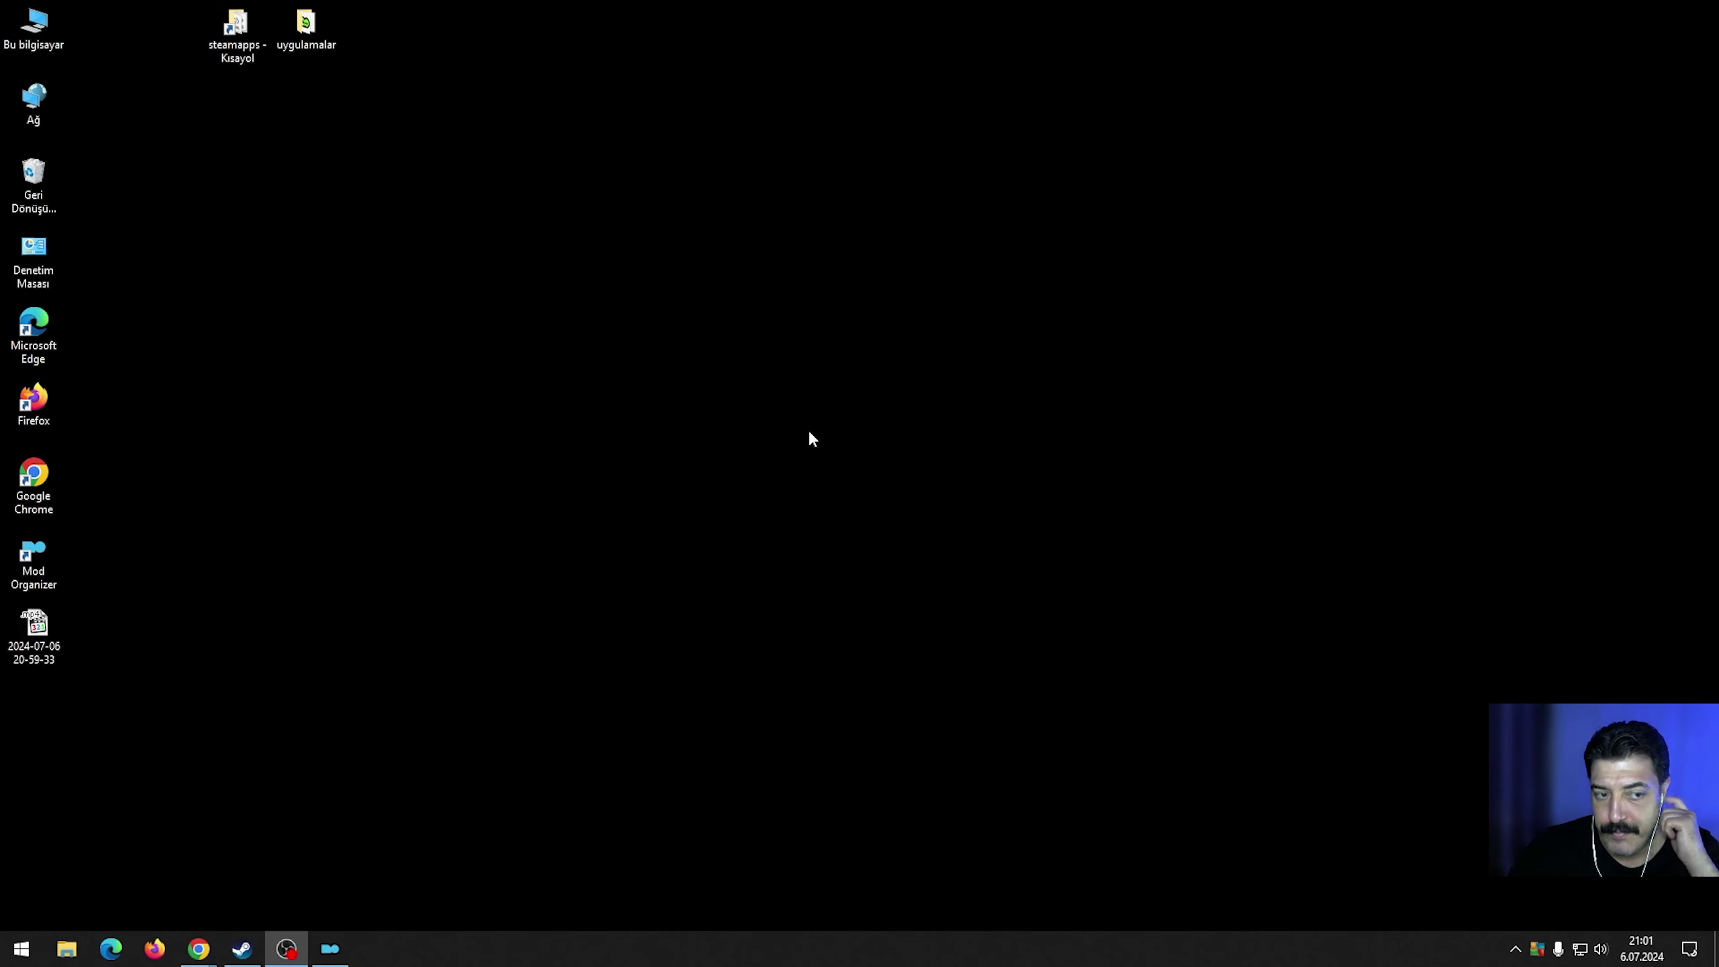
Switch to Chrome, search Google for "skse" and open the Skyrim Script Extender site at skse.silverlock.org.
mouse_move(199, 949)
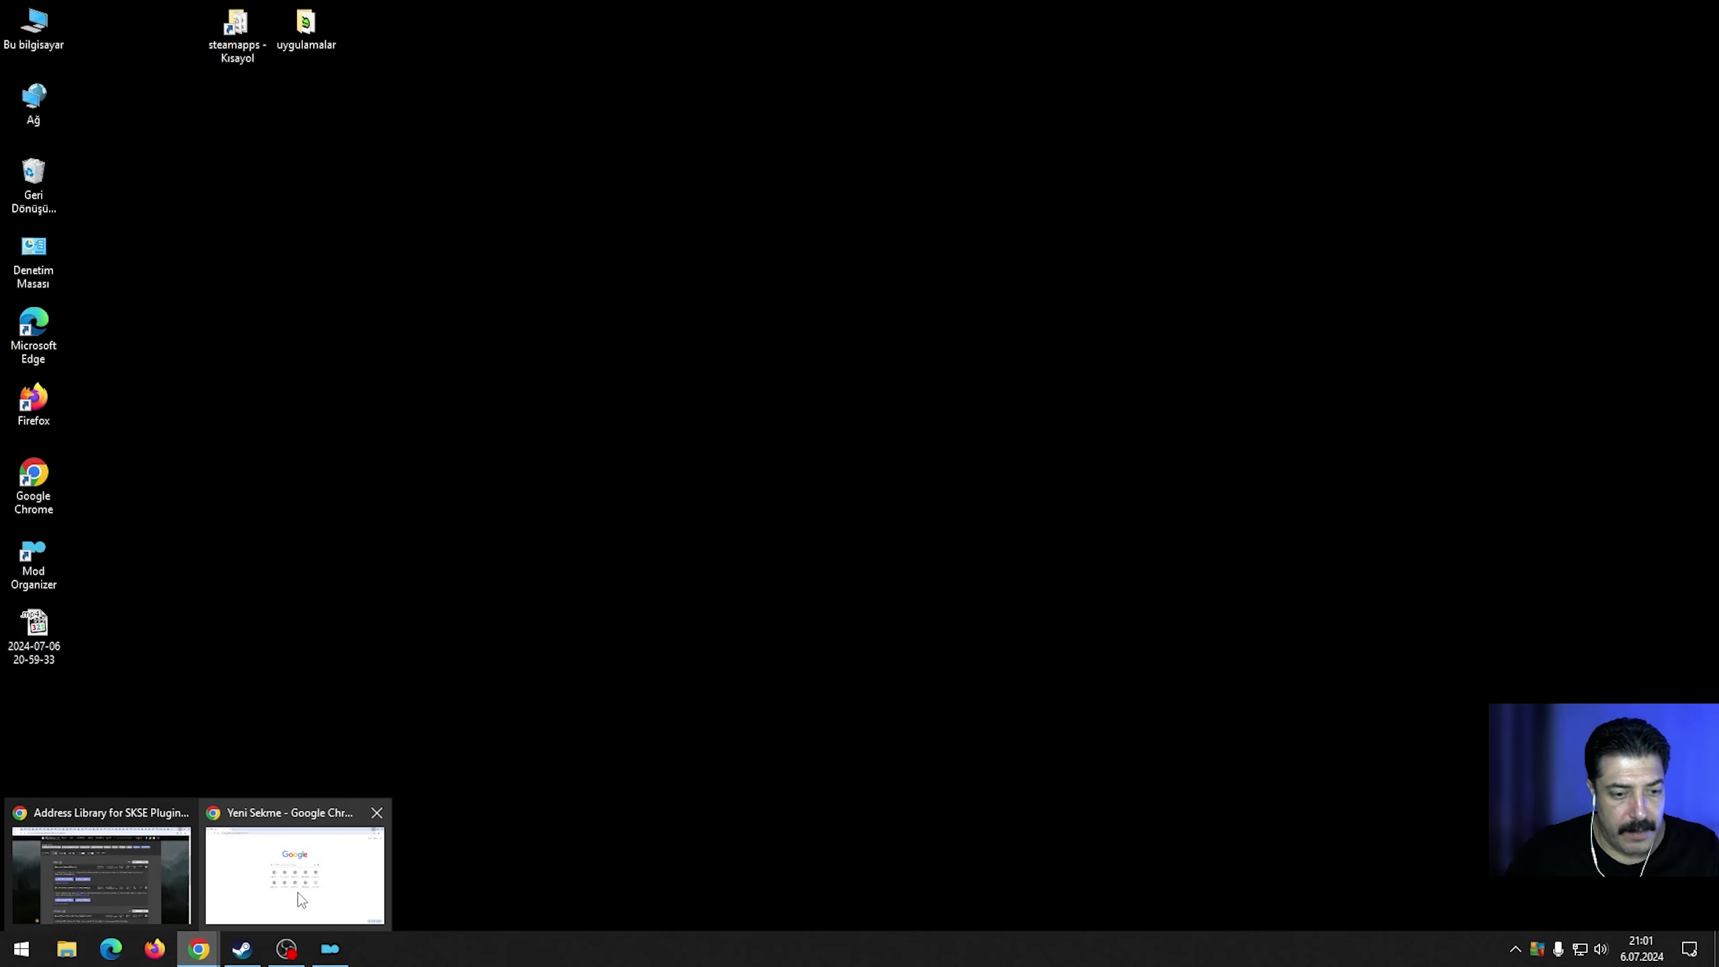
left_click(314, 885)
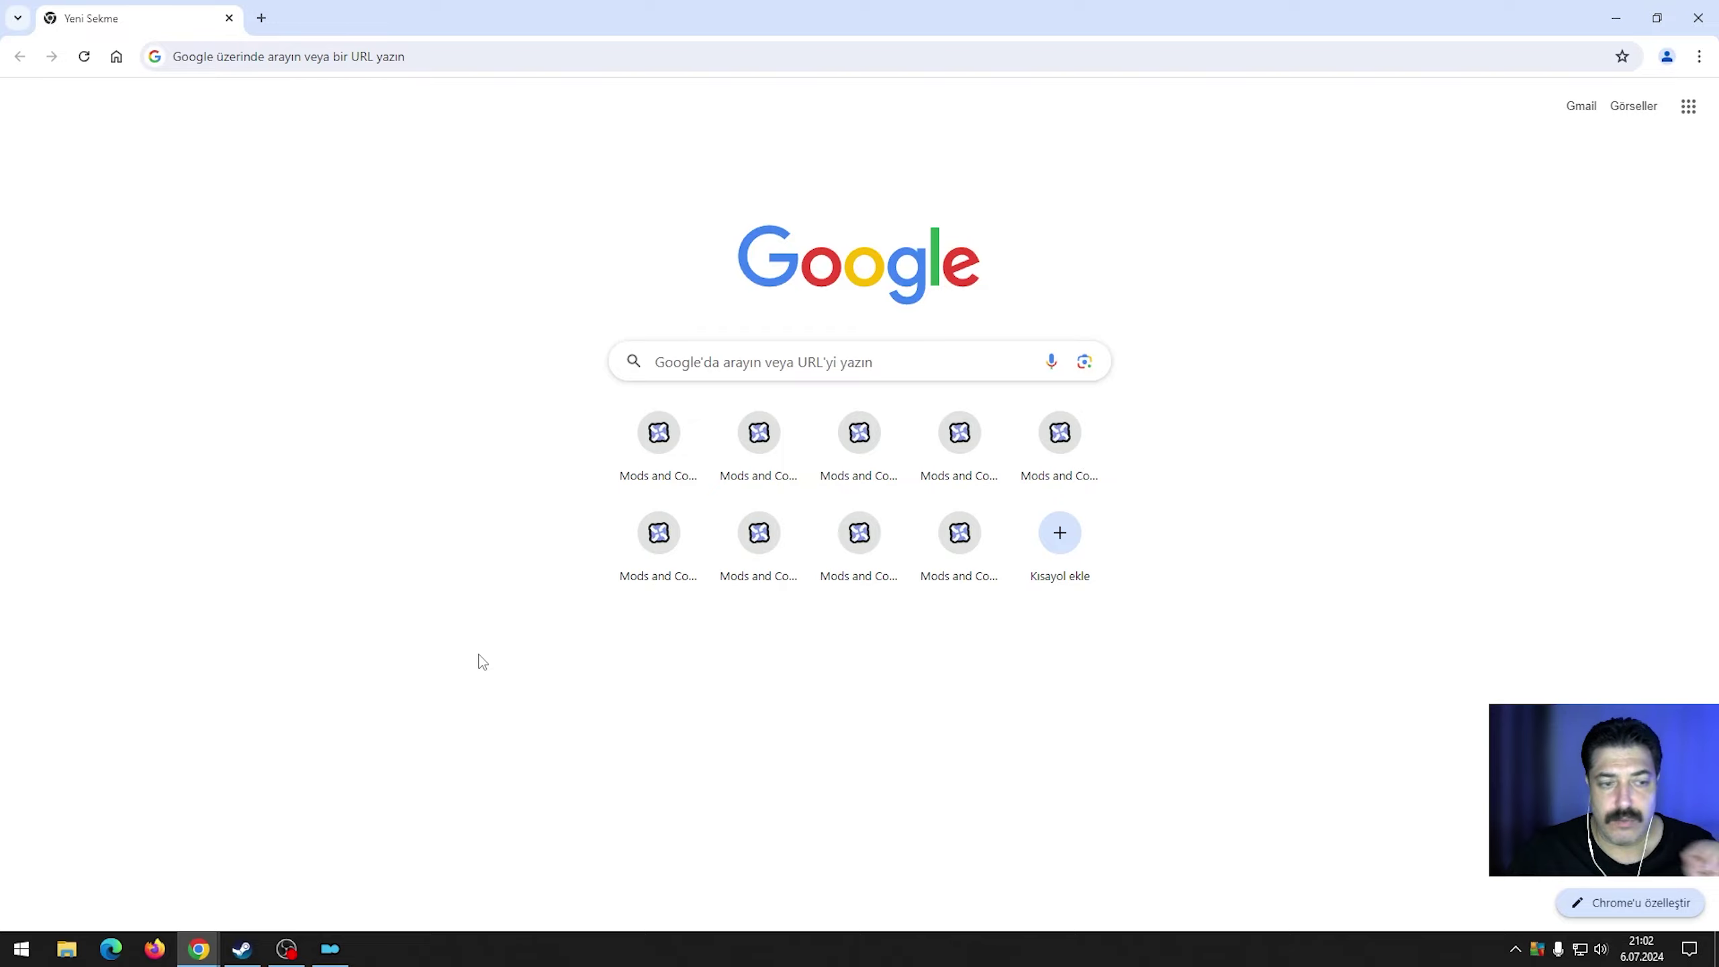
left_click(756, 353)
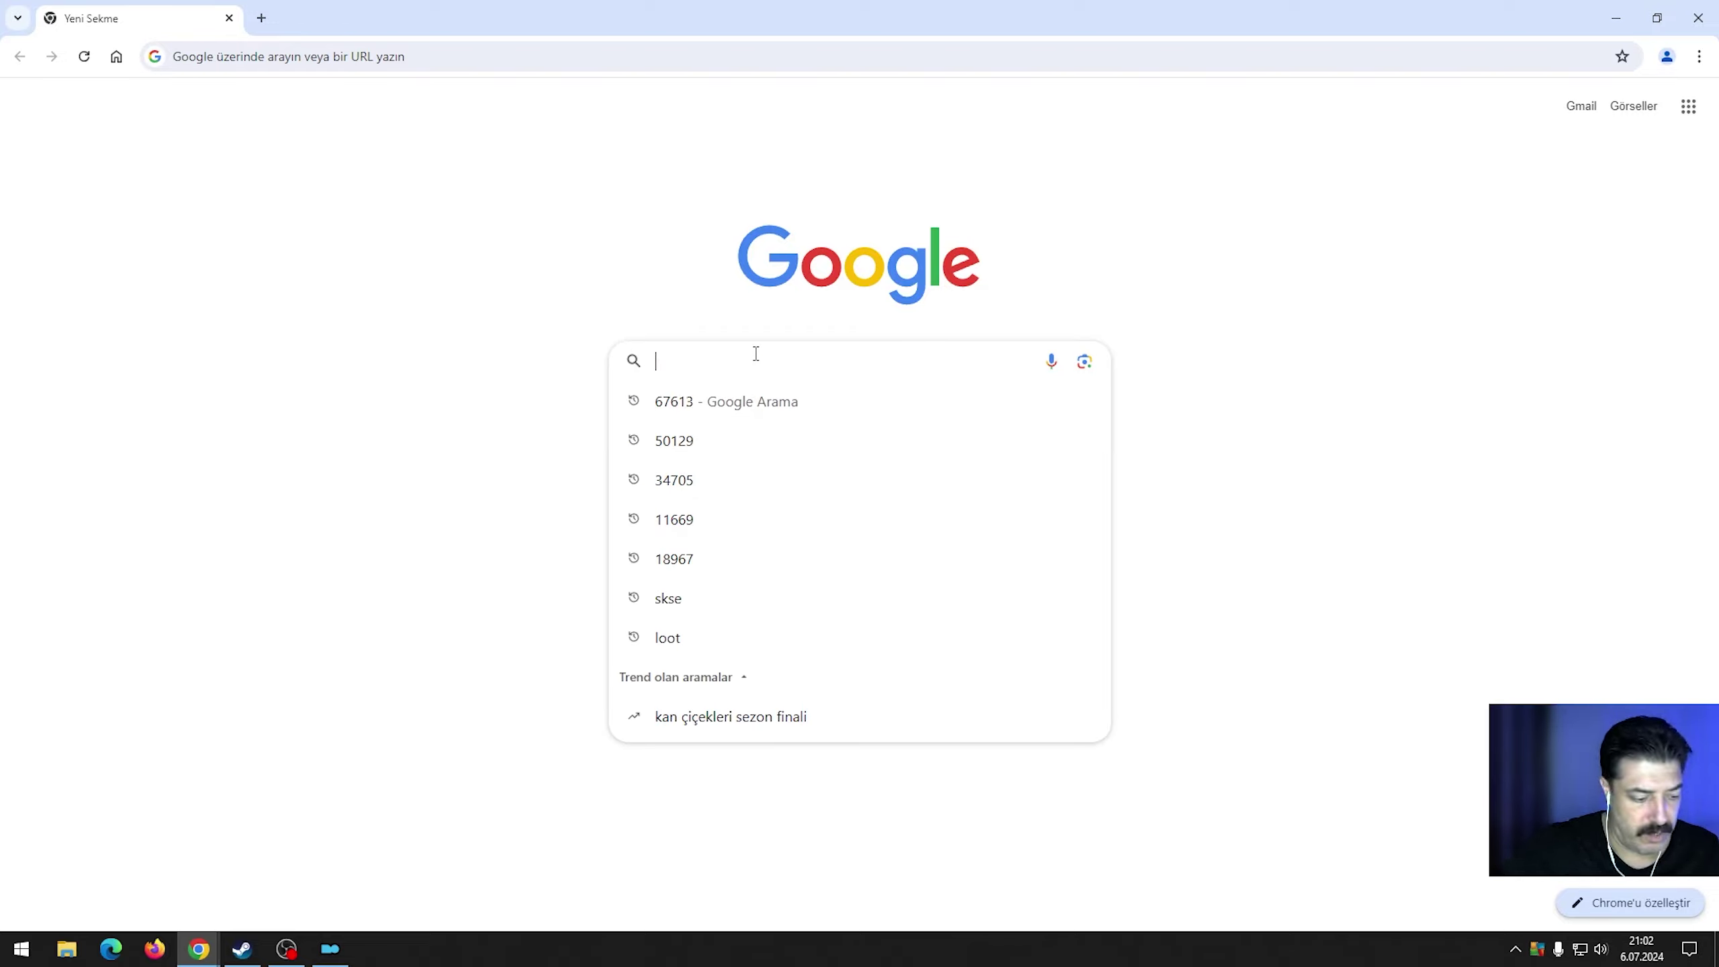
type("sksy")
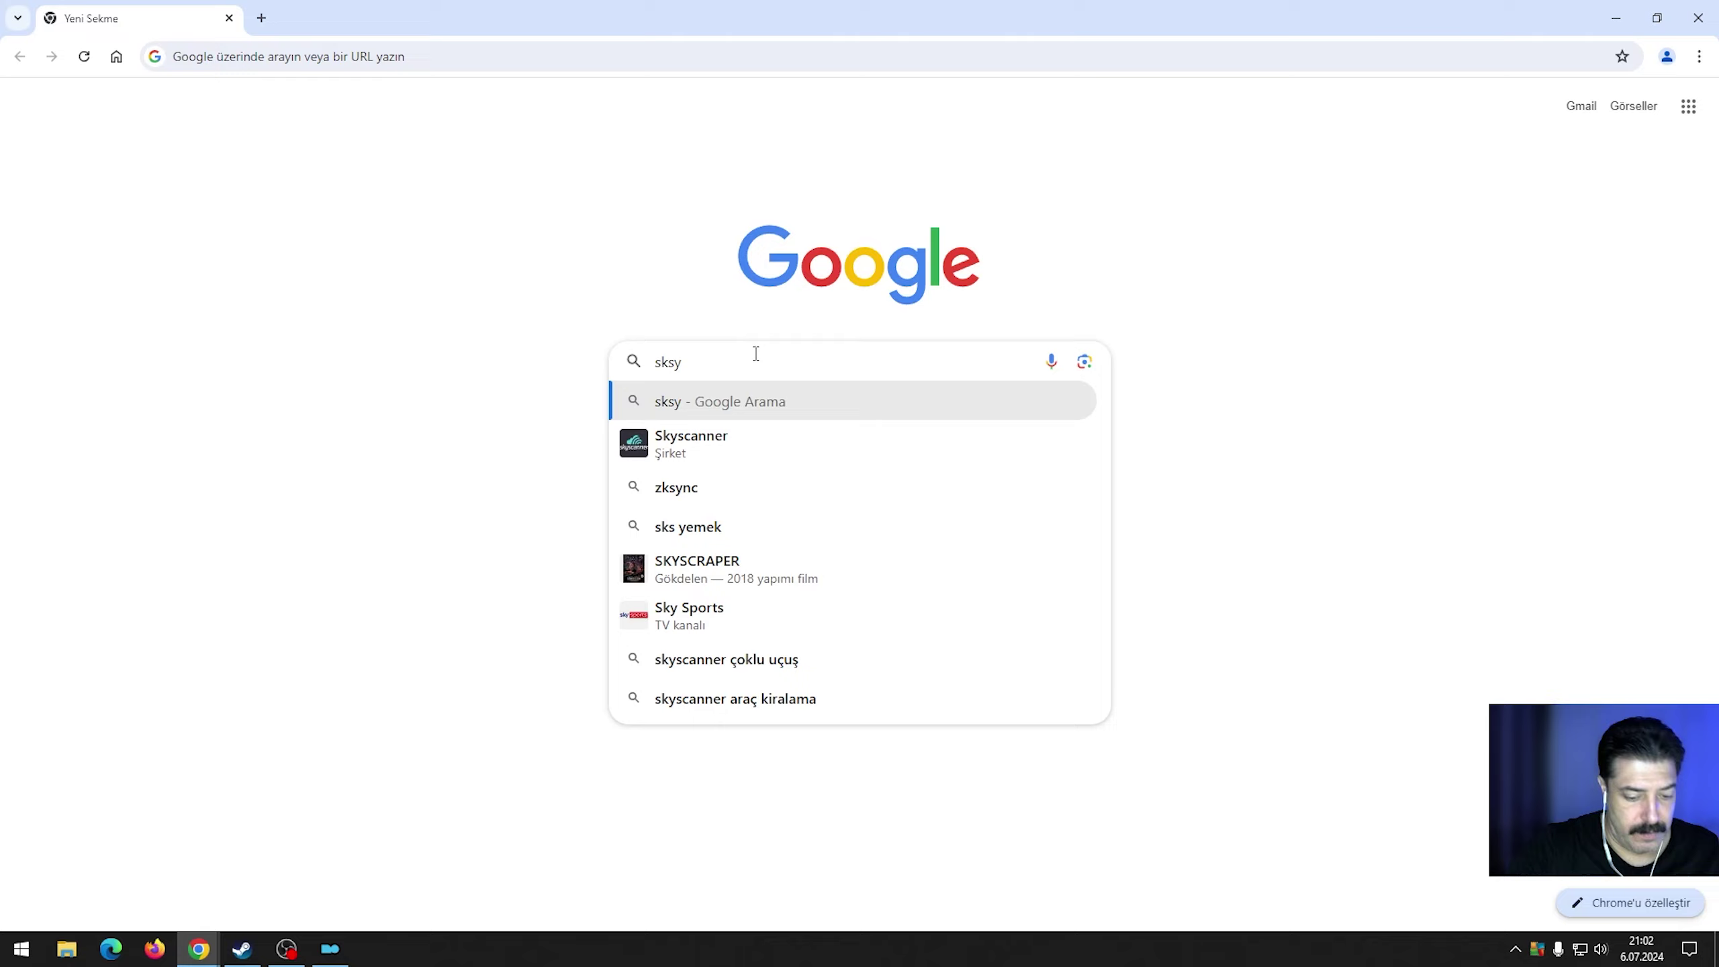
key("BackSpace")
type("e")
key("Return")
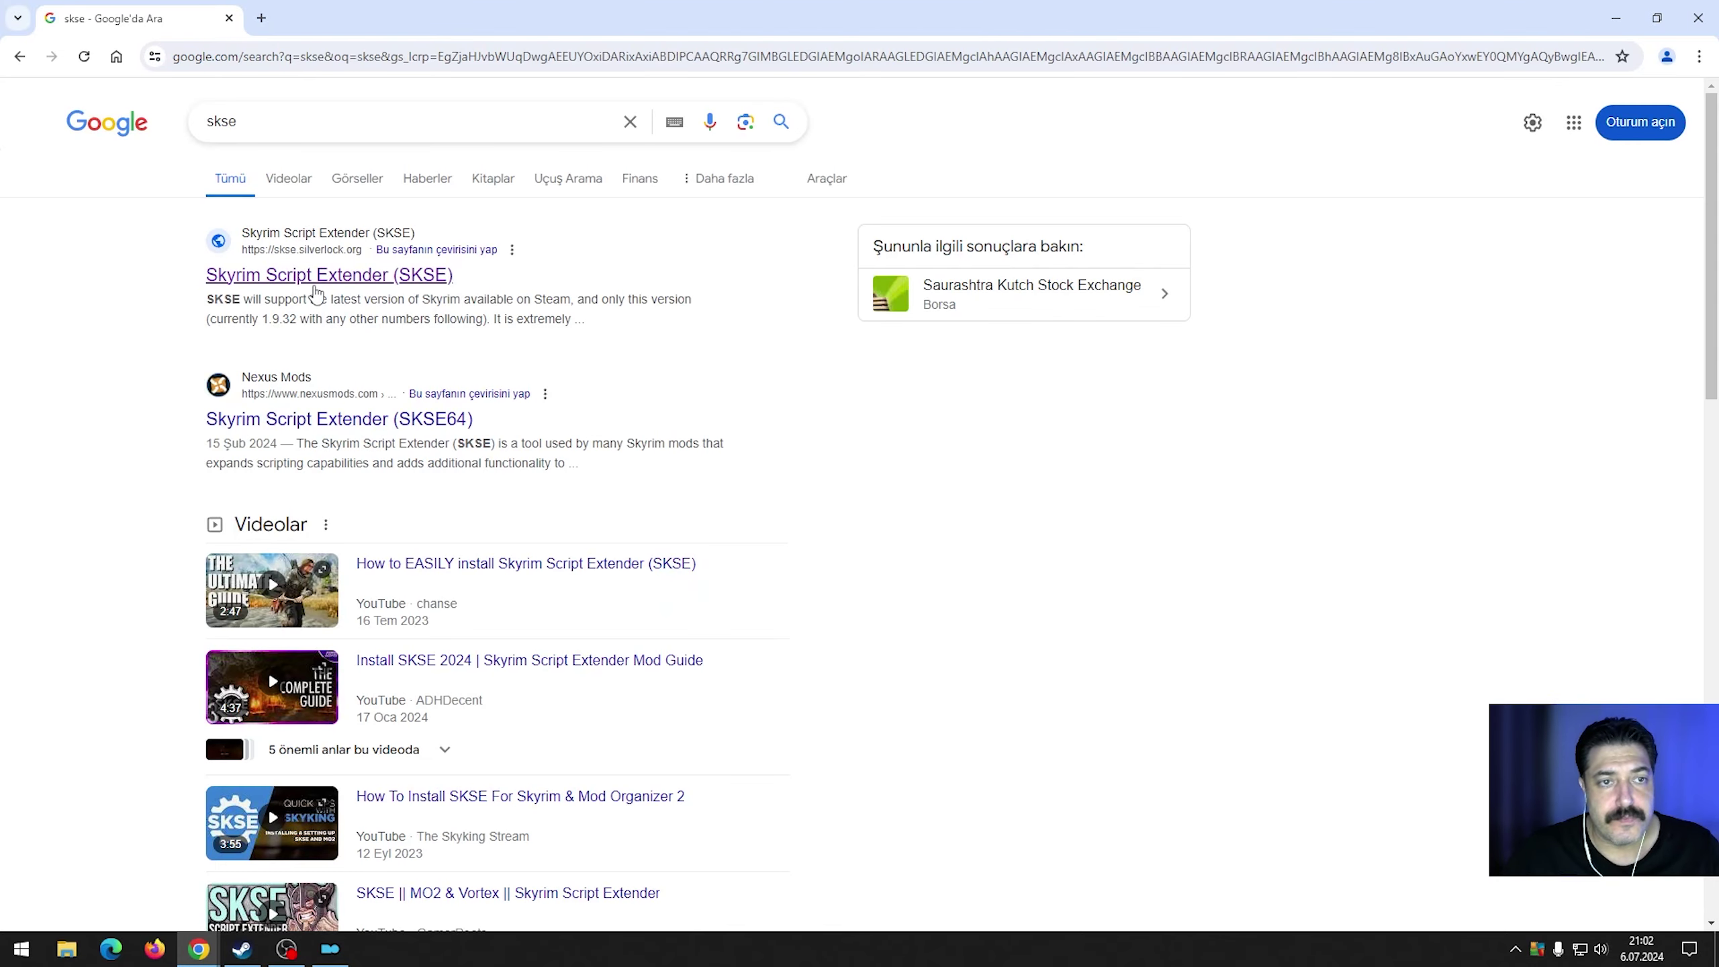
left_click(315, 290)
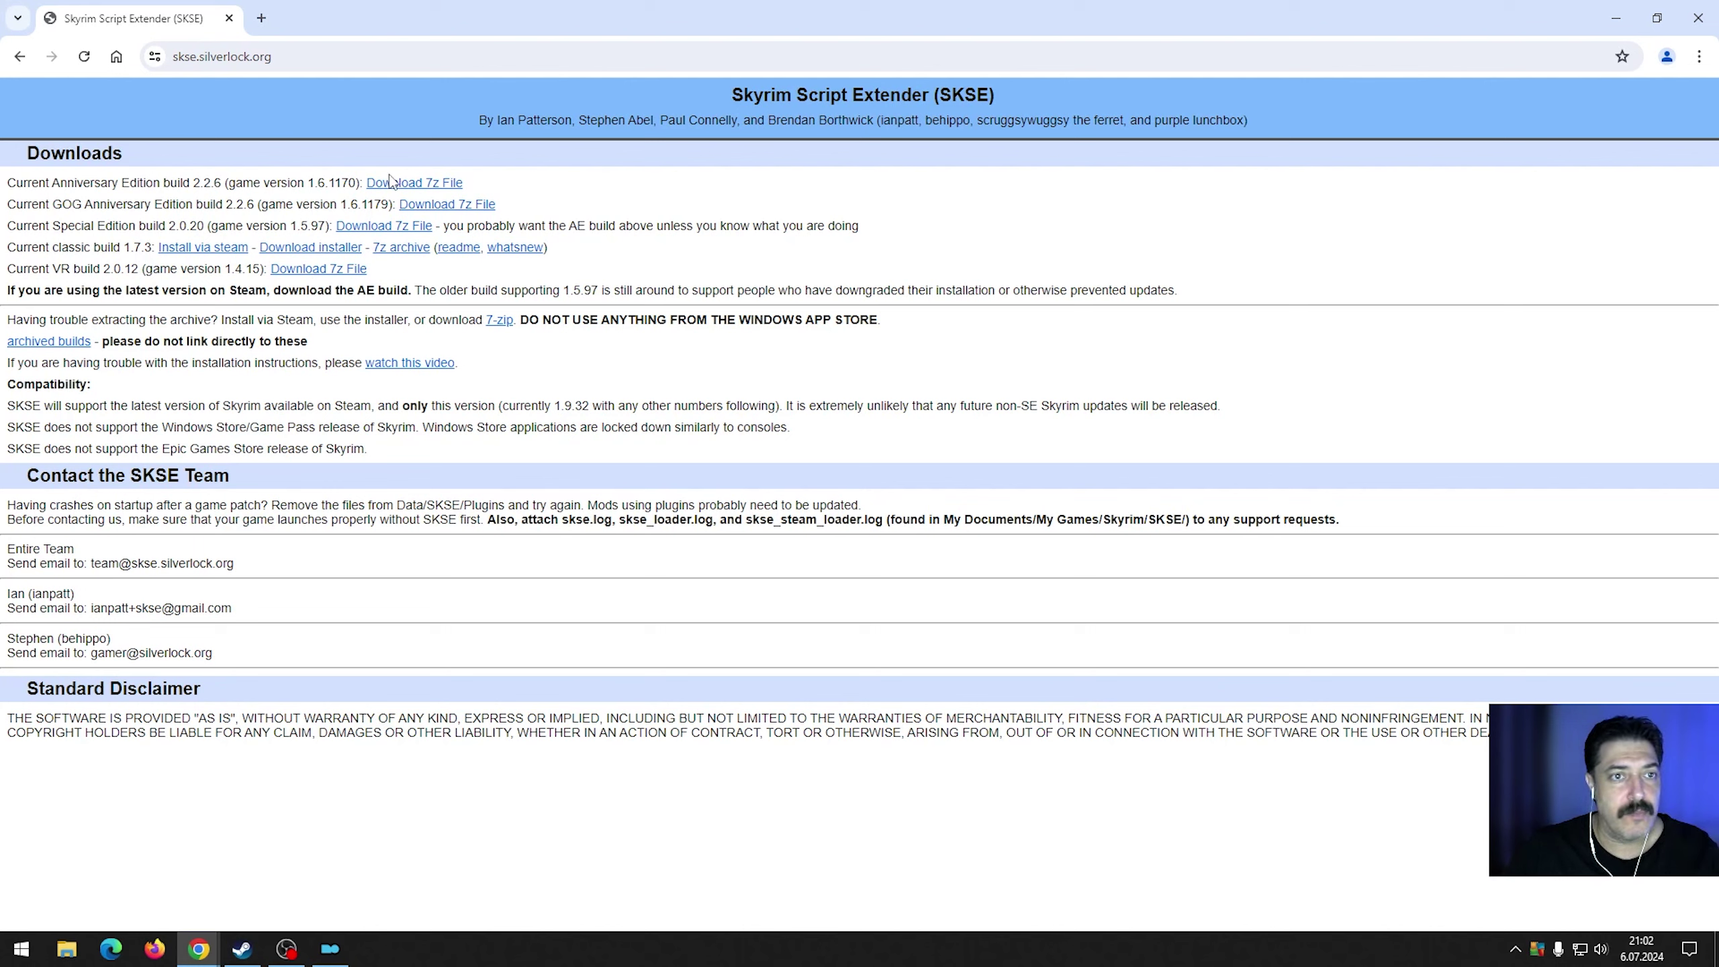
Look through the archived SKSE builds in a separate tab and close that tab.
right_click(57, 342)
left_click(117, 357)
left_click(335, 21)
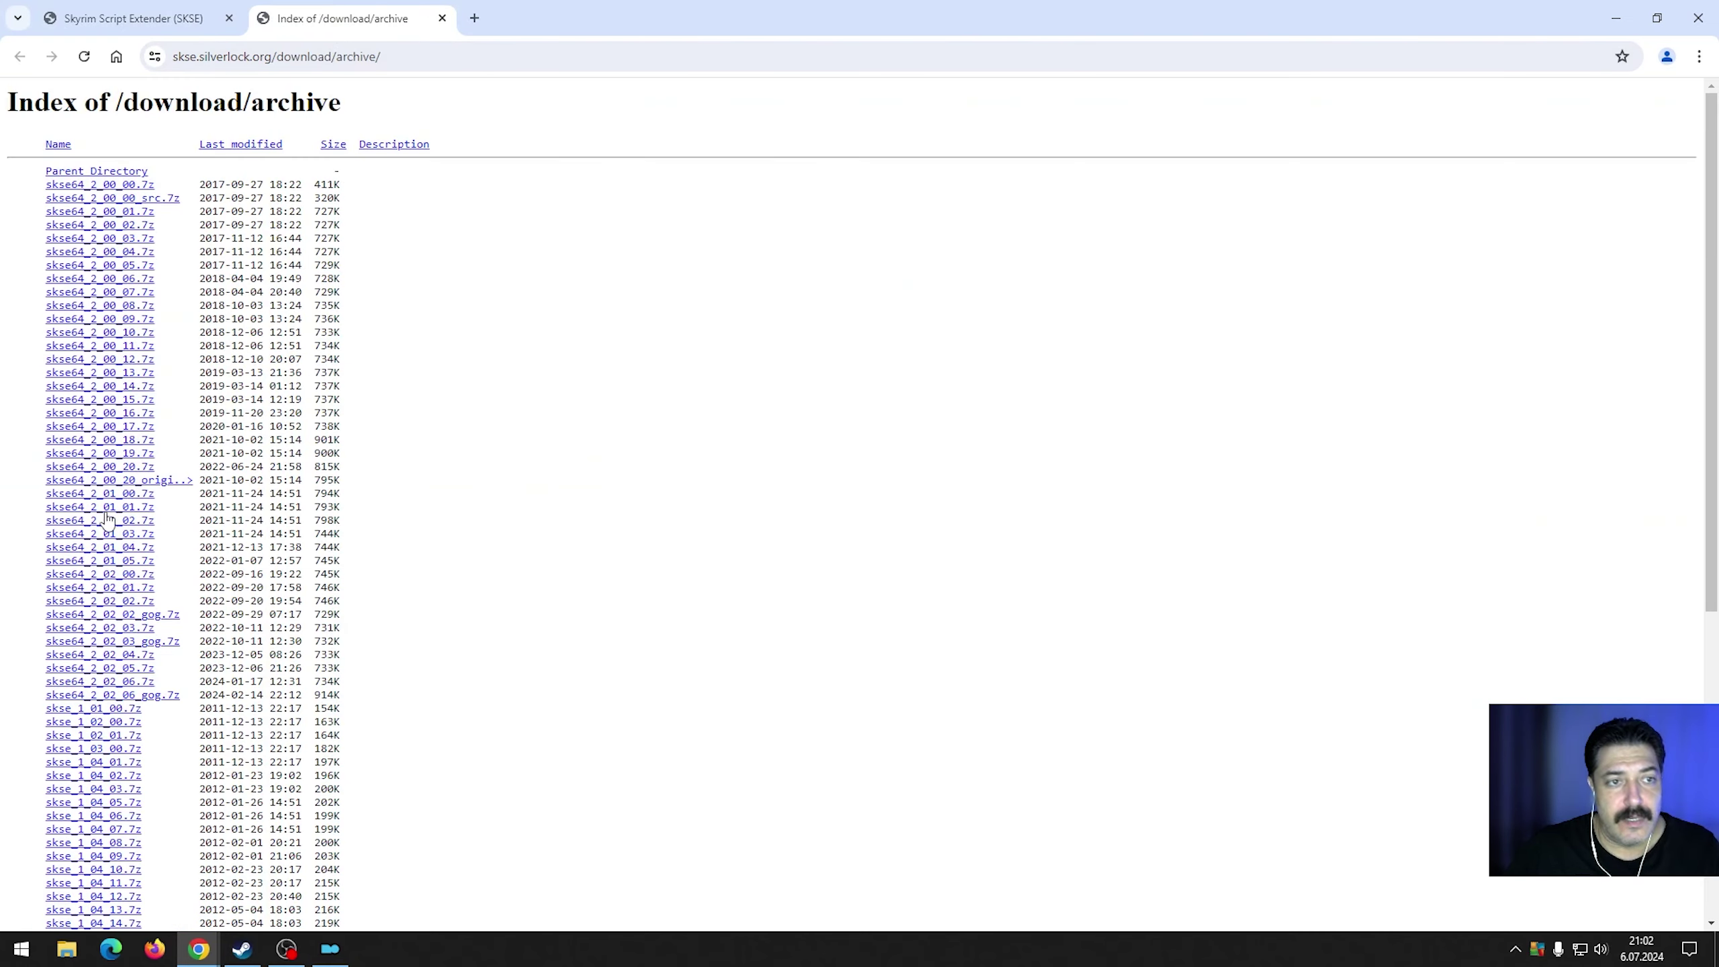
scroll(123, 508, "down", 10)
scroll(145, 506, "up", 5)
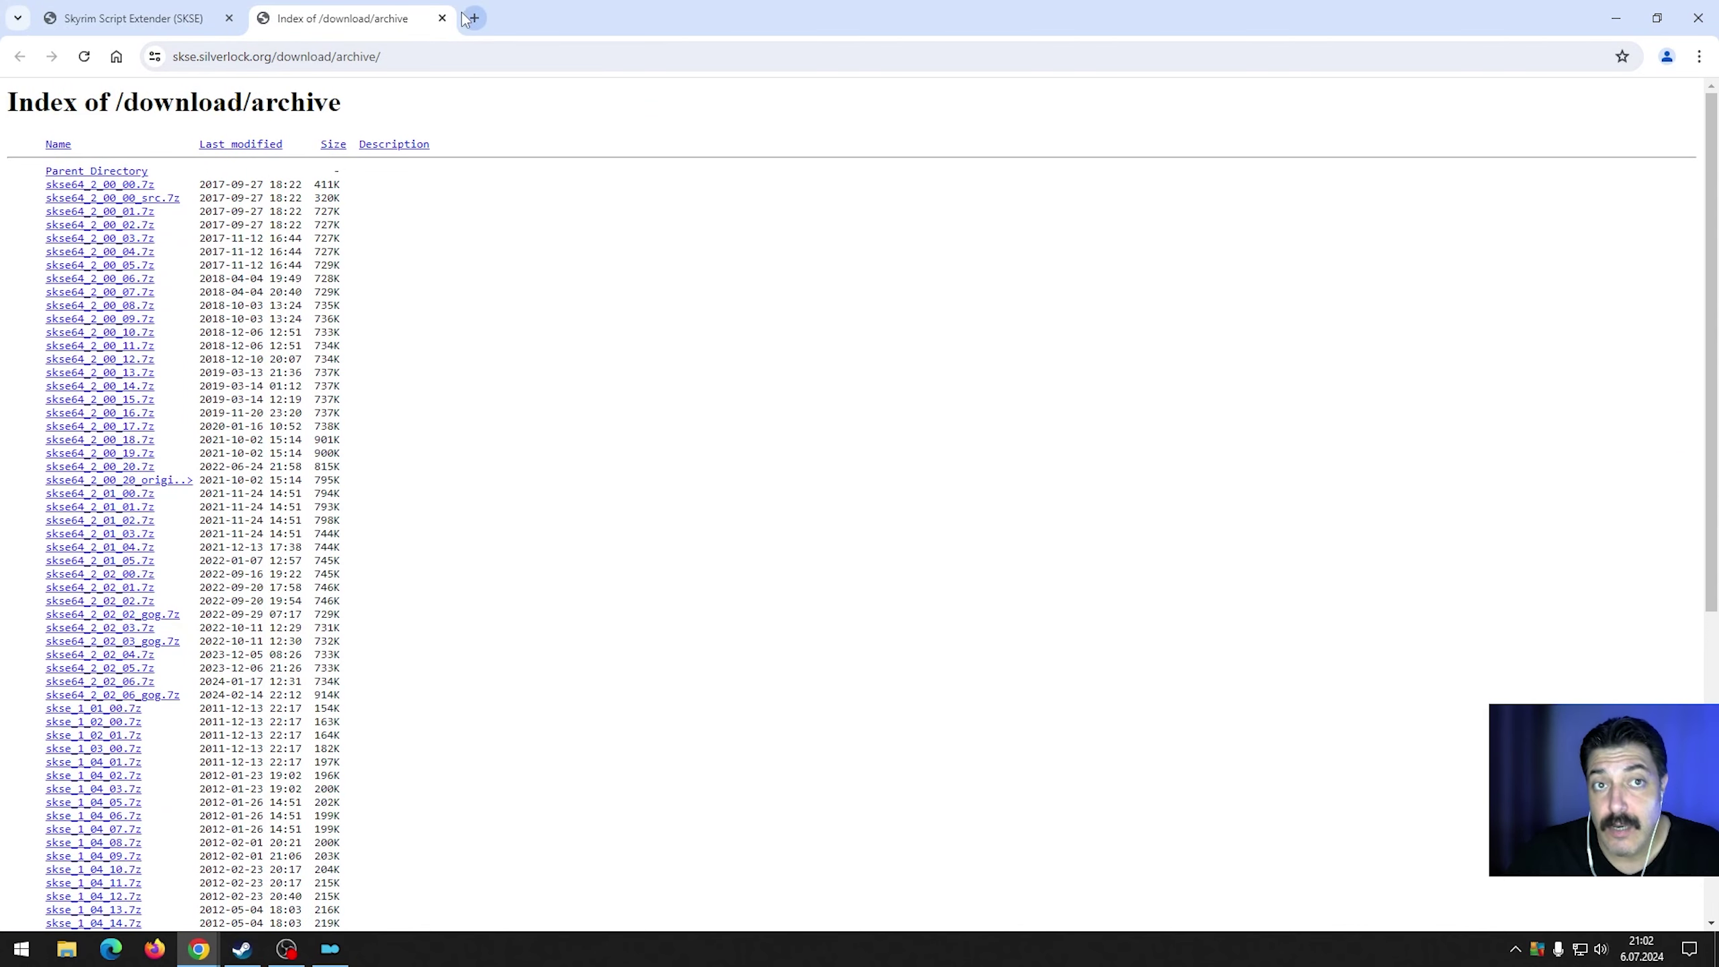
left_click(442, 18)
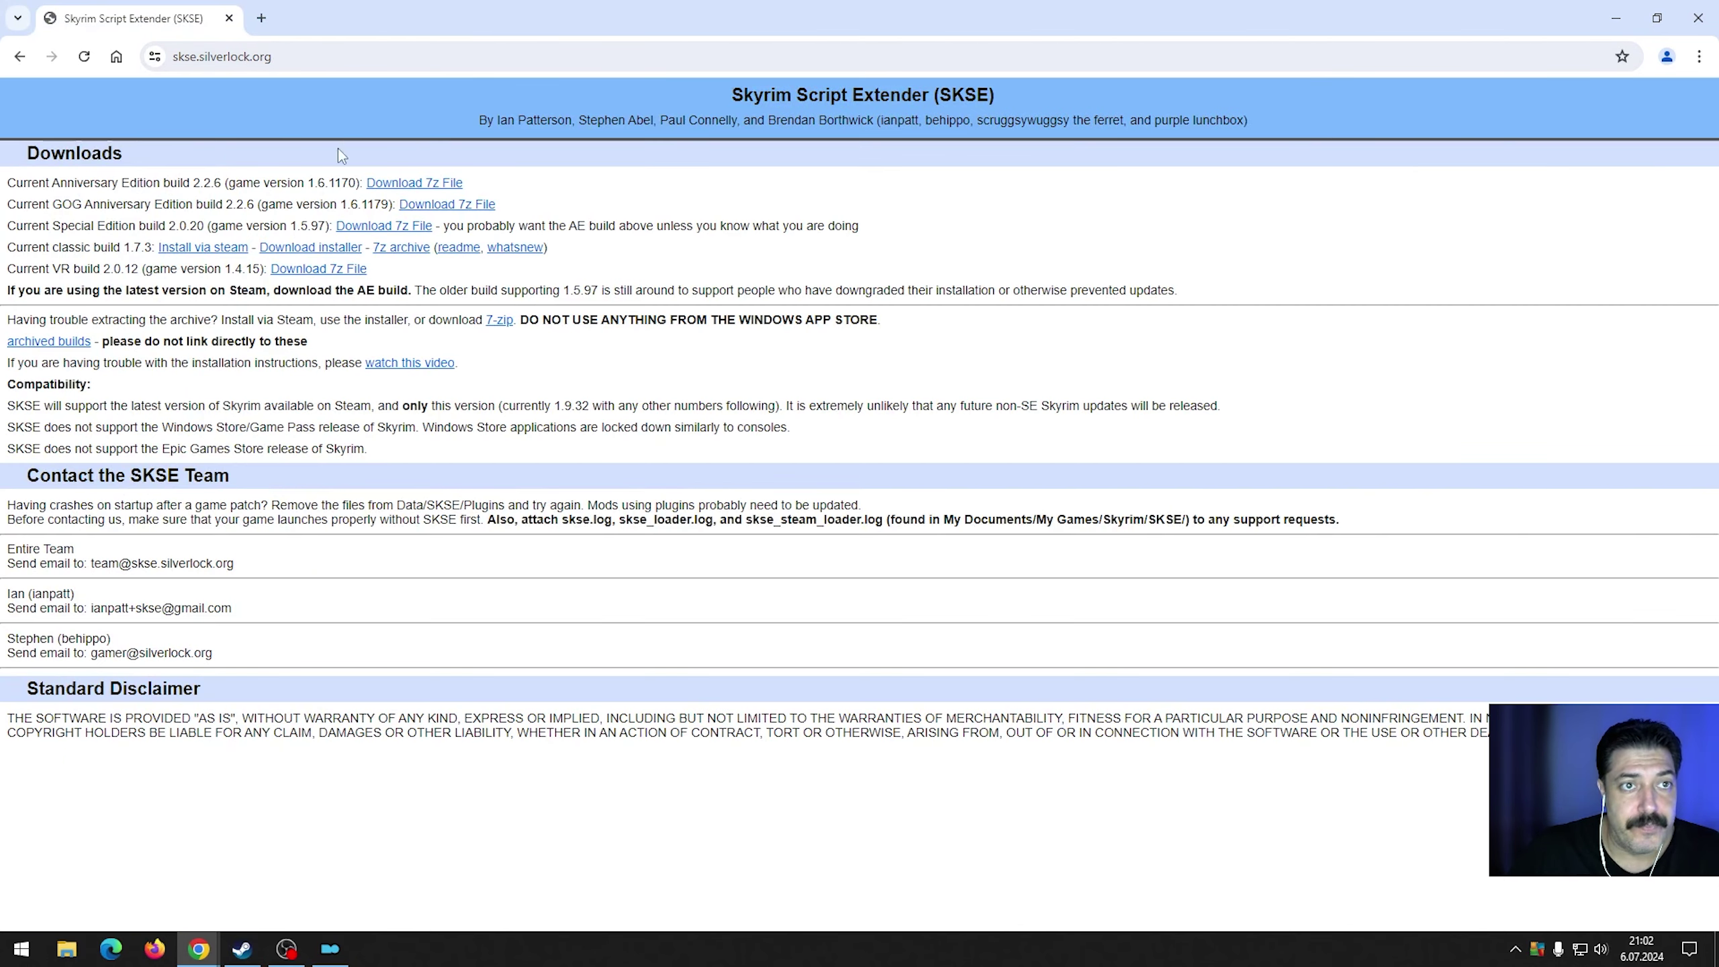
Download the SKSE Anniversary Edition build 2.2.6 archive and move skse64_2_02_06 from Downloads into the desktop folder uygulamalar.
left_click(407, 189)
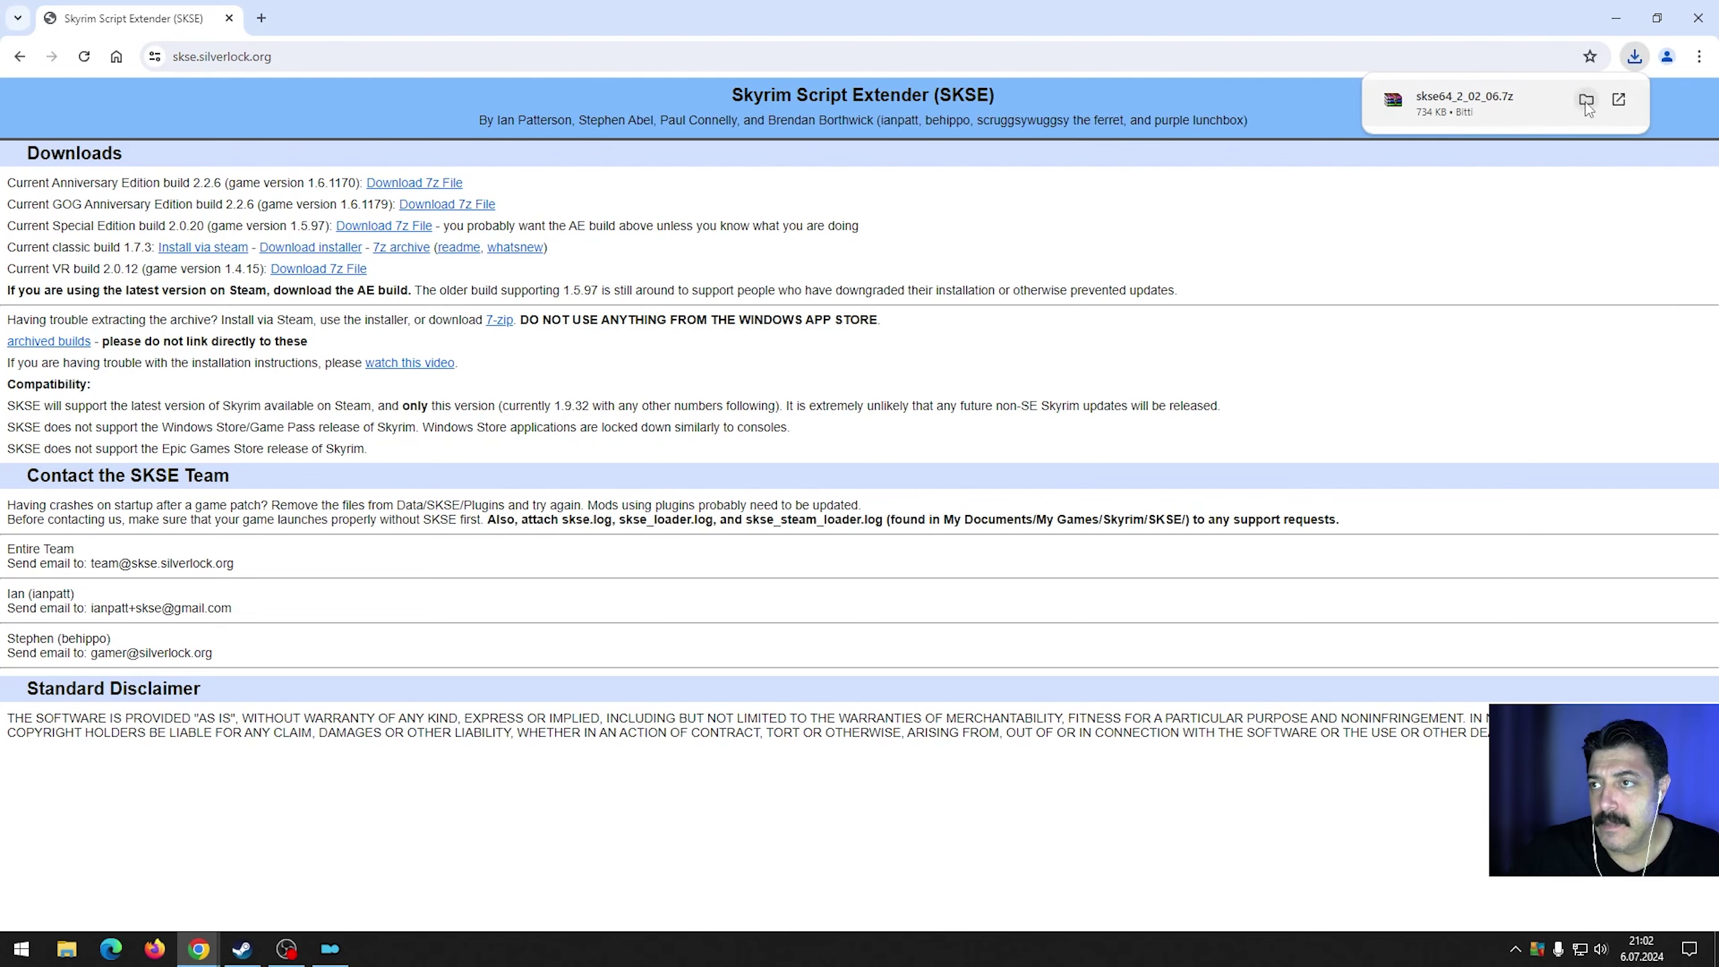
left_click(1645, 101)
left_click(1616, 20)
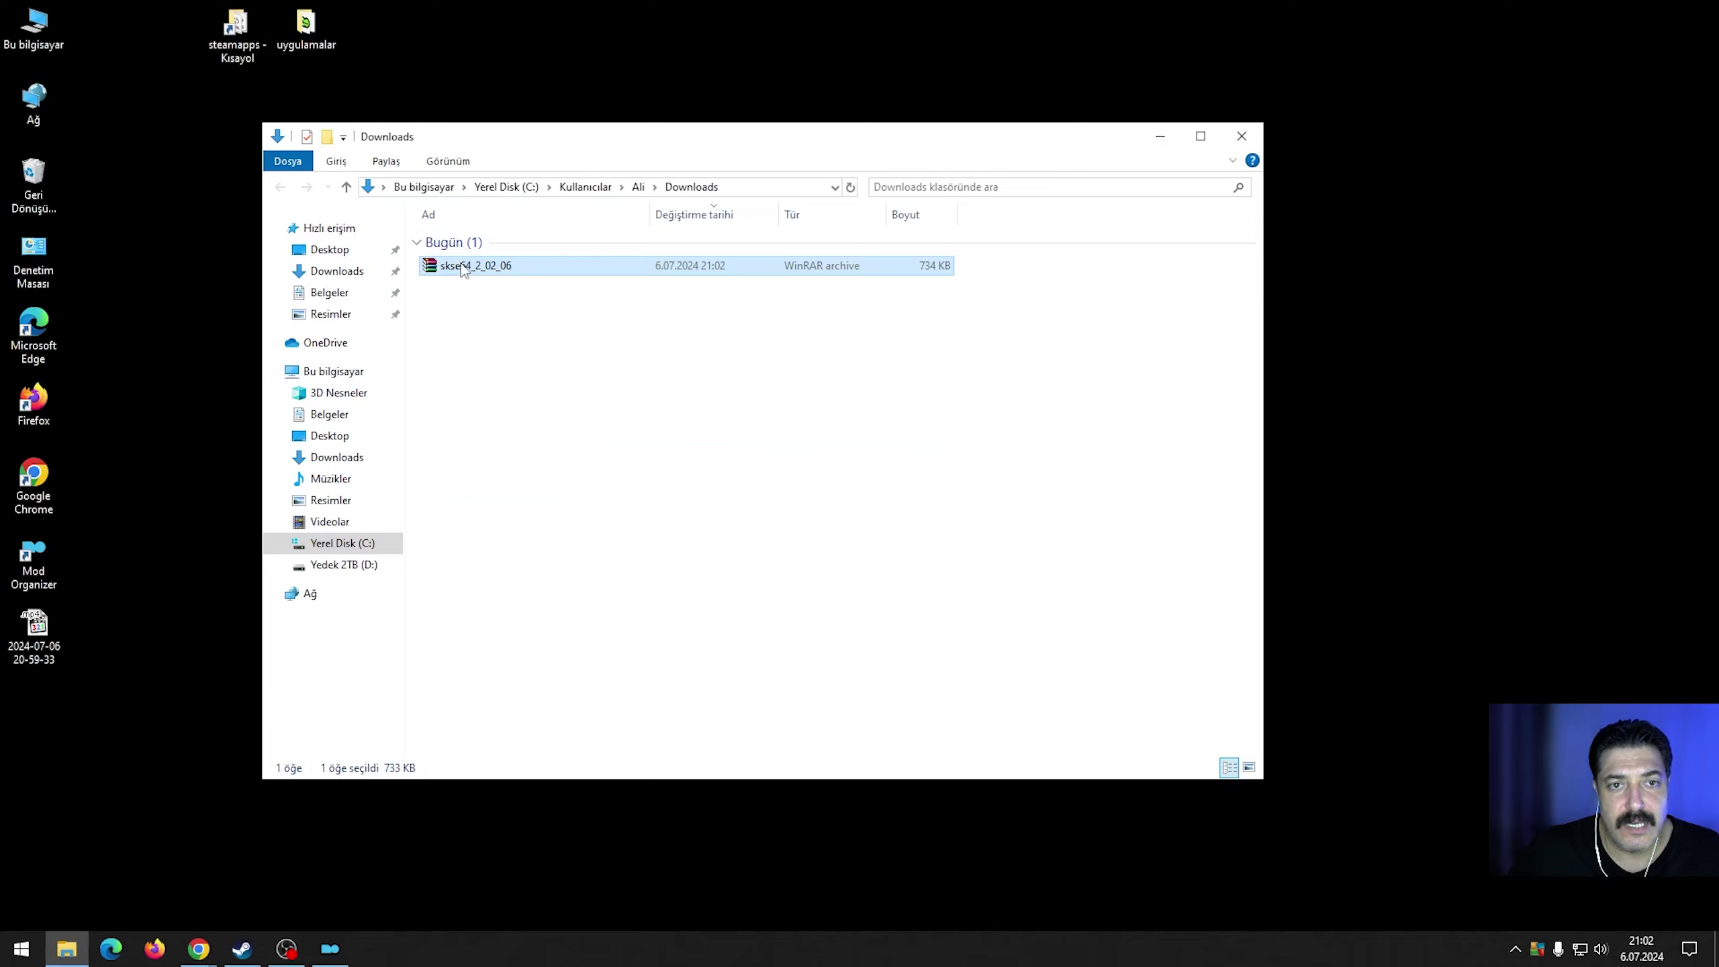
left_click_drag(464, 272, 308, 46)
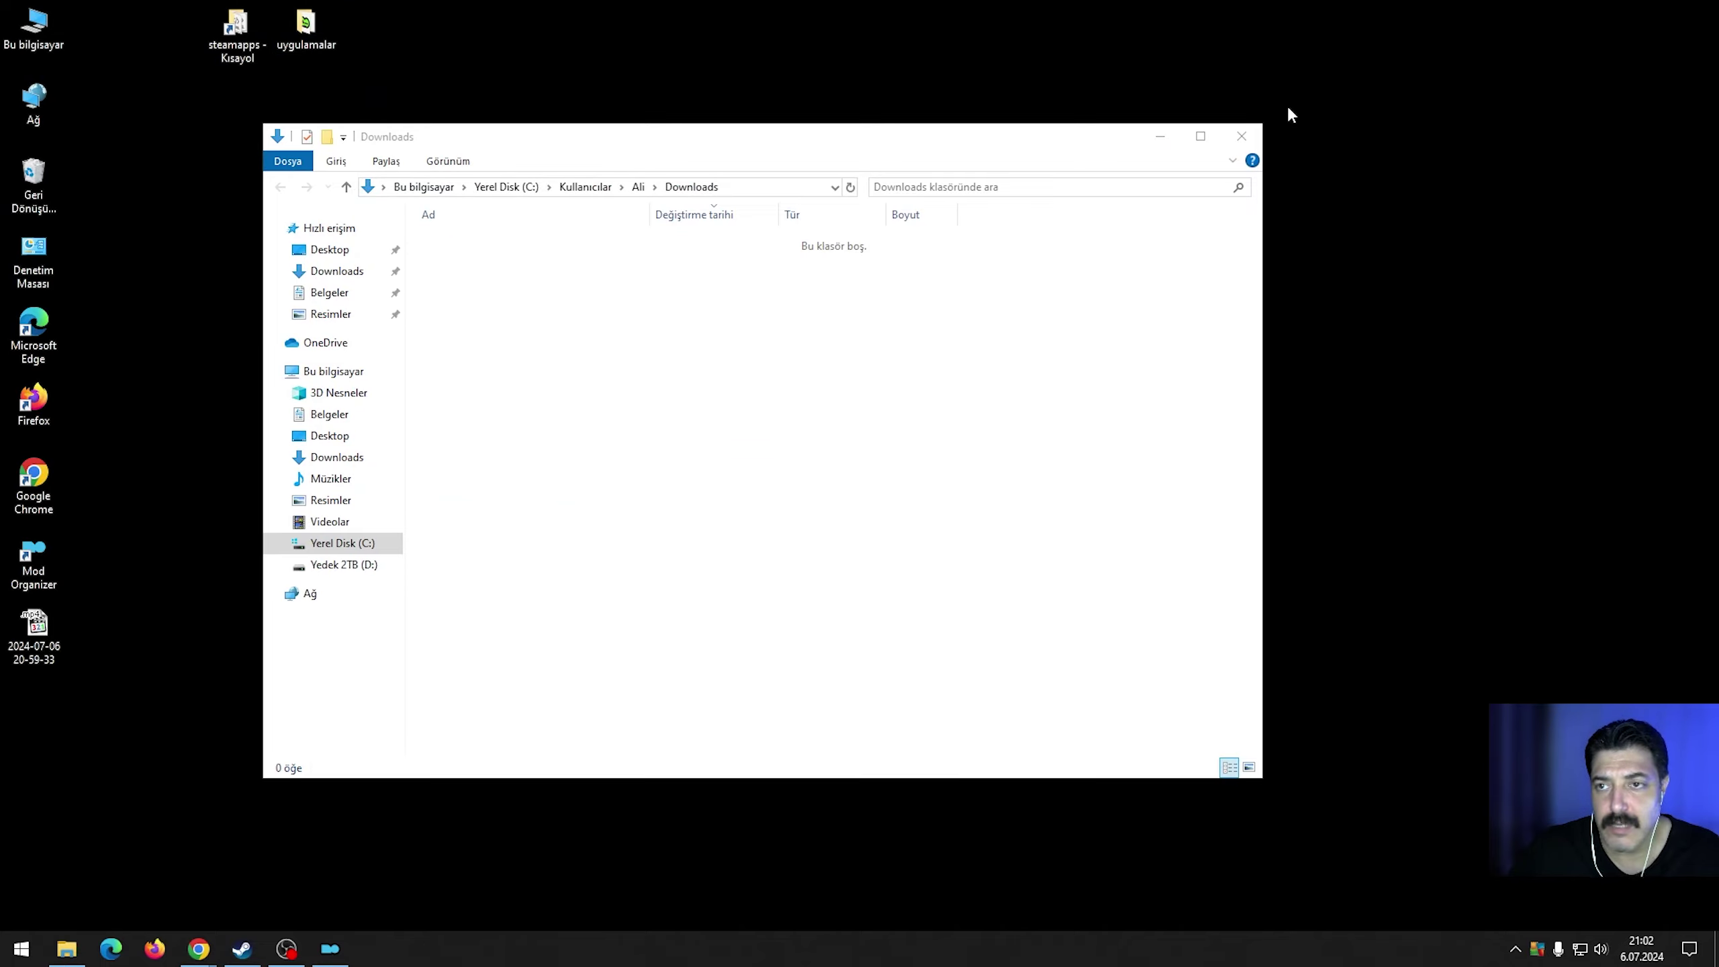
left_click(1243, 138)
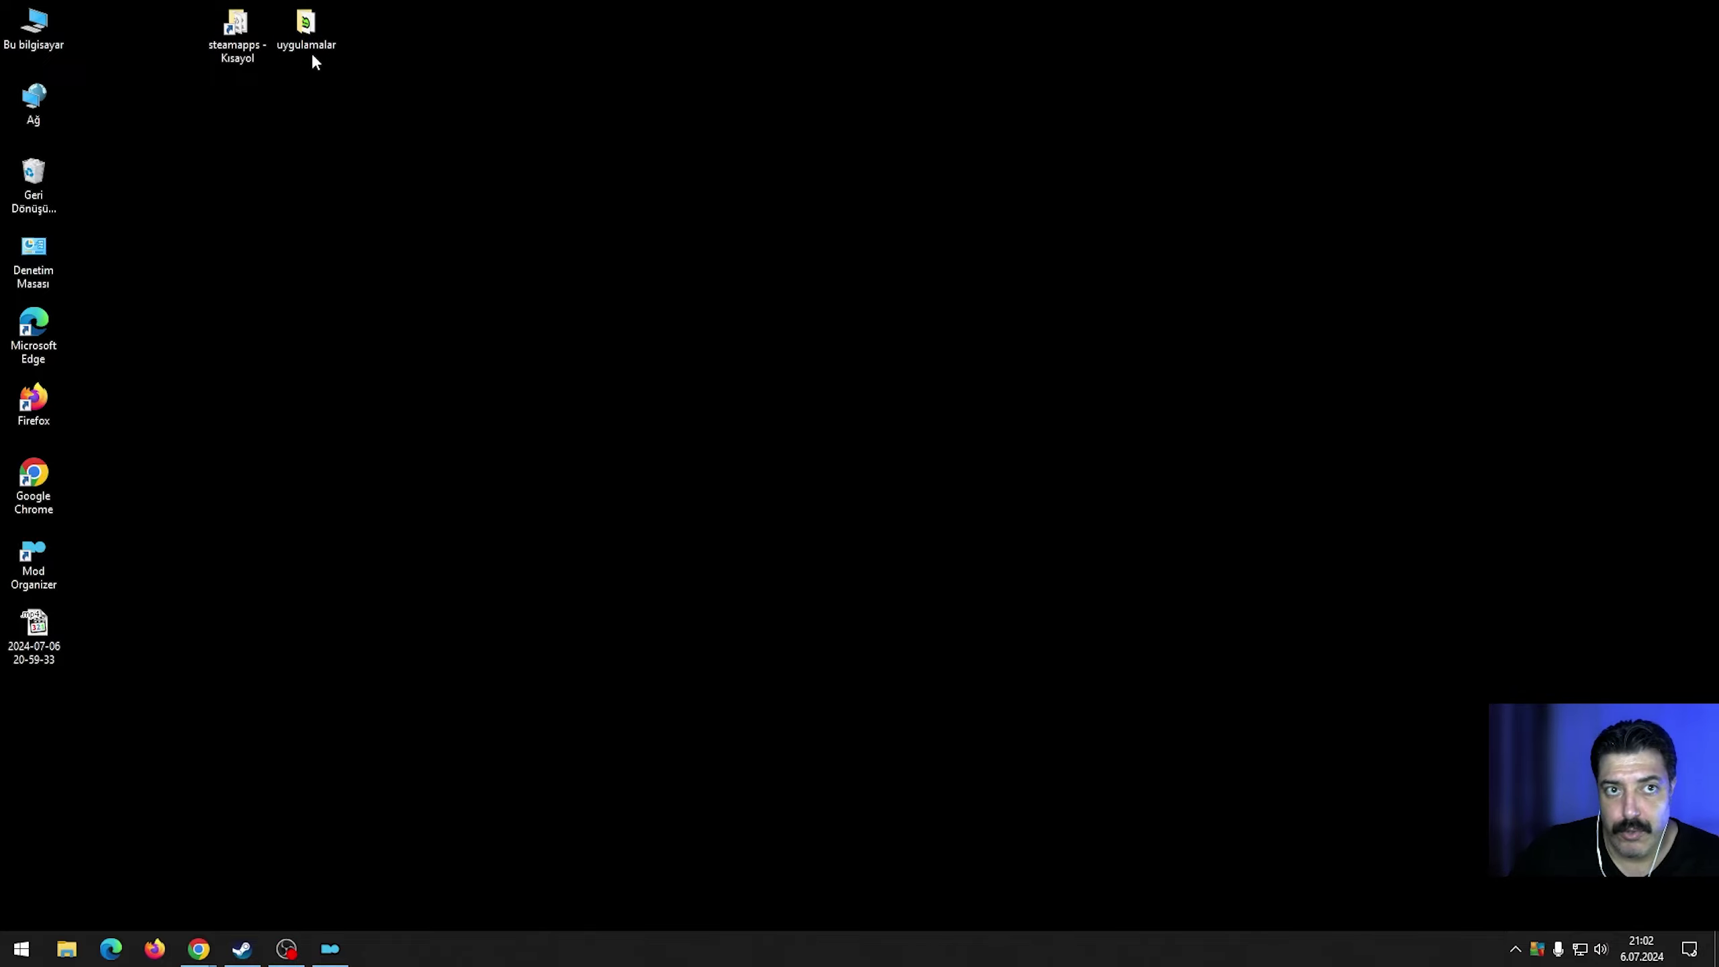
Open the desktop folder uygulamalar, switch to Mod Organizer to open the Skyrim Special Edition game folder, and minimize Mod Organizer.
double_click(317, 23)
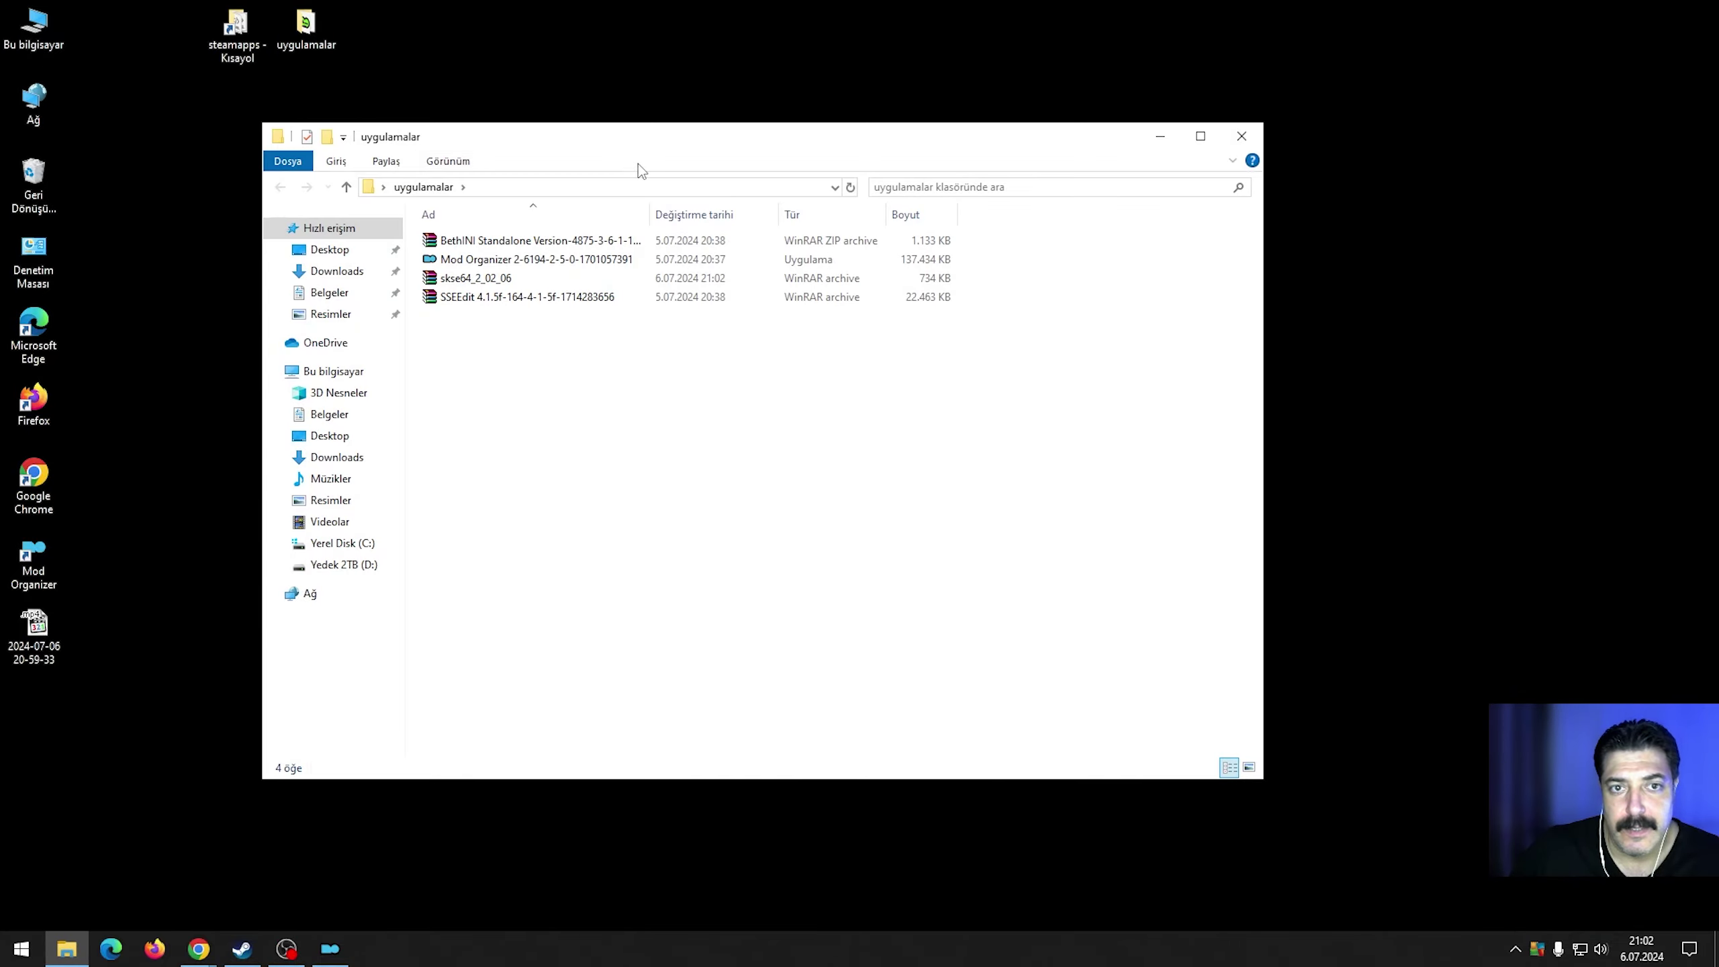
left_click_drag(618, 147, 852, 147)
left_click(330, 948)
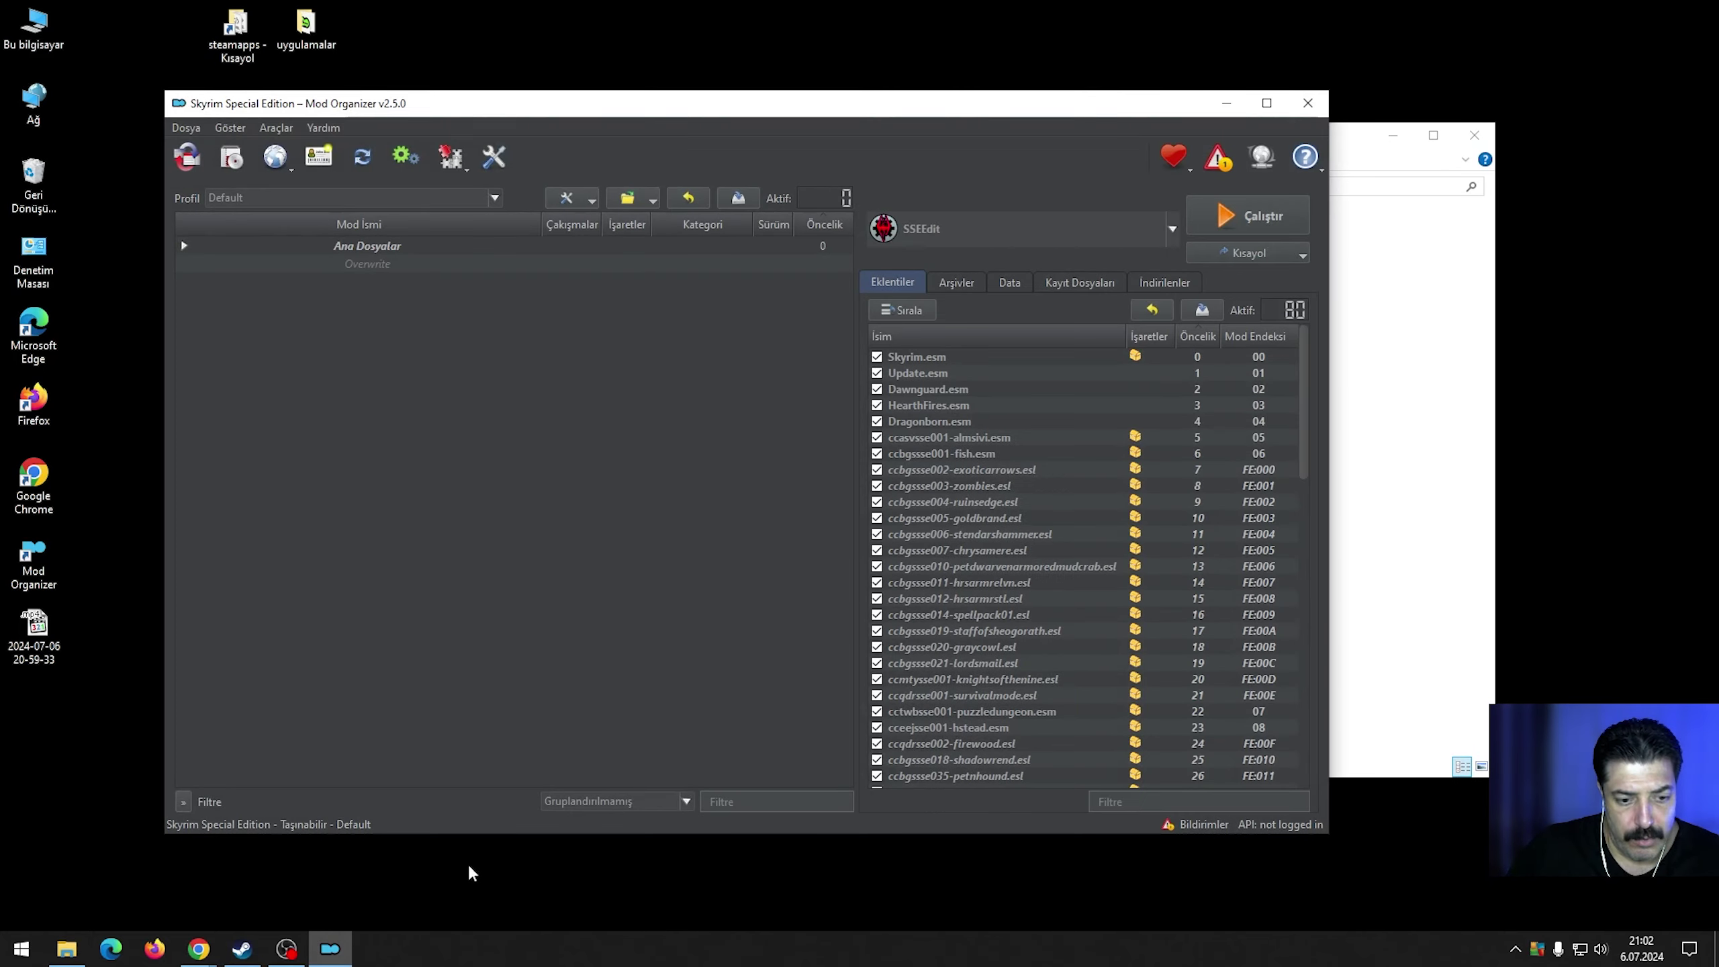
left_click(654, 203)
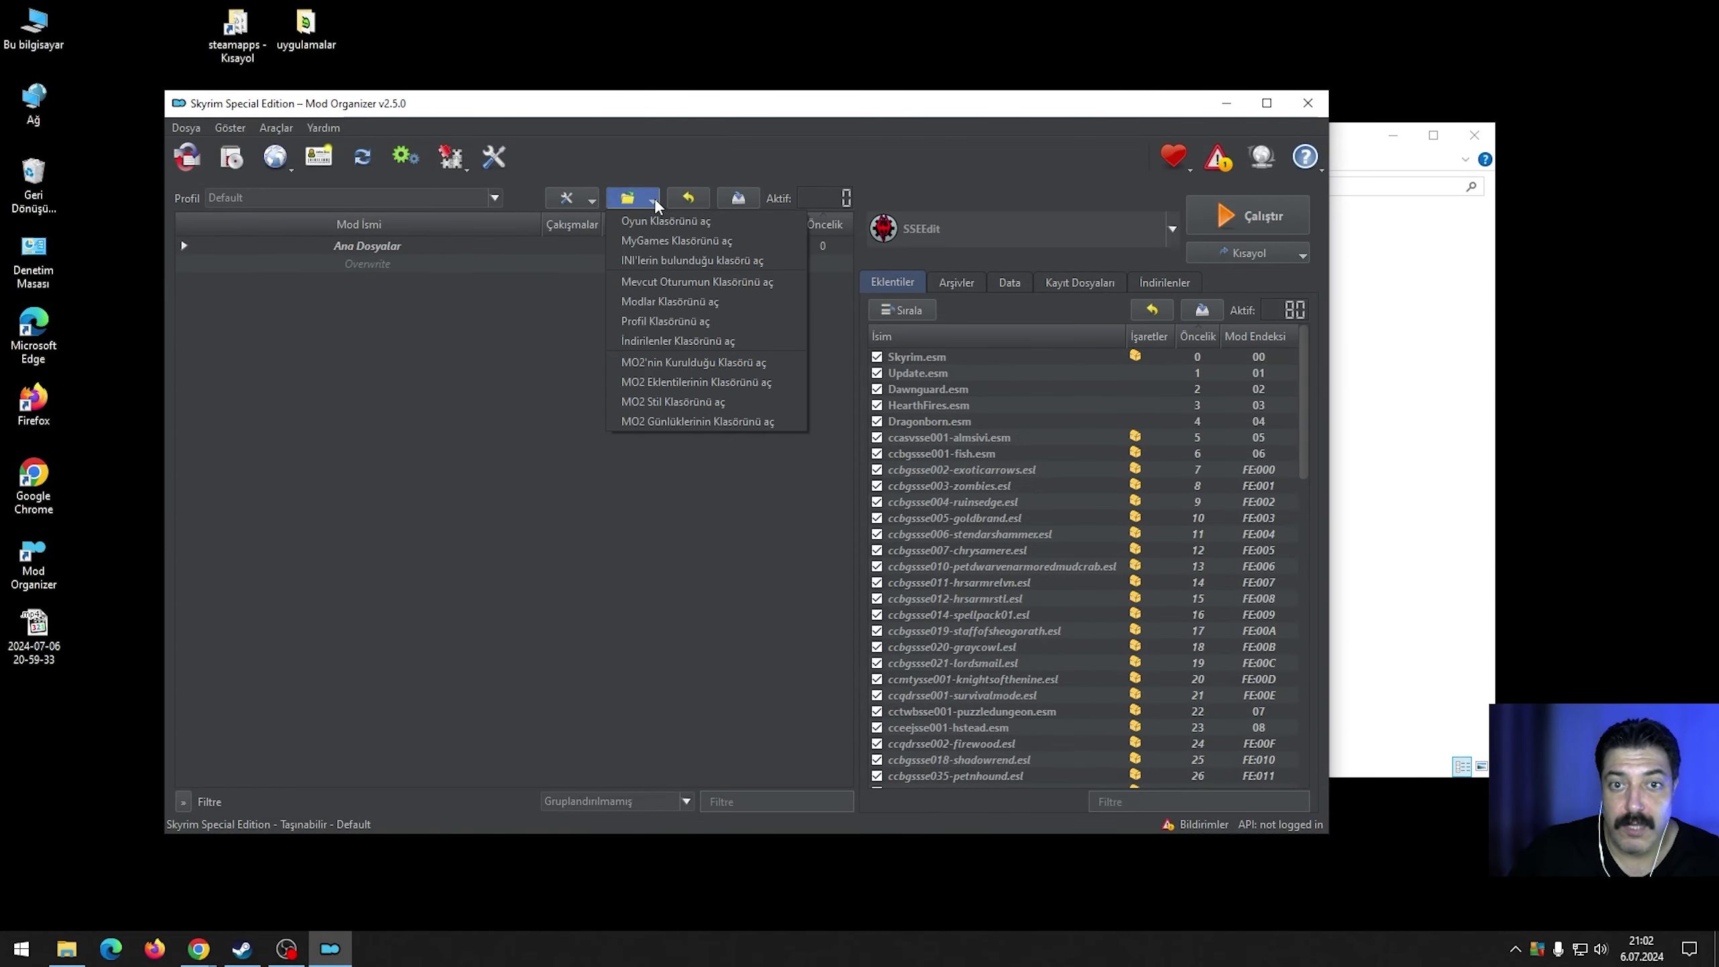
left_click(589, 201)
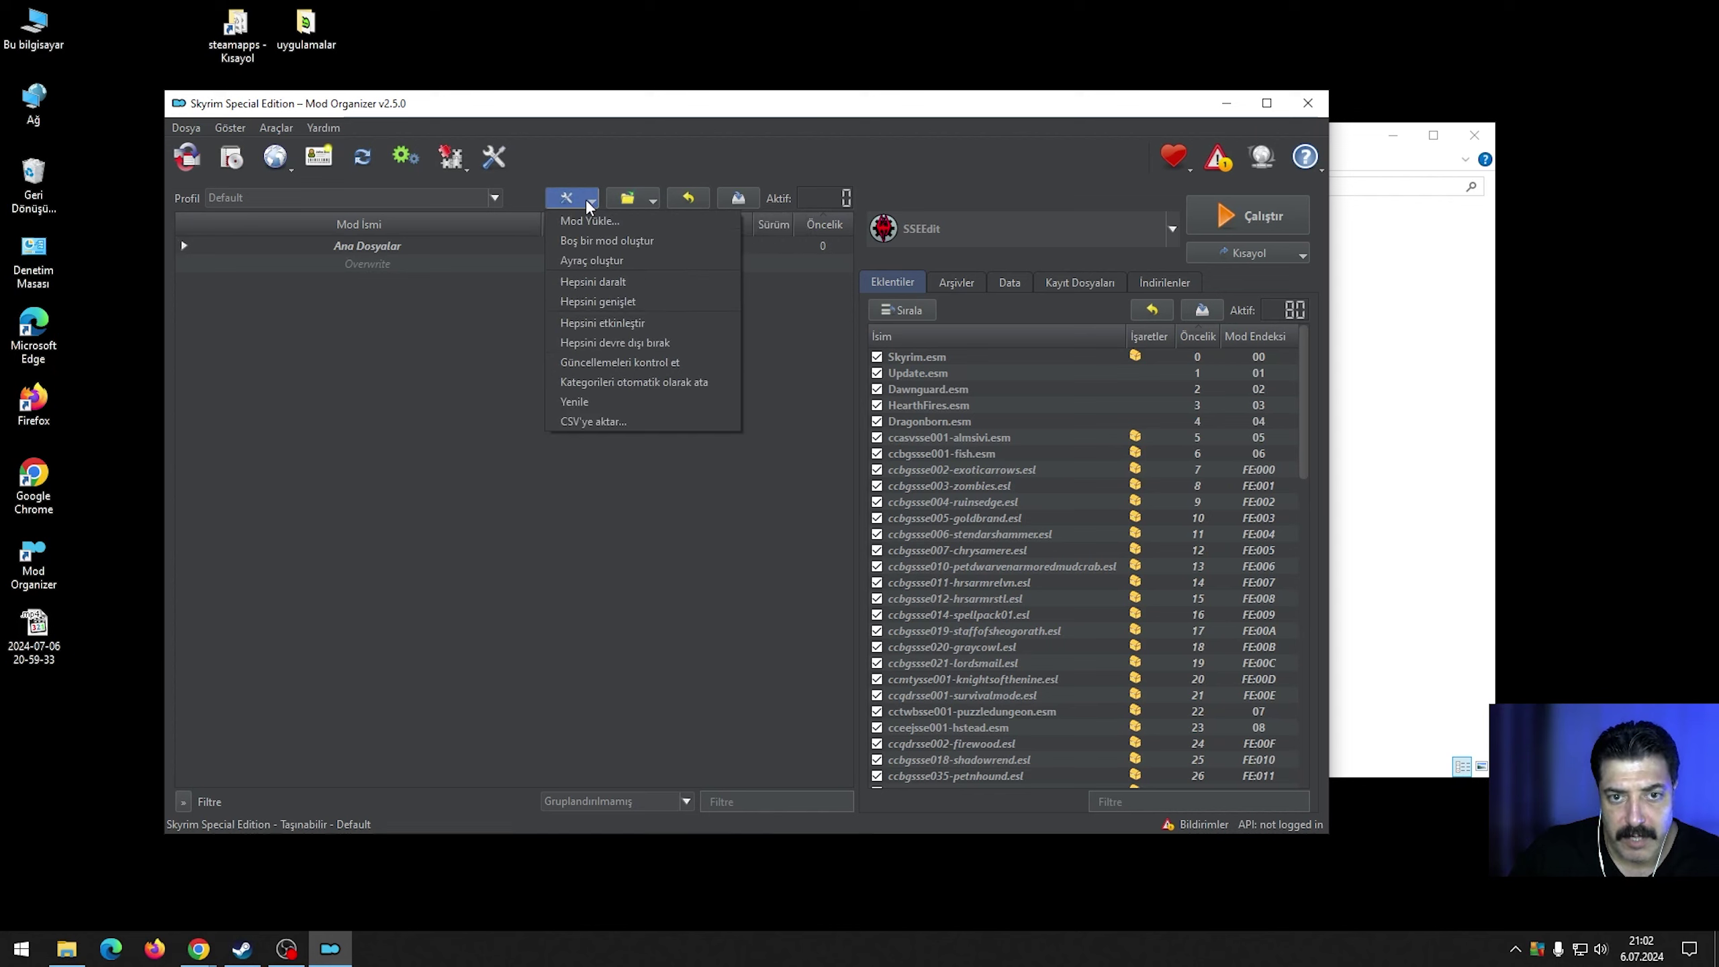
left_click(647, 203)
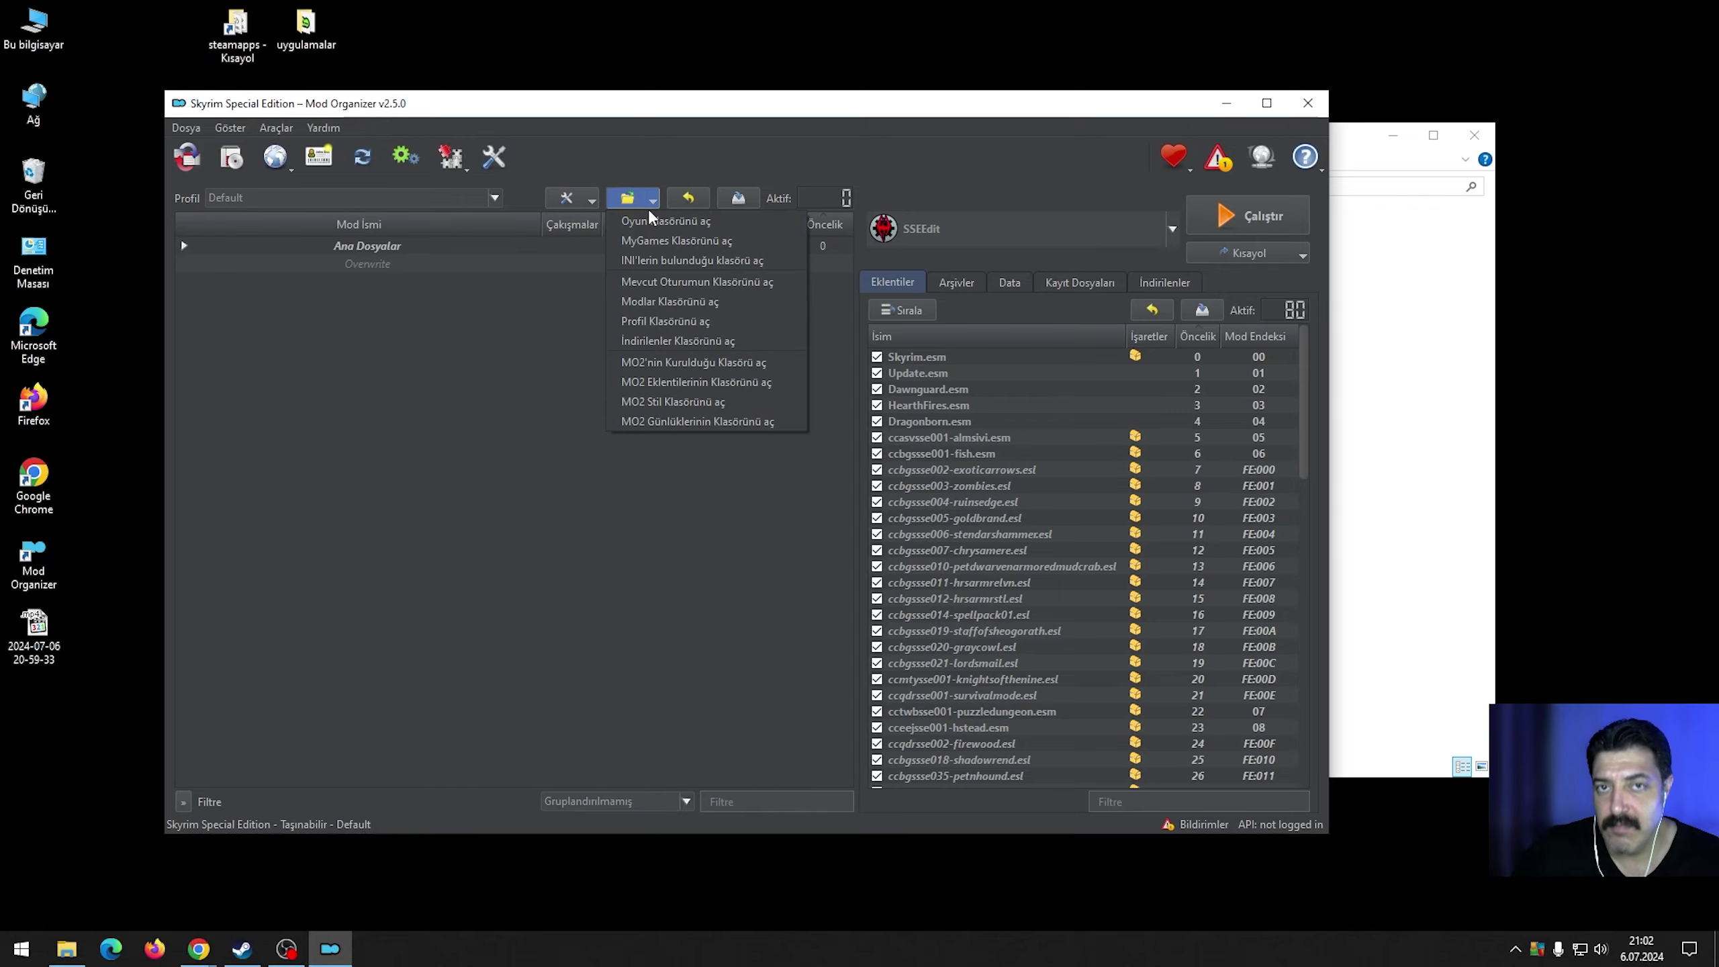
left_click(689, 227)
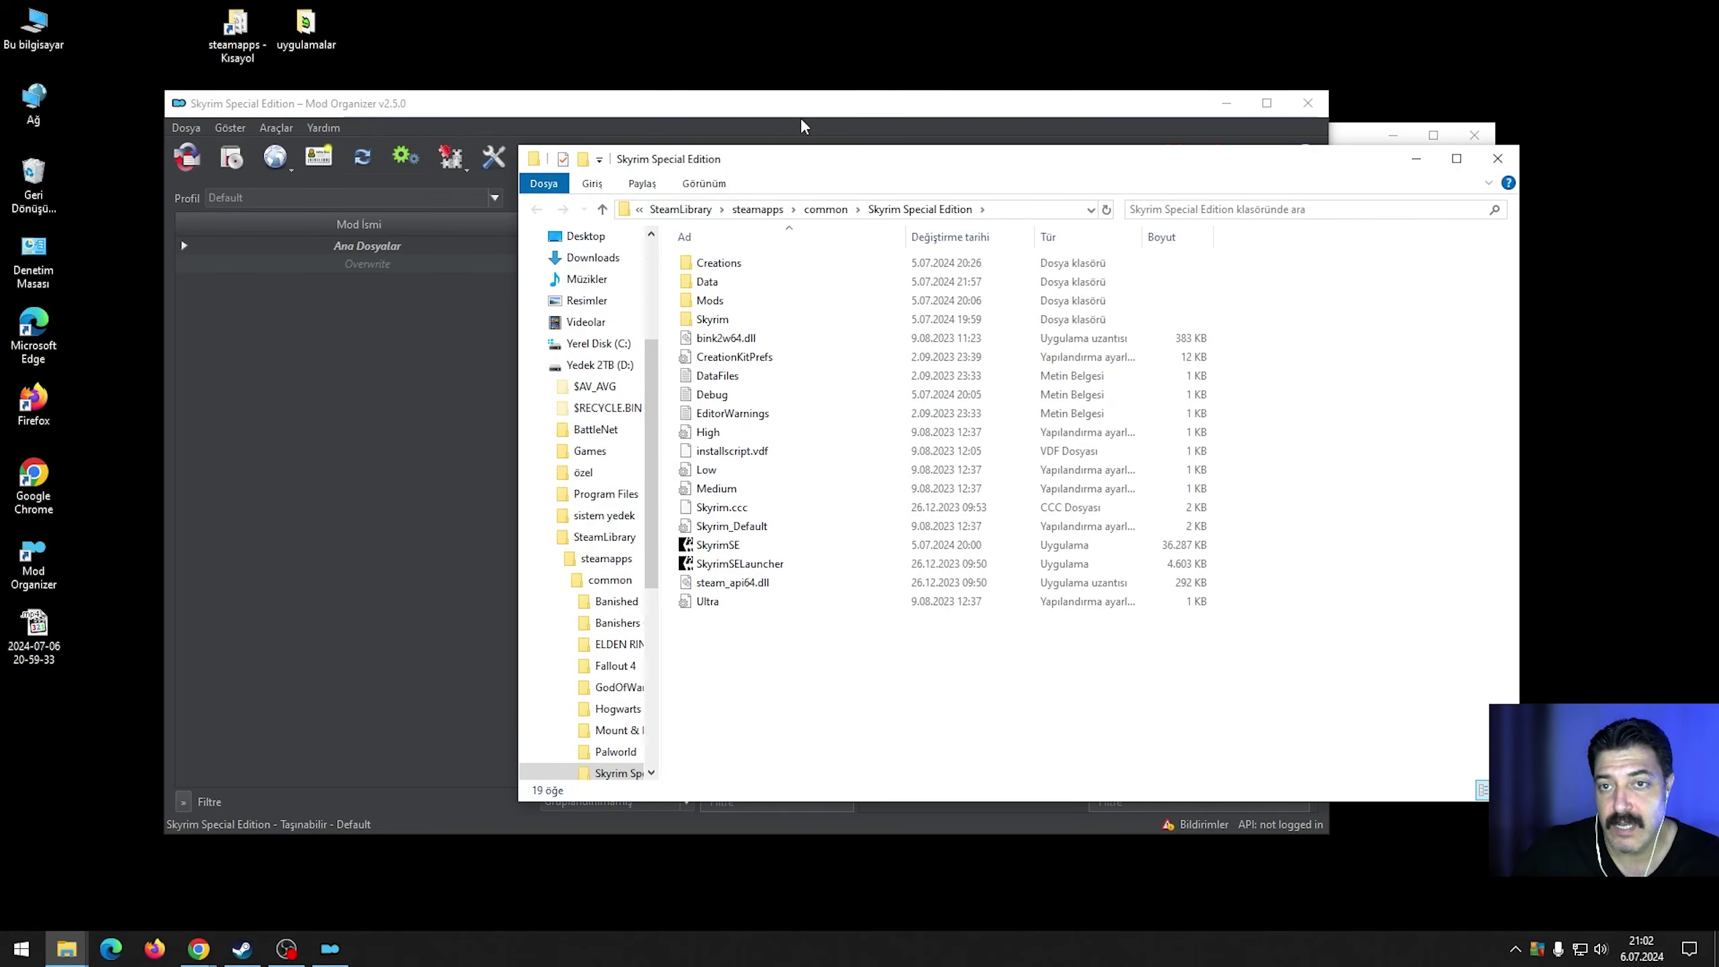
left_click(804, 126)
left_click(1227, 102)
Open the skse64_2_02_06 archive from uygulamalar in WinRAR beside the game folder and get the uygulamalar window out of the way.
left_click(832, 133)
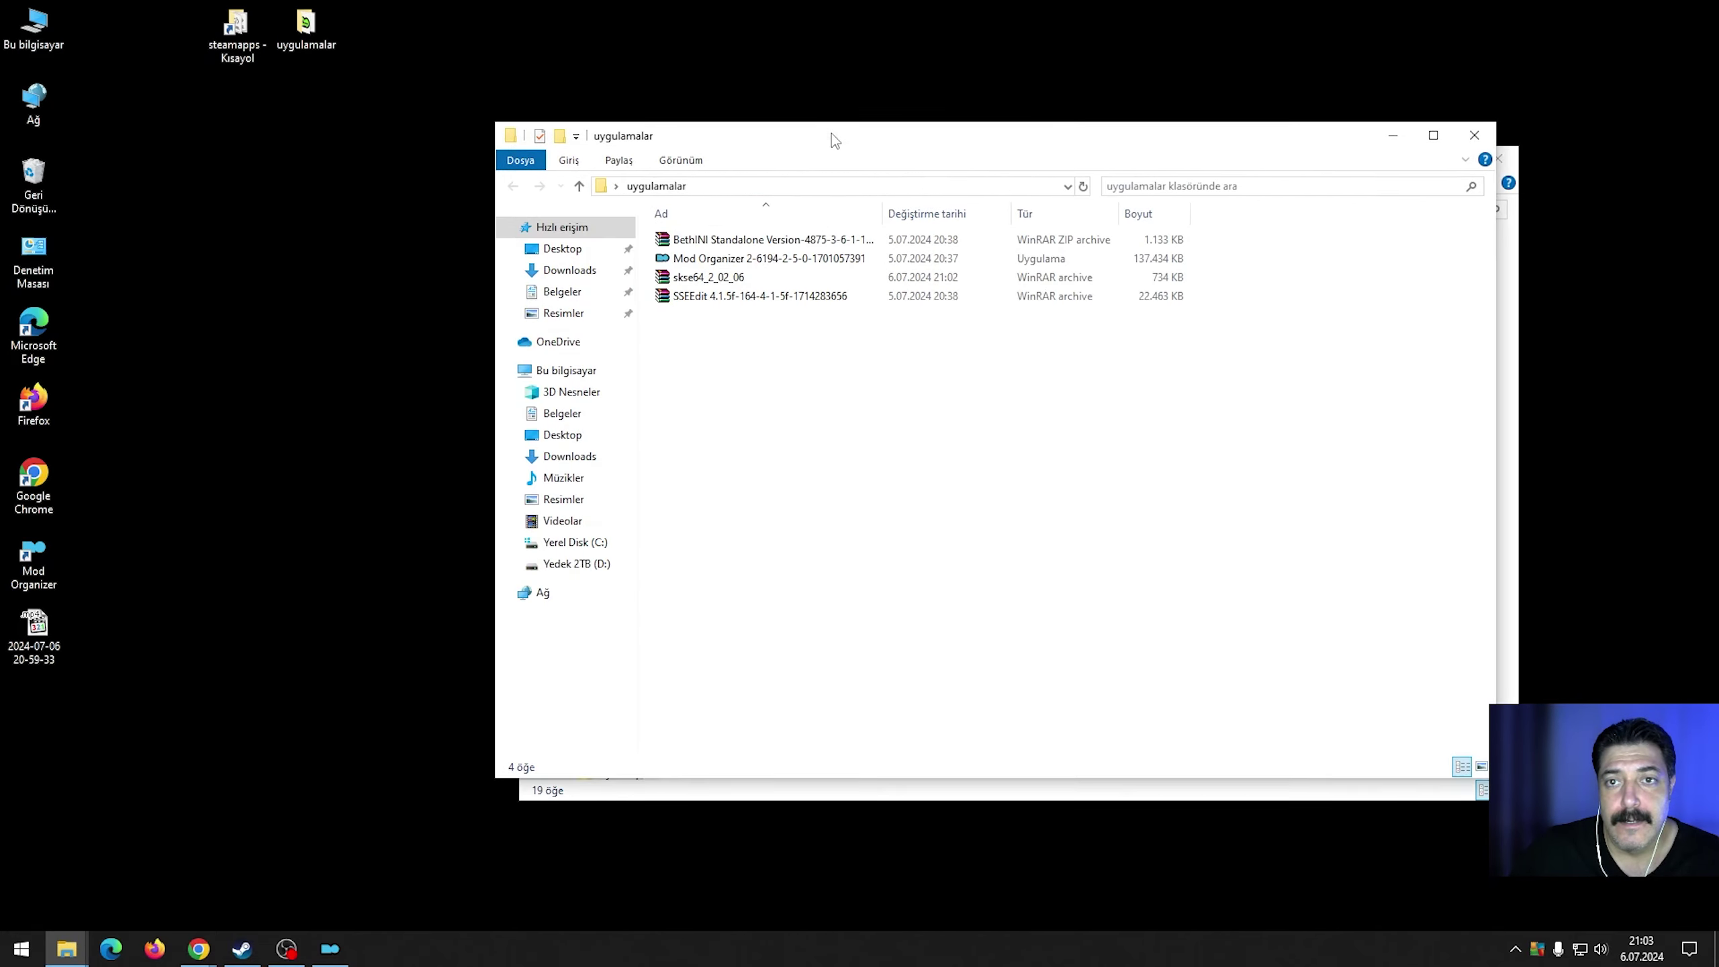
left_click_drag(831, 133, 478, 56)
left_click(339, 202)
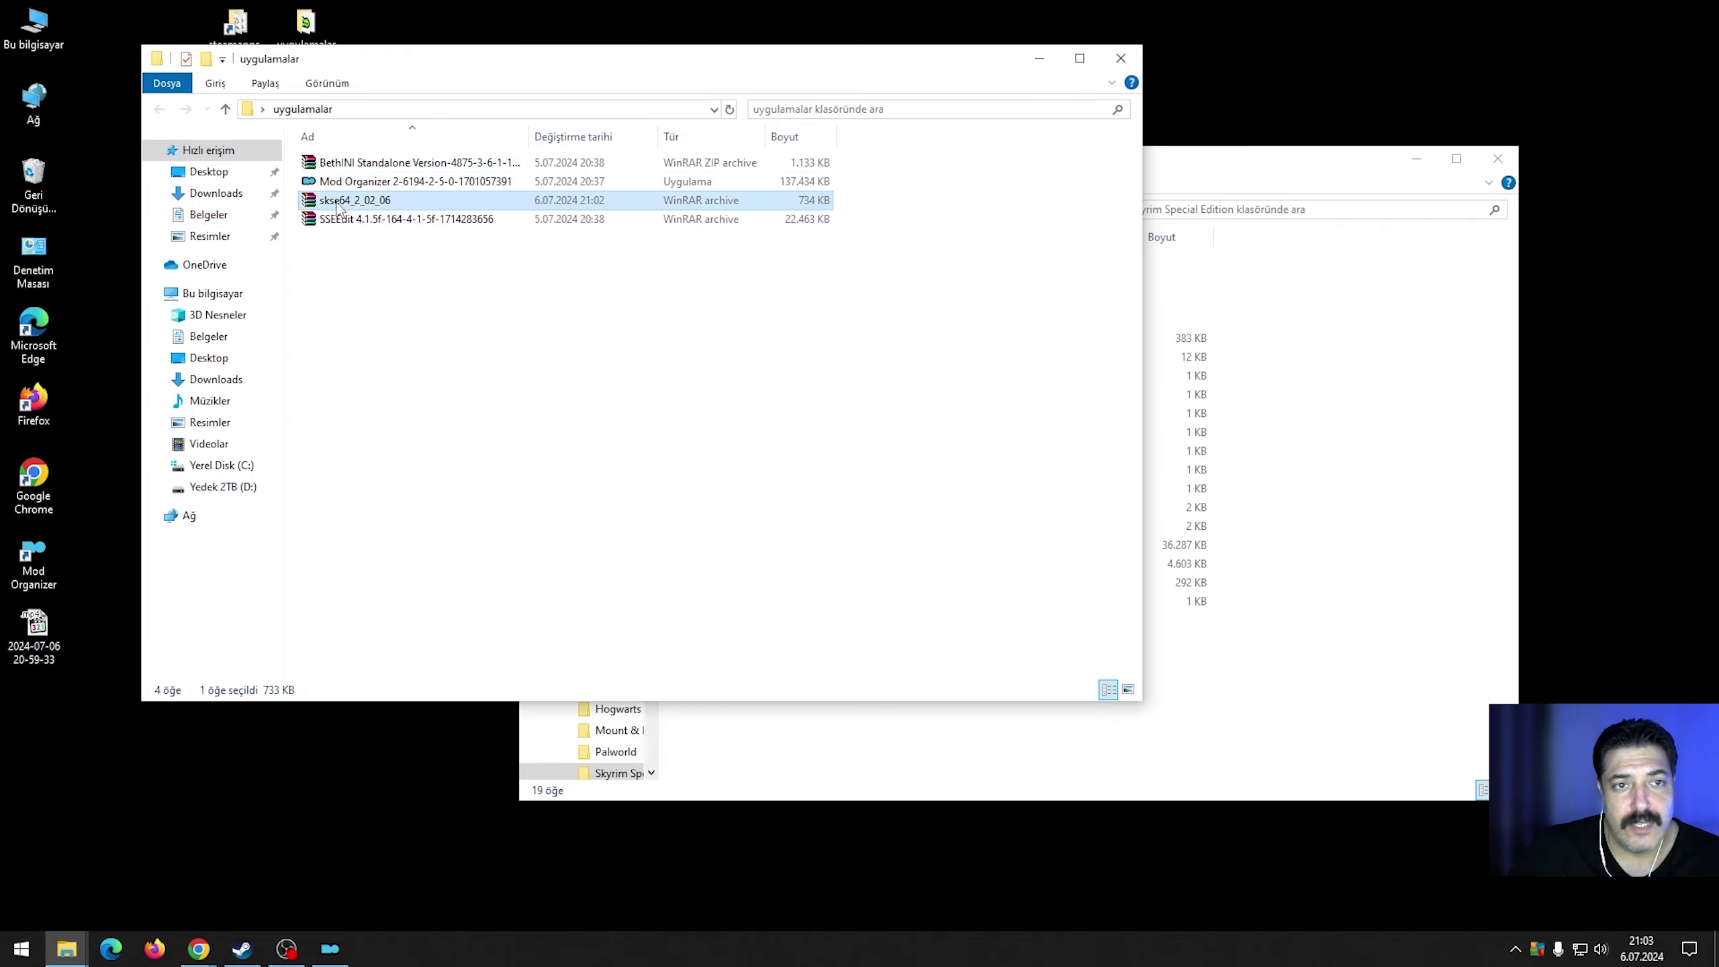
double_click(338, 203)
left_click_drag(1059, 318, 475, 161)
left_click(1057, 85)
left_click(1040, 59)
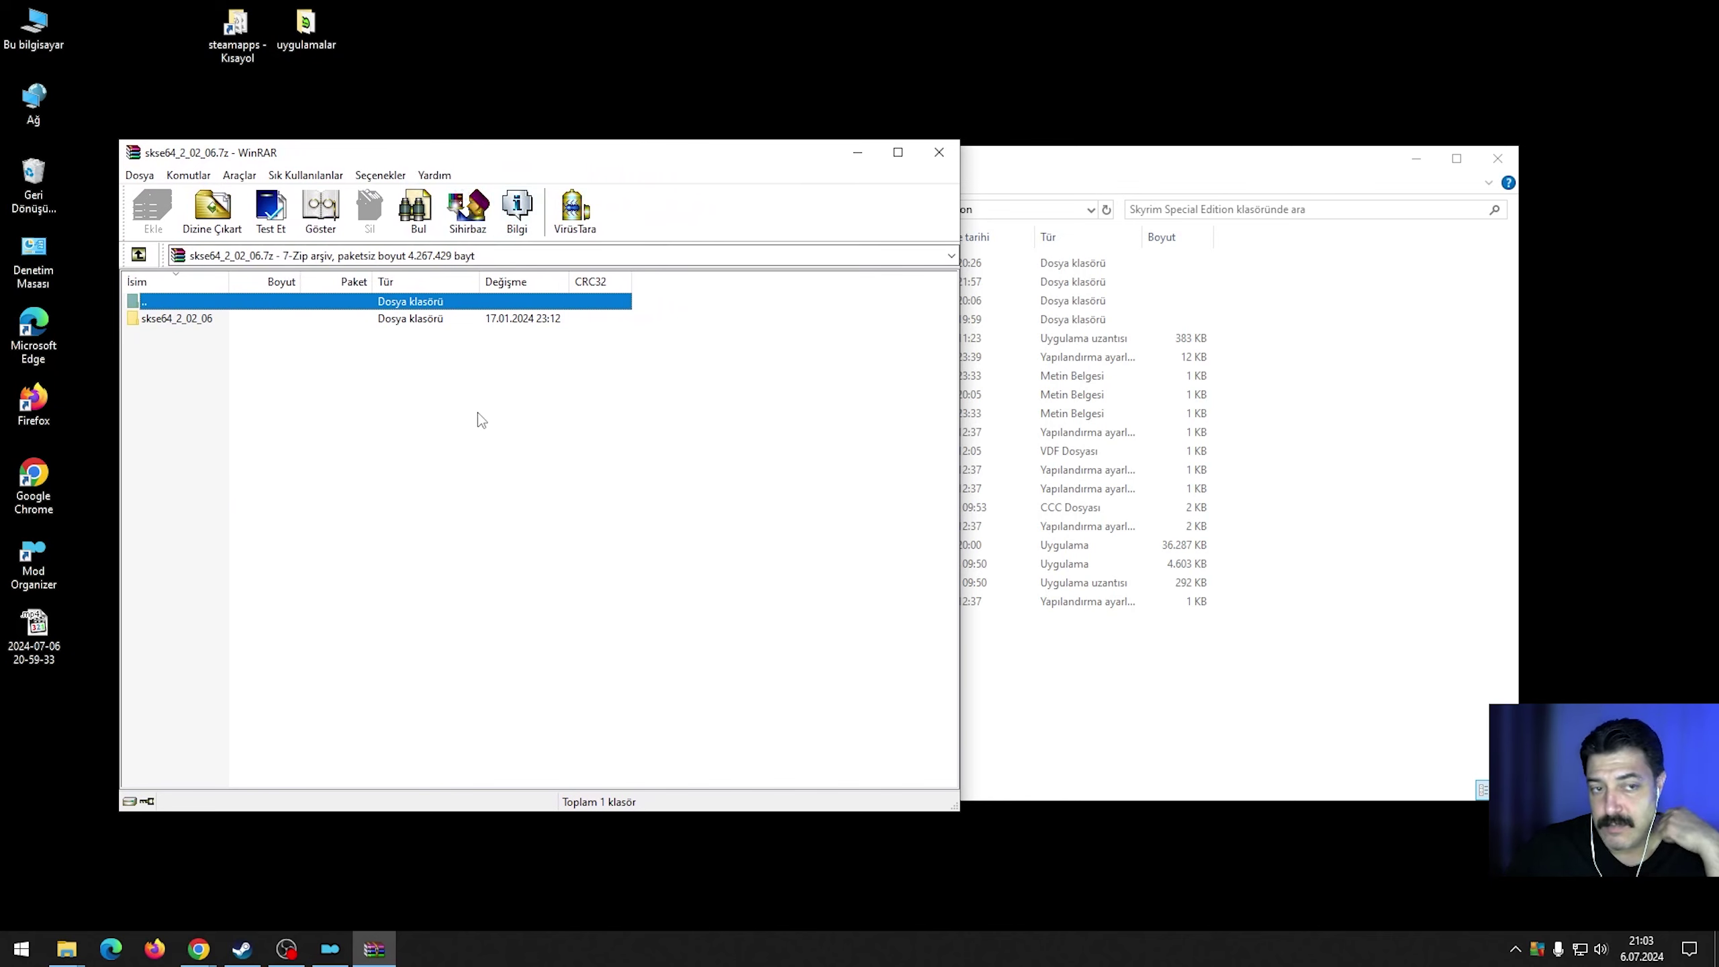
Extract everything inside the archive's skse64_2_02_06 folder except Data into the Skyrim Special Edition folder, and close both windows.
double_click(246, 320)
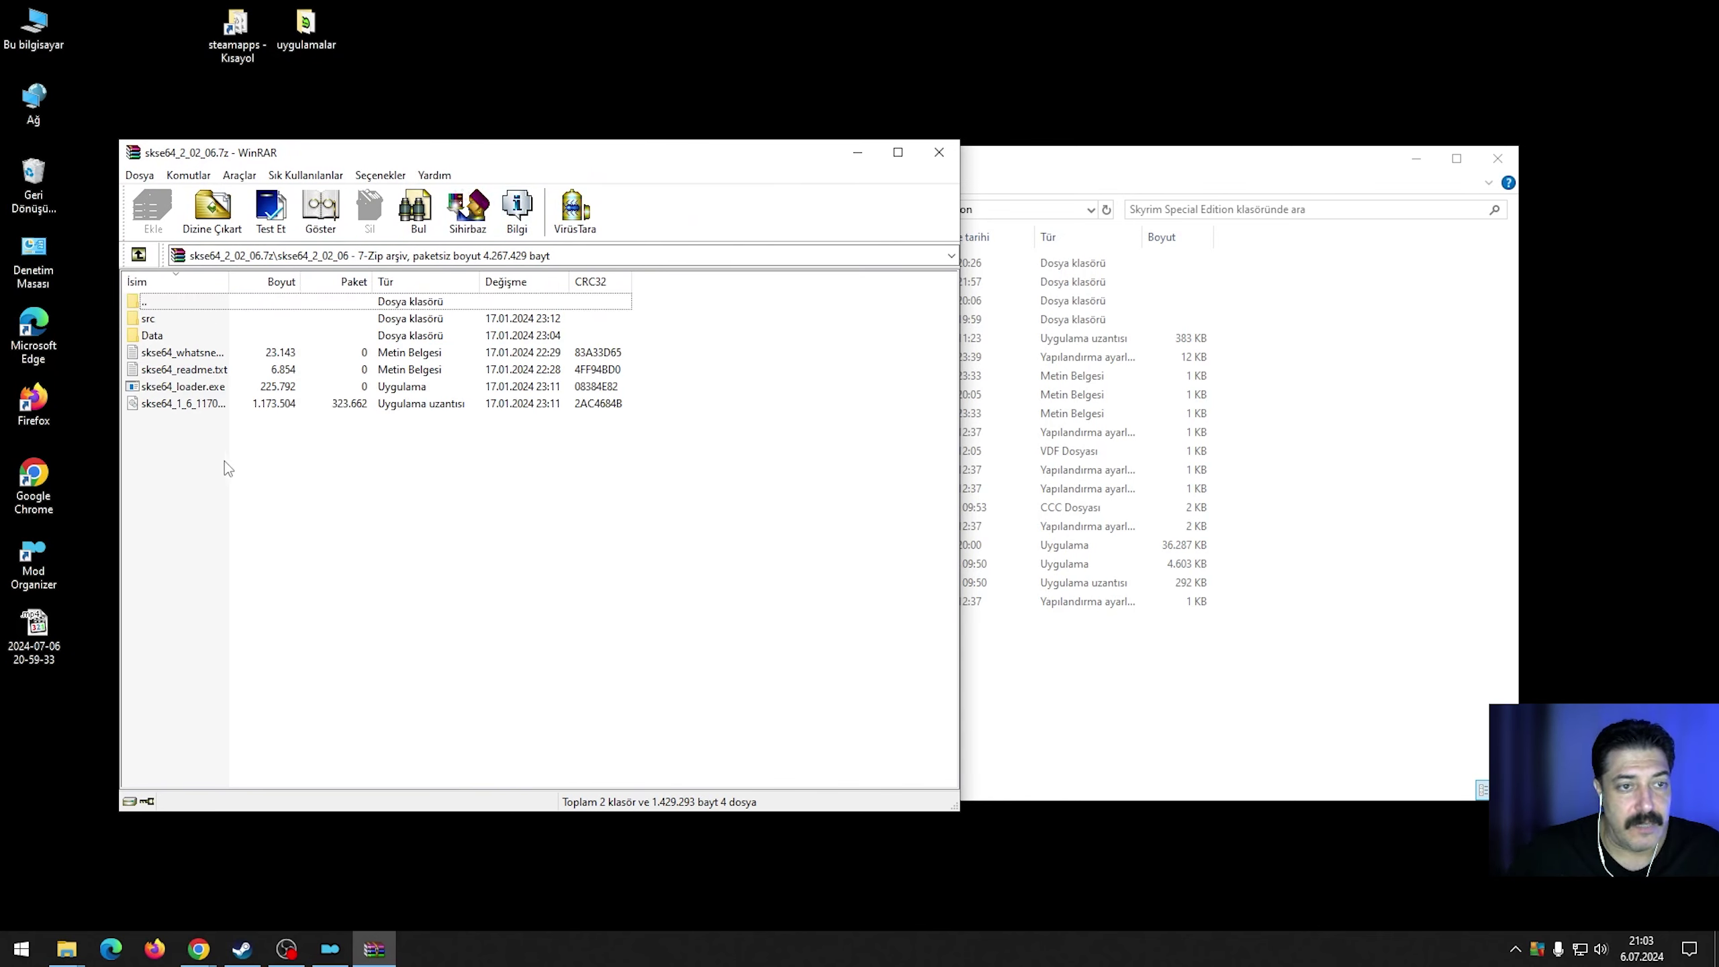
left_click_drag(183, 448, 134, 321)
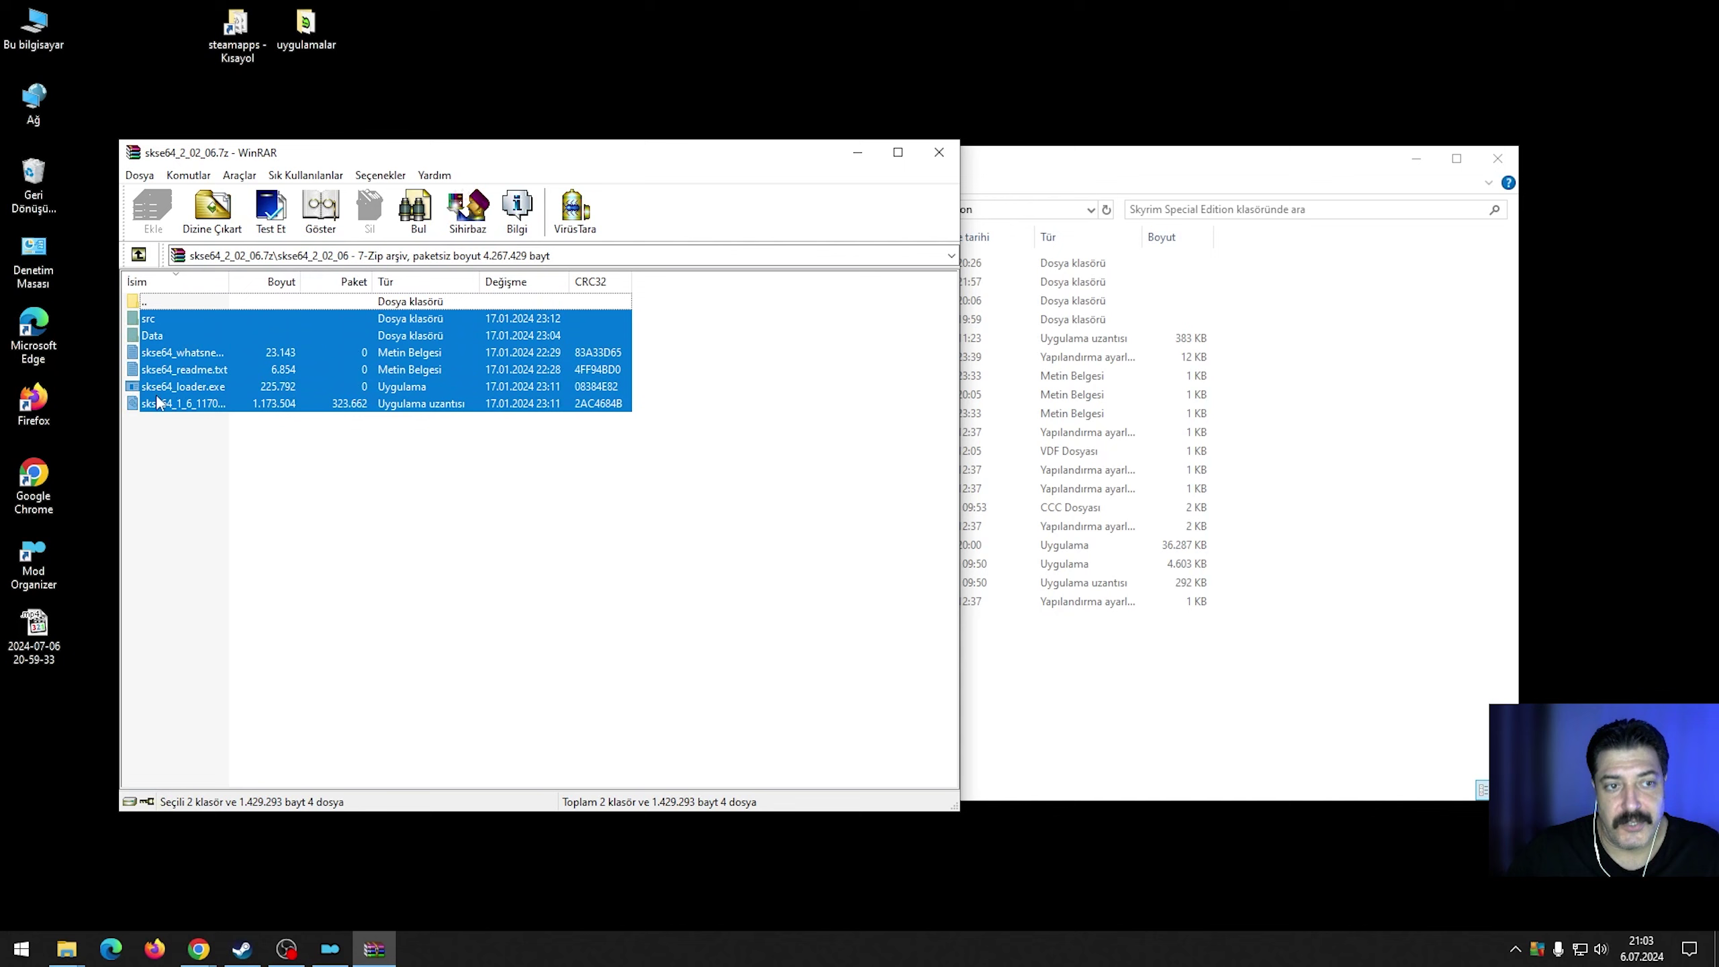
left_click(151, 339, "ctrl")
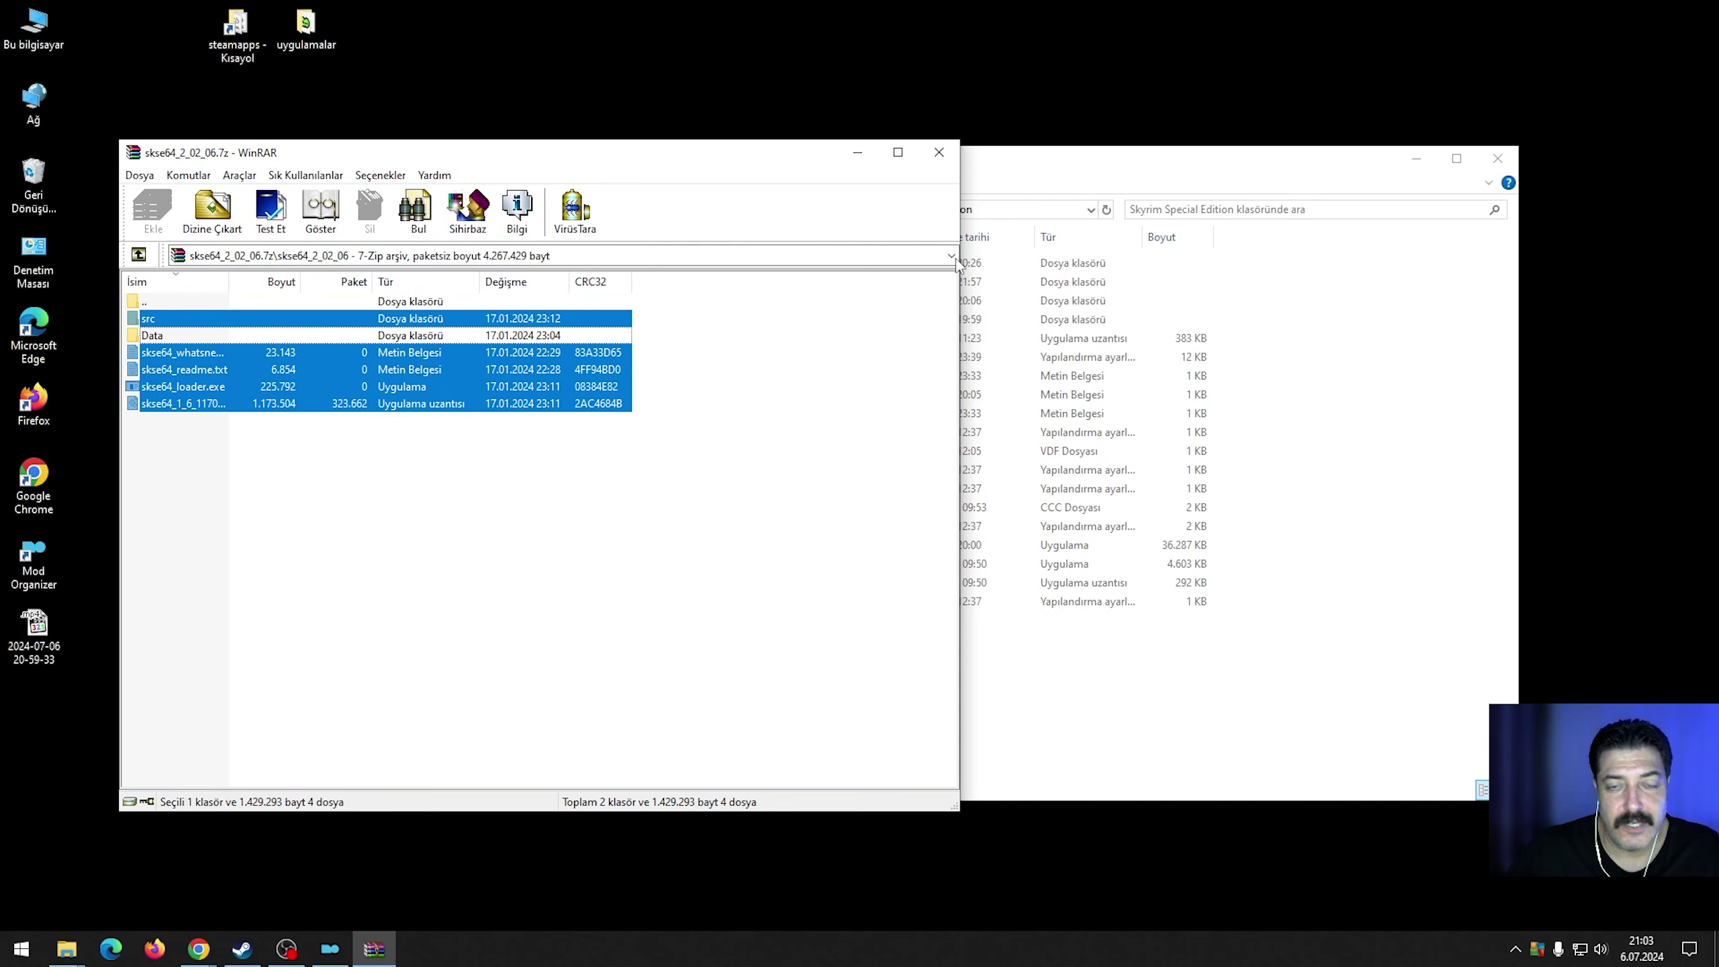
left_click_drag(1015, 186, 1073, 190)
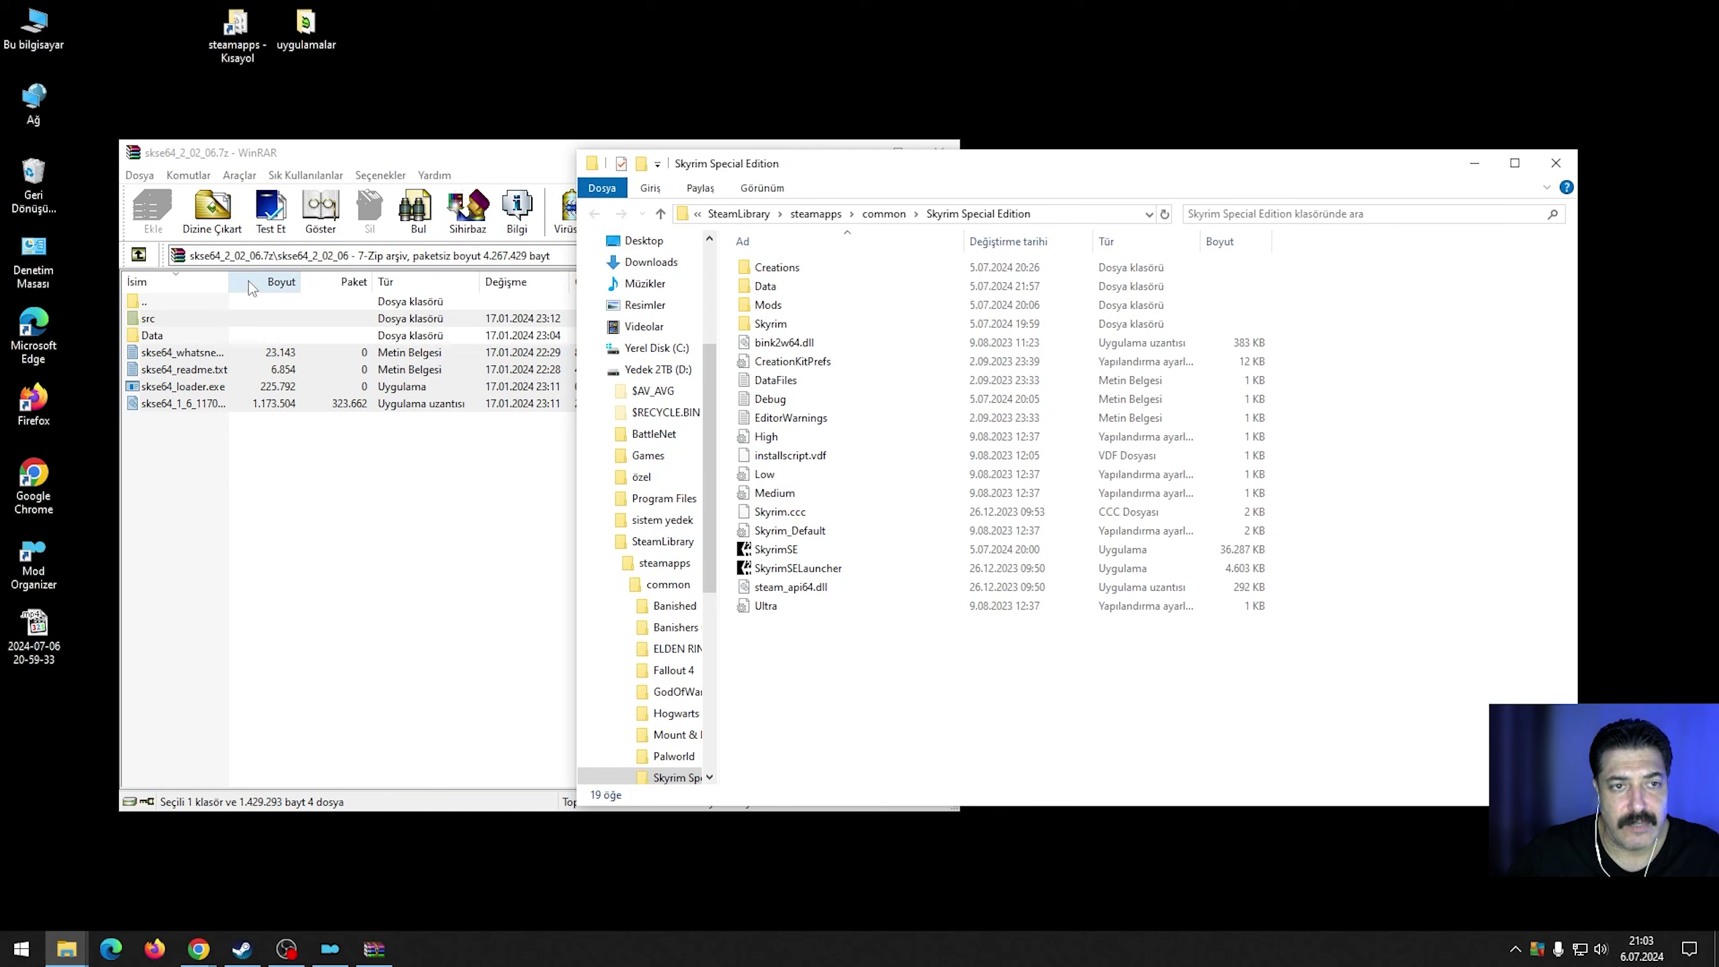
left_click_drag(228, 282, 295, 288)
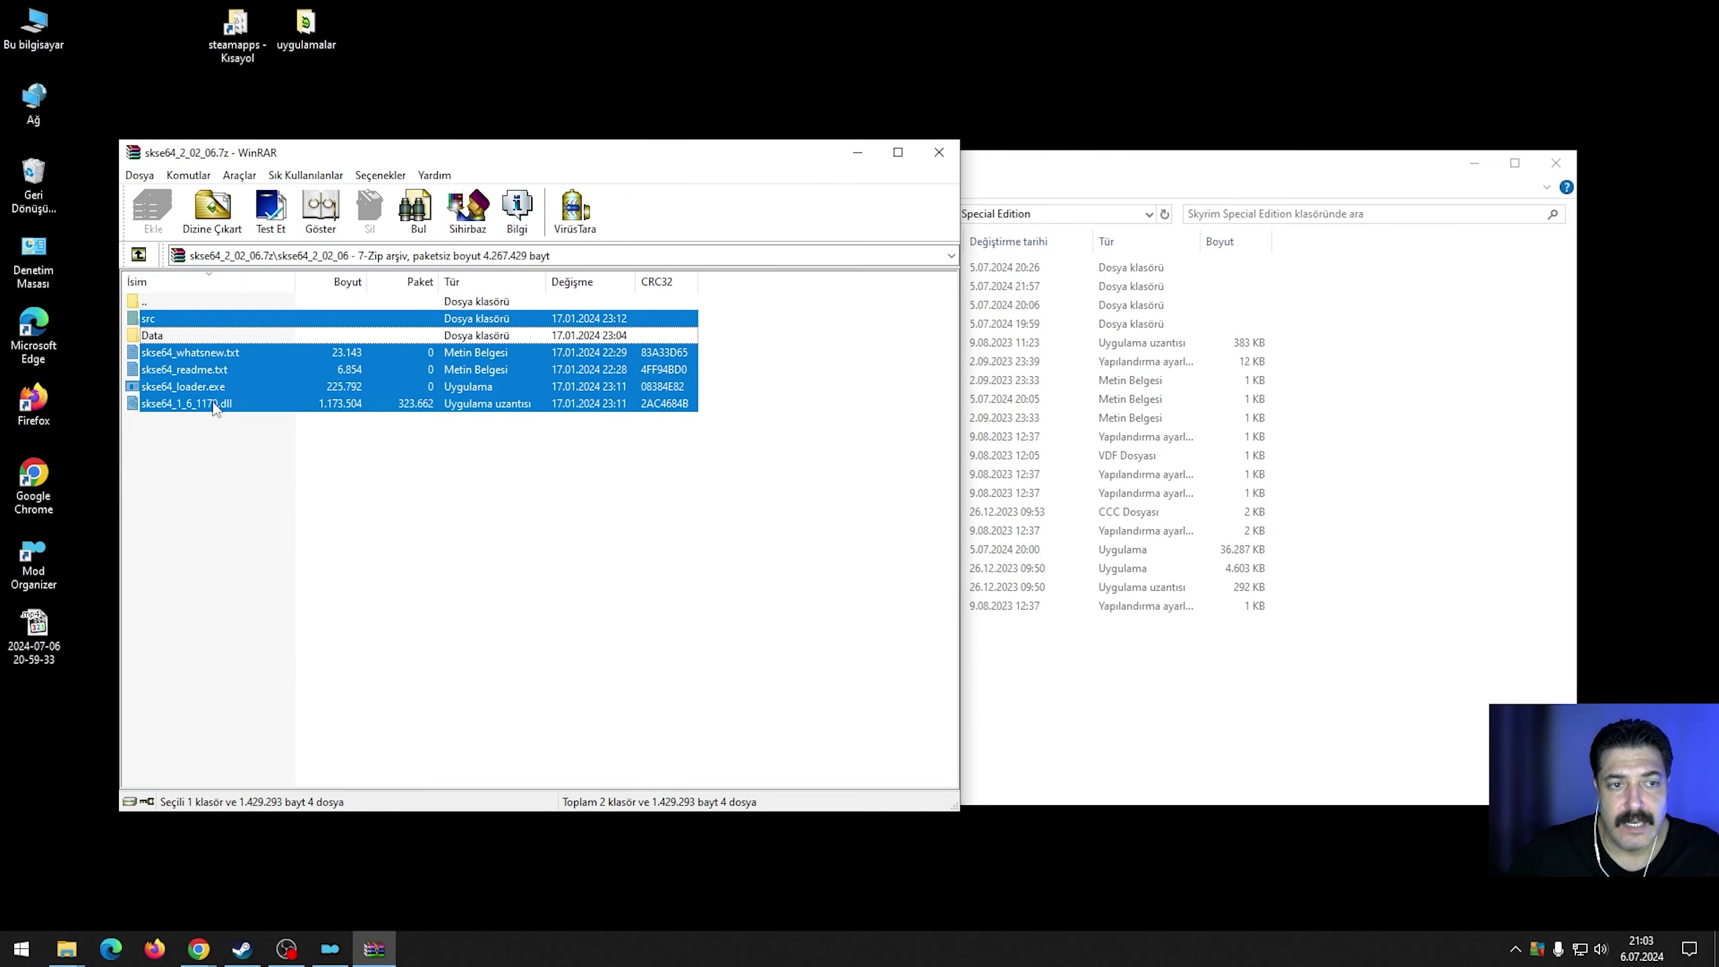
left_click_drag(216, 409, 1051, 692)
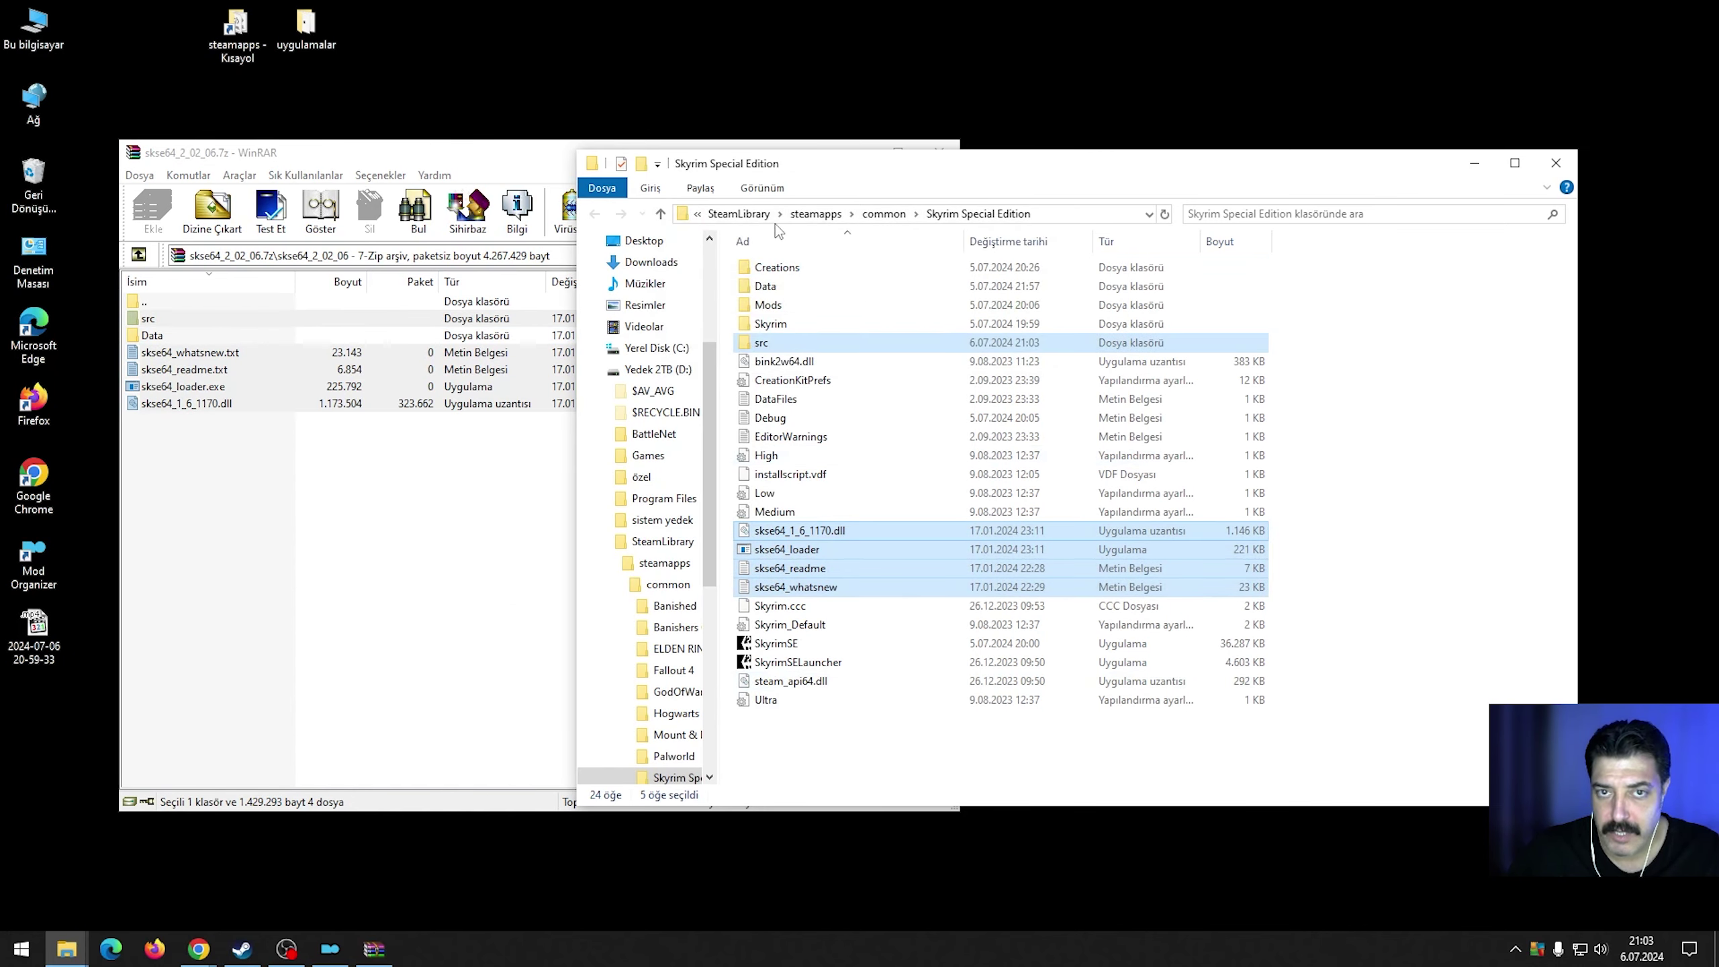
left_click(1556, 163)
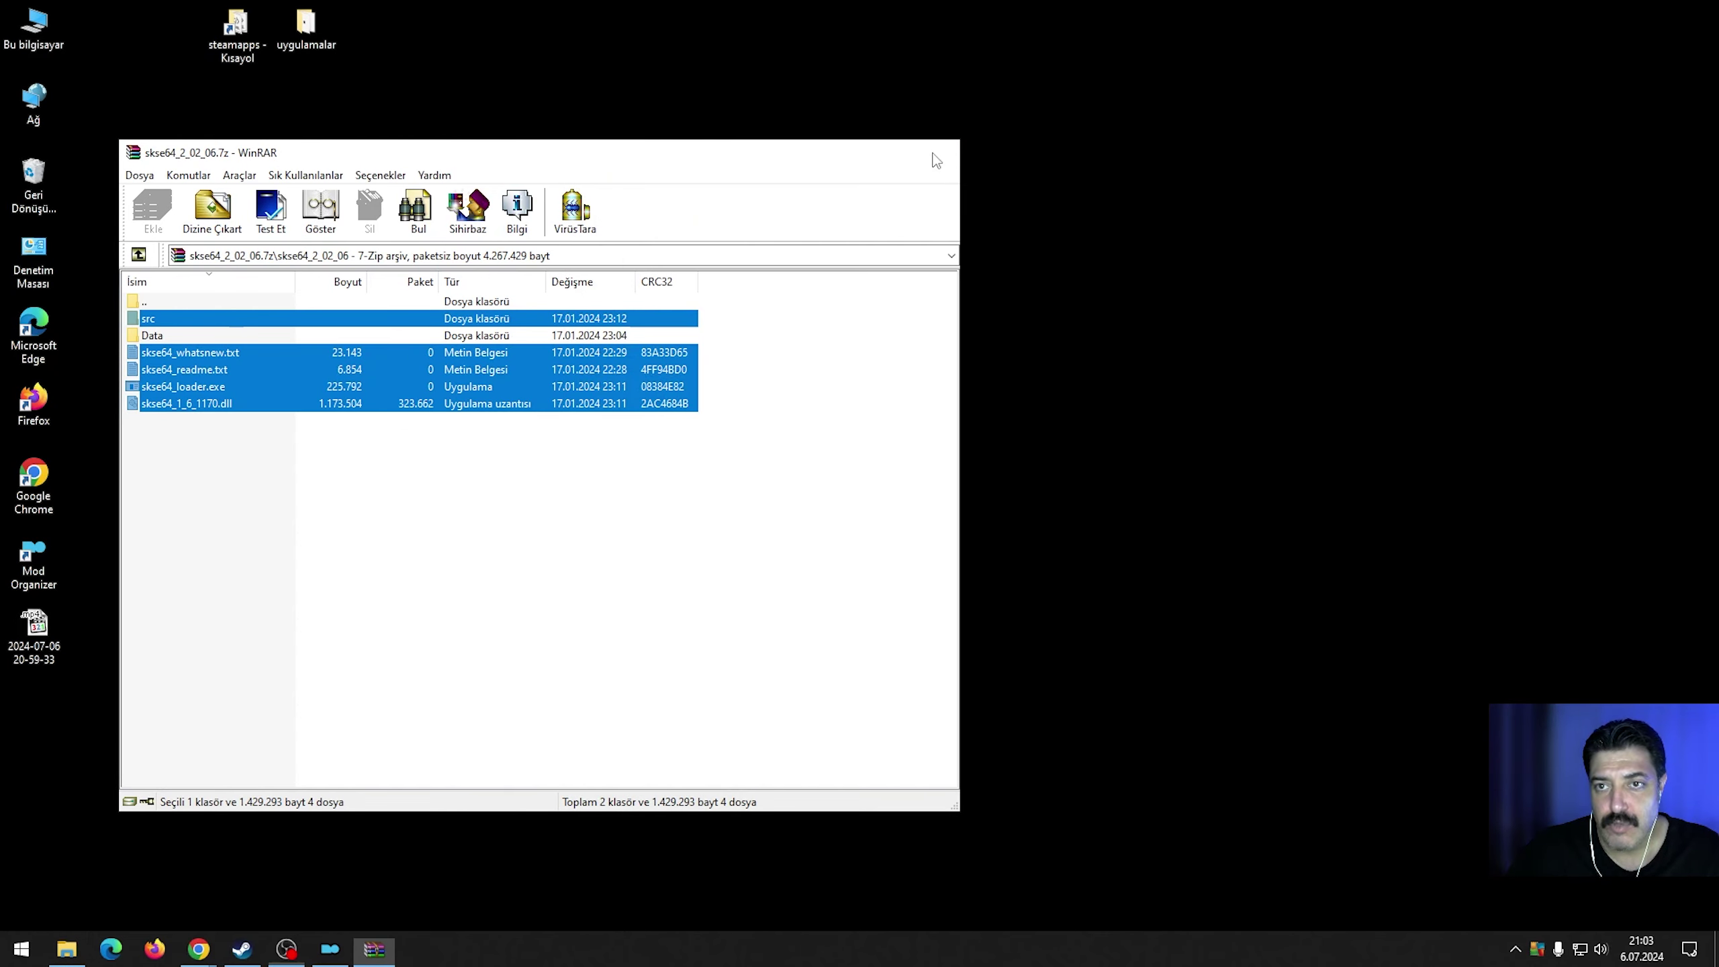
left_click(939, 151)
left_click(719, 388)
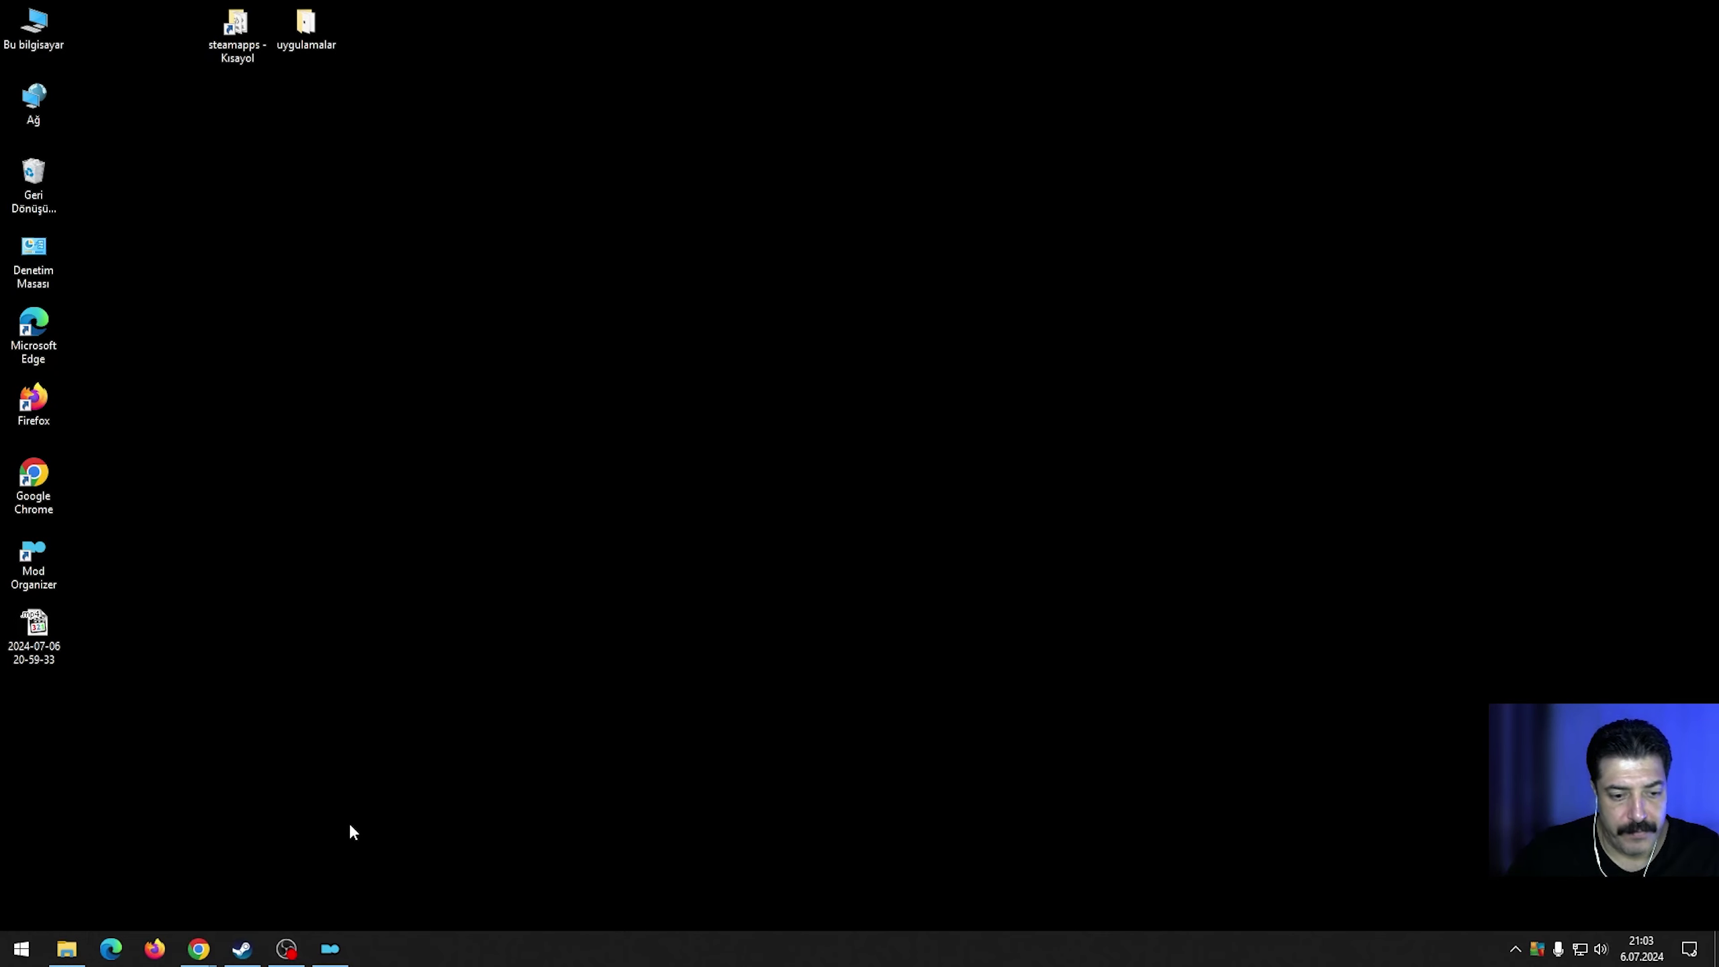
Switch to Mod Organizer and create a separator (Ayraç) named "Altyapı ve Fix Modları" in the mod list.
left_click(330, 949)
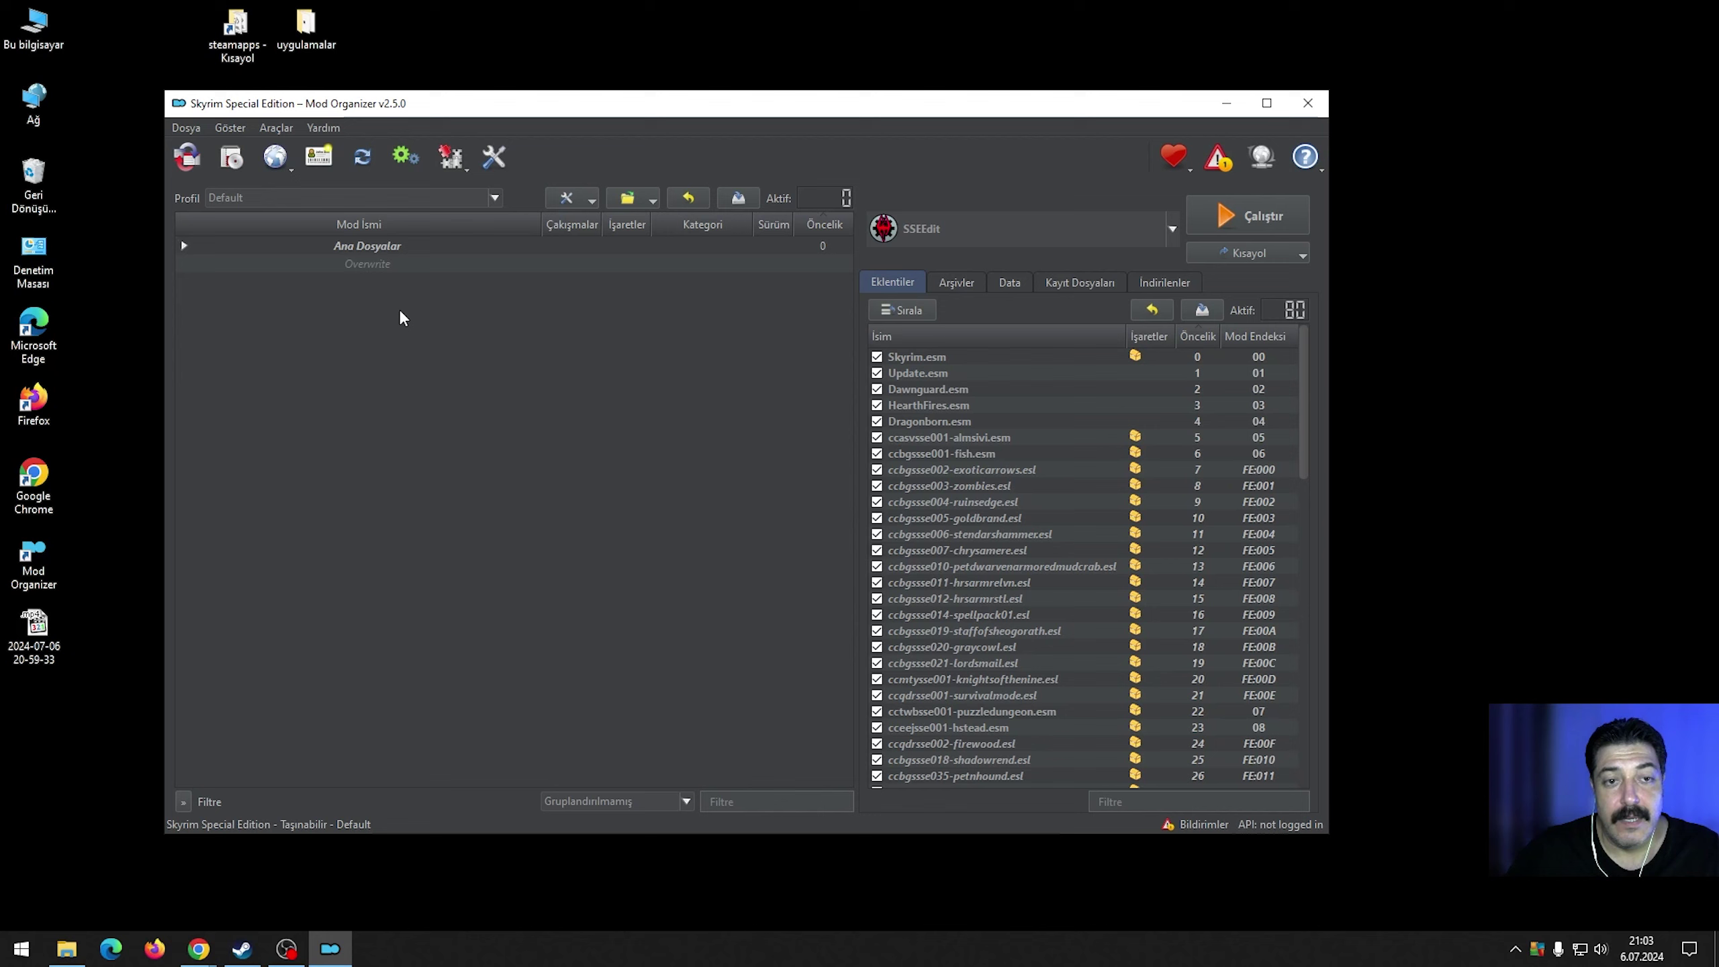
right_click(466, 333)
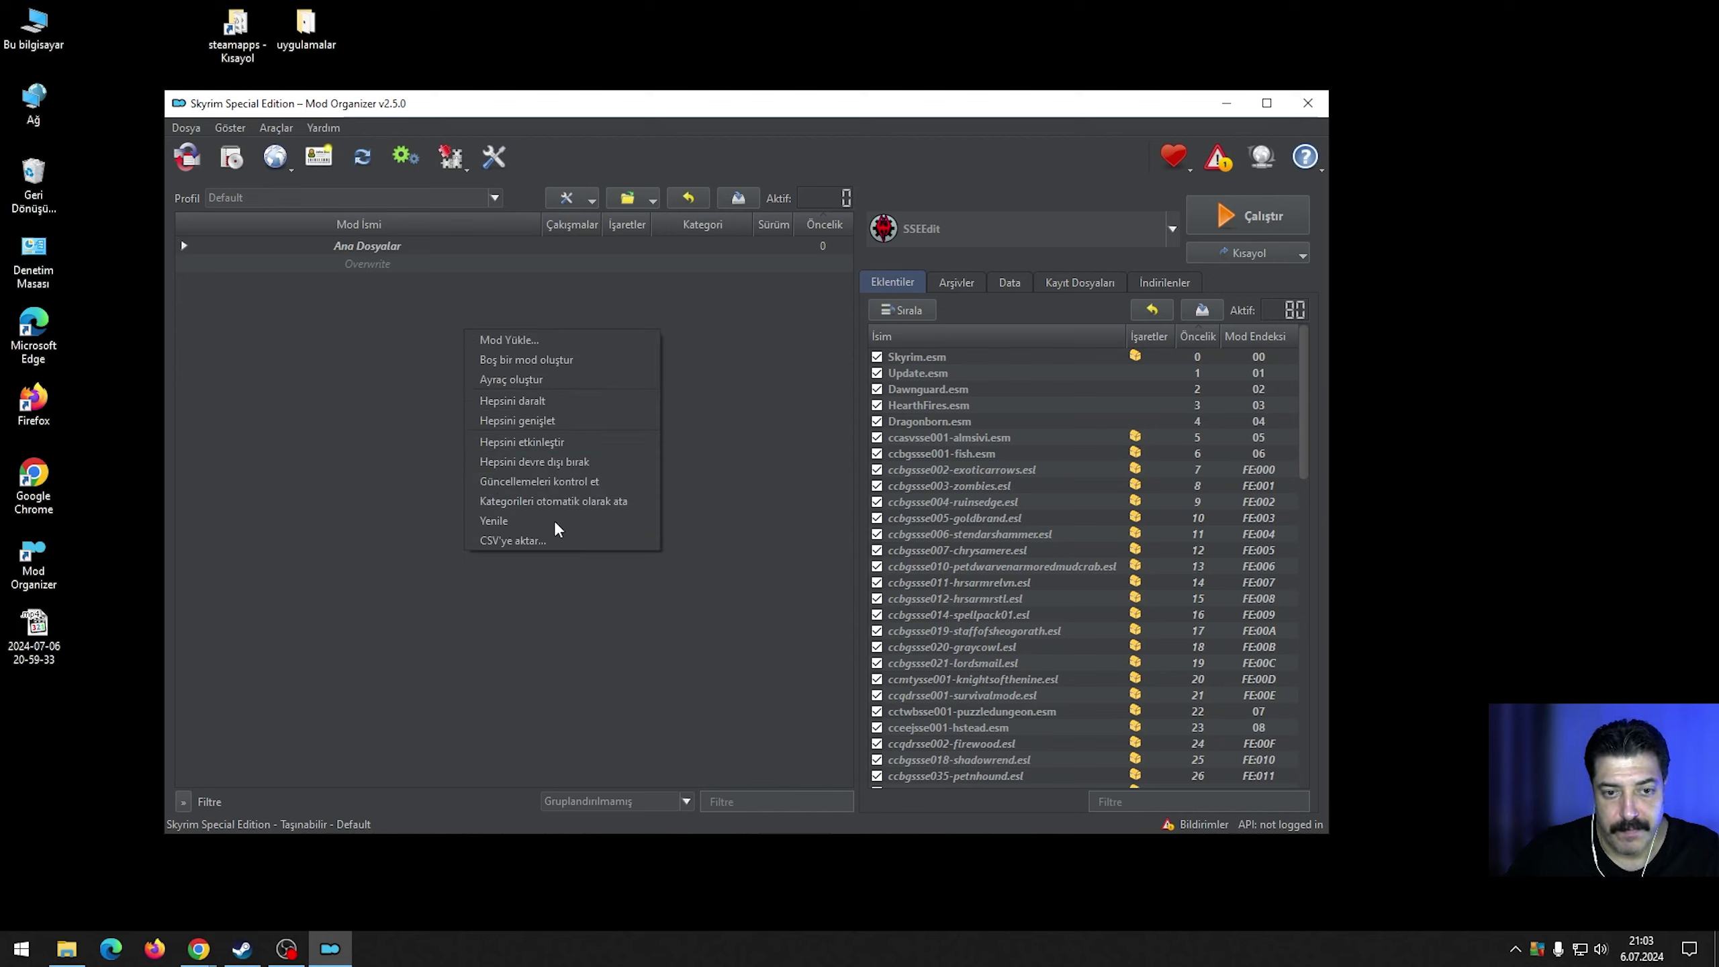
left_click(540, 380)
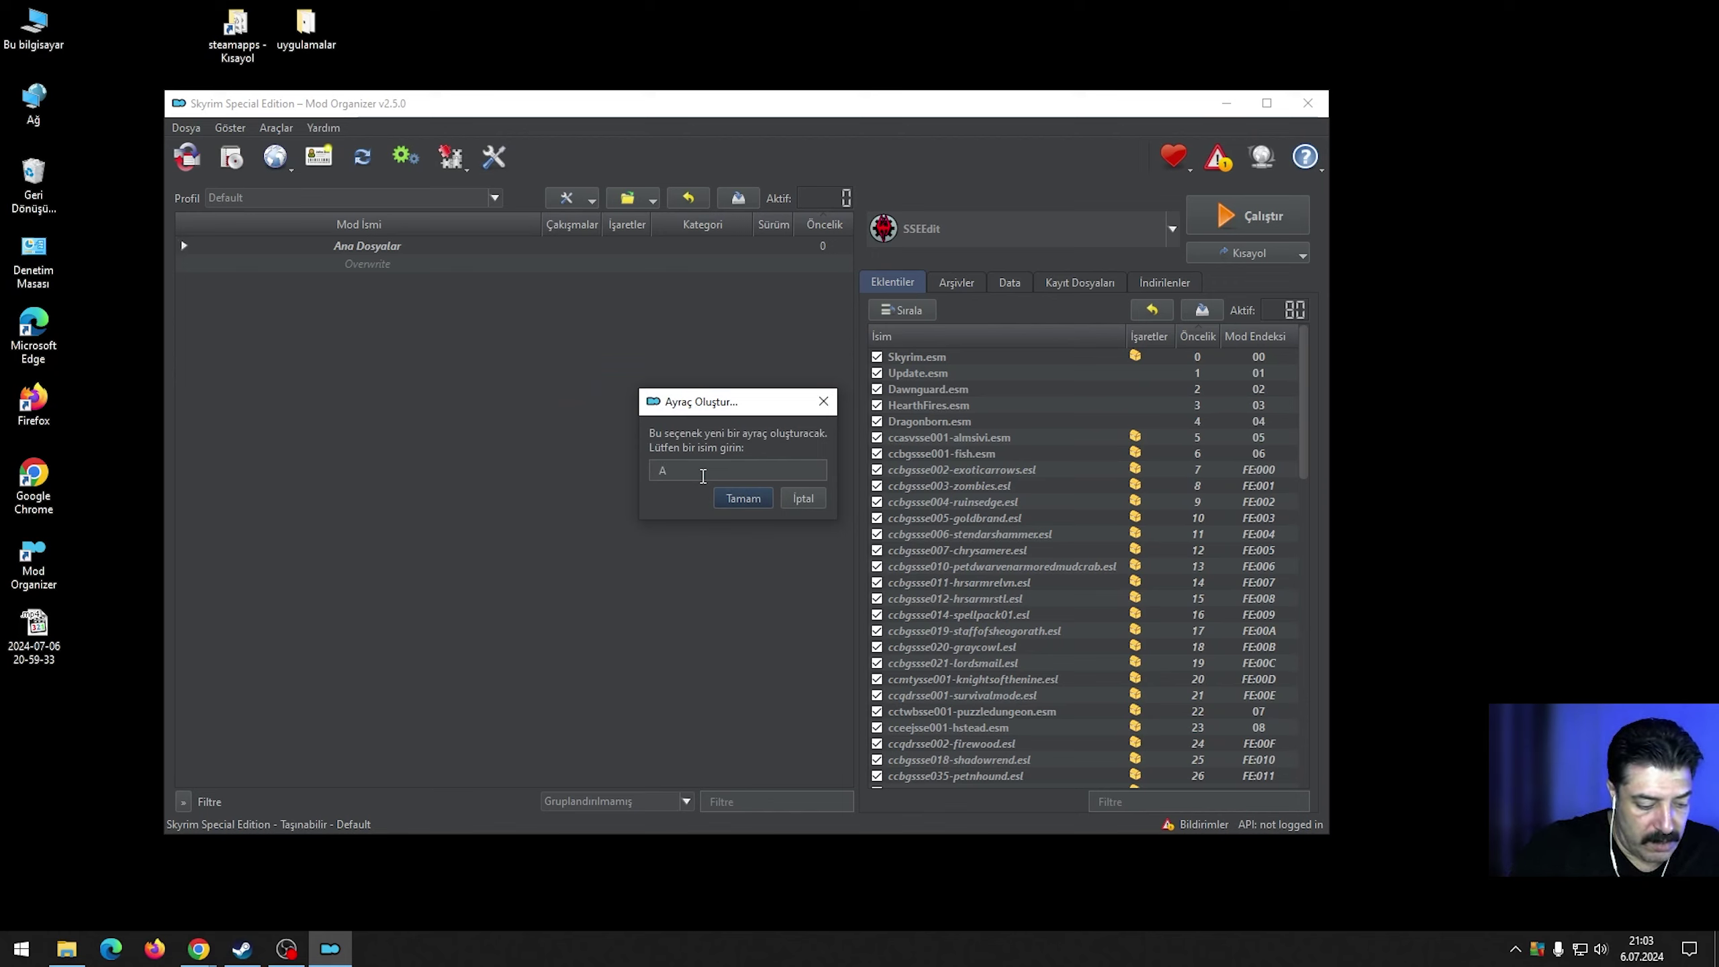
type("yapı v")
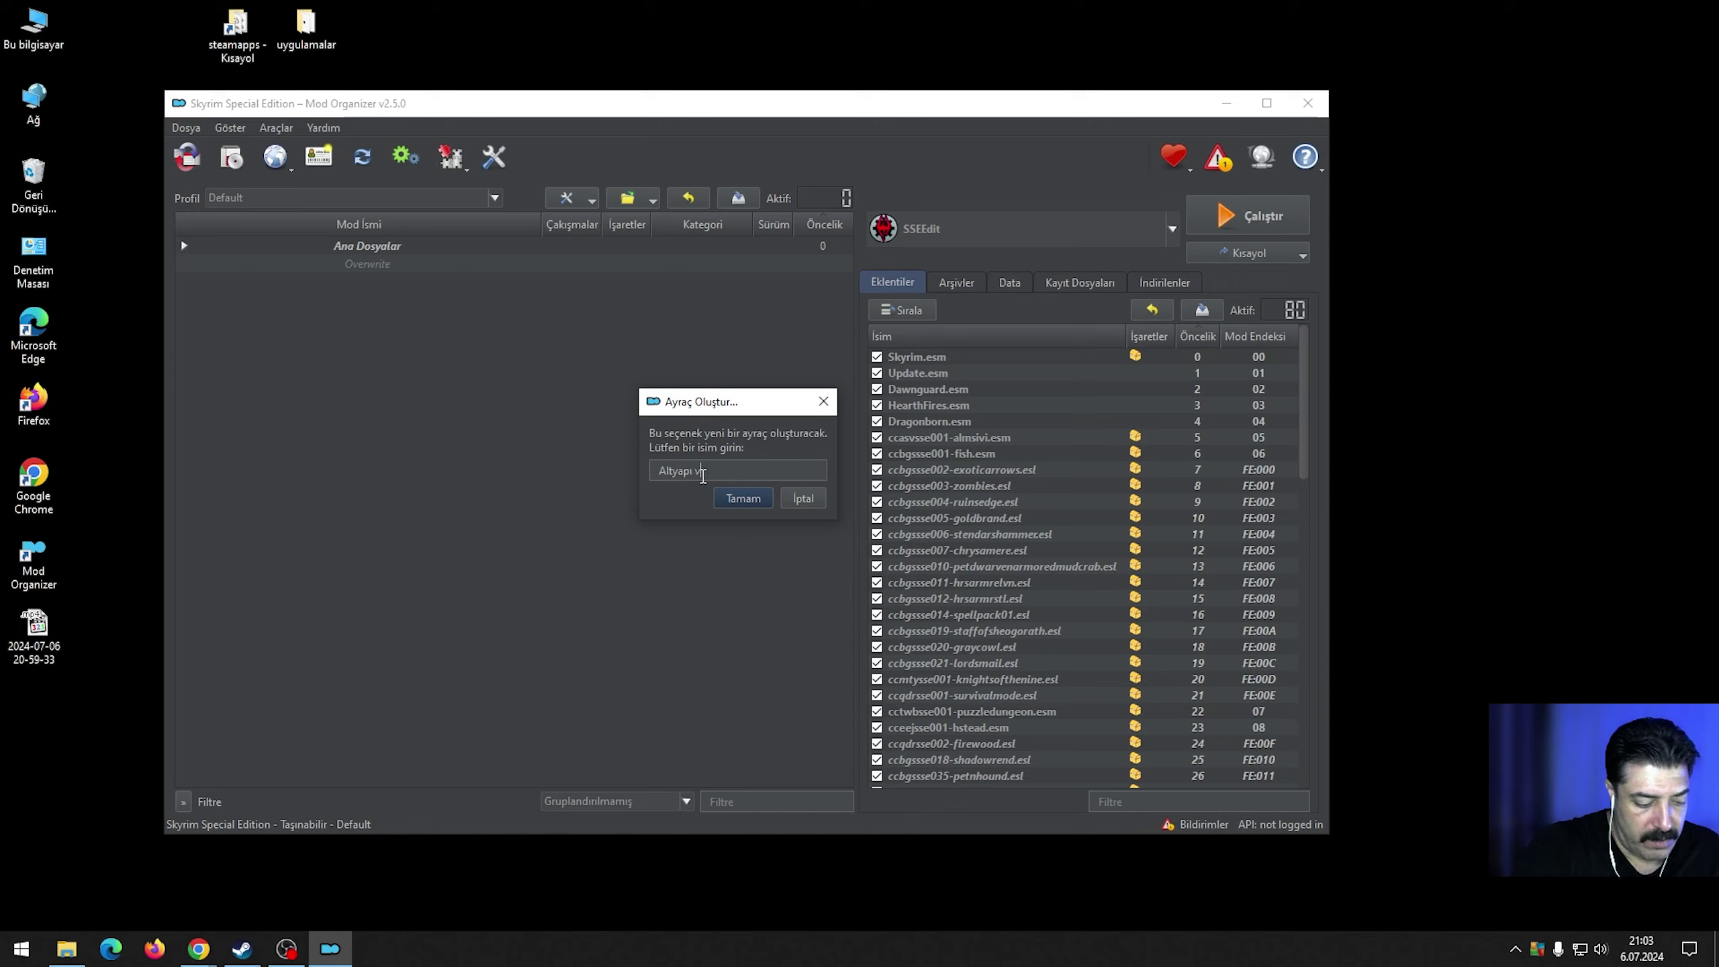
type("e Fix")
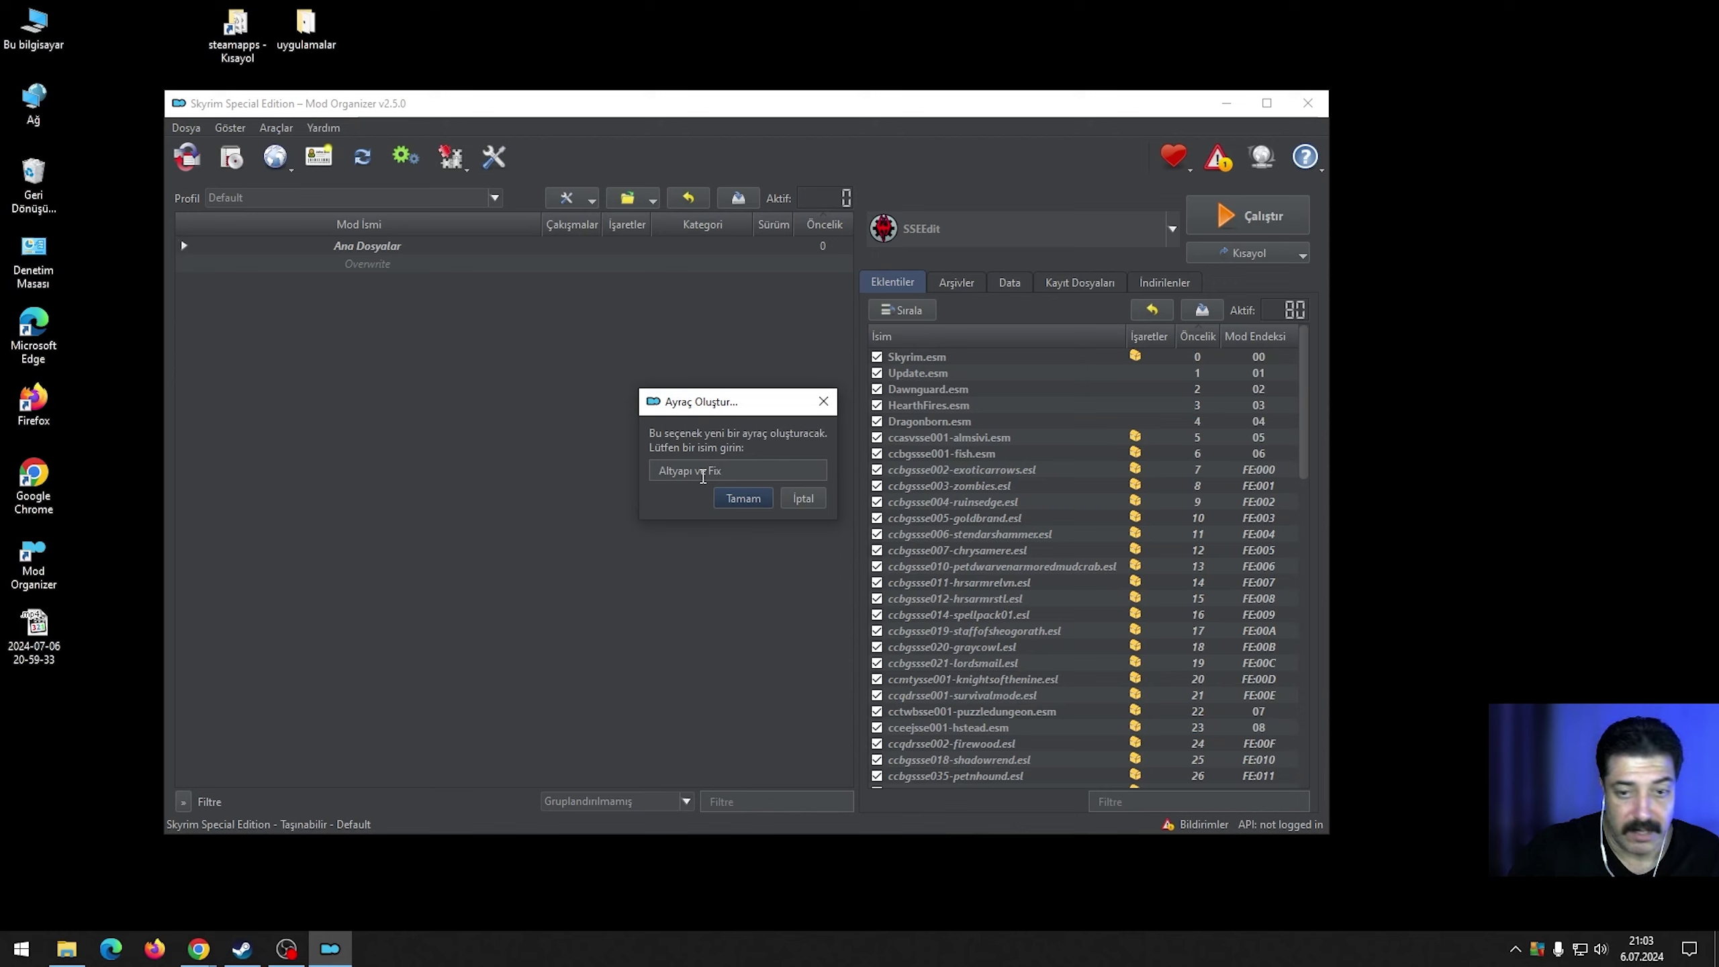
type(" Mod")
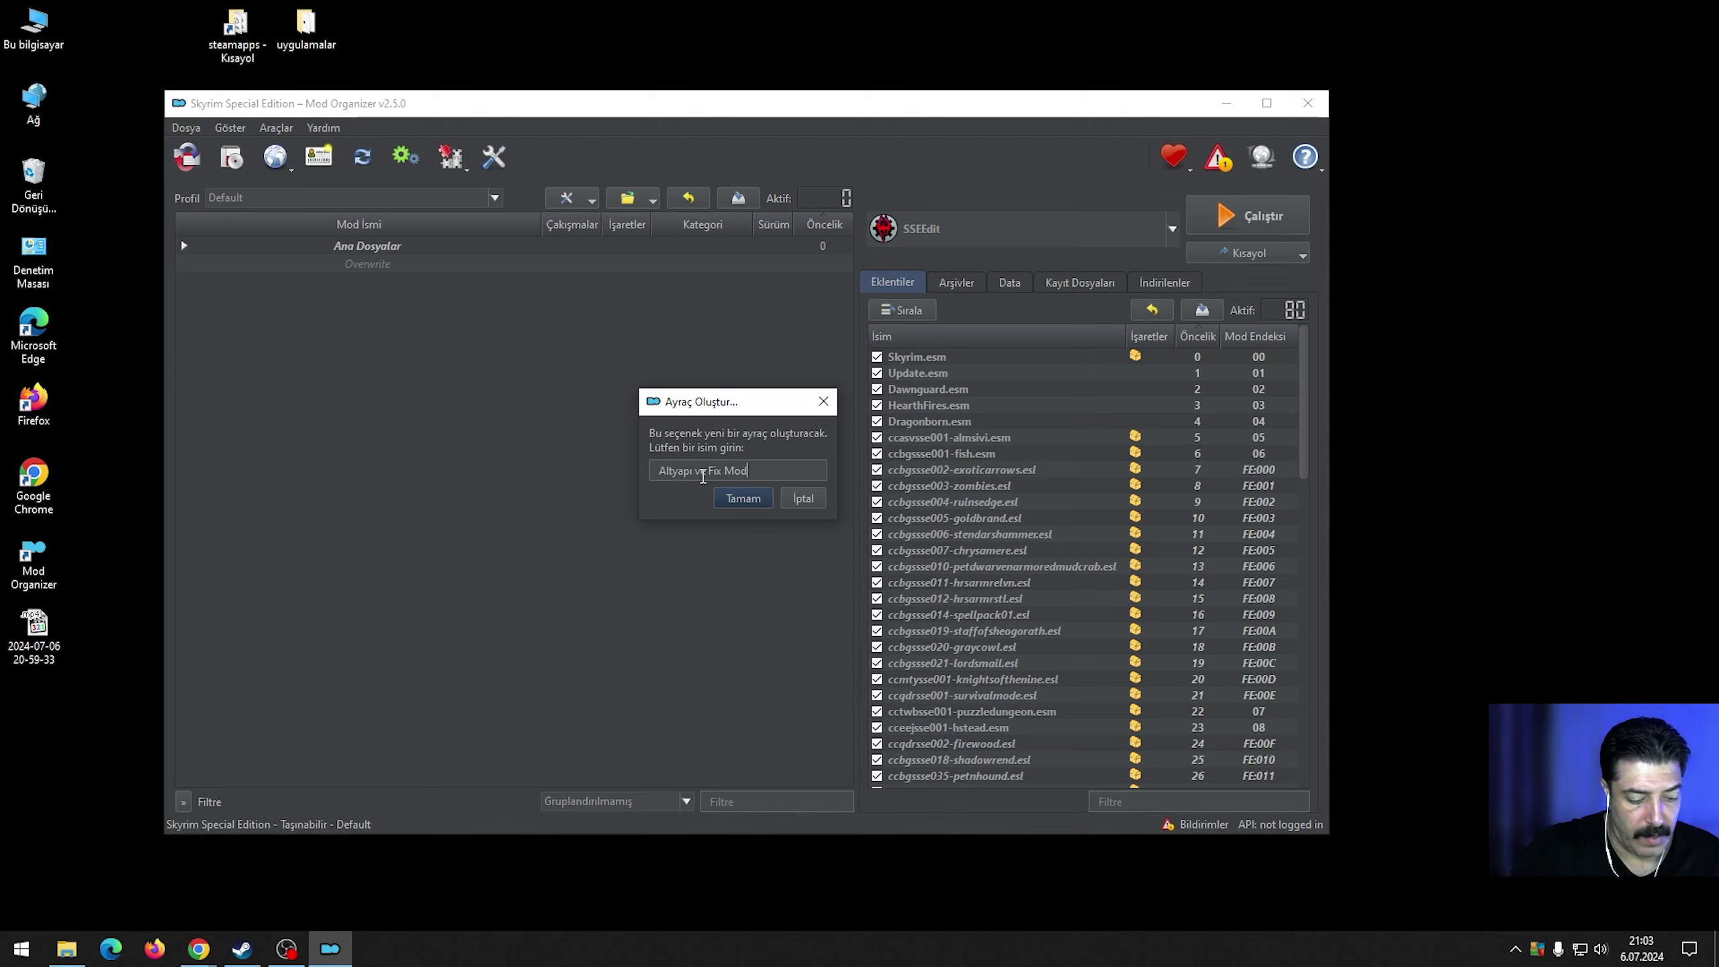
type("ları")
key("Return")
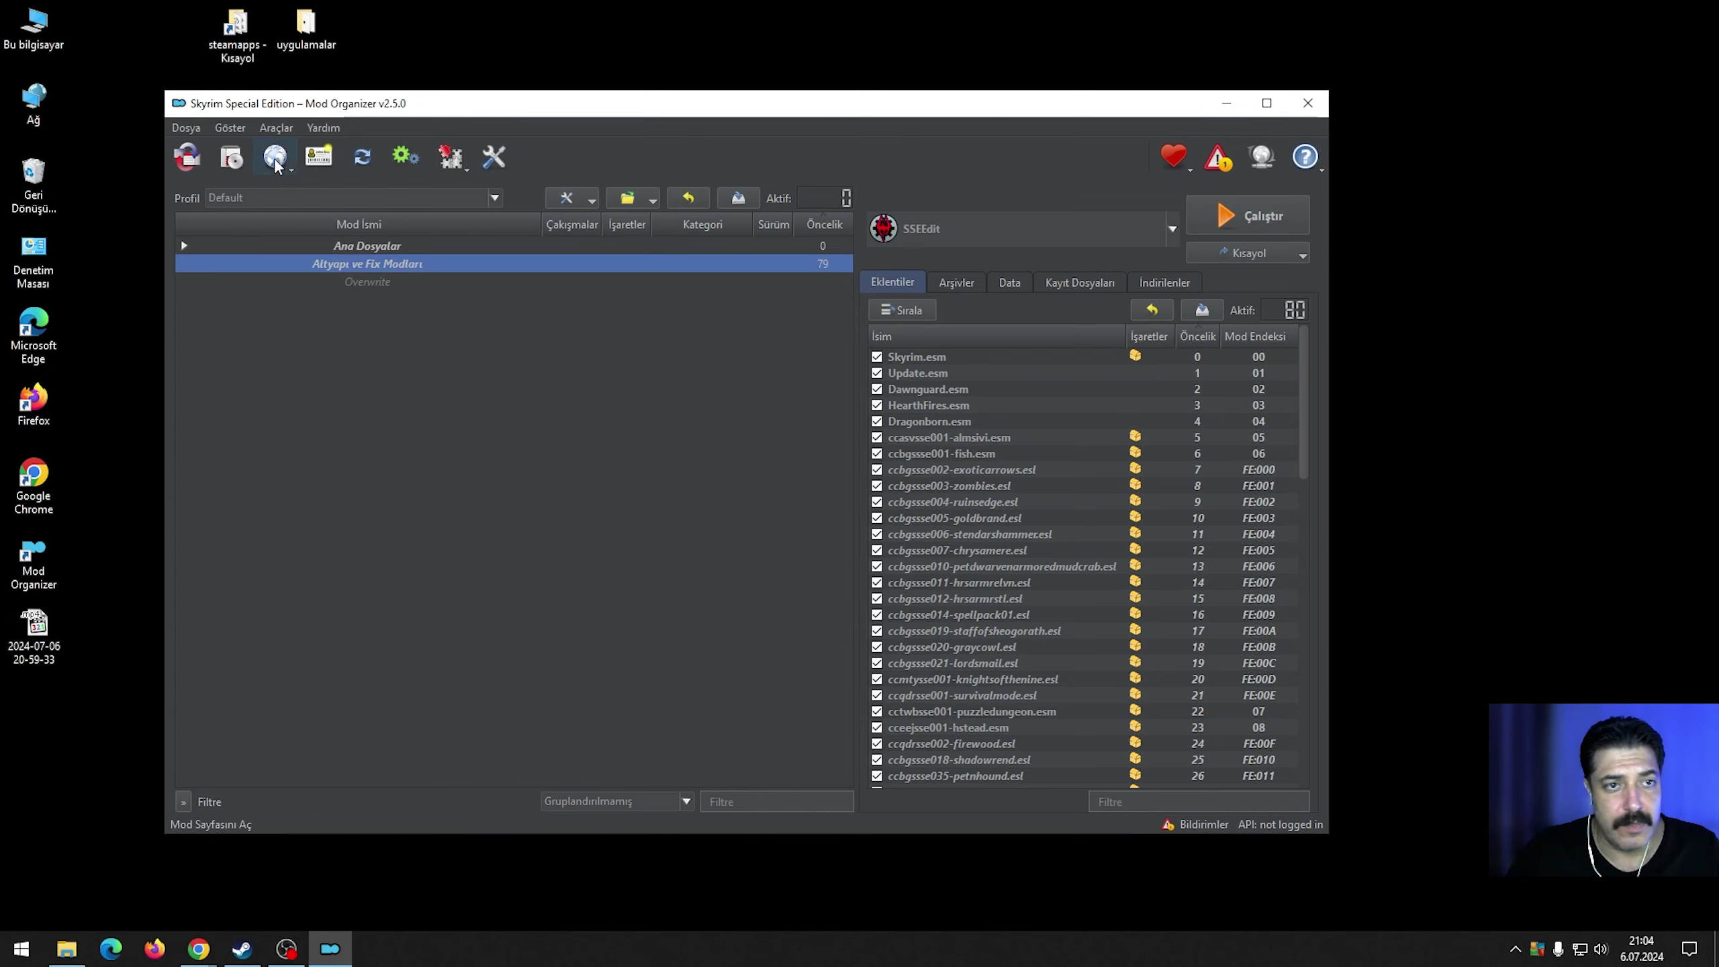
Start installing a mod from the skse64_2_02_06 archive in the desktop folder uygulamalar and exit the installer tutorial.
left_click(229, 158)
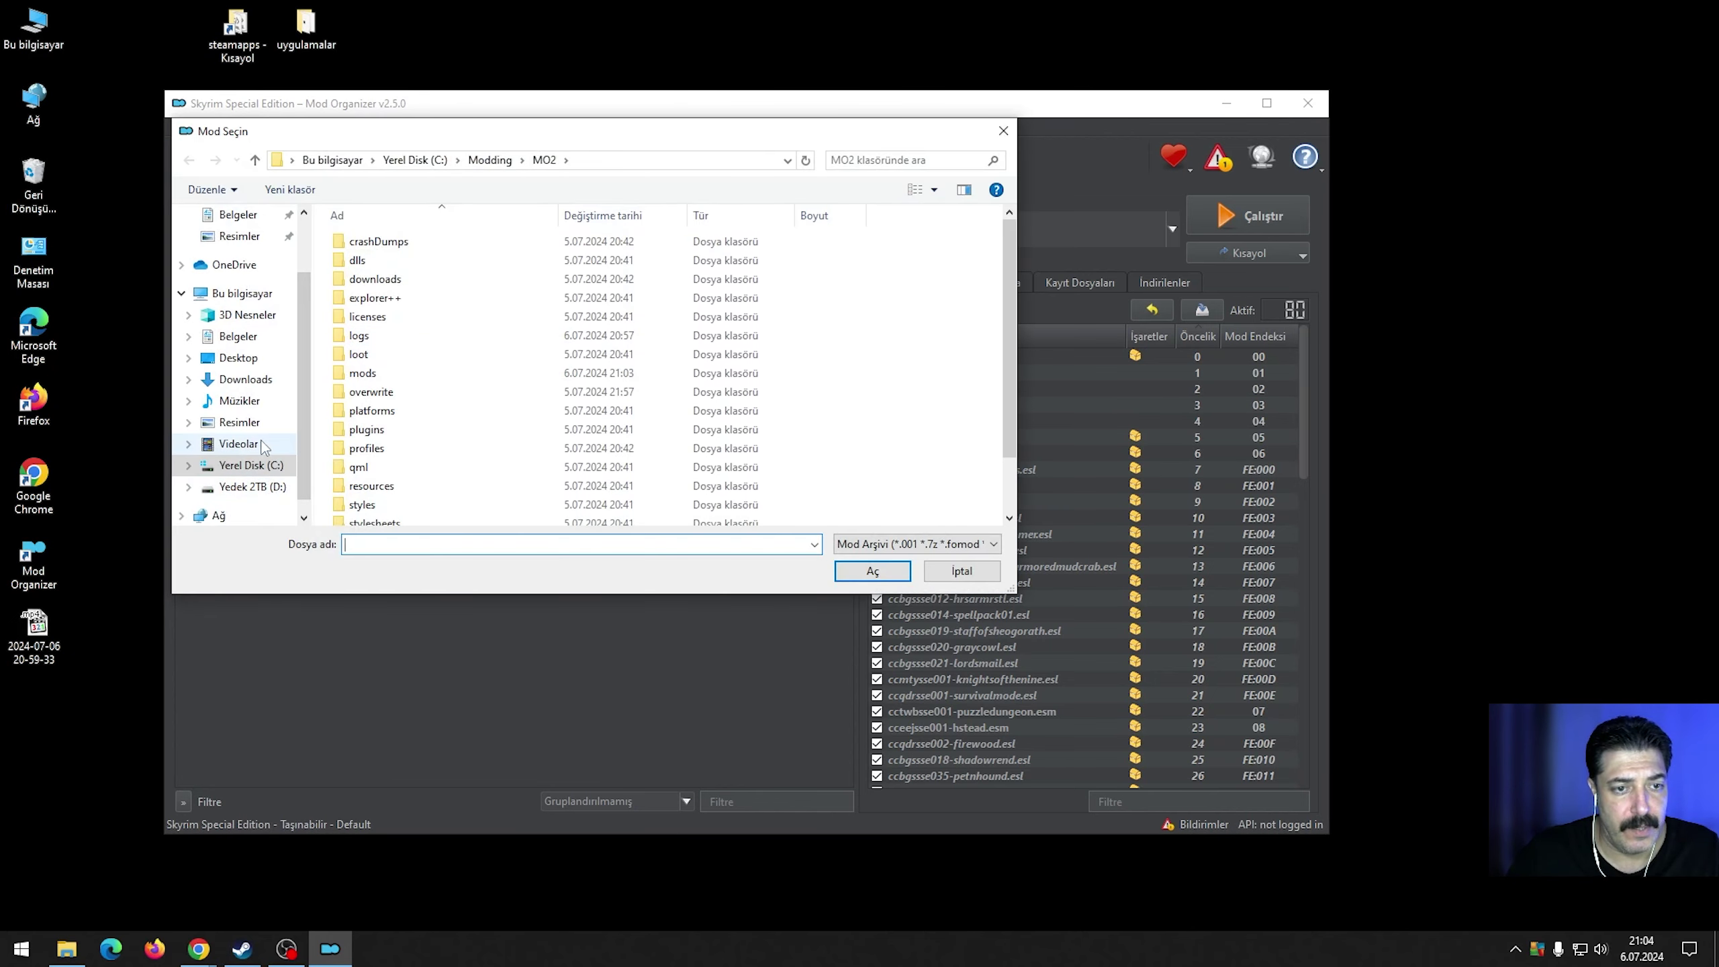
left_click(237, 358)
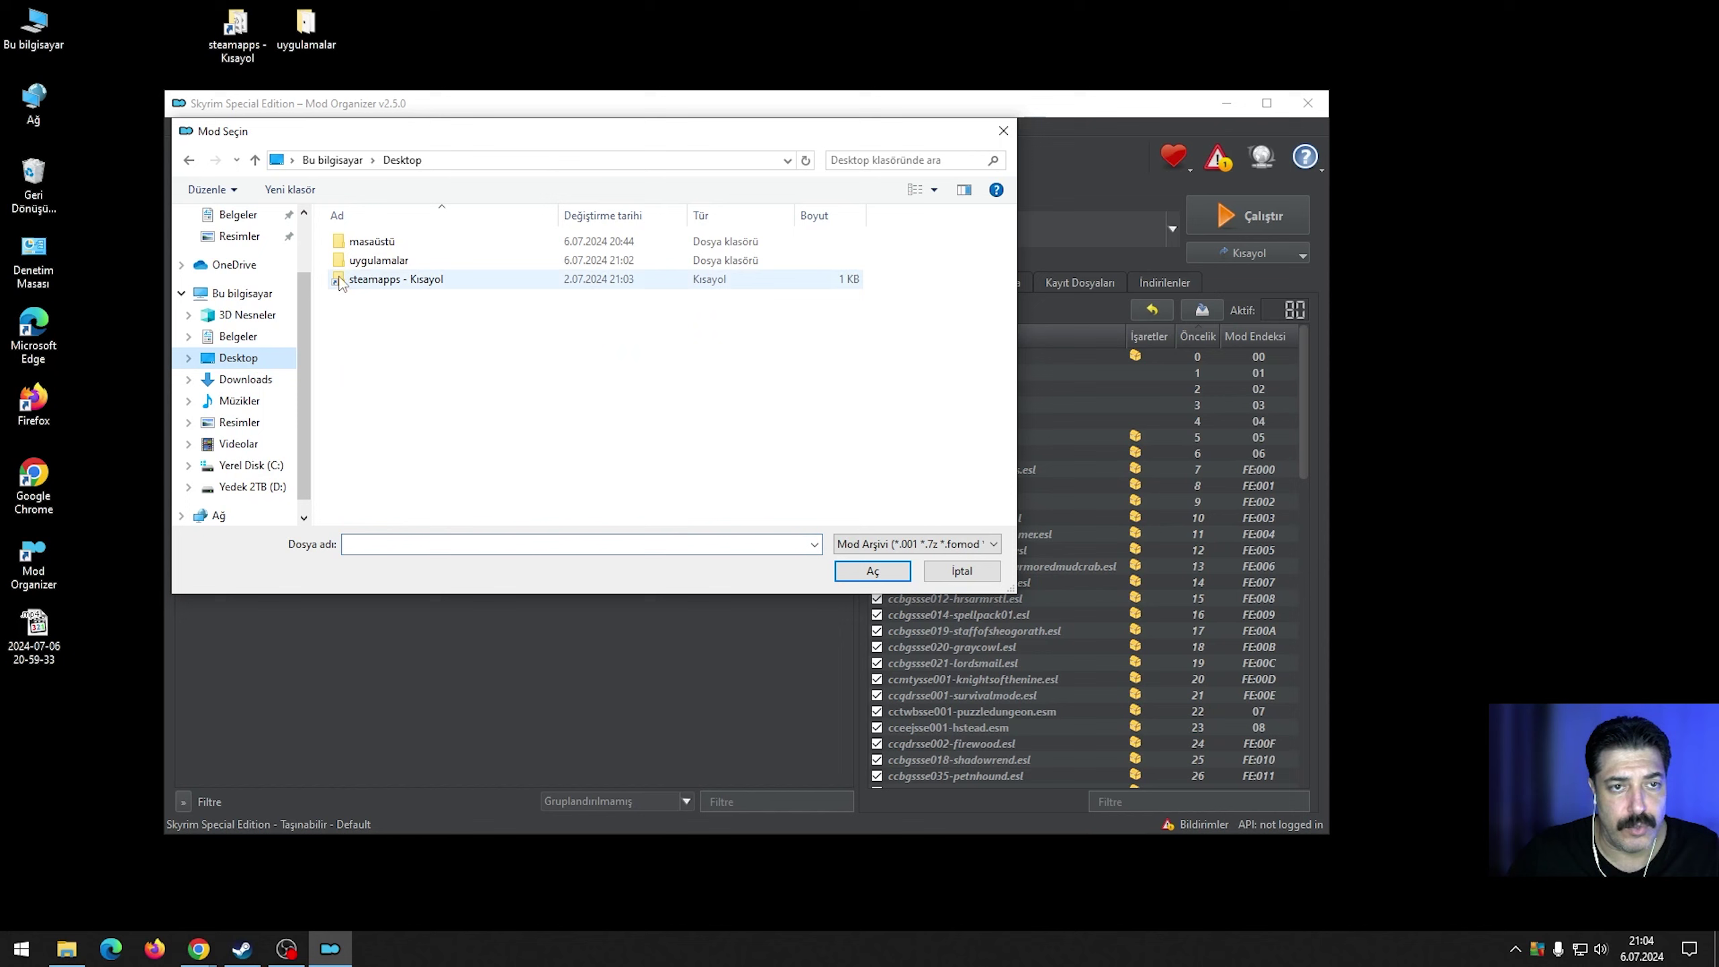
double_click(380, 262)
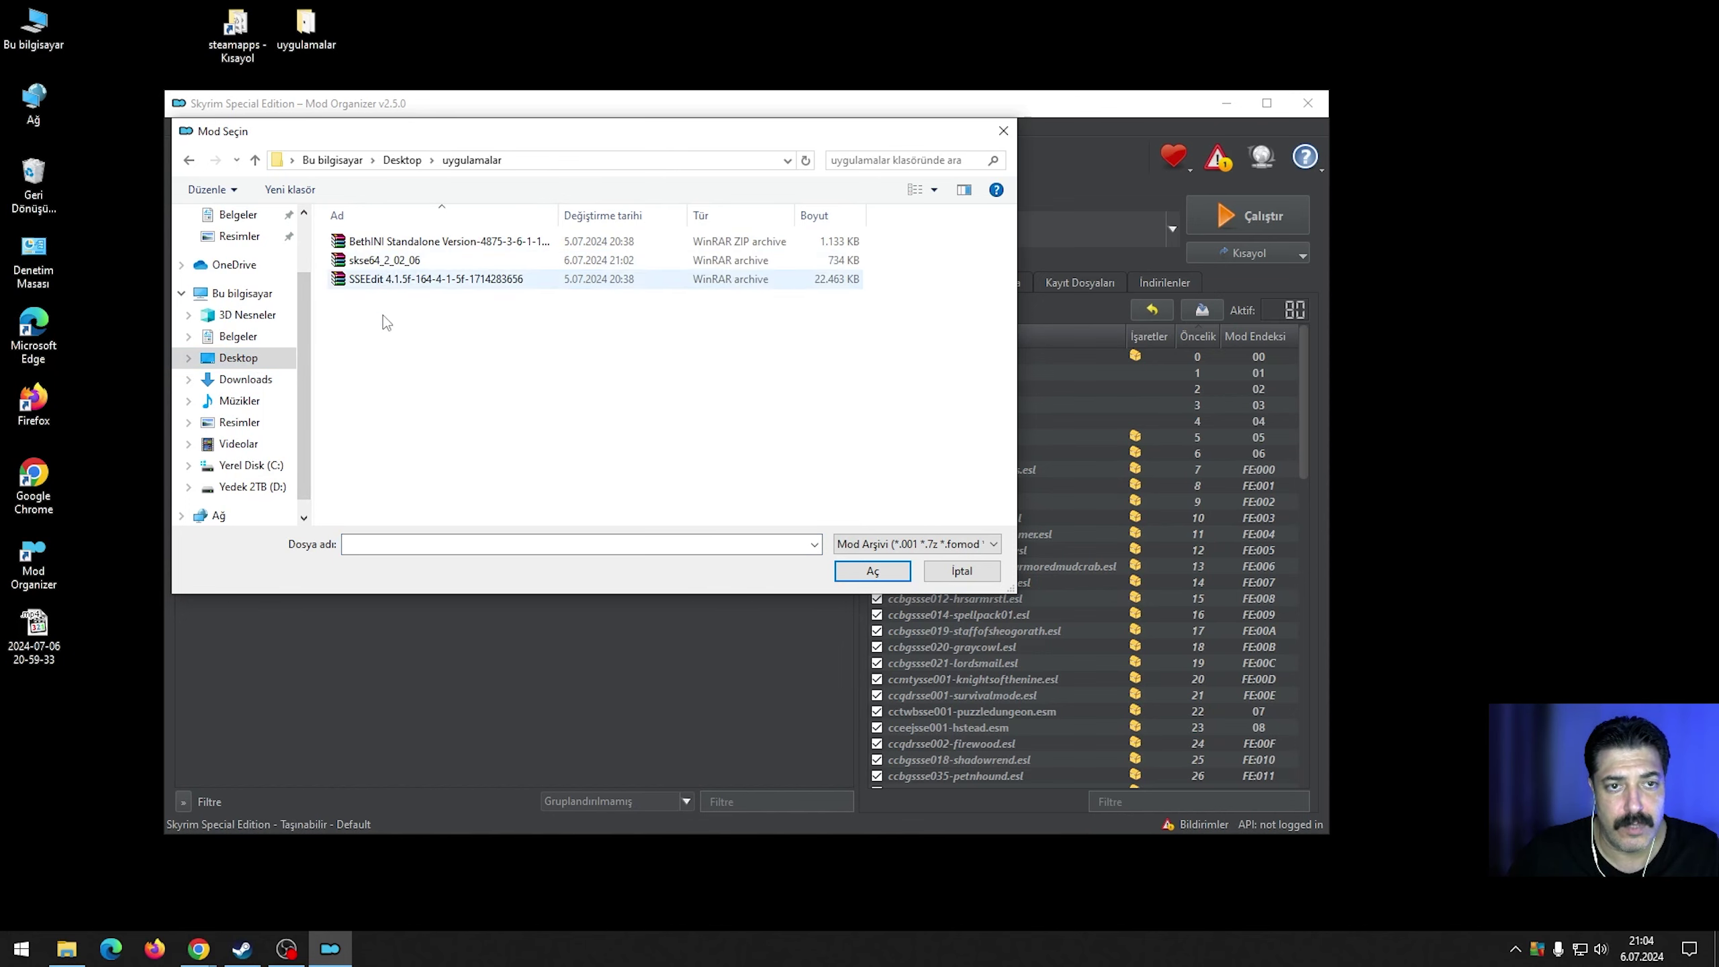
double_click(399, 261)
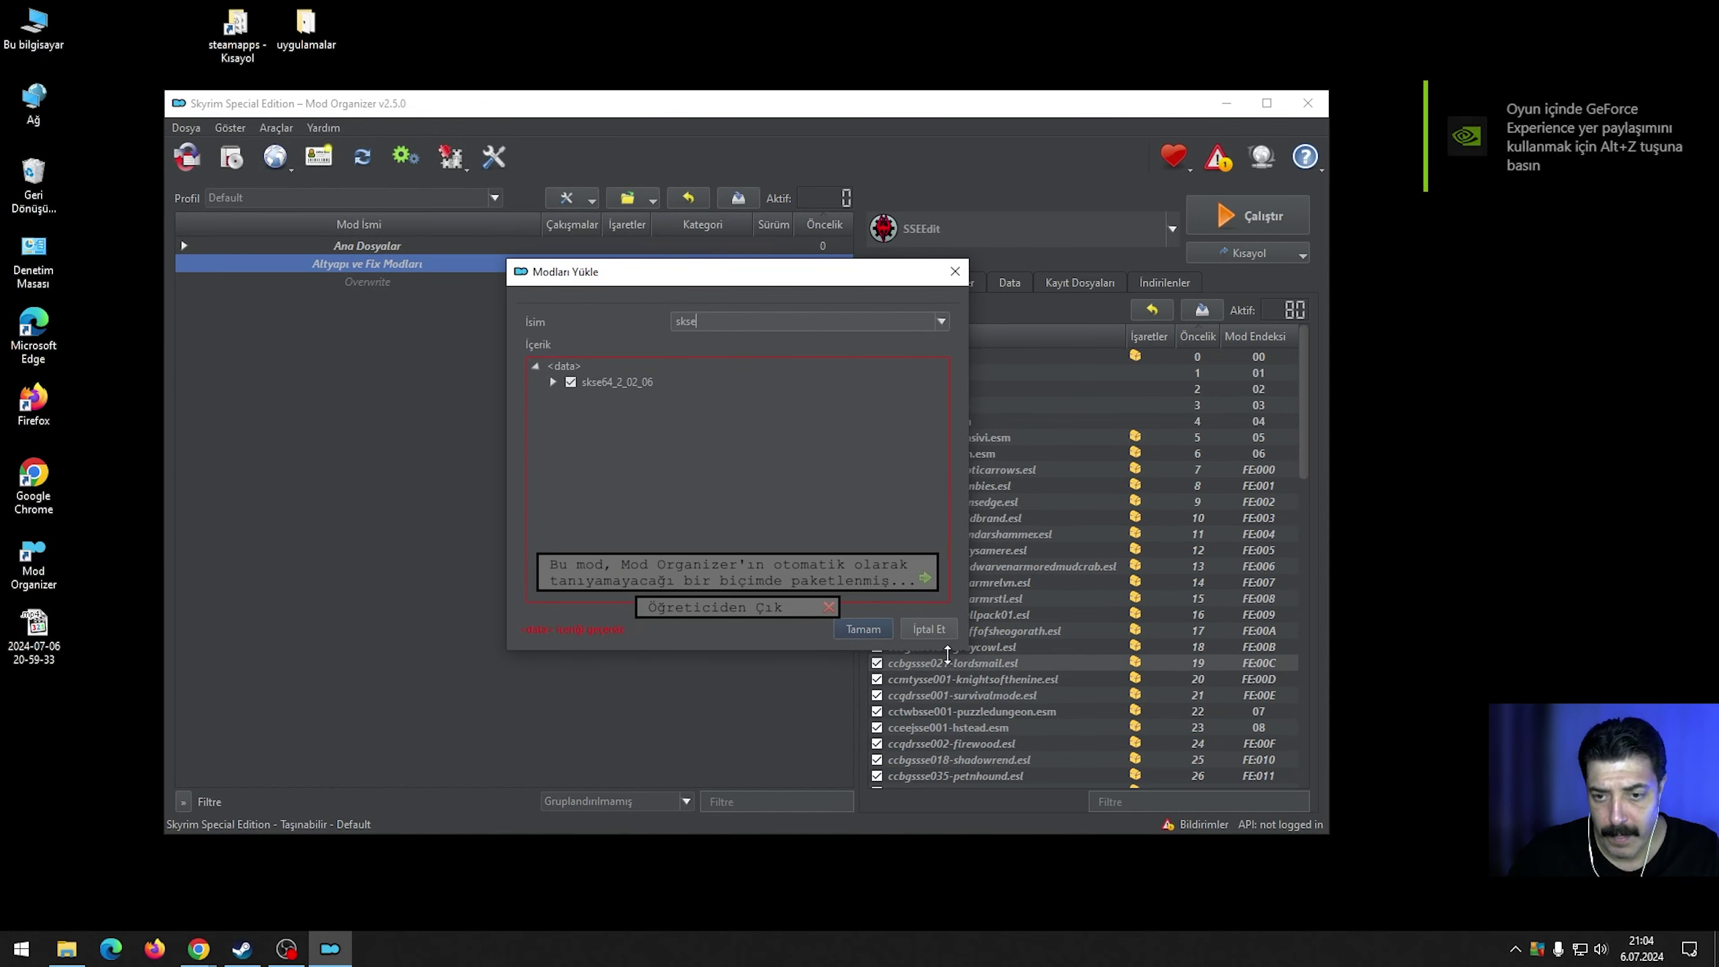
left_click(827, 606)
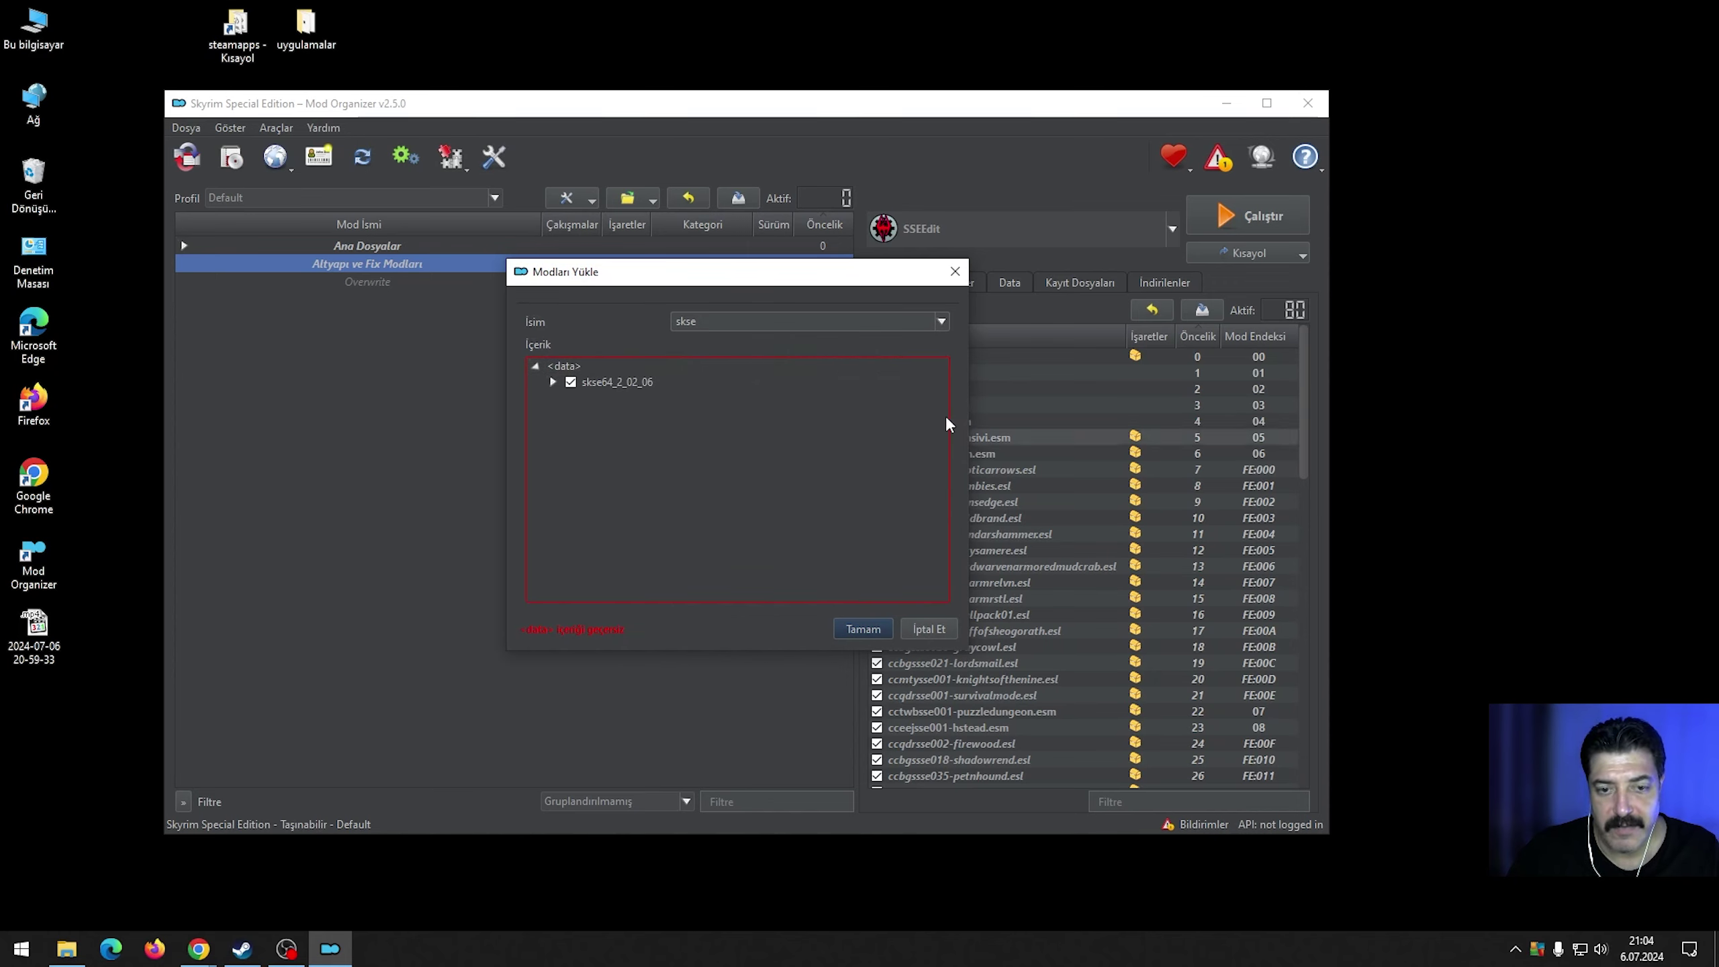
Set the archive's Data folder as the <data> directory, install the mod as skse, and enable it in the mod list.
left_click(552, 382)
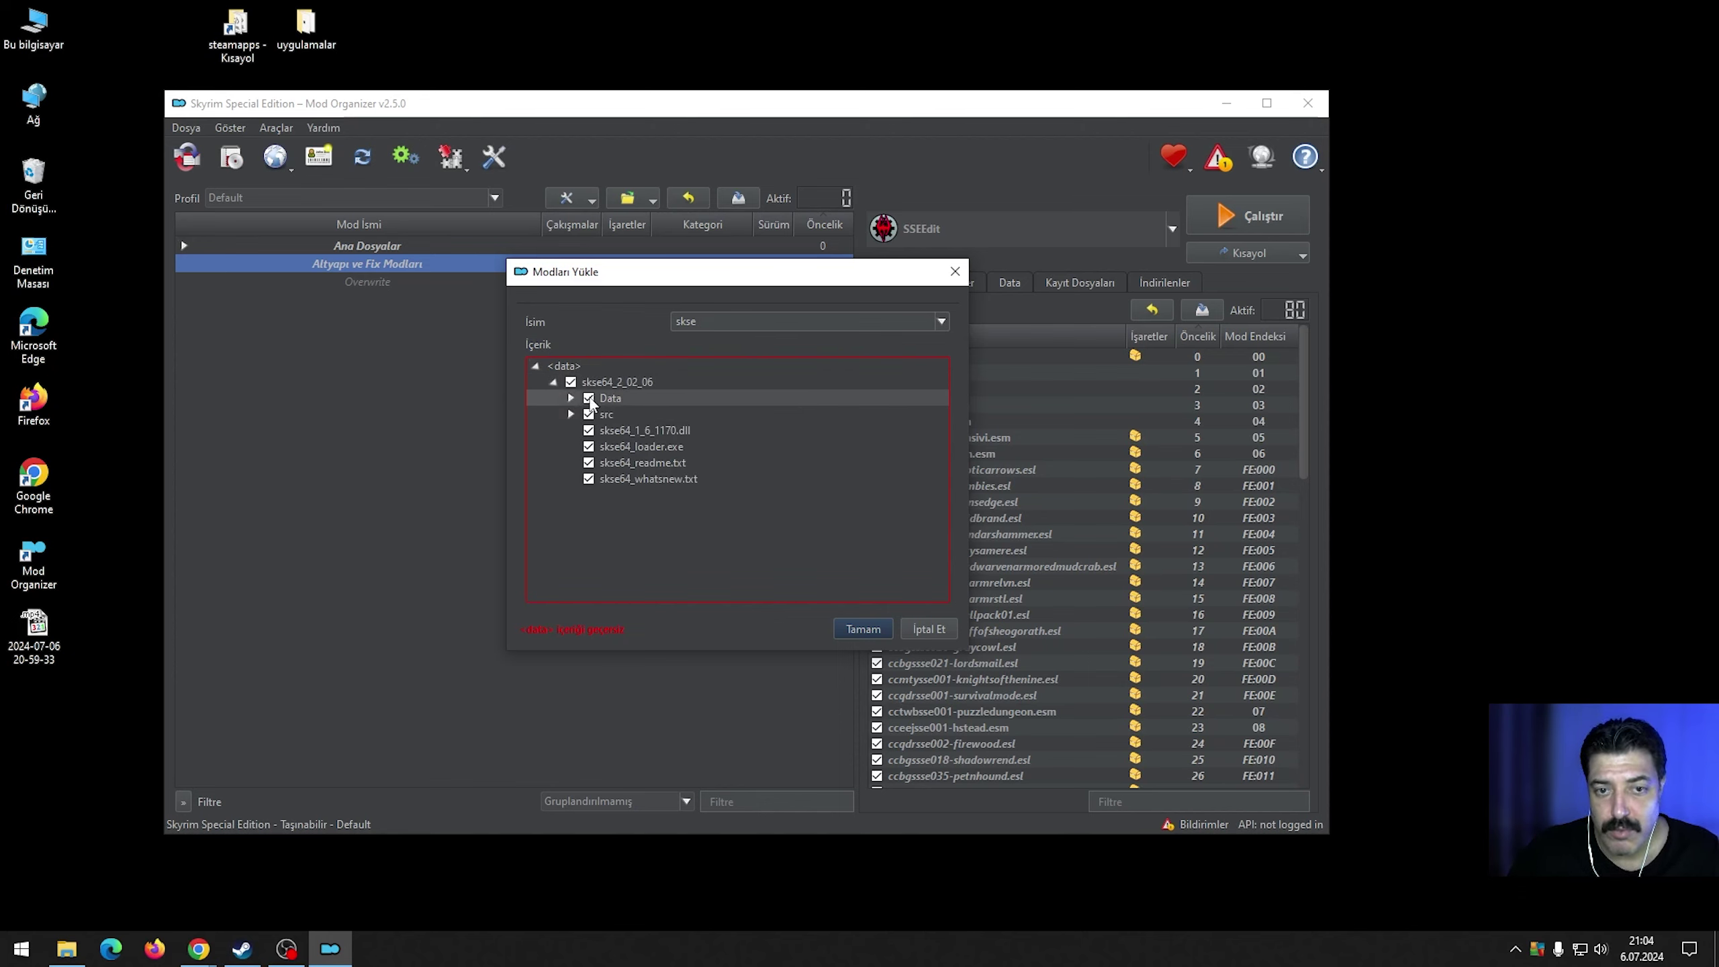
right_click(613, 396)
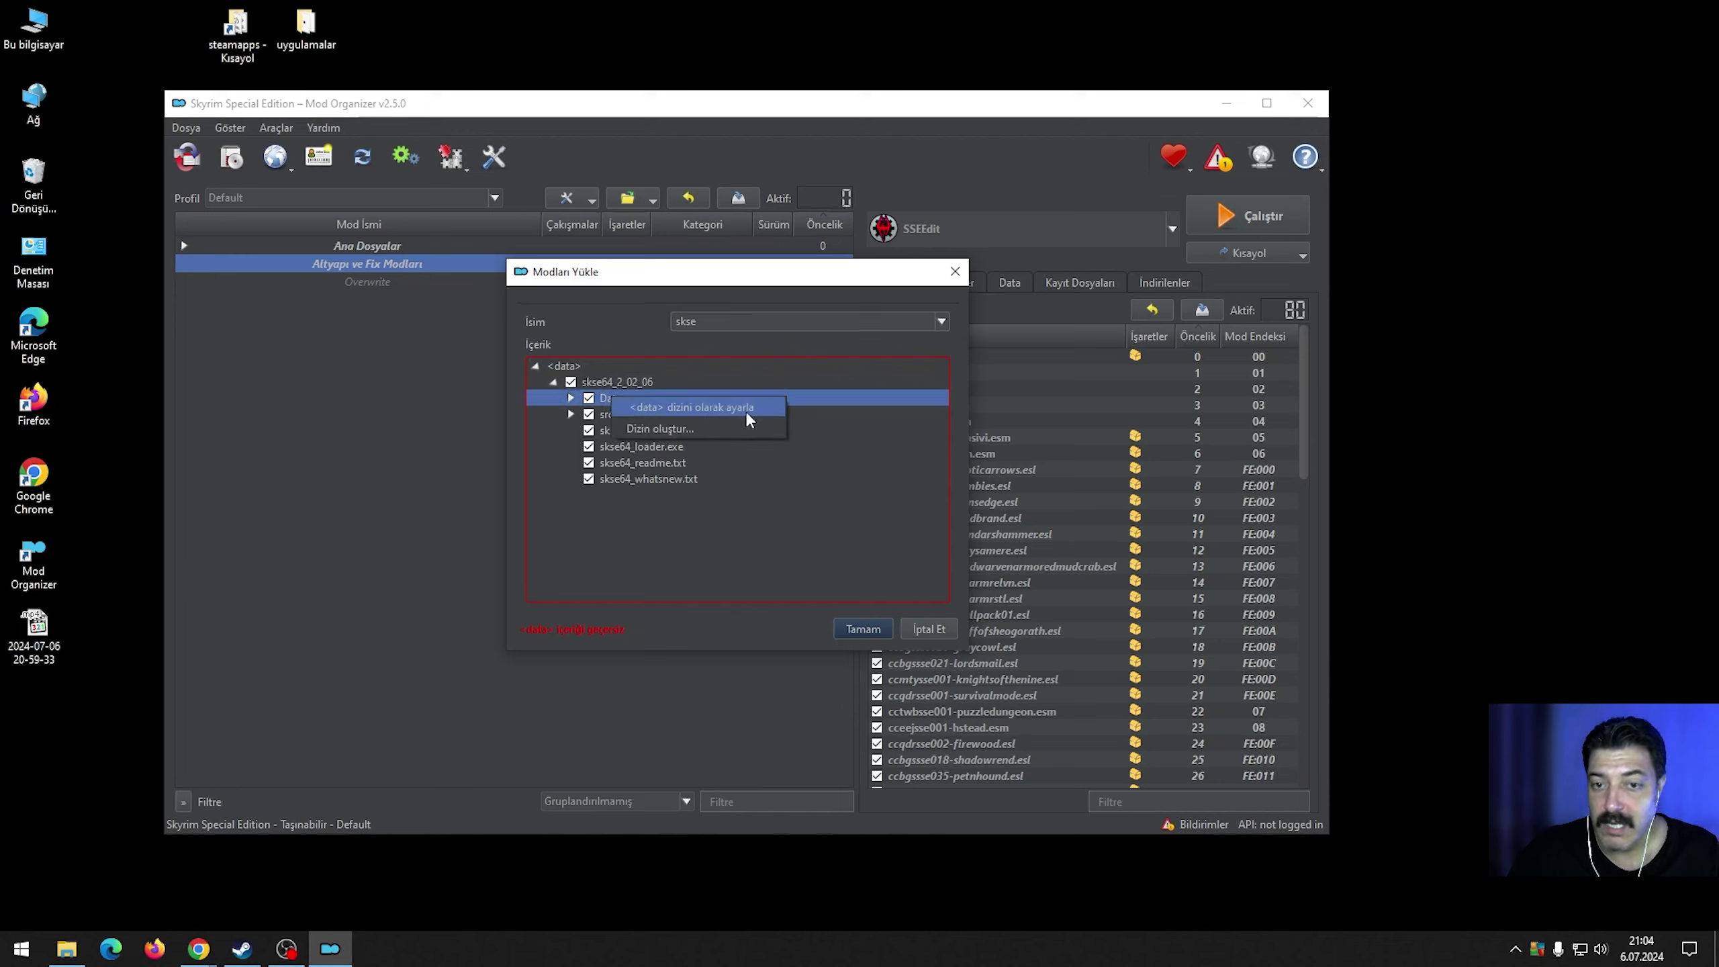
left_click(746, 413)
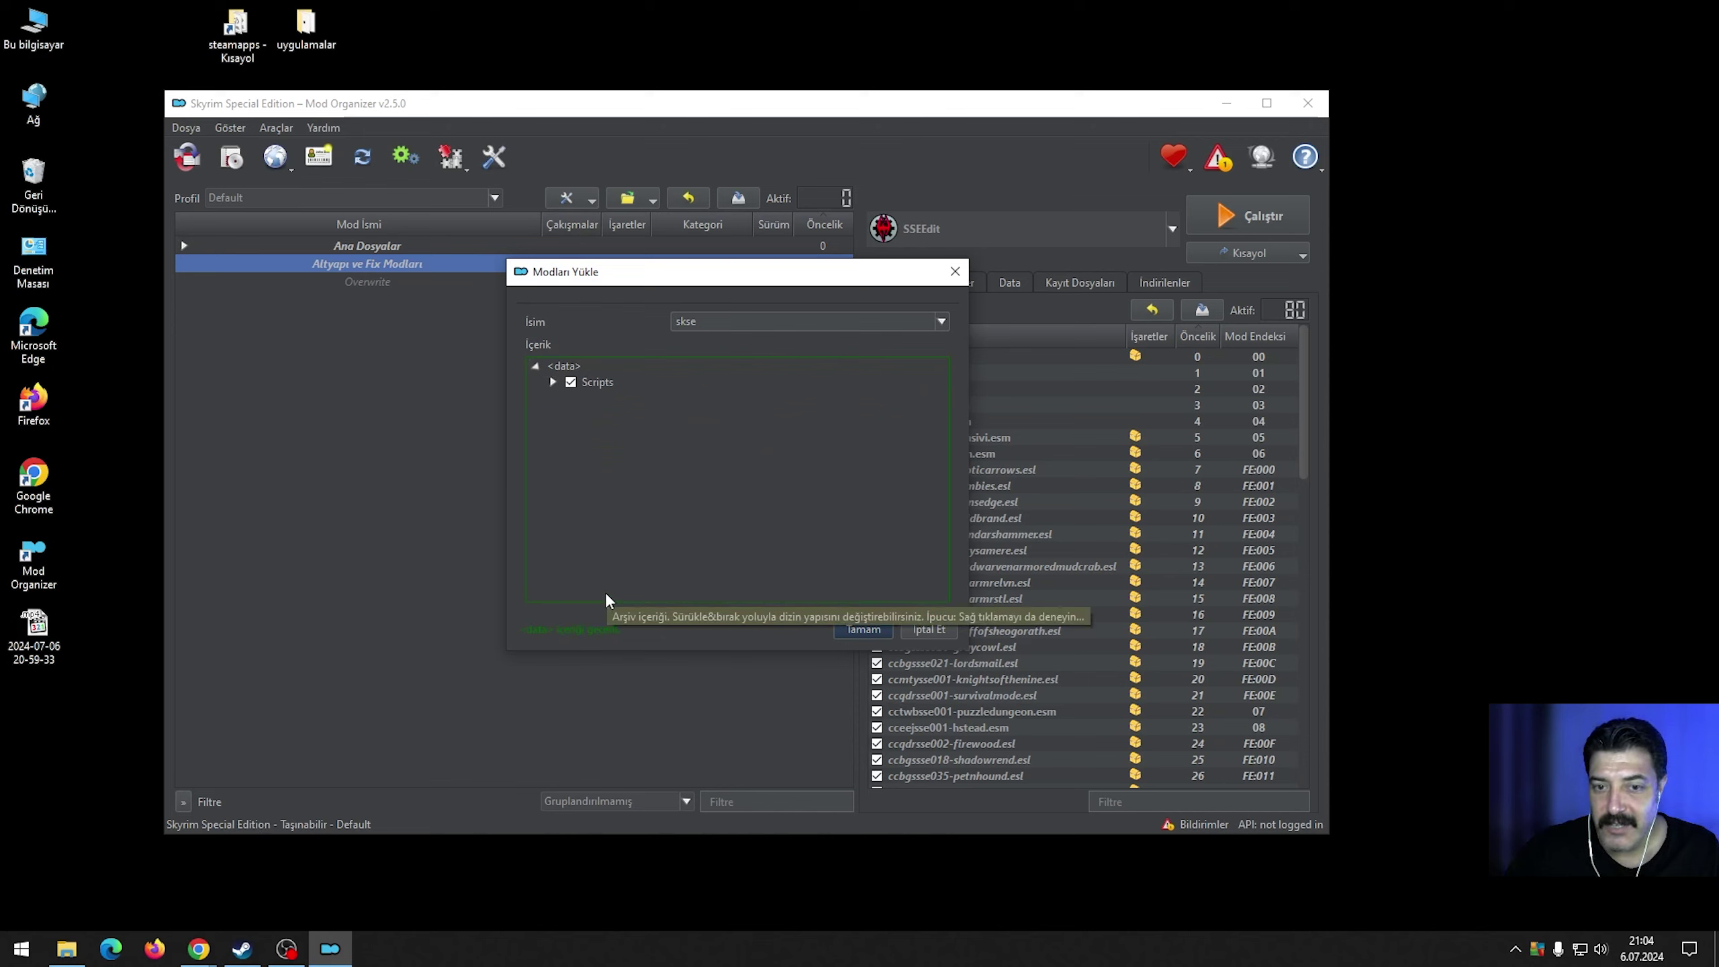
left_click(859, 630)
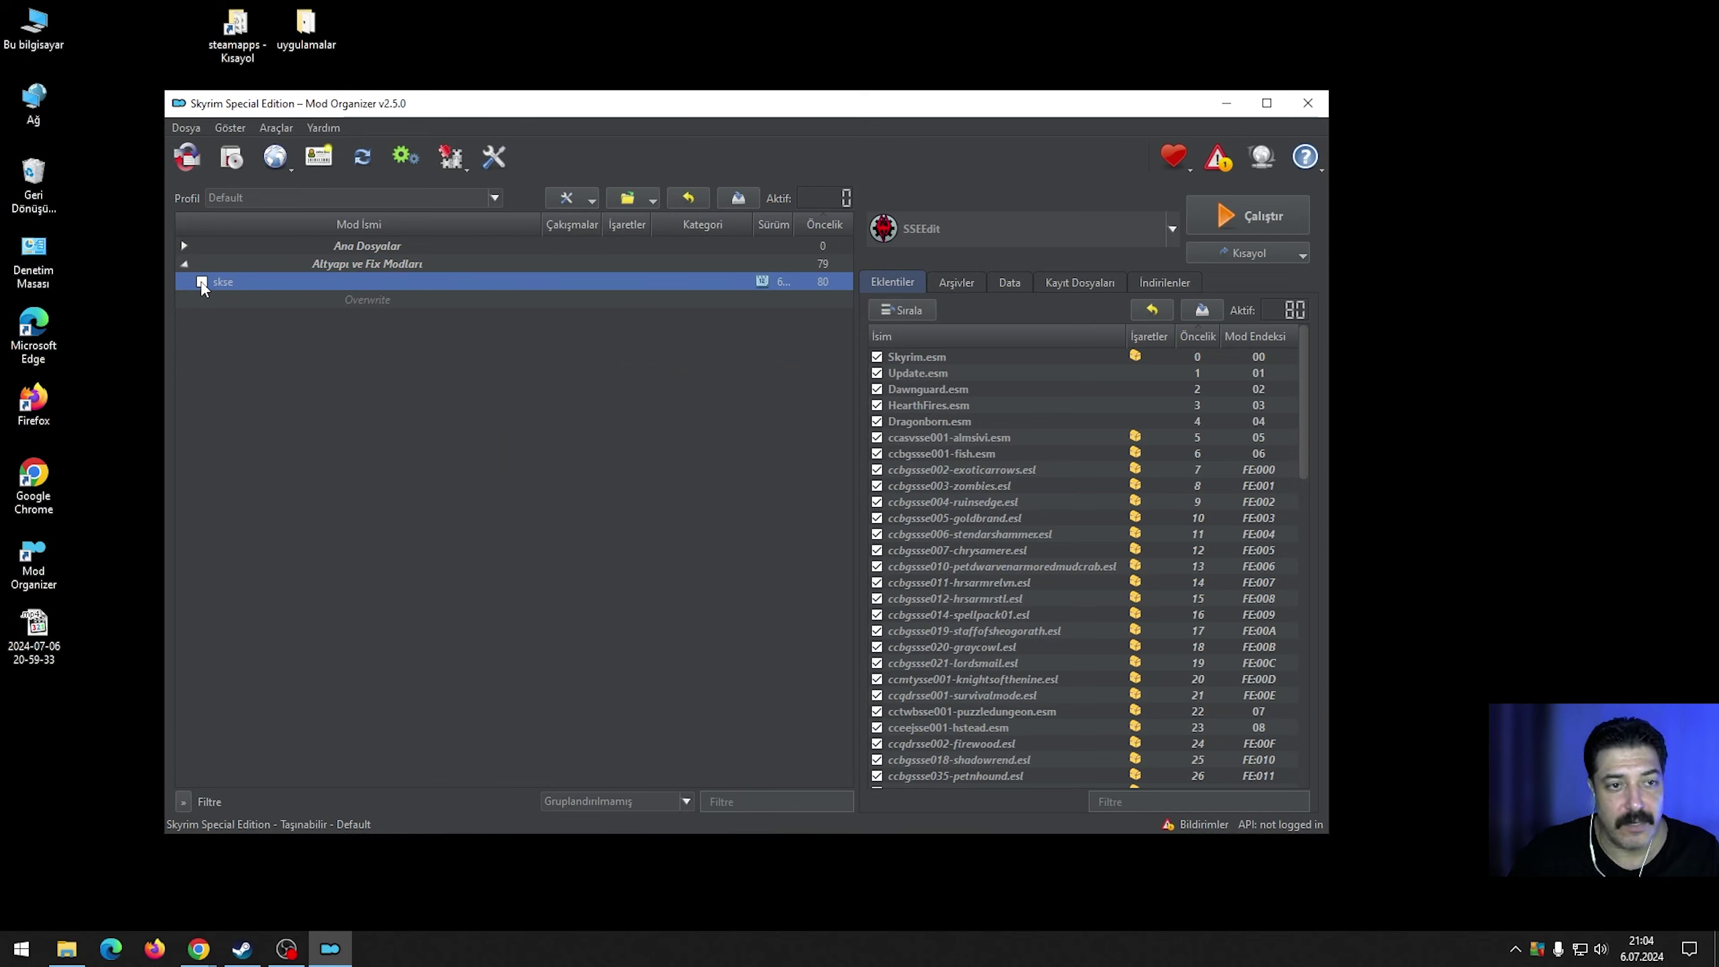
left_click(201, 283)
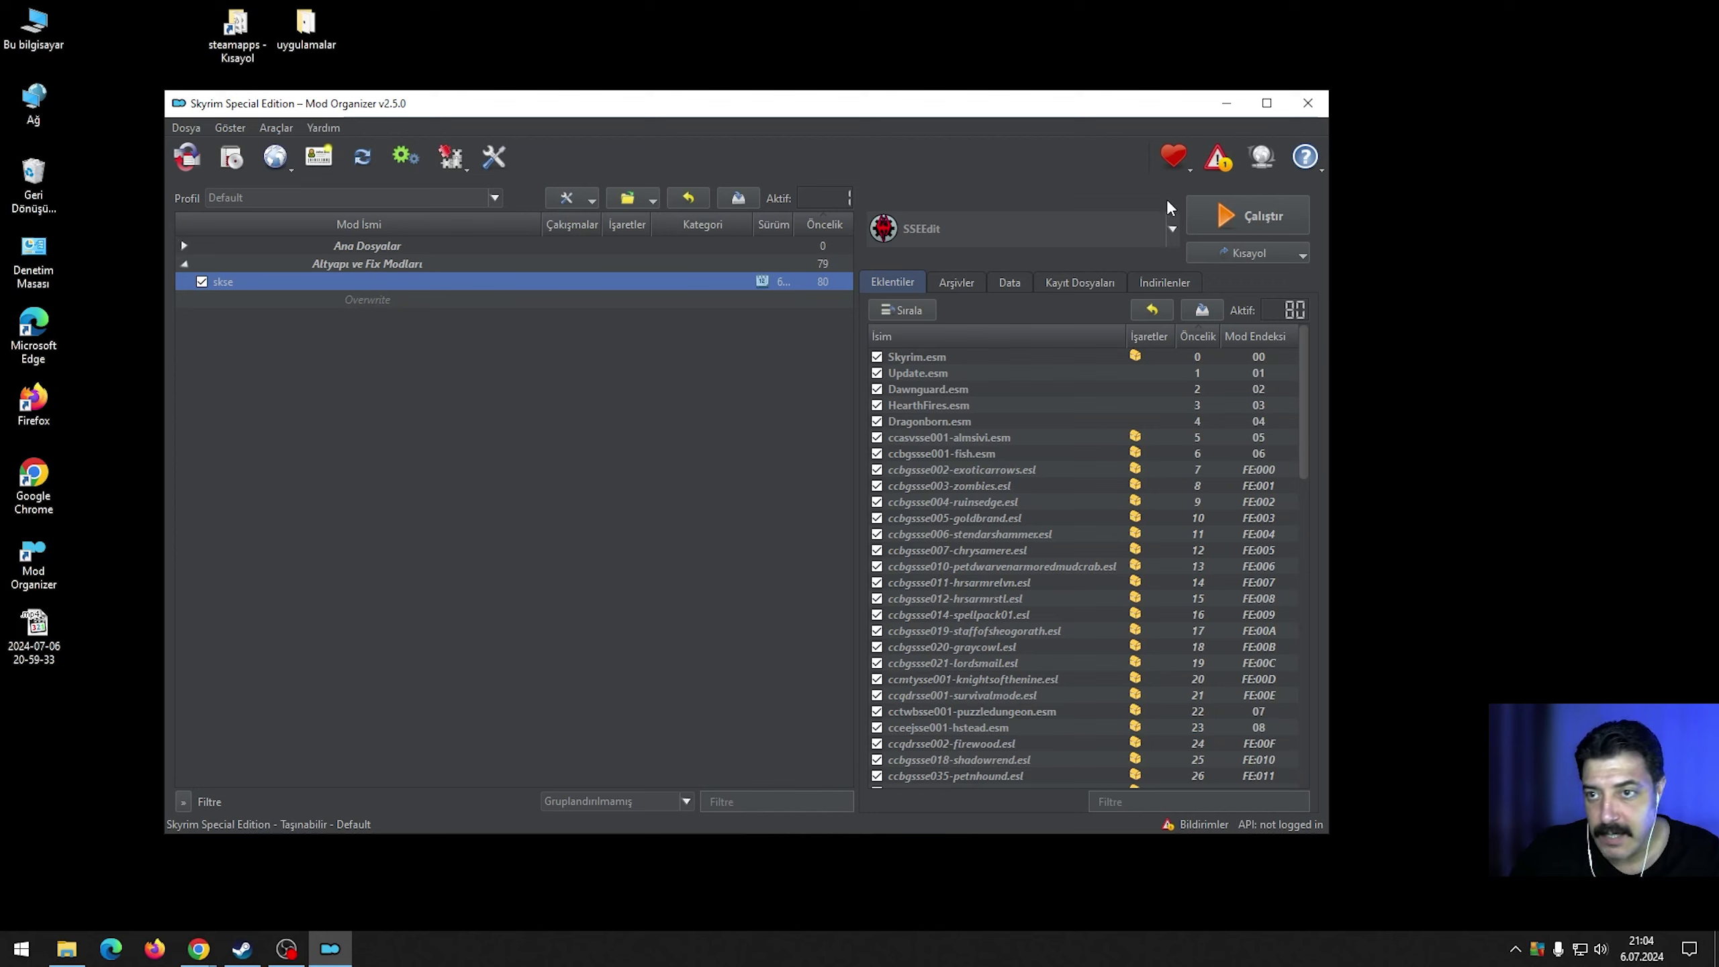
Check Mod Organizer's executables list for an SKSE entry, close the editor, and restart Mod Organizer.
left_click(1173, 230)
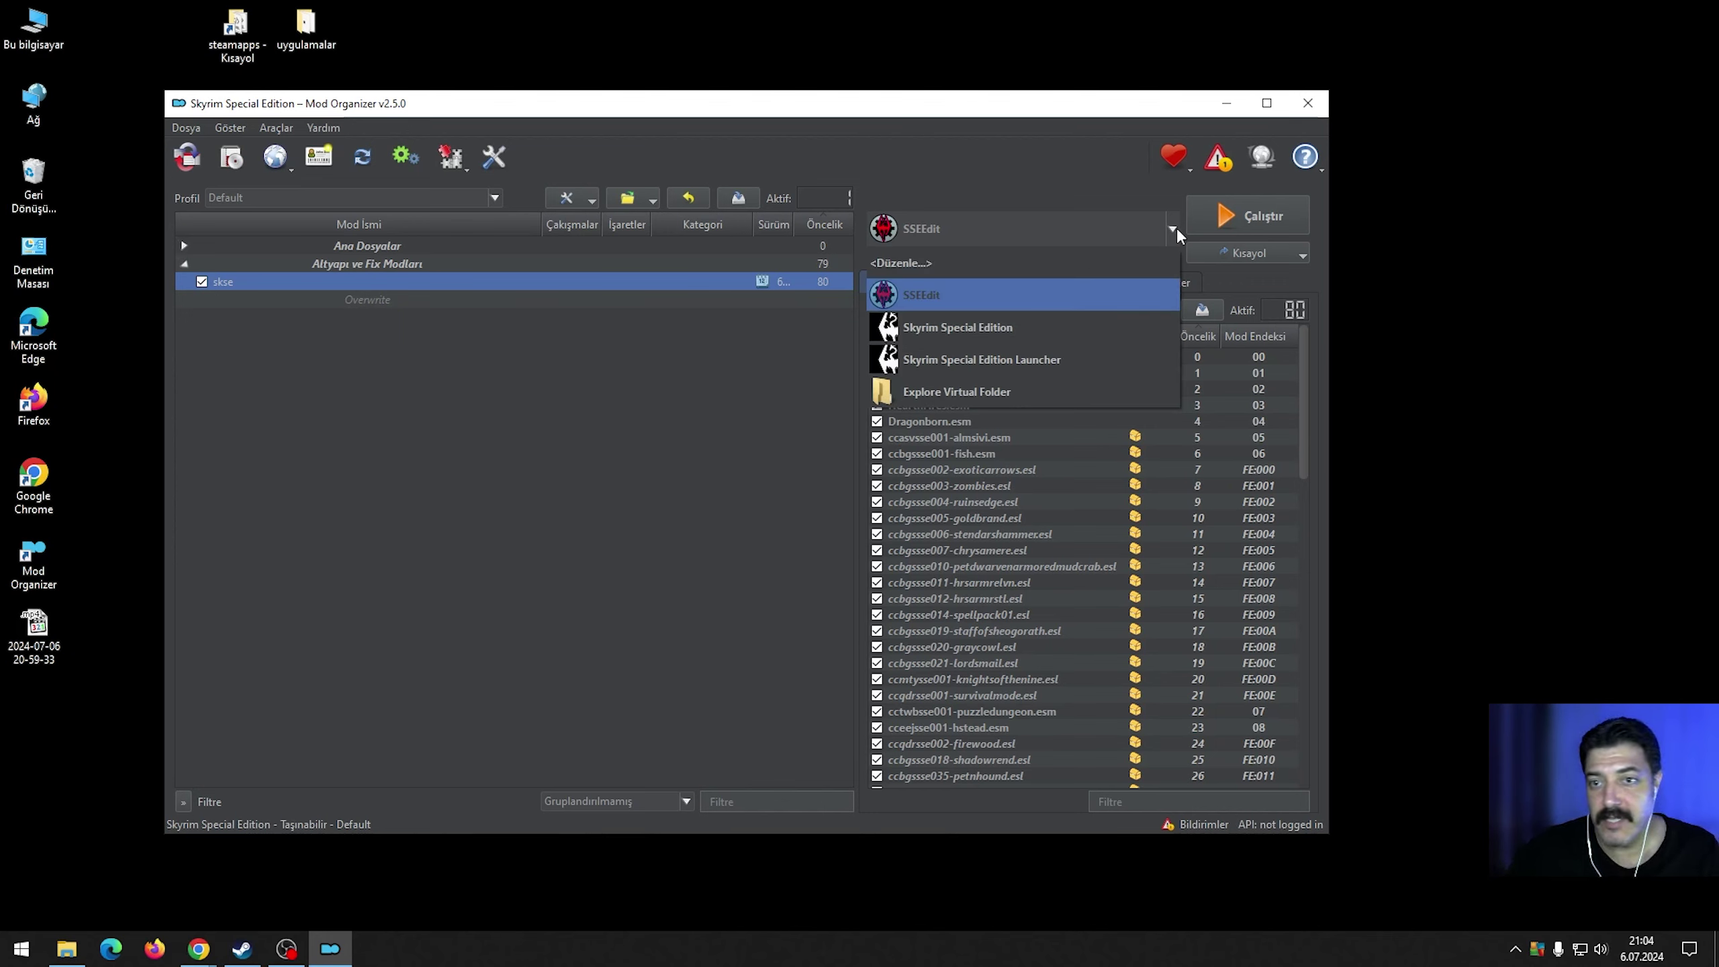
left_click(907, 262)
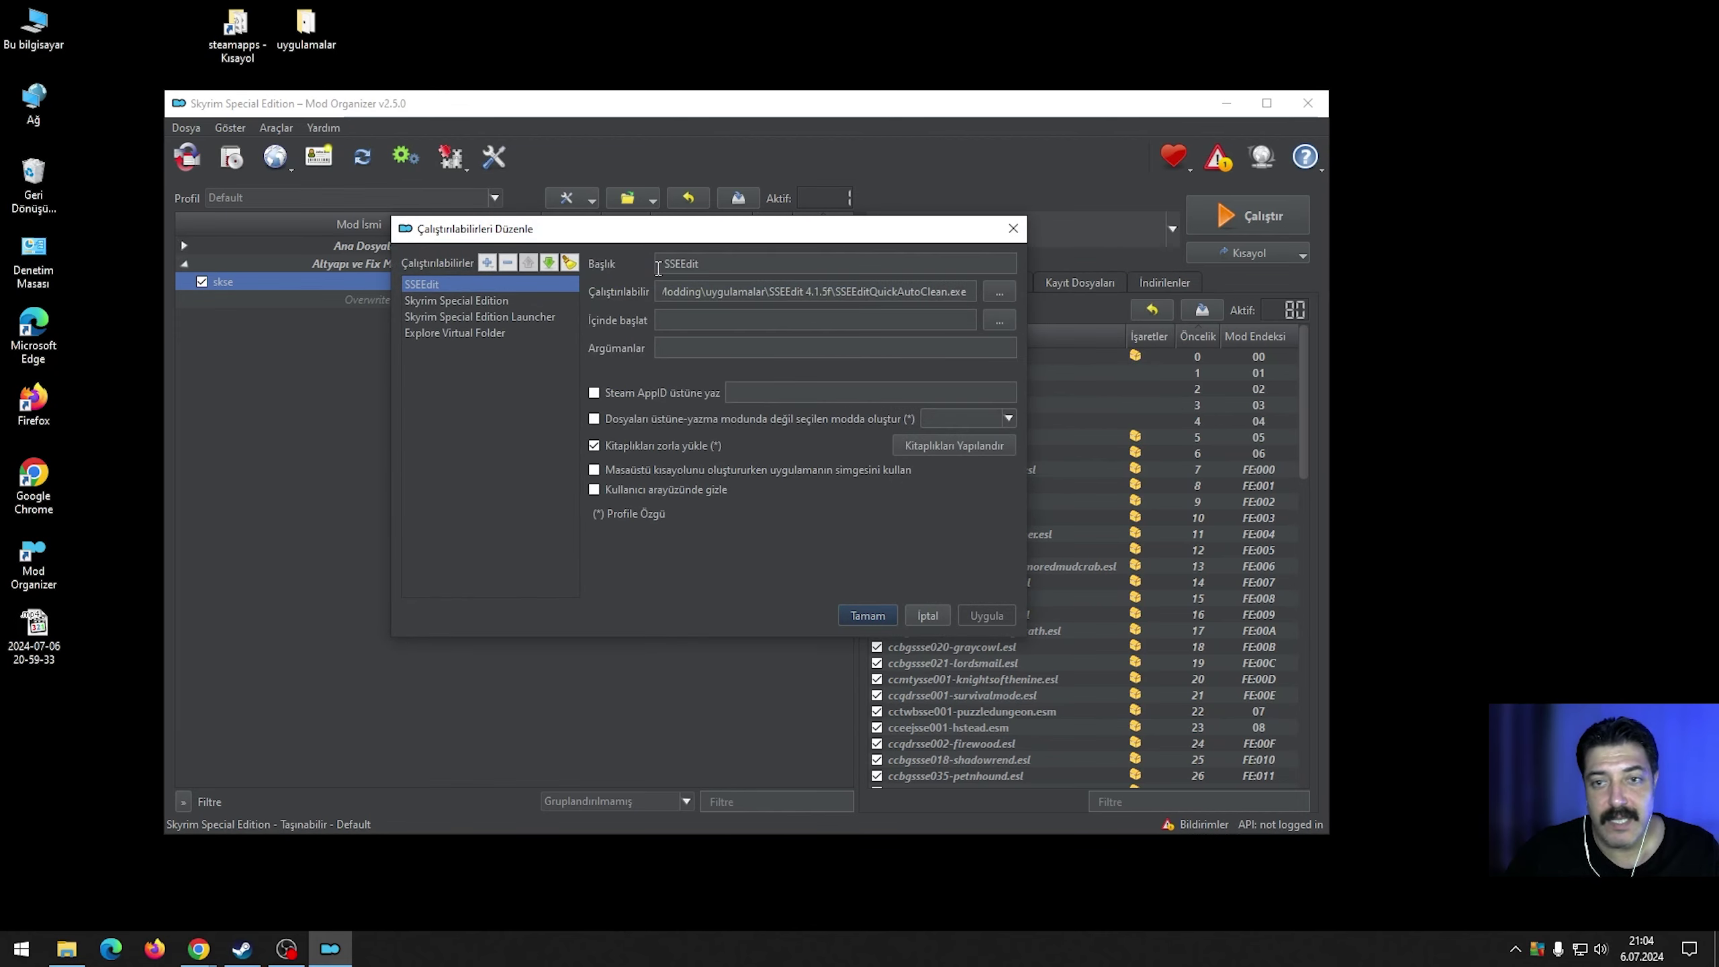
left_click(1013, 229)
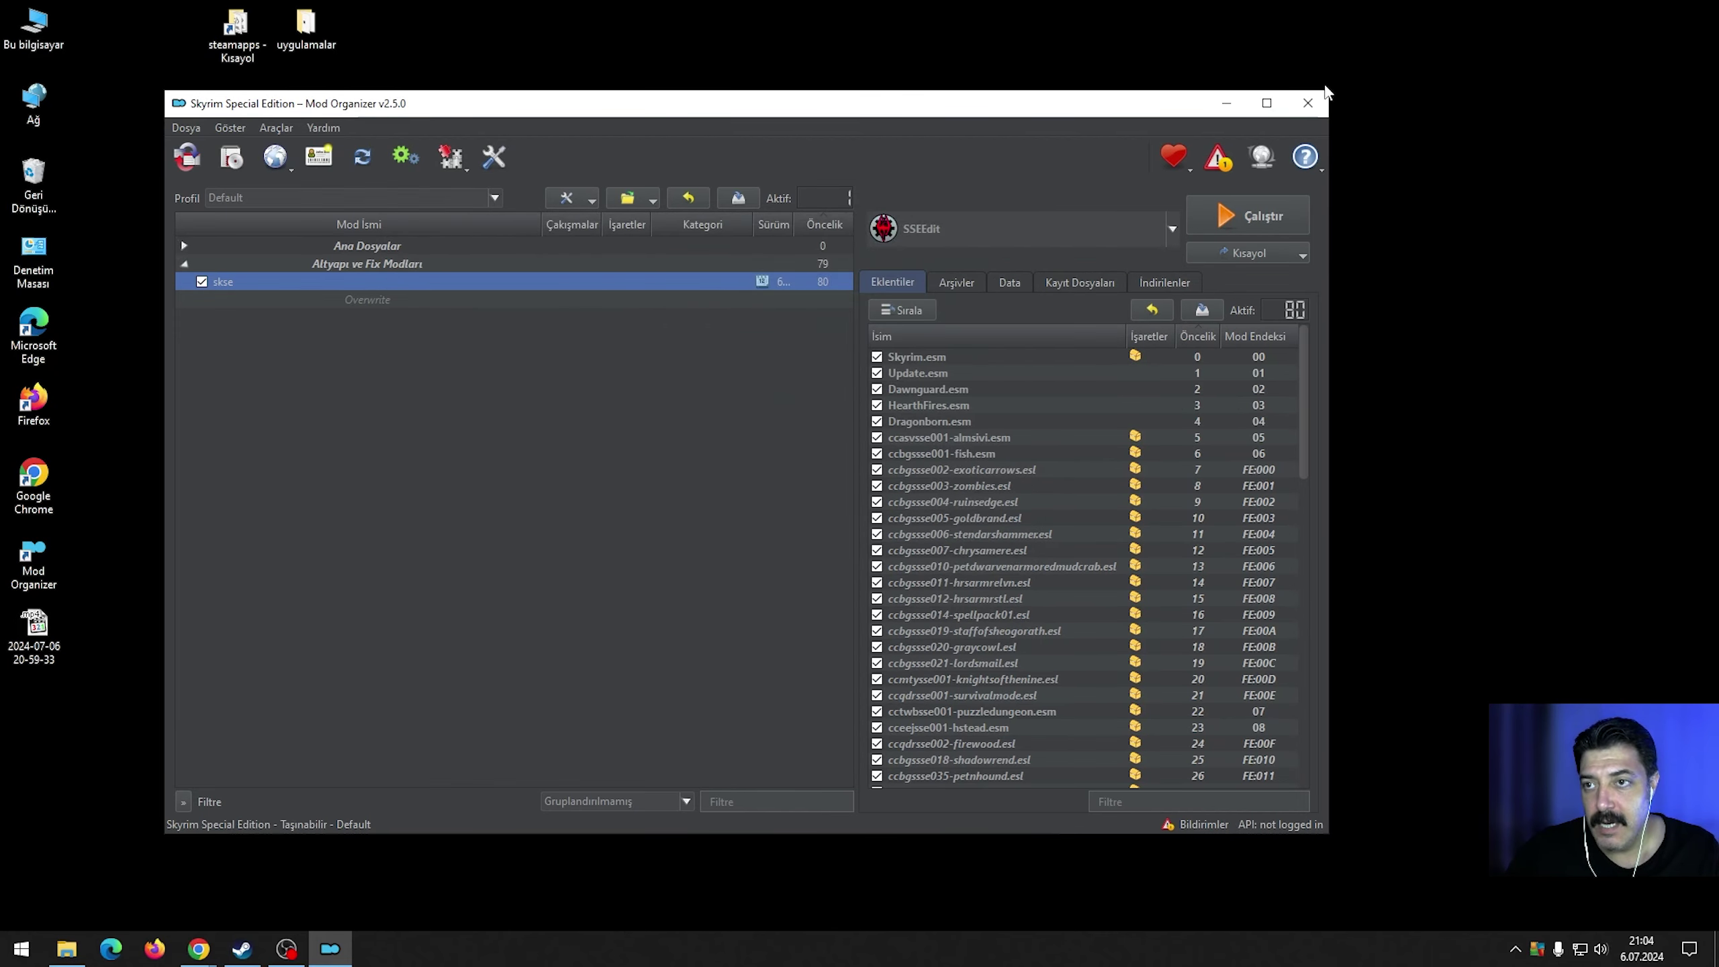
left_click(1309, 103)
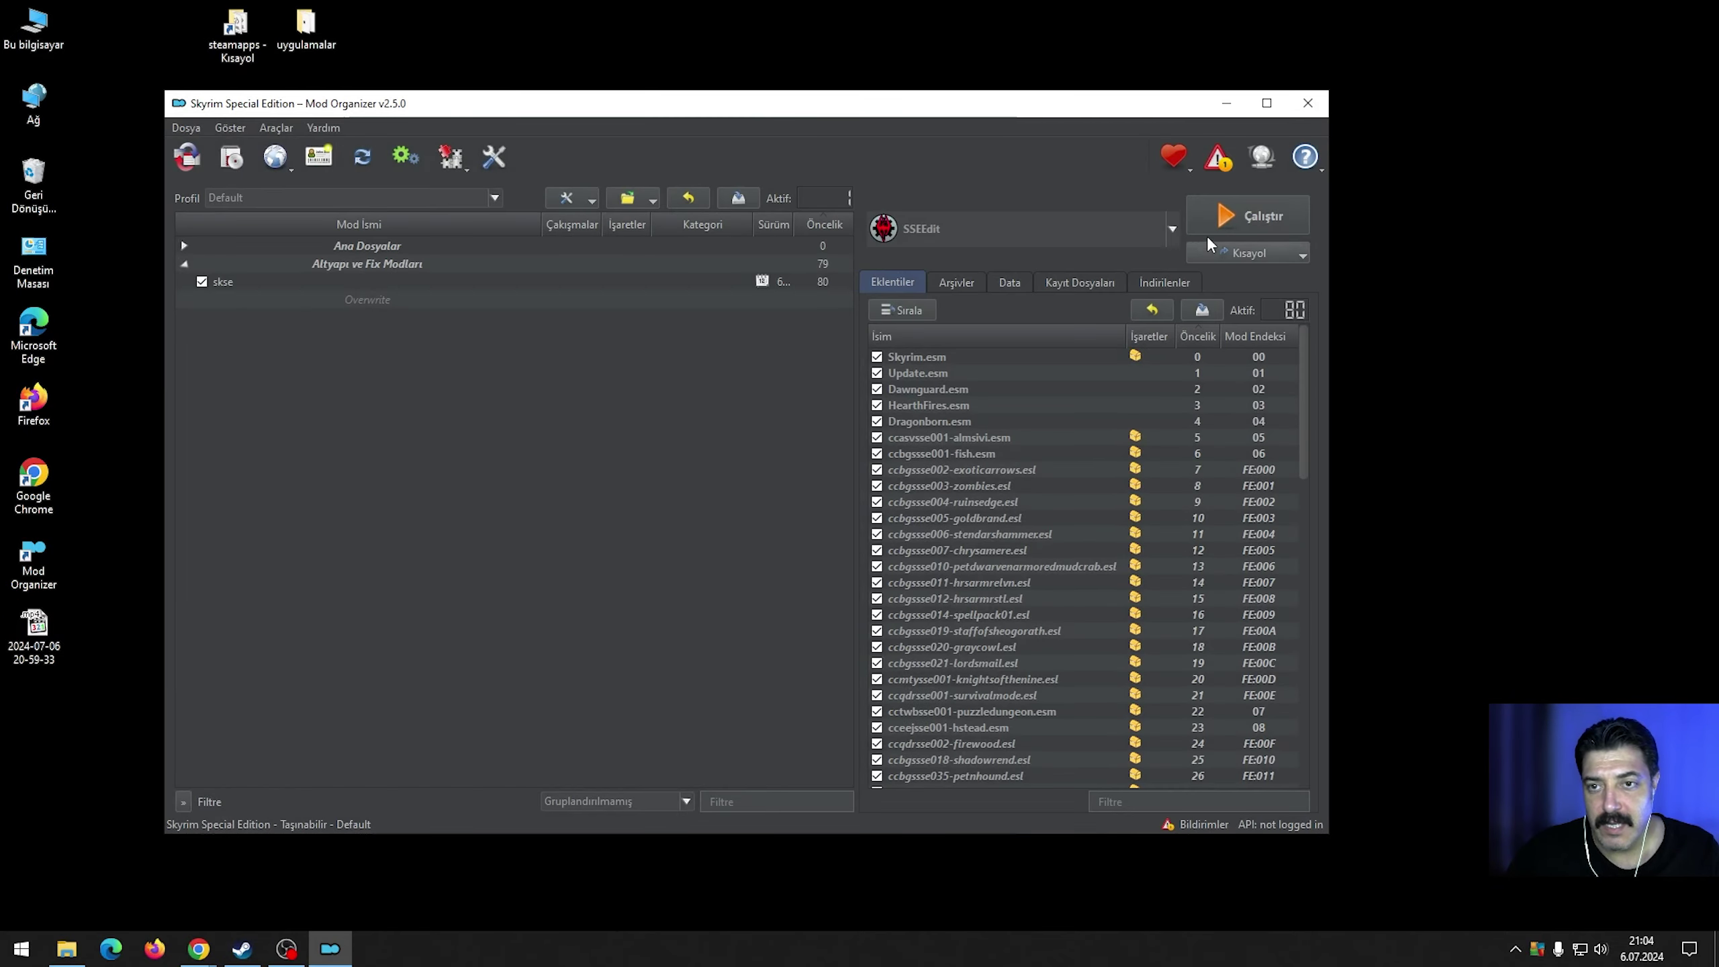
Move the SKSE entry to the top of Mod Organizer's executables list and save the change.
left_click(1175, 231)
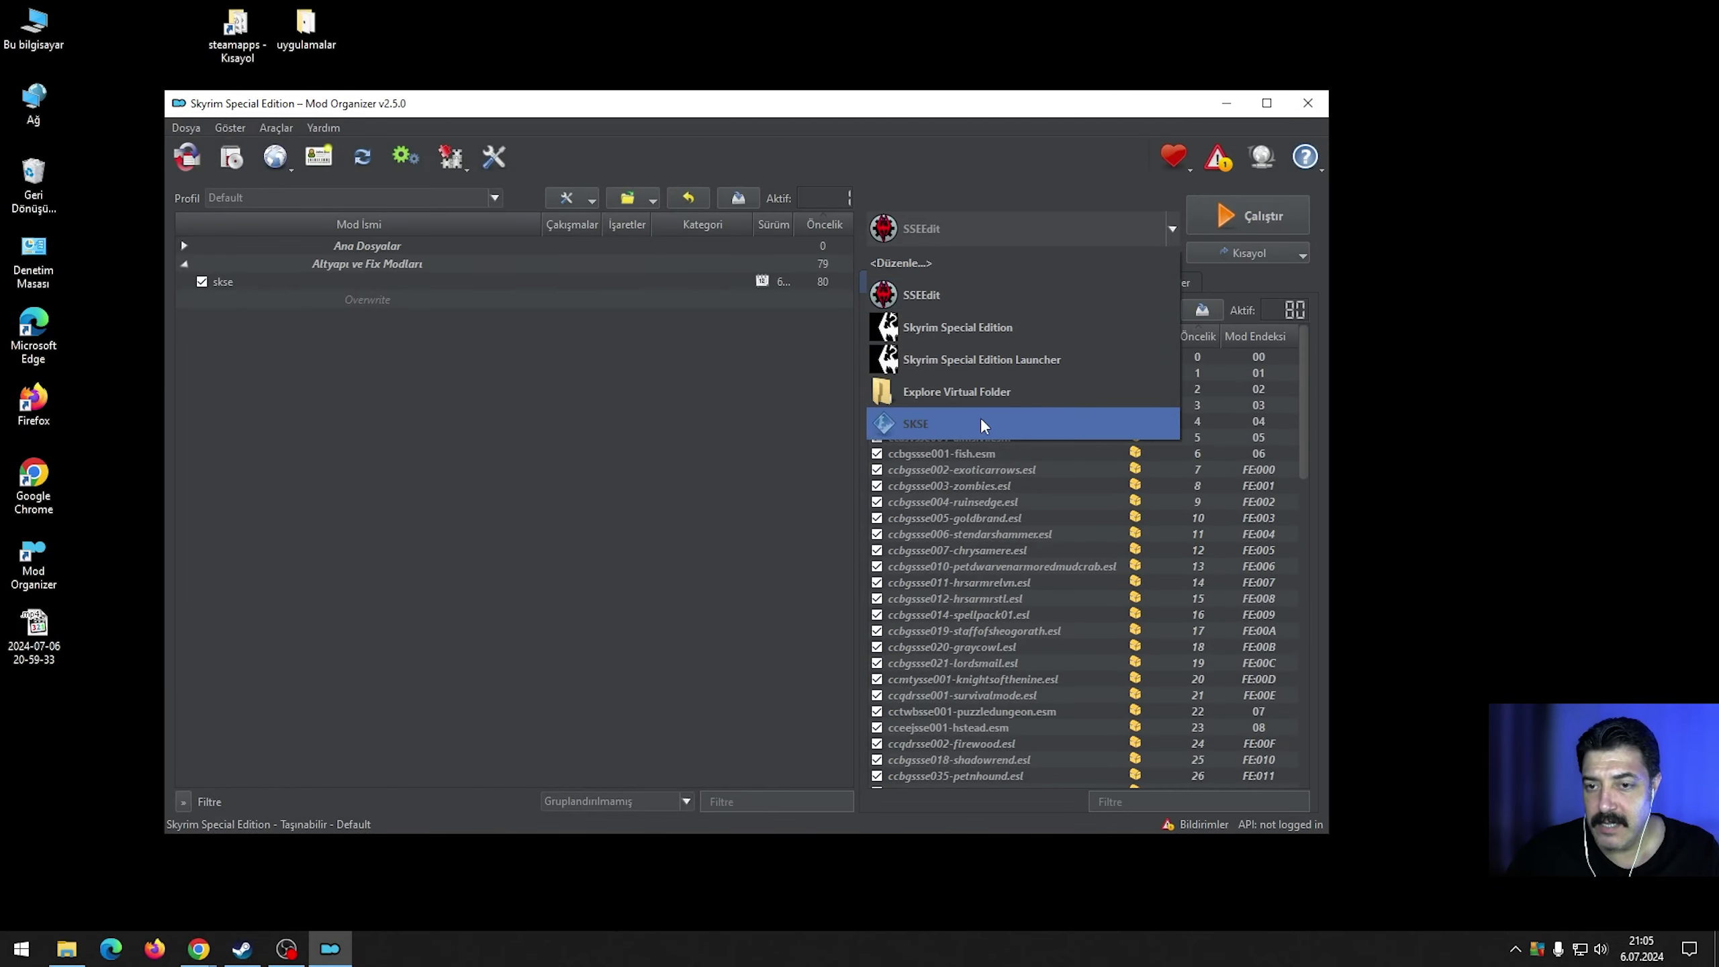
left_click(904, 263)
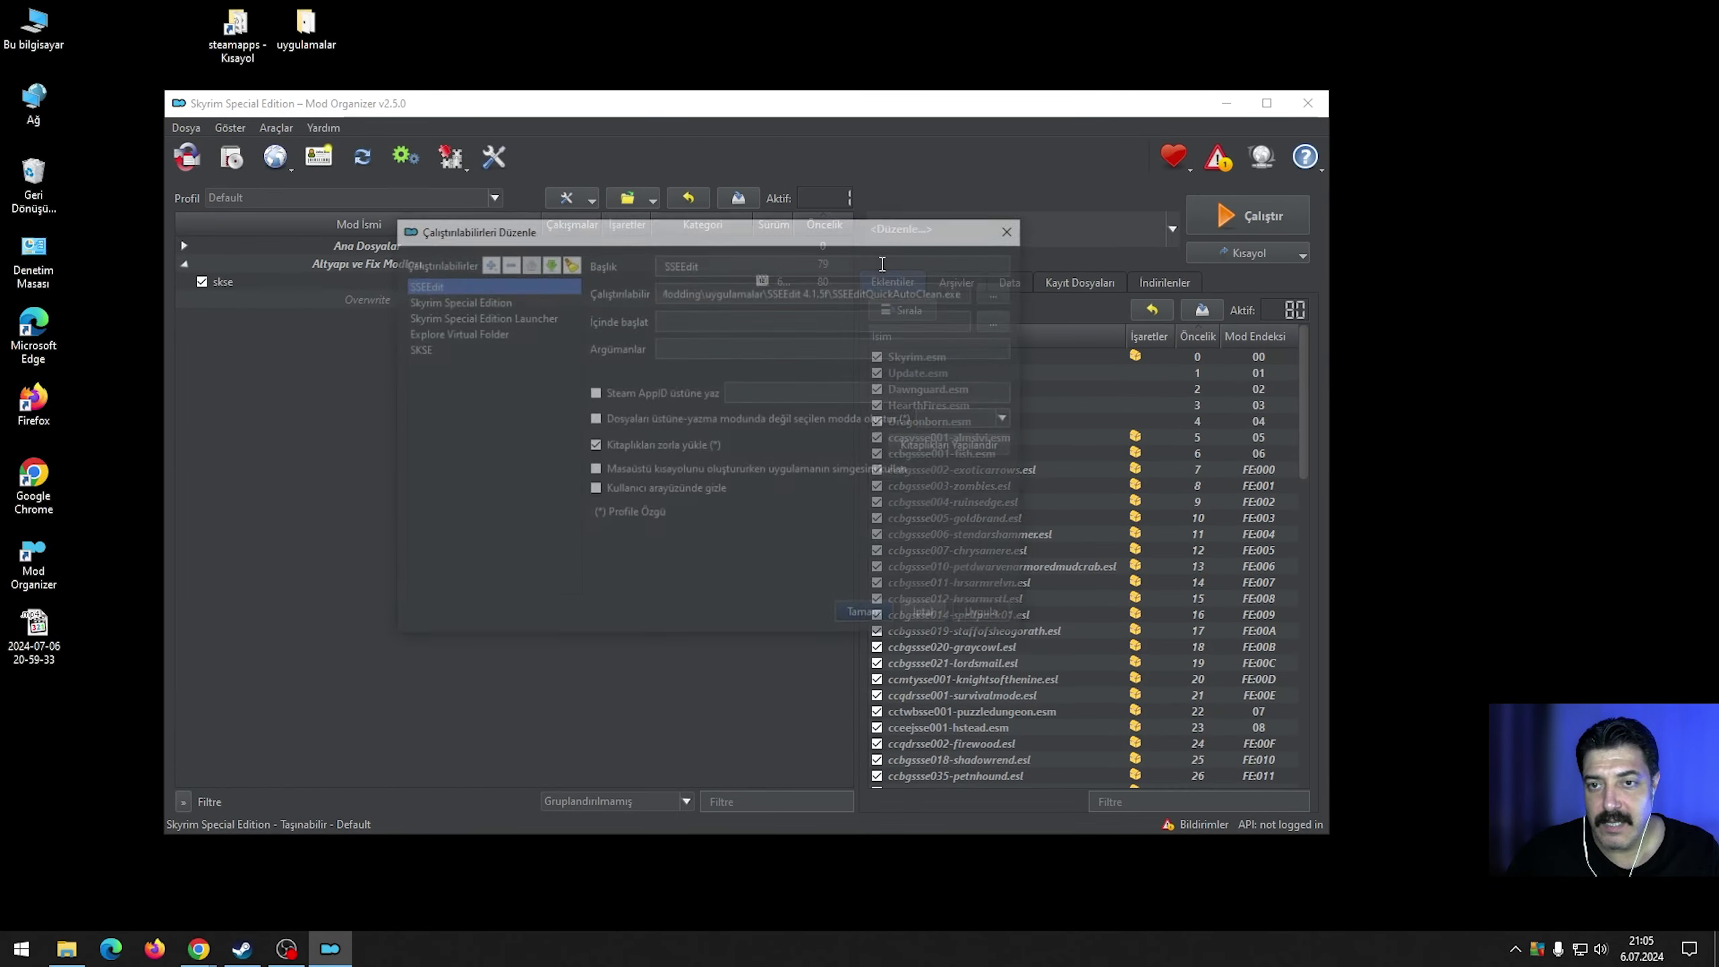
left_click(436, 349)
left_click(528, 262)
left_click(528, 263)
left_click(527, 263)
left_click(528, 263)
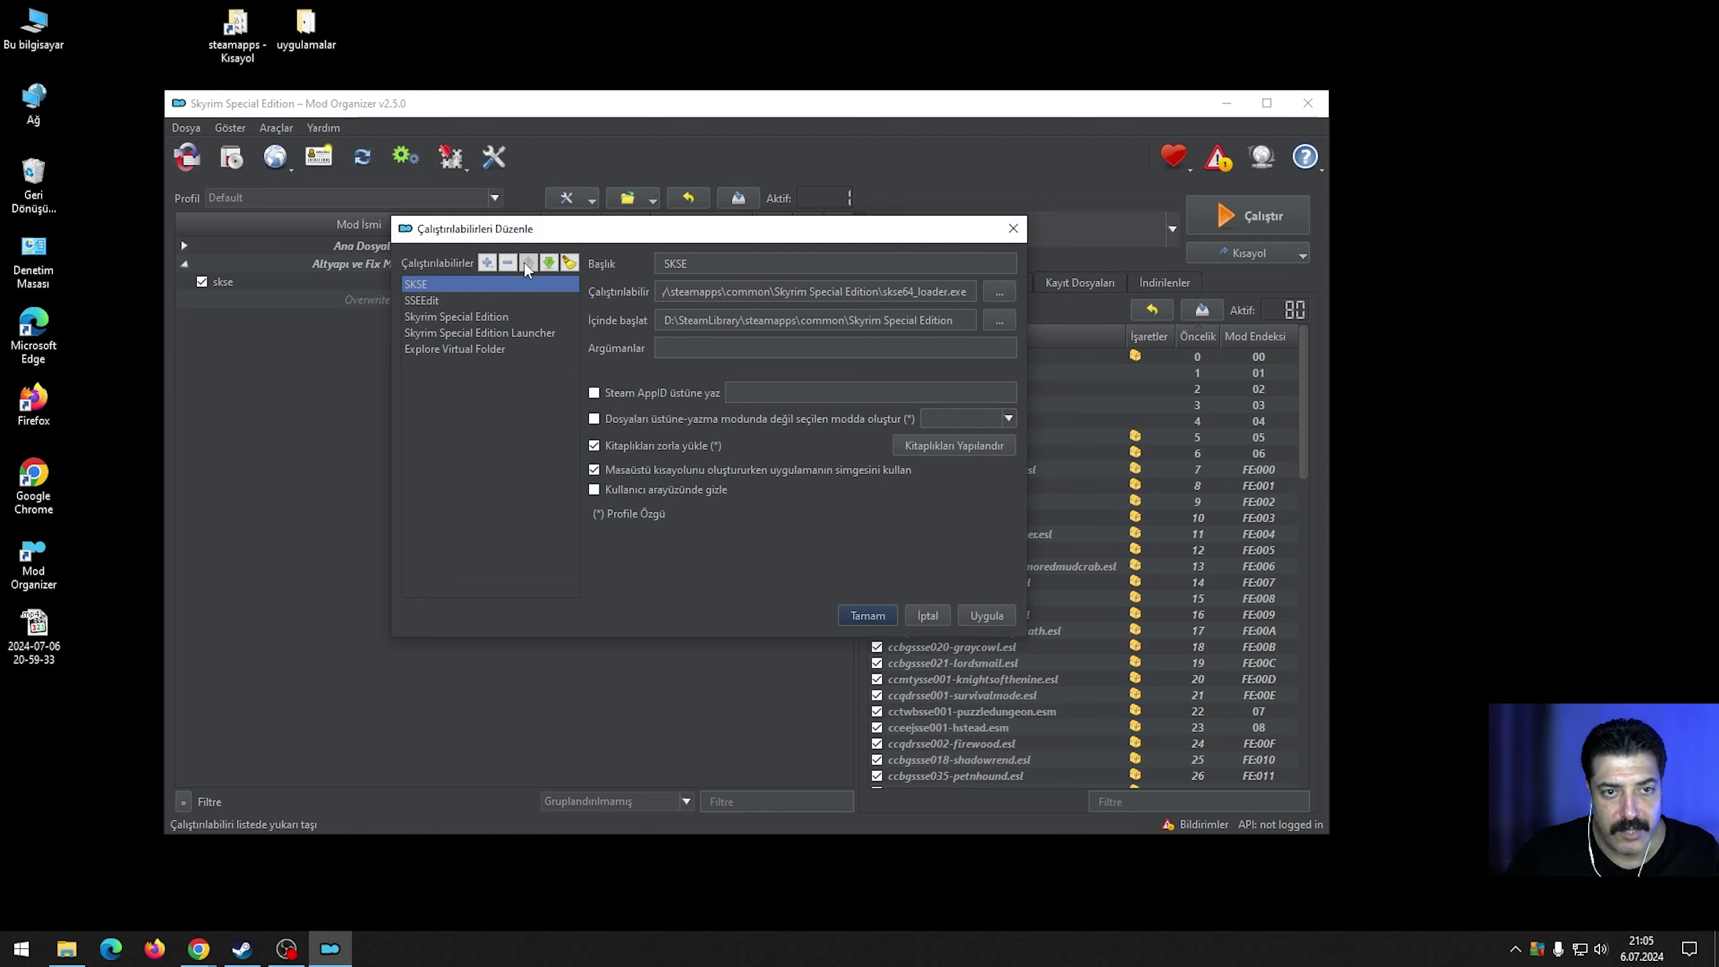
left_click(868, 616)
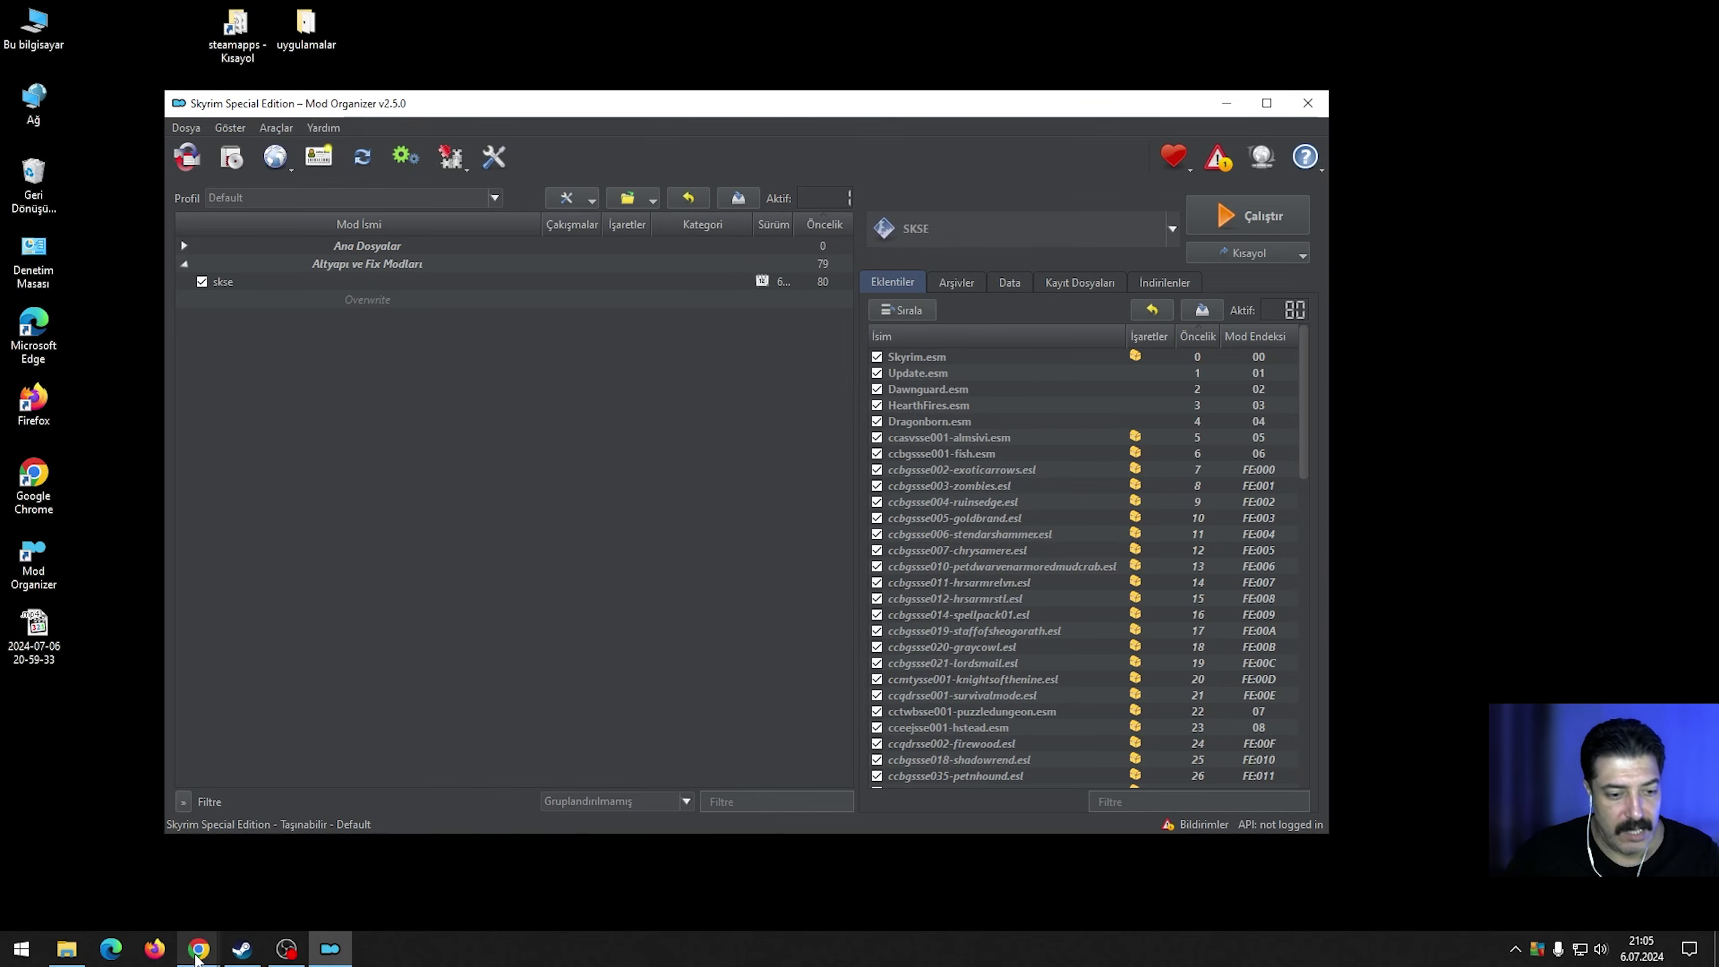
Switch to Chrome and open the description of the Address Library for SKSE Plugins mod on Nexus Mods.
mouse_move(198, 952)
left_click(318, 894)
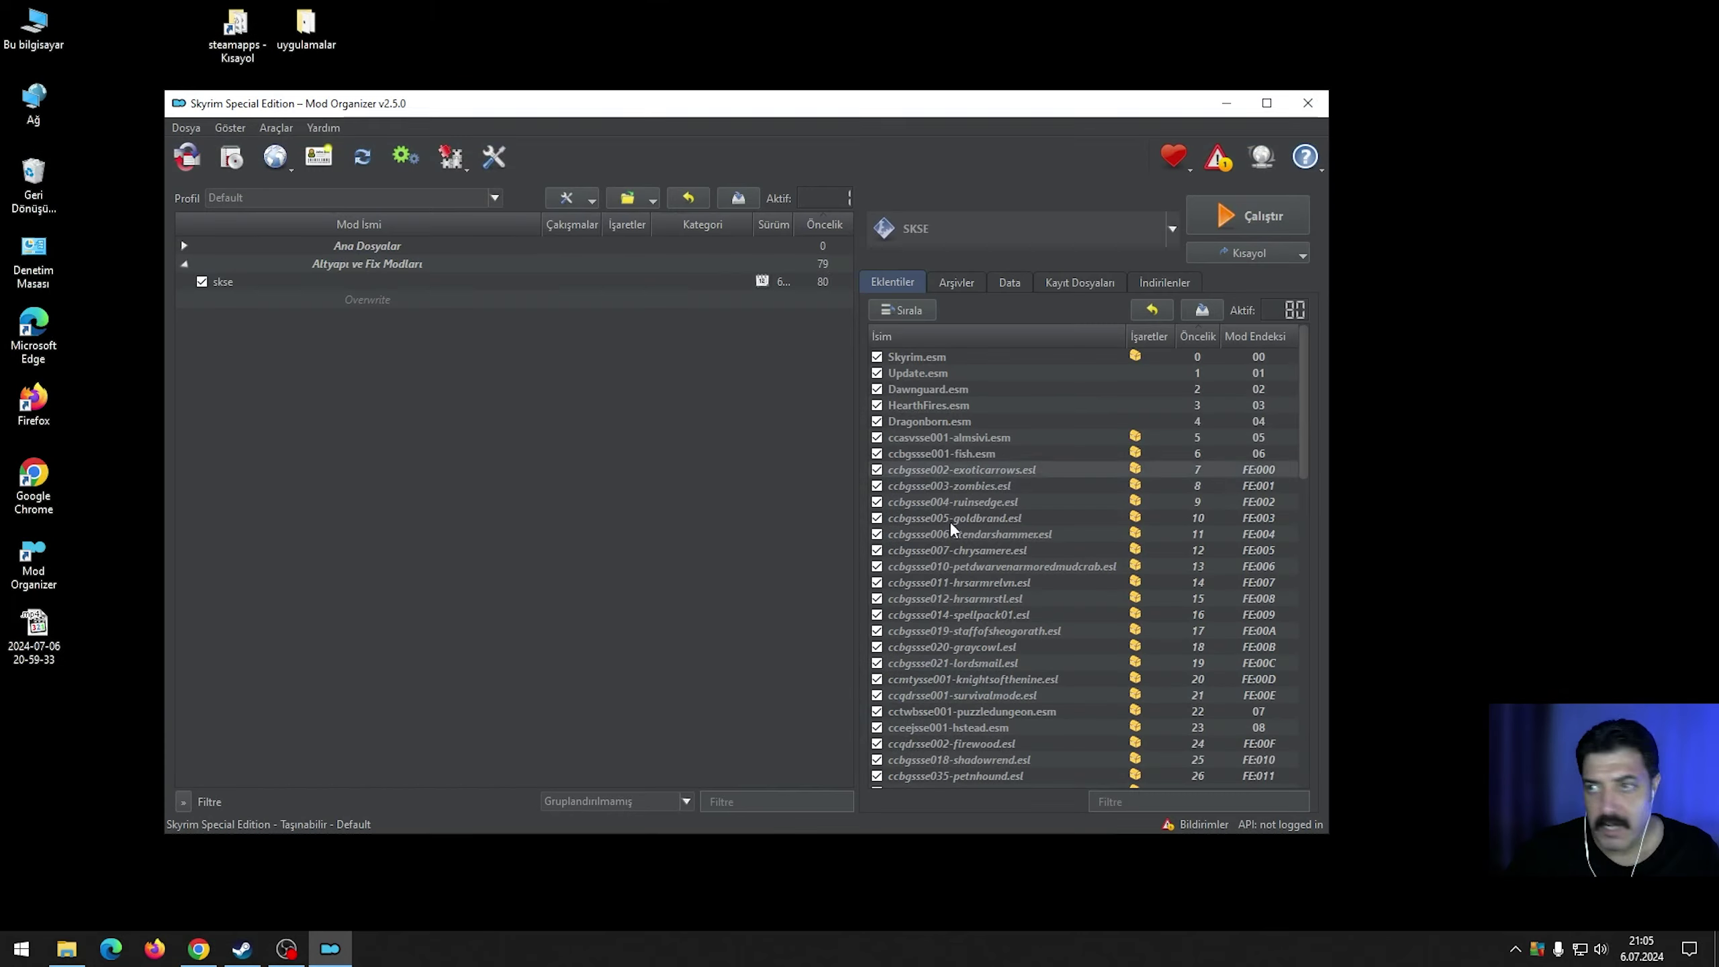
left_click(203, 950)
left_click(203, 950)
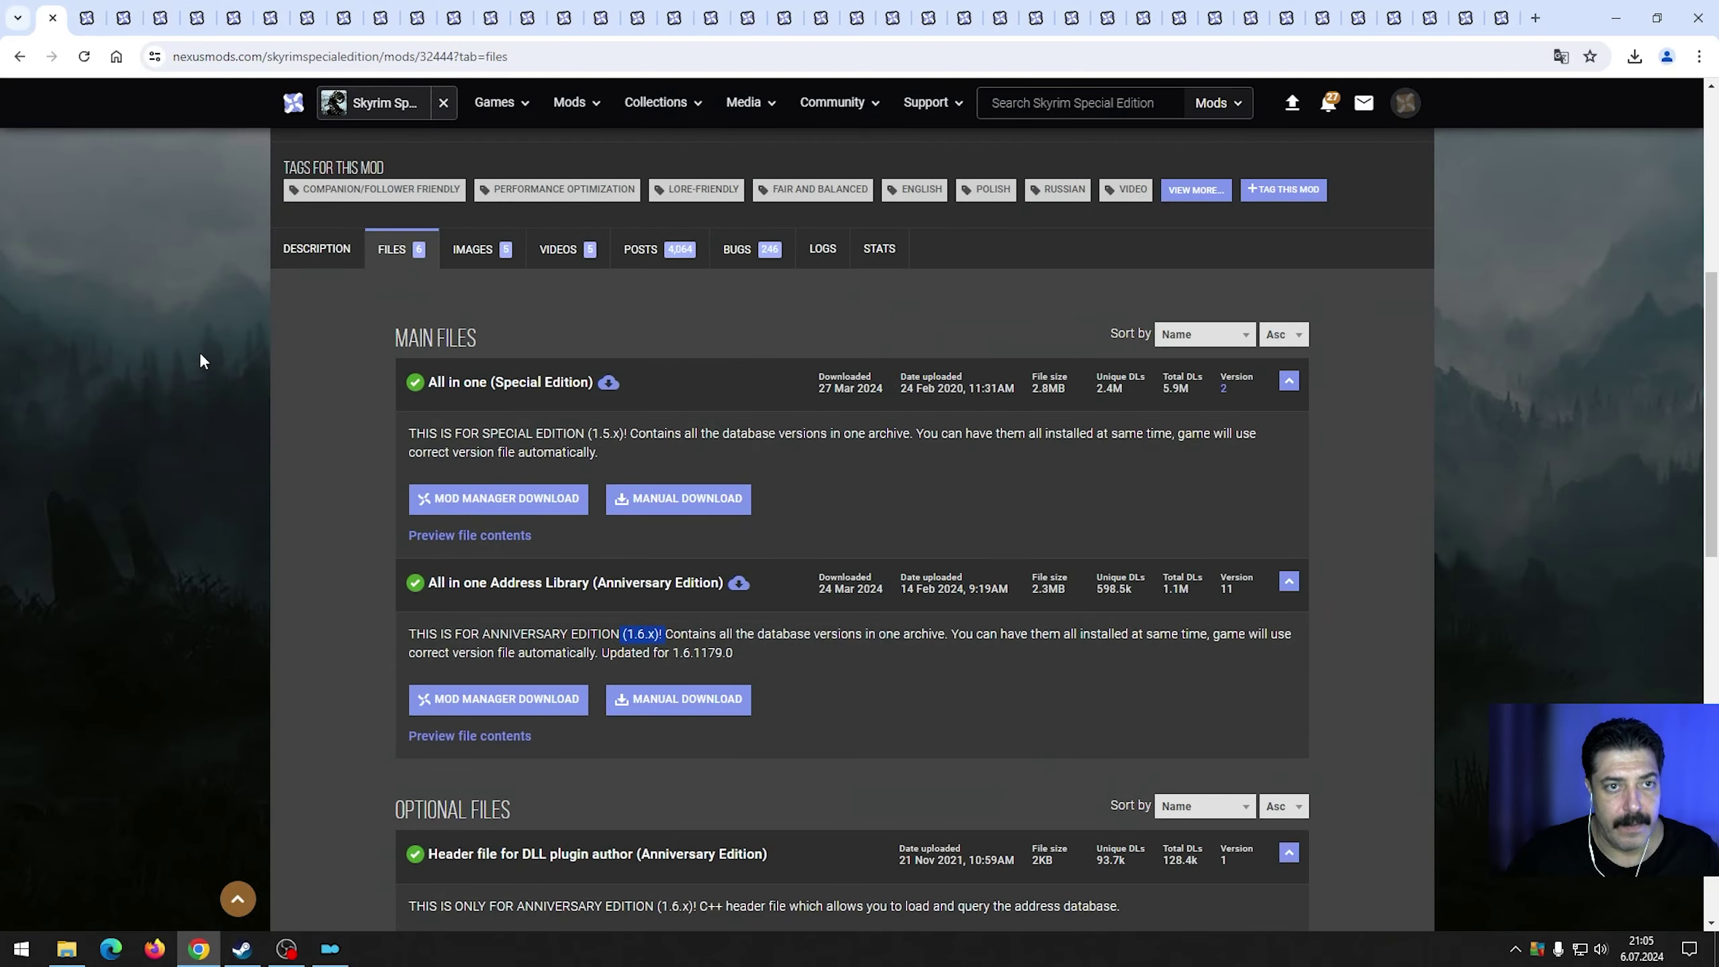
scroll(170, 338, "up", 10)
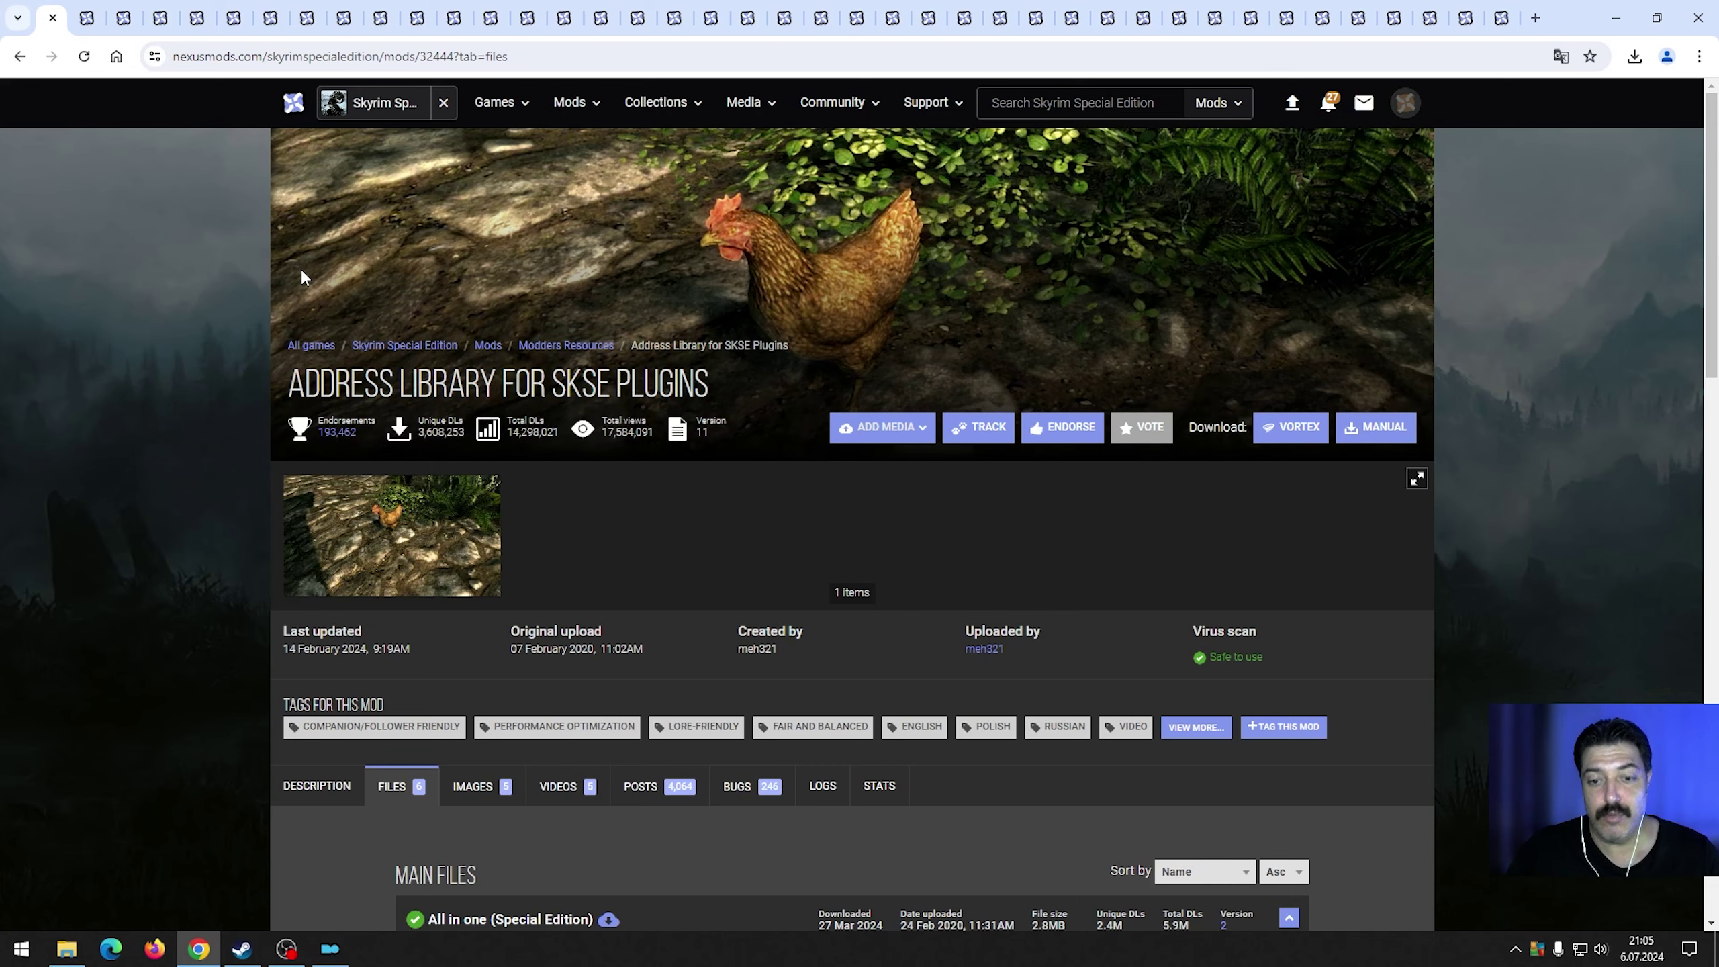
scroll(300, 268, "down", 1)
left_click(317, 699)
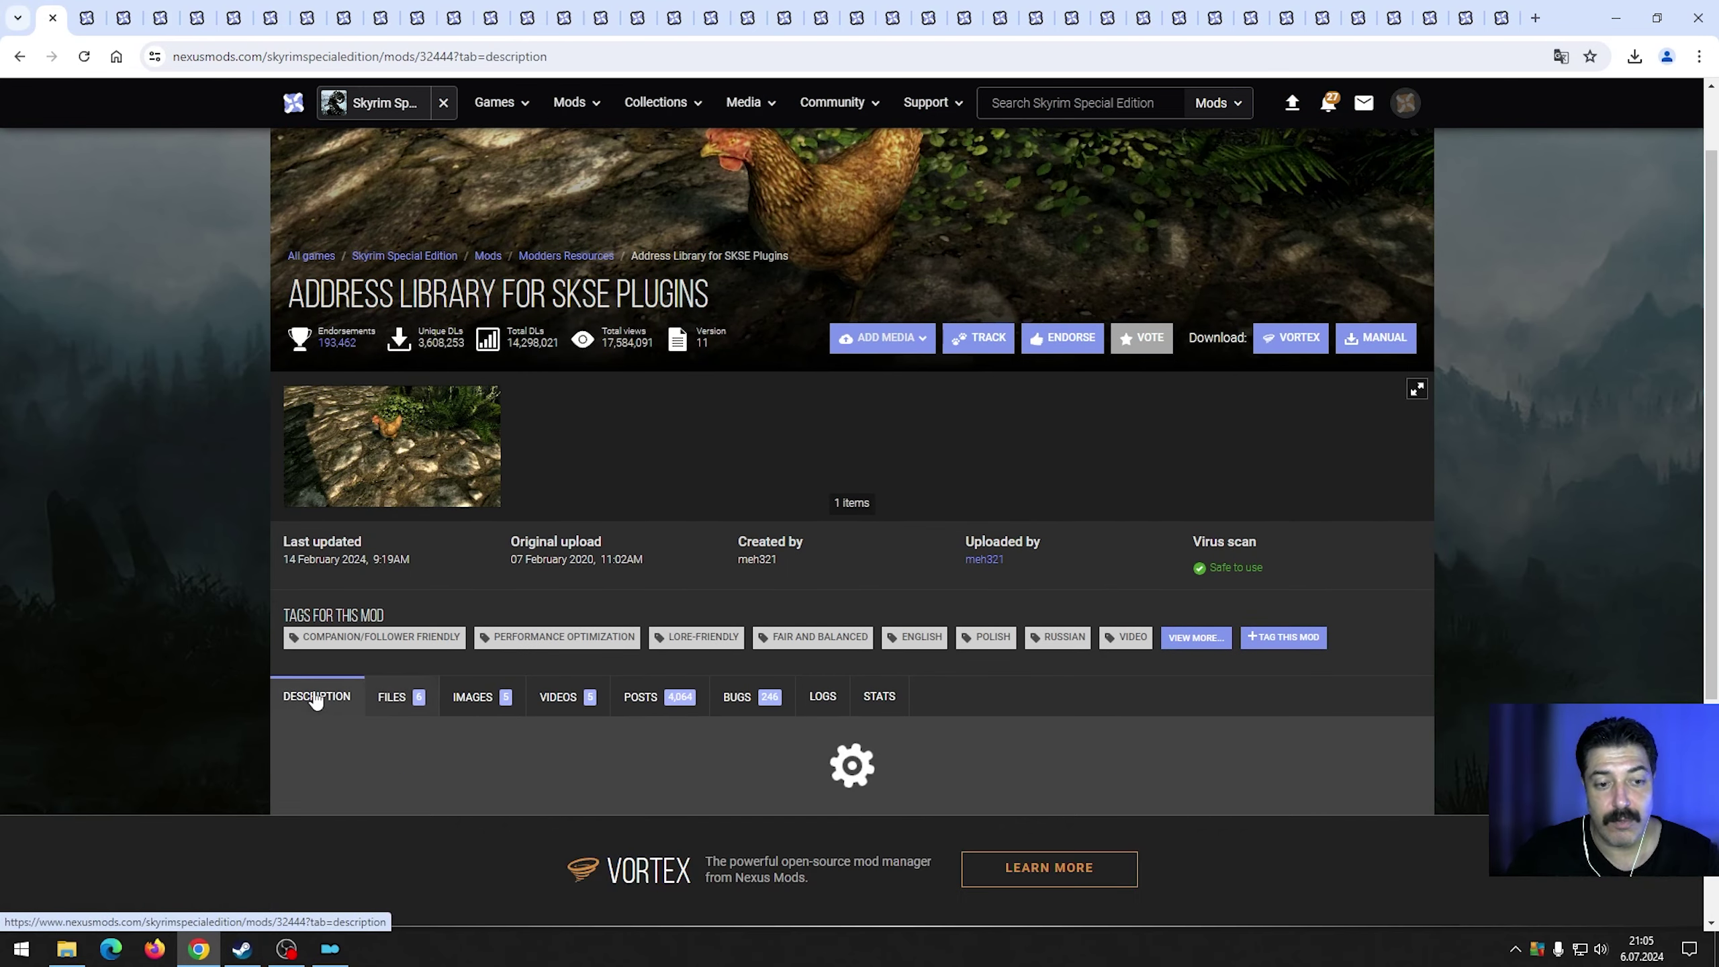
Expand the Address Library mod's requirements and check whether it depends on other mods.
scroll(389, 734, "down", 4)
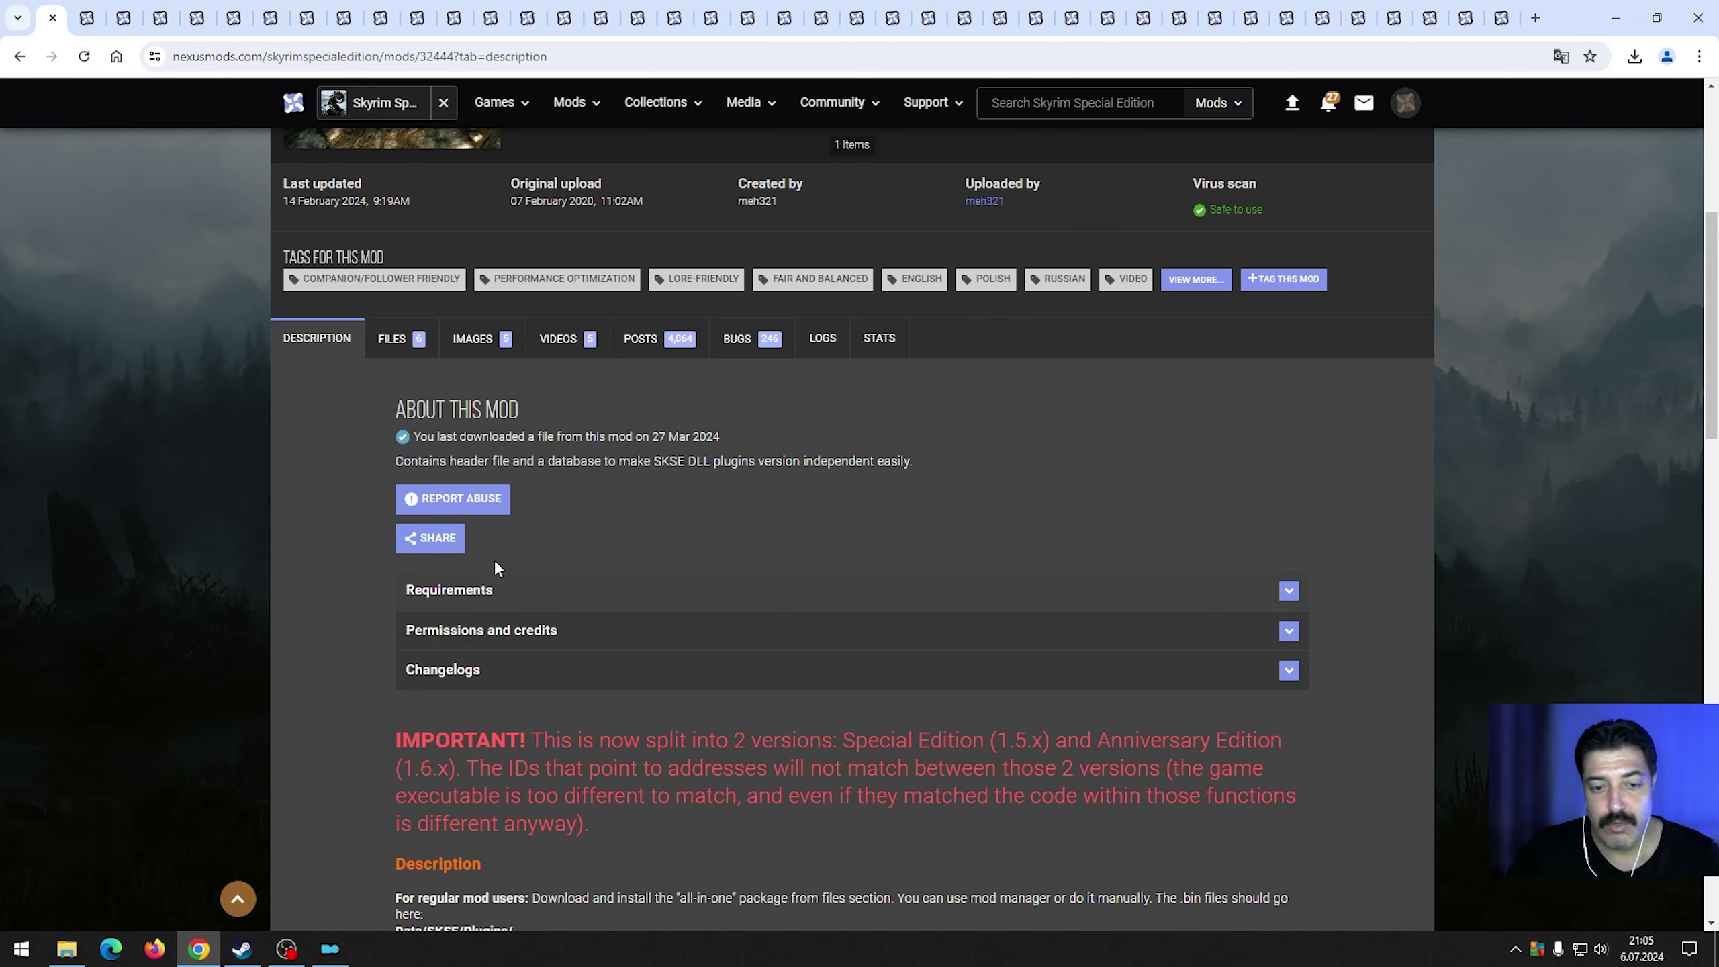
scroll(542, 440, "up", 5)
scroll(343, 425, "down", 4)
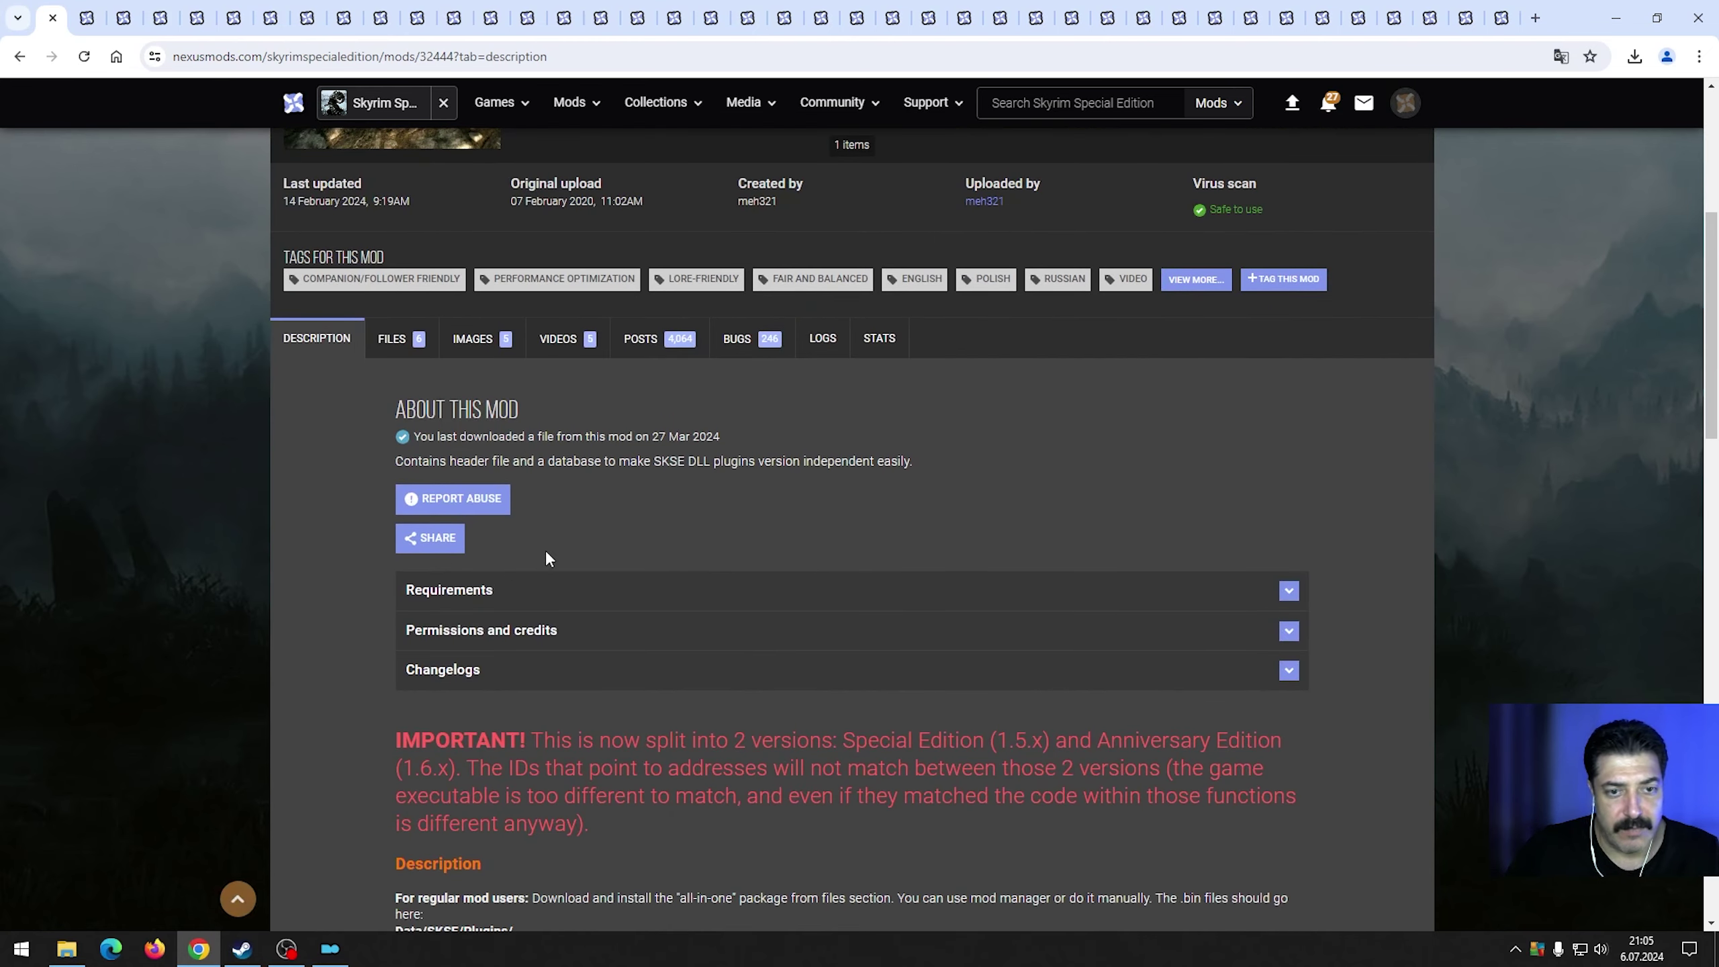
left_click(453, 596)
scroll(747, 550, "down", 3)
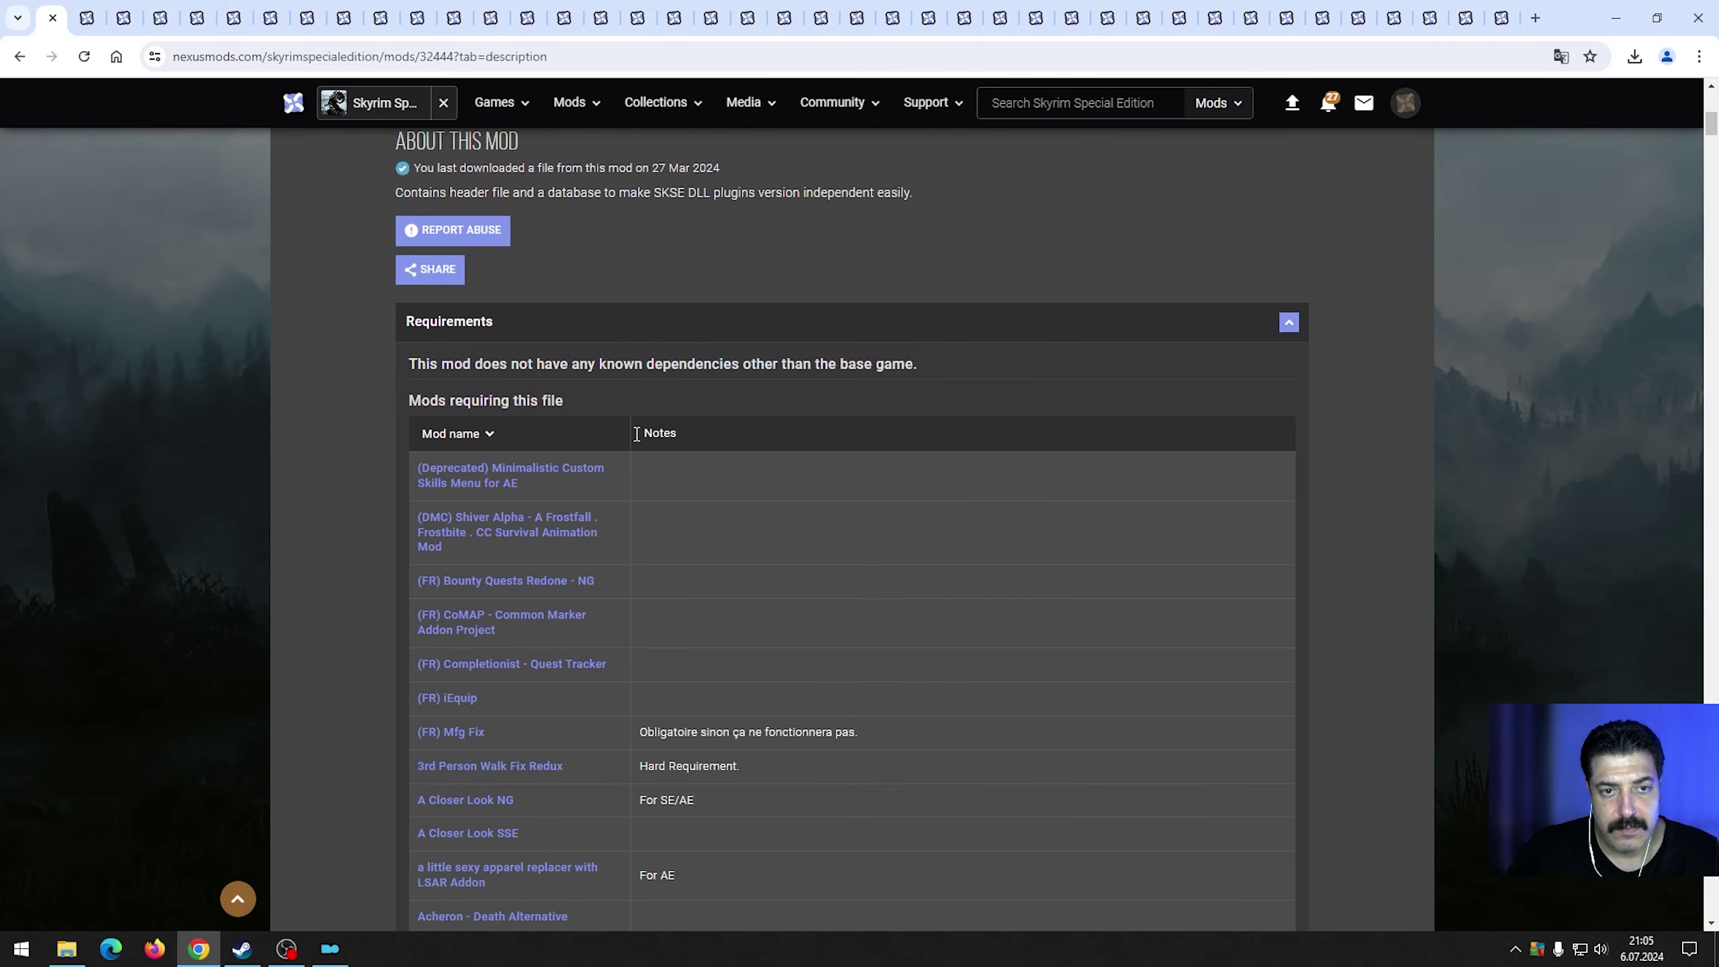
left_click_drag(914, 365, 670, 366)
scroll(731, 518, "up", 6)
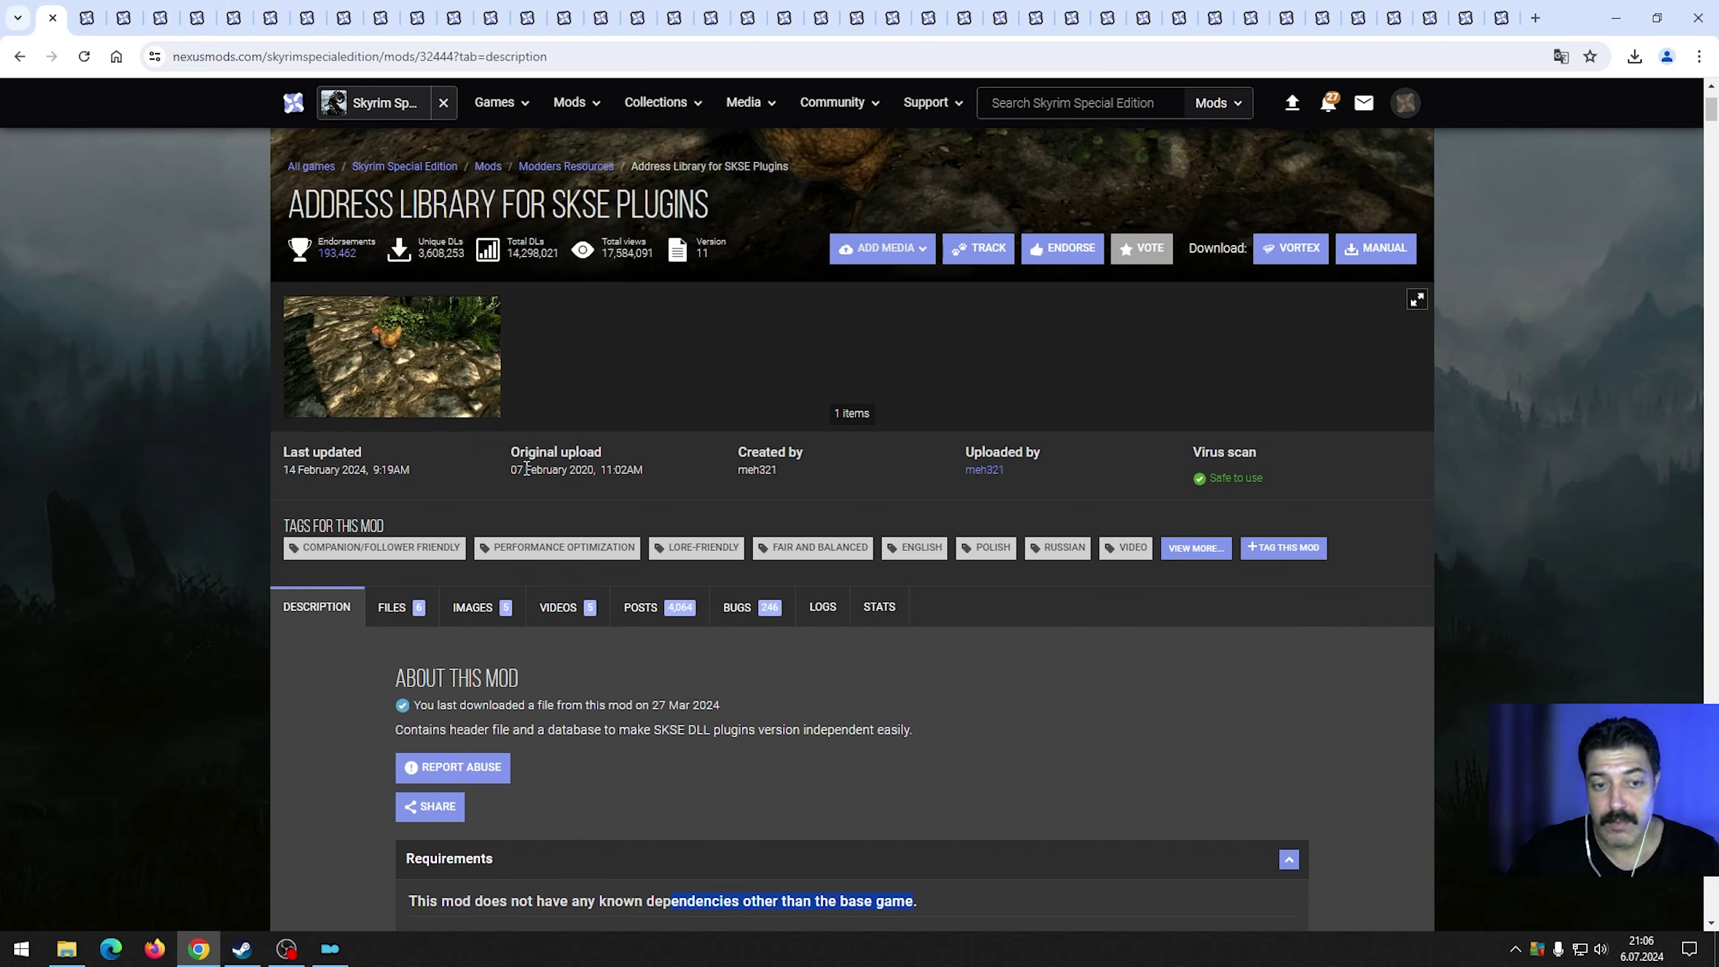
Review the mod's main files and the description's note on which game versions each edition supports.
left_click(403, 608)
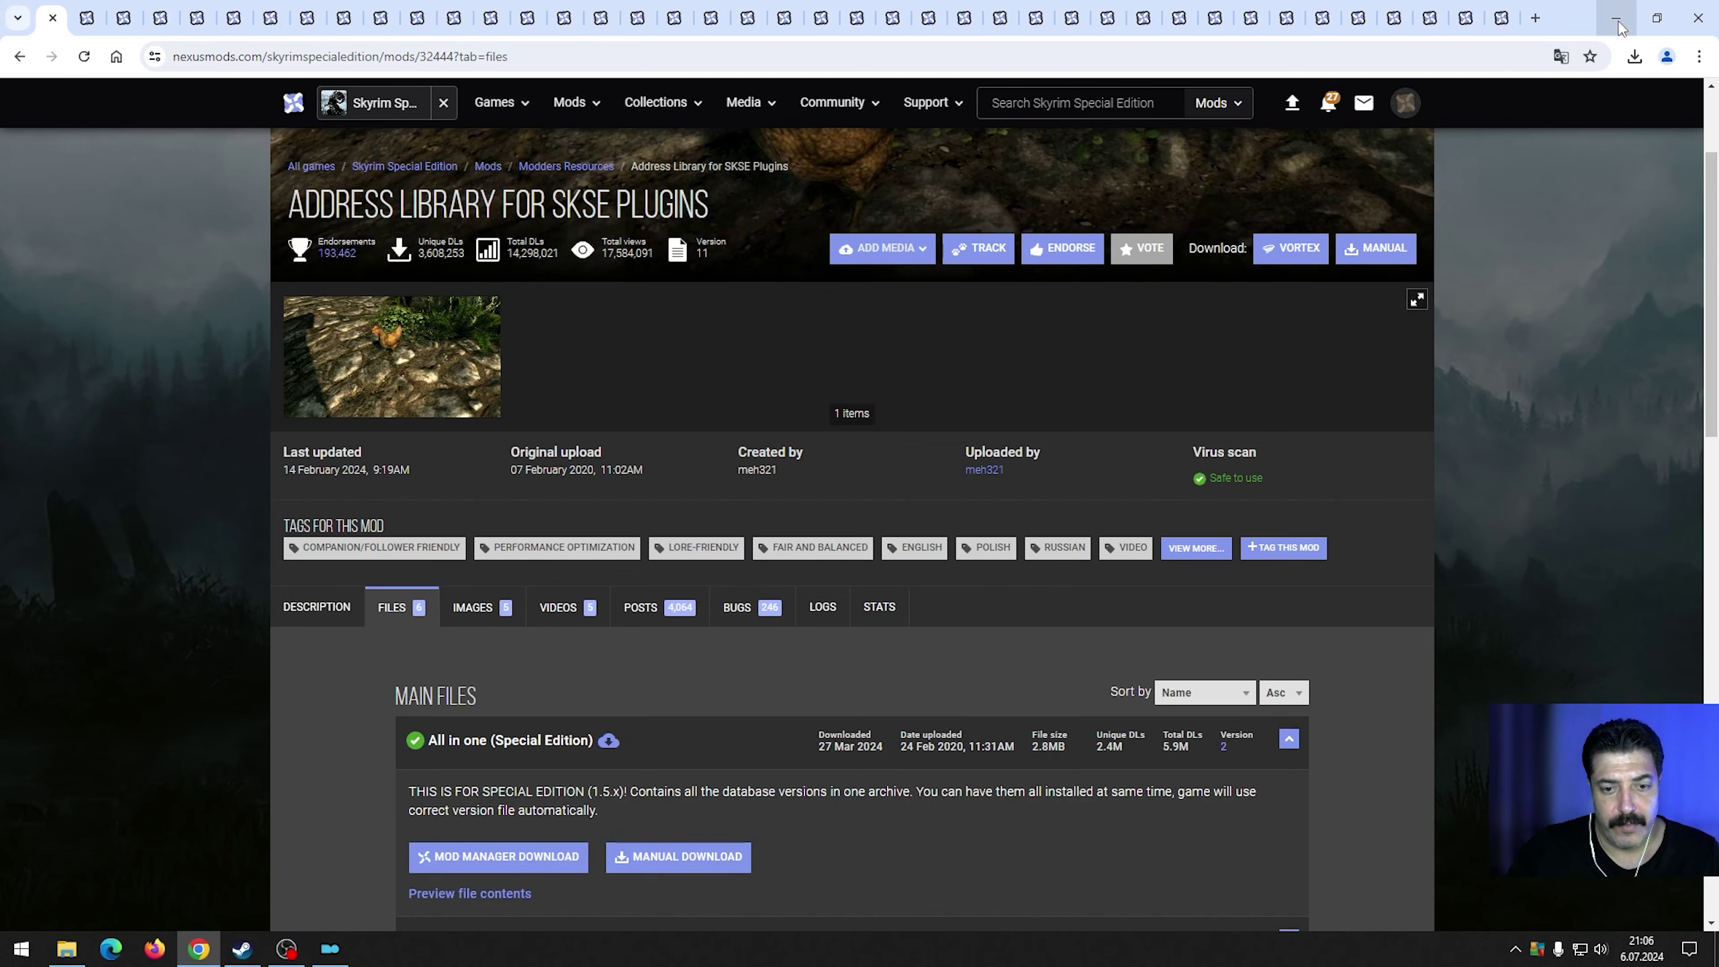
scroll(1094, 499, "down", 3)
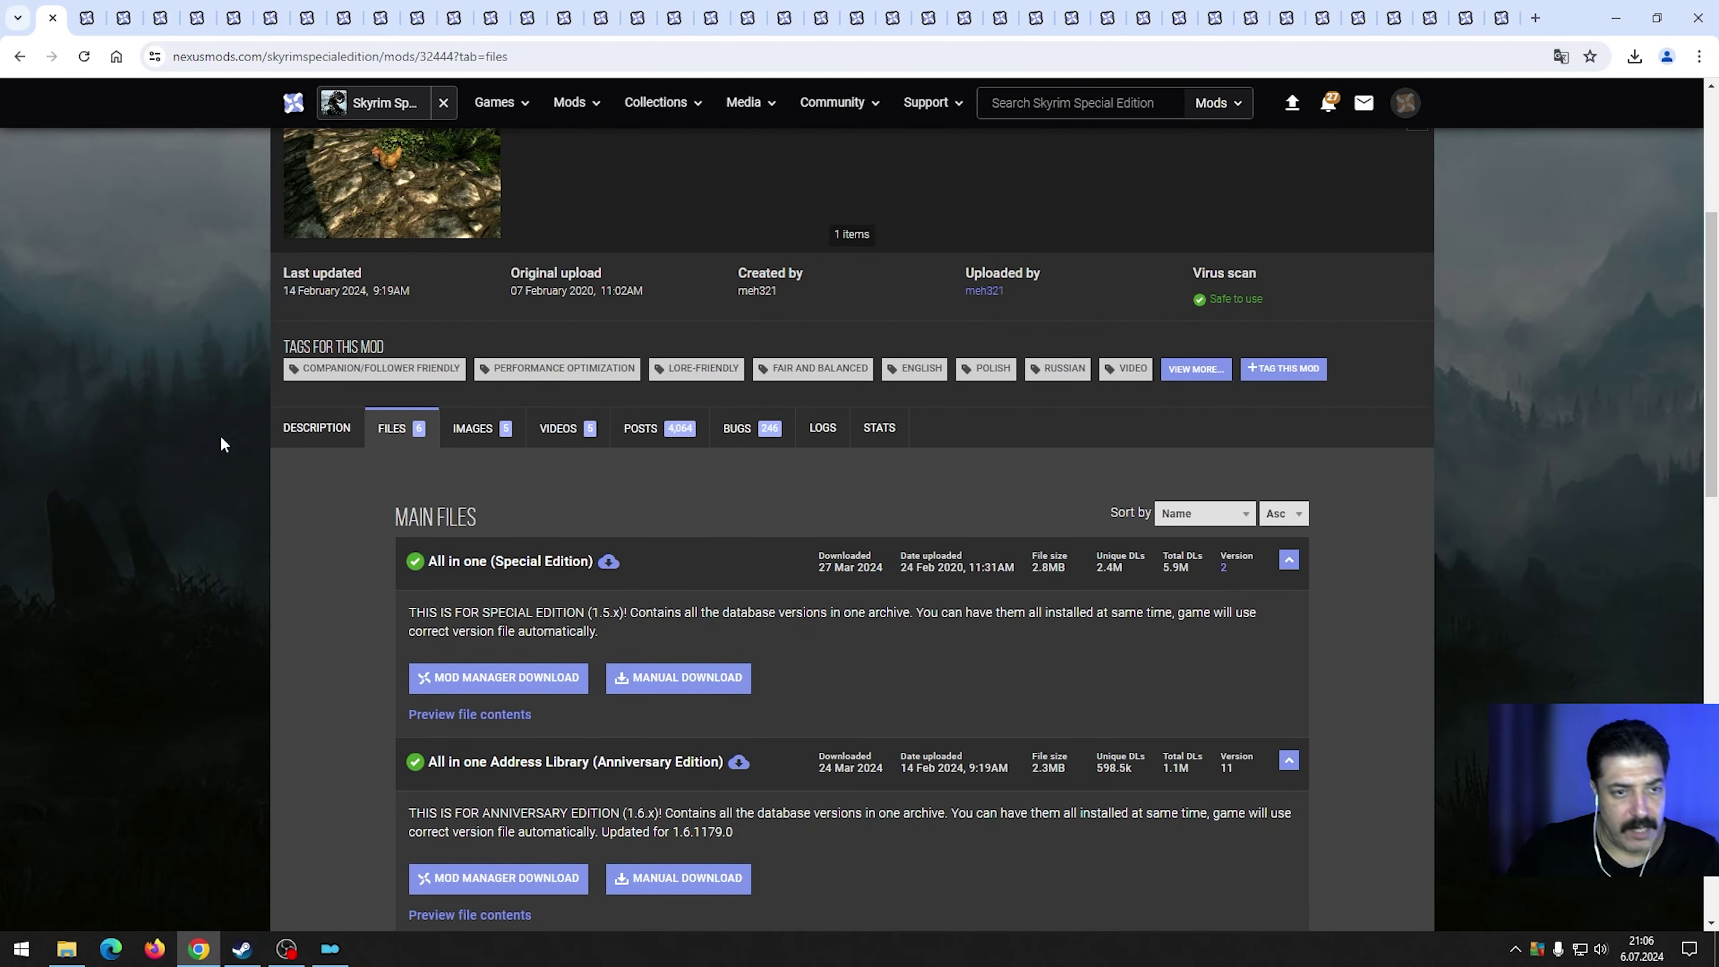
left_click(317, 428)
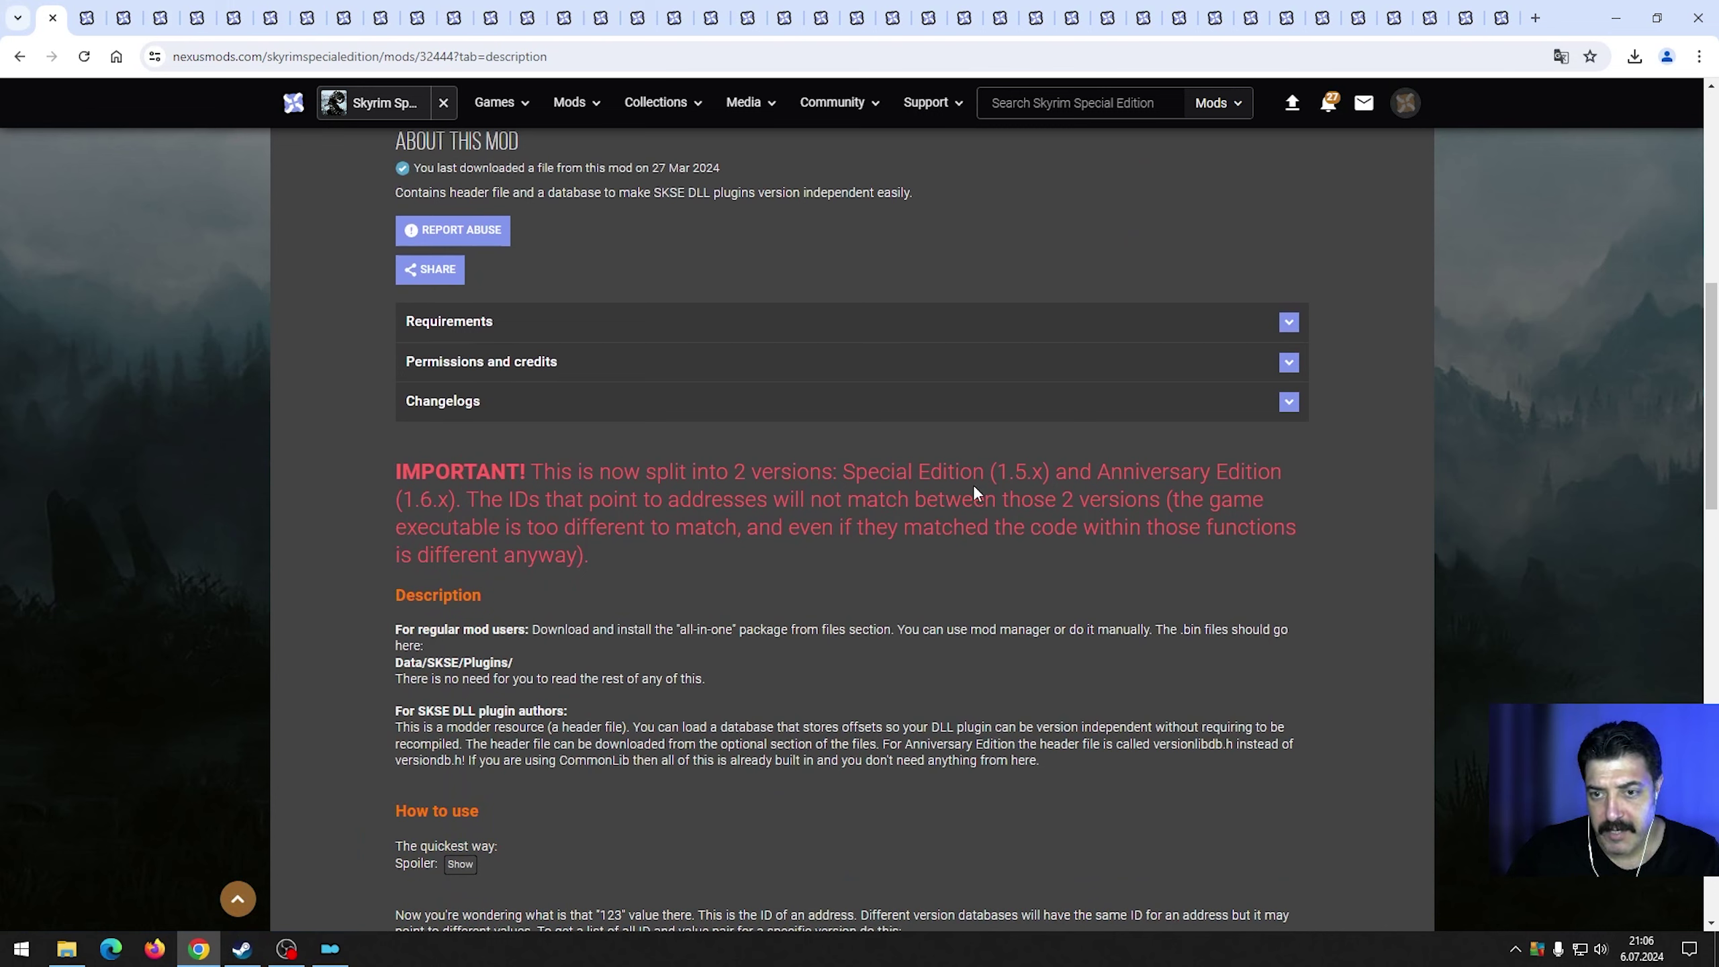
left_click_drag(1008, 472, 1055, 470)
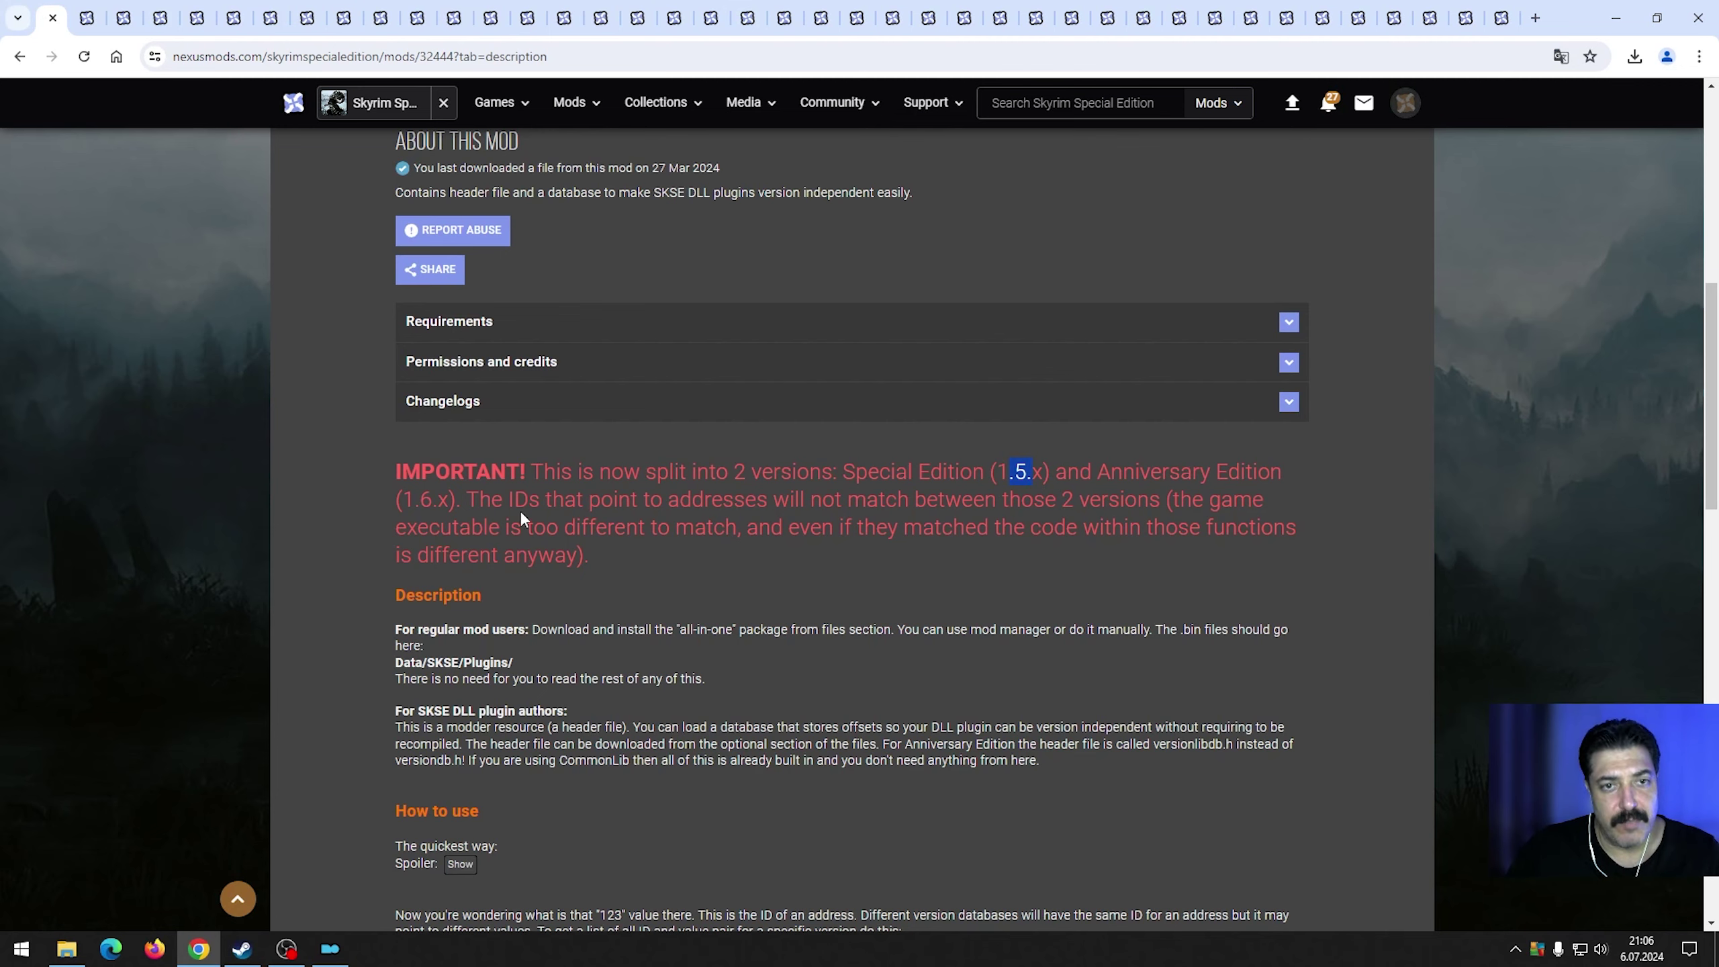
Manually download the All in one Address Library (Anniversary Edition) main file and minimize Chrome.
scroll(535, 532, "up", 3)
left_click(401, 338)
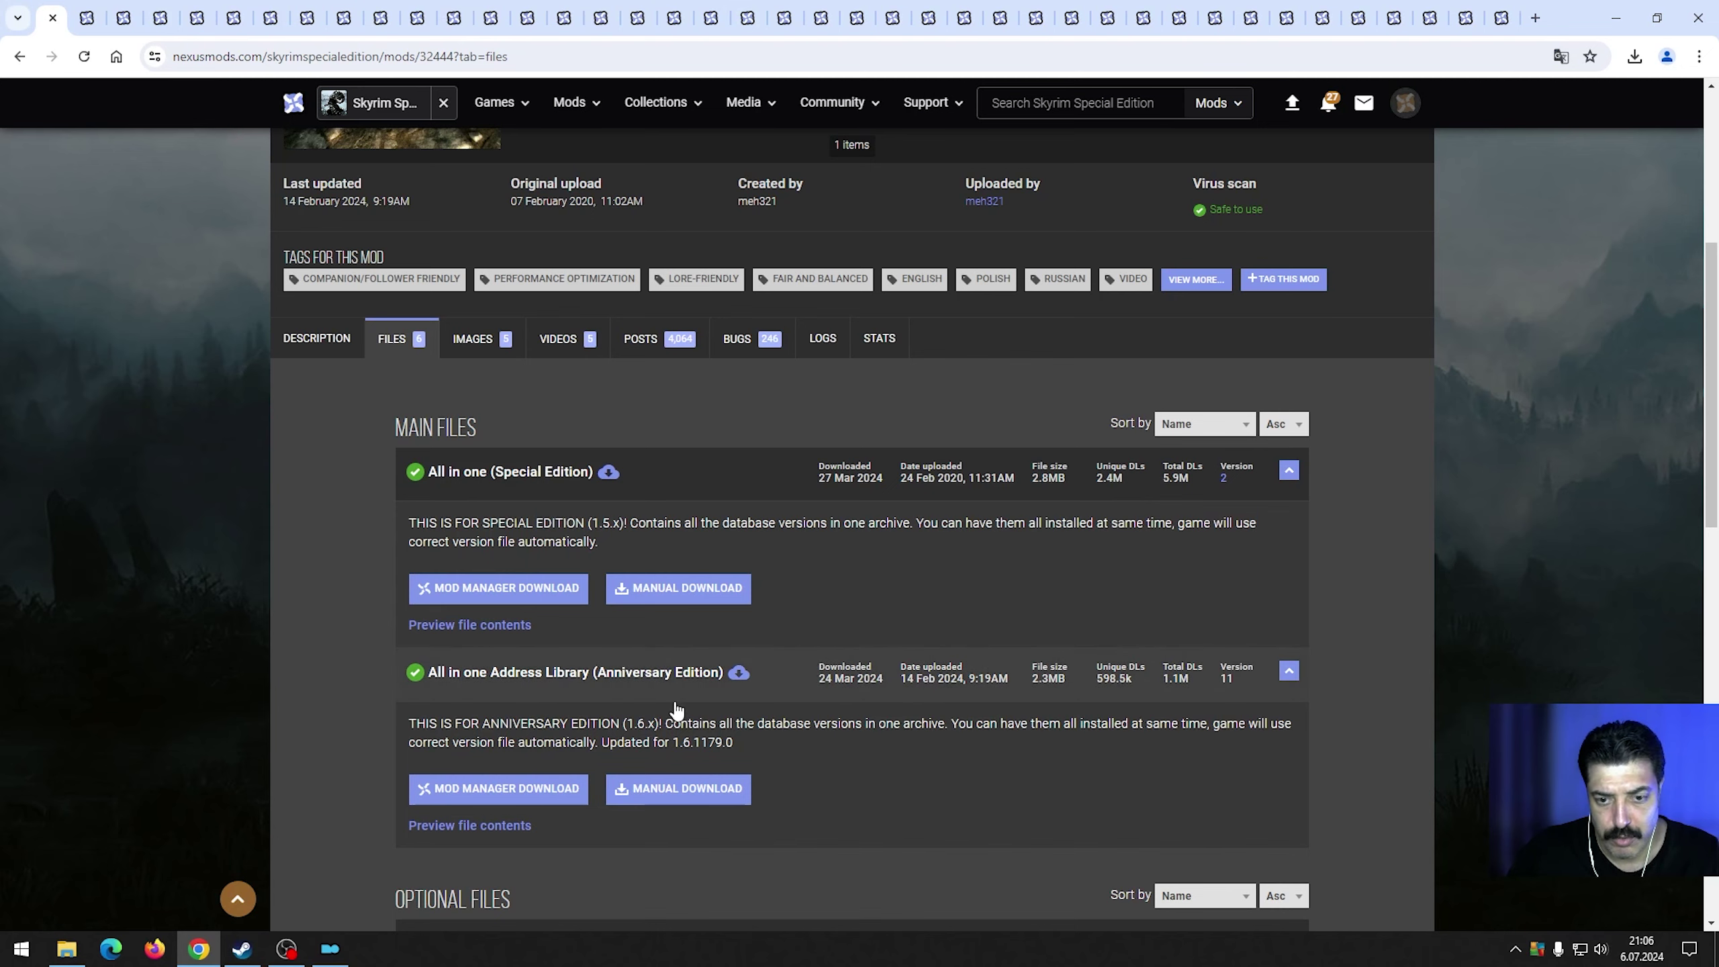
scroll(740, 704, "down", 2)
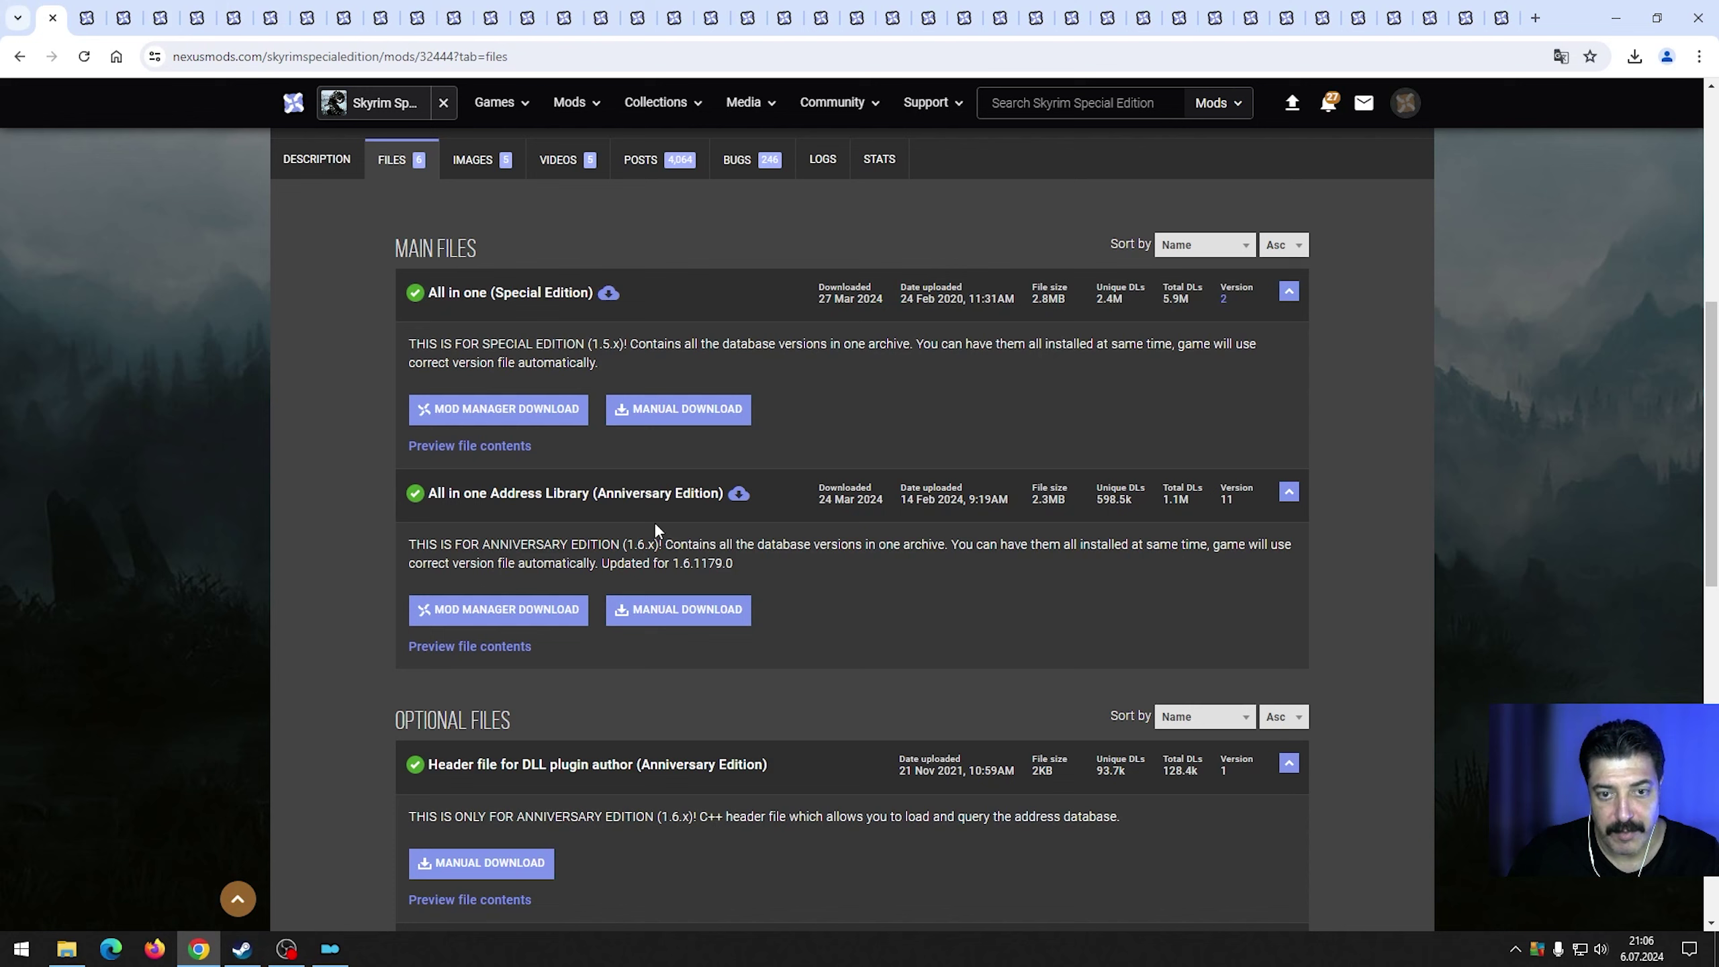
left_click(699, 612)
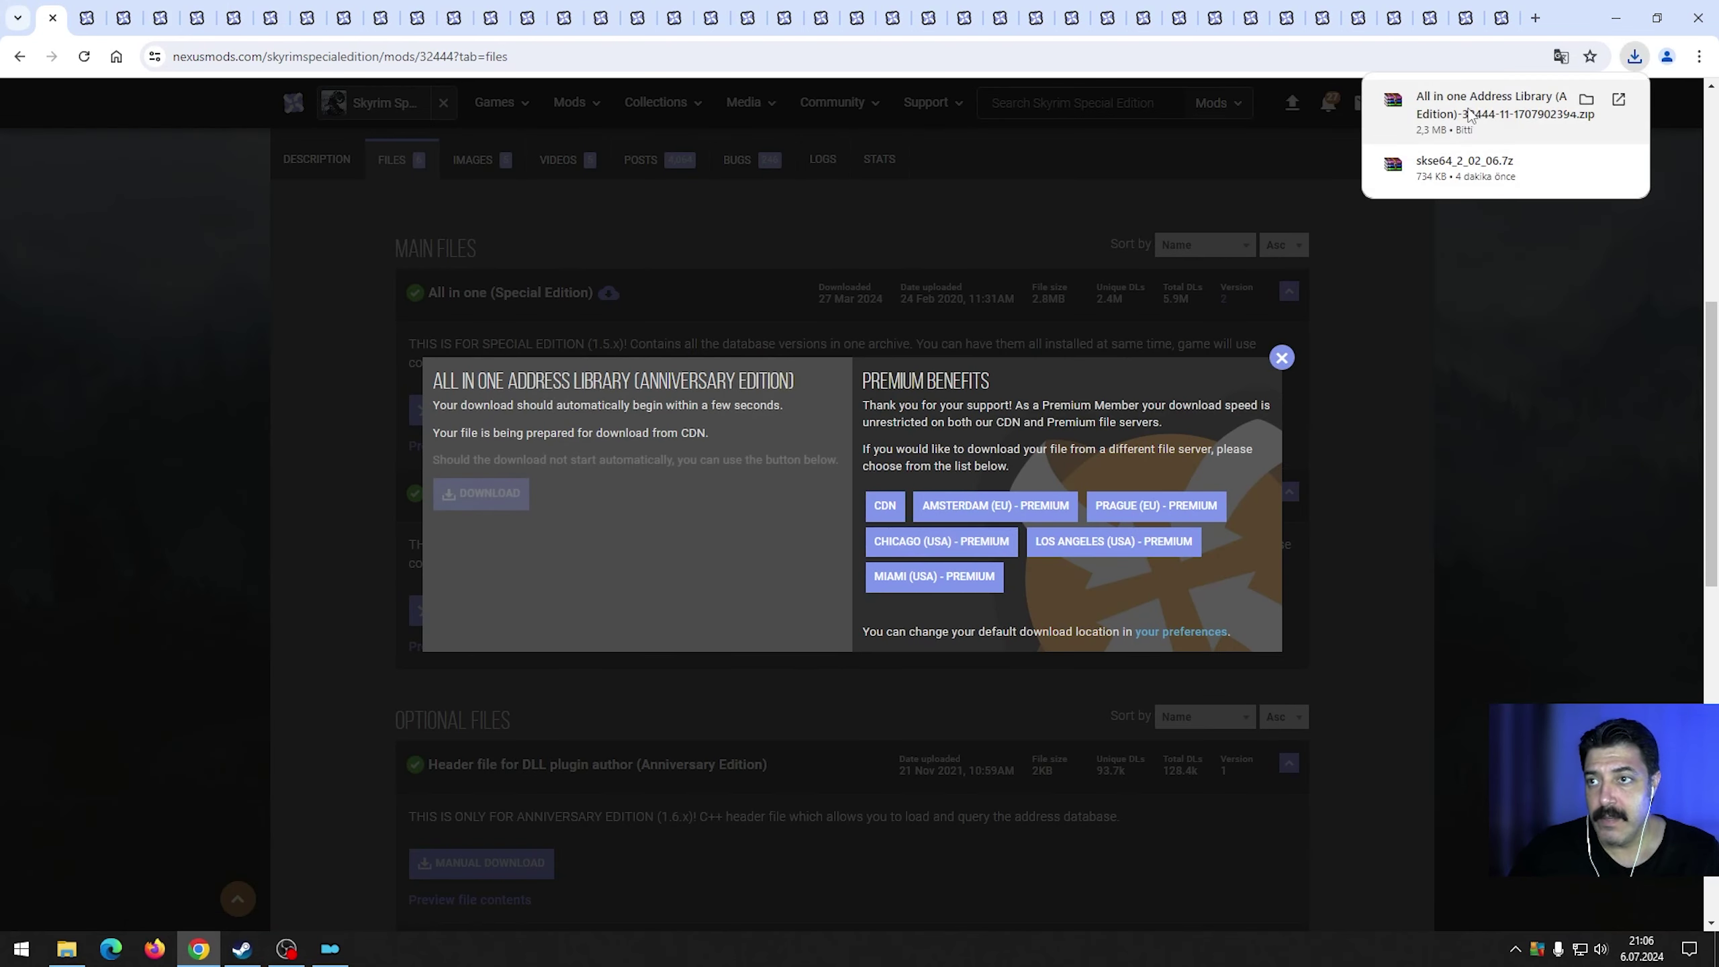
left_click(1615, 19)
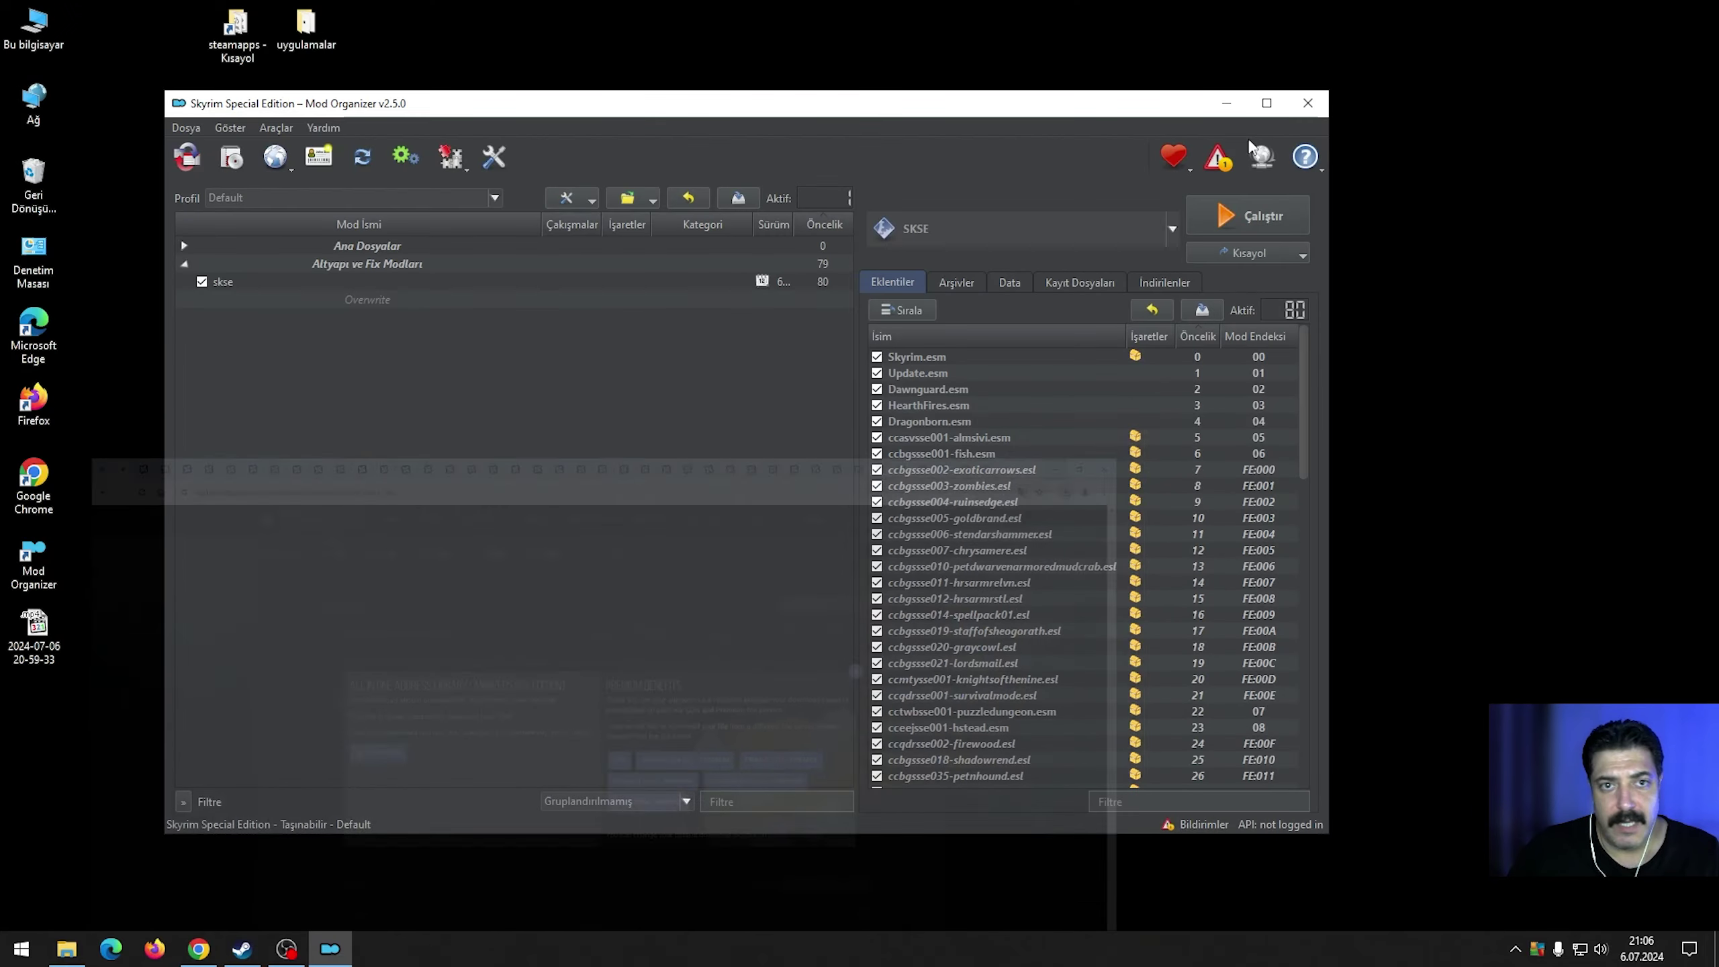
Create a folder named modlar on the desktop and open it.
right_click(461, 37)
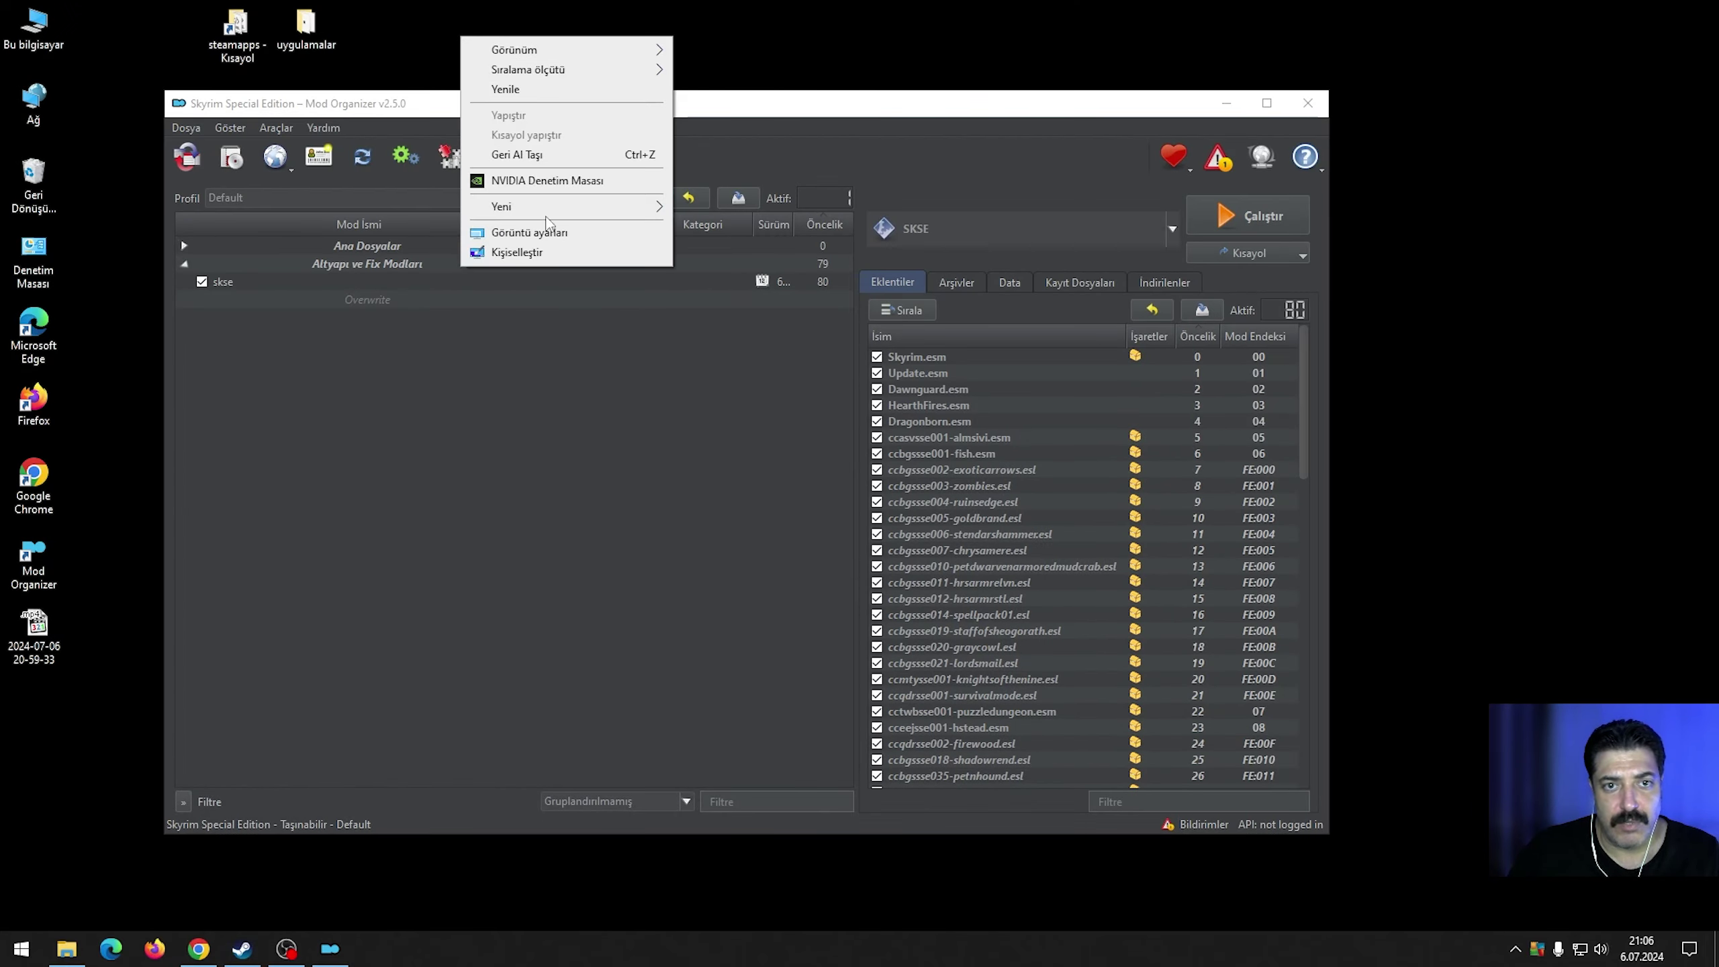
mouse_move(548, 207)
left_click(724, 209)
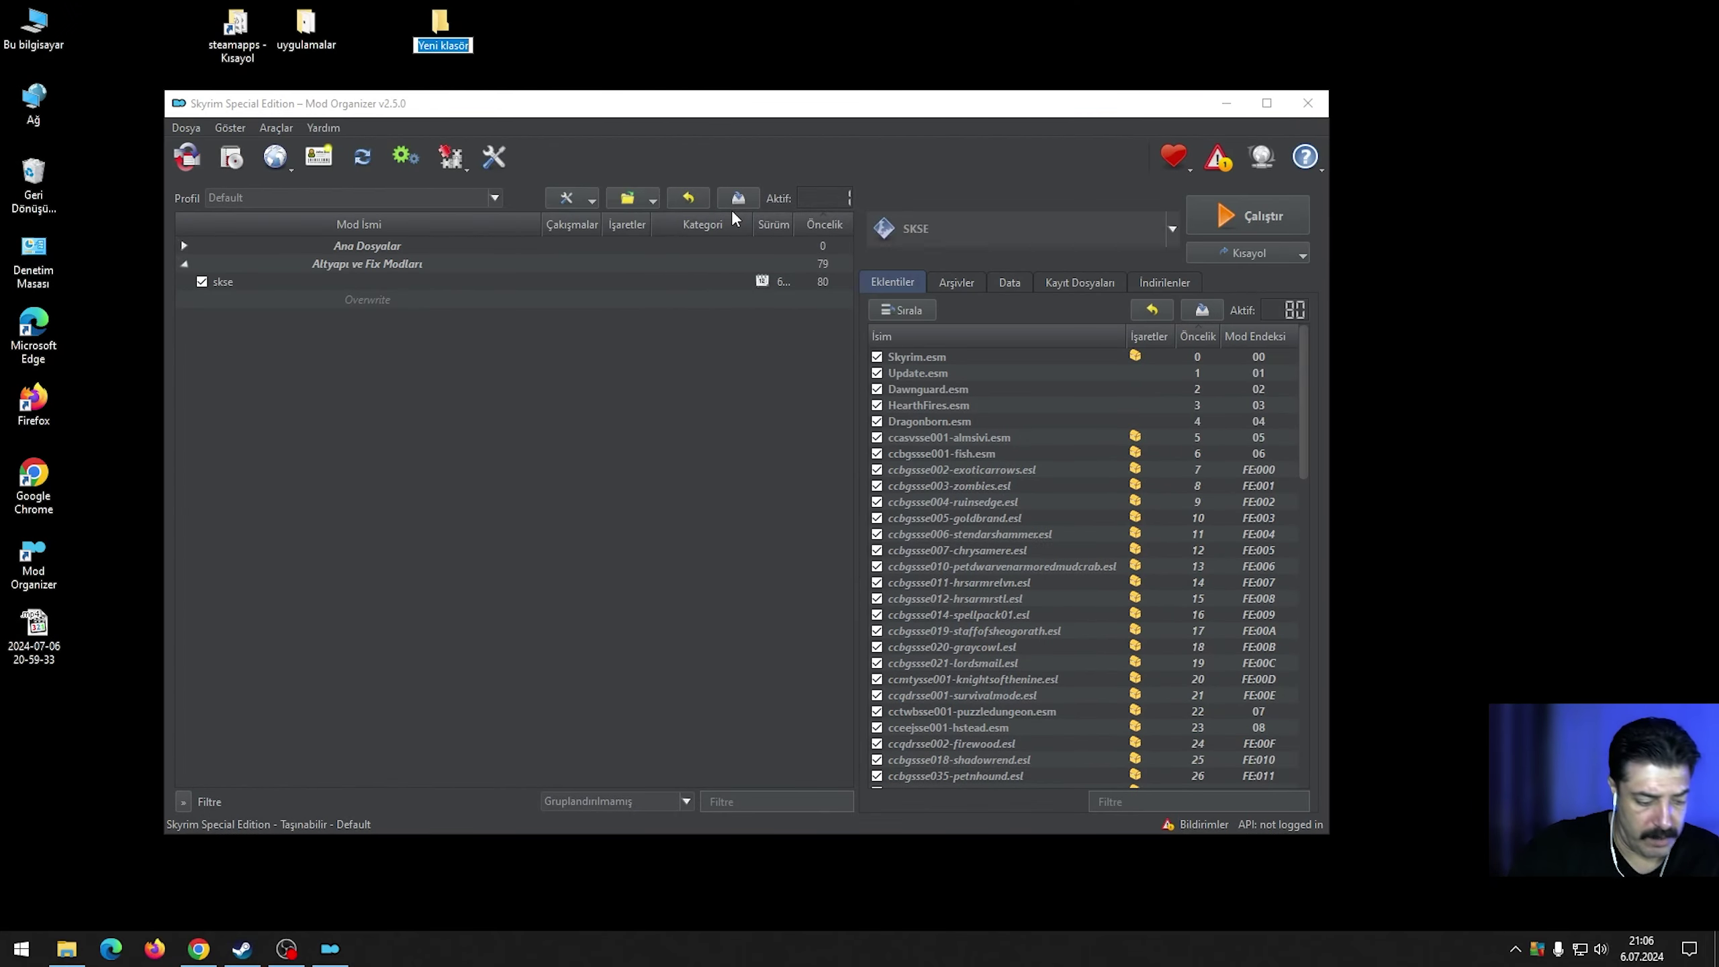
type("modlar")
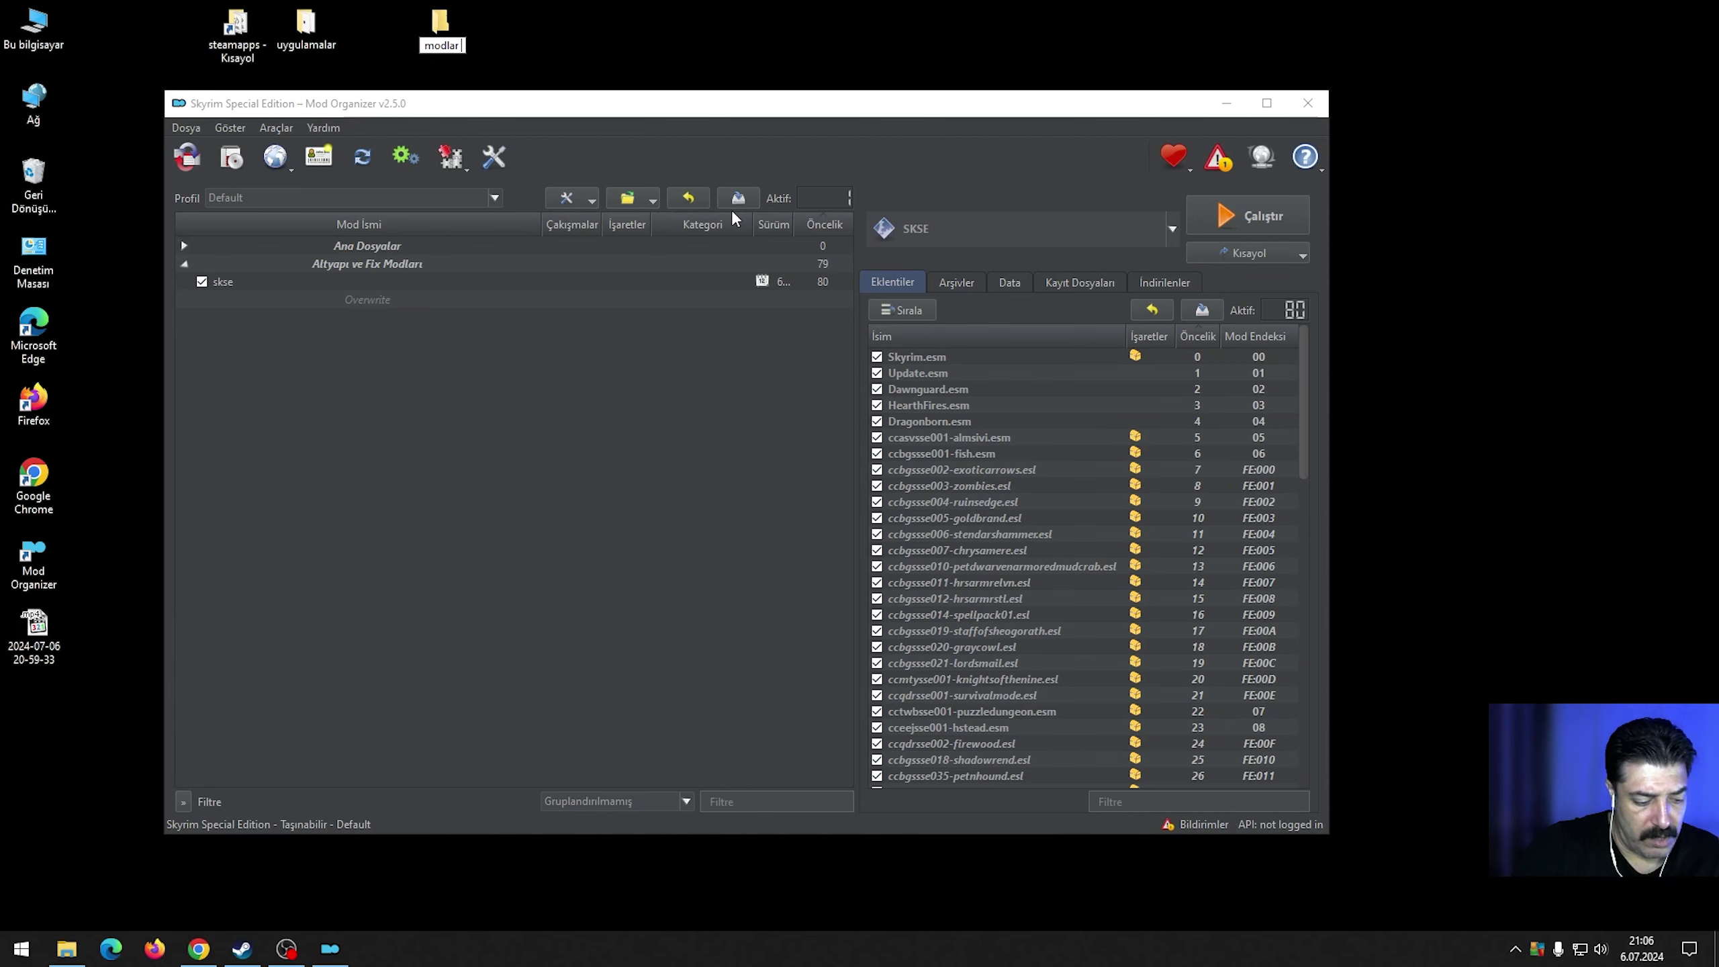
key("Return")
key("Return")
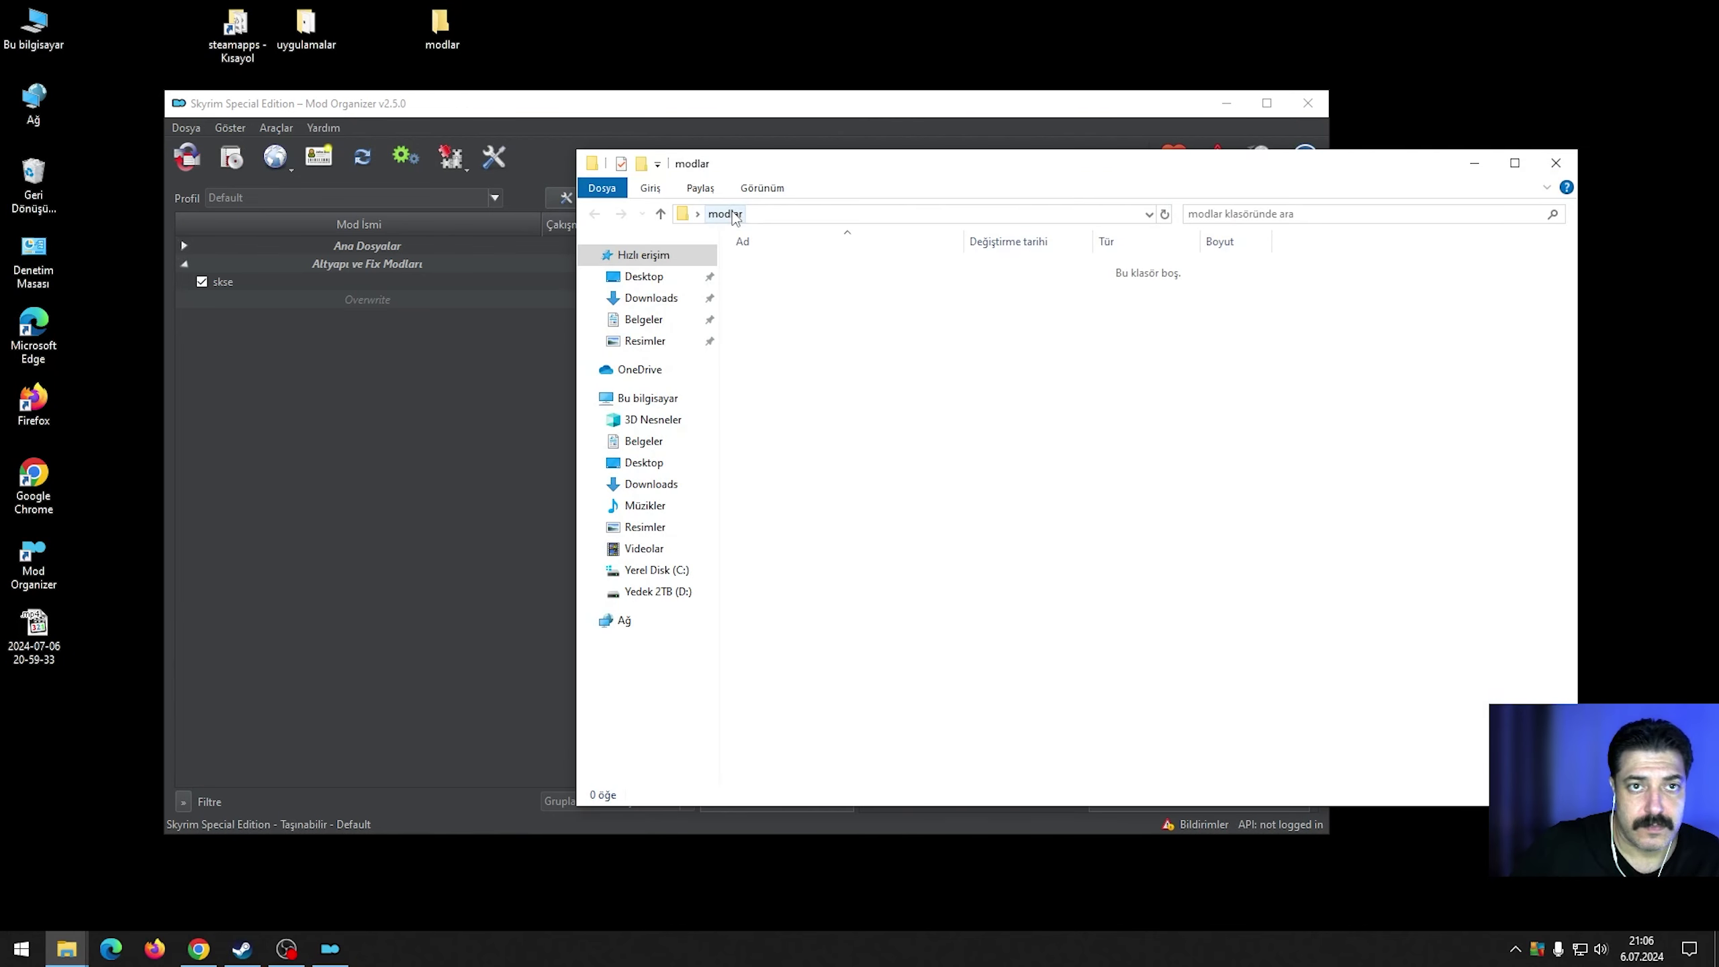
Create a subfolder named "1.gereksinim modları" inside modlar and open it.
right_click(834, 294)
mouse_move(981, 511)
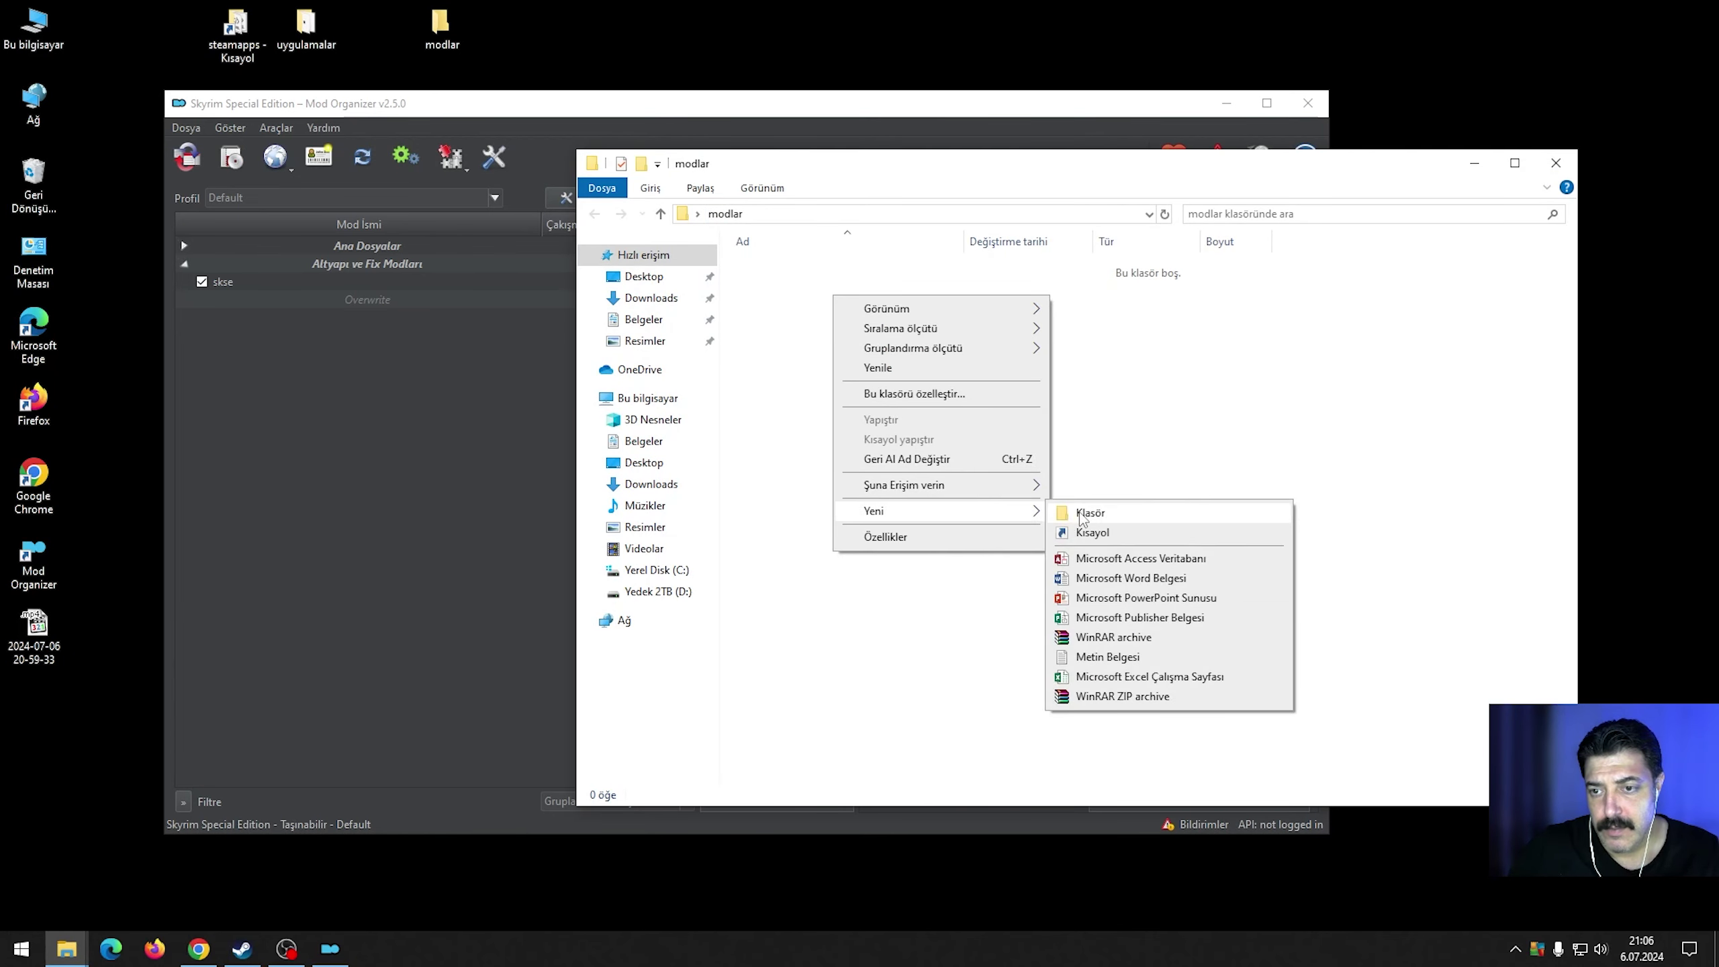
left_click(1083, 513)
type("1")
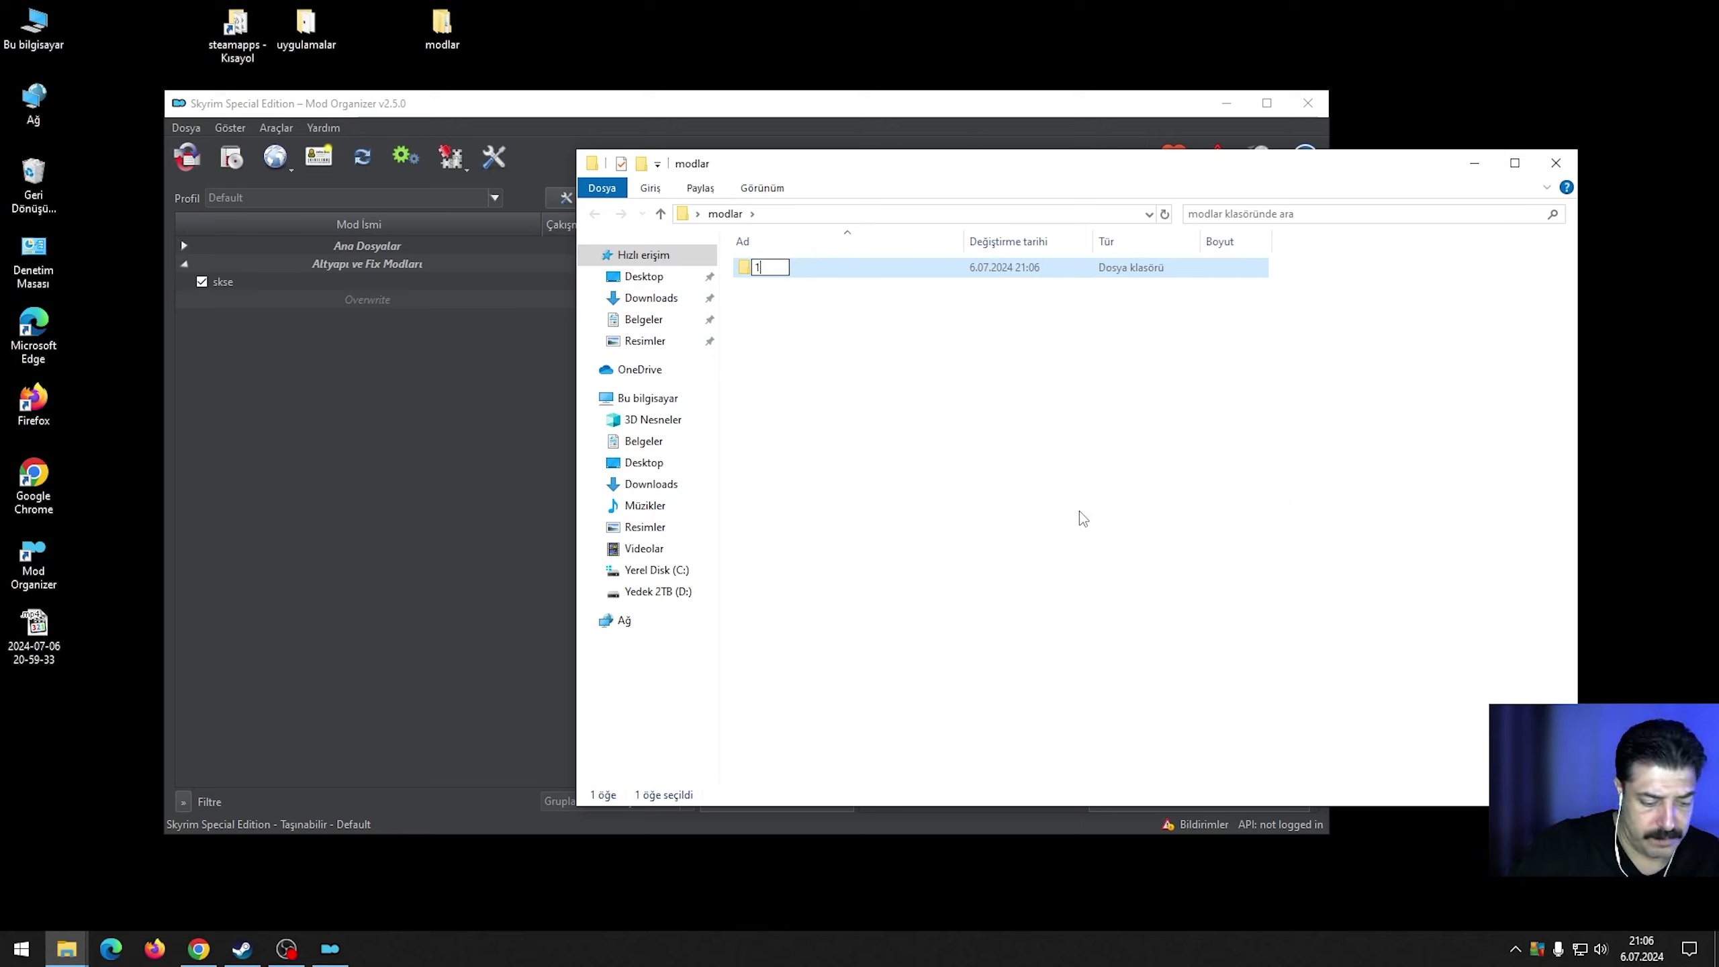
type(".gereksi")
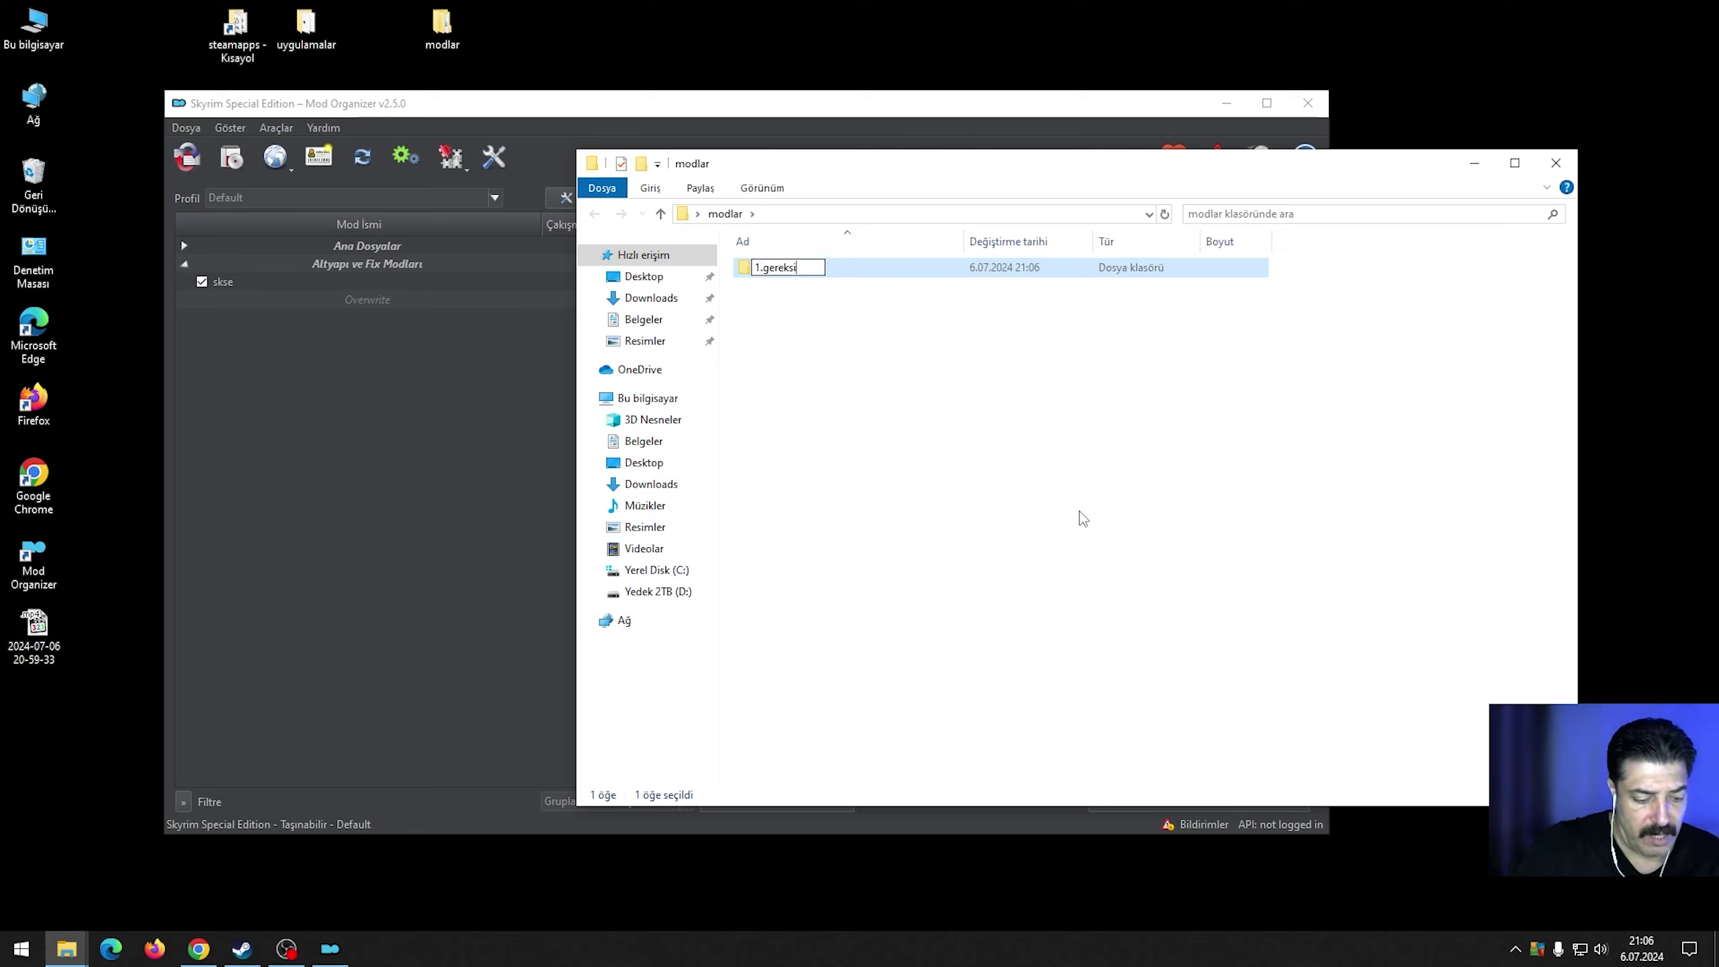
type("ni")
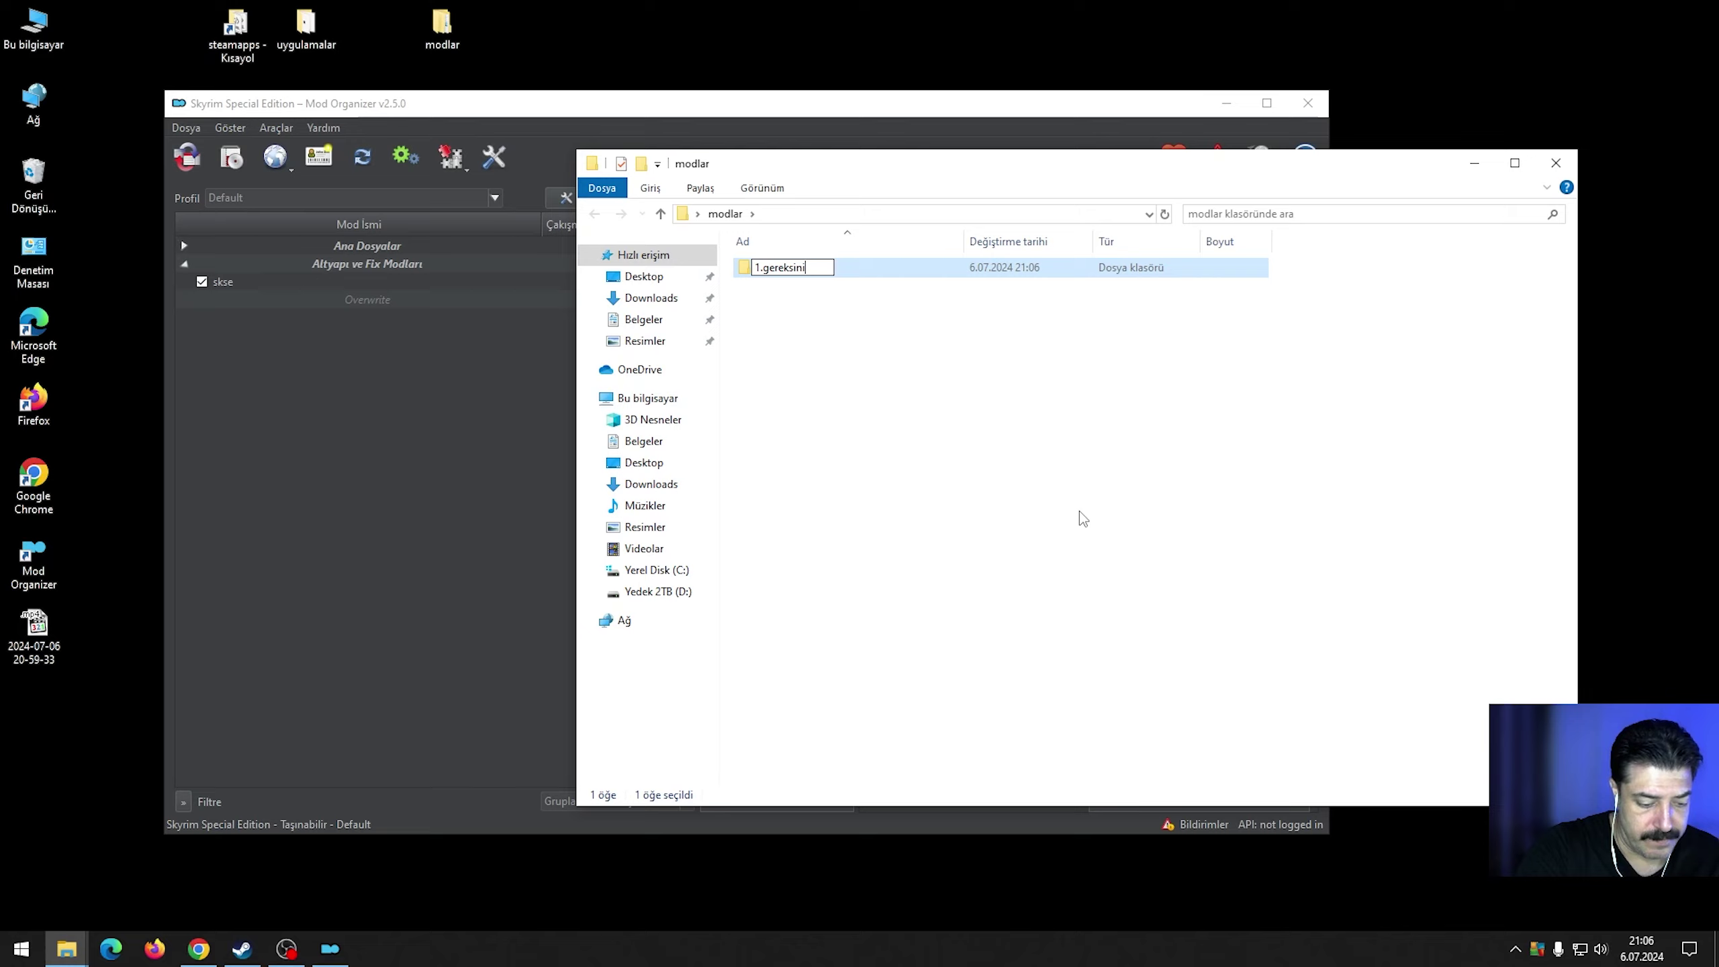
type("m modları")
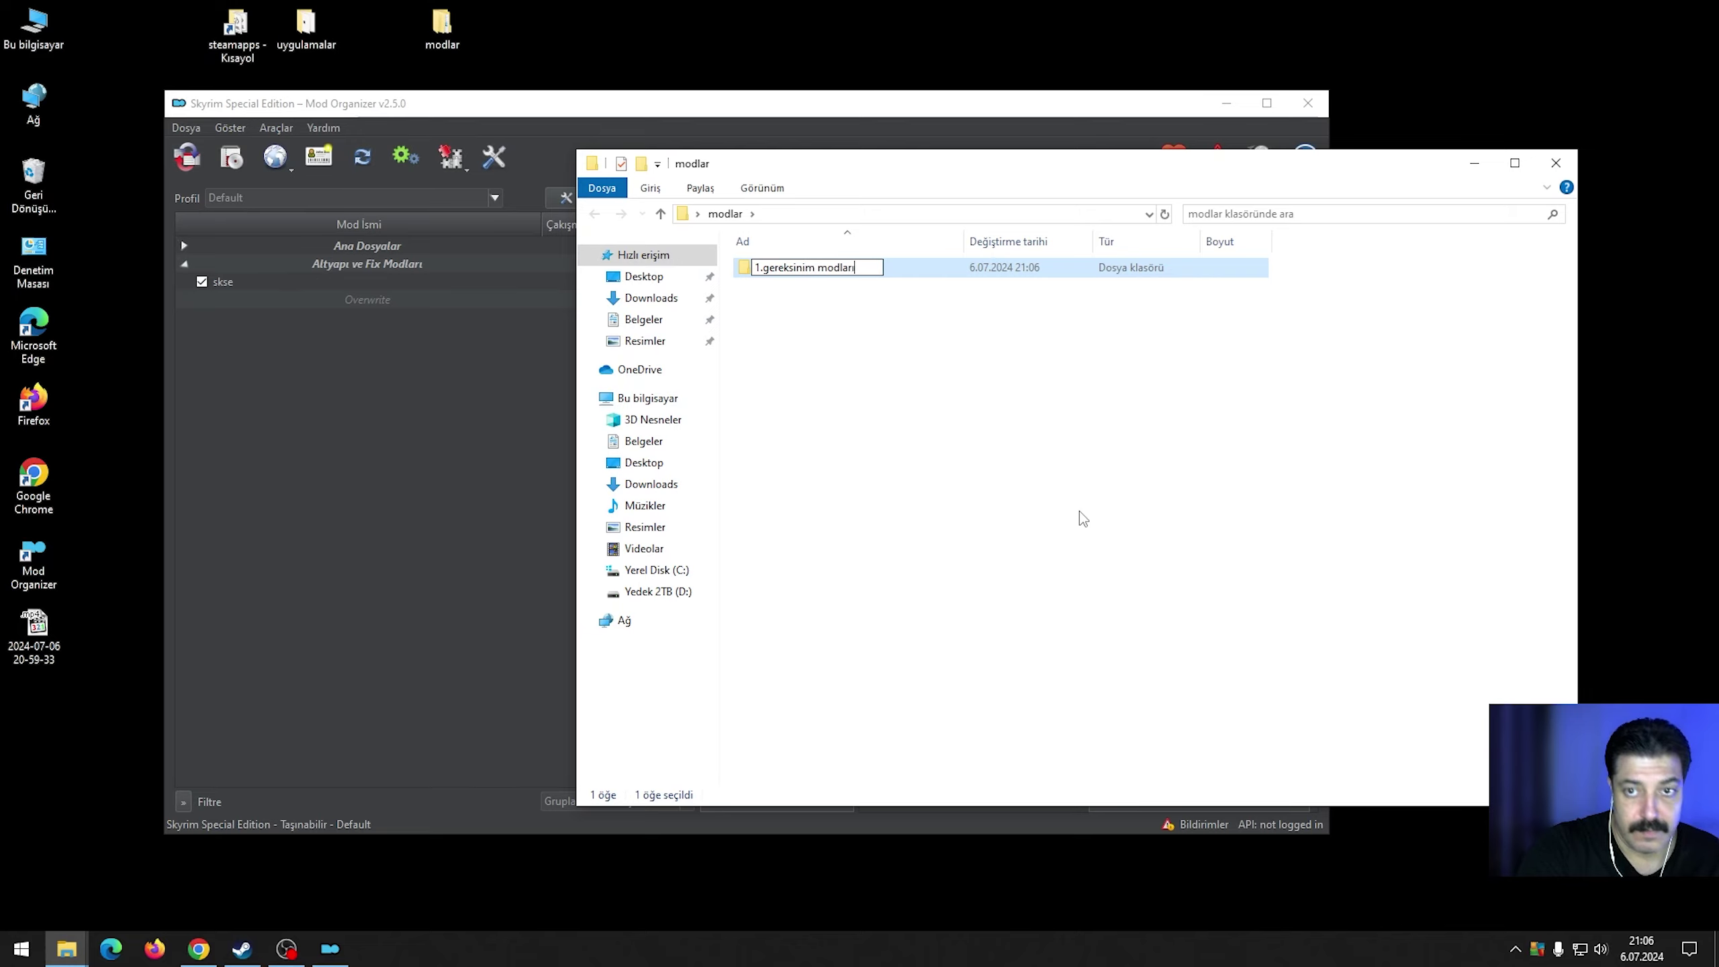
key("Return")
key("Return")
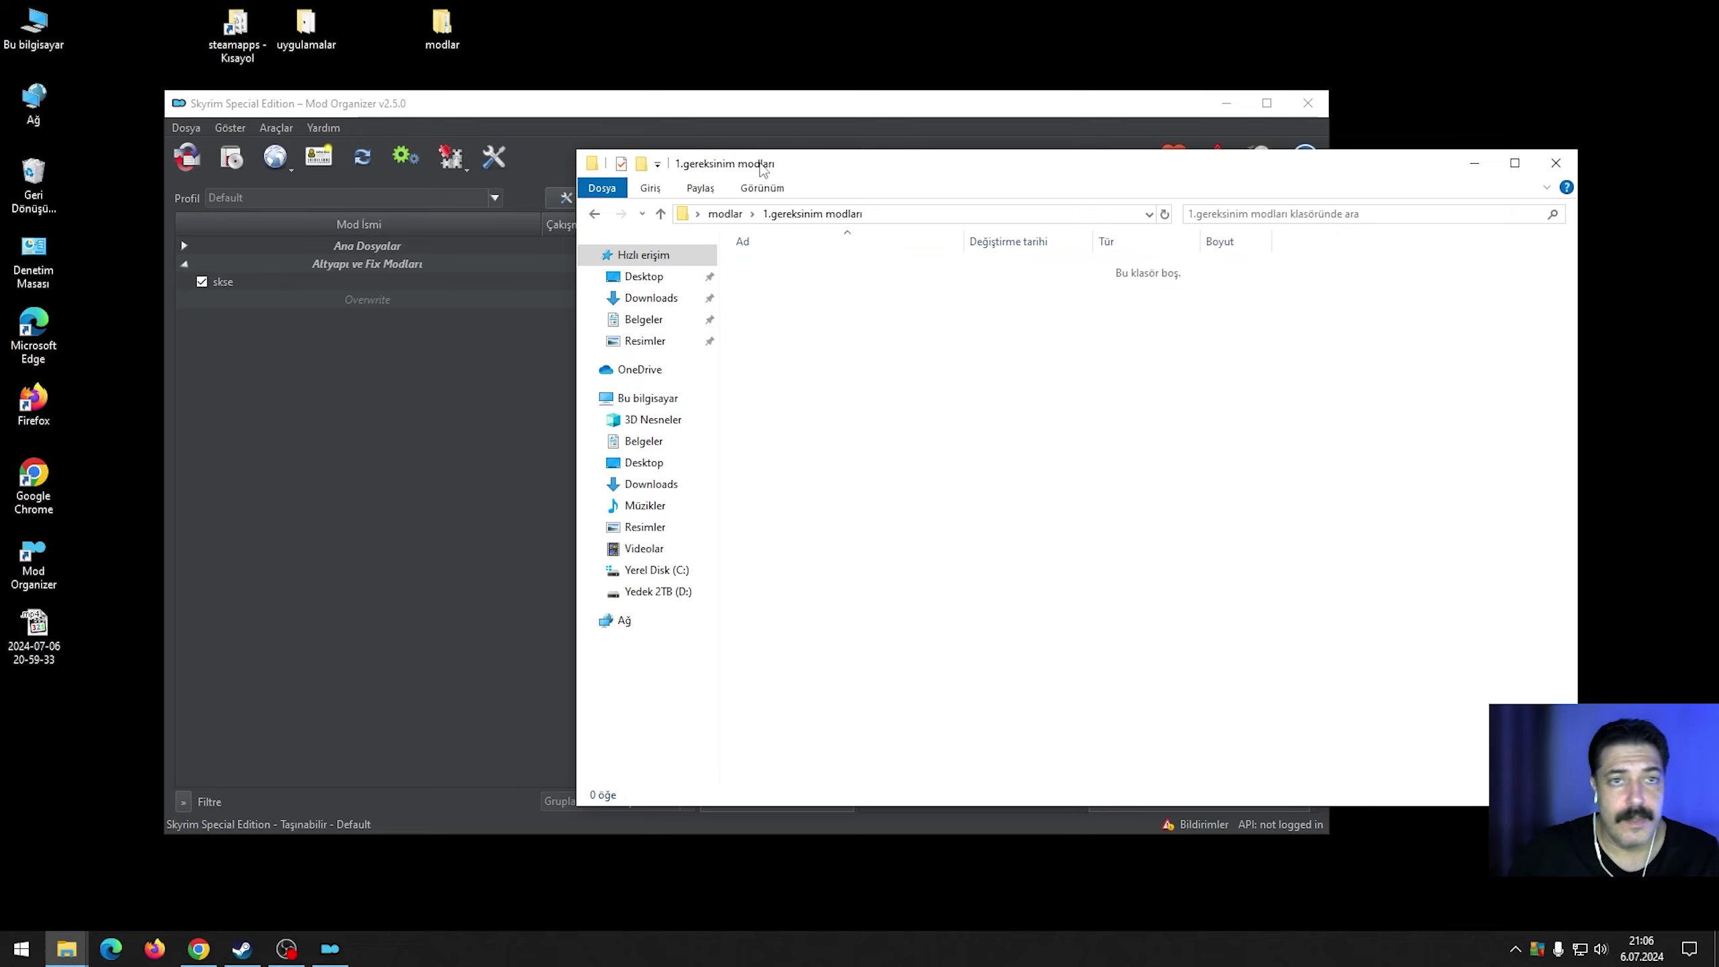
Move the All in one Address Library archive from Downloads into the "1.gereksinim modları" folder and minimize the Downloads window.
left_click(49, 34)
double_click(49, 34)
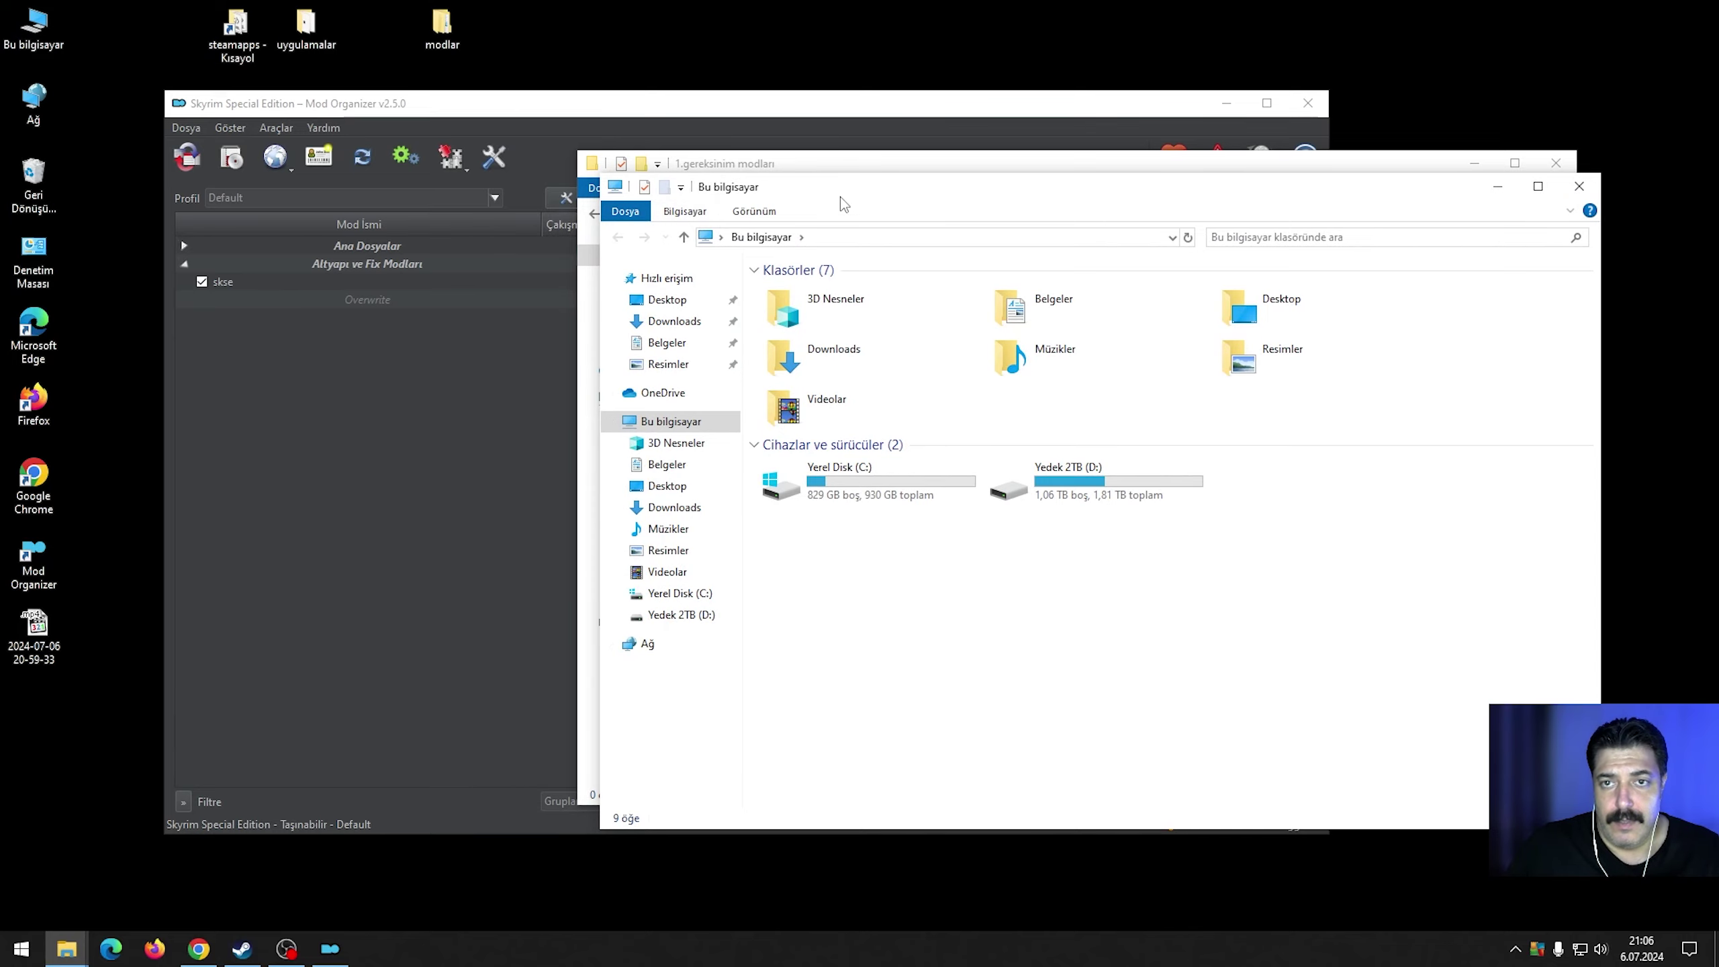
left_click_drag(812, 191, 341, 119)
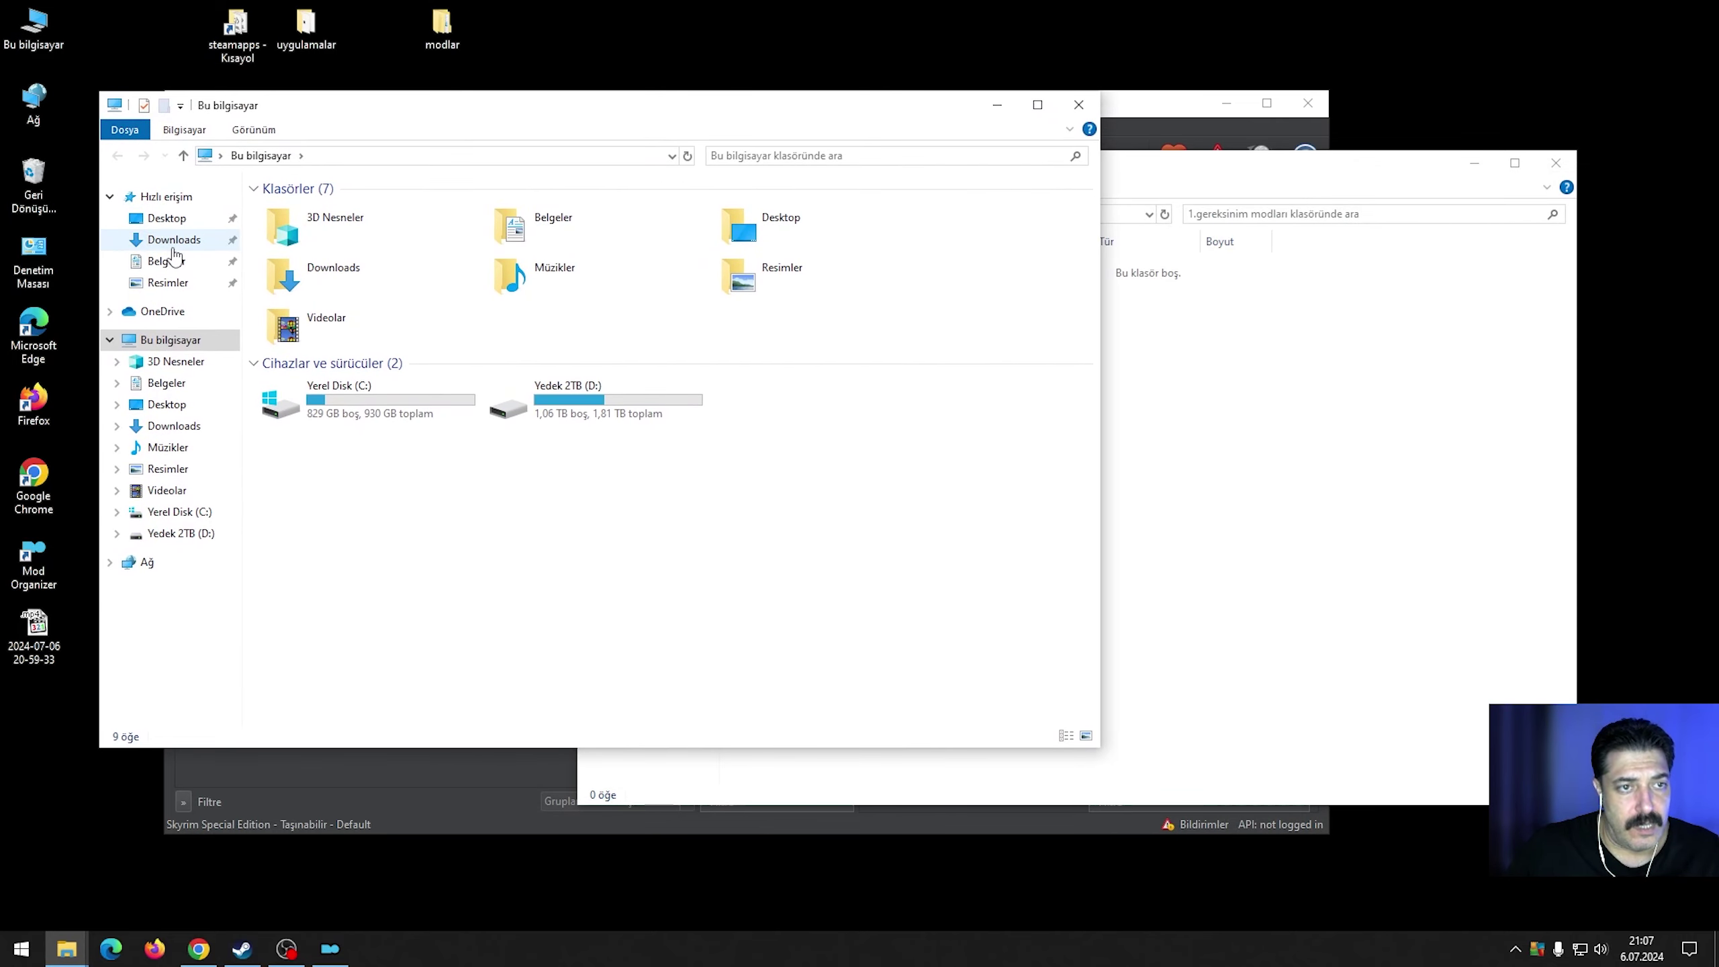
left_click(175, 239)
left_click_drag(389, 249, 1221, 499)
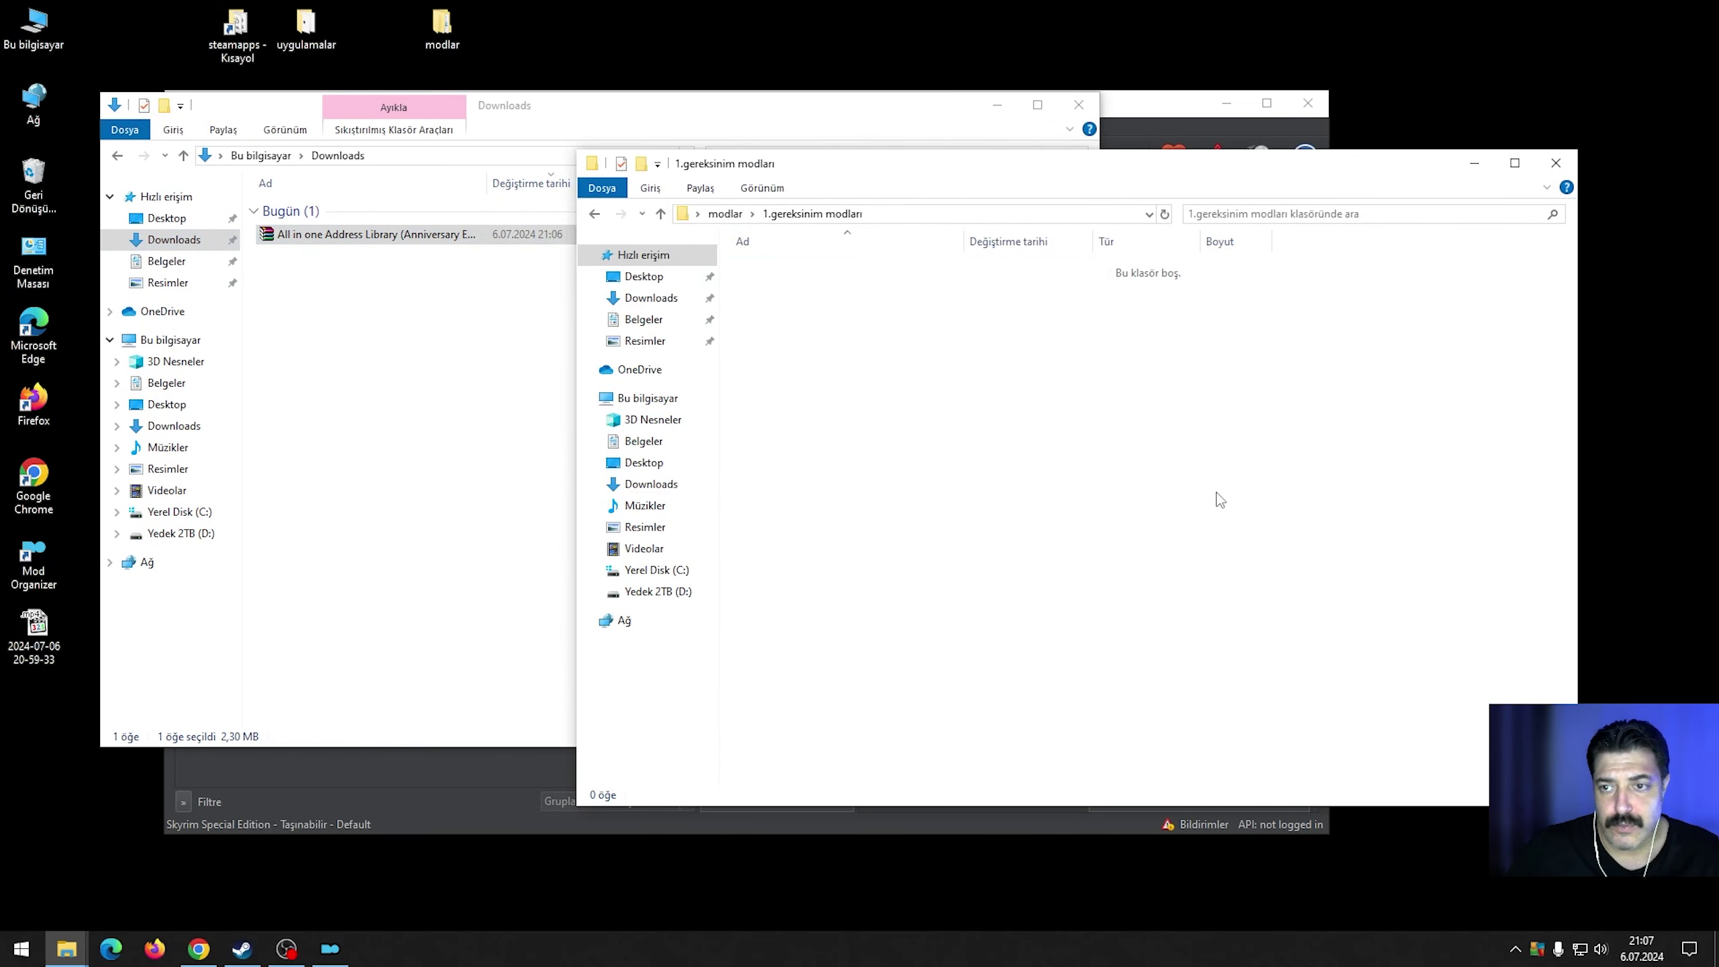
left_click(1033, 136)
left_click(997, 105)
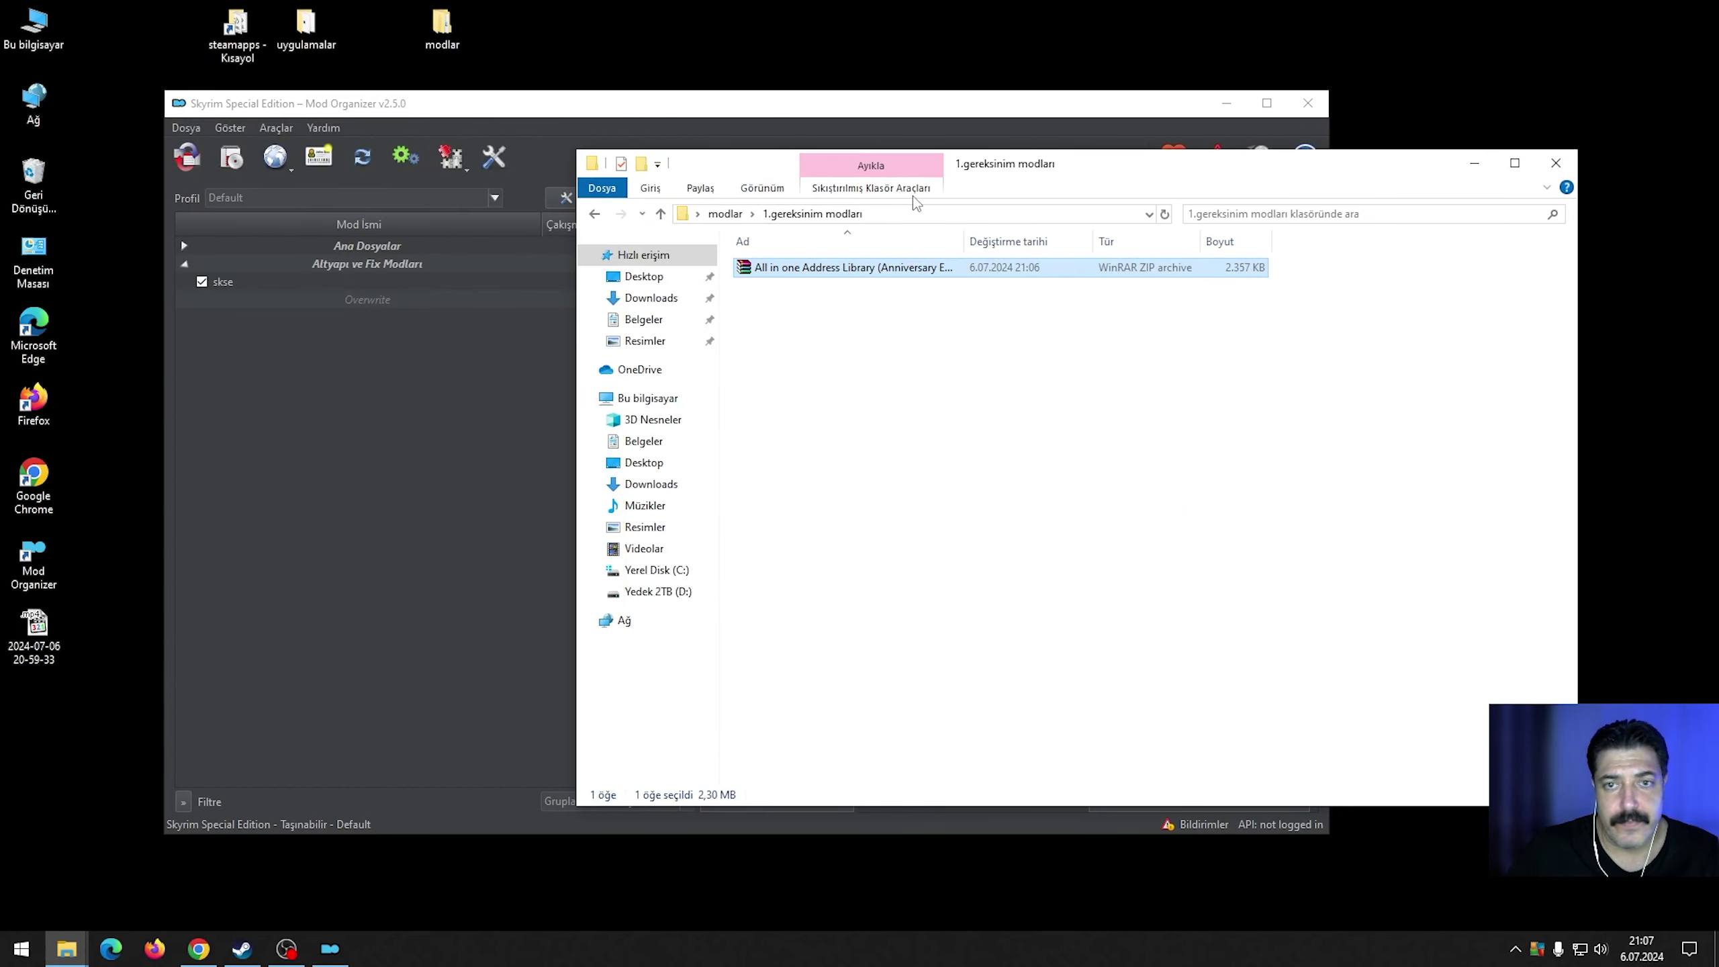
Install the Address Library archive in Mod Organizer via manual setup, dismissing the tutorial, and enable it in the mod list.
left_click_drag(778, 268, 464, 290)
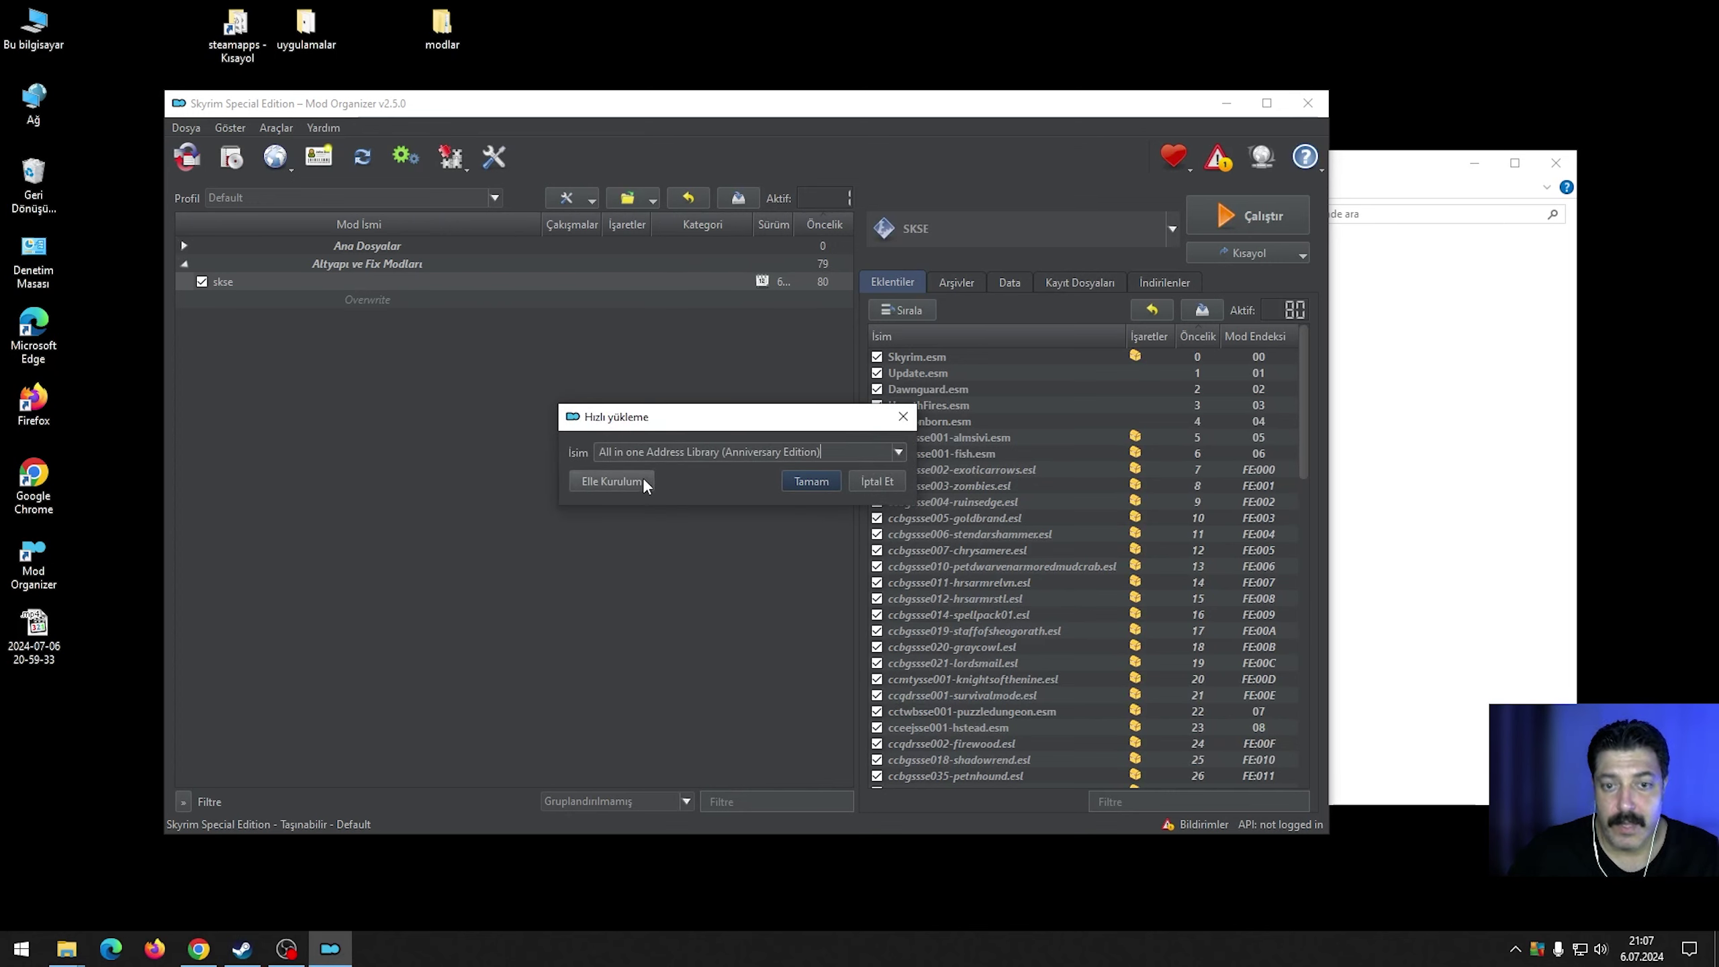
left_click(611, 481)
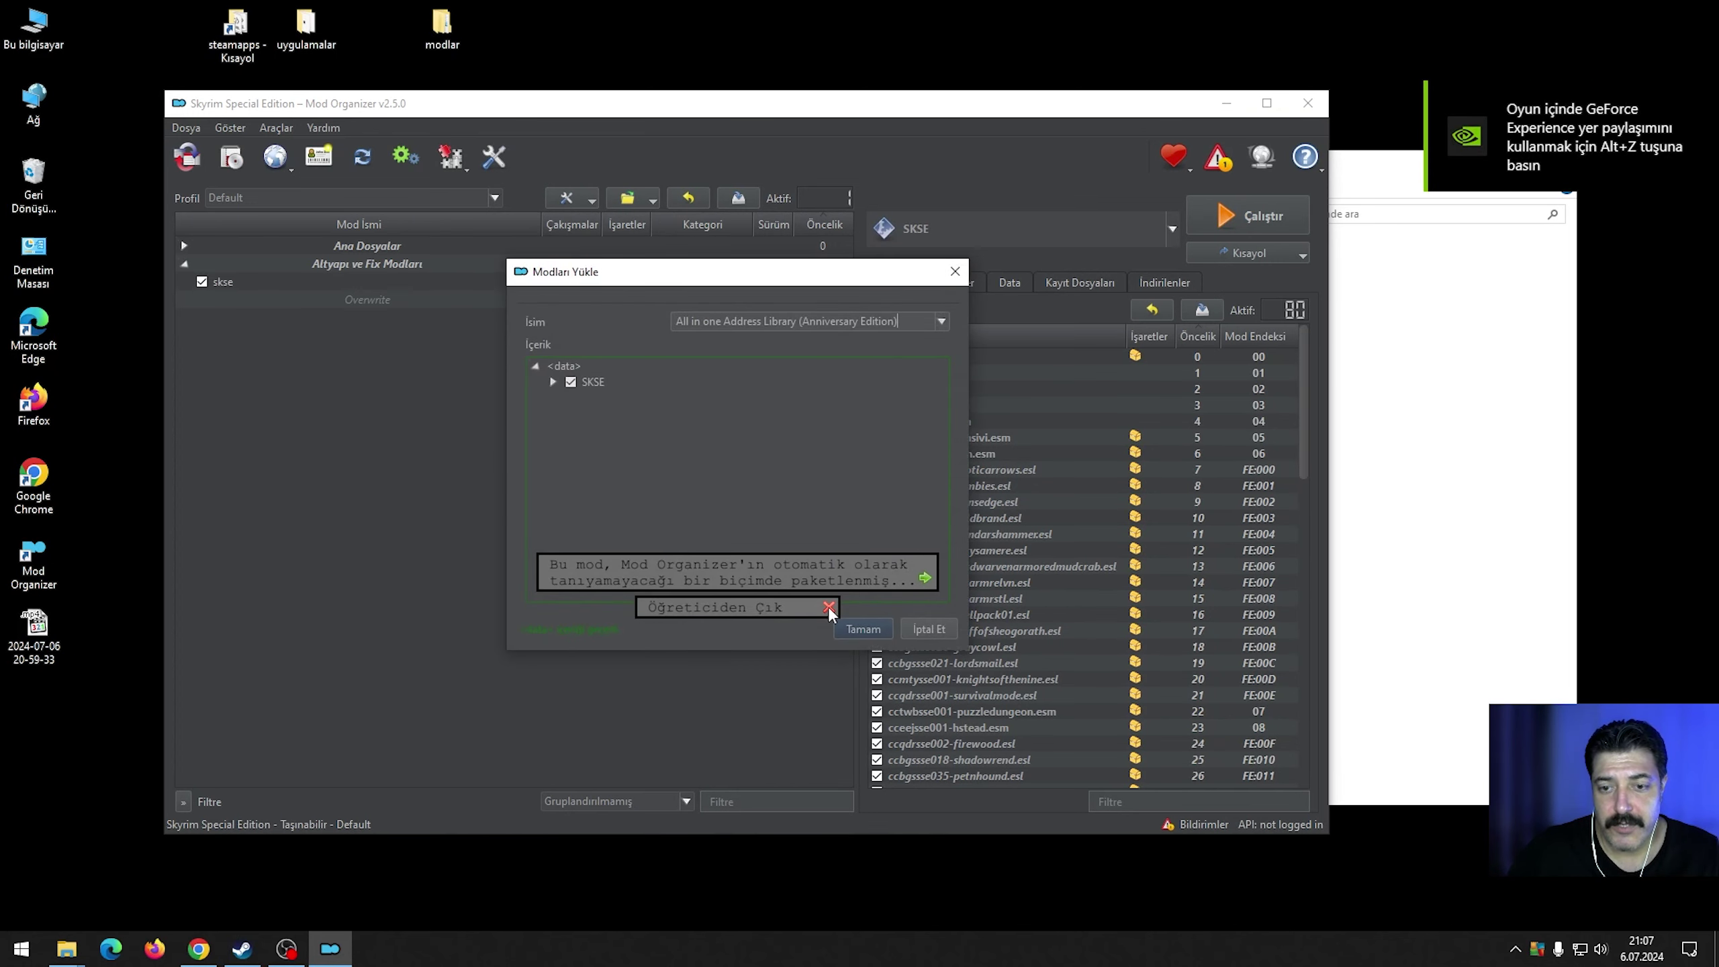
left_click(829, 608)
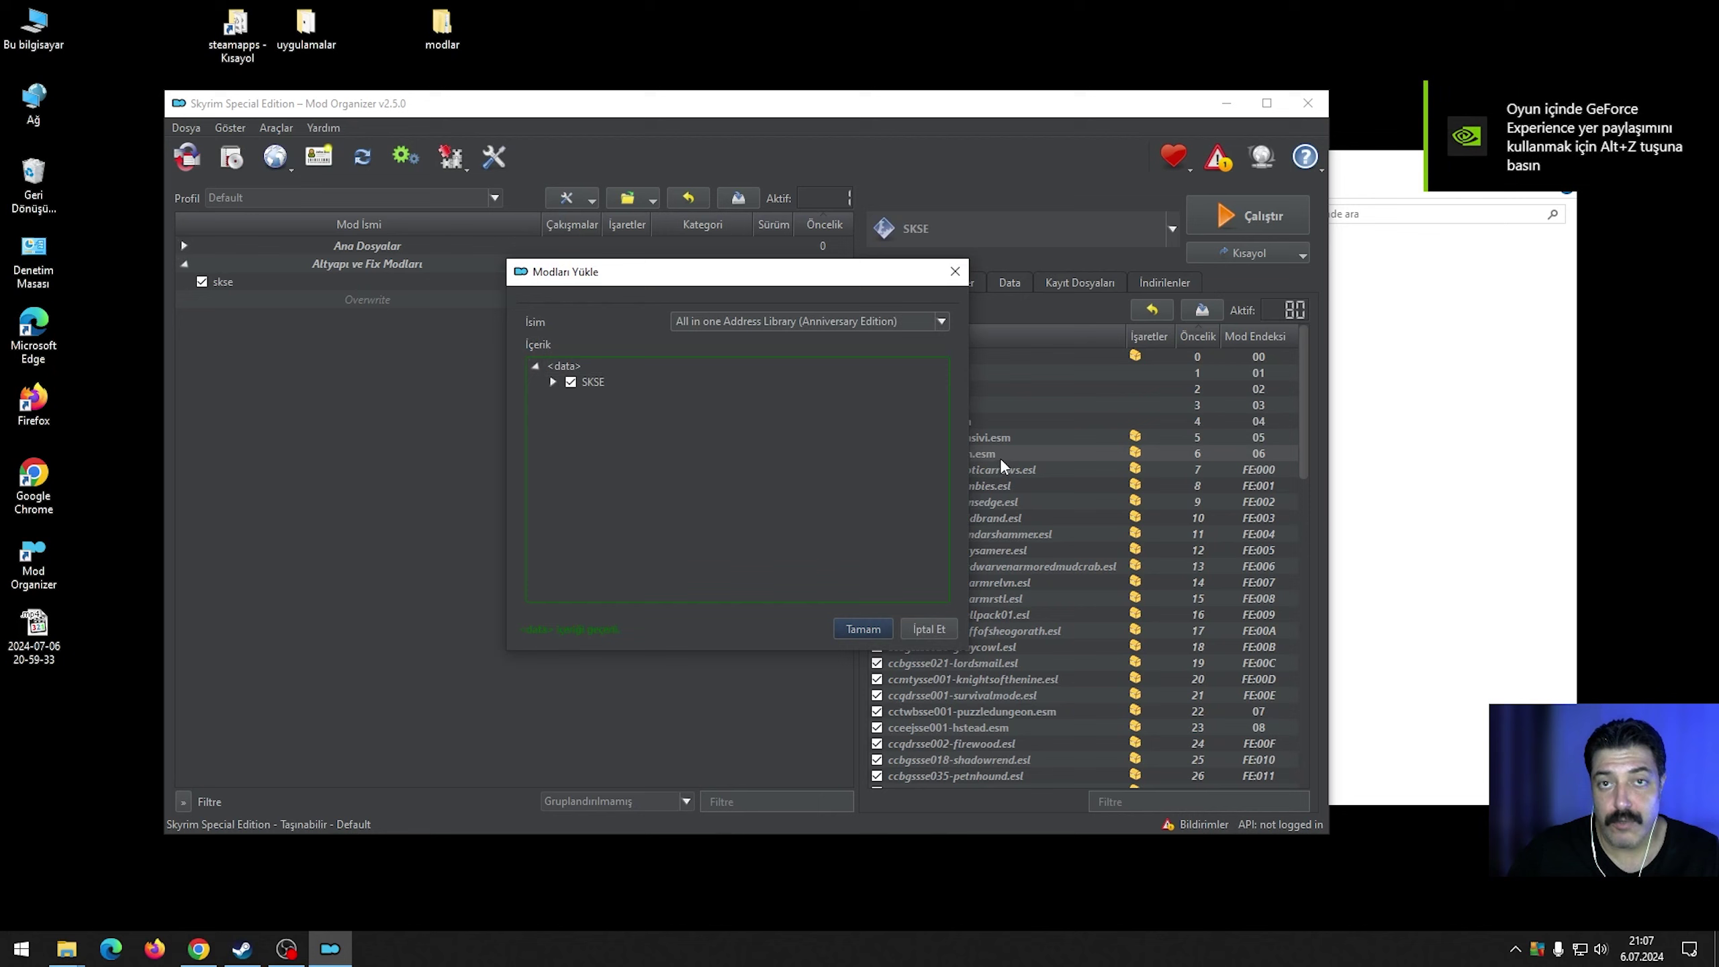
left_click(863, 629)
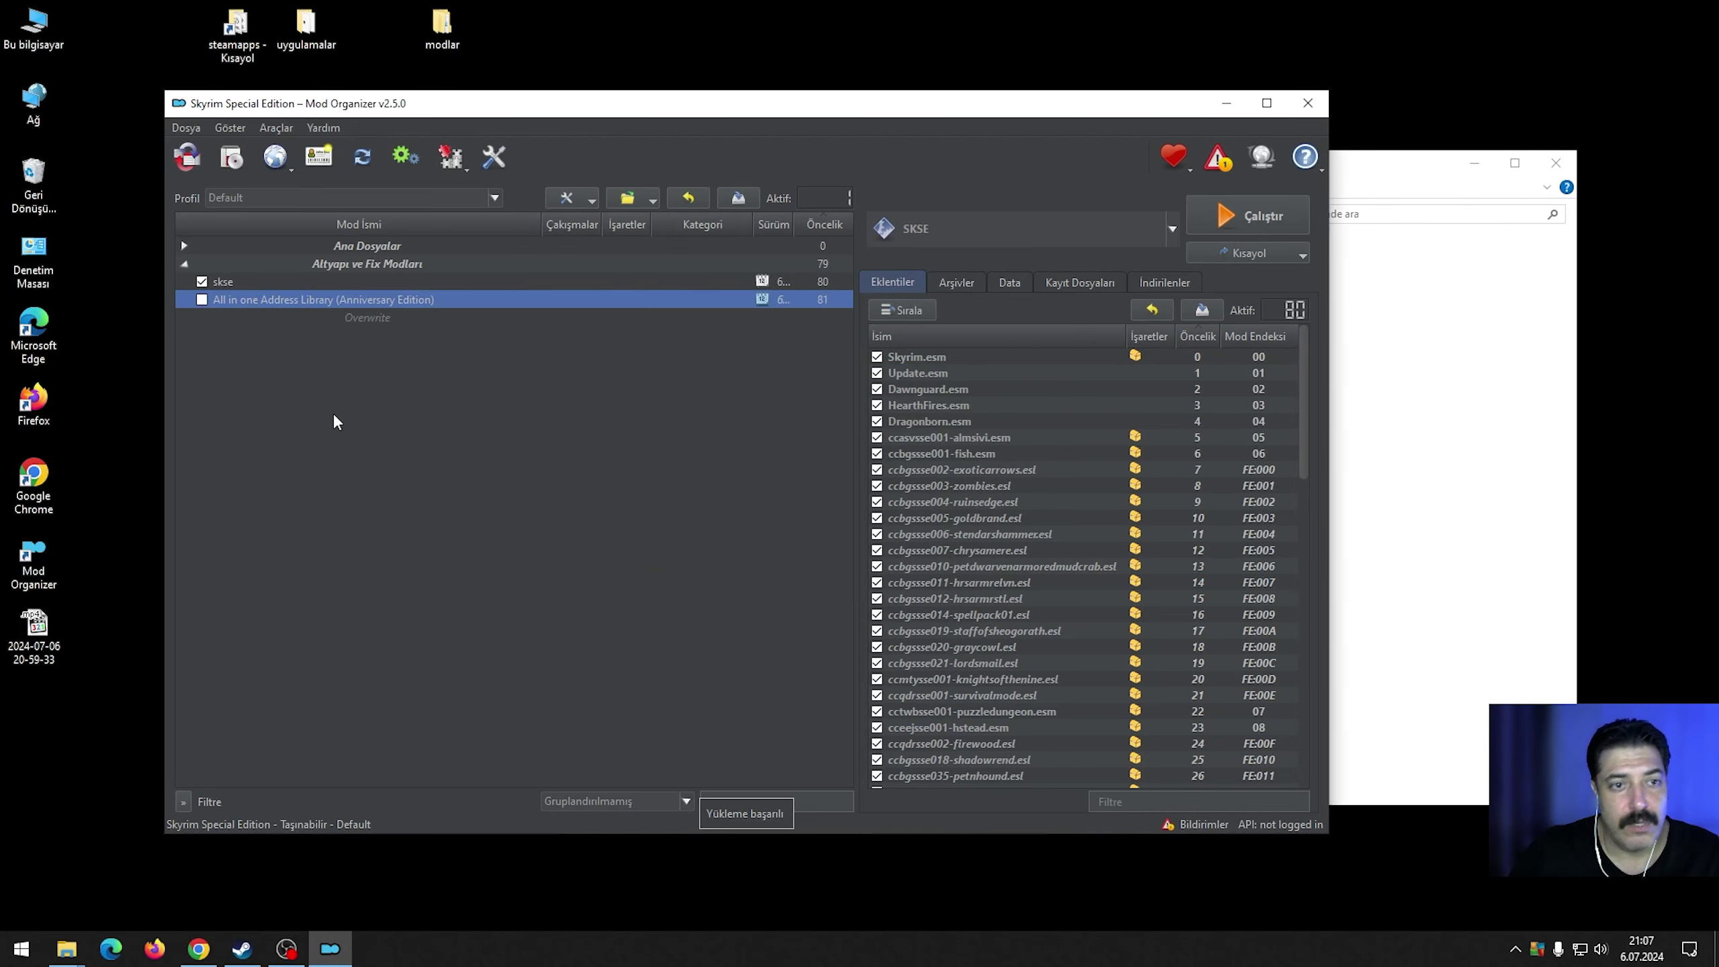
left_click(202, 300)
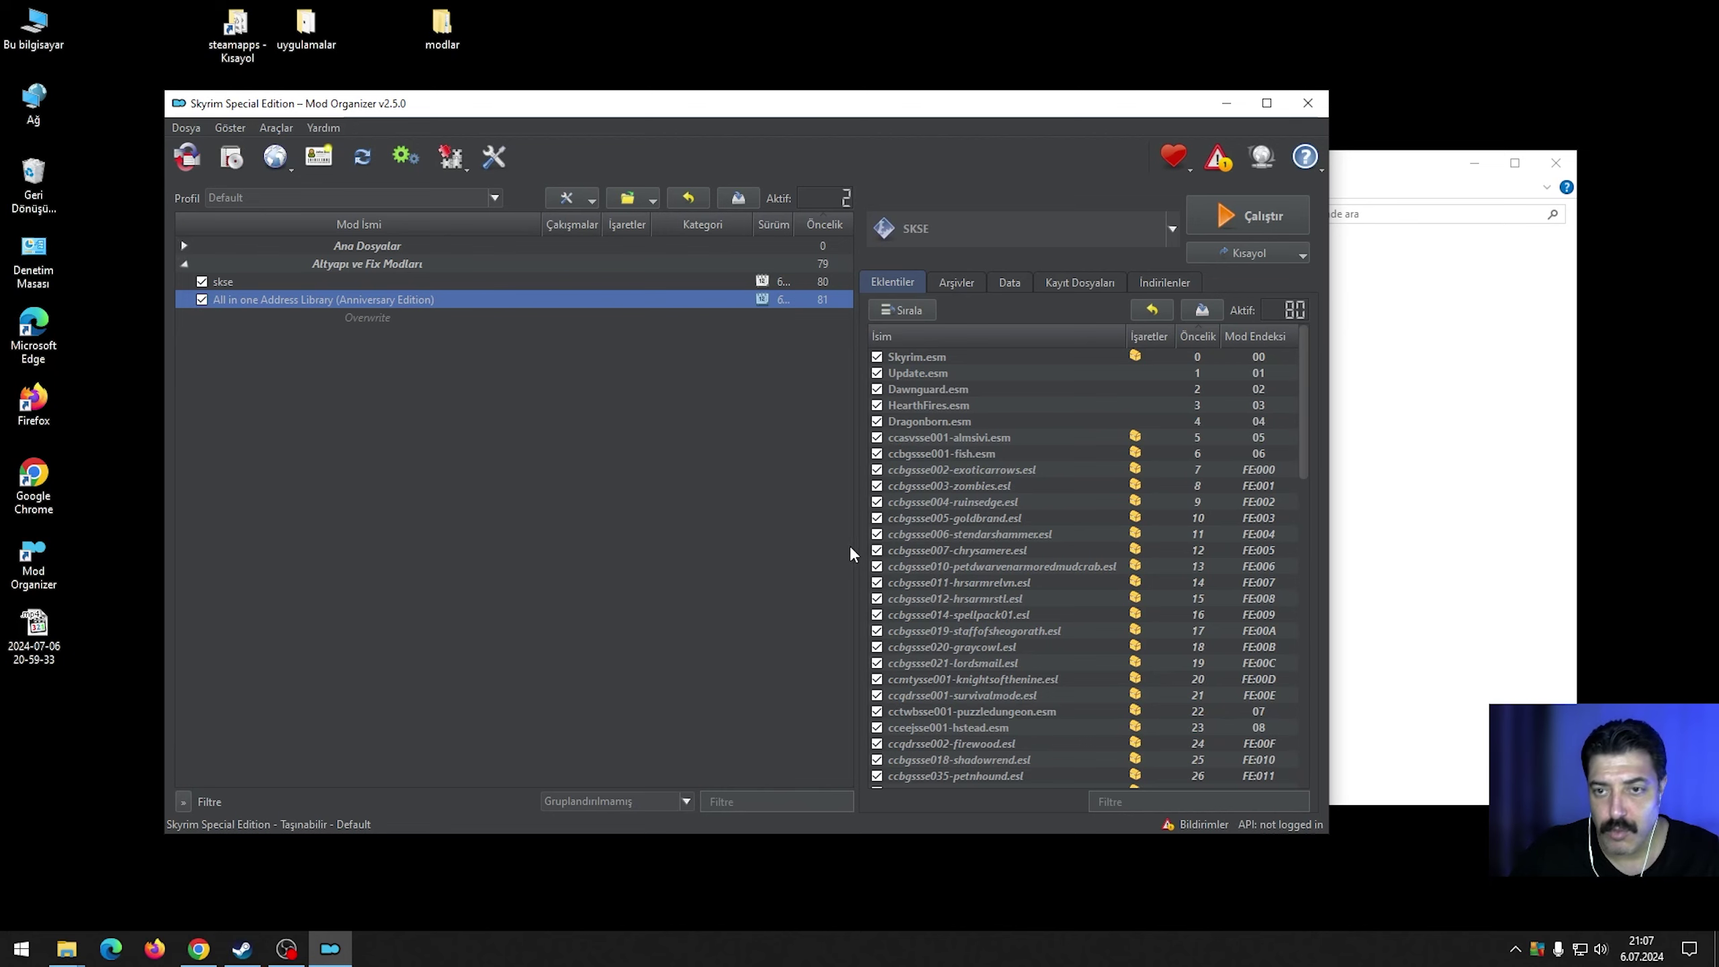
scroll(1124, 595, "down", 18)
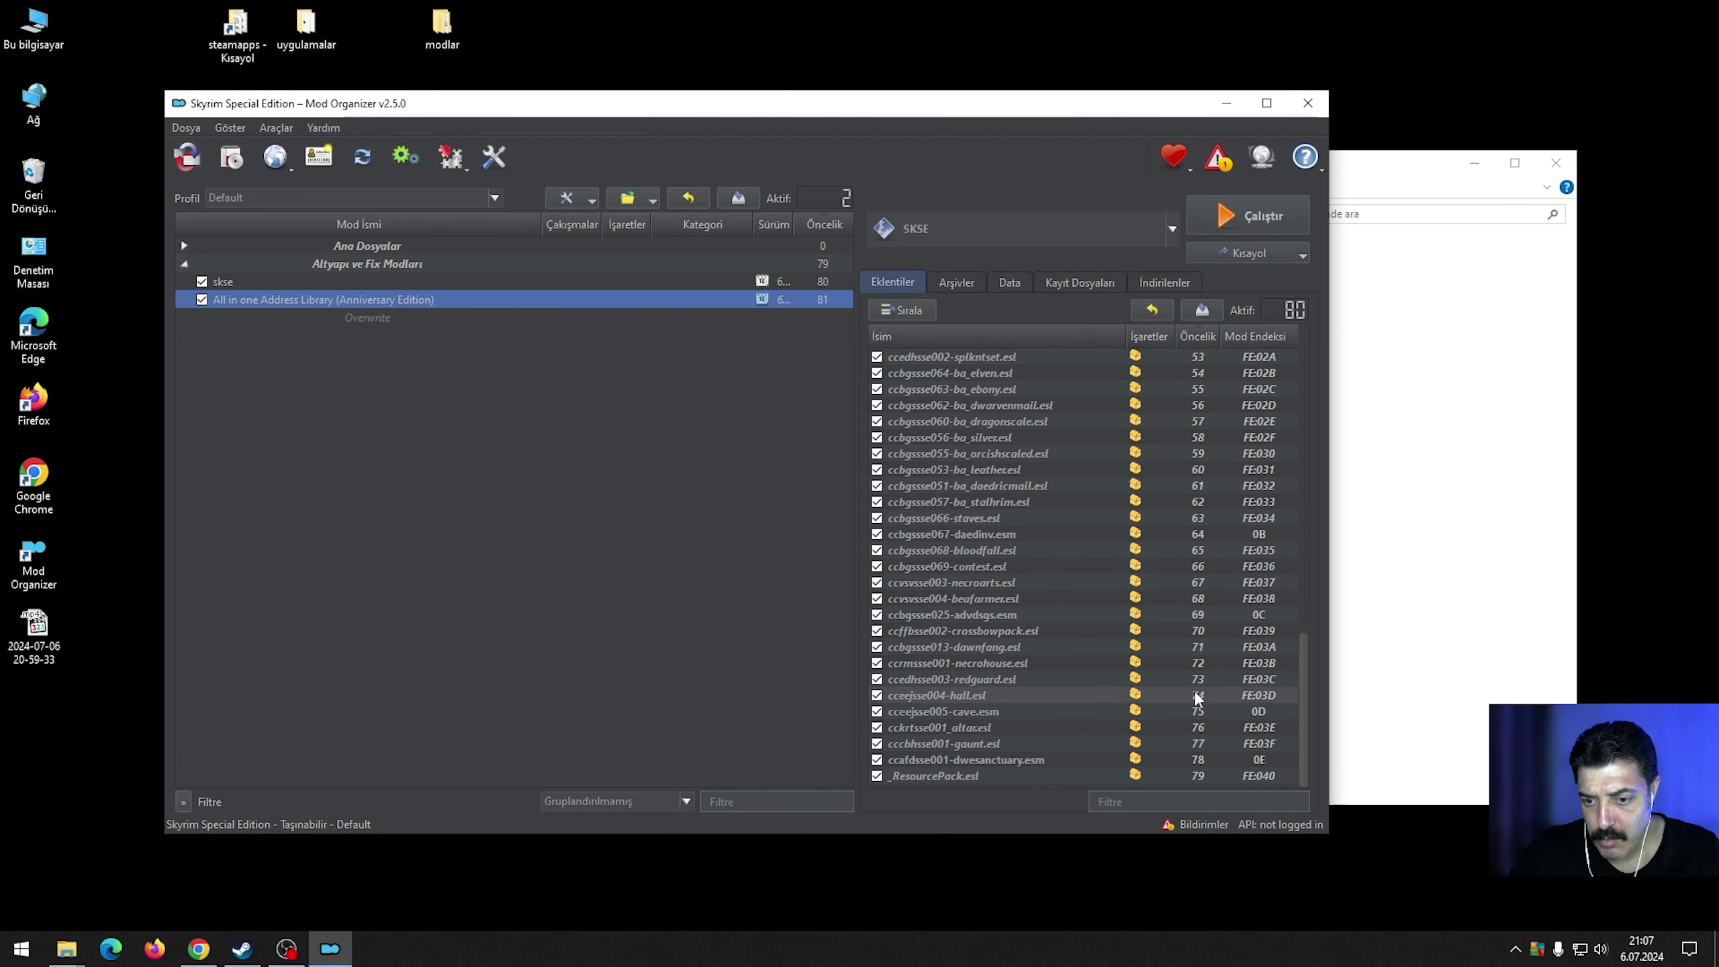
scroll(1198, 698, "up", 13)
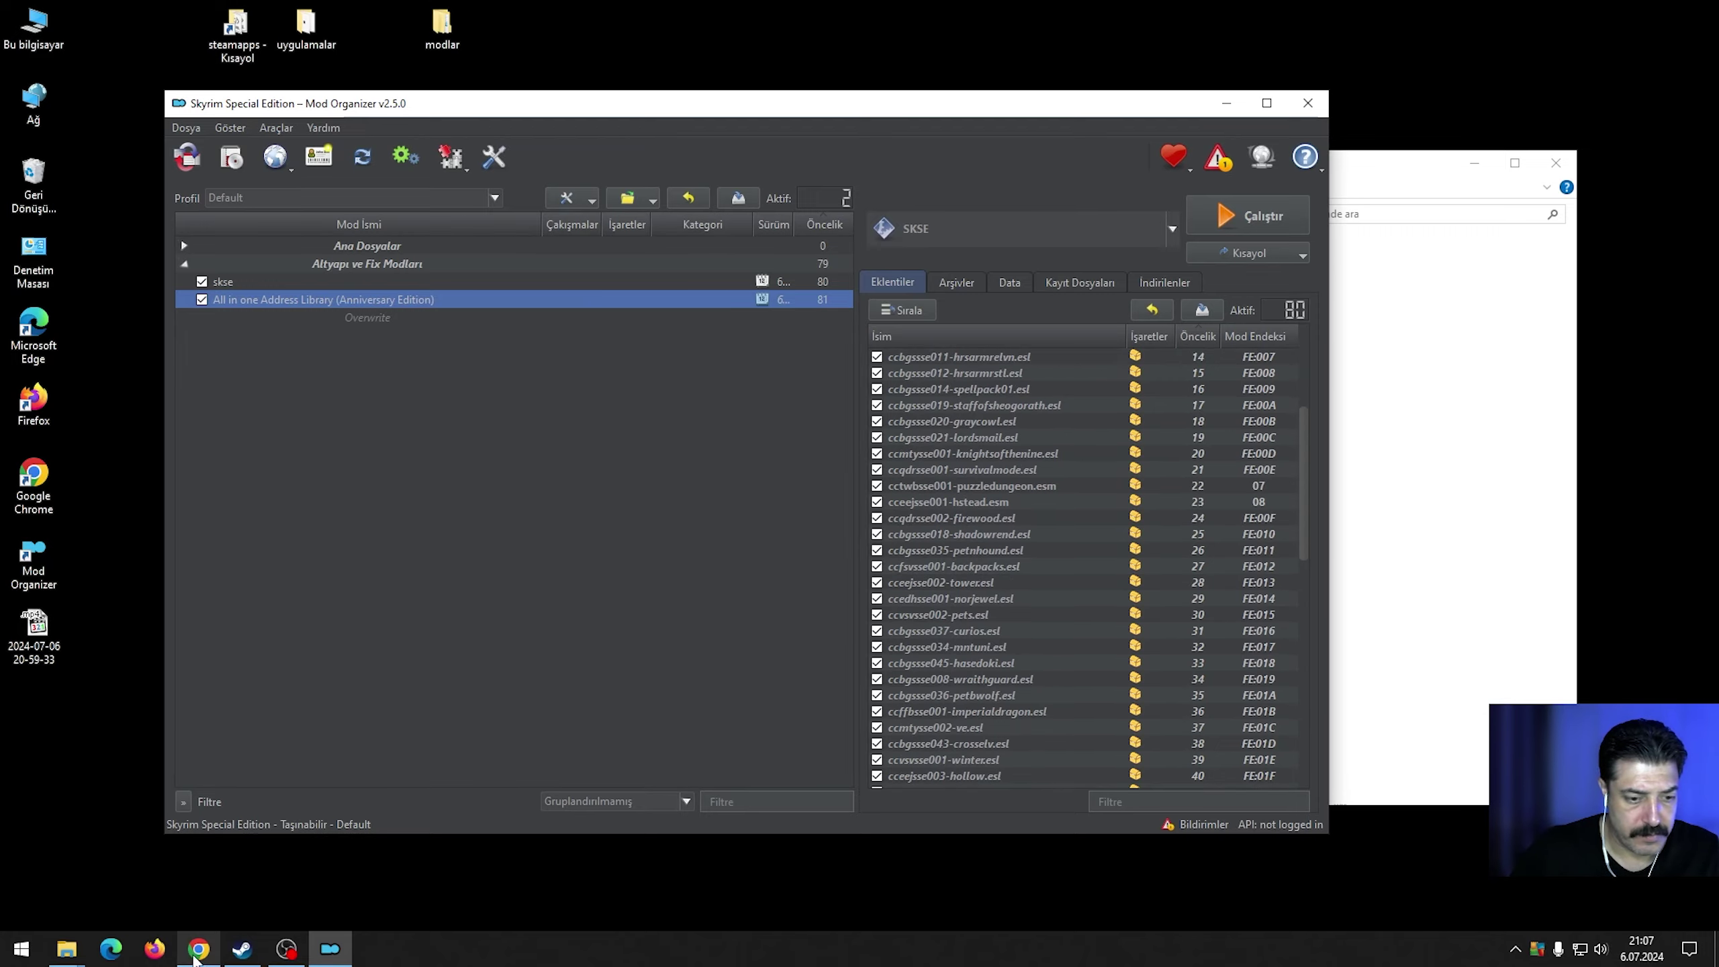
Switch to Chrome, dismiss the Address Library download dialog, and leave that mod page for the PapyrusUtil SE page.
left_click(198, 949)
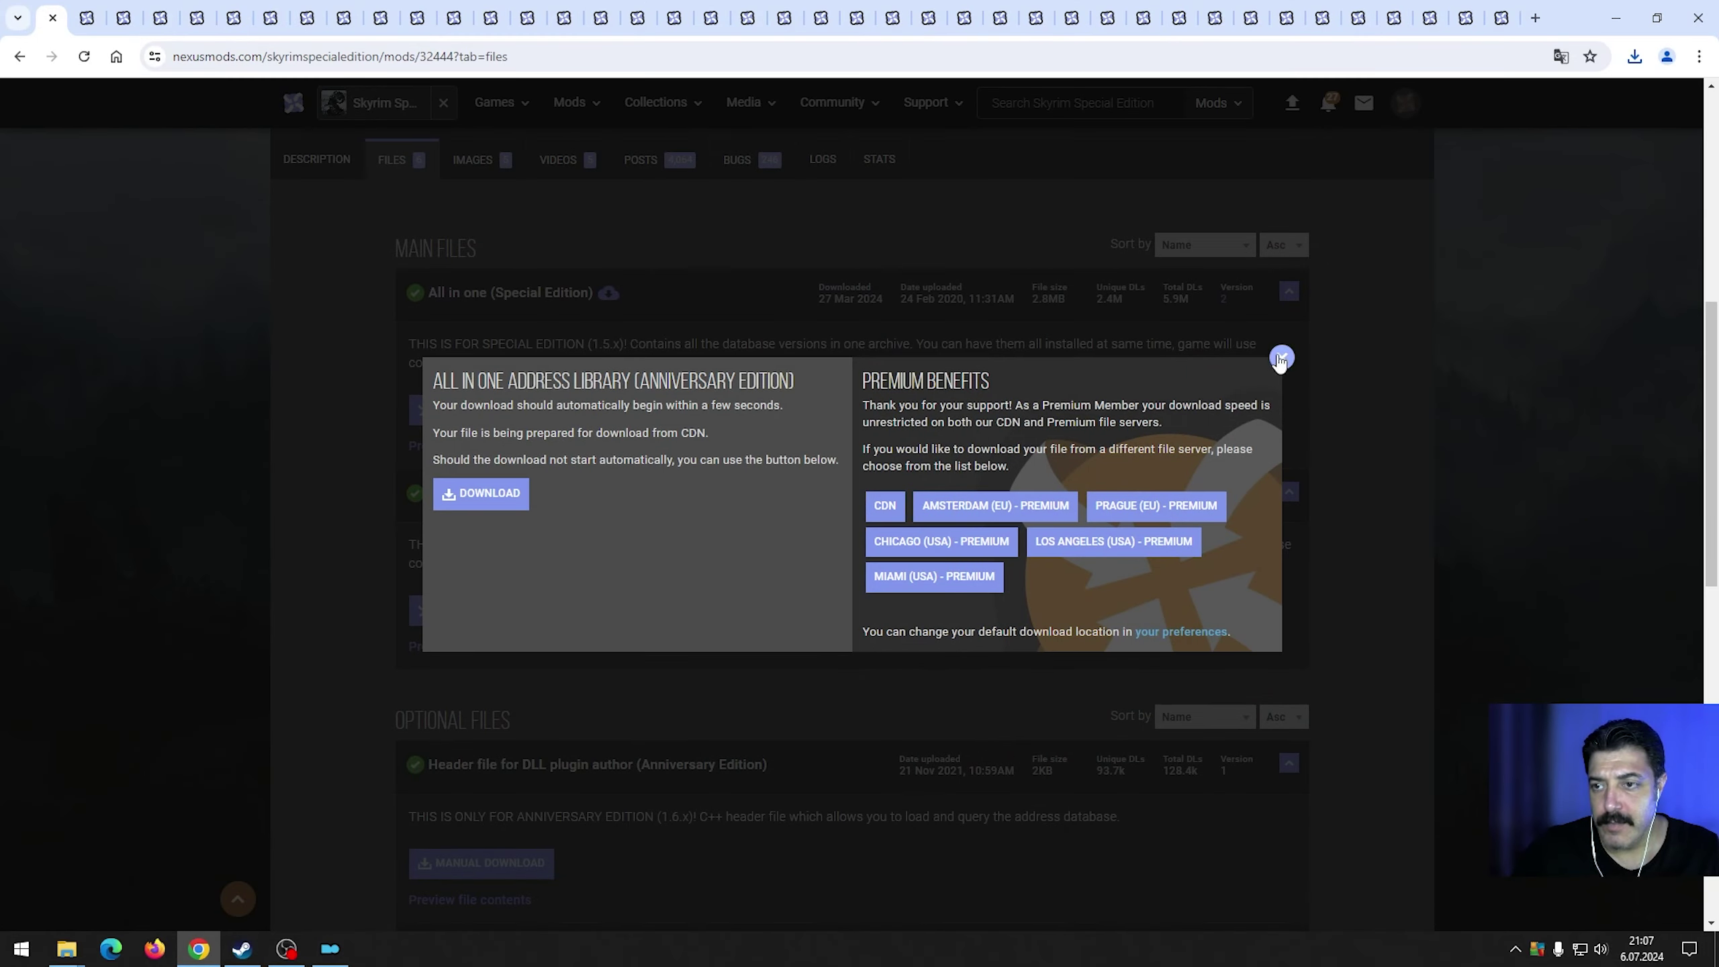
left_click(1280, 358)
scroll(256, 566, "up", 5)
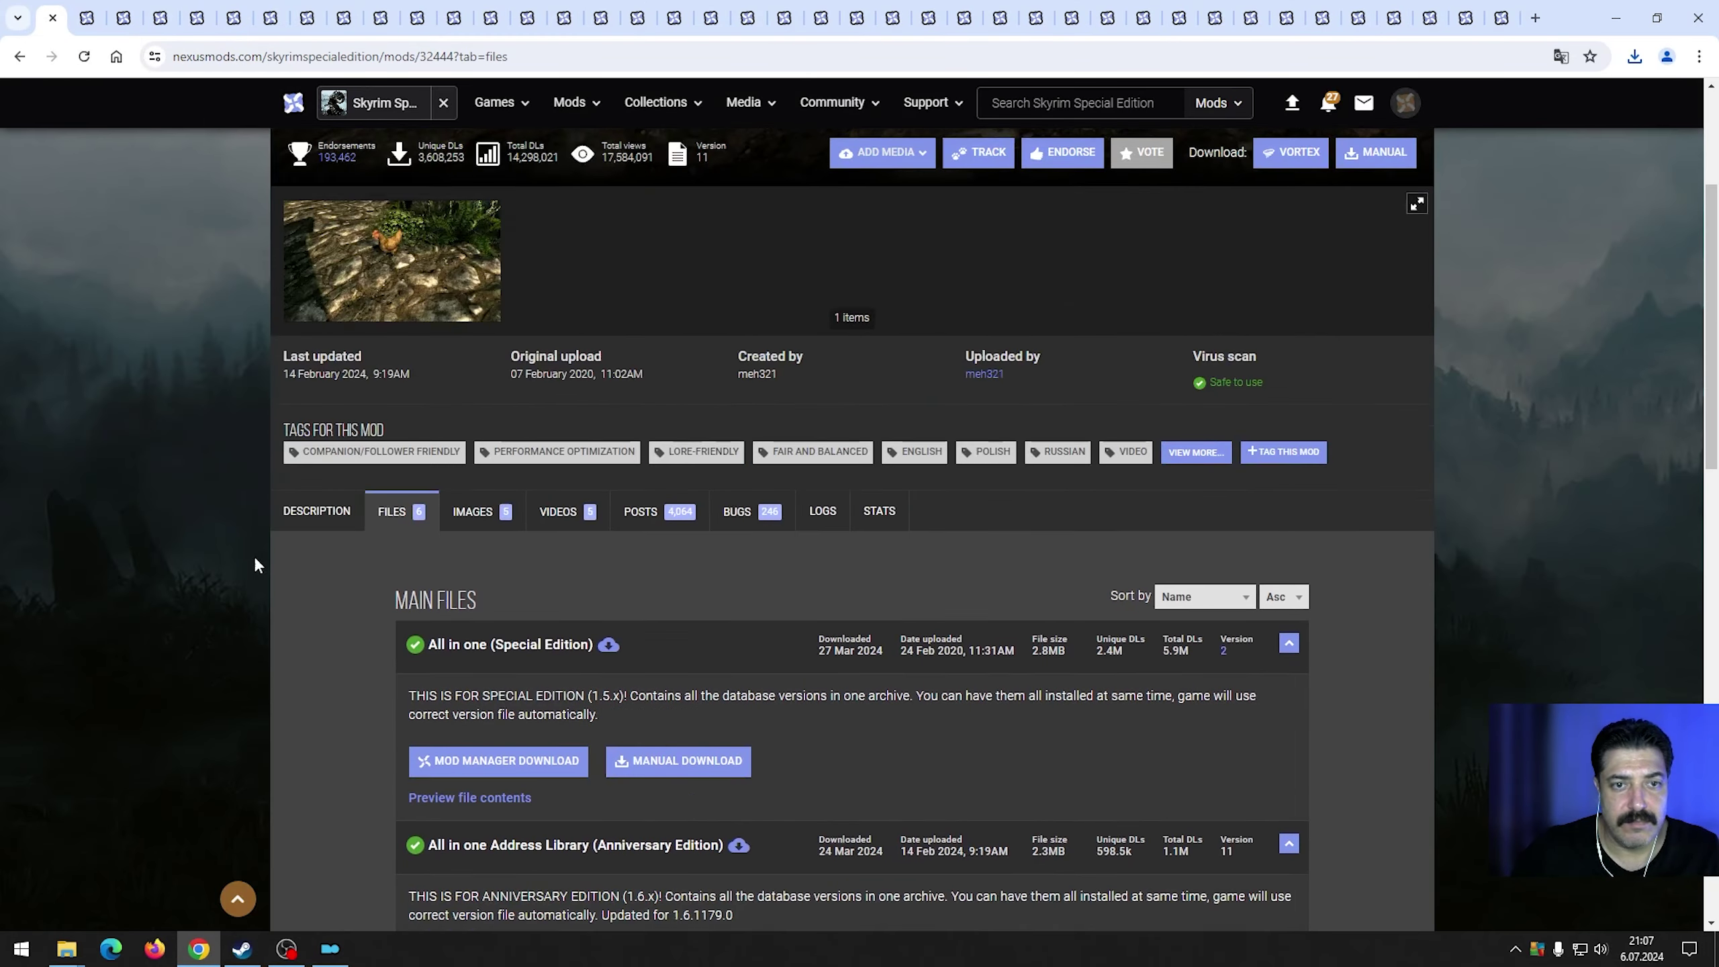
left_click(73, 20)
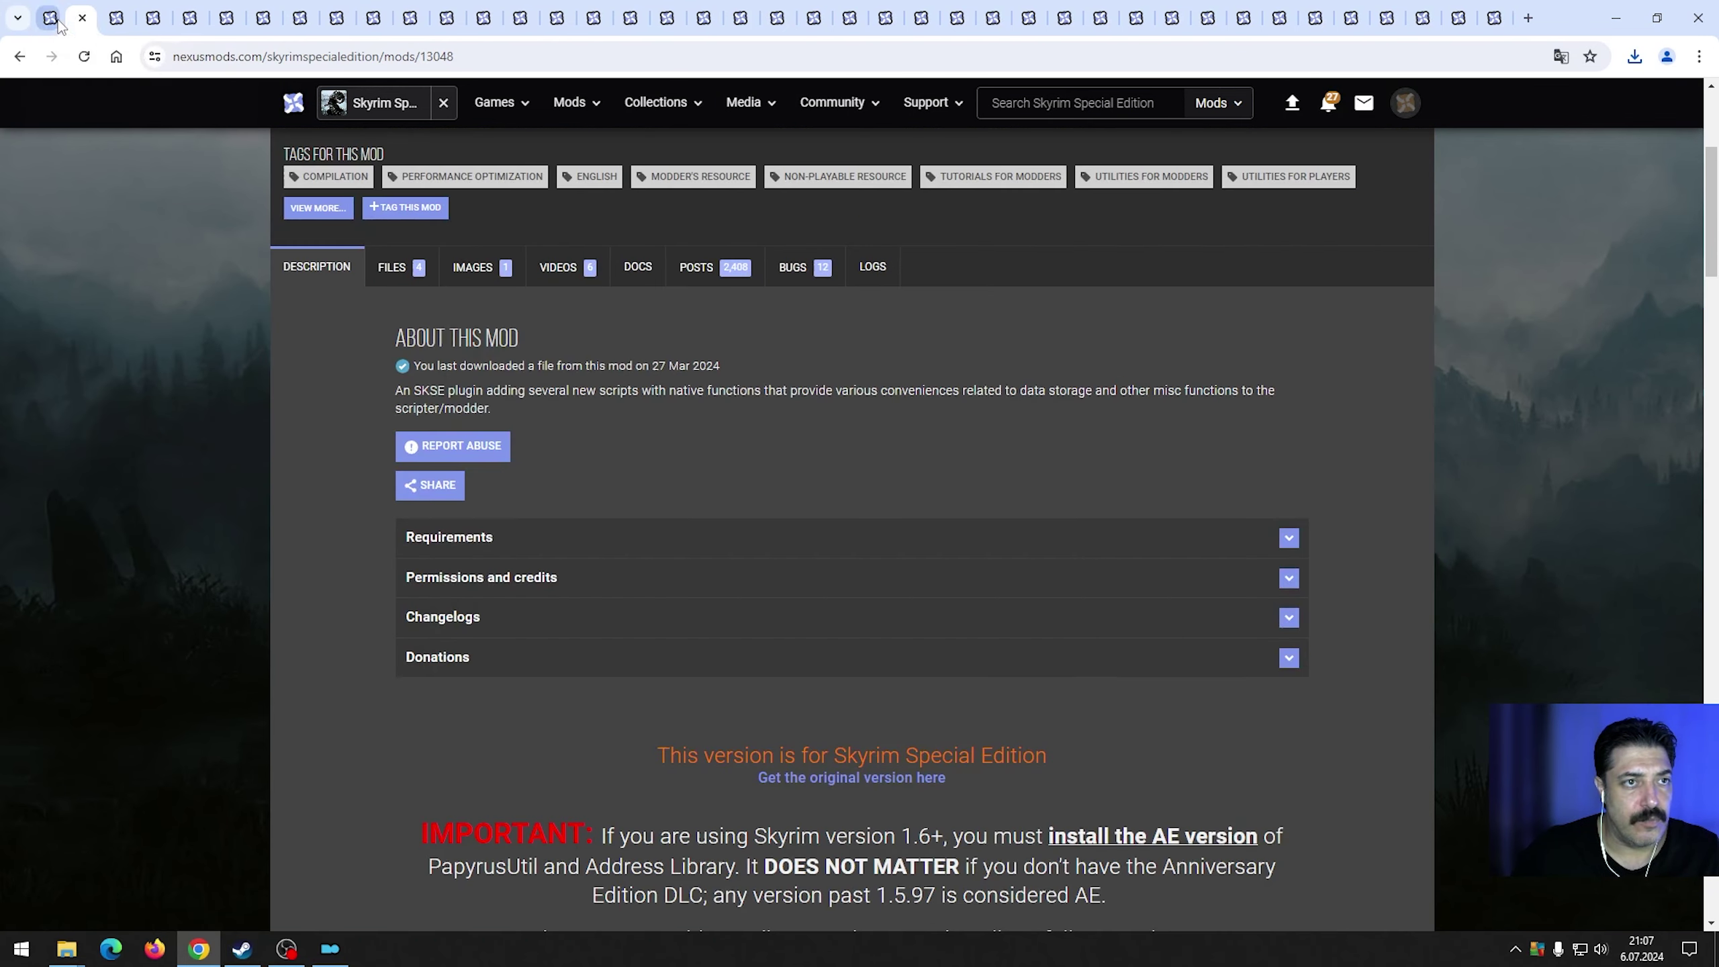
Review the PapyrusUtil SE mod page and expand its requirements list.
scroll(560, 508, "up", 5)
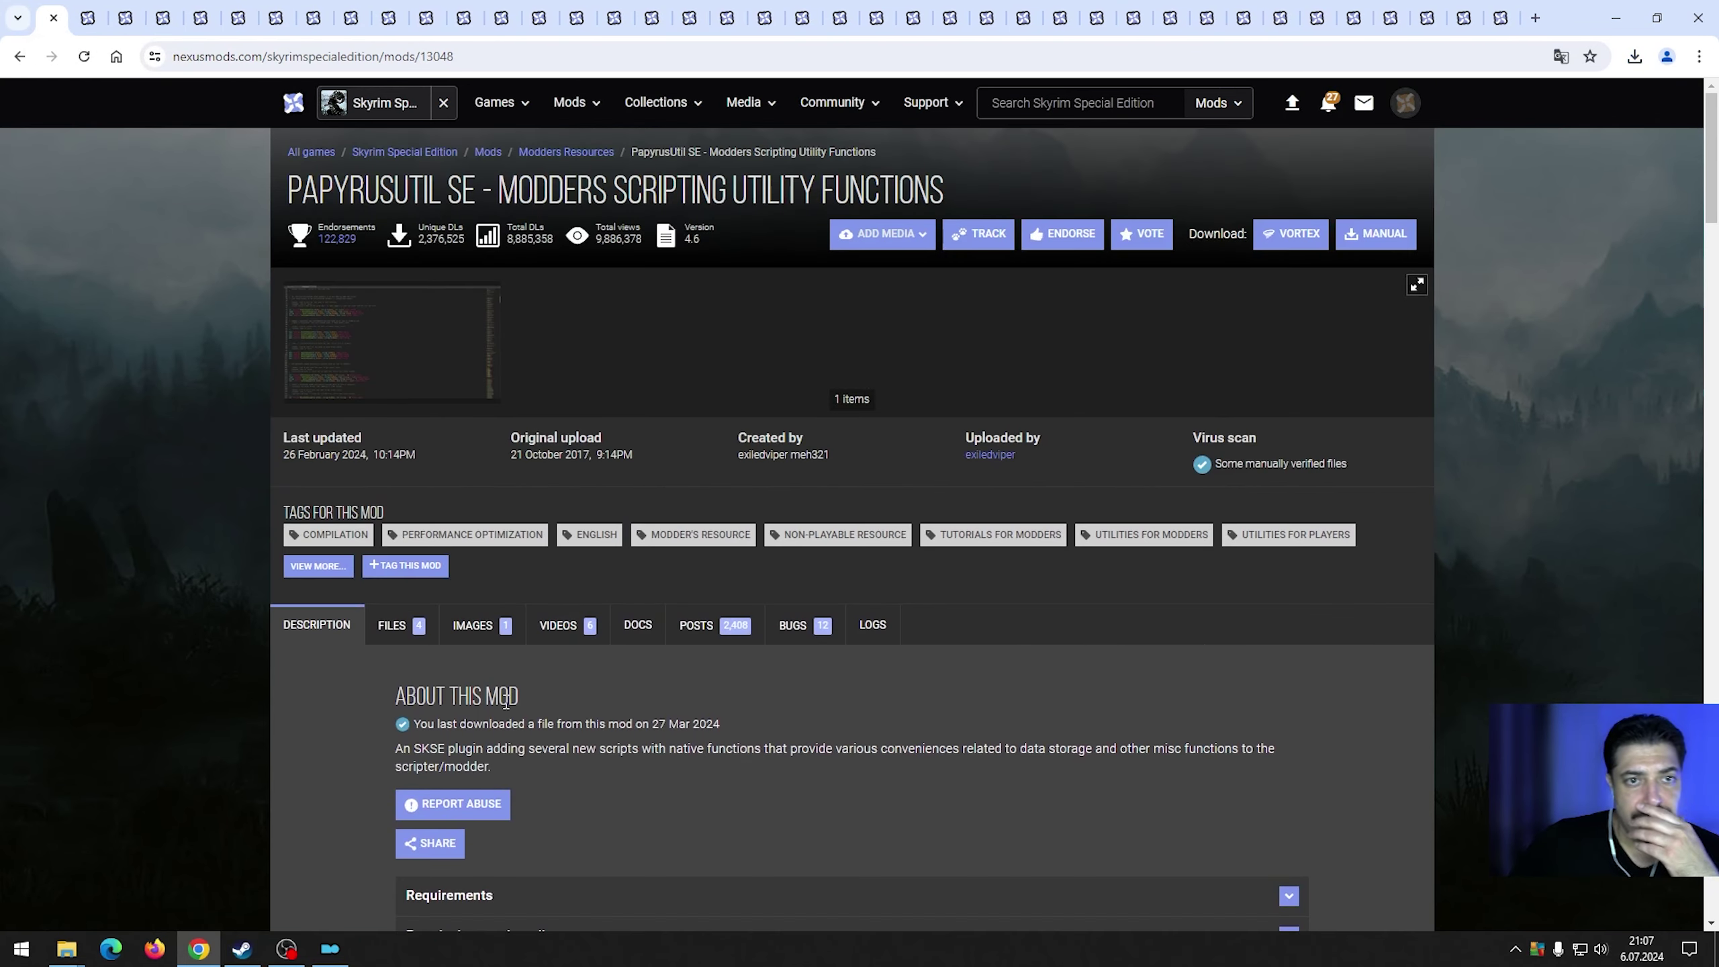
scroll(571, 487, "down", 4)
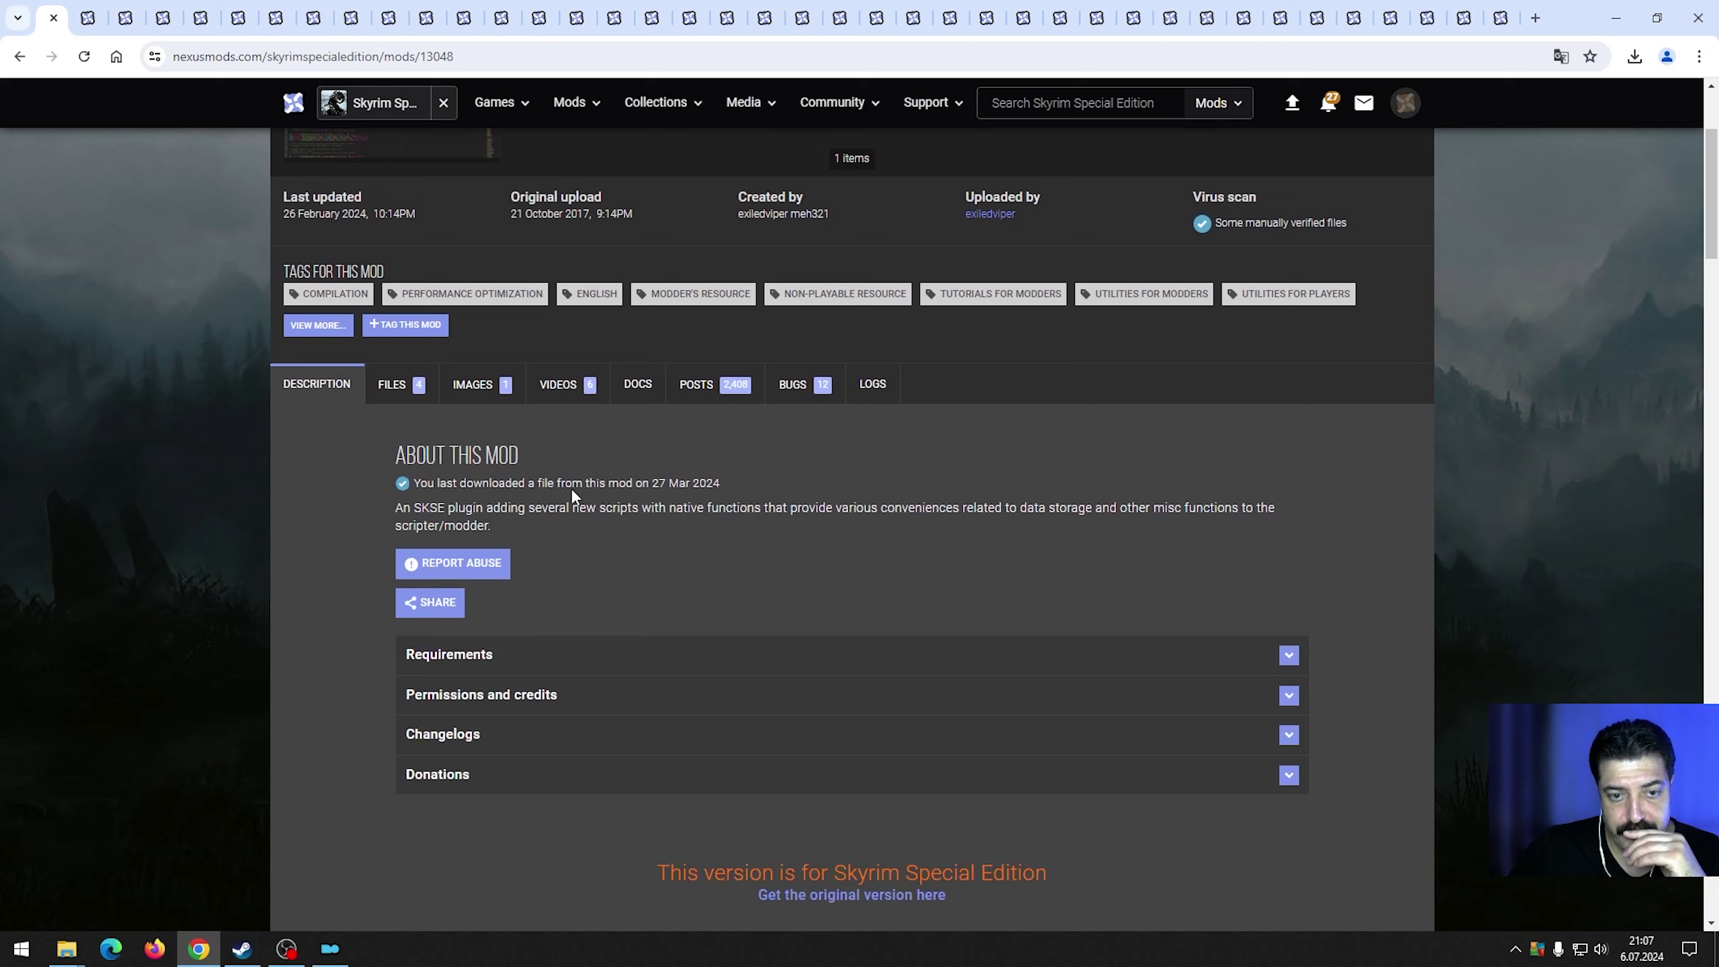
left_click(491, 636)
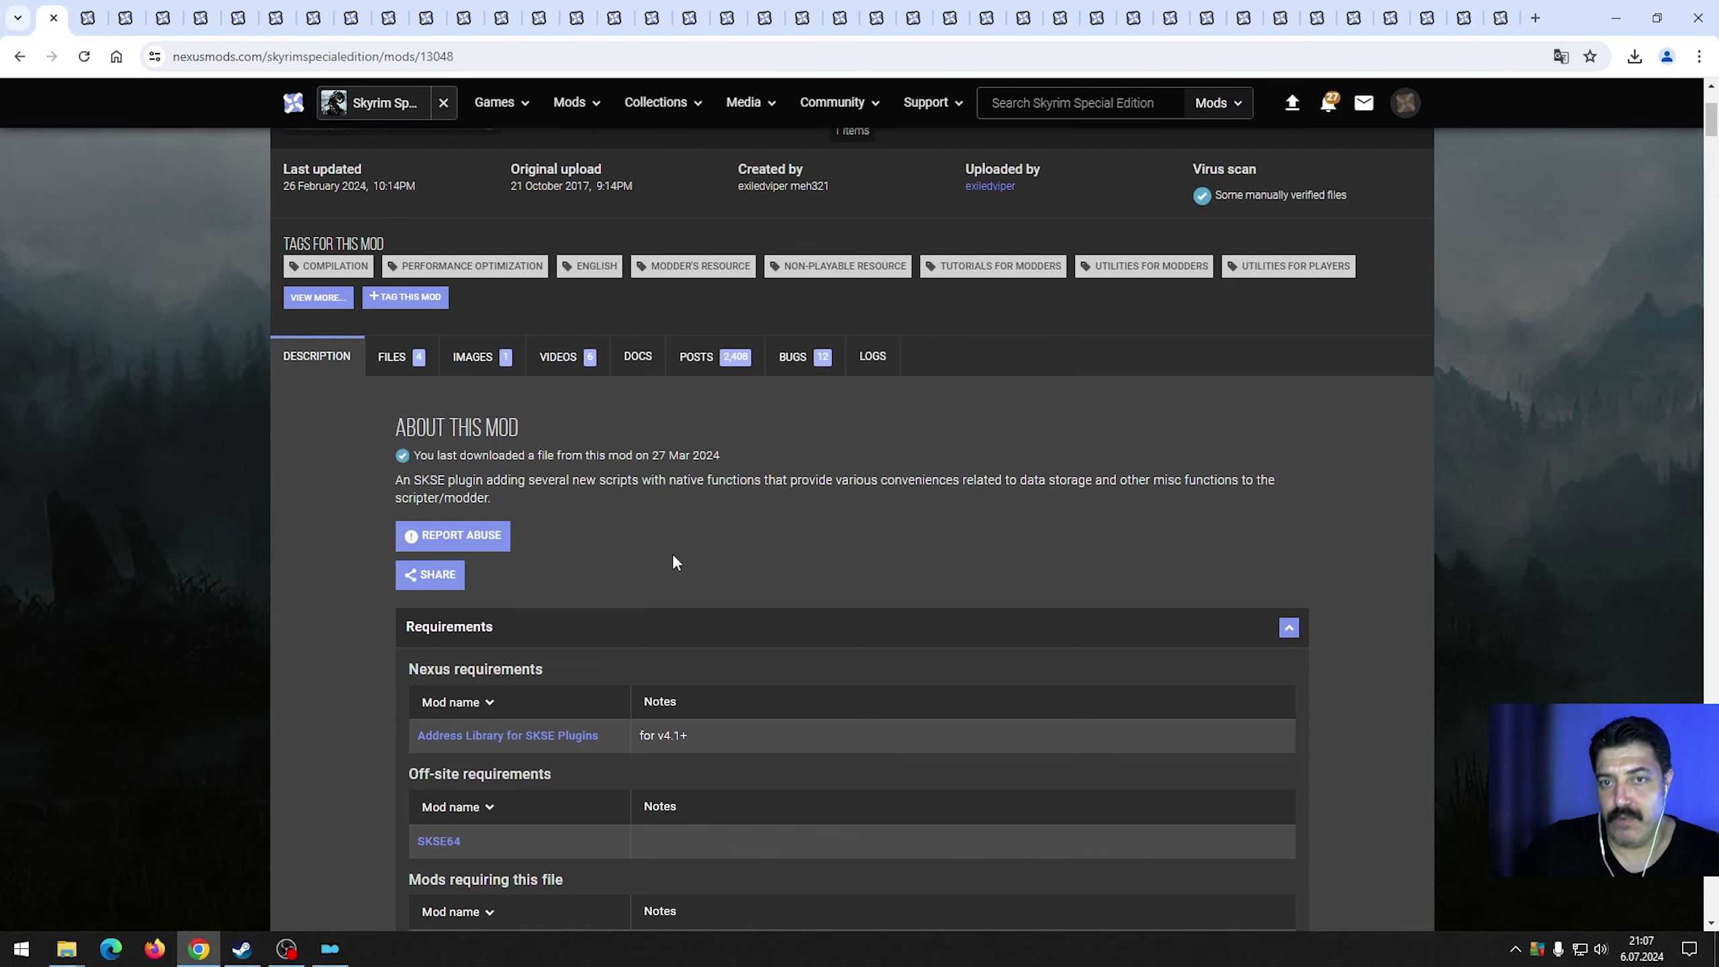
scroll(672, 554, "up", 4)
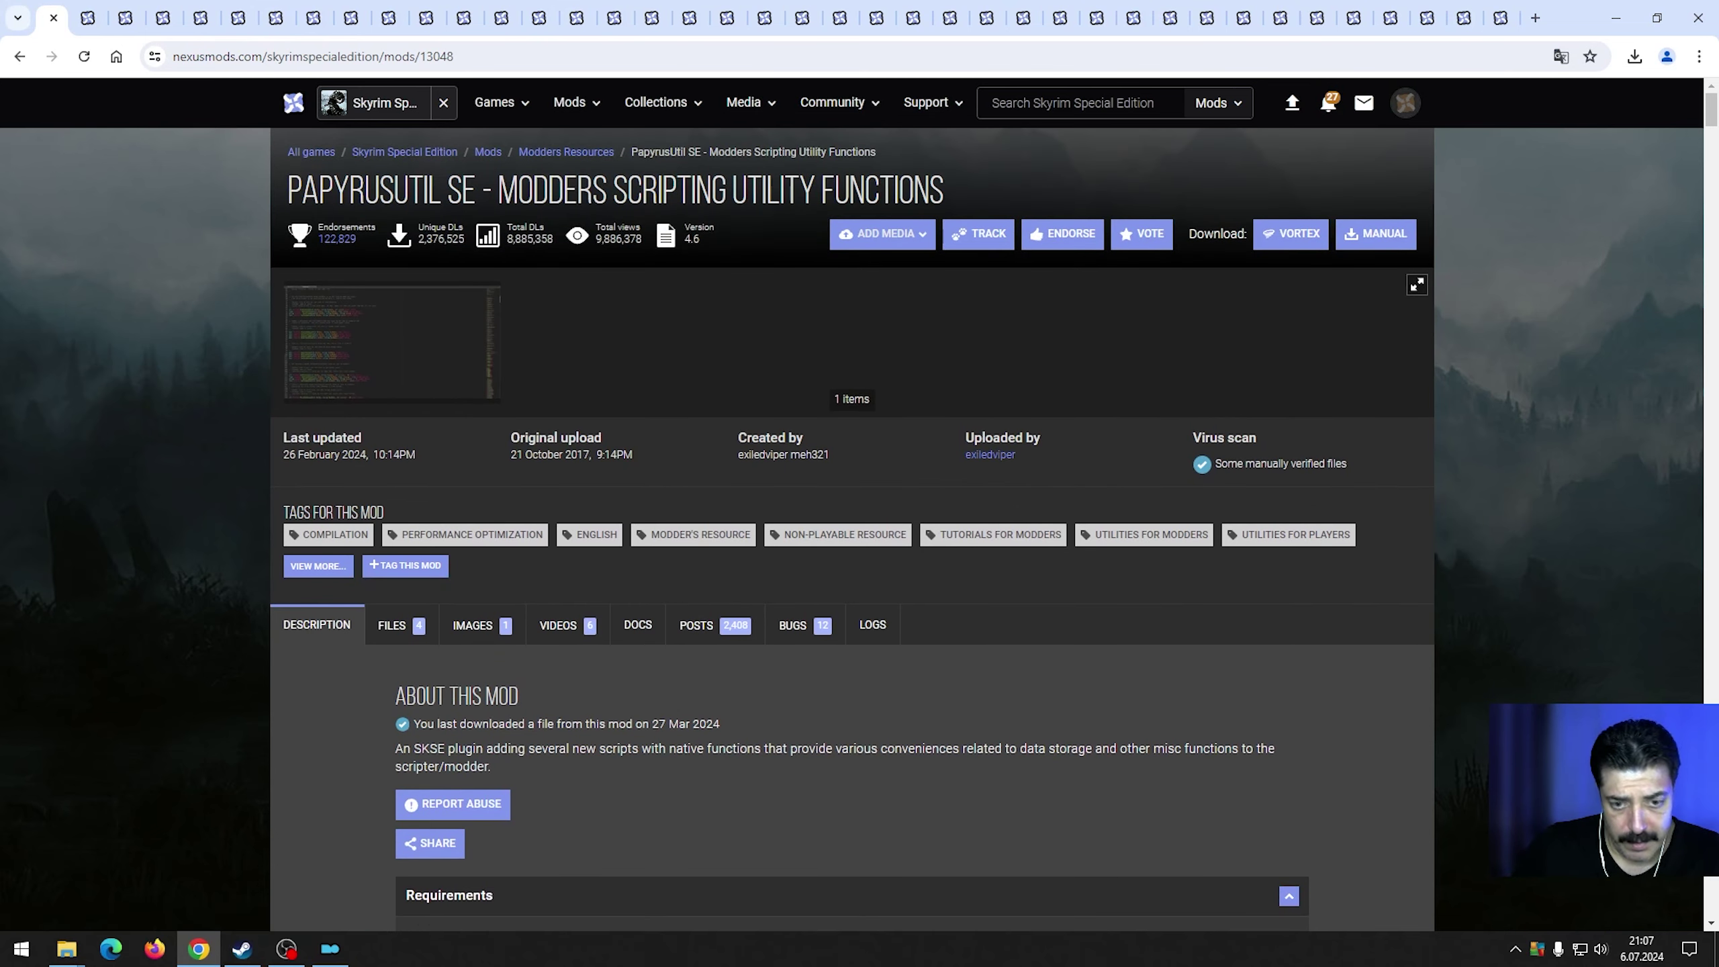
Translate the PapyrusUtil SE page into Turkish, then restore it to English.
right_click(1481, 257)
left_click(1289, 549)
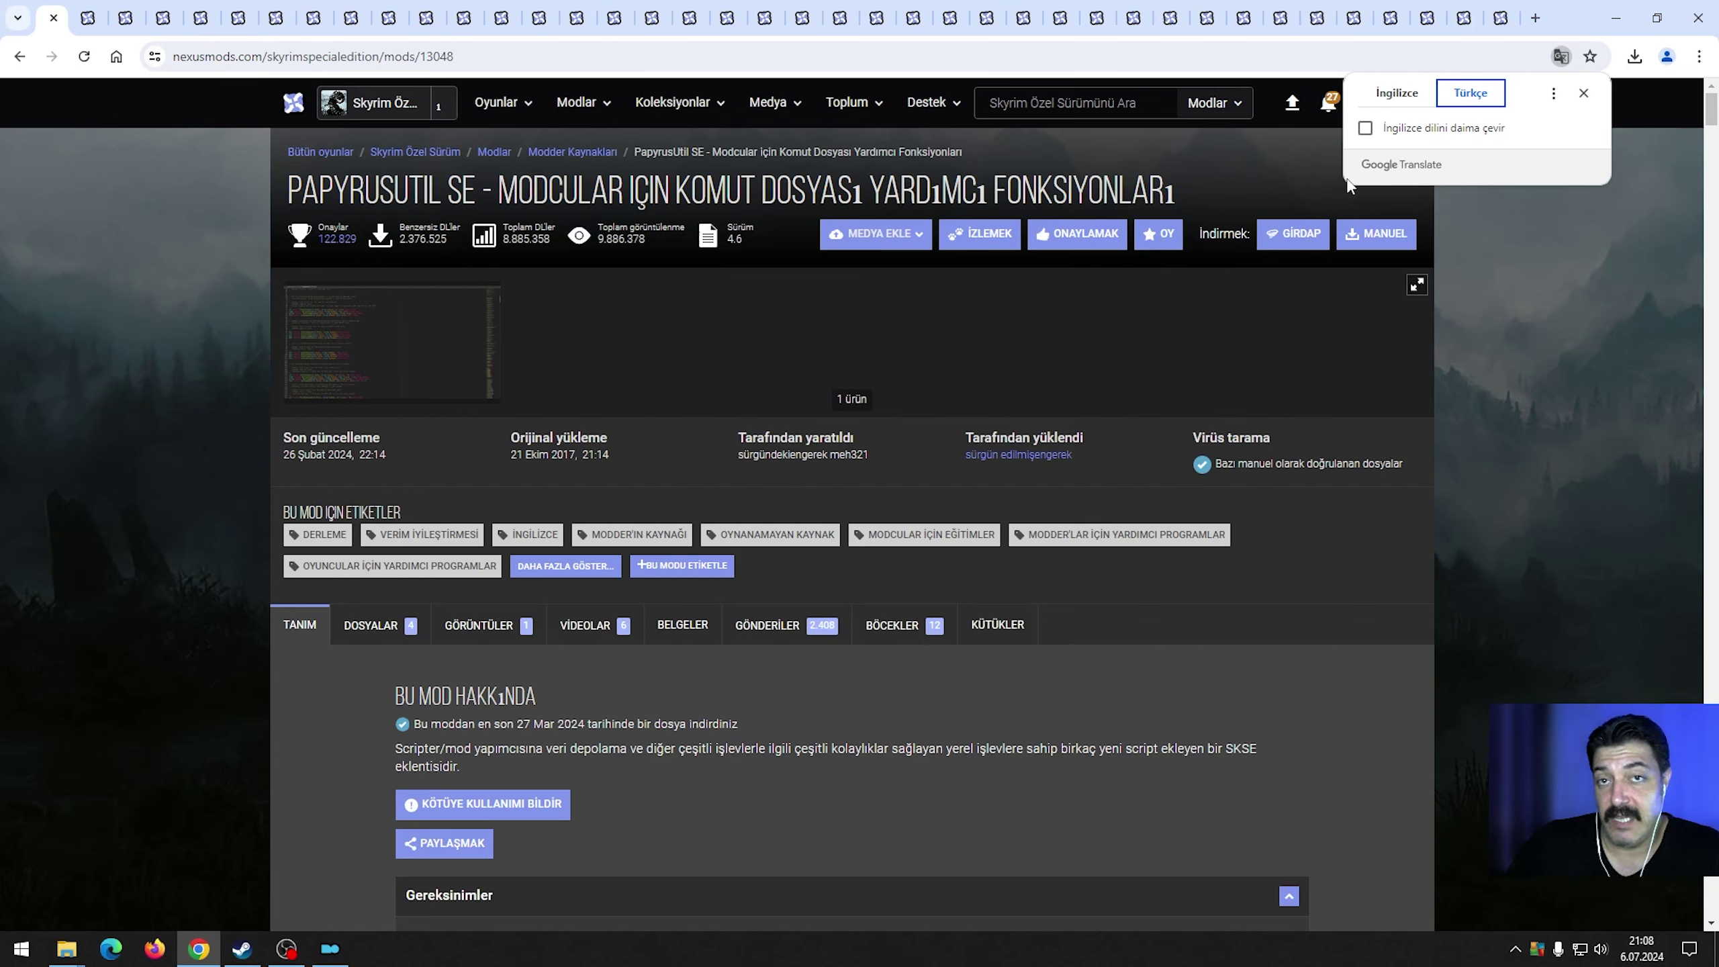
left_click(1397, 92)
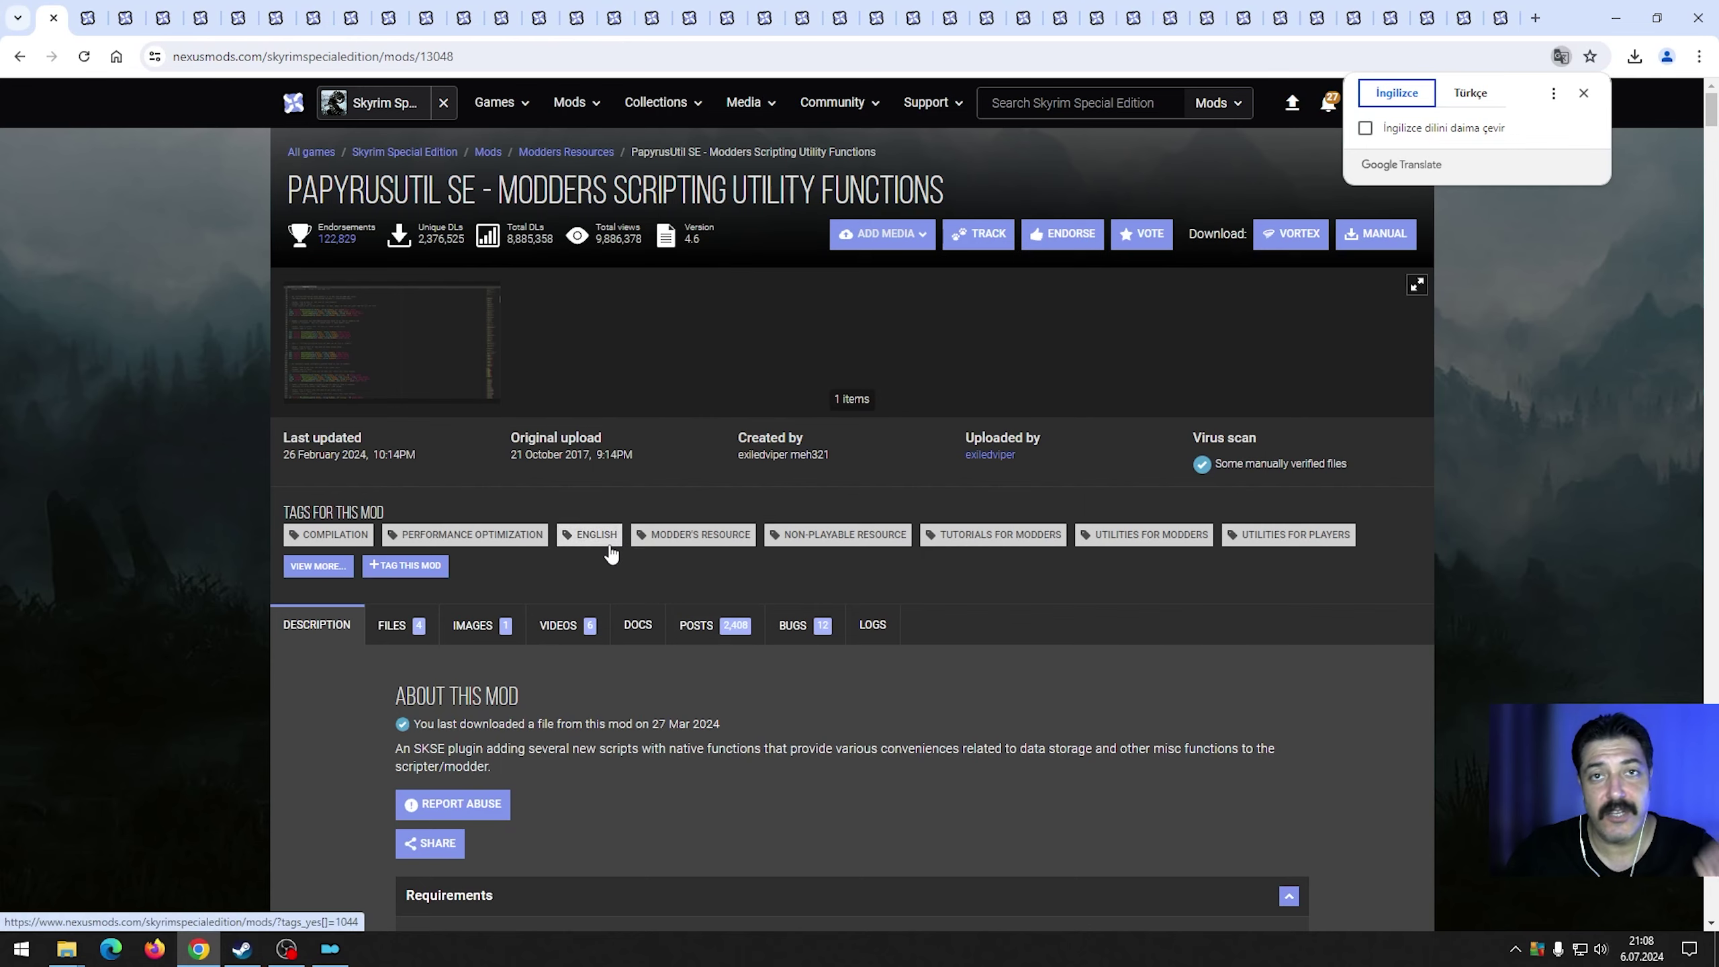
Check the PapyrusUtil description for its game version note and required mods.
left_click(410, 626)
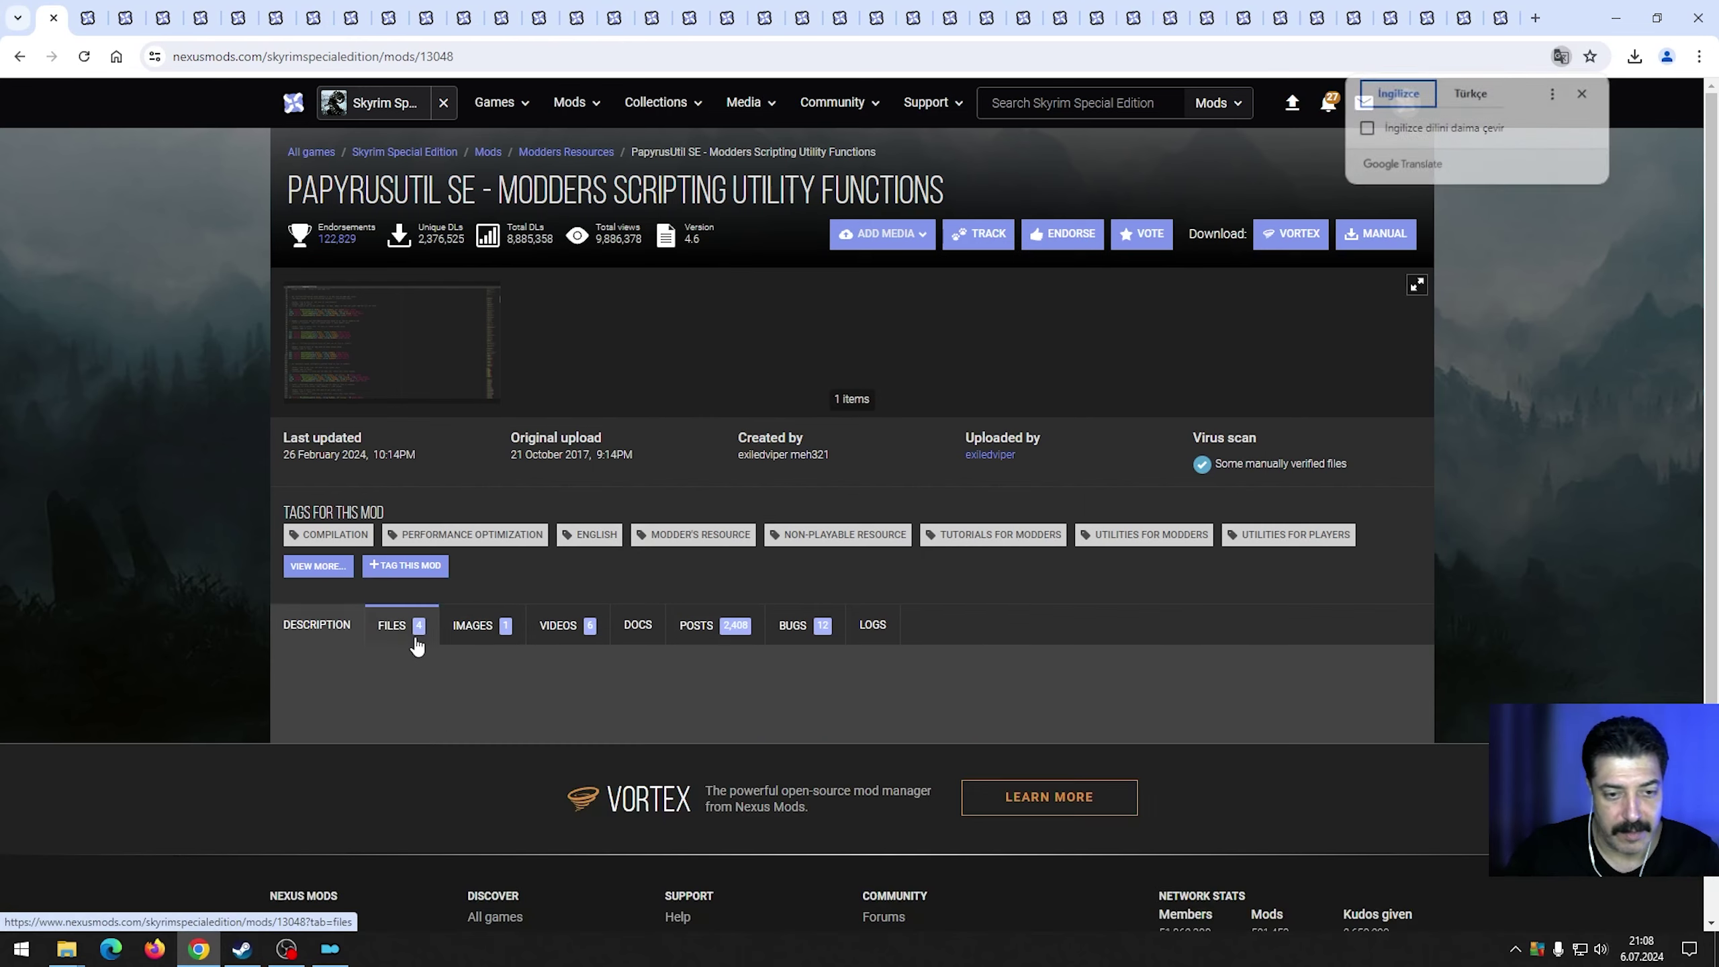
scroll(763, 669, "down", 3)
left_click(365, 467)
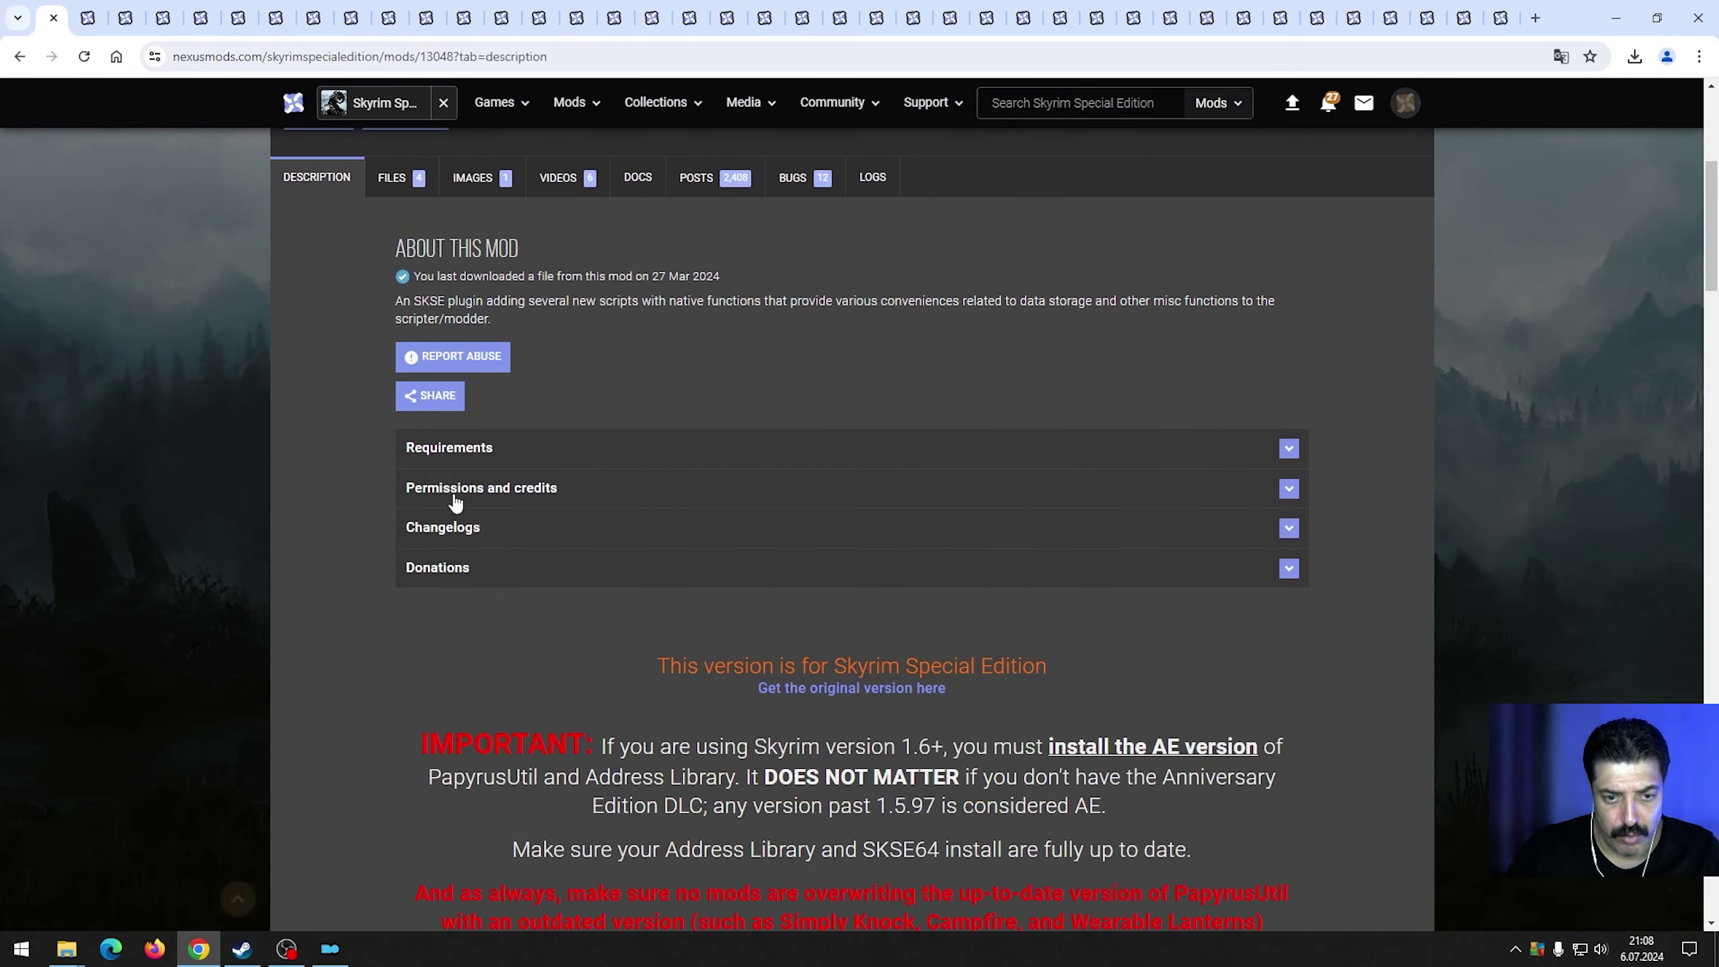
left_click(466, 451)
left_click(466, 450)
scroll(407, 380, "up", 3)
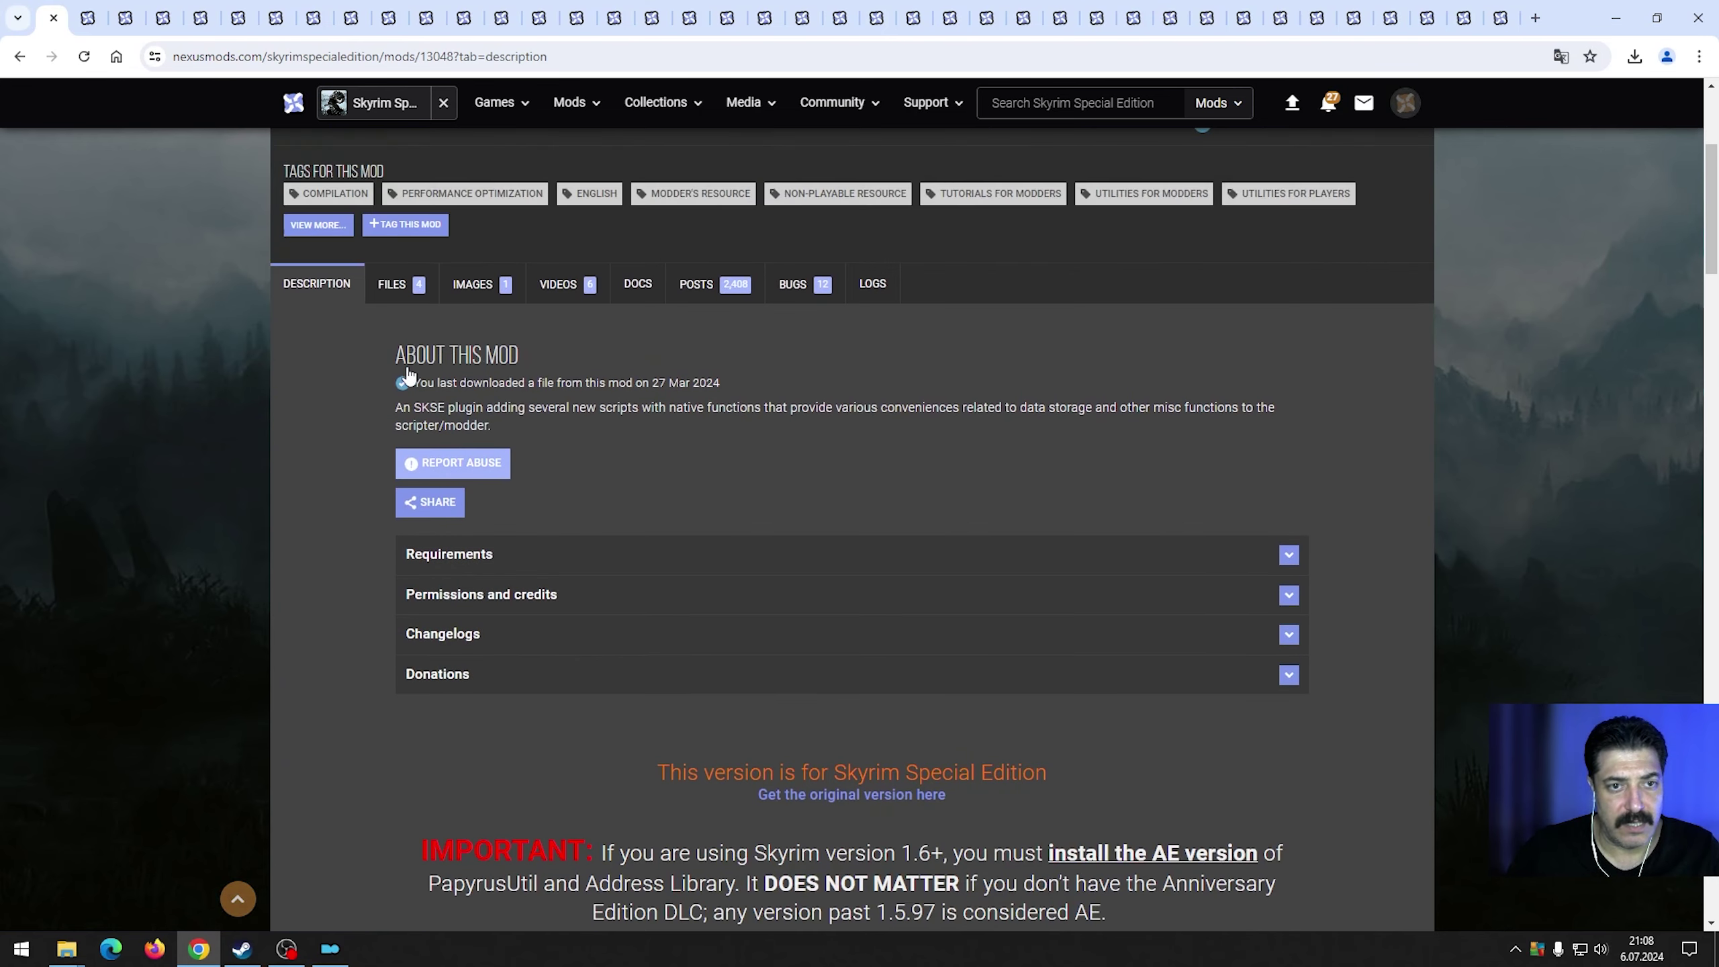
Compare the PapyrusUtil main files and manually download PapyrusUtil AE SE - Scripting Utility Functions.
left_click(396, 354)
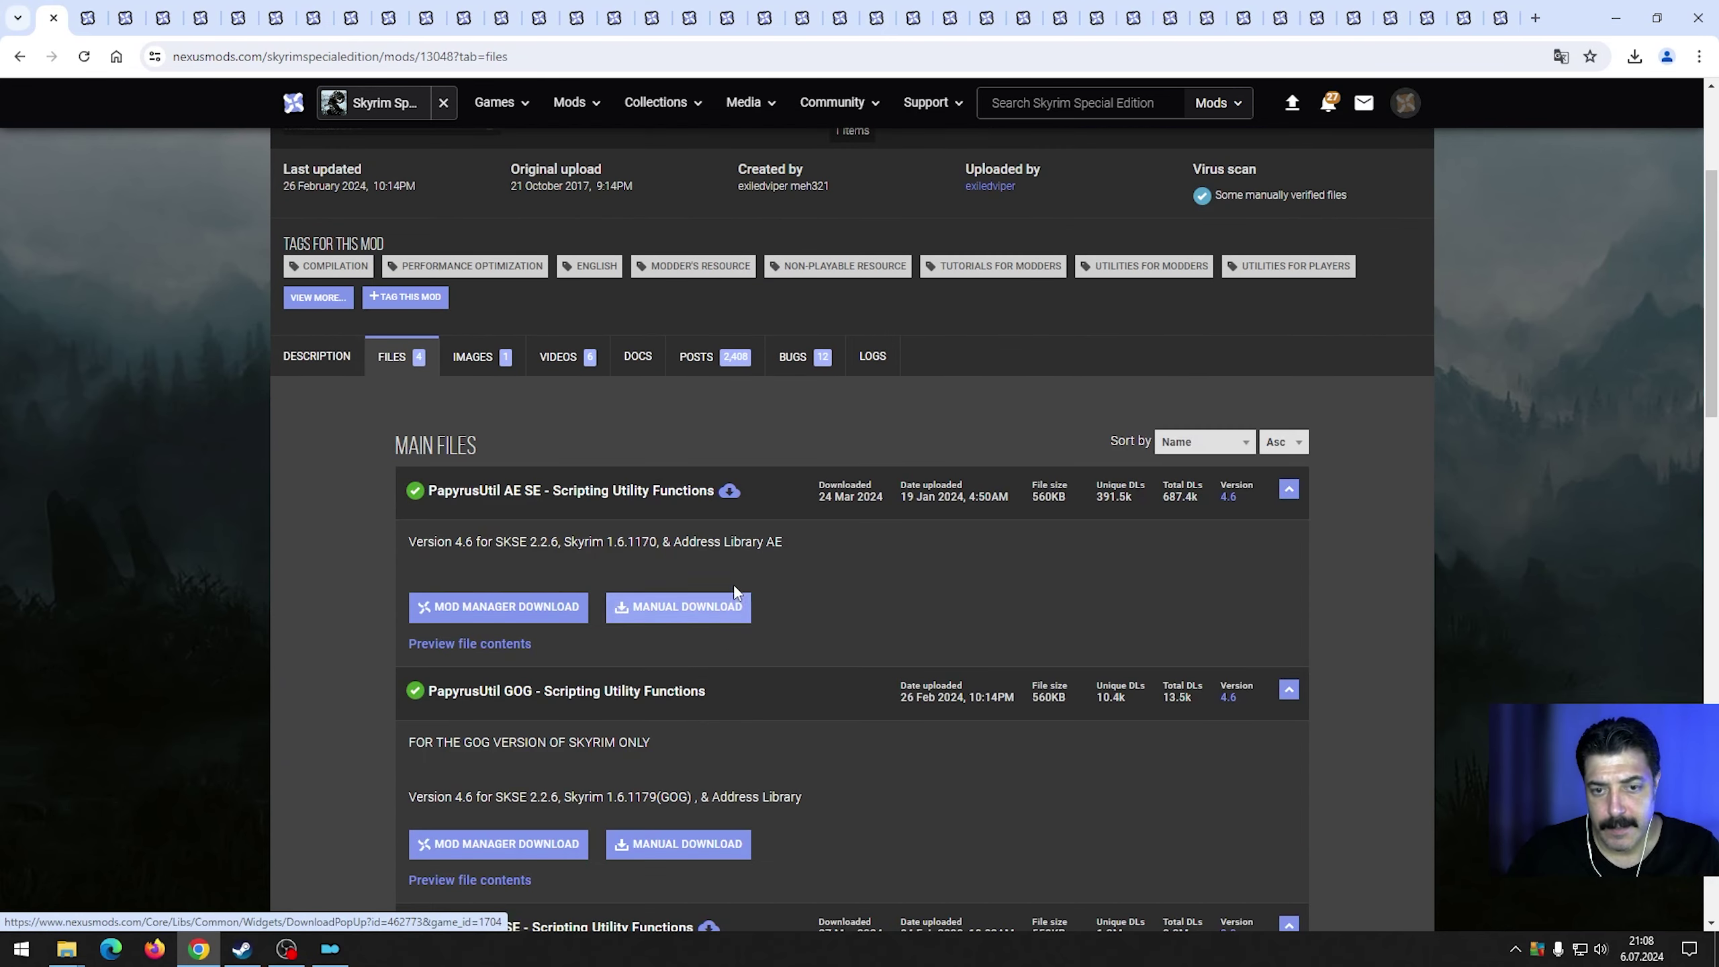
scroll(728, 568, "down", 3)
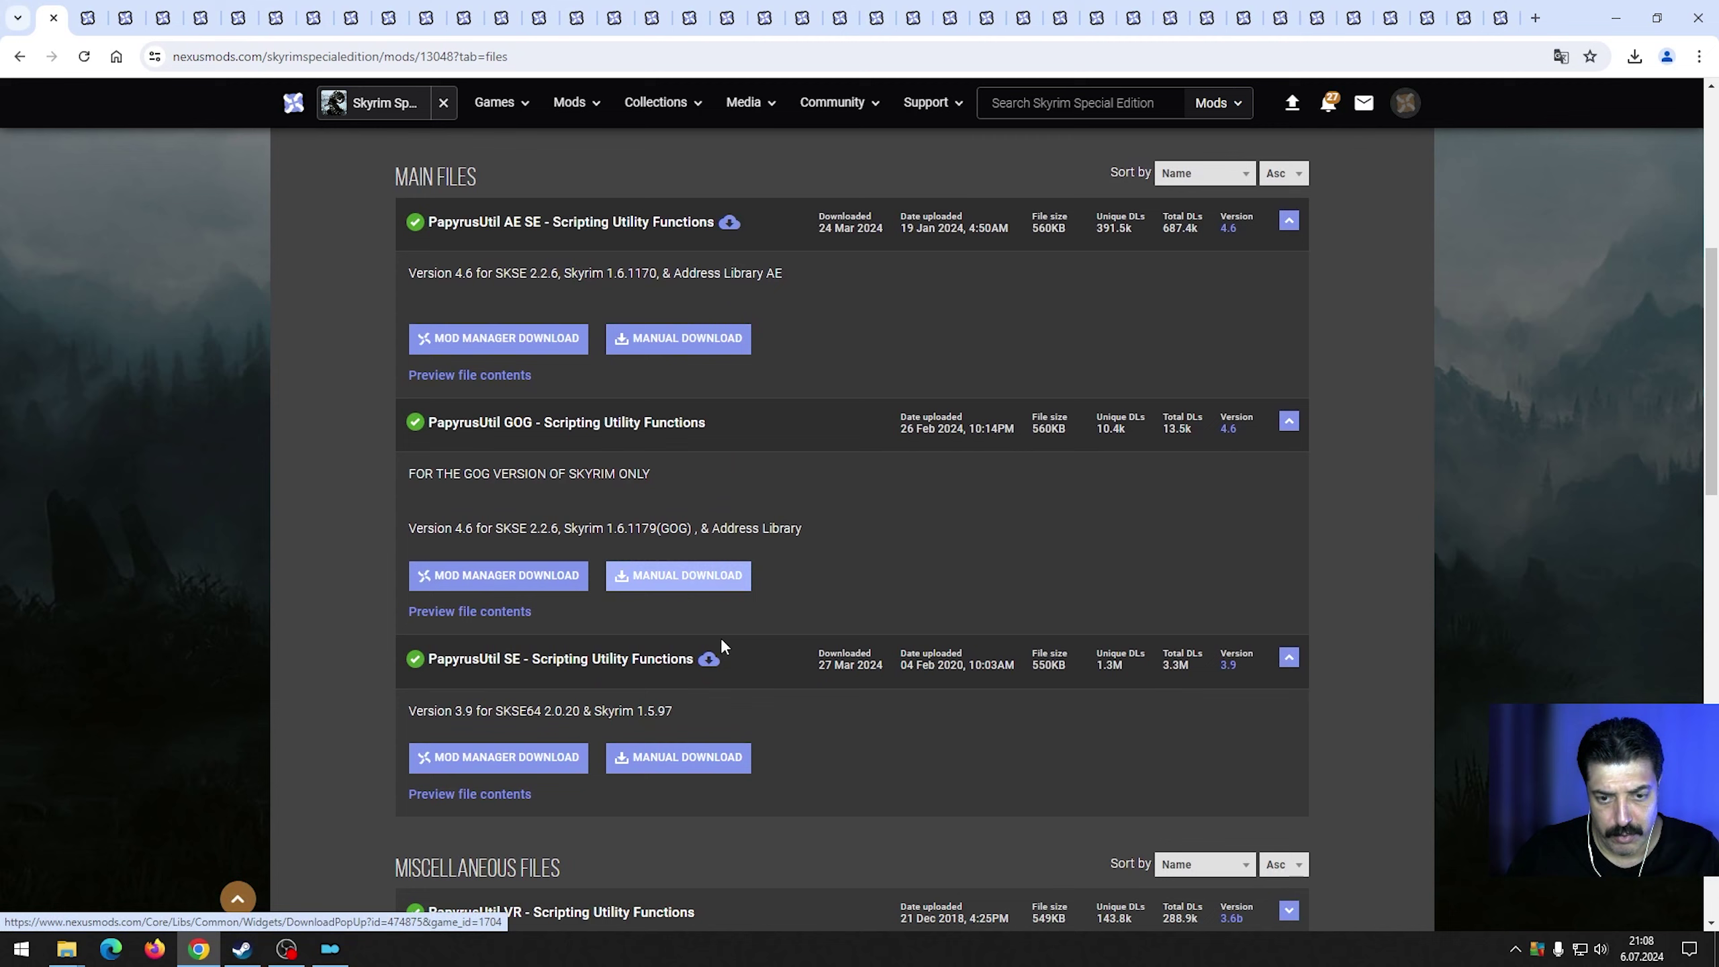
scroll(714, 649, "up", 2)
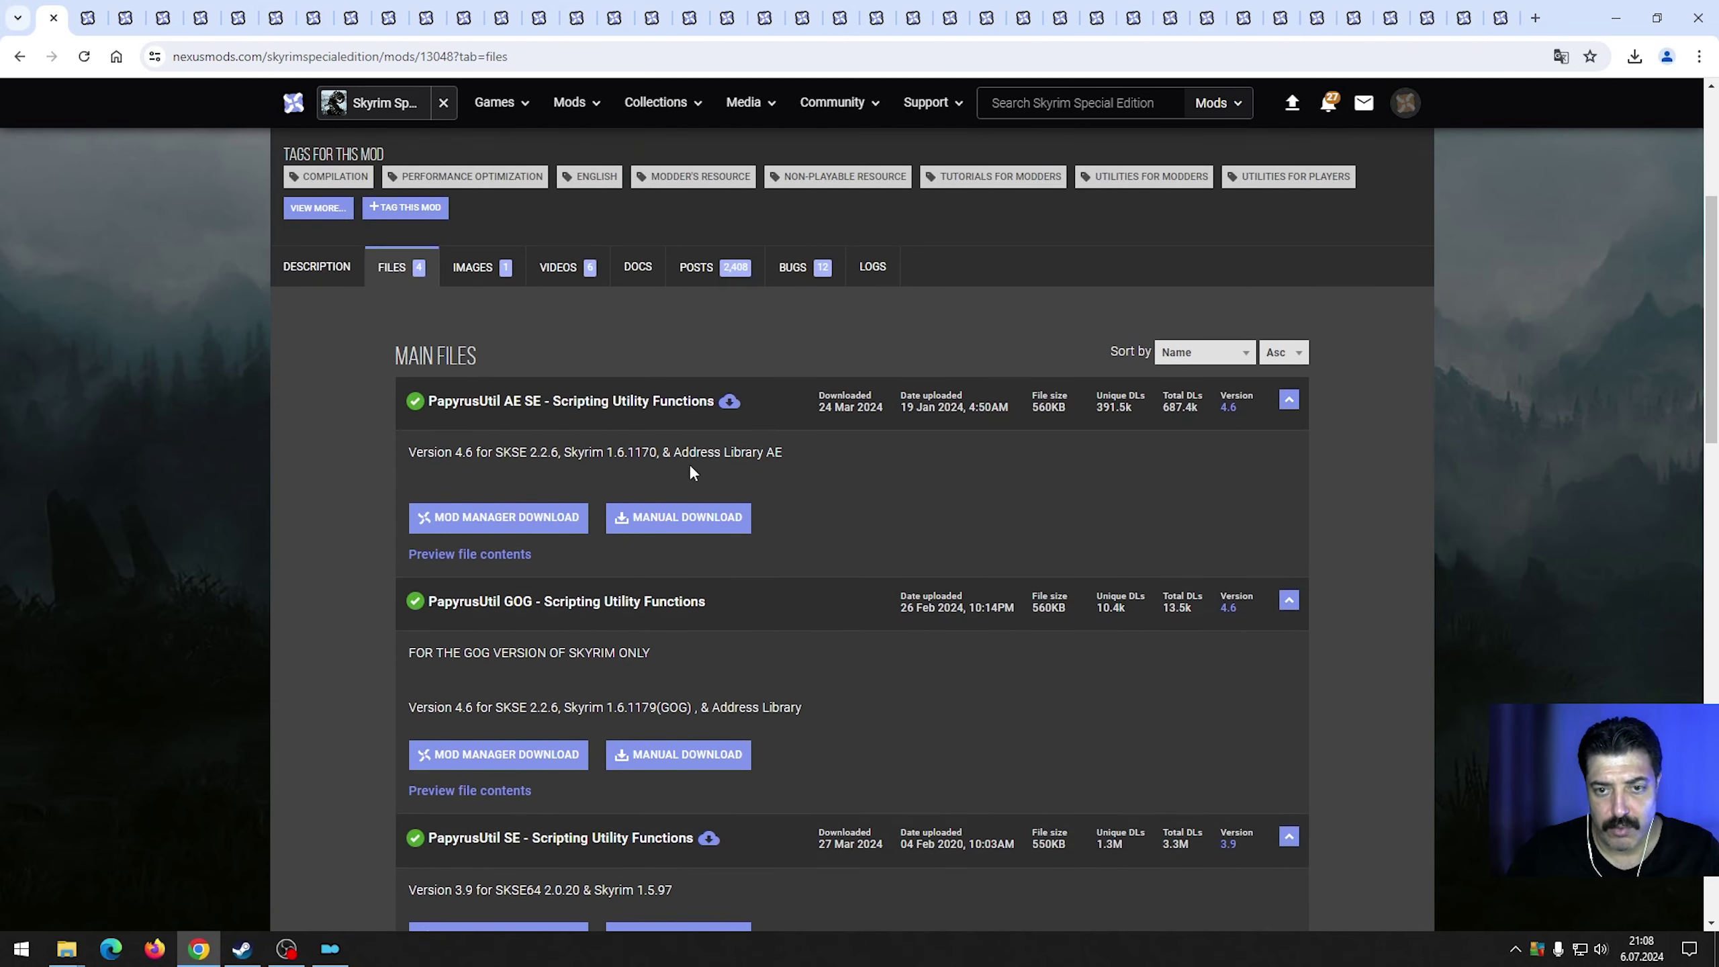
left_click(717, 526)
left_click(481, 421)
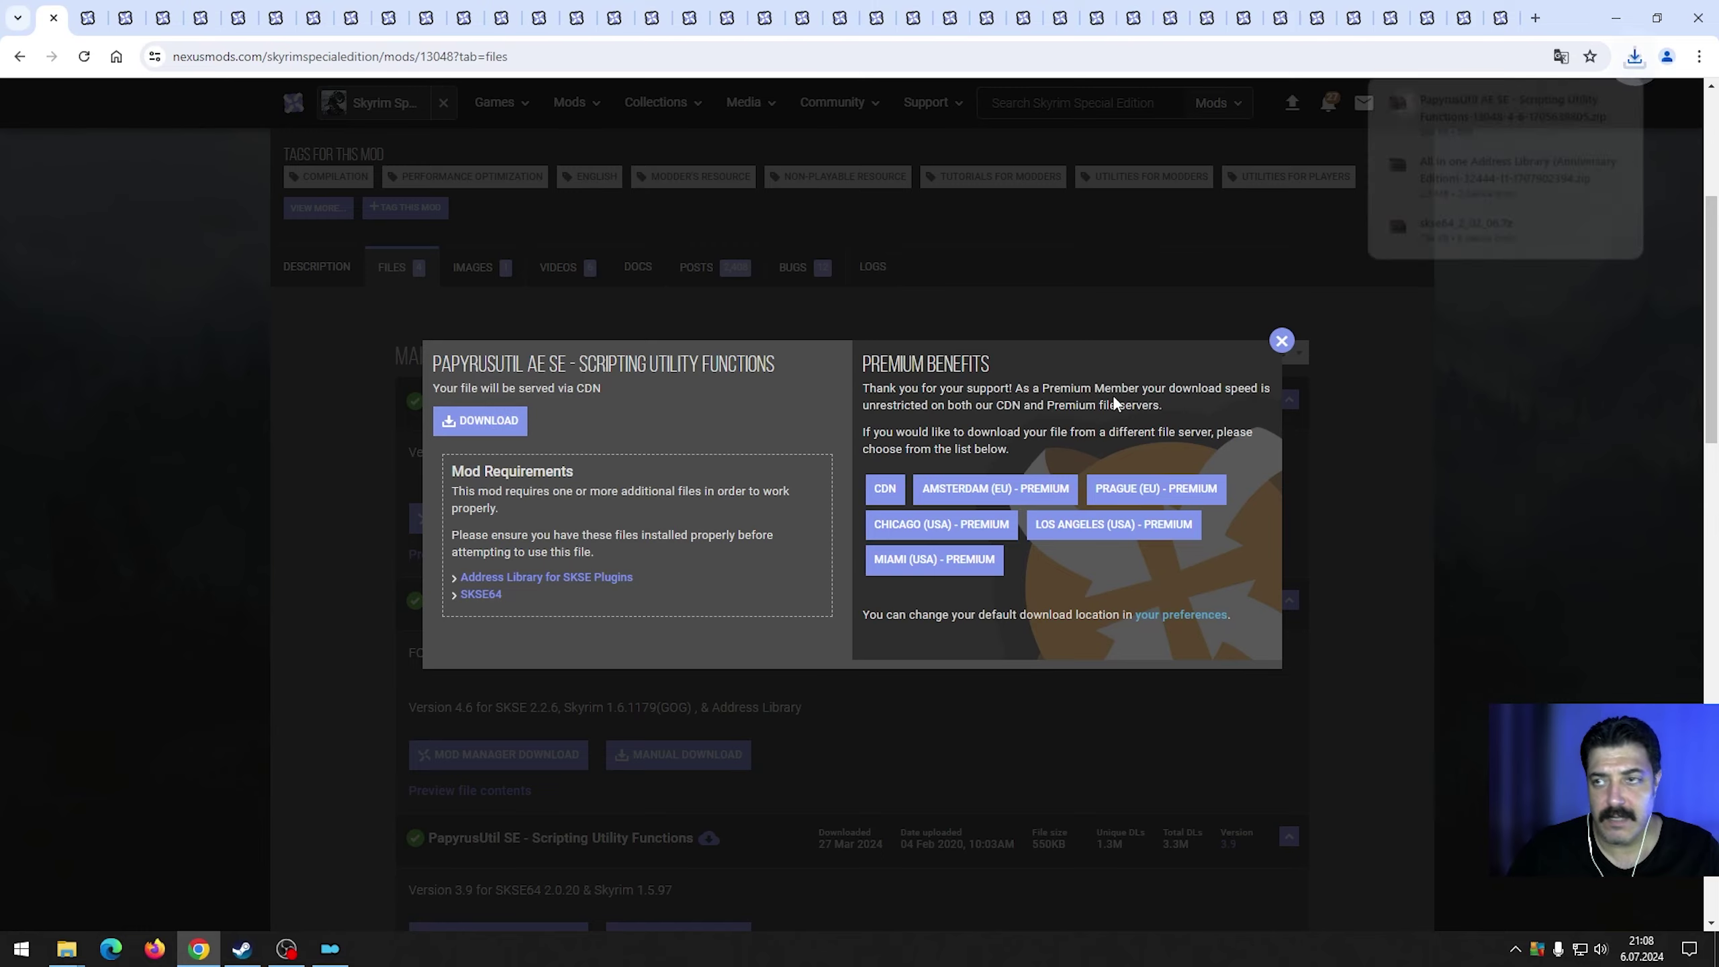
Show the downloaded PapyrusUtil AE SE archive in its folder and move it into "1.gereksinim modları", clearing the Downloads window away.
left_click(1586, 100)
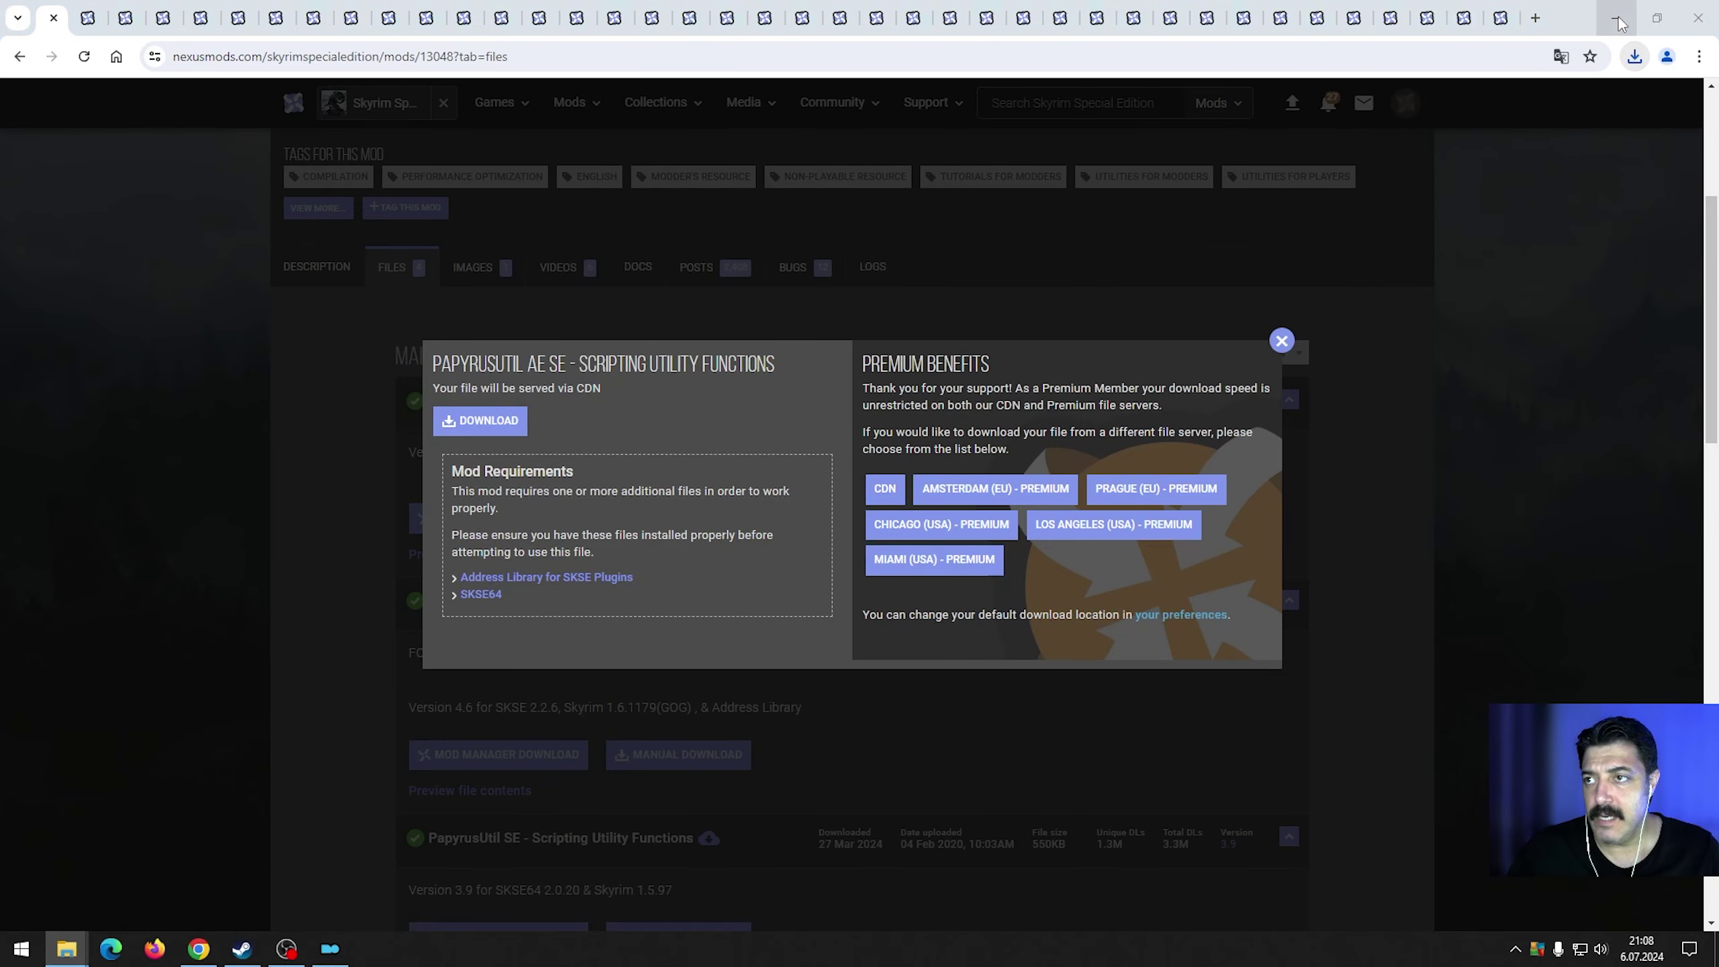
left_click(626, 104)
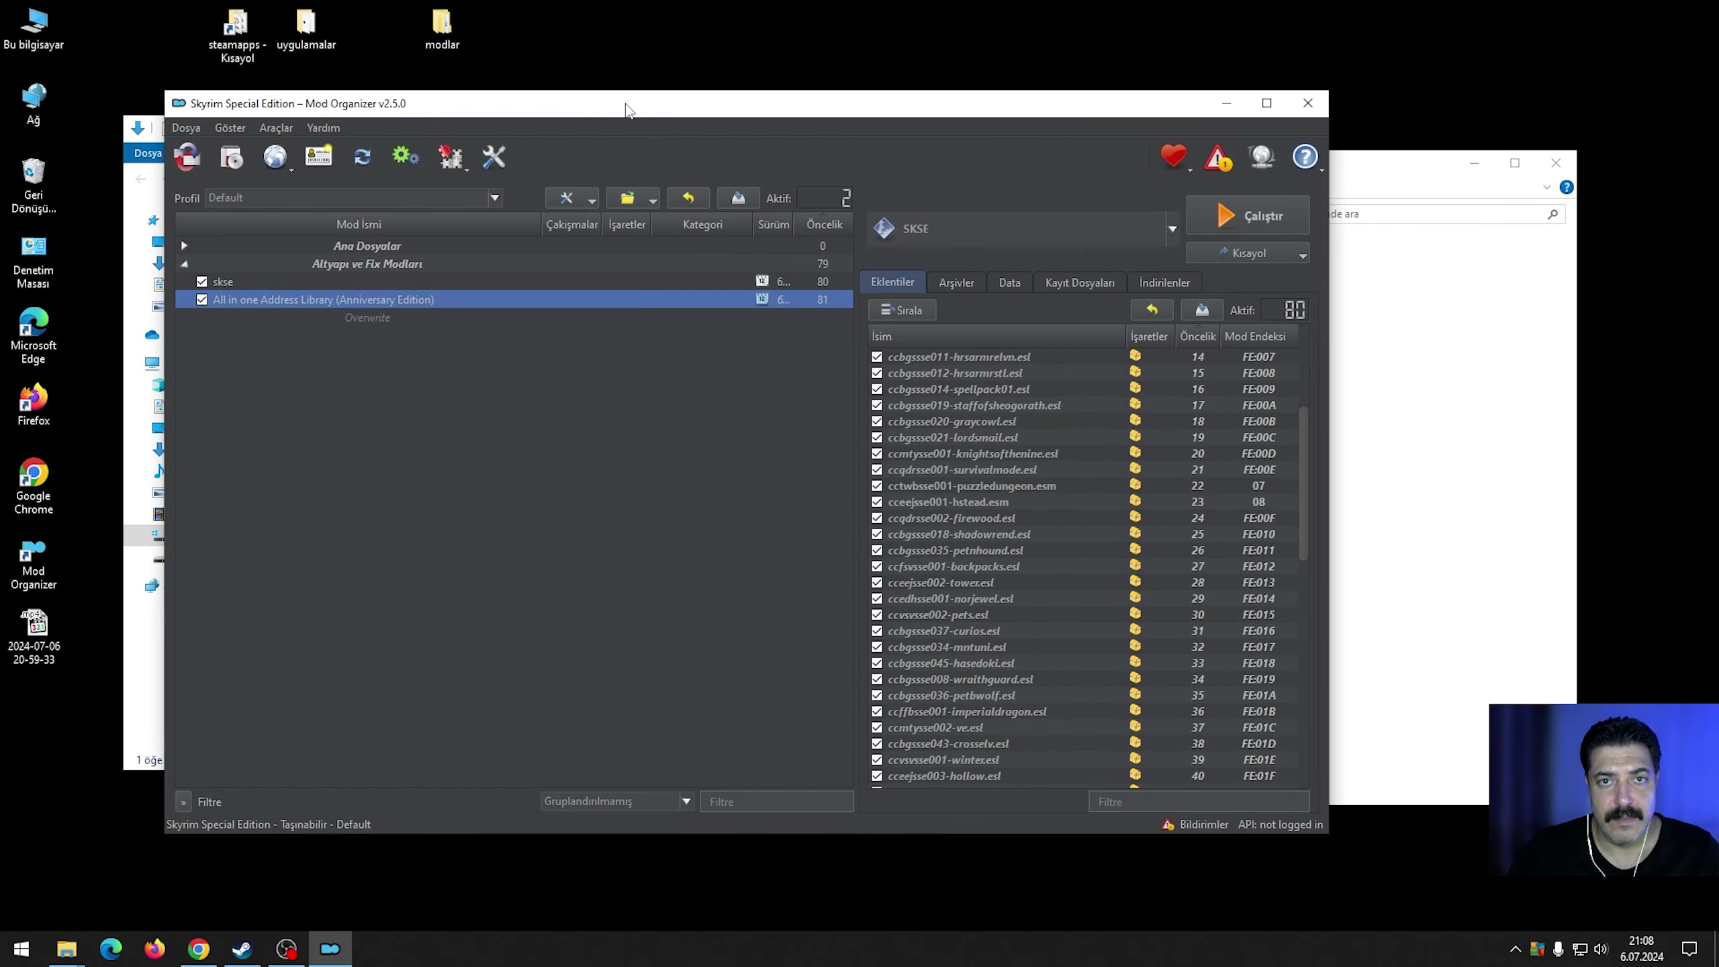
left_click(1430, 393)
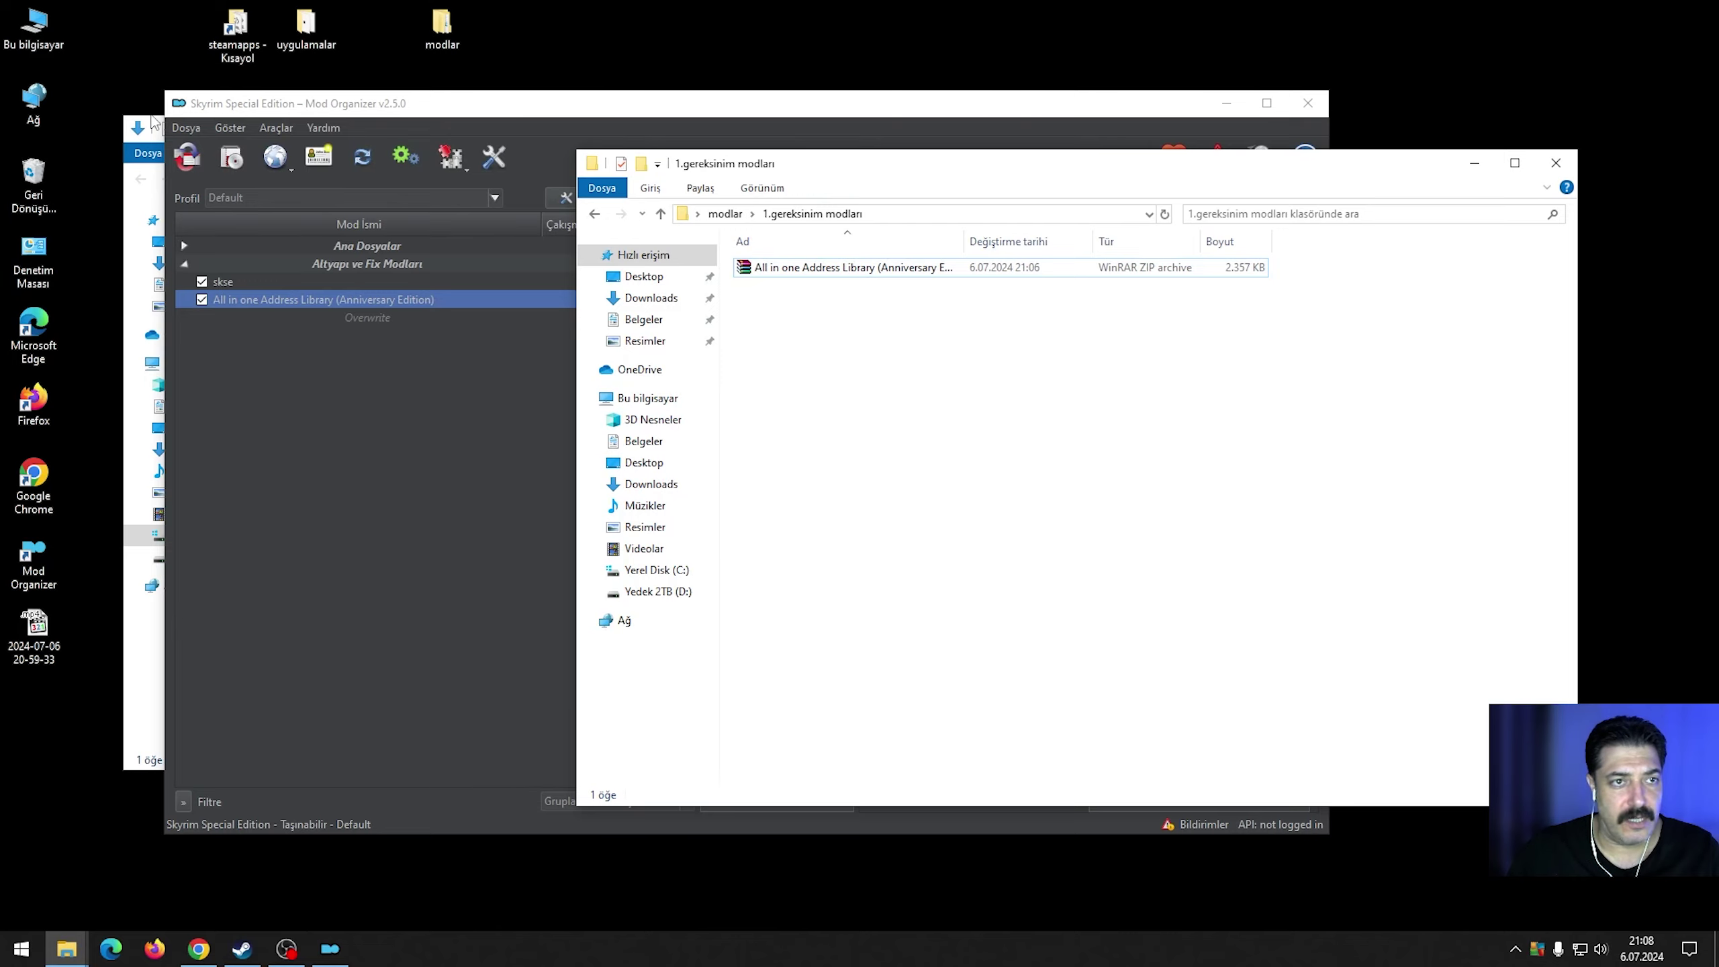
left_click(157, 131)
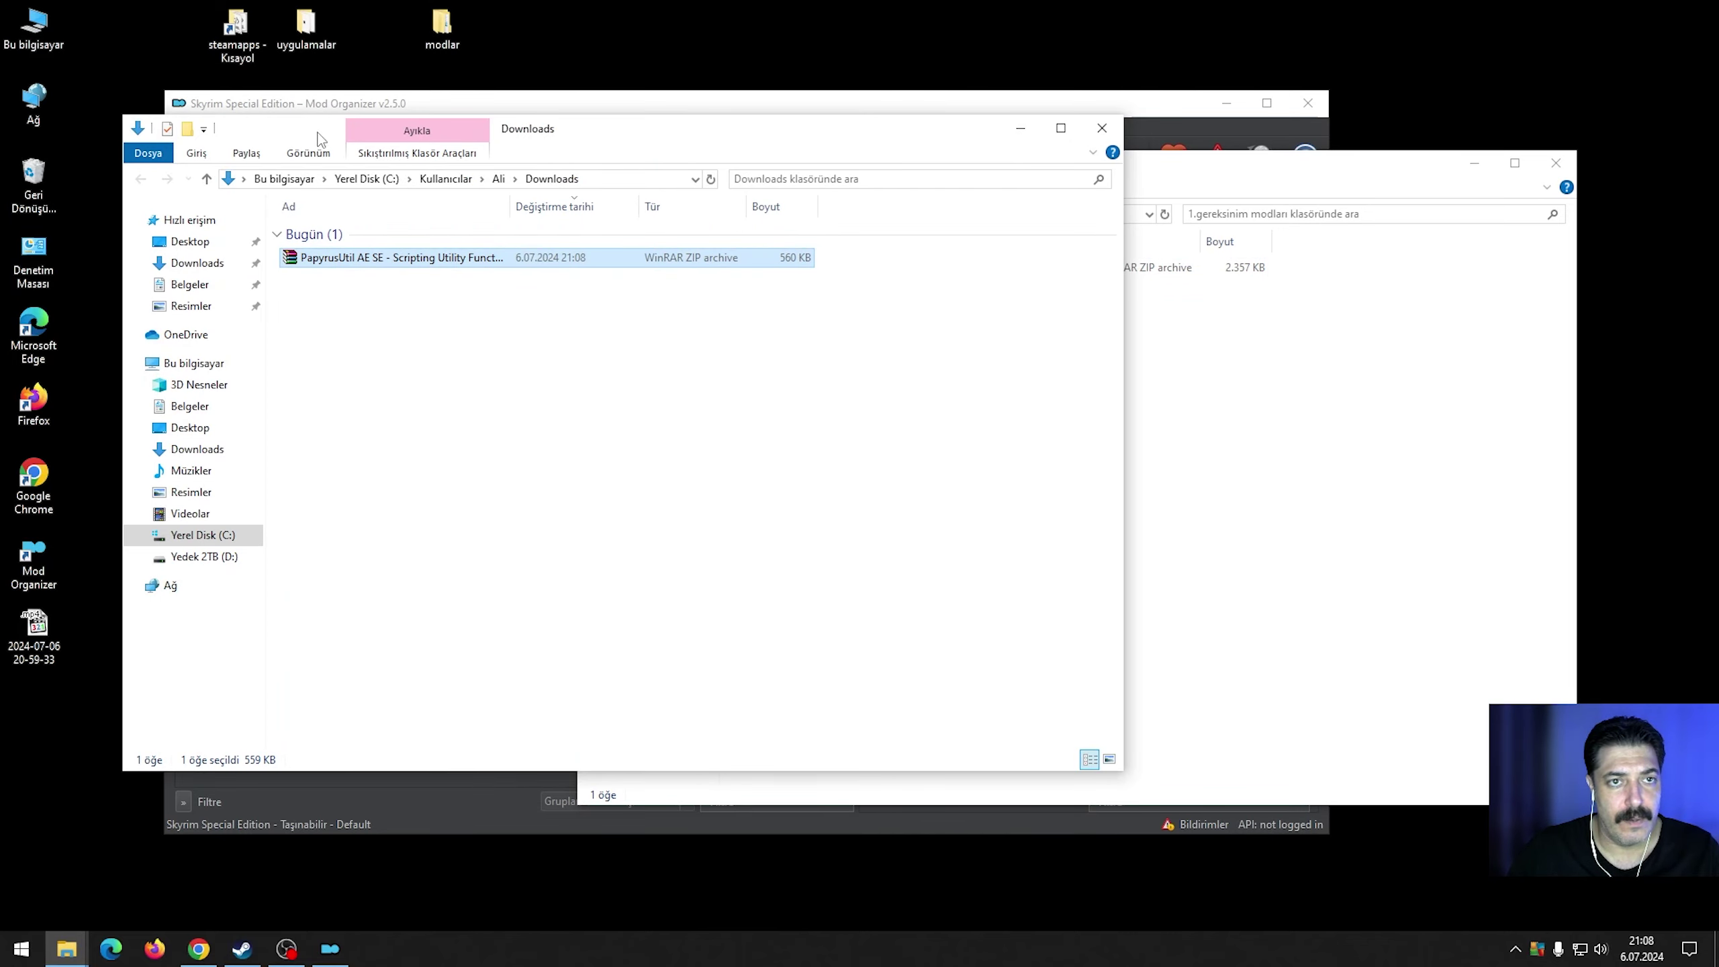
left_click_drag(319, 133, 242, 184)
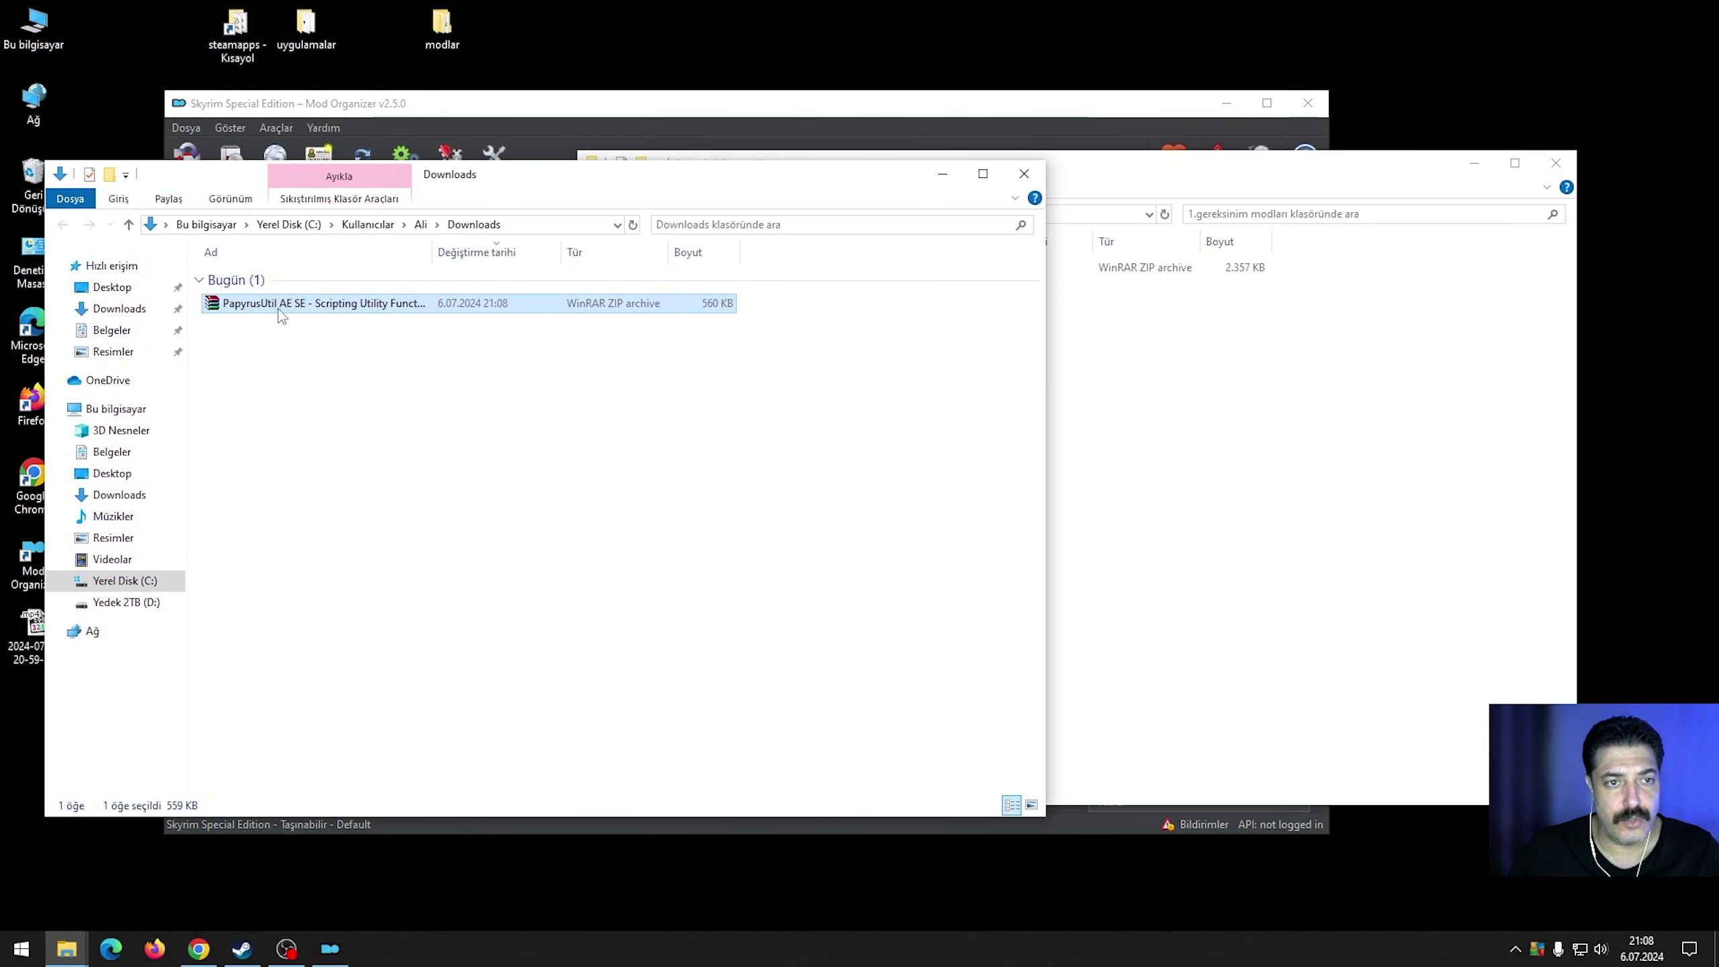
left_click_drag(281, 315, 921, 425)
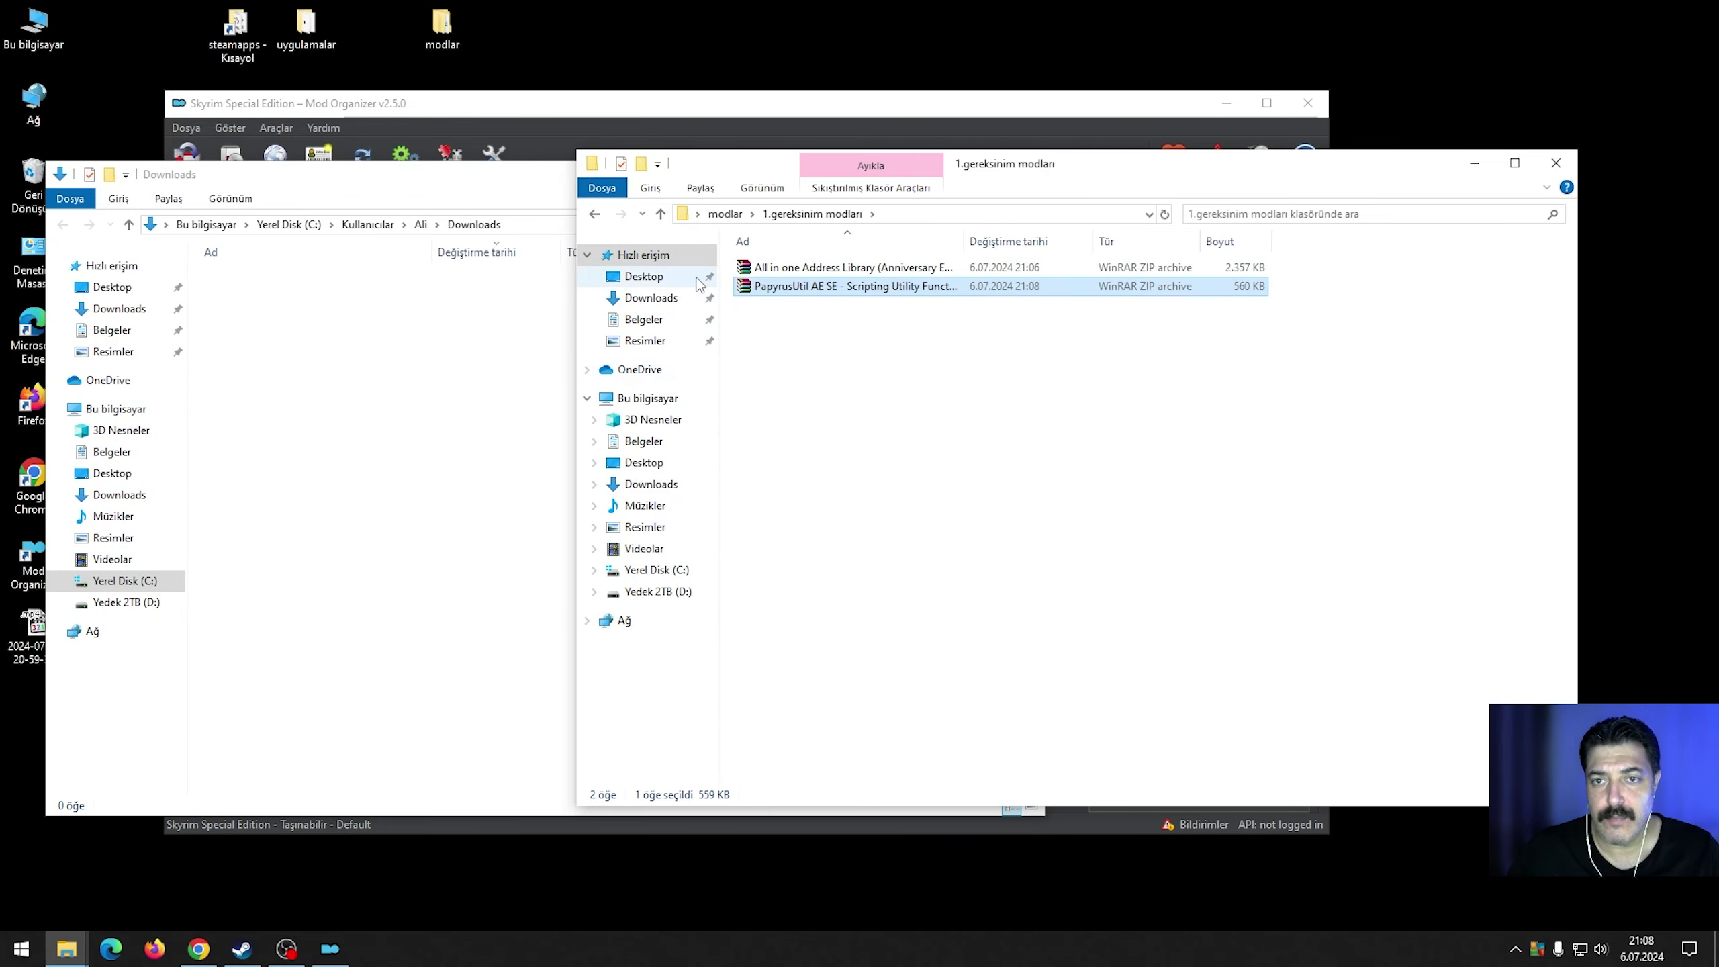
left_click(471, 377)
left_click(946, 177)
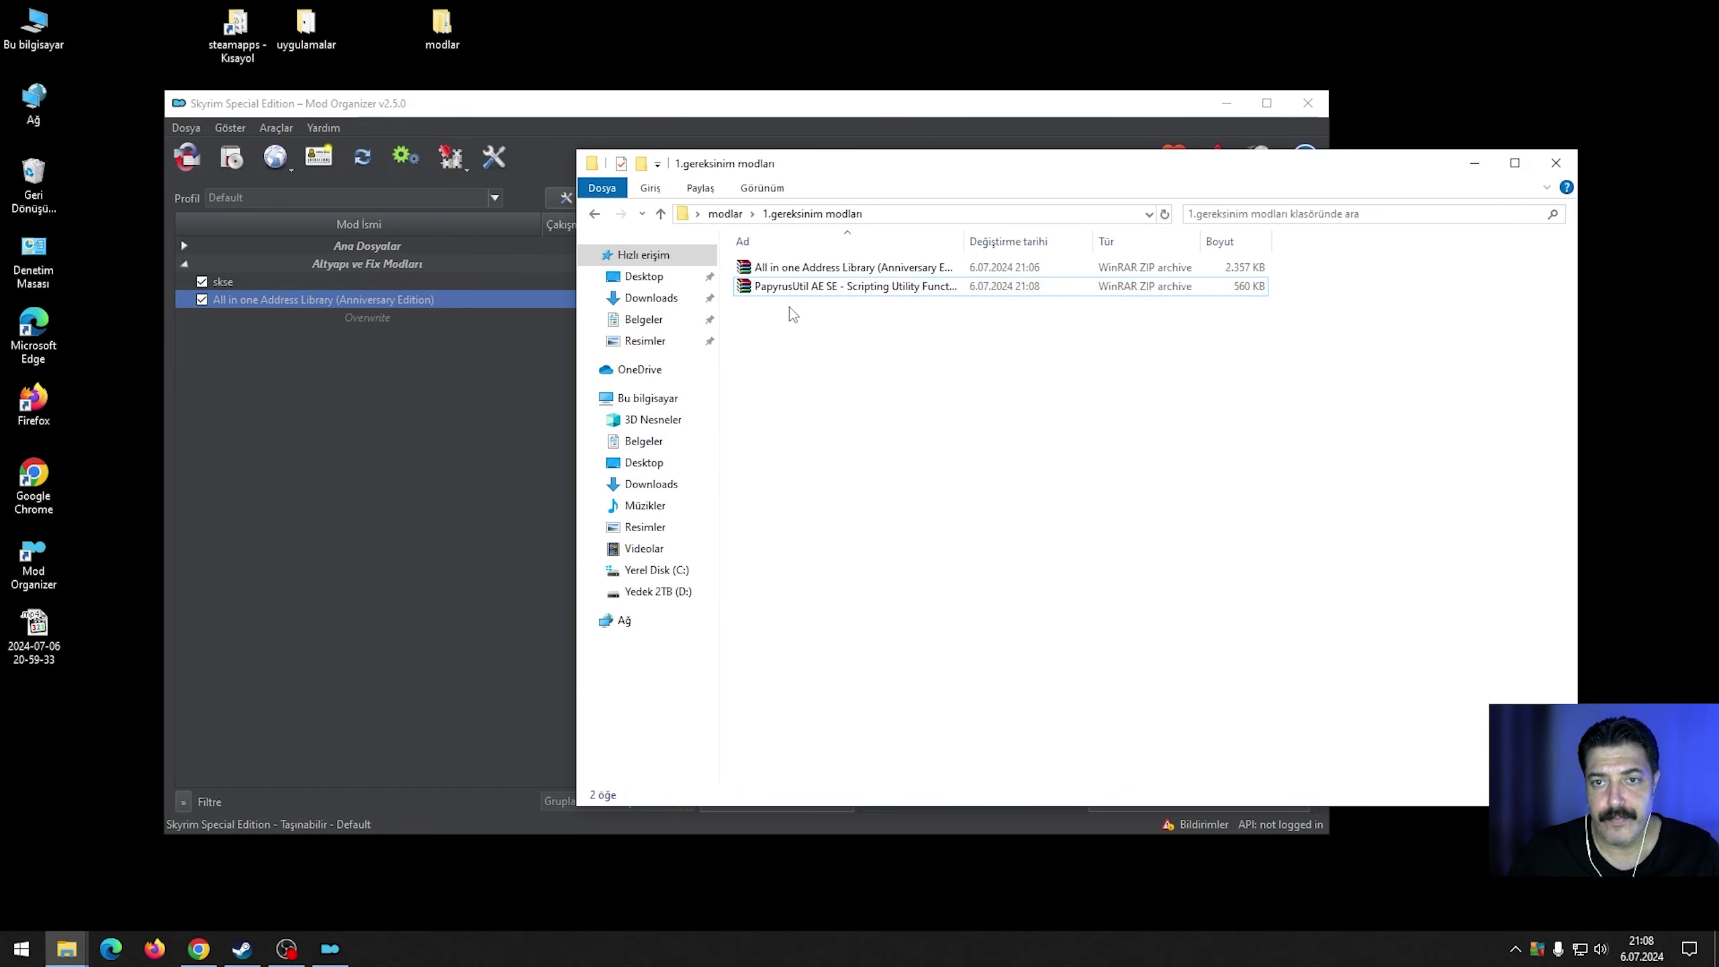
Install the PapyrusUtil AE SE - Scripting Utility Functions archive in Mod Organizer through manual installation and enable it in the mod list.
left_click_drag(745, 291, 313, 306)
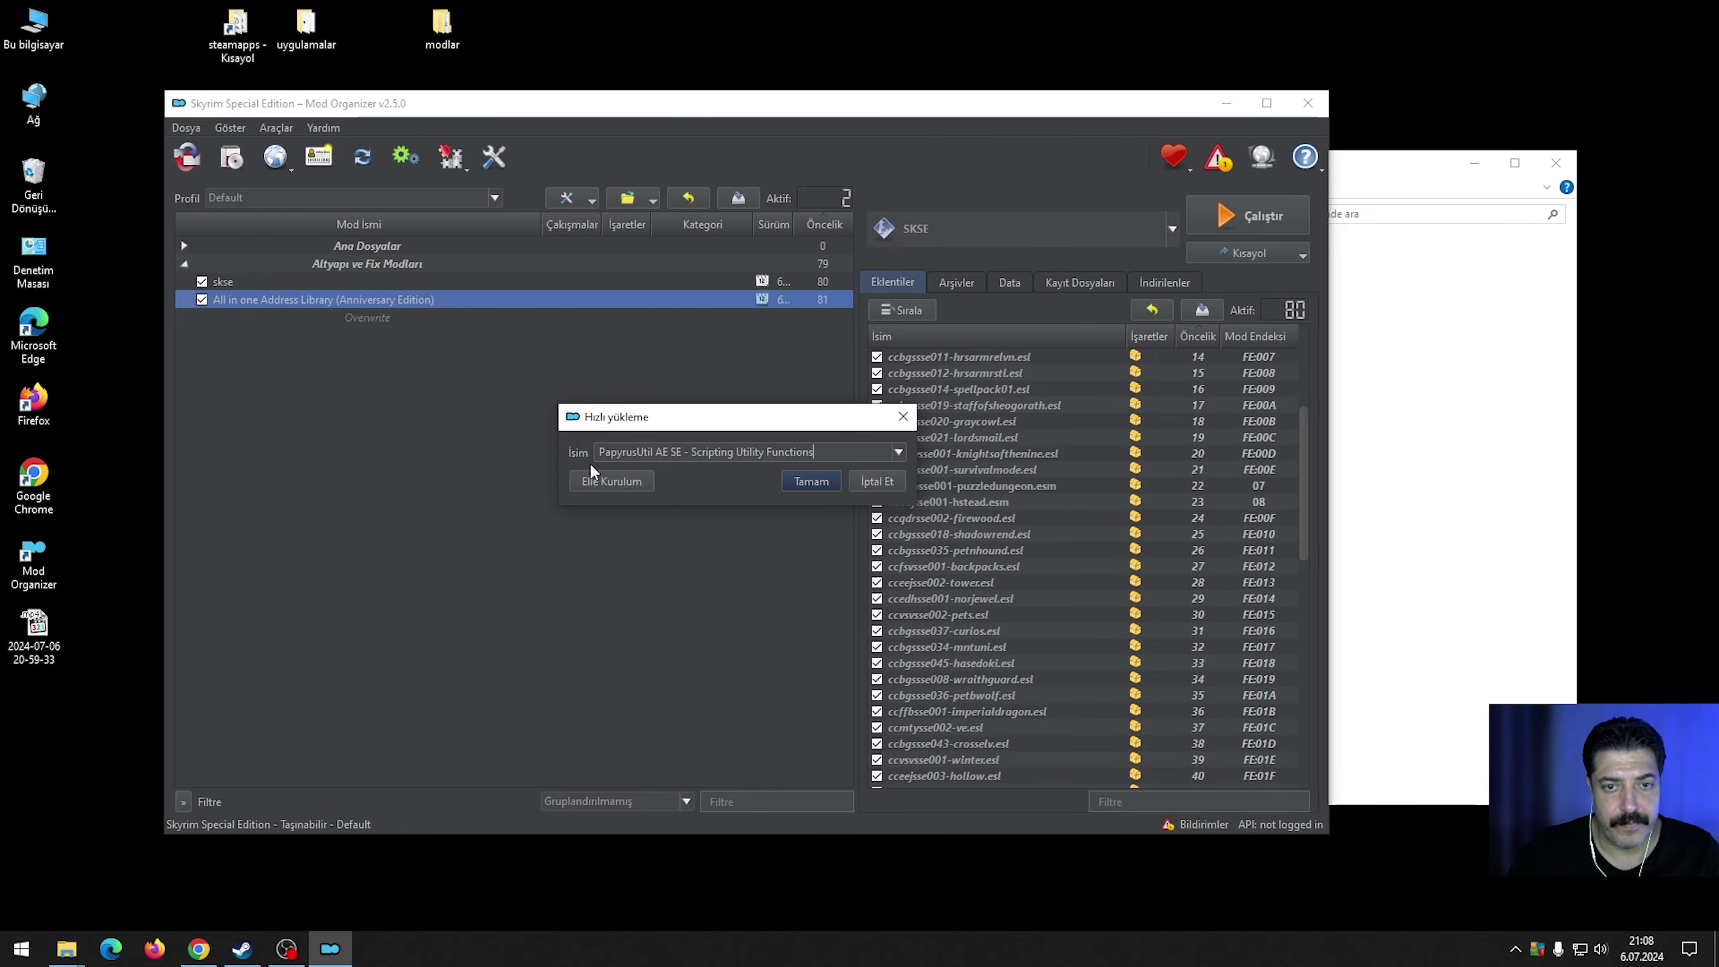
left_click(612, 480)
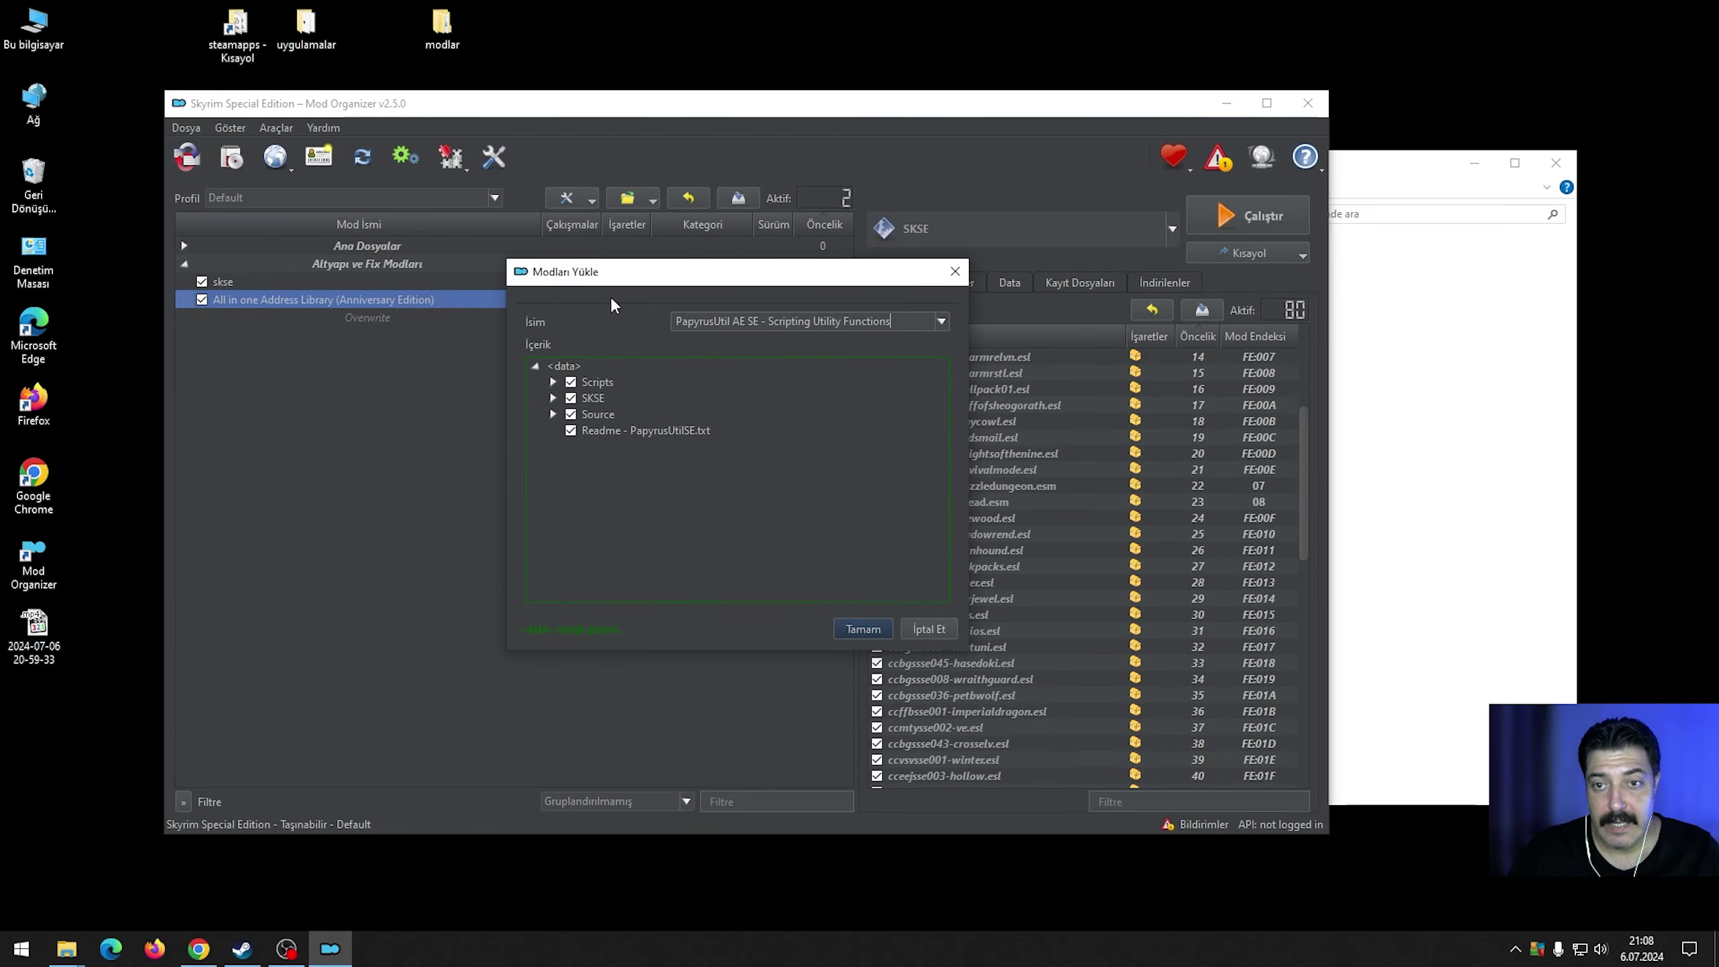
left_click(861, 632)
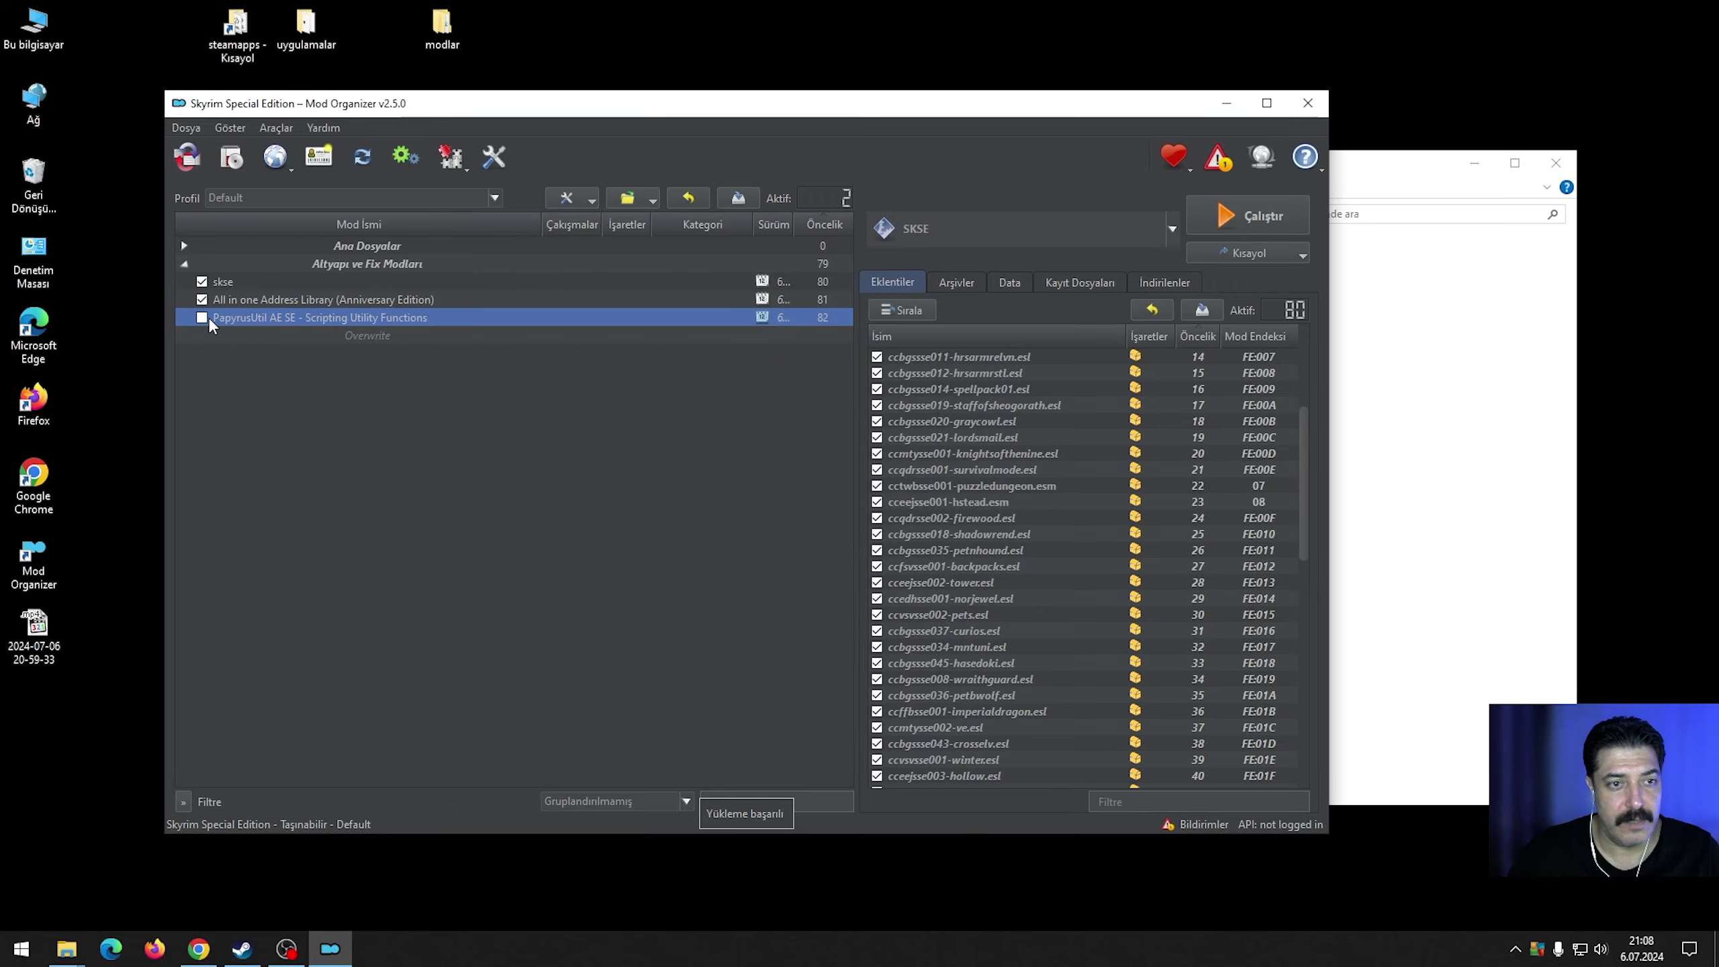
Switch to Chrome, close the PapyrusUtil page and review the summary and requirements of powerofthree's Tweaks.
left_click(198, 948)
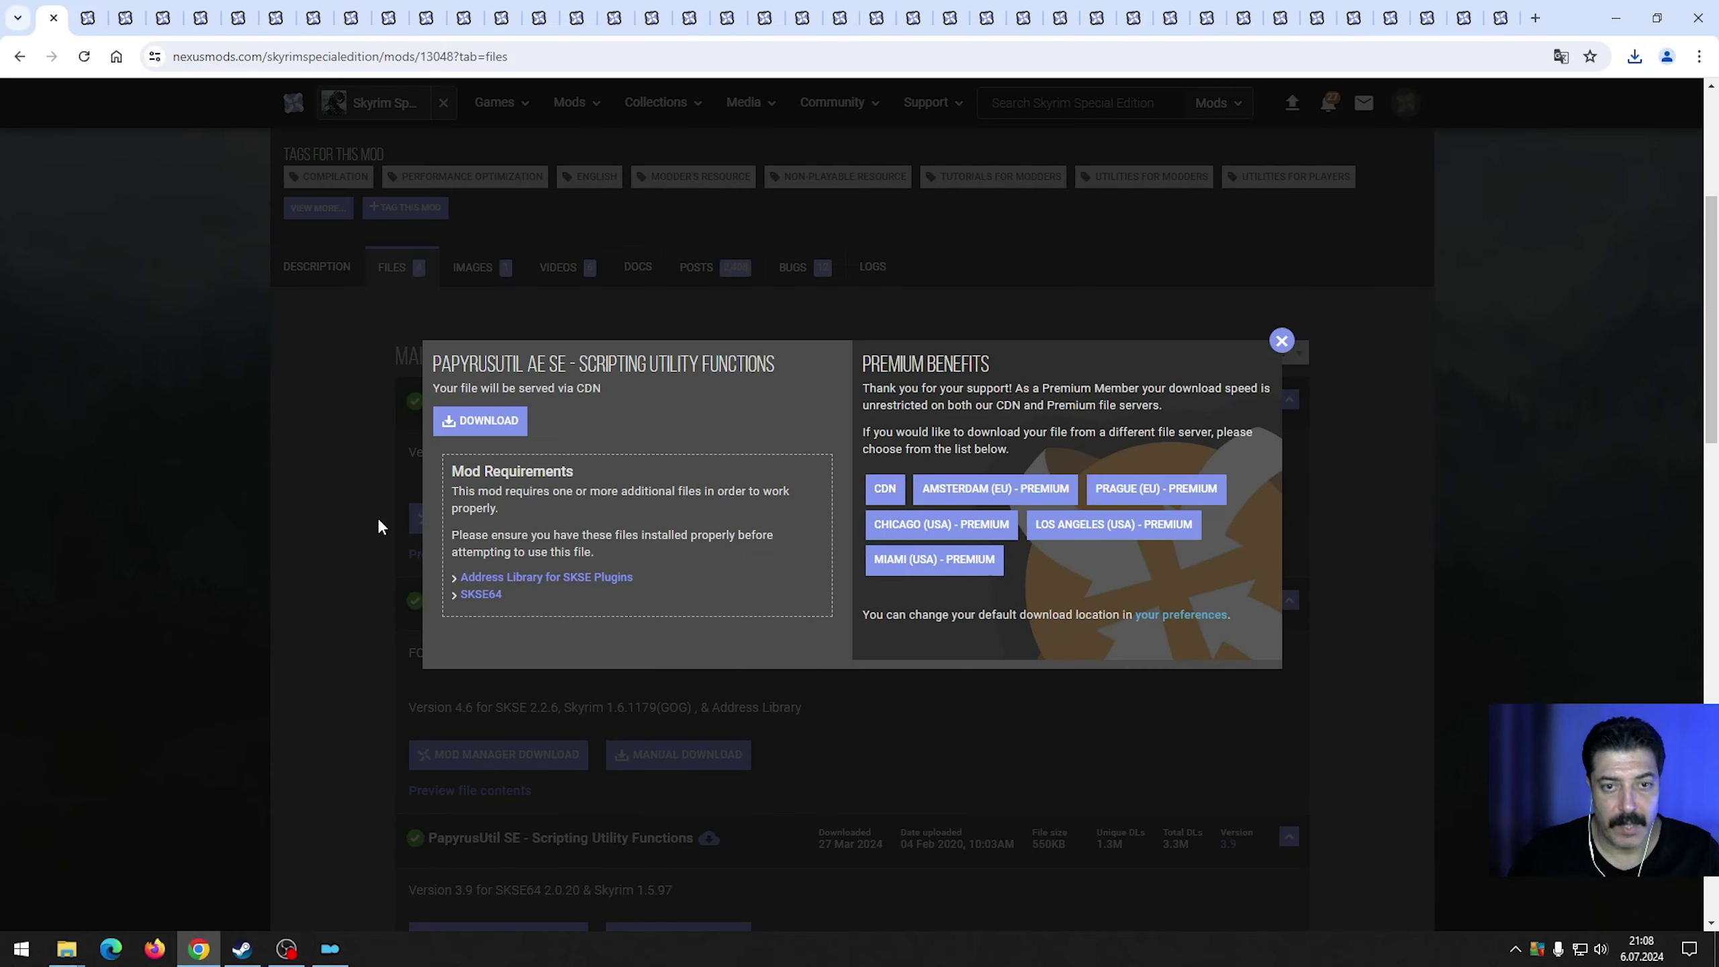
left_click(53, 18)
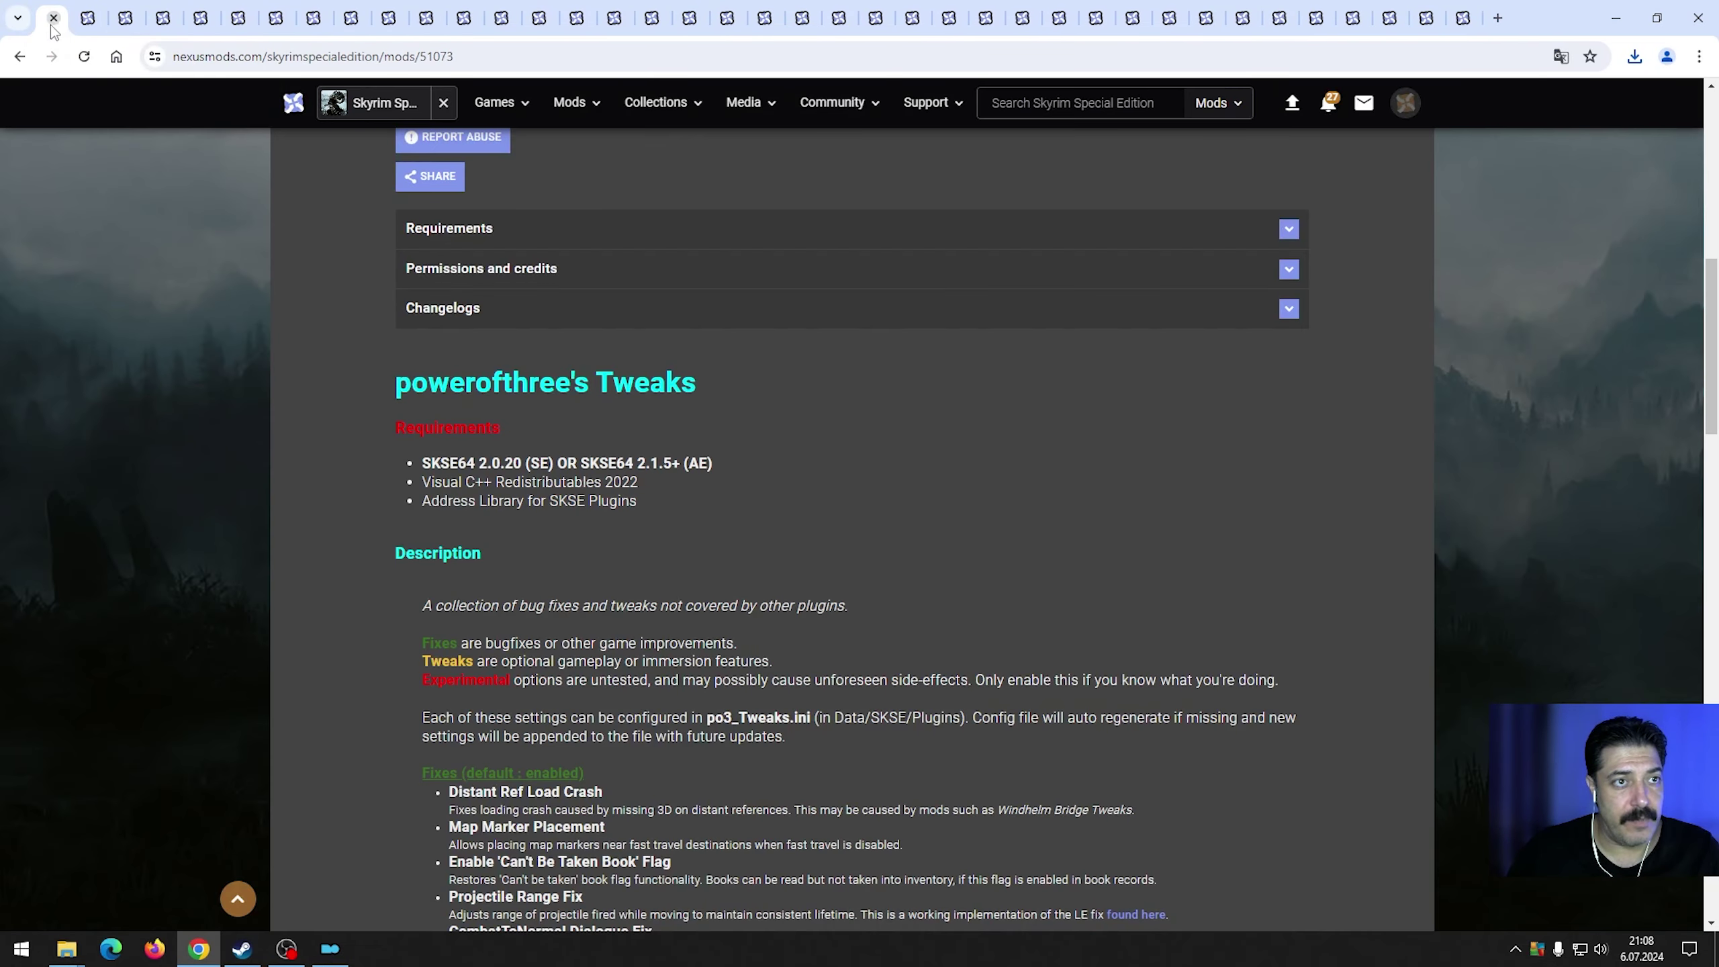
scroll(534, 488, "up", 5)
scroll(551, 530, "up", 3)
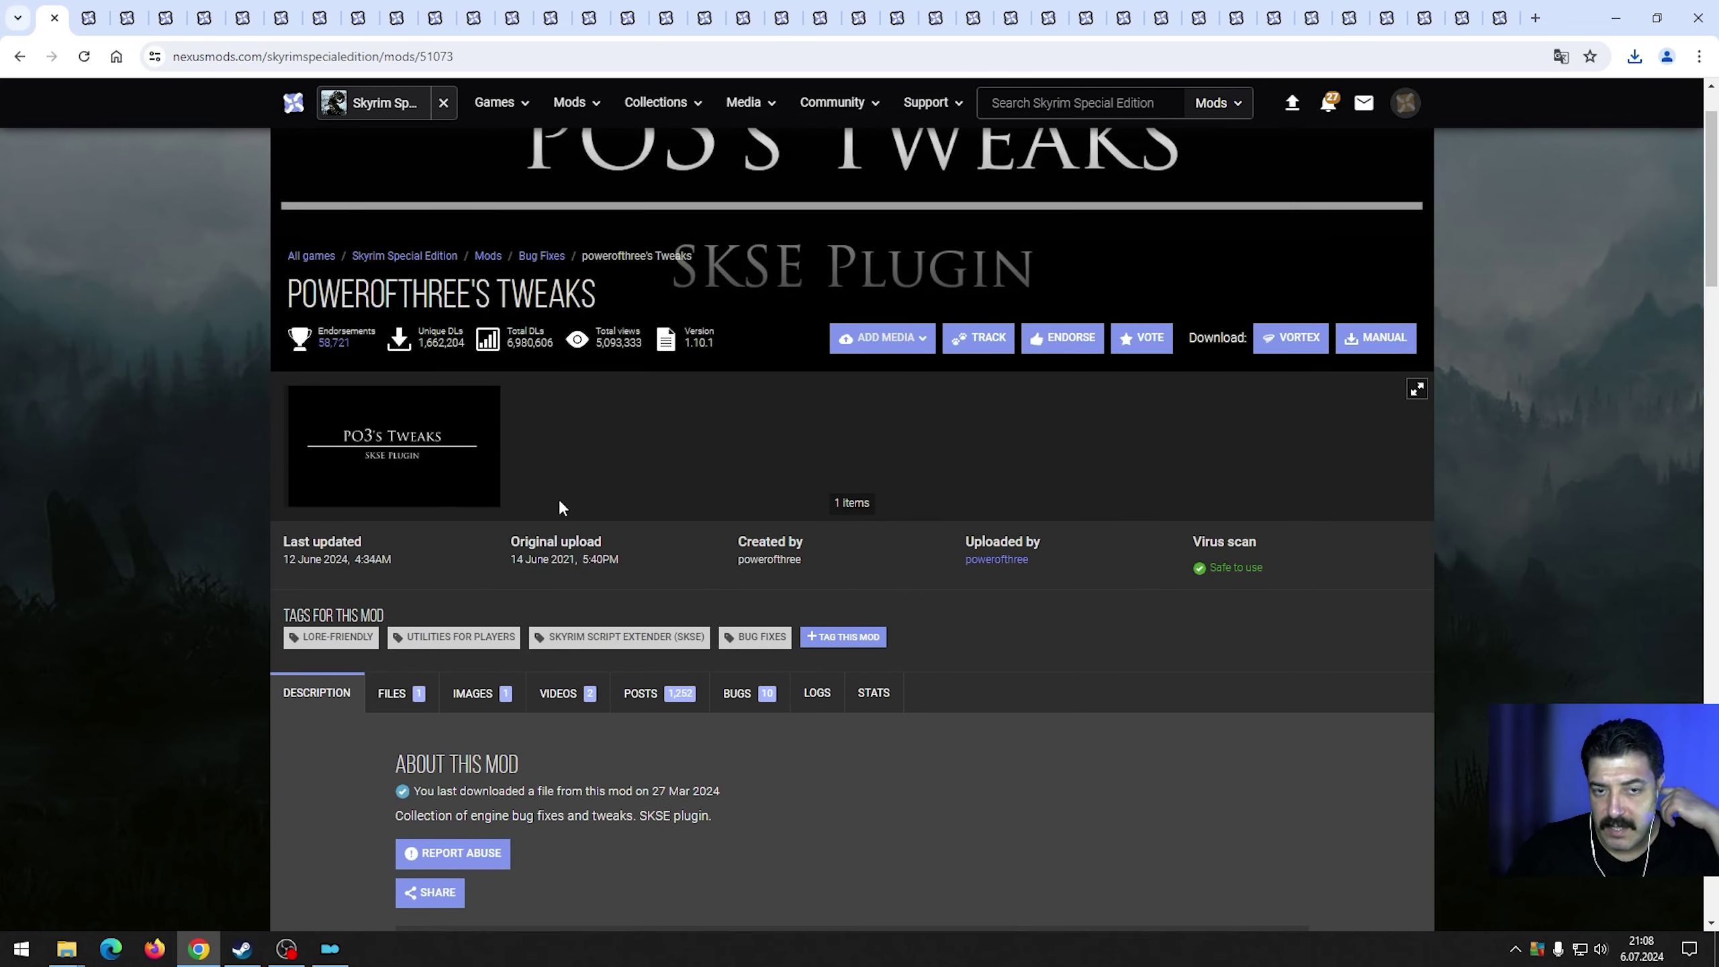
scroll(559, 504, "down", 5)
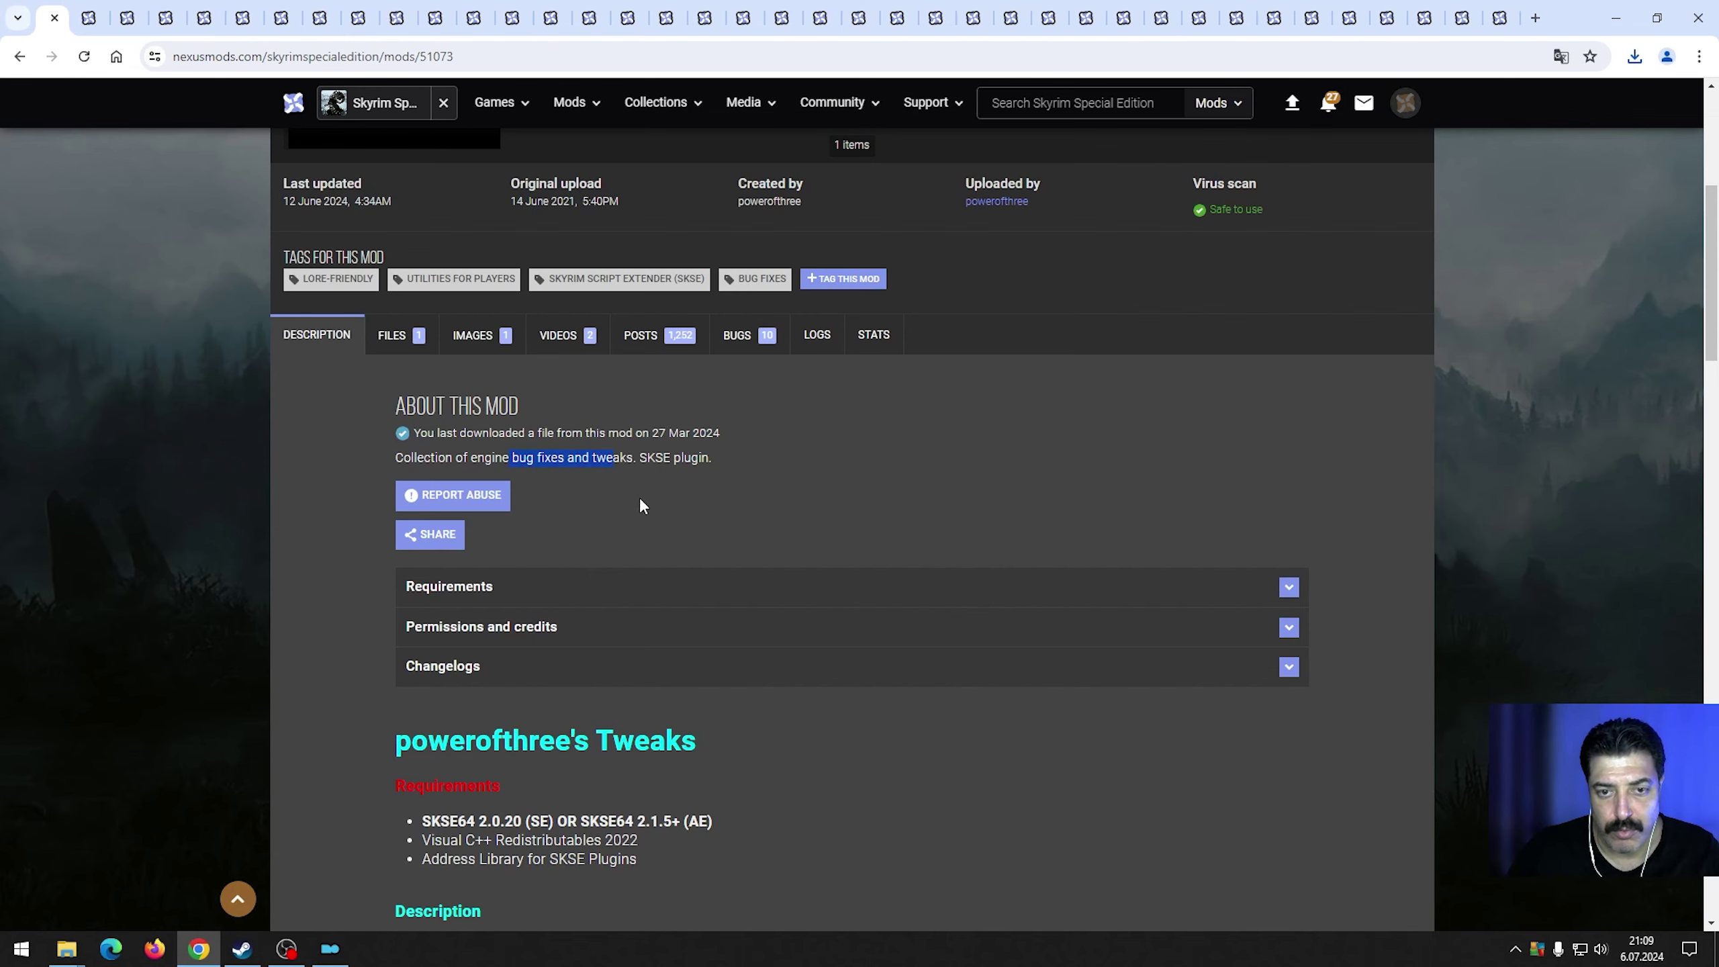
scroll(623, 521, "up", 4)
Manually download the powerofthree's Tweaks 1.10.1 main file and minimize the browser.
left_click(405, 610)
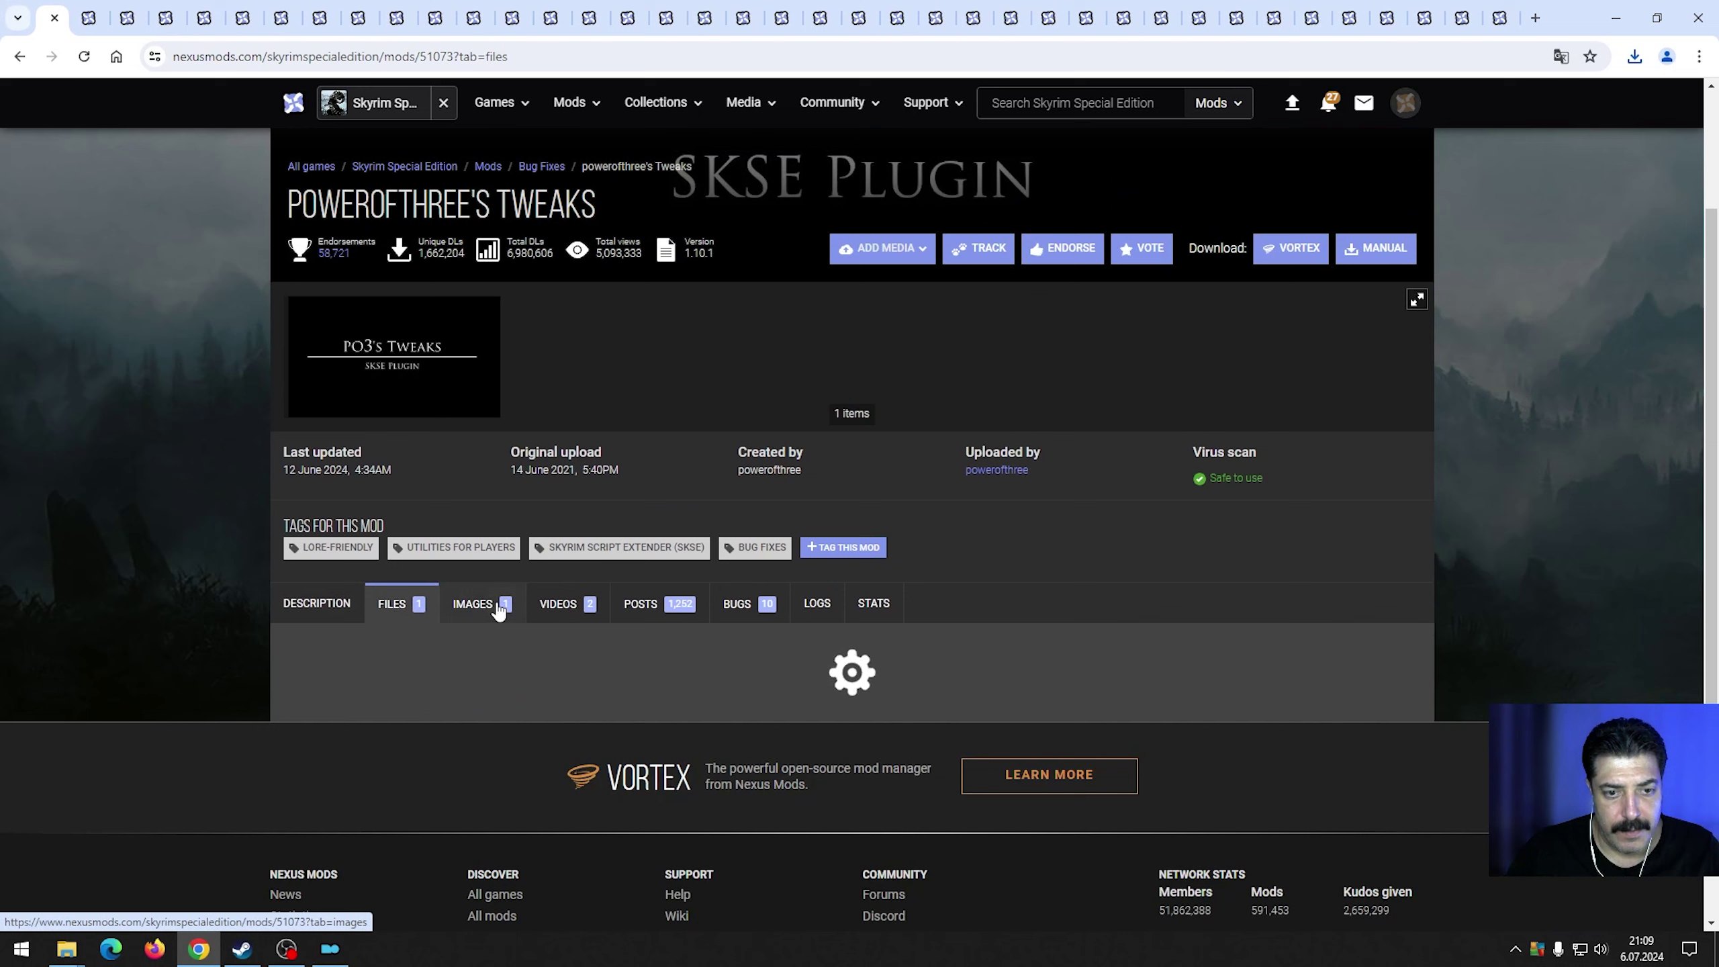
scroll(571, 622, "down", 4)
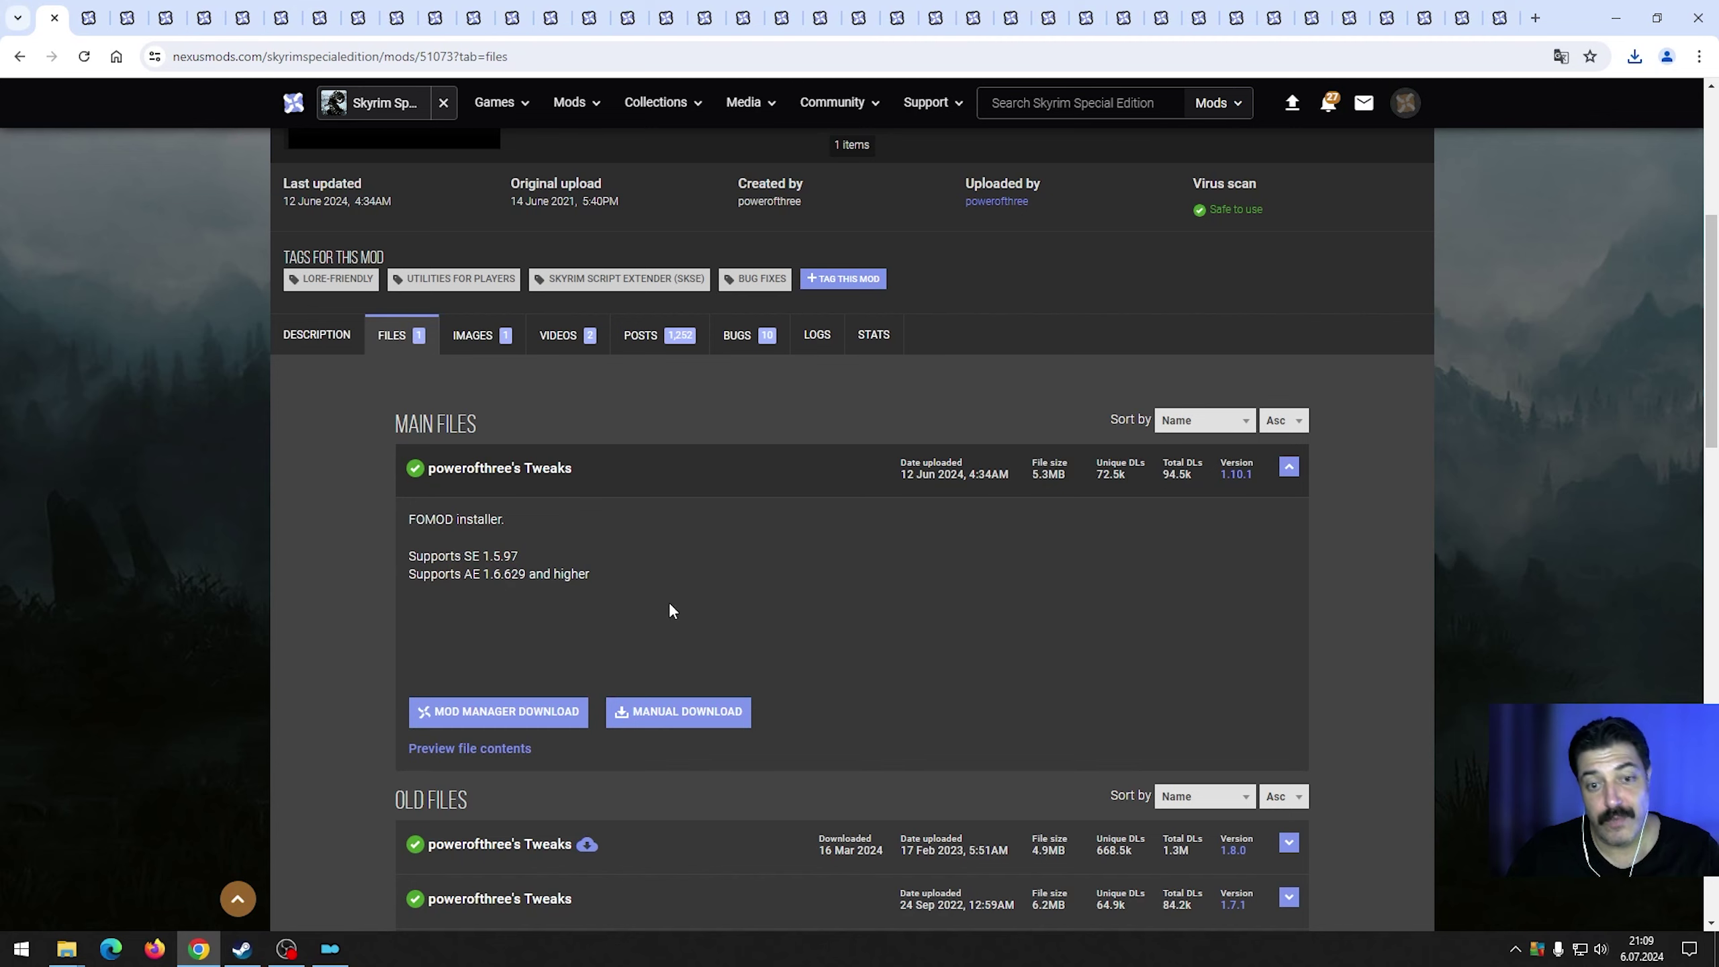
scroll(685, 610, "down", 1)
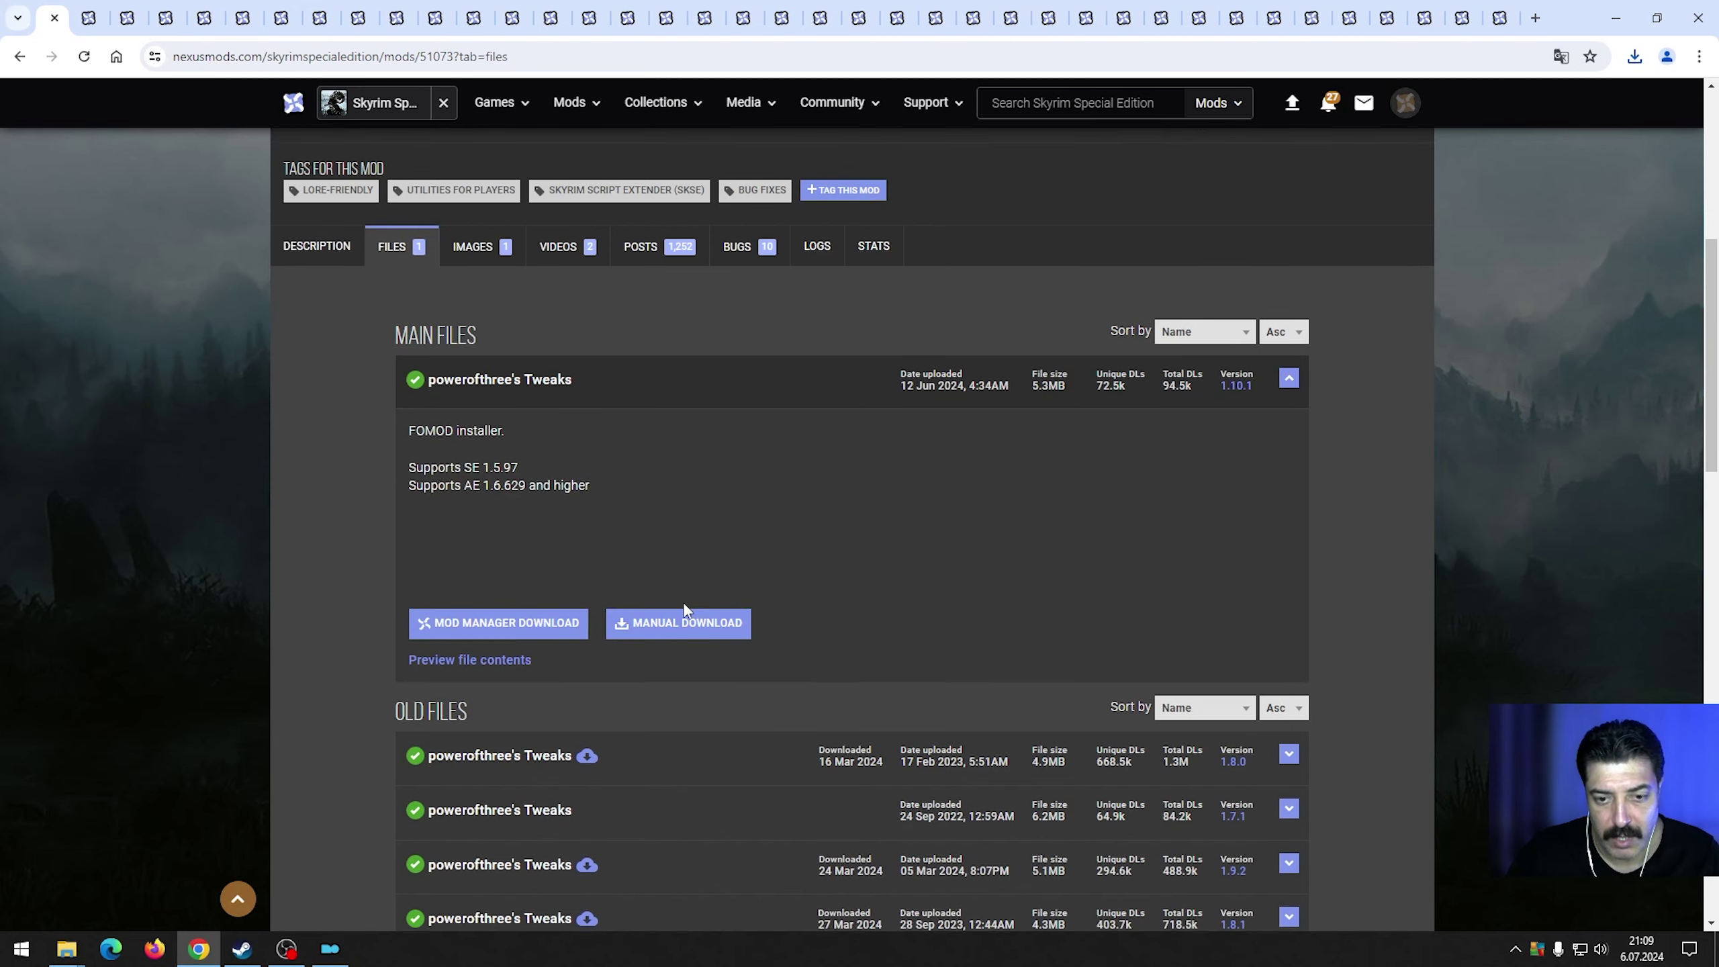
left_click(677, 620)
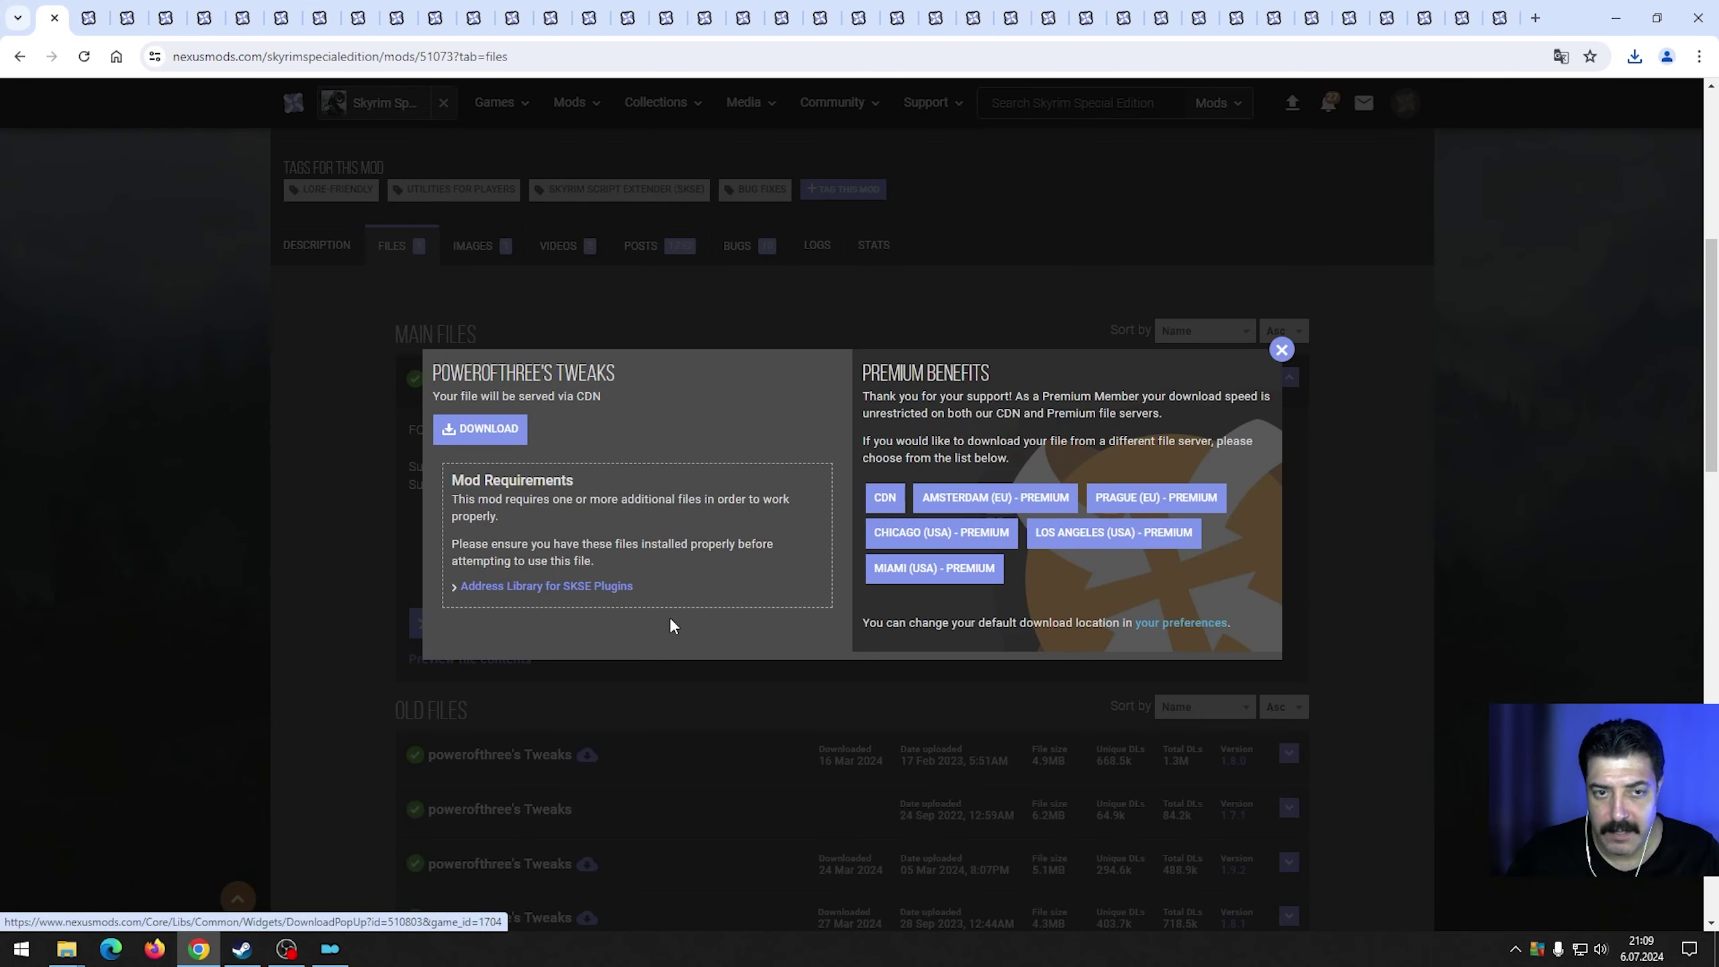
left_click(497, 435)
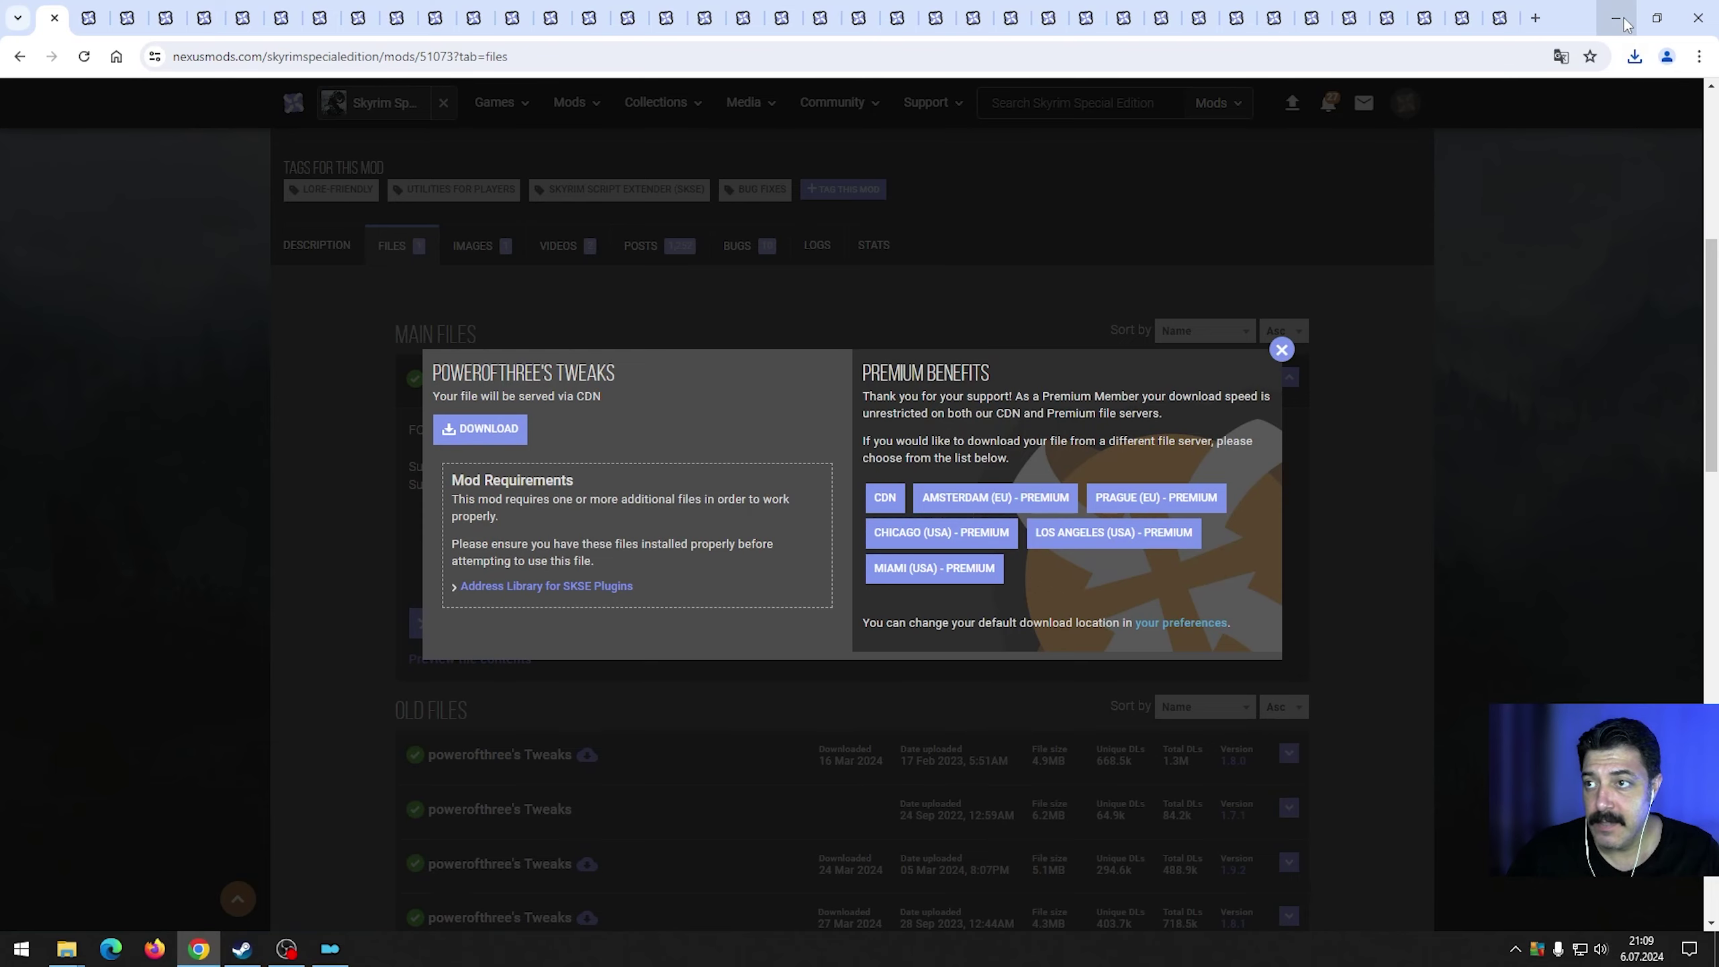
left_click(1635, 57)
left_click(1616, 18)
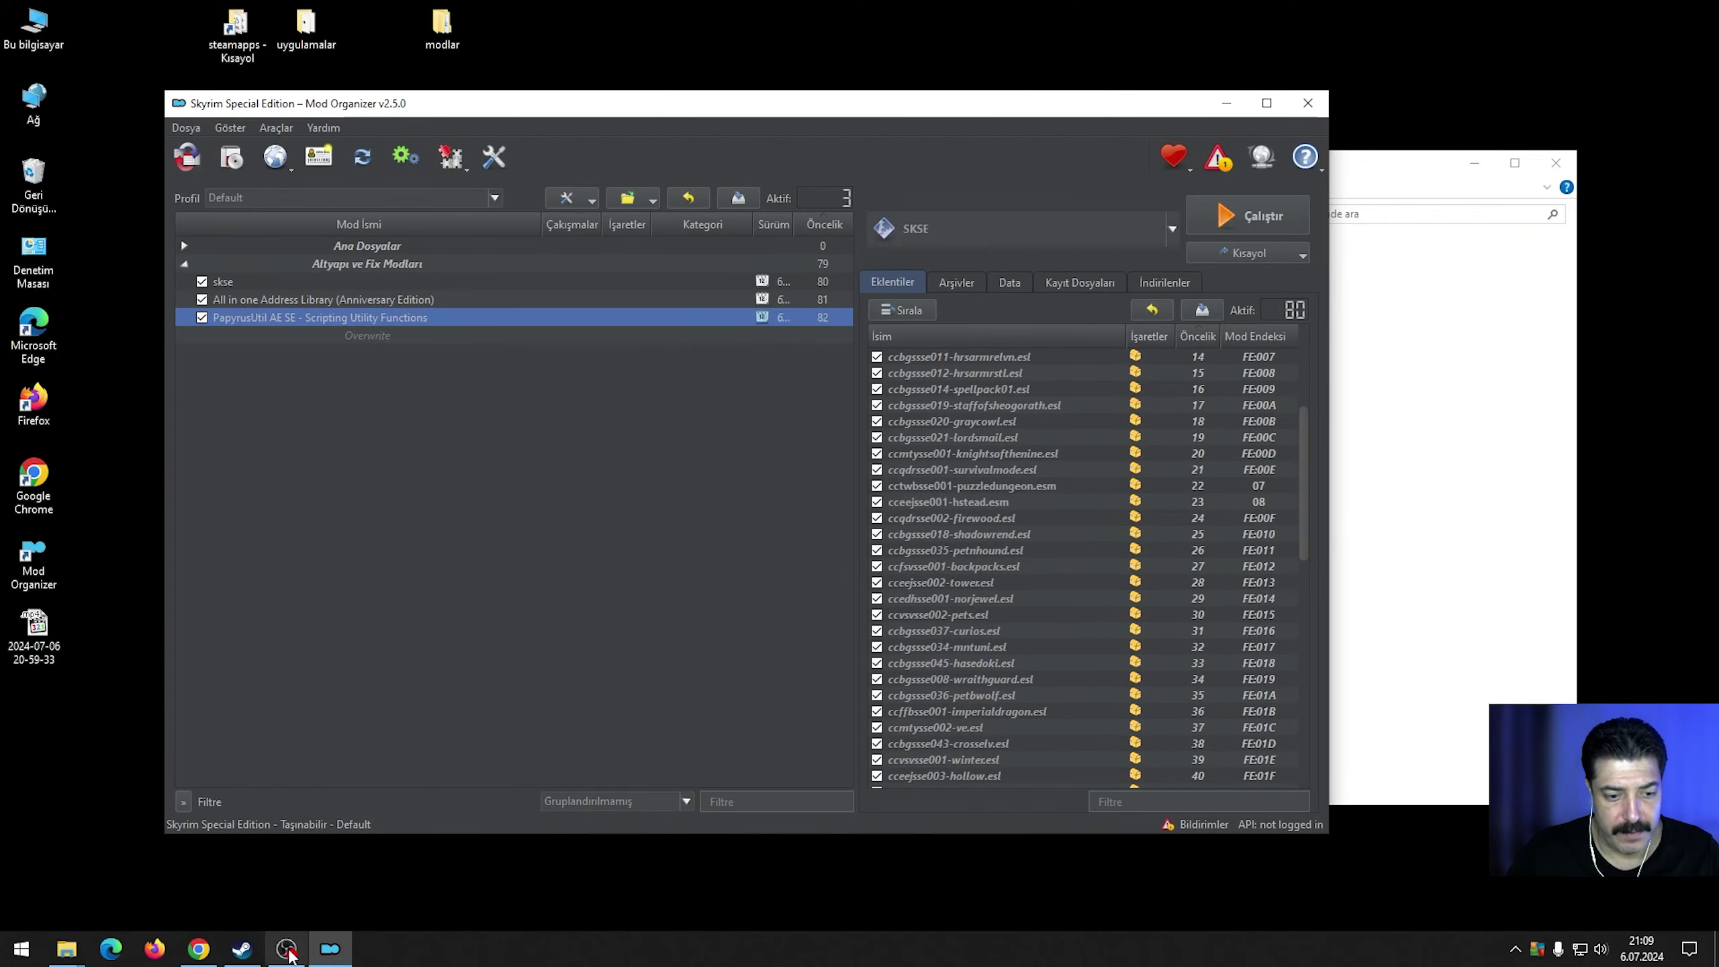
Close the "uygulamalar" window and the empty Downloads window, and bring up the remaining Downloads folder.
mouse_move(66, 949)
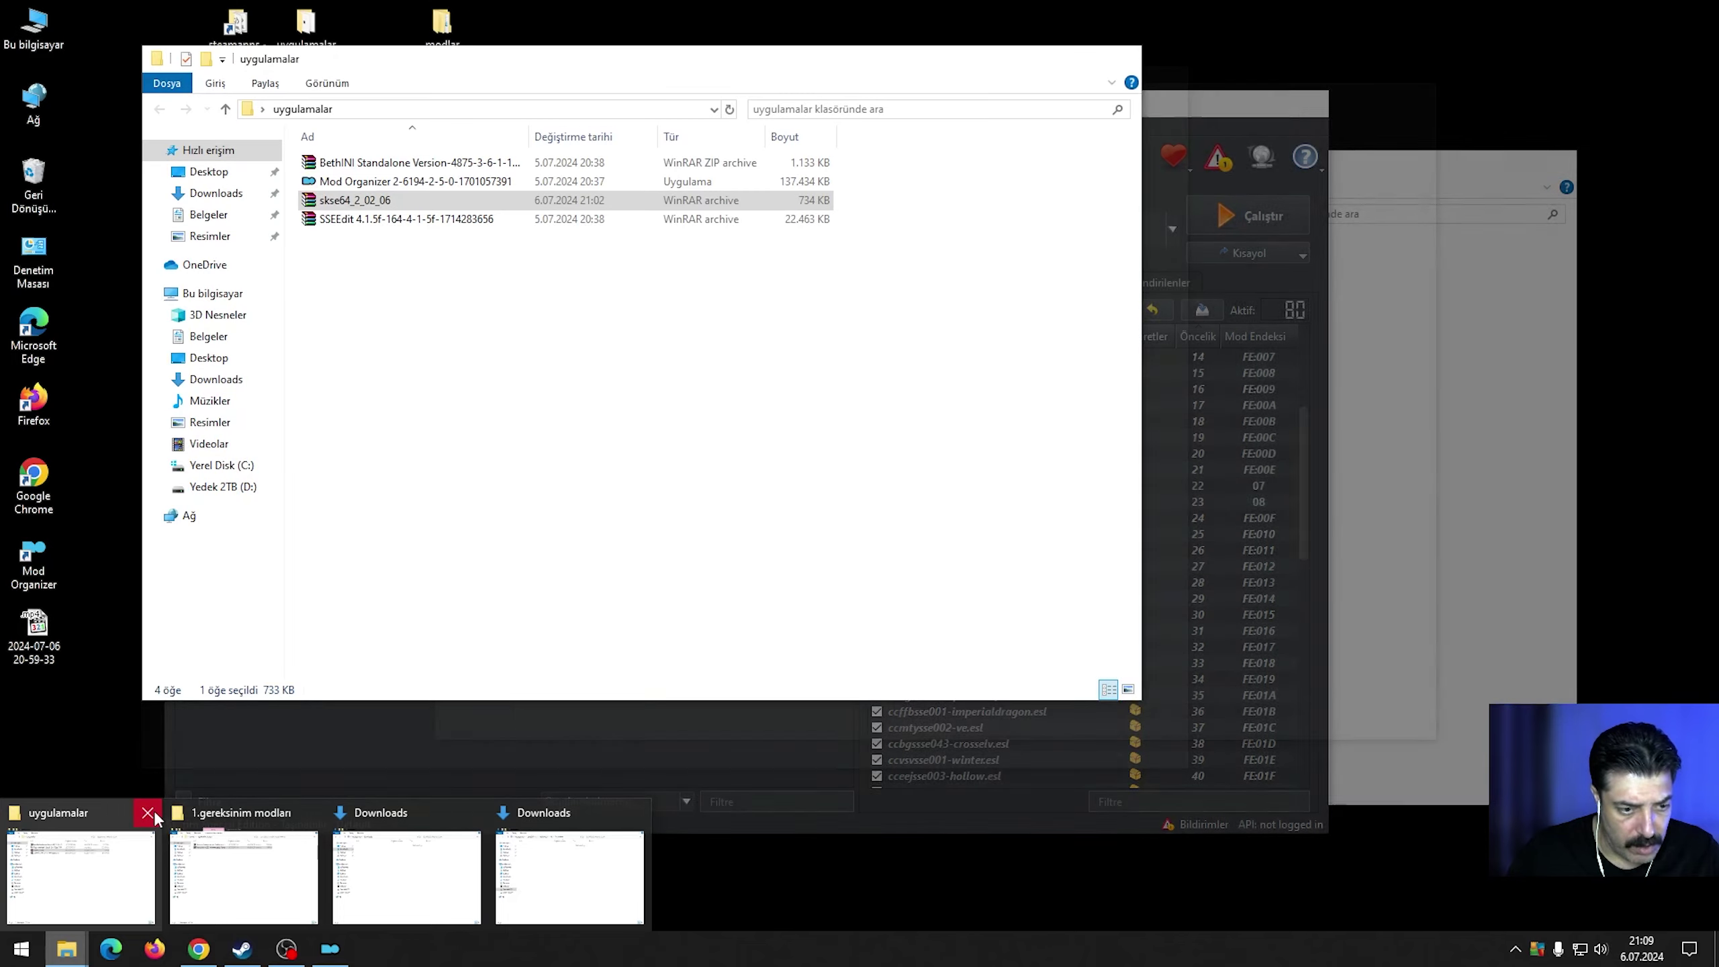
left_click(148, 812)
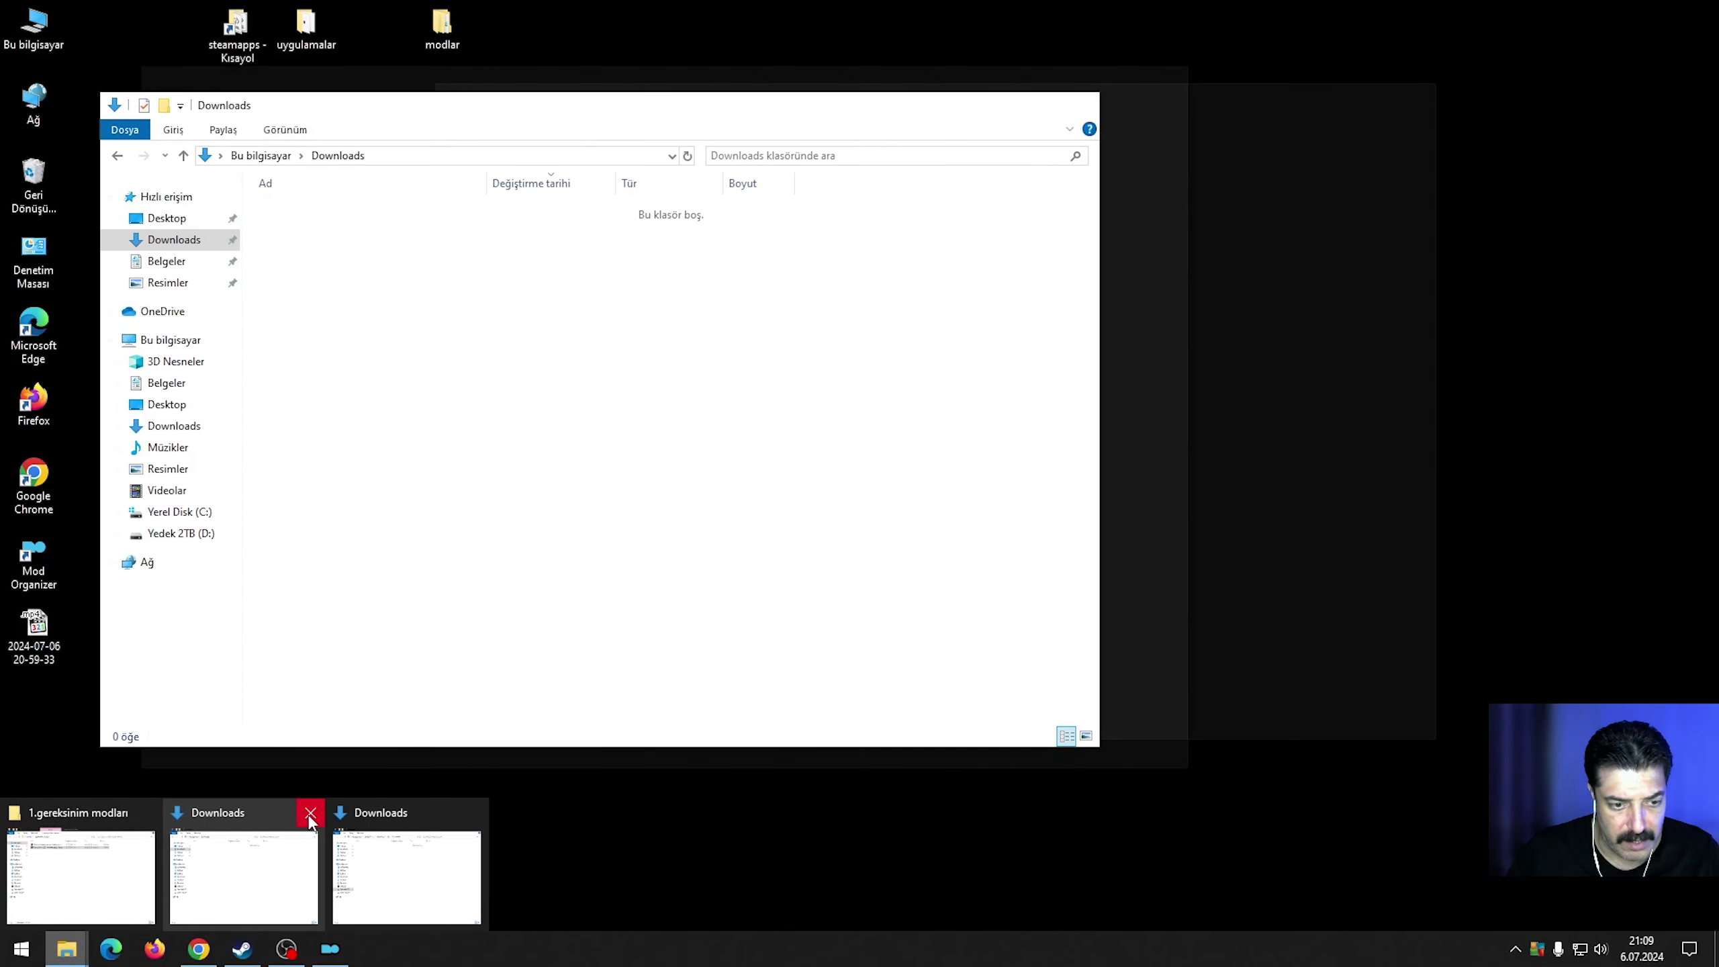
left_click(310, 814)
left_click(234, 875)
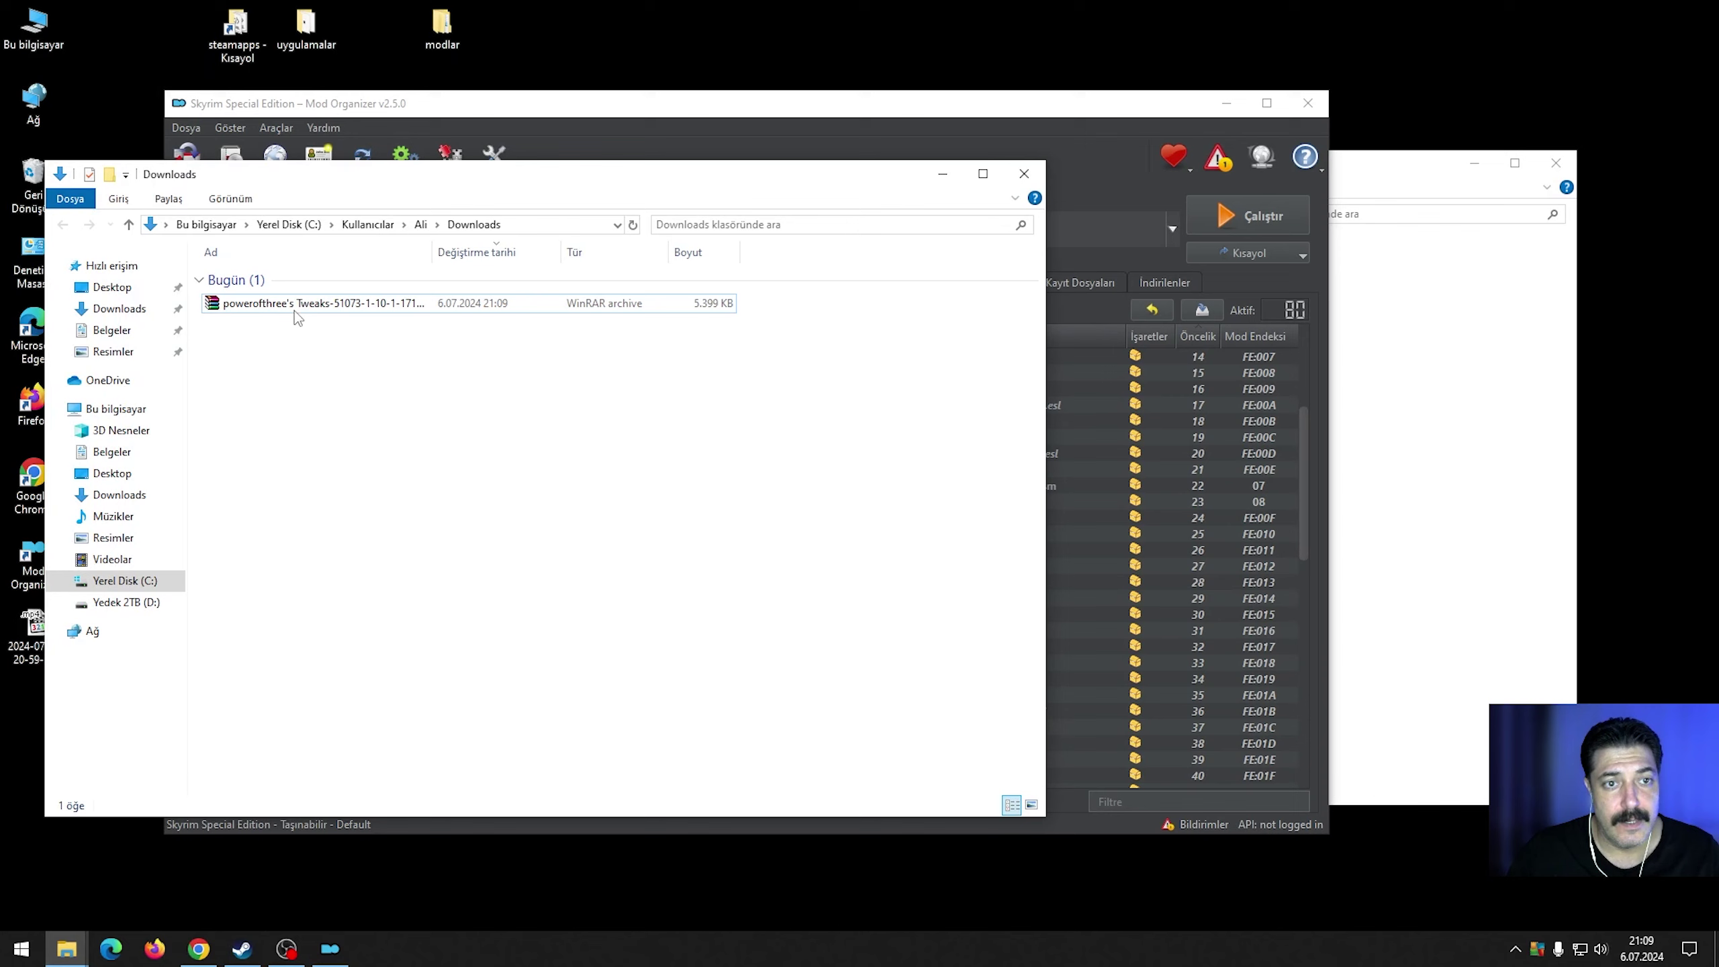
Move the powerofthree's Tweaks archive into "1.gereksinim modları", then install it in Mod Organizer with SSE v1.6.629+ ("Anniversary Edition") and enable it.
left_click_drag(294, 305, 928, 453)
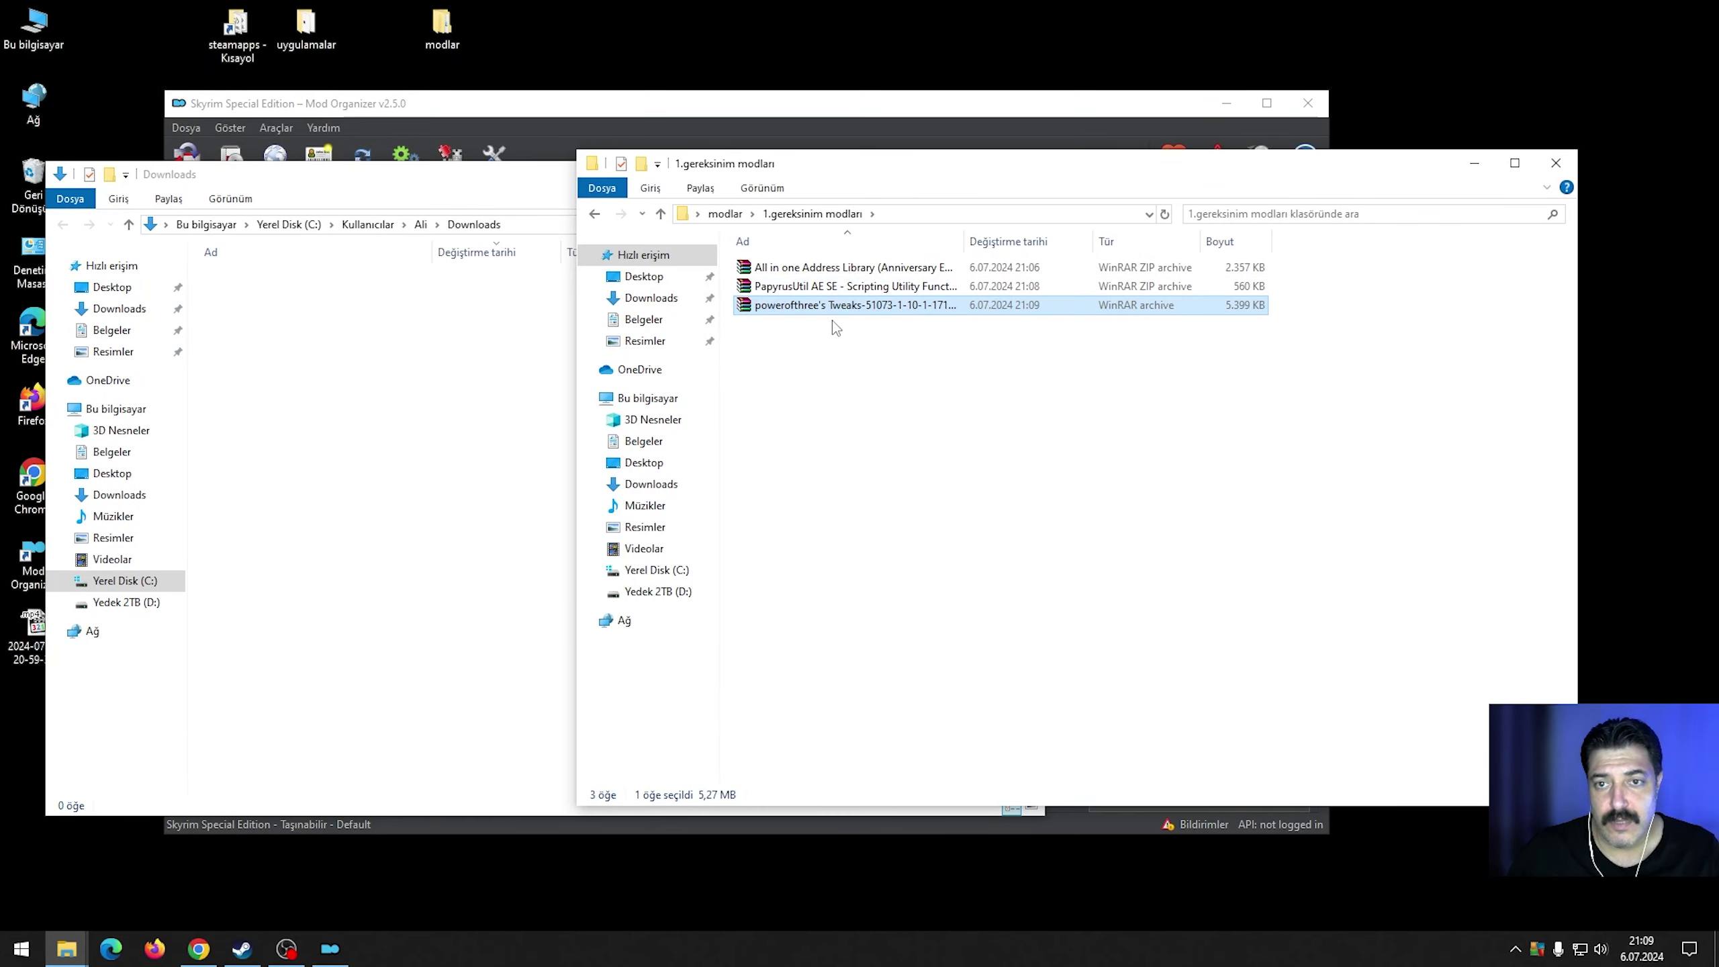
left_click(513, 179)
left_click(942, 174)
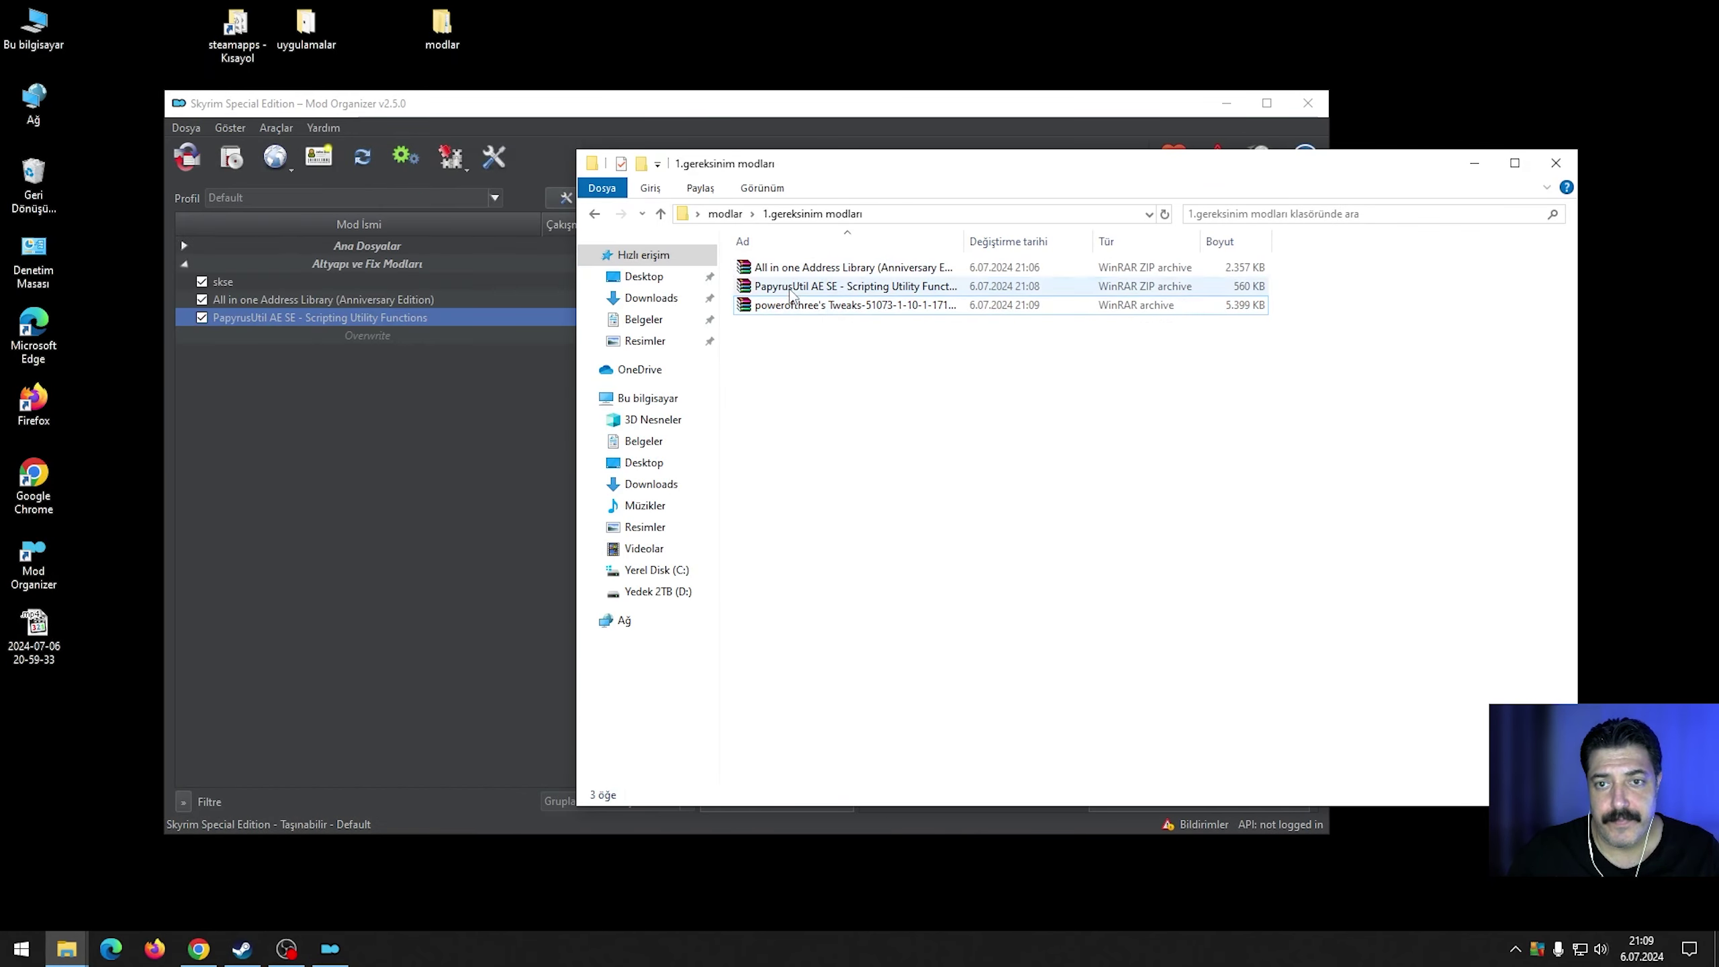
left_click_drag(846, 305, 359, 326)
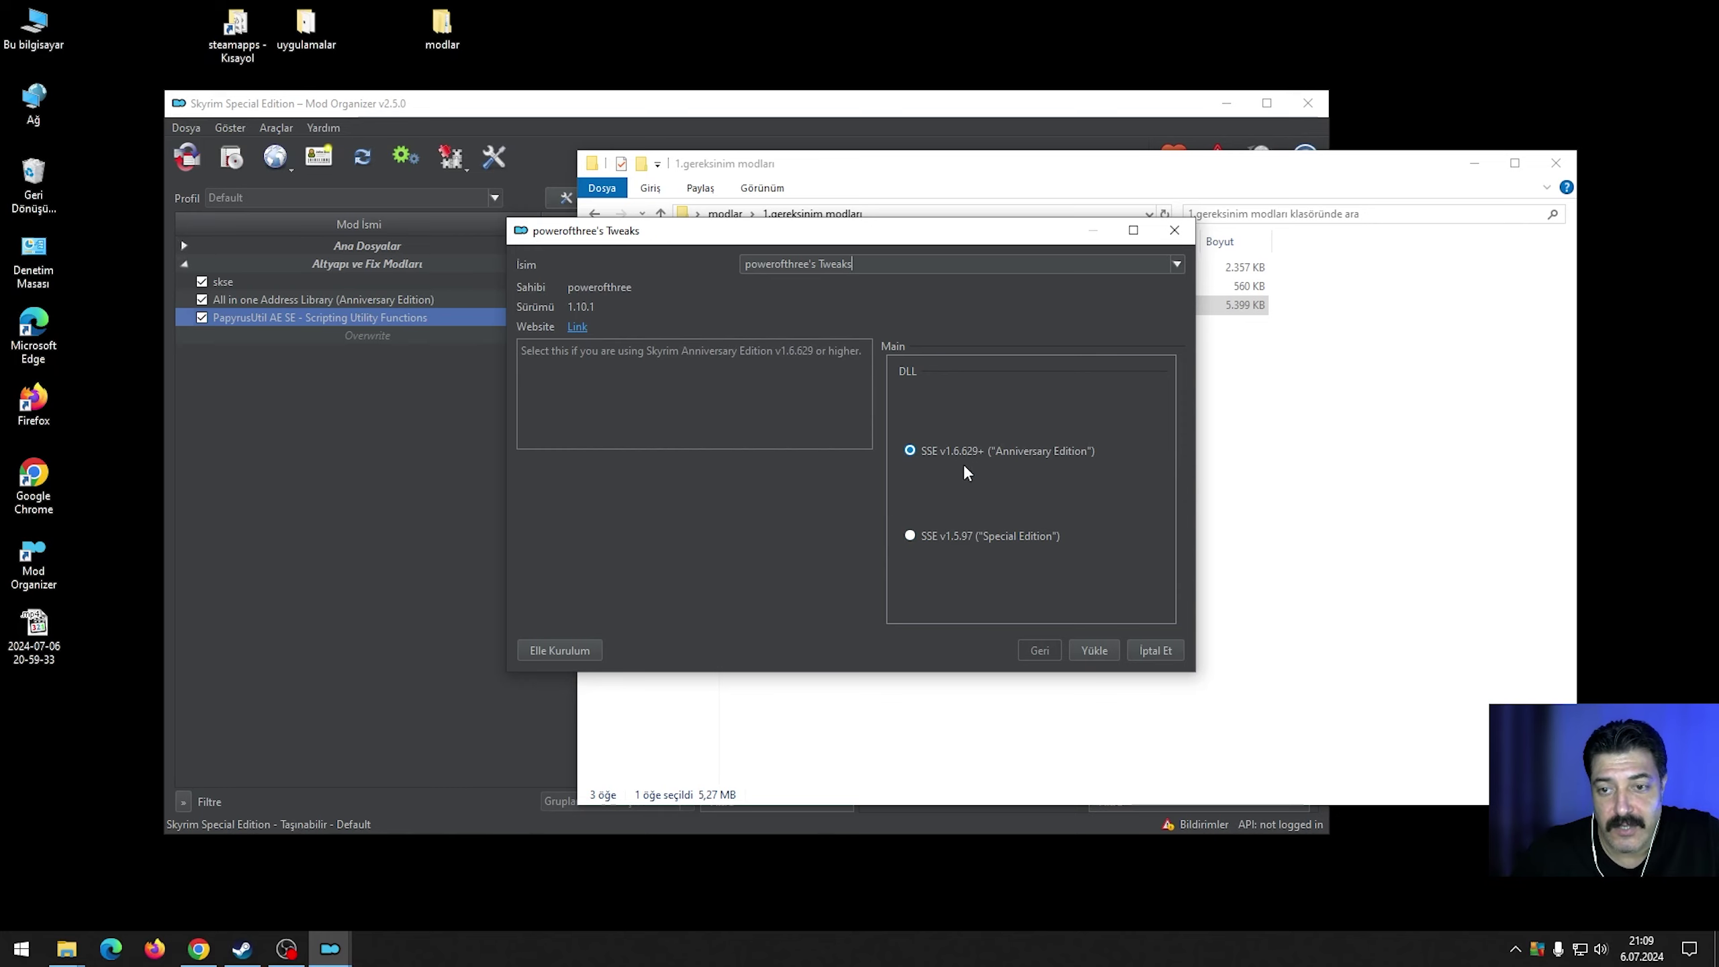
left_click(1094, 650)
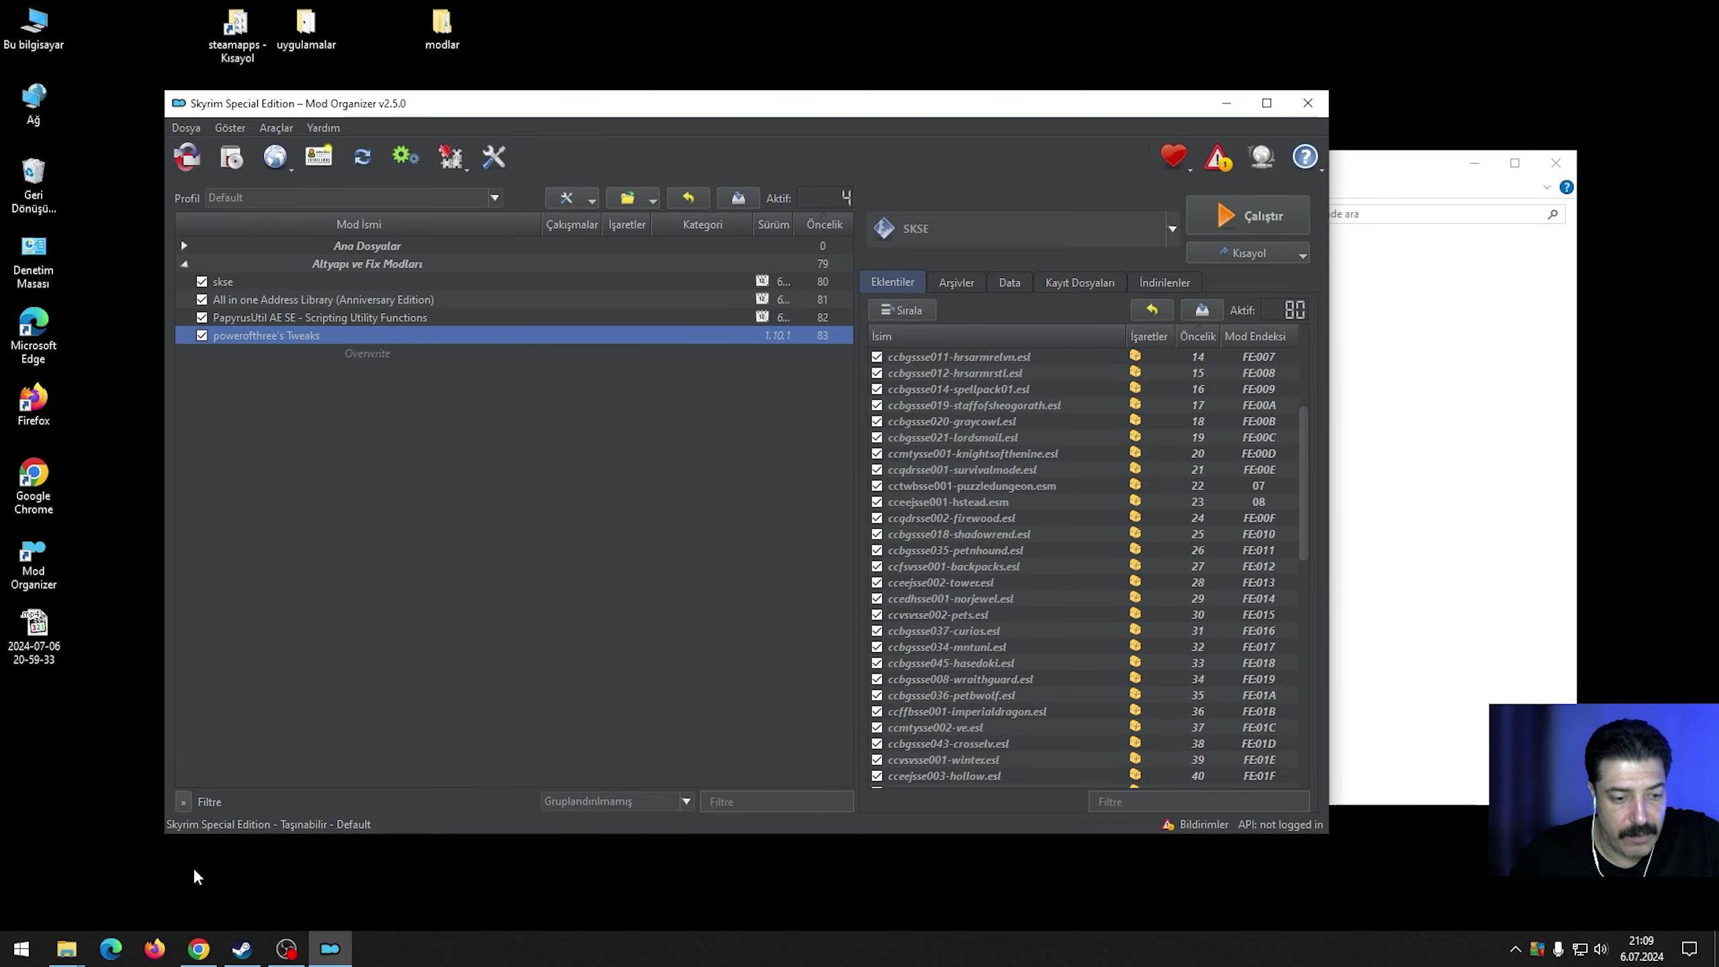
Switch to Chrome, close the powerofthree's Tweaks page and check the summary and required mods of powerofthree's Papyrus Extender.
left_click(198, 949)
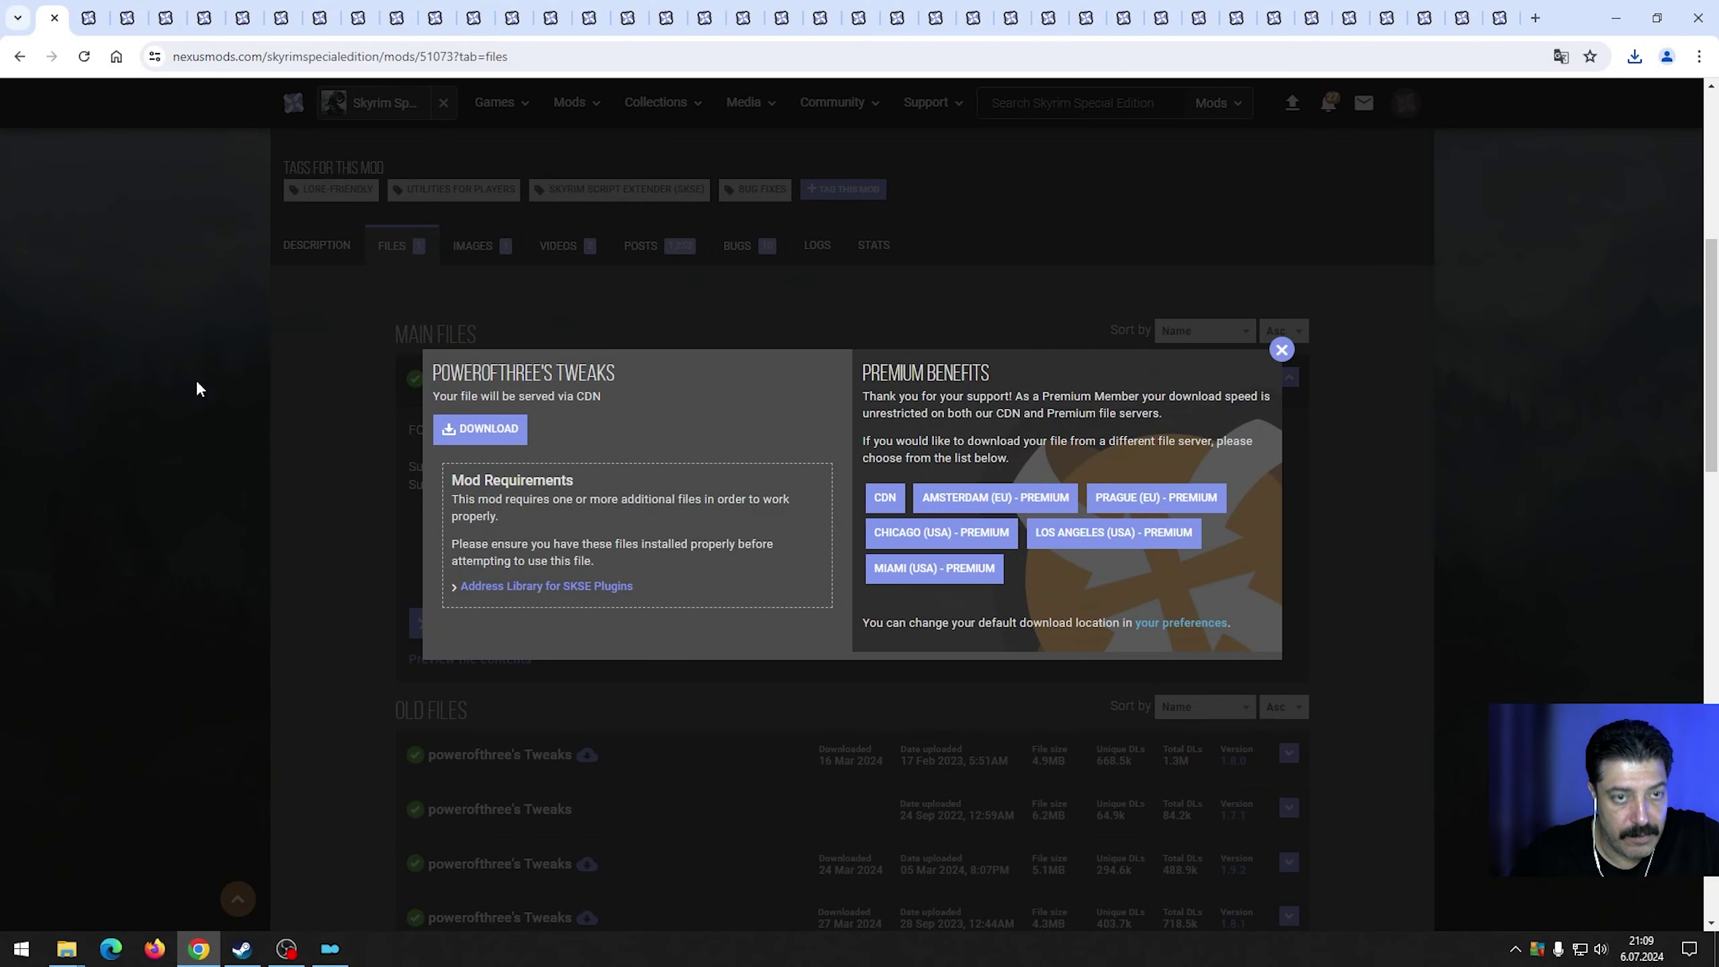
left_click(54, 18)
scroll(414, 674, "up", 5)
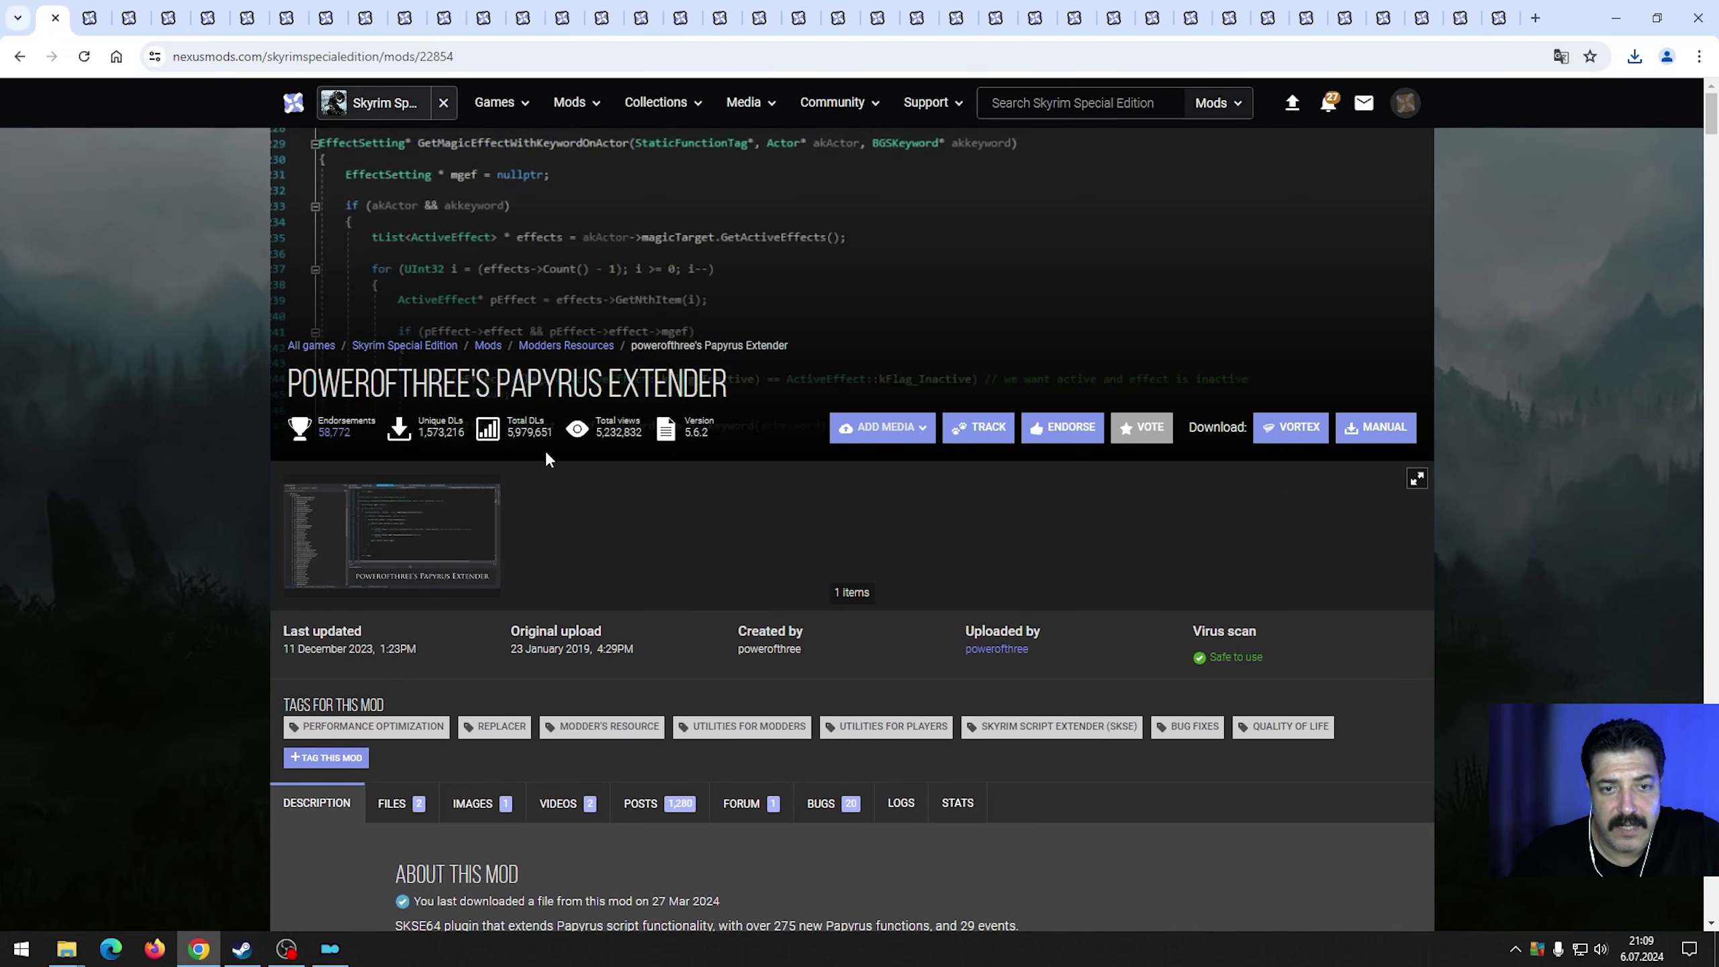
scroll(701, 596, "down", 5)
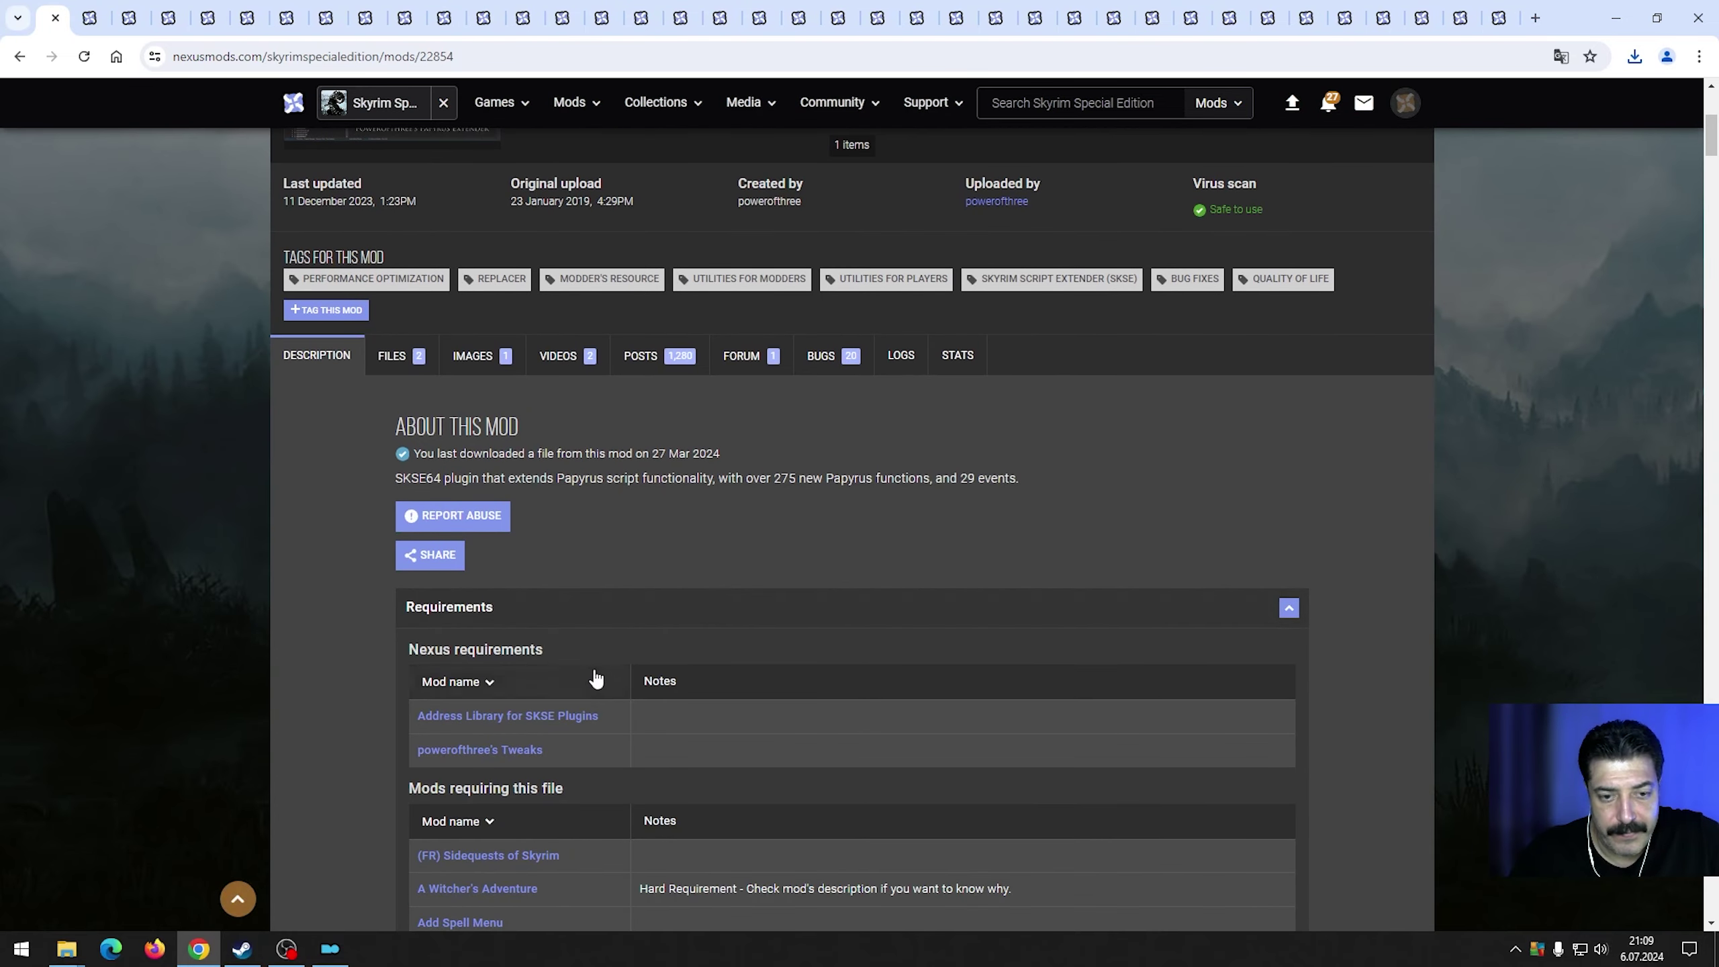
scroll(604, 568, "down", 2)
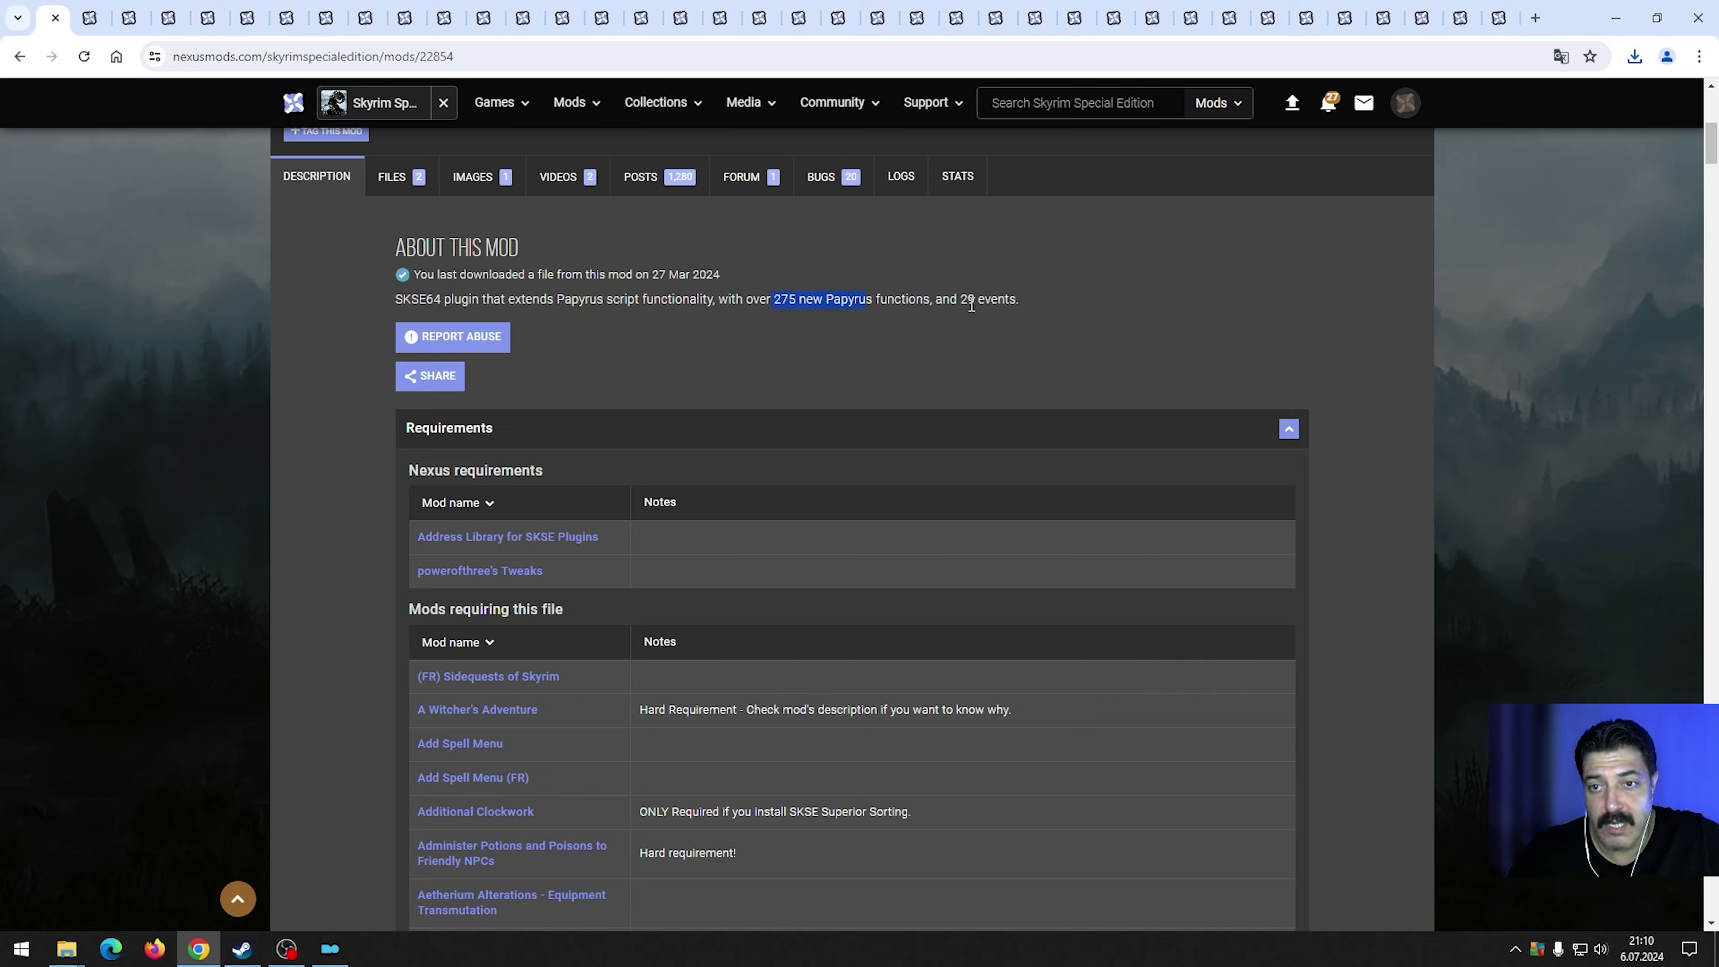
scroll(564, 498, "up", 9)
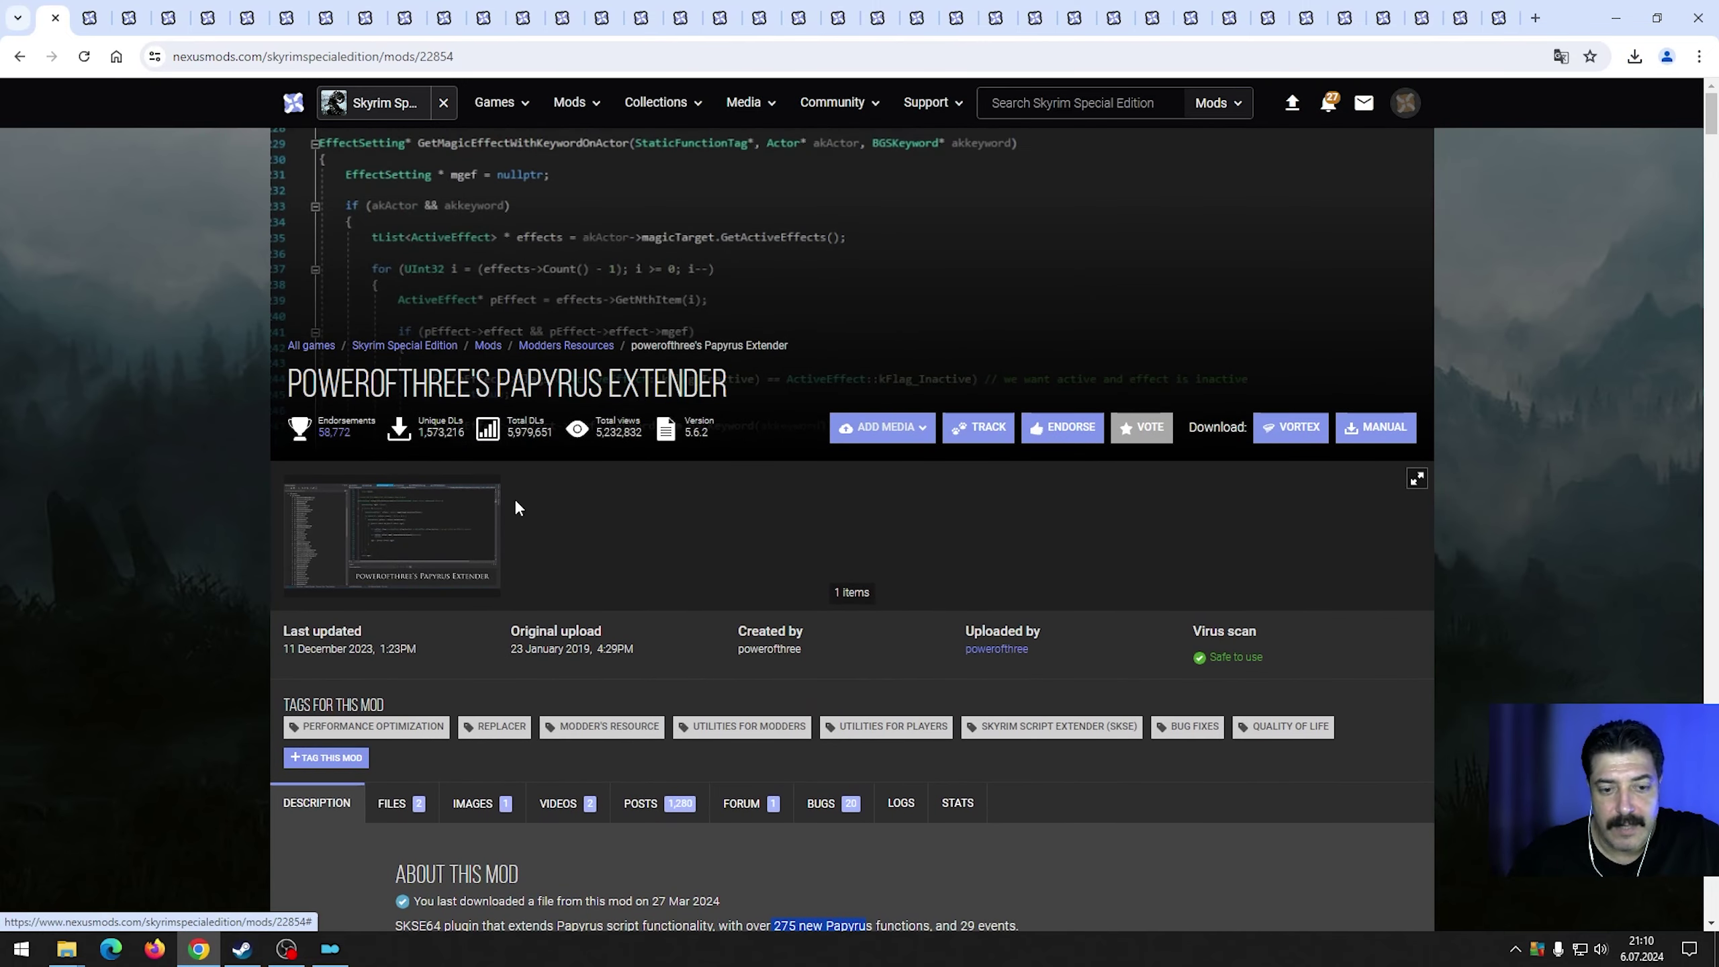
Compare the game versions supported by the Papyrus Extender main files and manually download version 5.6.2 for AE 1.6.1130+.
scroll(516, 508, "down", 4)
scroll(677, 595, "down", 4)
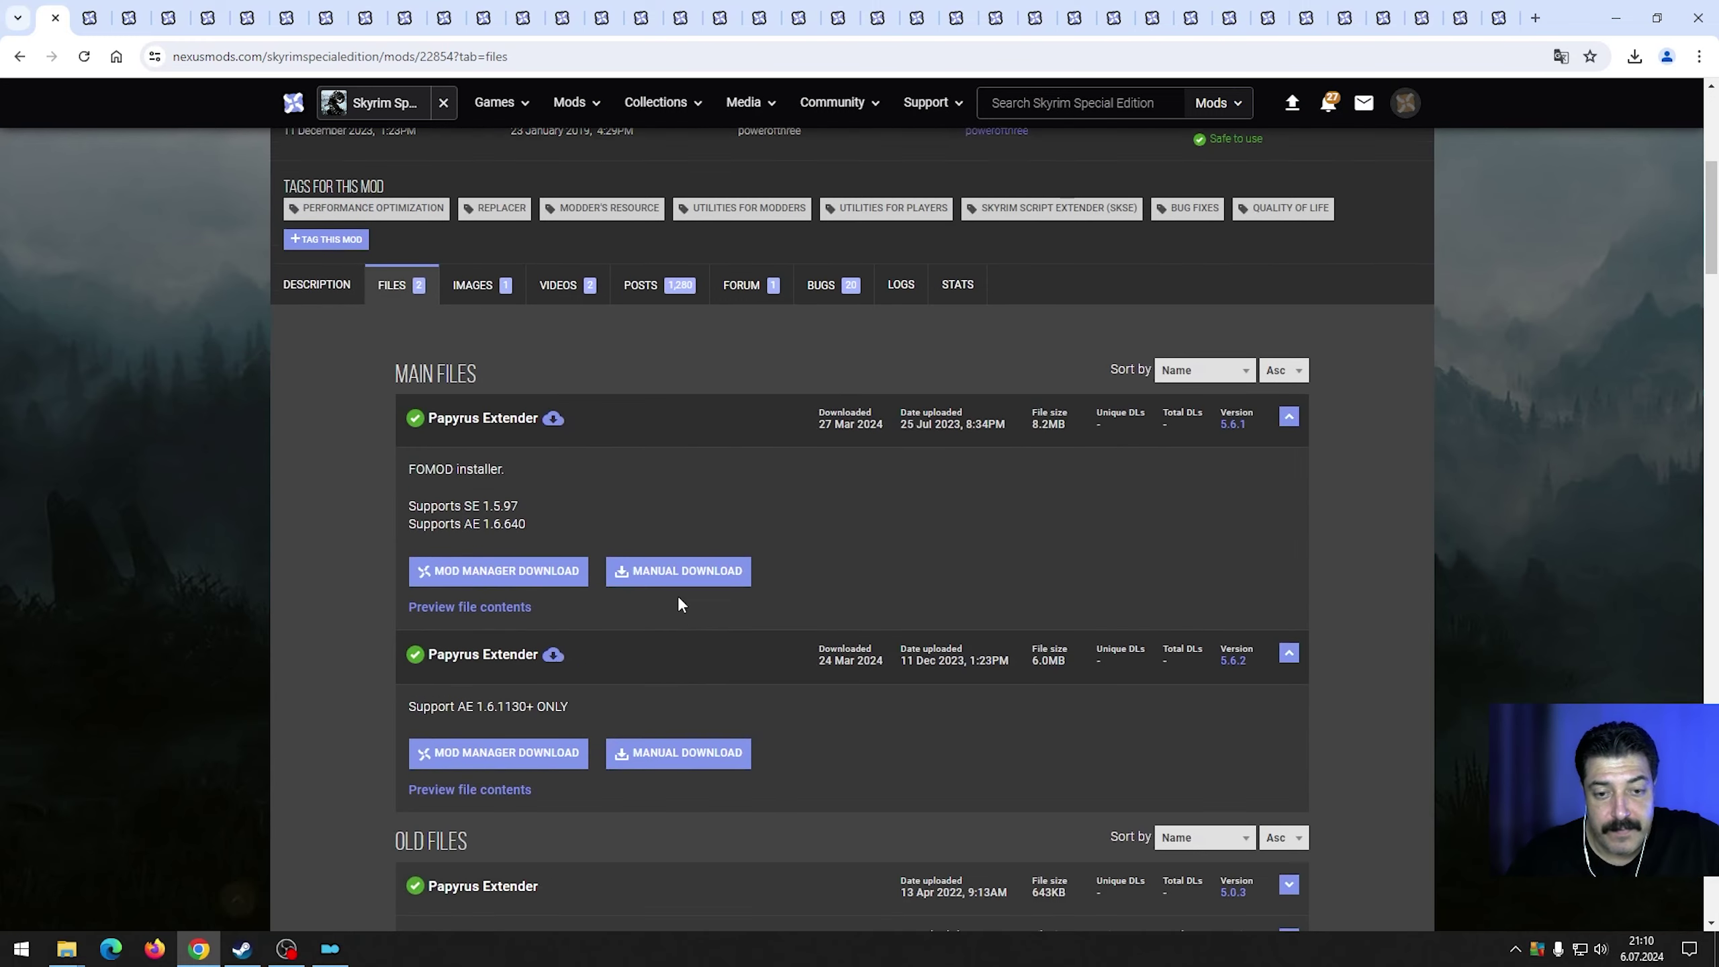
scroll(971, 530, "down", 4)
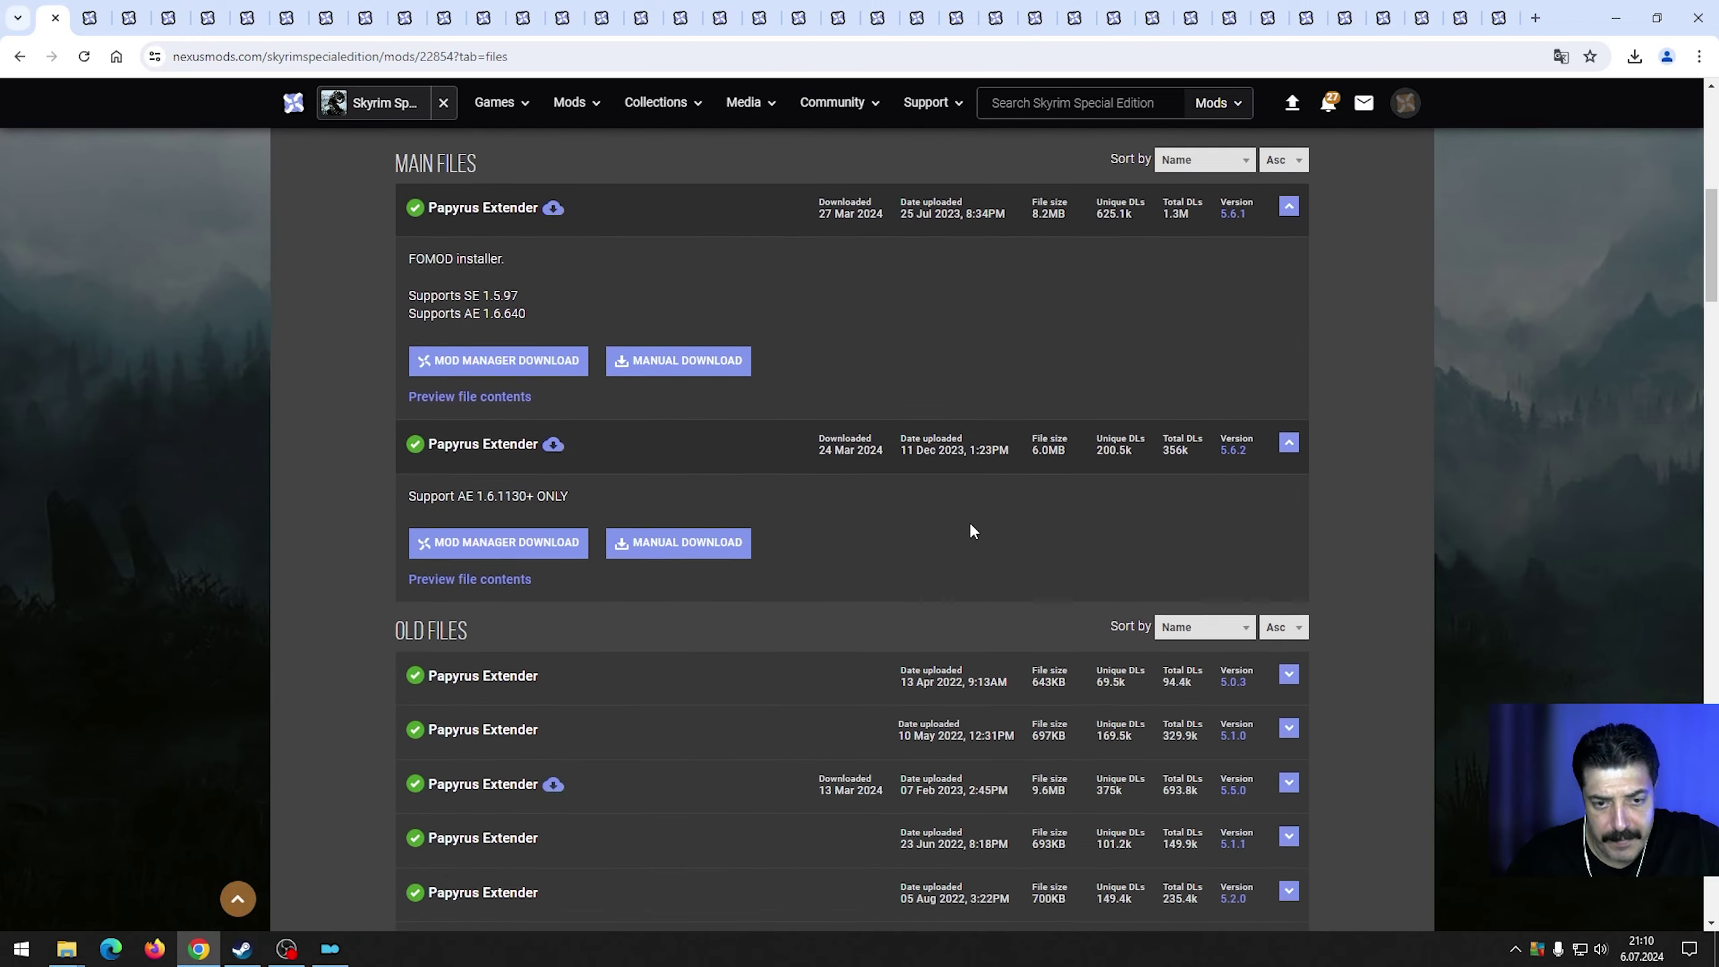
scroll(969, 530, "up", 3)
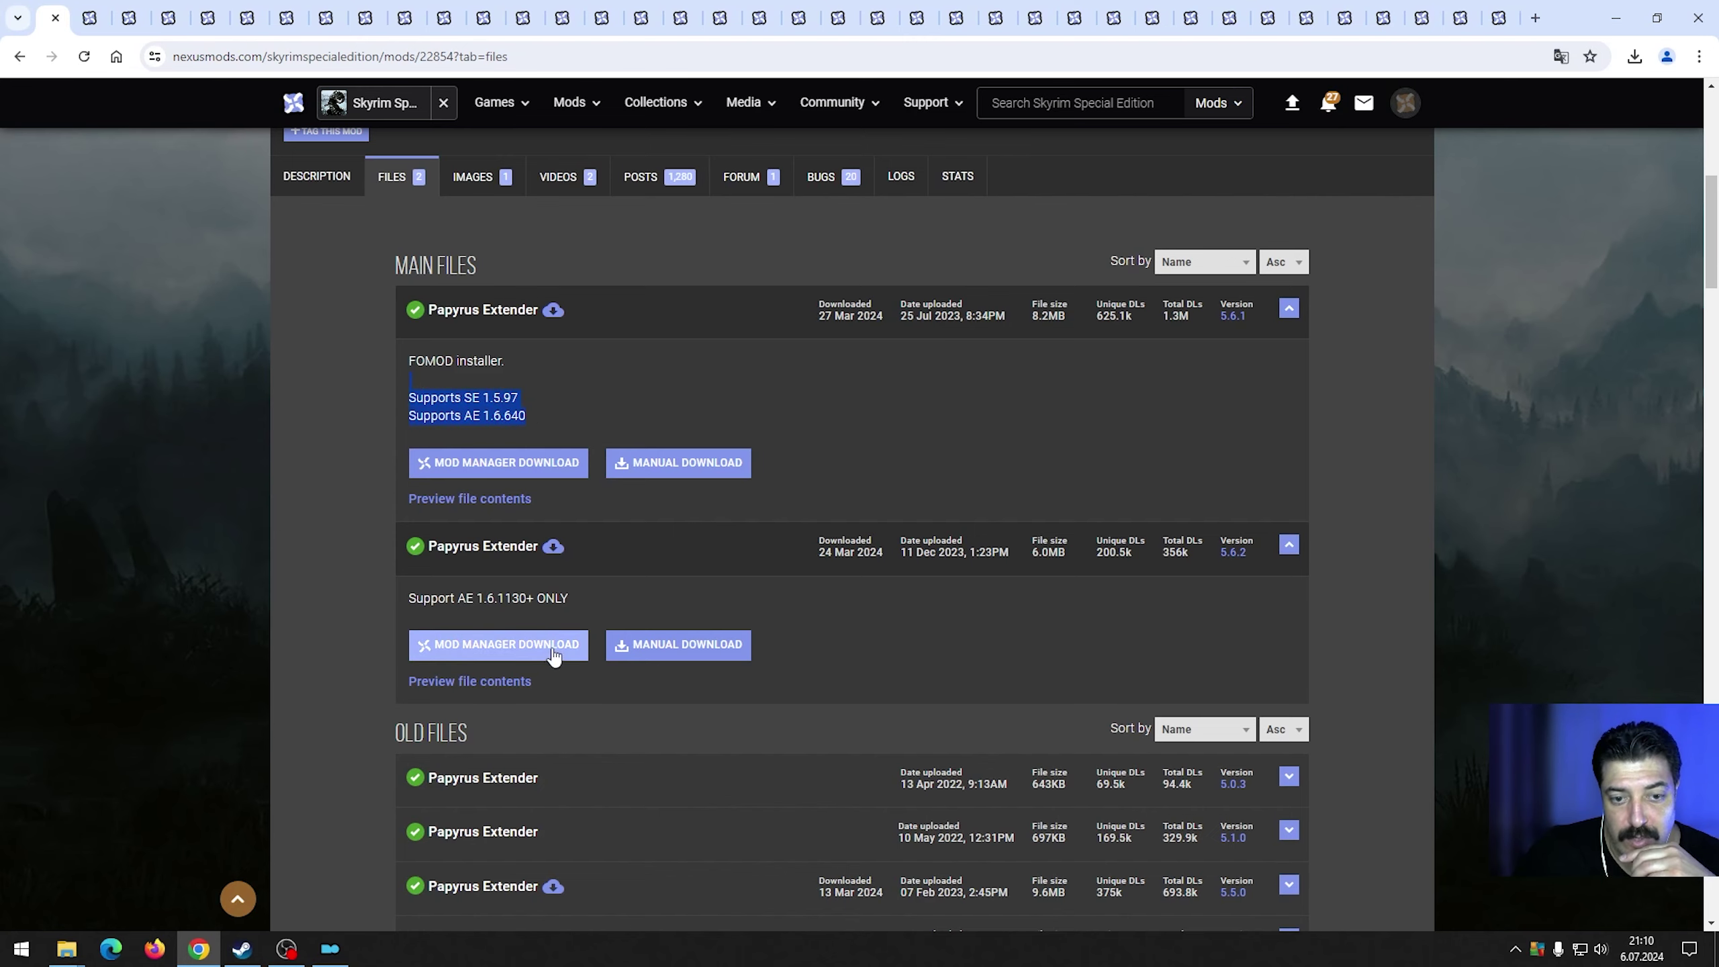
scroll(575, 568, "down", 2)
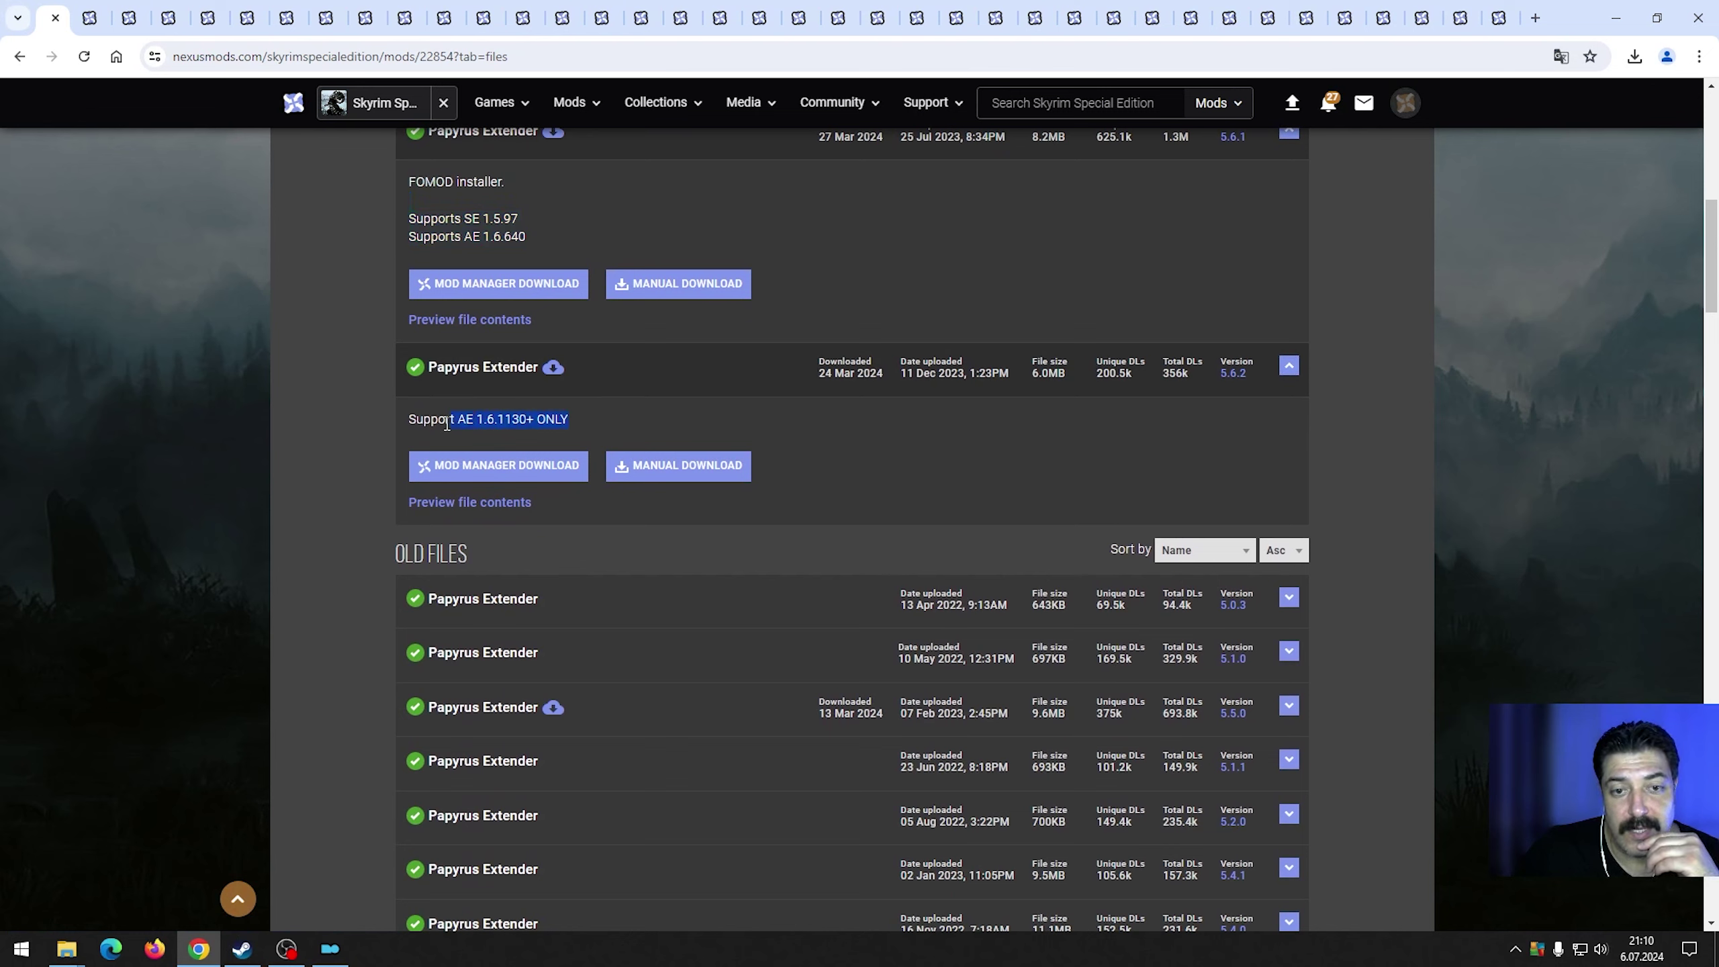
left_click(707, 466)
left_click(481, 421)
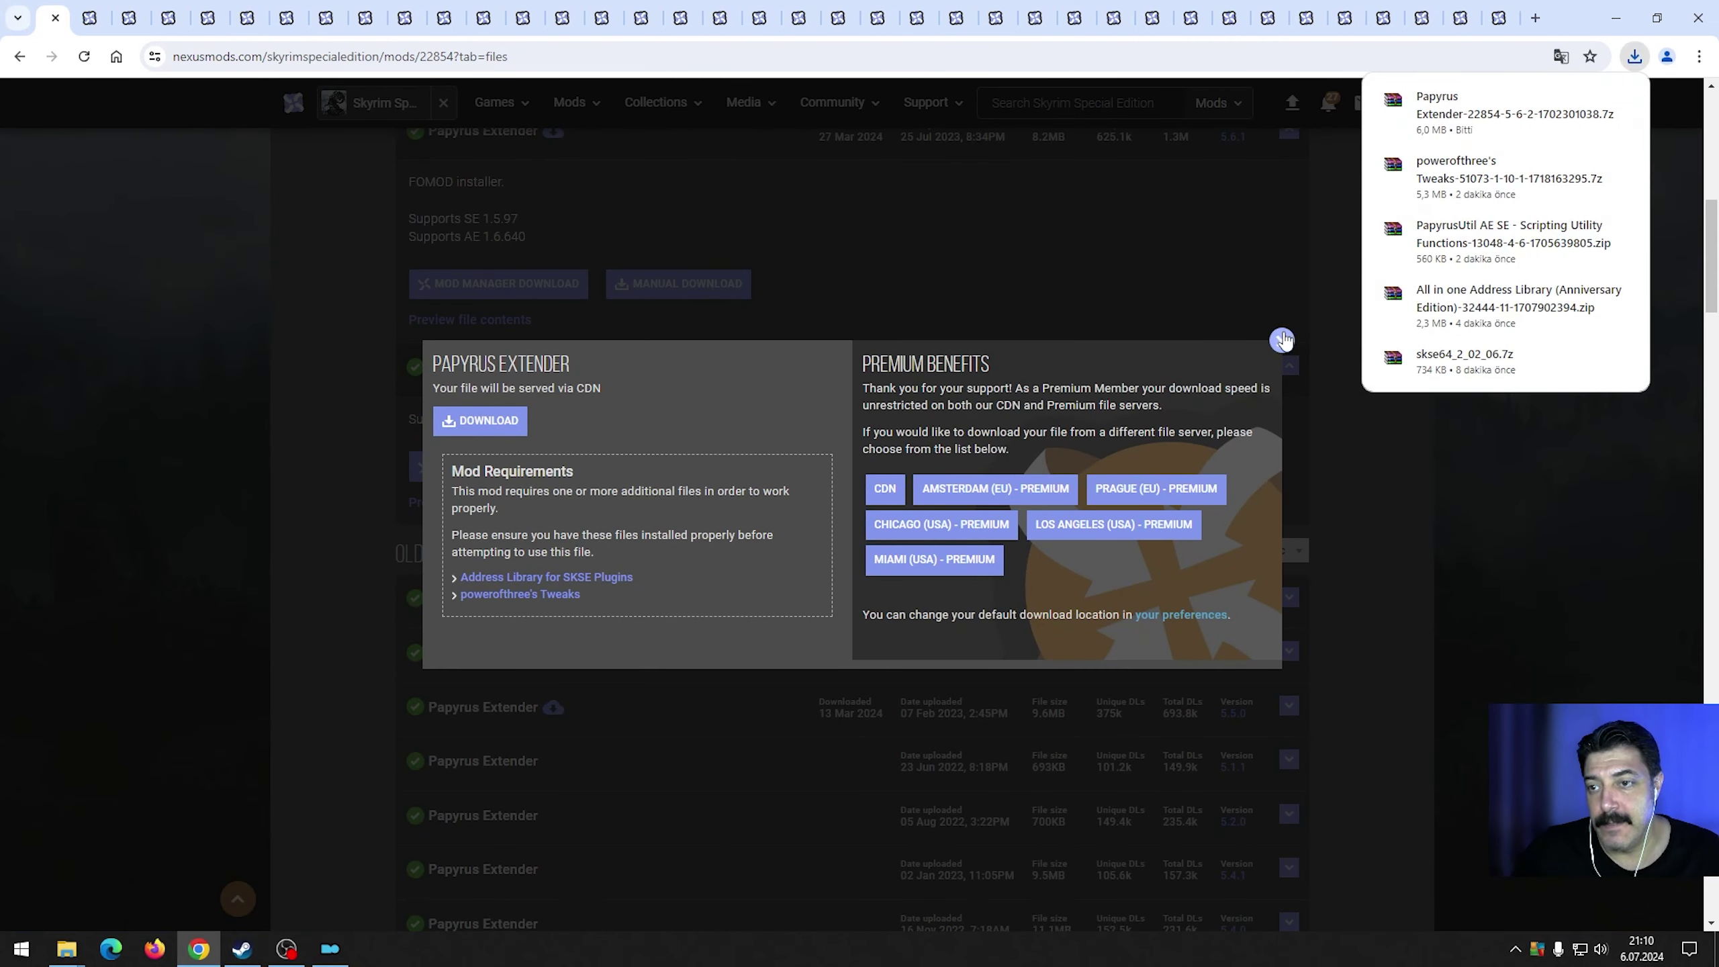
Show the downloaded Papyrus Extender archive in its folder and move it into "1.gereksinim modları".
left_click(1587, 99)
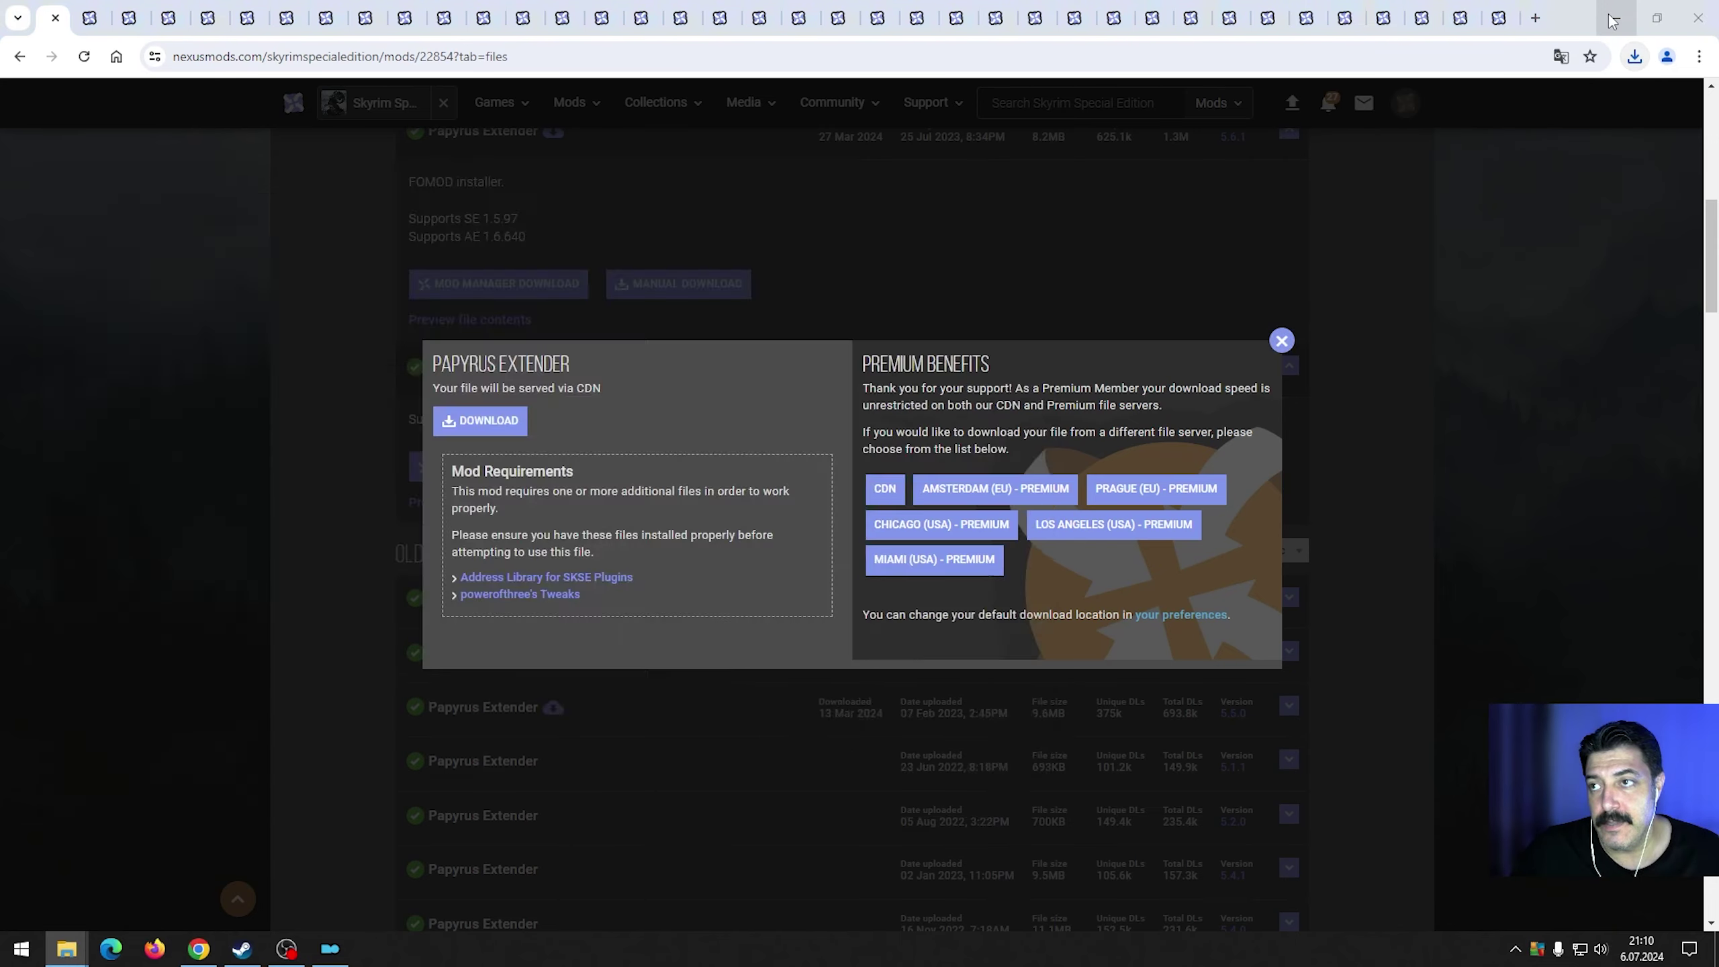
left_click(1616, 18)
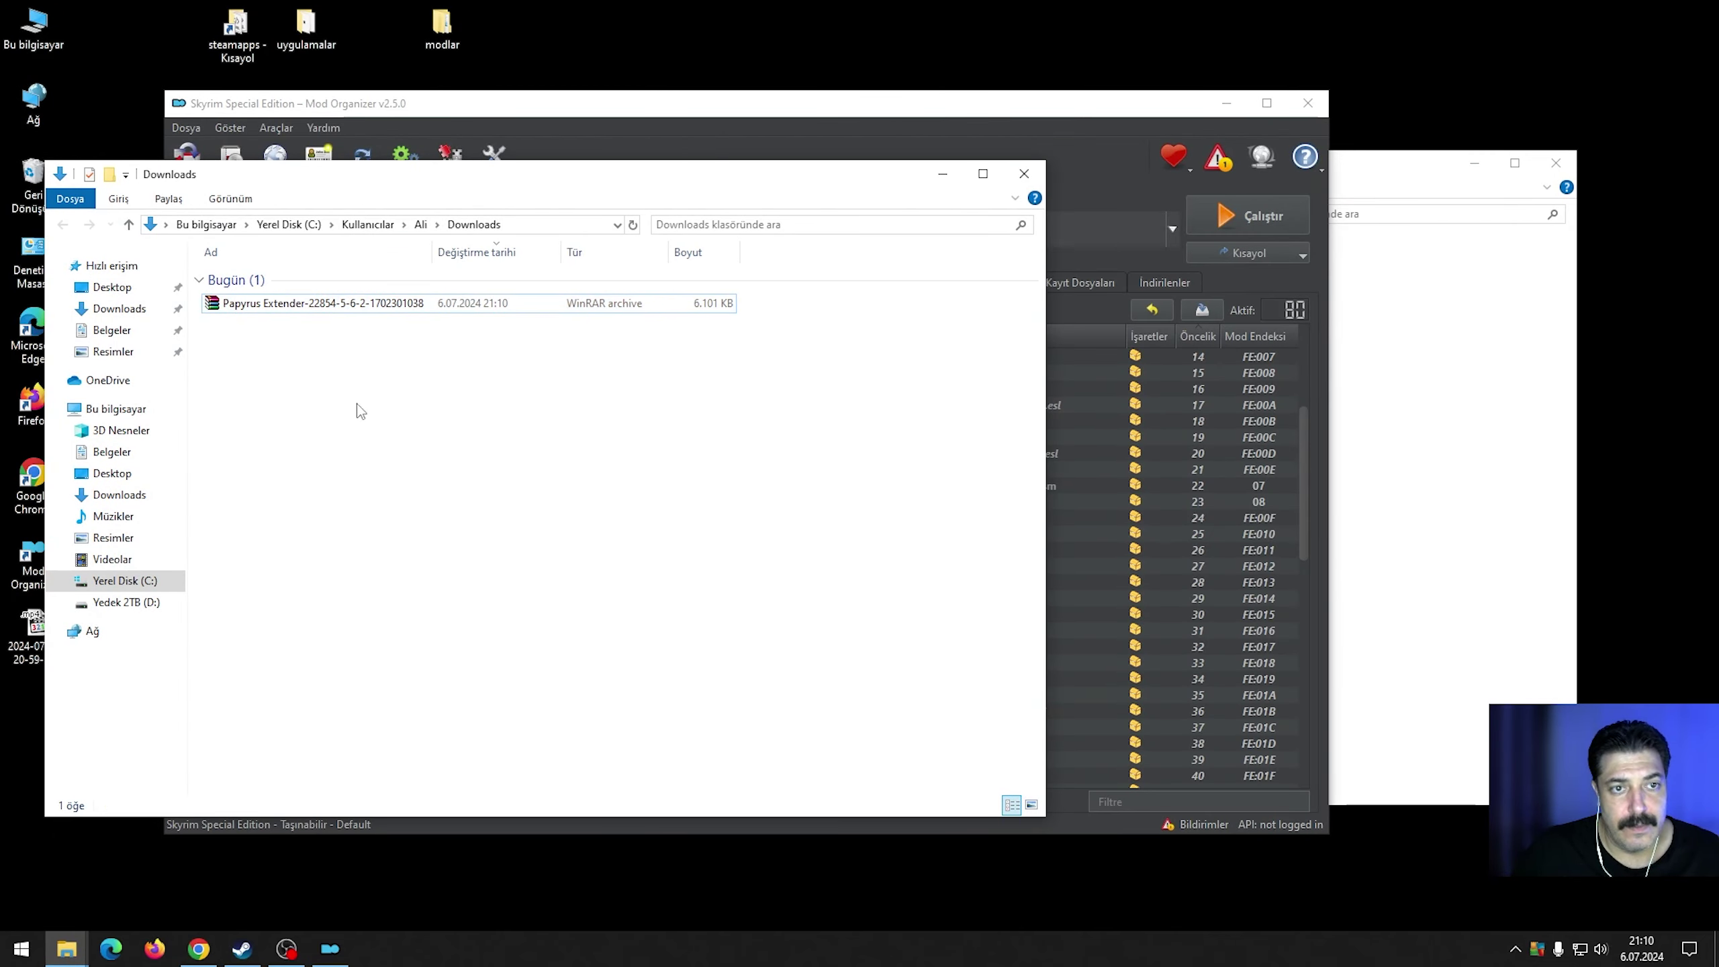
left_click_drag(267, 310, 1415, 566)
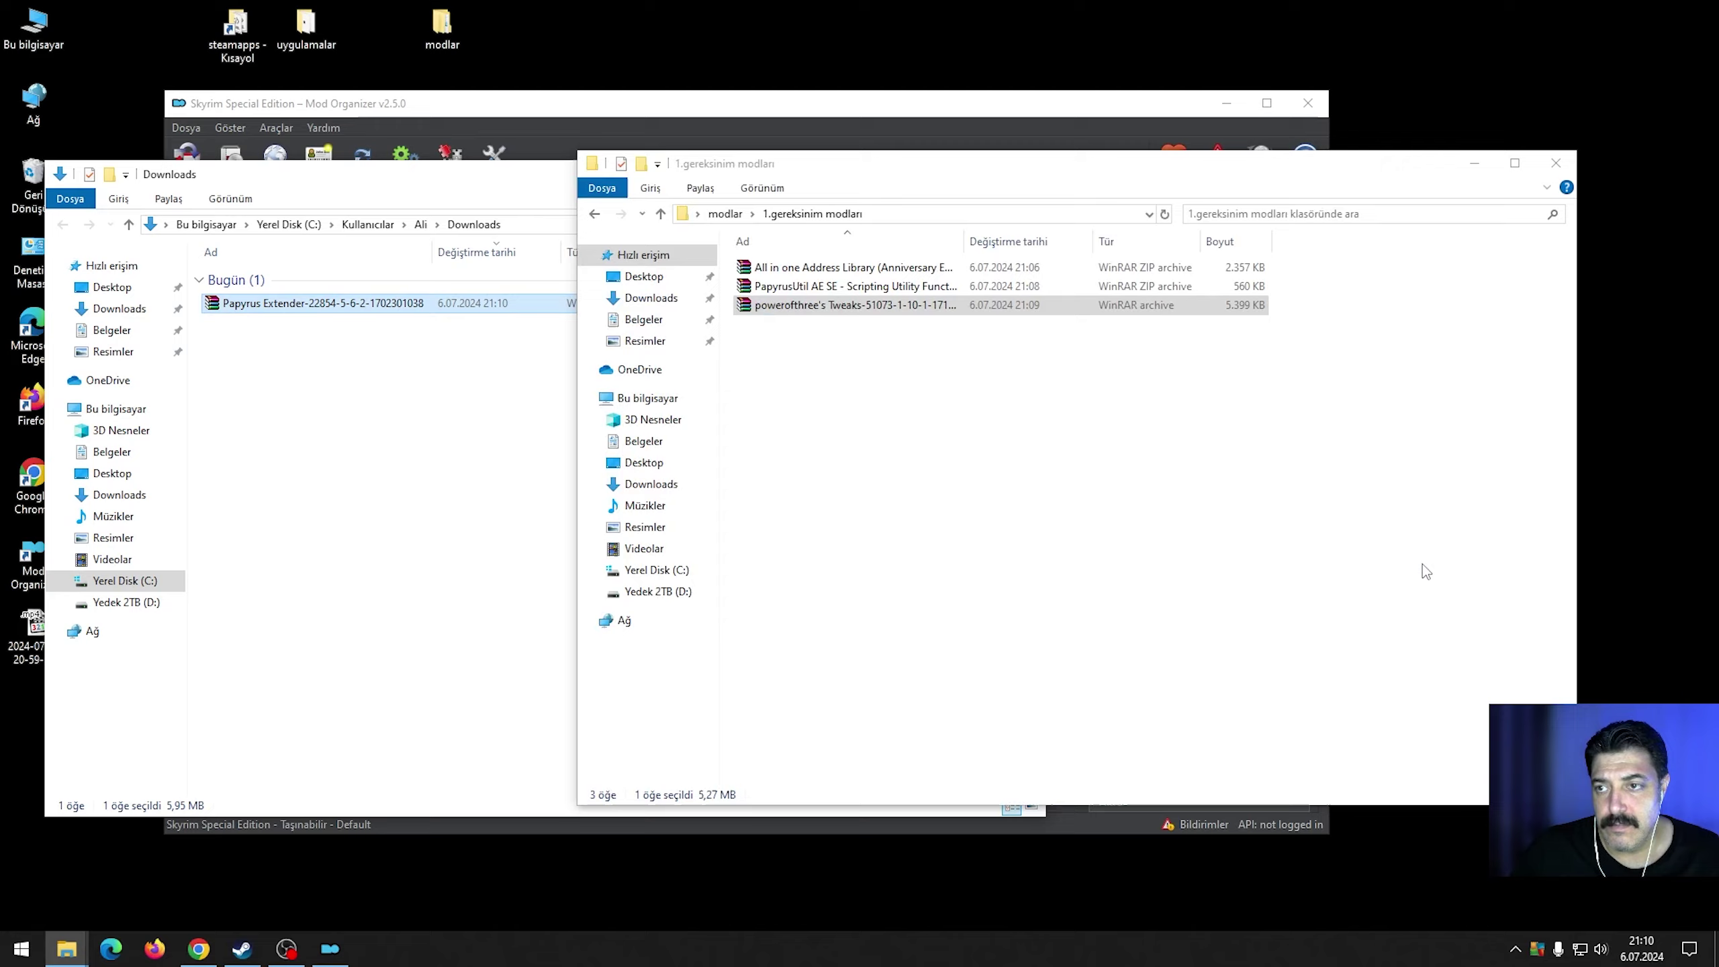
left_click(849, 564)
left_click(499, 184)
Rearrange the Downloads and Mod Organizer windows so the mod list and the "1.gereksinim modları" folder no longer overlap as much.
left_click_drag(660, 192, 968, 379)
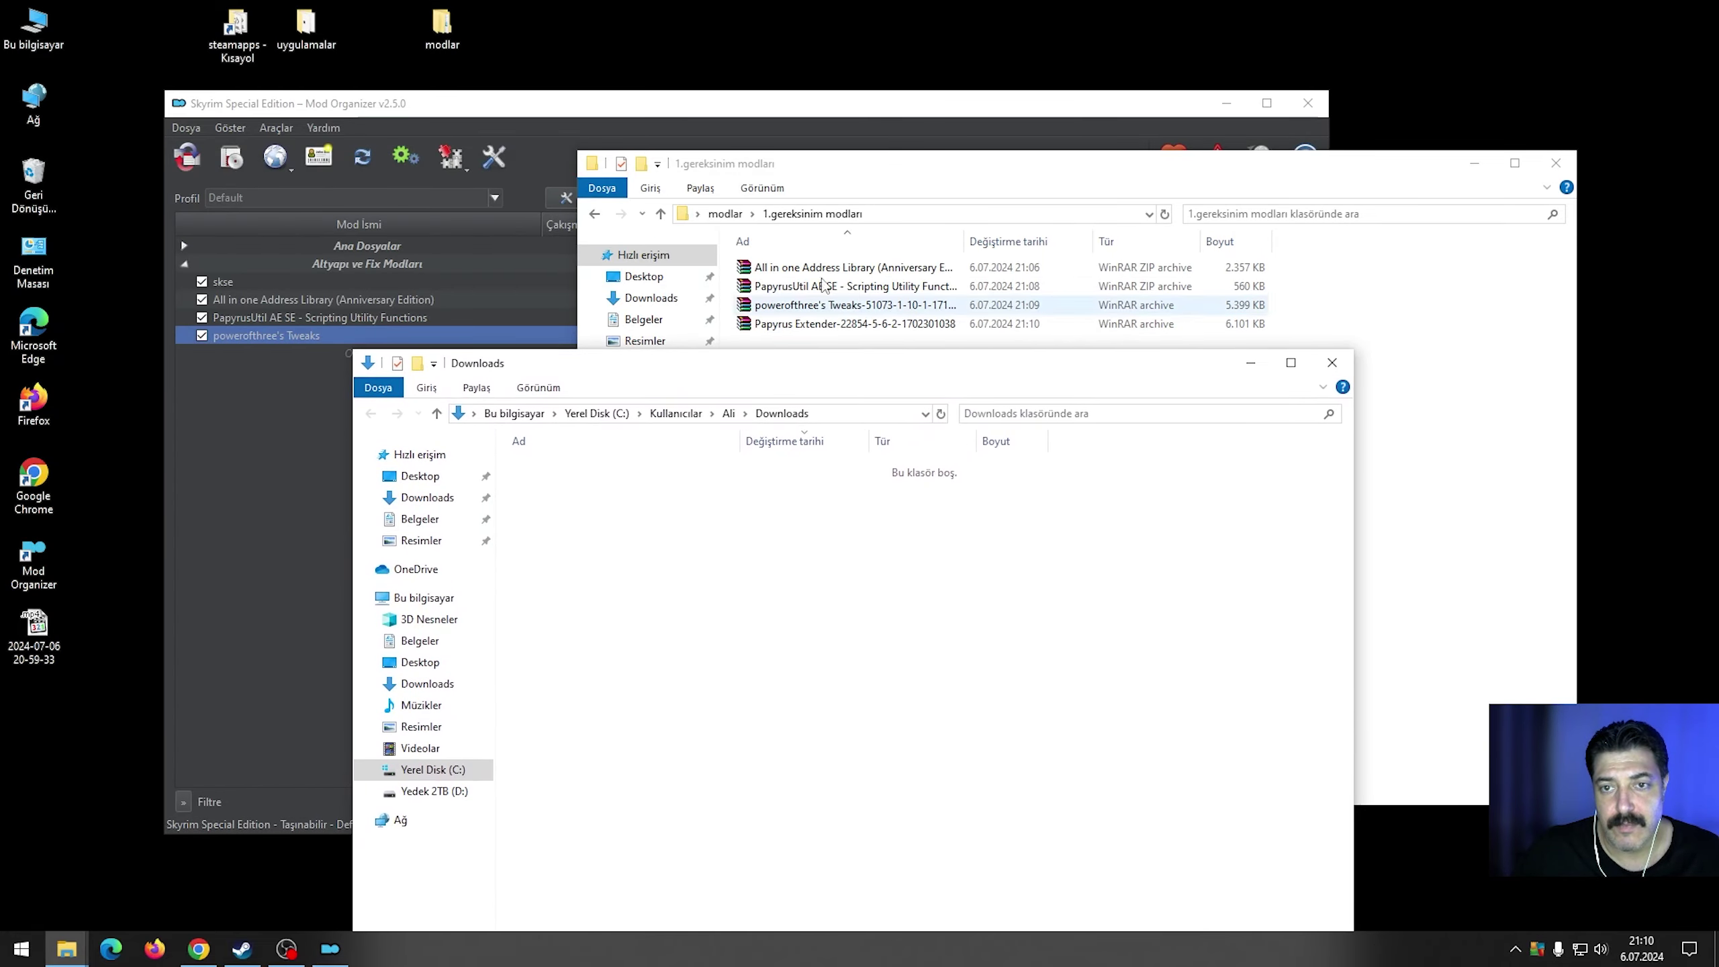
left_click(662, 120)
left_click_drag(662, 120, 521, 36)
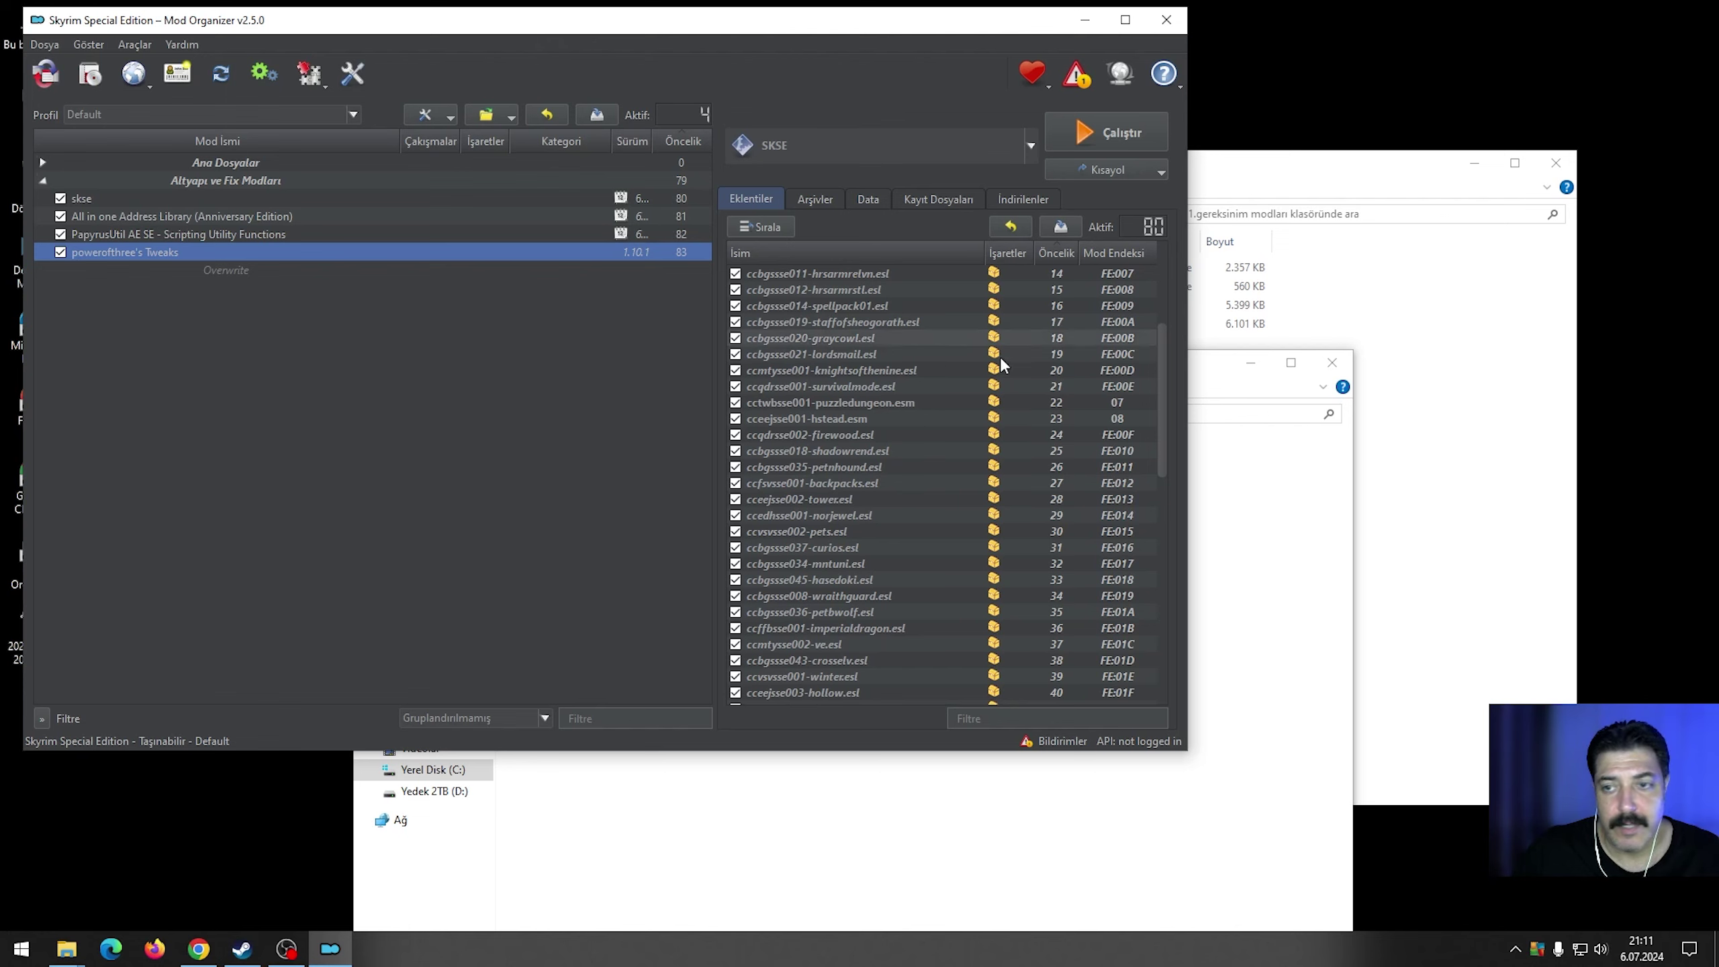
Install the Papyrus Extender archive from "1.gereksinim modları" into Mod Organizer with manual setup, and enable it.
left_click(1481, 470)
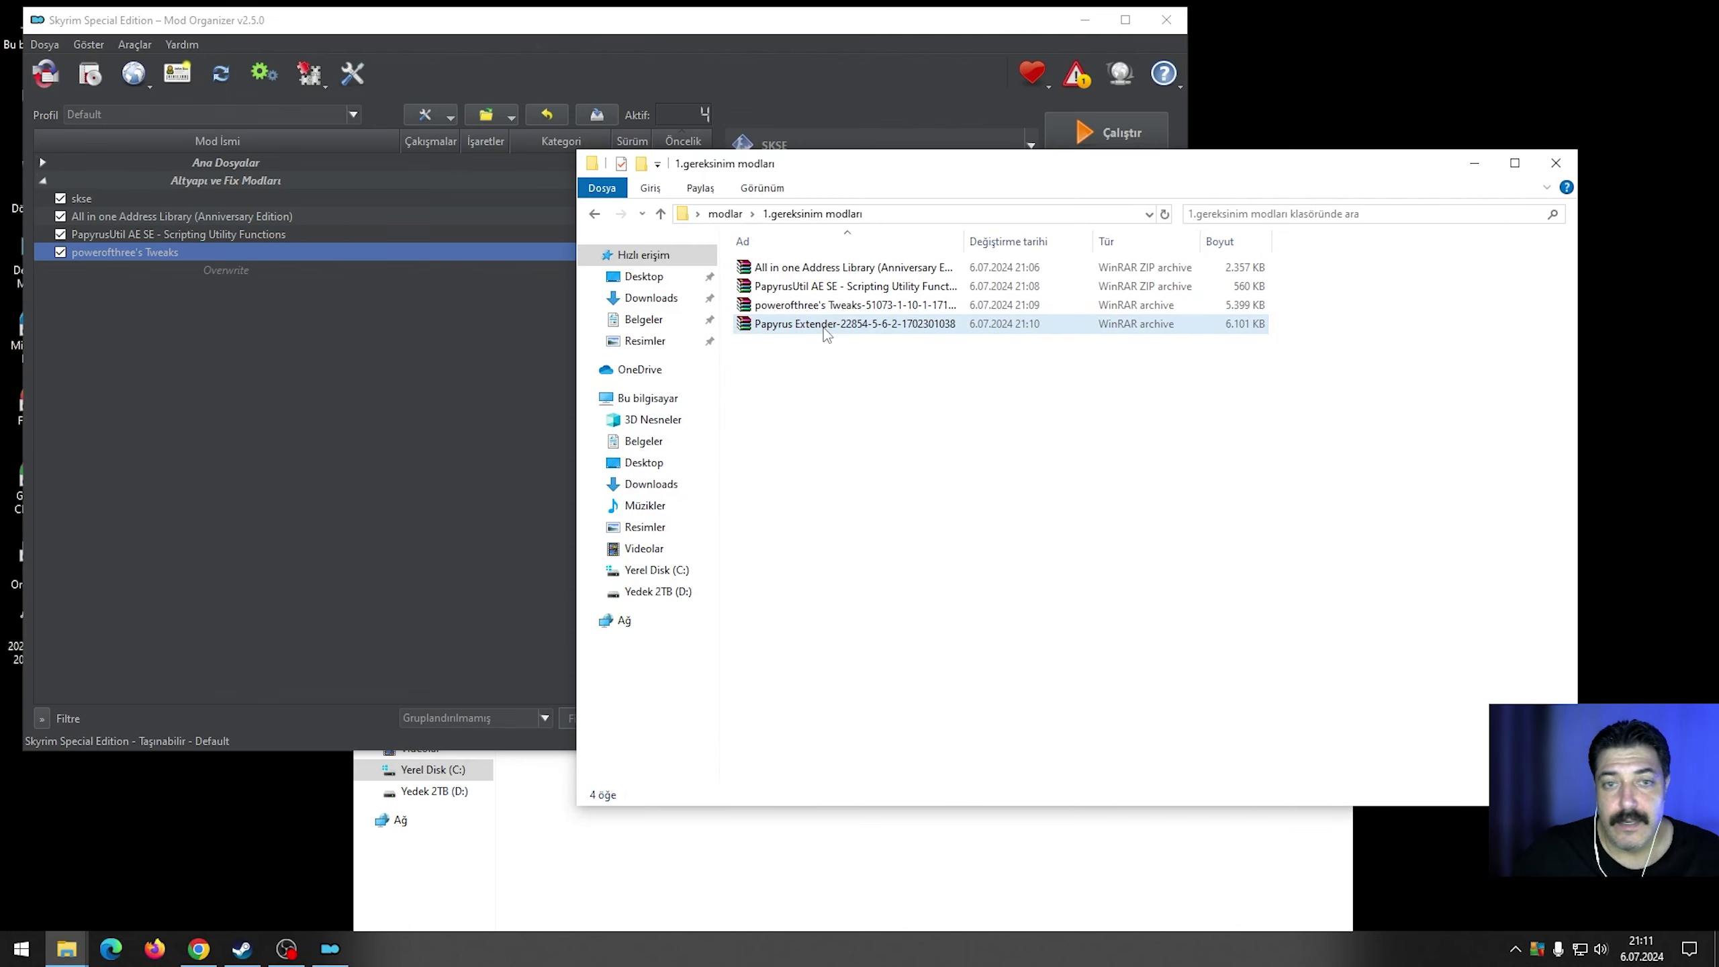
left_click_drag(826, 332, 219, 266)
left_click(474, 396)
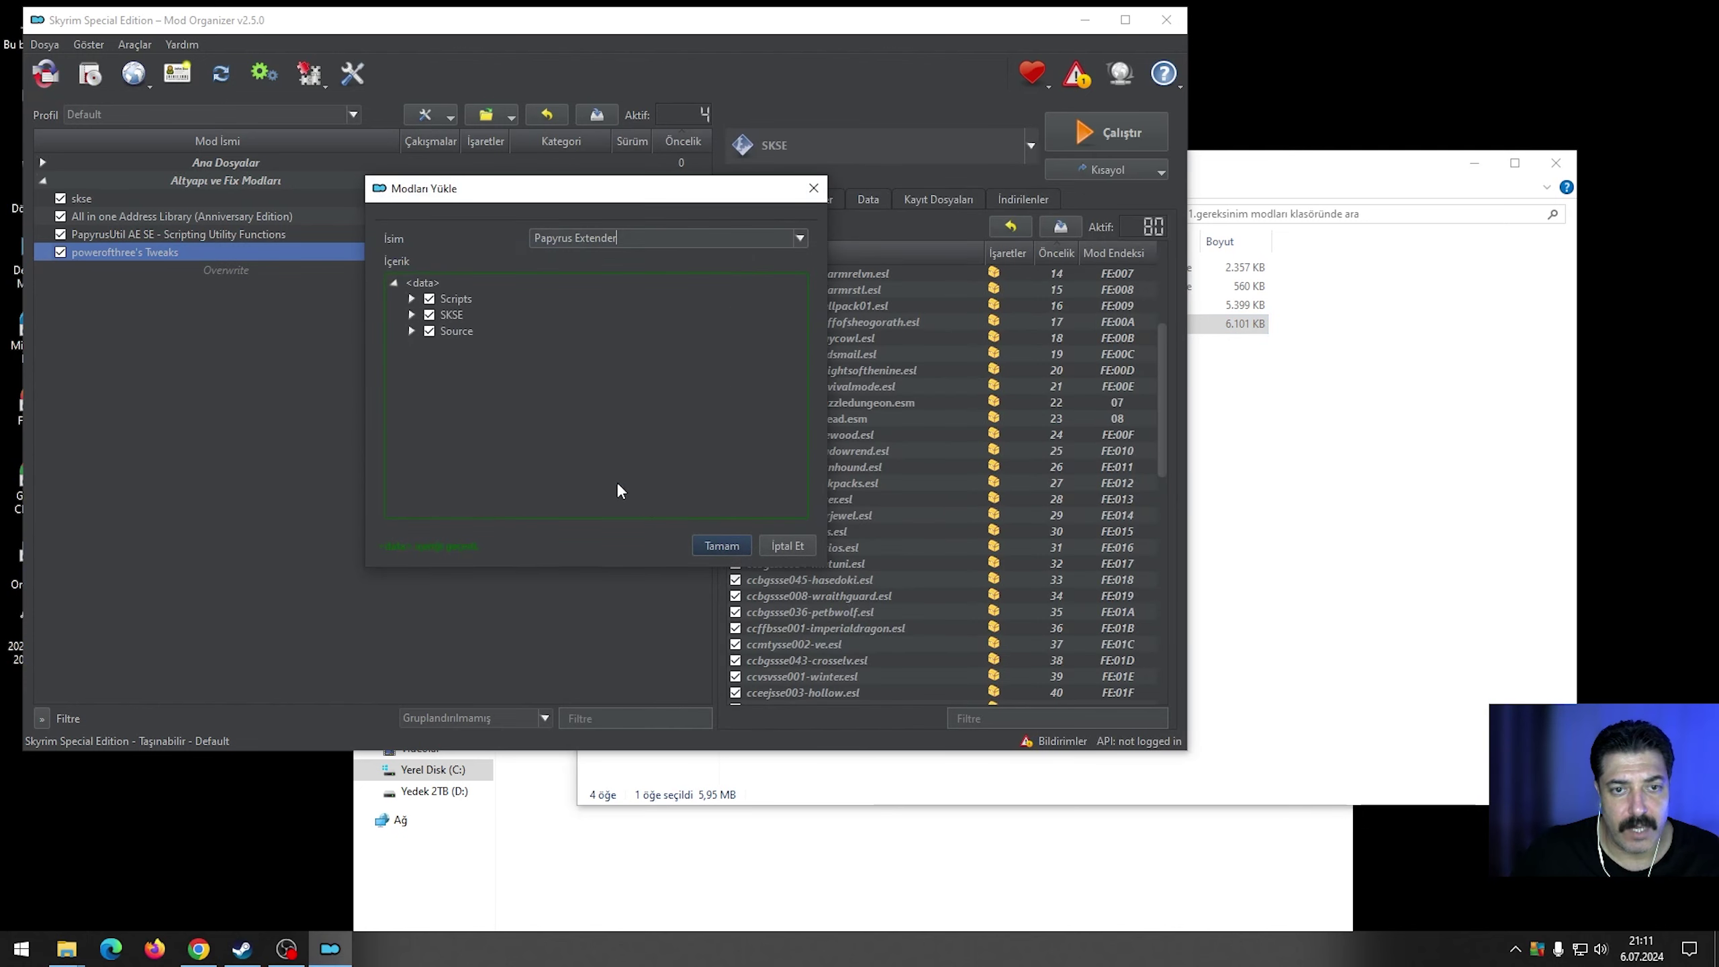
left_click(722, 546)
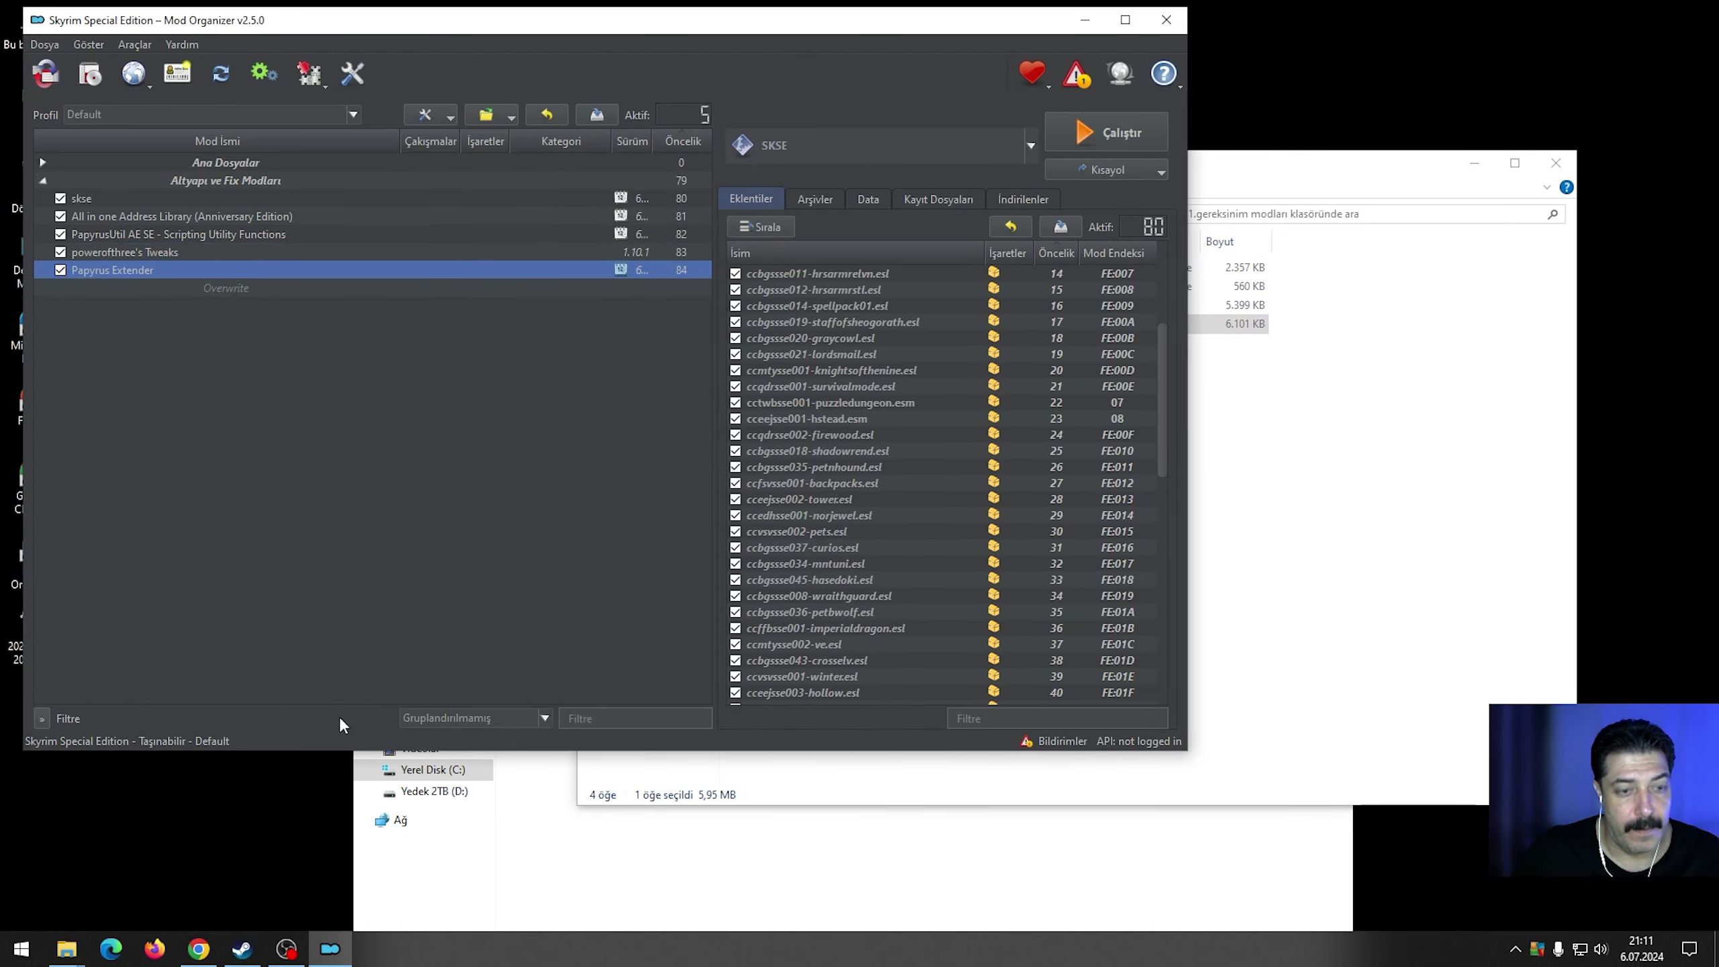
Switch to Chrome, dismiss the Papyrus Extender download dialog and close that mod's page.
left_click(198, 949)
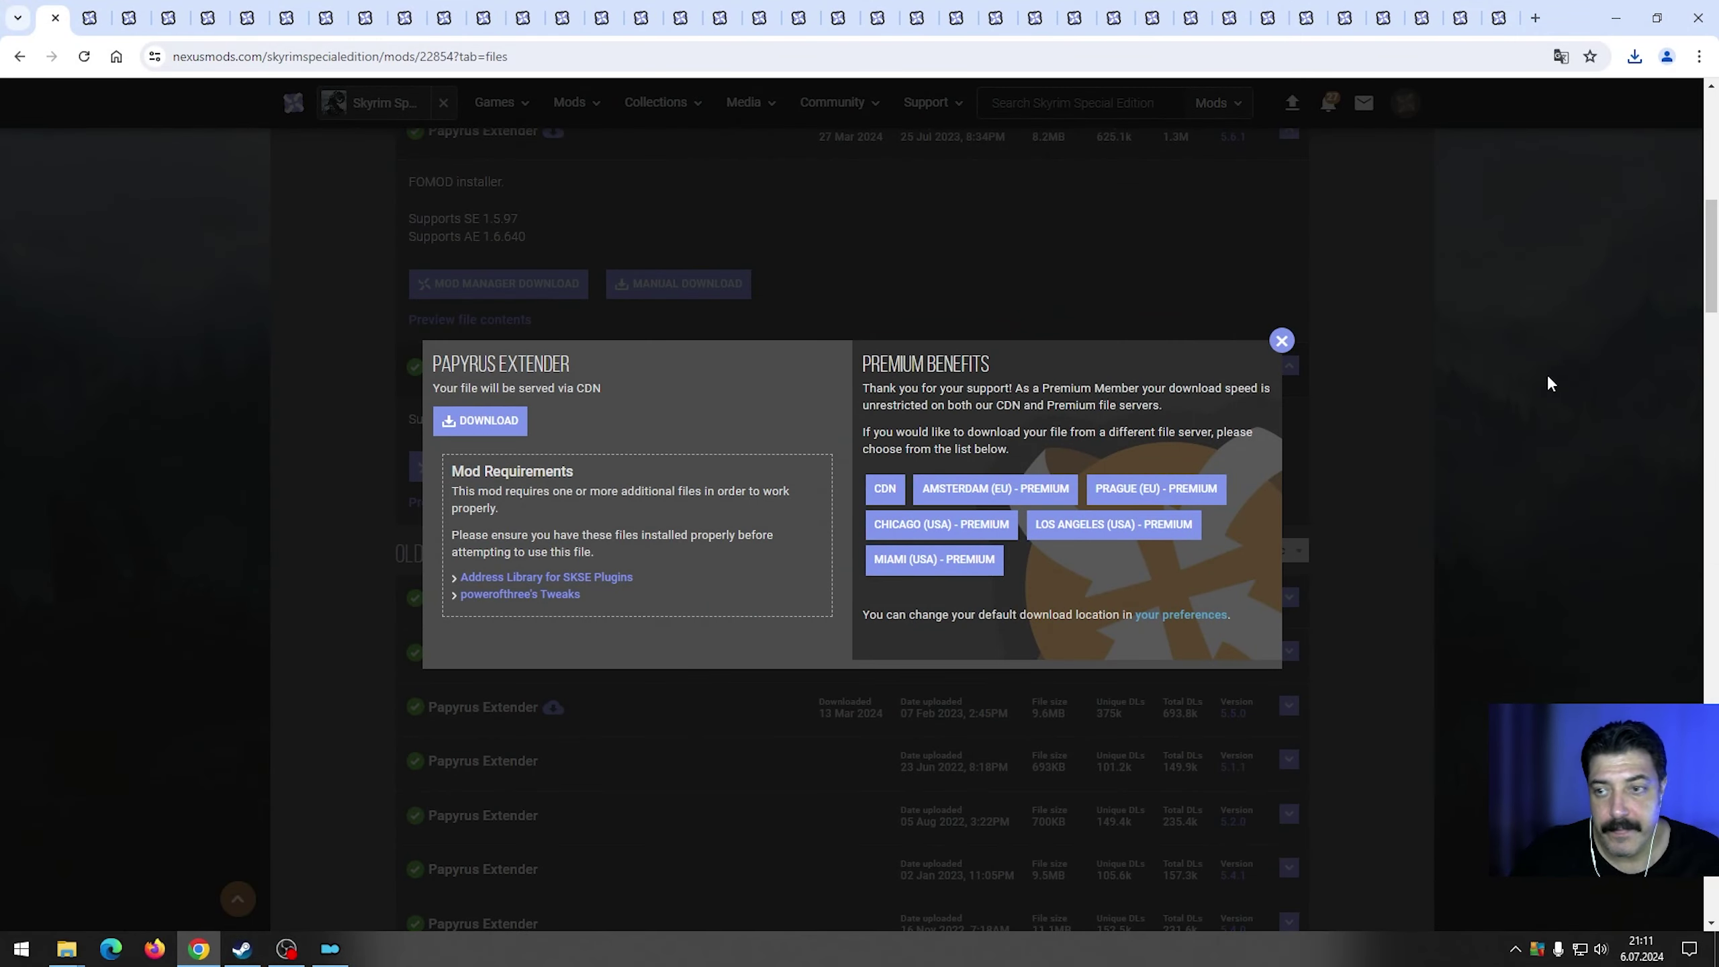
left_click(1281, 340)
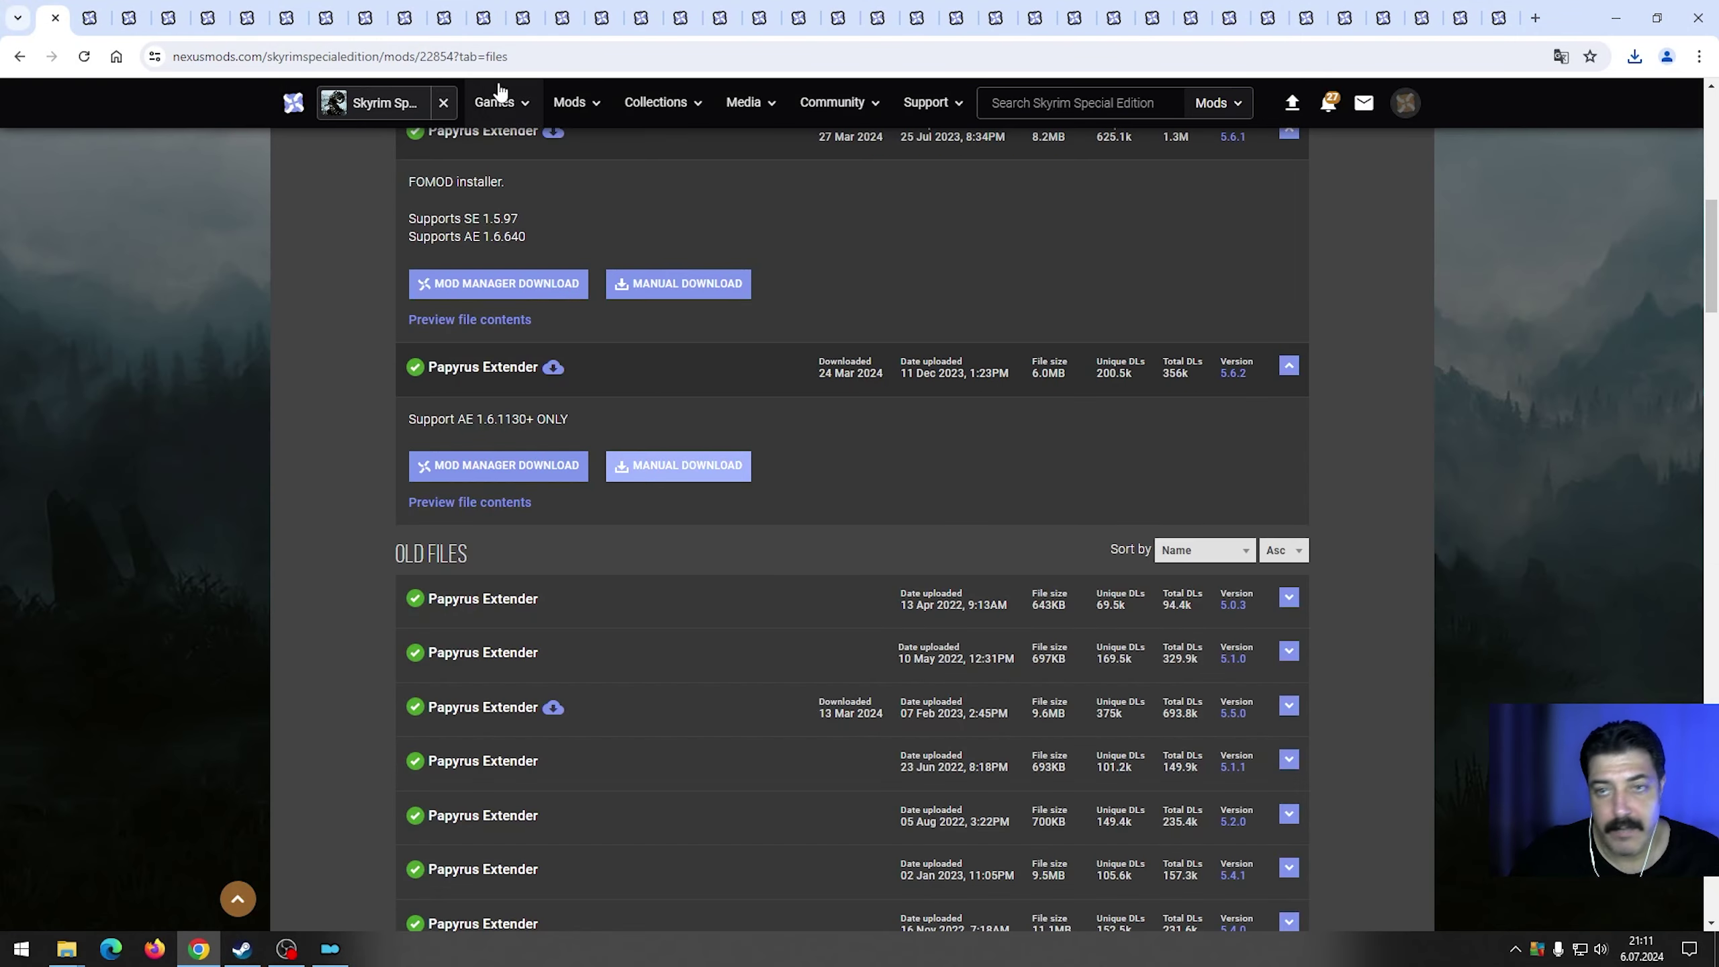
left_click(56, 18)
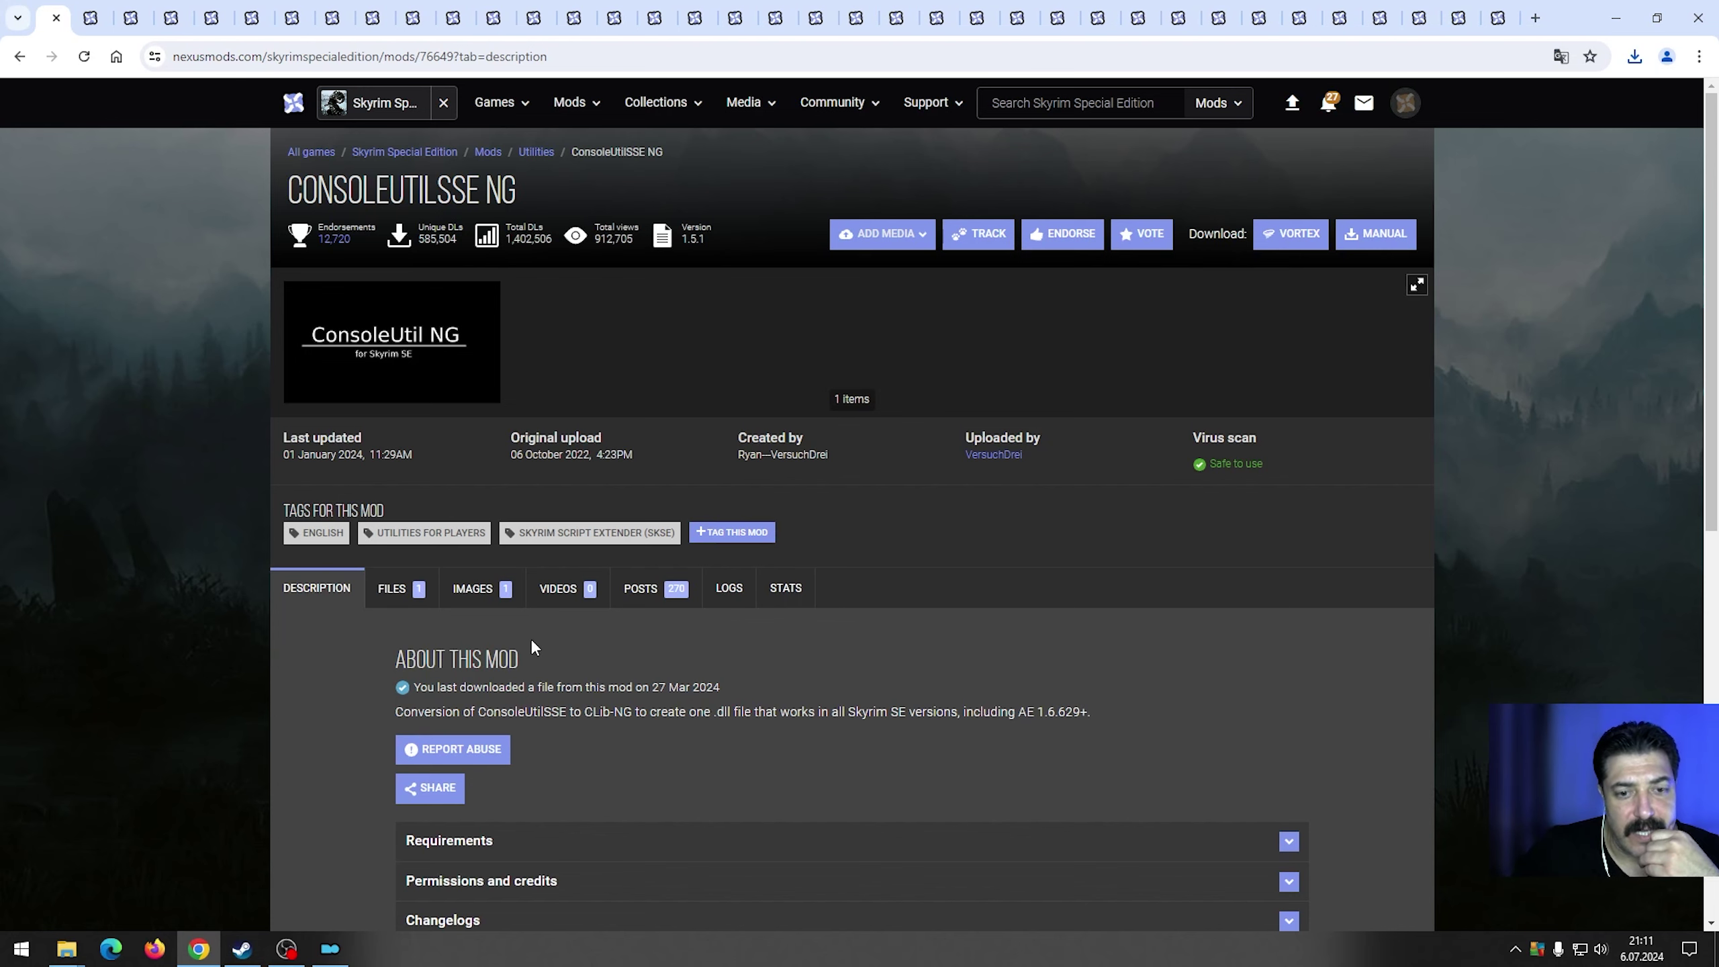
Check the requirements and description of ConsoleUtilSSE NG.
scroll(531, 640, "down", 4)
left_click(491, 495)
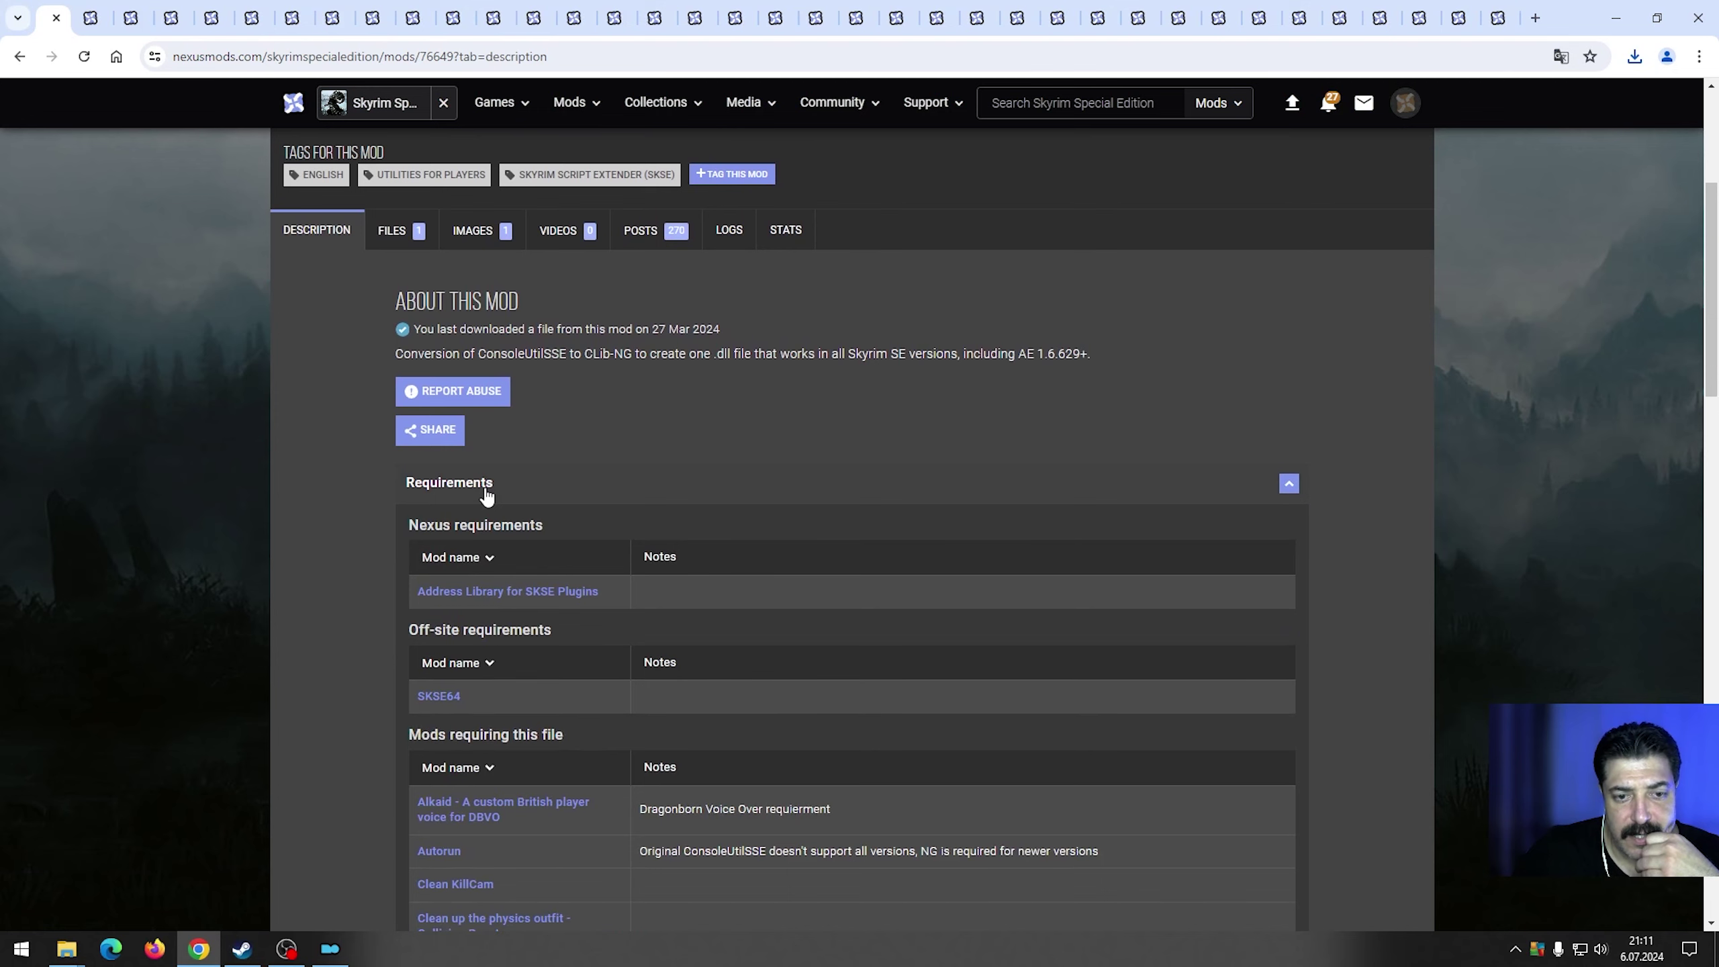
left_click(486, 496)
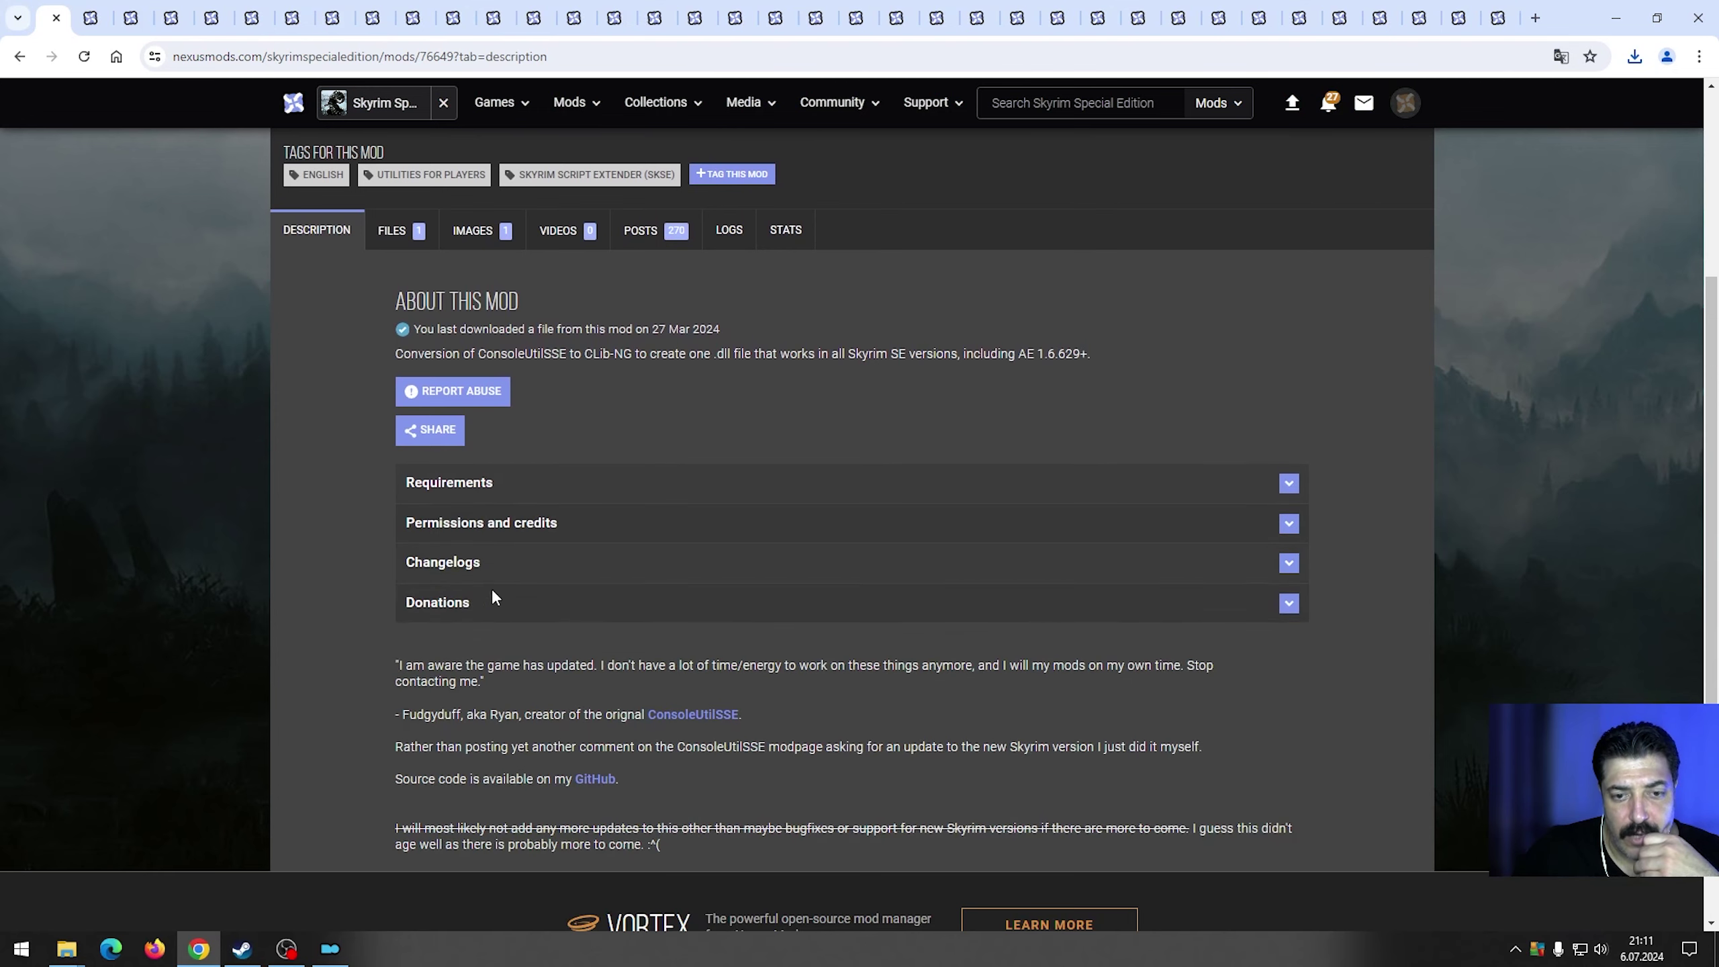
scroll(493, 596, "down", 2)
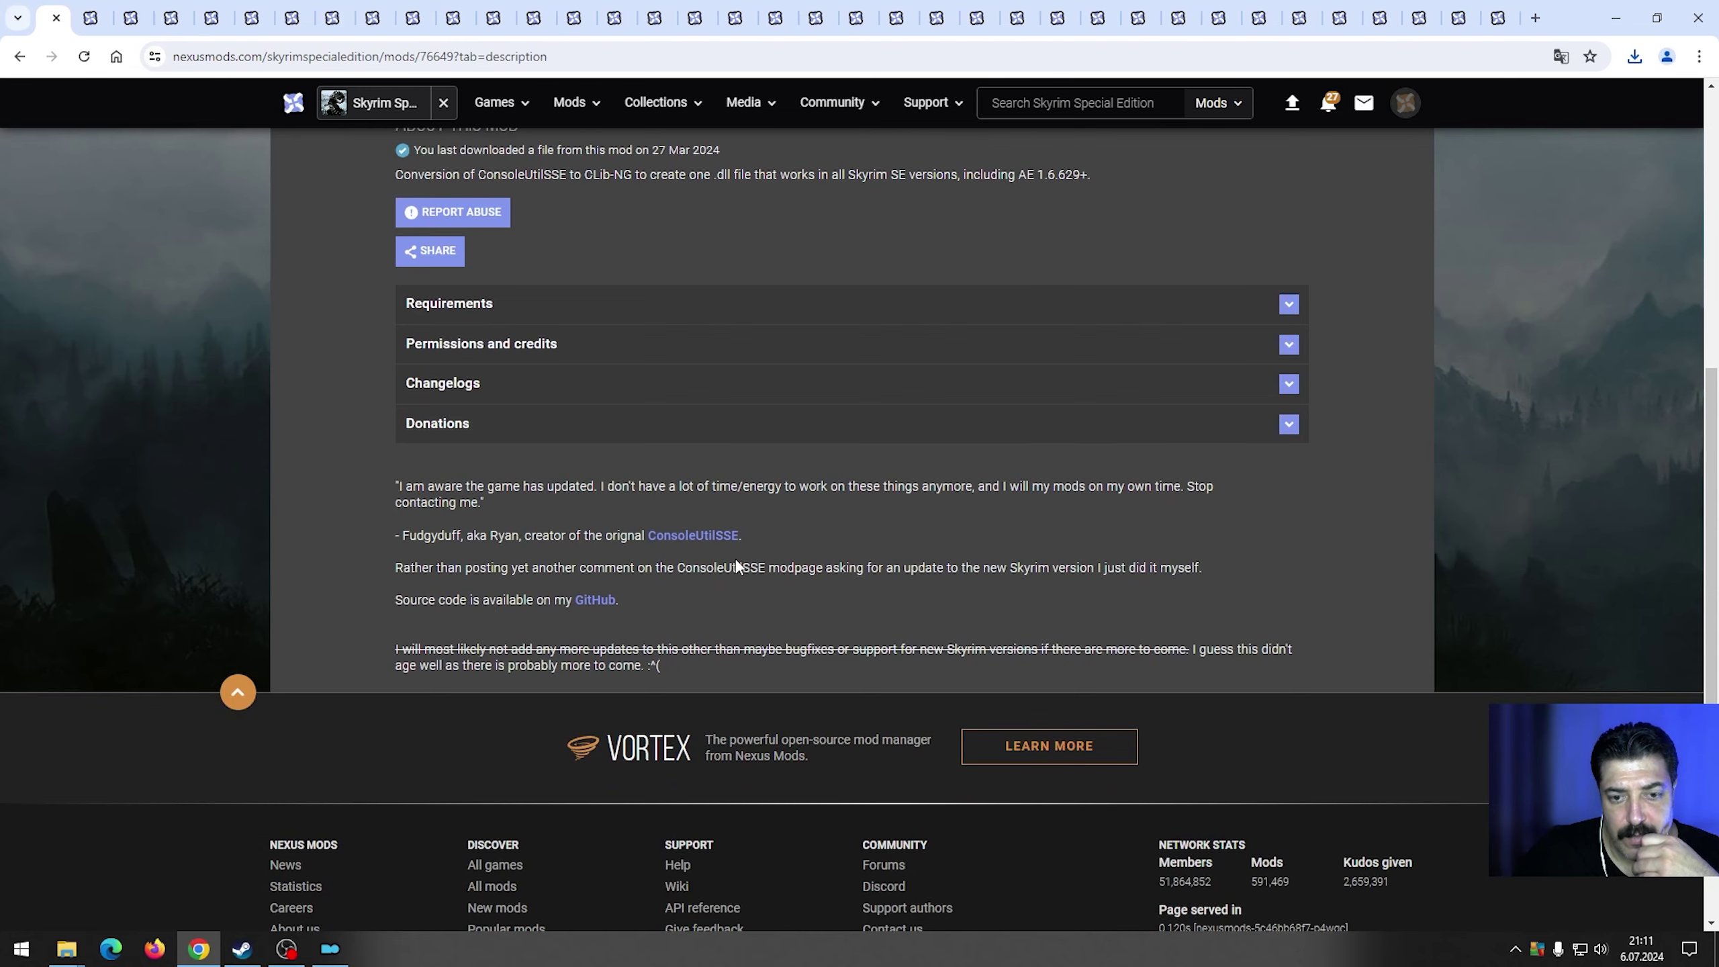
scroll(725, 573, "up", 3)
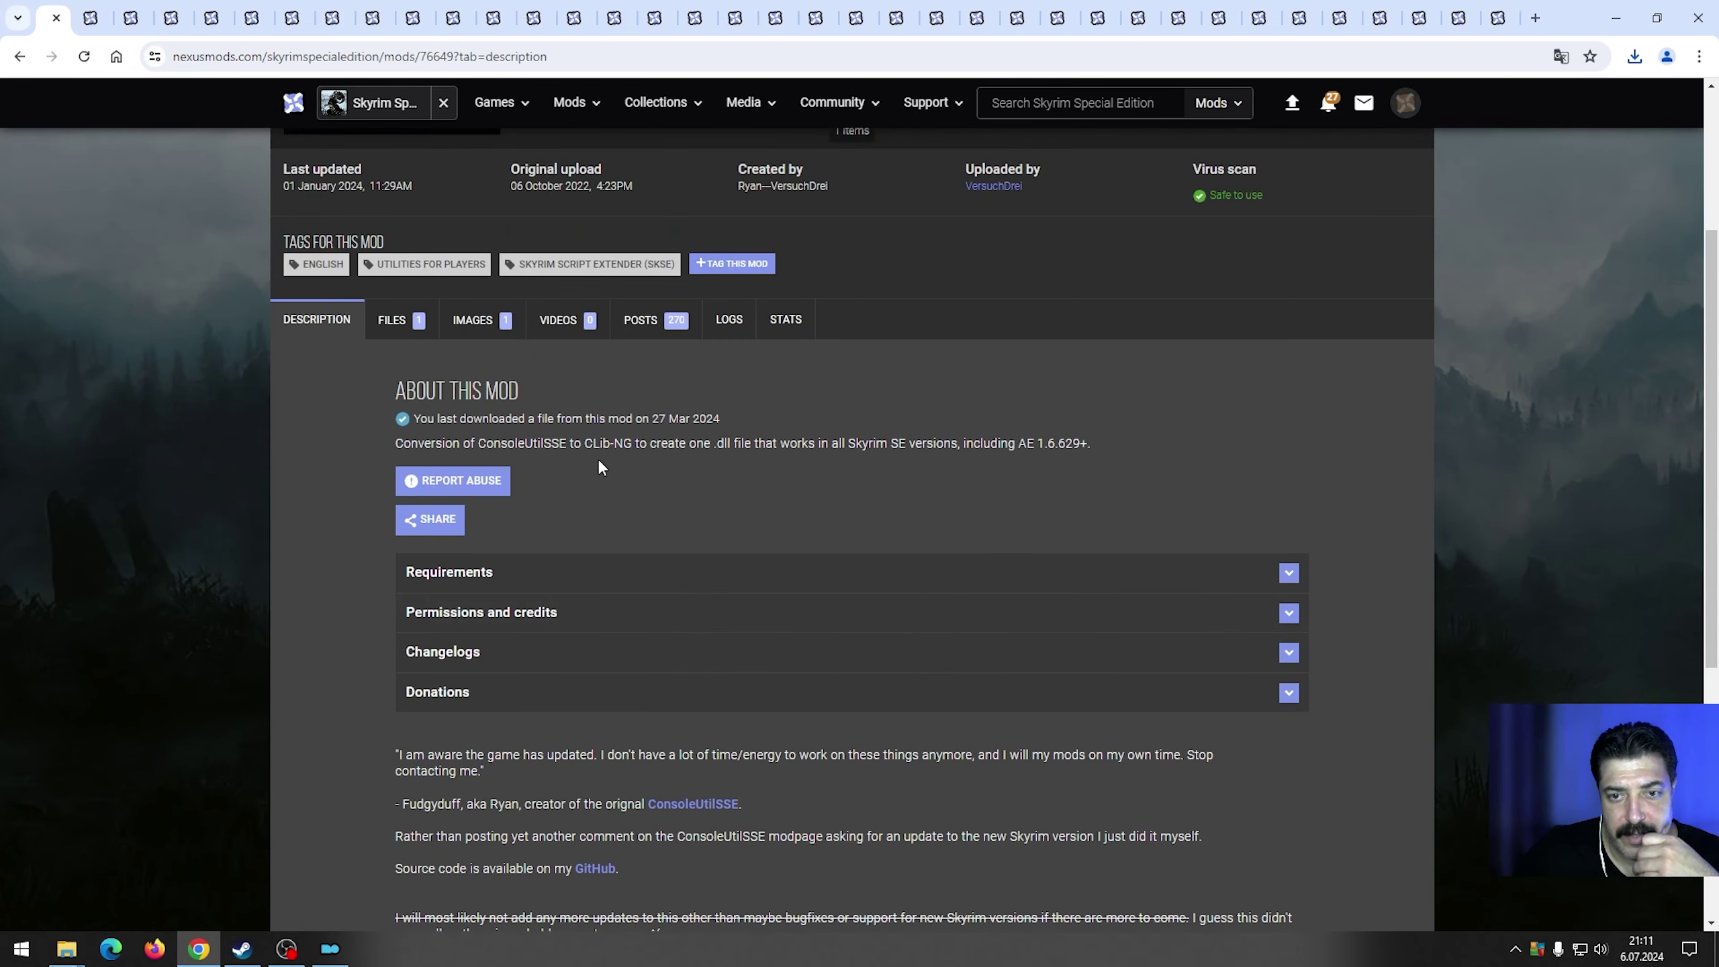
scroll(818, 442, "up", 3)
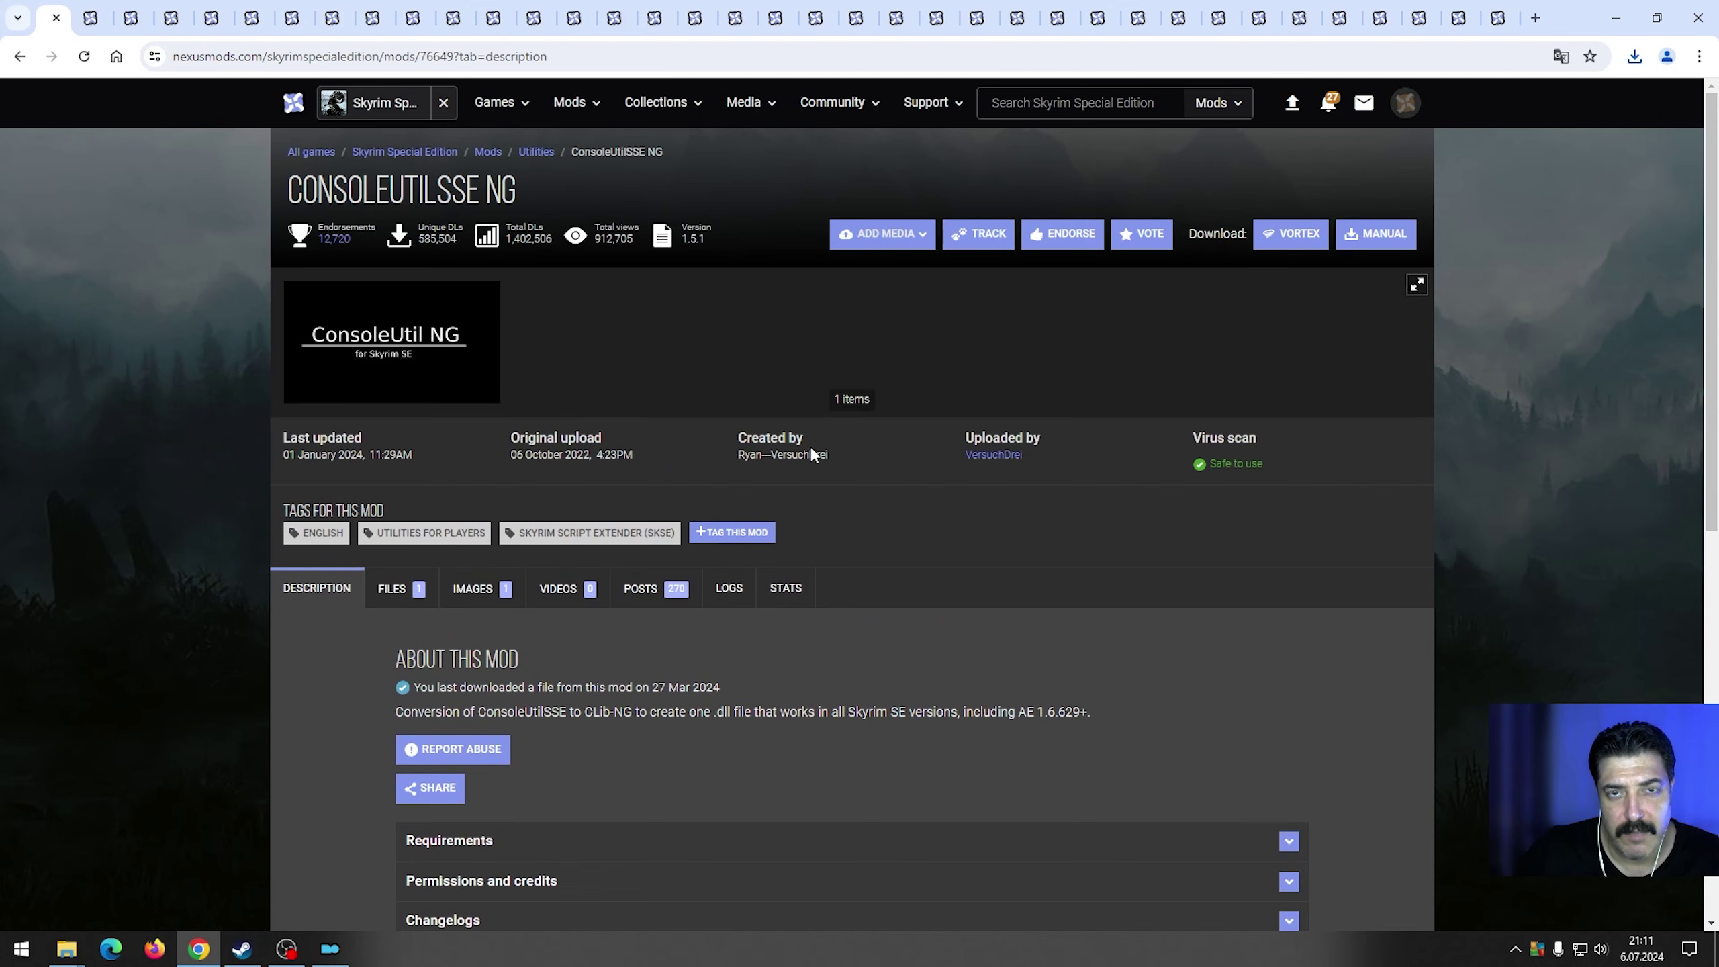
Manually download the ConsoleUtilSSE NG 1.5.1 main file.
left_click(414, 587)
scroll(594, 551, "down", 2)
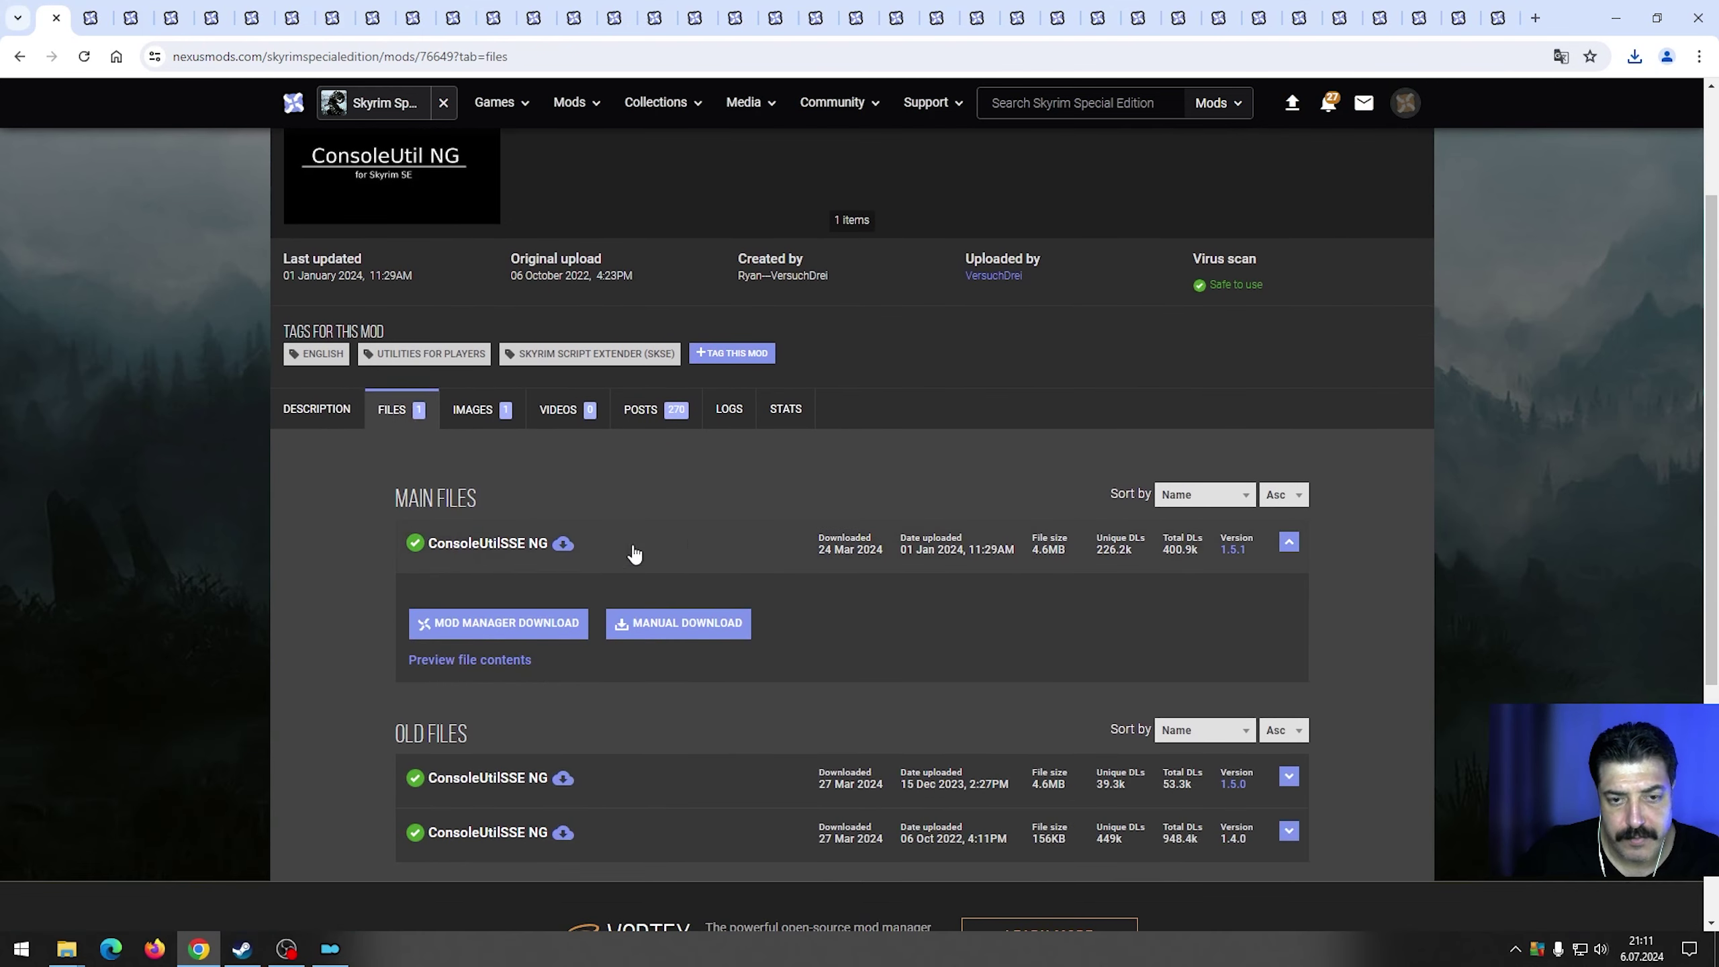
left_click(741, 642)
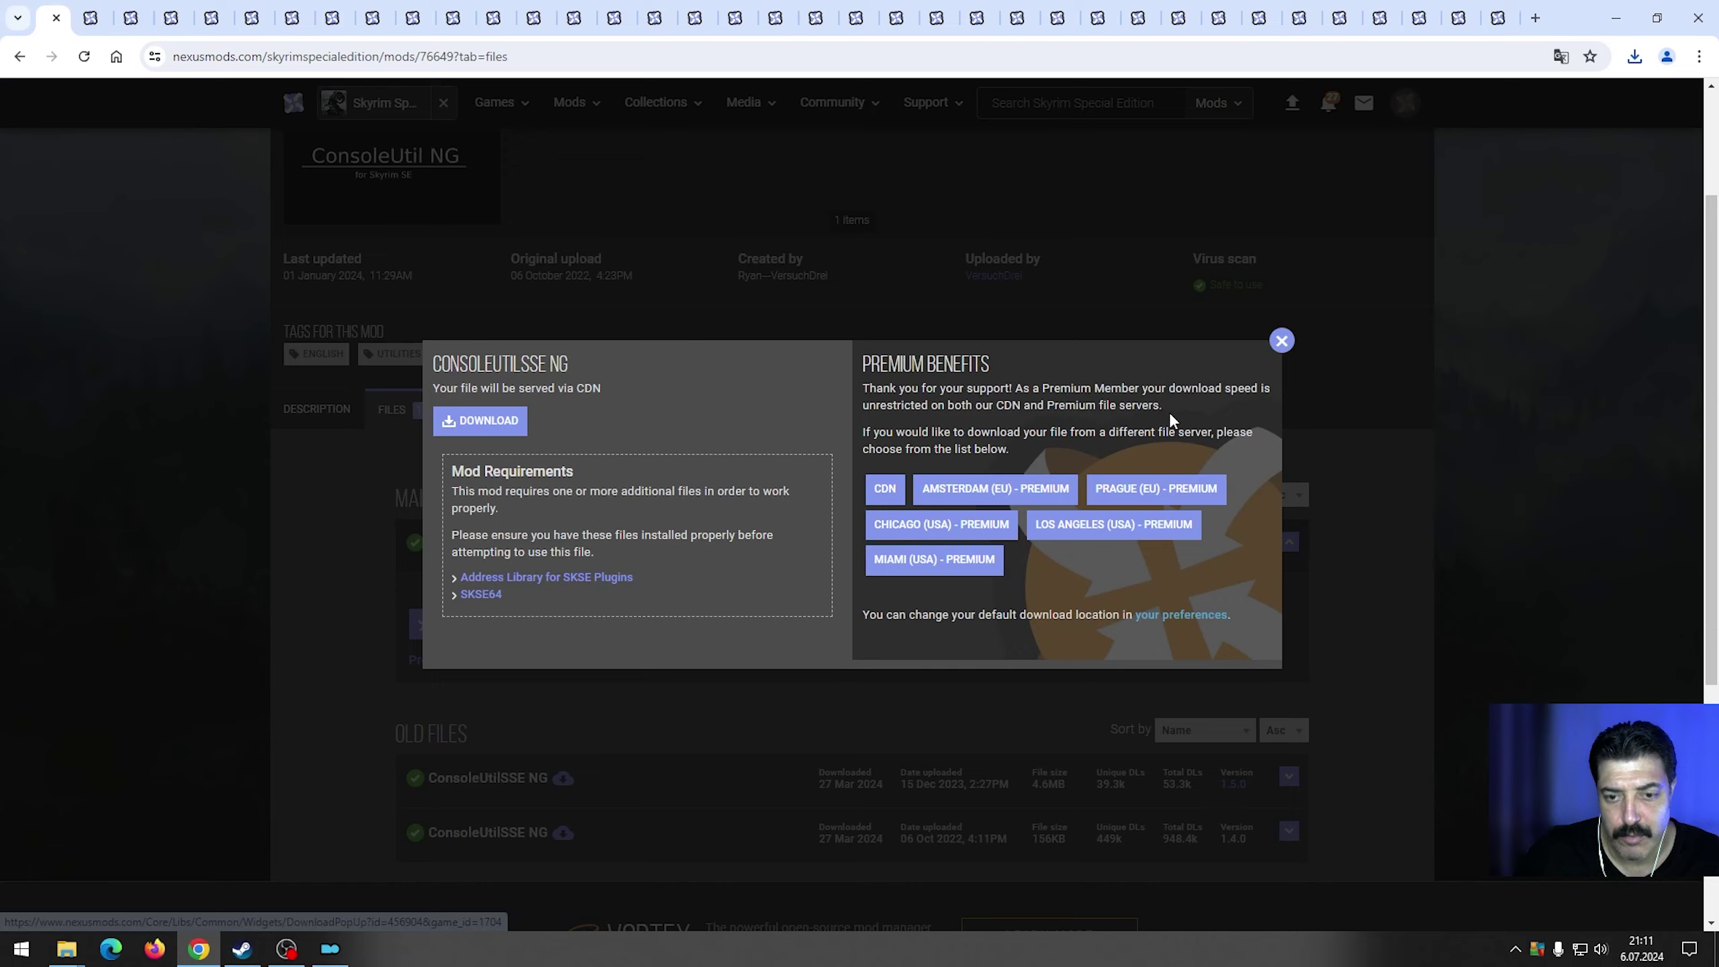
left_click(506, 422)
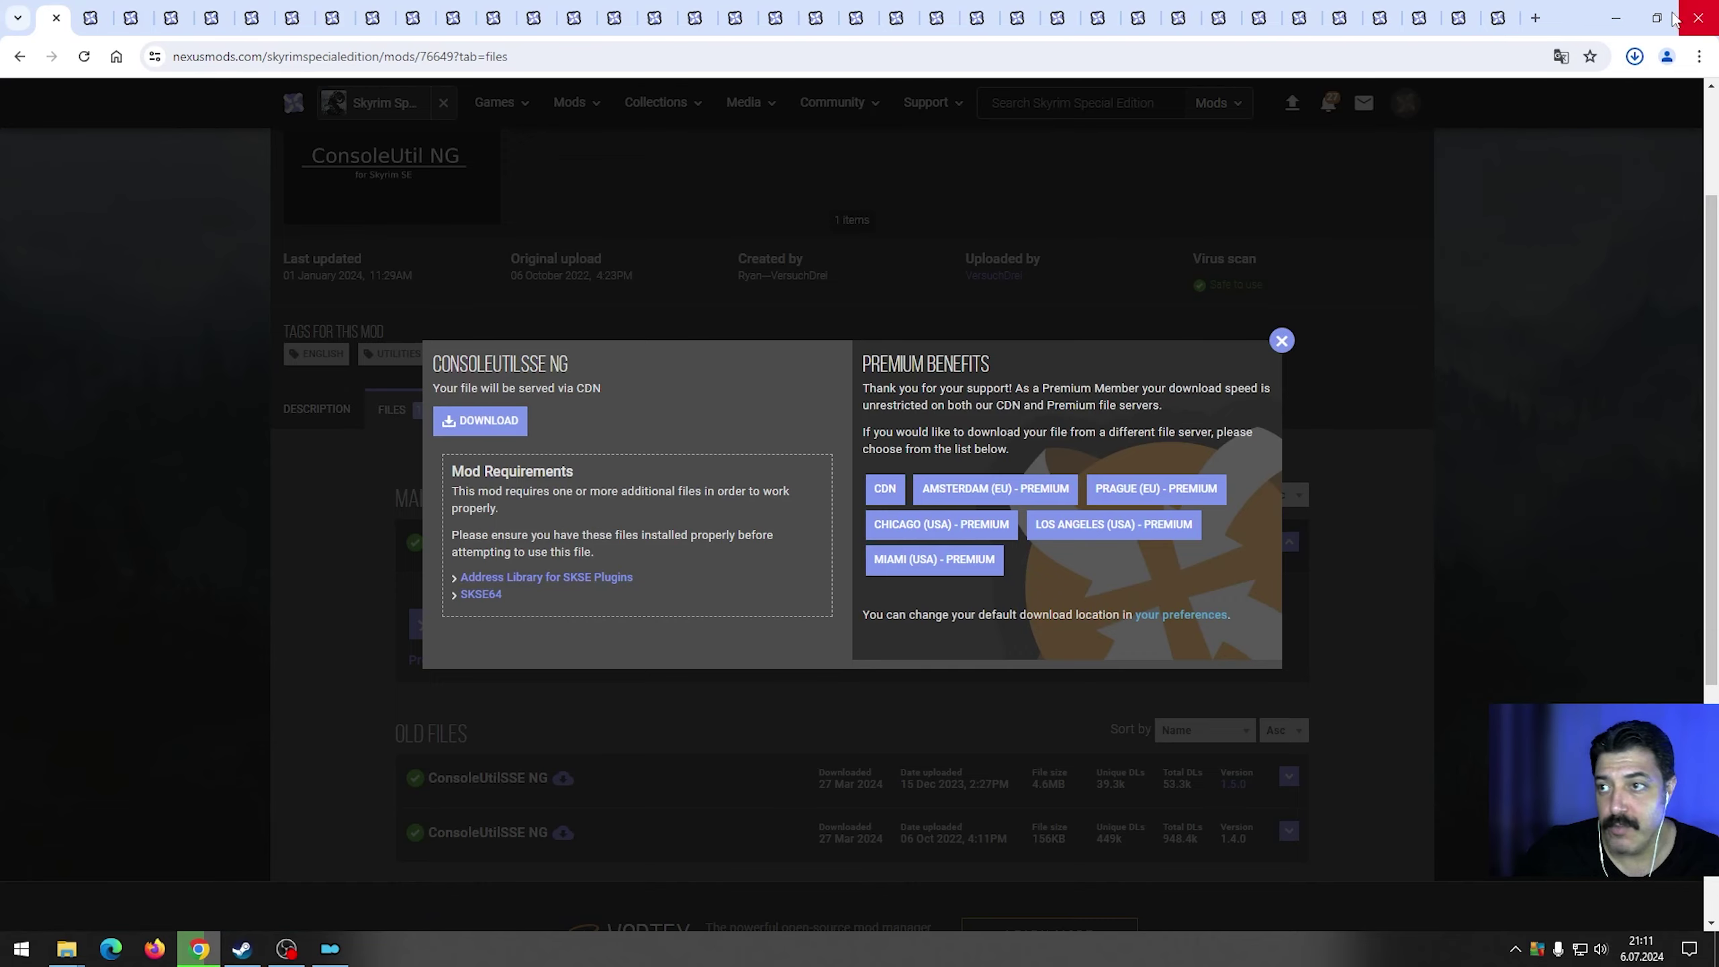
Show the downloaded ConsoleUtilSSE NG archive in its folder and move it into "1.gereksinim modları".
left_click(1656, 49)
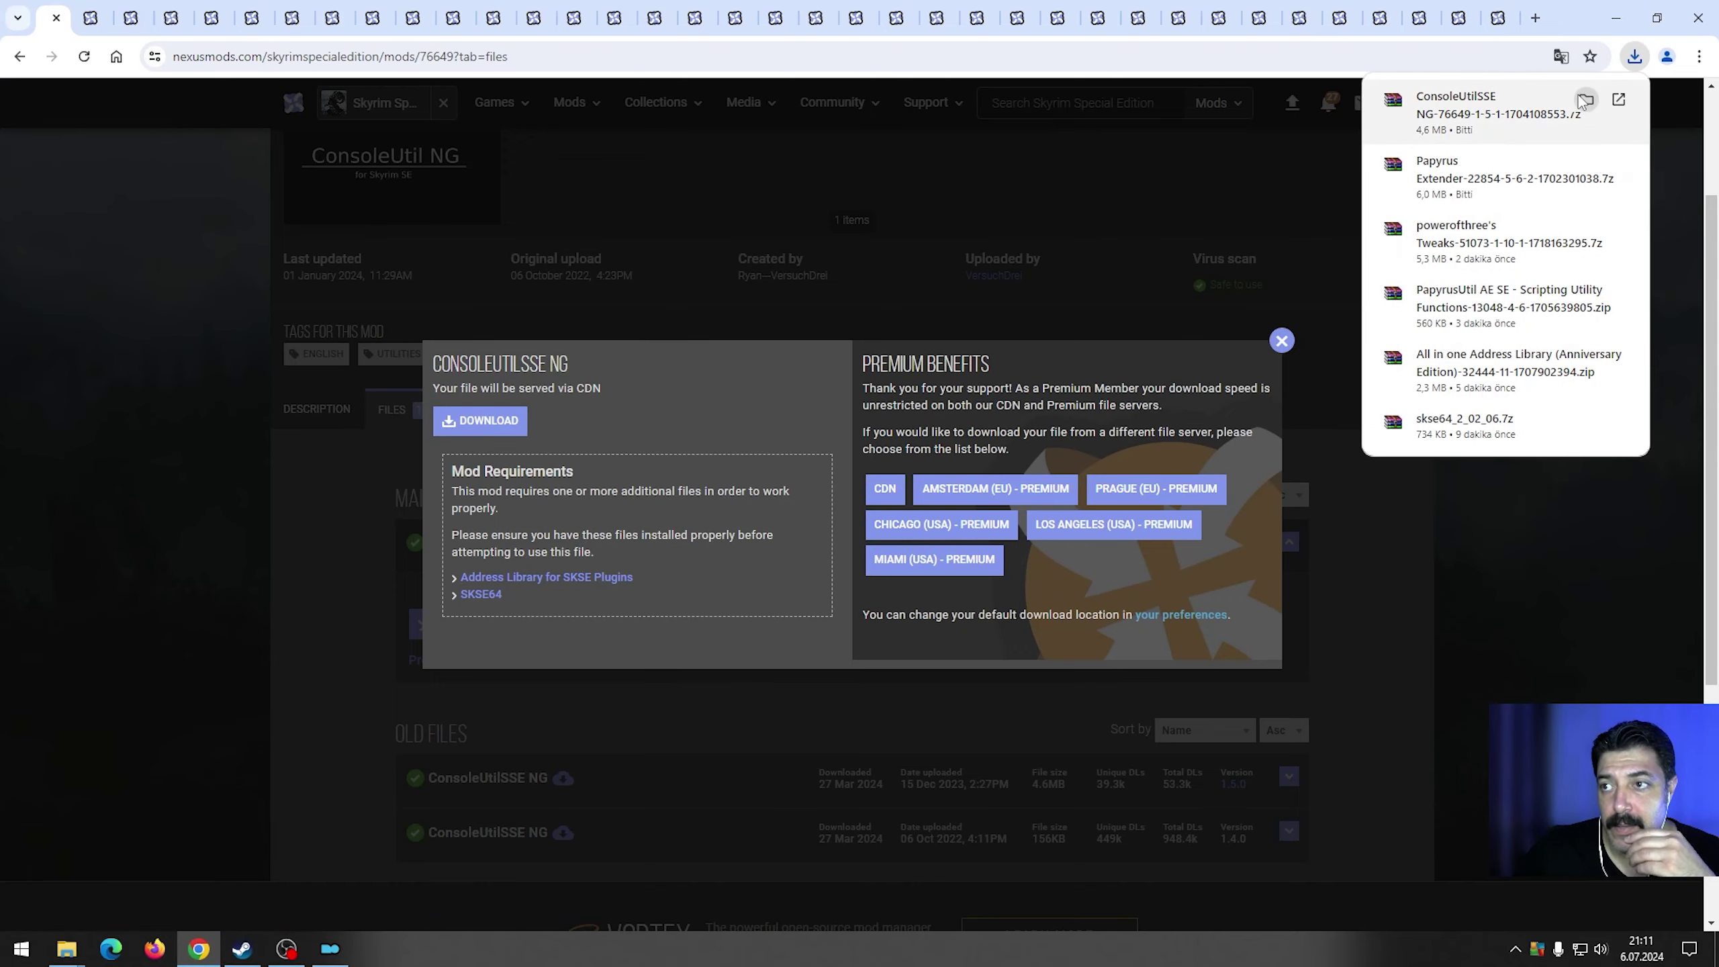
left_click(1587, 94)
left_click(1616, 18)
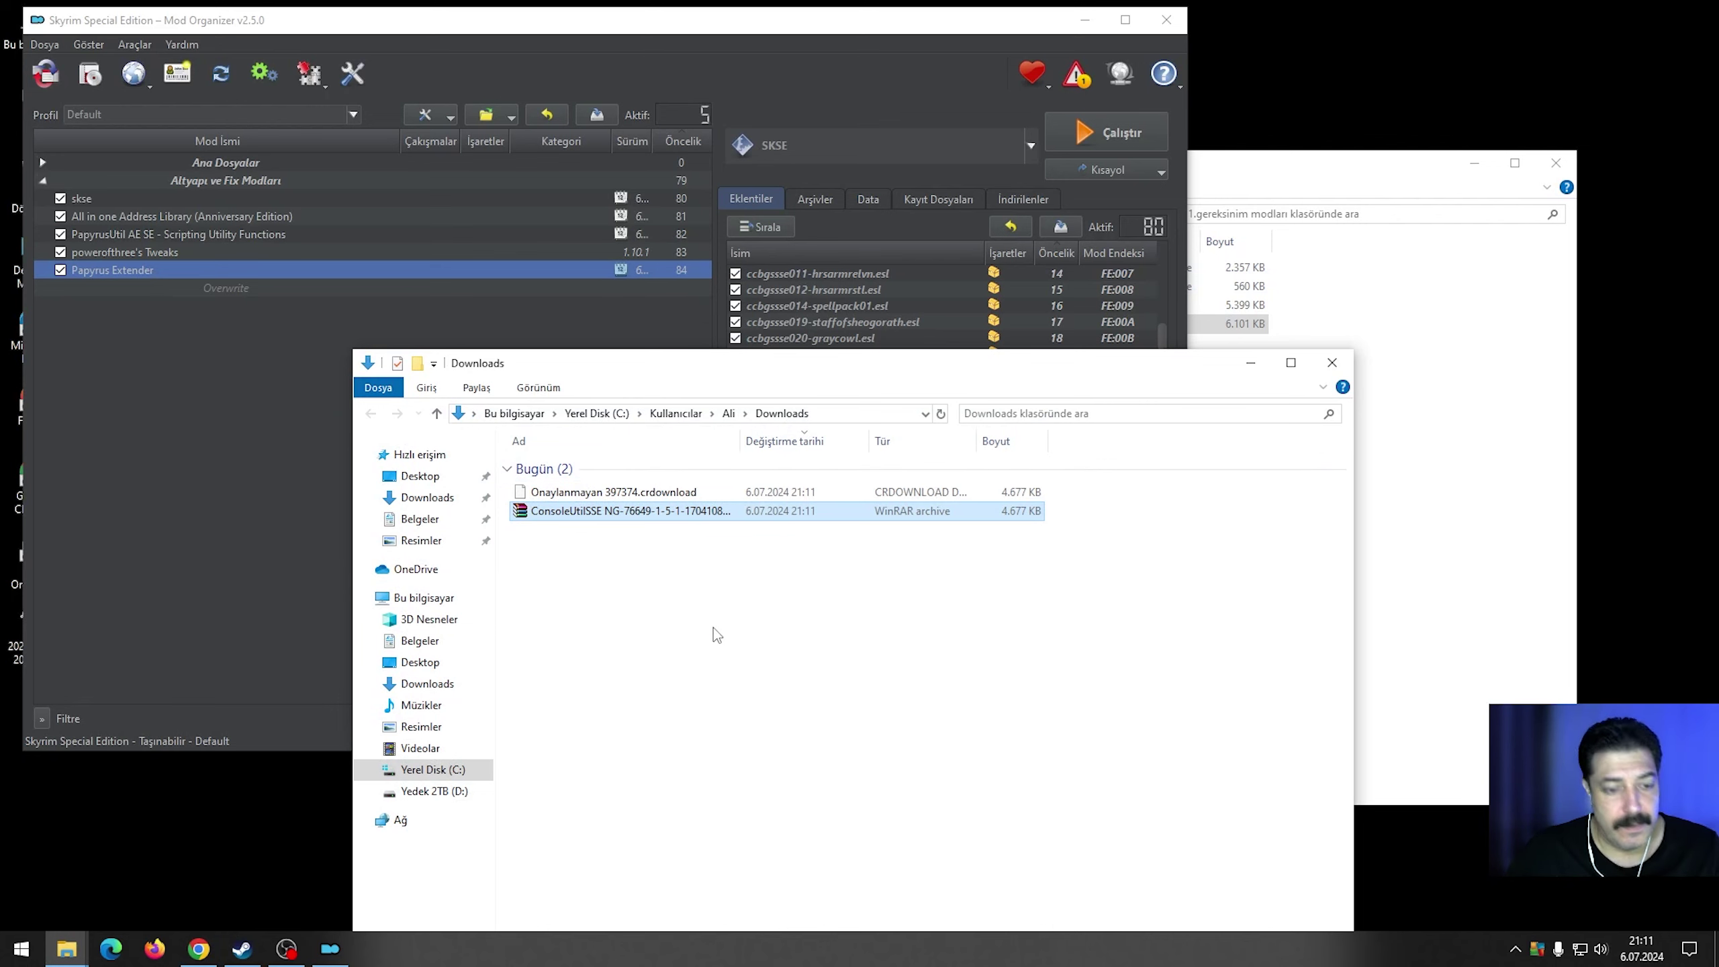
left_click_drag(604, 494, 1452, 589)
Install the ConsoleUtilSSE NG archive into Mod Organizer with manual setup, placing it after Papyrus Extender, and enable it.
left_click(858, 436)
left_click_drag(803, 345, 236, 283)
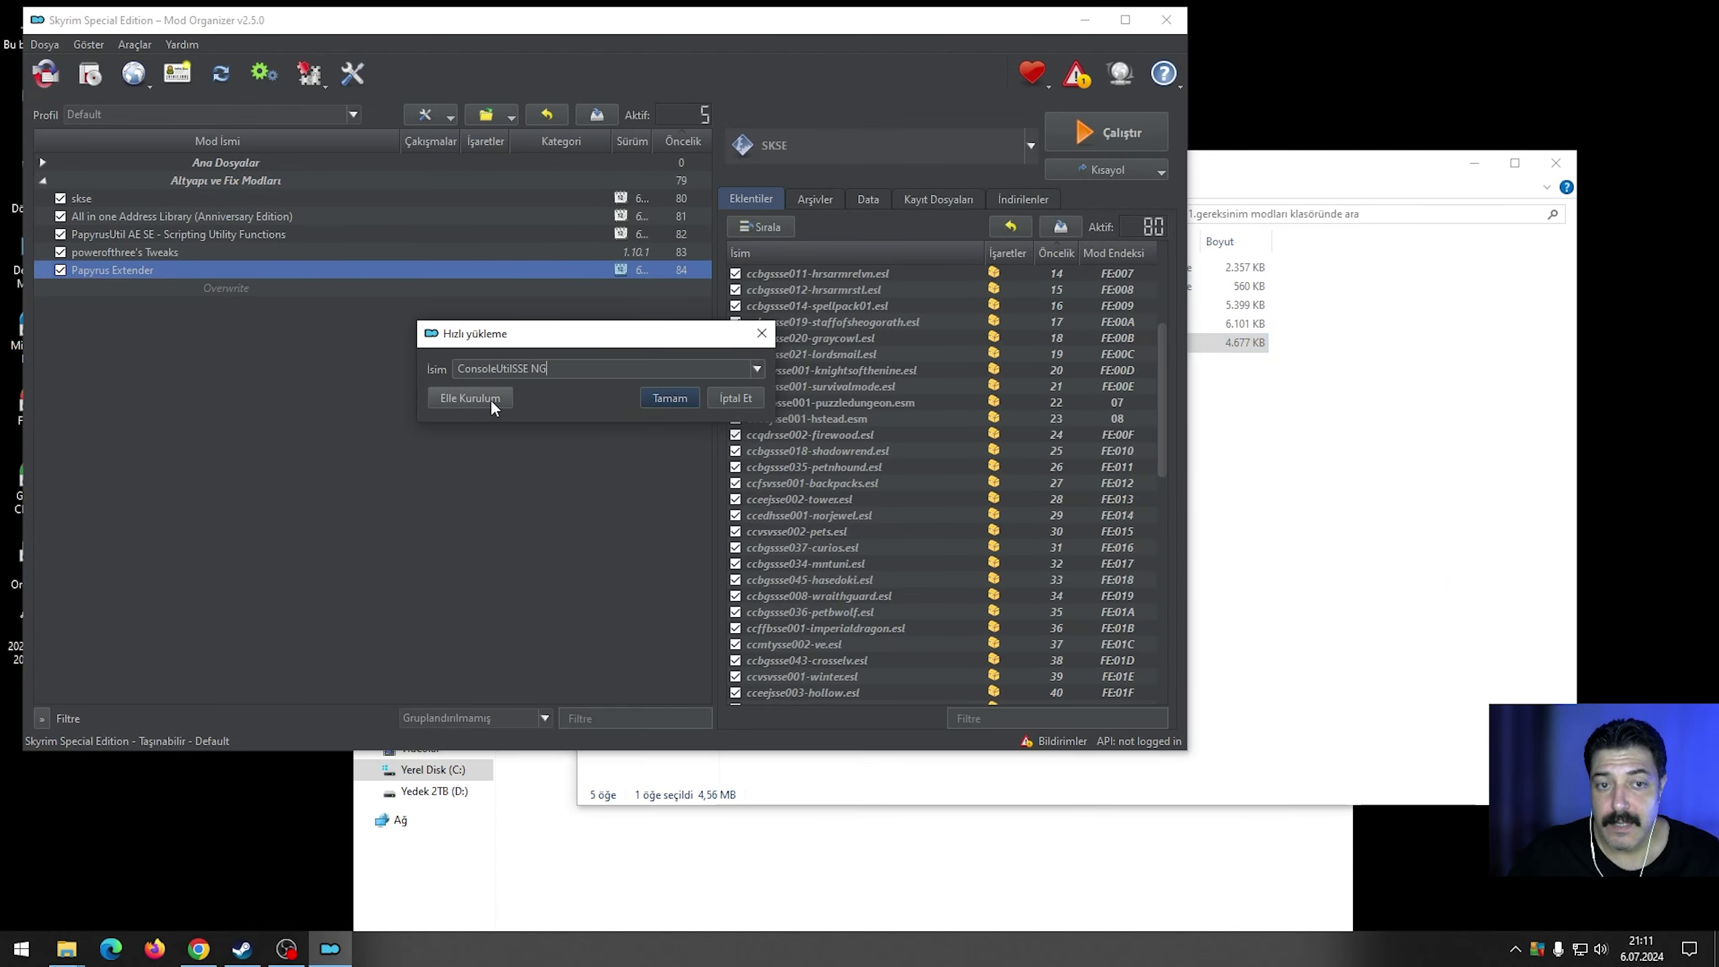
left_click(475, 400)
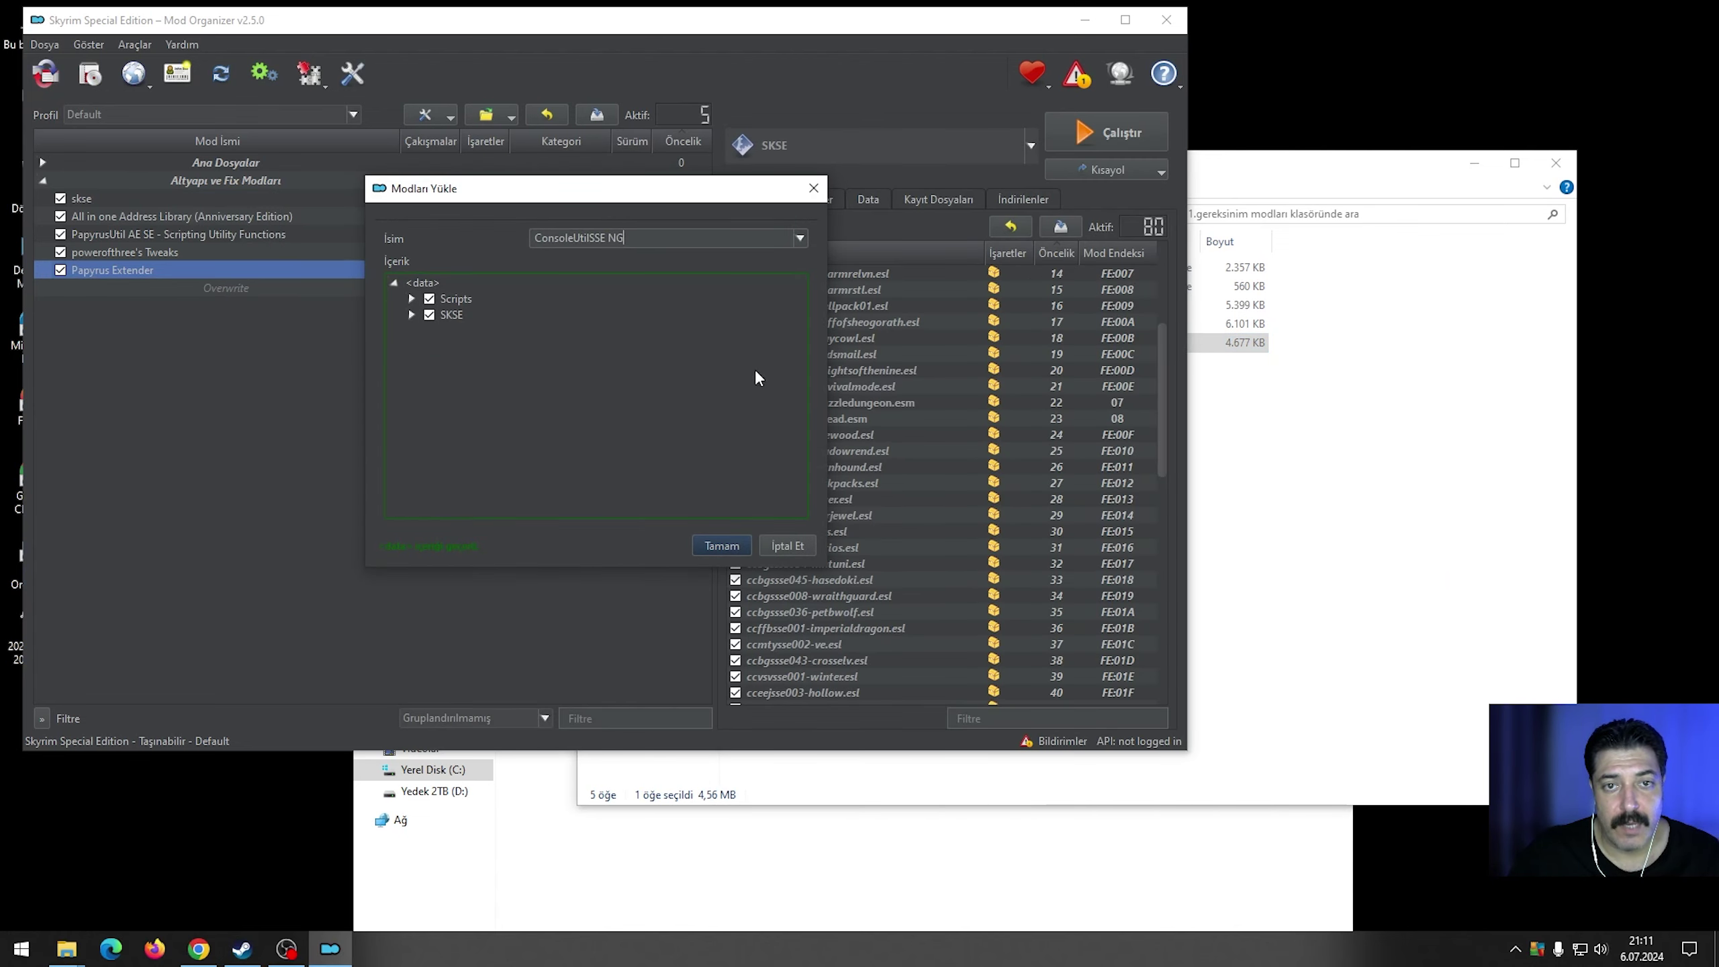
left_click(735, 546)
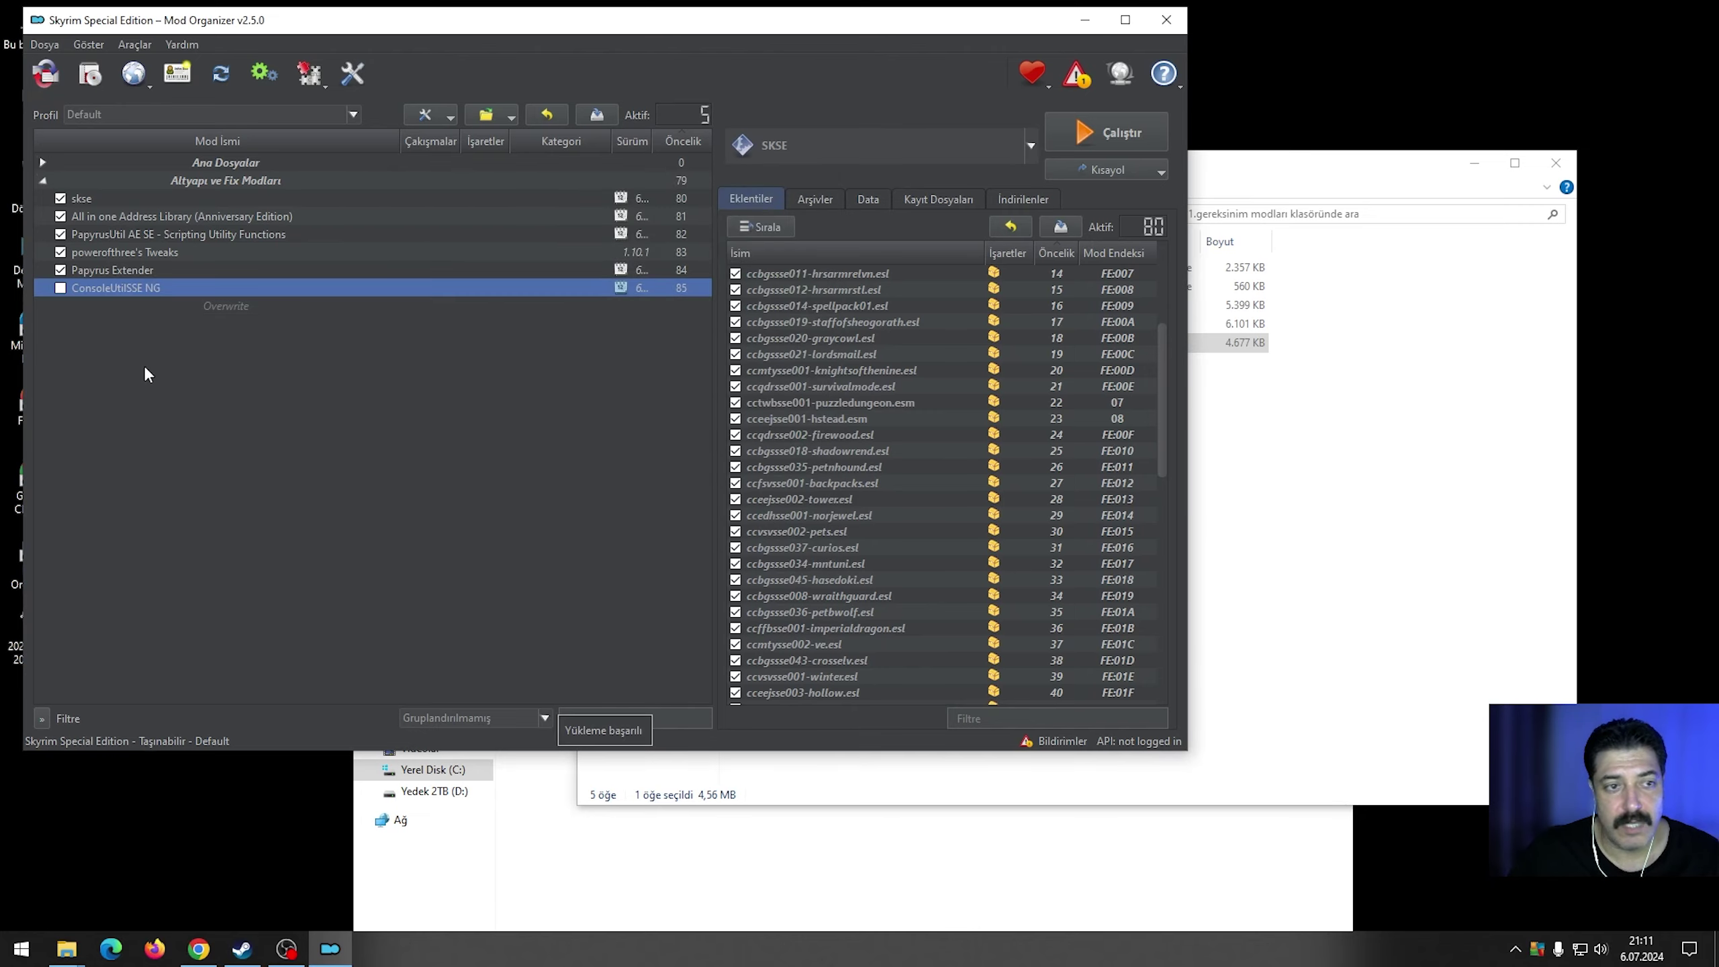
left_click(60, 289)
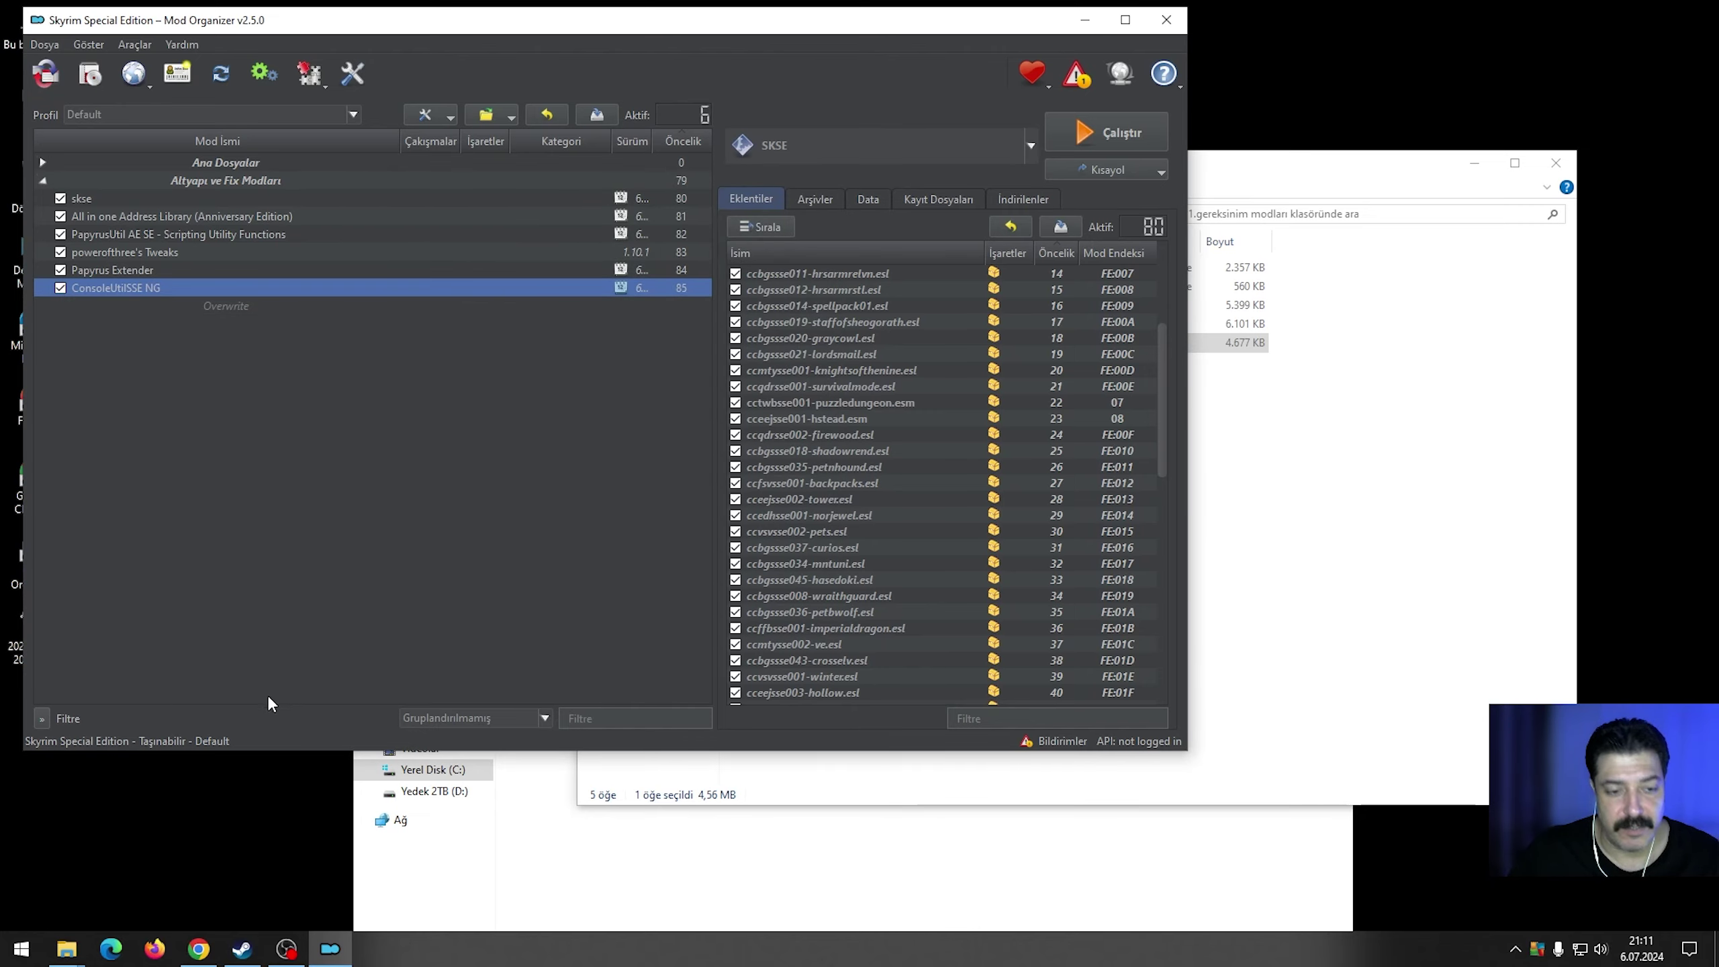
Switch to Chrome, dismiss the ConsoleUtilSSE NG download dialog and close that mod's page.
left_click(198, 949)
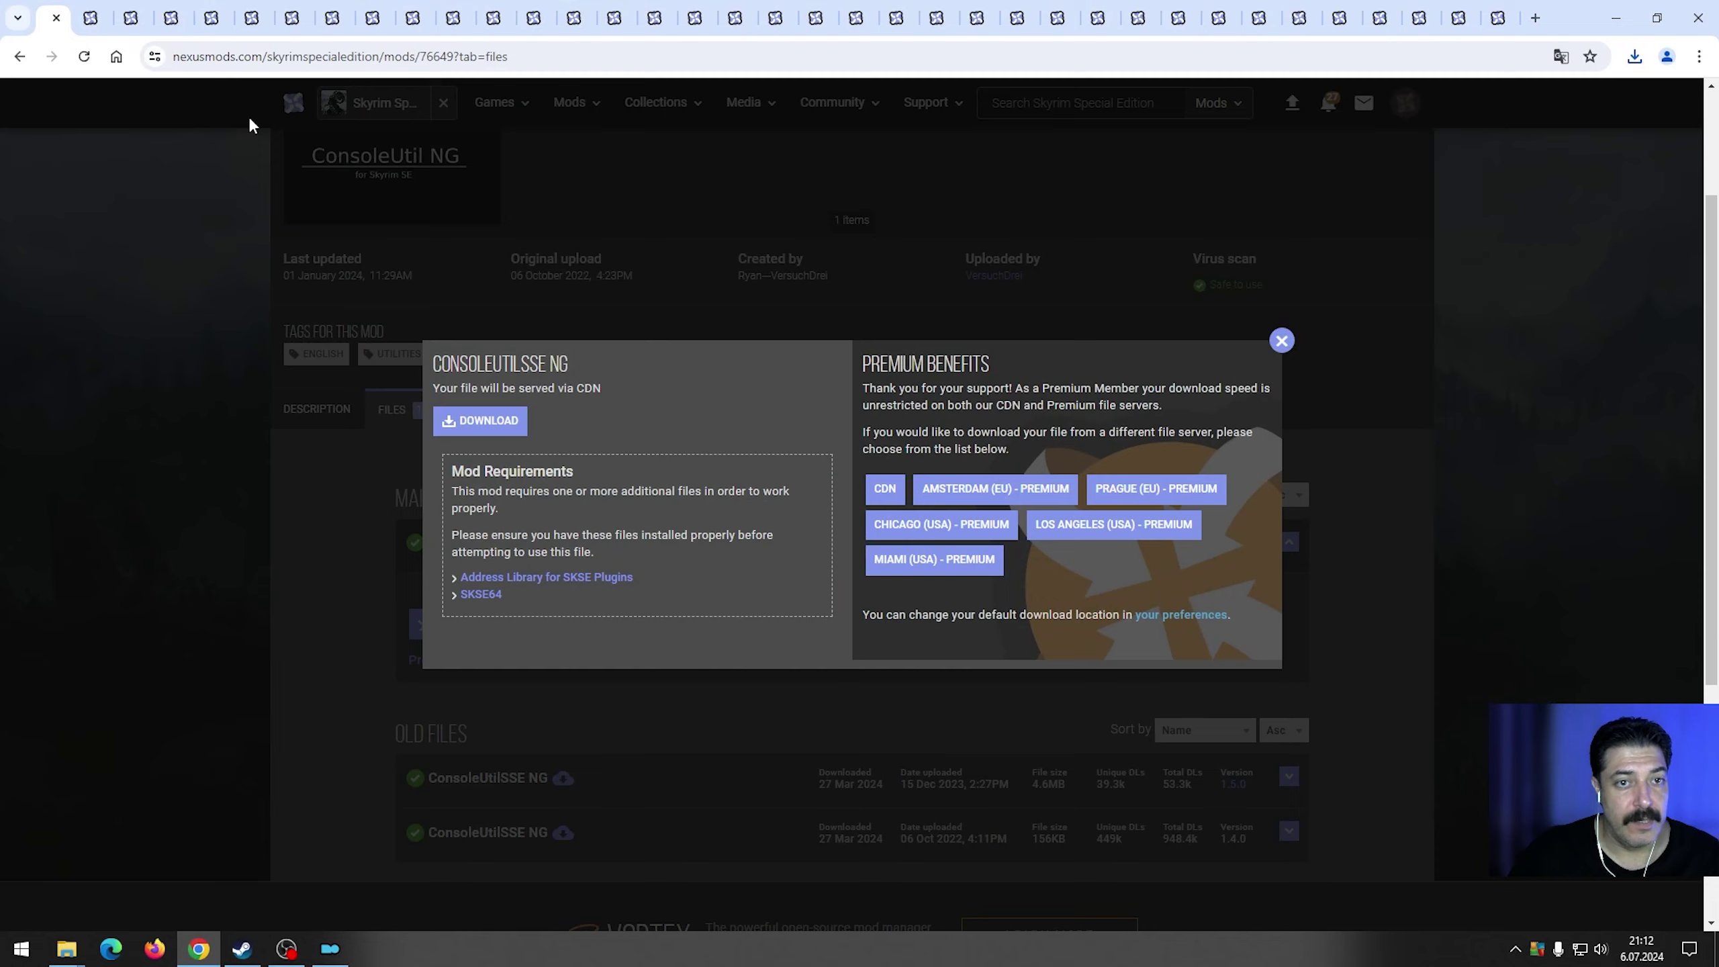
left_click(1281, 340)
scroll(629, 564, "up", 3)
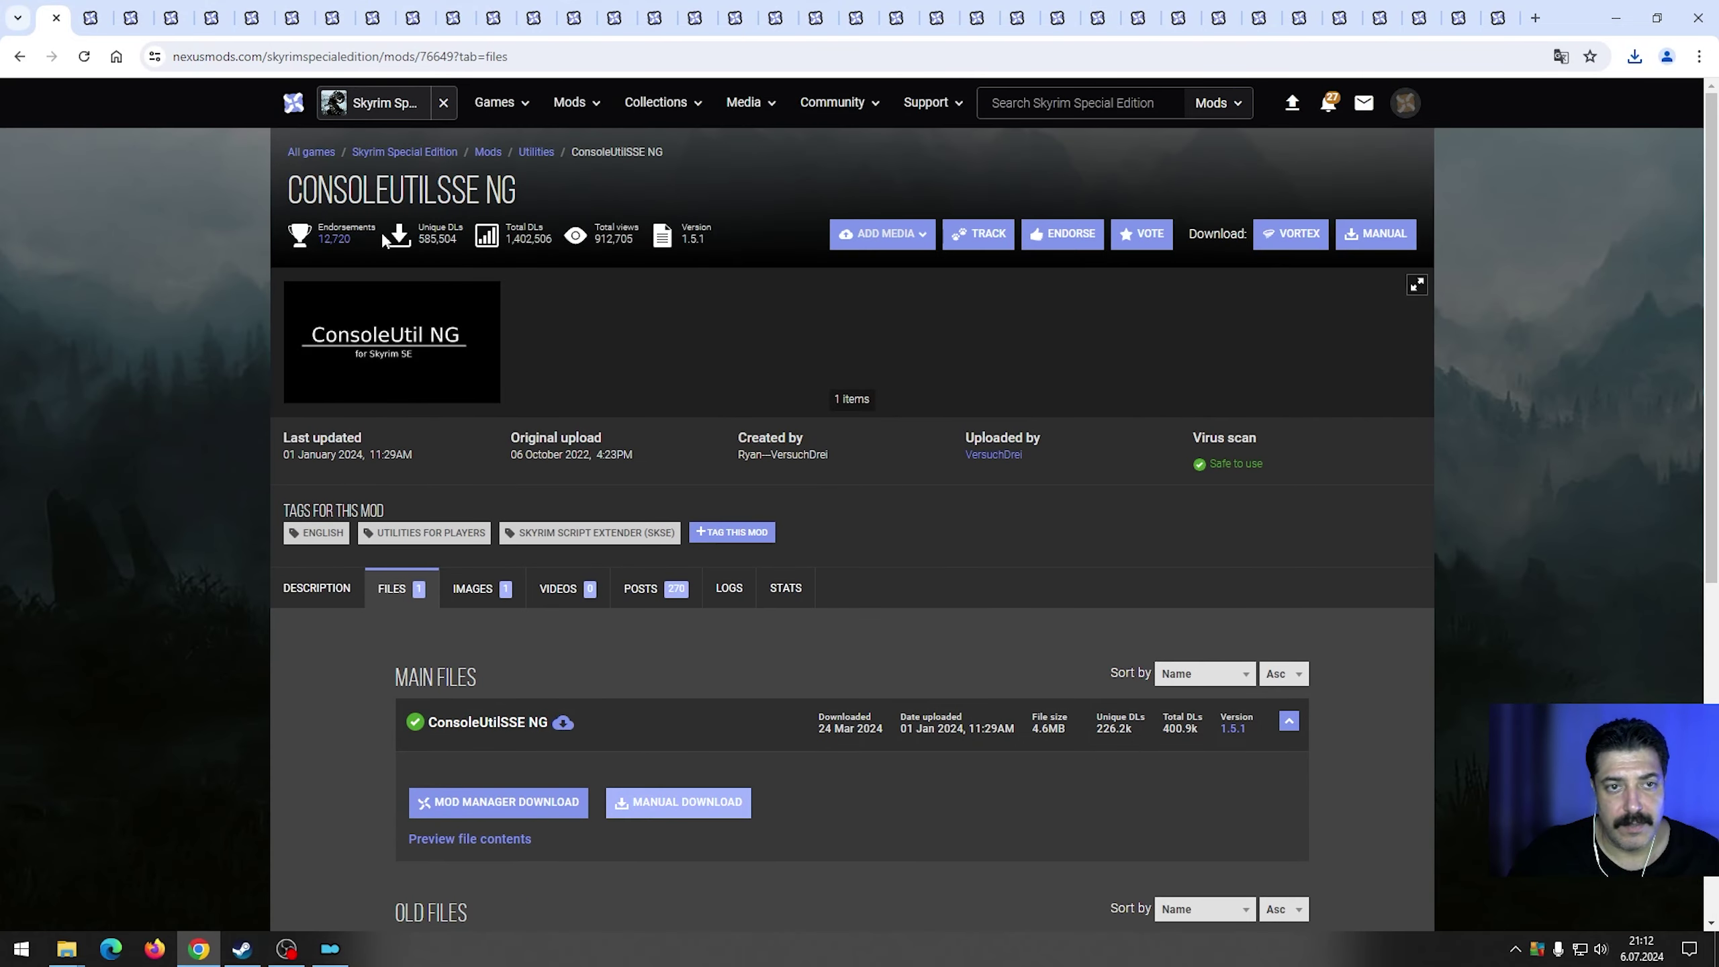
left_click(19, 56)
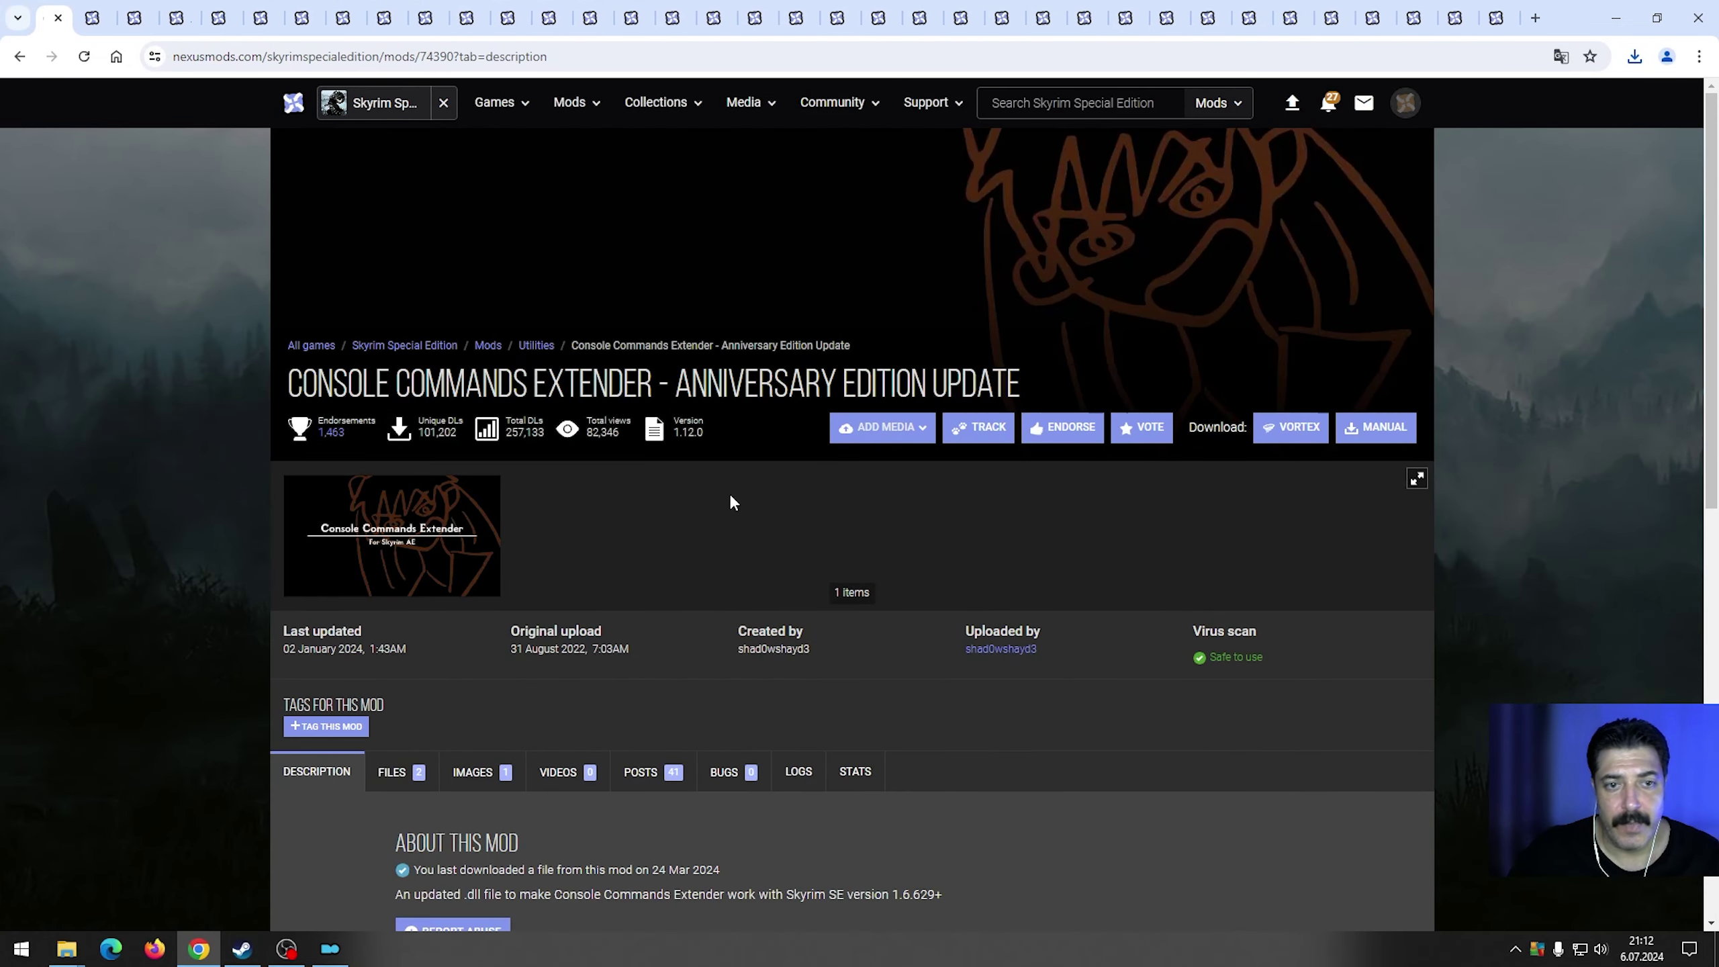
Check the requirements and description of Console Commands Extender - Anniversary Edition Update.
scroll(830, 579, "down", 3)
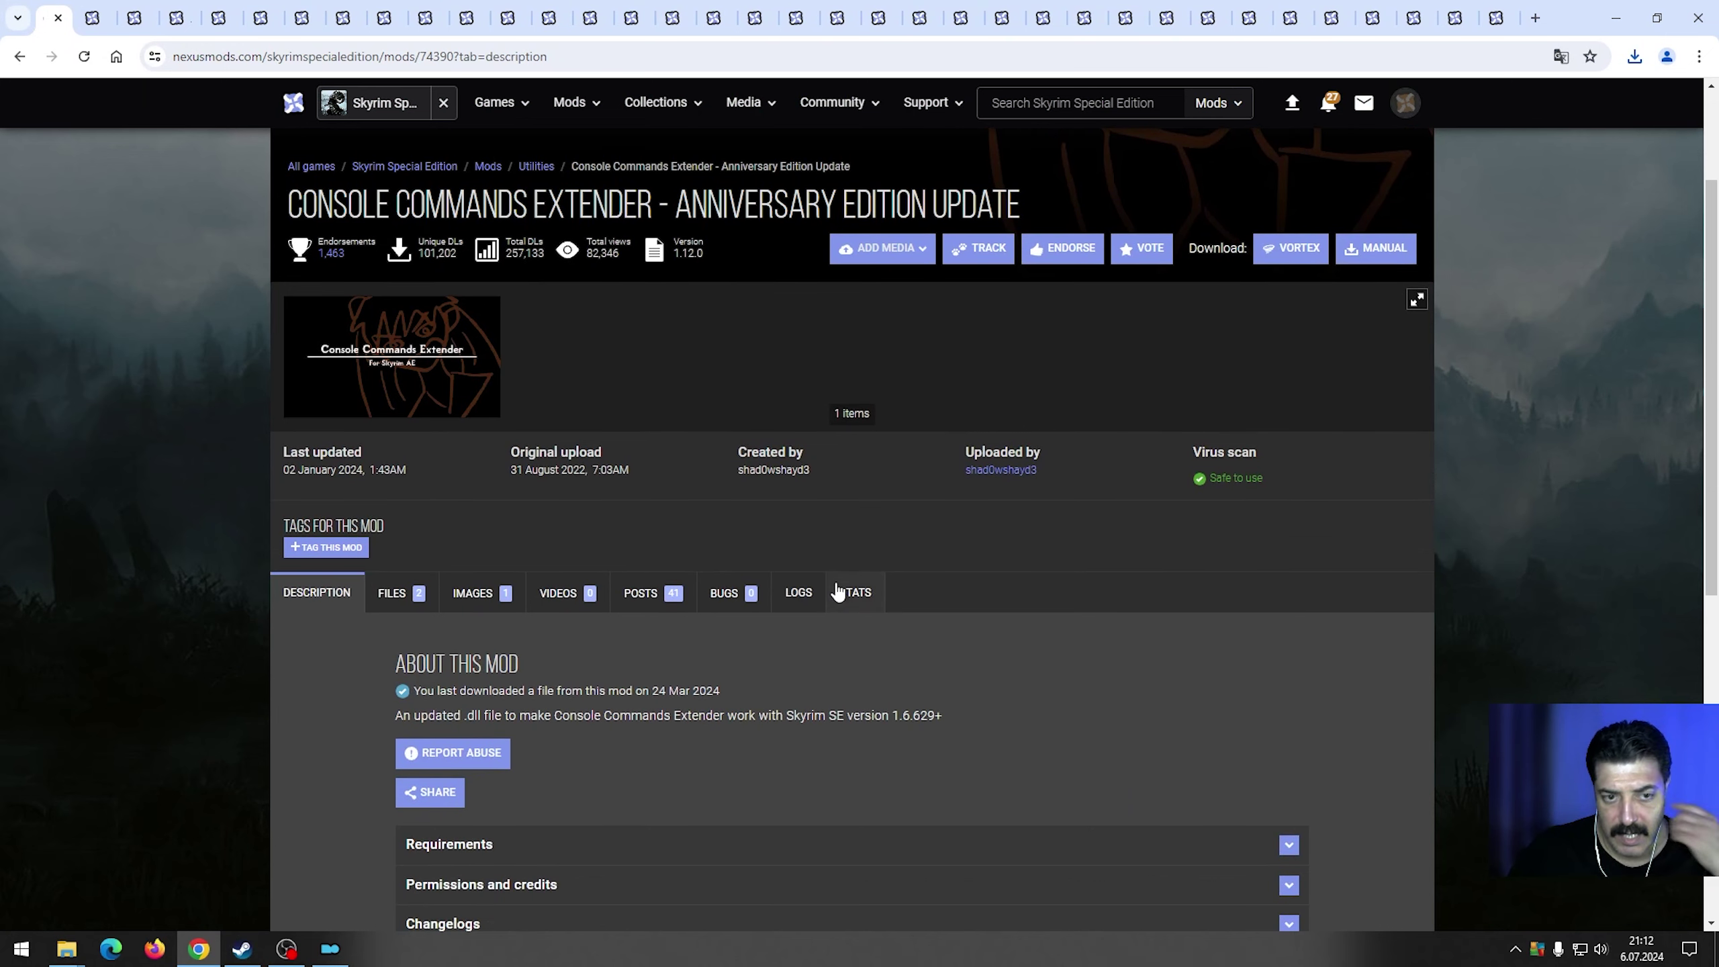
scroll(812, 602, "down", 2)
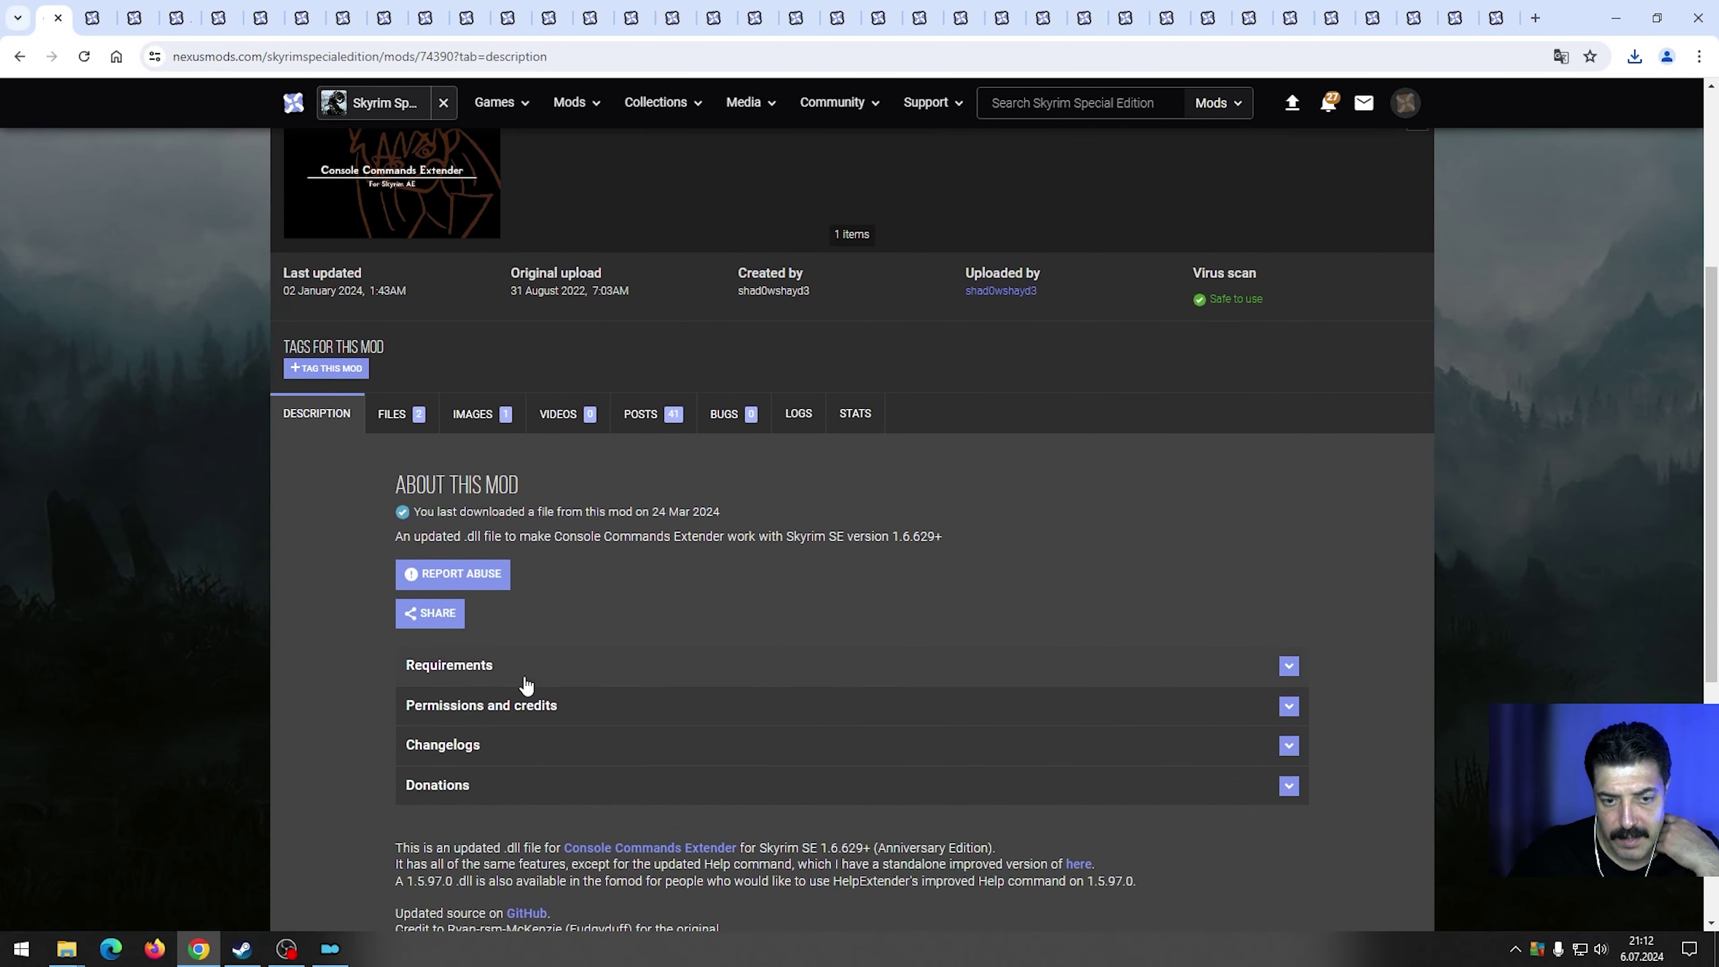
left_click(609, 667)
scroll(693, 670, "down", 5)
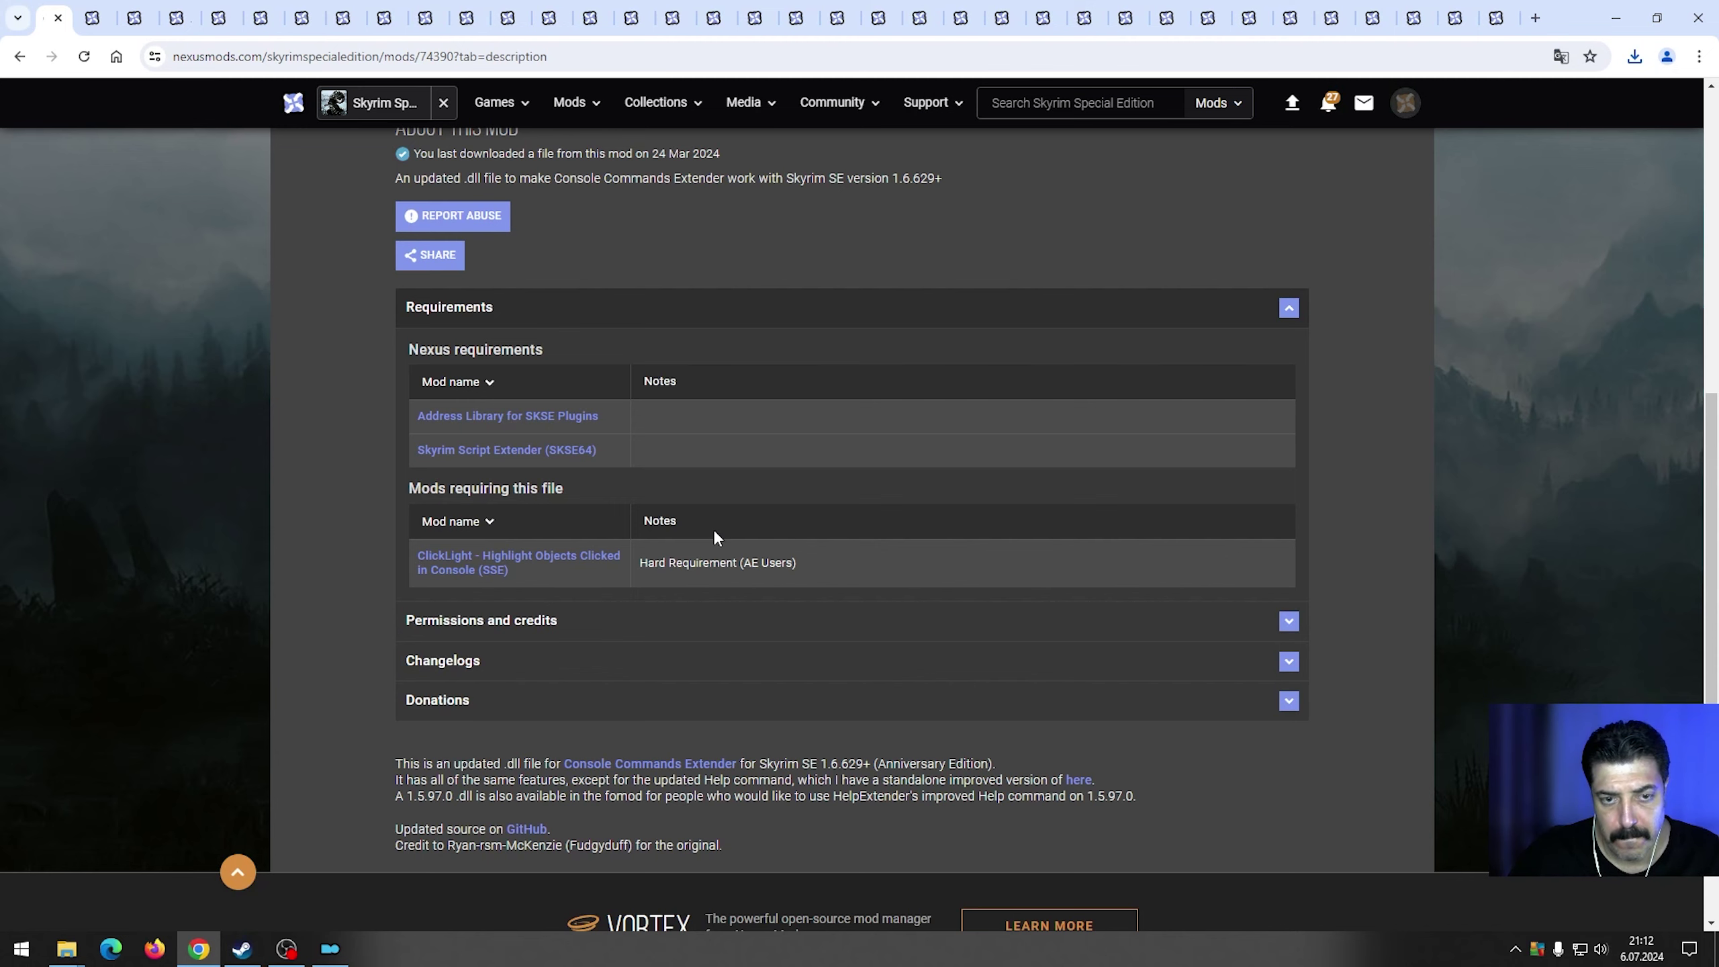
scroll(721, 536, "down", 3)
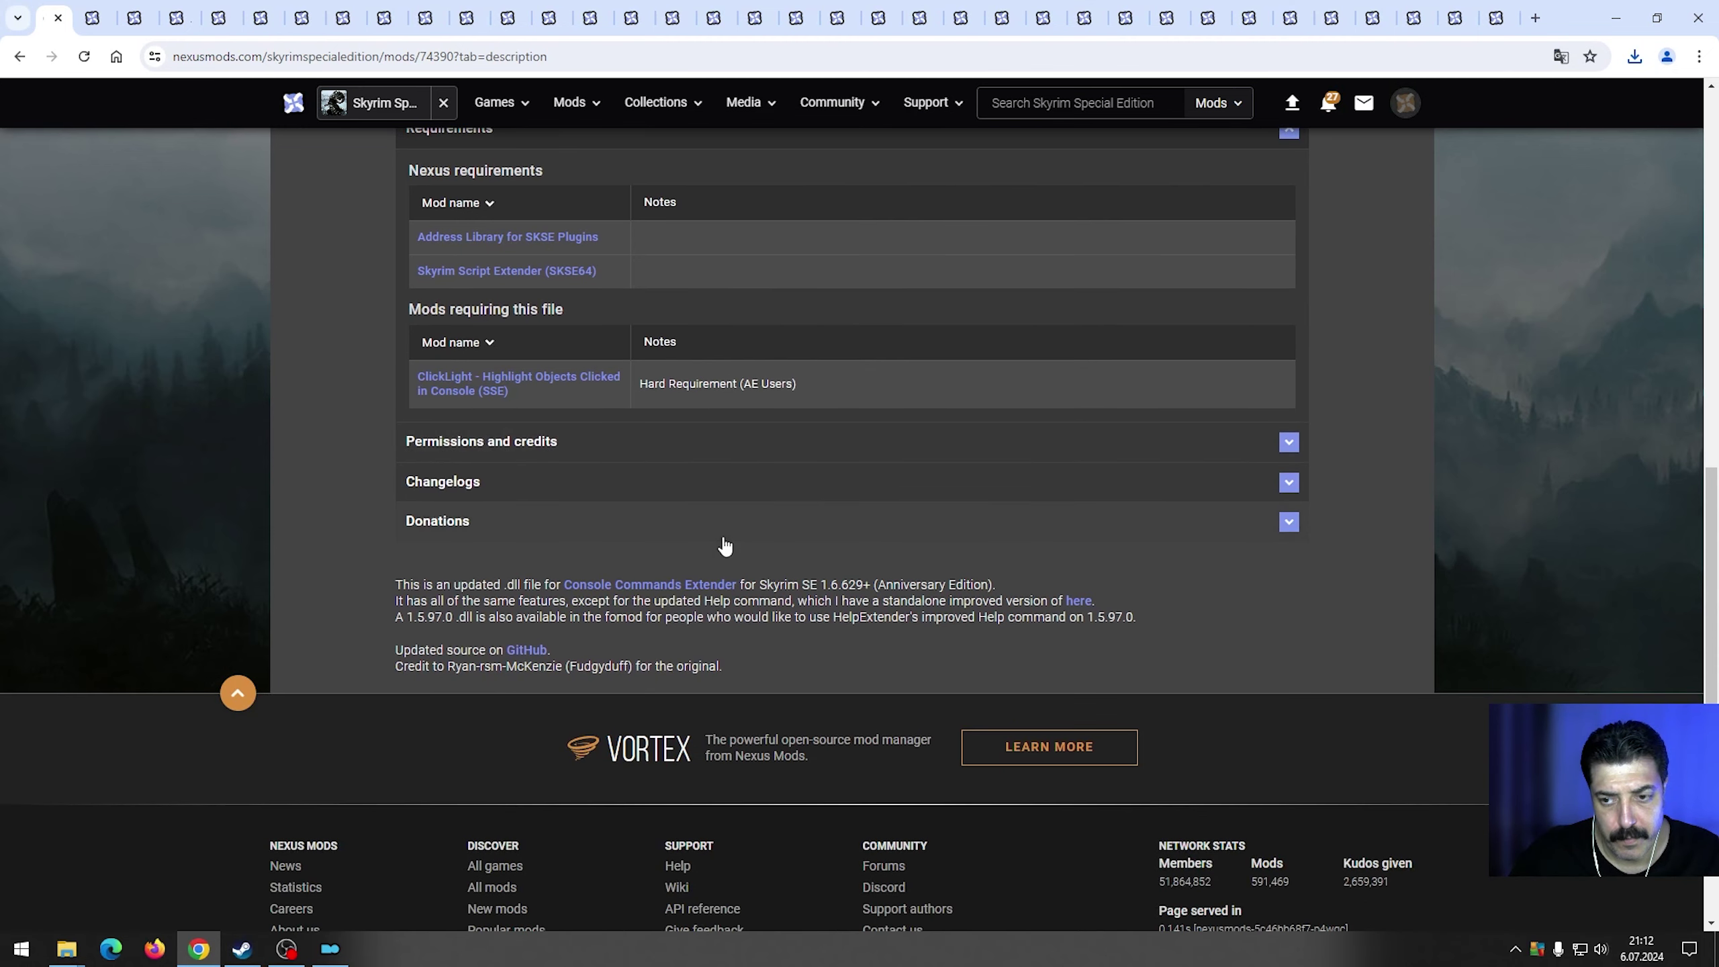
scroll(724, 545, "up", 5)
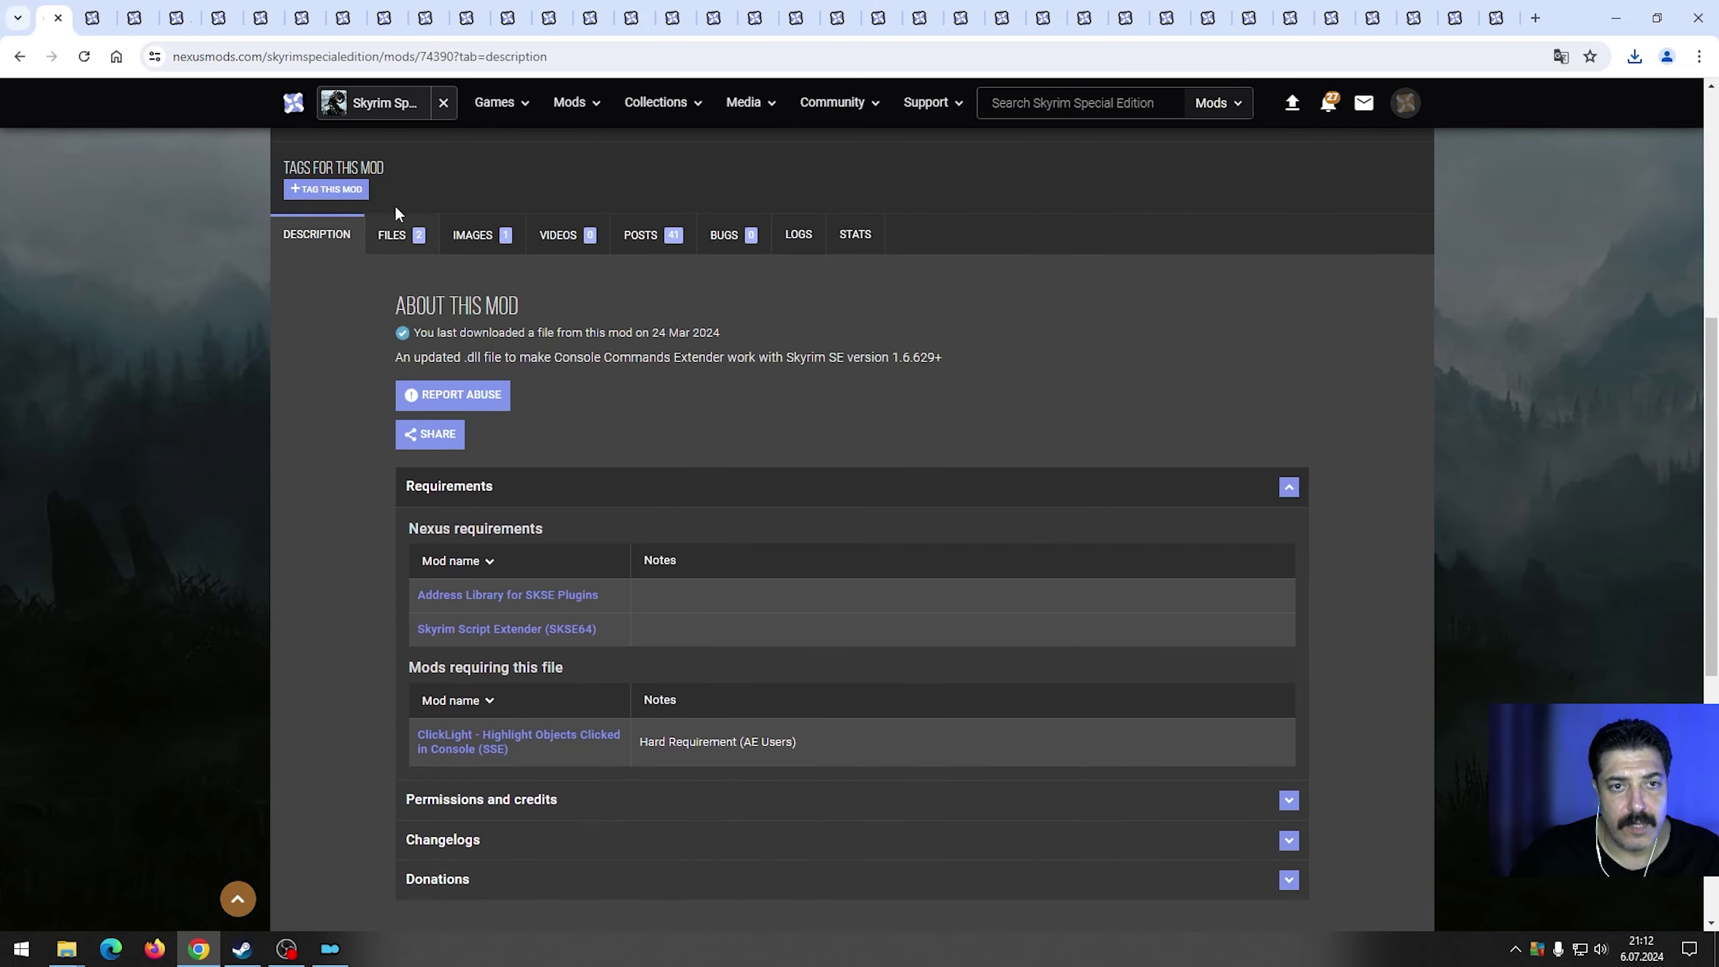
Open the file list of Console Commands Extender and translate the page into Turkish.
left_click(417, 236)
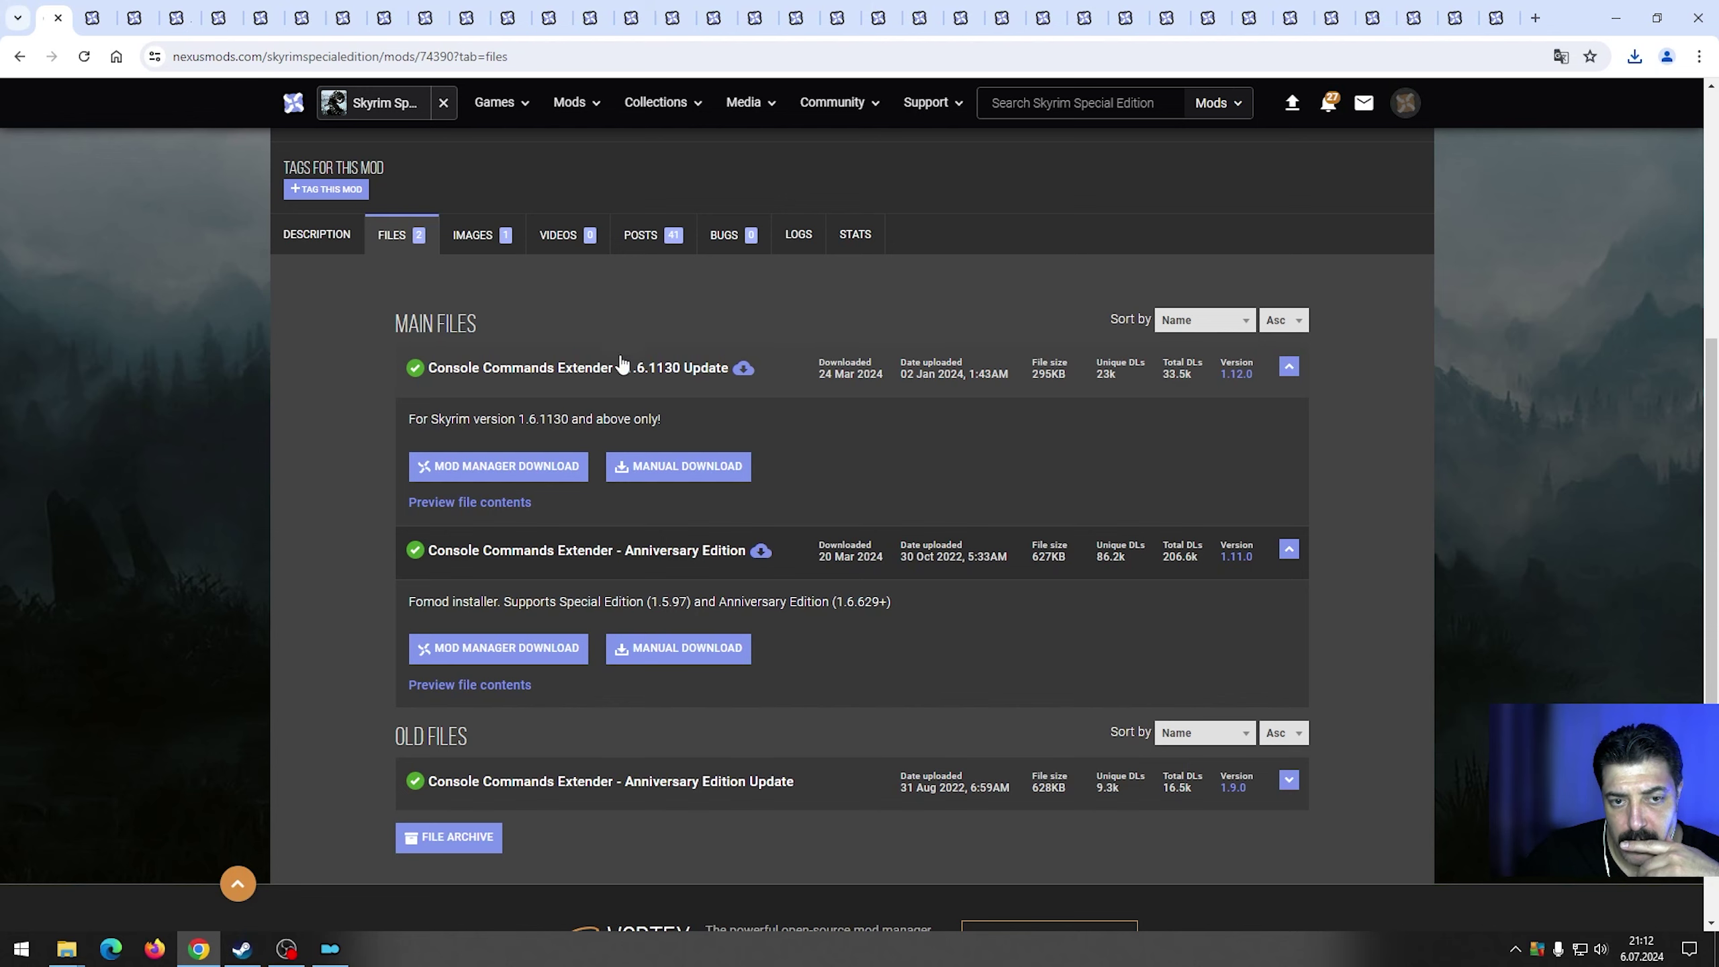
right_click(366, 434)
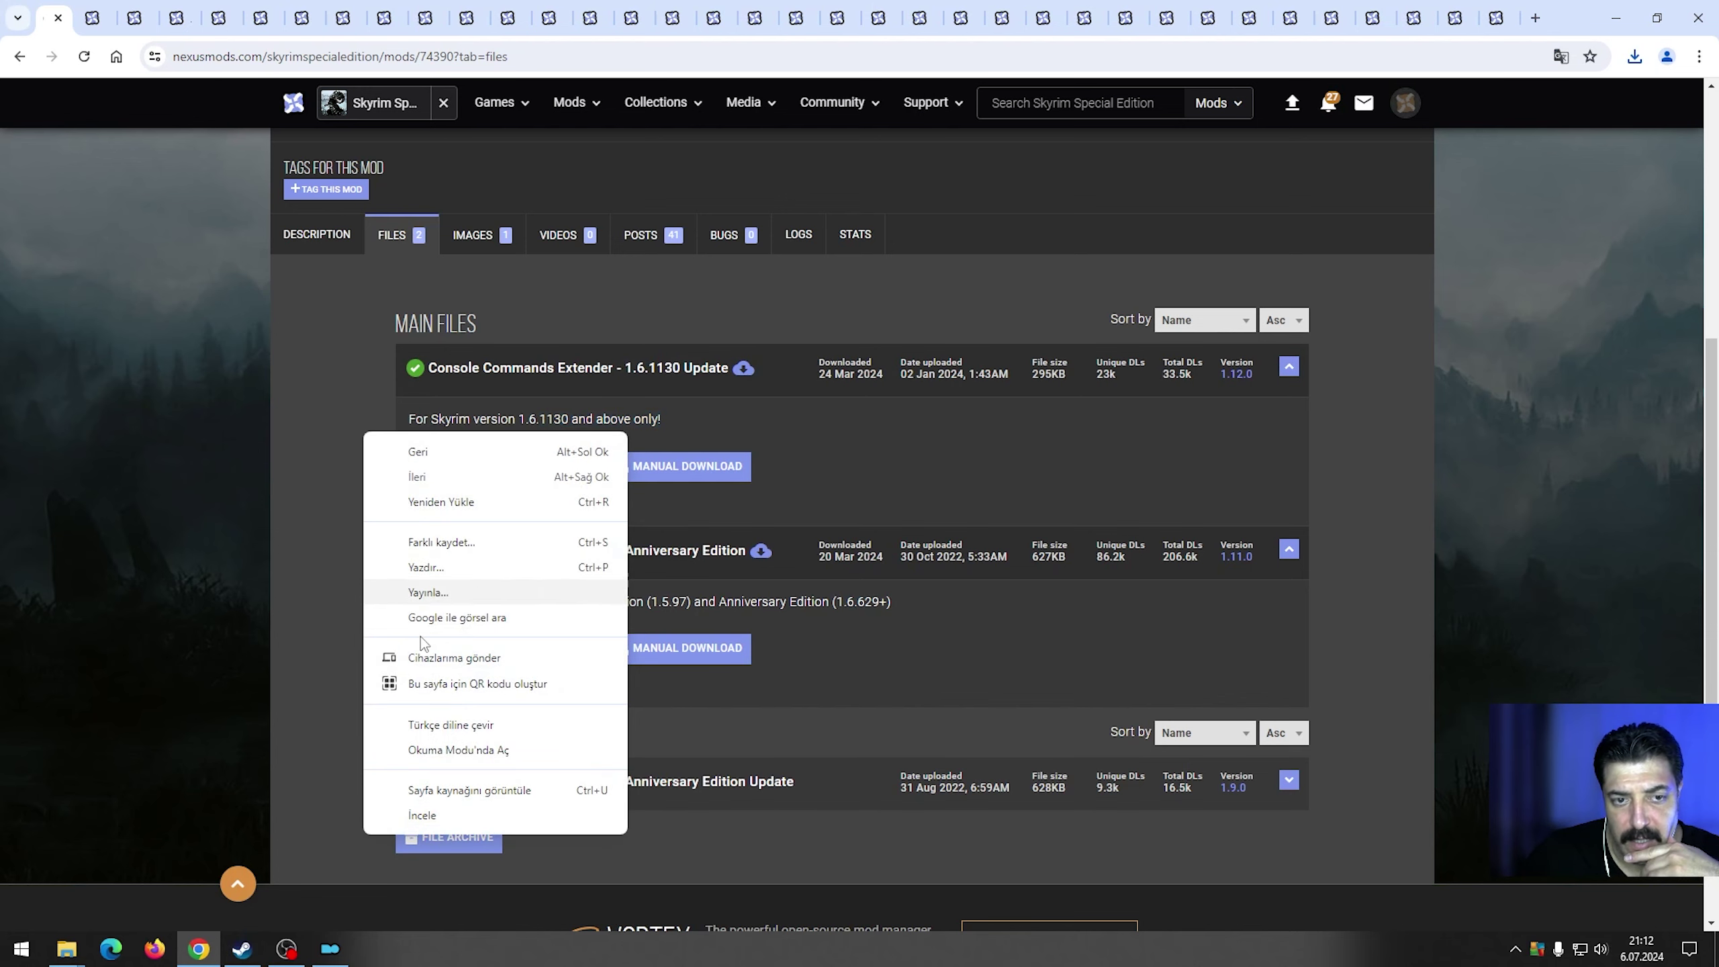
left_click(454, 726)
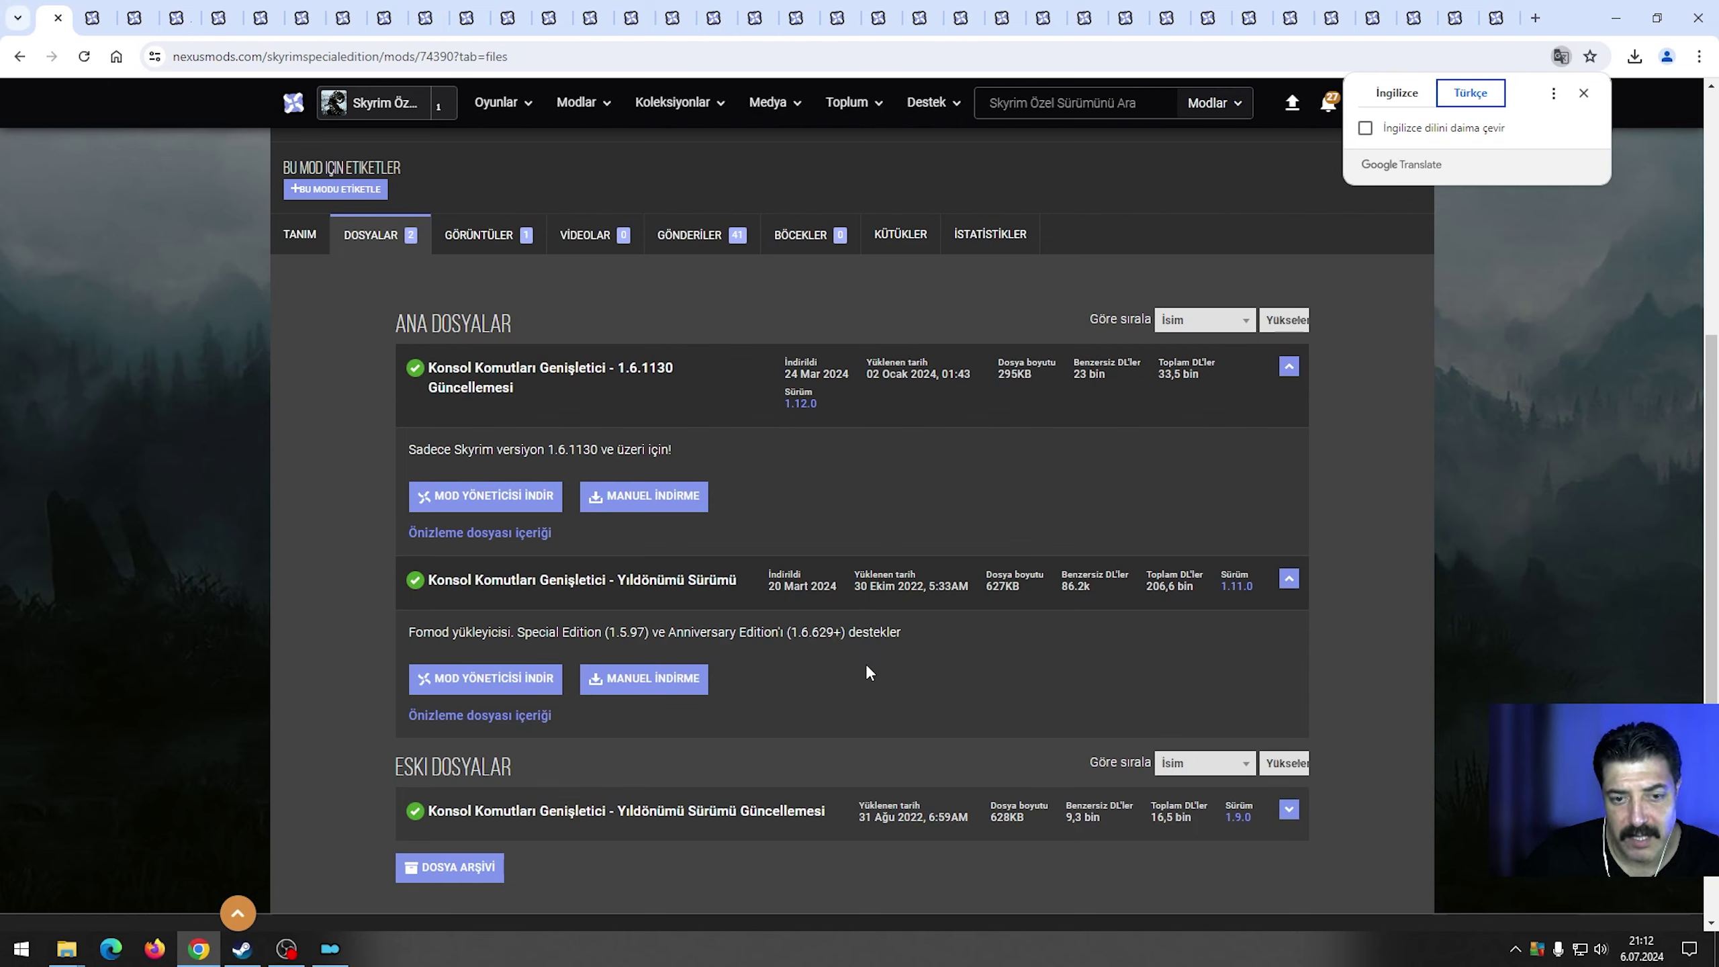
Manually download the Console Commands Extender - 1.6.1130 Update file, version 1.12.0.
triple_click(630, 458)
left_click(814, 471)
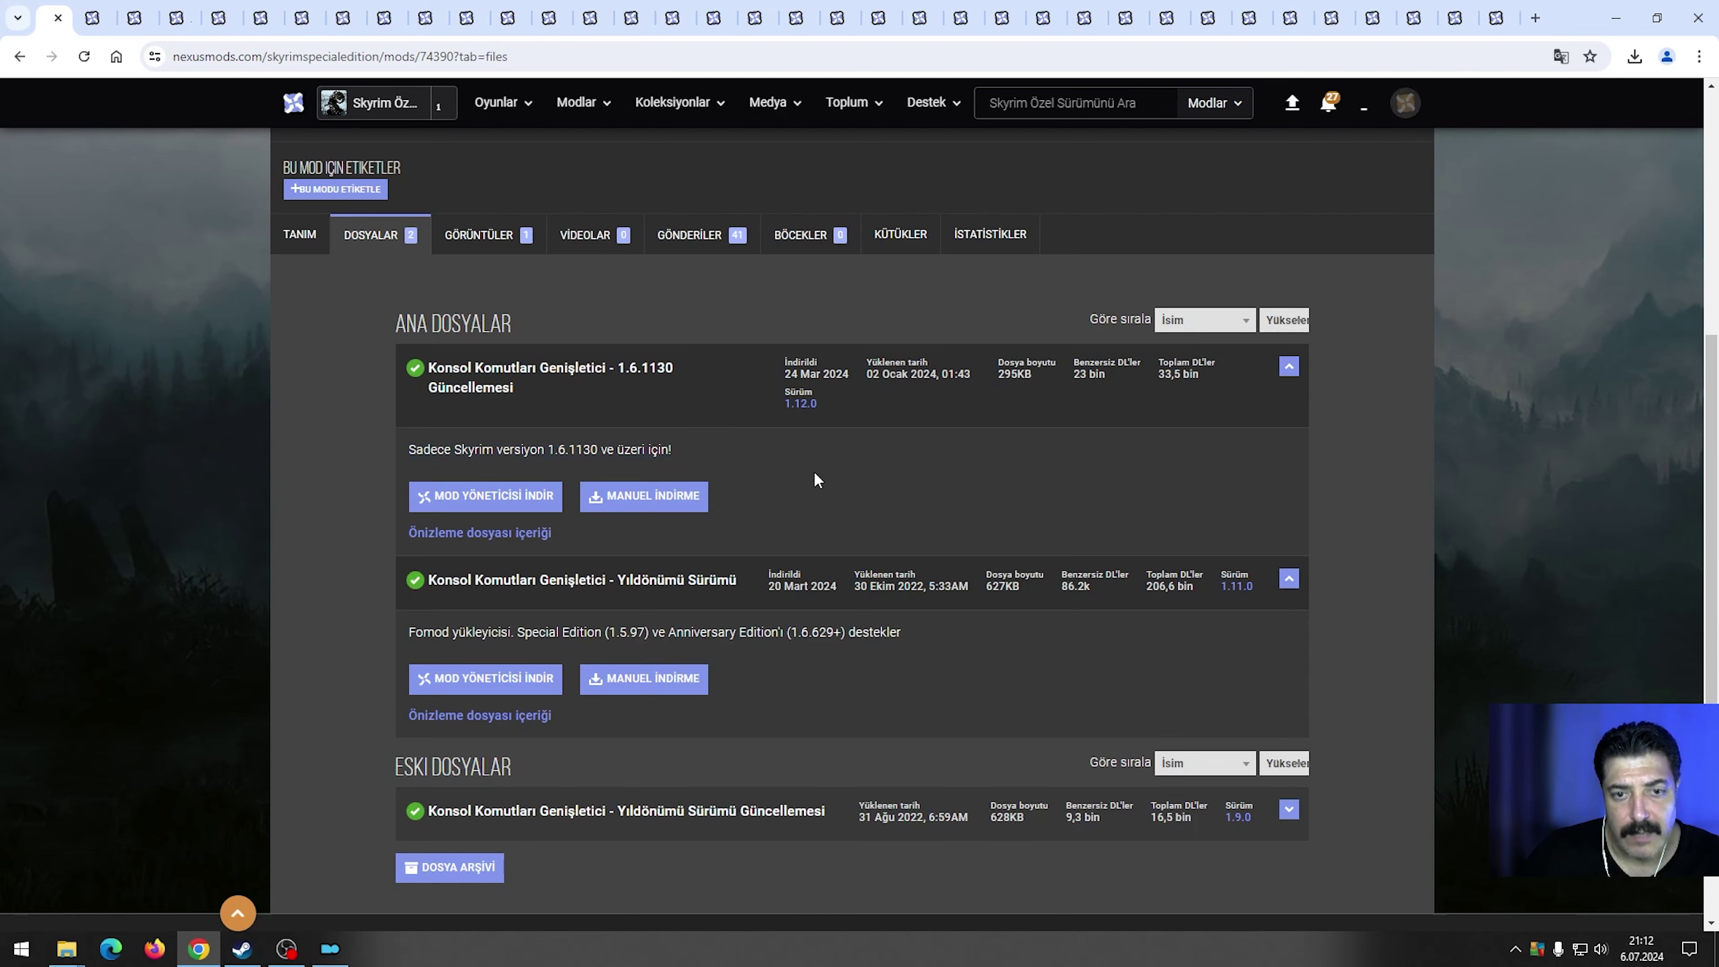
left_click(638, 501)
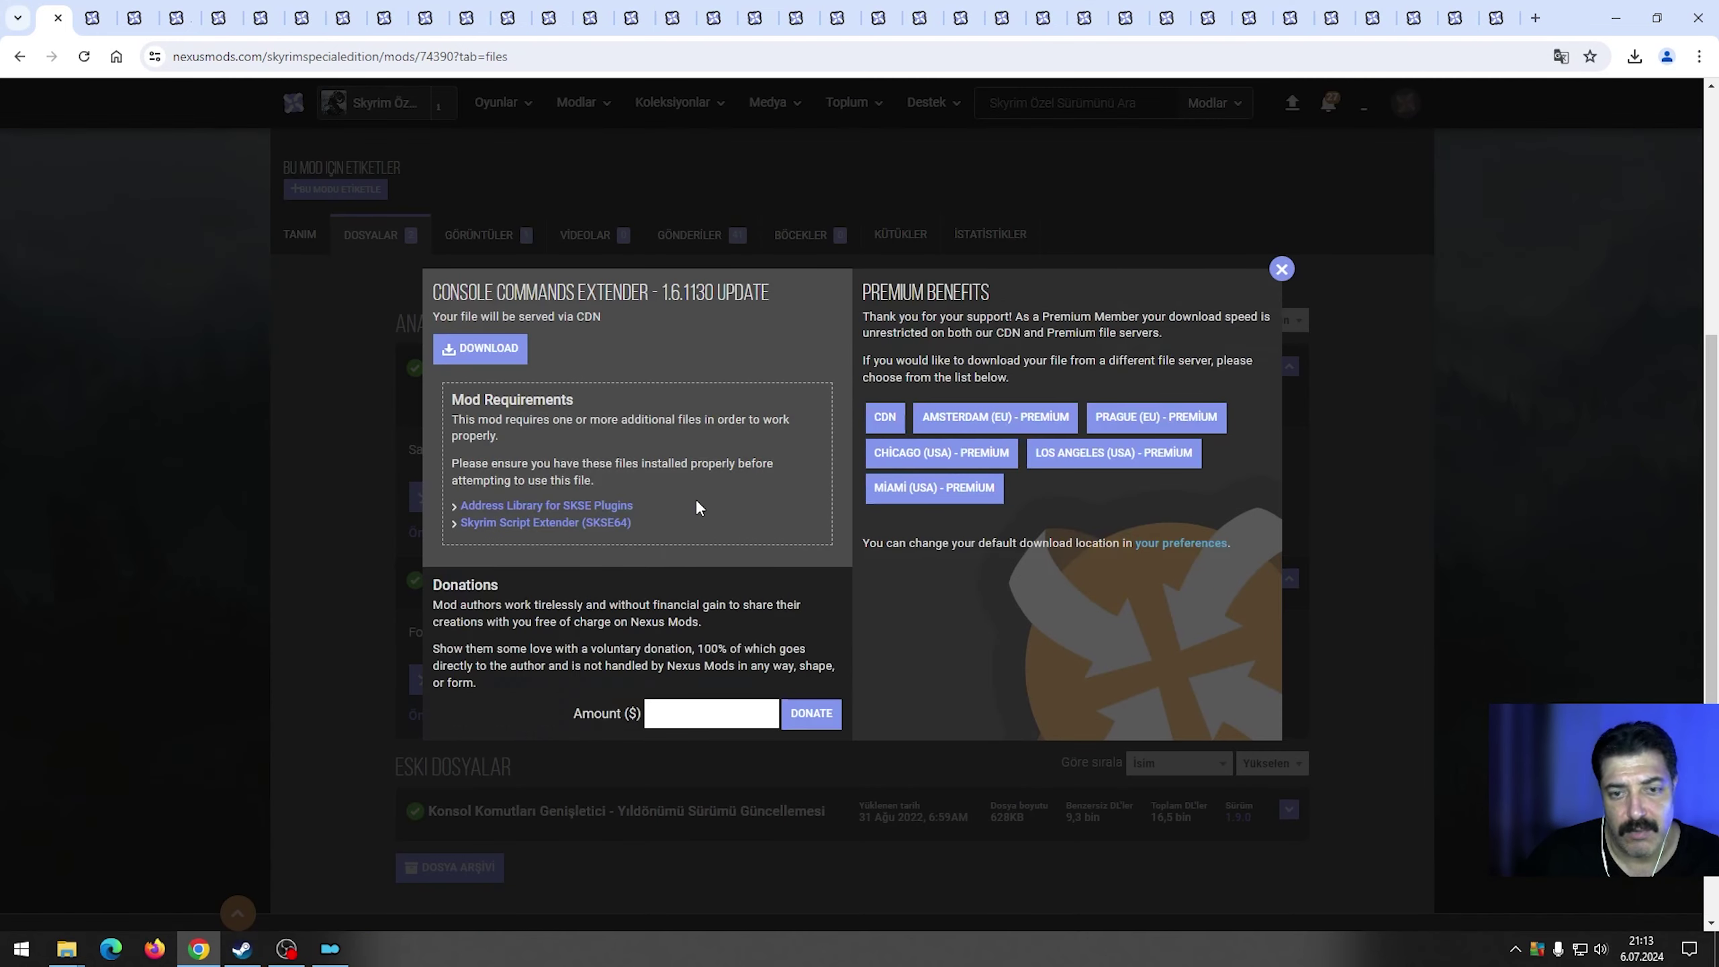
left_click(474, 348)
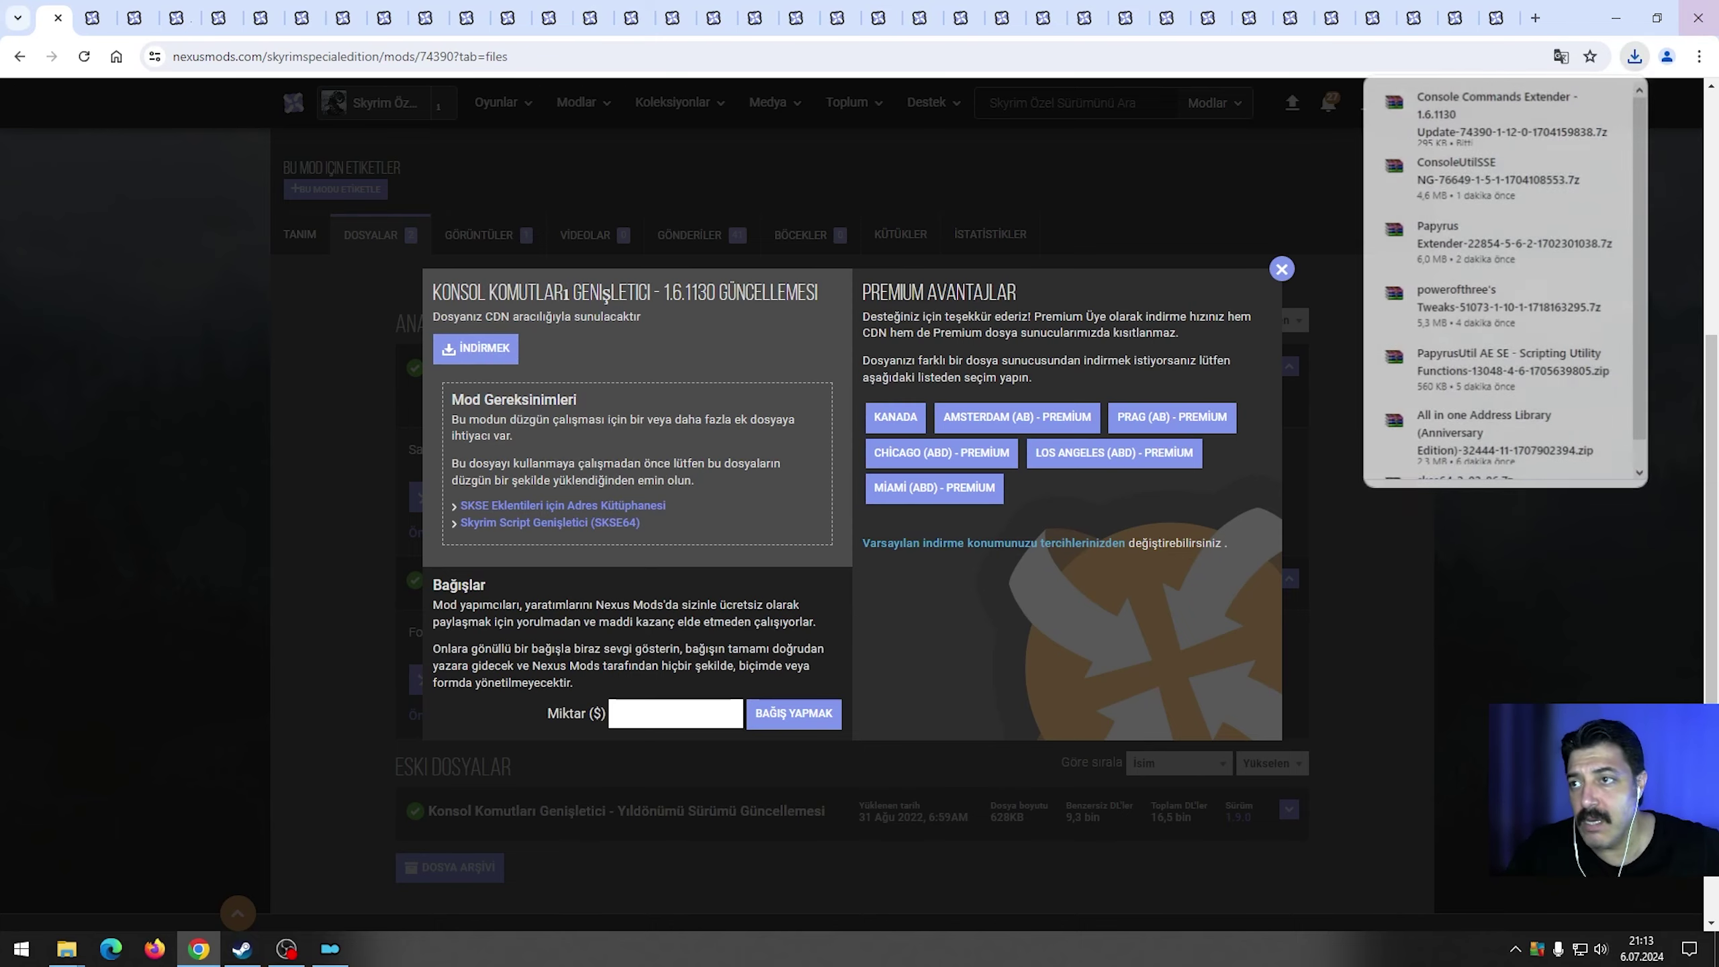
Minimise Chrome and move the downloaded Console Commands Extender archive from Downloads into the 1.gereksinim modları folder.
left_click(1571, 100)
left_click(1616, 18)
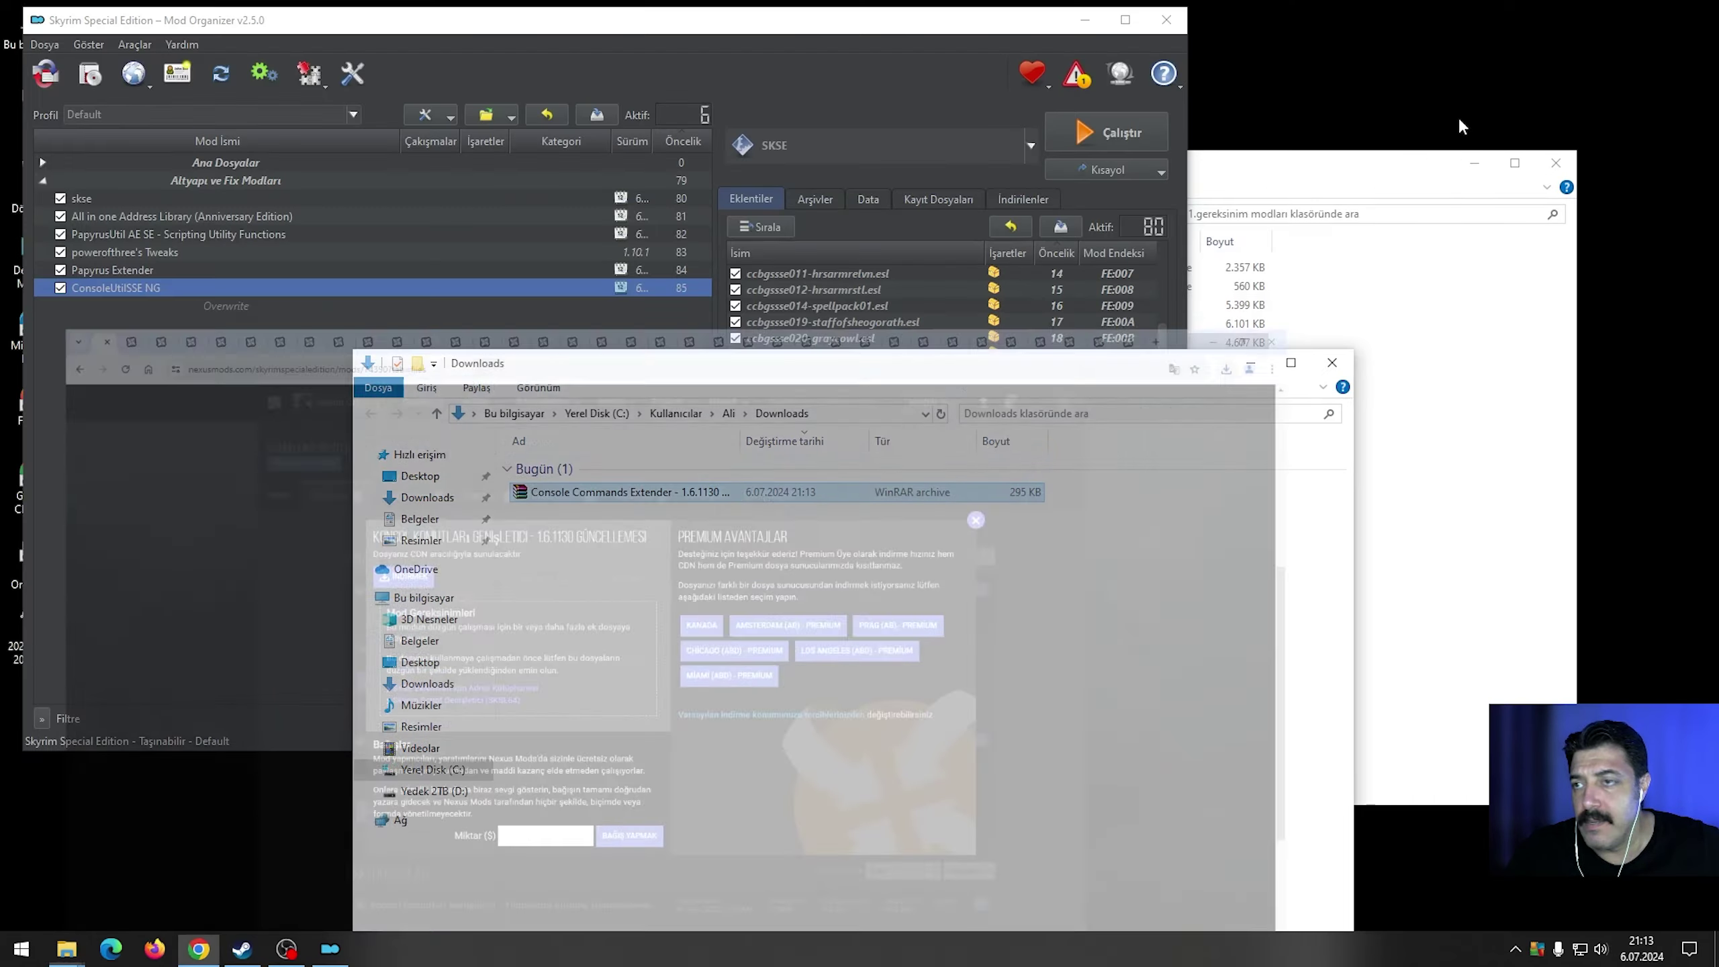
left_click_drag(548, 494, 1524, 562)
Install the Console Commands Extender - 1.6.1130 Update archive in Mod Organizer using manual setup and enable the mod.
left_click_drag(845, 372, 187, 302)
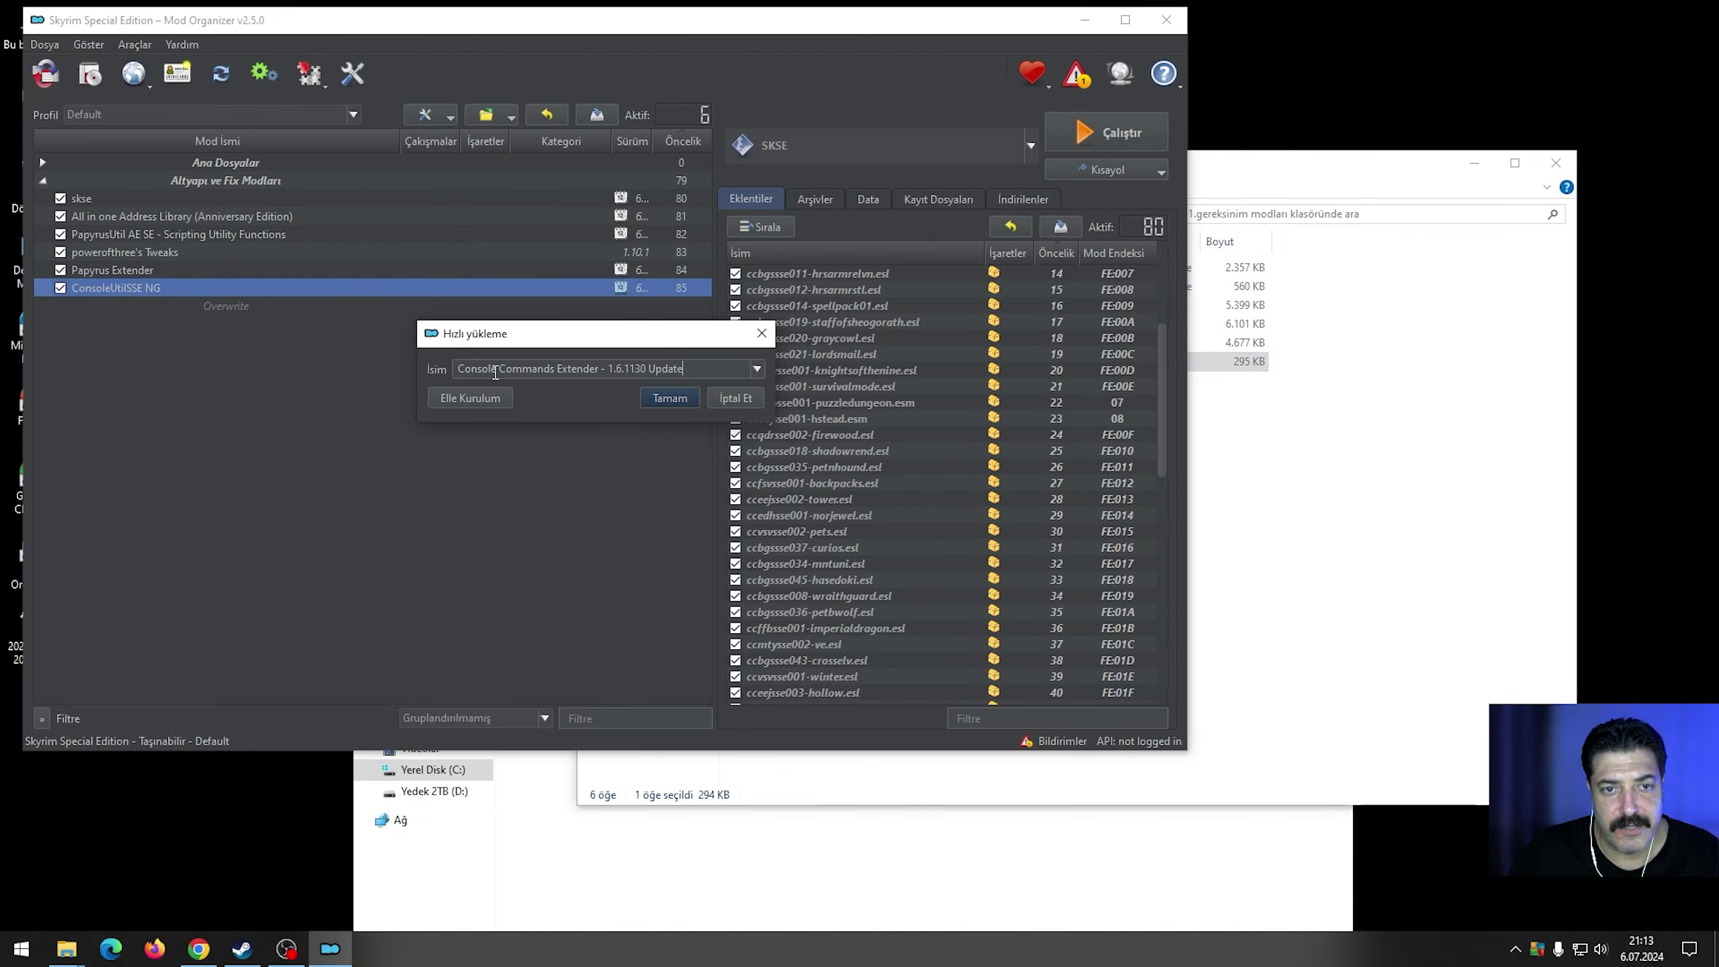
left_click(471, 395)
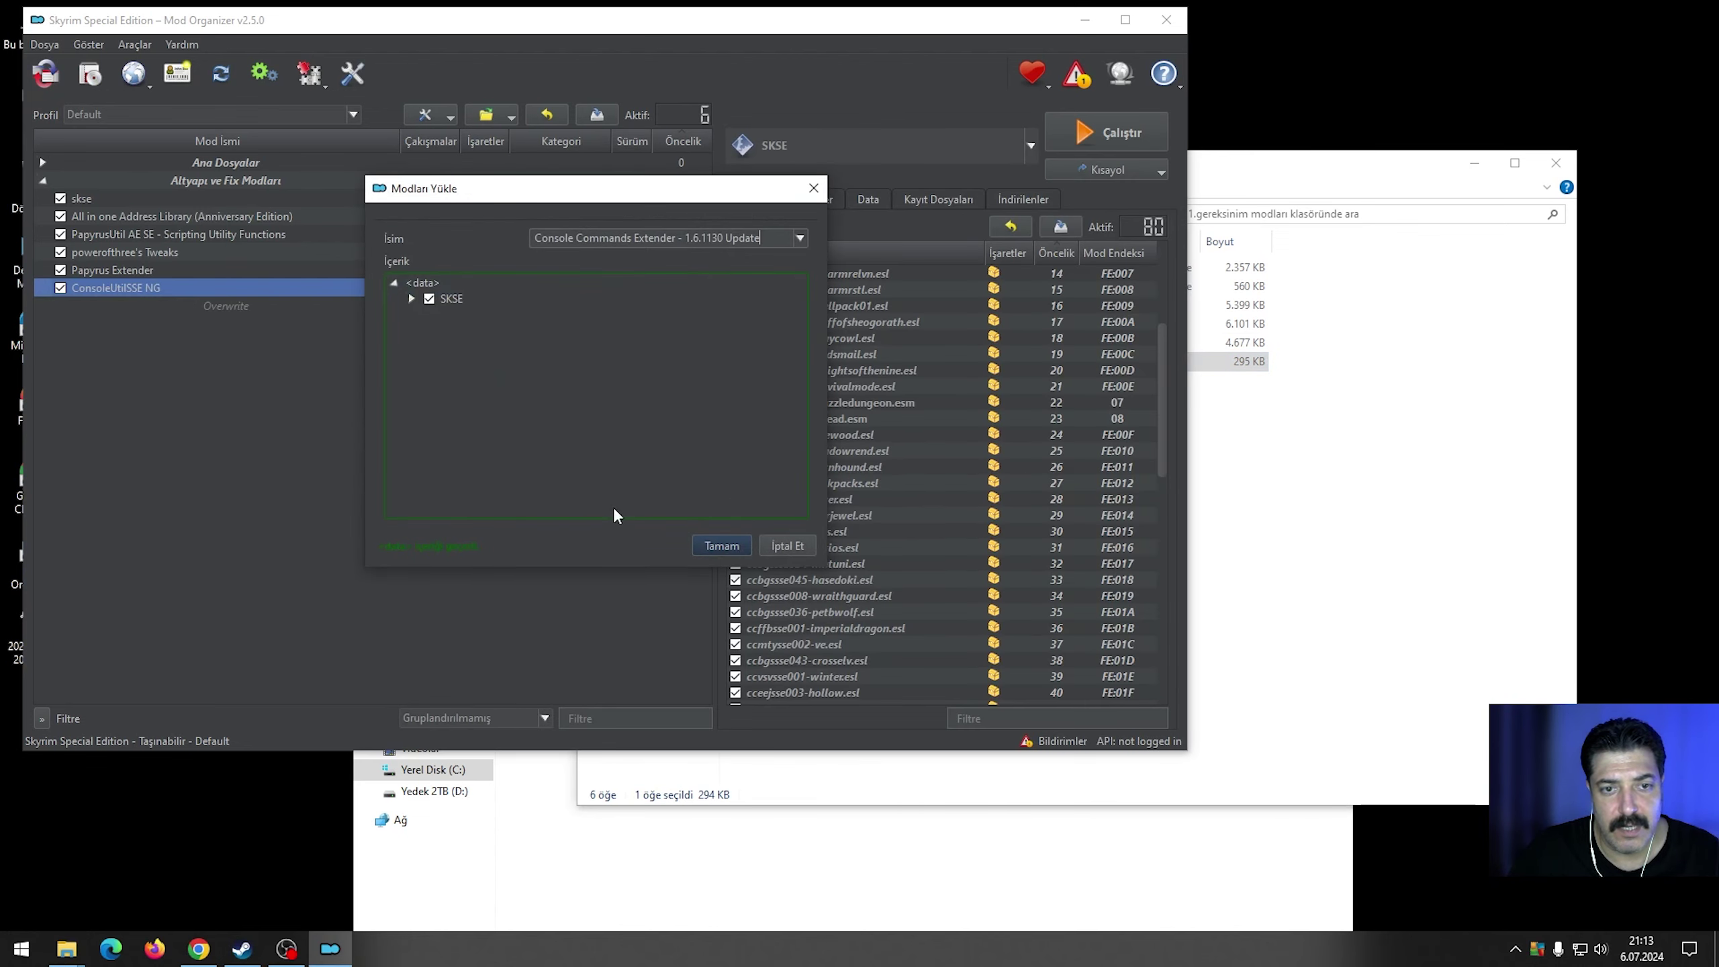
left_click(723, 546)
left_click(60, 306)
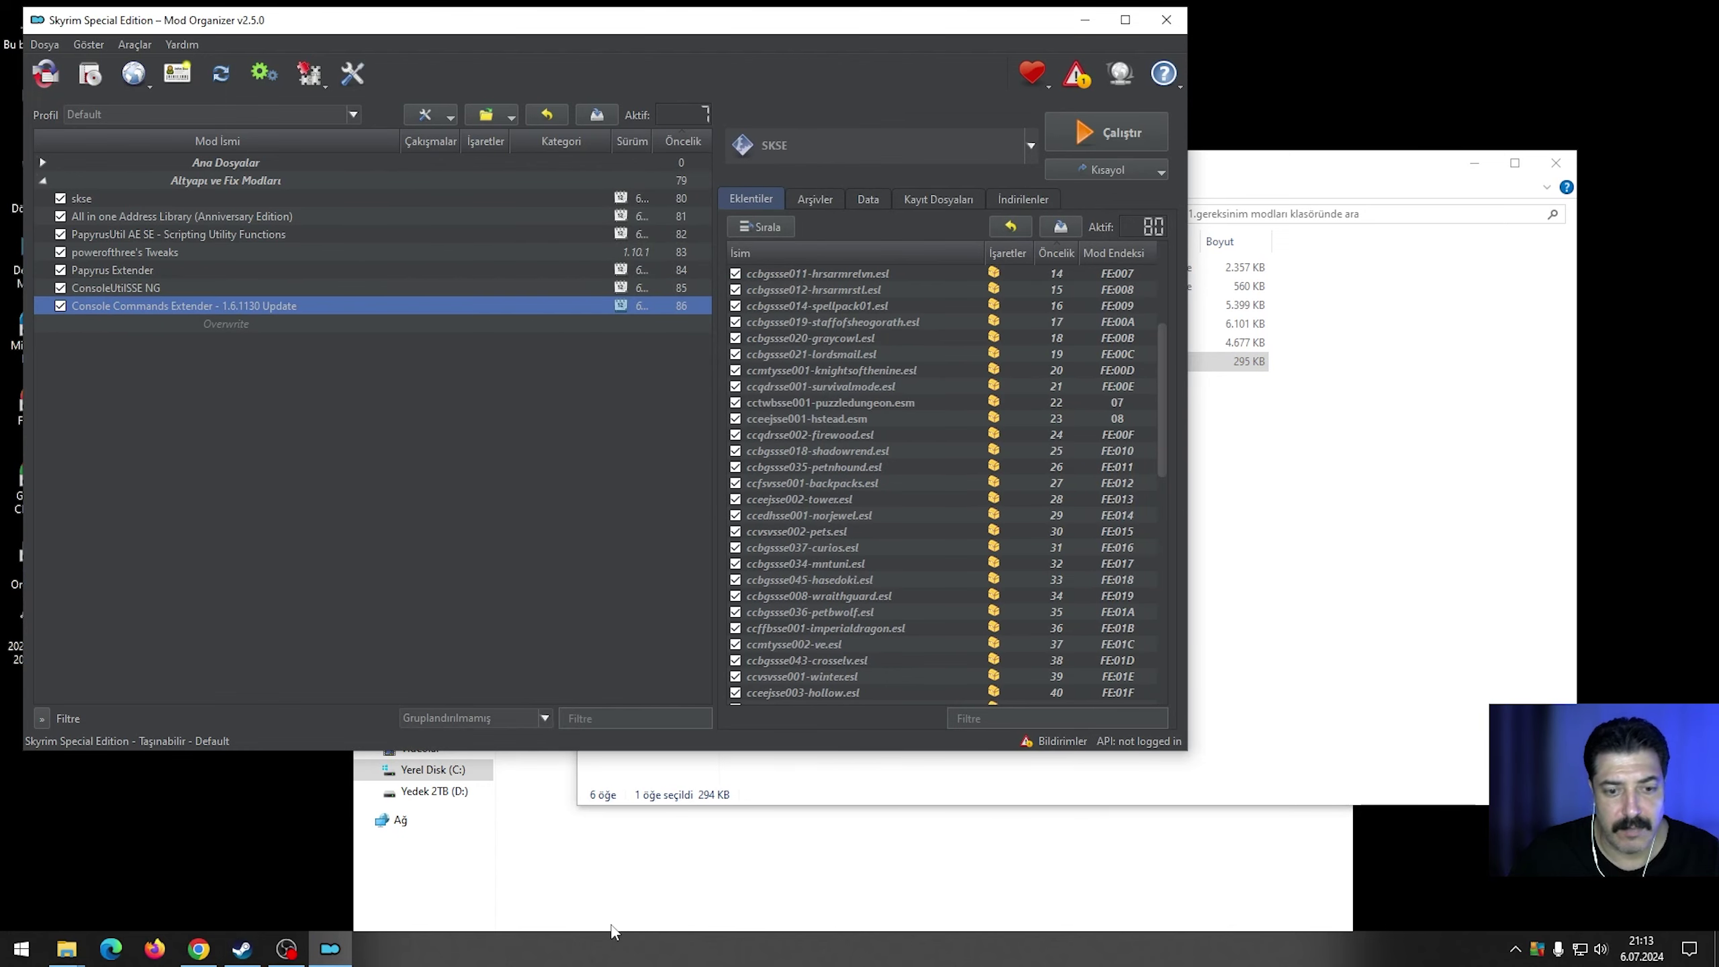
Return to Chrome, switch the Console Commands Extender page back to English and close the download dialog and the page.
left_click(685, 881)
left_click_drag(848, 370, 924, 388)
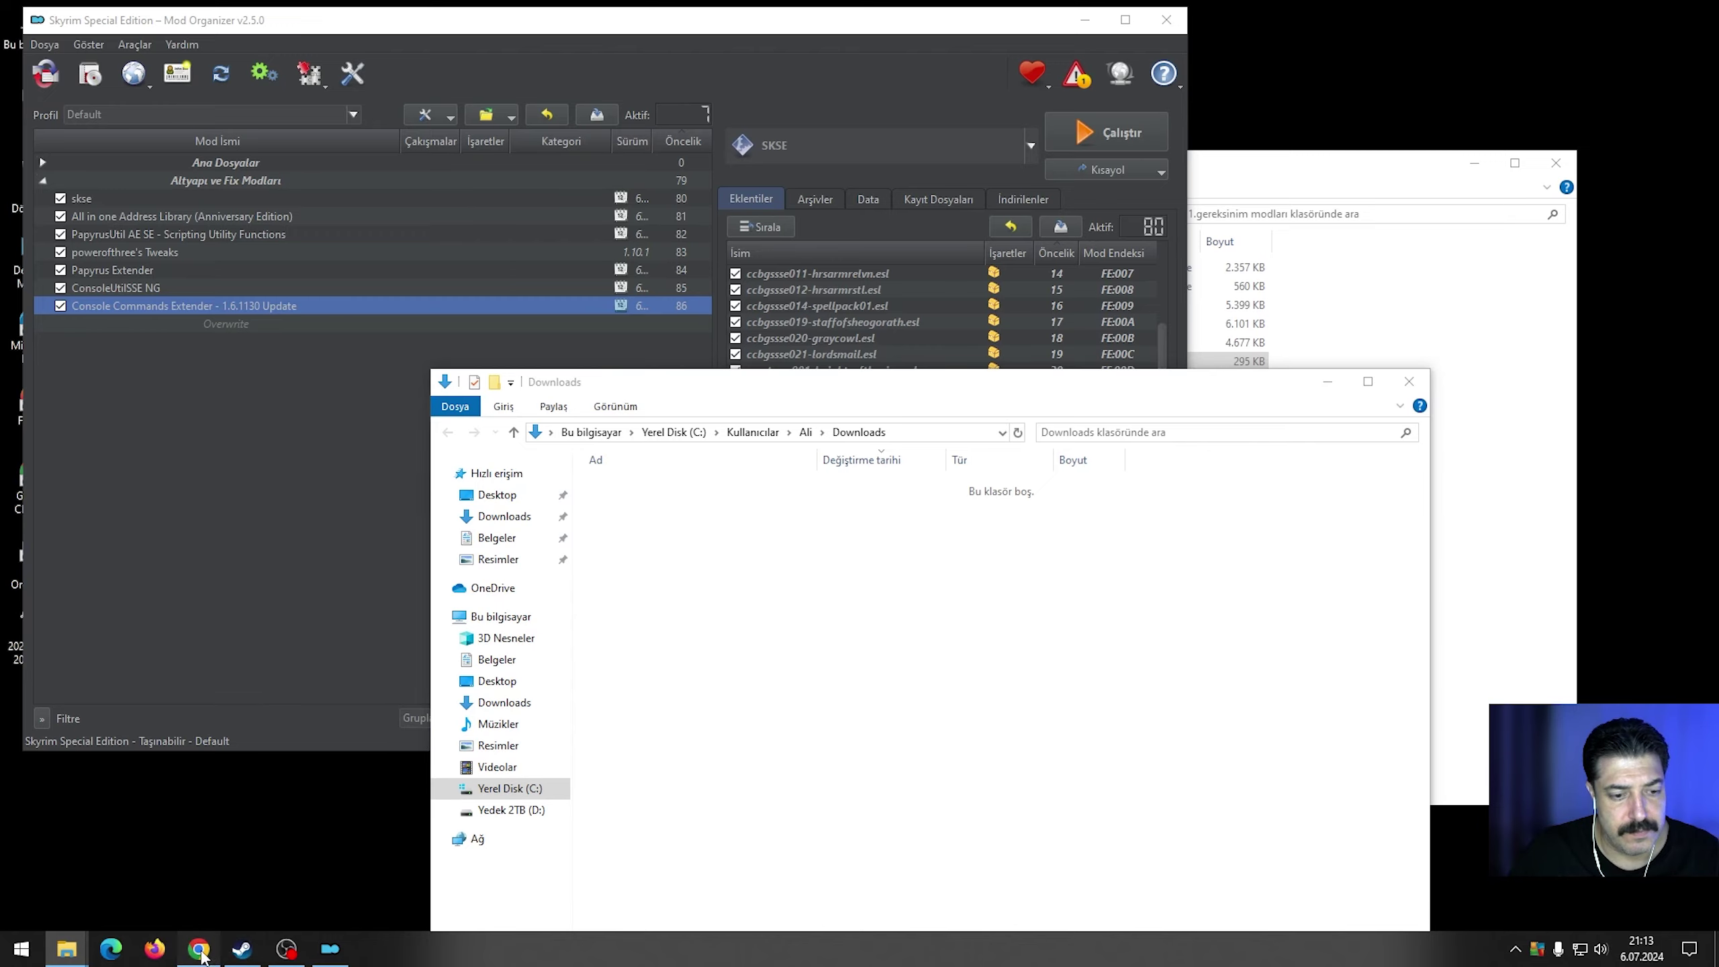
left_click(196, 949)
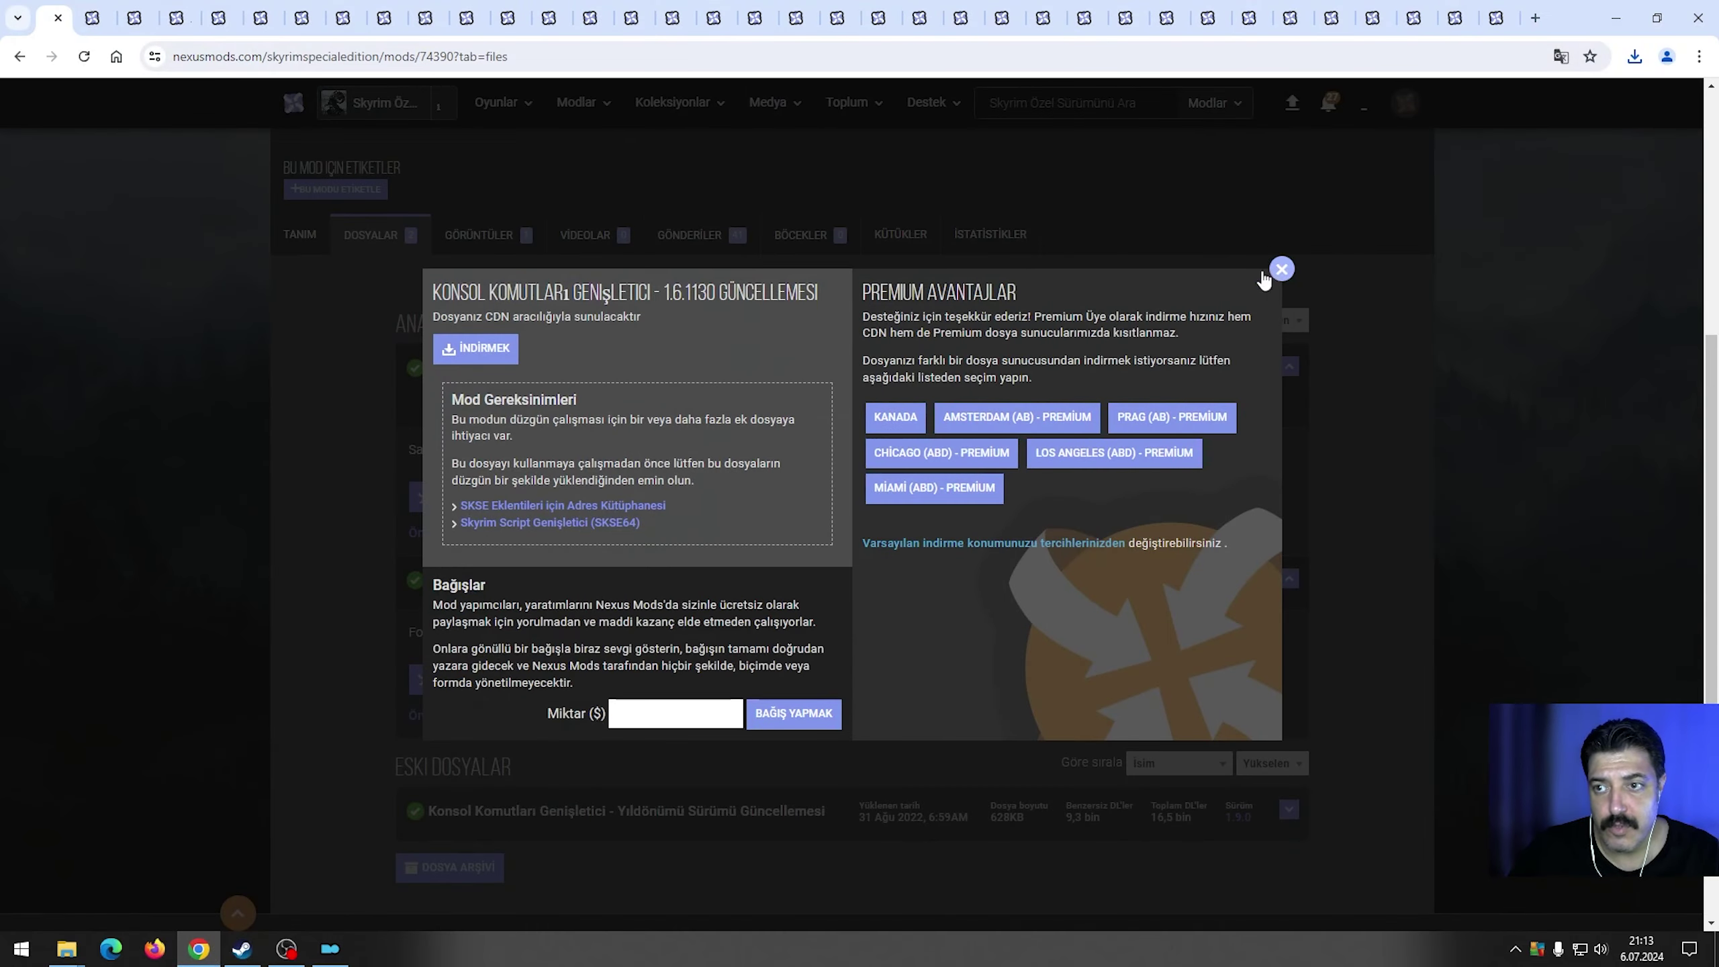
left_click(1561, 56)
left_click(1397, 93)
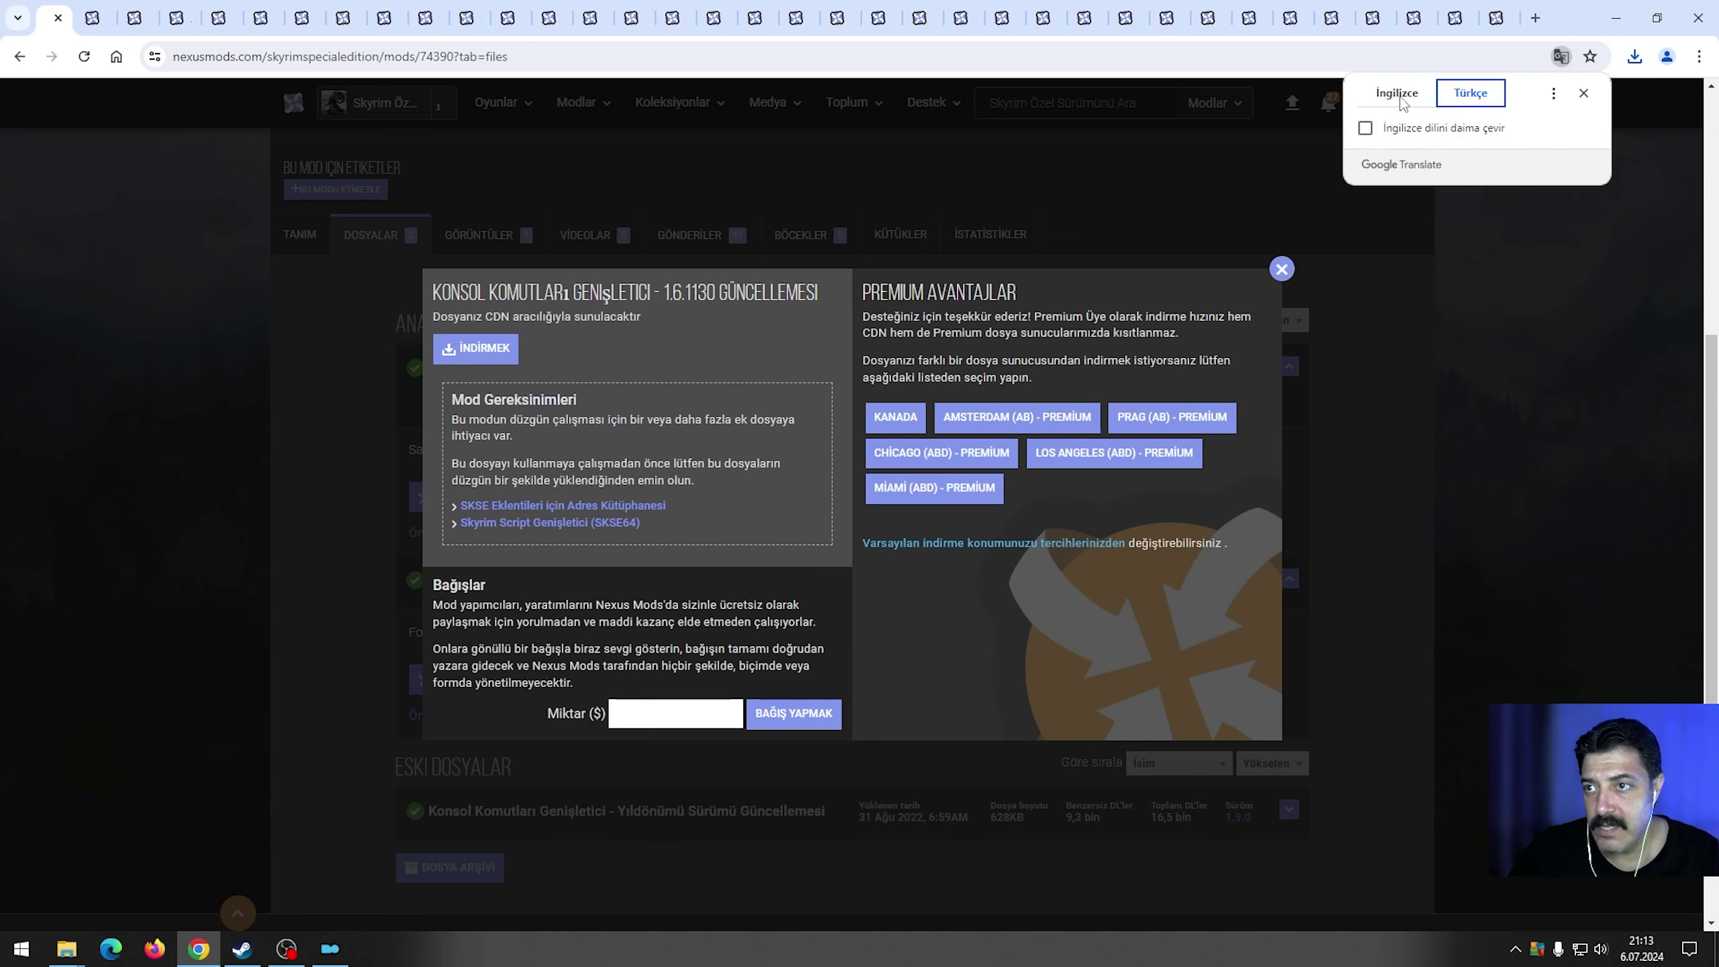
left_click(1281, 269)
scroll(277, 356, "up", 6)
scroll(277, 356, "up", 1)
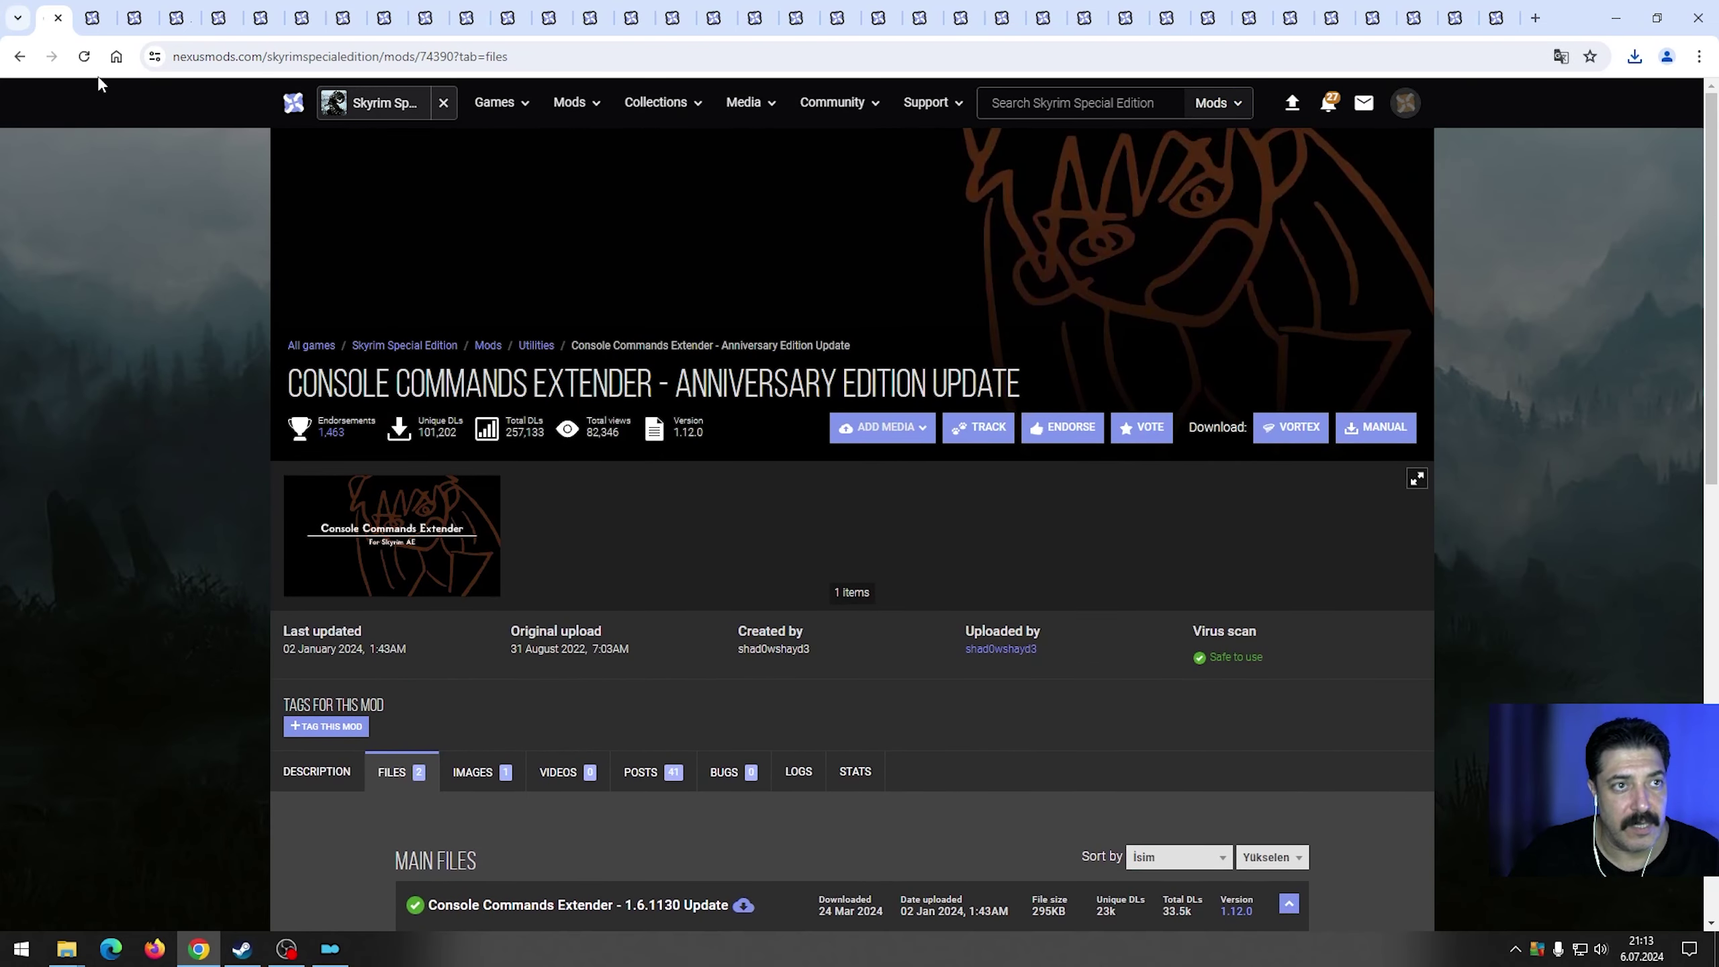
left_click(58, 18)
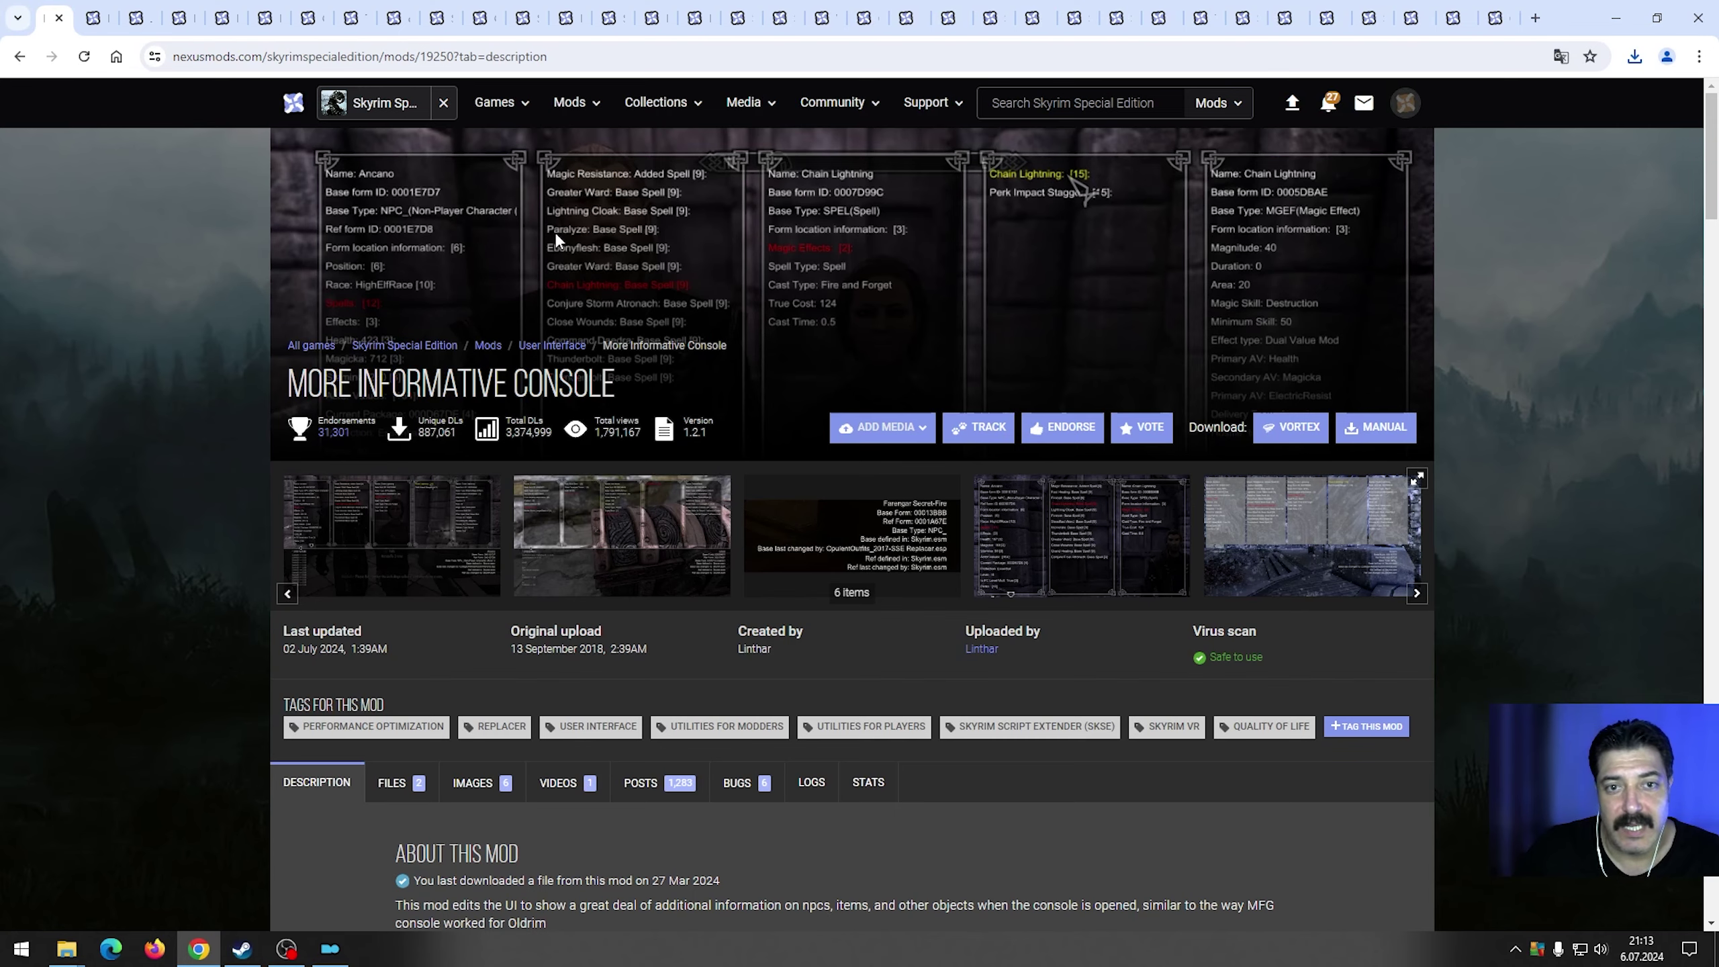
Check the available translations on the More Informative Console description page.
scroll(554, 237, "down", 1)
scroll(776, 428, "down", 1)
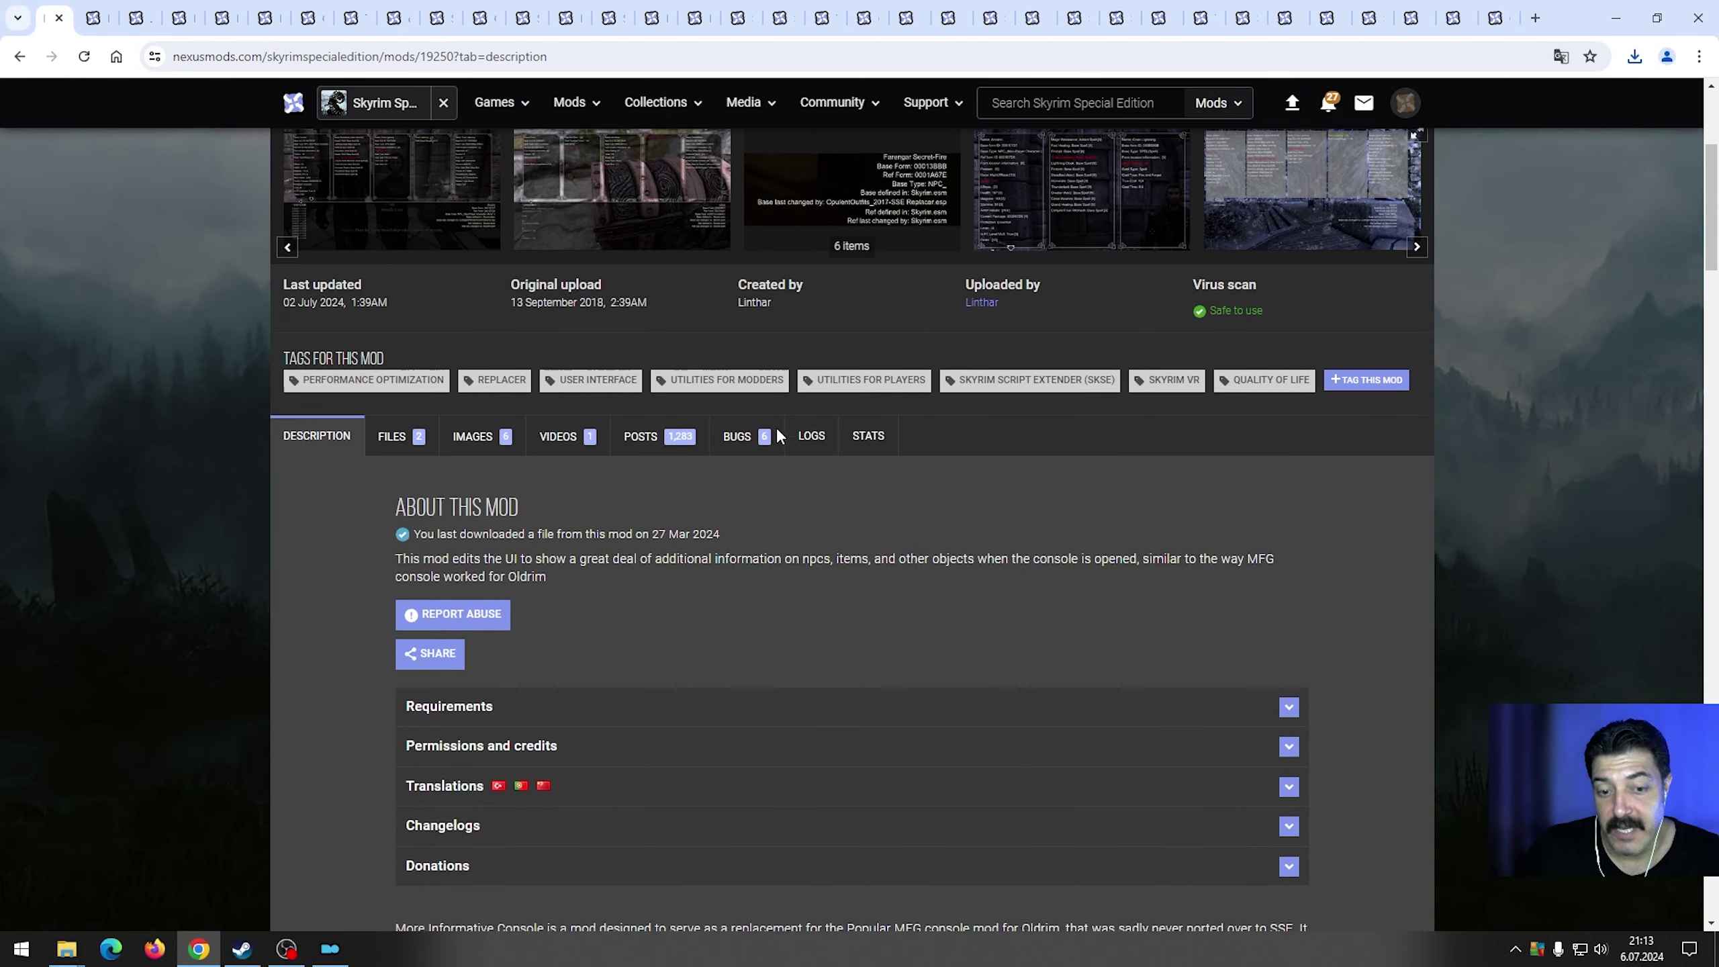
left_click(486, 782)
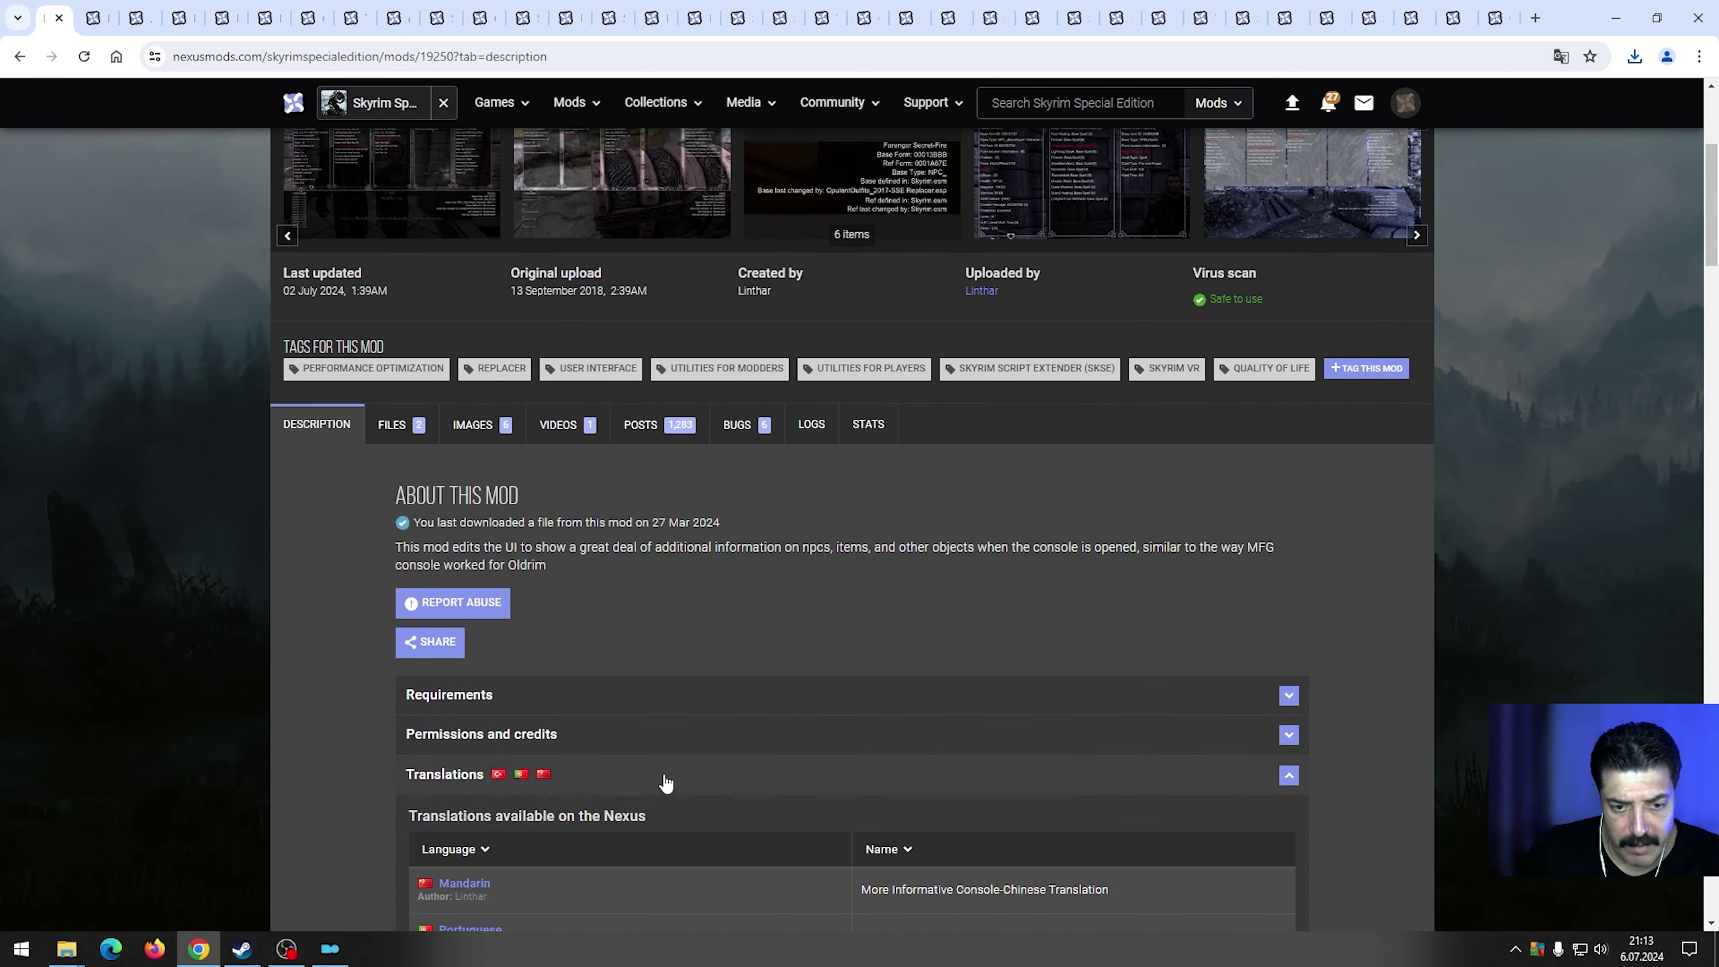
scroll(664, 783, "down", 3)
scroll(676, 782, "up", 4)
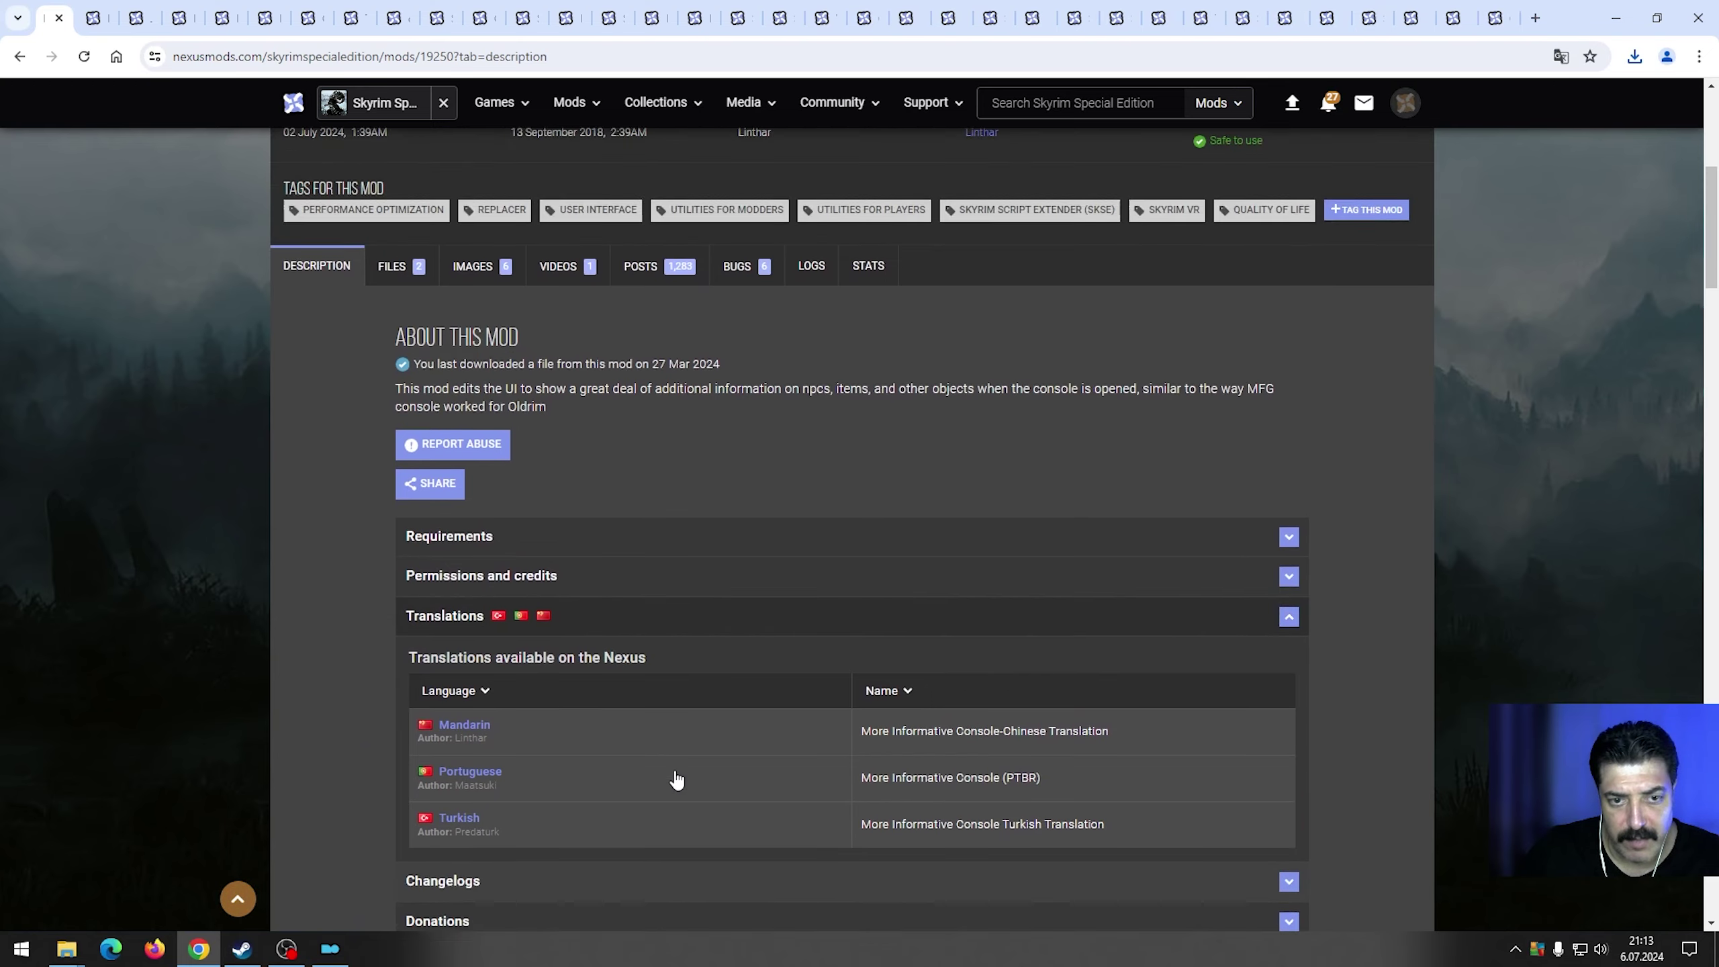
Open the More Informative Console file list and manually download the main file, version 1.2.1.
left_click(400, 514)
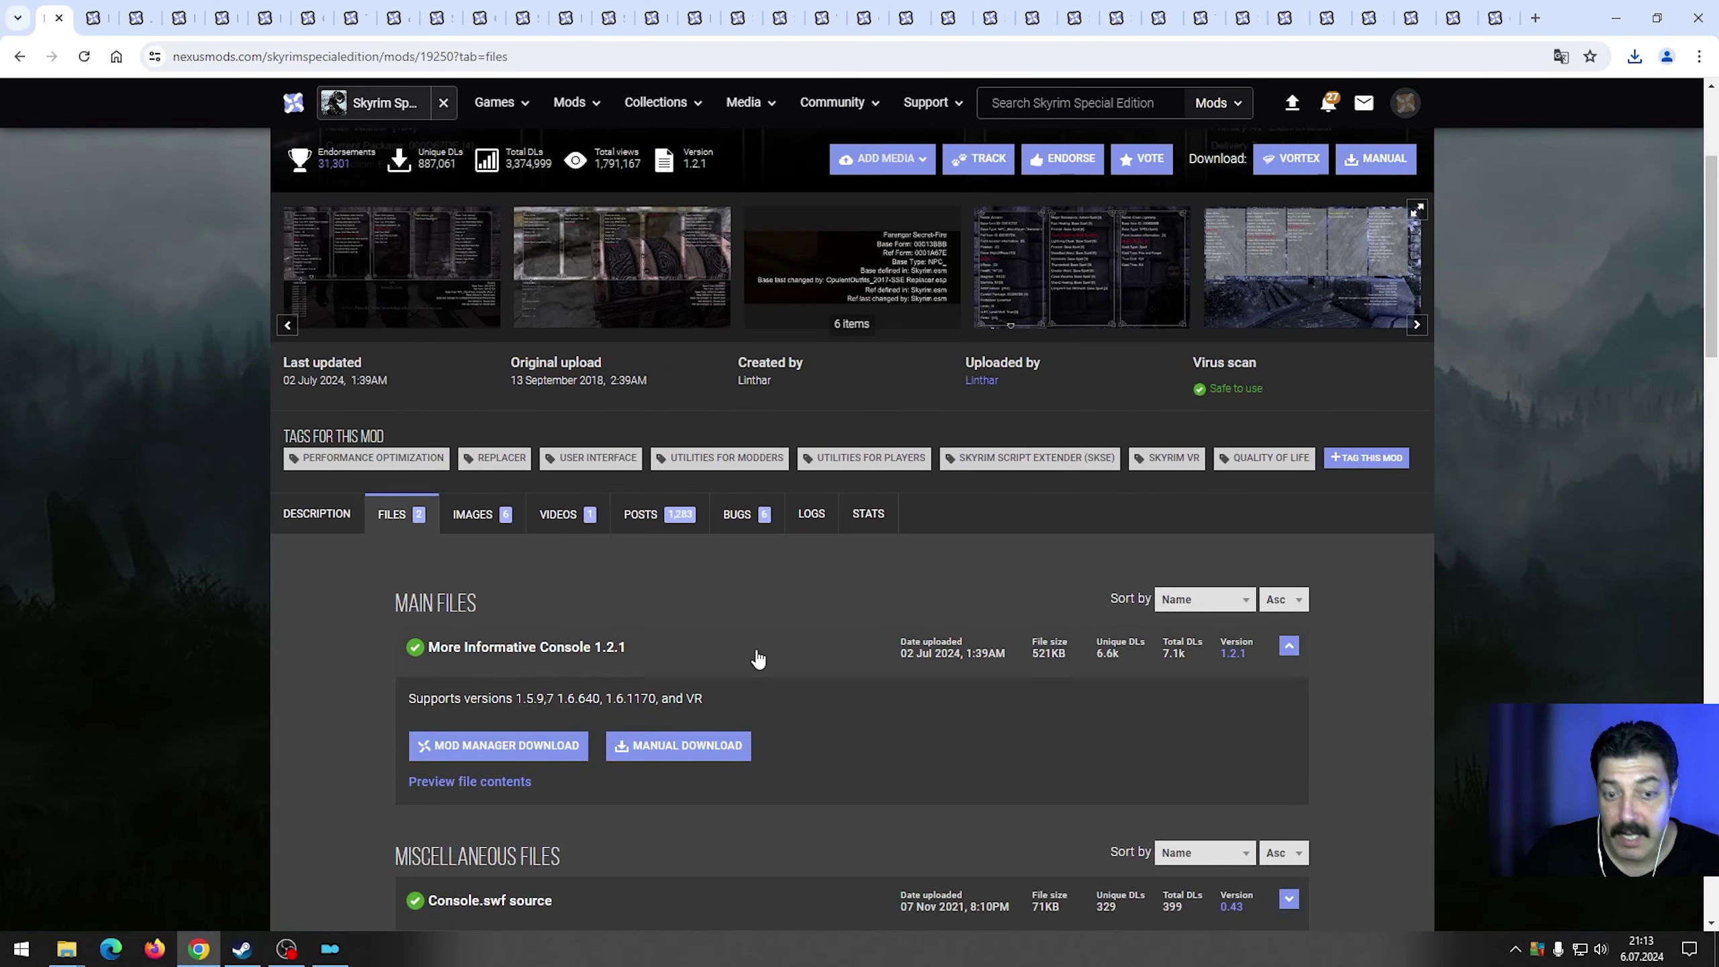
scroll(763, 654, "down", 3)
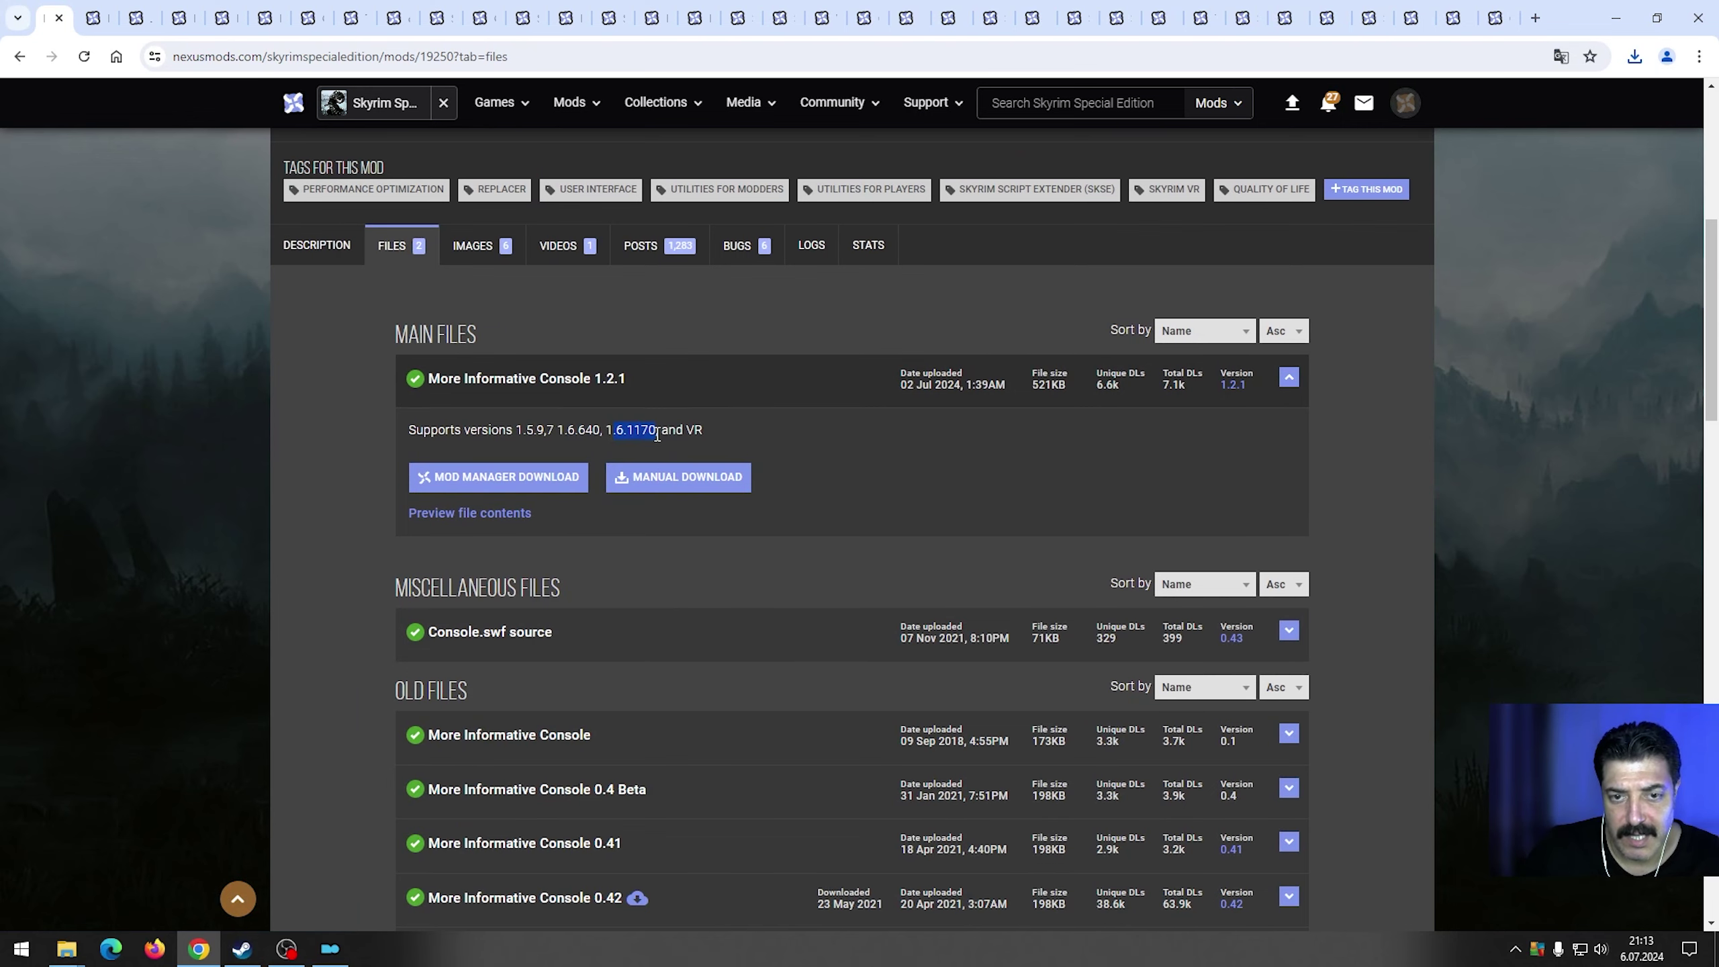
left_click(640, 468)
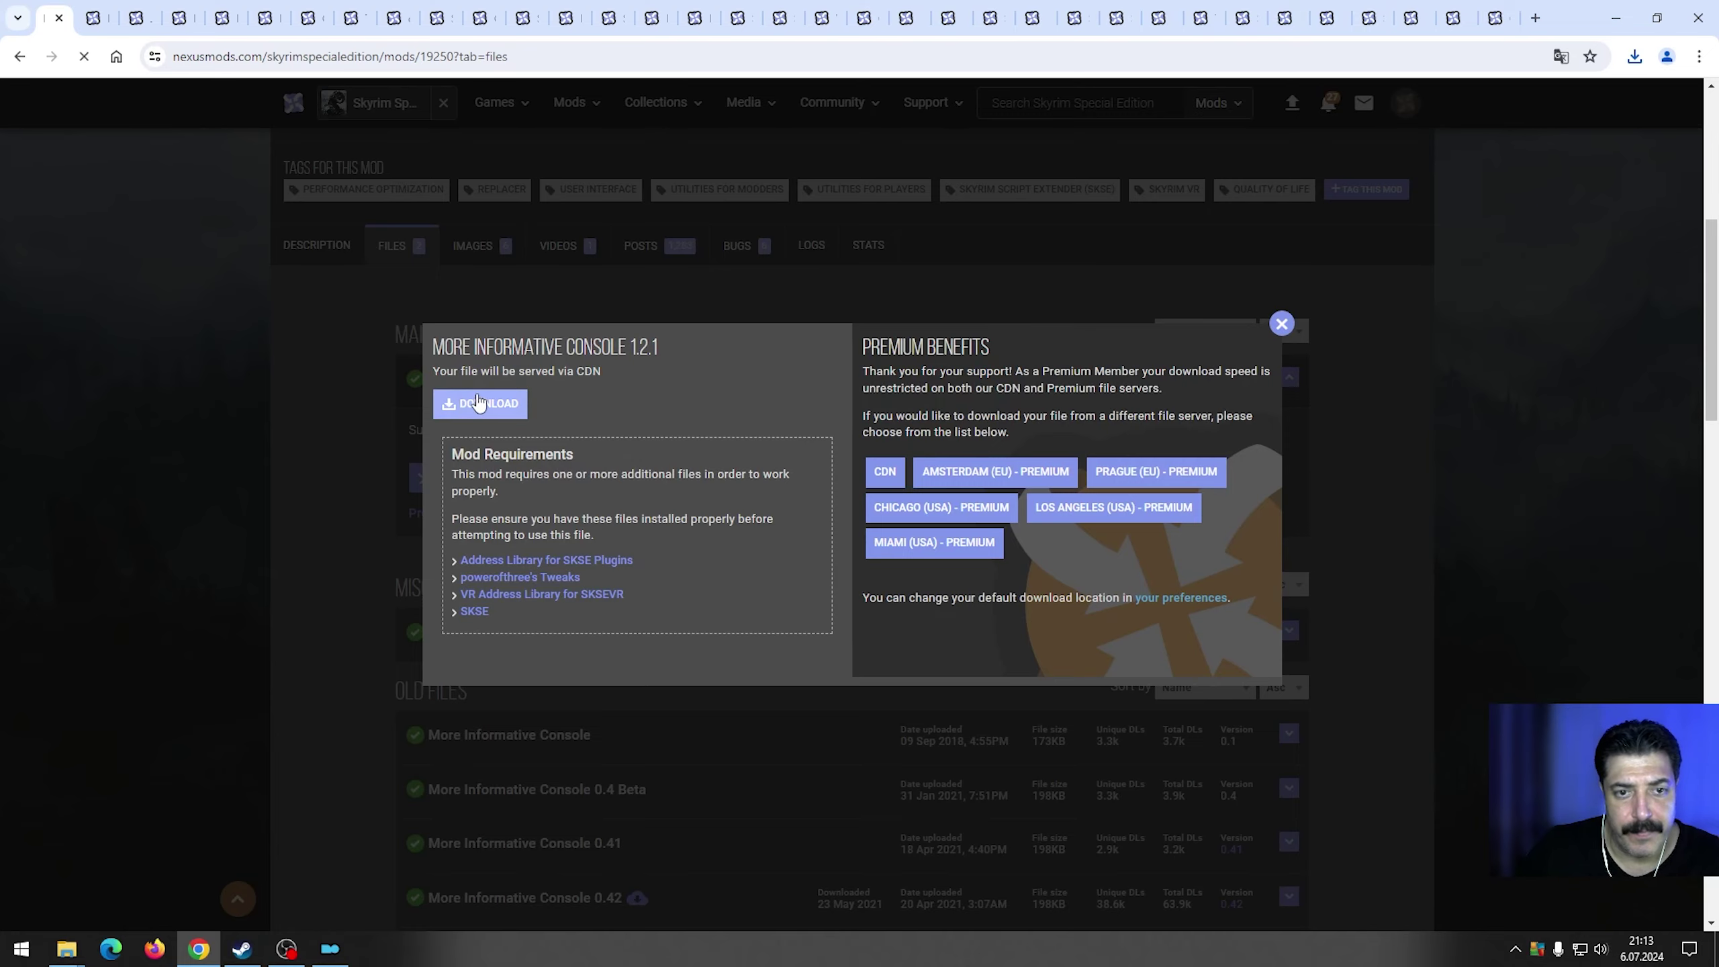
left_click(477, 403)
Minimise Chrome and move the downloaded More Informative Console archive from Downloads into the 1.gereksinim modları folder.
left_click(1602, 99)
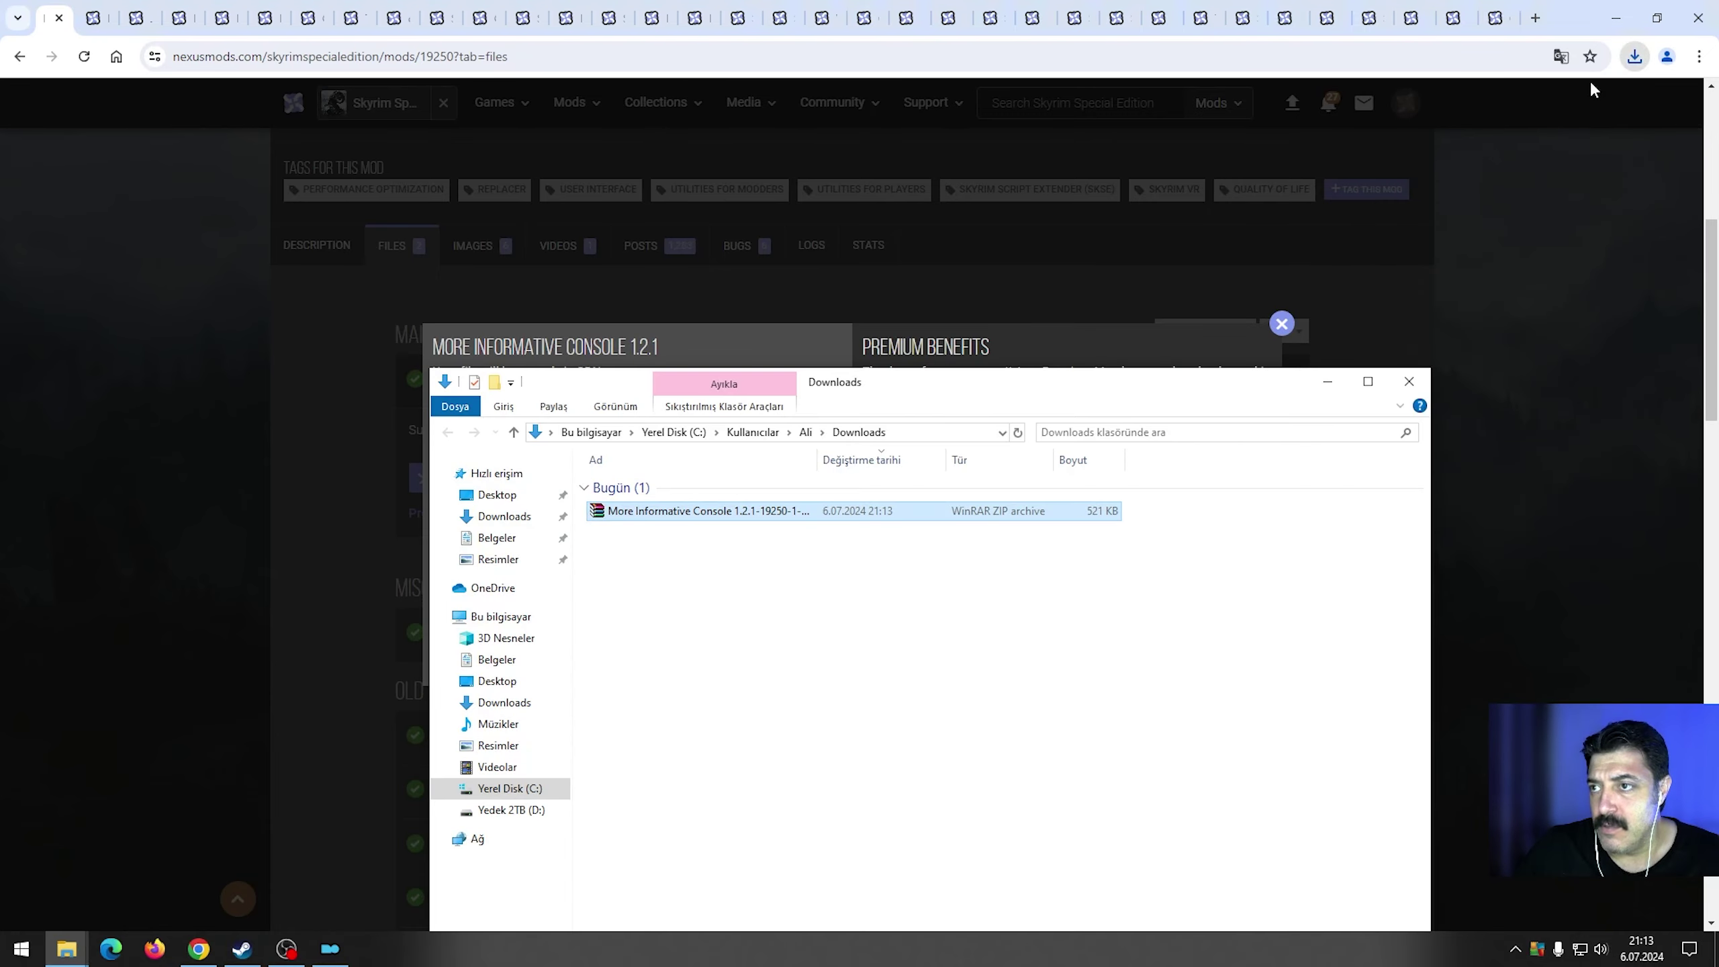
left_click(1616, 17)
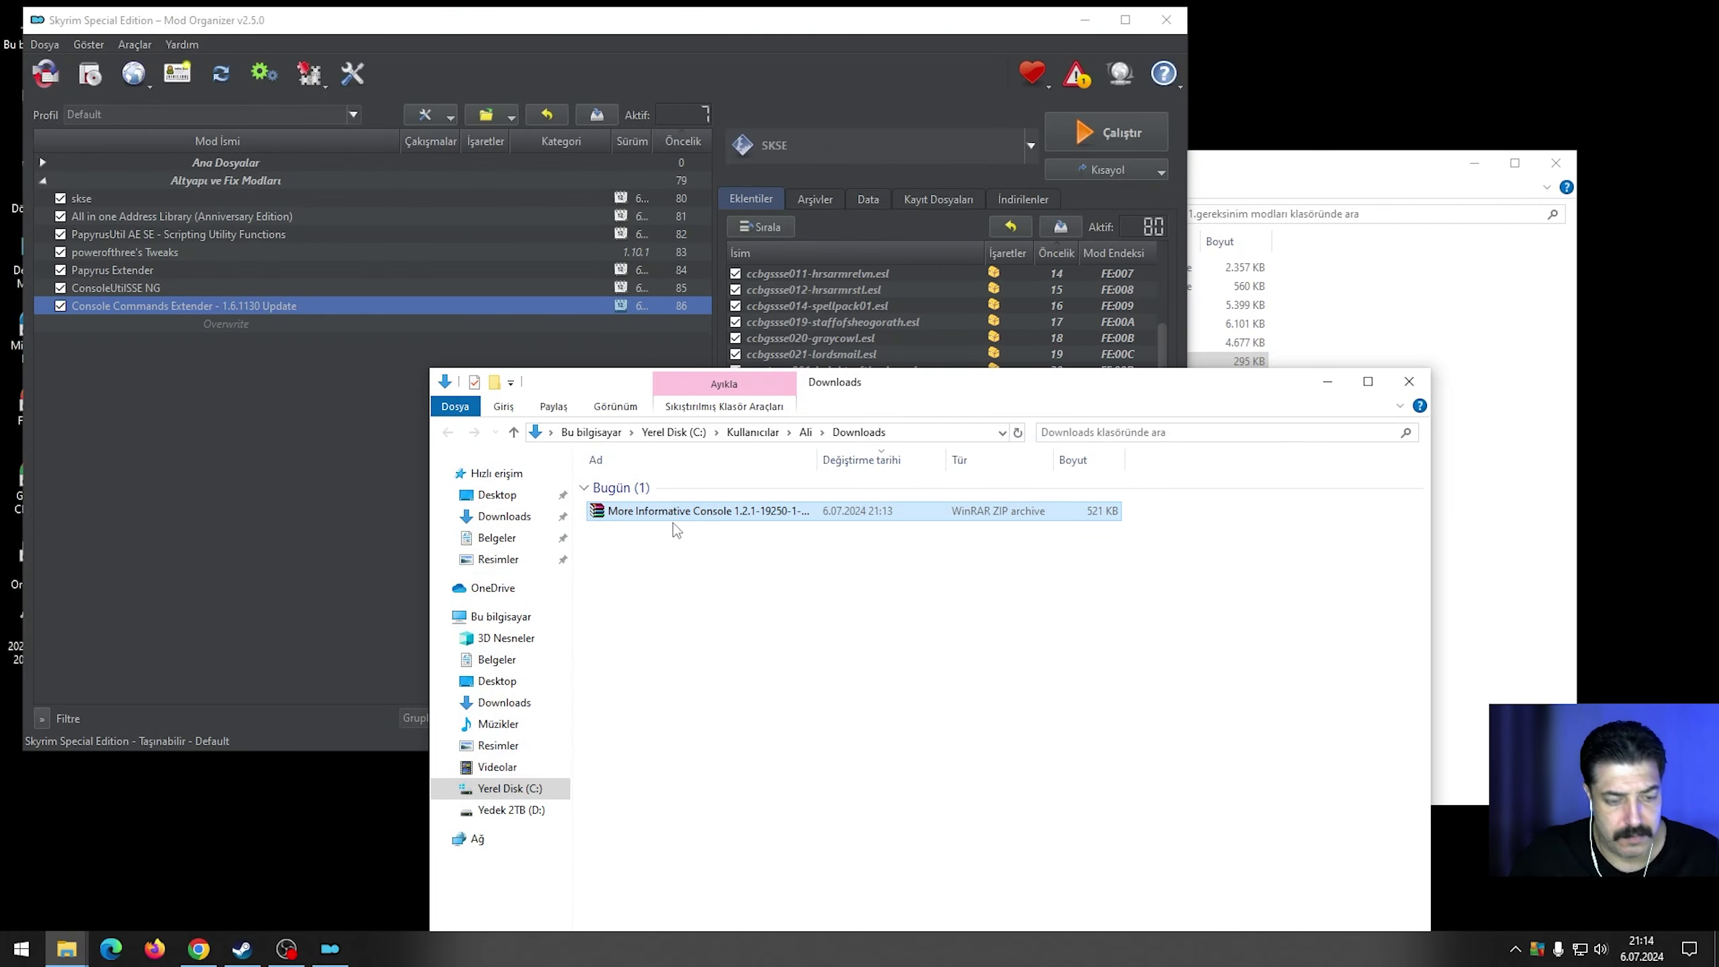
left_click_drag(607, 507, 1426, 563)
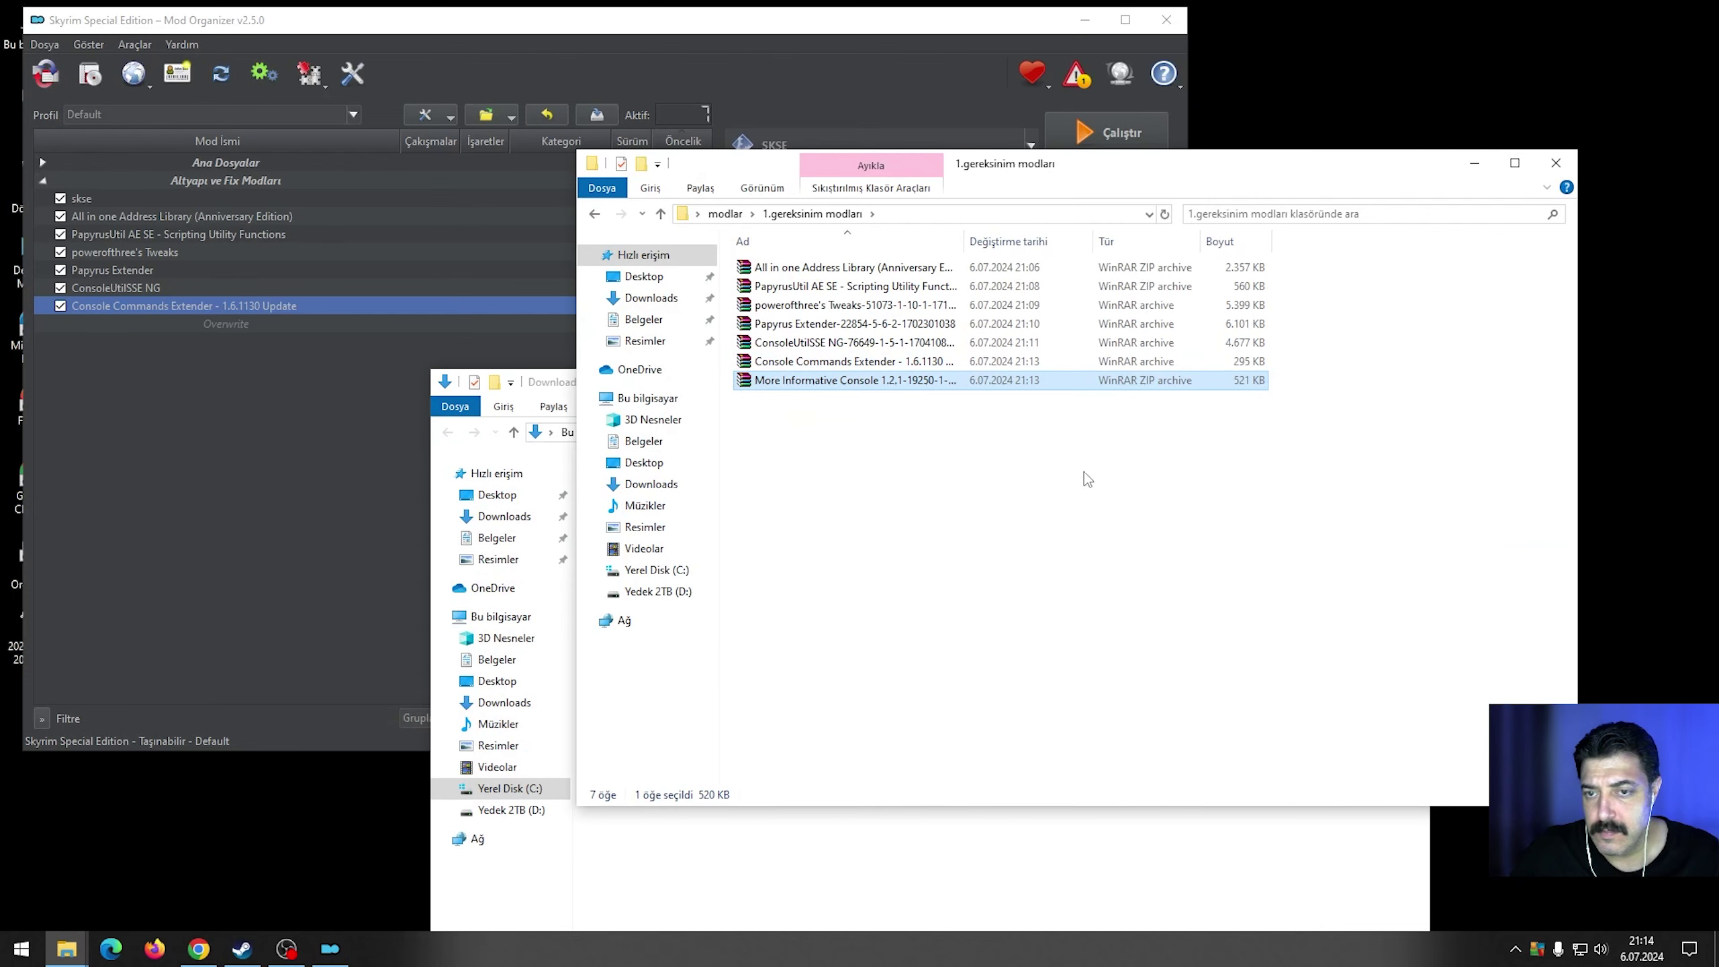
Install the More Informative Console 1.2.1 archive in Mod Organizer using manual setup and enable the mod.
left_click_drag(788, 388, 150, 319)
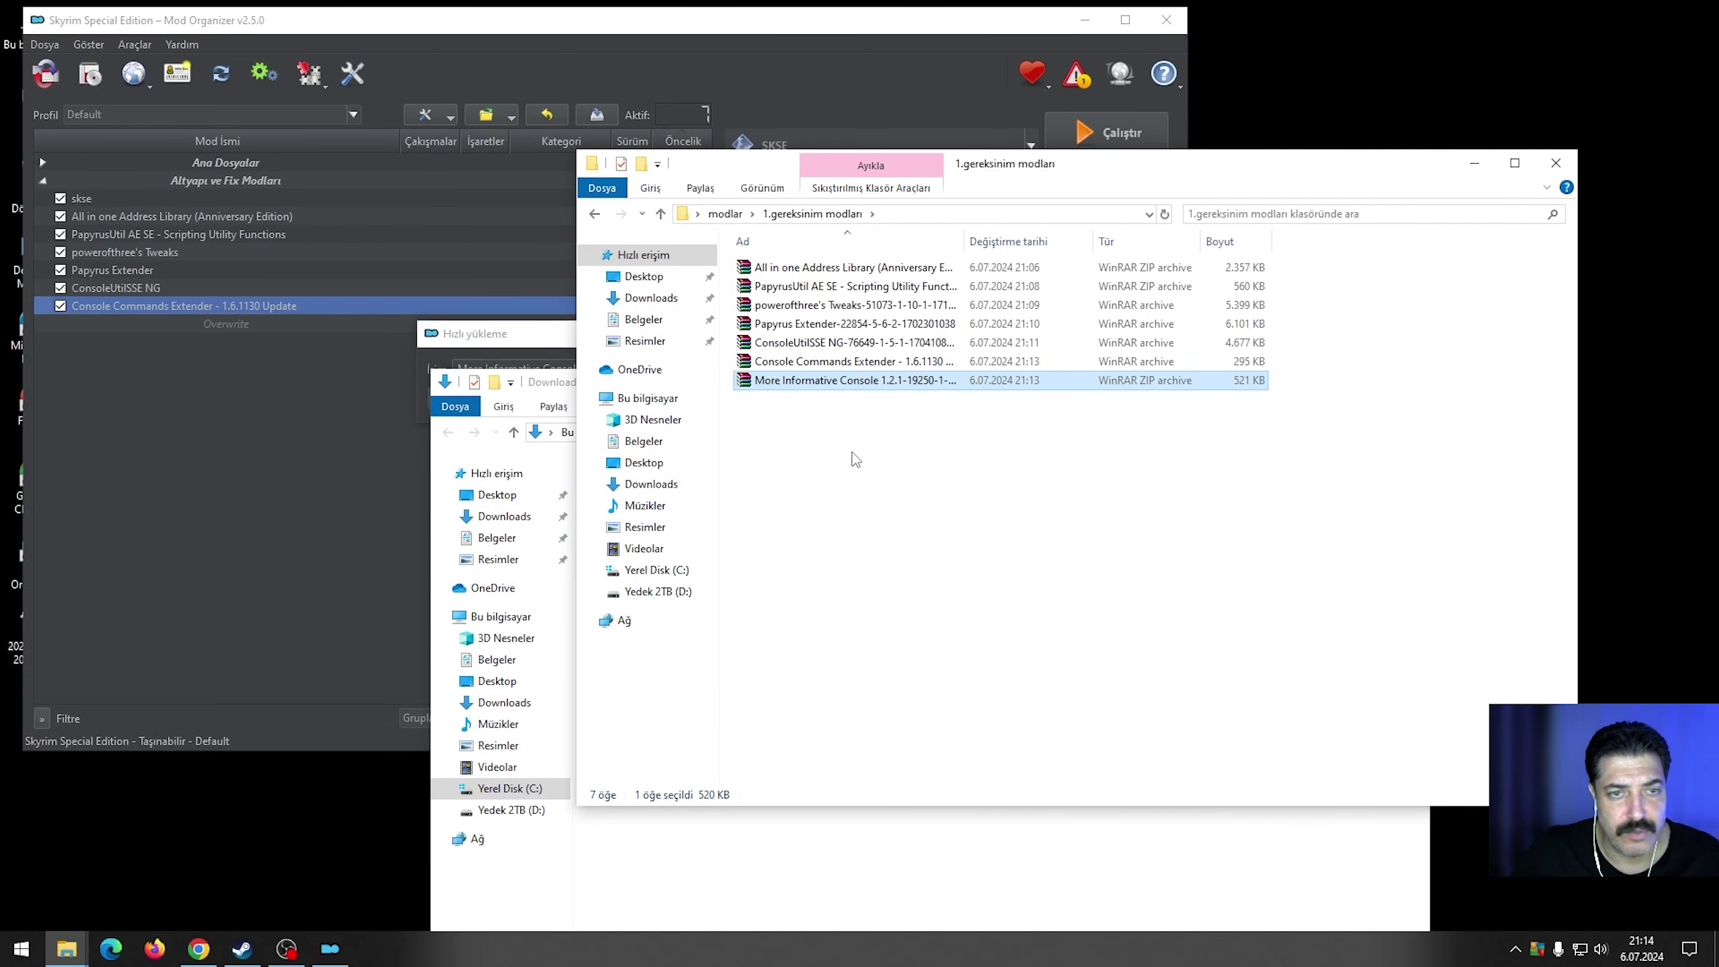
left_click(519, 369)
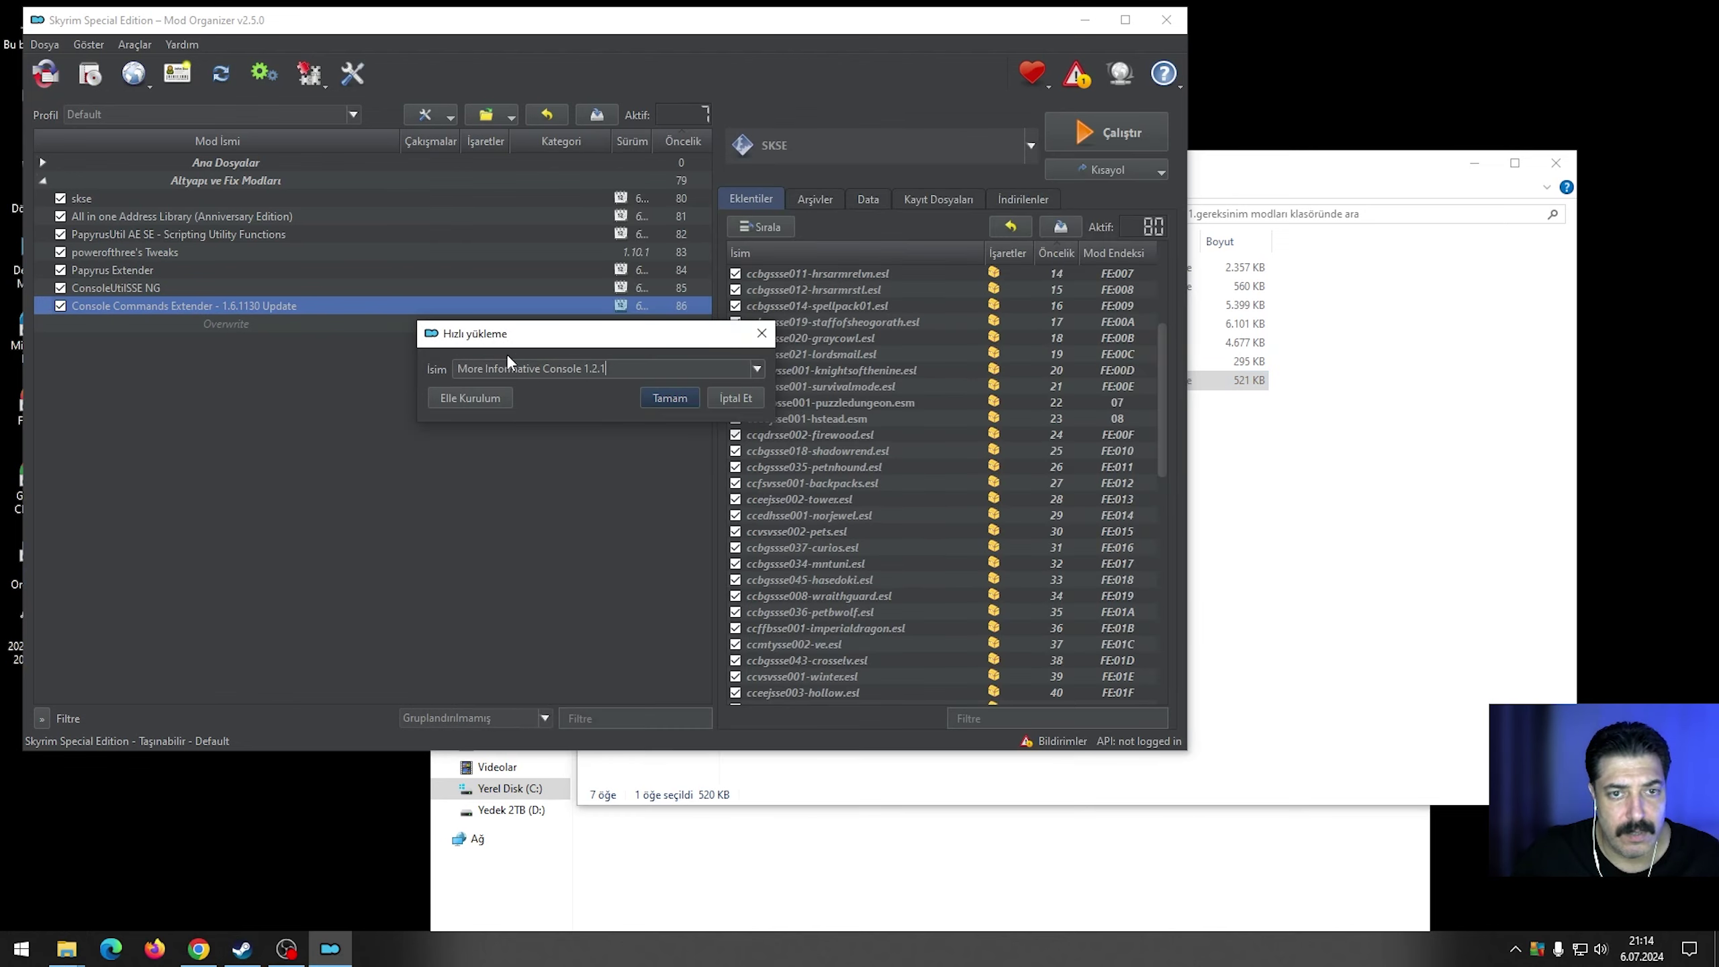
left_click(492, 396)
left_click(722, 547)
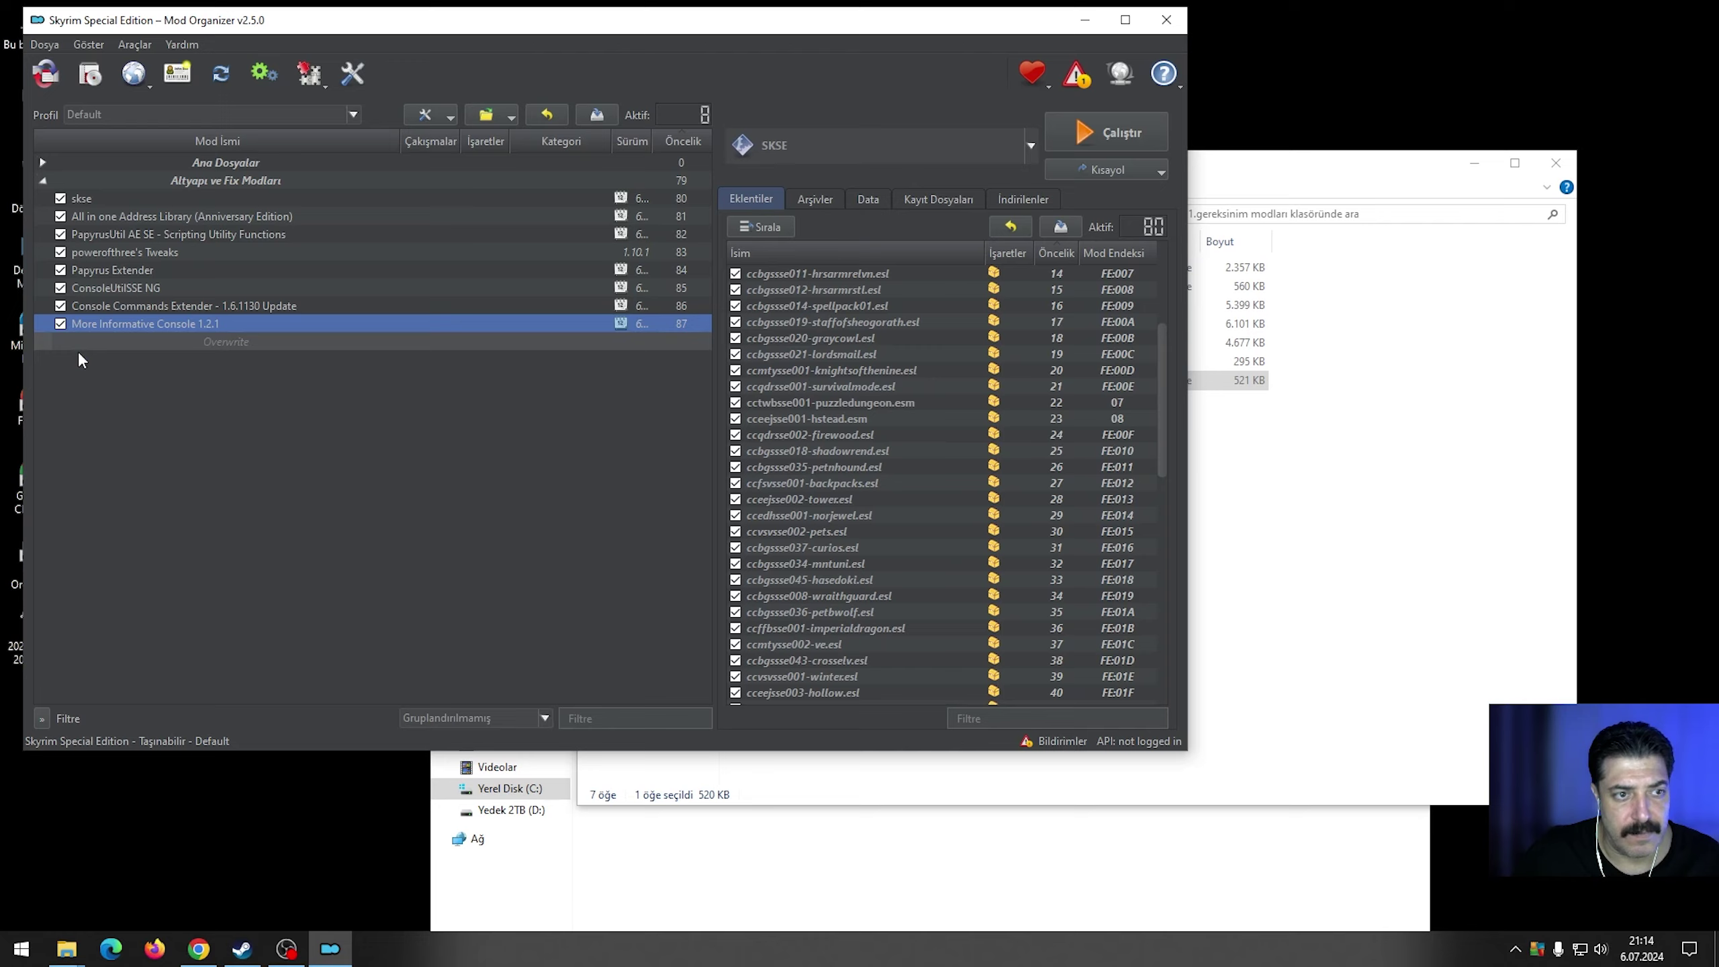
Switch to Chrome, dismiss the download dialog and open the Turkish translation page listed in More Informative Console's description.
left_click(199, 948)
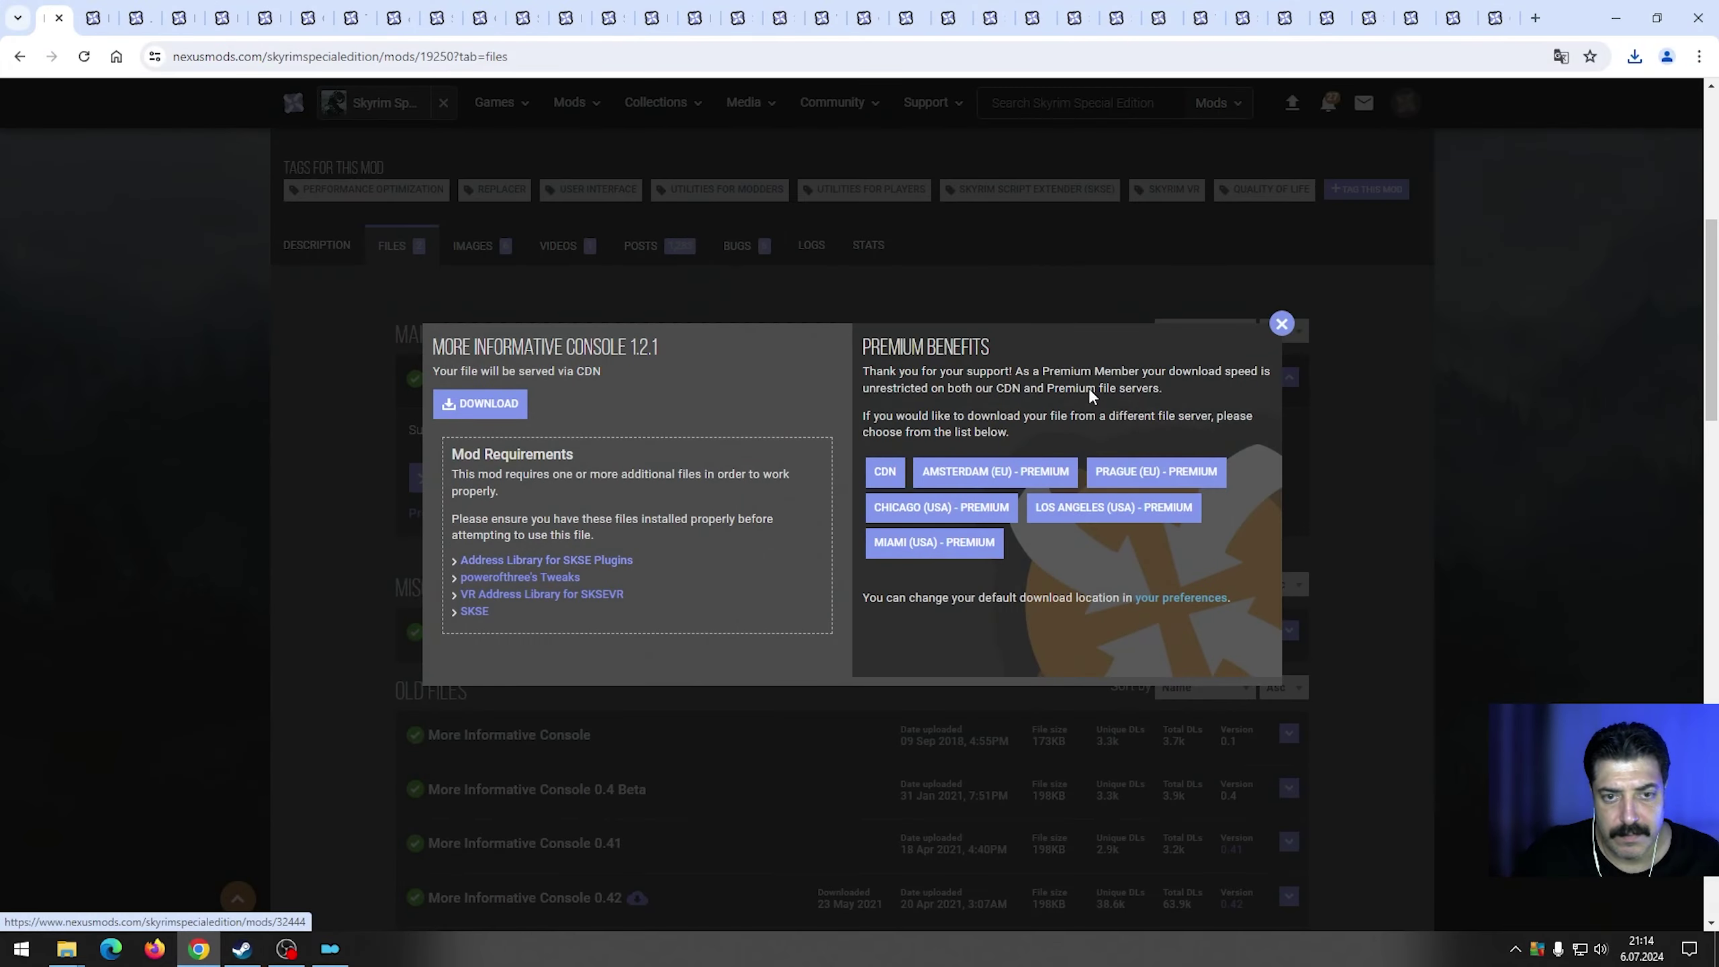
left_click(1281, 324)
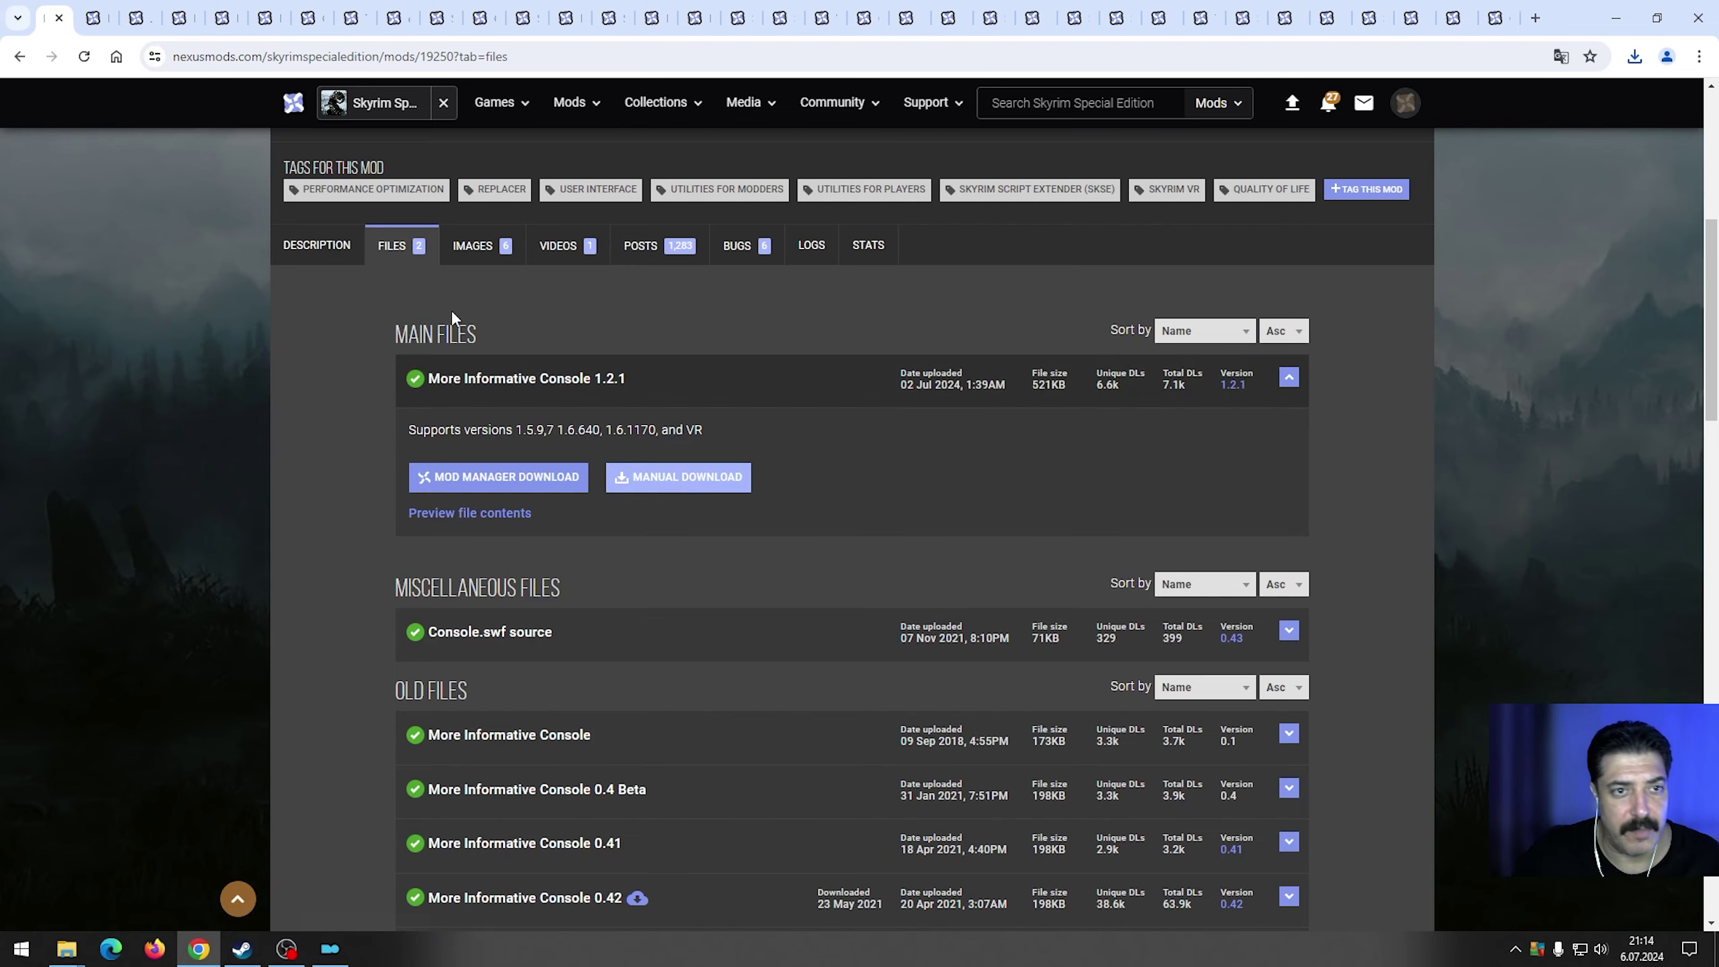
left_click(323, 247)
scroll(527, 504, "down", 3)
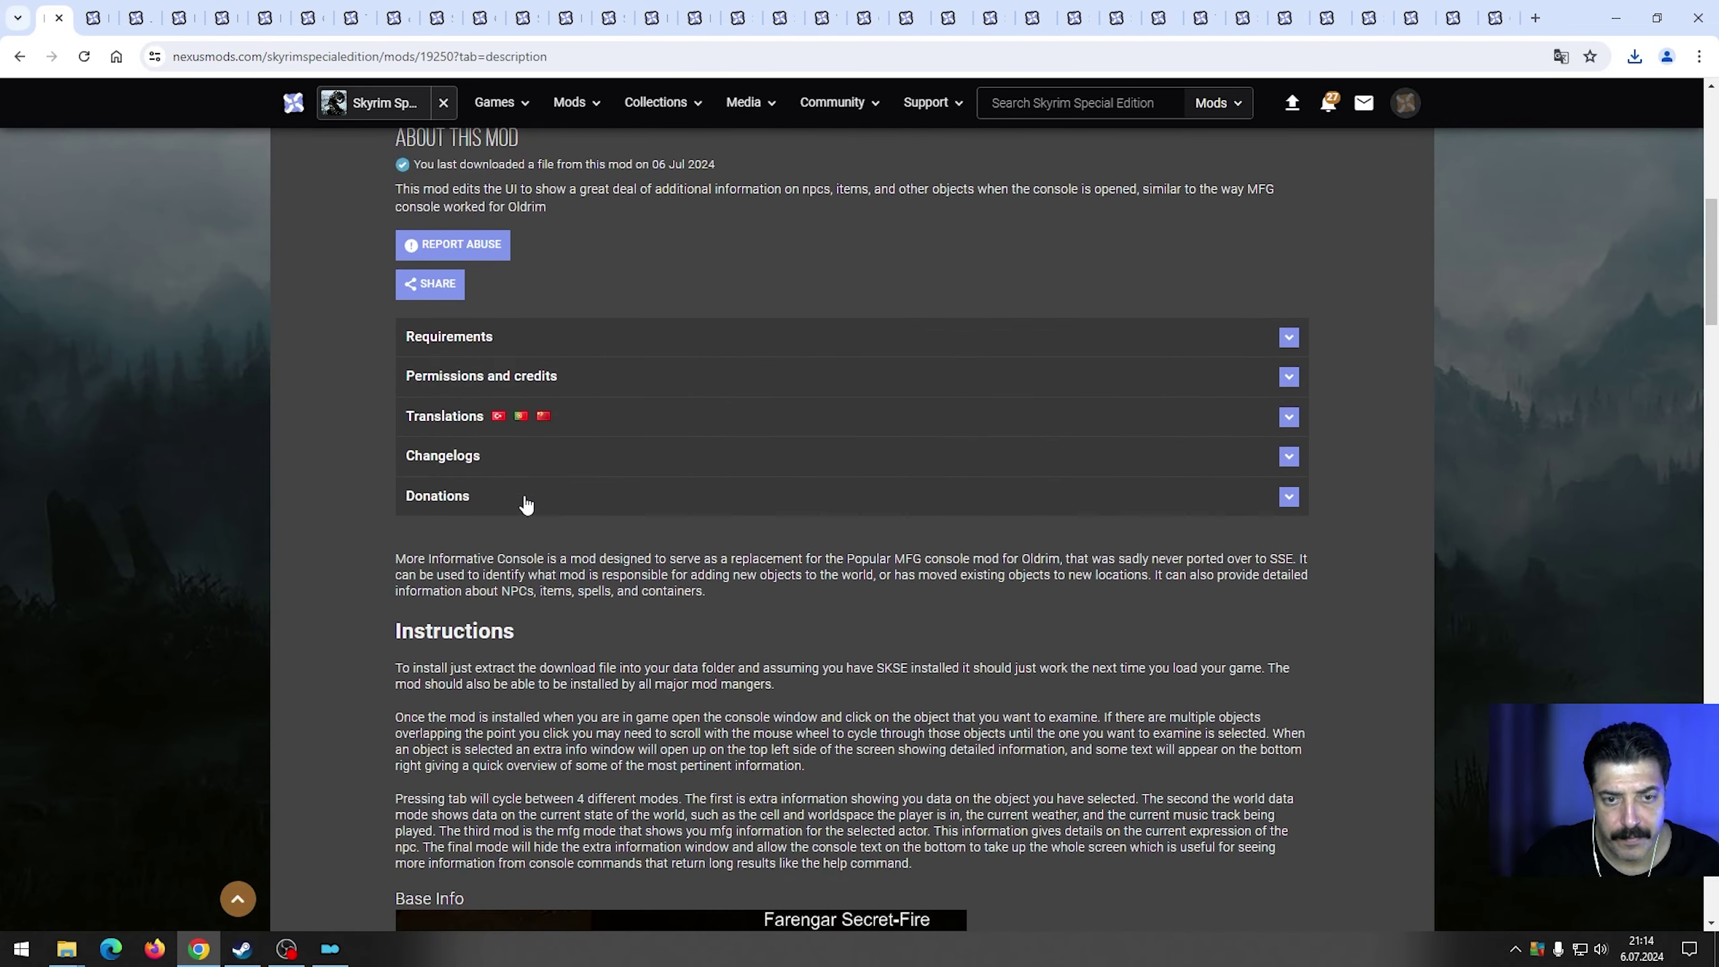
left_click(529, 426)
left_click(565, 604)
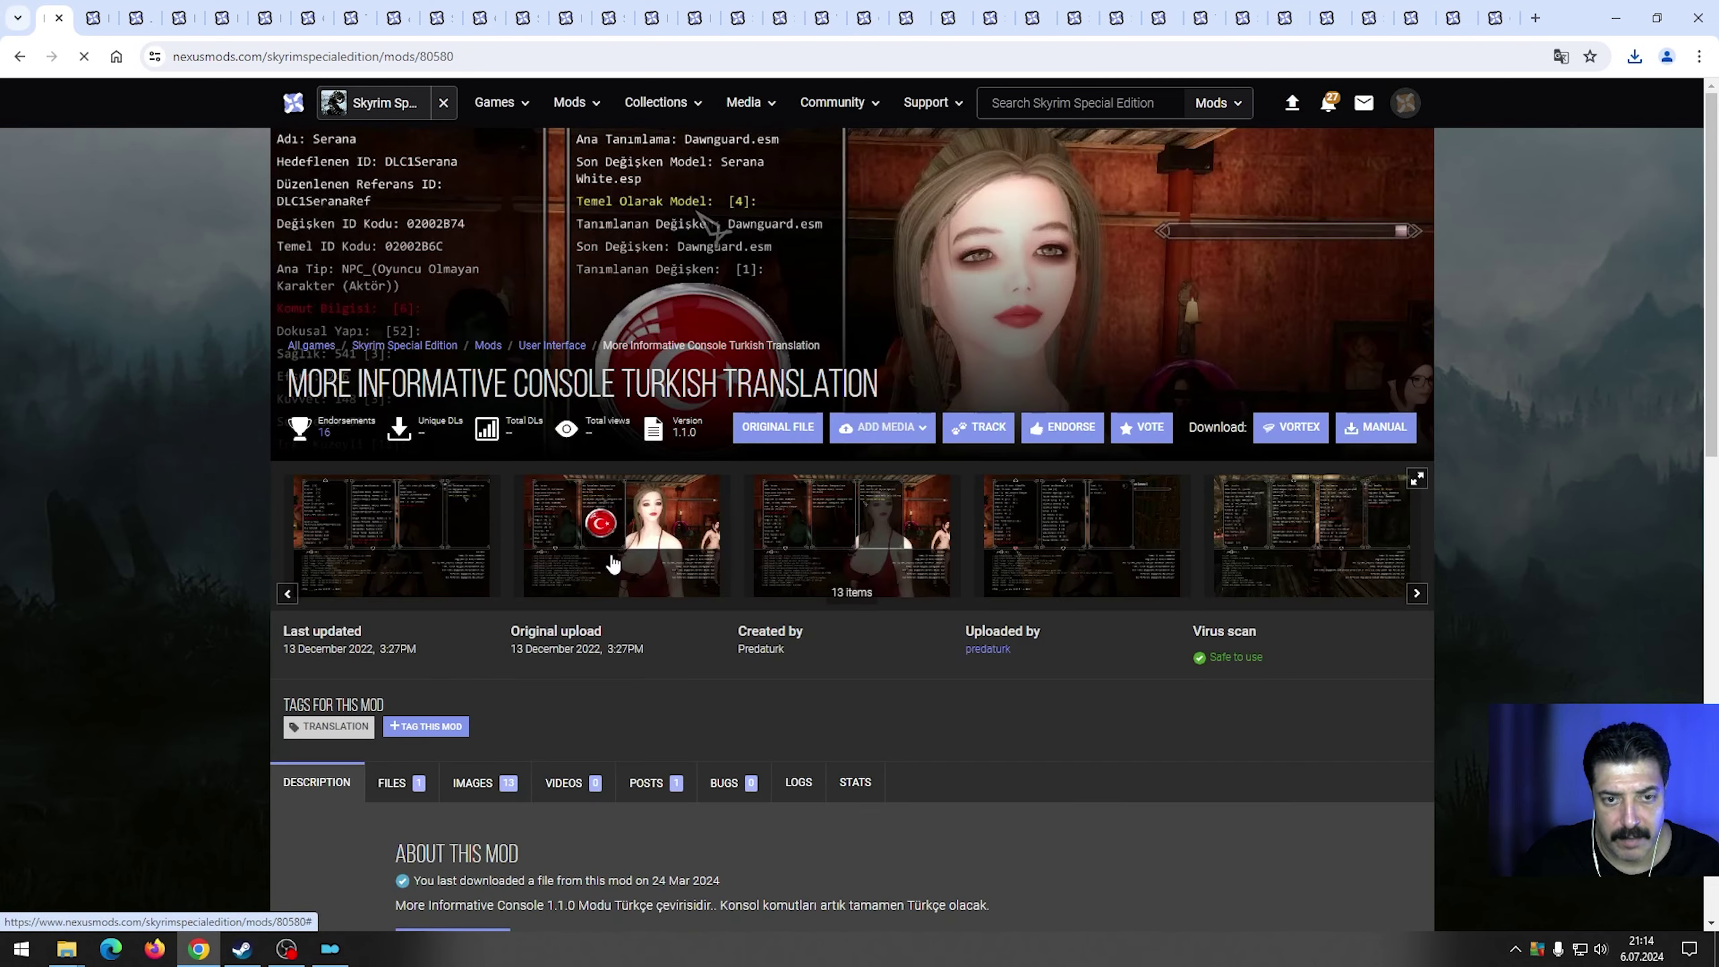
Review the description and files of More Informative Console Turkish Translation, and close its page.
scroll(603, 617, "down", 4)
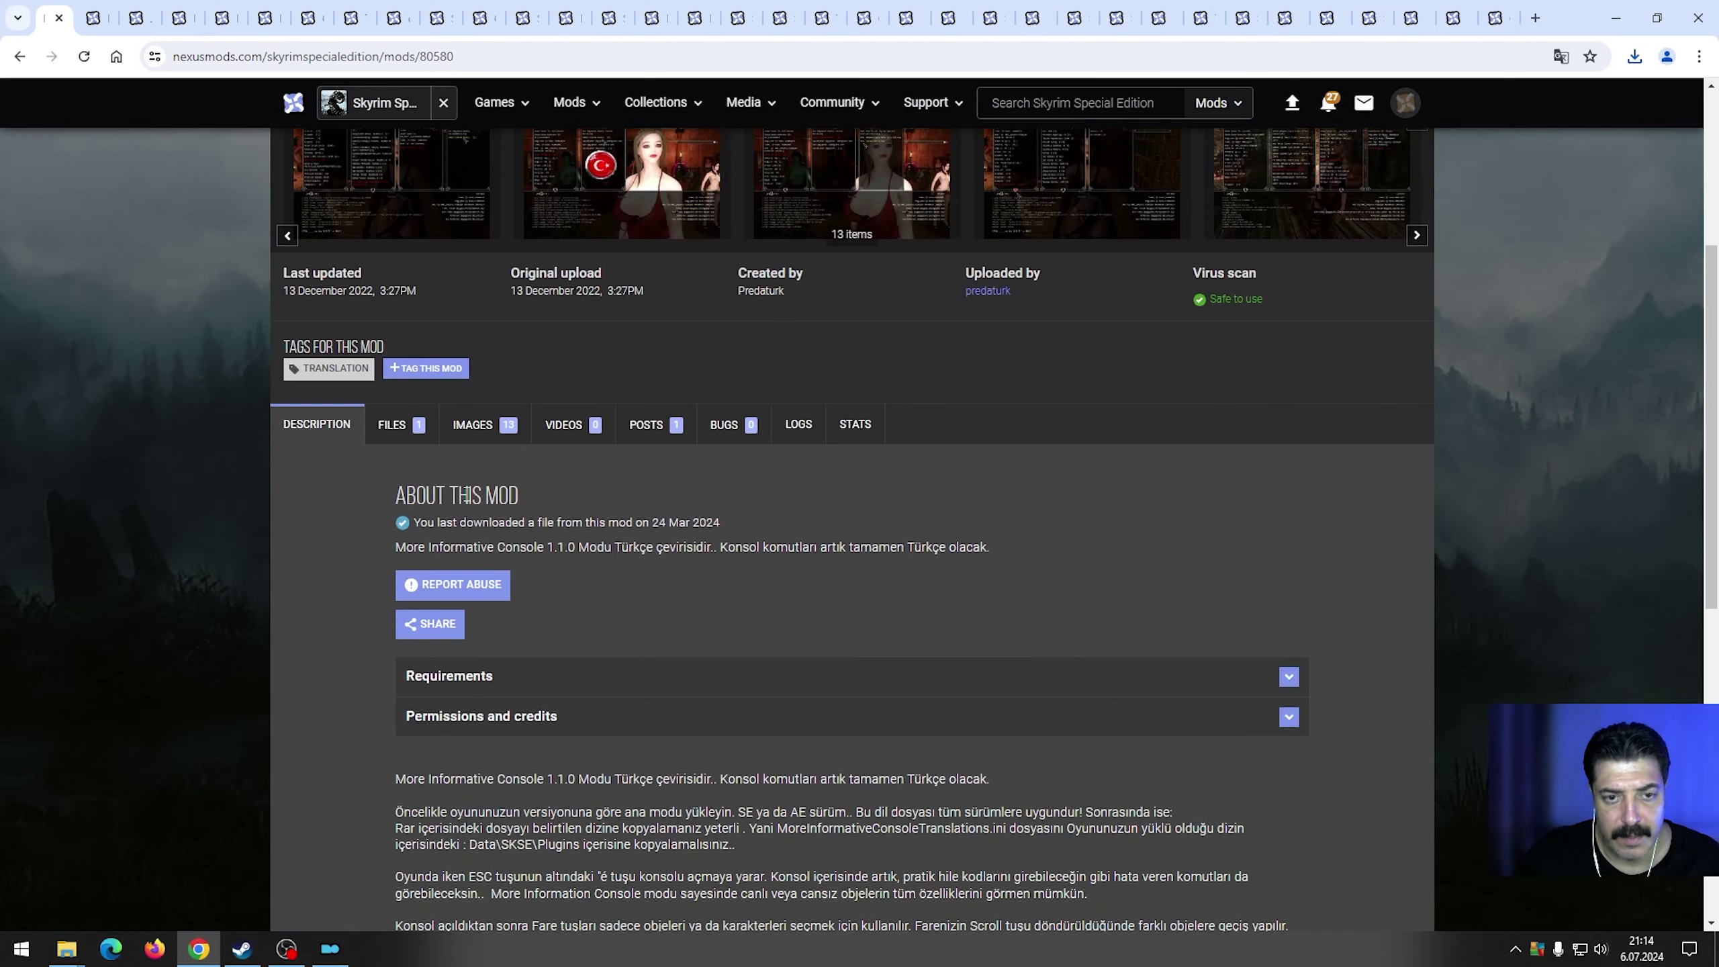
left_click(406, 428)
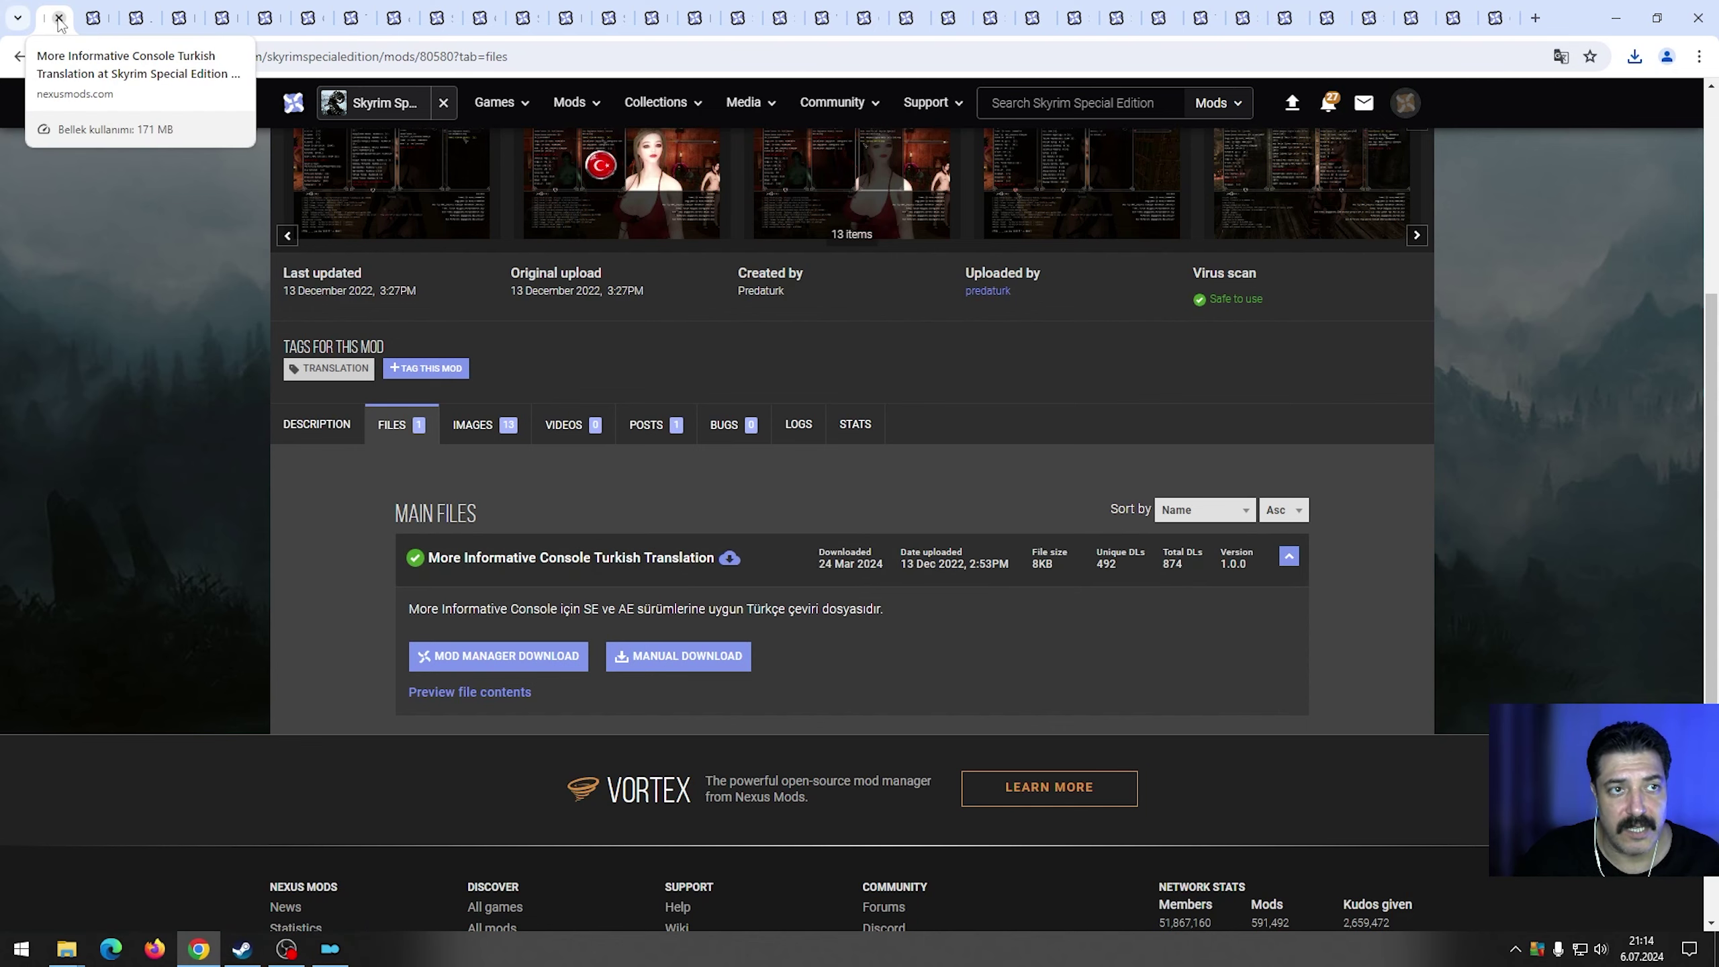
left_click(60, 18)
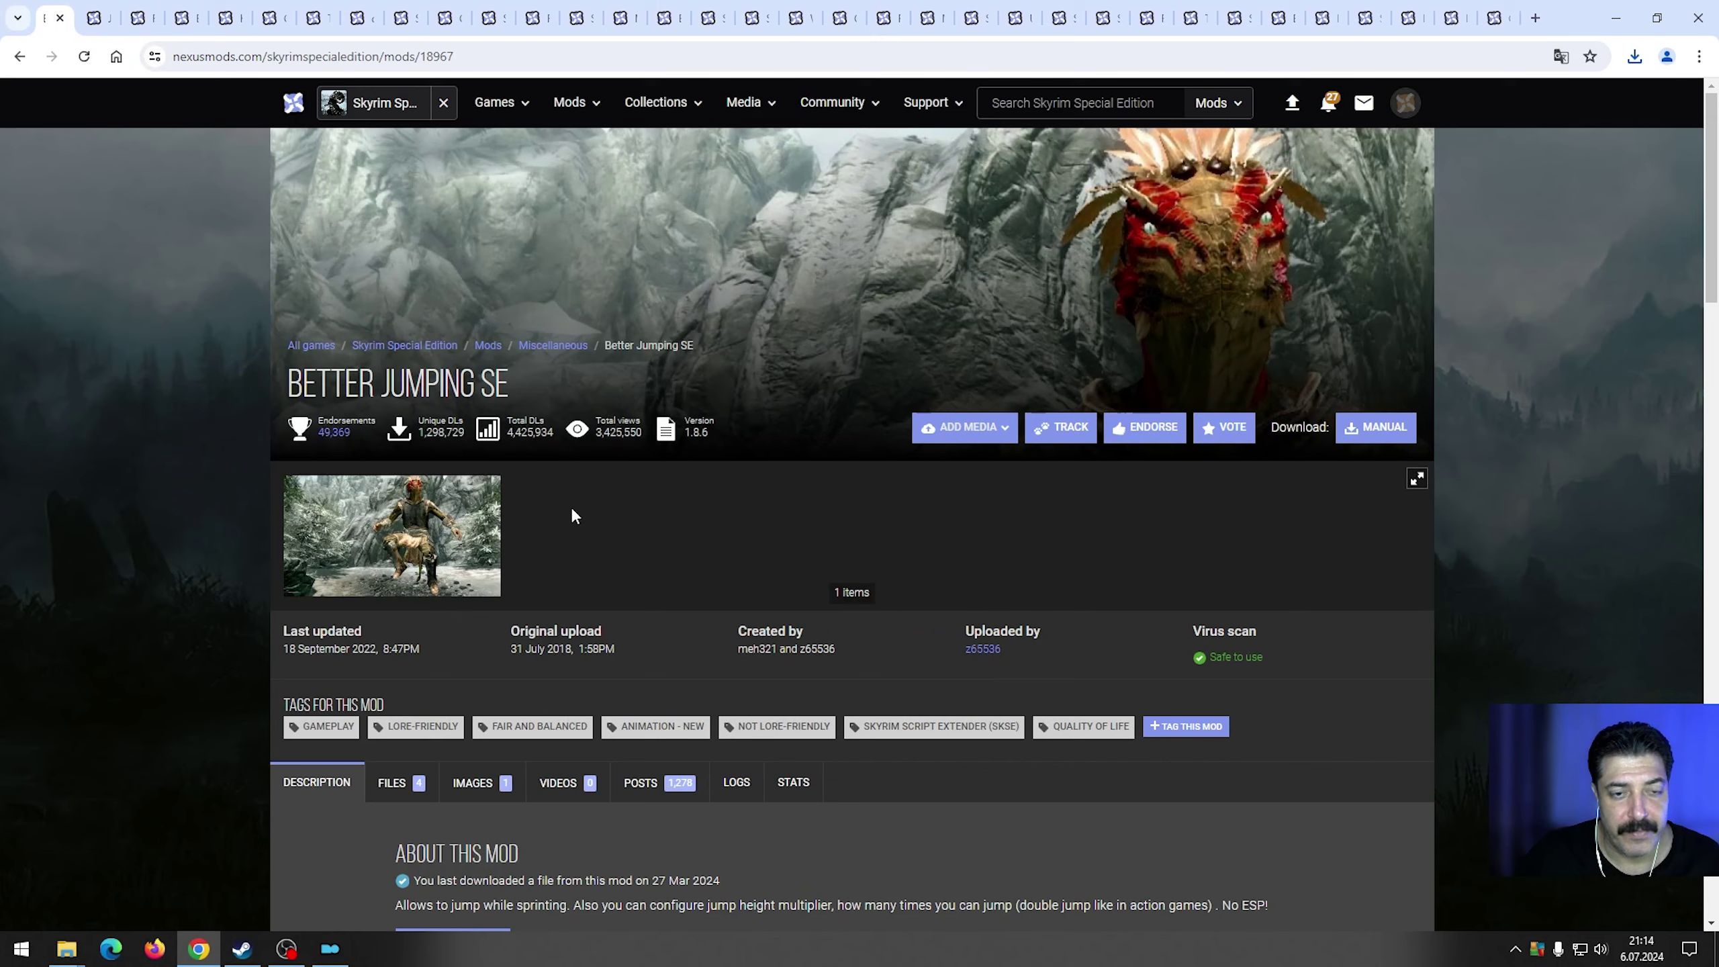
Check the description and requirements of the Better Jumping SE mod.
scroll(565, 540, "down", 3)
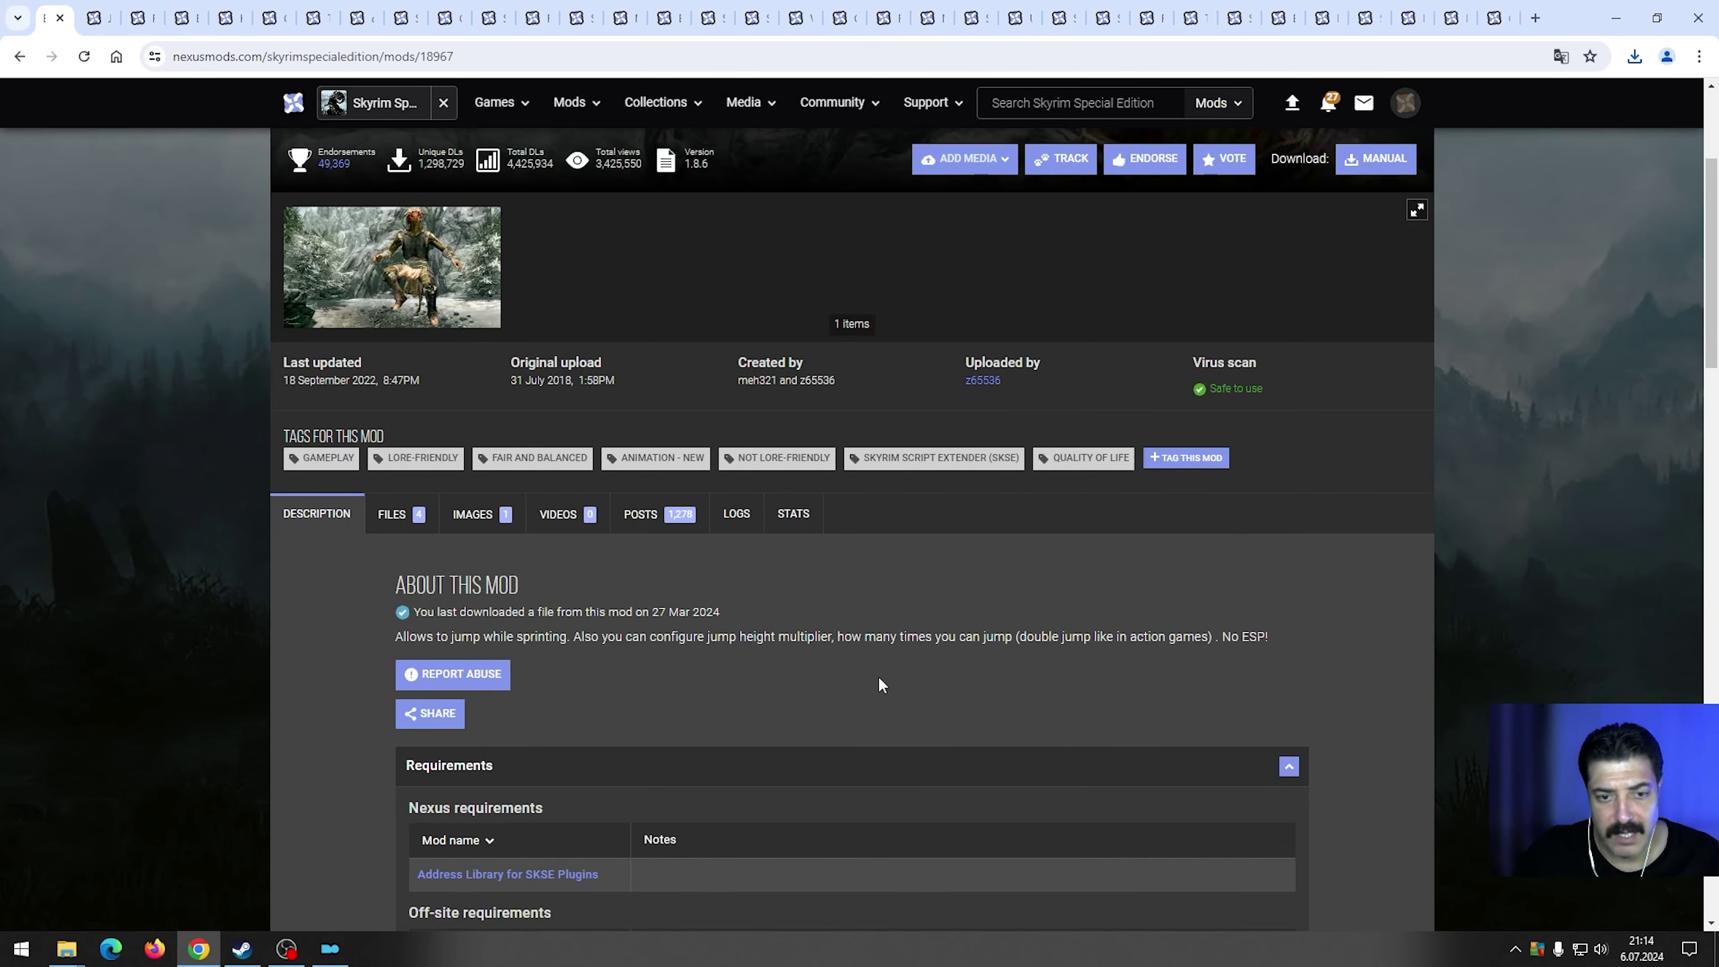
scroll(795, 610, "up", 3)
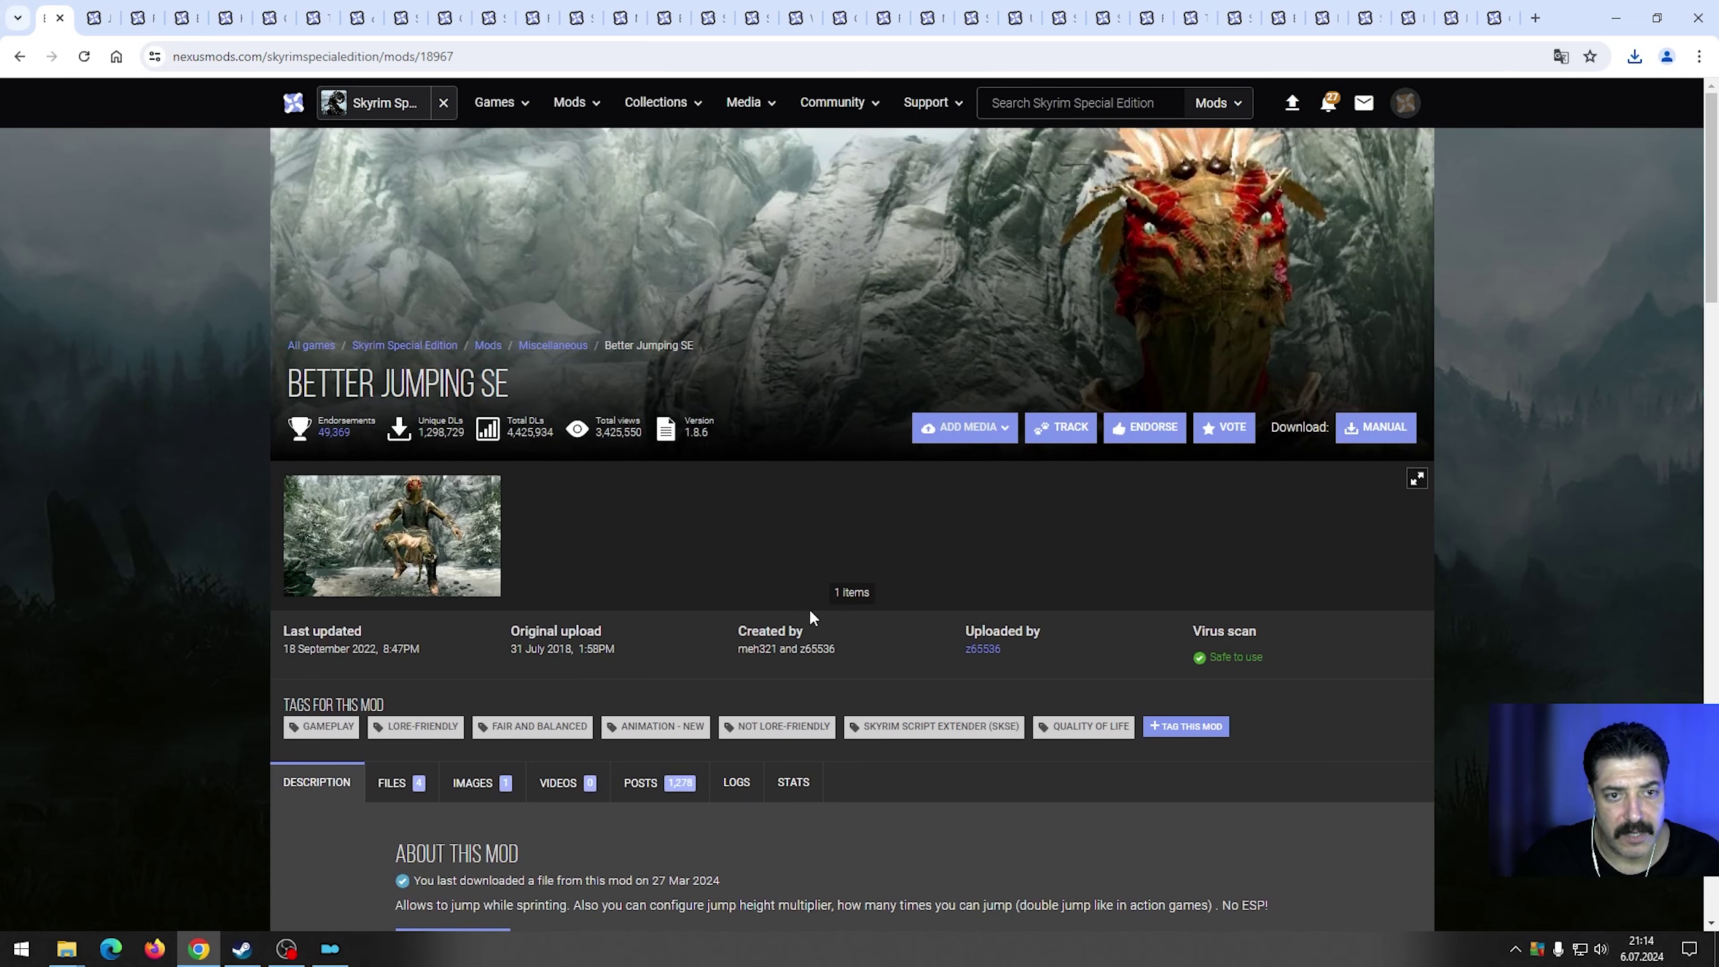
scroll(678, 599, "down", 5)
scroll(677, 728, "down", 1)
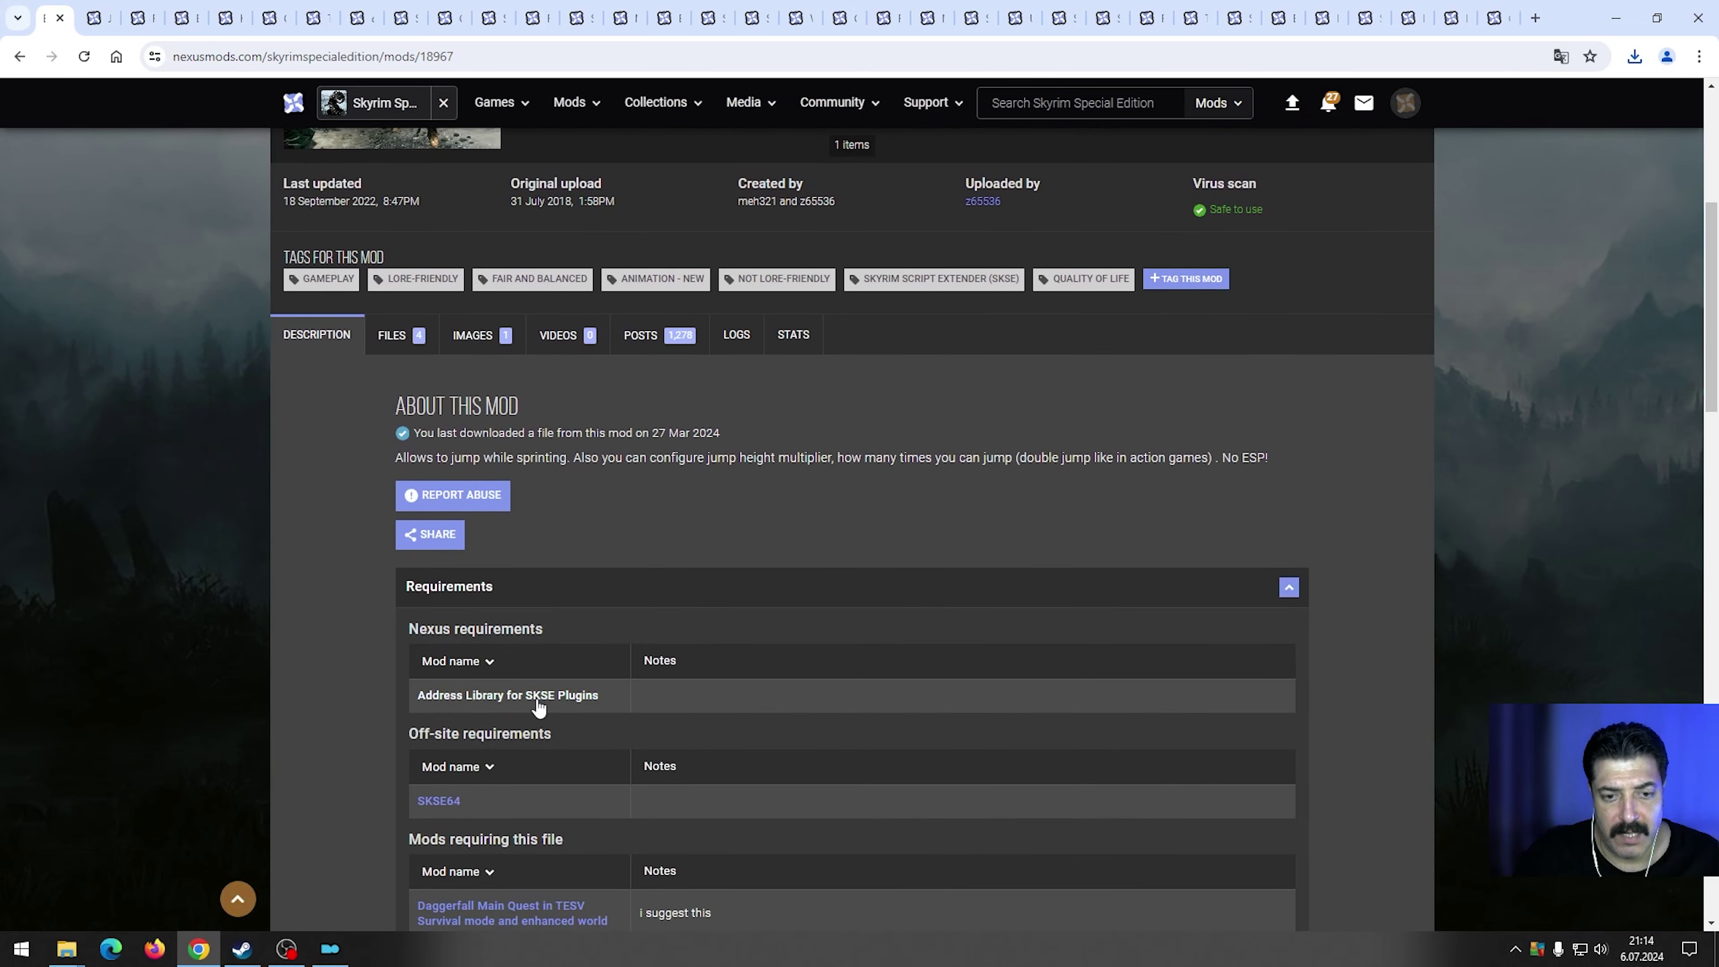
Review the Better Jumping SE mod's files and manually download the Better Jumping AE 1.8.6 main file.
left_click(399, 336)
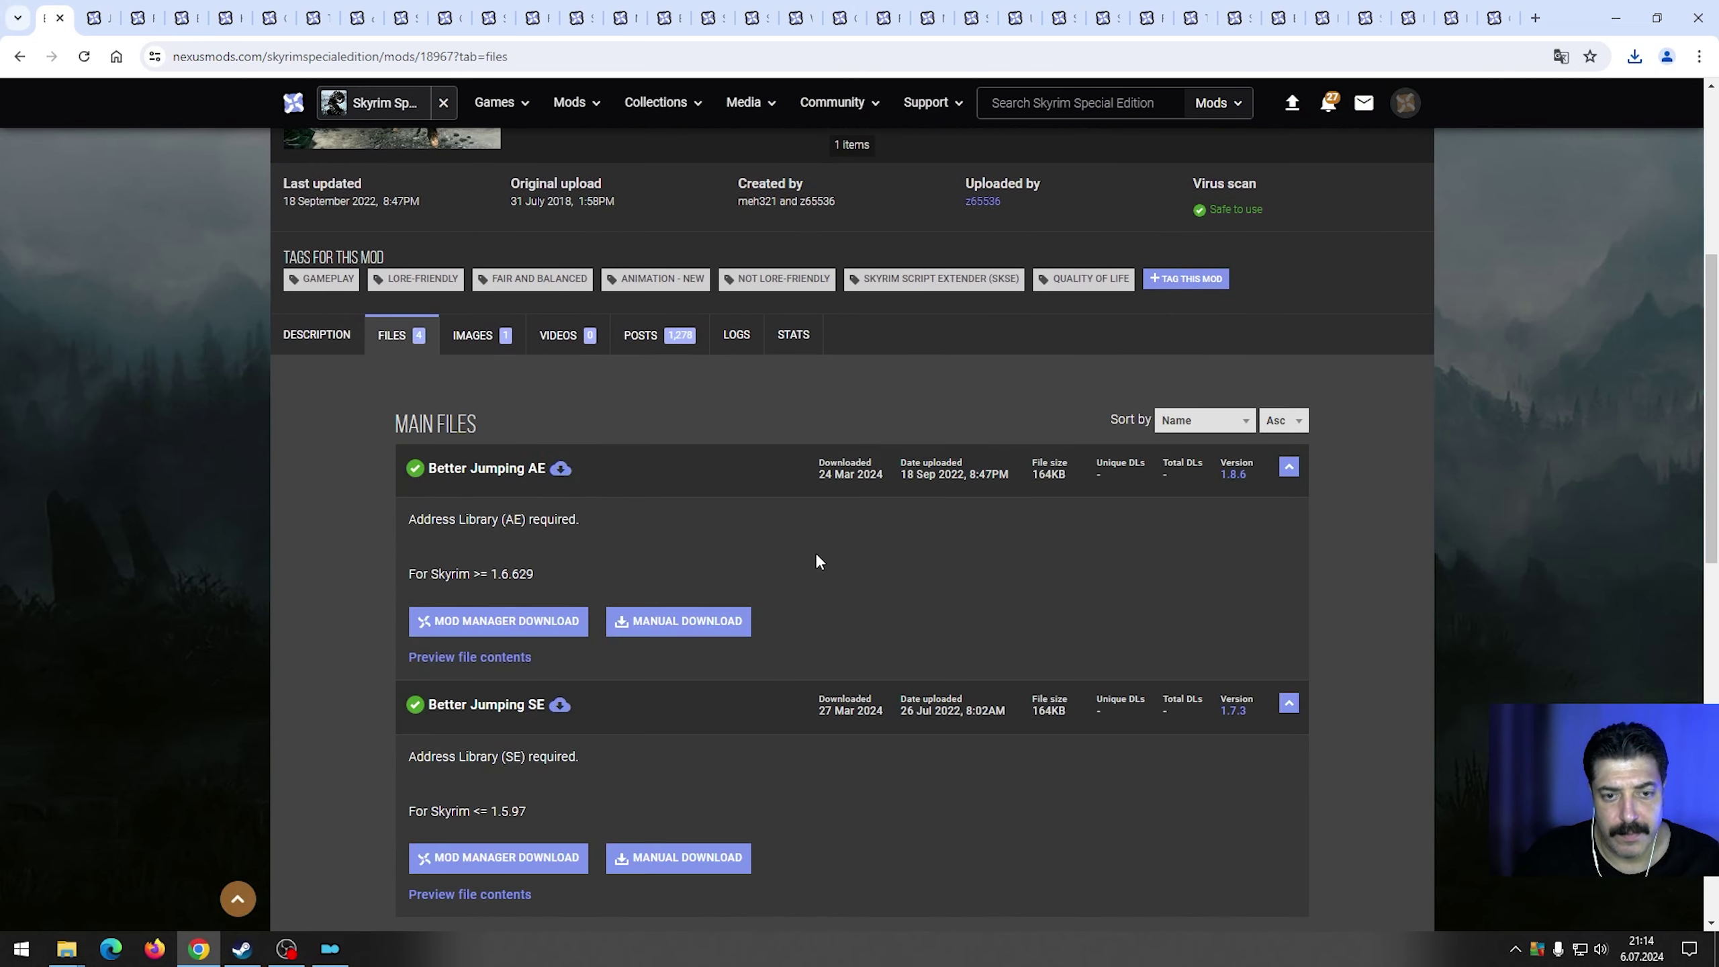
scroll(822, 550, "down", 1)
scroll(828, 551, "down", 5)
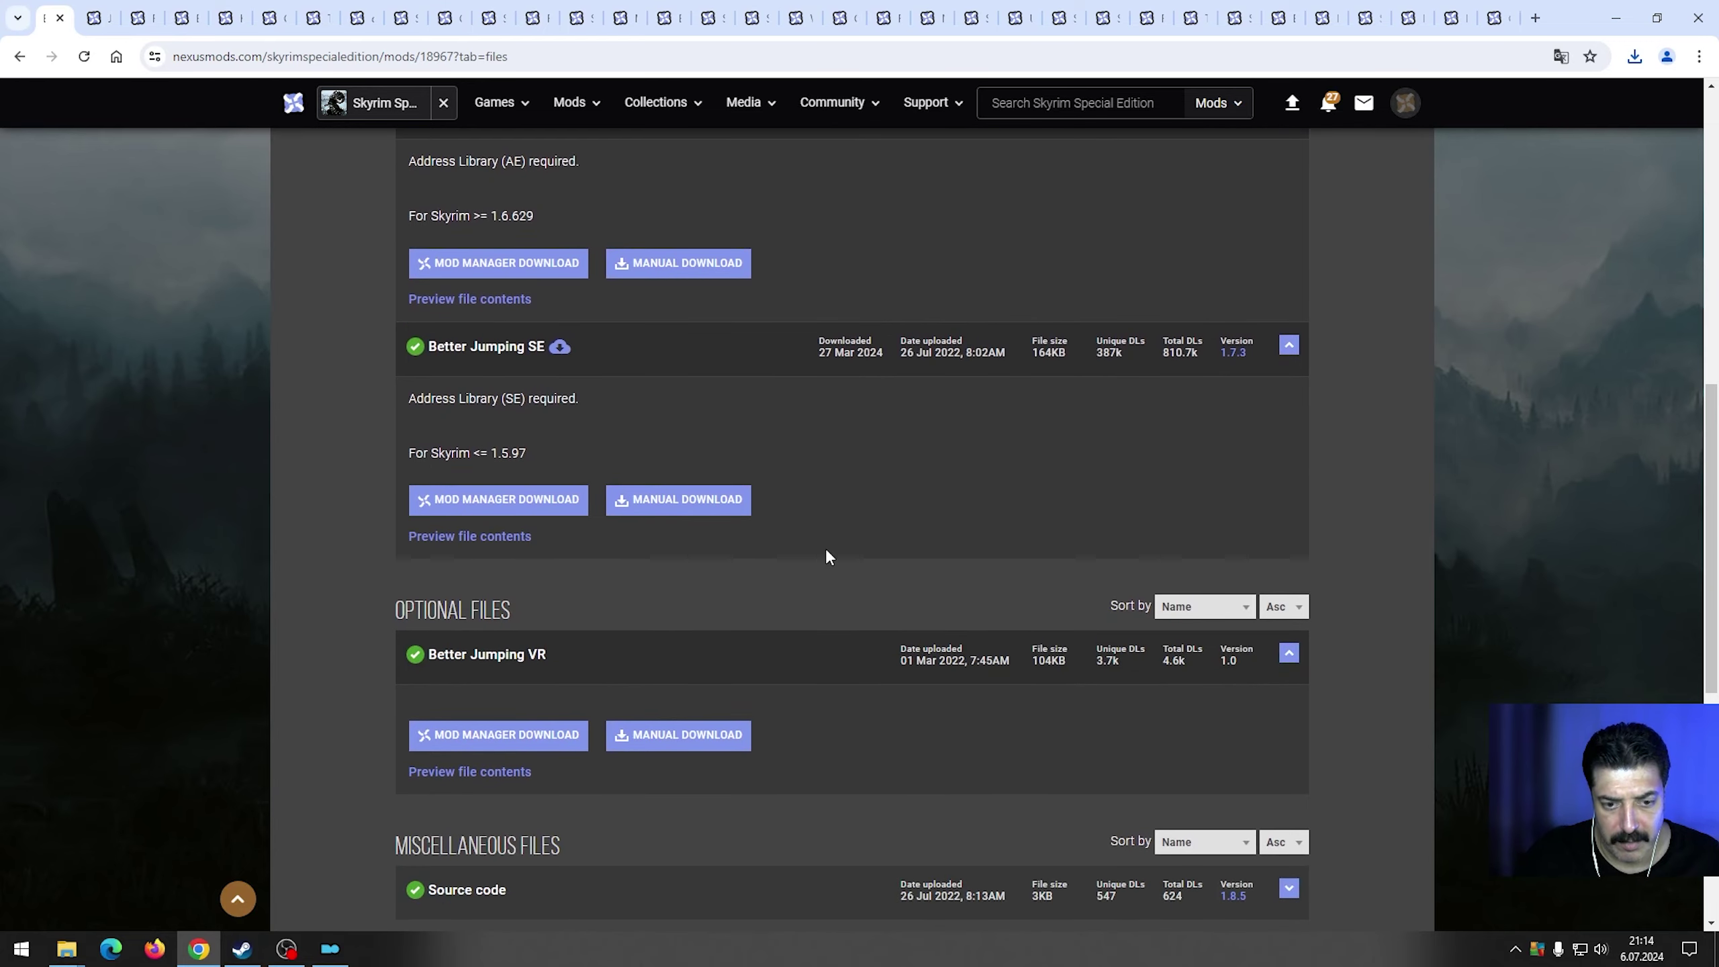
scroll(826, 552, "up", 4)
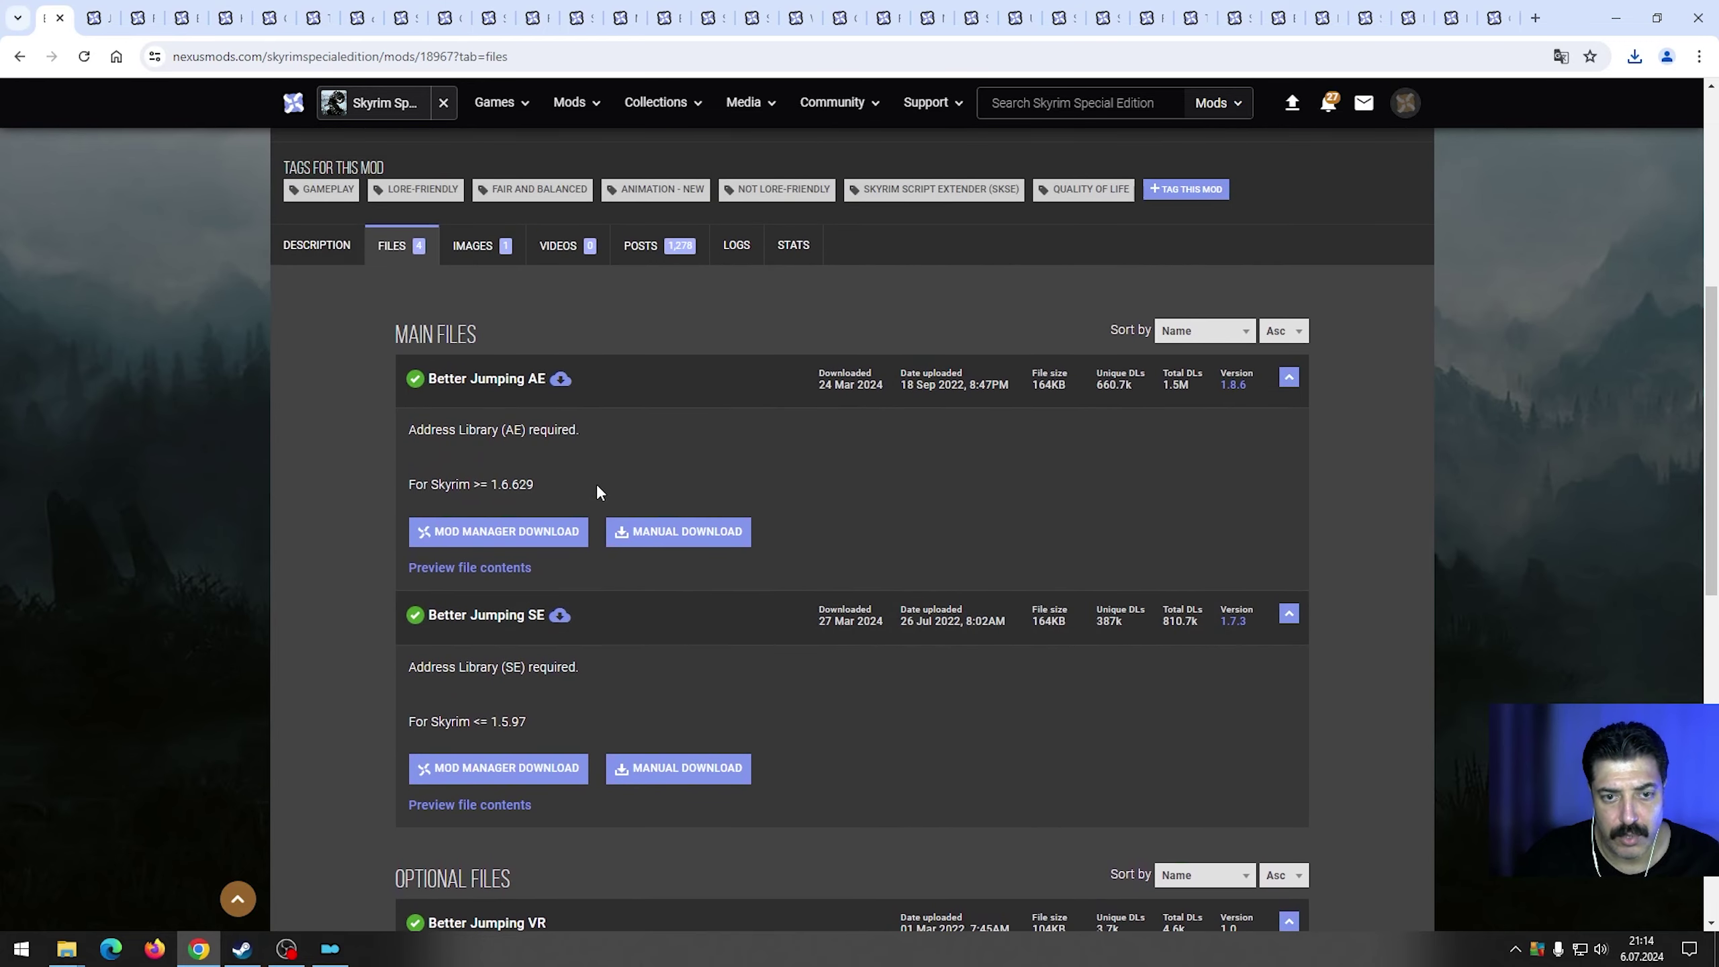
left_click(724, 533)
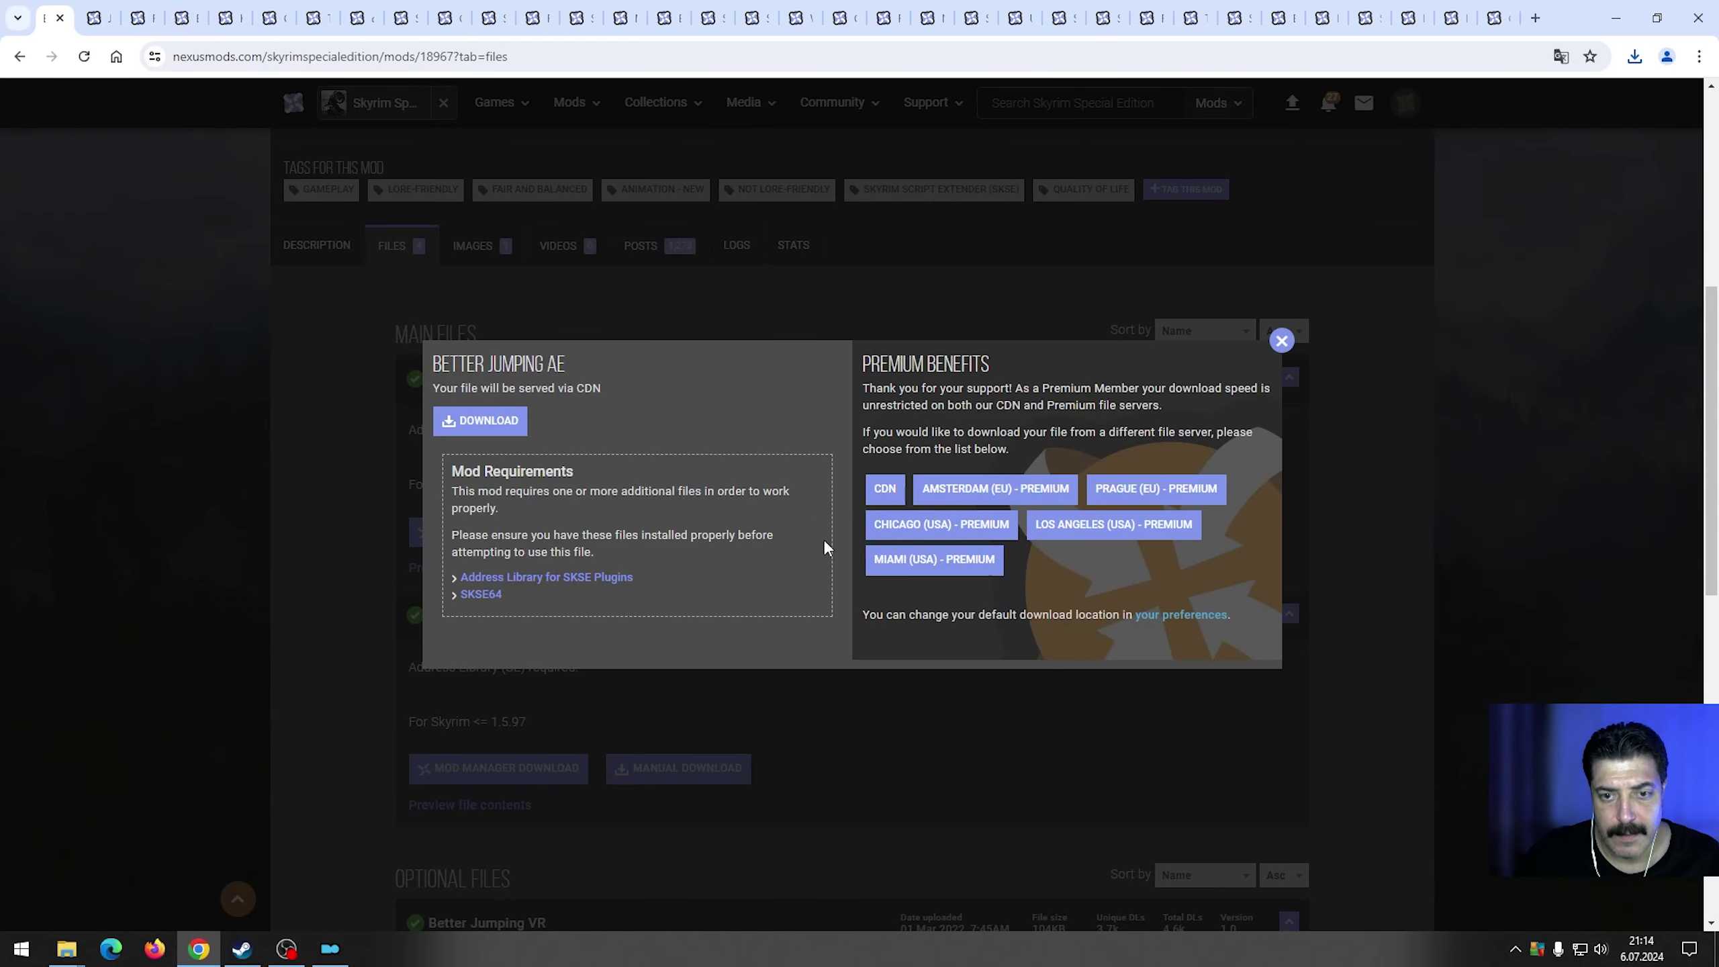
left_click(499, 422)
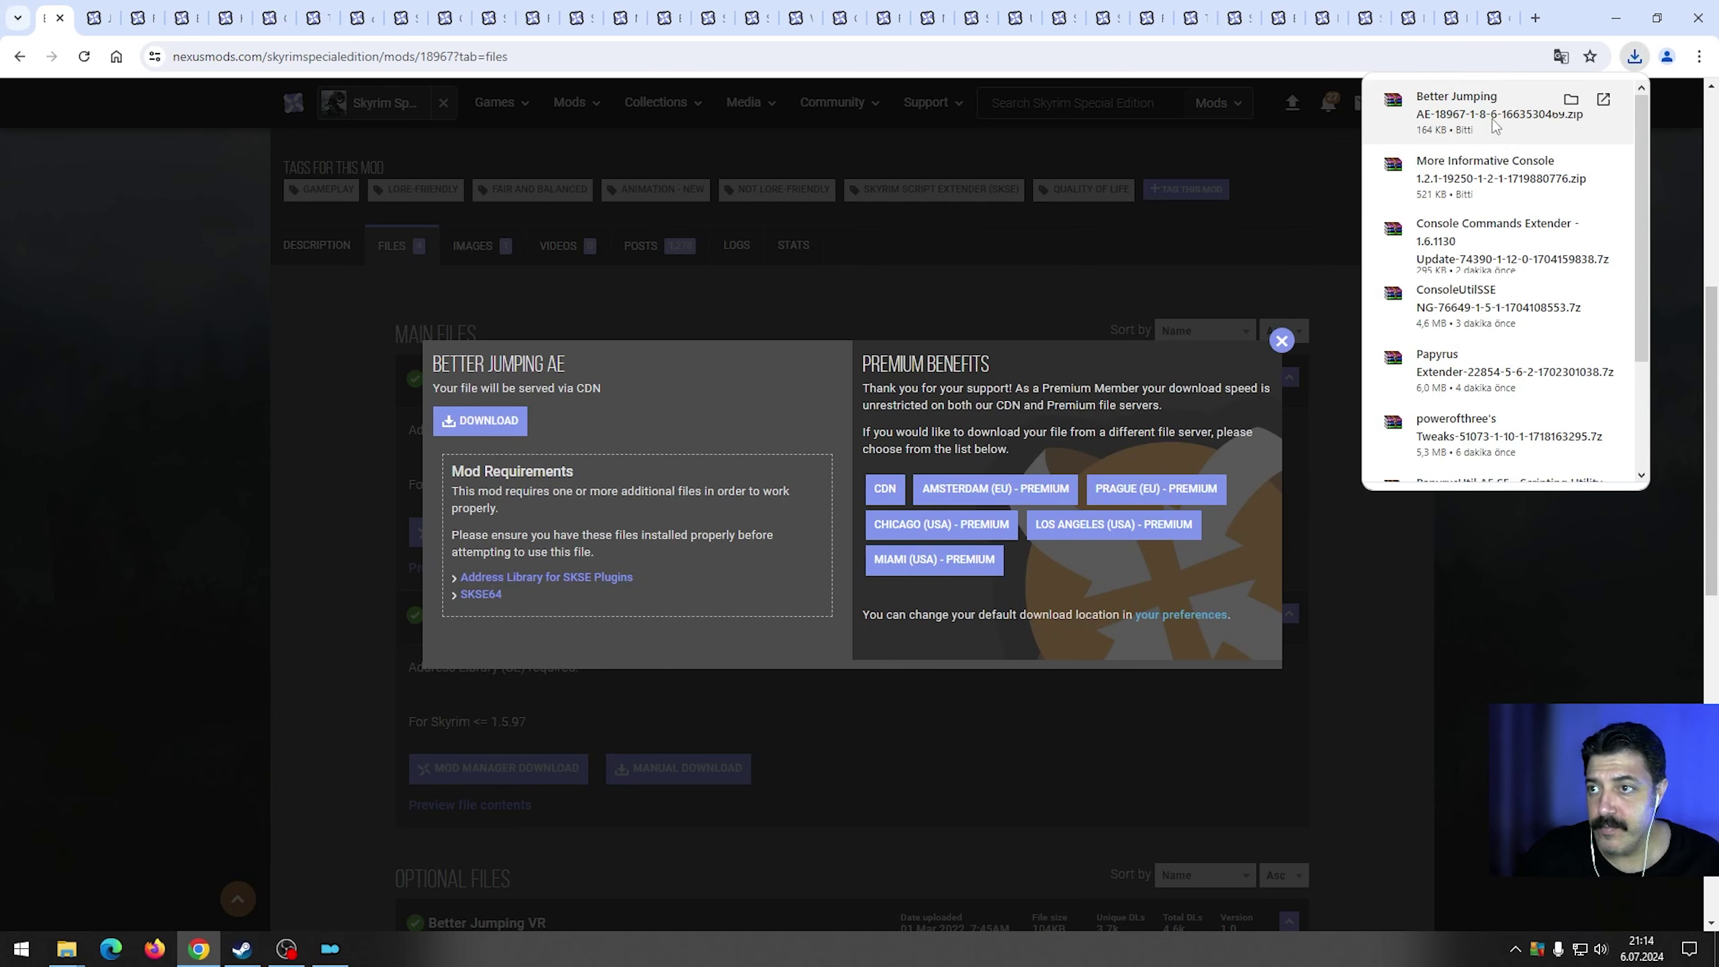
Show the downloaded Better Jumping AE archive in its folder and move it into the 1.gereksinim modları folder.
left_click(1603, 99)
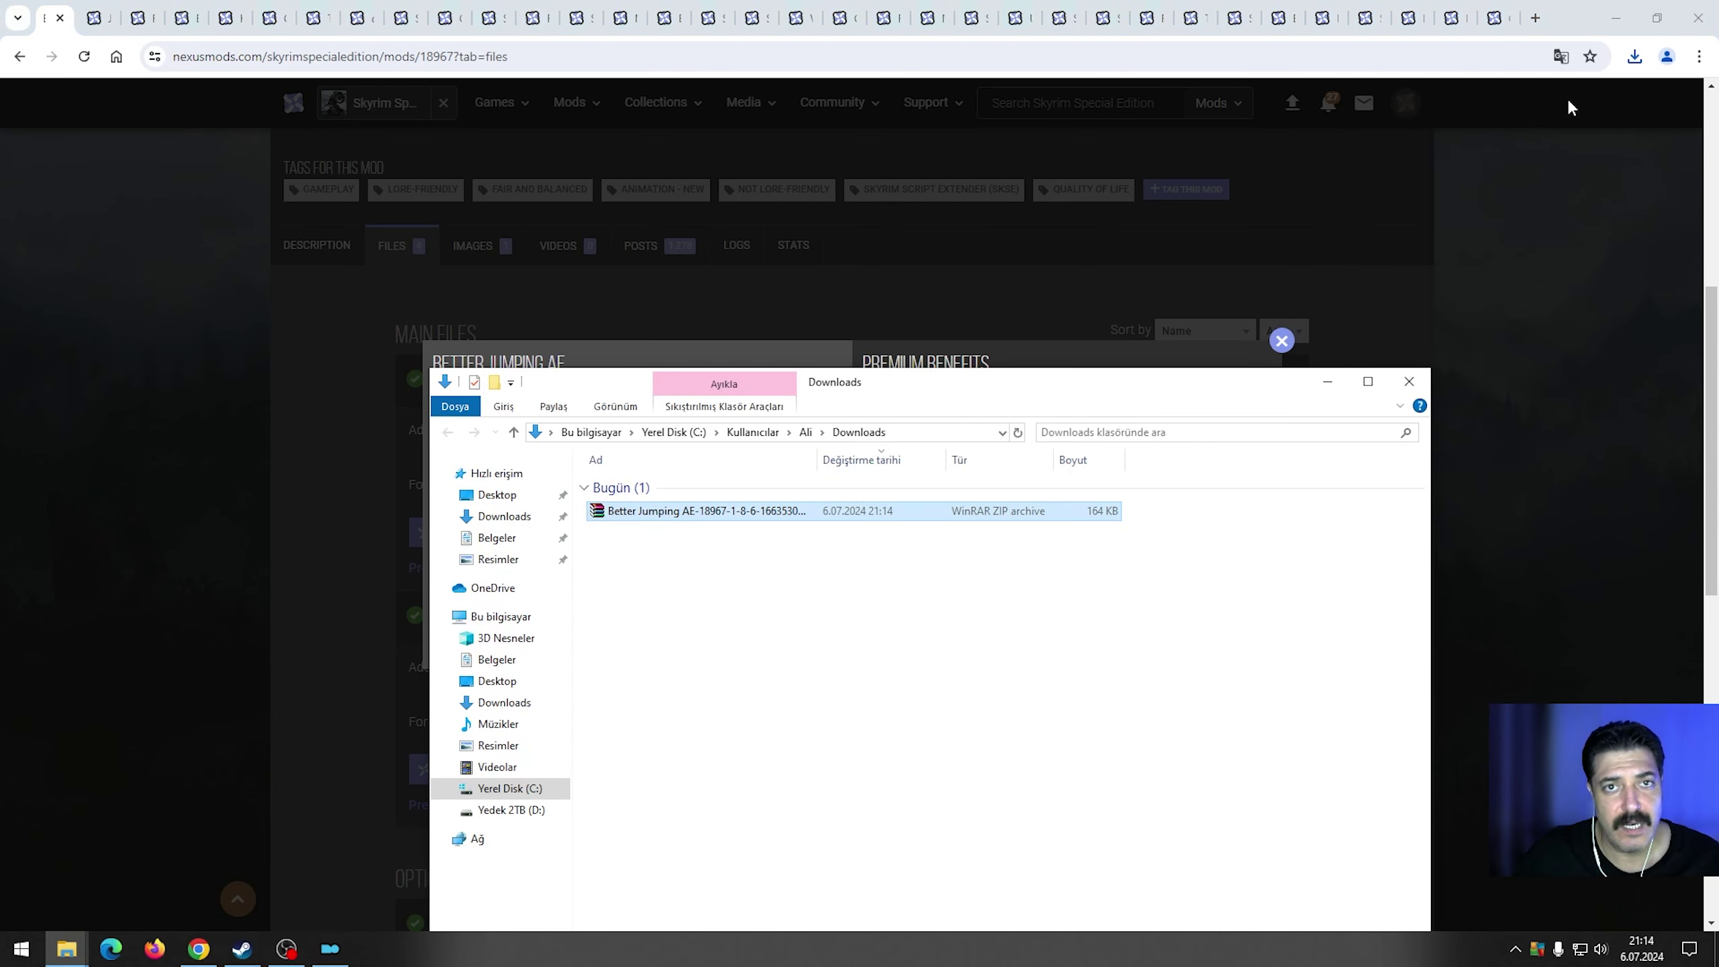
left_click(1612, 10)
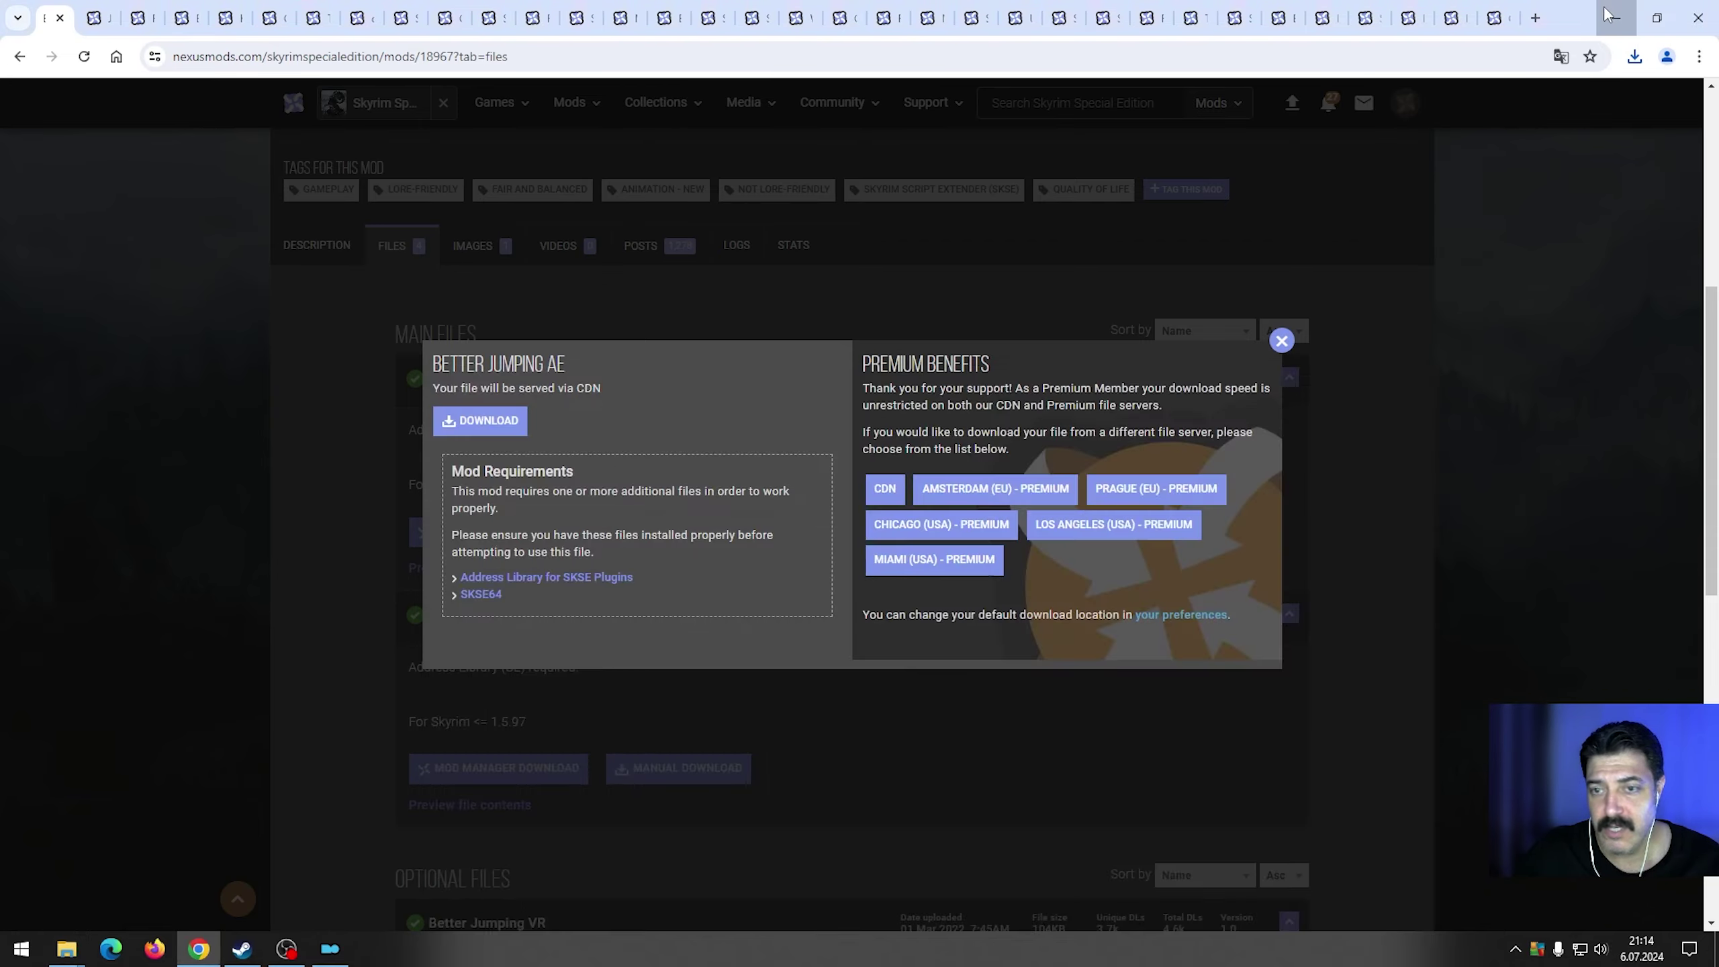
left_click_drag(660, 521, 1534, 601)
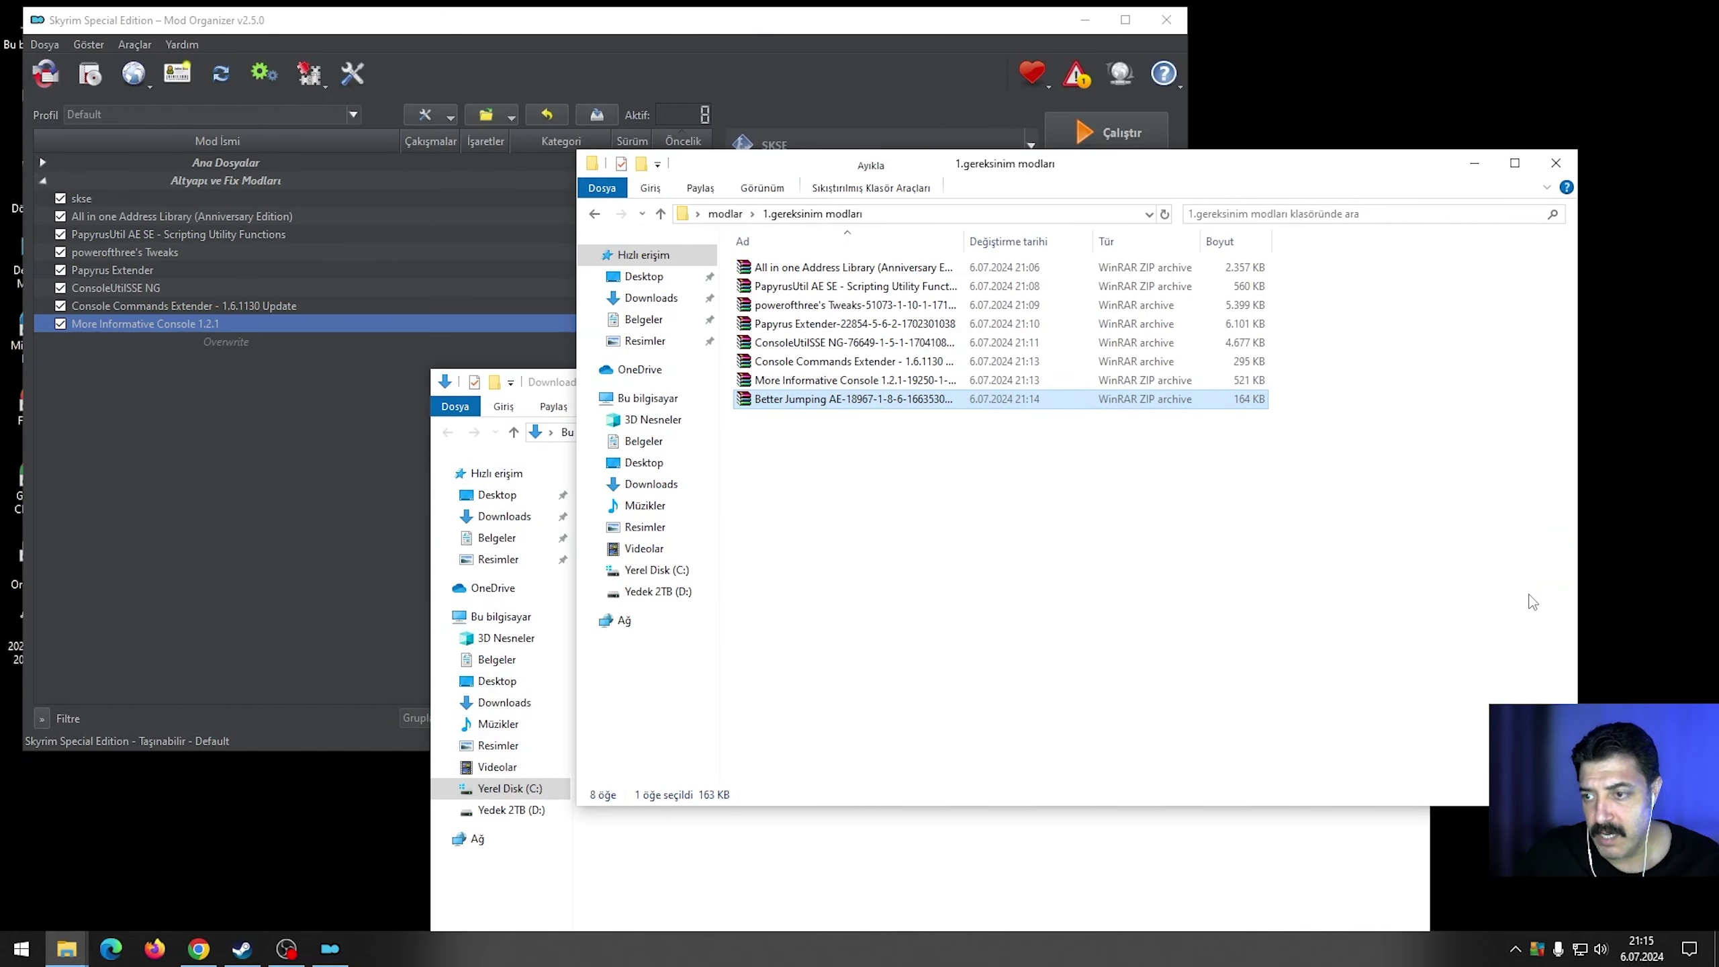
Install the Better Jumping AE archive in Mod Organizer using manual setup and enable the mod.
left_click_drag(805, 399, 307, 435)
left_click(510, 351)
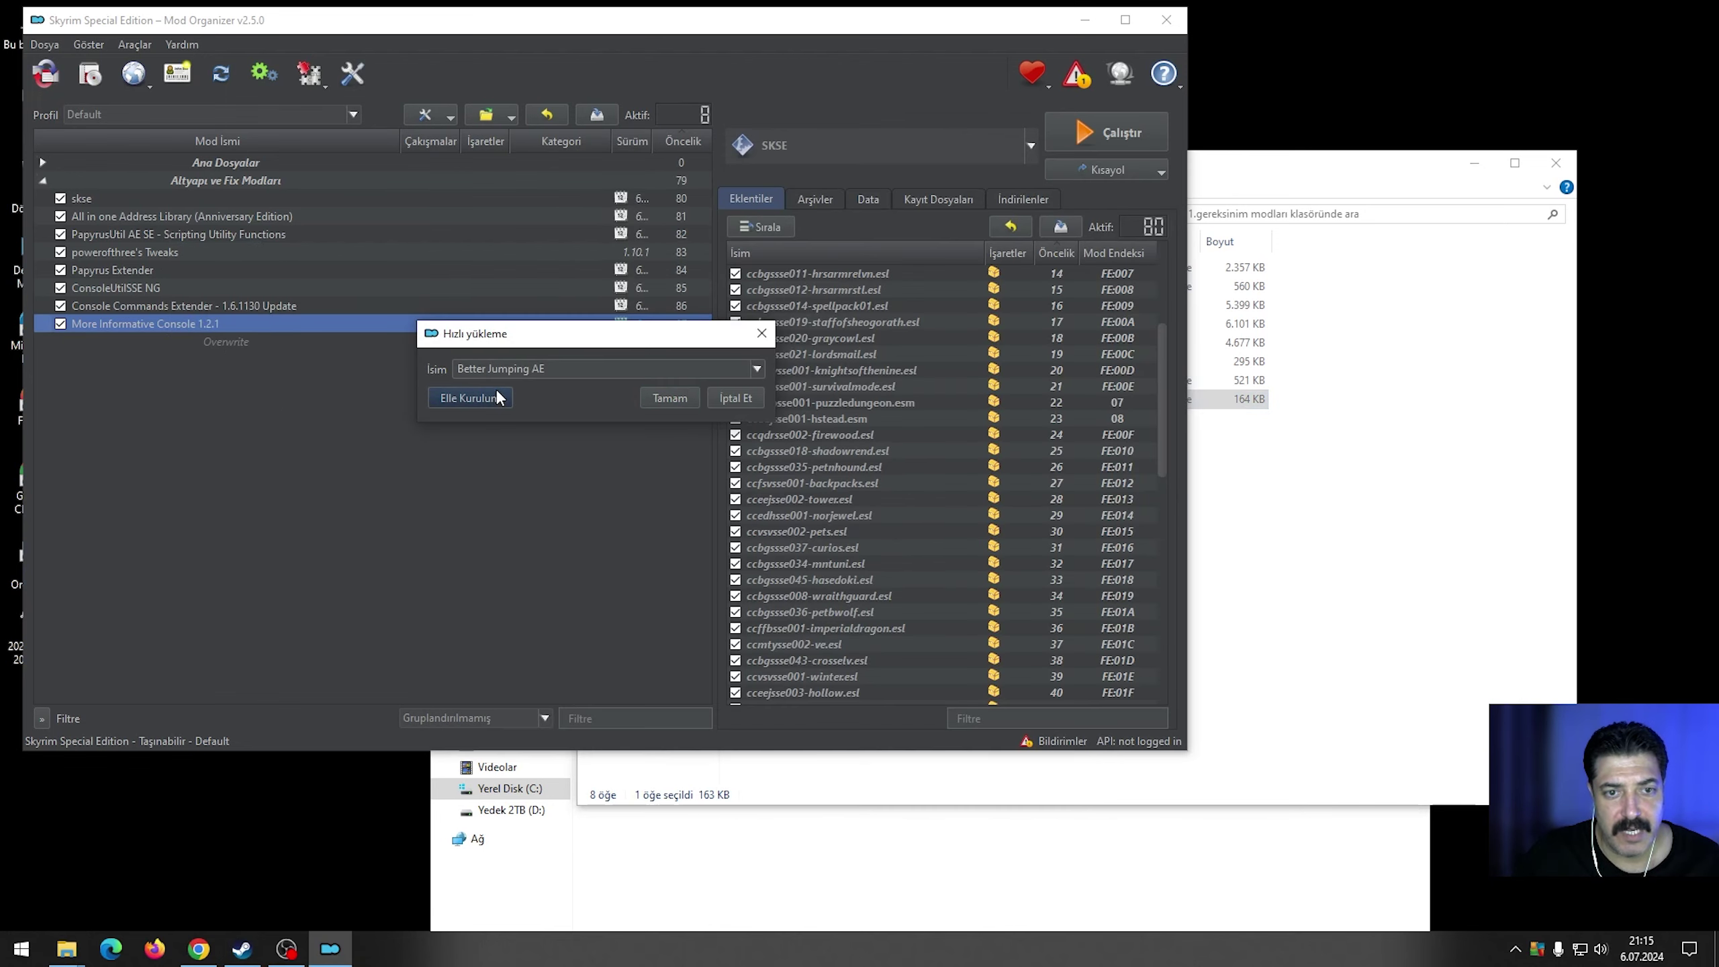
left_click(467, 396)
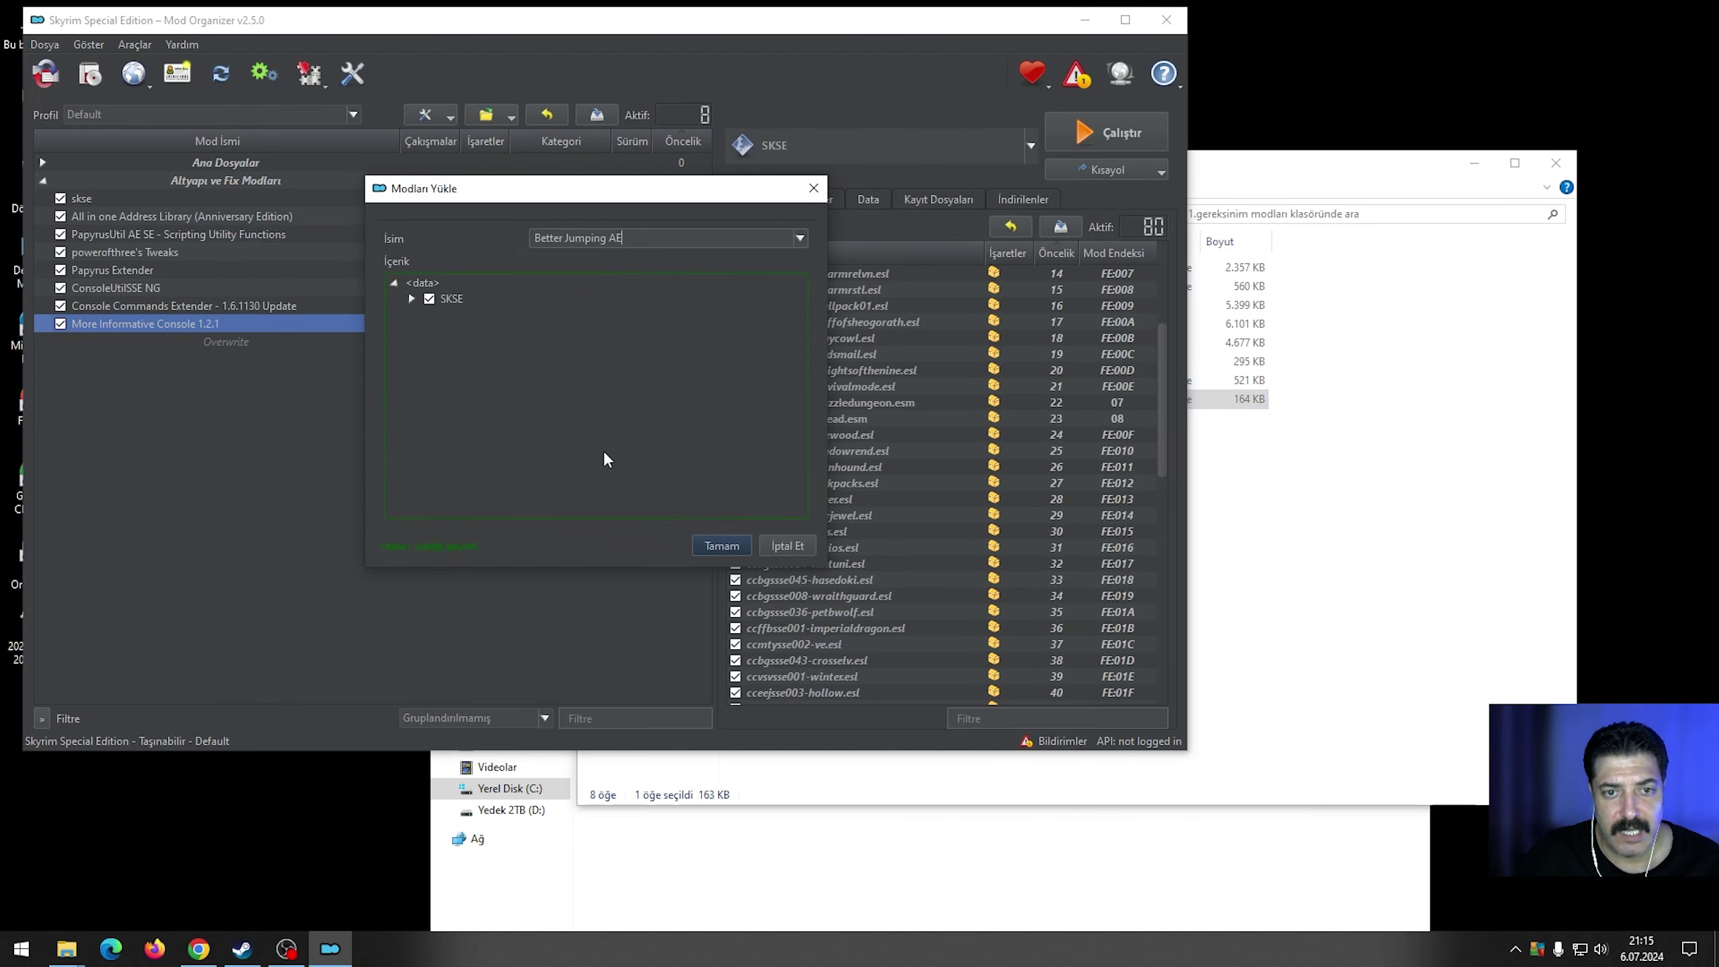
left_click(723, 549)
left_click(60, 341)
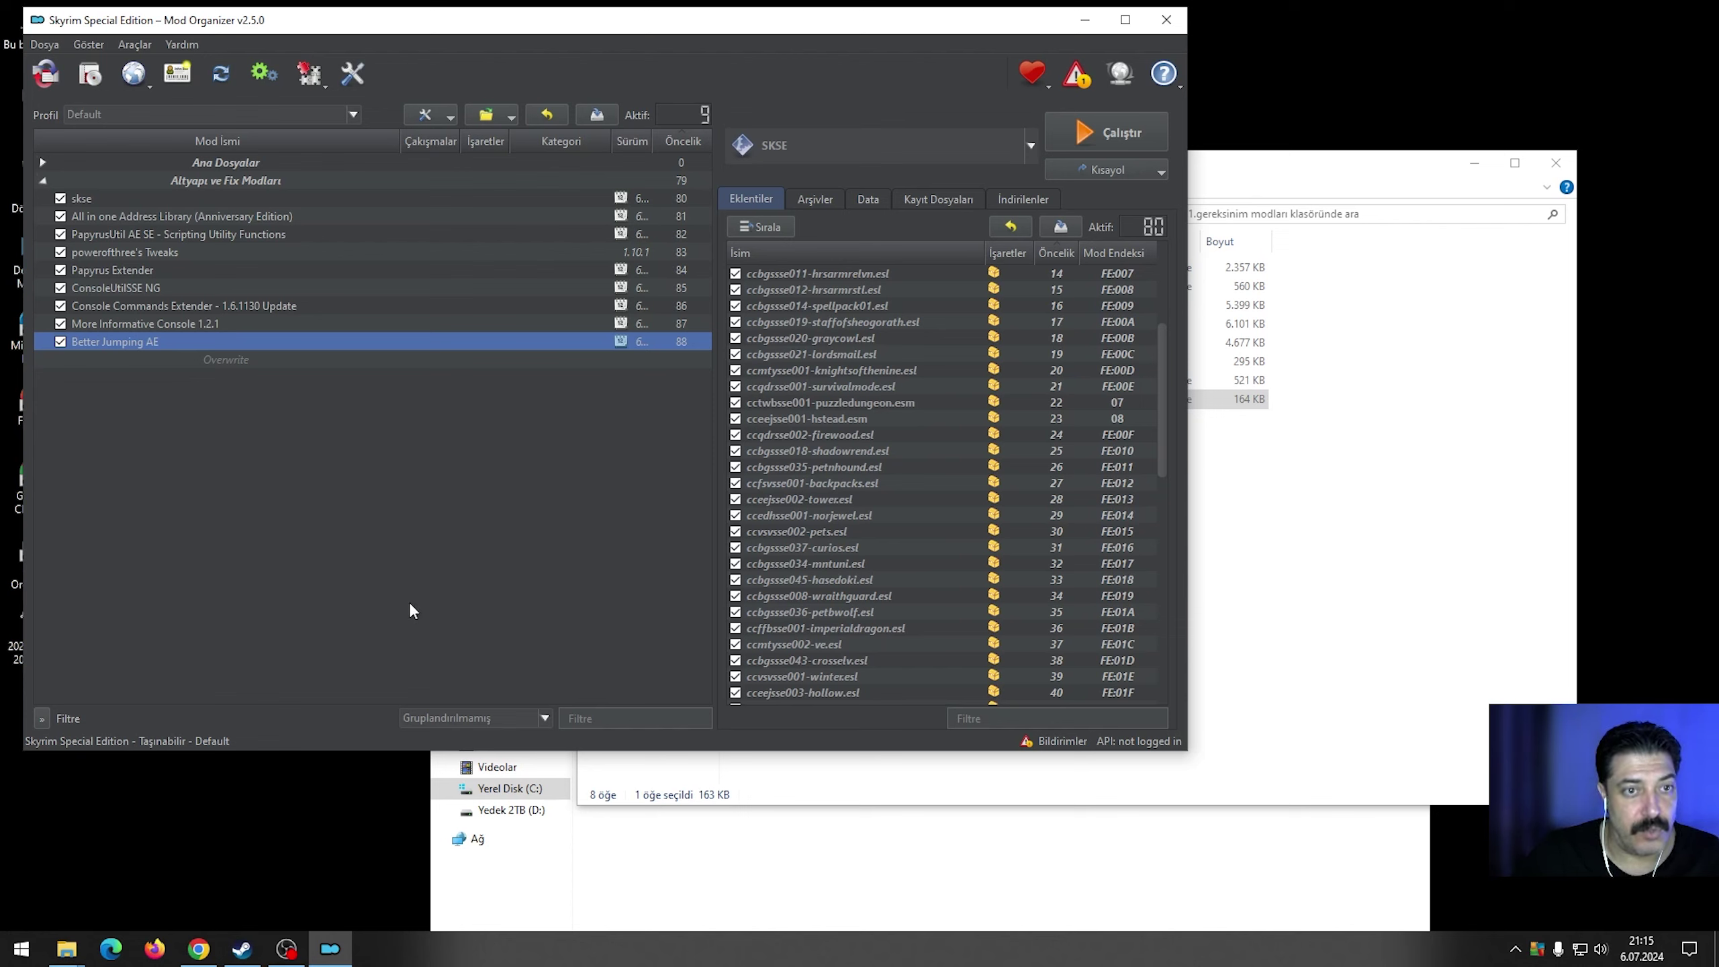
Examine the plugin and Nexus connection options in Mod Organizer's settings, and close the settings without changes.
left_click(154, 47)
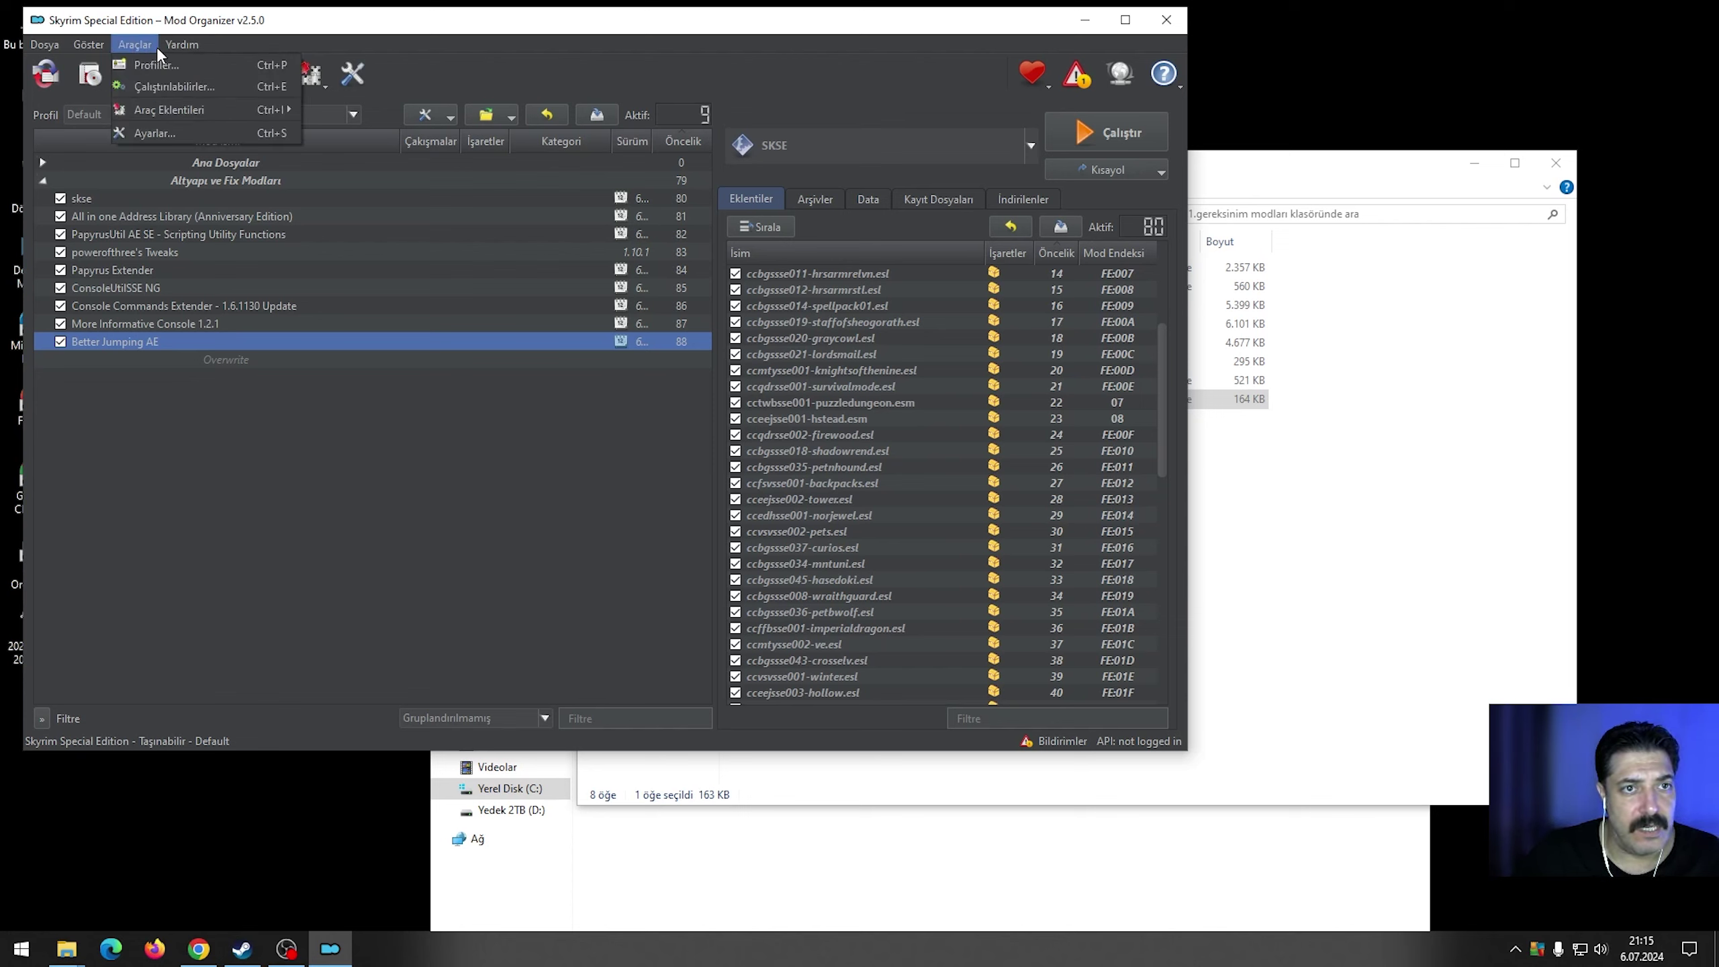
left_click(154, 133)
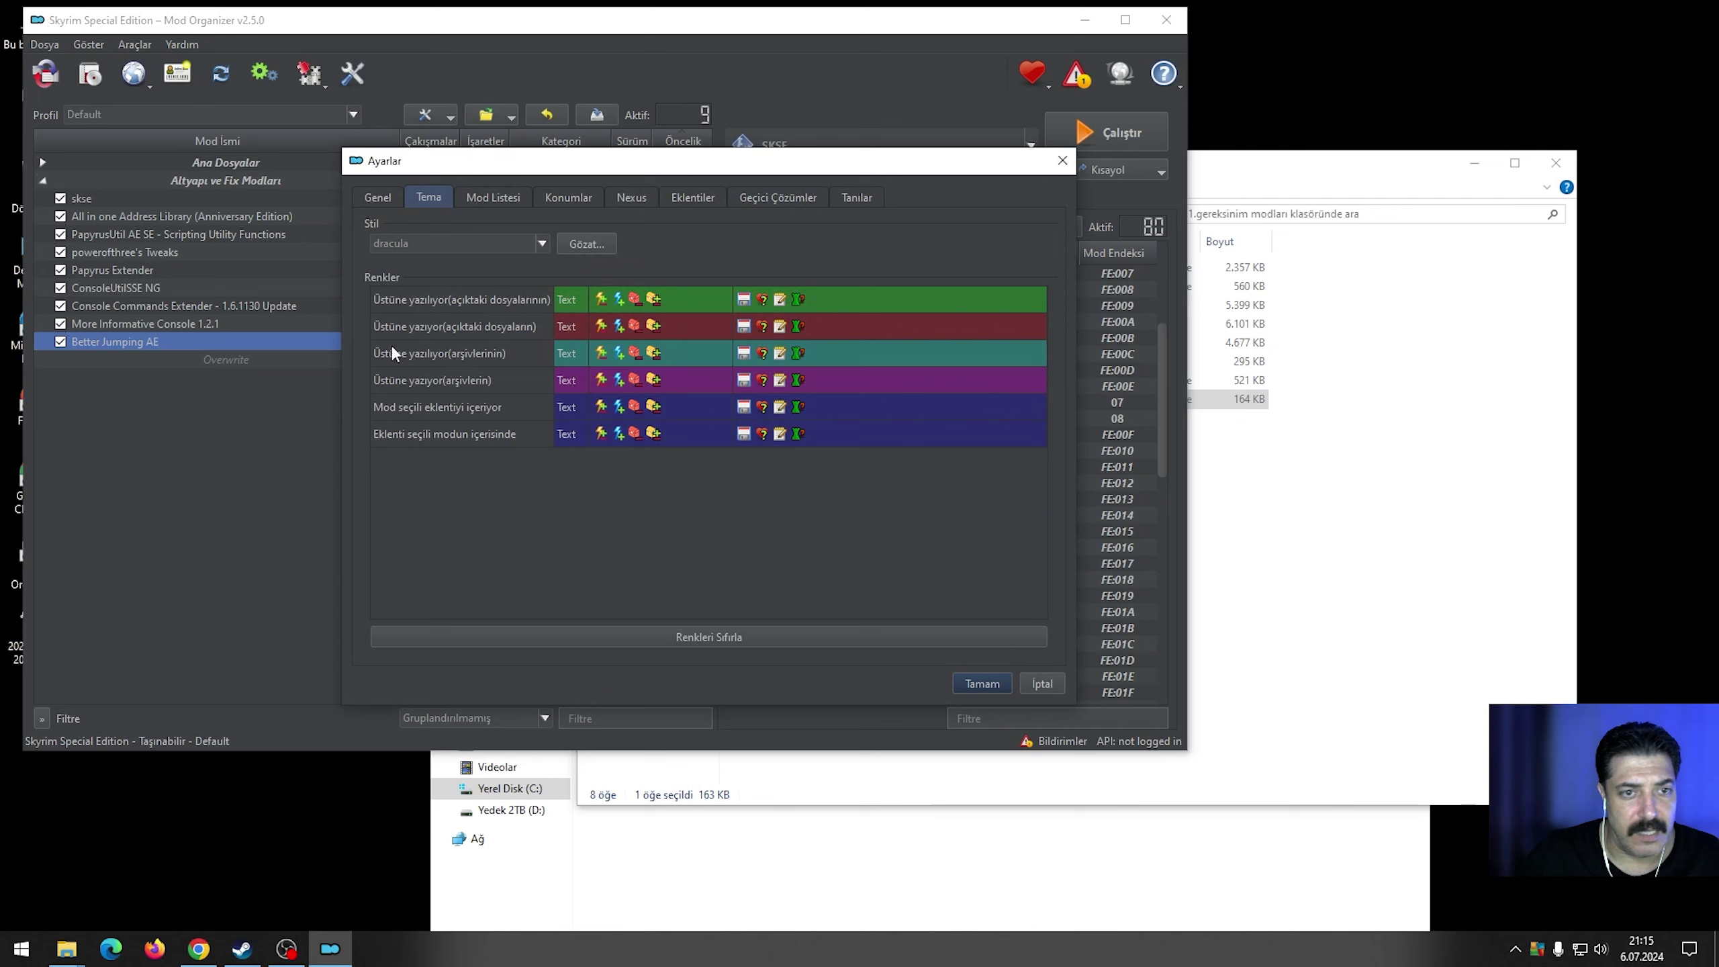
left_click(791, 198)
left_click(702, 198)
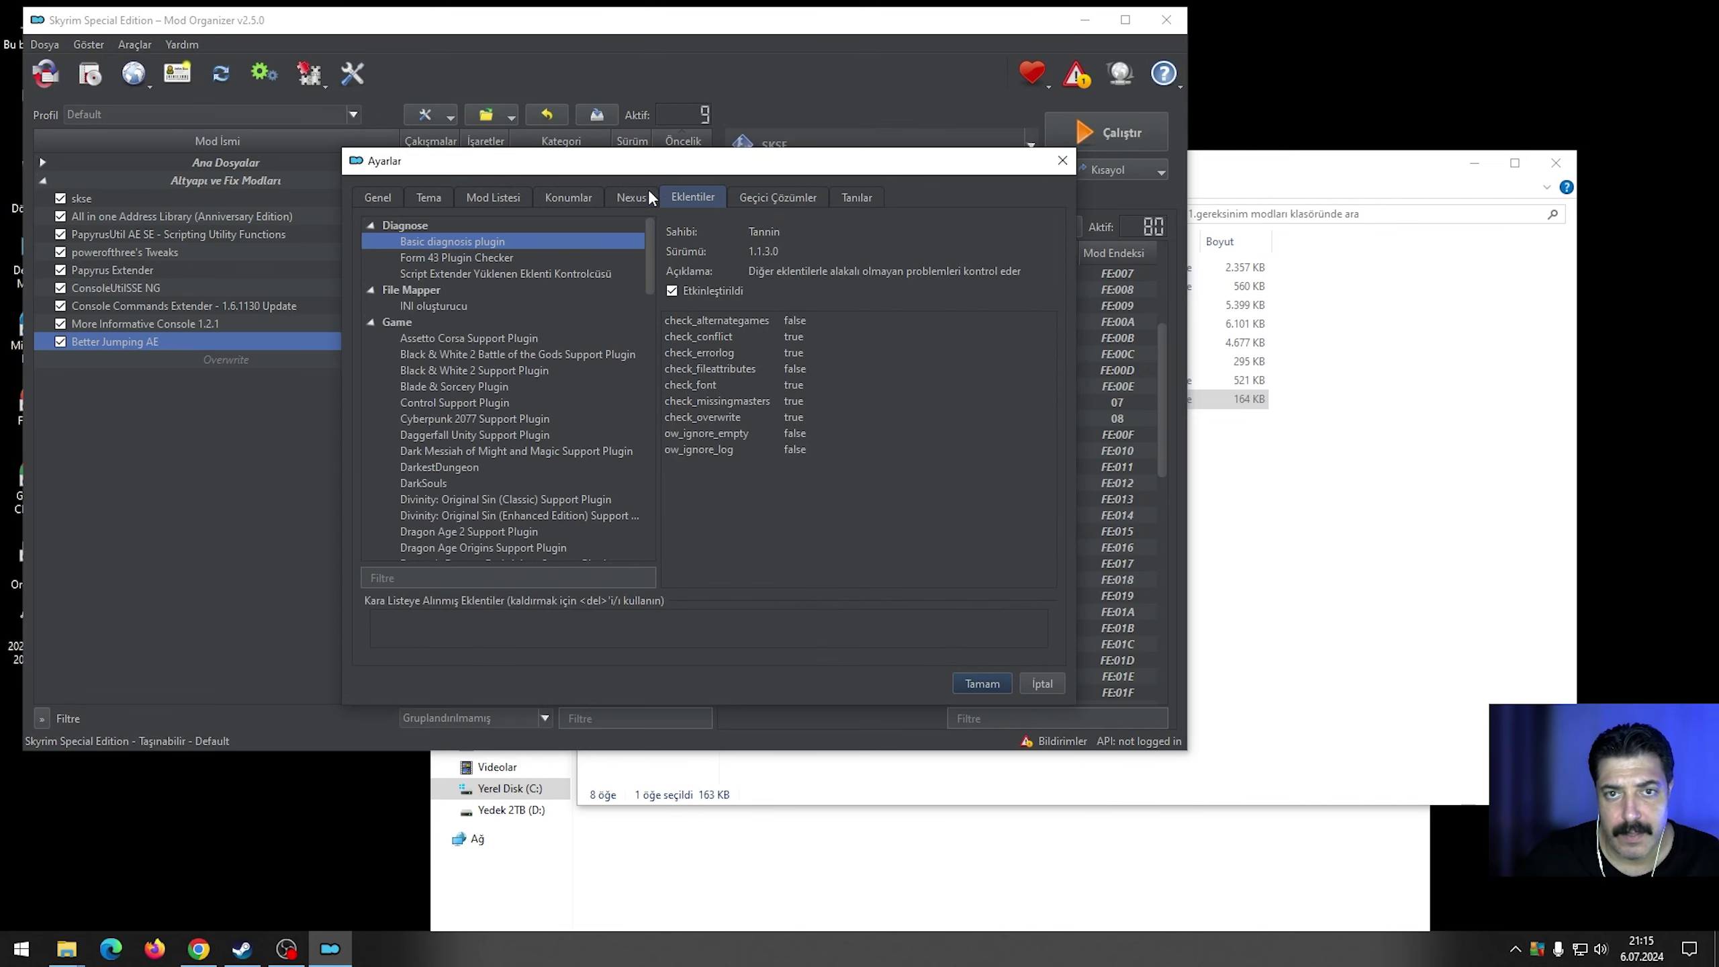
left_click(626, 196)
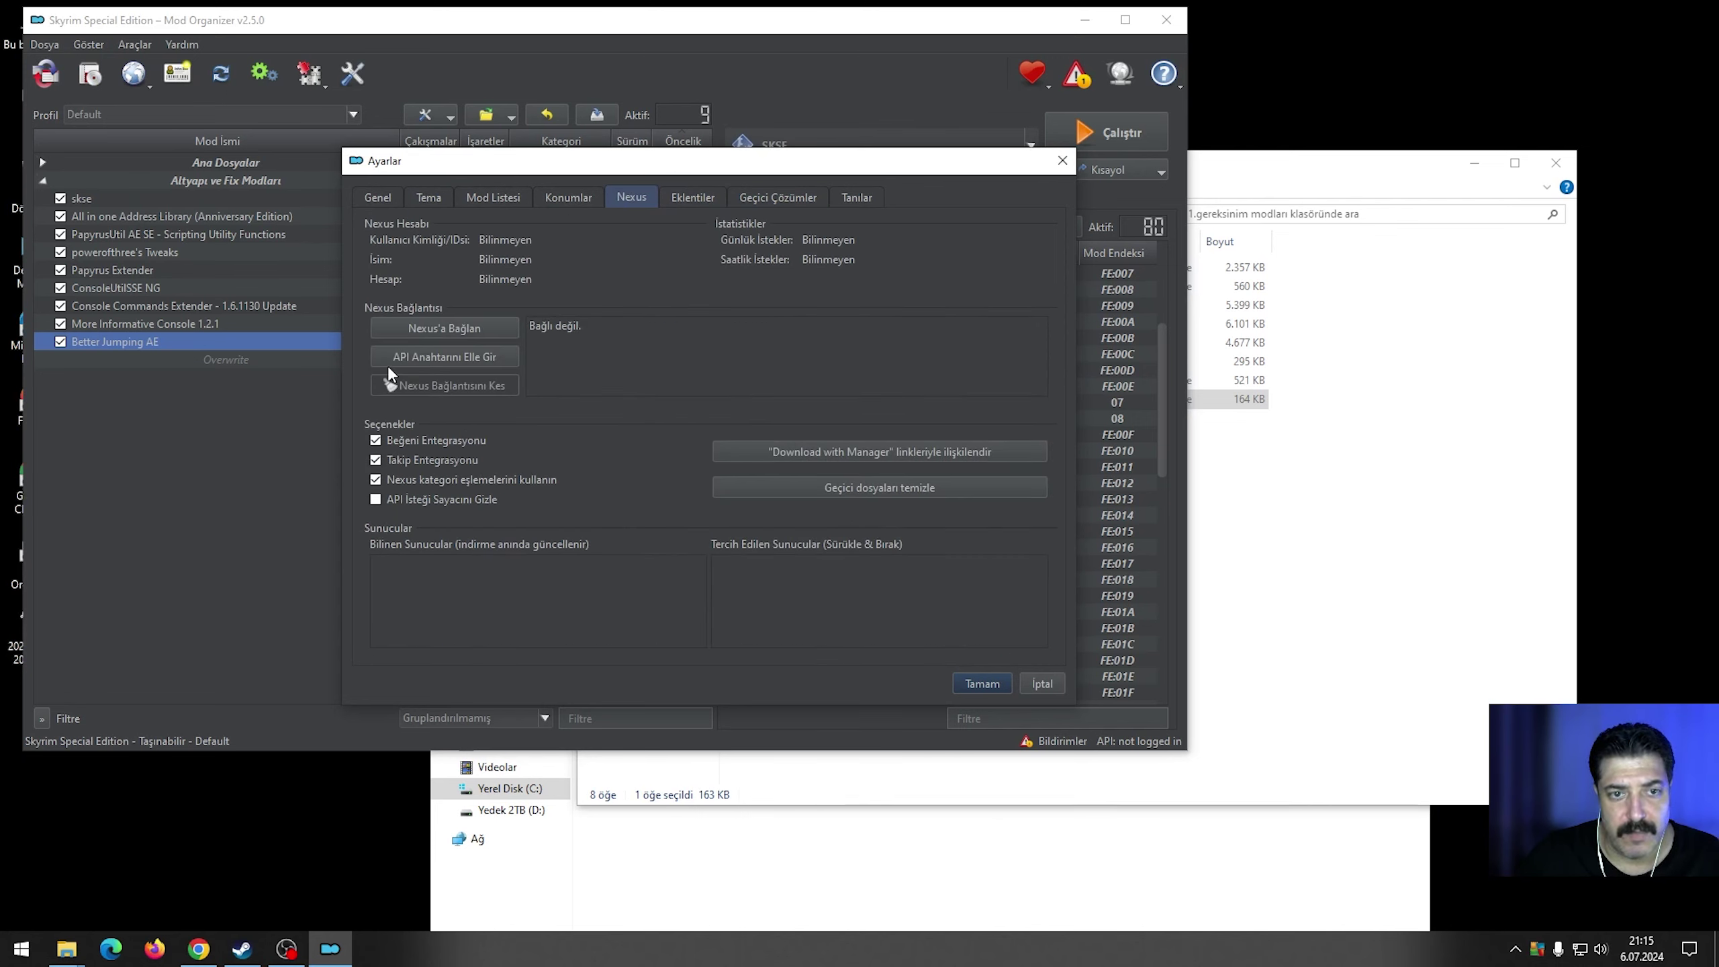
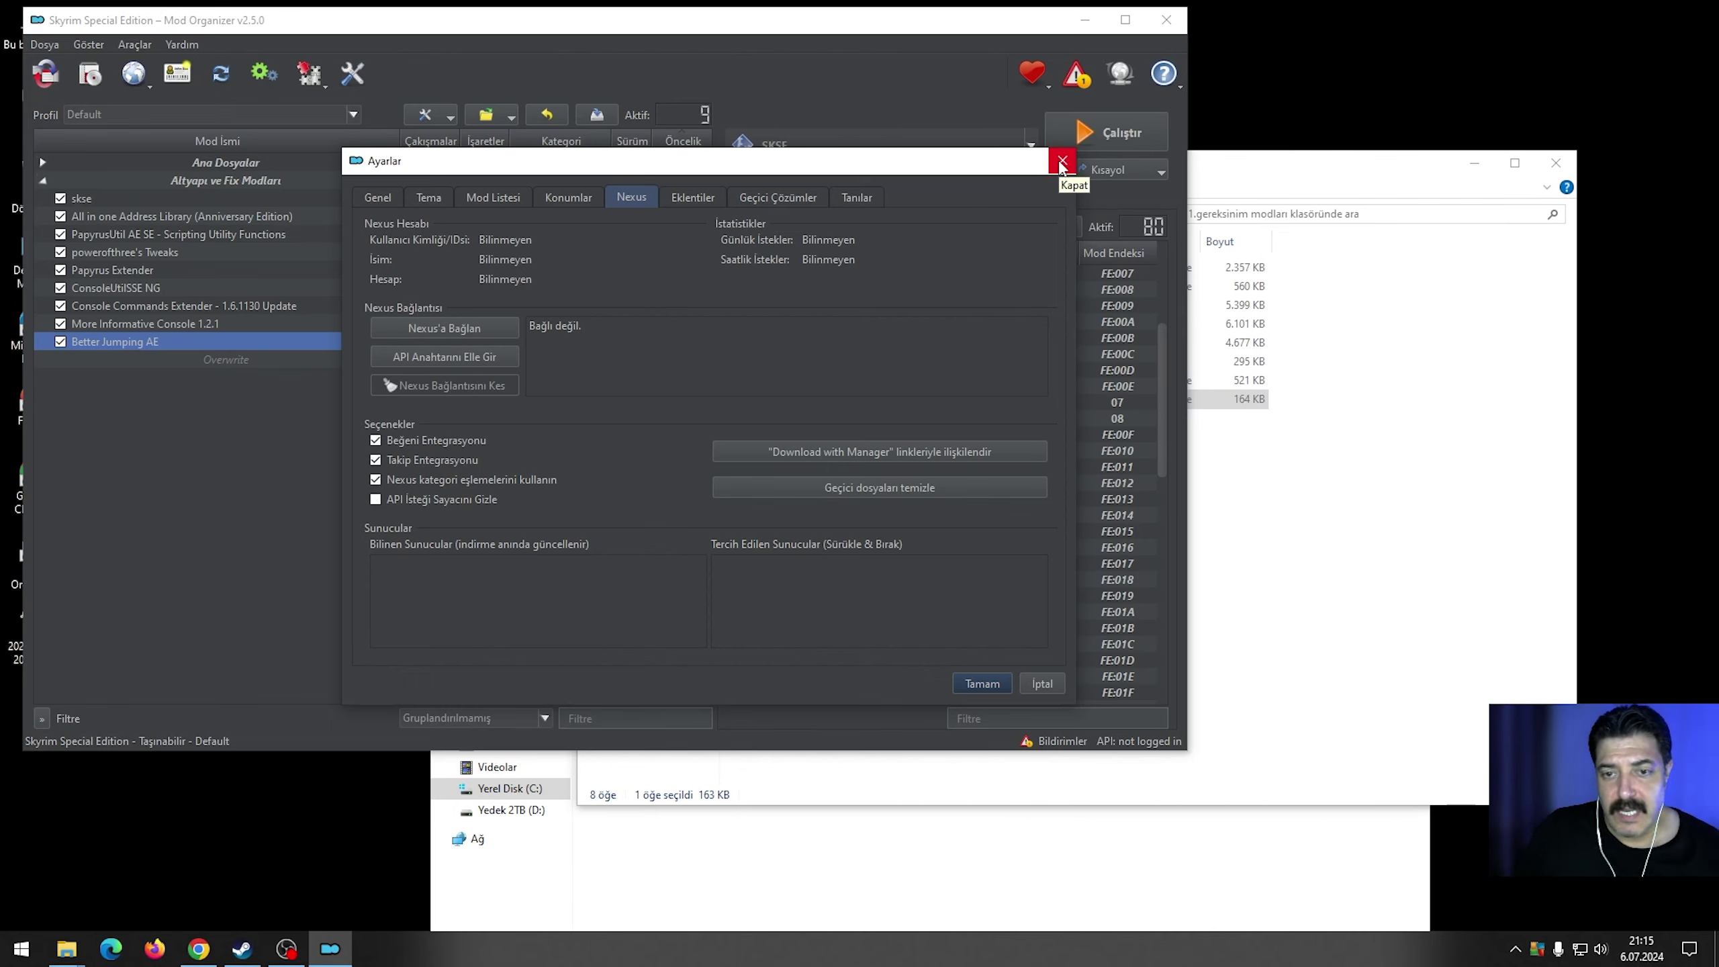
left_click(1063, 161)
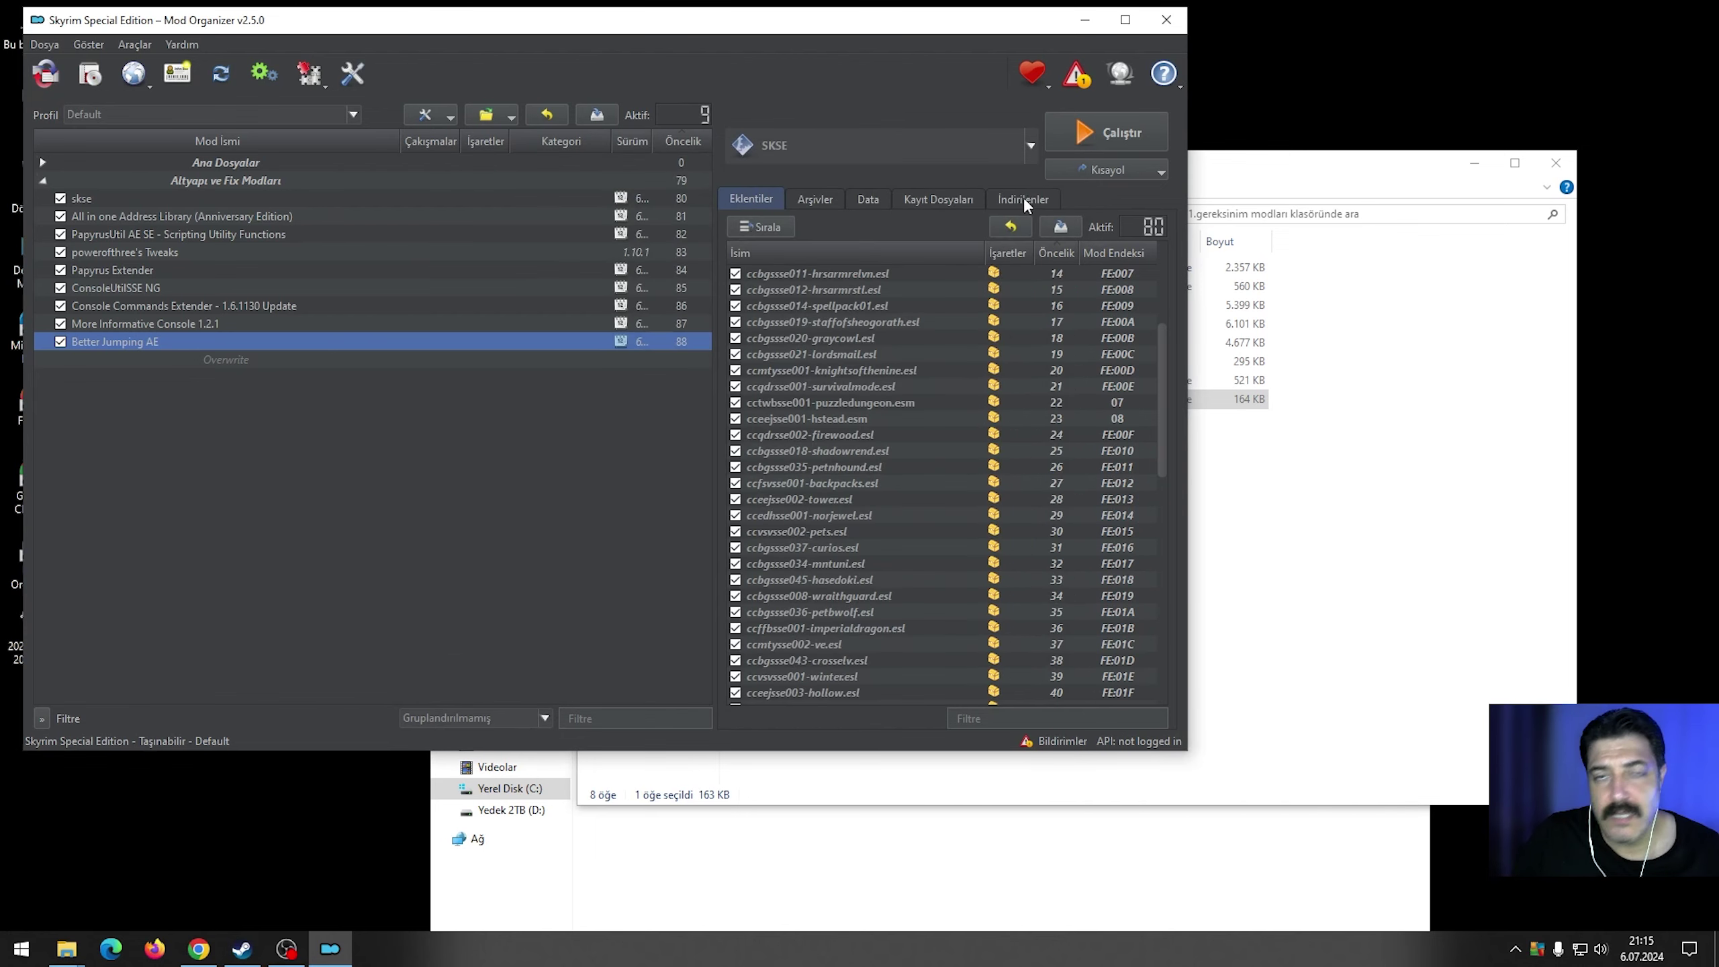
left_click(450, 521)
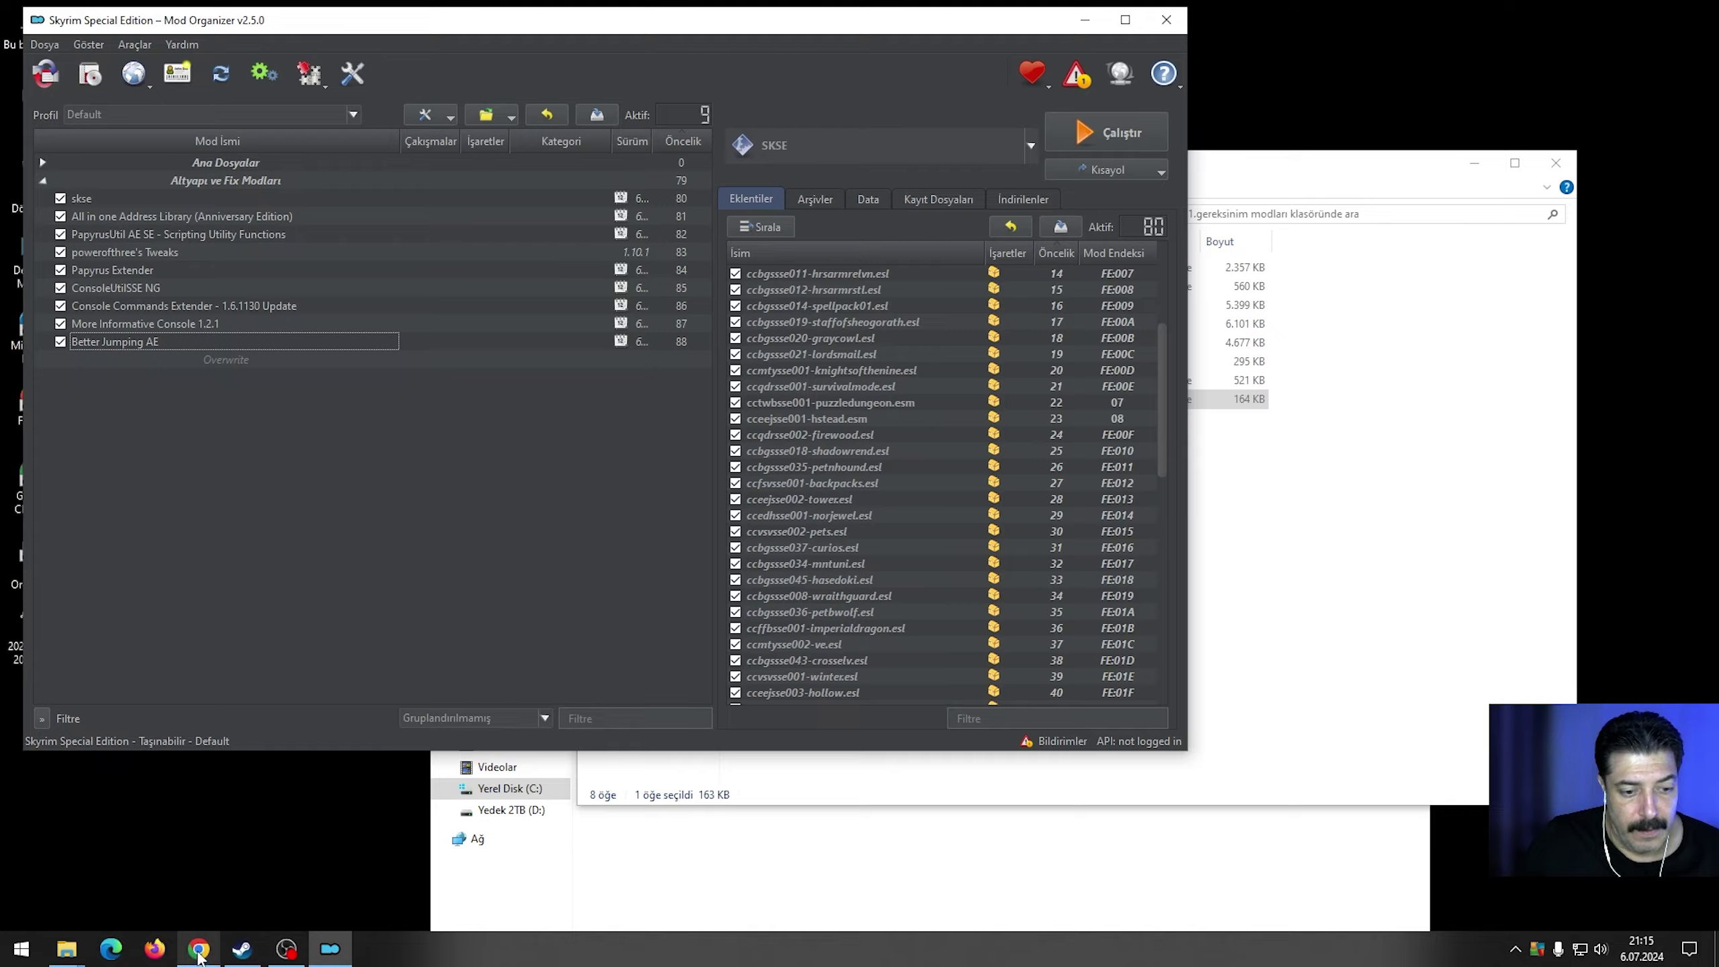
Switch to Chrome, dismiss the Better Jumping AE download dialog and close the mod's page.
left_click(198, 950)
scroll(871, 615, "up", 5)
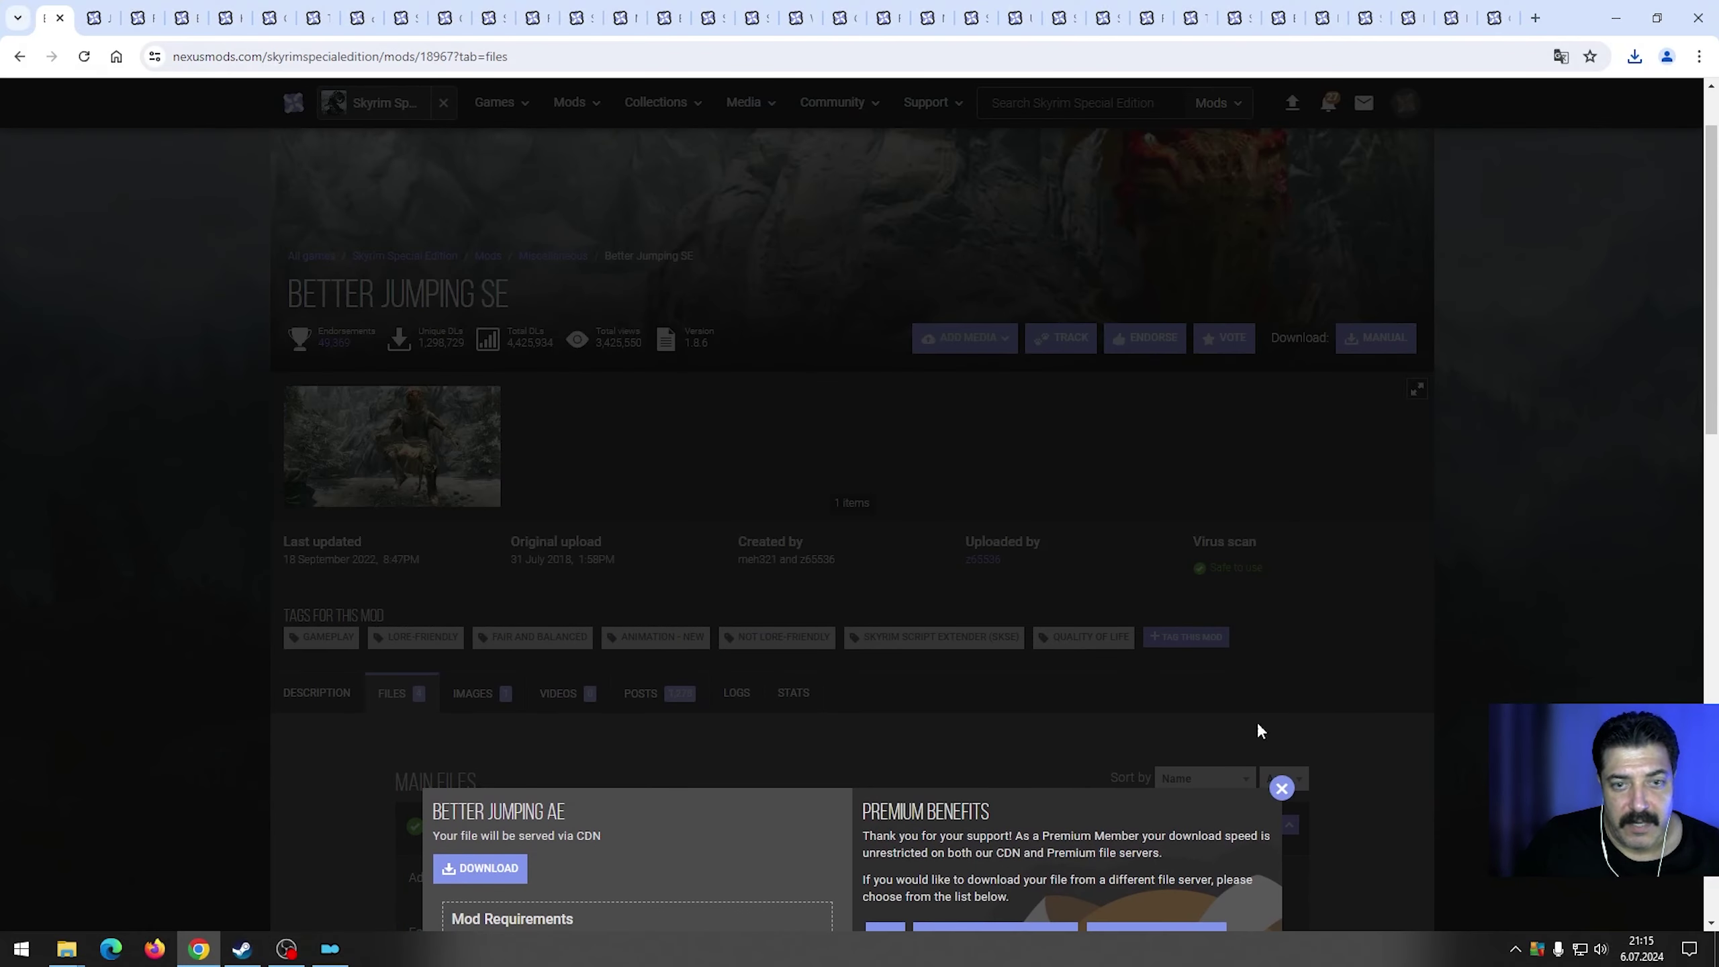
left_click(1281, 788)
left_click(330, 949)
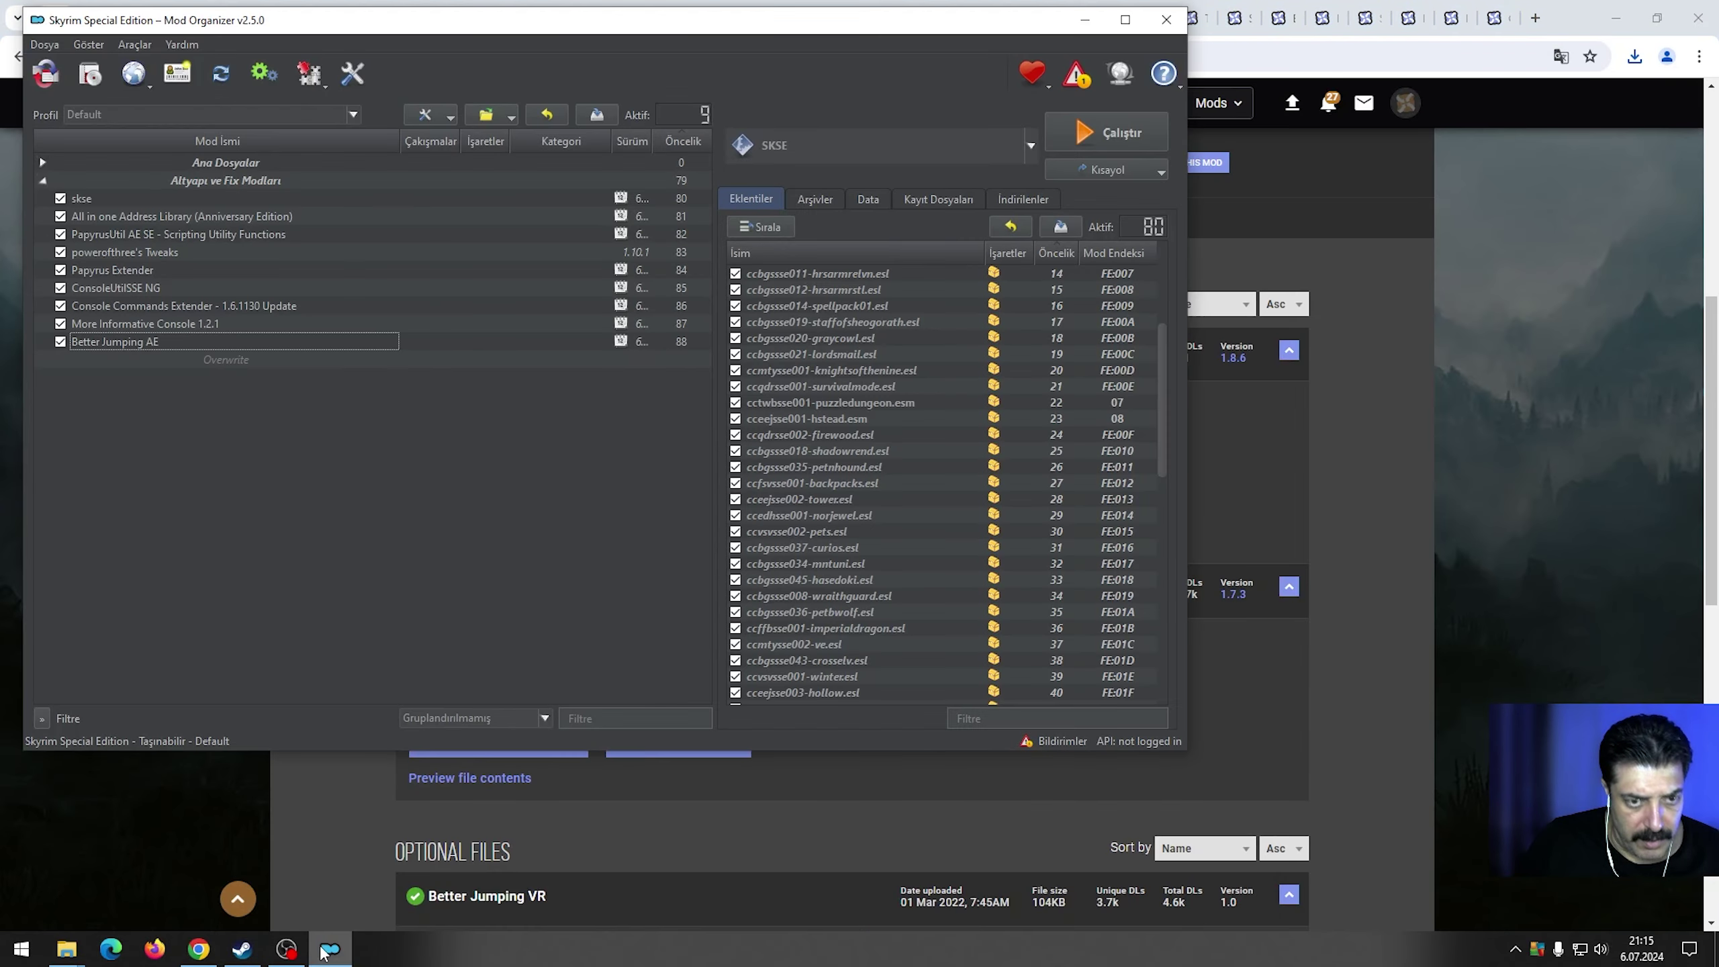
left_click(328, 949)
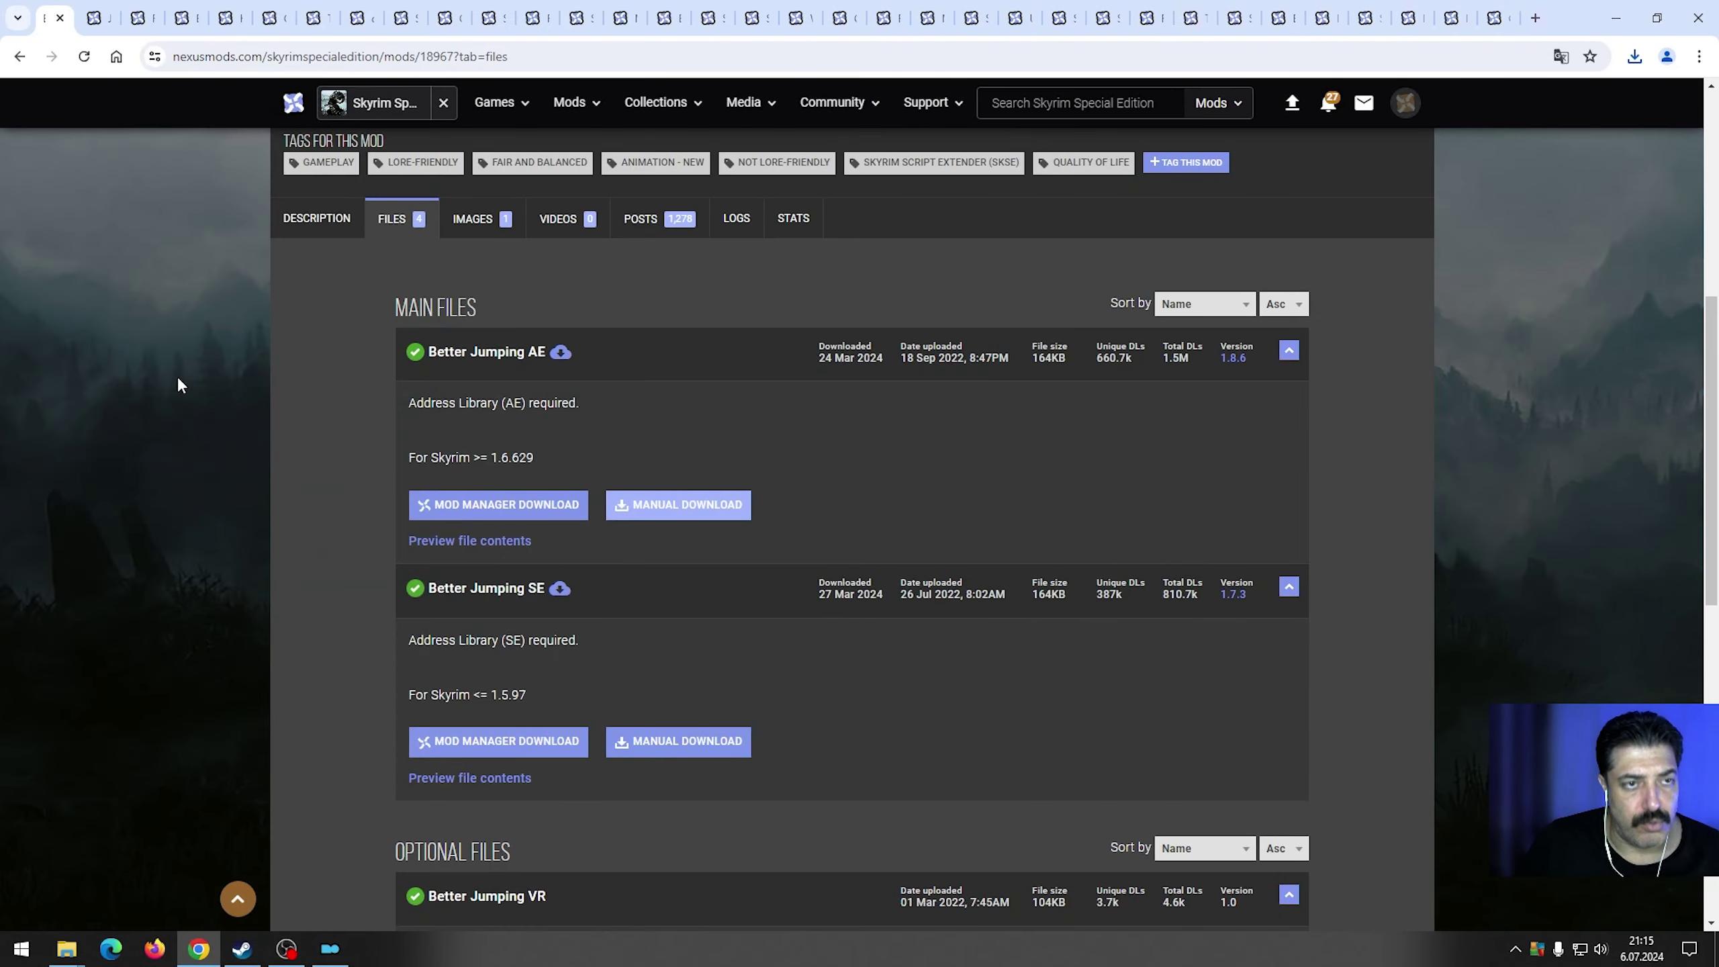
left_click(60, 18)
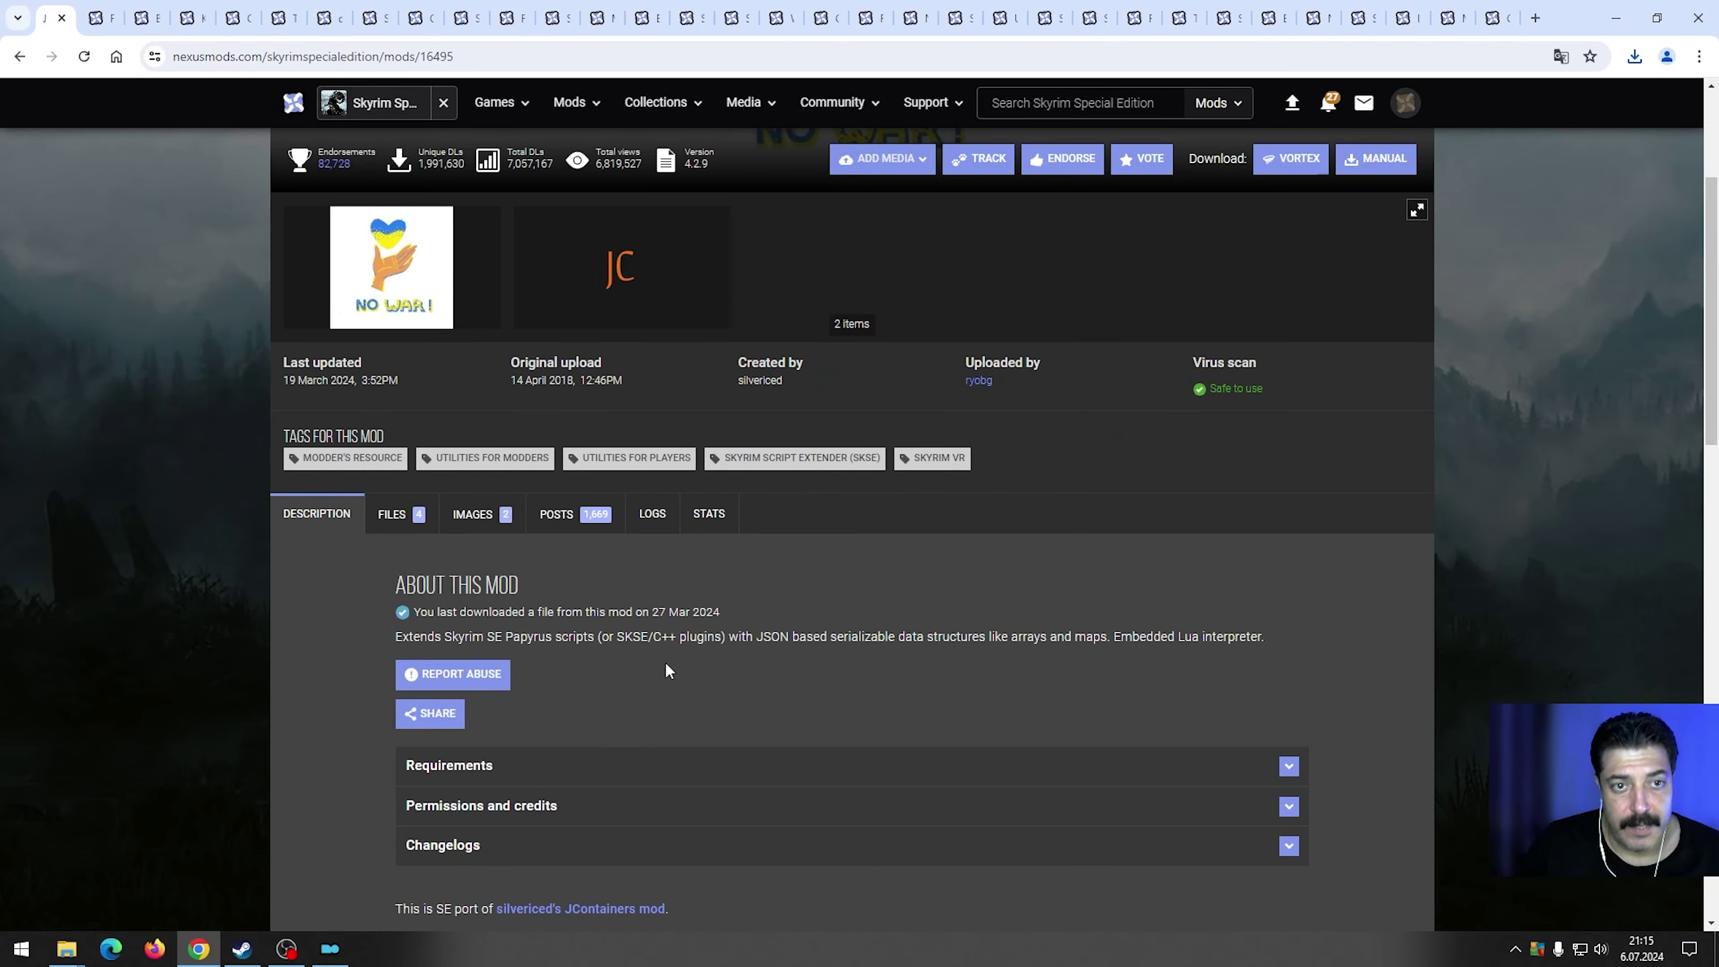
Check the description and requirements of the JContainers SE mod.
scroll(670, 663, "up", 4)
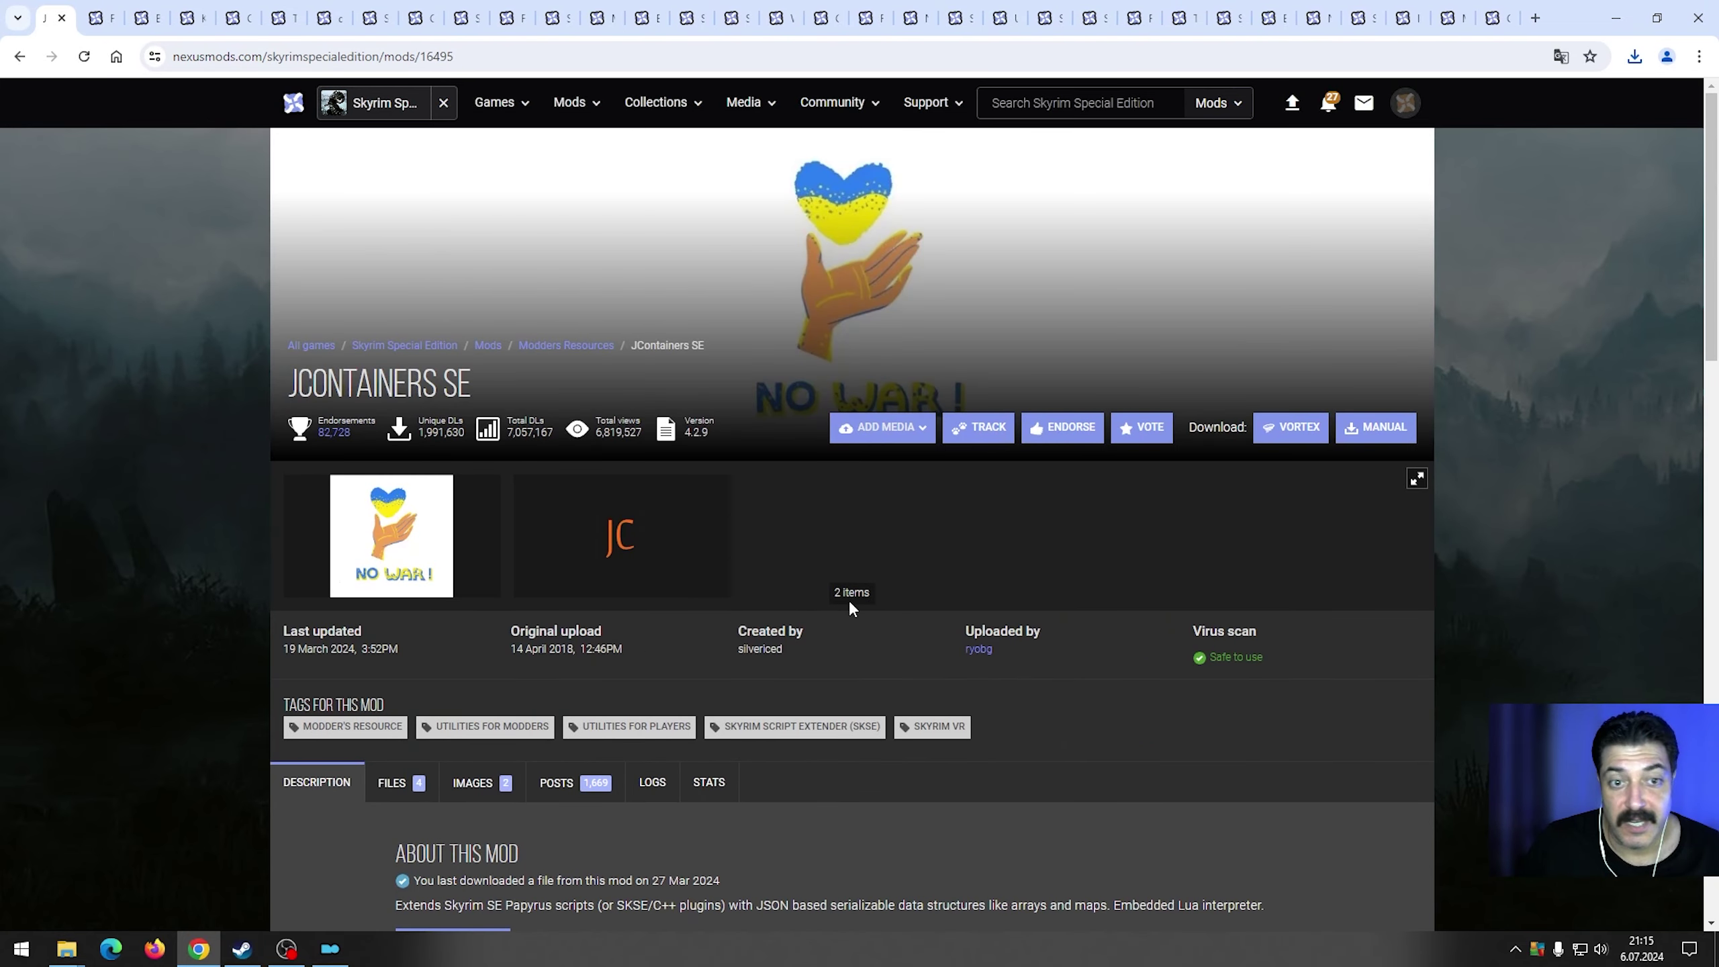
scroll(930, 613, "down", 5)
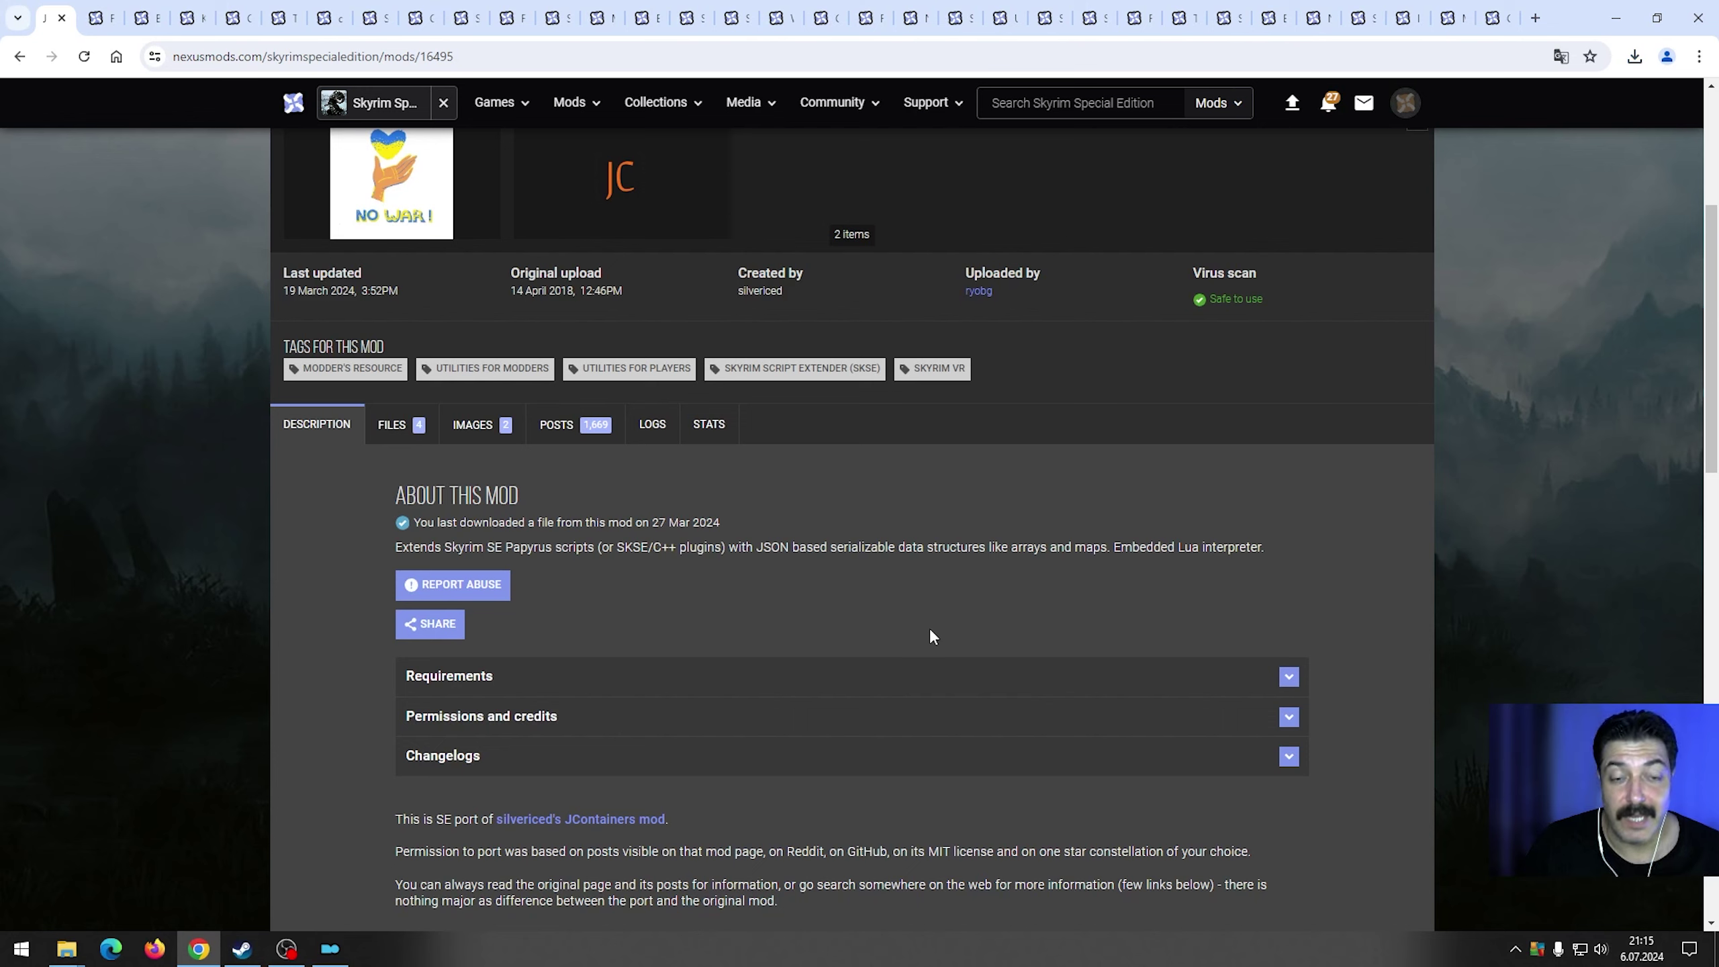
left_click(468, 692)
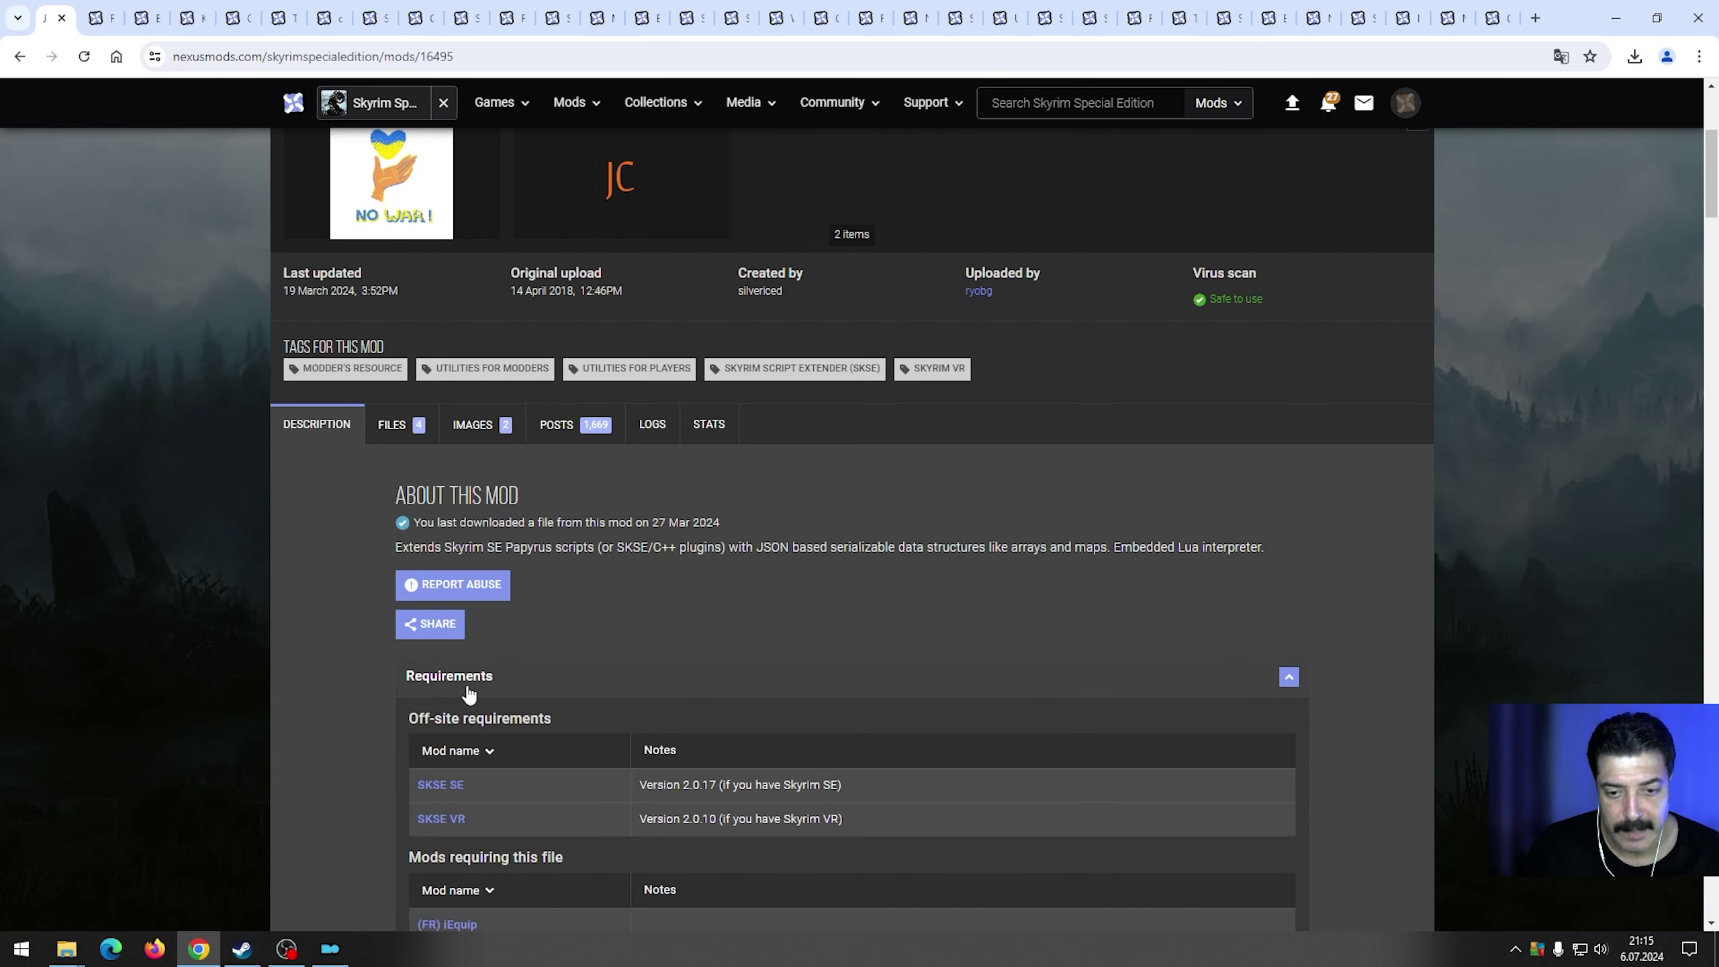
left_click(468, 690)
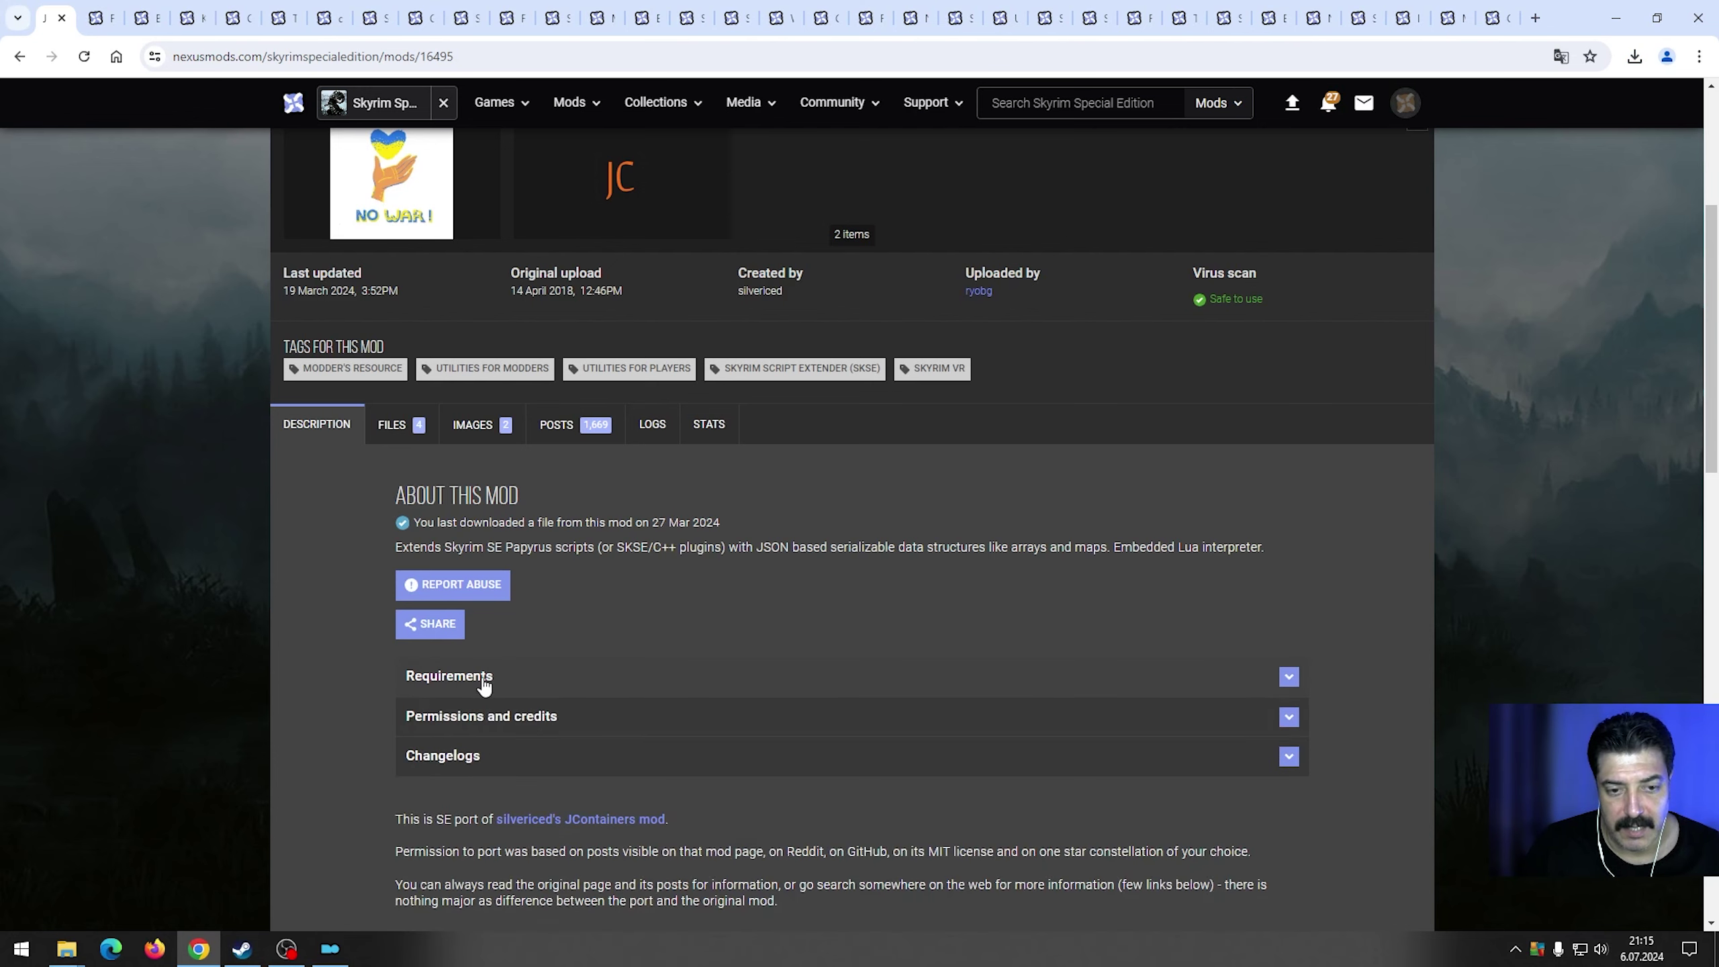
Manually download the JContainers SE 4.2.9 main file for SSE 1.6.1170 and show the archive in its folder.
left_click(393, 425)
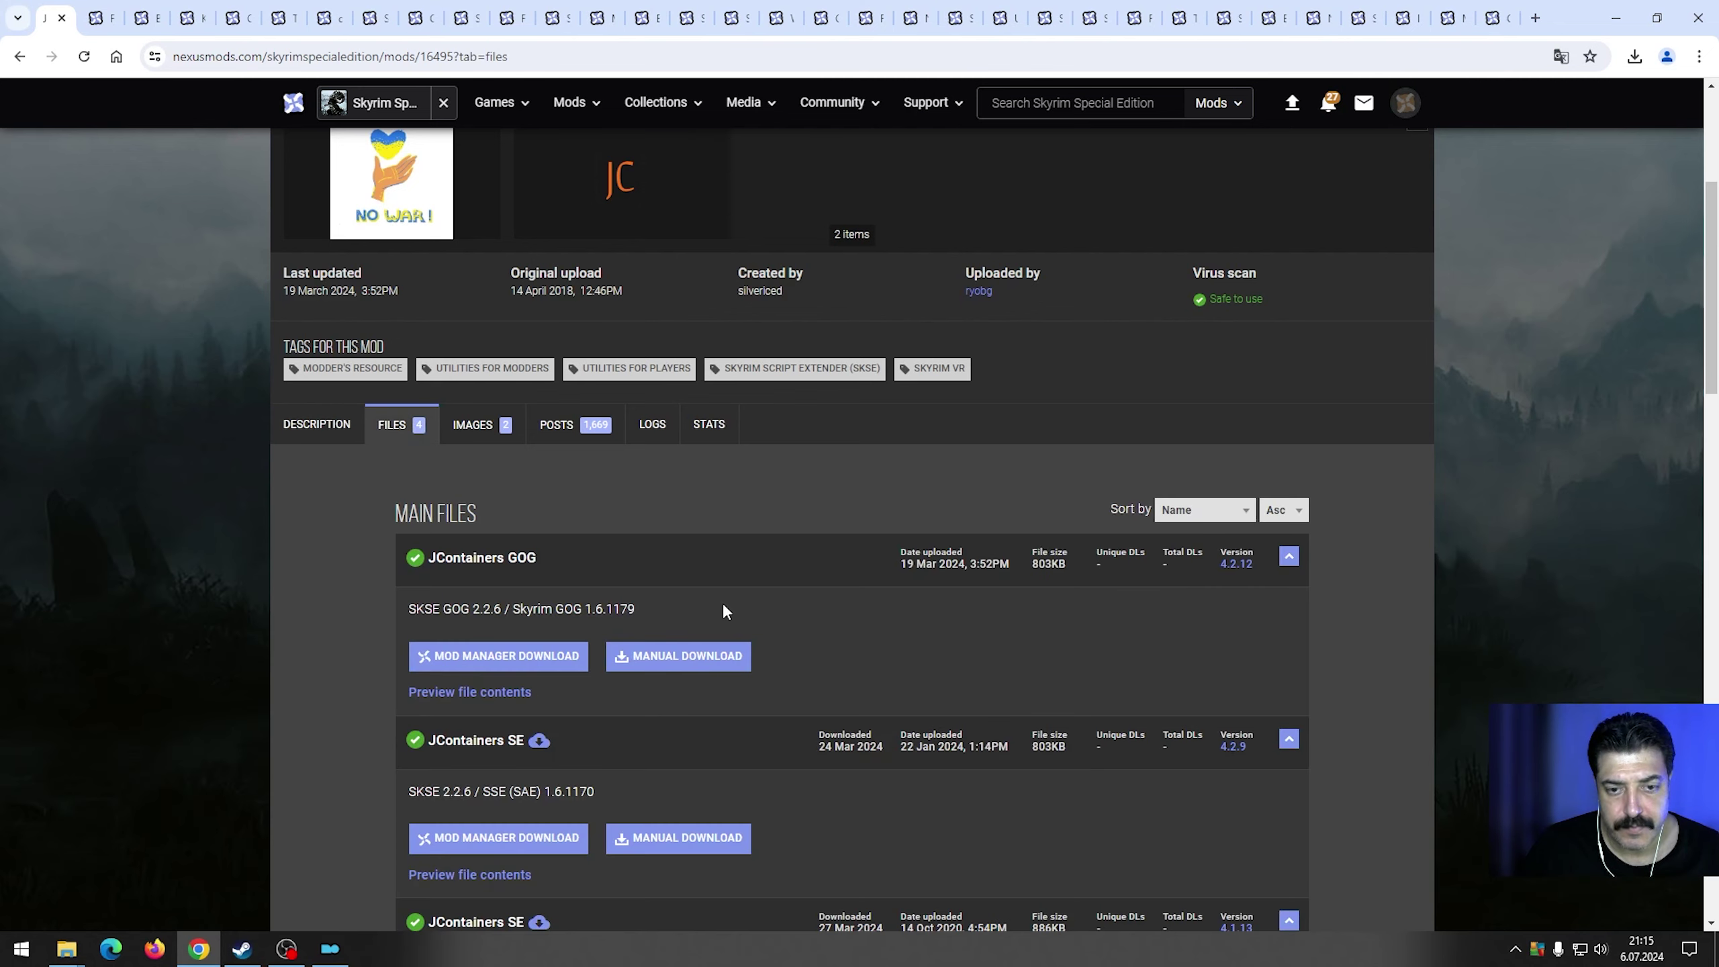
scroll(723, 609, "down", 2)
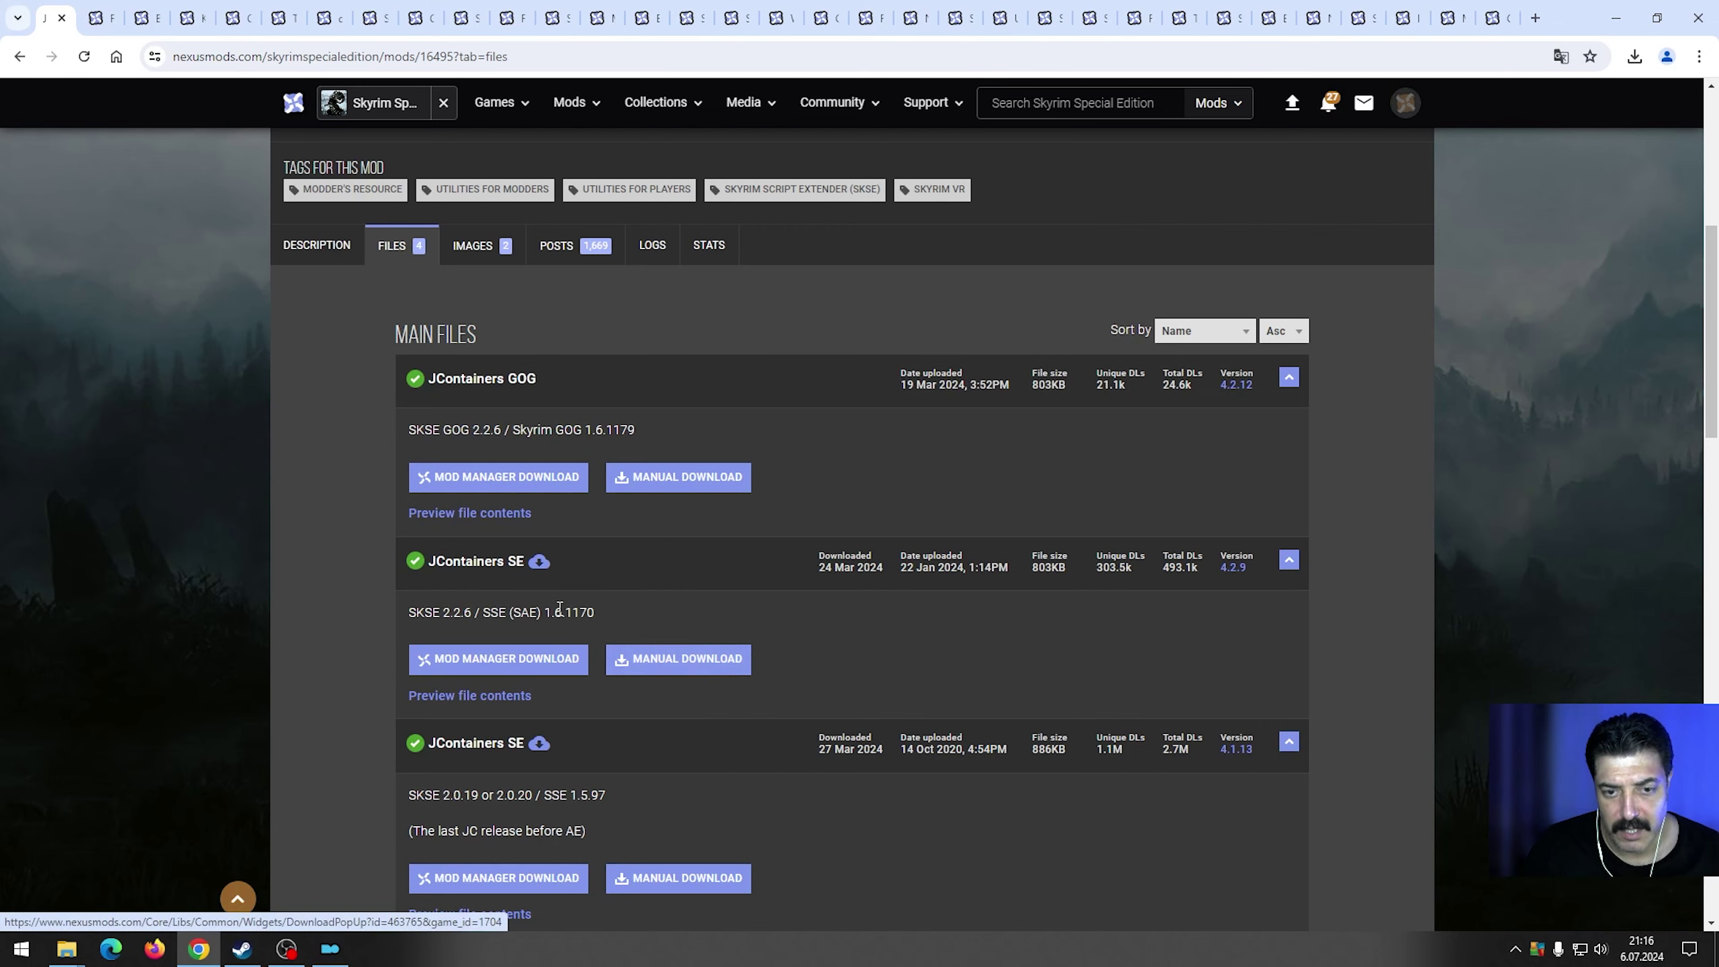
left_click(711, 667)
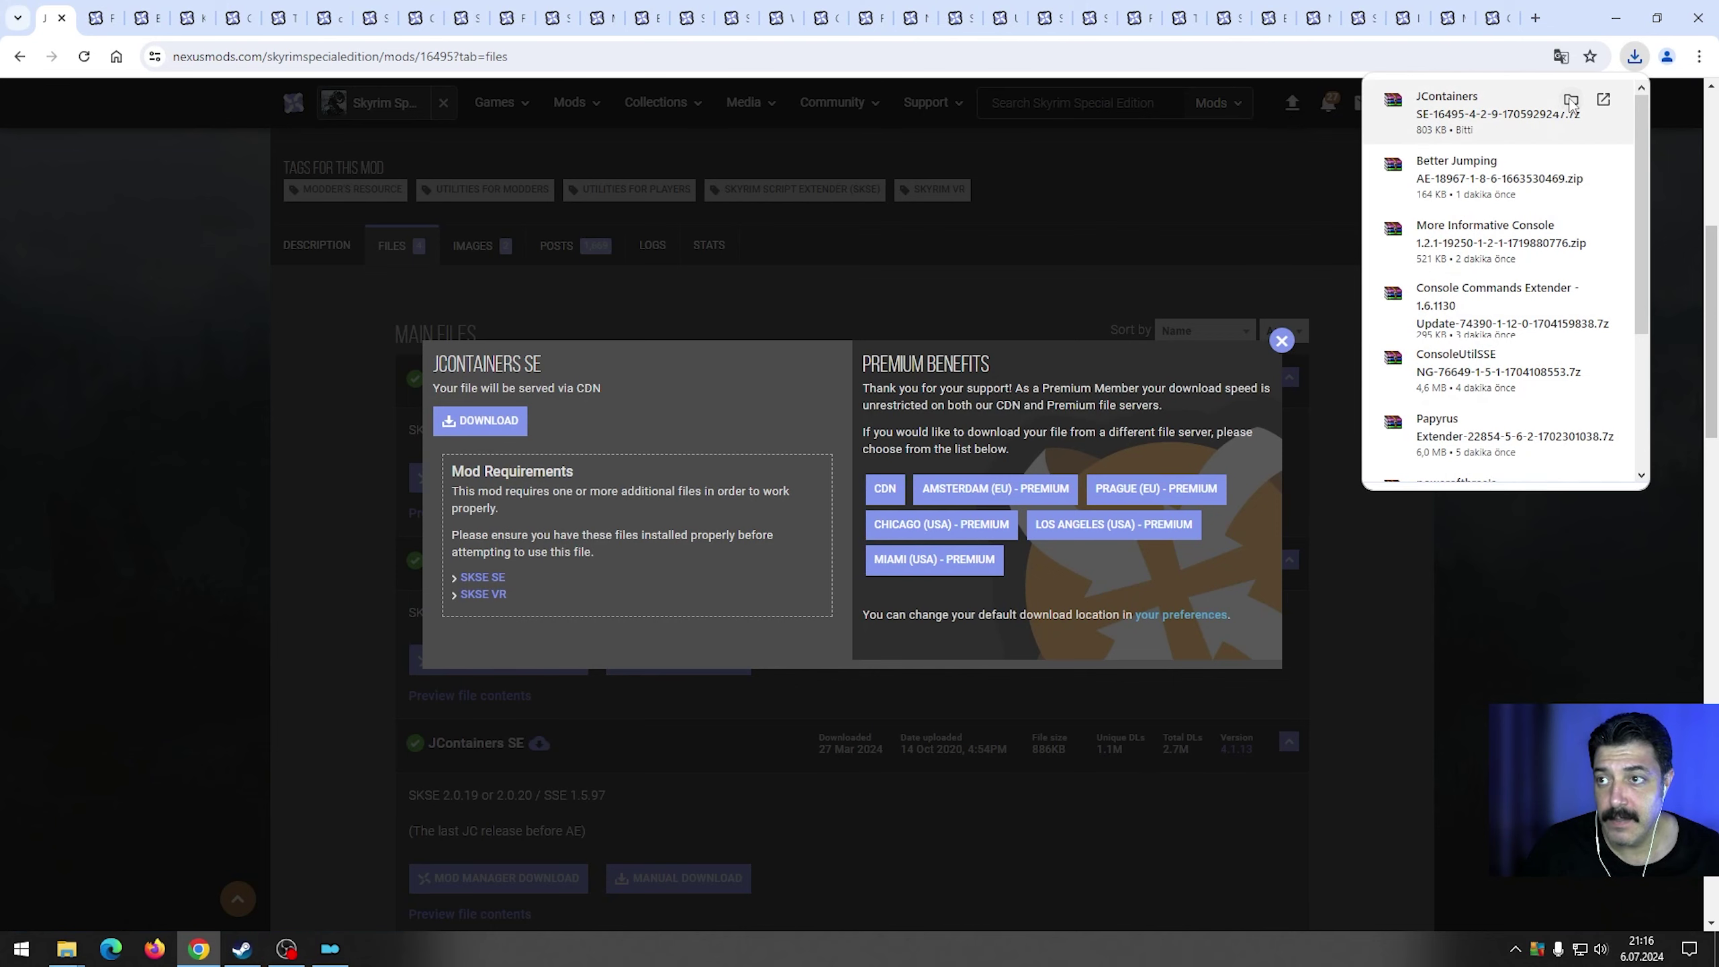
left_click(1571, 100)
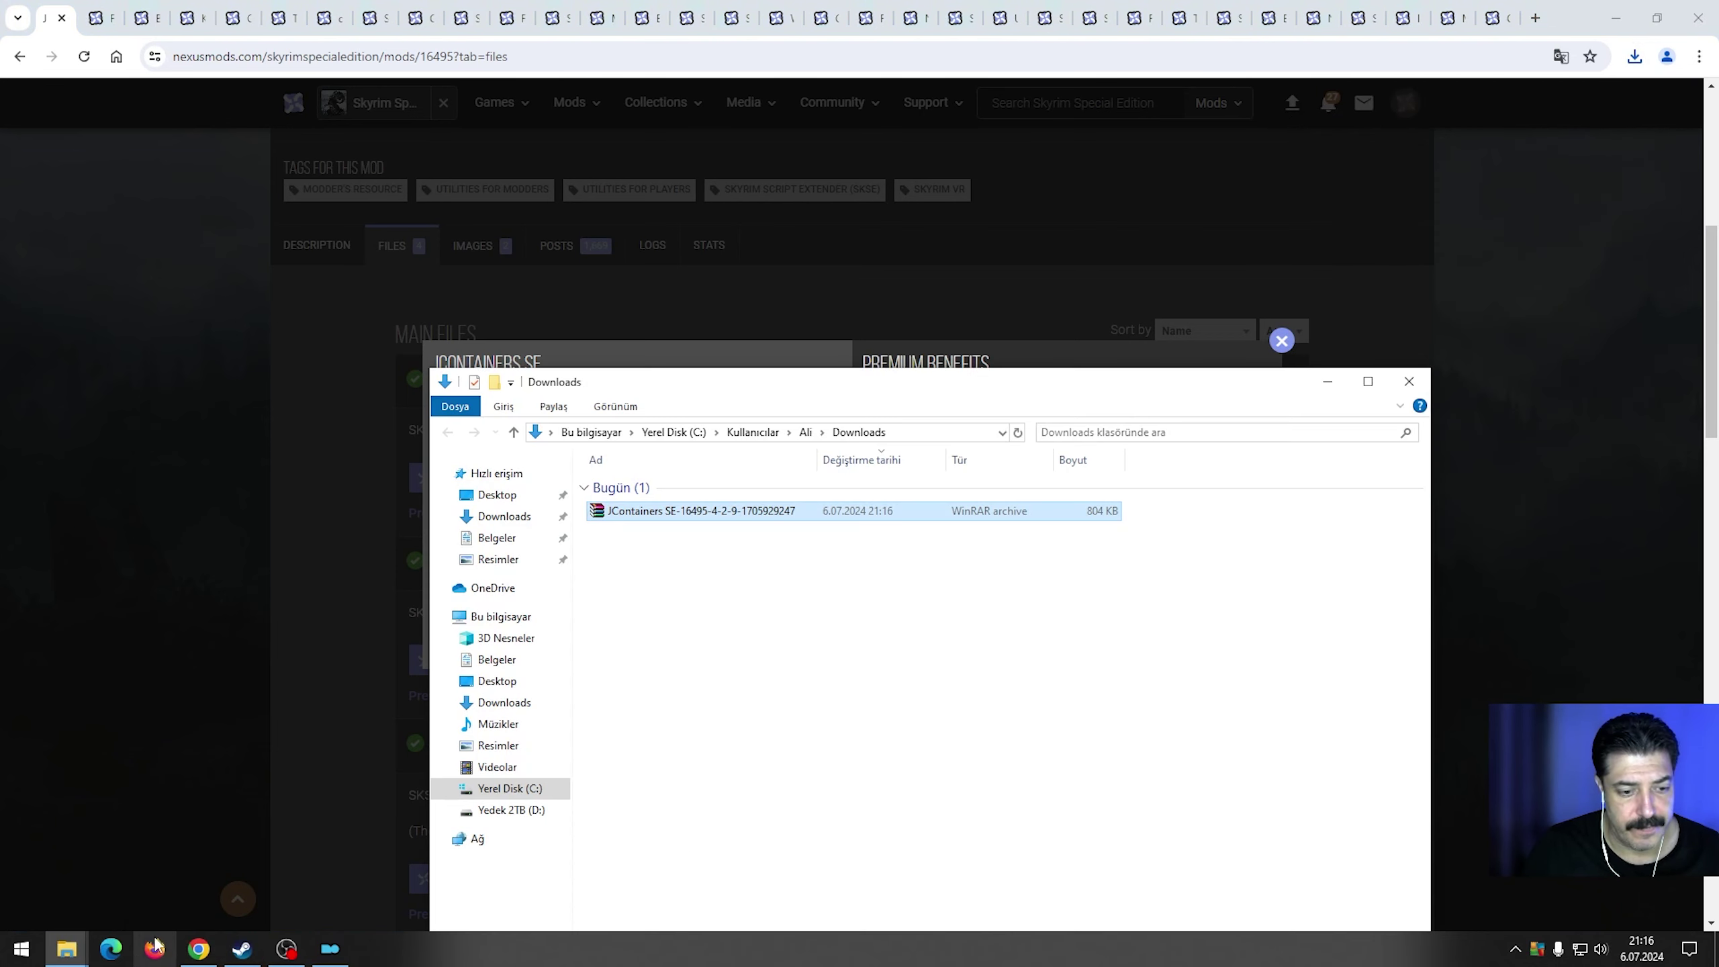
Move the downloaded JContainers SE archive from Downloads into the 1.gereksinim modları folder.
left_click(67, 948)
left_click(237, 897)
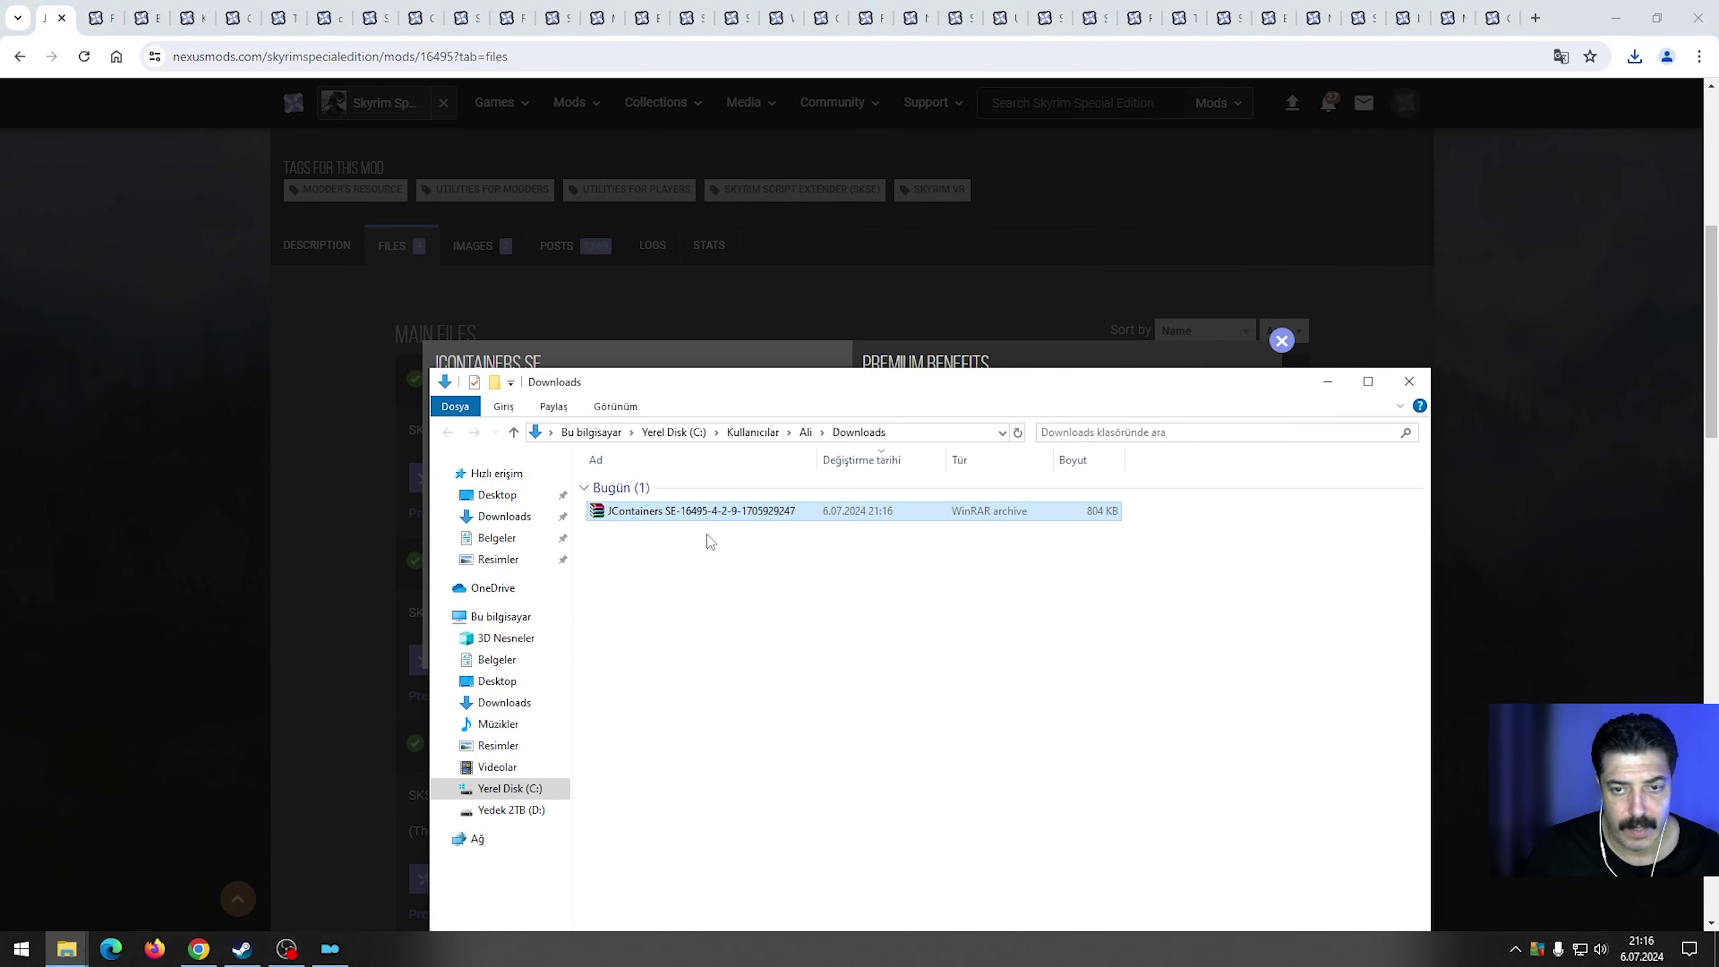
left_click(75, 948)
left_click(82, 874)
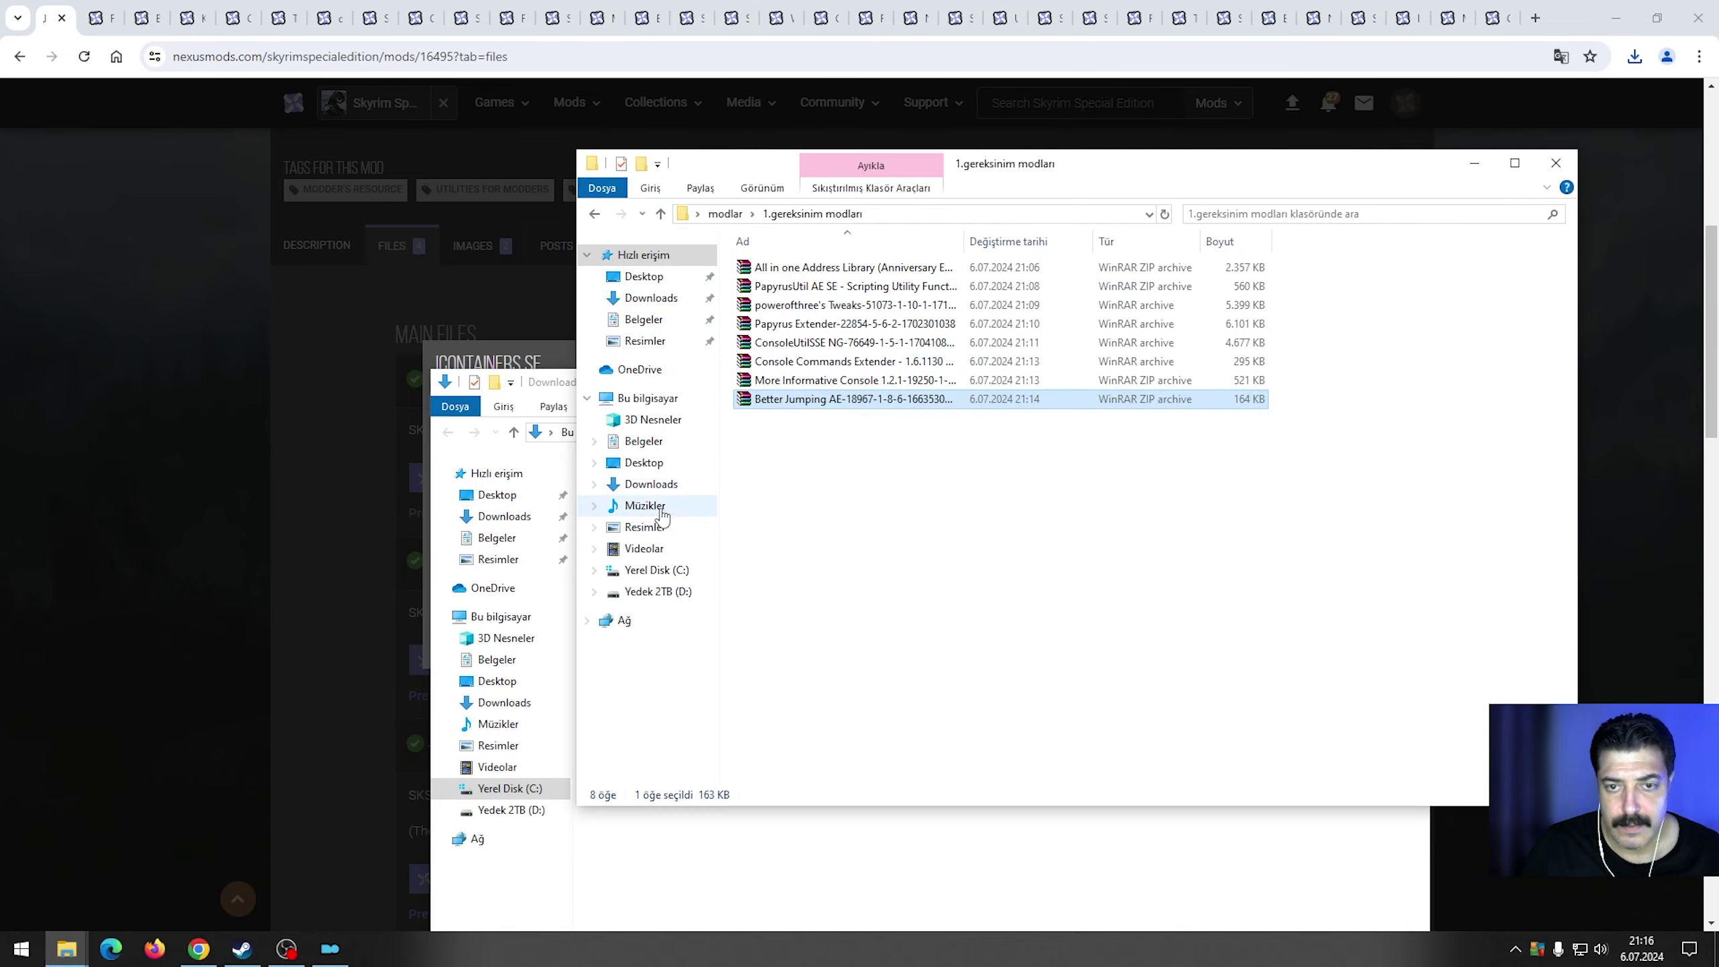
left_click(812, 869)
left_click_drag(684, 514, 1449, 660)
Switch to Mod Organizer, install the JContainers SE archive at the end of the mod list via manual installation, and enable it.
left_click(331, 948)
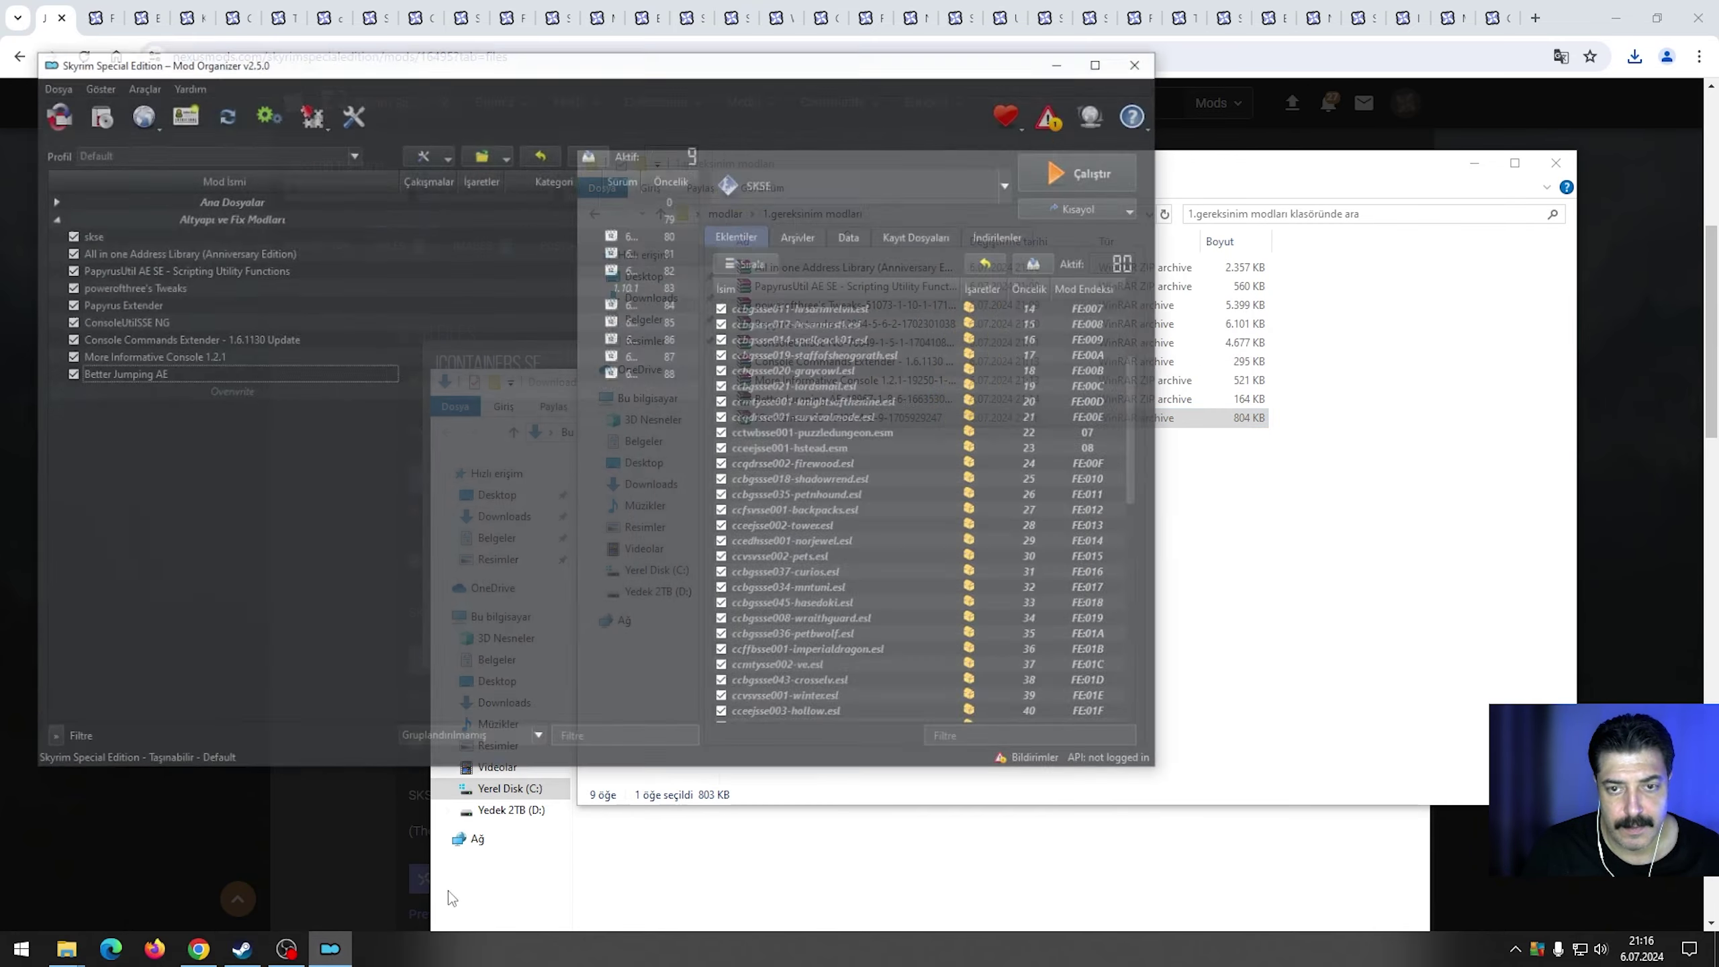
left_click(1491, 625)
left_click_drag(772, 421, 163, 352)
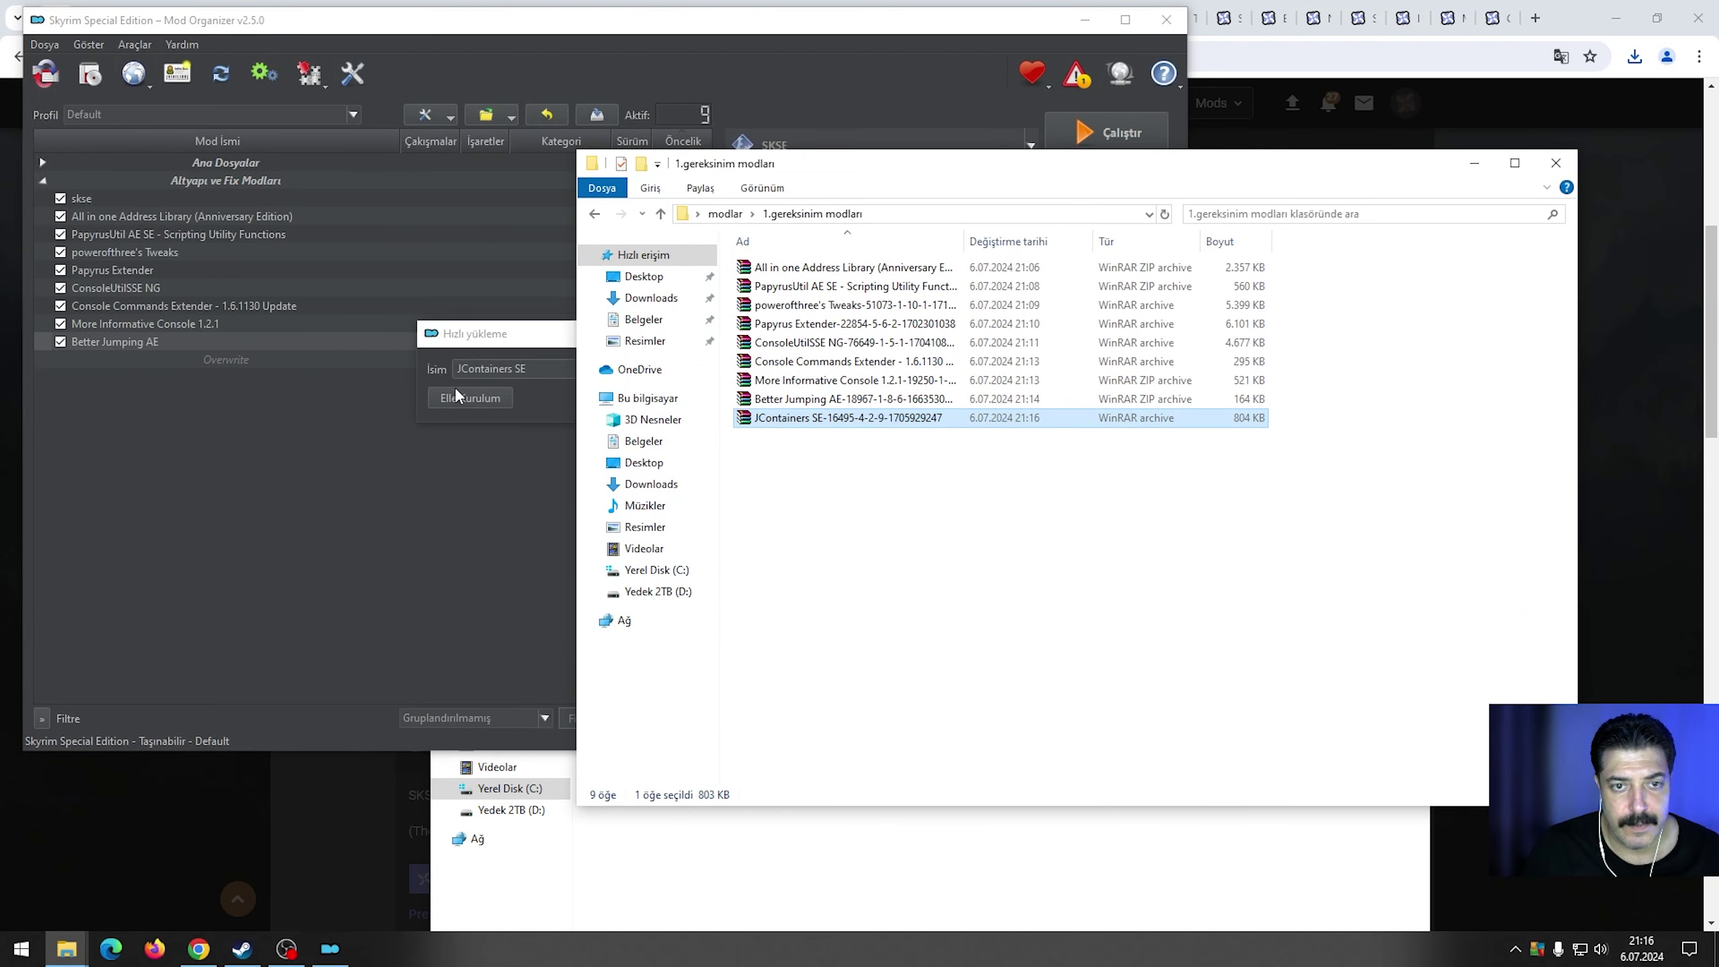
left_click(468, 399)
left_click(718, 544)
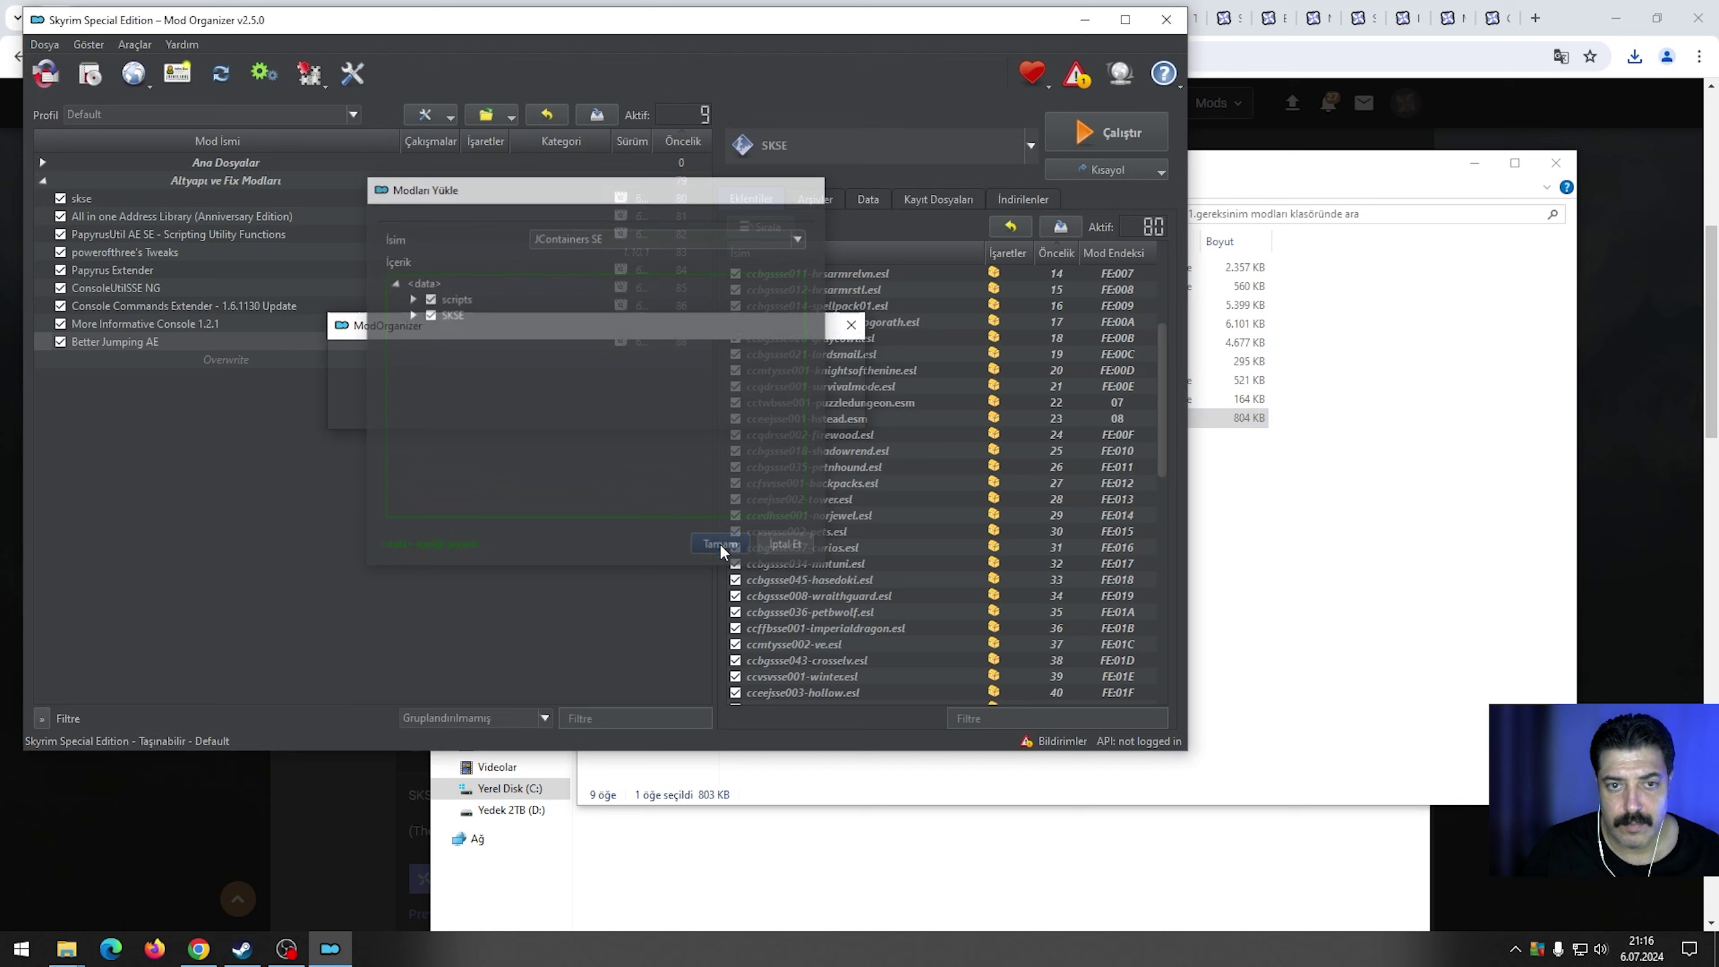
left_click(60, 359)
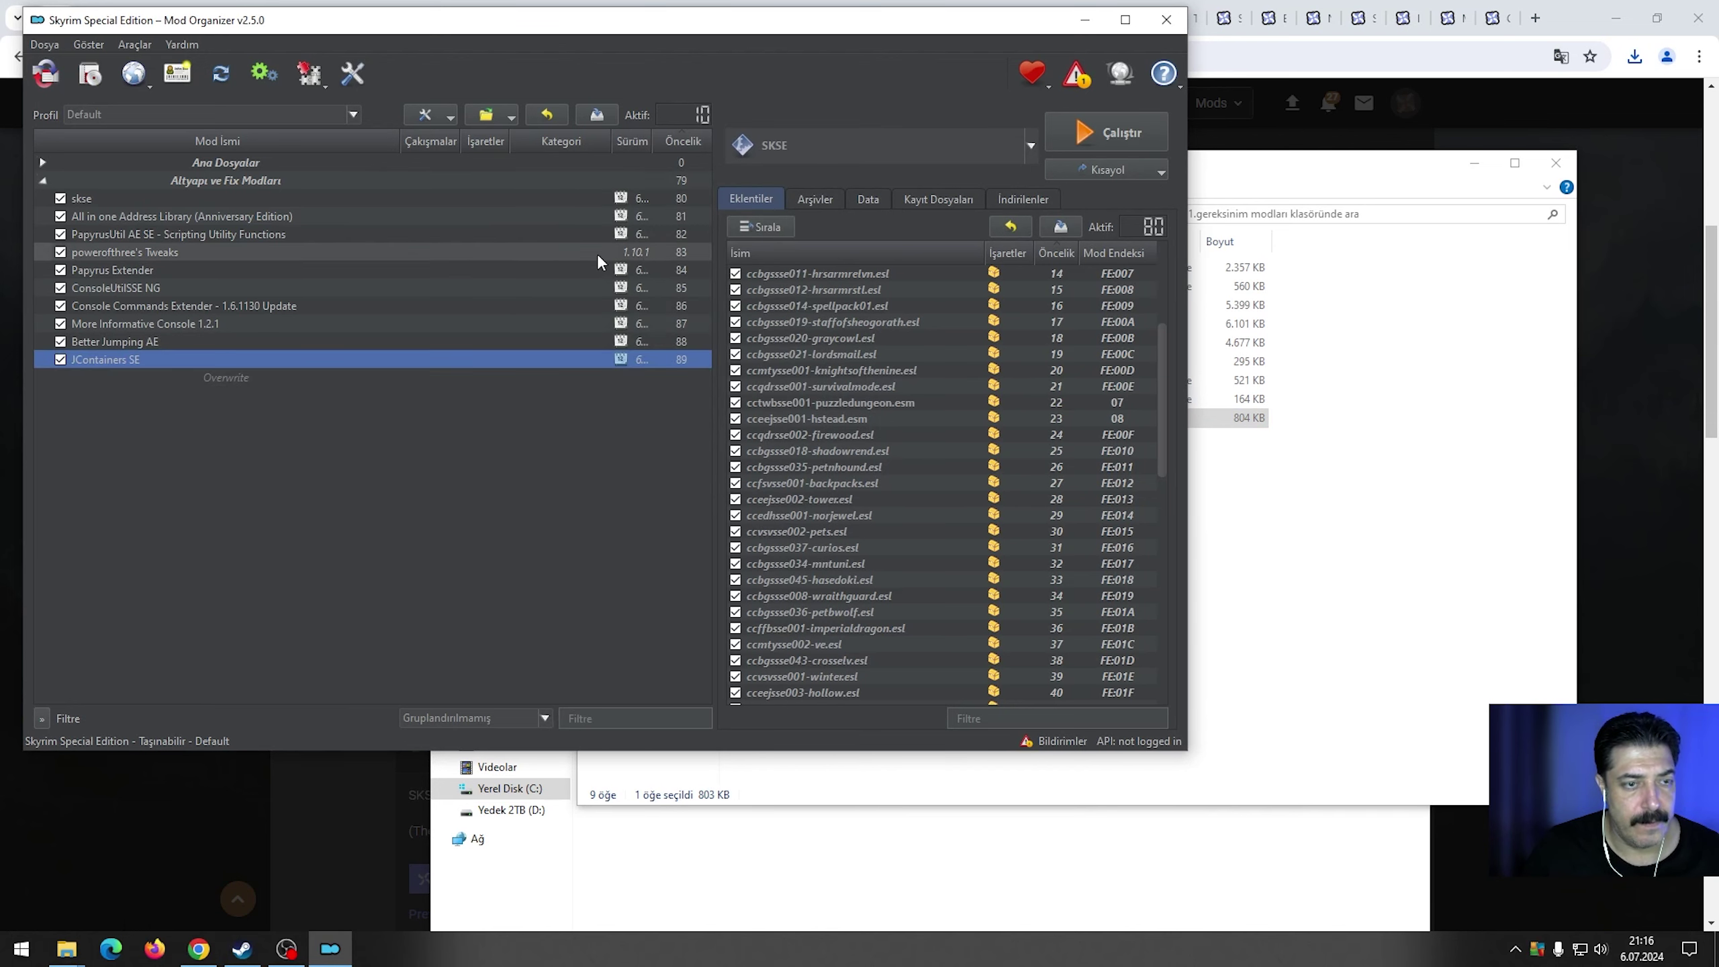
Return to Chrome, dismiss the JContainers SE download dialog and close that mod's page.
left_click(1404, 491)
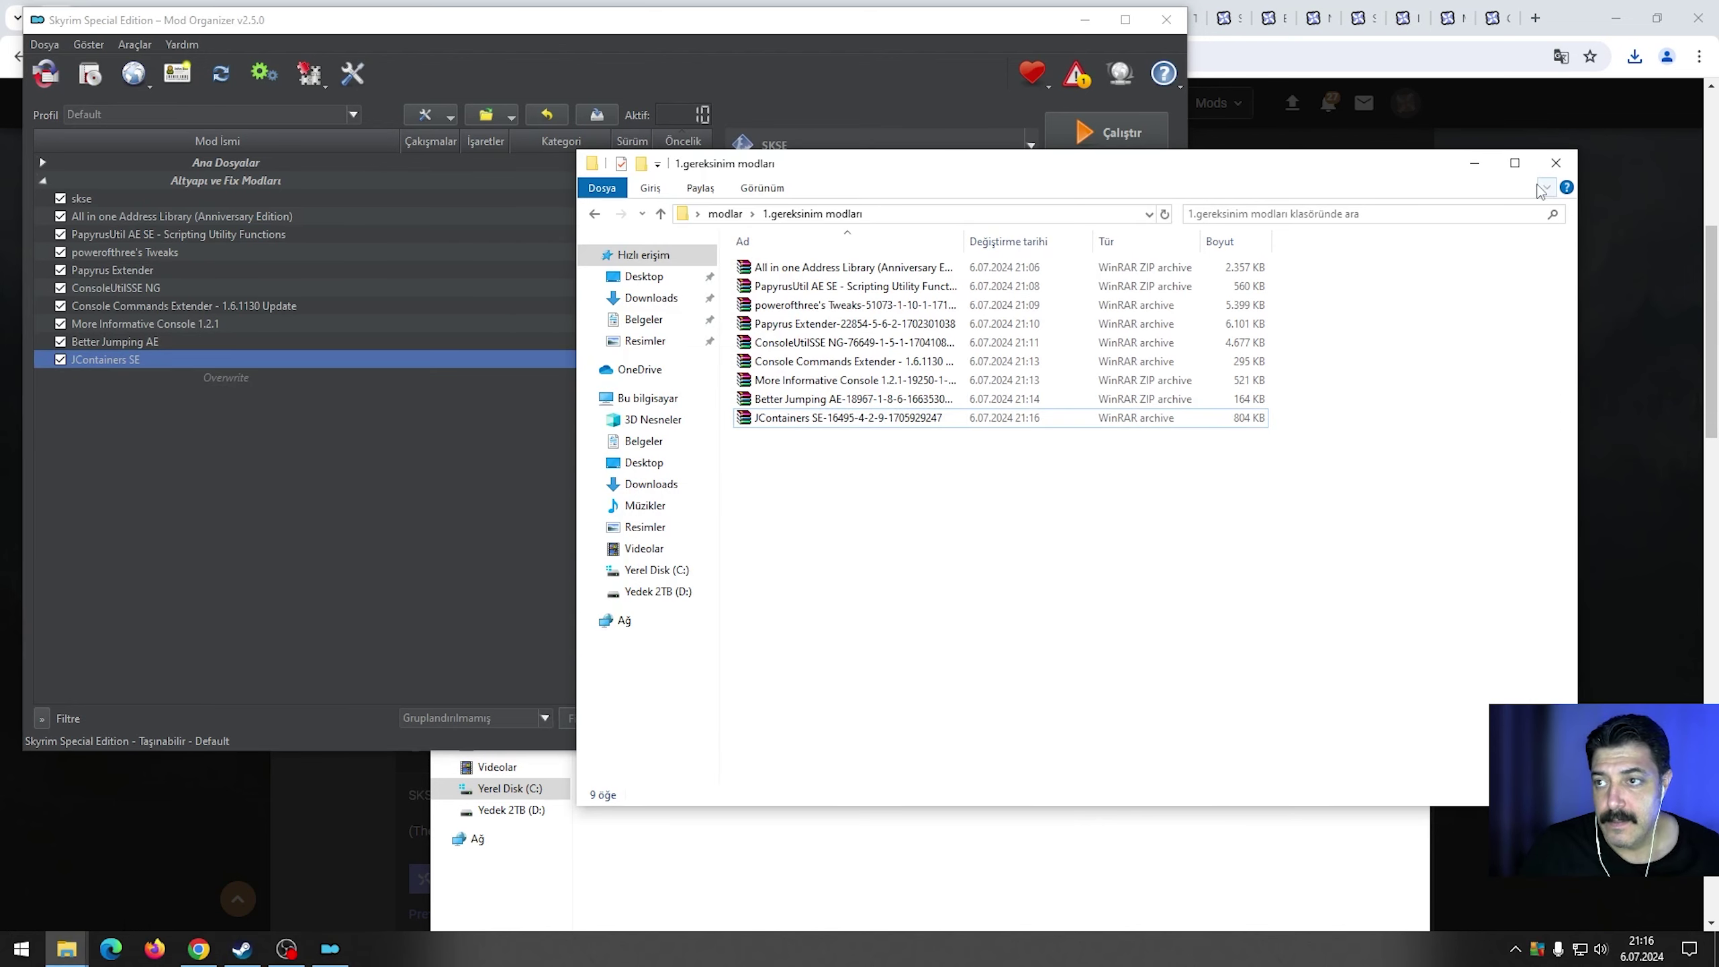
left_click(1659, 413)
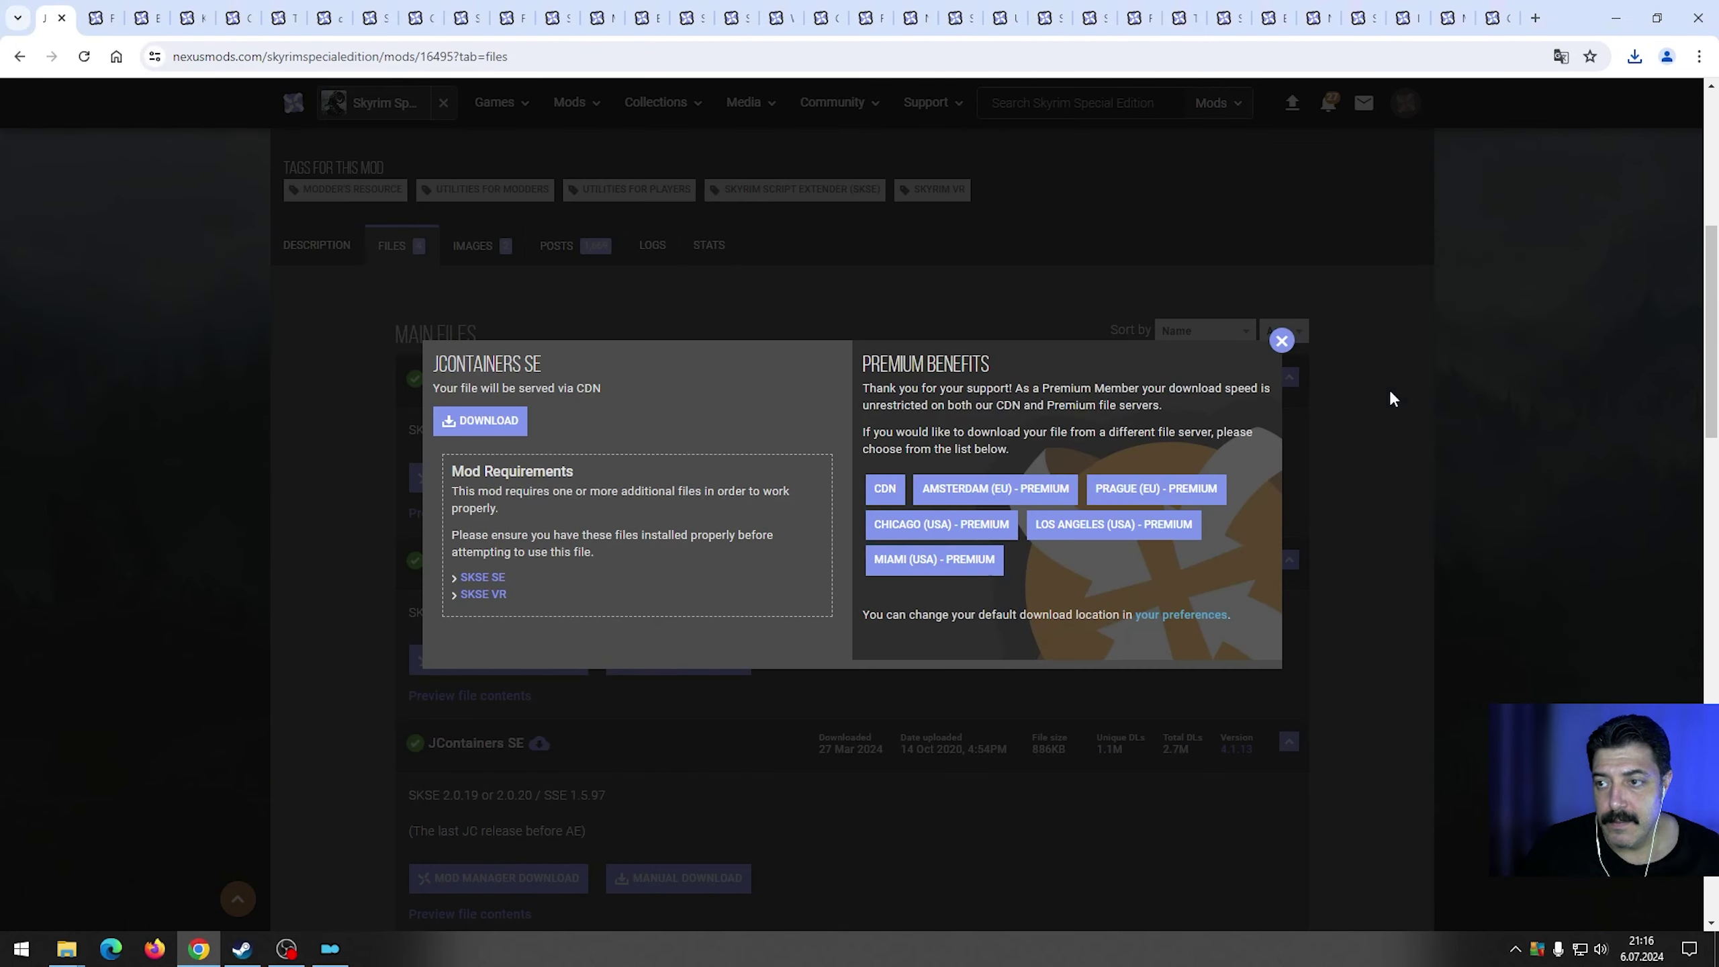
left_click(1282, 340)
scroll(549, 502, "up", 6)
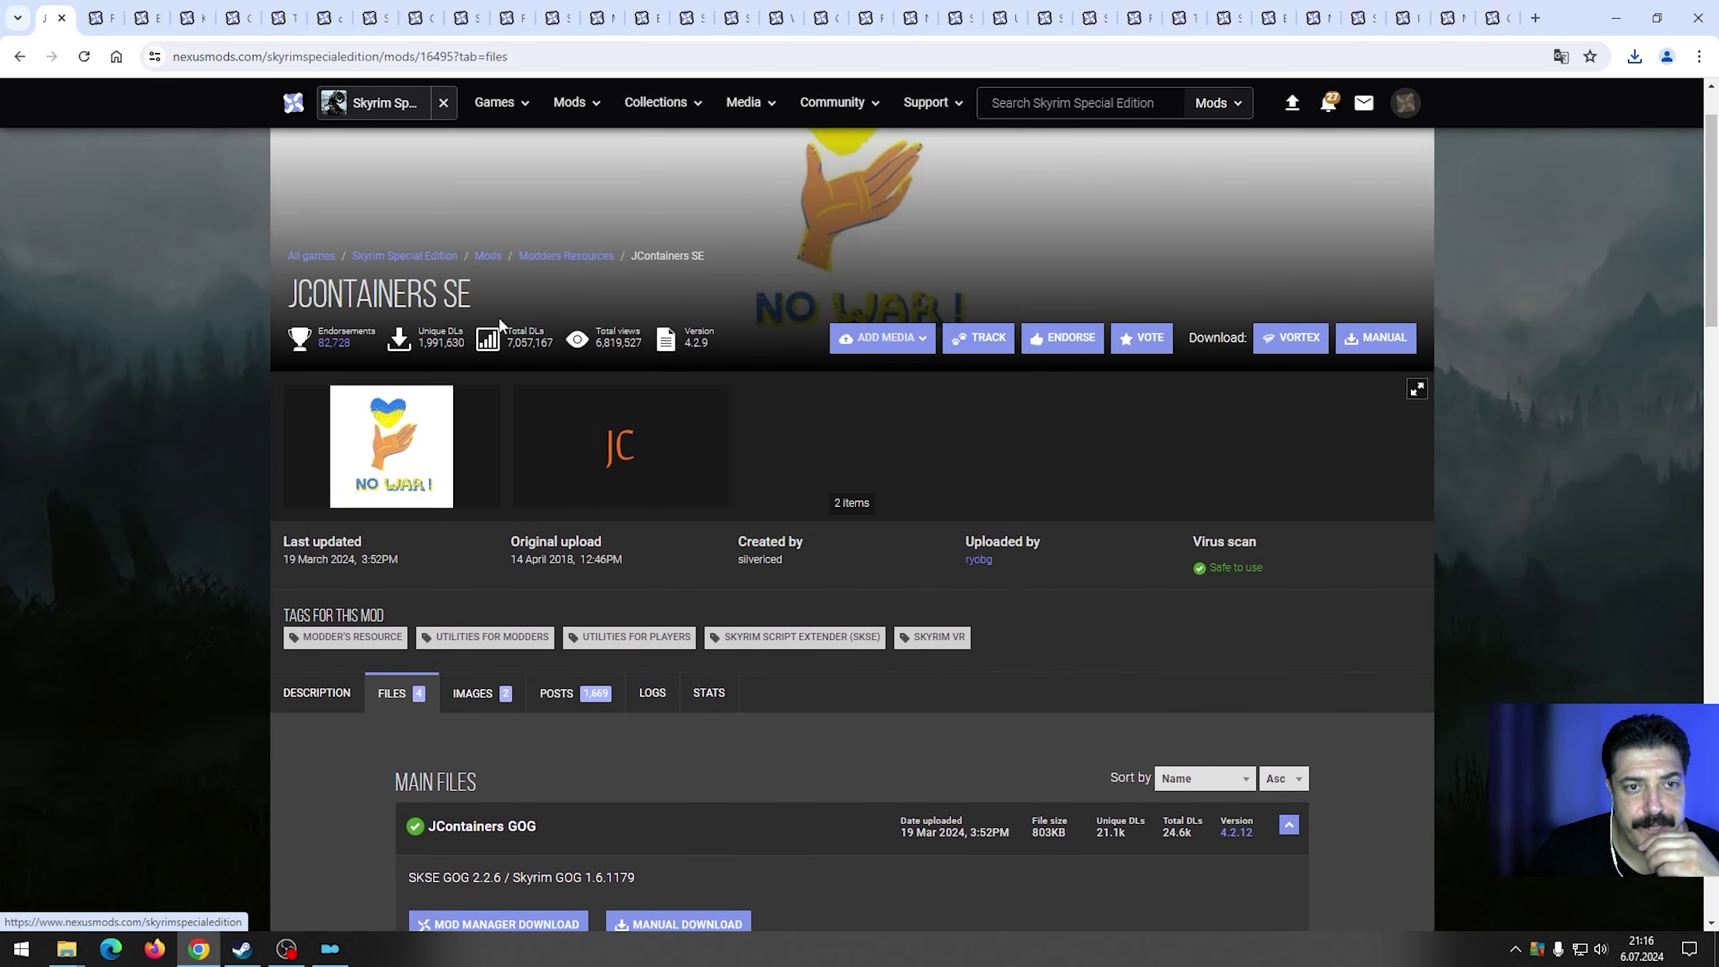
left_click(62, 19)
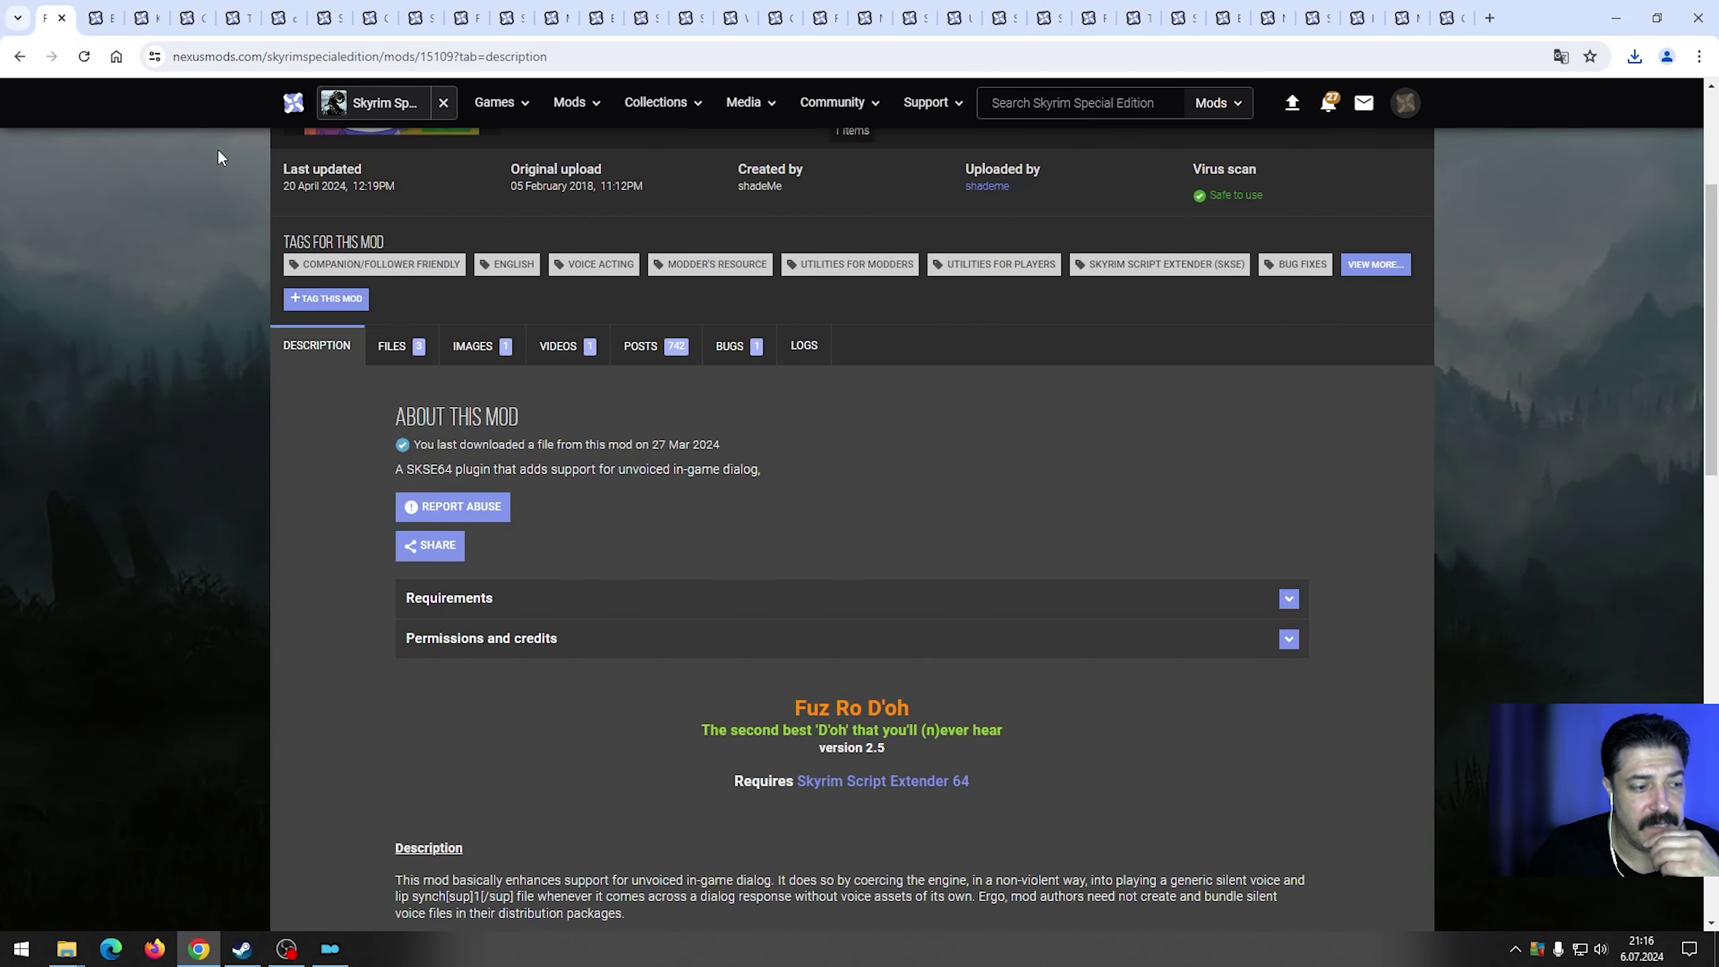
Review the Fuz Ro D-oh - Silent Voice requirements and description, reading the page in Turkish before restoring English.
scroll(529, 550, "up", 4)
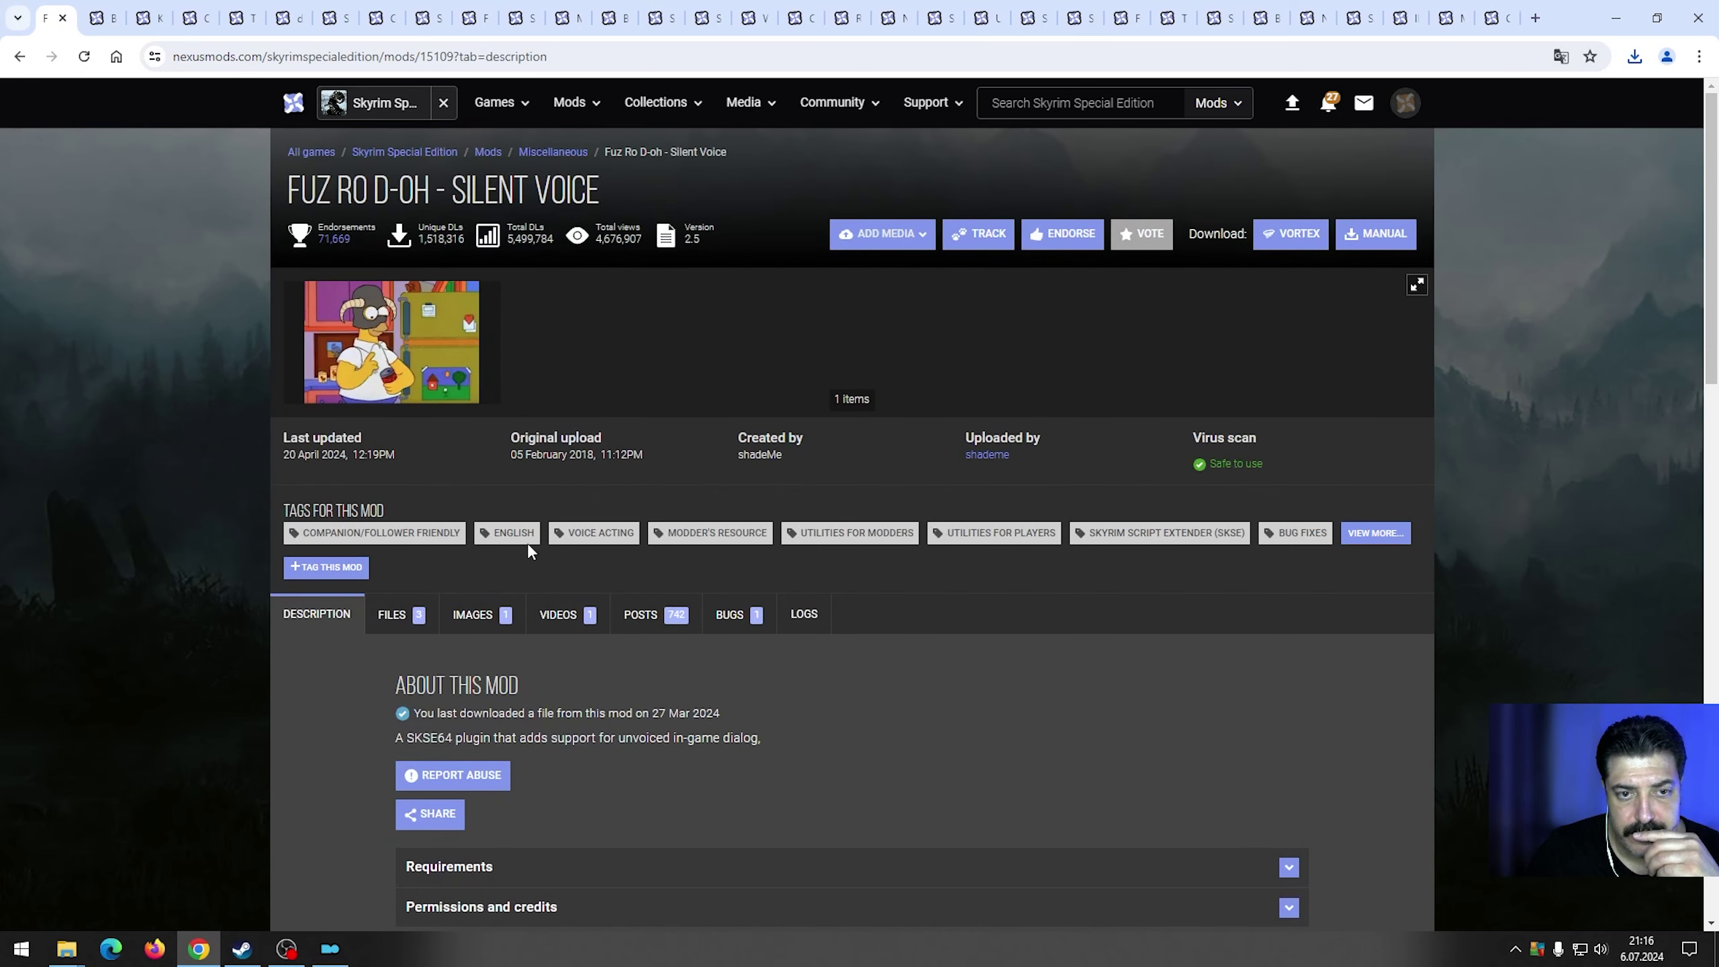
scroll(610, 677, "down", 5)
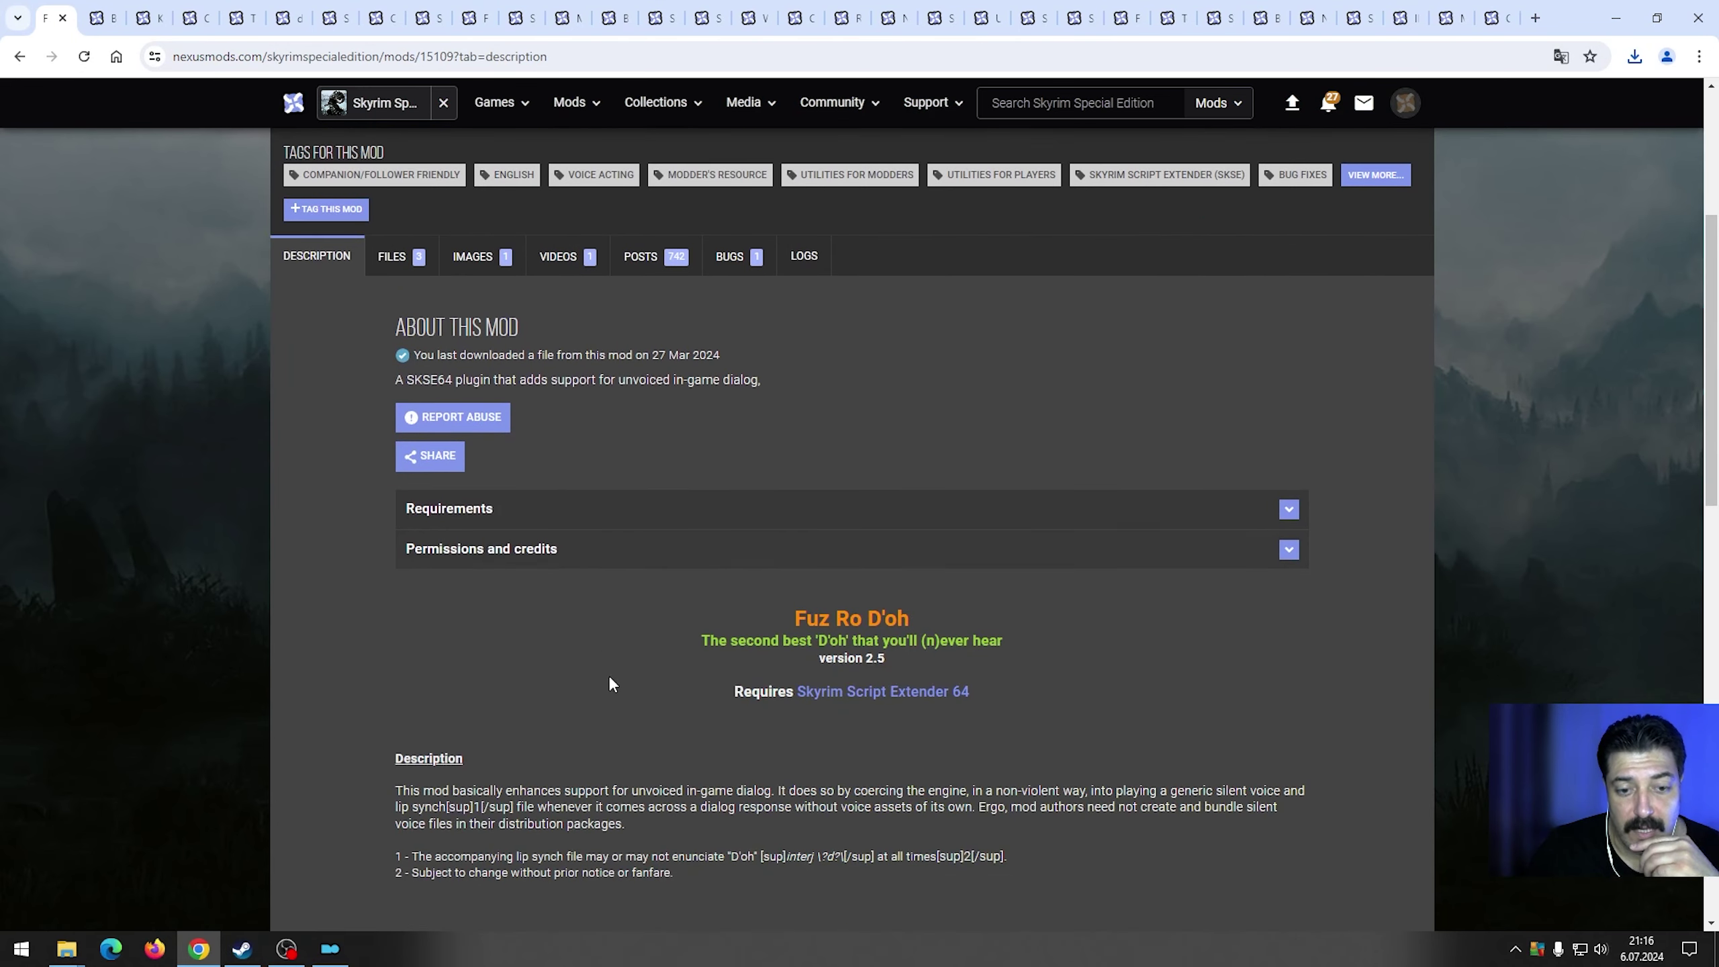
left_click(511, 514)
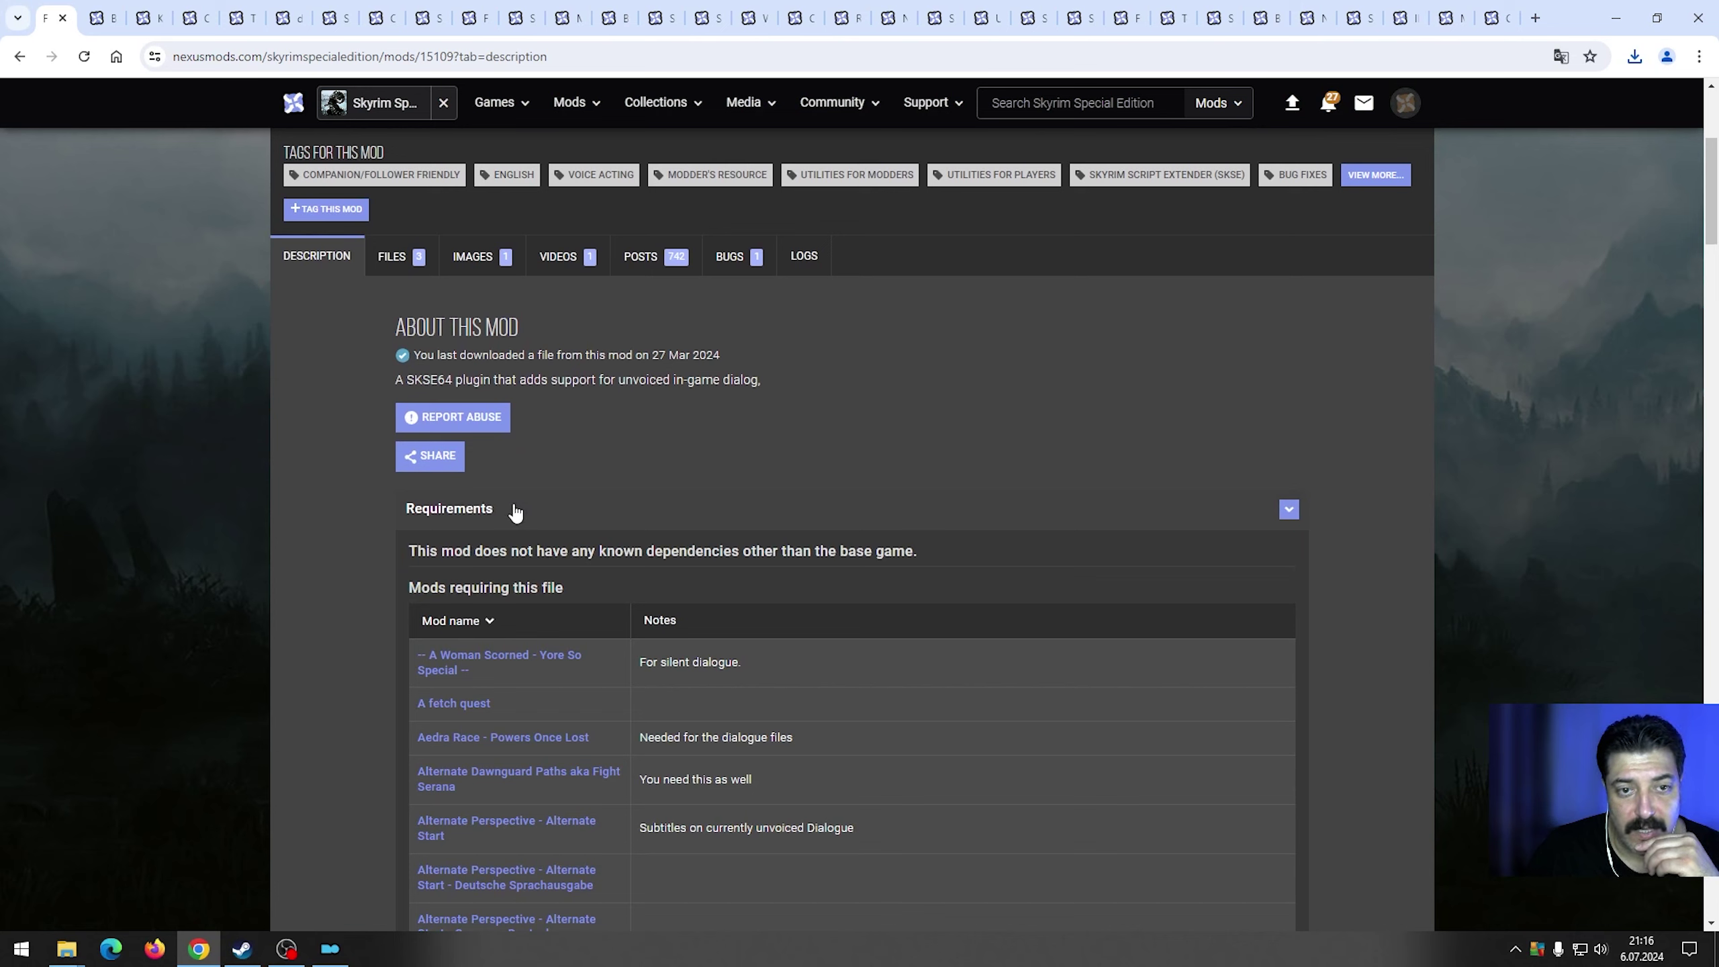
left_click(515, 512)
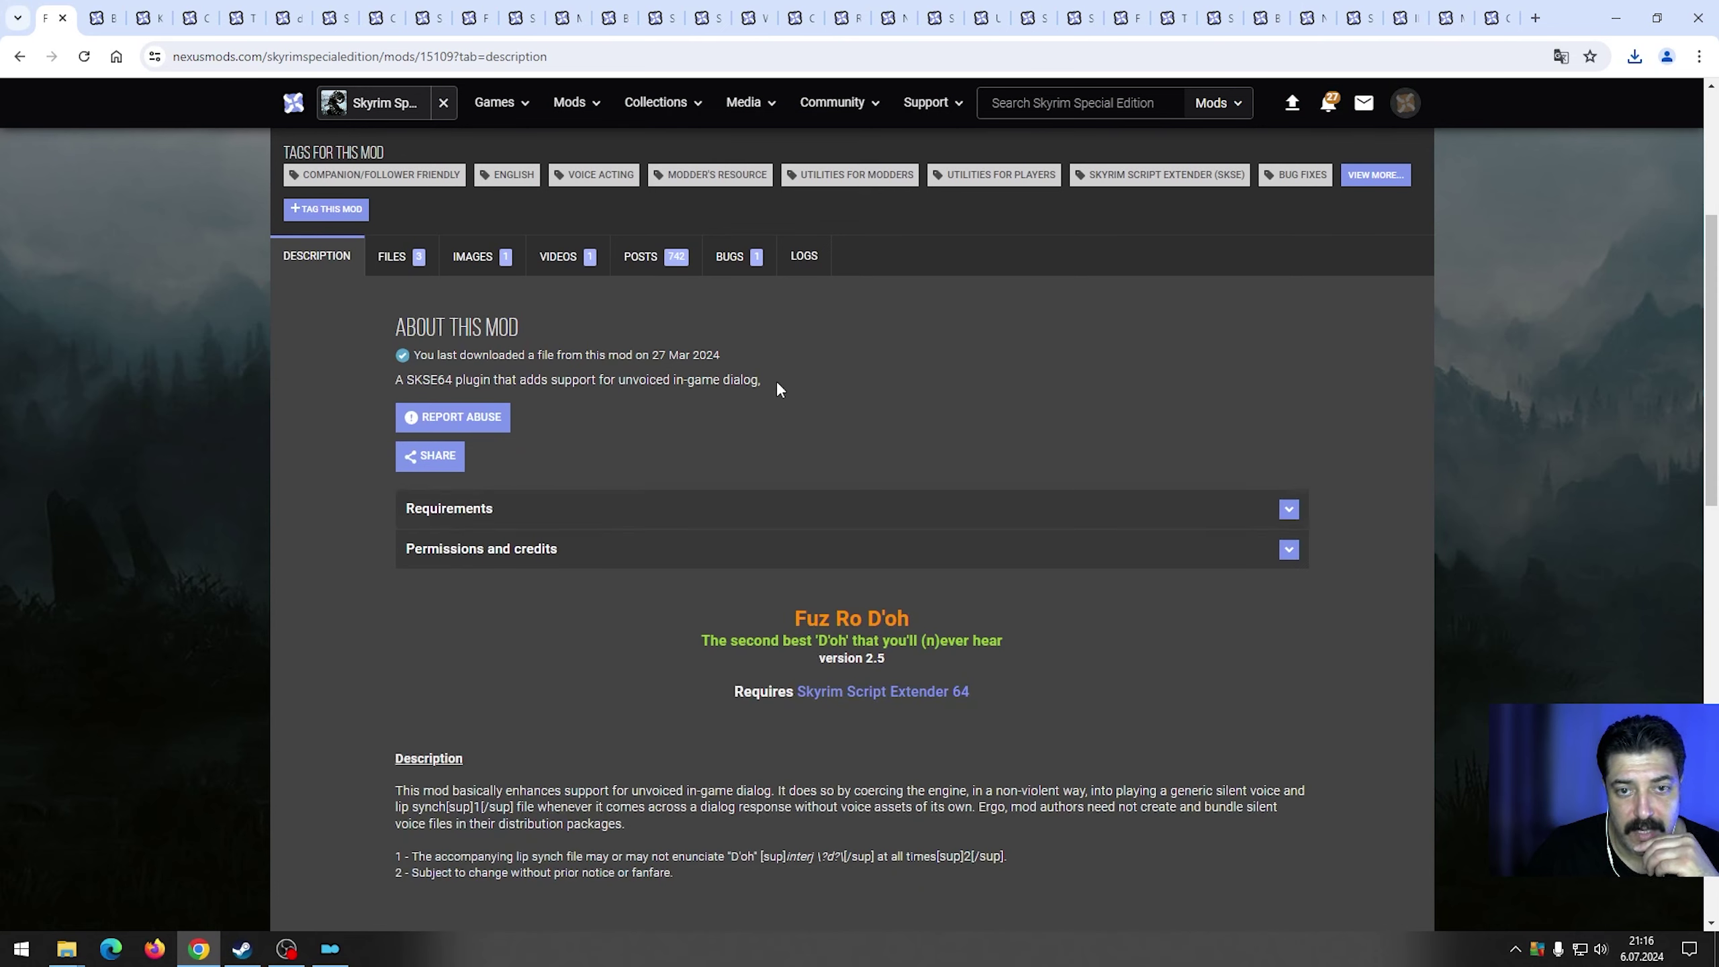
right_click(865, 406)
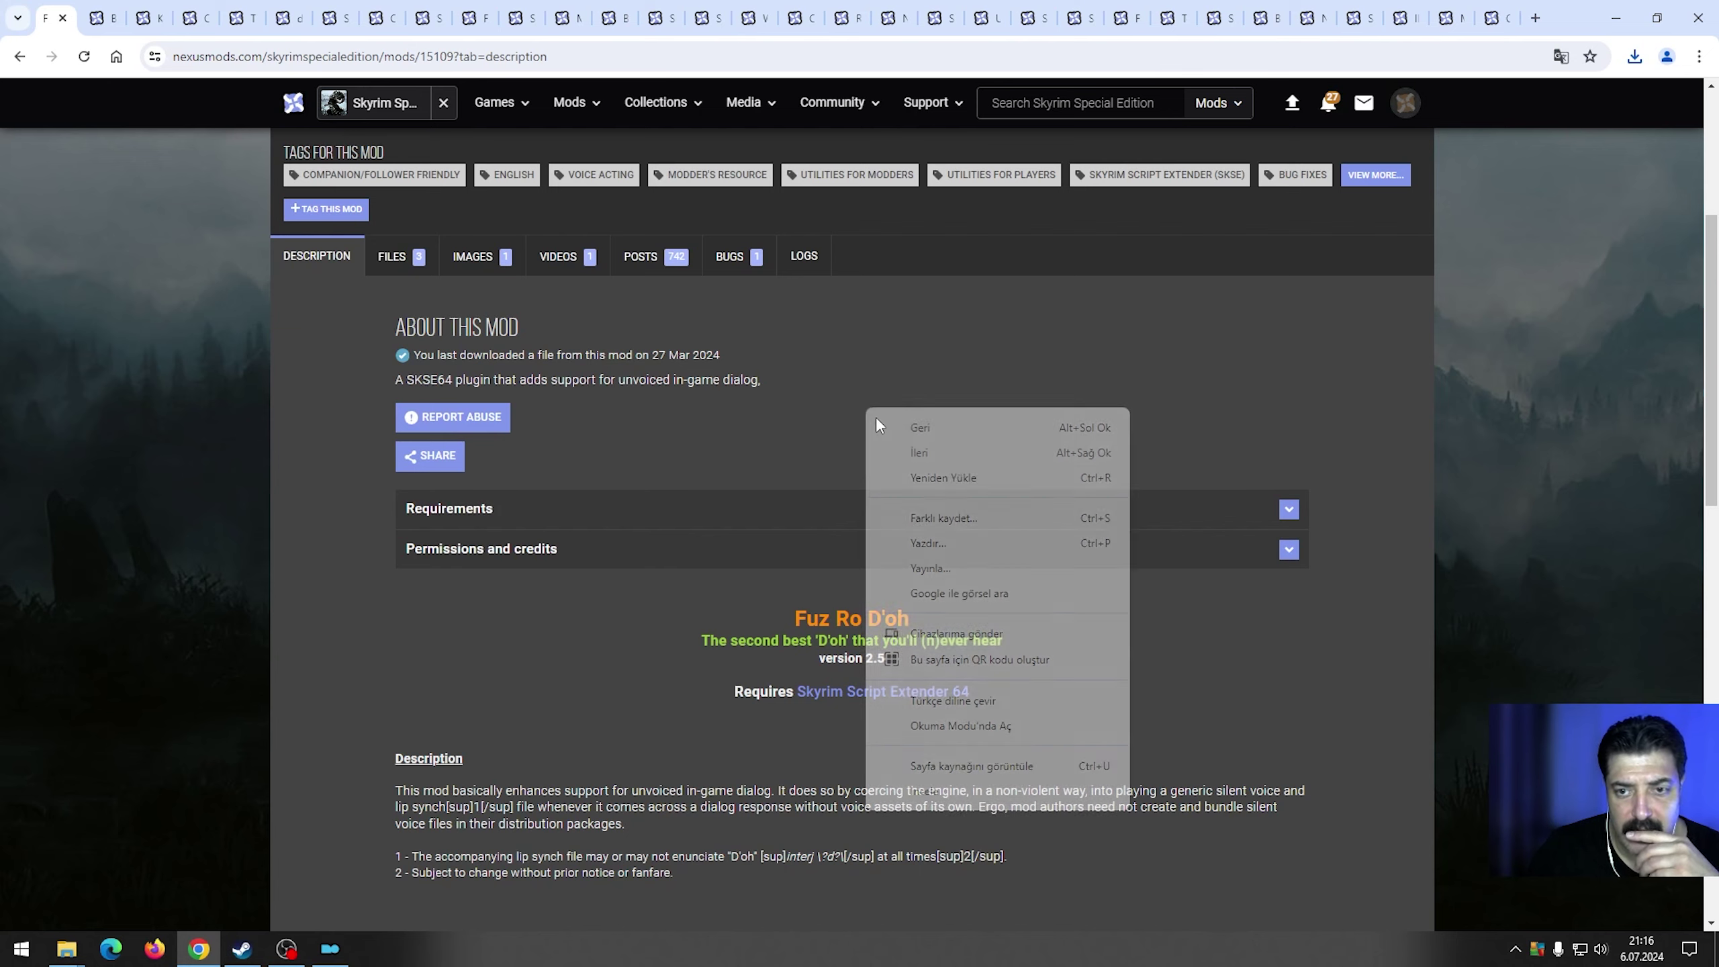
left_click(967, 702)
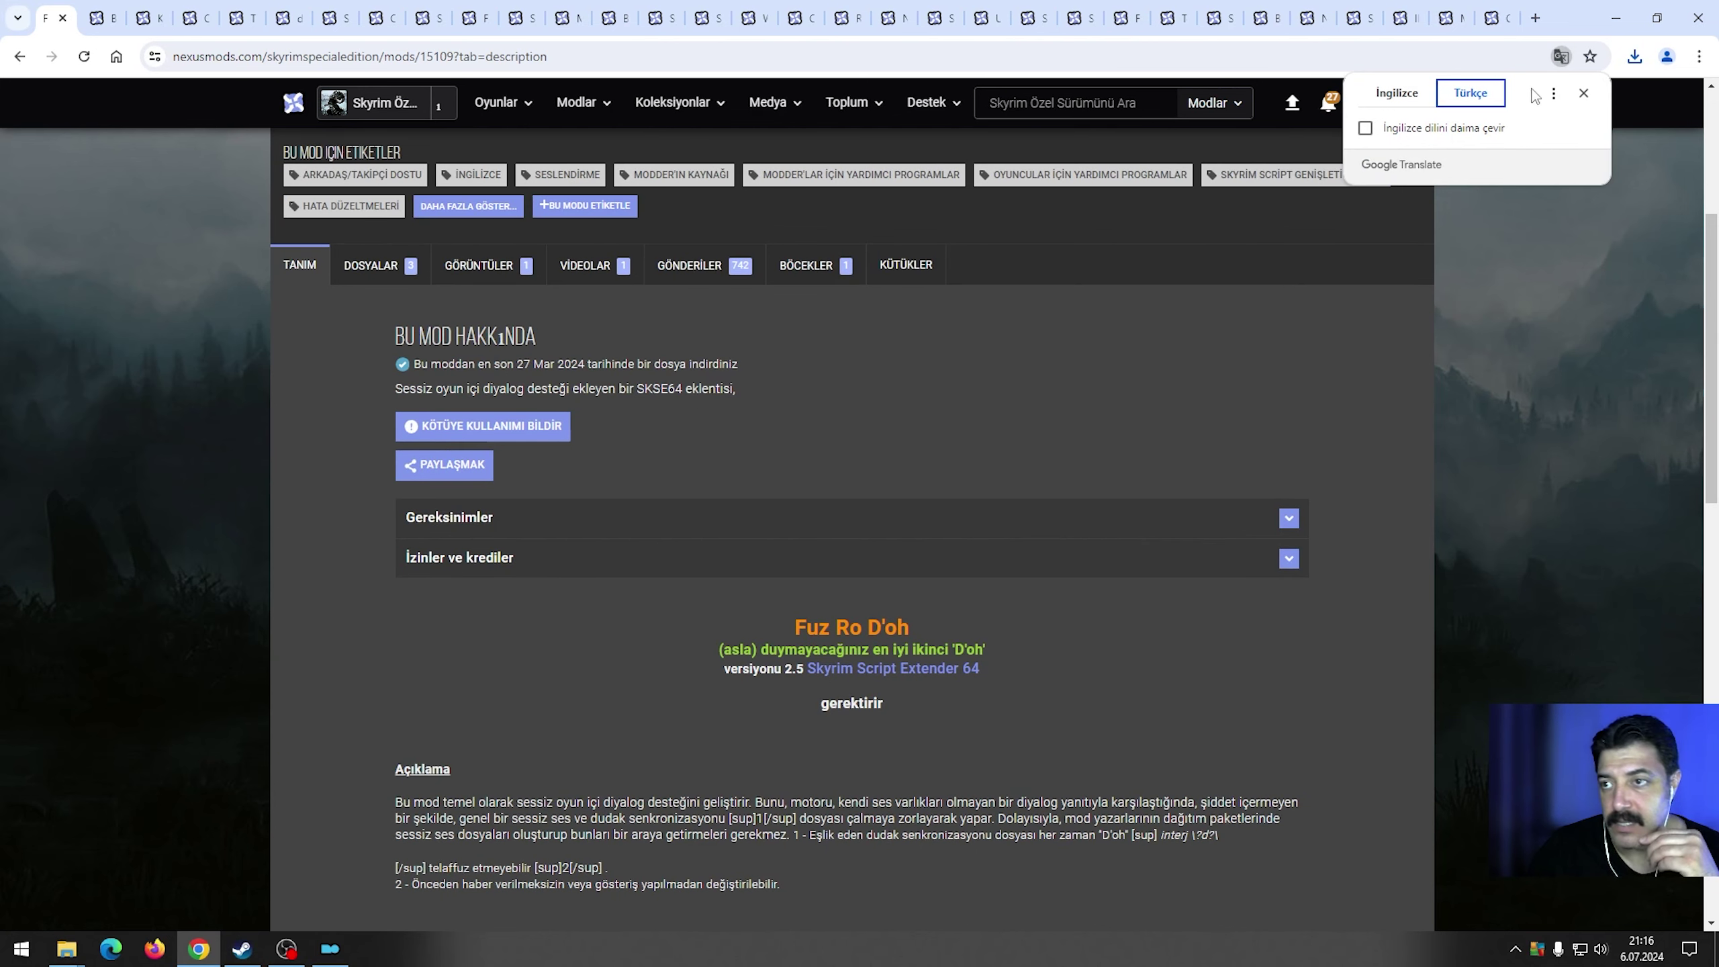
left_click(1396, 92)
scroll(576, 562, "up", 5)
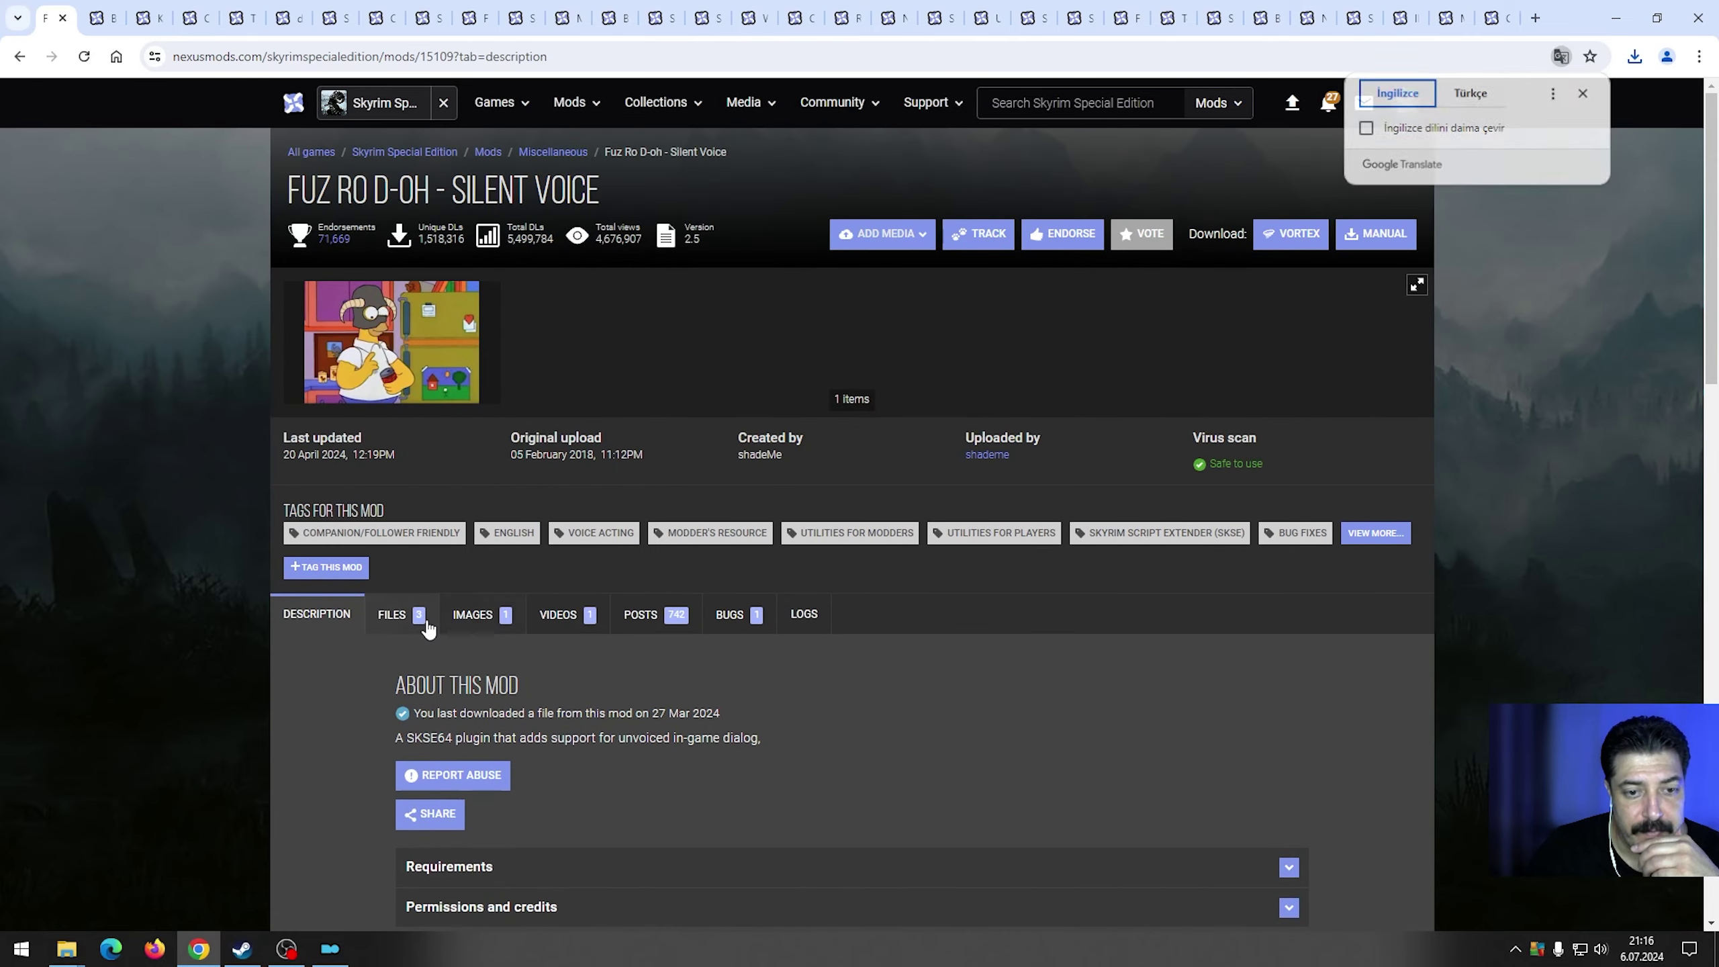
Manually download the Fuz Ro D'oh main file that supports game version v1.6.1170.
scroll(572, 723, "down", 4)
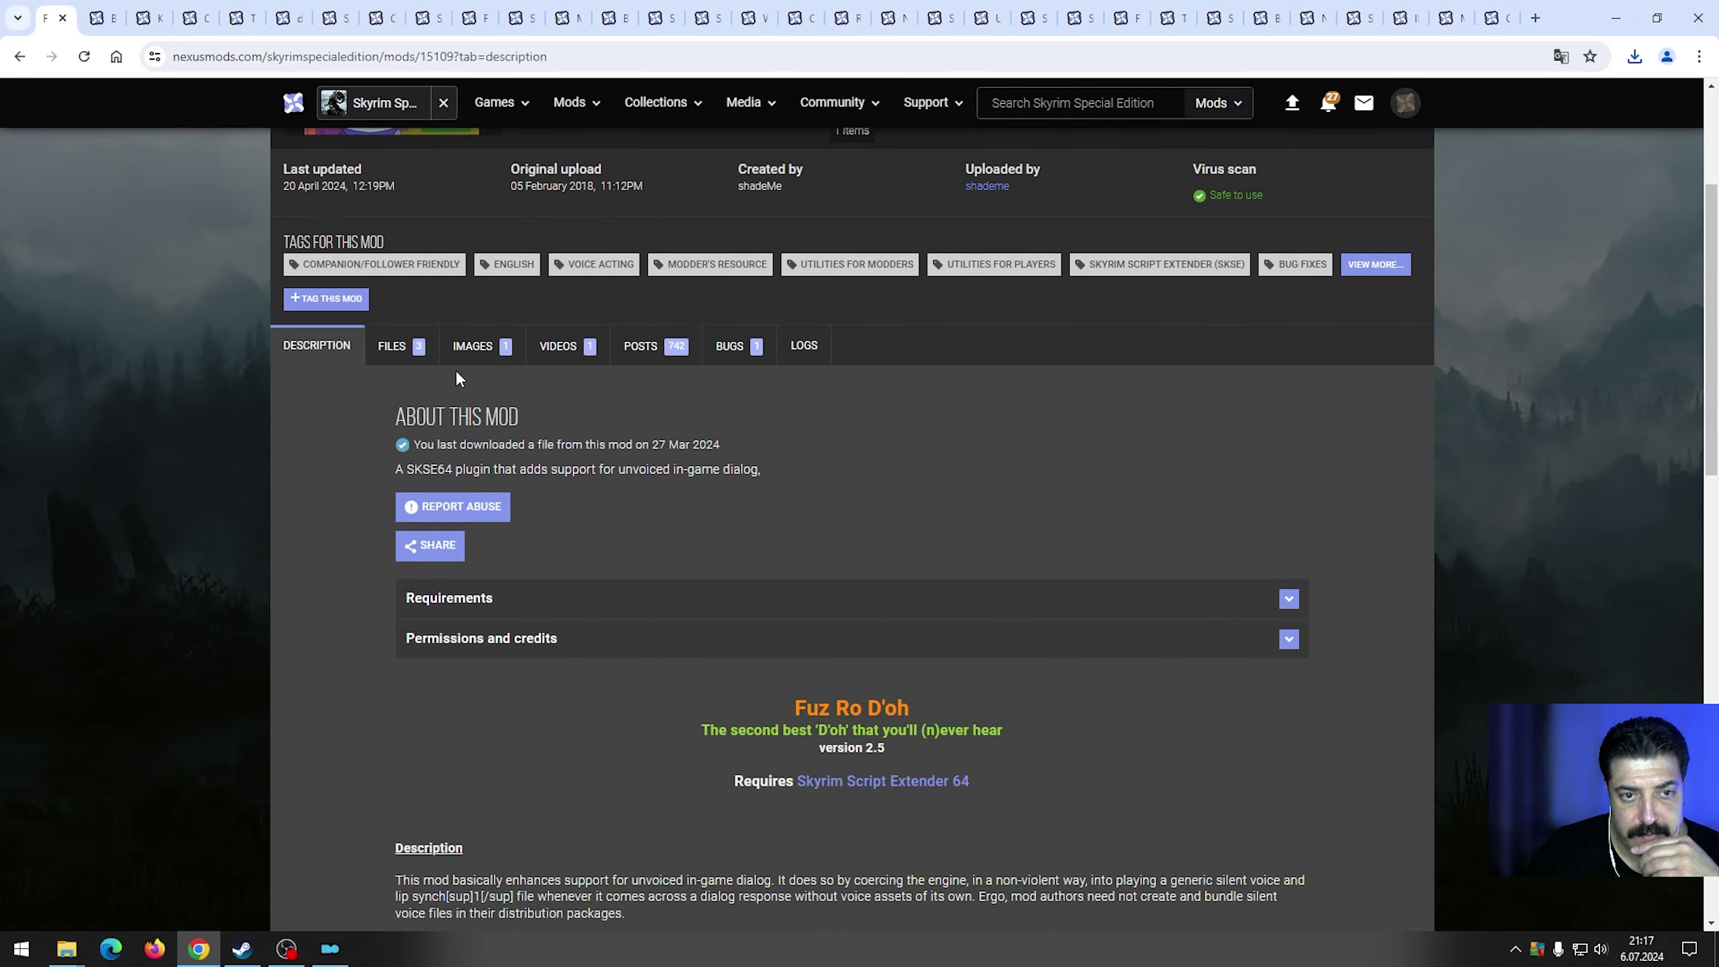
left_click(397, 346)
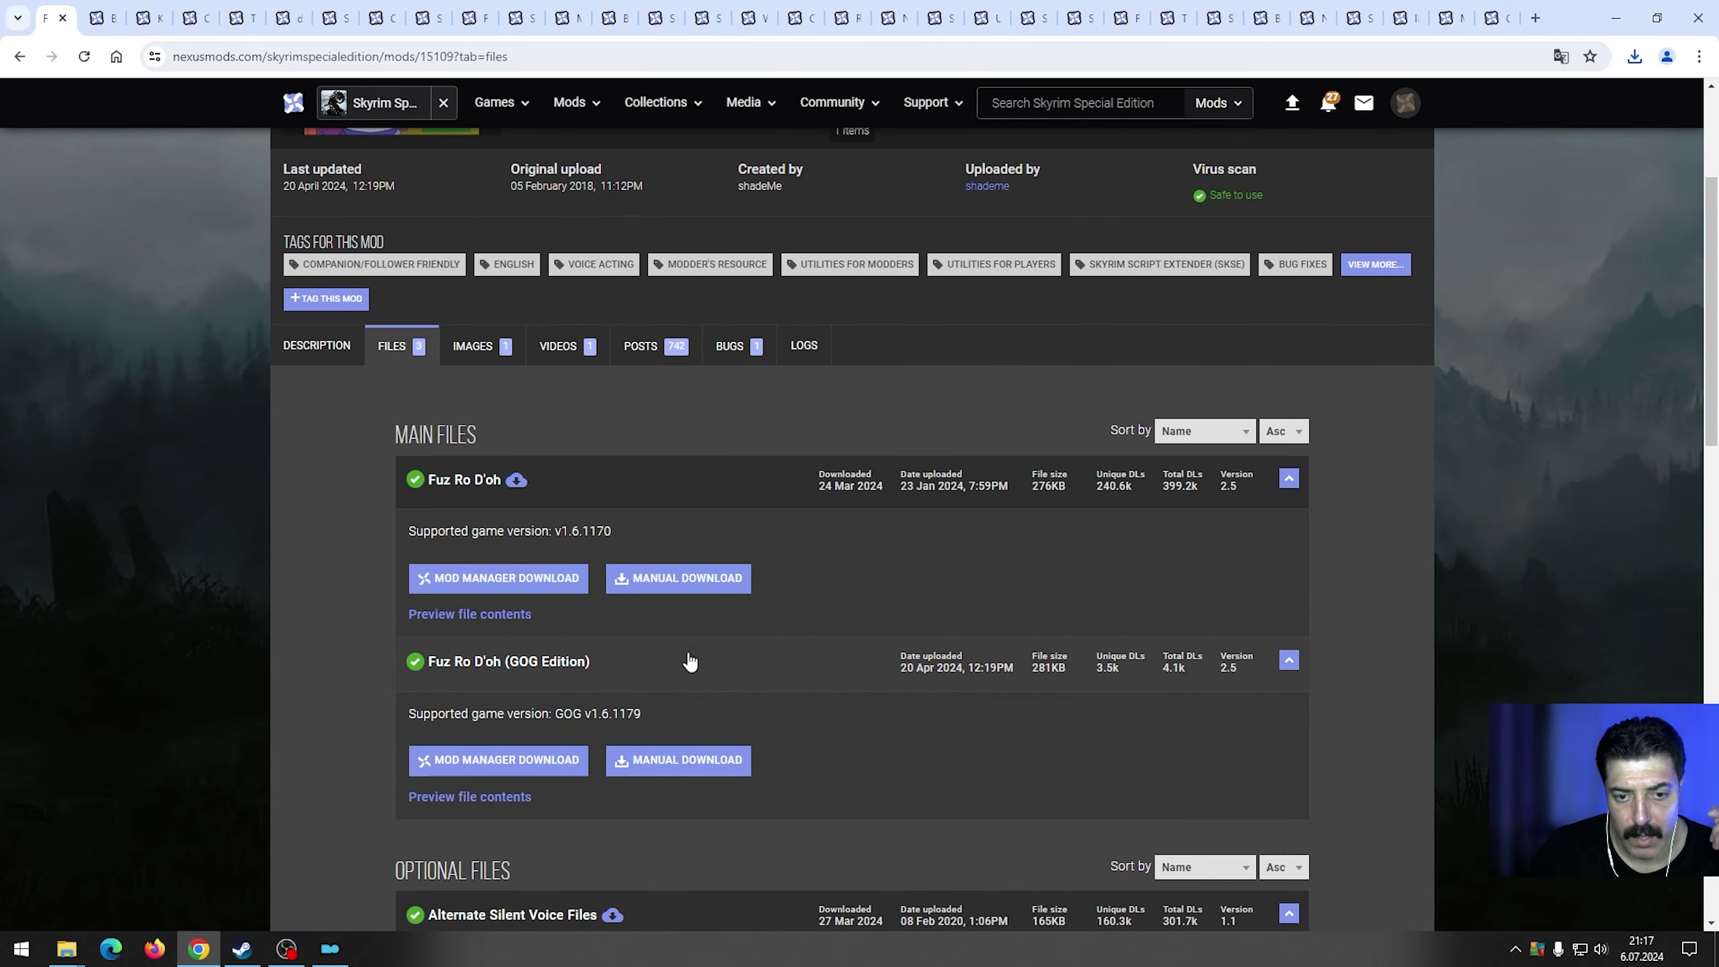
left_click(707, 578)
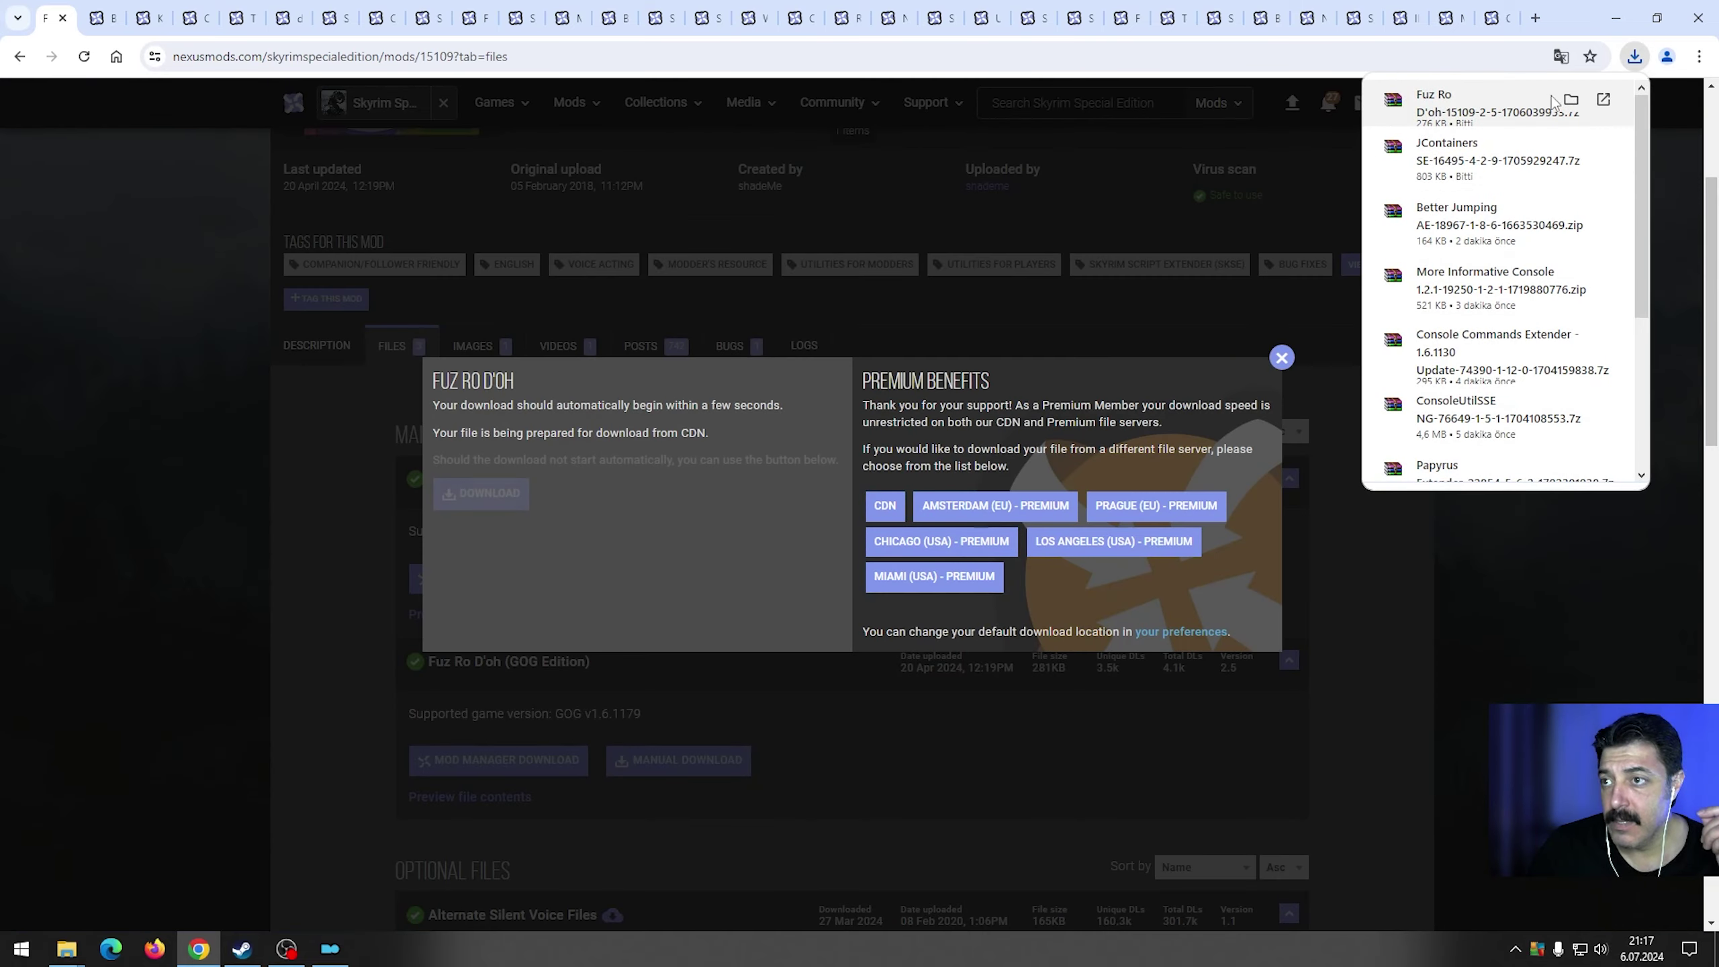
Show the downloaded Fuz Ro D'oh archive in its folder and move it into the 1.gereksinim modları folder.
left_click(1601, 100)
left_click(1613, 21)
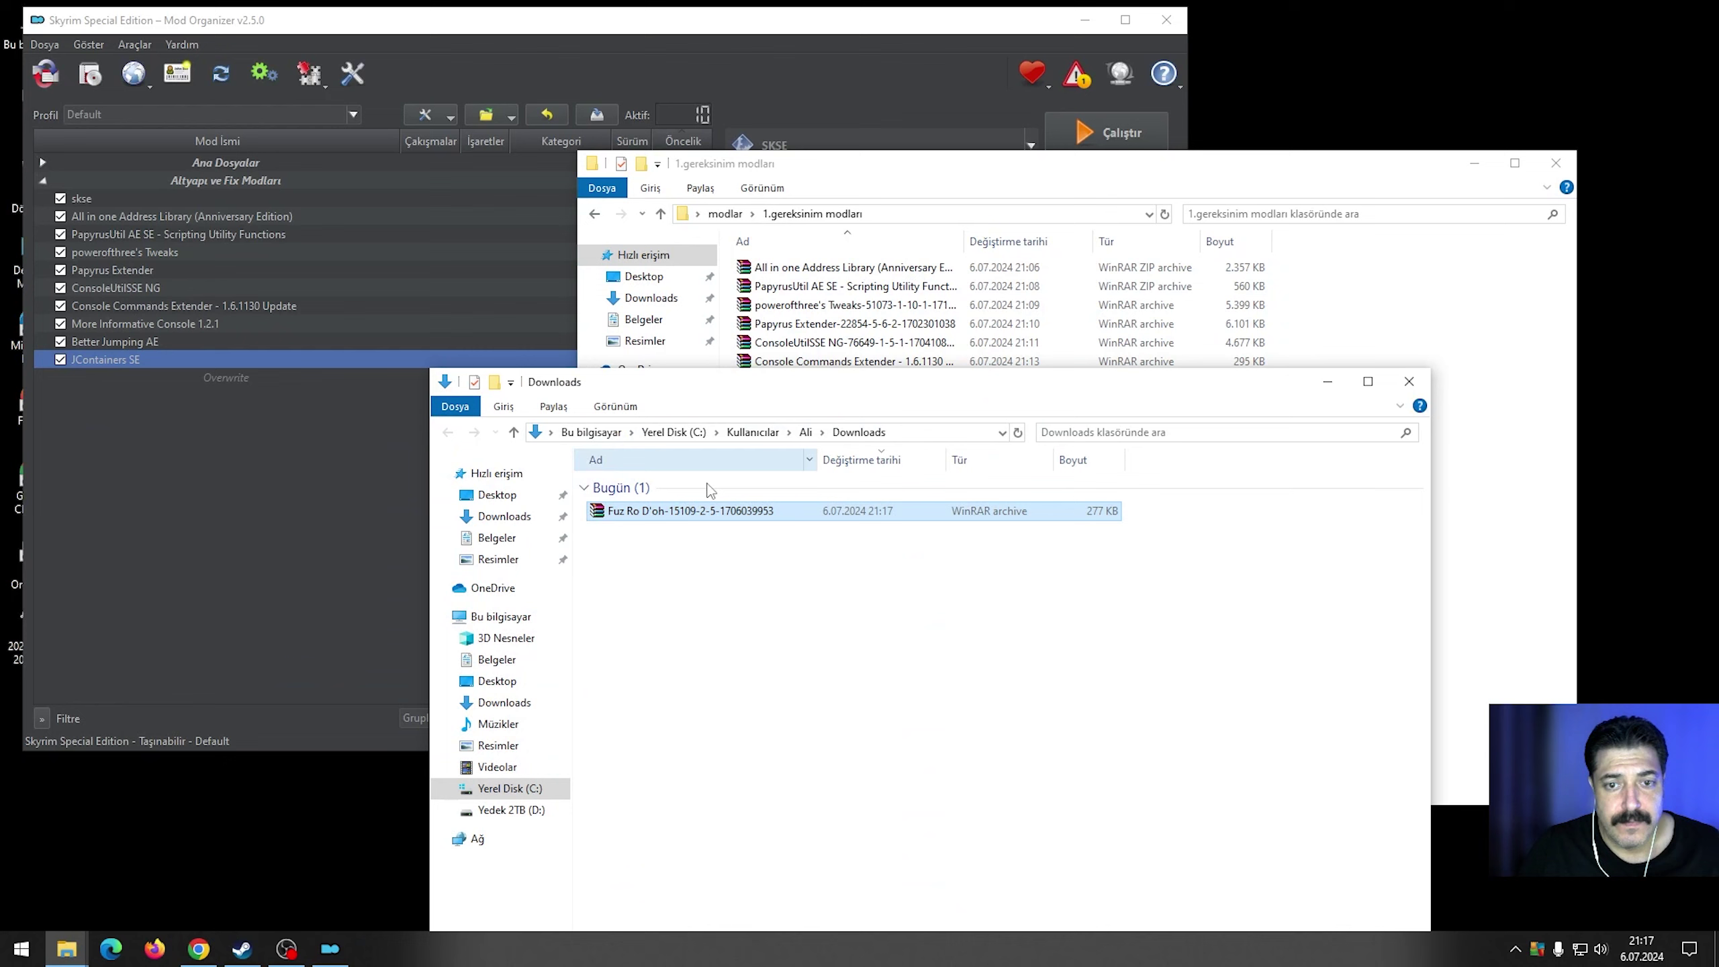
left_click_drag(685, 514, 1471, 555)
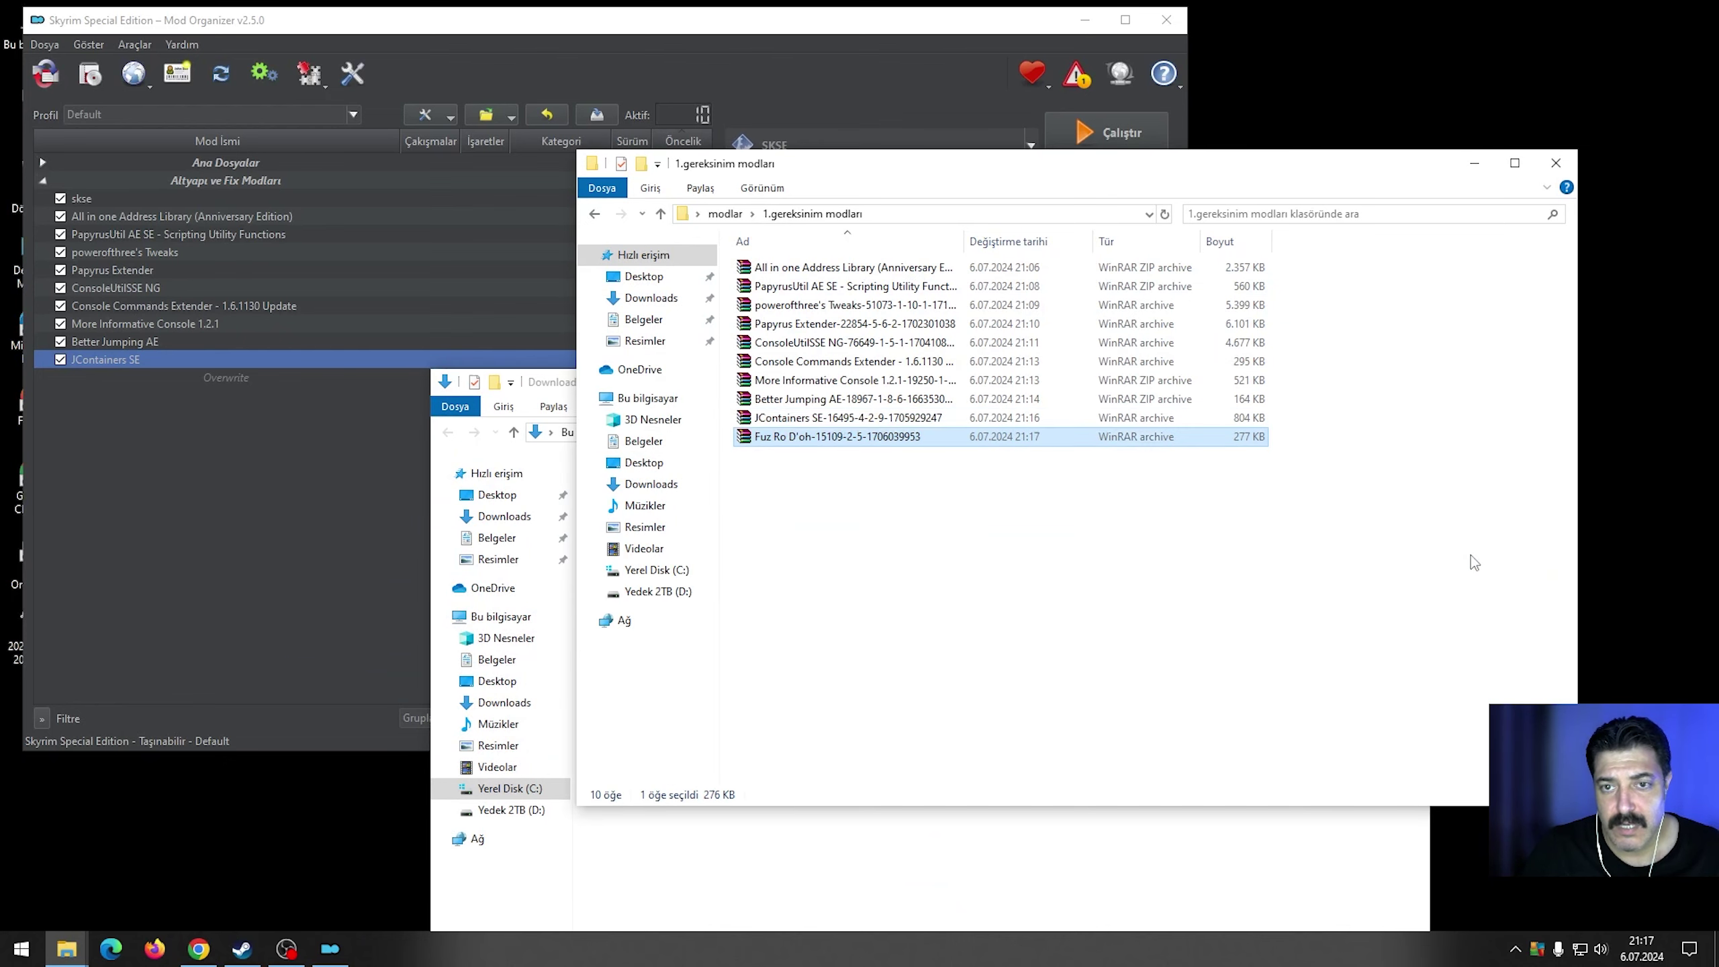
Install the Fuz Ro D'oh archive in Mod Organizer below JContainers SE via manual installation and enable it.
left_click_drag(795, 440, 162, 379)
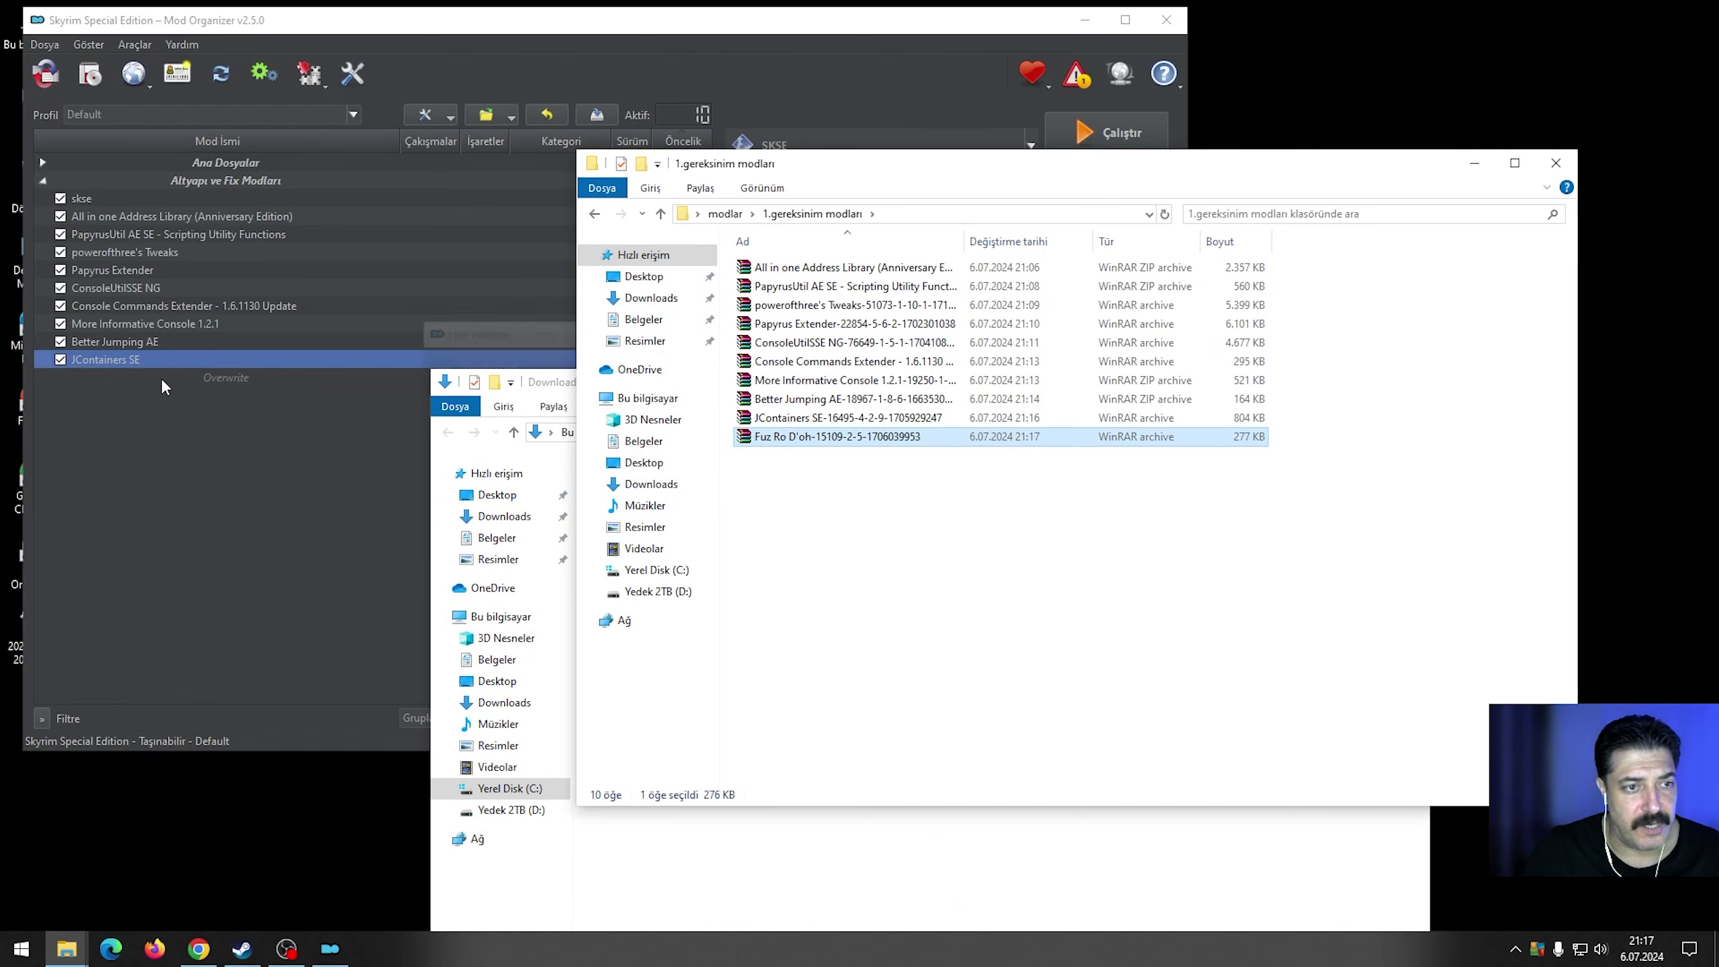
left_click(481, 397)
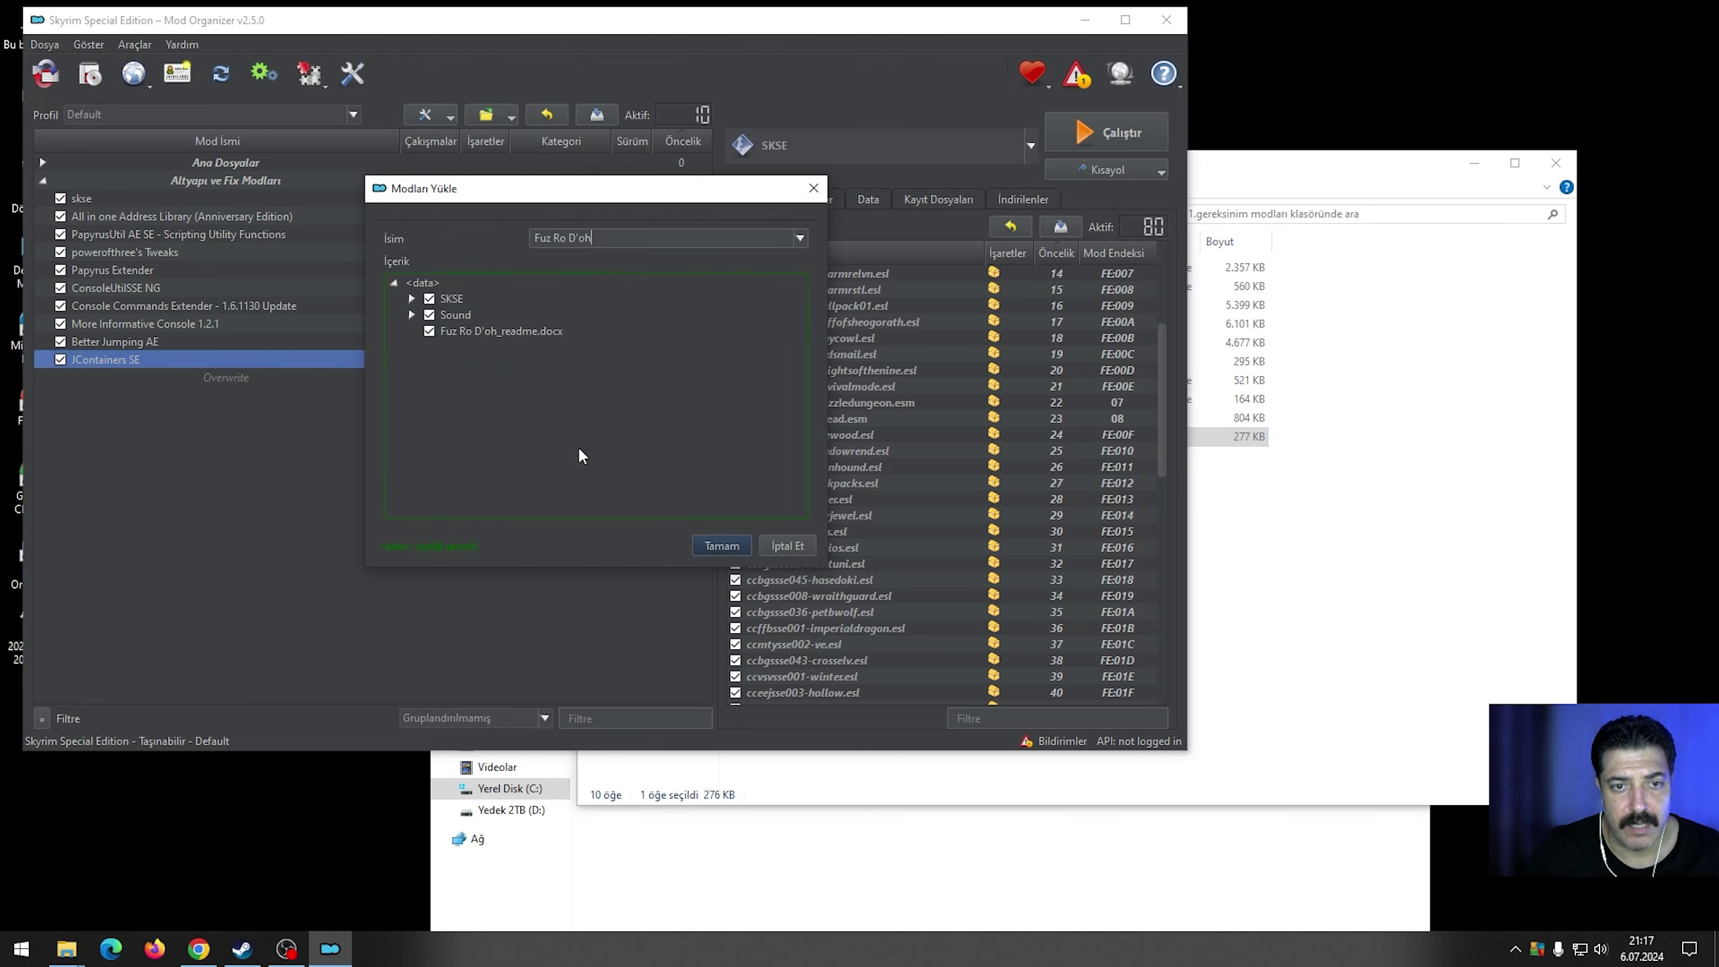
left_click(721, 546)
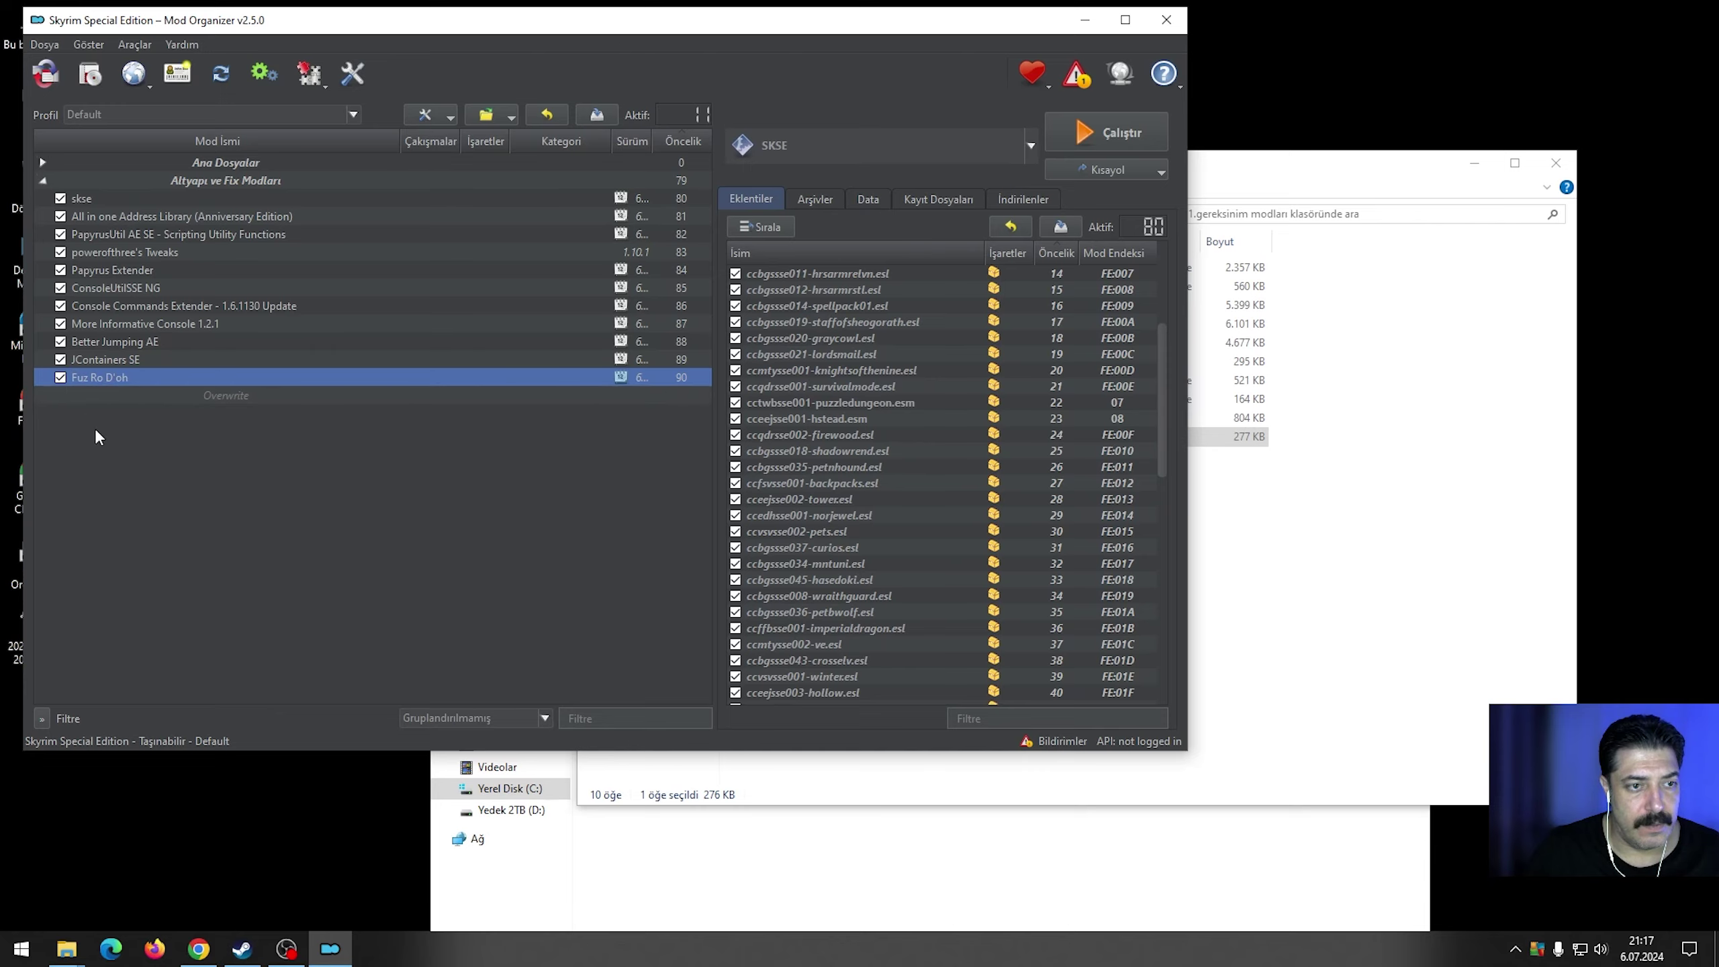
Return to Chrome, dismiss the Fuz Ro D'oh download dialog and close that mod's page.
left_click(213, 955)
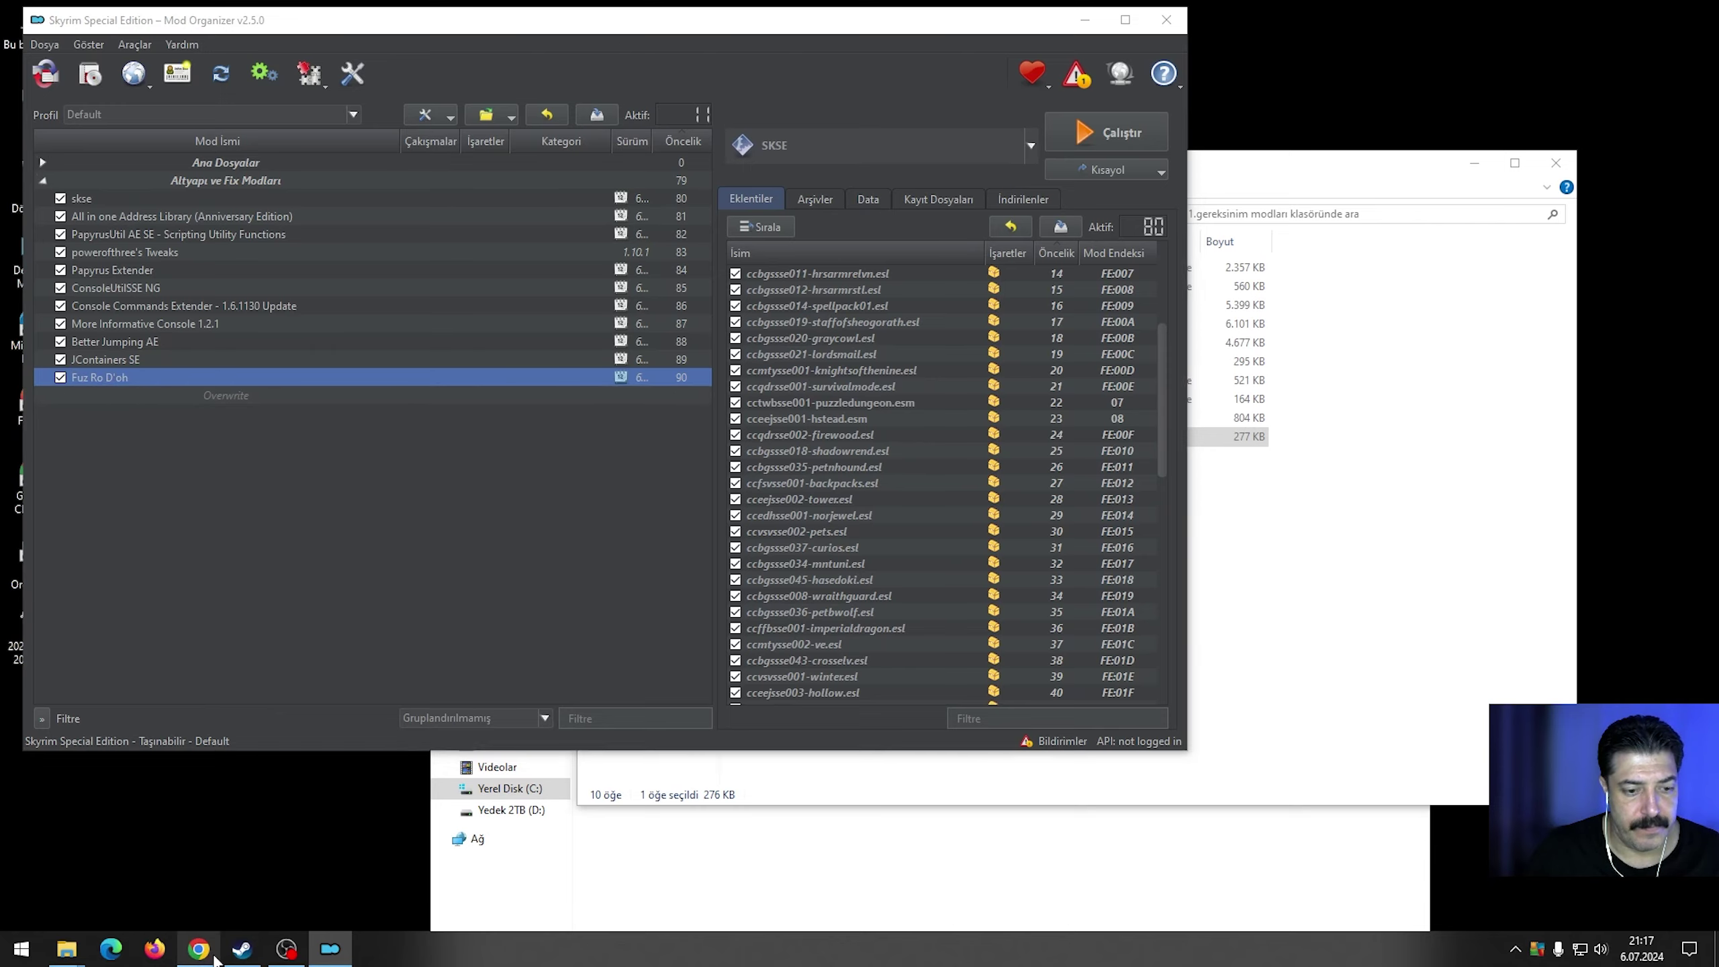
left_click(1281, 357)
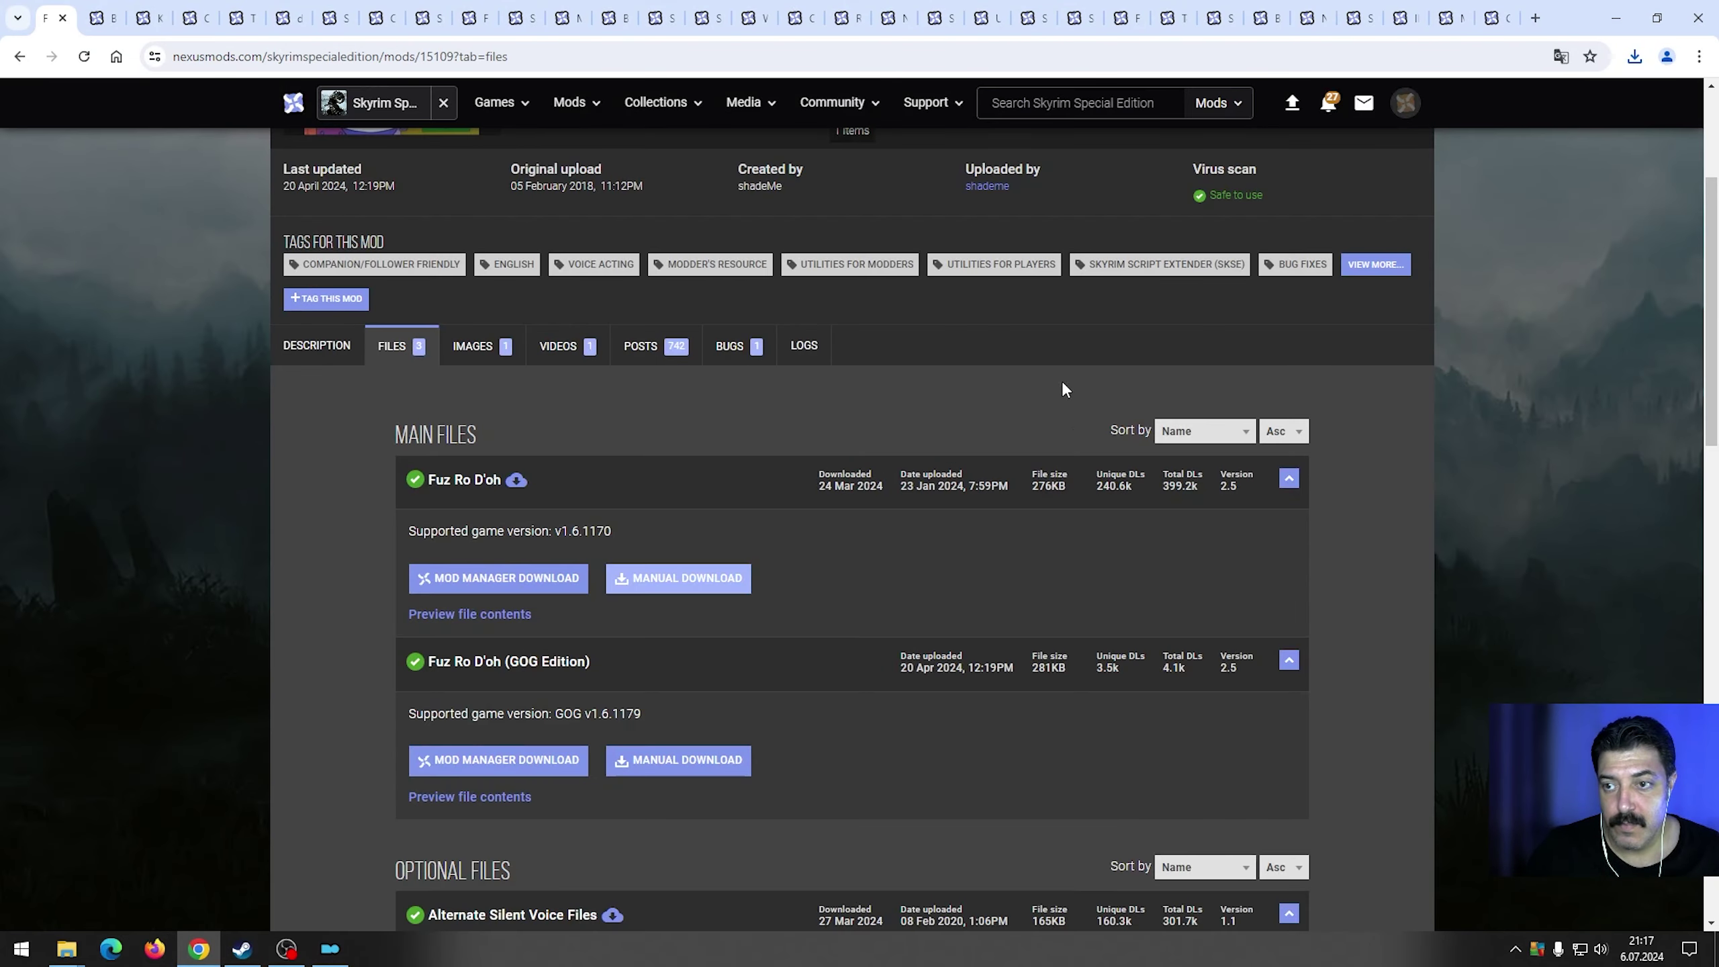
scroll(1062, 385, "up", 3)
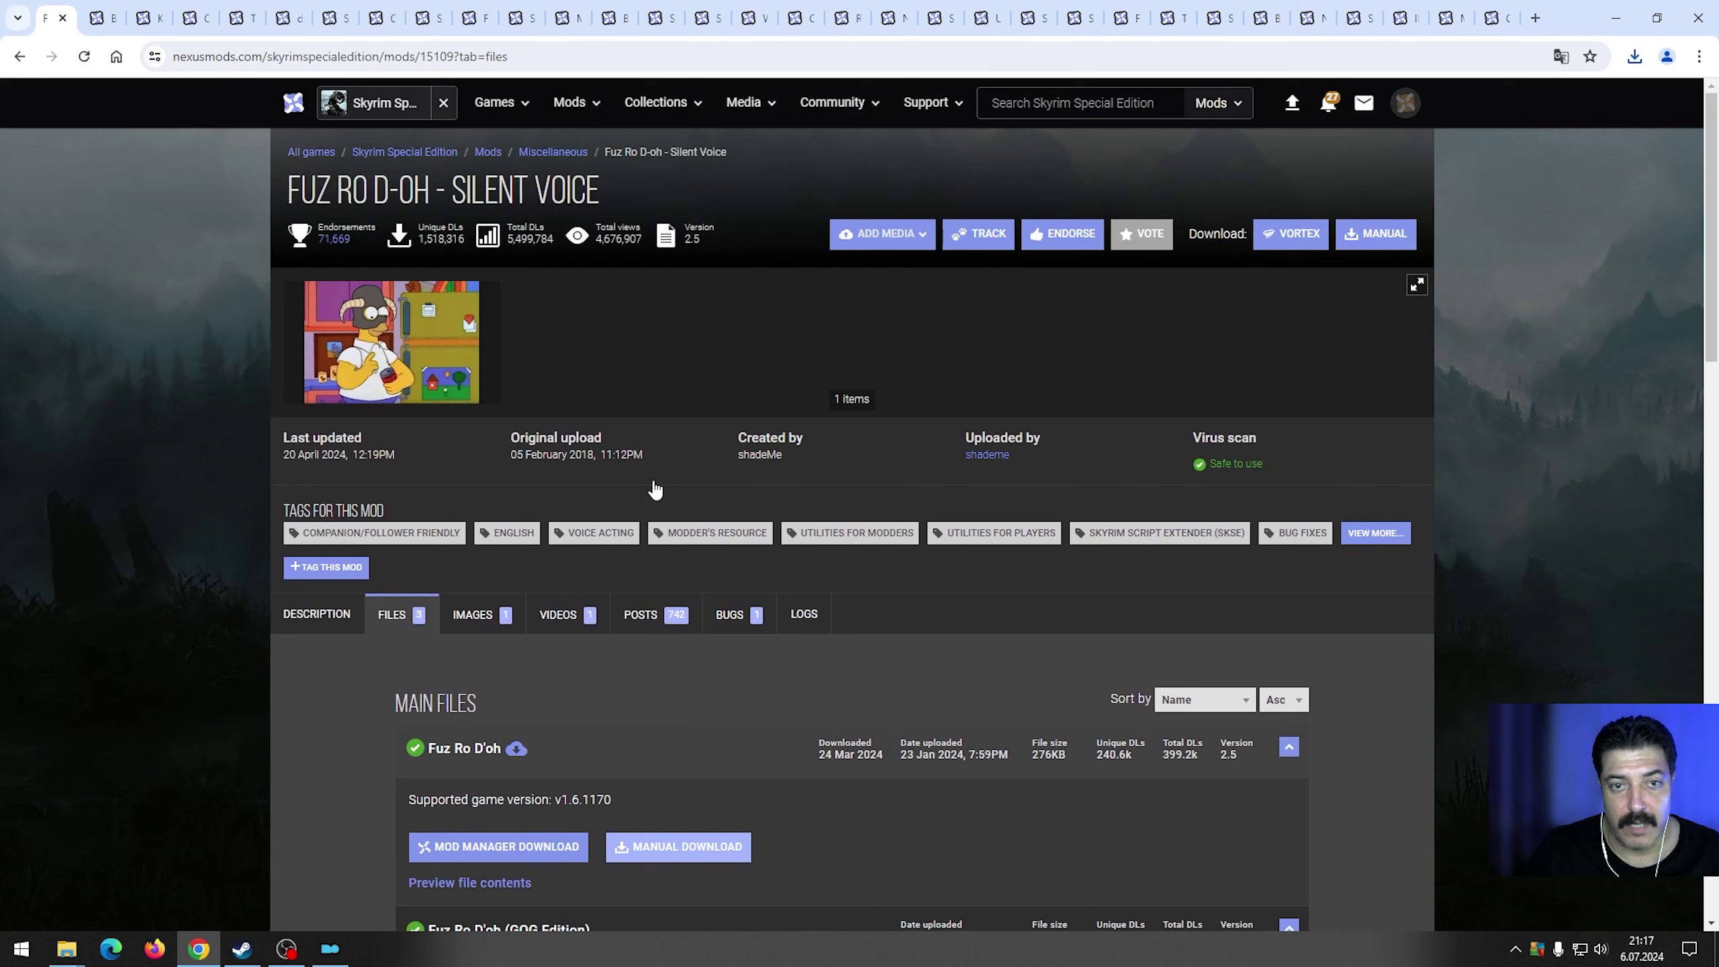
left_click(63, 18)
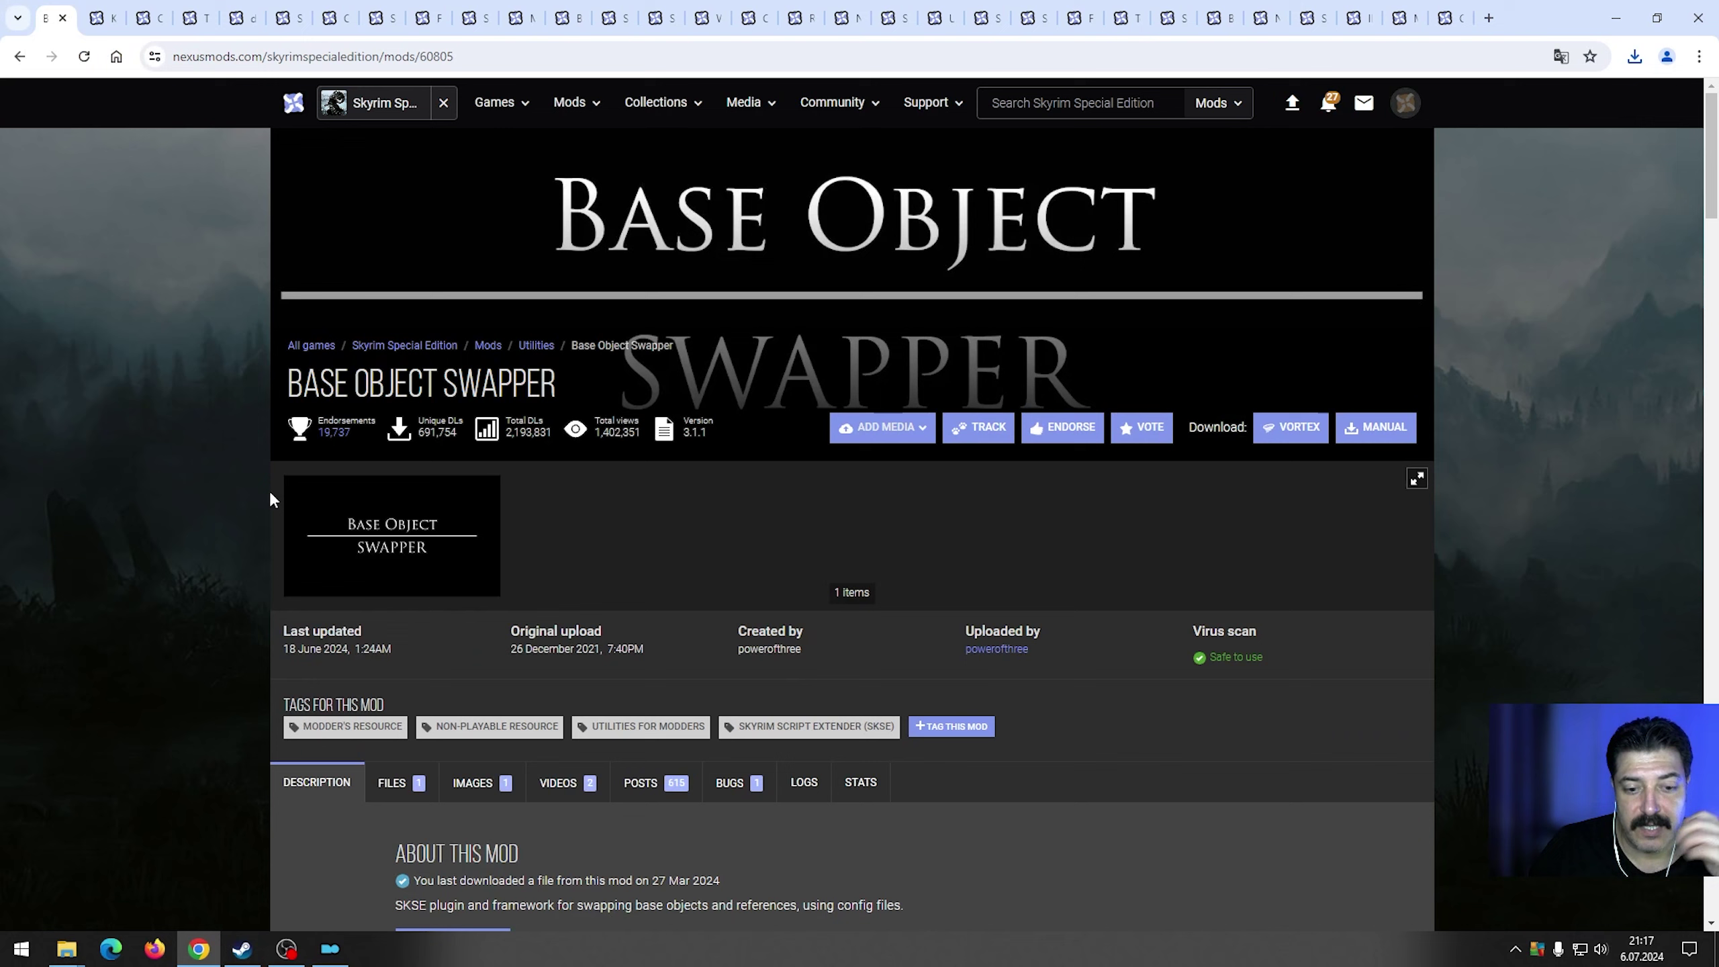
Review the Base Object Swapper description and requirements in Turkish, then restore English and dismiss the translation prompt.
scroll(506, 617, "down", 3)
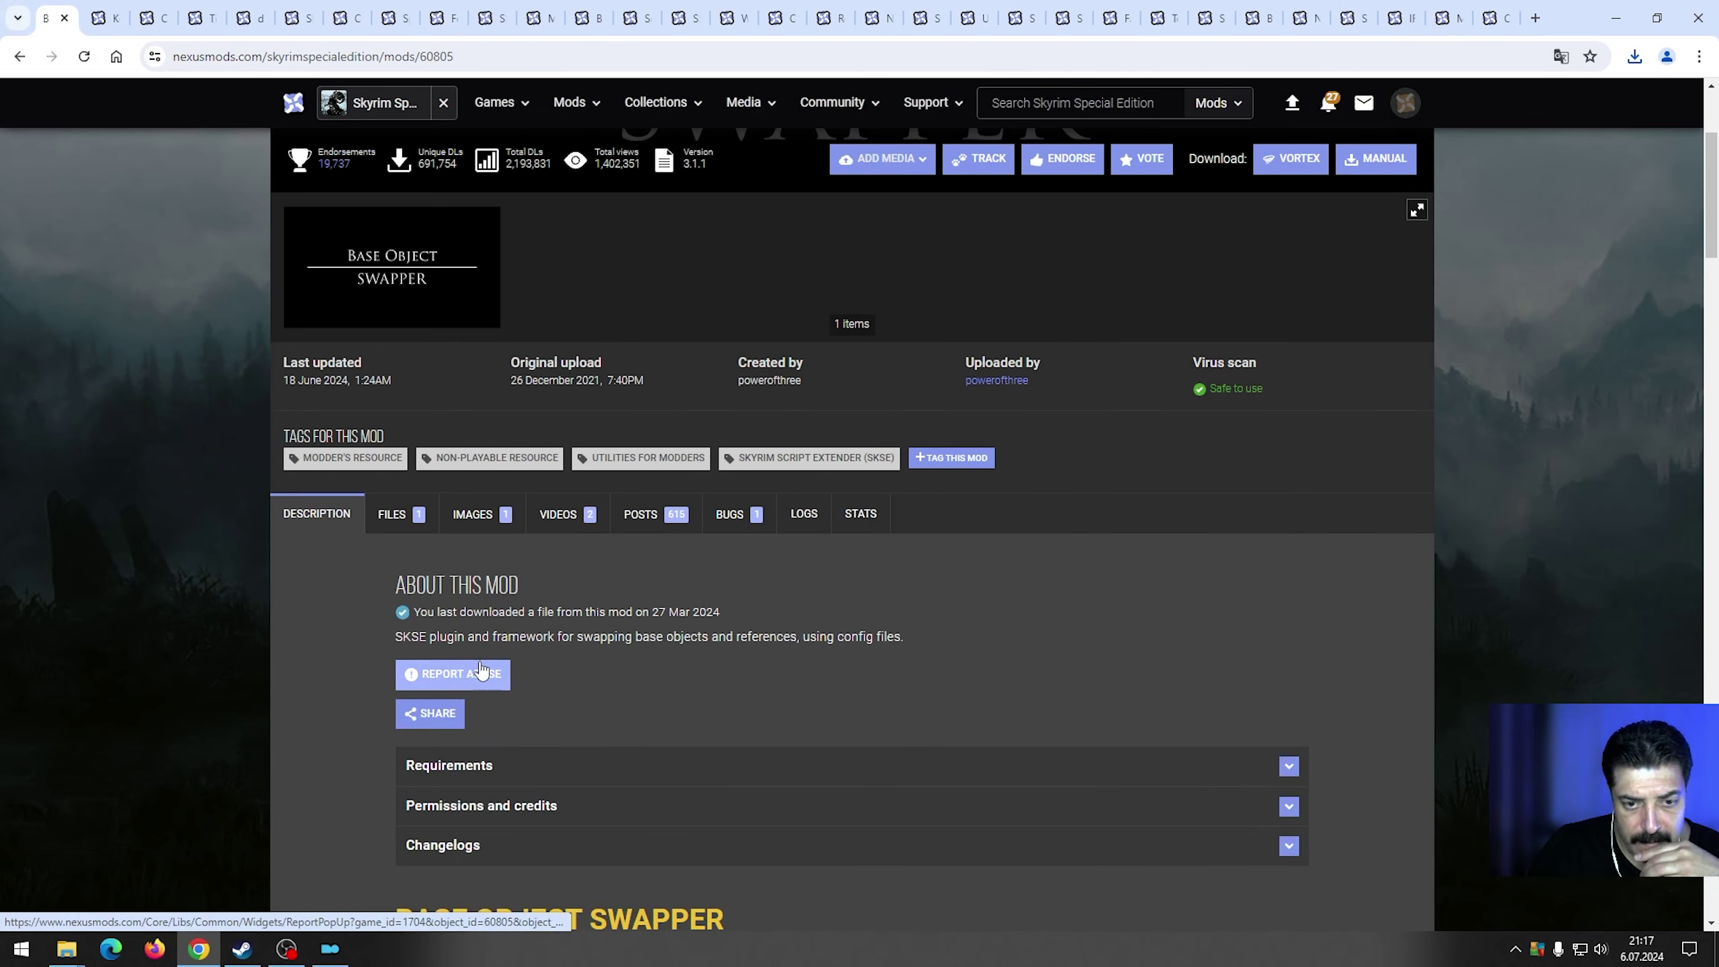
right_click(741, 677)
left_click(994, 545)
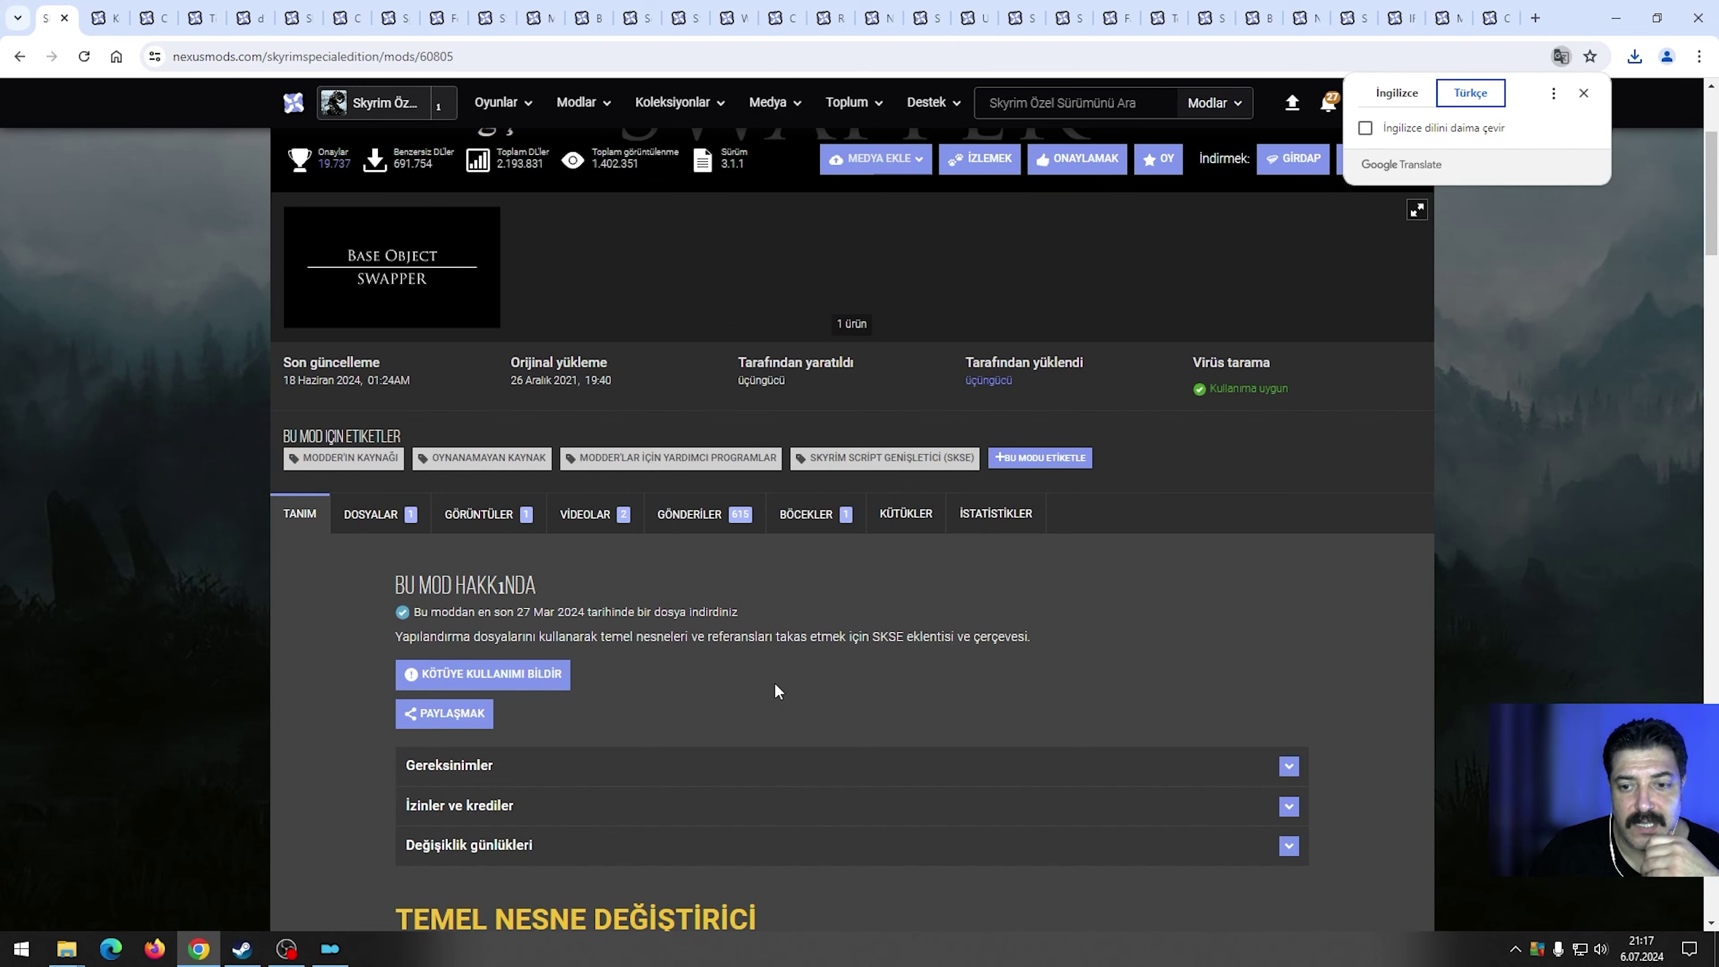
scroll(776, 683, "down", 3)
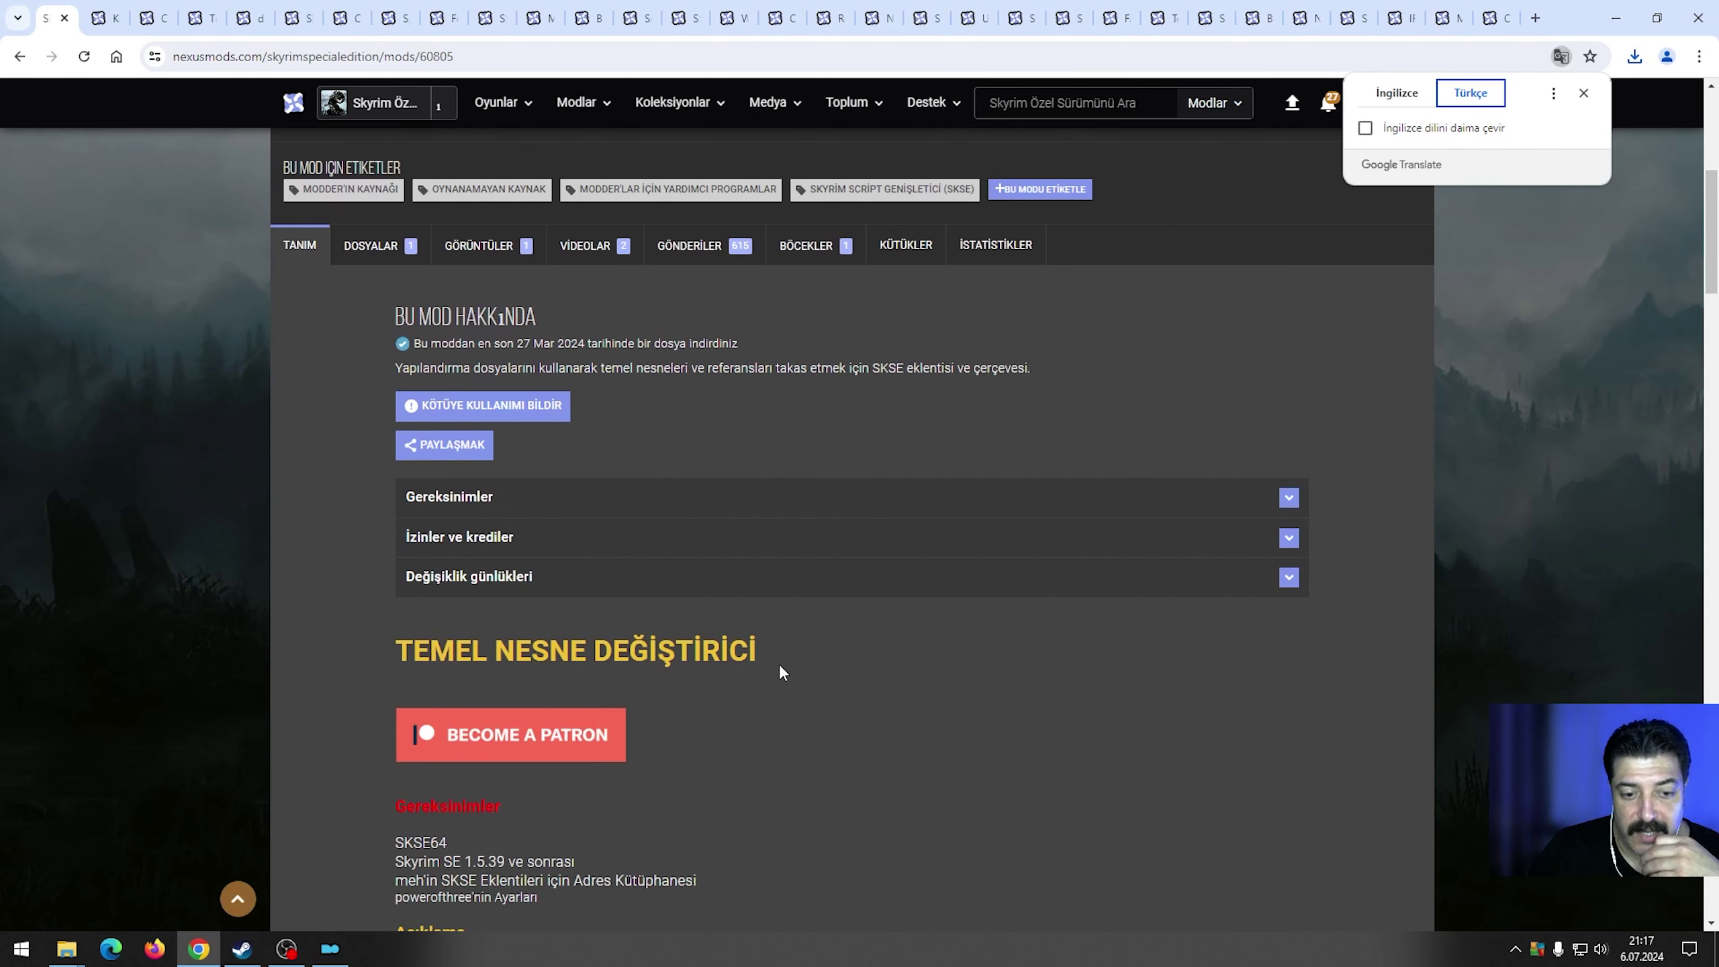
scroll(778, 672, "down", 3)
scroll(778, 673, "up", 5)
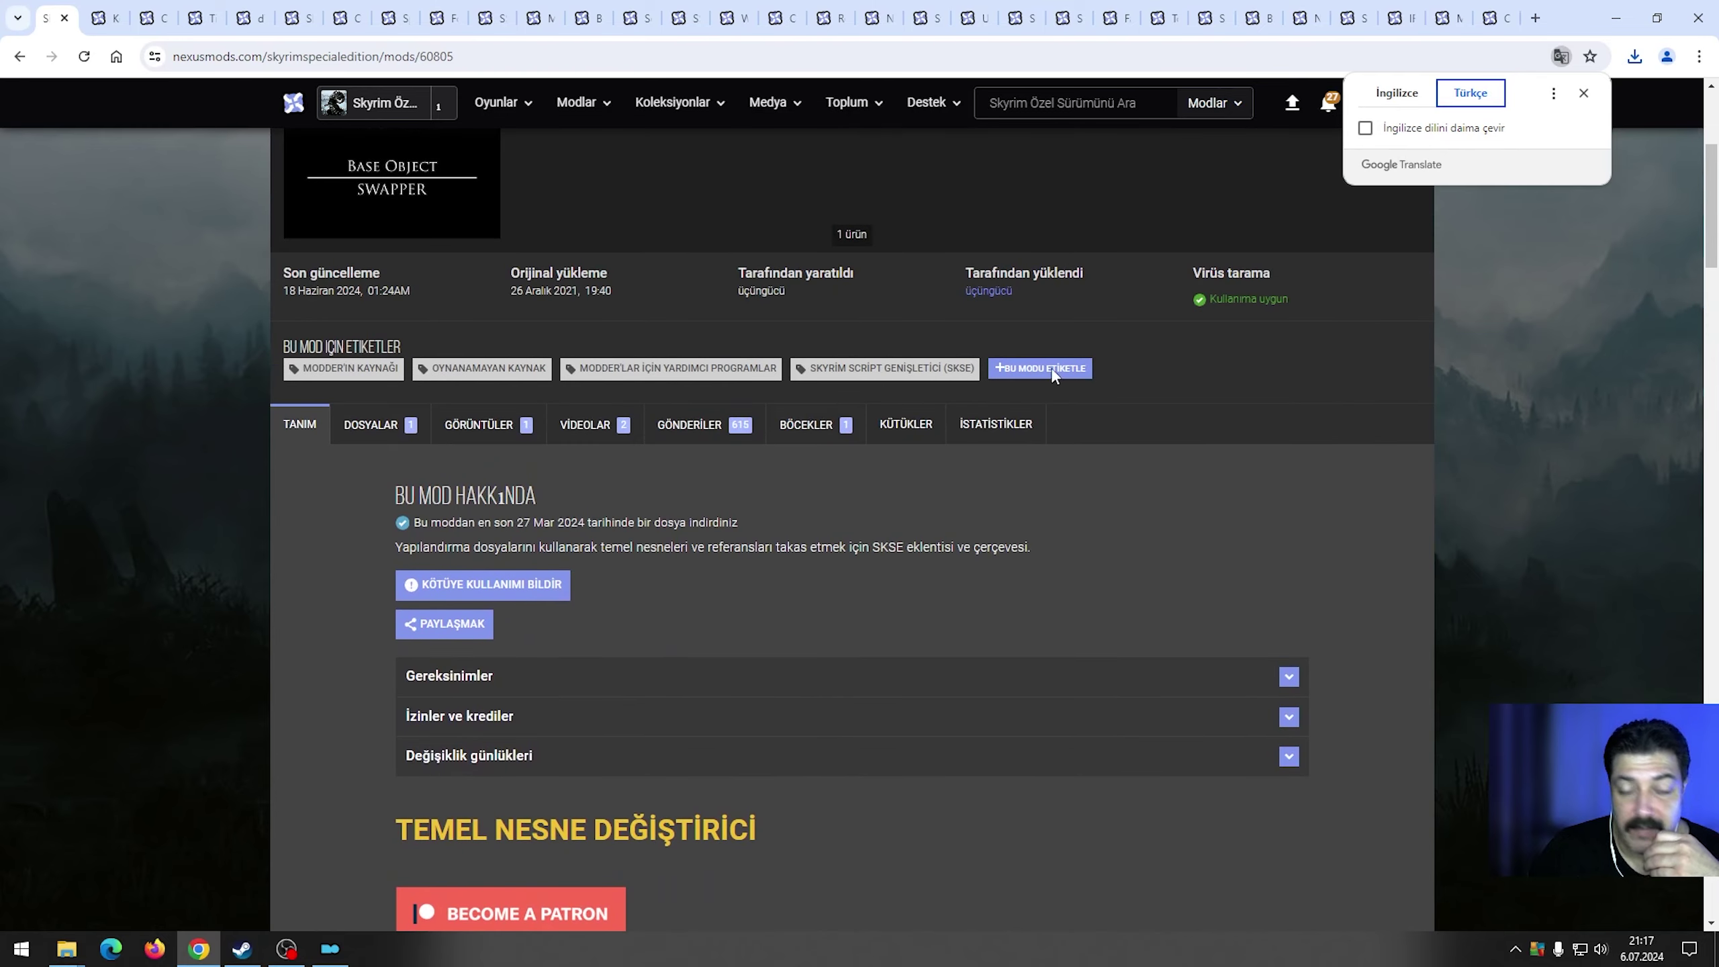
left_click(1396, 95)
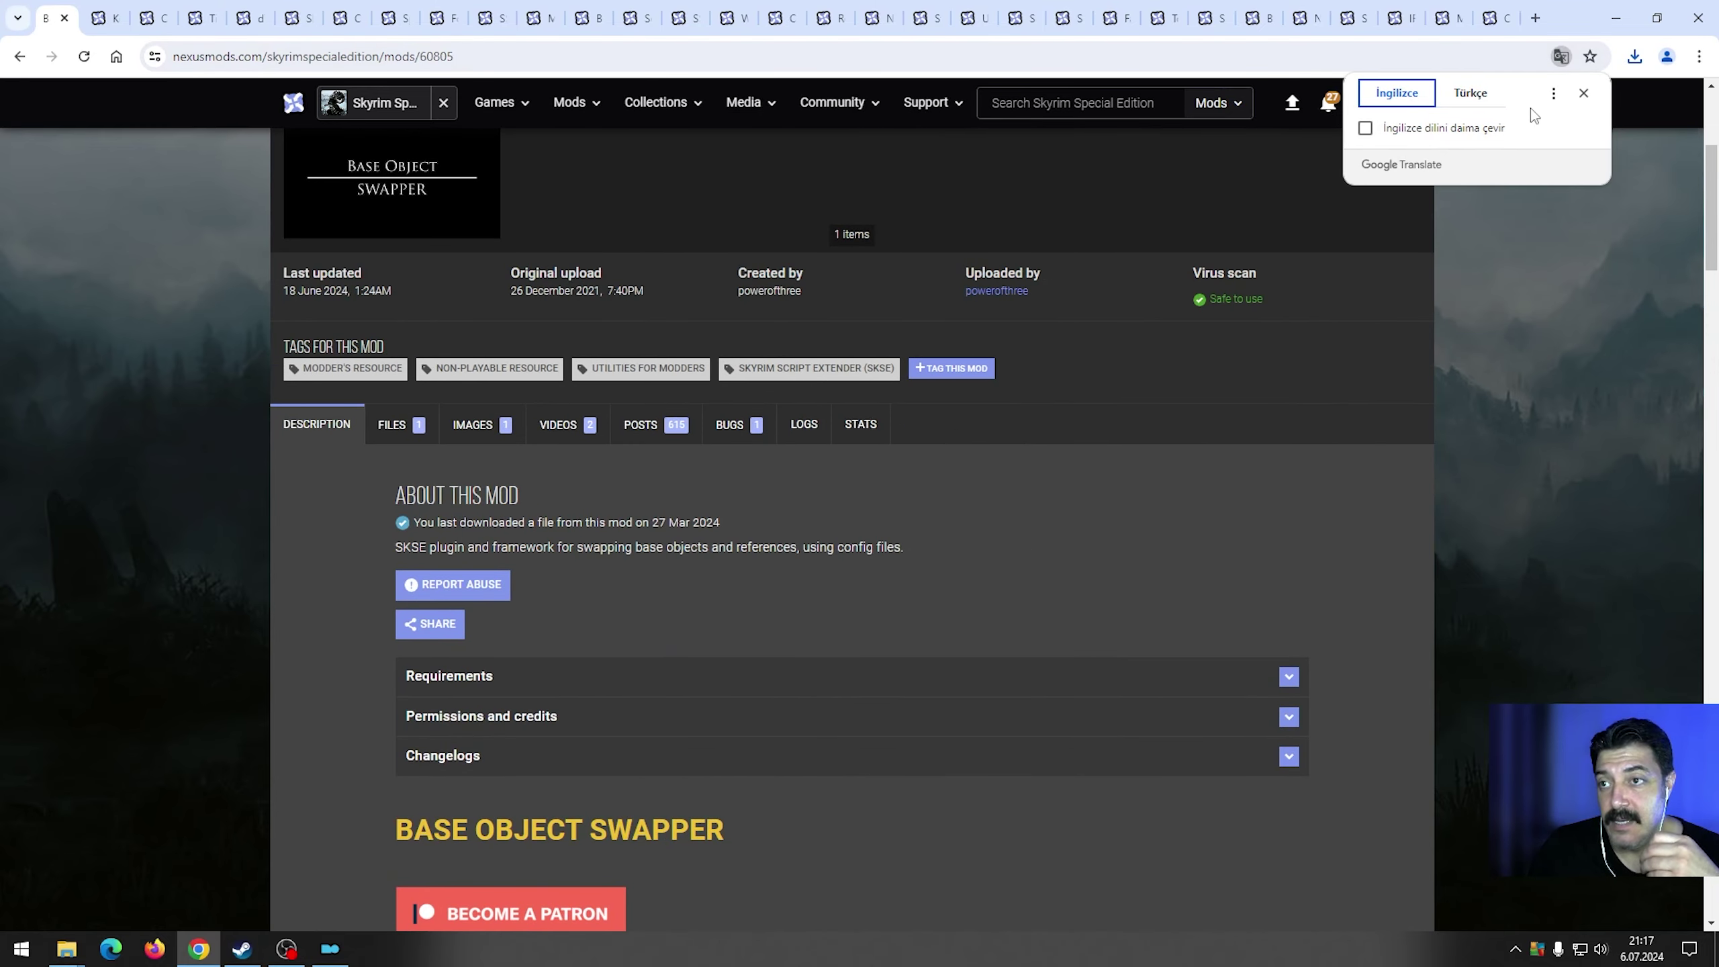
left_click(1584, 94)
Check the game versions supported by the Base Object Swapper 3.1.1 main file and download it manually.
left_click(402, 433)
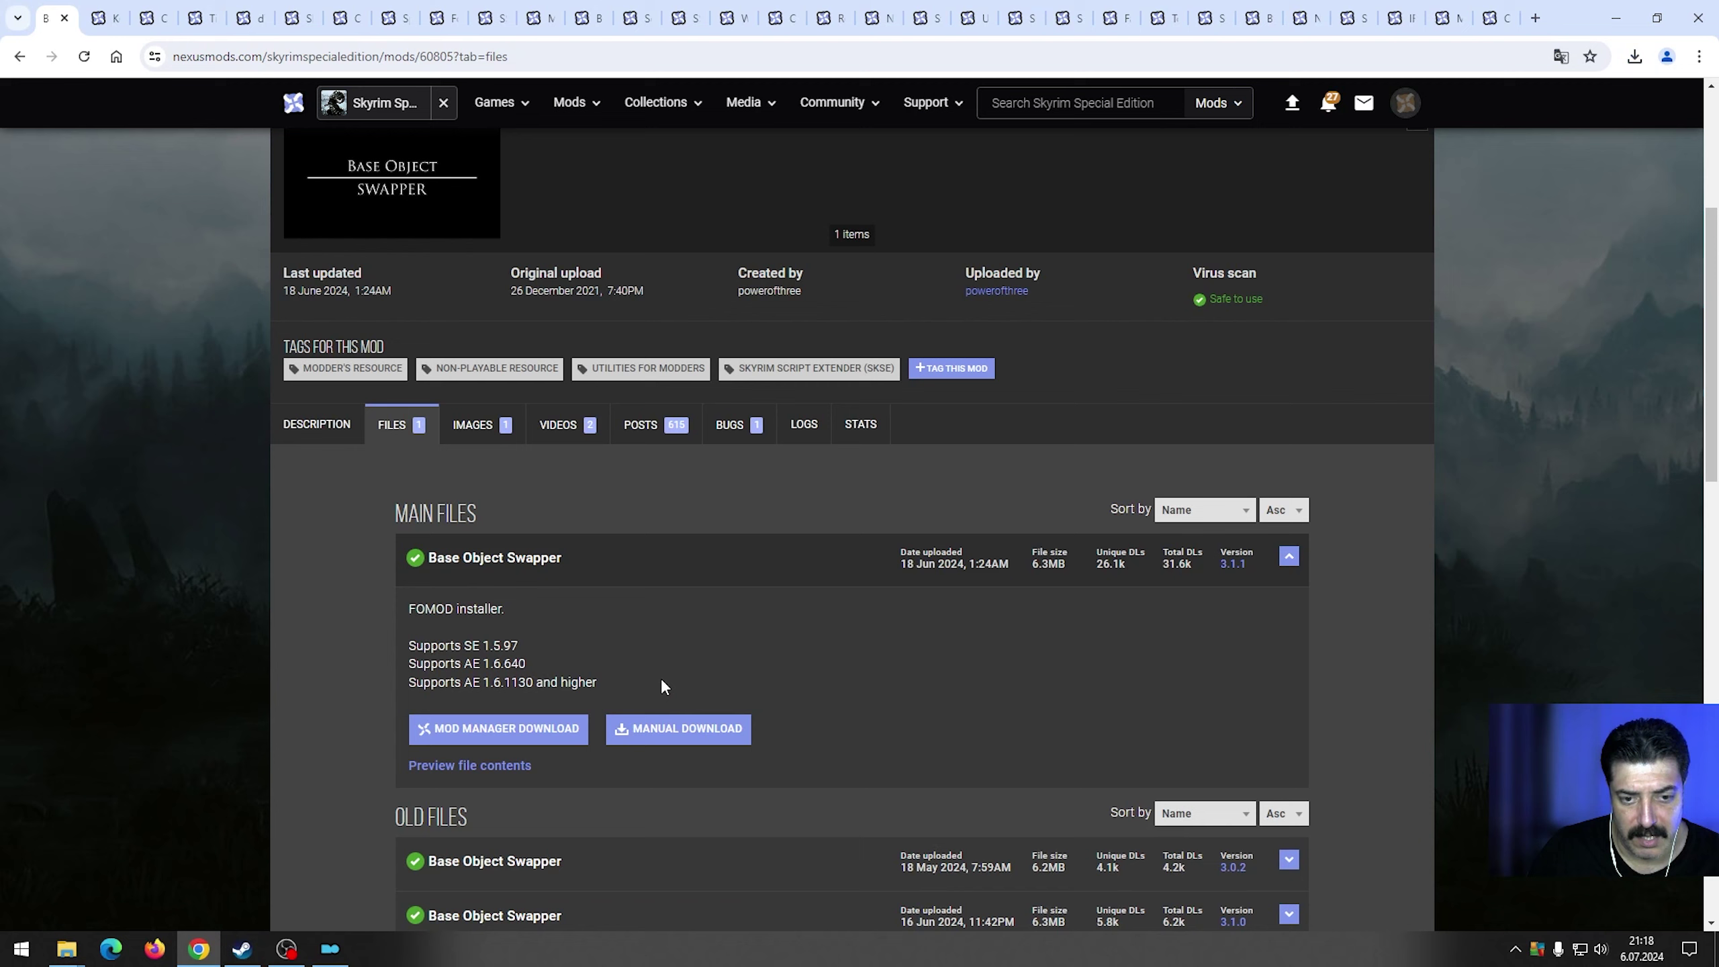
left_click_drag(661, 682, 485, 688)
scroll(628, 686, "down", 4)
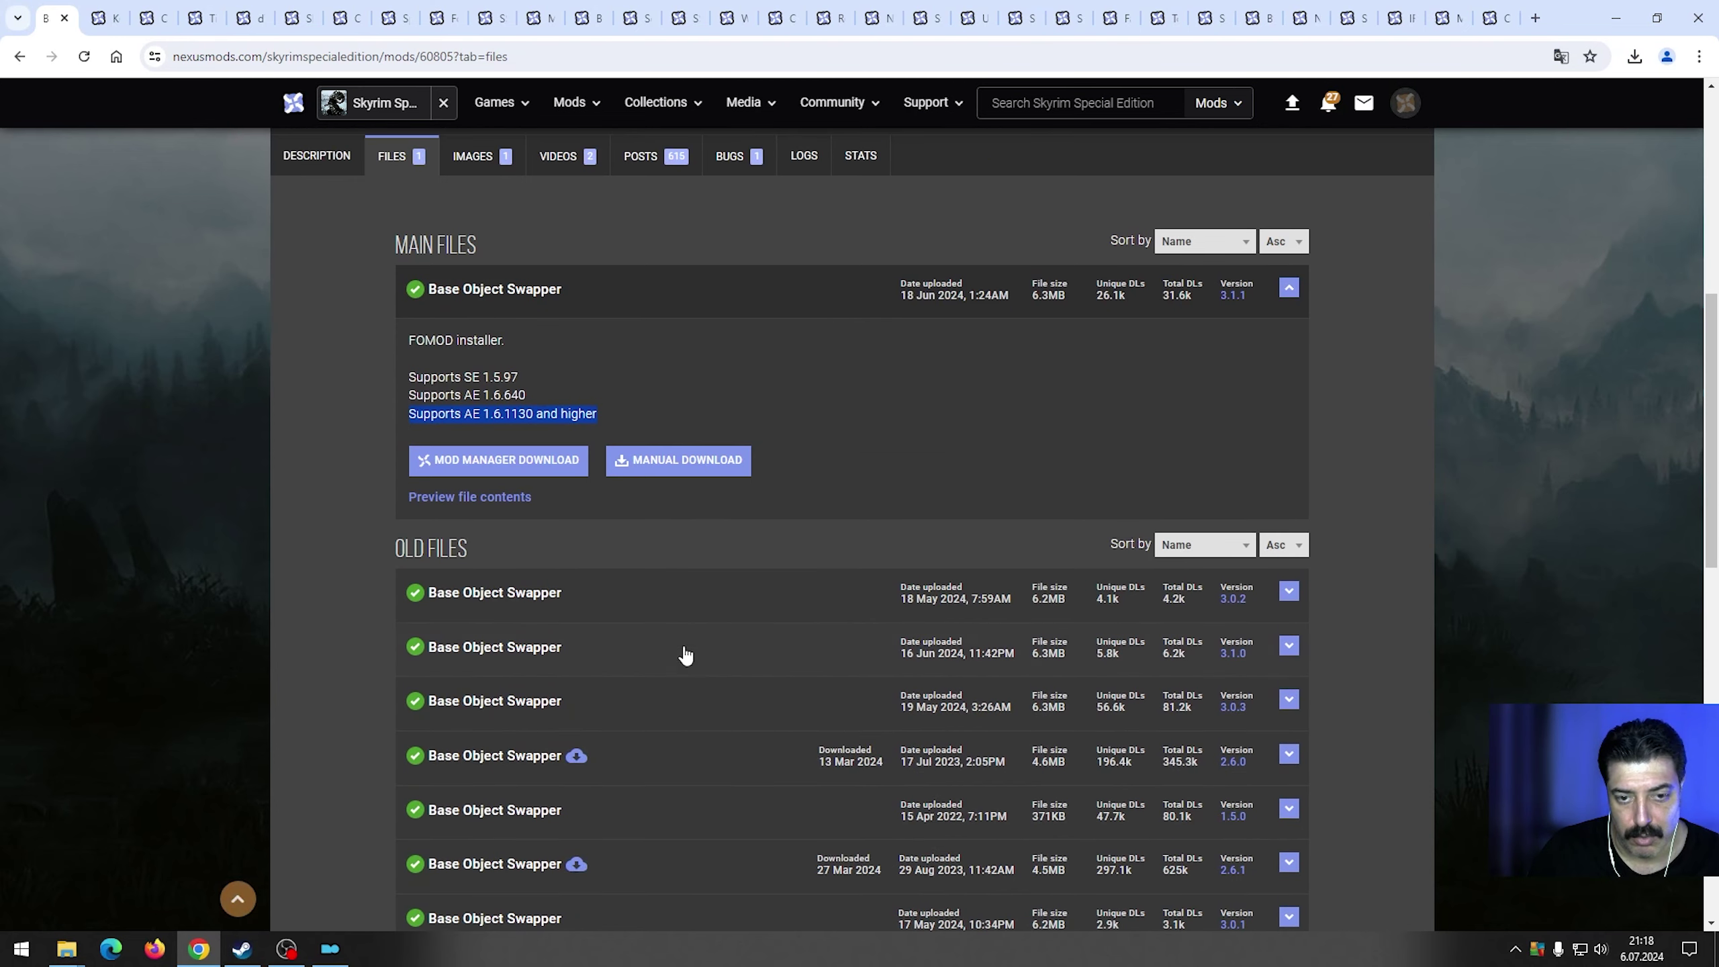
left_click(707, 465)
left_click(469, 425)
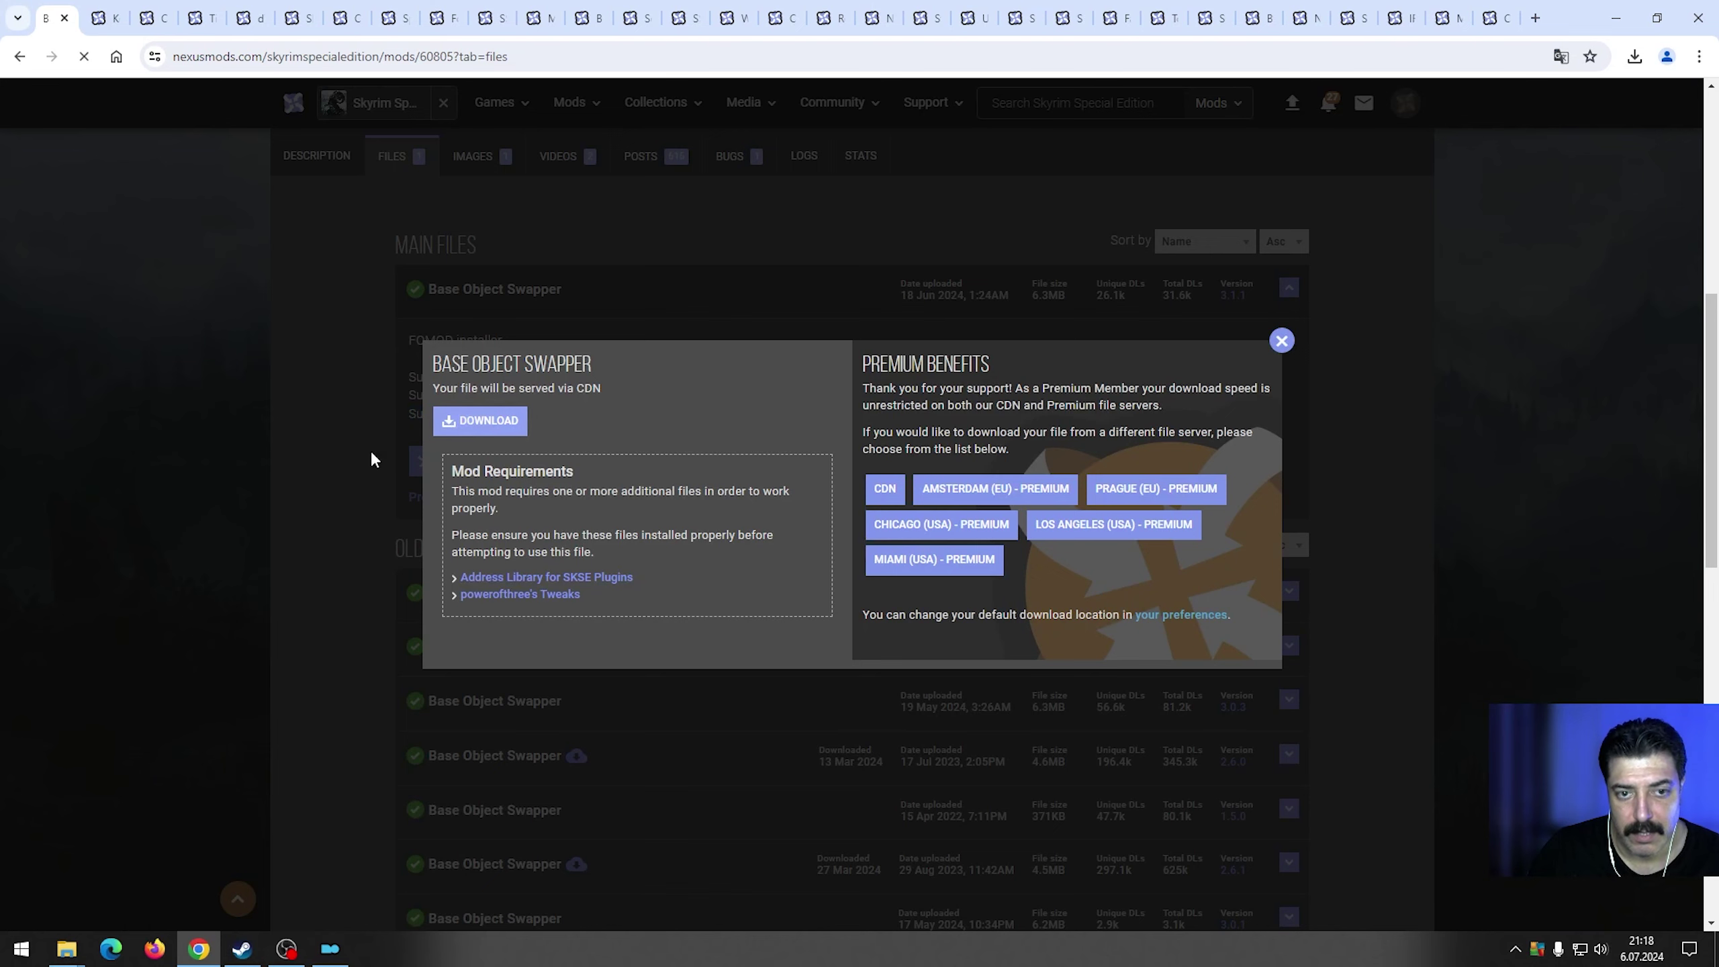
Show the downloaded Base Object Swapper archive in its folder and move it into the 1.gereksinim modları folder.
left_click(1633, 57)
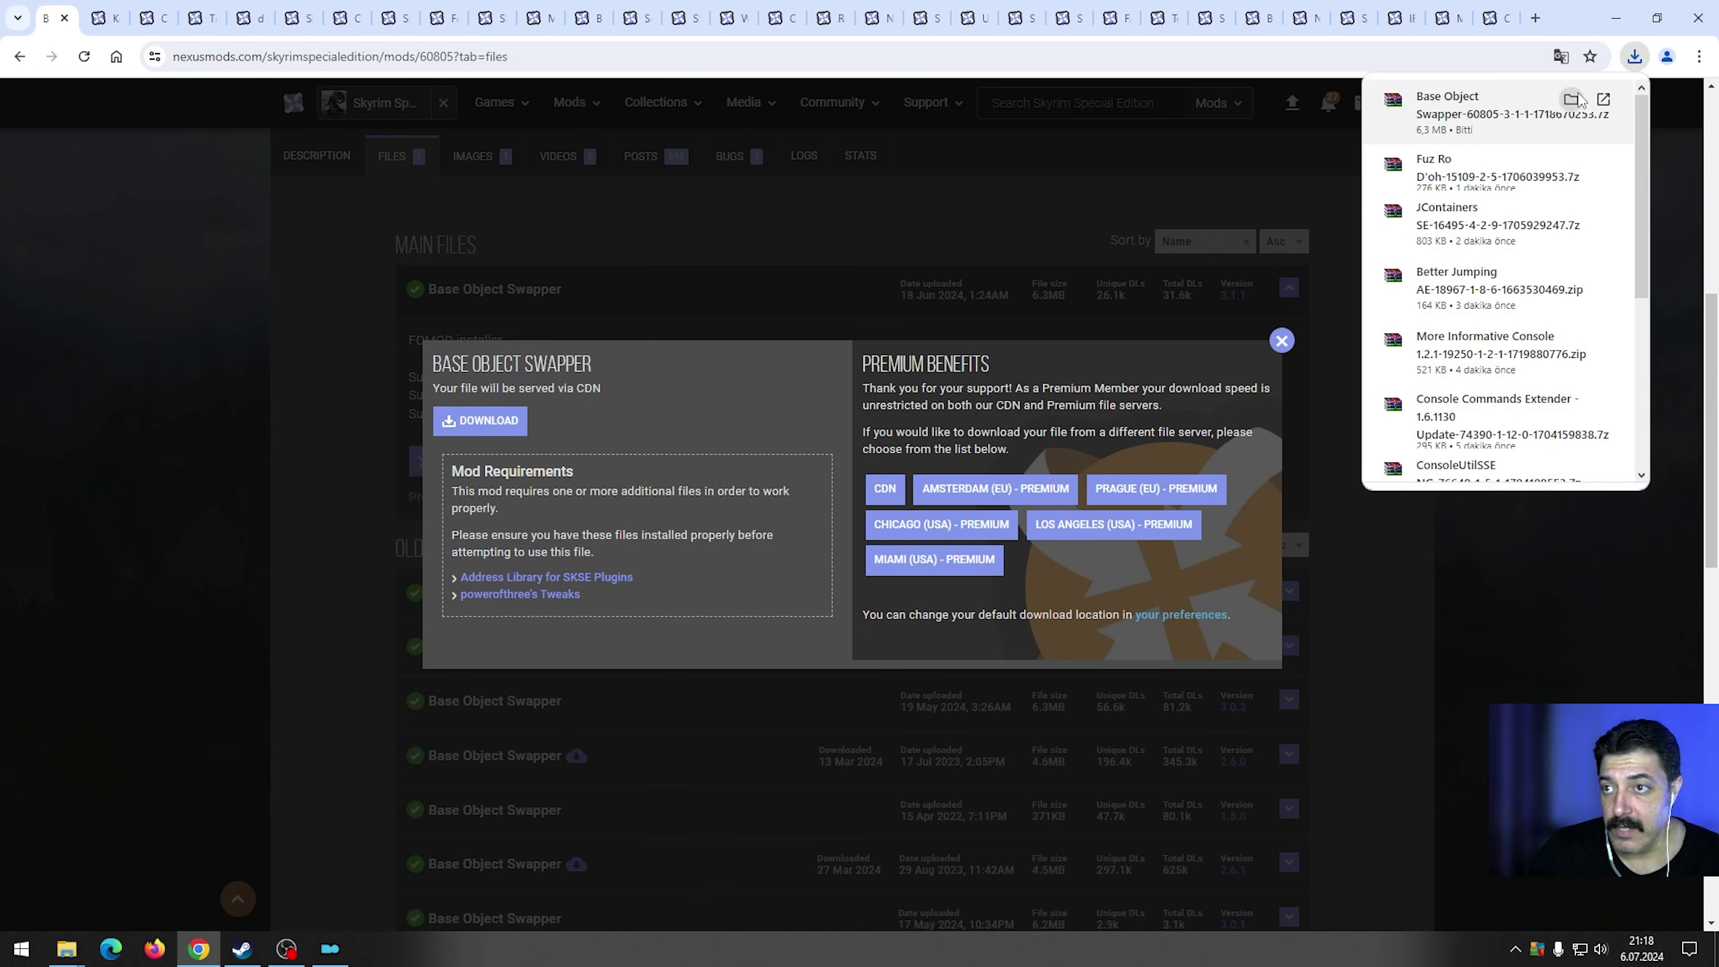
left_click(1571, 100)
left_click(1617, 18)
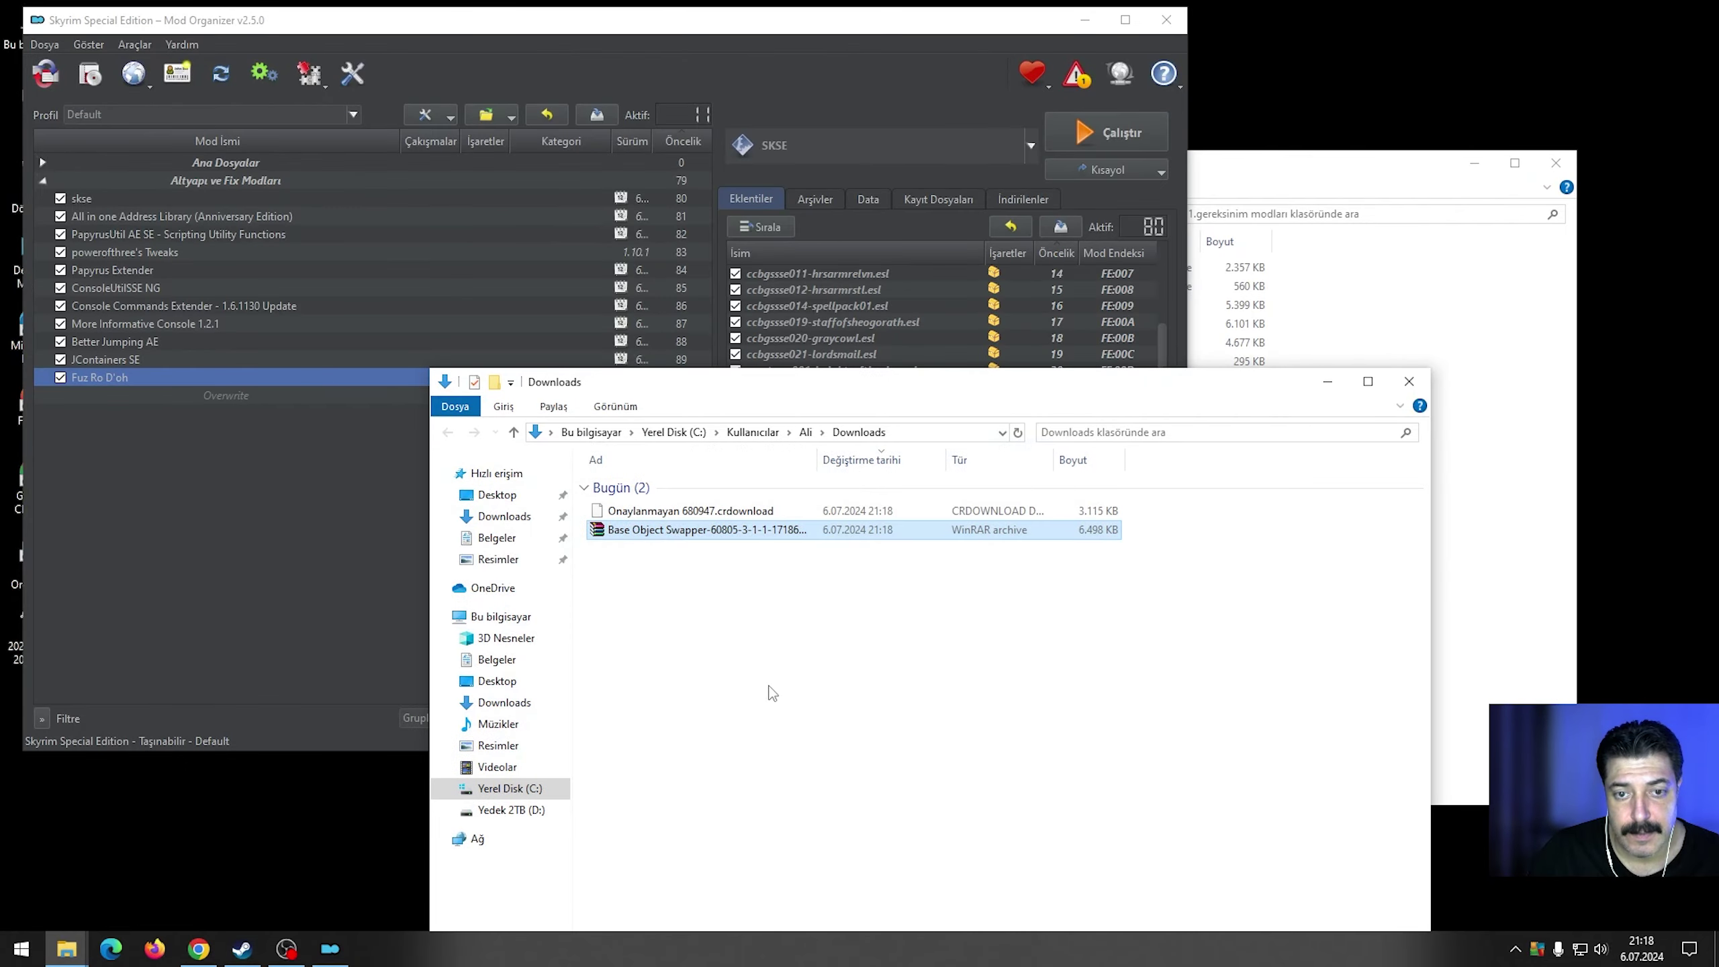
left_click_drag(677, 530, 1486, 613)
Install the Base Object Swapper archive in Mod Organizer below Fuz Ro D'oh with the SSE v1.6.1130+ ("Anniversary Edition") option and enable it.
left_click_drag(775, 466, 101, 390)
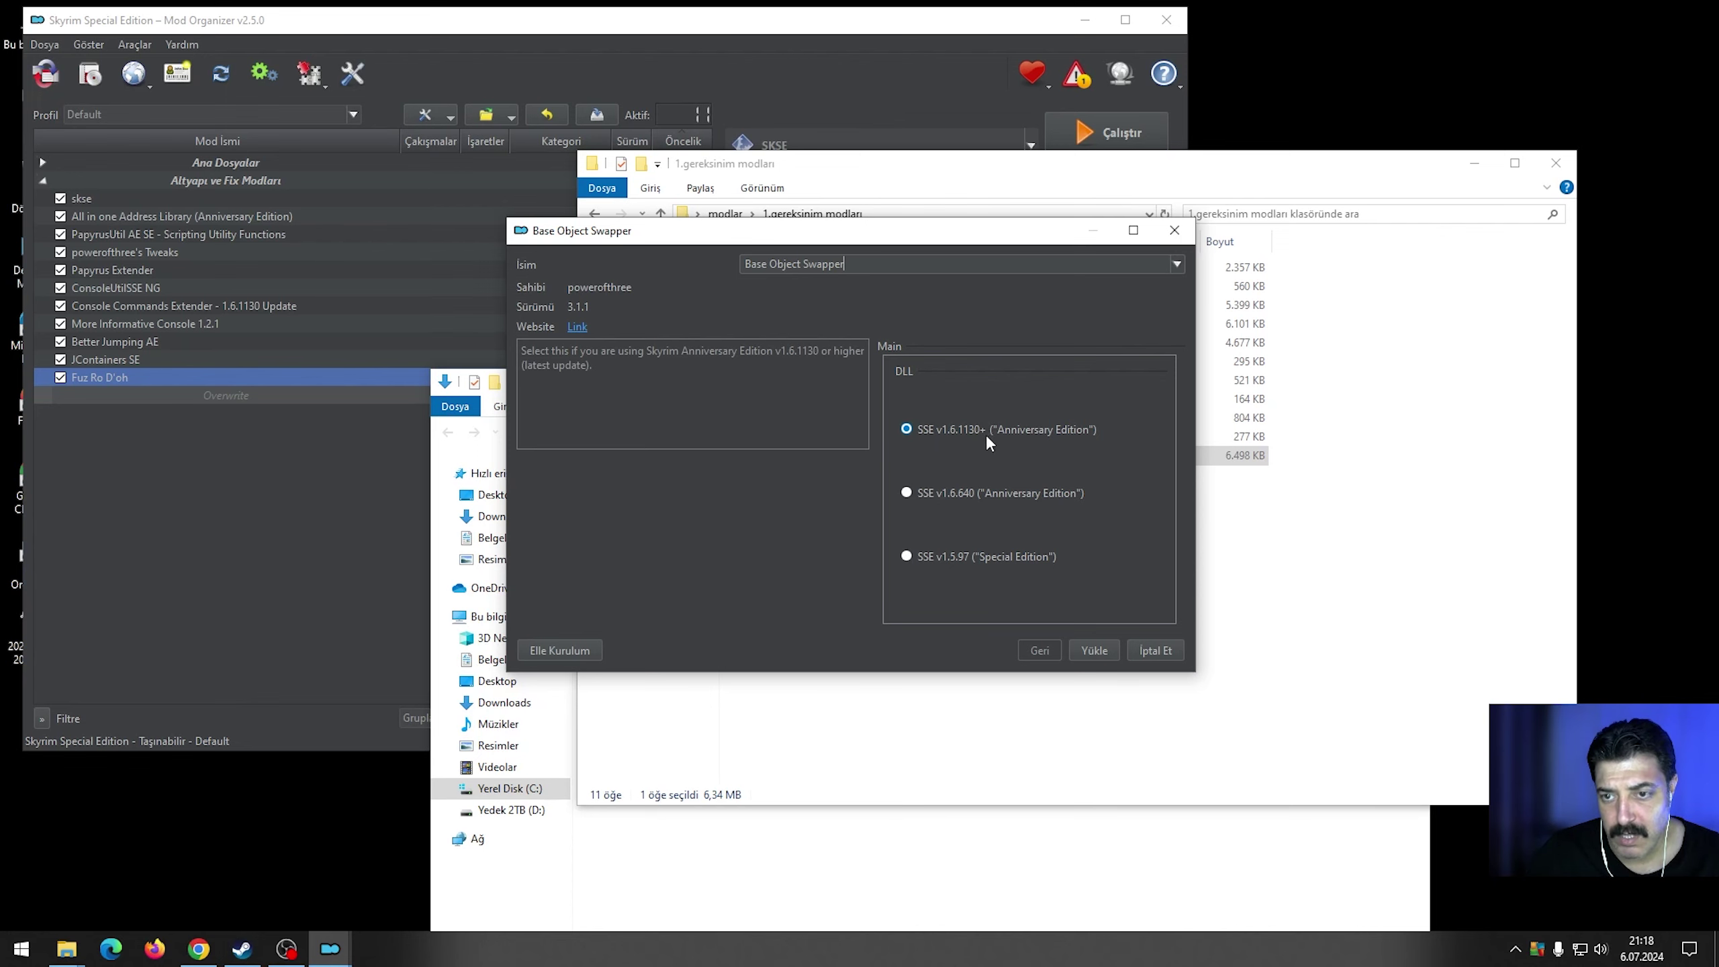
left_click(1097, 648)
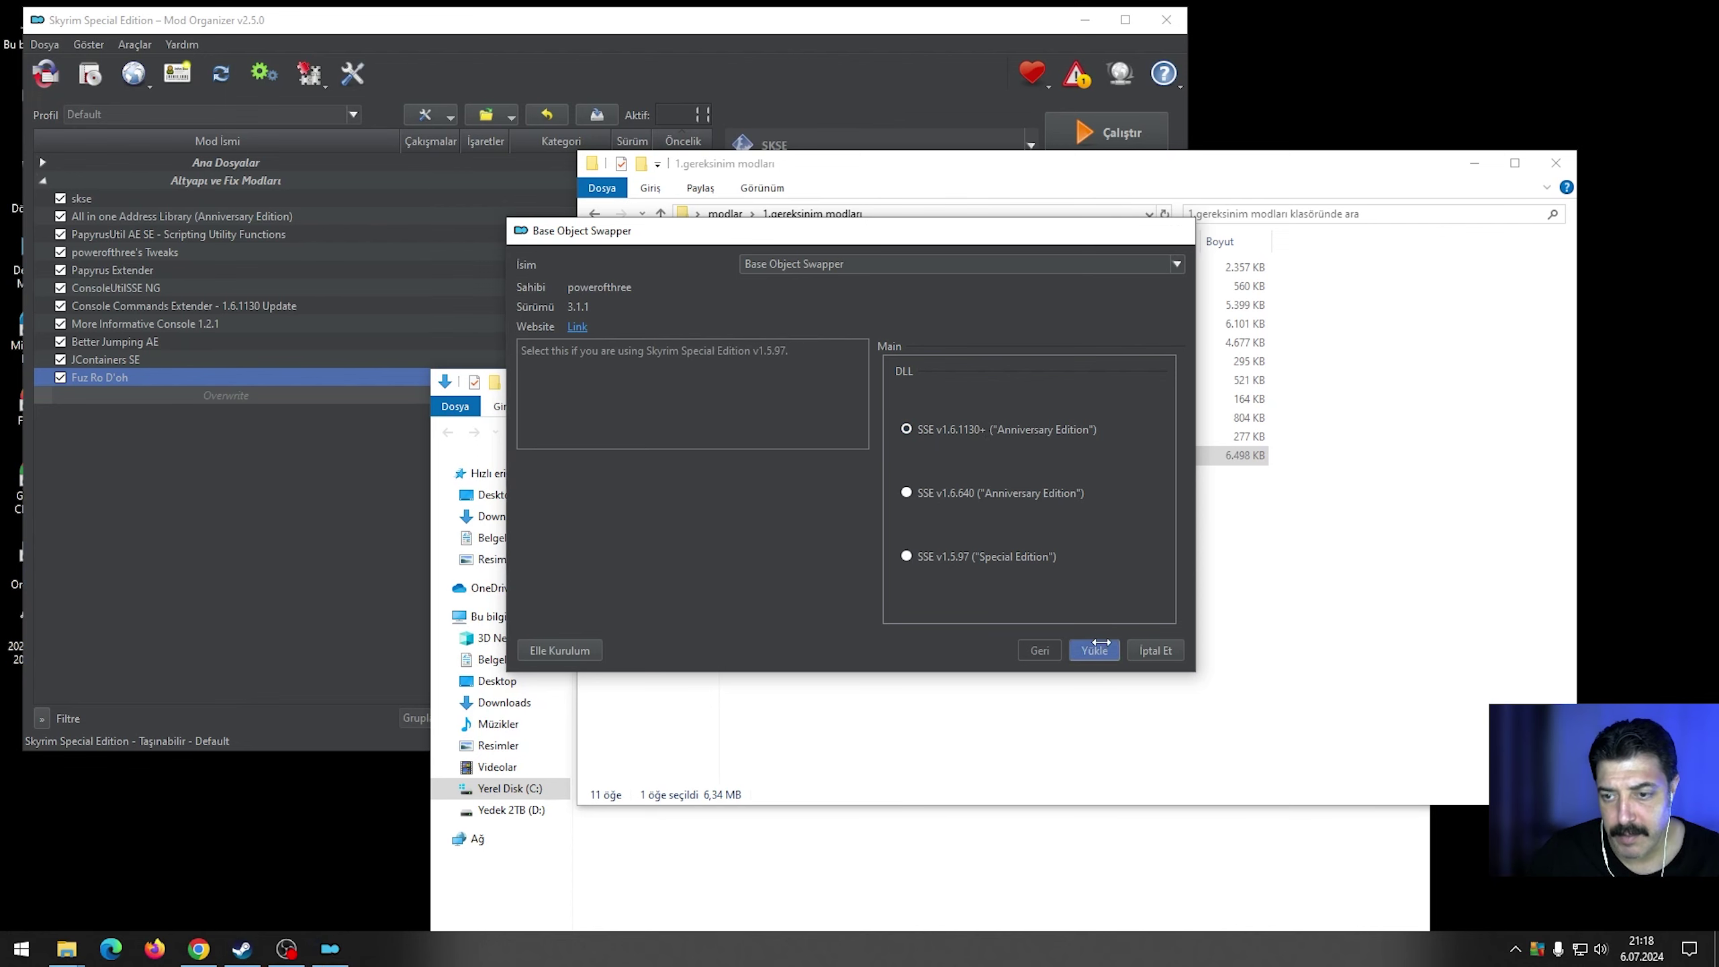
left_click(62, 395)
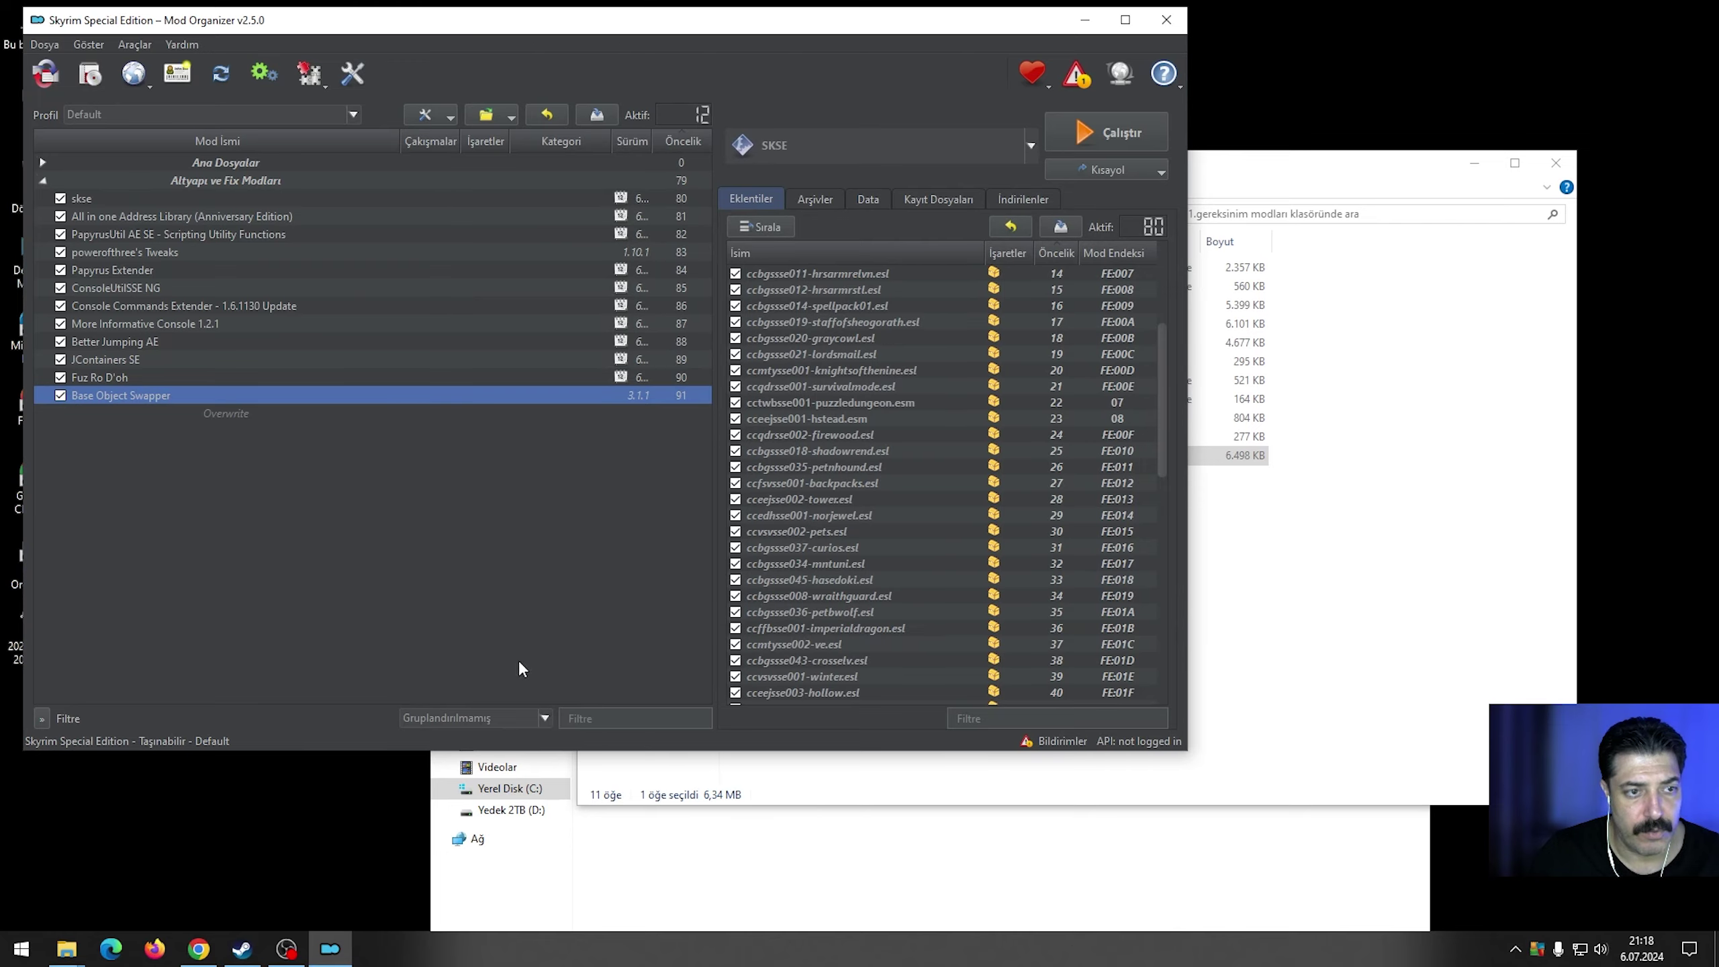
Return to Chrome, dismiss the Base Object Swapper download dialog and close that mod's page.
left_click(198, 948)
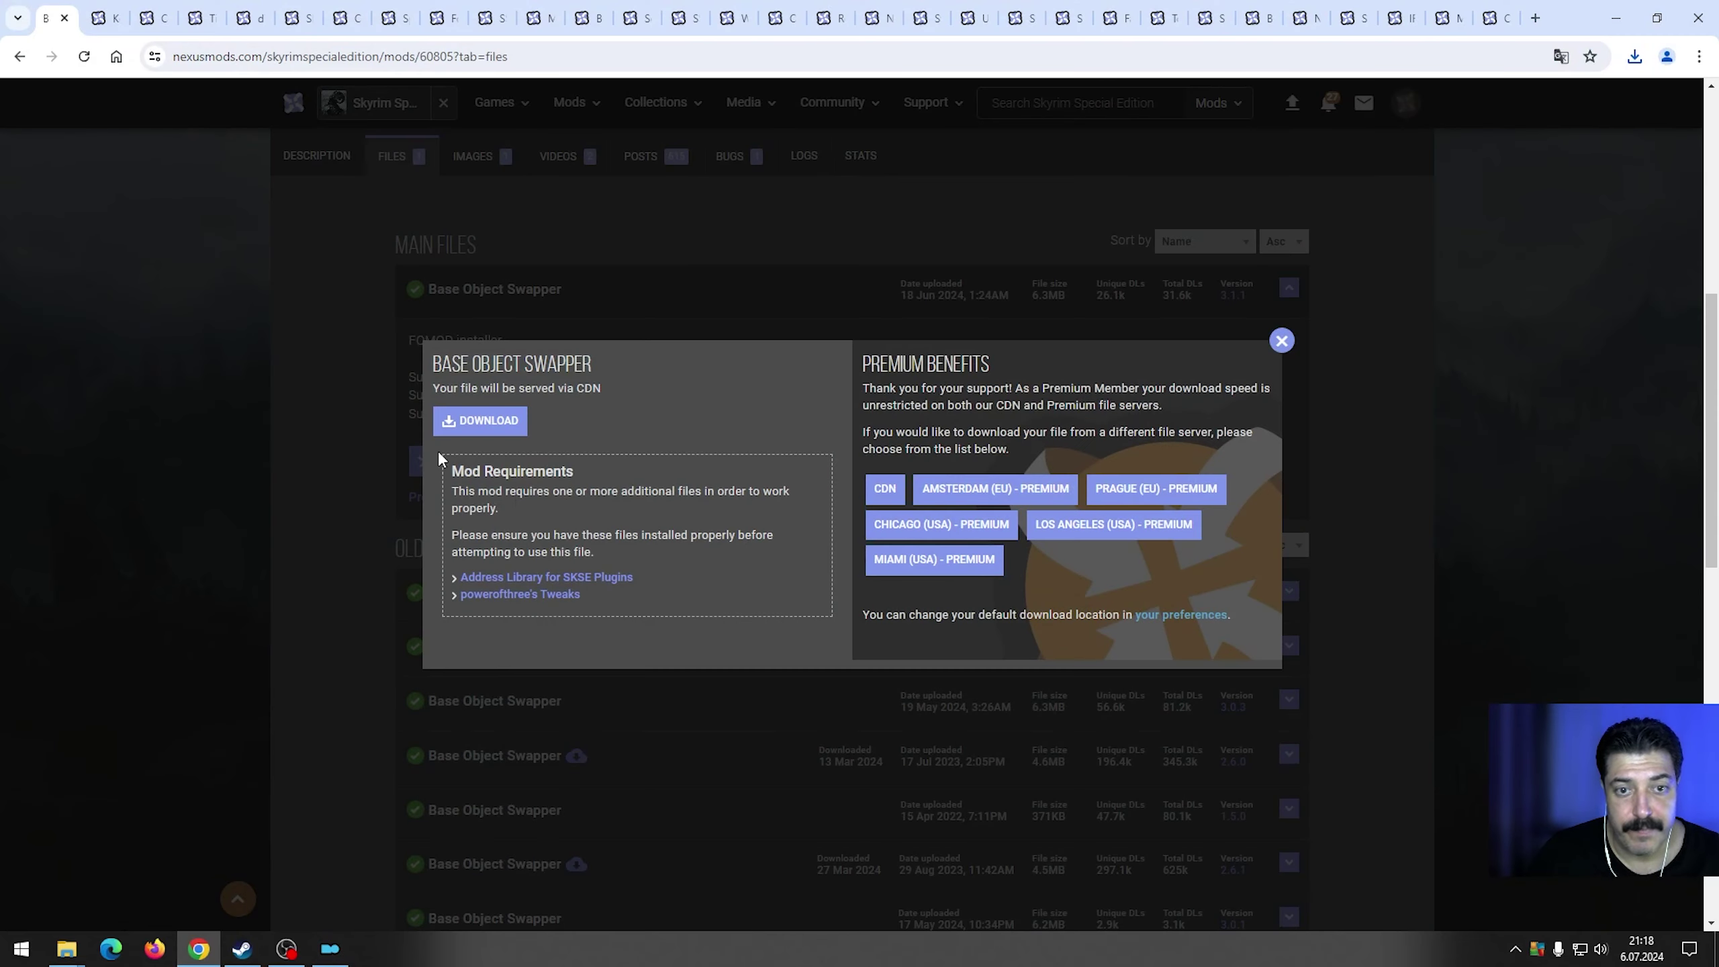
left_click(1281, 341)
scroll(484, 422, "up", 5)
scroll(378, 410, "up", 2)
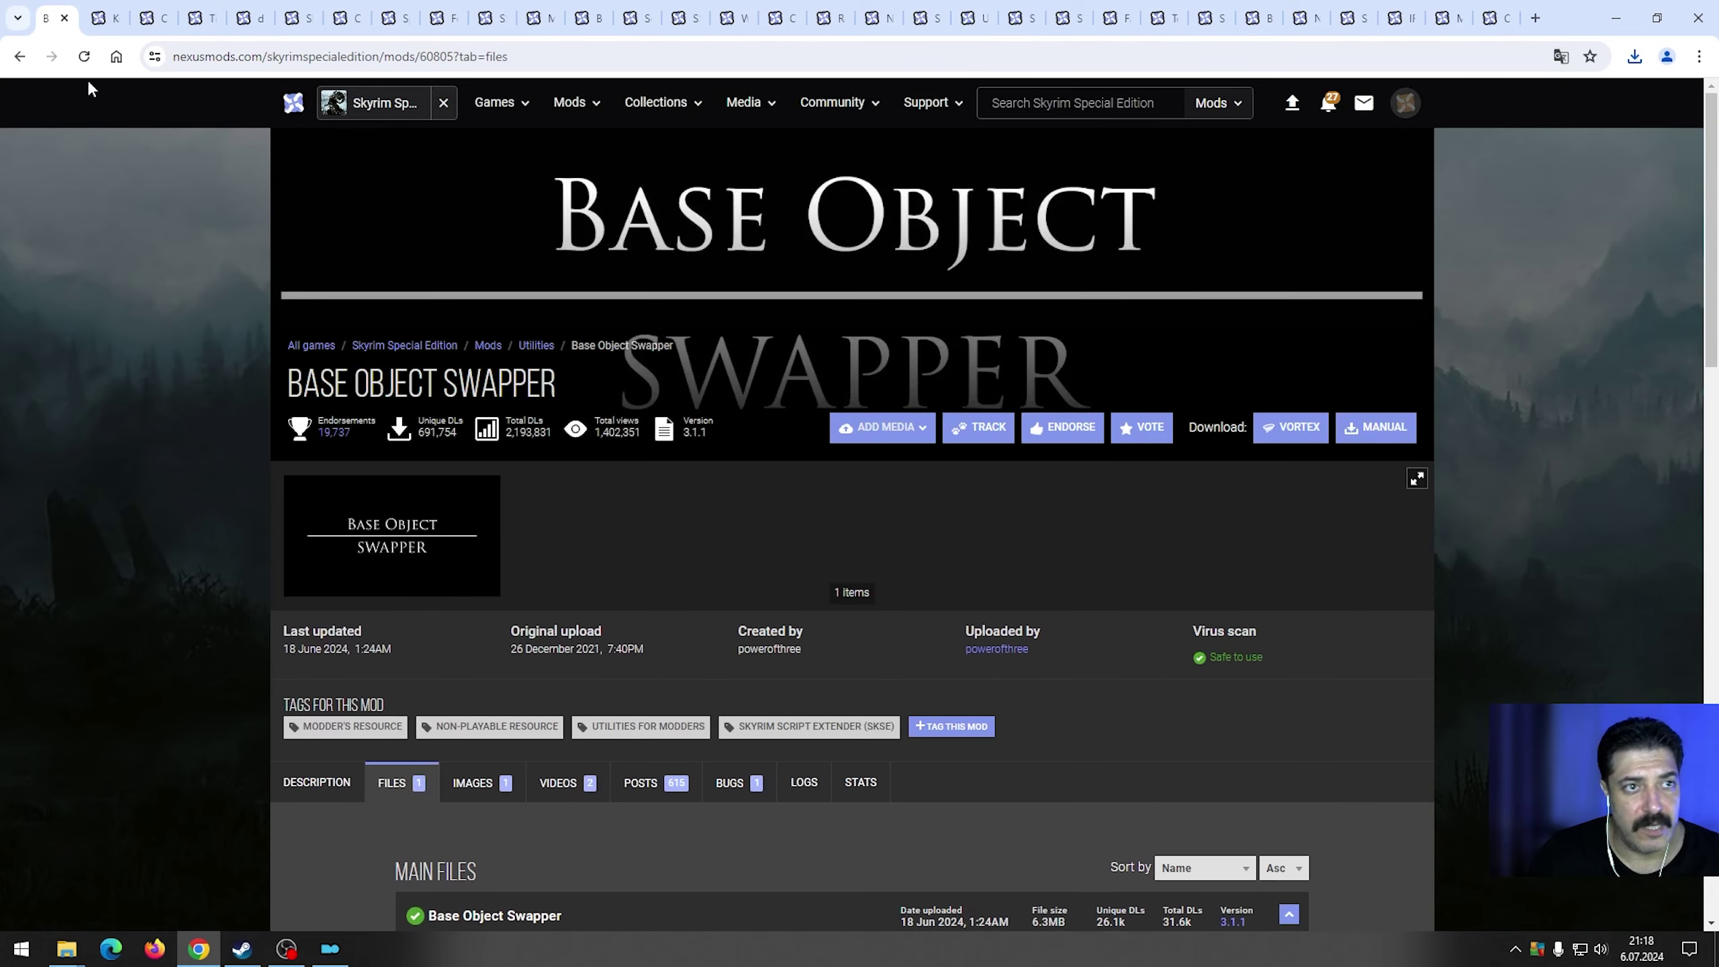
left_click(64, 18)
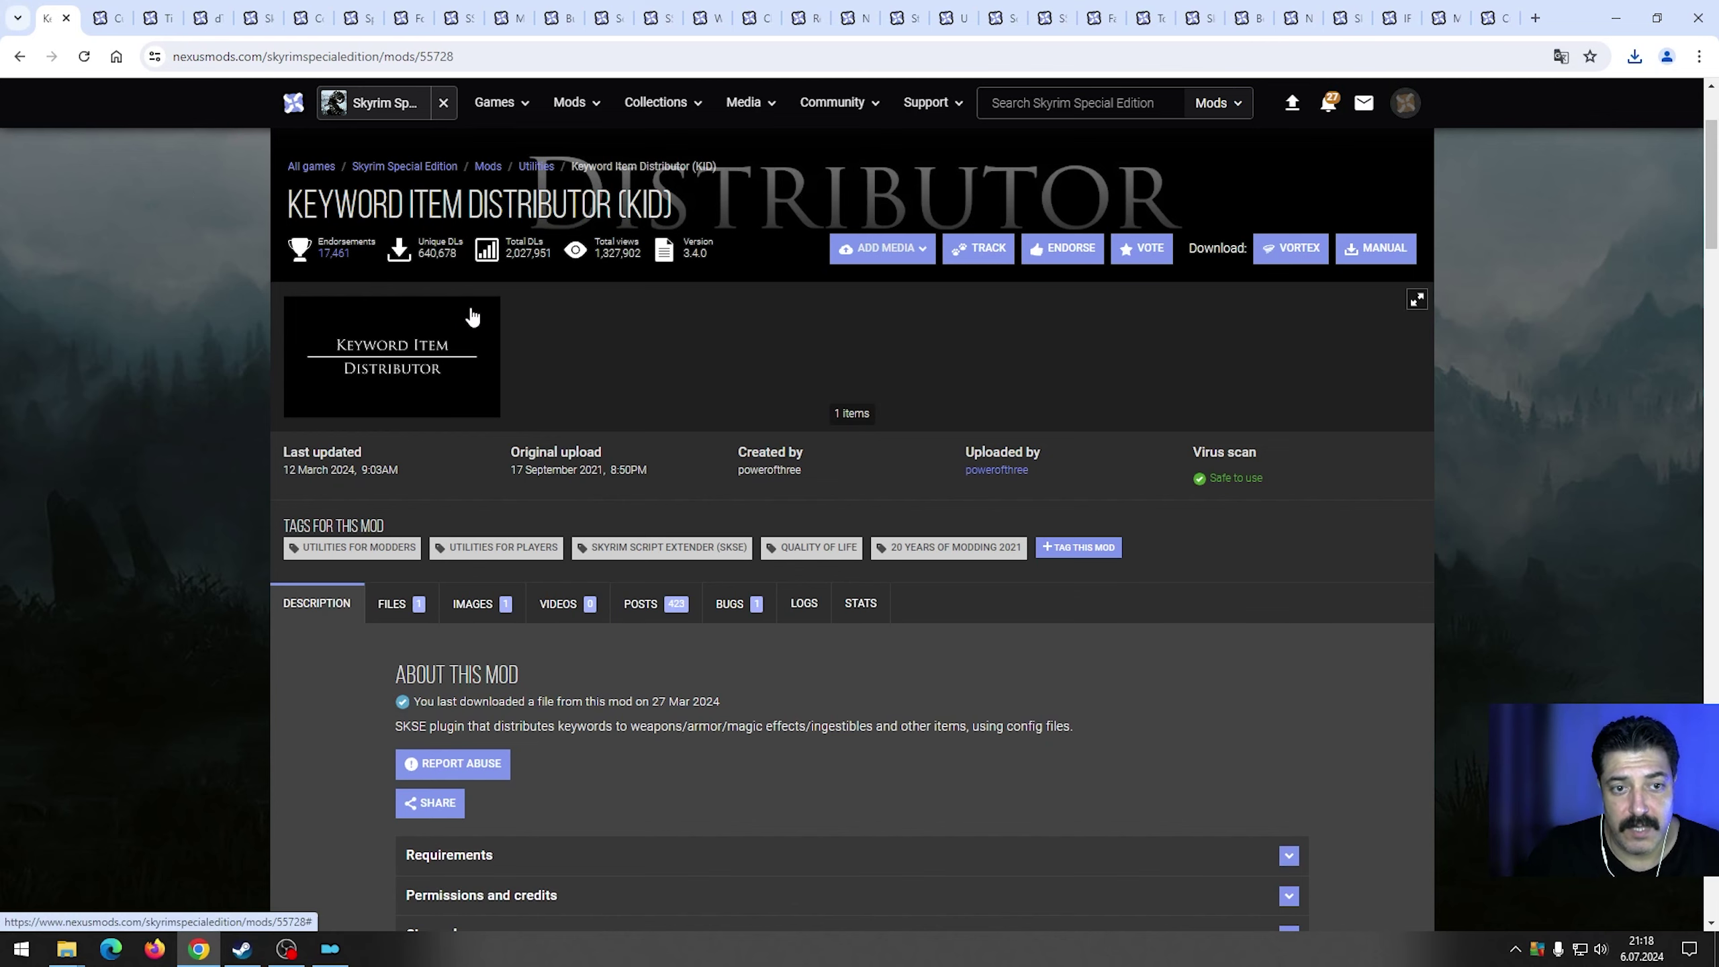
Review the Keyword Item Distributor description and its Nexus requirements.
scroll(786, 490, "down", 2)
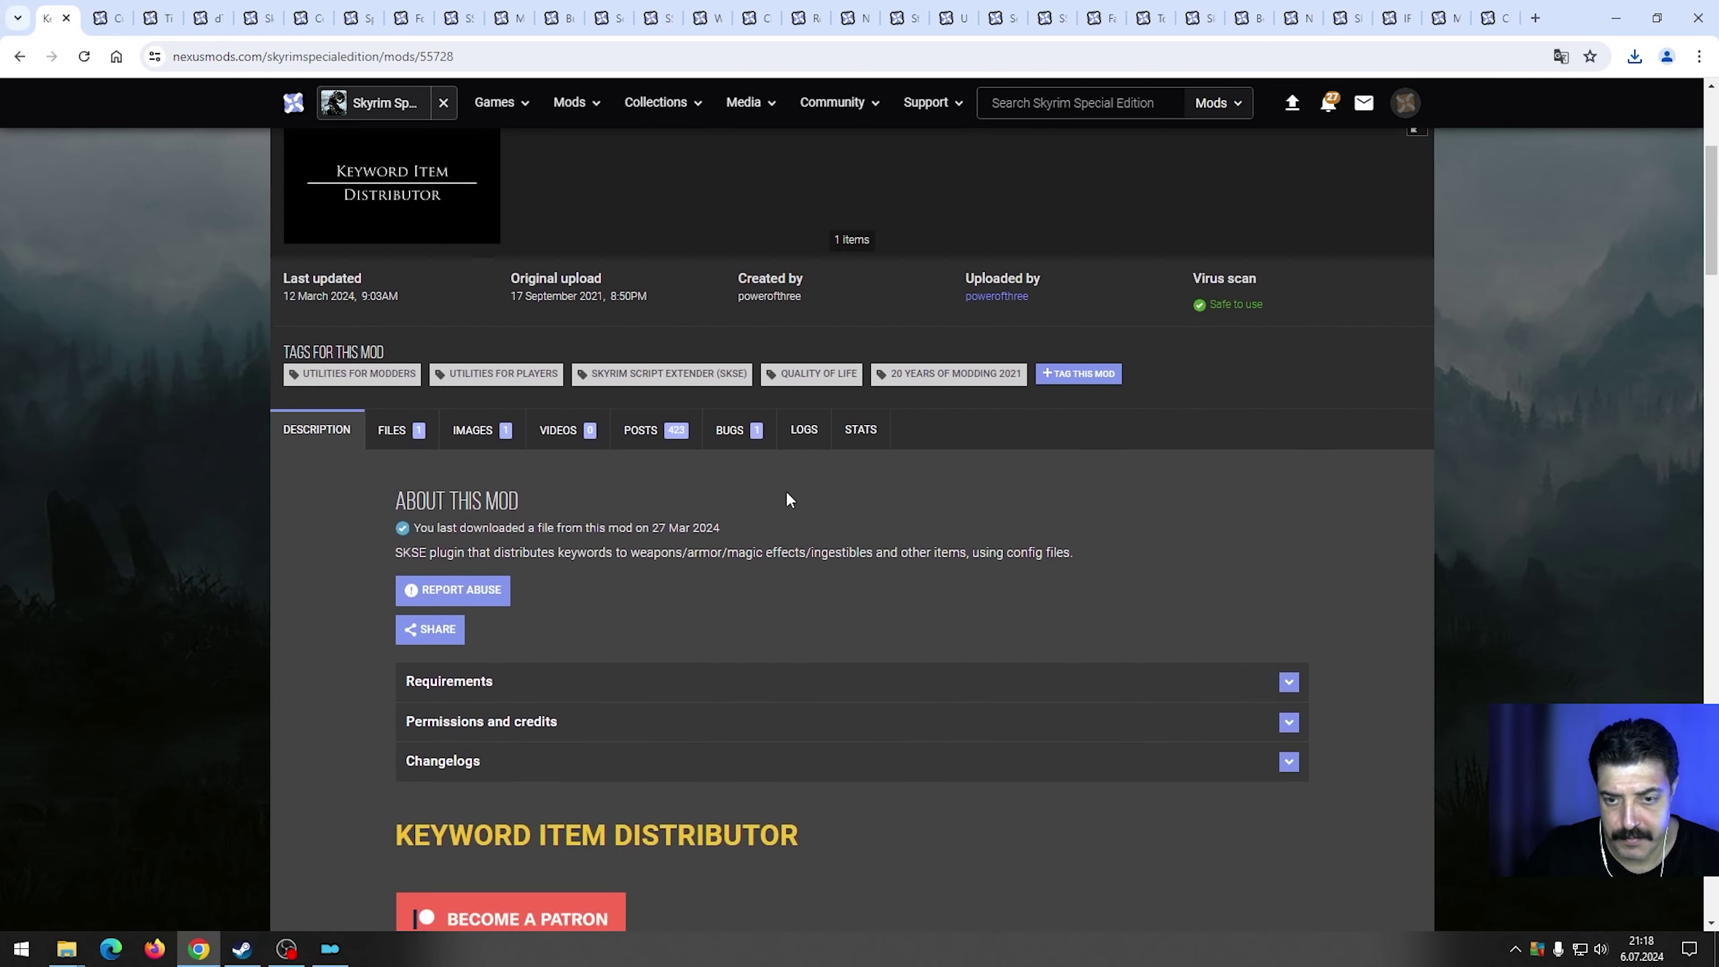
left_click(462, 677)
scroll(463, 678, "down", 3)
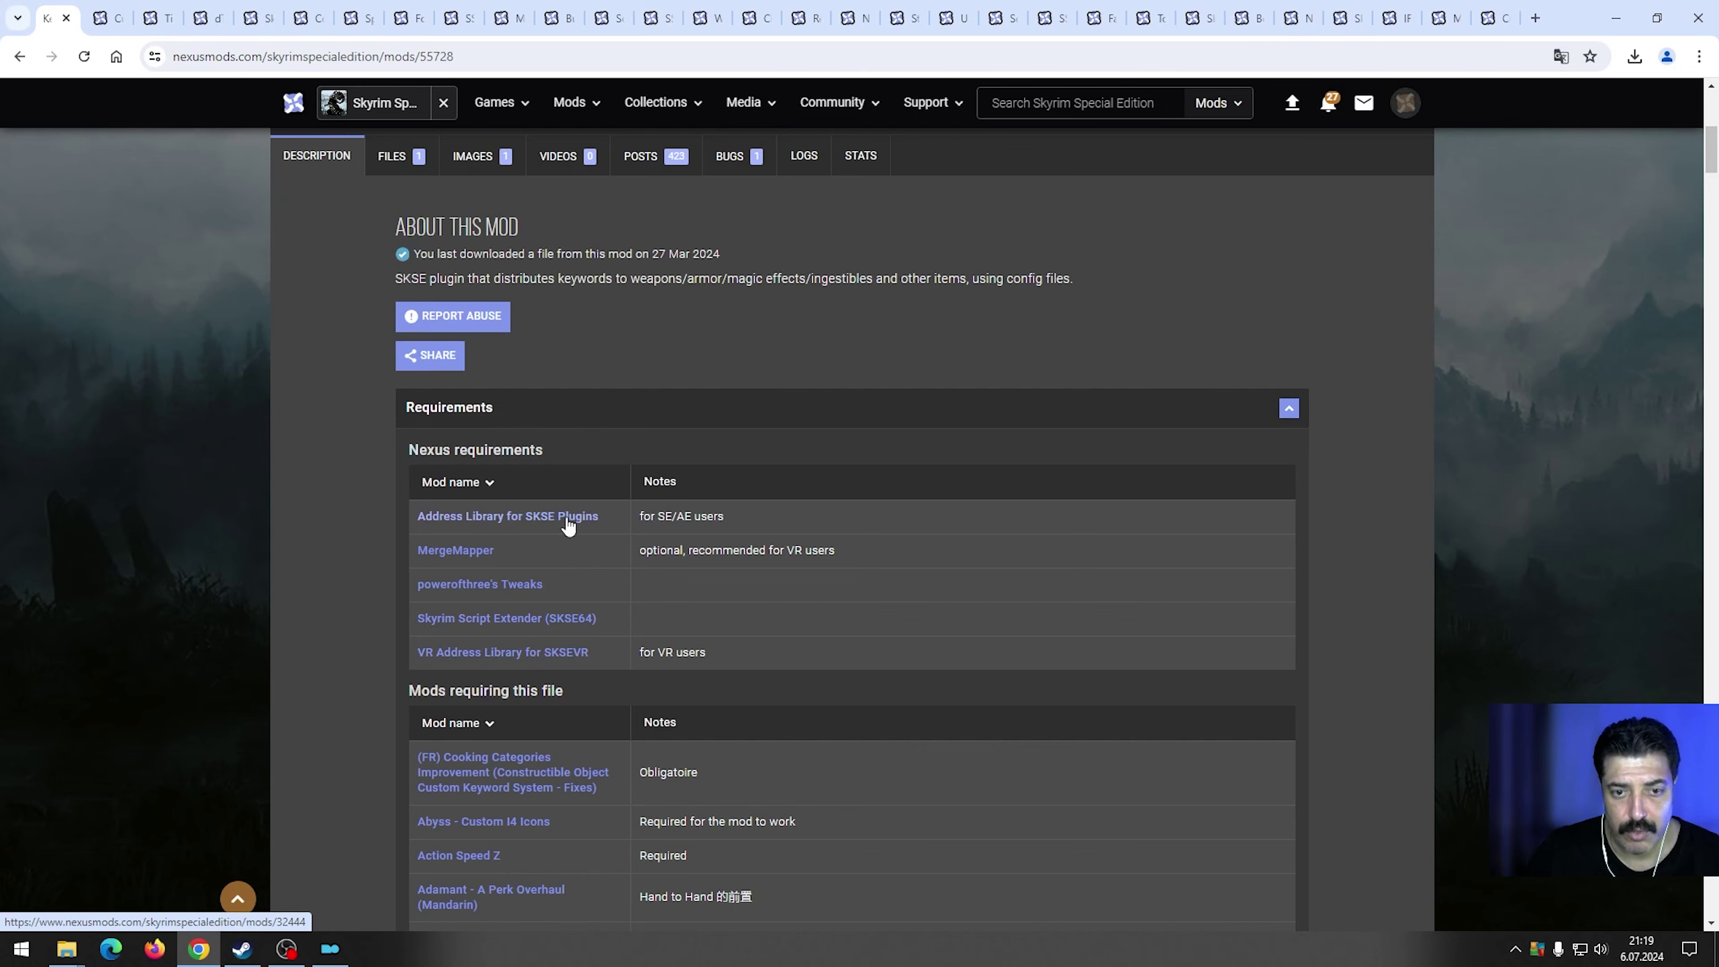
scroll(731, 637, "up", 4)
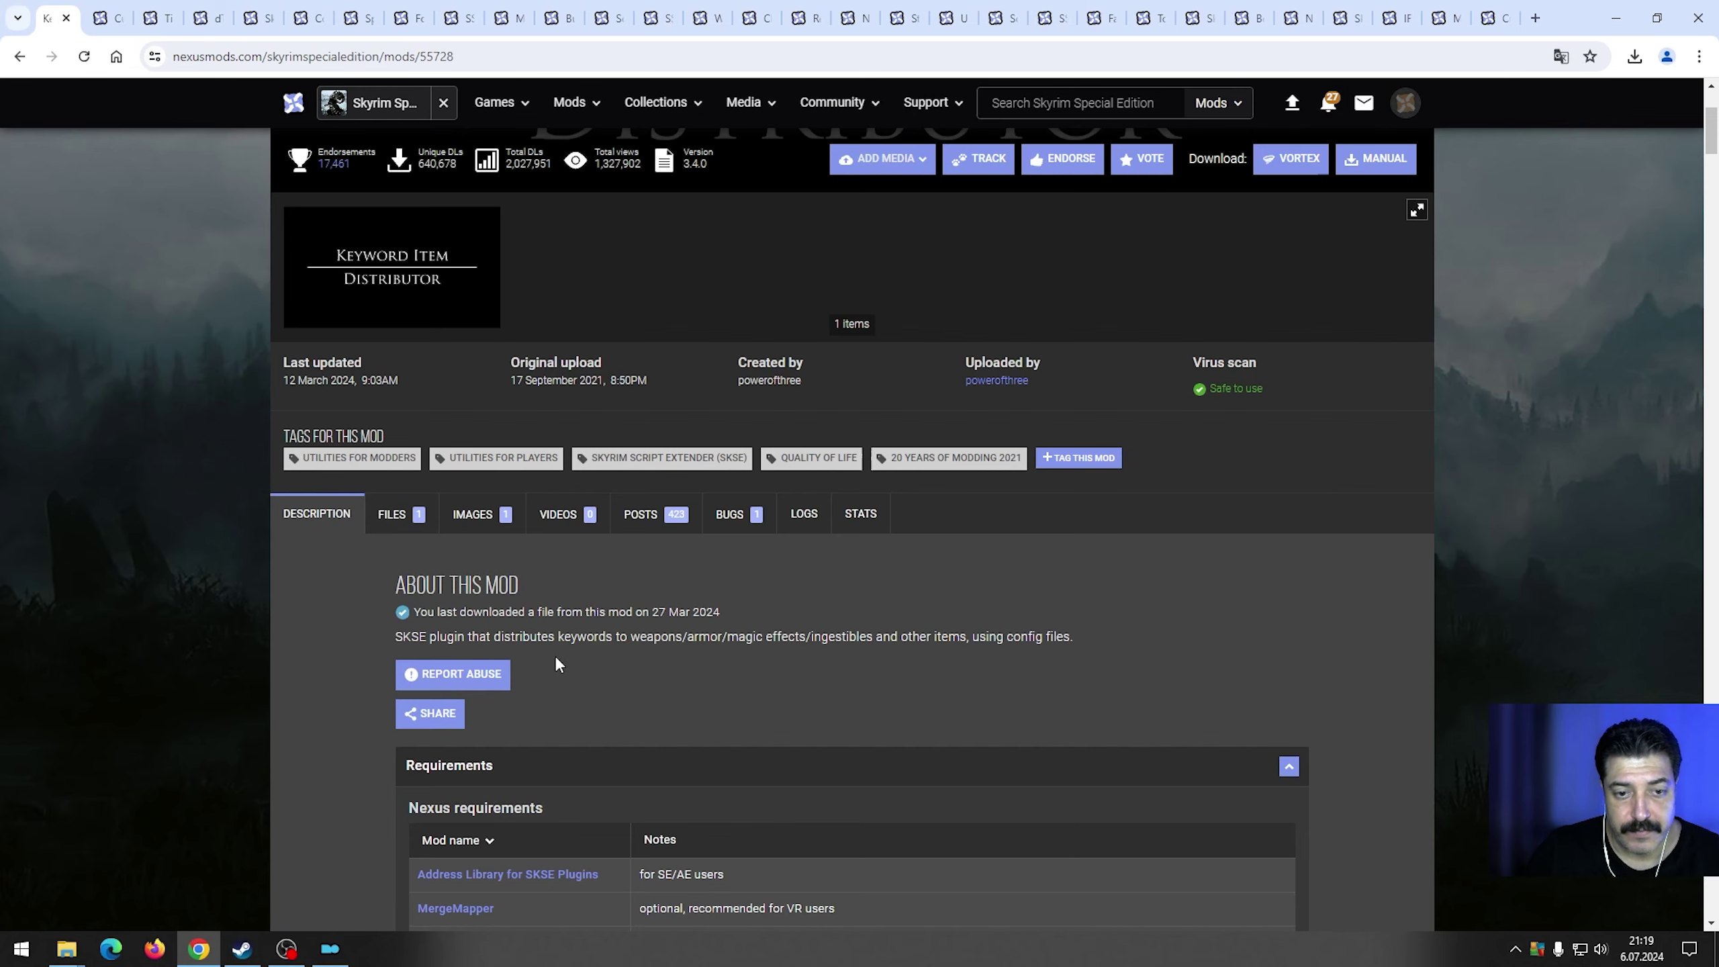
Download the Keyword Item Distributor 3.4.0 main file manually.
left_click(379, 512)
scroll(608, 661, "down", 4)
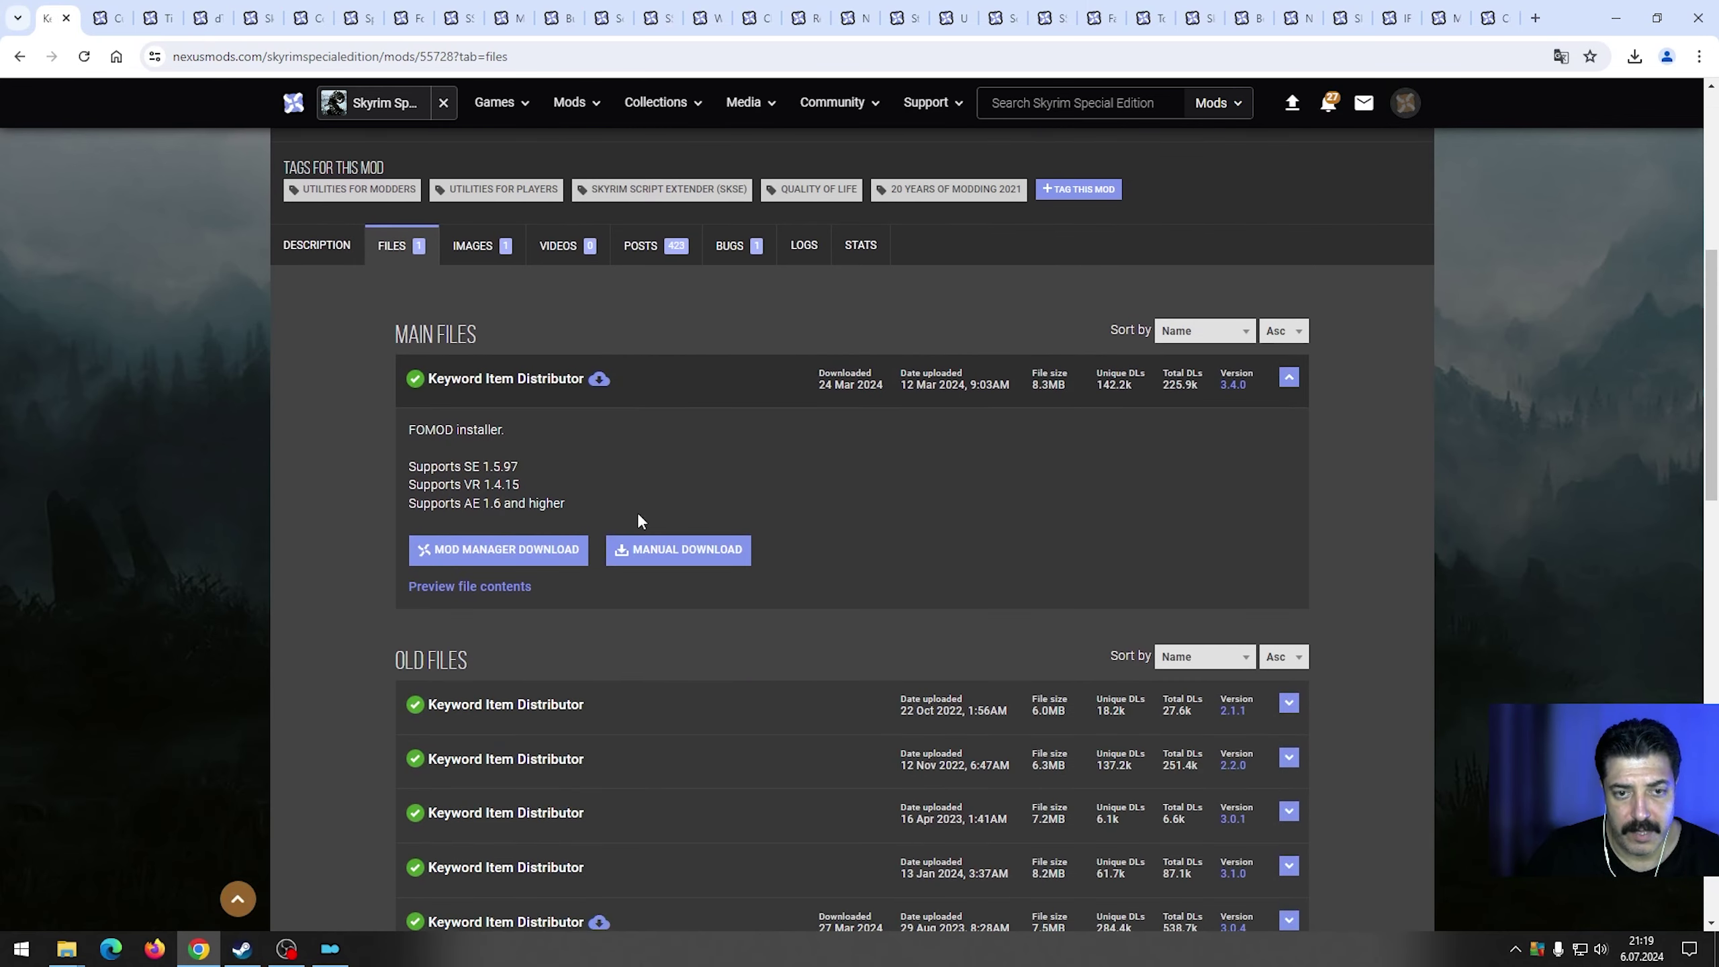
left_click(662, 559)
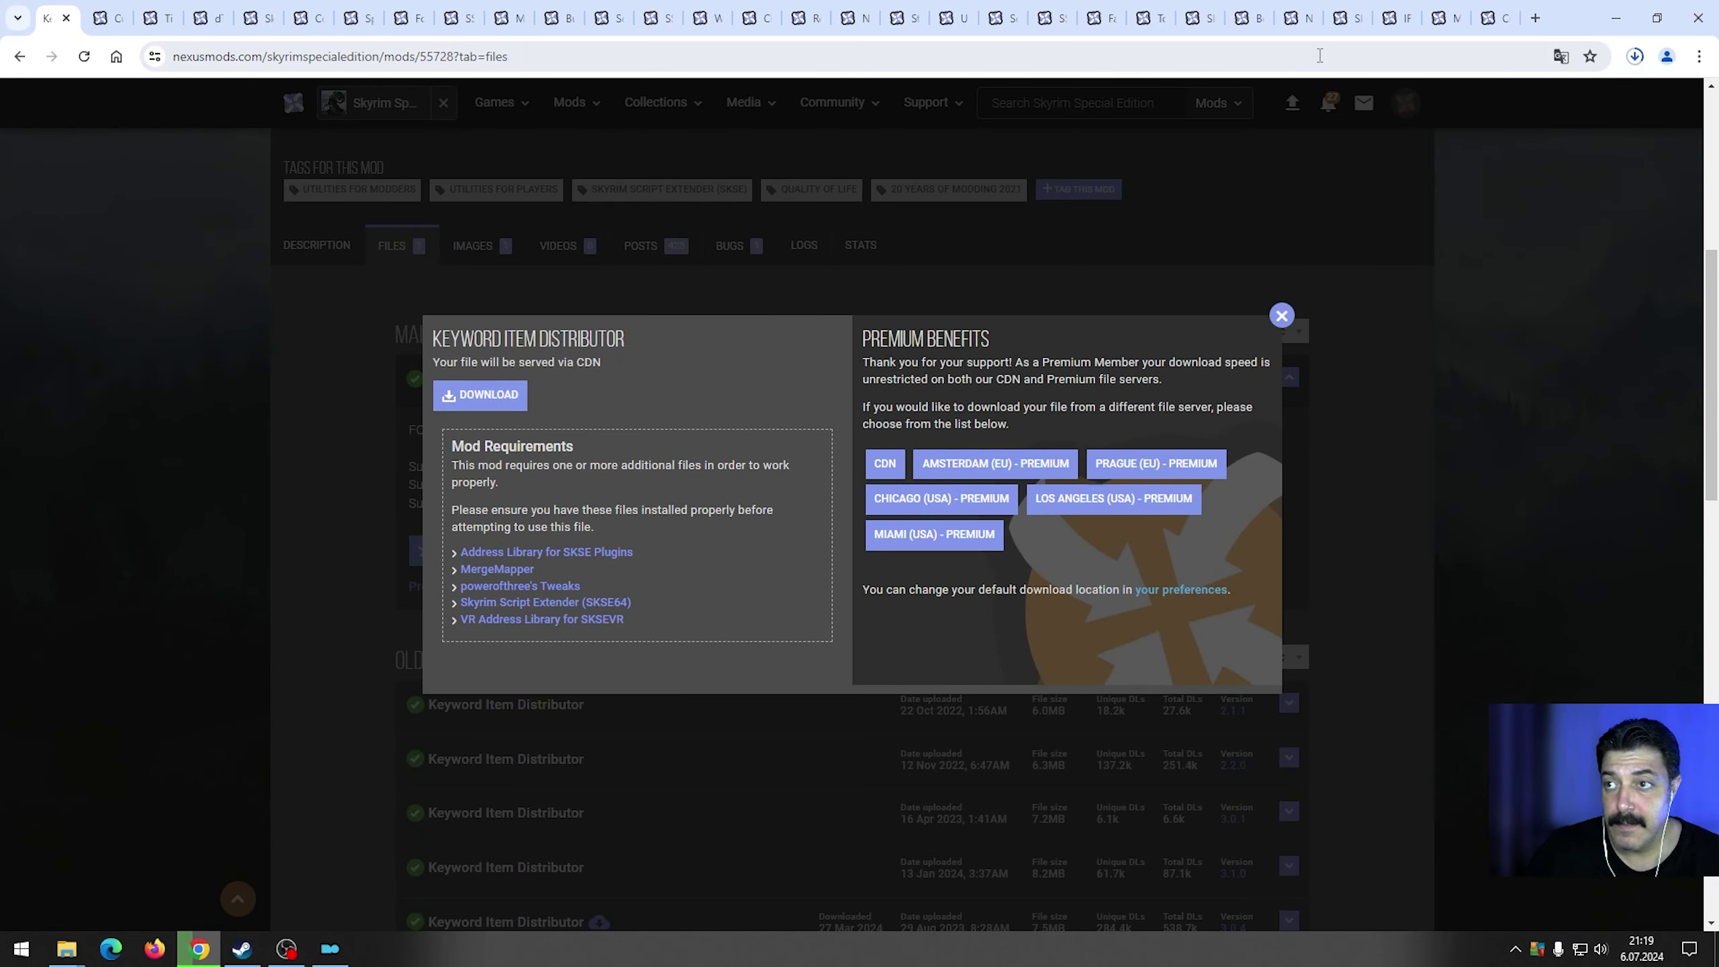
Show the downloaded Keyword Item Distributor archive in its folder and move it into the 1.gereksinim modları folder.
left_click(1635, 57)
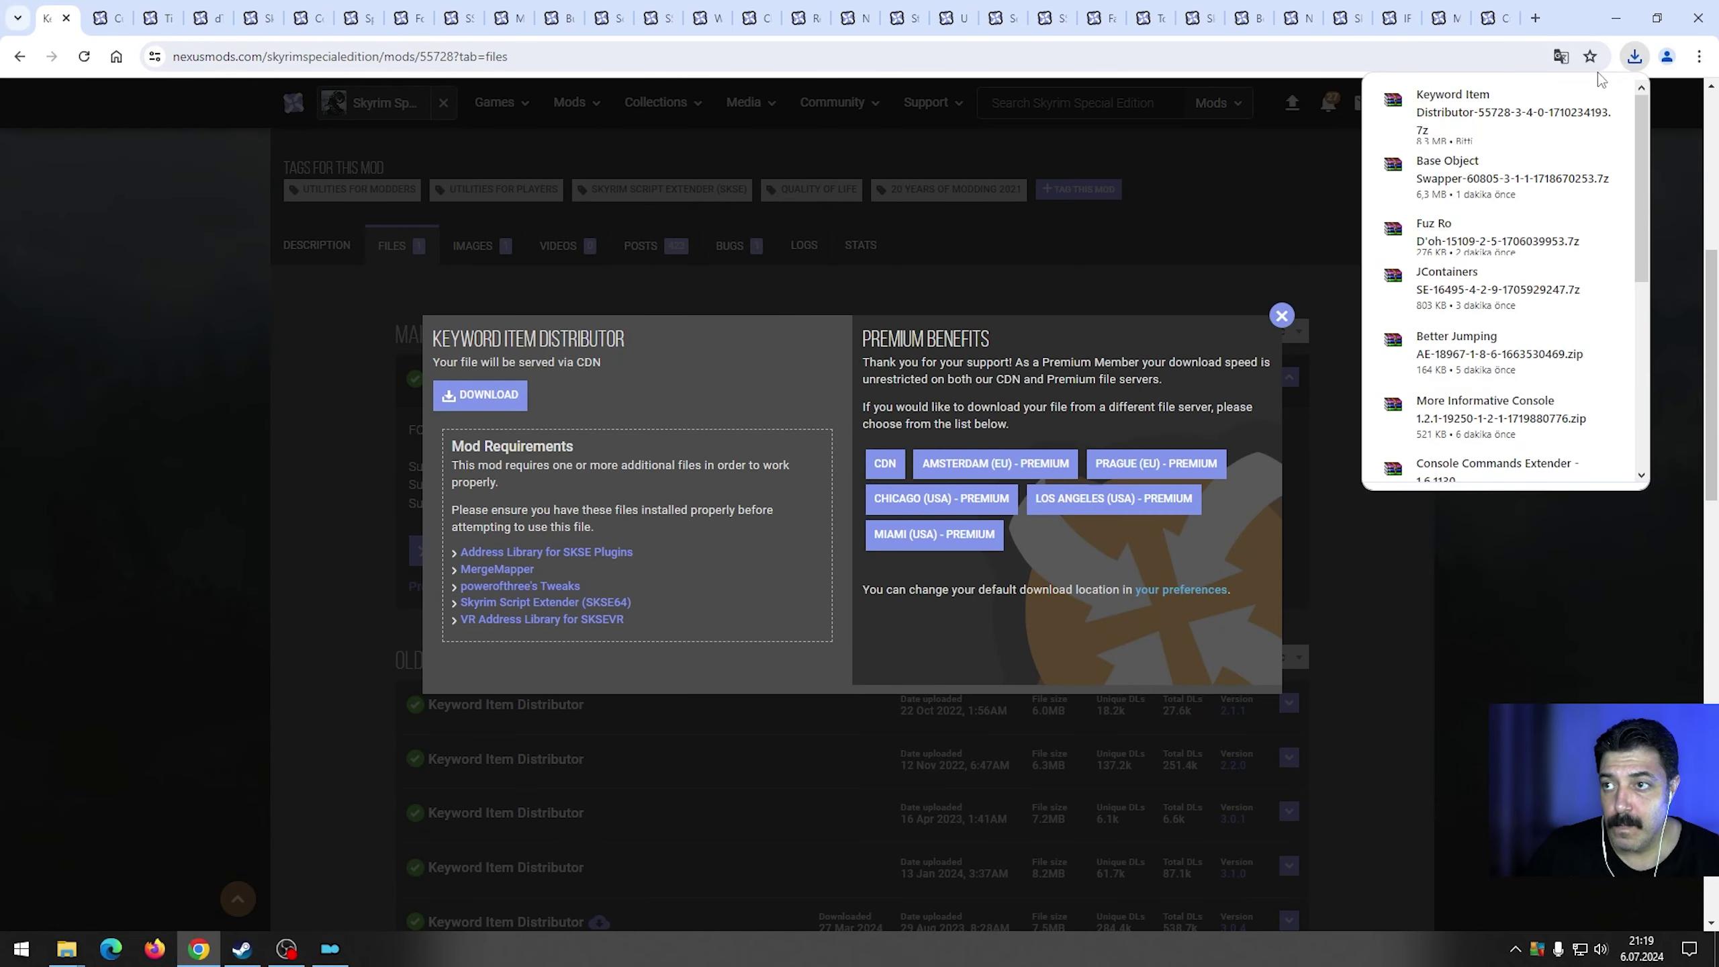
left_click(1592, 100)
left_click(1615, 18)
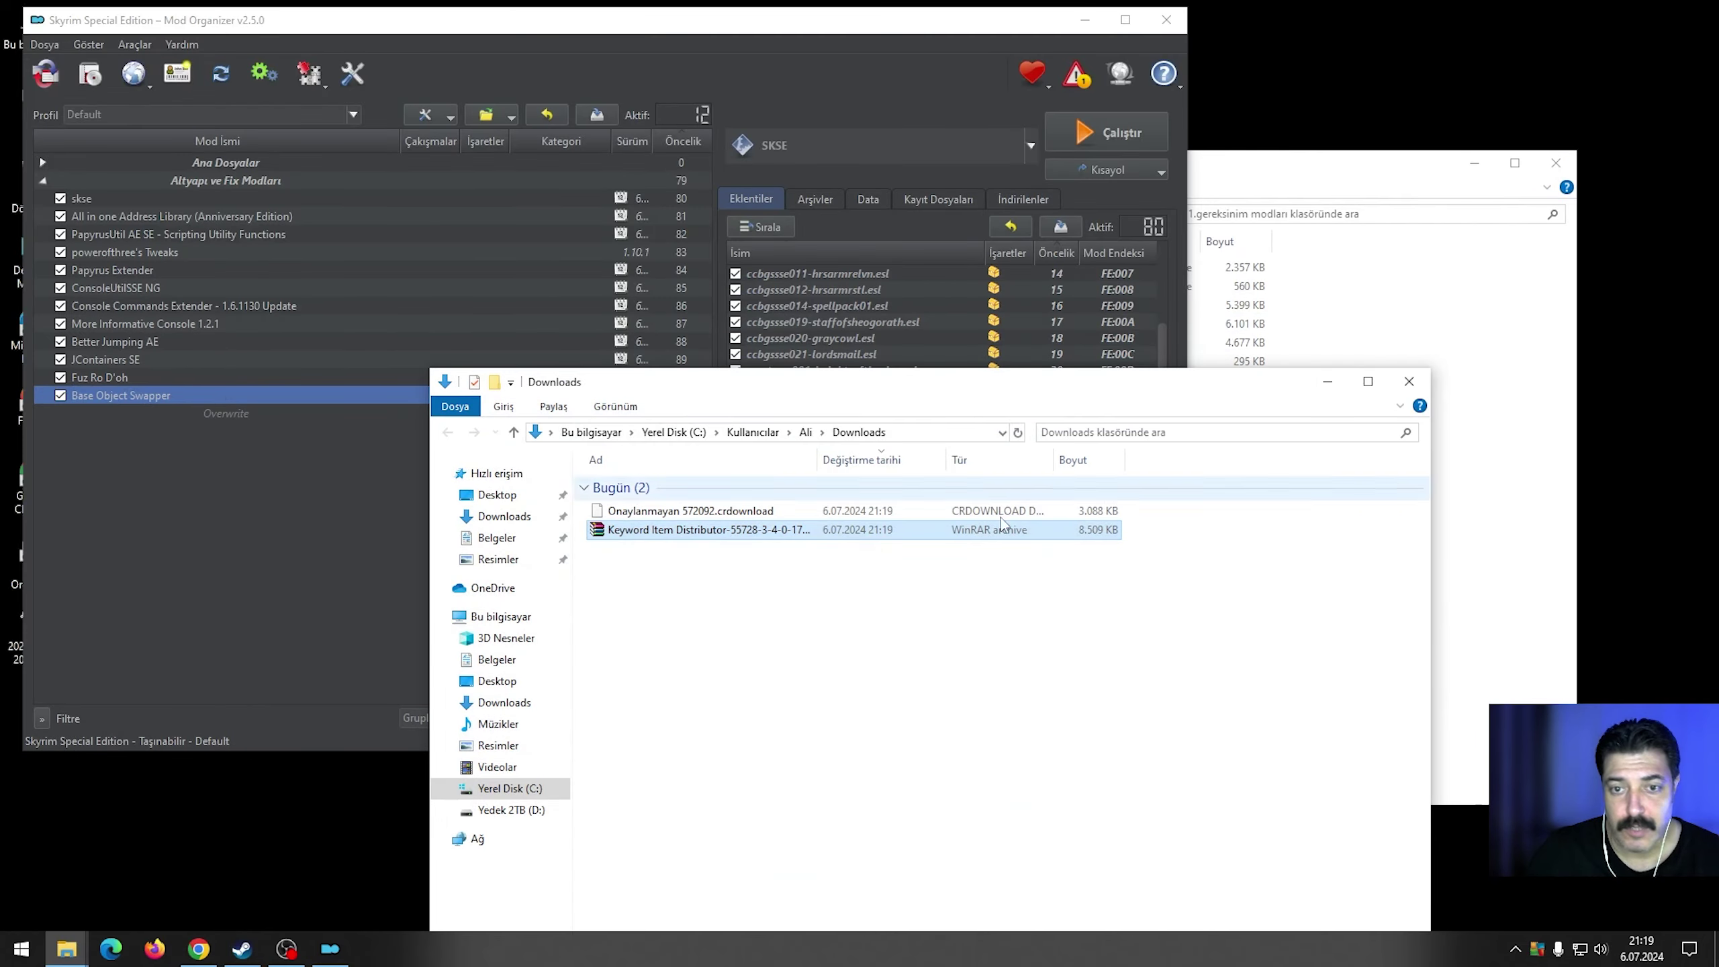
left_click_drag(738, 518, 1455, 565)
Install the Keyword Item Distributor archive in Mod Organizer below Base Object Swapper with the SSE v1.6+ ("Anniversary Edition") option and enable it.
left_click_drag(777, 483, 161, 402)
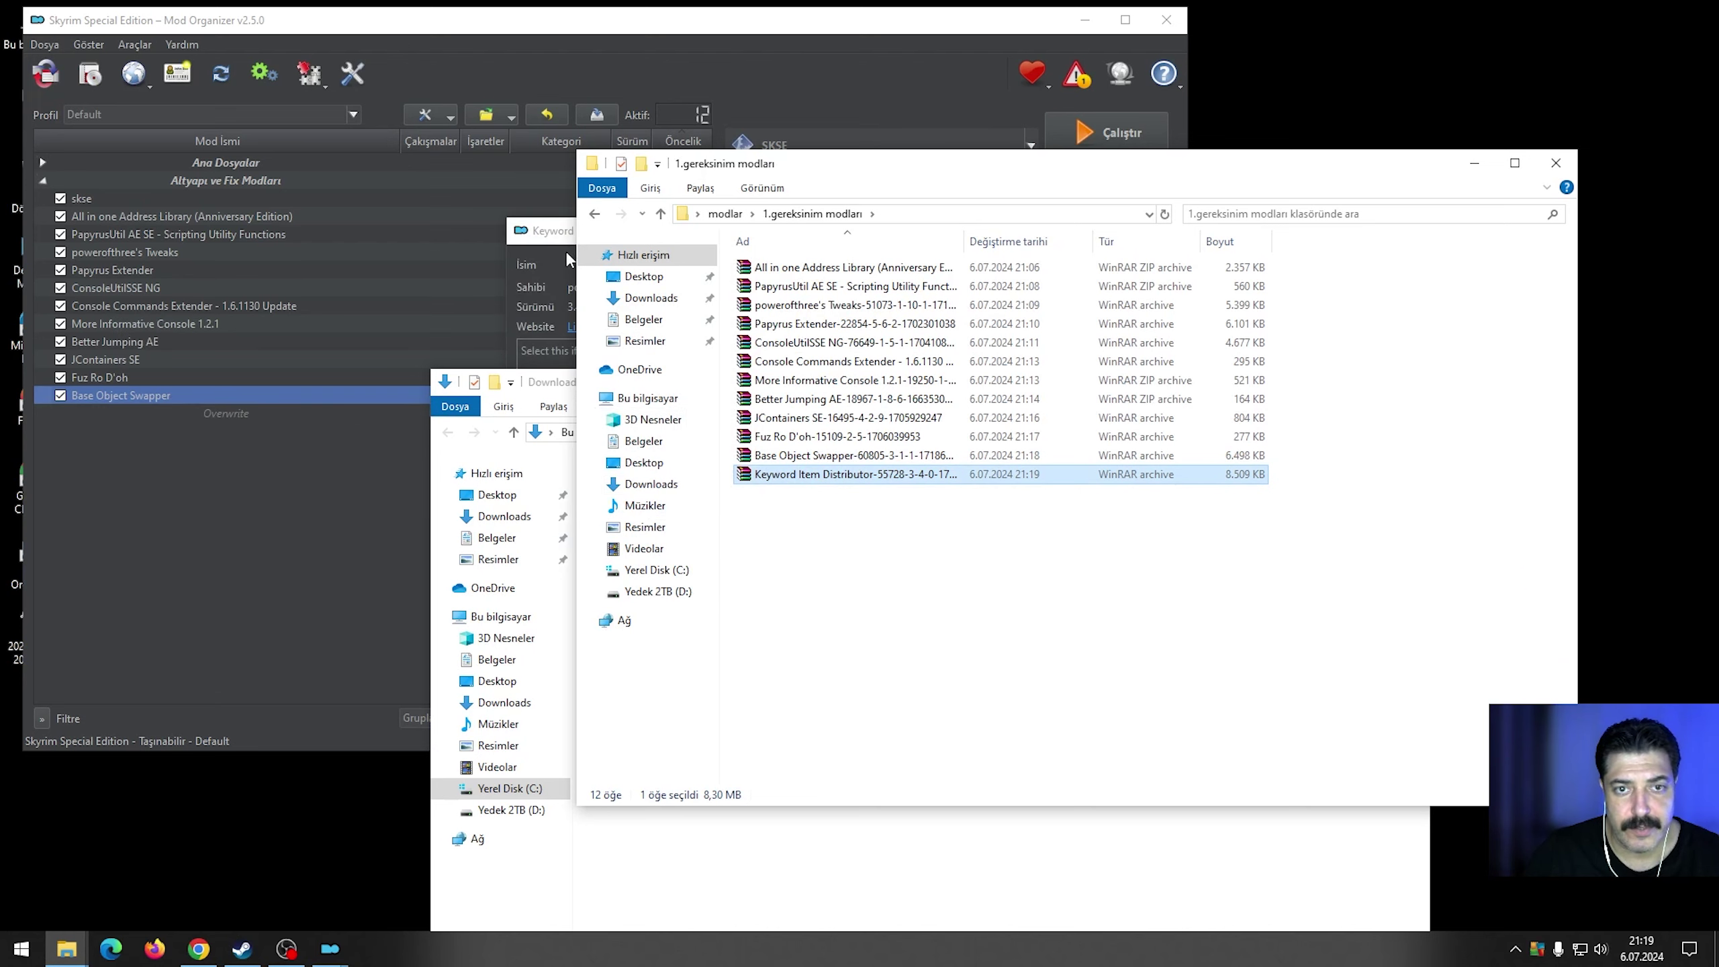
left_click(572, 232)
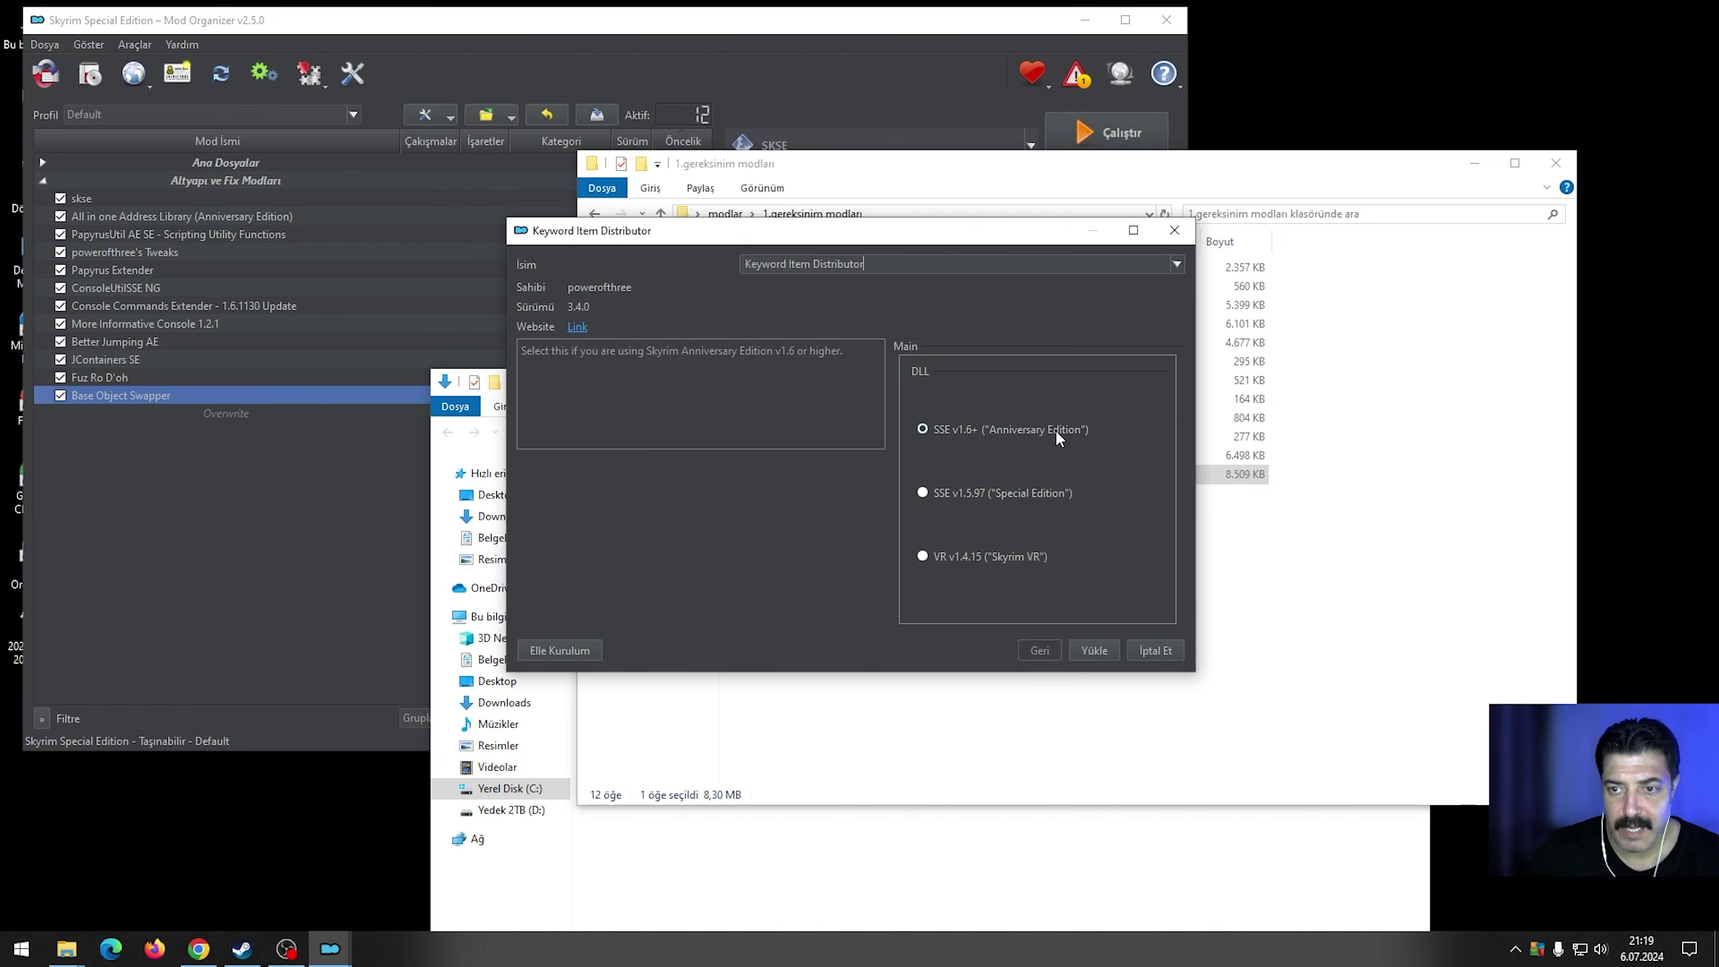
left_click(1093, 650)
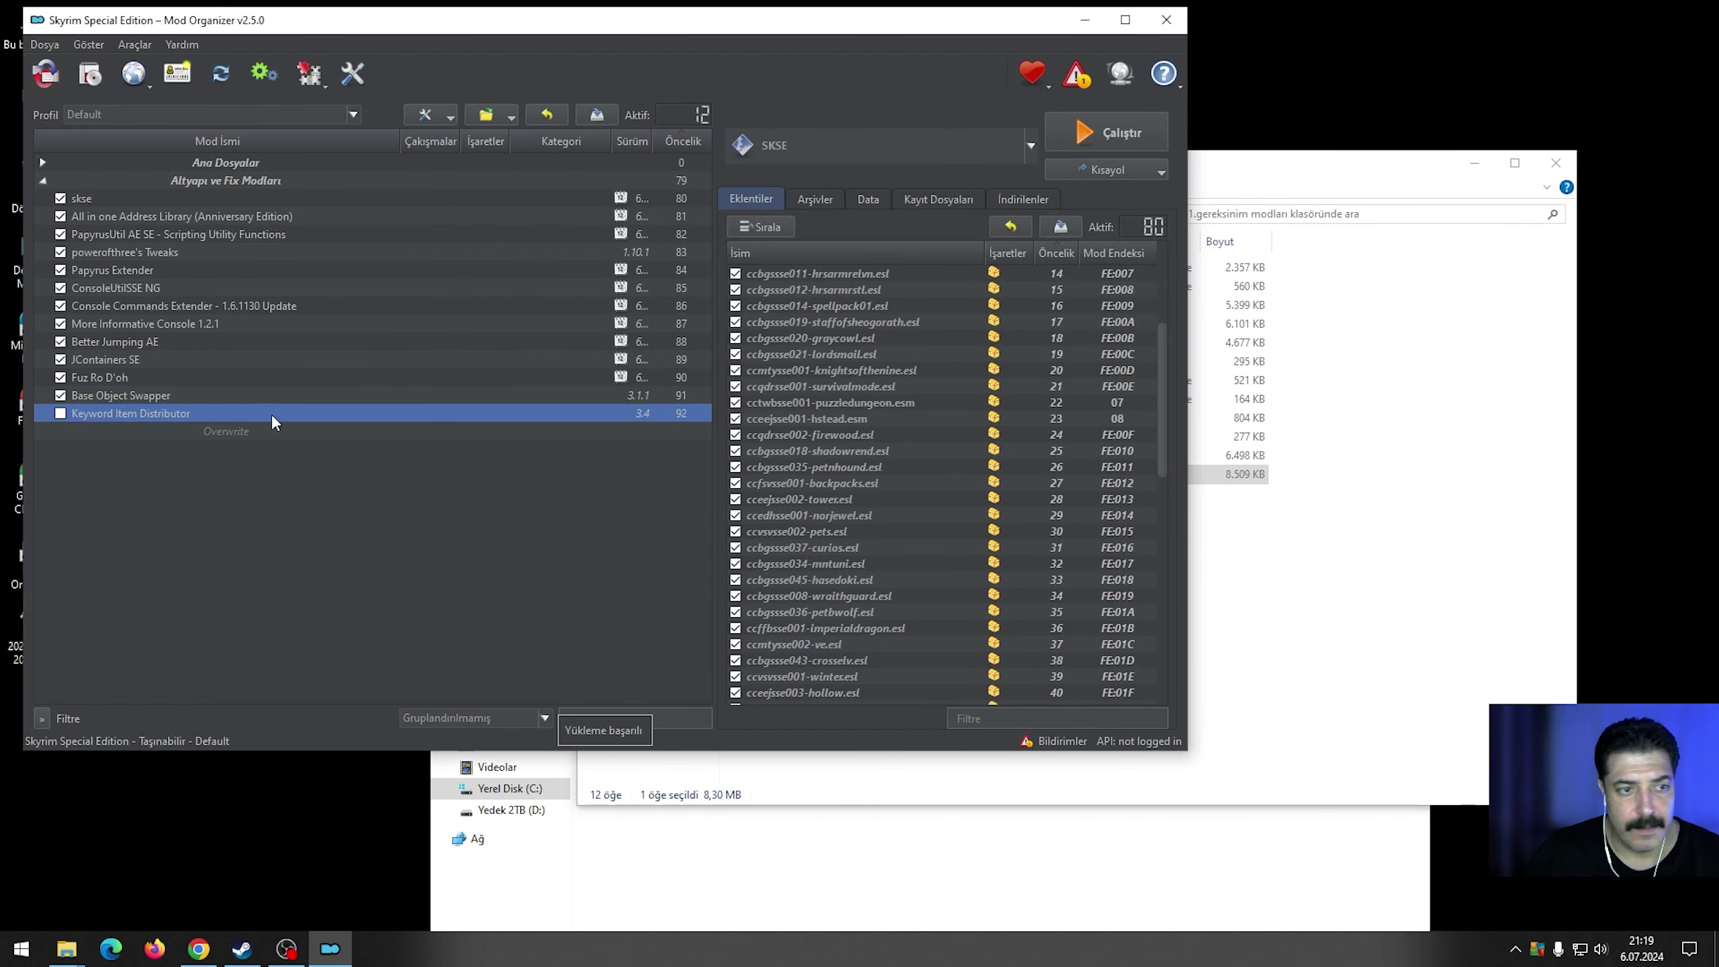
left_click(60, 413)
left_click(370, 541)
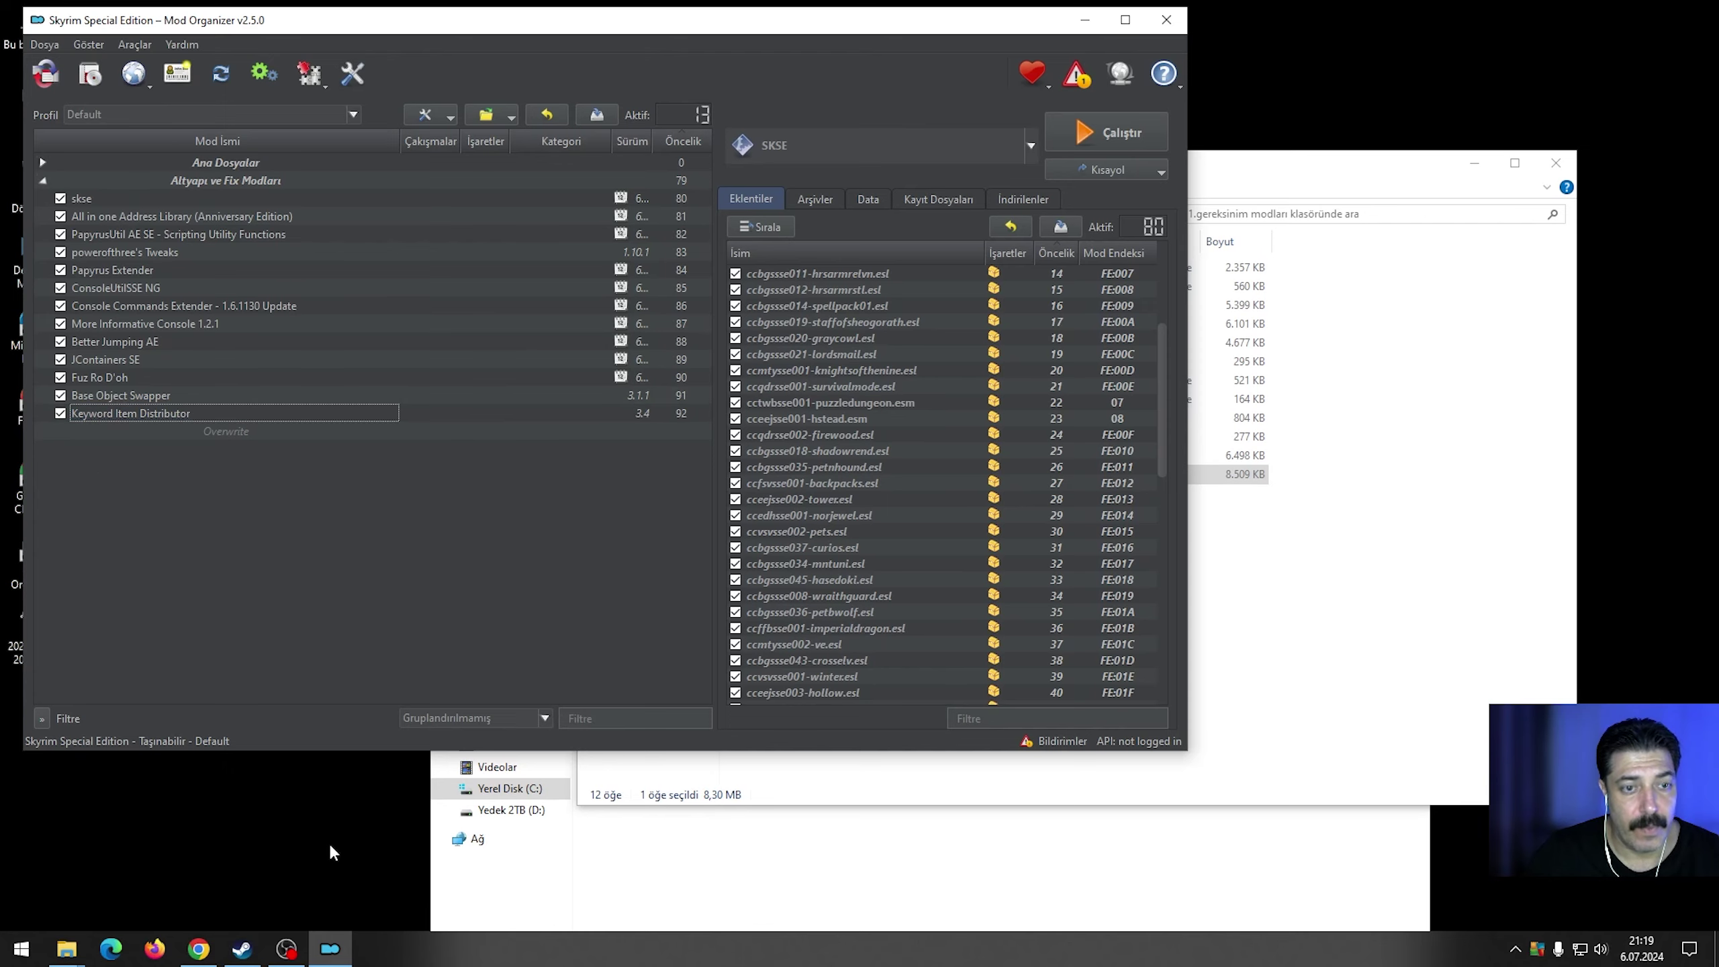
Return to Chrome, dismiss the Keyword Item Distributor download dialog and close that mod's page.
left_click(199, 948)
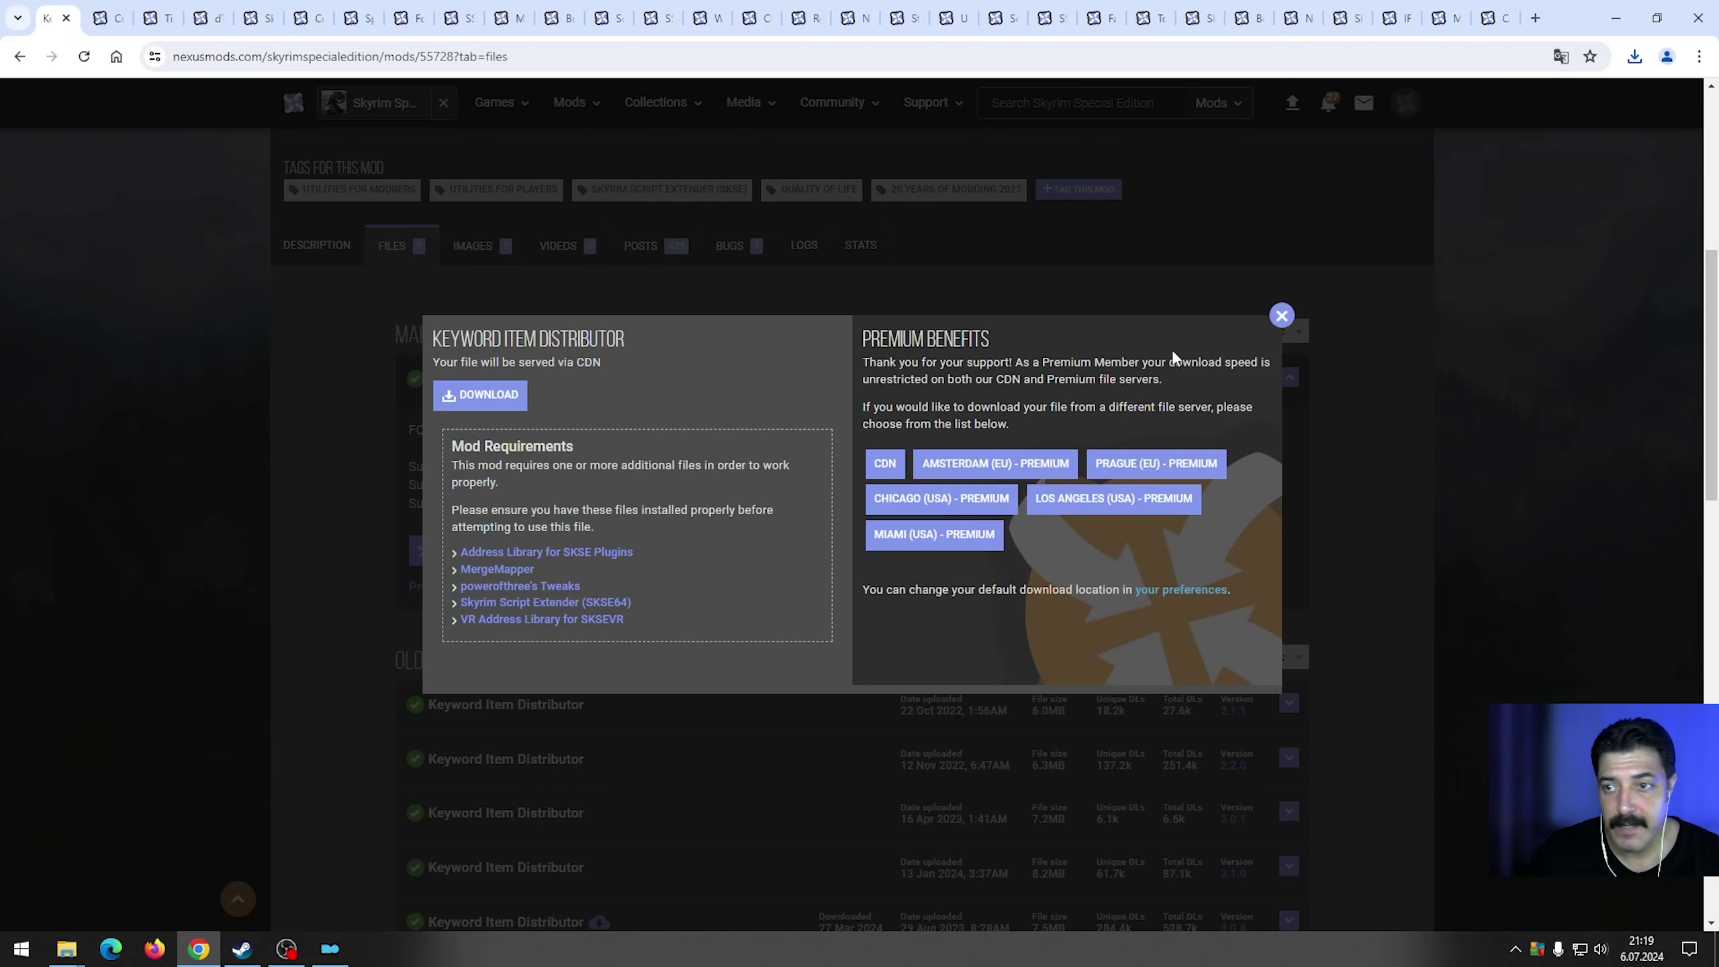
left_click(1282, 316)
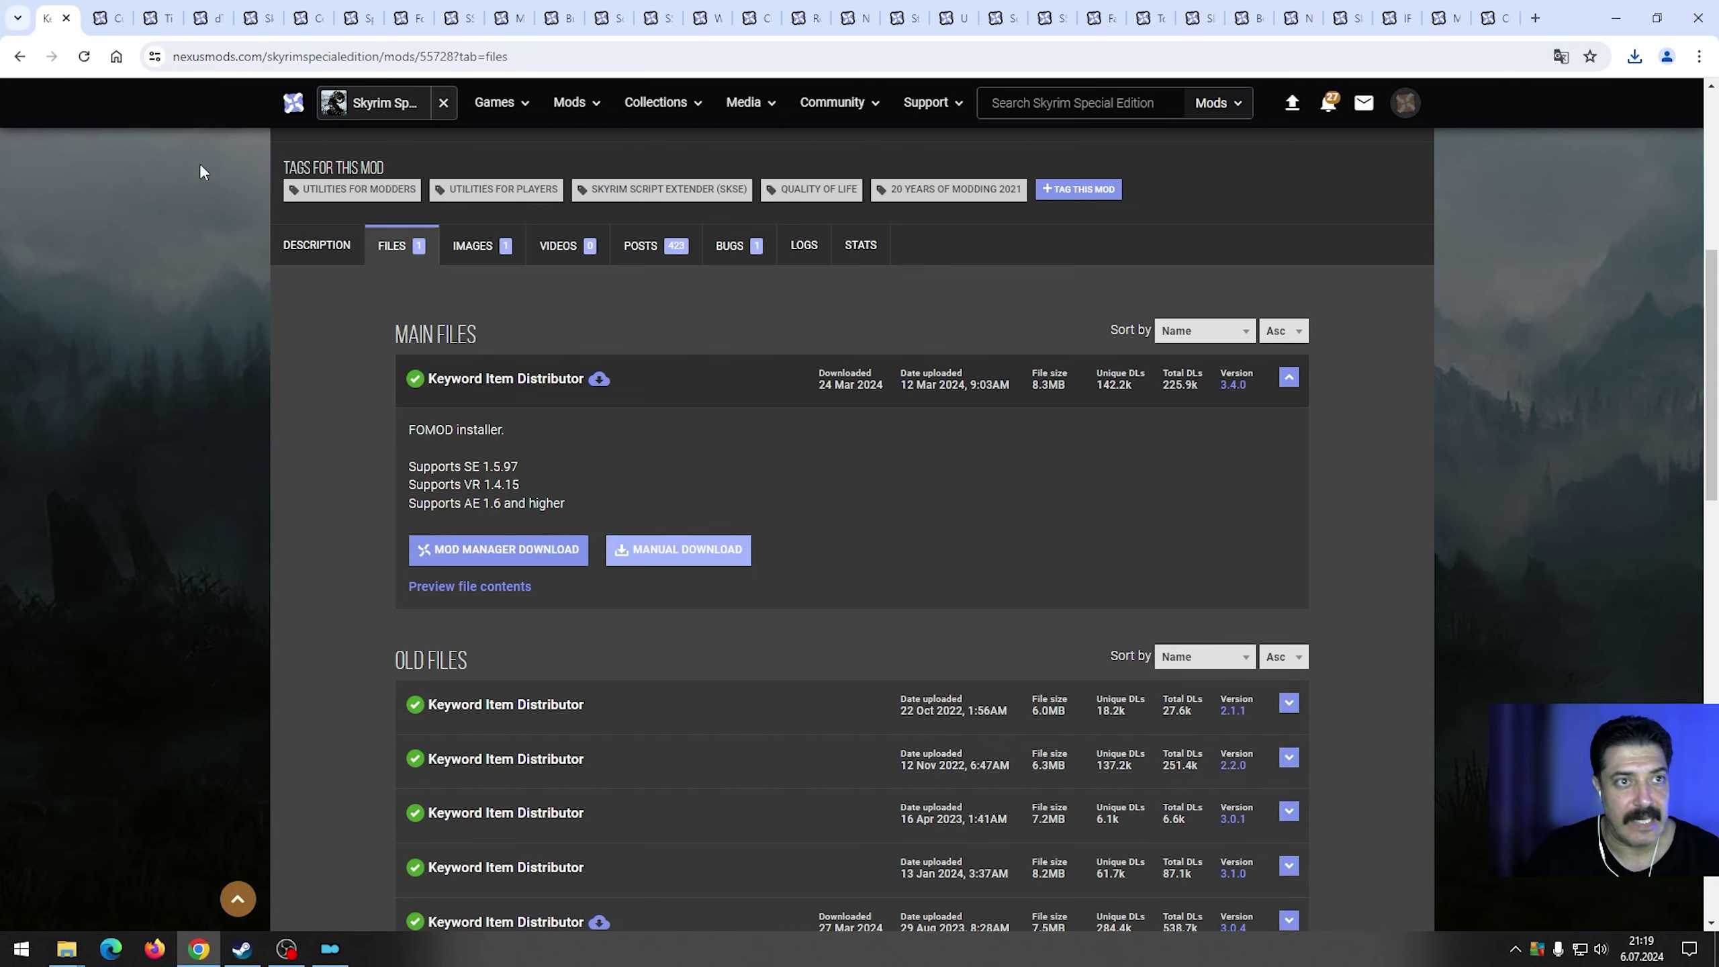
scroll(471, 396, "up", 5)
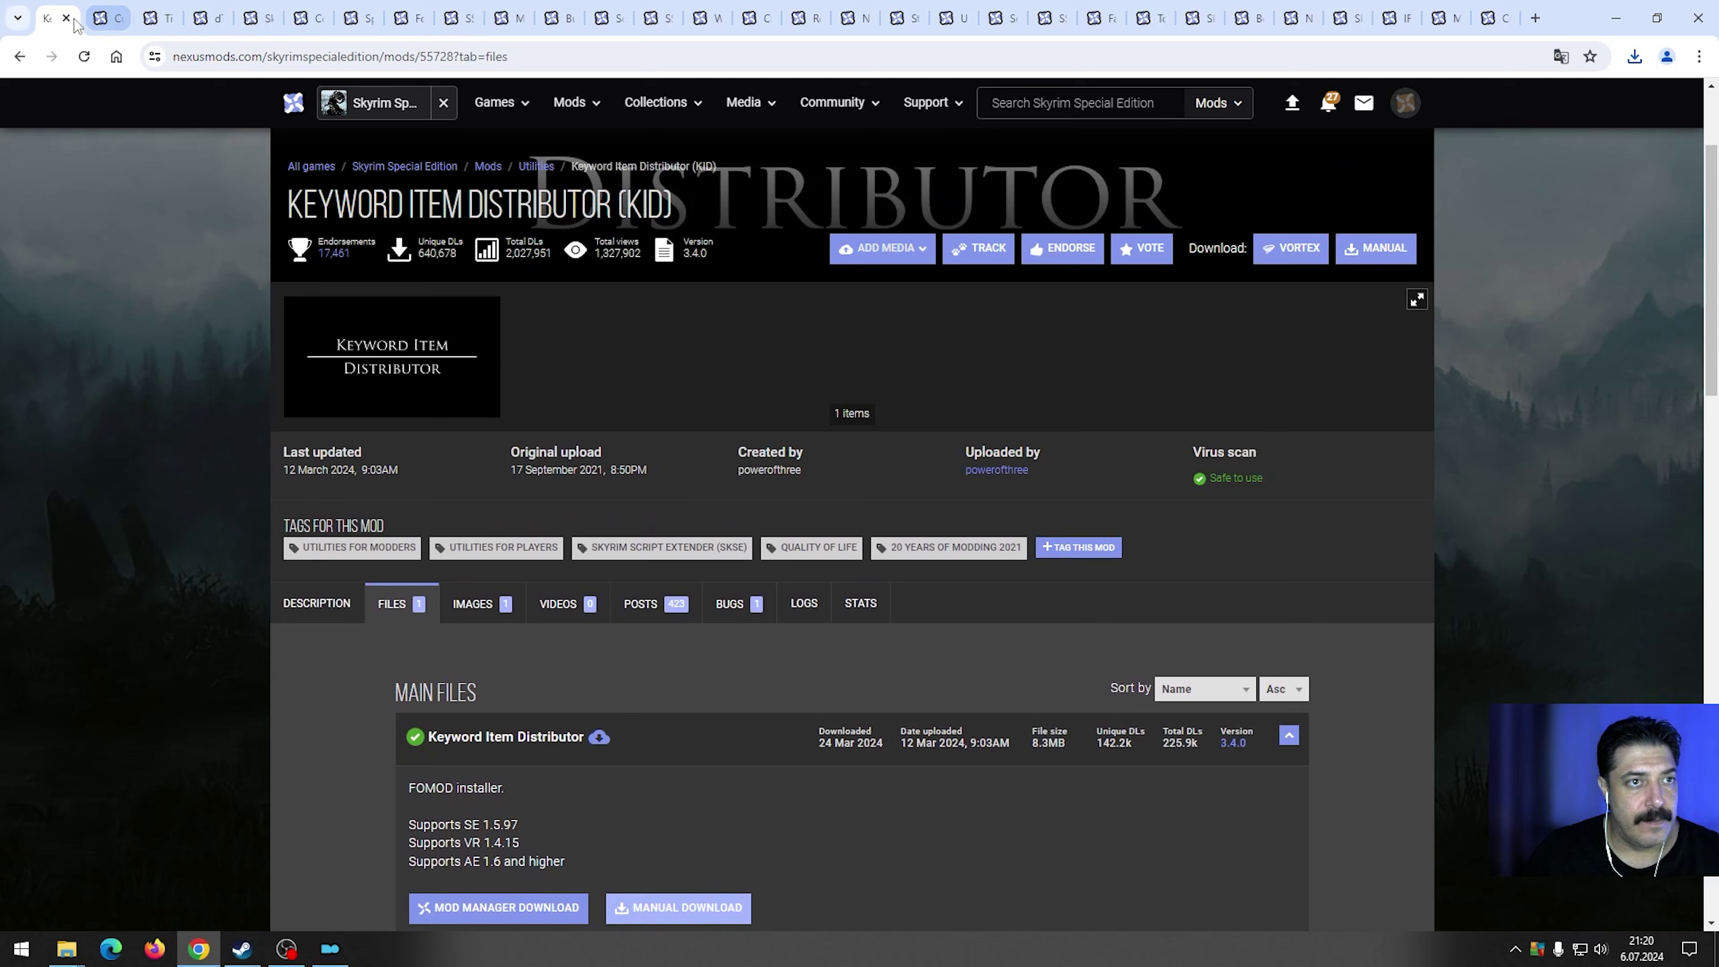
left_click(66, 19)
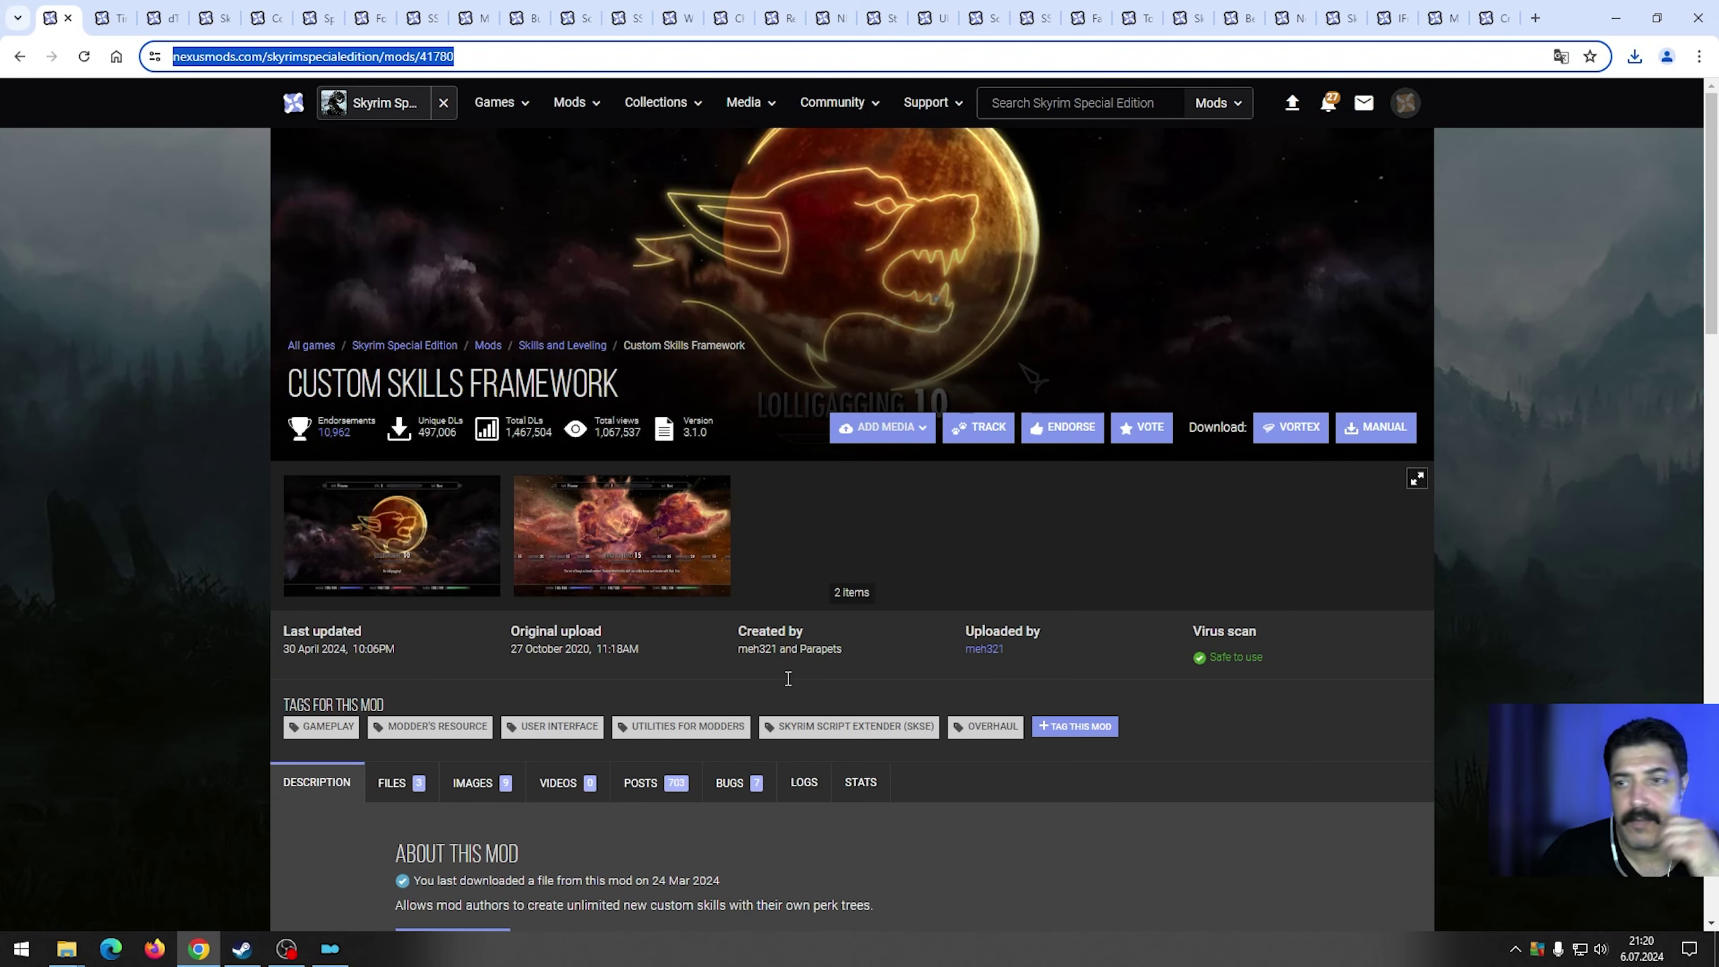
Translate the Custom Skills Framework page into Turkish to read its description, and restore the page to English.
scroll(745, 704, "down", 4)
right_click(699, 695)
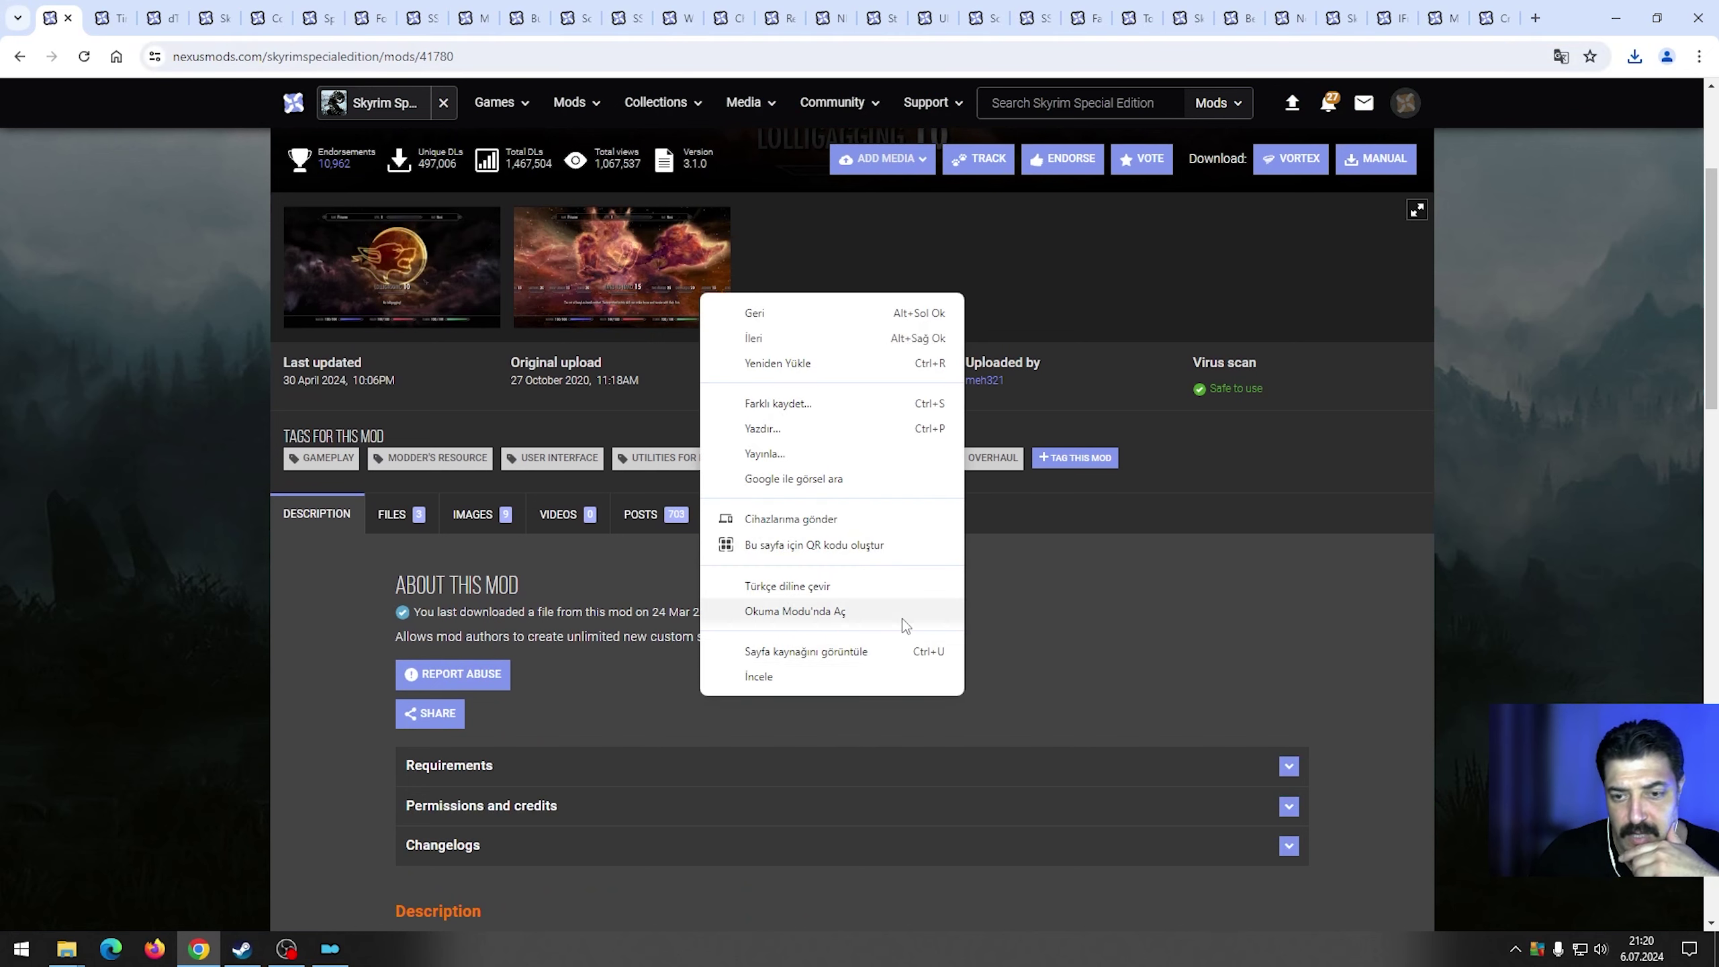
left_click(818, 601)
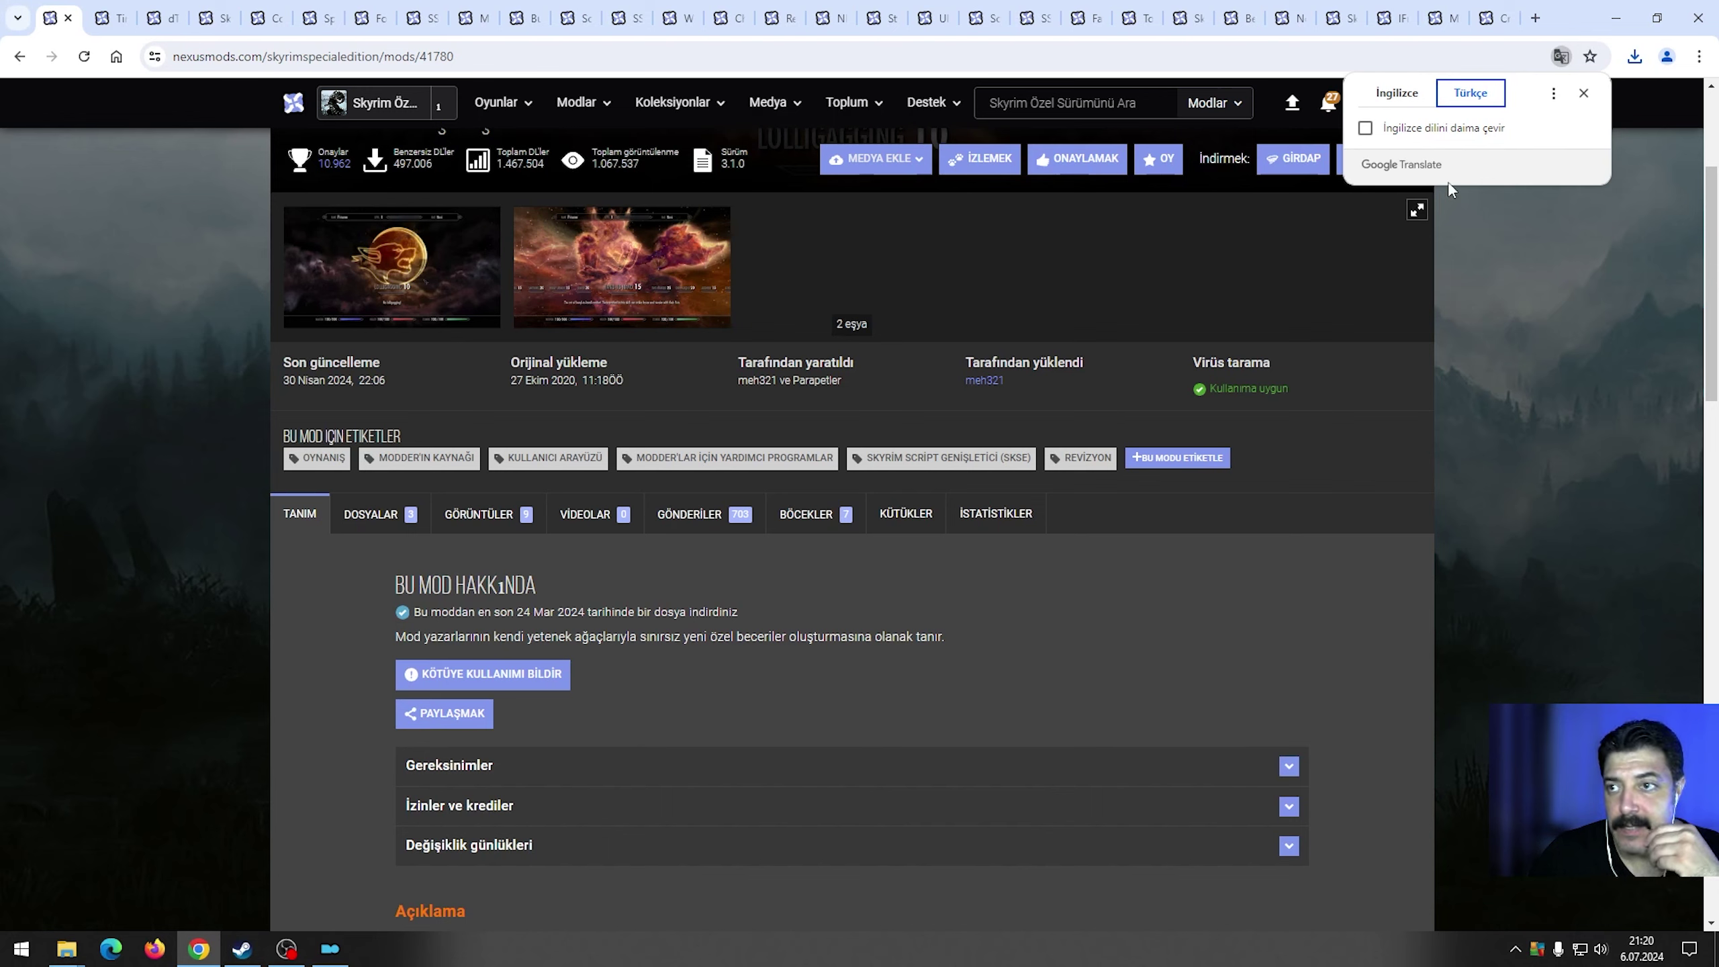
left_click(1398, 94)
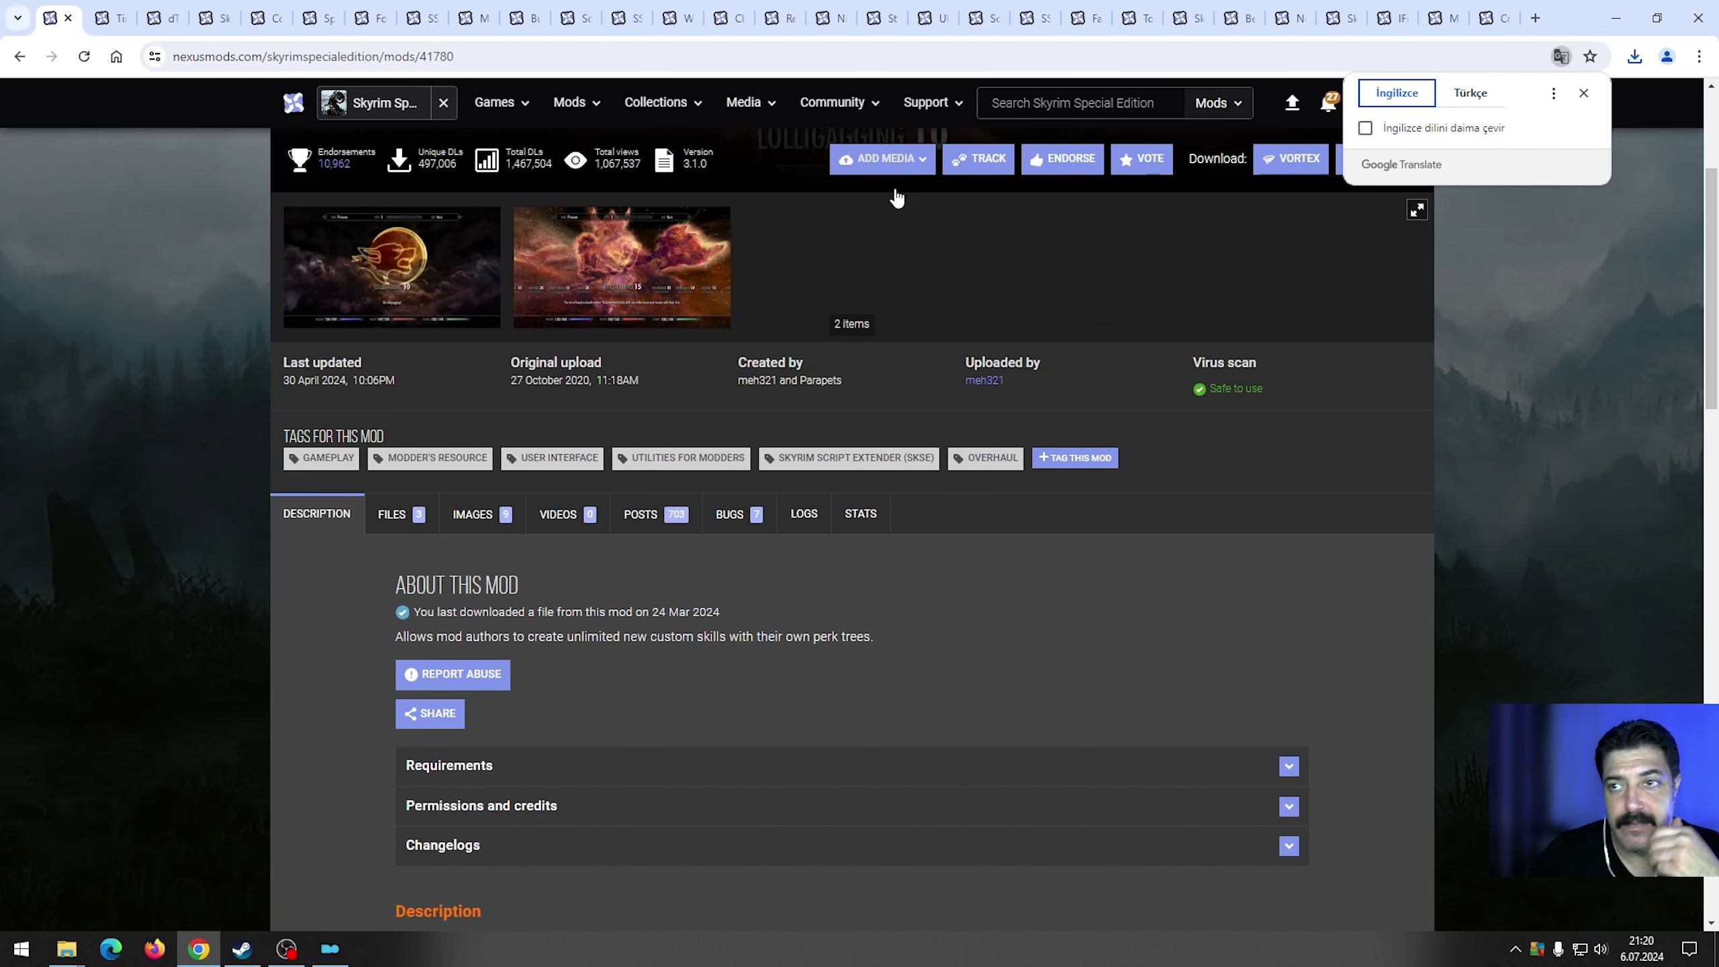
Expand and review the Nexus requirements in the Custom Skills Framework description.
left_click(407, 520)
left_click(326, 521)
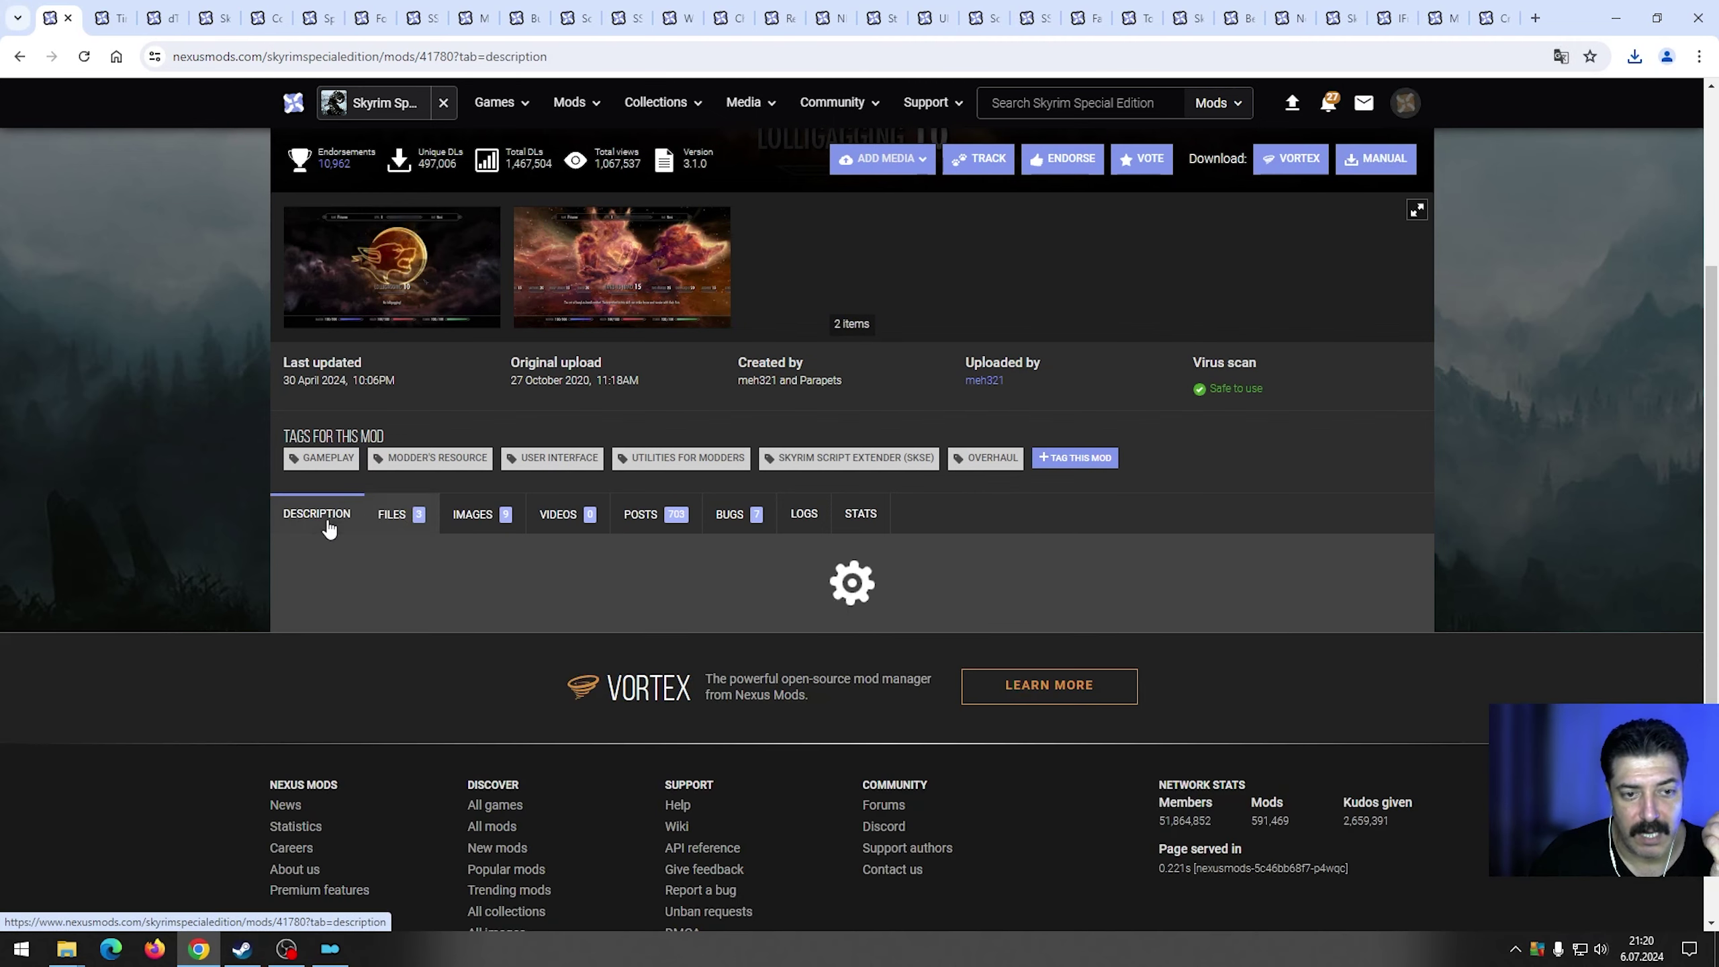
left_click(534, 769)
scroll(542, 765, "down", 4)
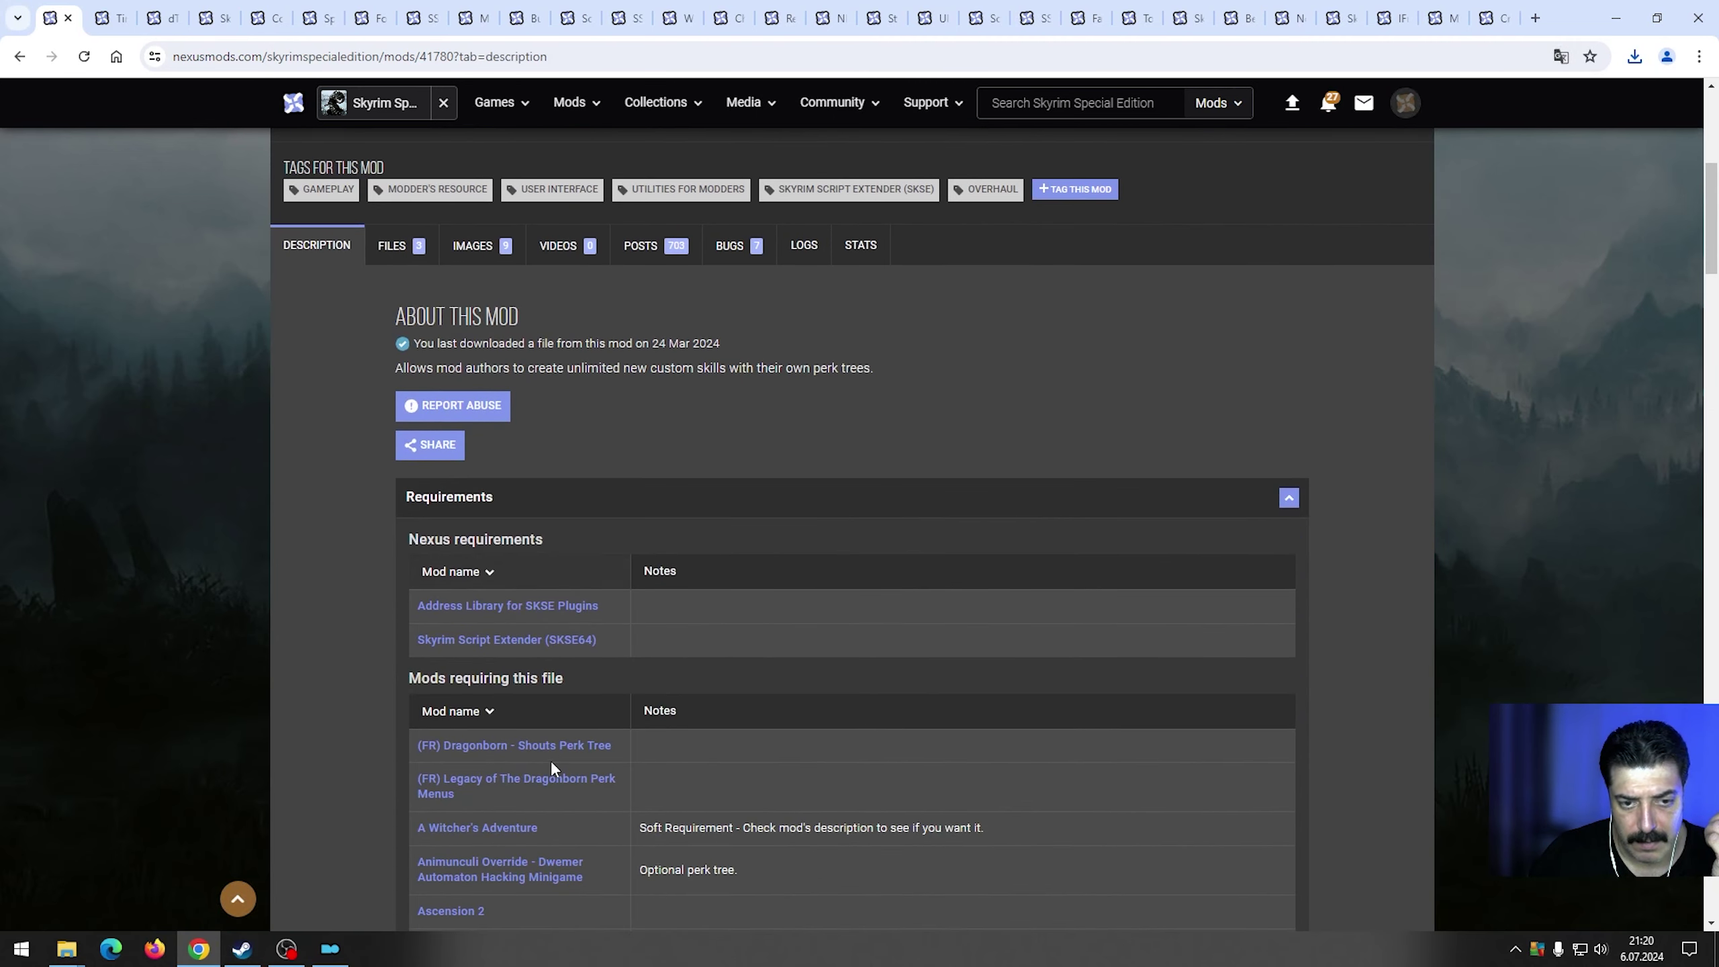
scroll(386, 335, "up", 1)
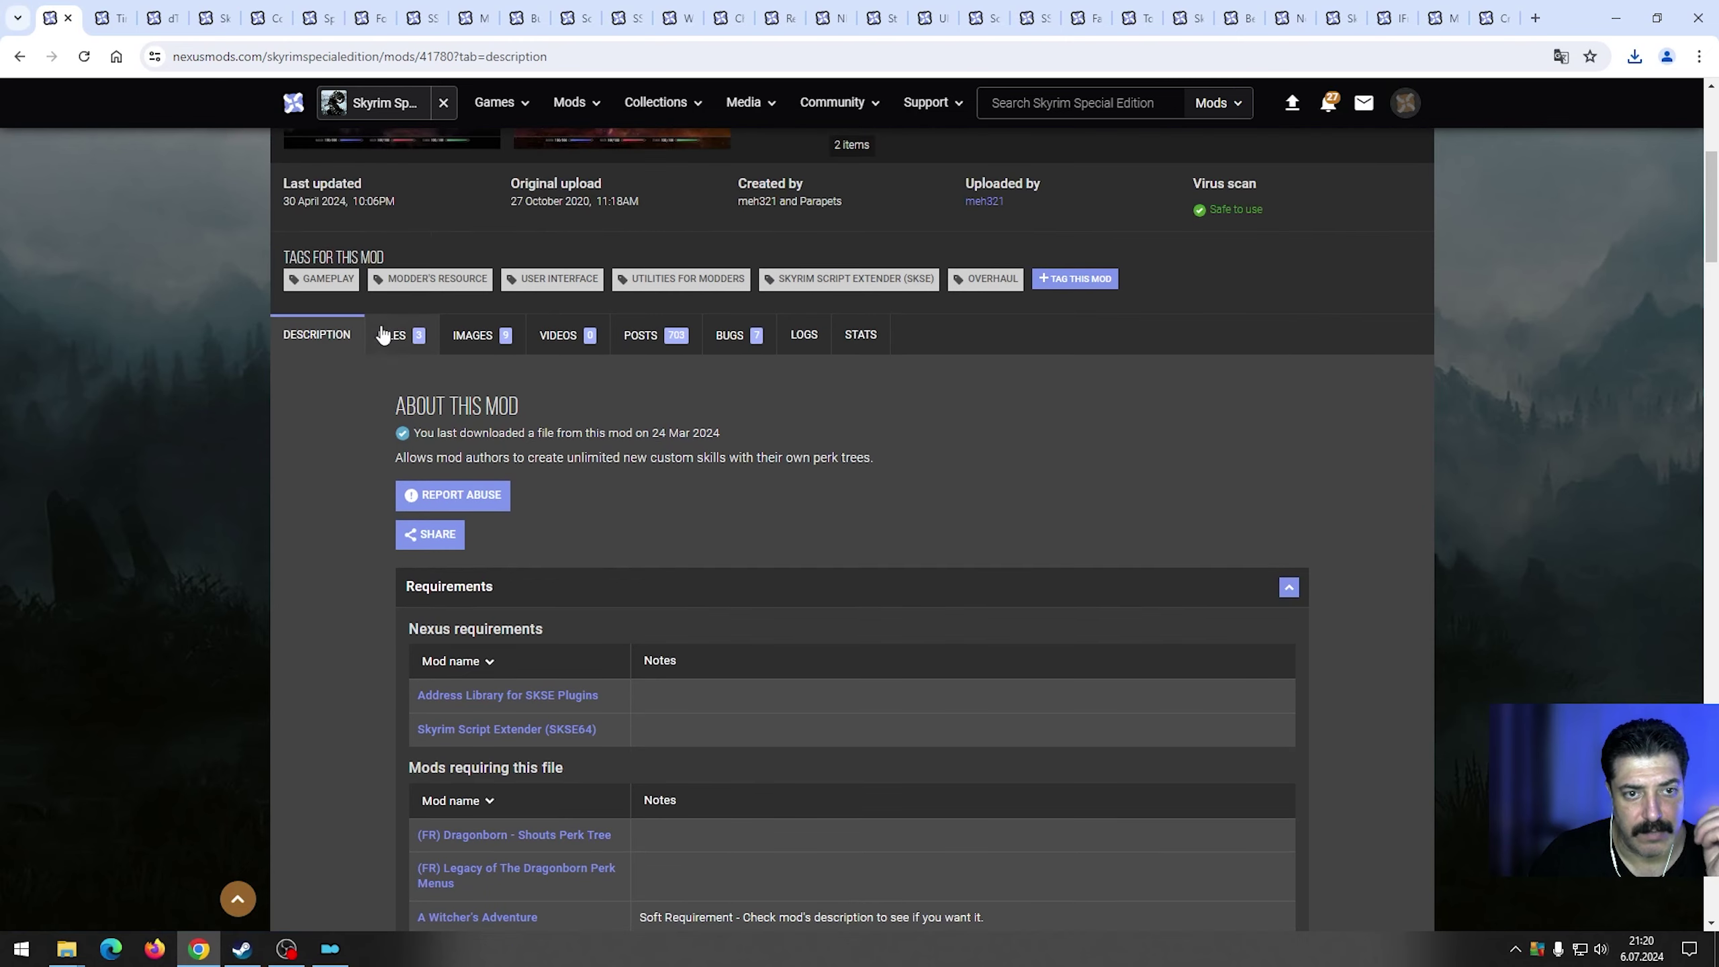
Check the compatible game versions of the Custom Skills Framework 3.1.0 main file and download it manually.
left_click(402, 337)
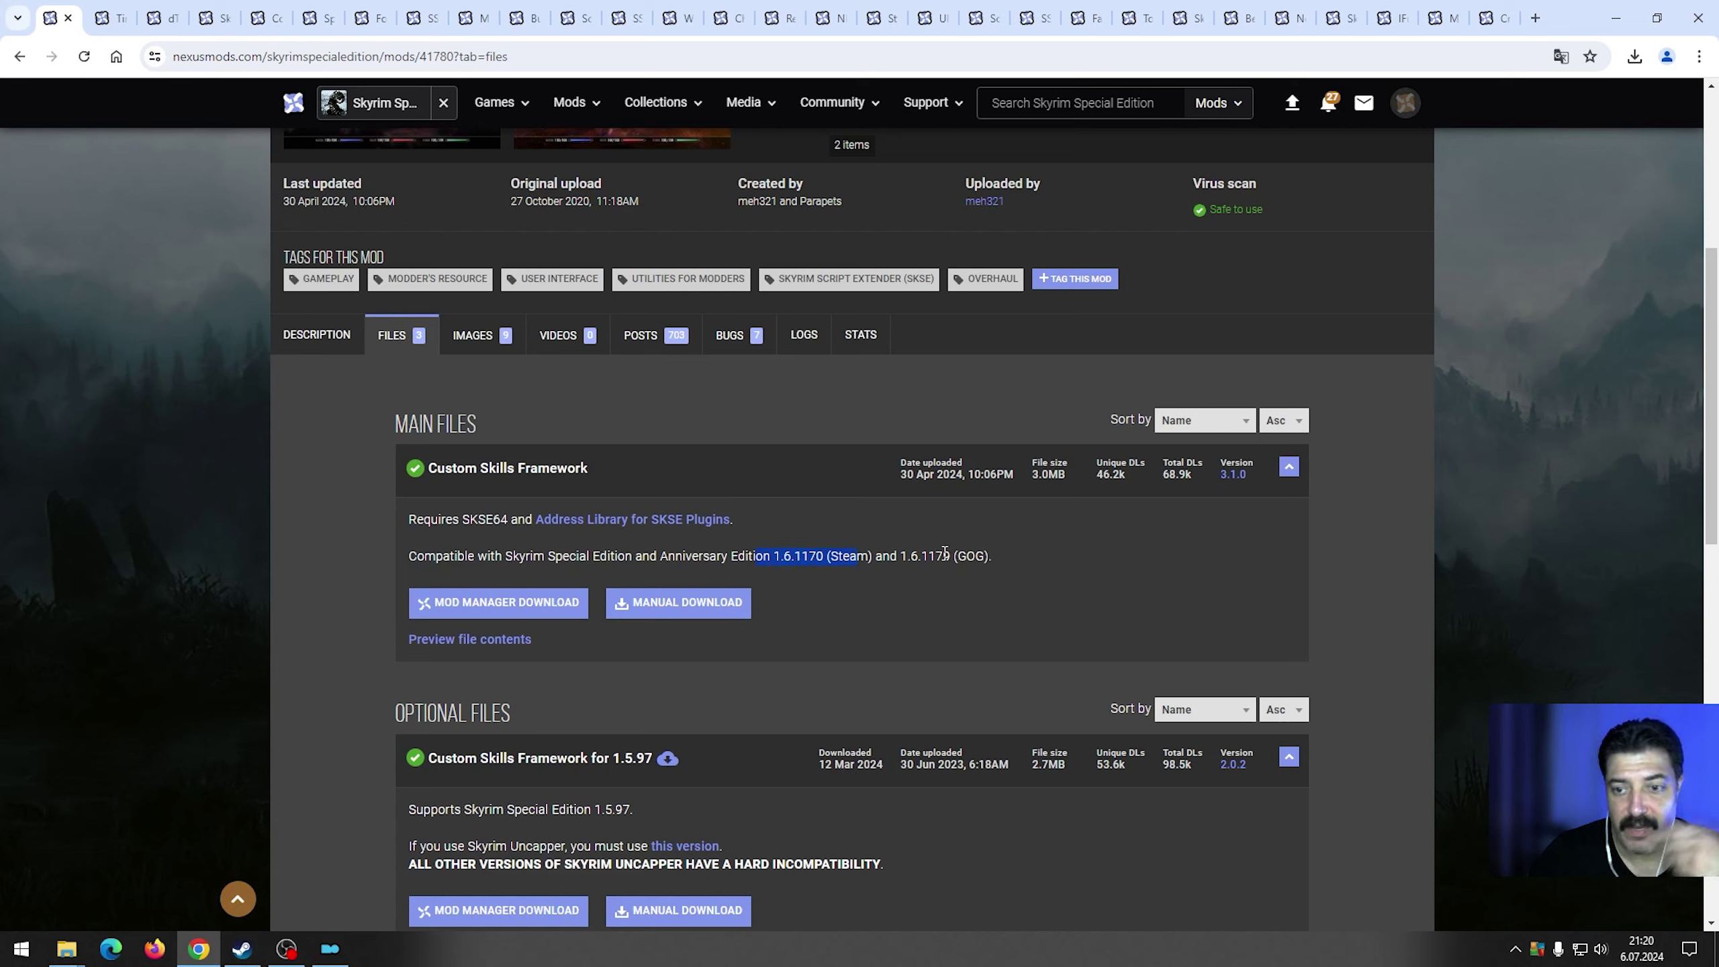
left_click(678, 602)
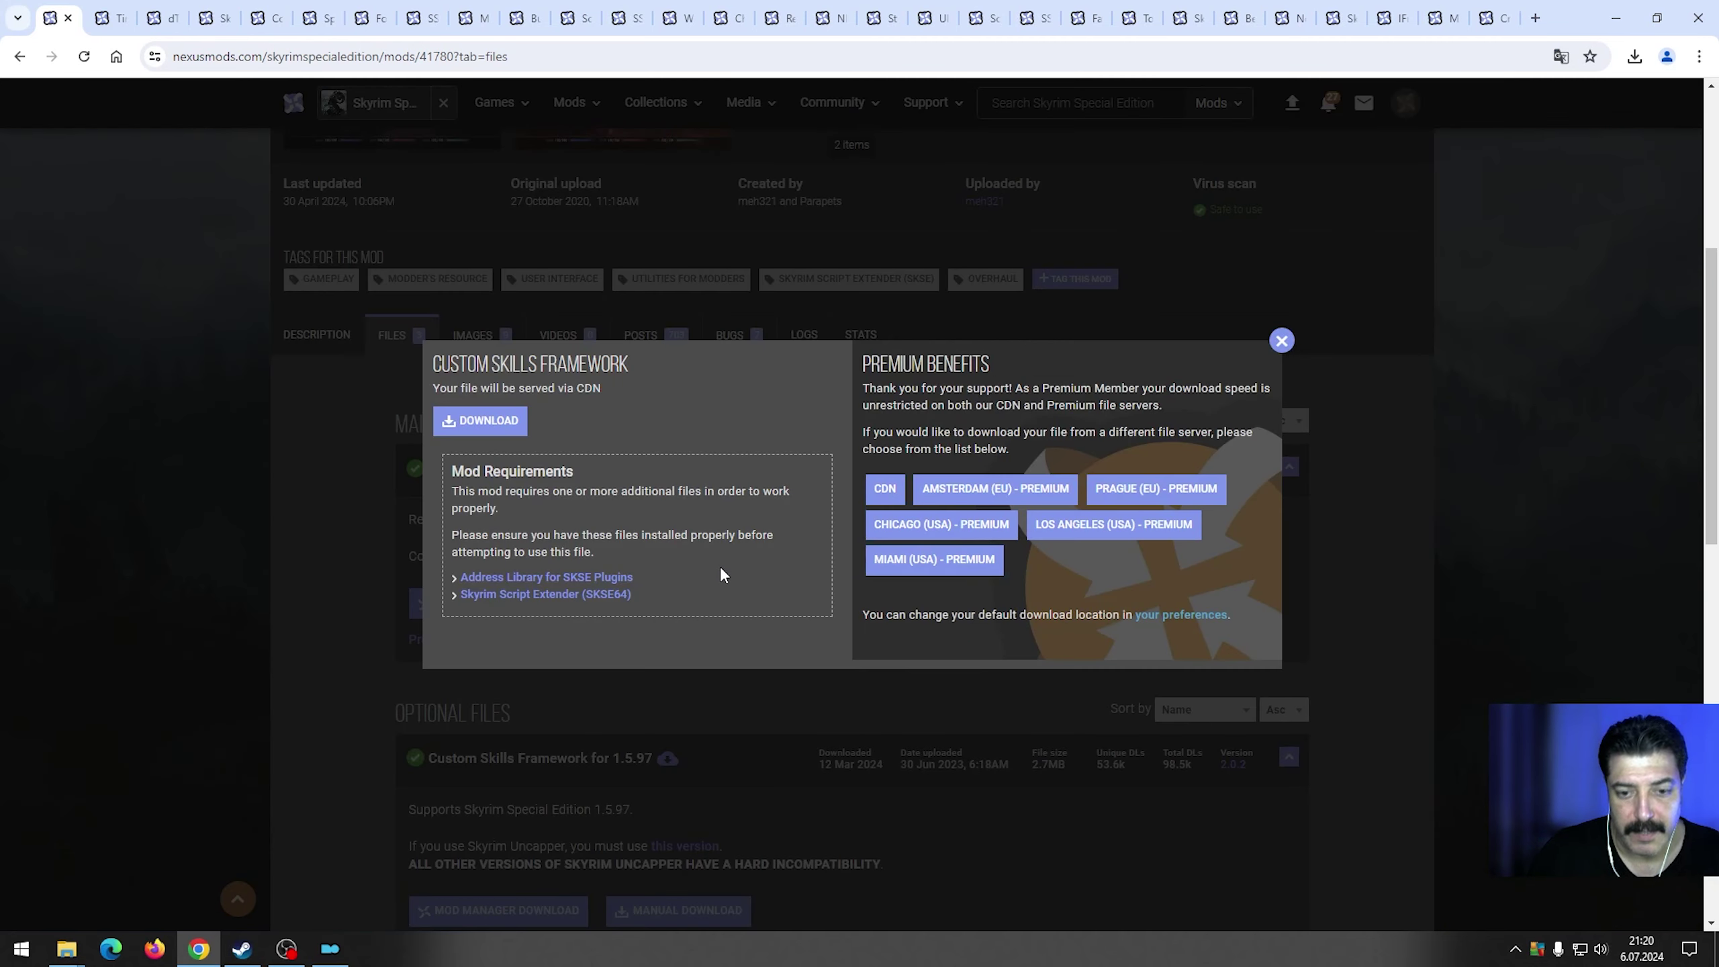
left_click(514, 423)
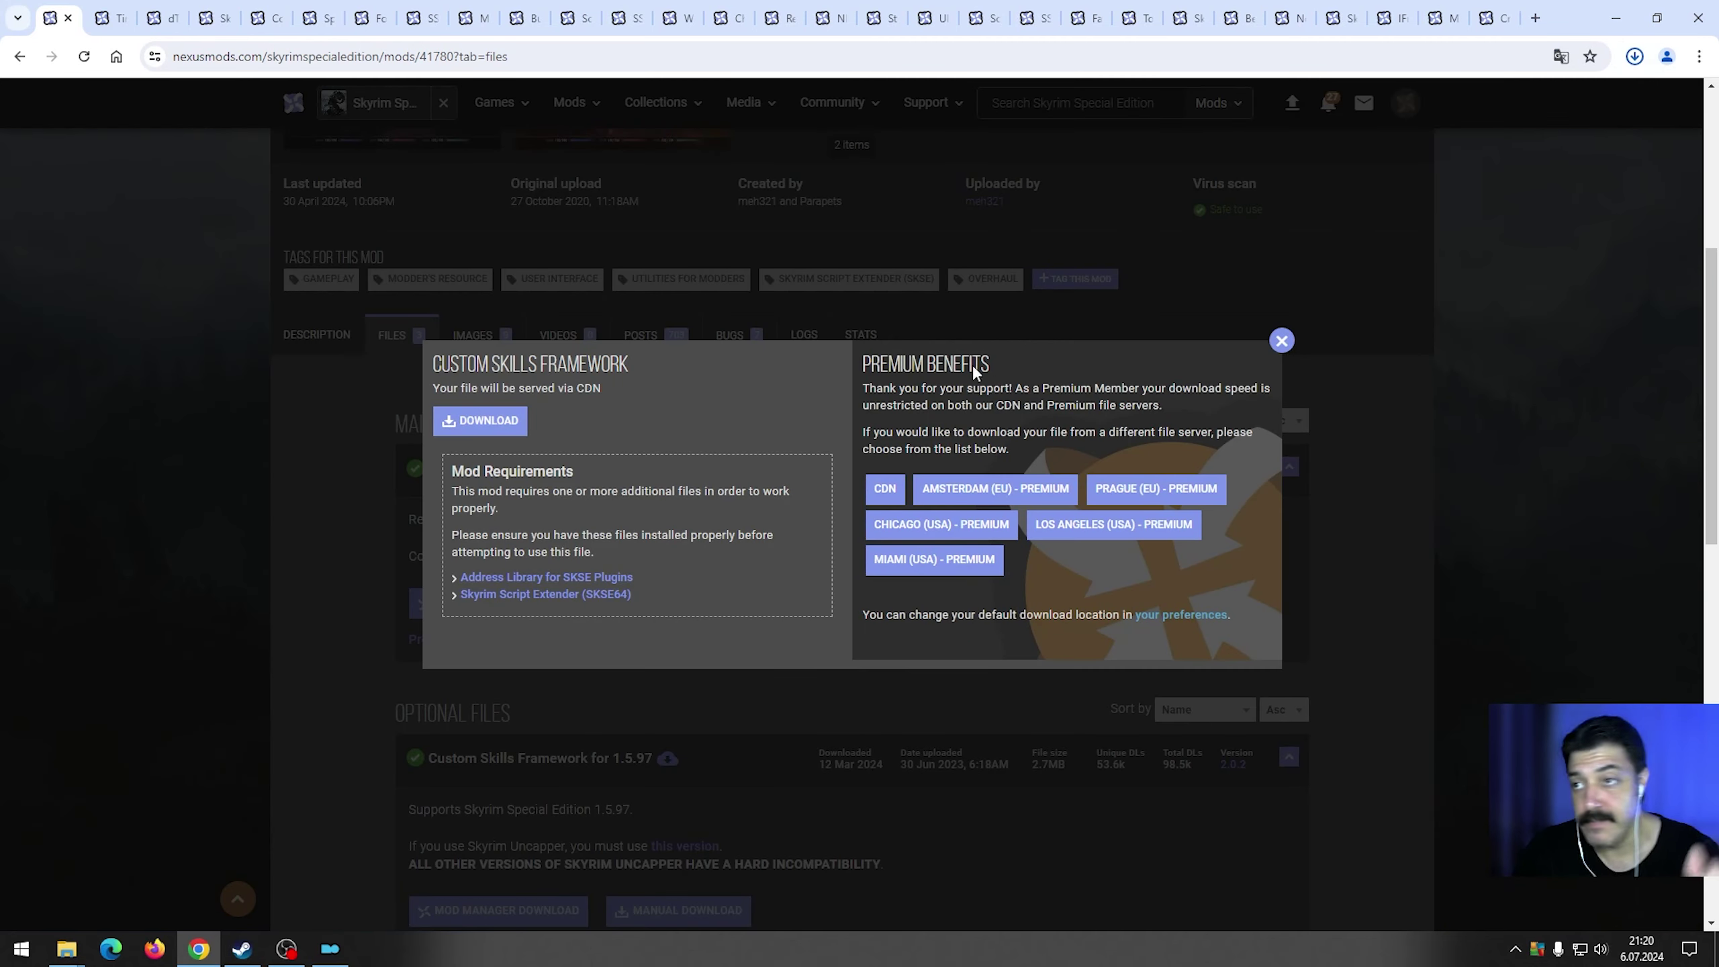
Locate the downloaded Custom Skills Framework archive in Downloads and move it into the 1.gereksinim modları folder.
left_click(1570, 105)
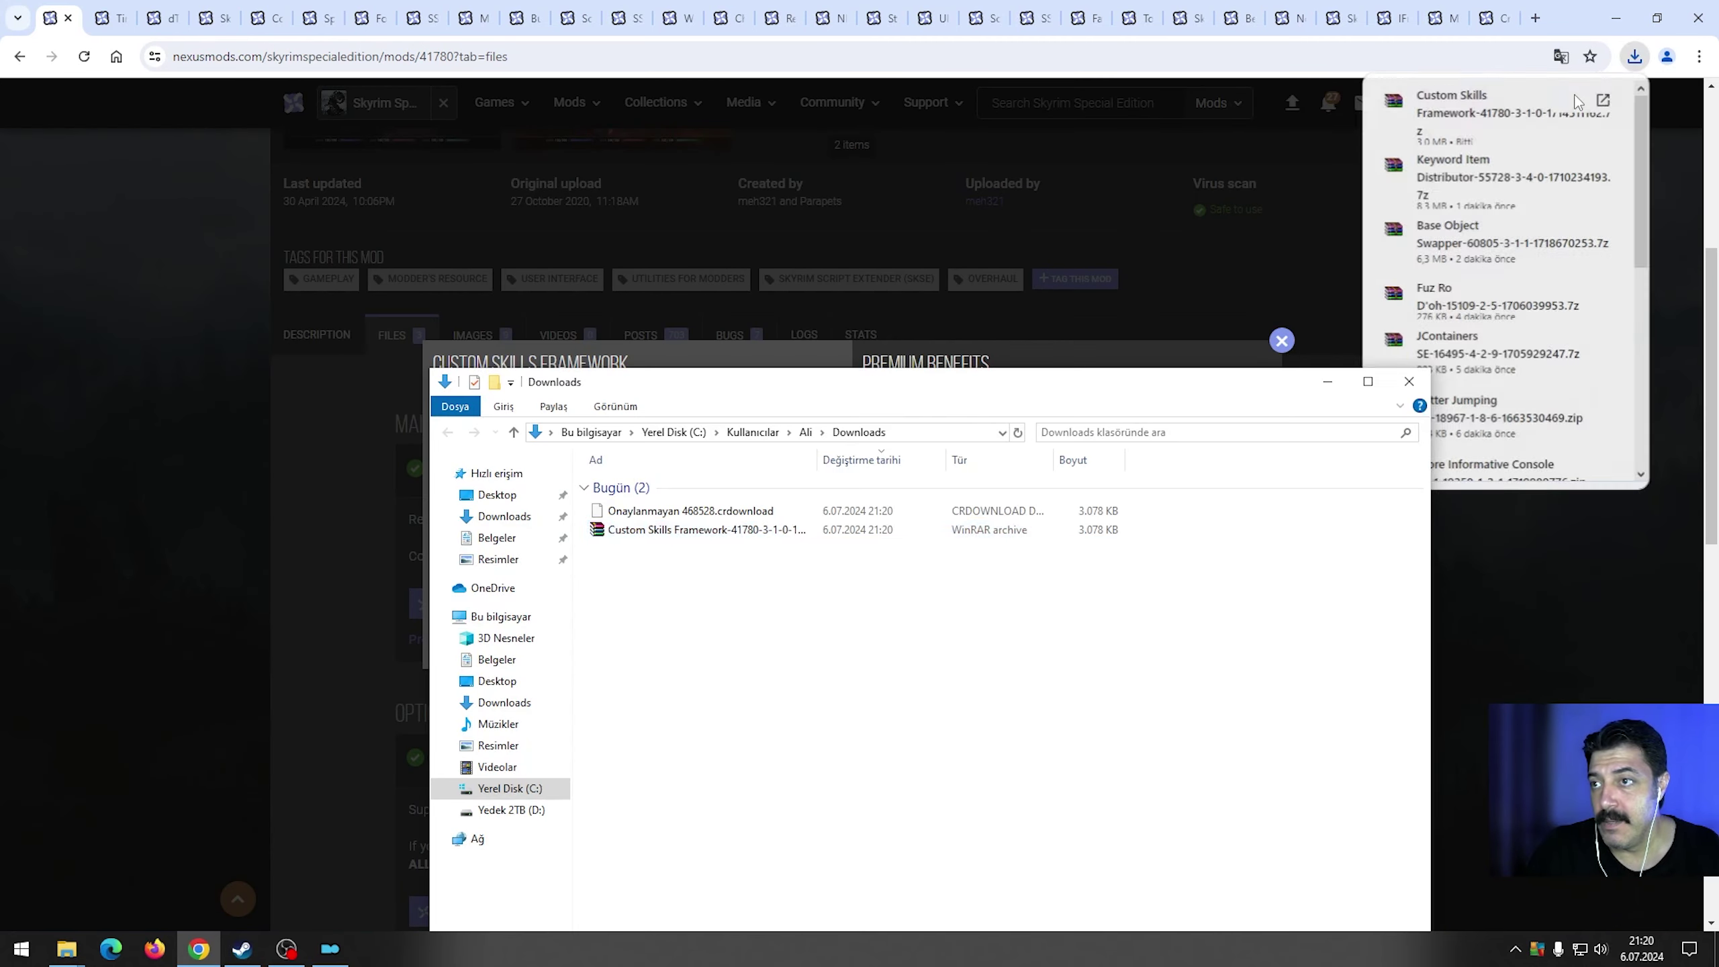
left_click(1616, 18)
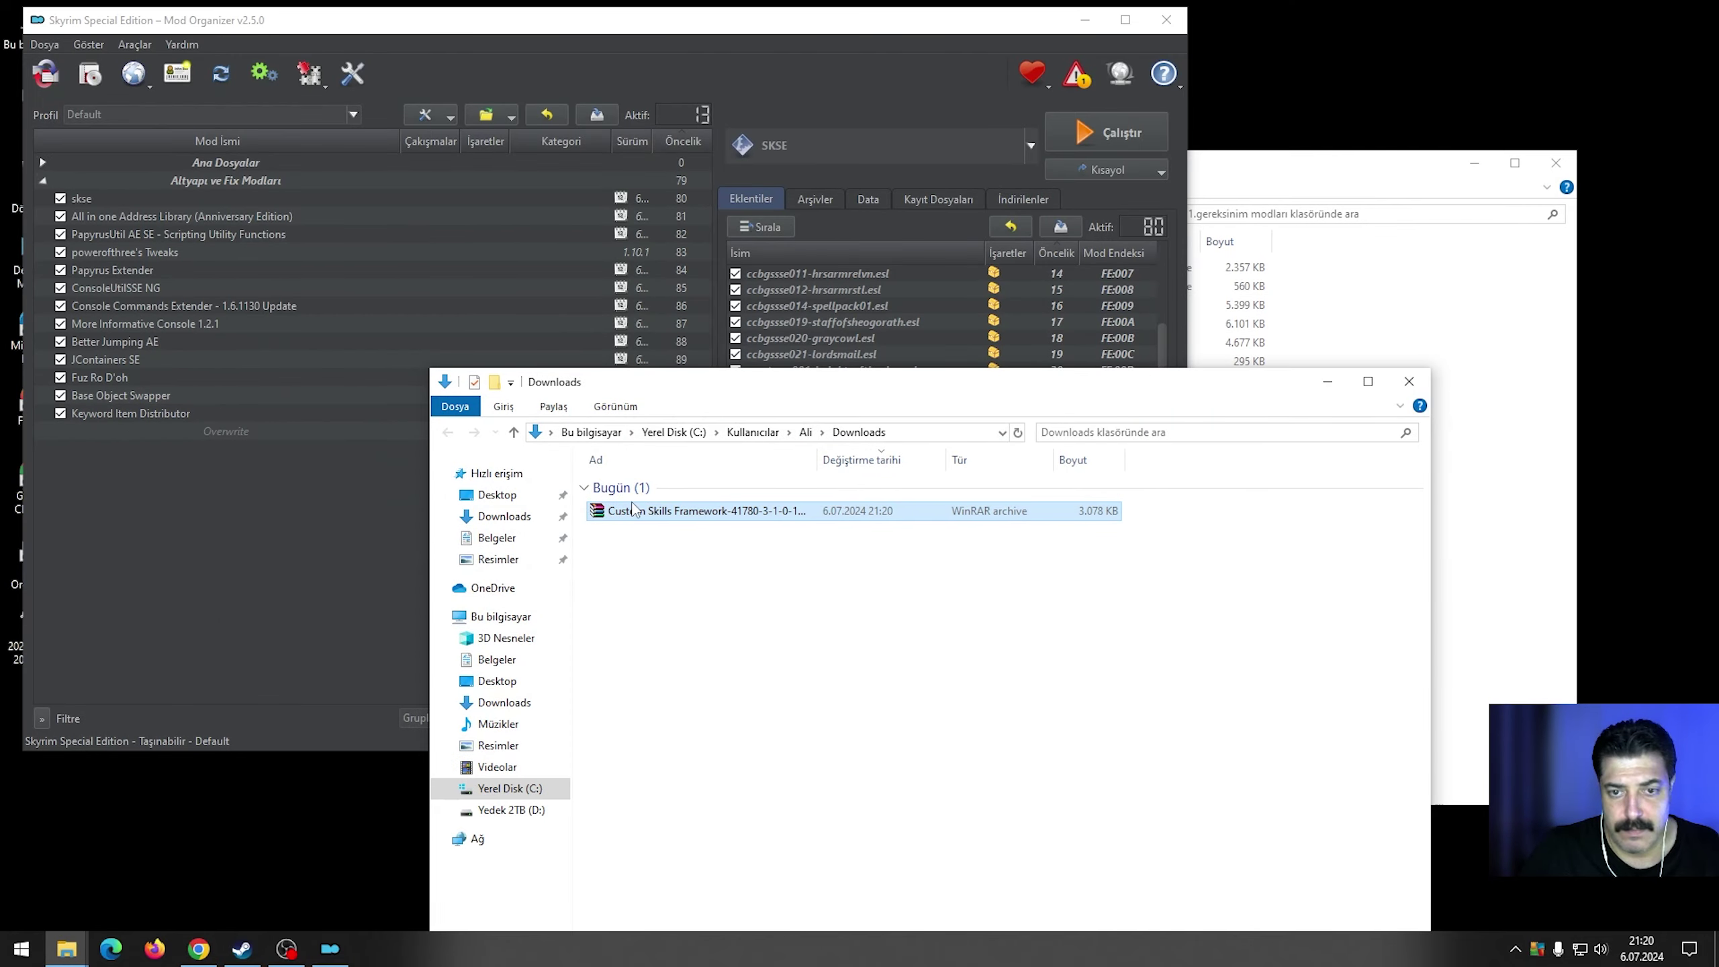
left_click_drag(639, 516, 1485, 655)
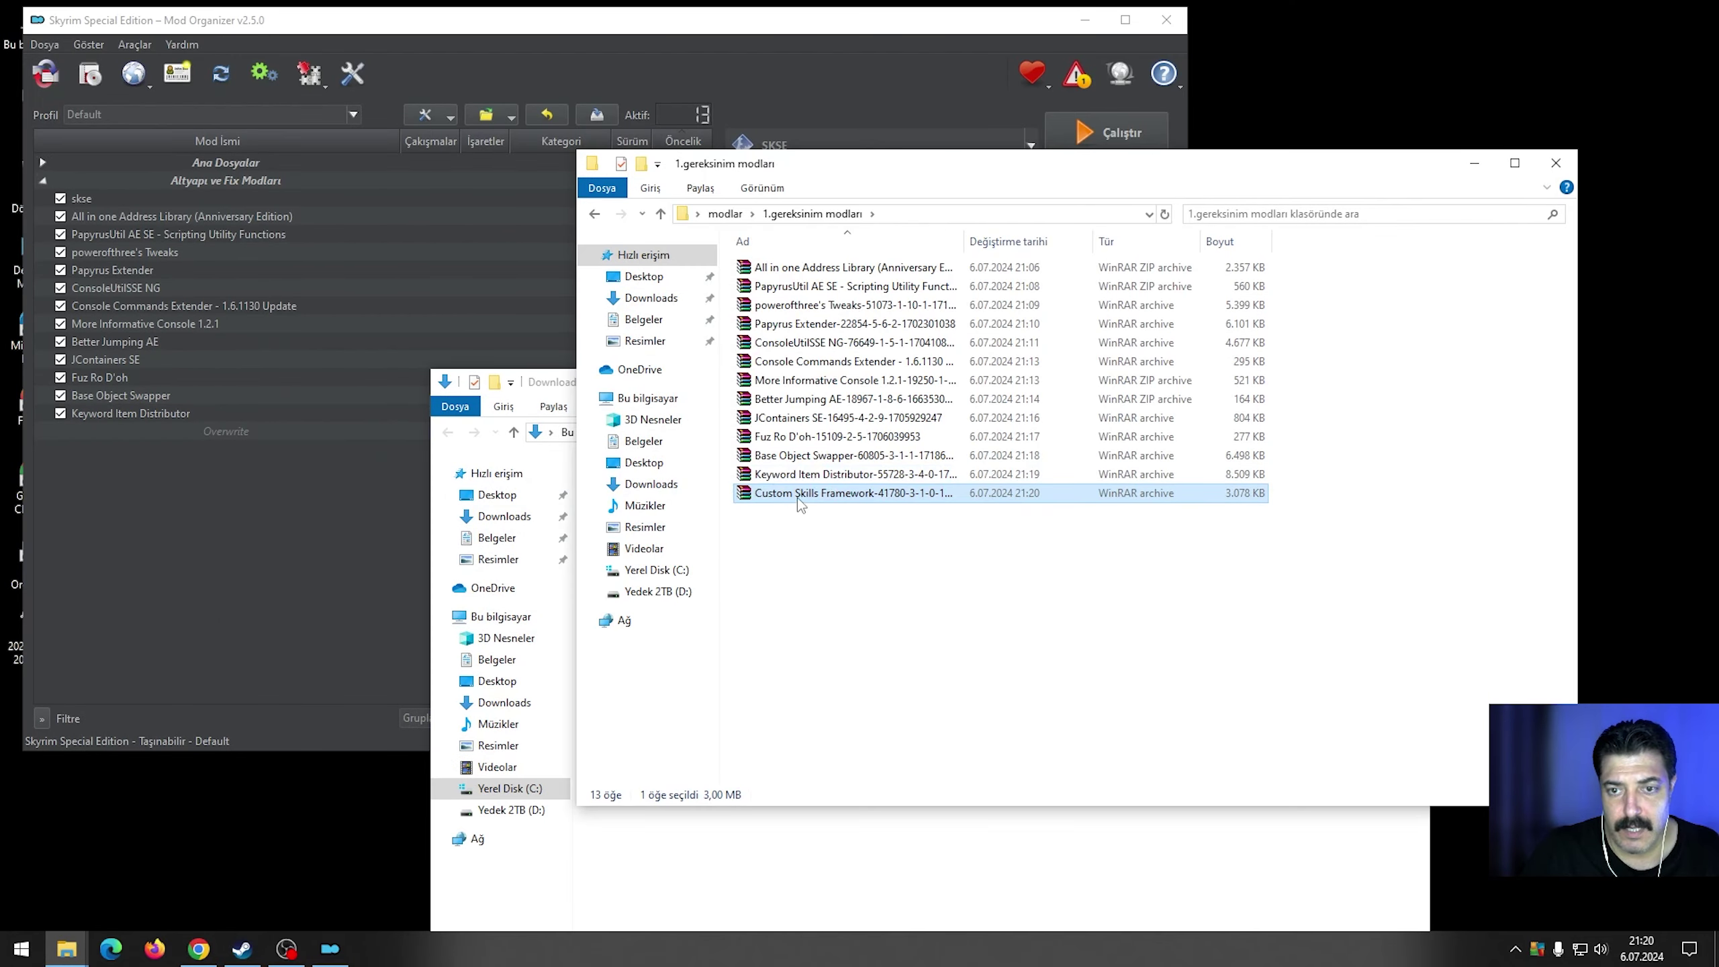
Install the Custom Skills Framework archive in Mod Organizer with manual installation, placed below Keyword Item Distributor, and enable it.
left_click_drag(800, 505, 159, 382)
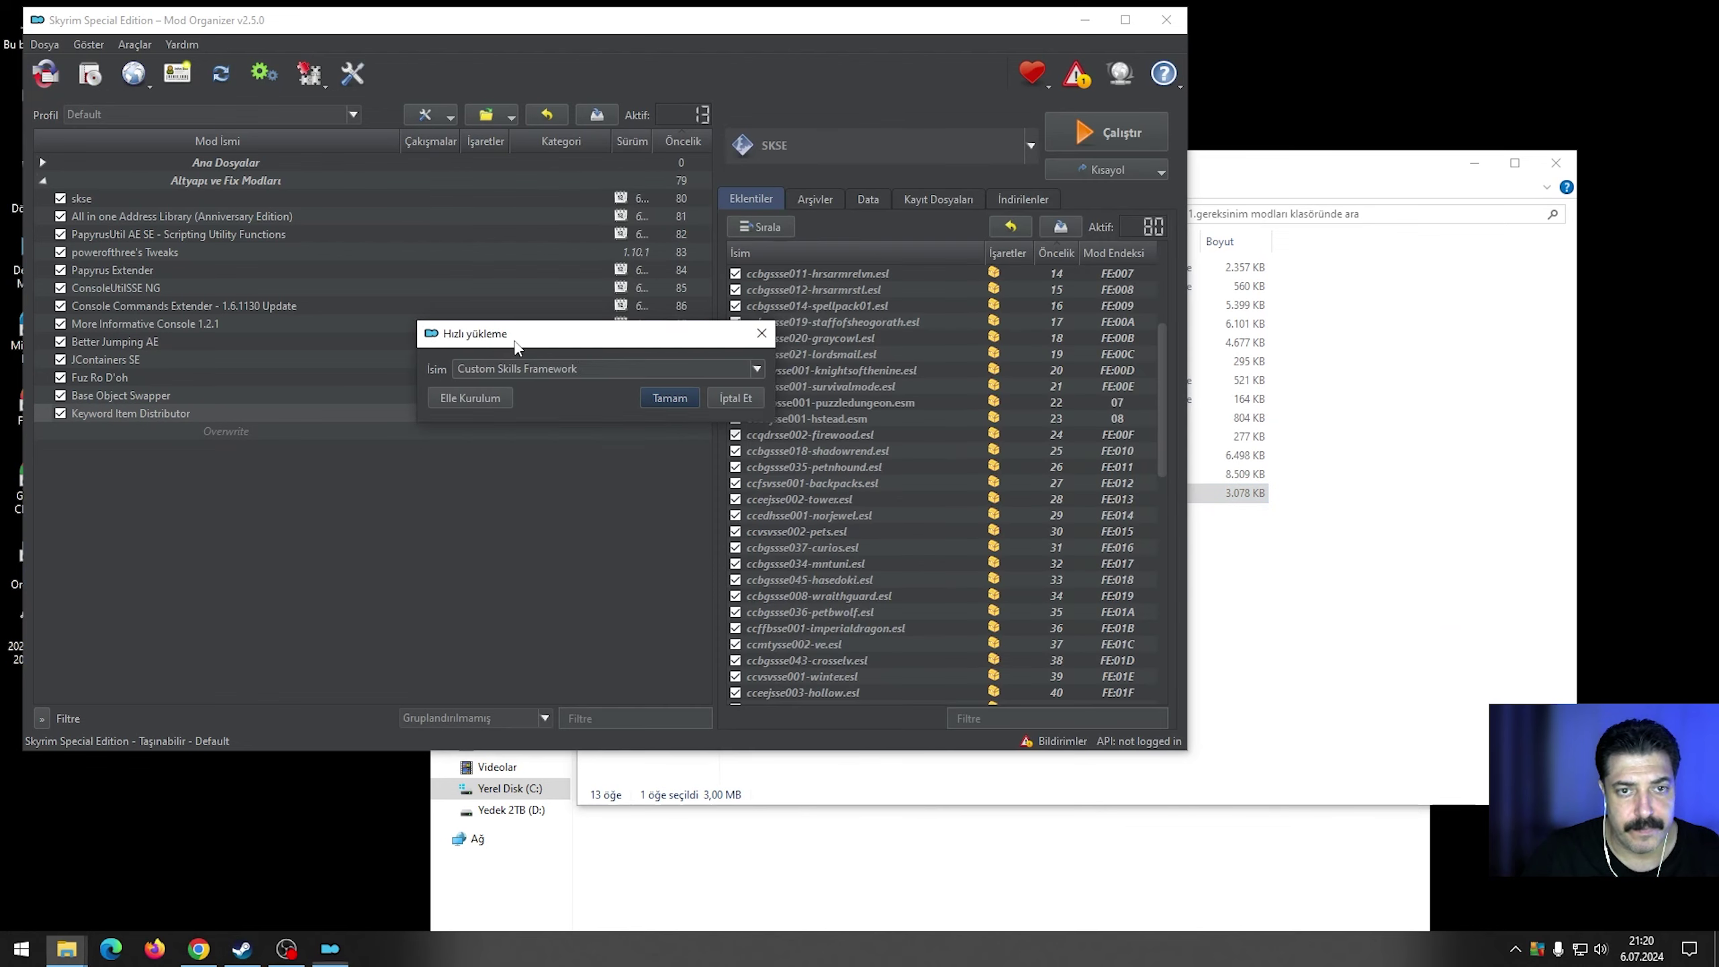
left_click(491, 404)
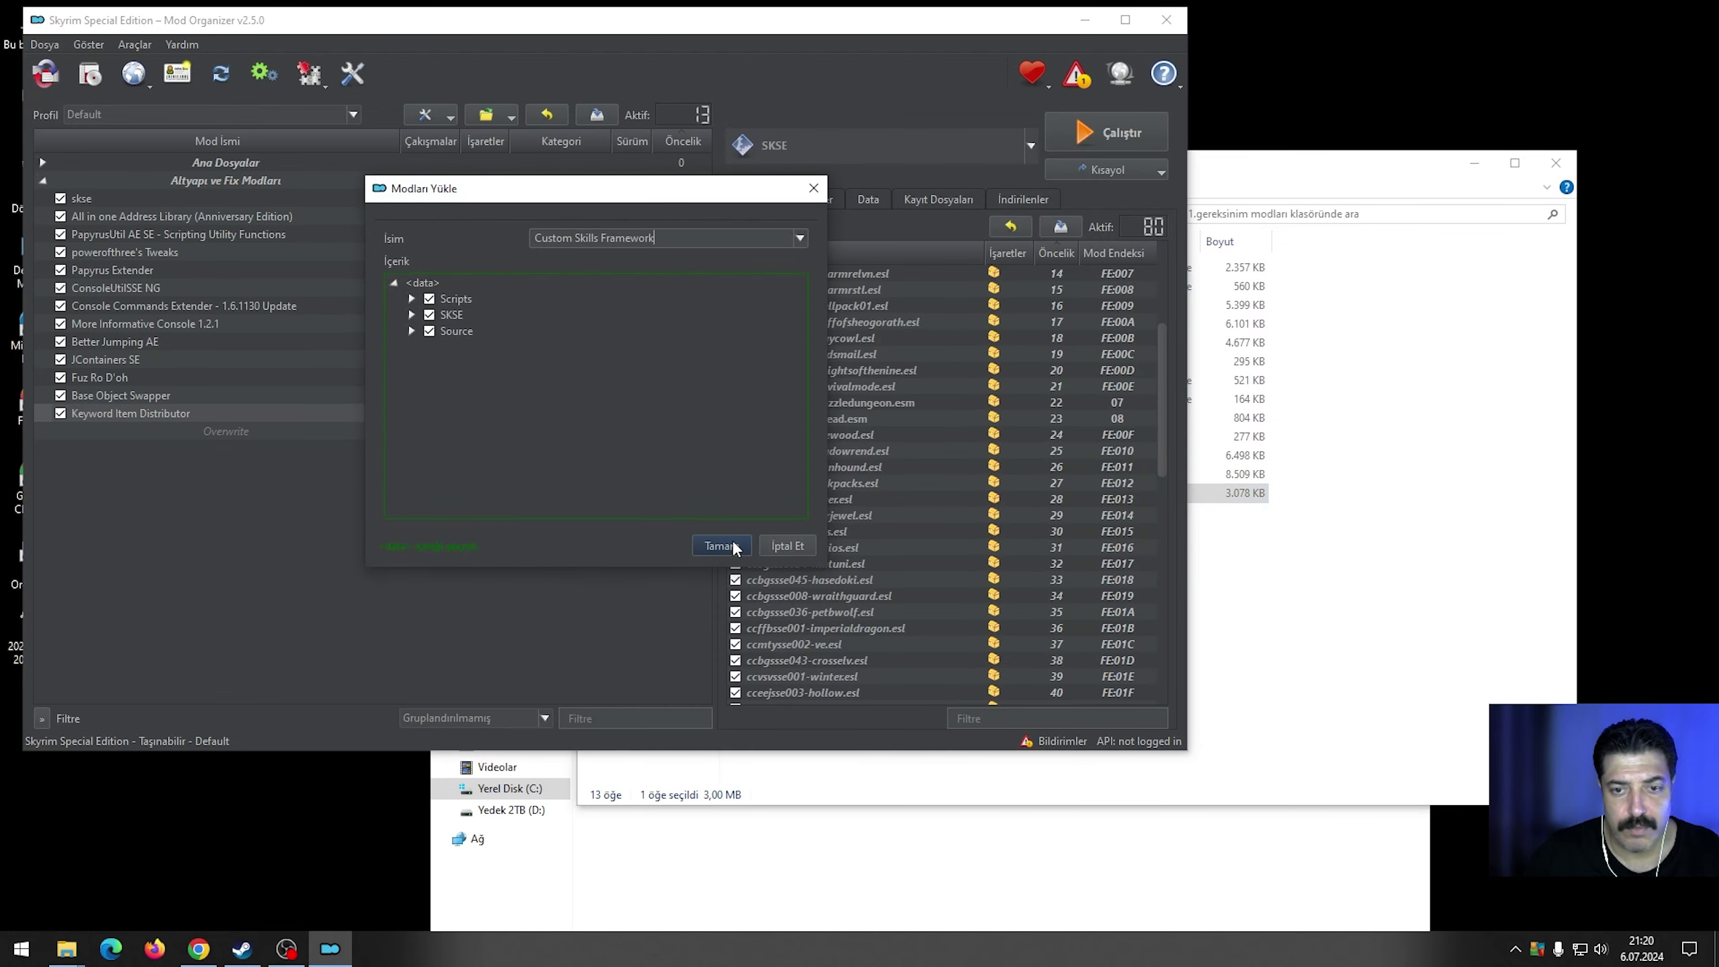
left_click(735, 546)
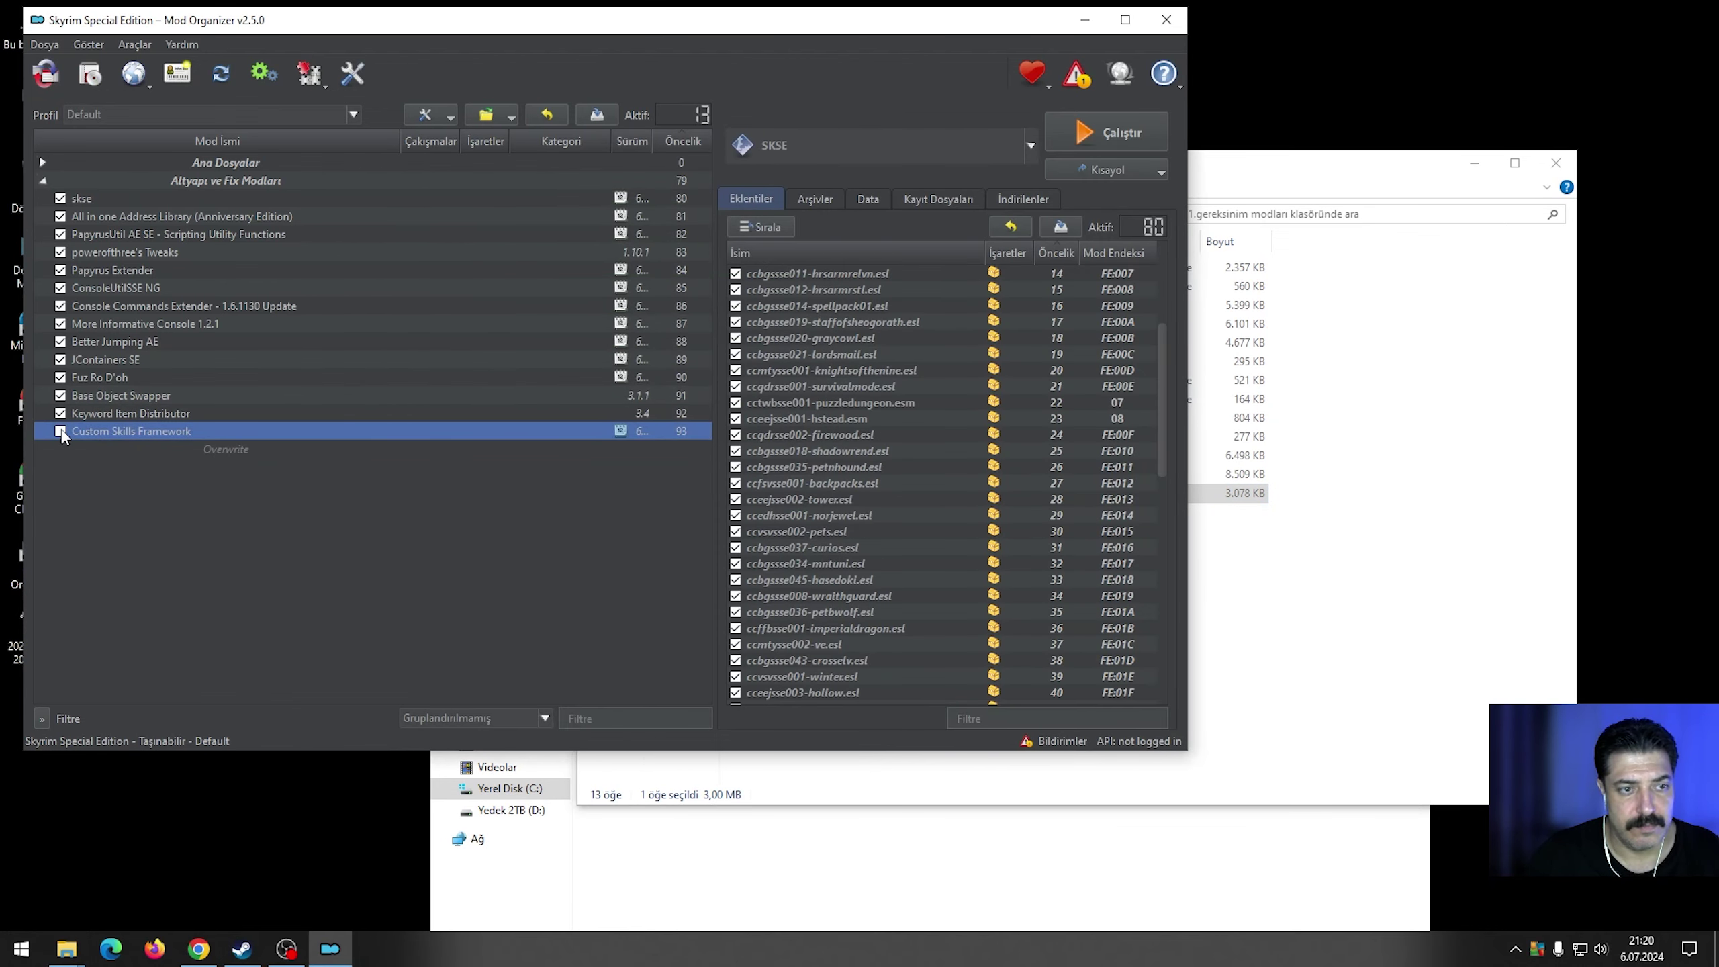
Return to Chrome and close the Custom Skills Framework page.
left_click(198, 949)
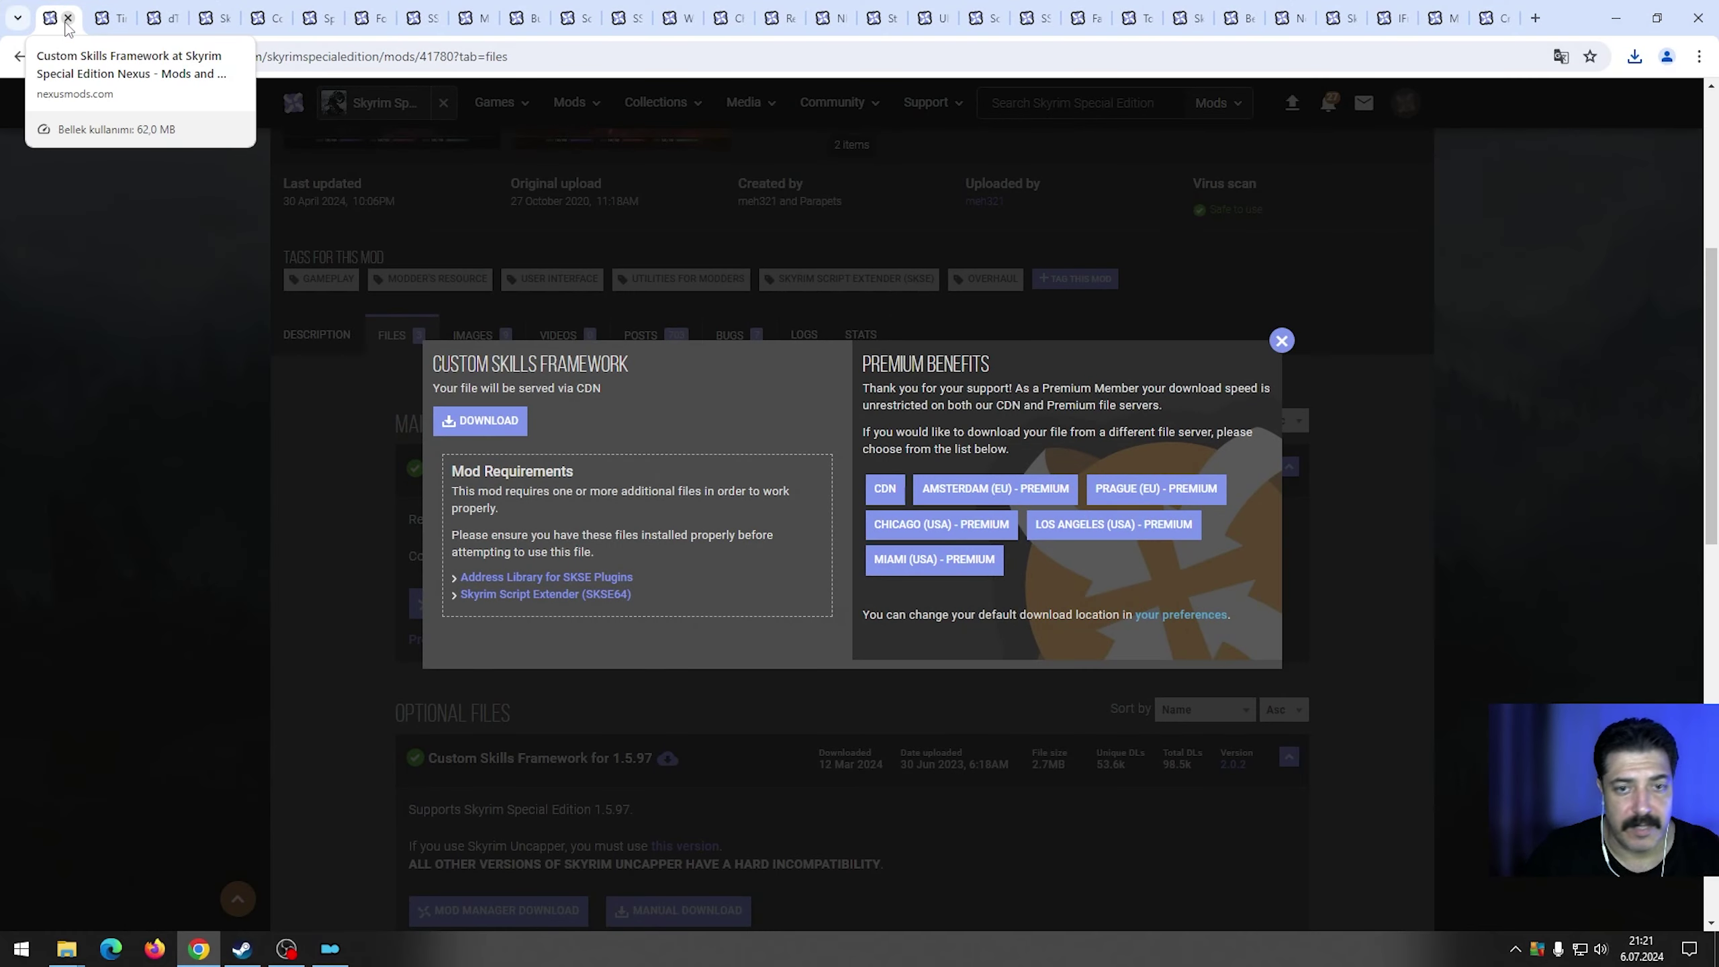
scroll(268, 367, "up", 5)
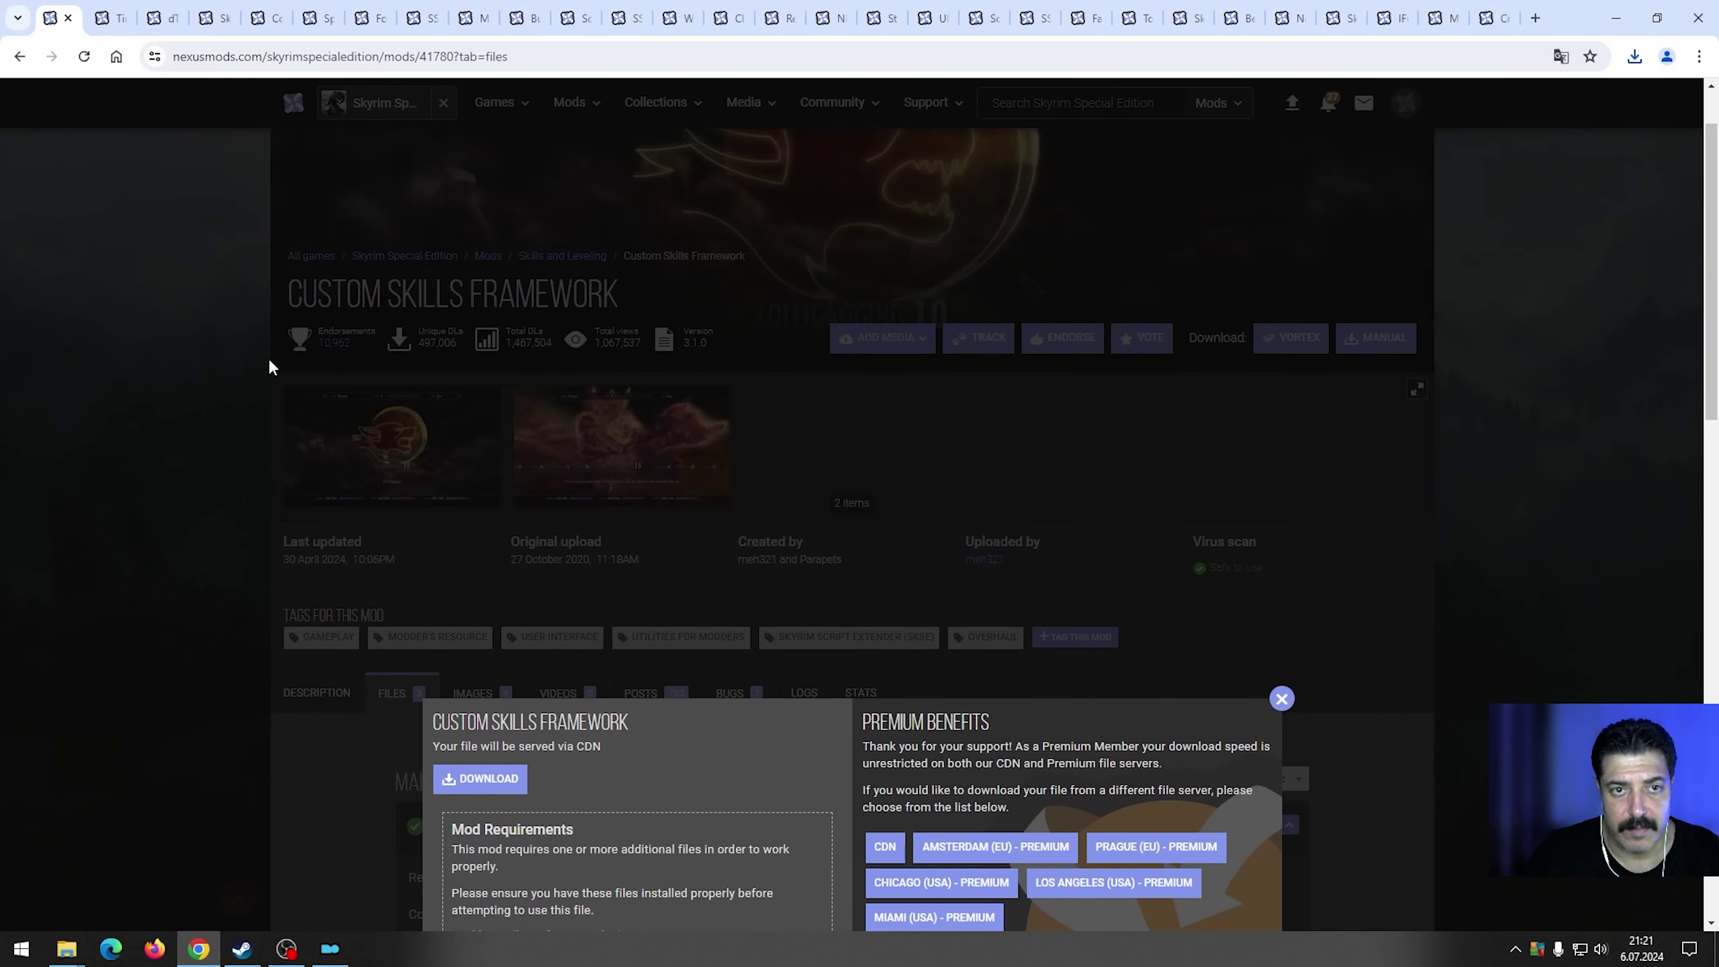
left_click(68, 18)
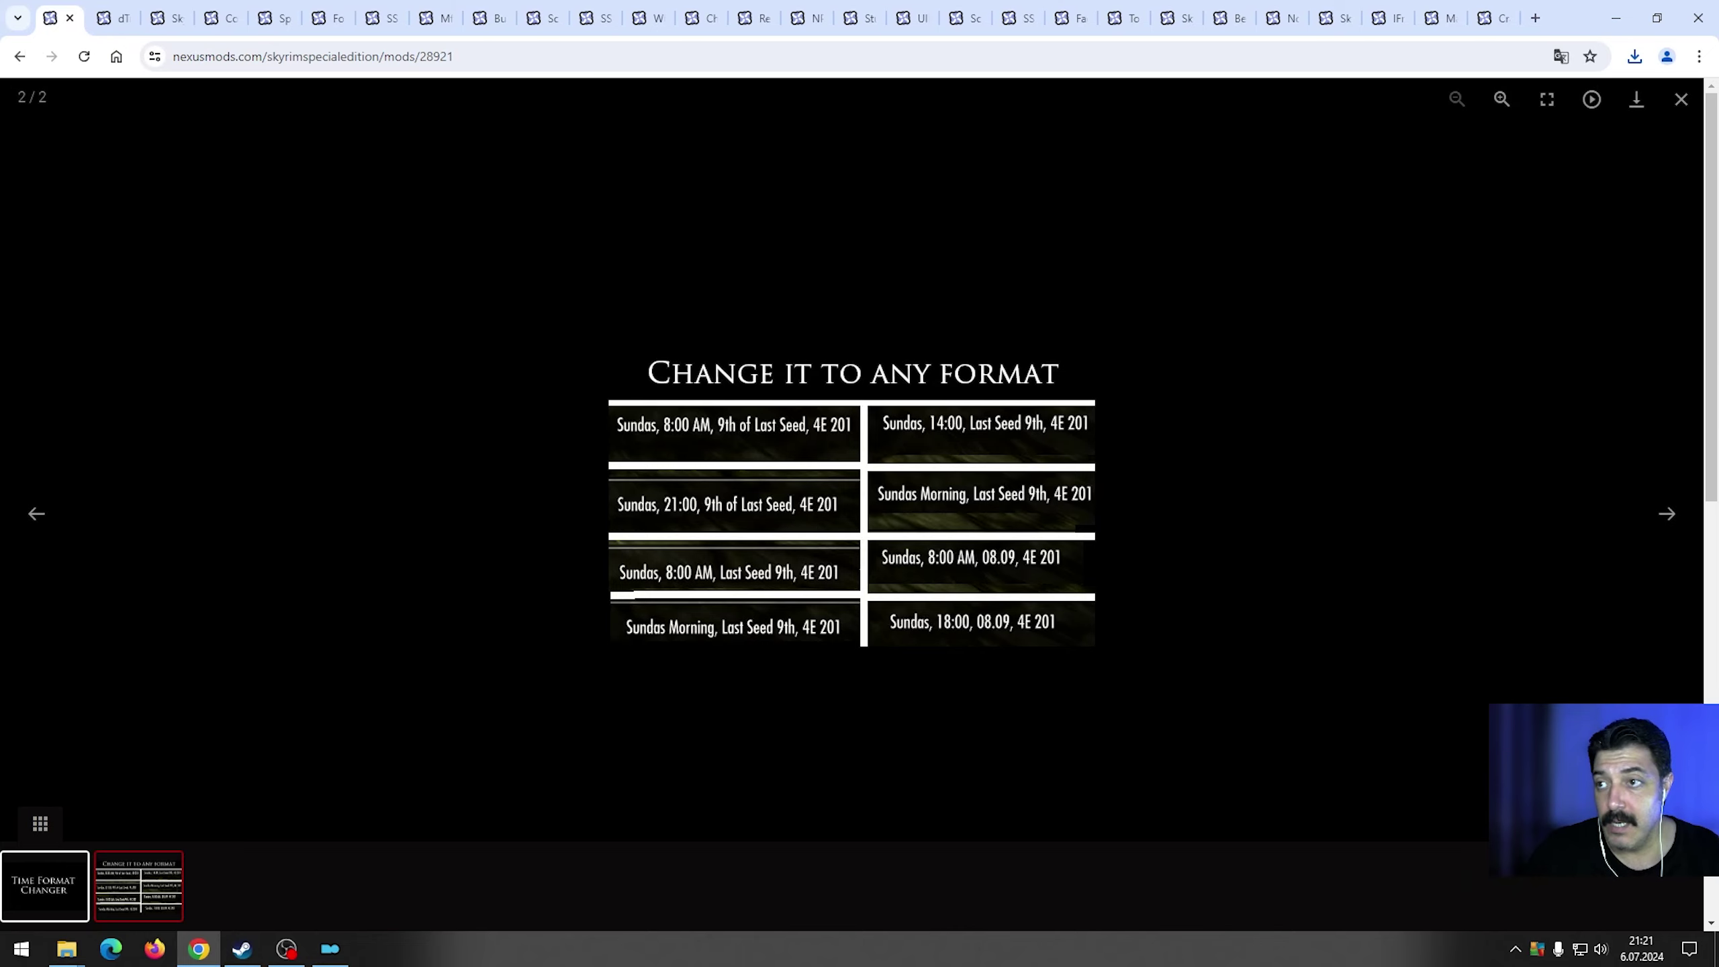
Examine the time format examples image of Time Format Changer and expand the mod's requirements.
left_click(1681, 100)
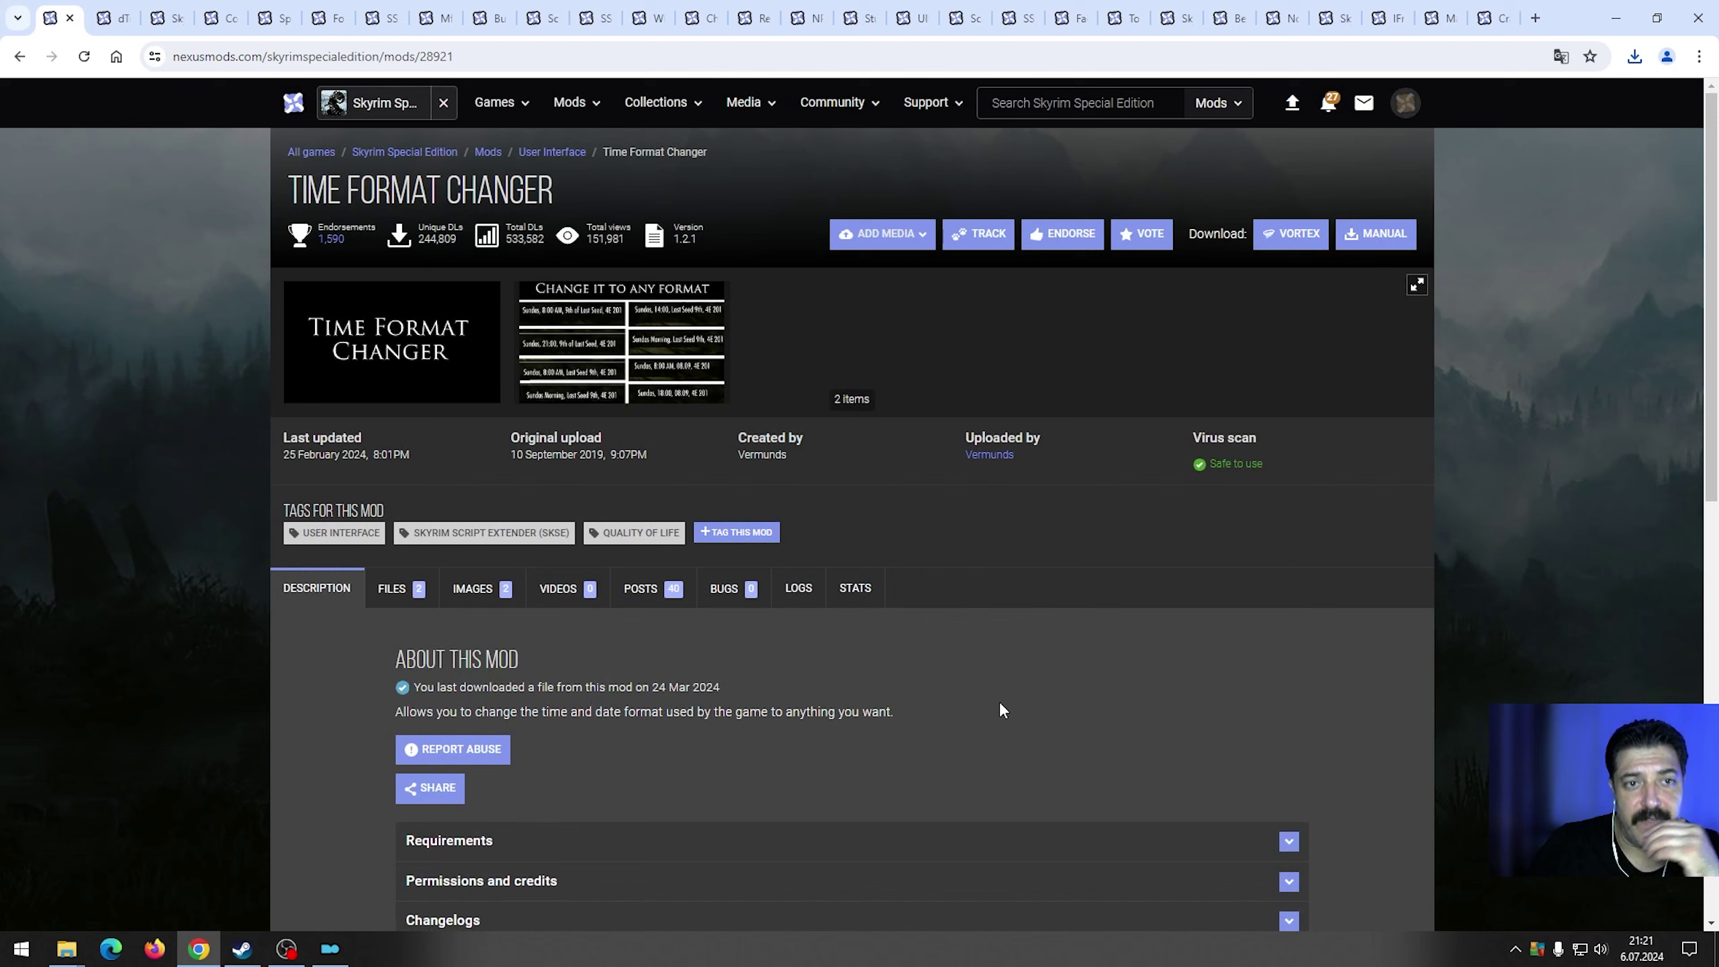
left_click(617, 343)
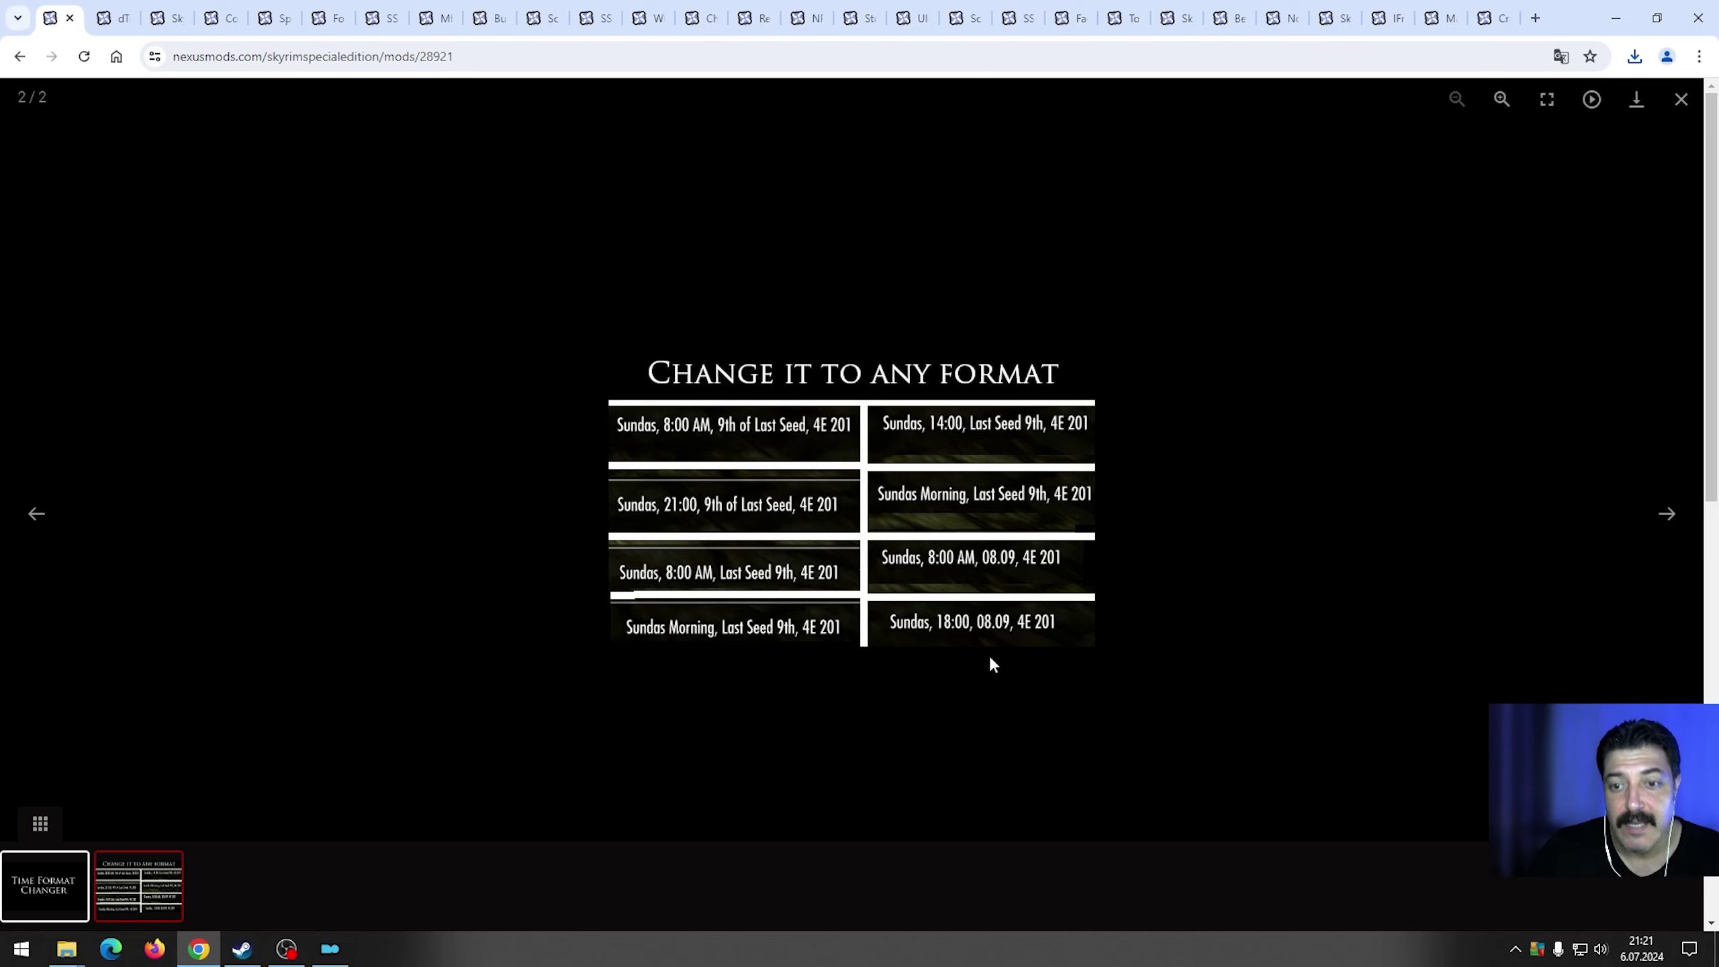
left_click(1681, 100)
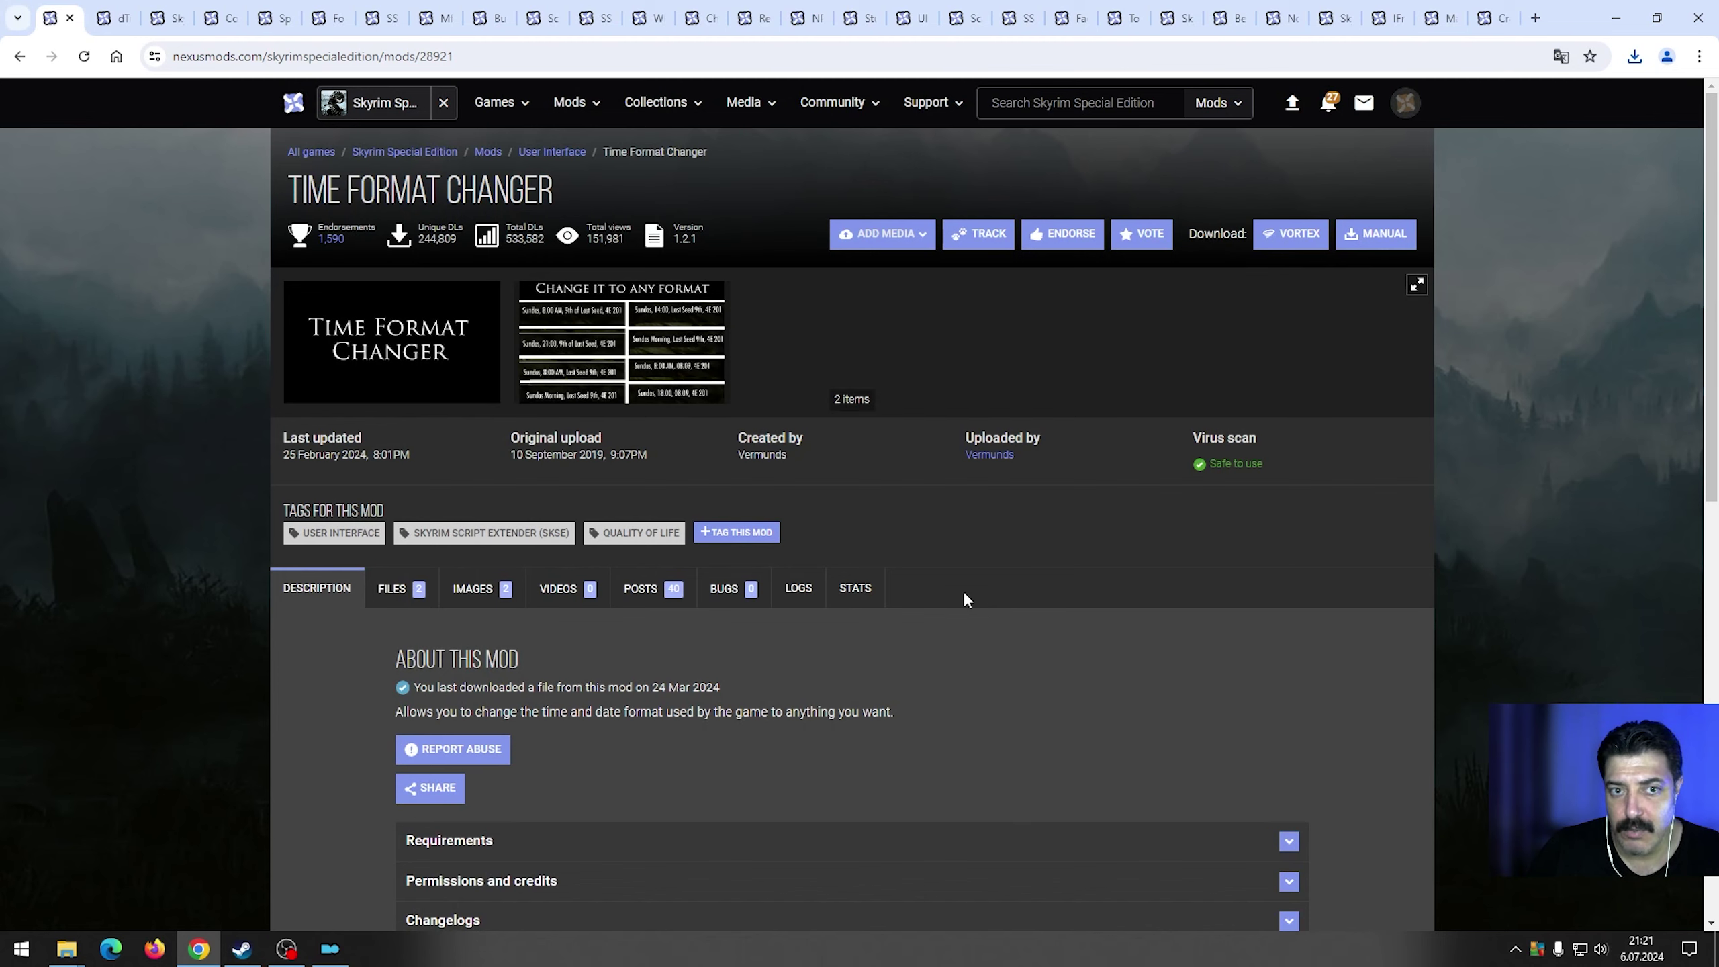
scroll(499, 792, "down", 2)
left_click(470, 662)
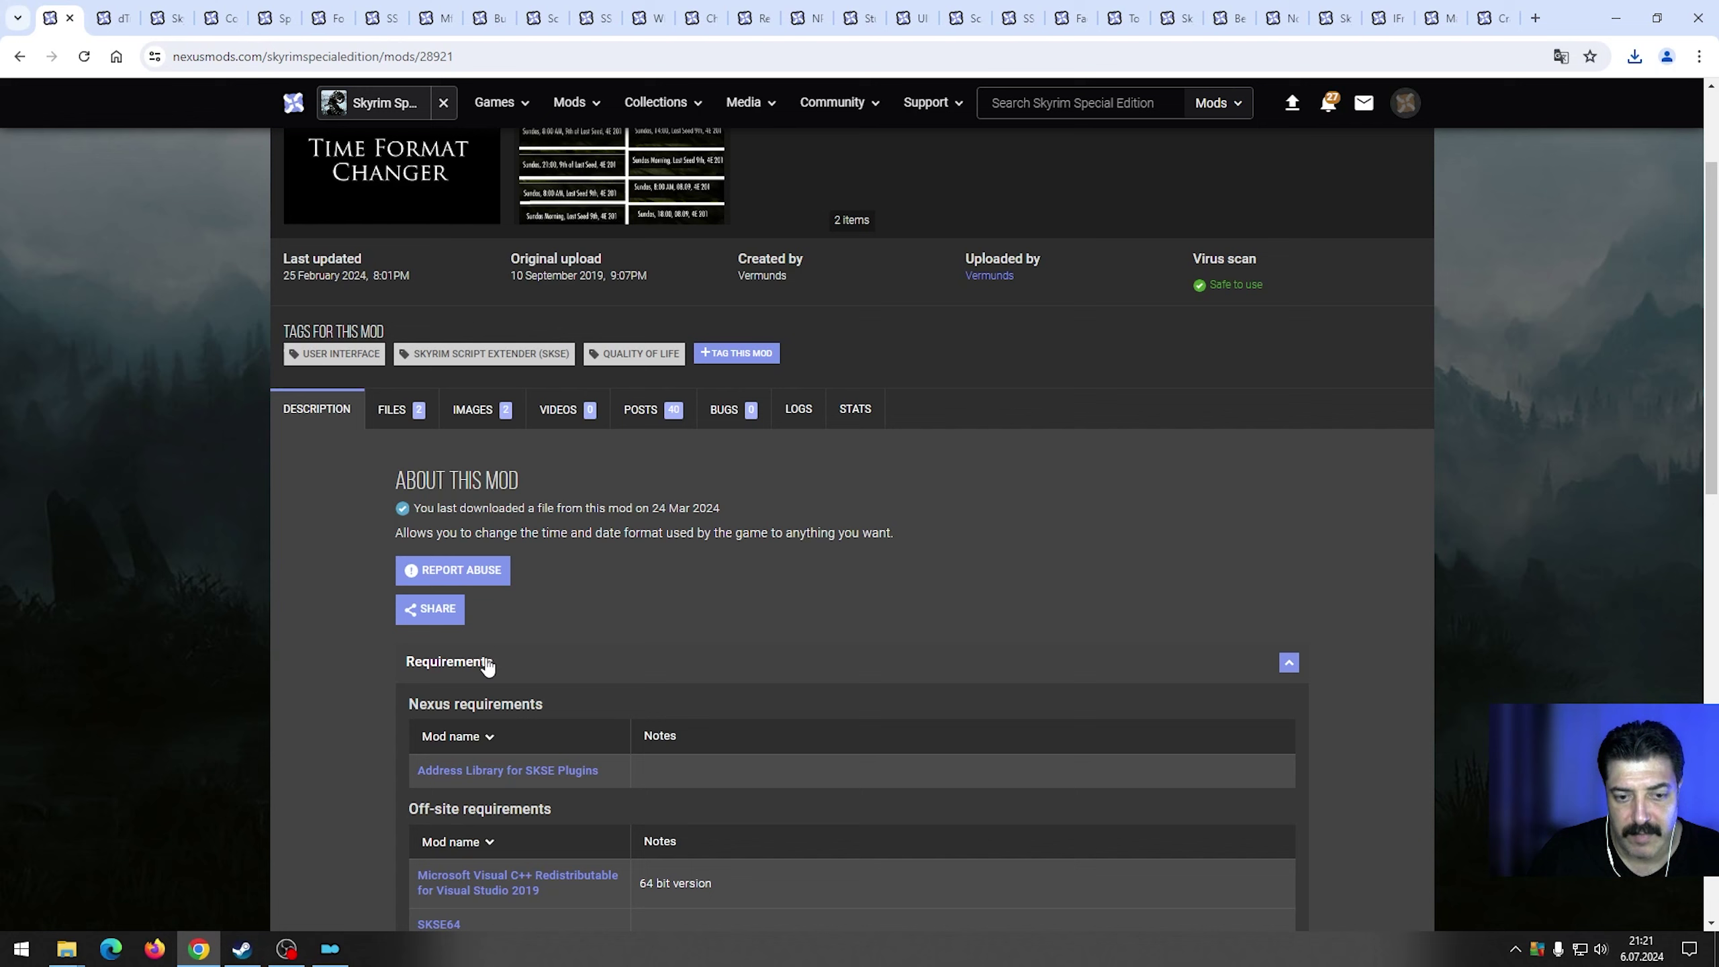
Check the supported runtime versions of Time Format Changer (Anniversary Edition) 1.2.1 and download the main file manually.
left_click(394, 411)
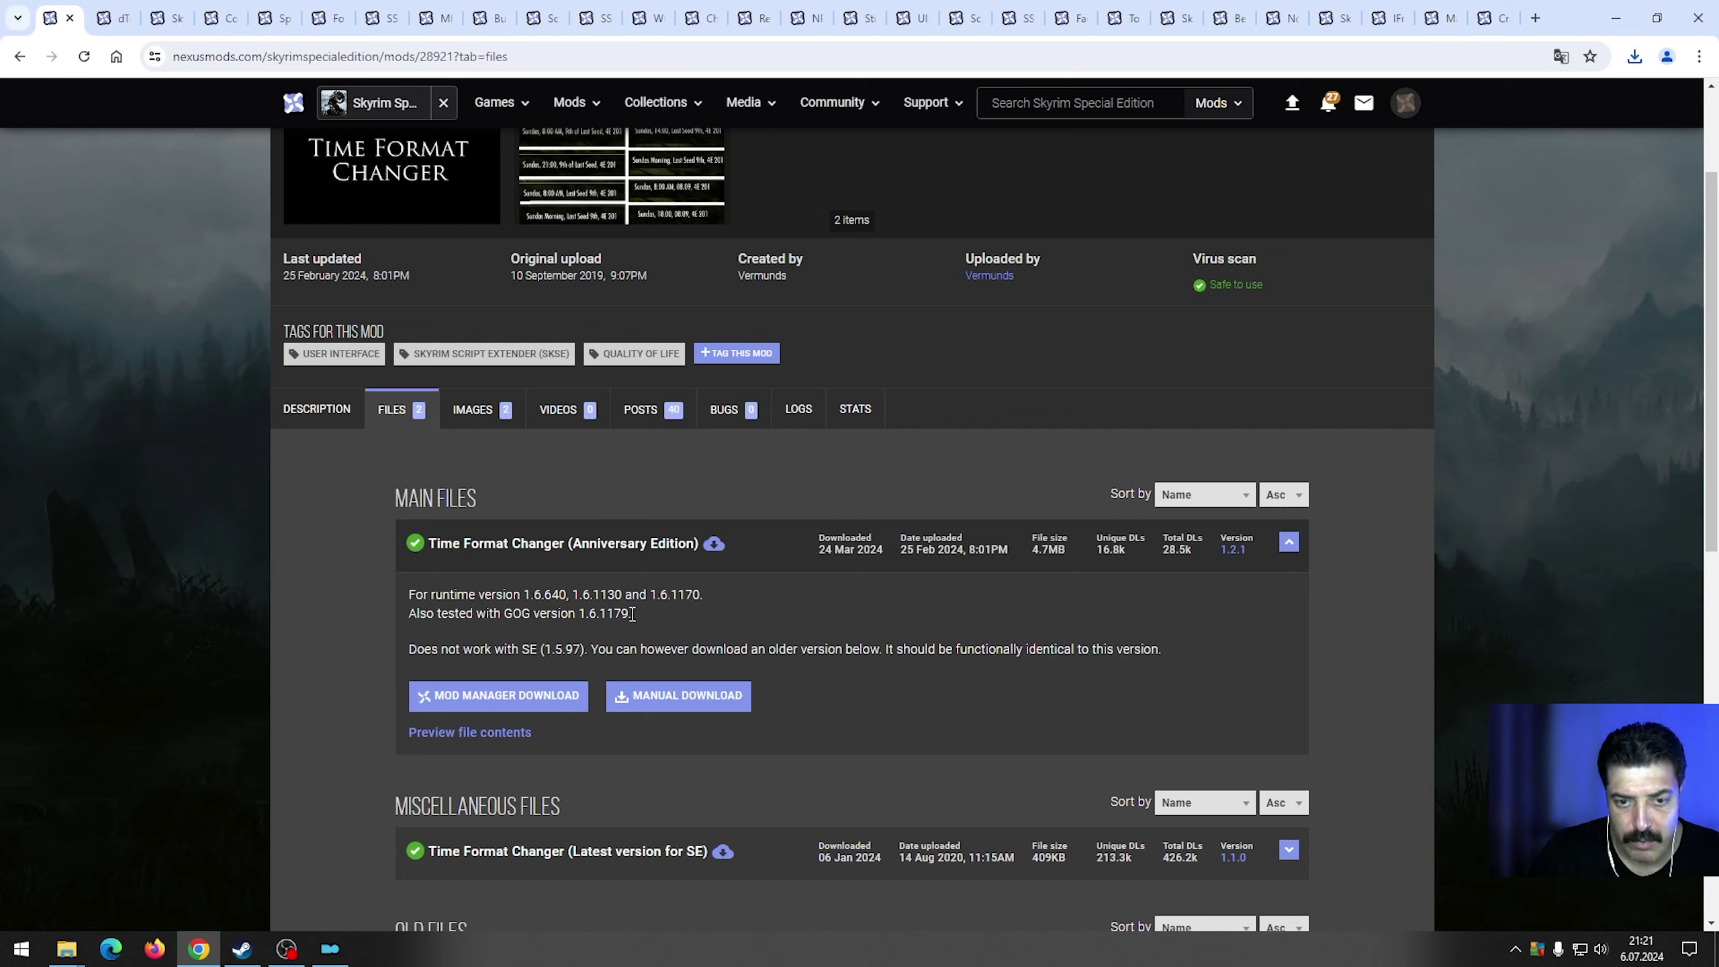
left_click(656, 691)
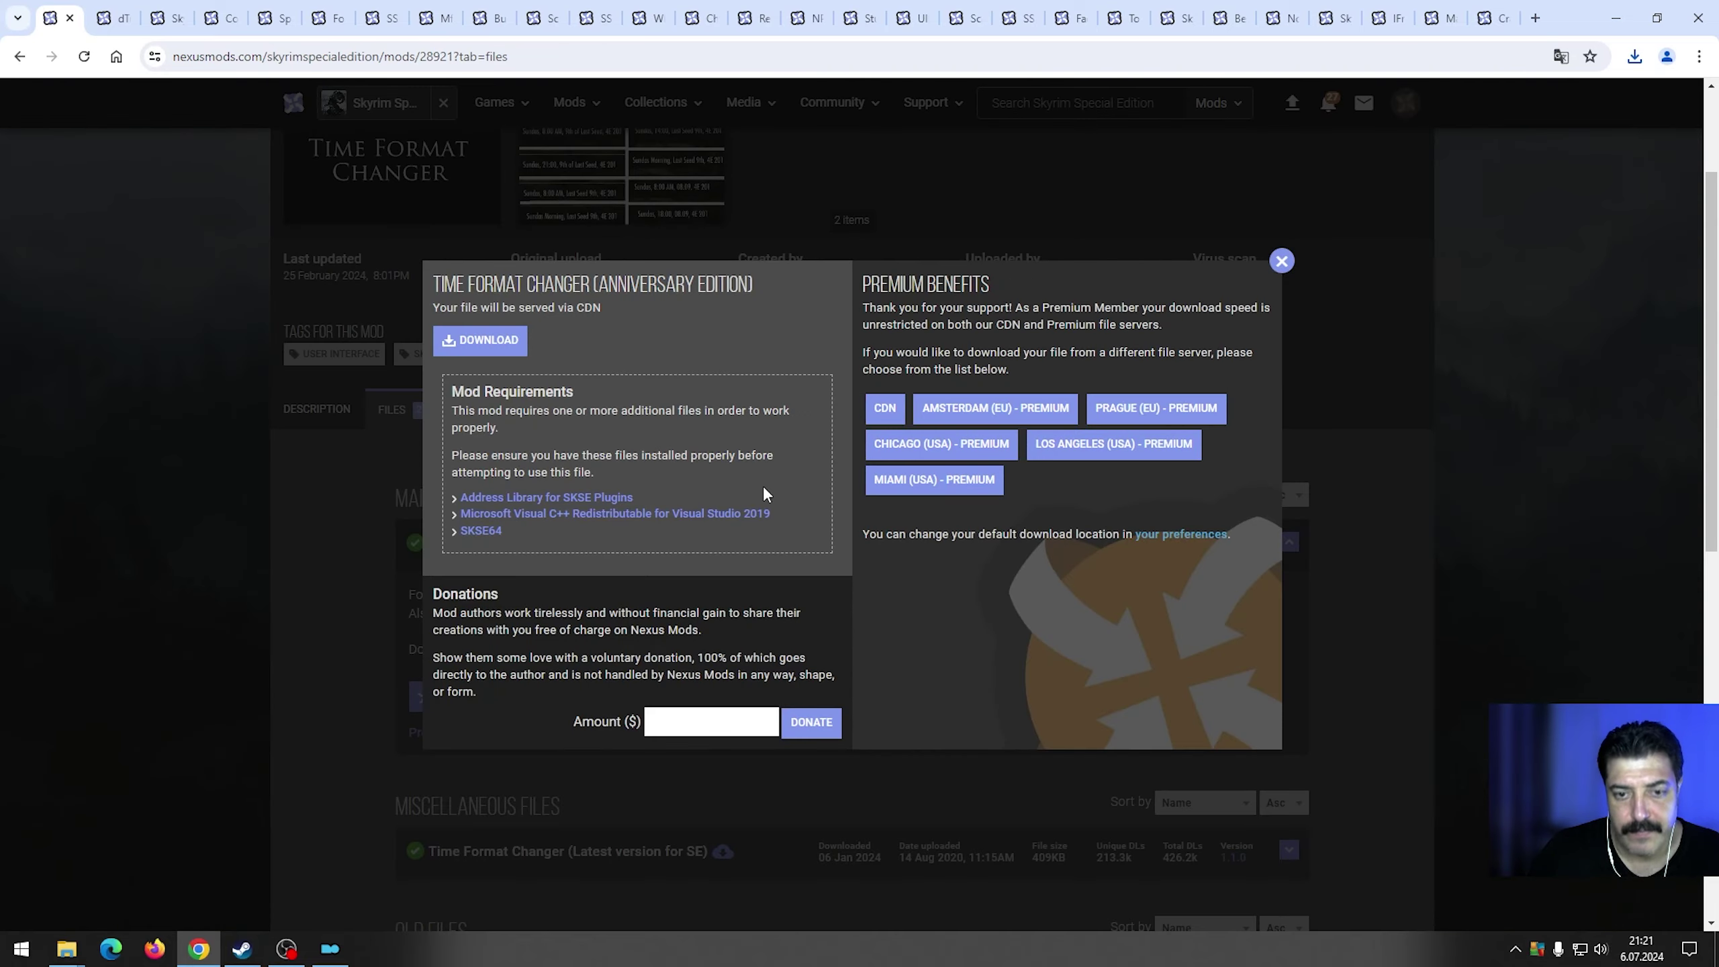
left_click(495, 343)
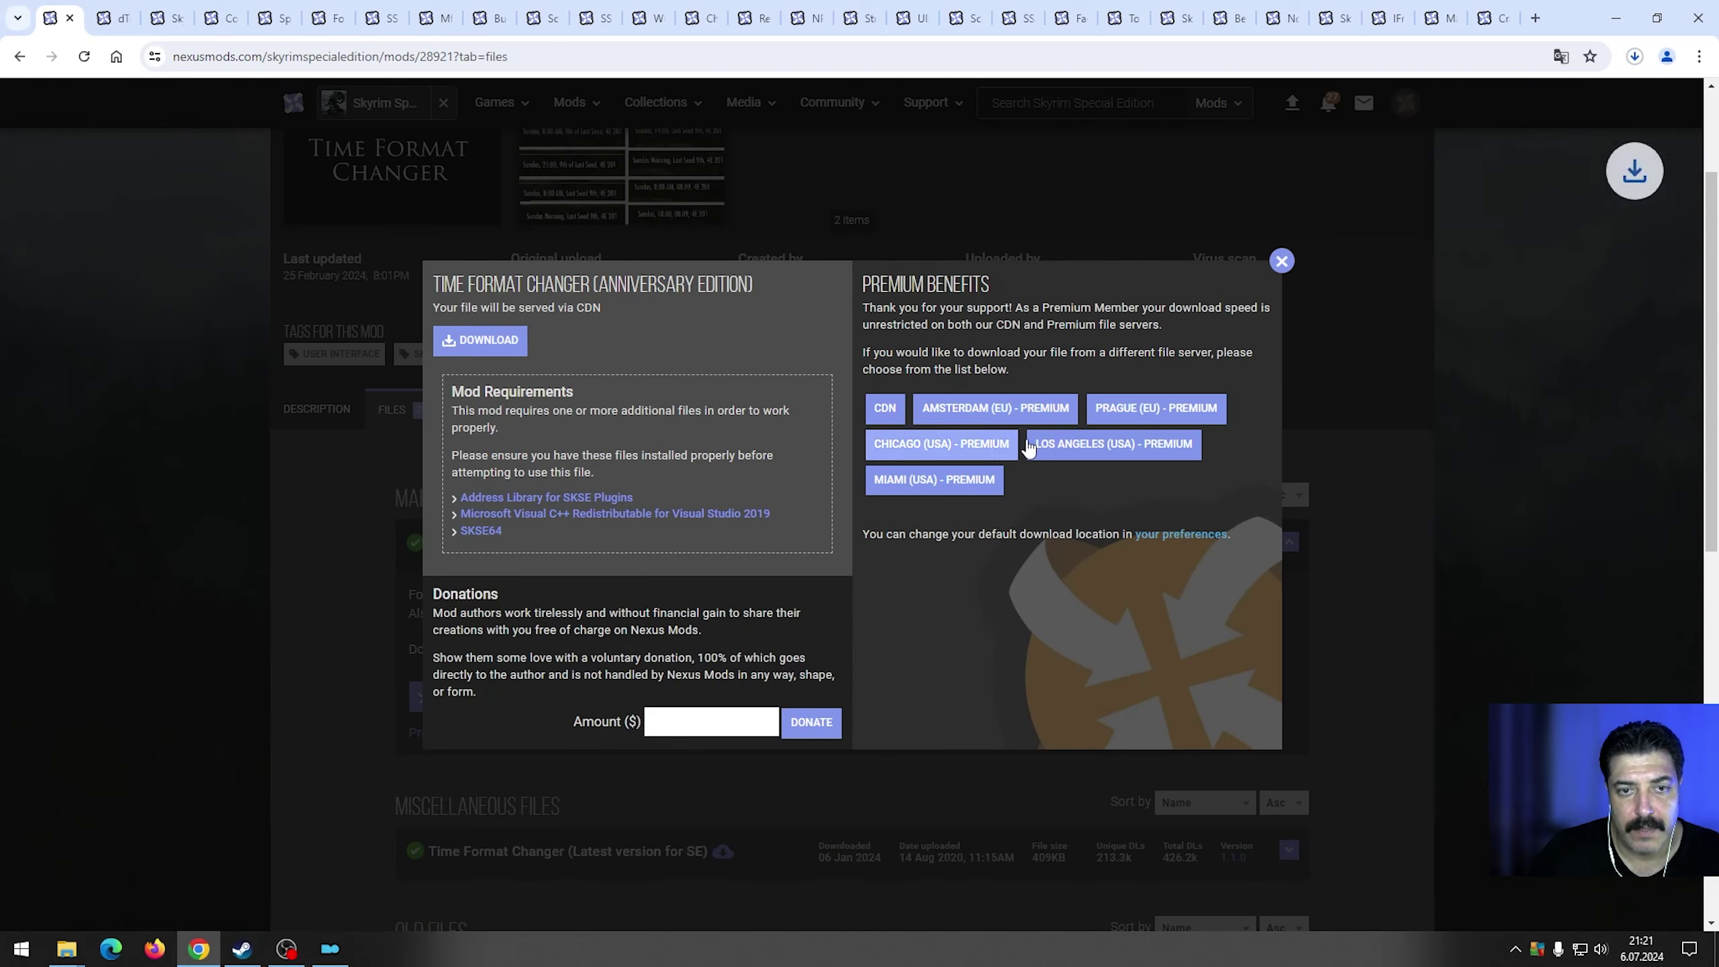
Locate the downloaded Time Format Changer archive in Downloads and move it into the 1.gereksinim modları folder.
left_click(1628, 62)
left_click(1571, 100)
left_click(198, 948)
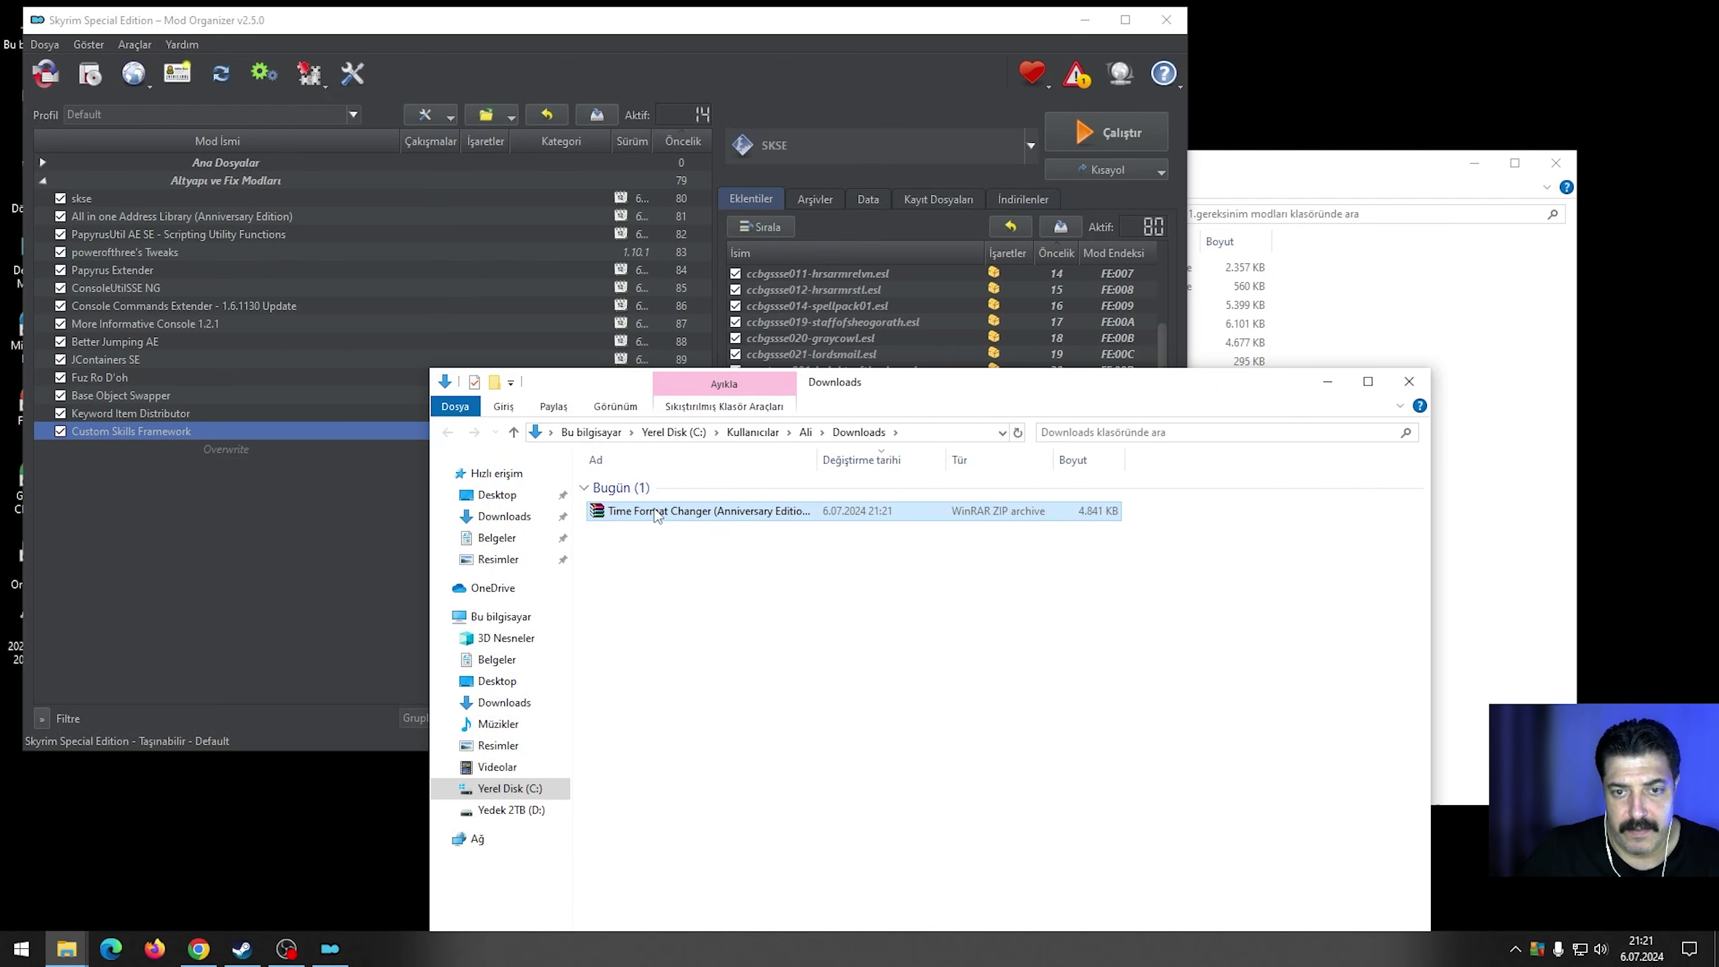
left_click_drag(657, 514, 1422, 566)
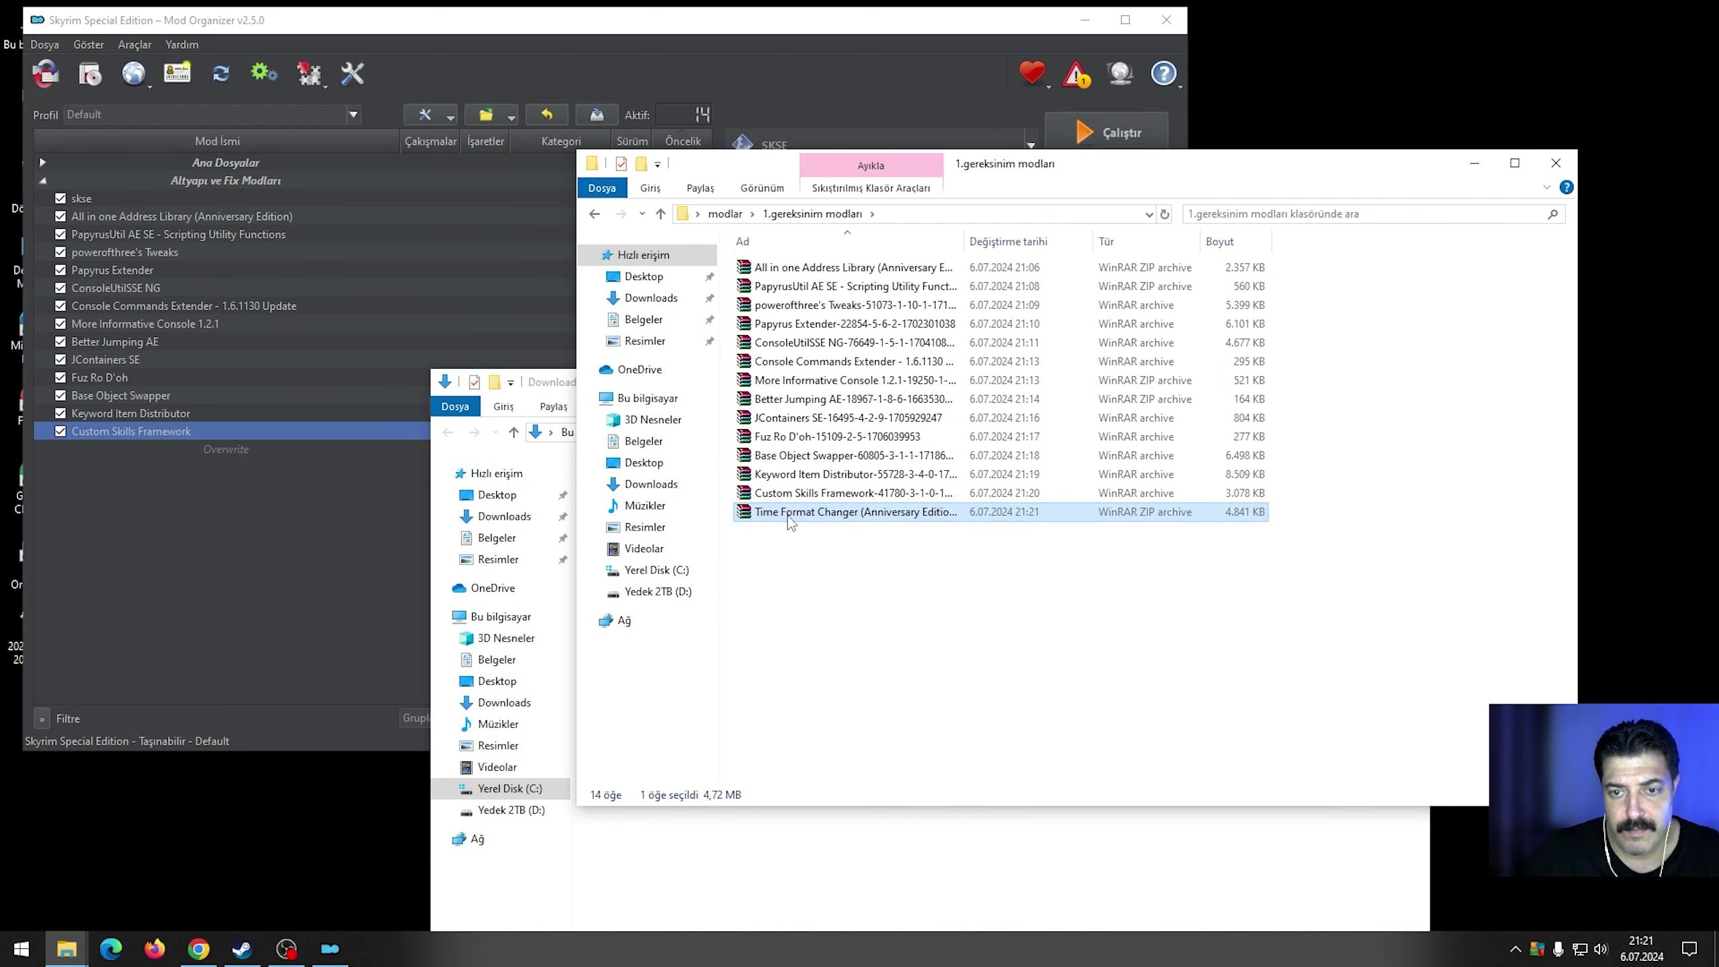
Install Time Format Changer in Mod Organizer below Custom Skills Framework using the Vanilla 24h preset, and enable it.
left_click_drag(799, 521, 94, 427)
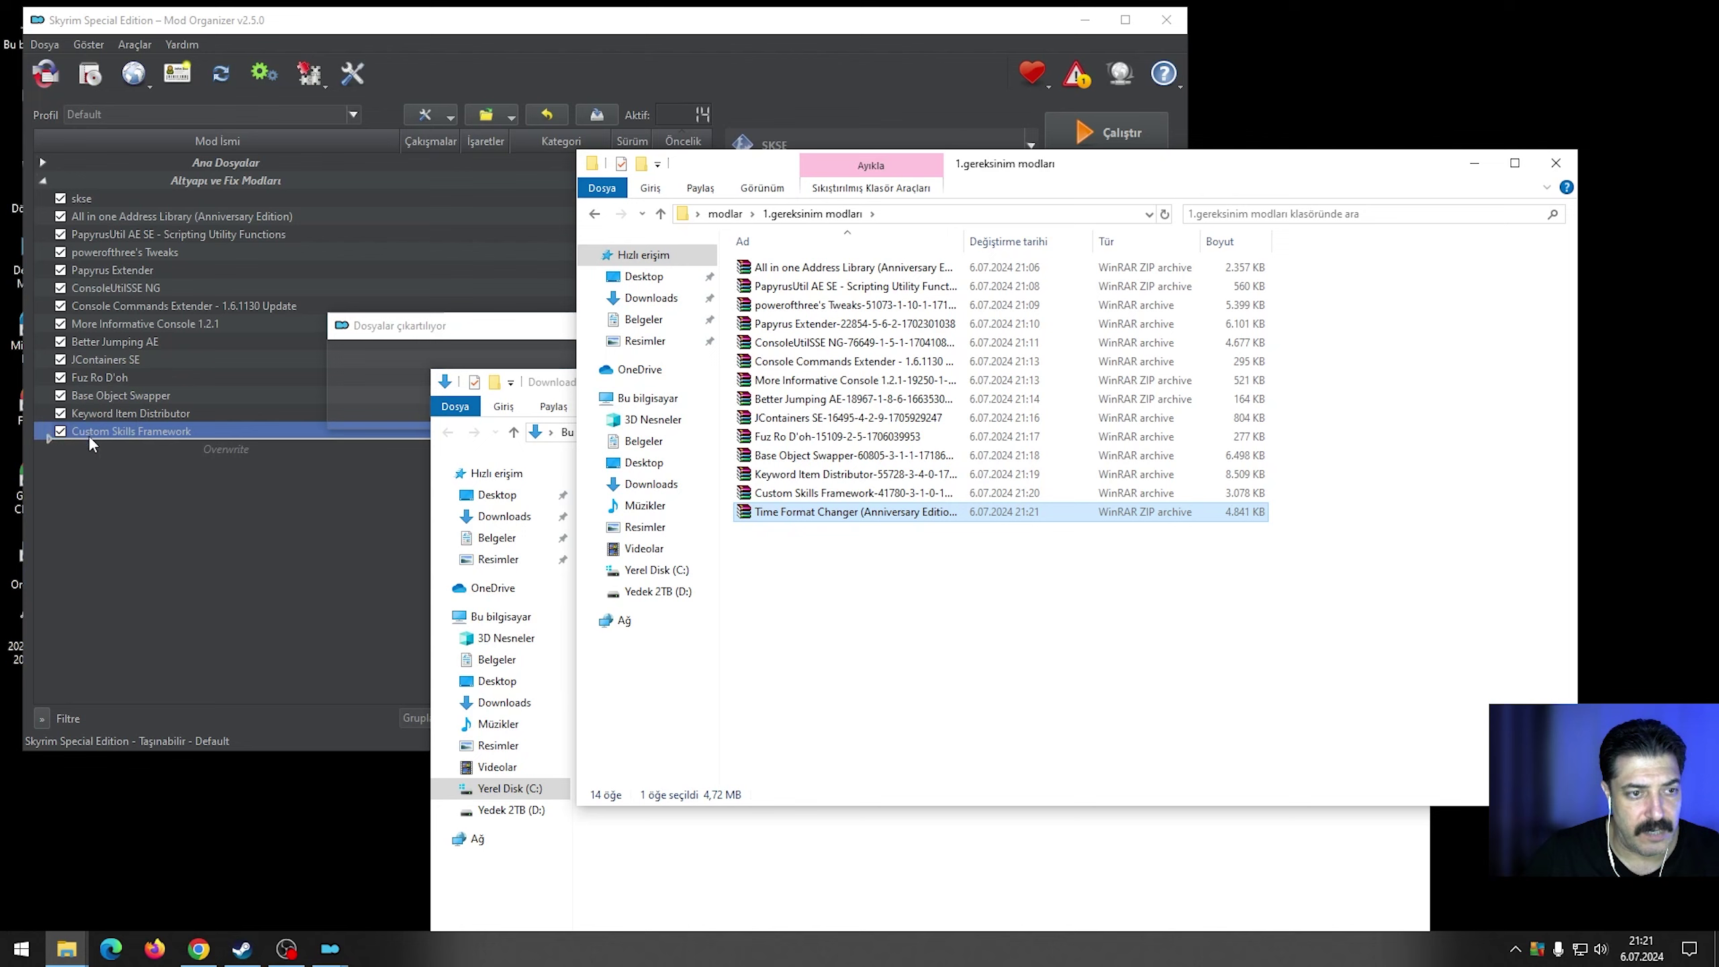
left_click_drag(554, 238, 207, 195)
left_click(1474, 165)
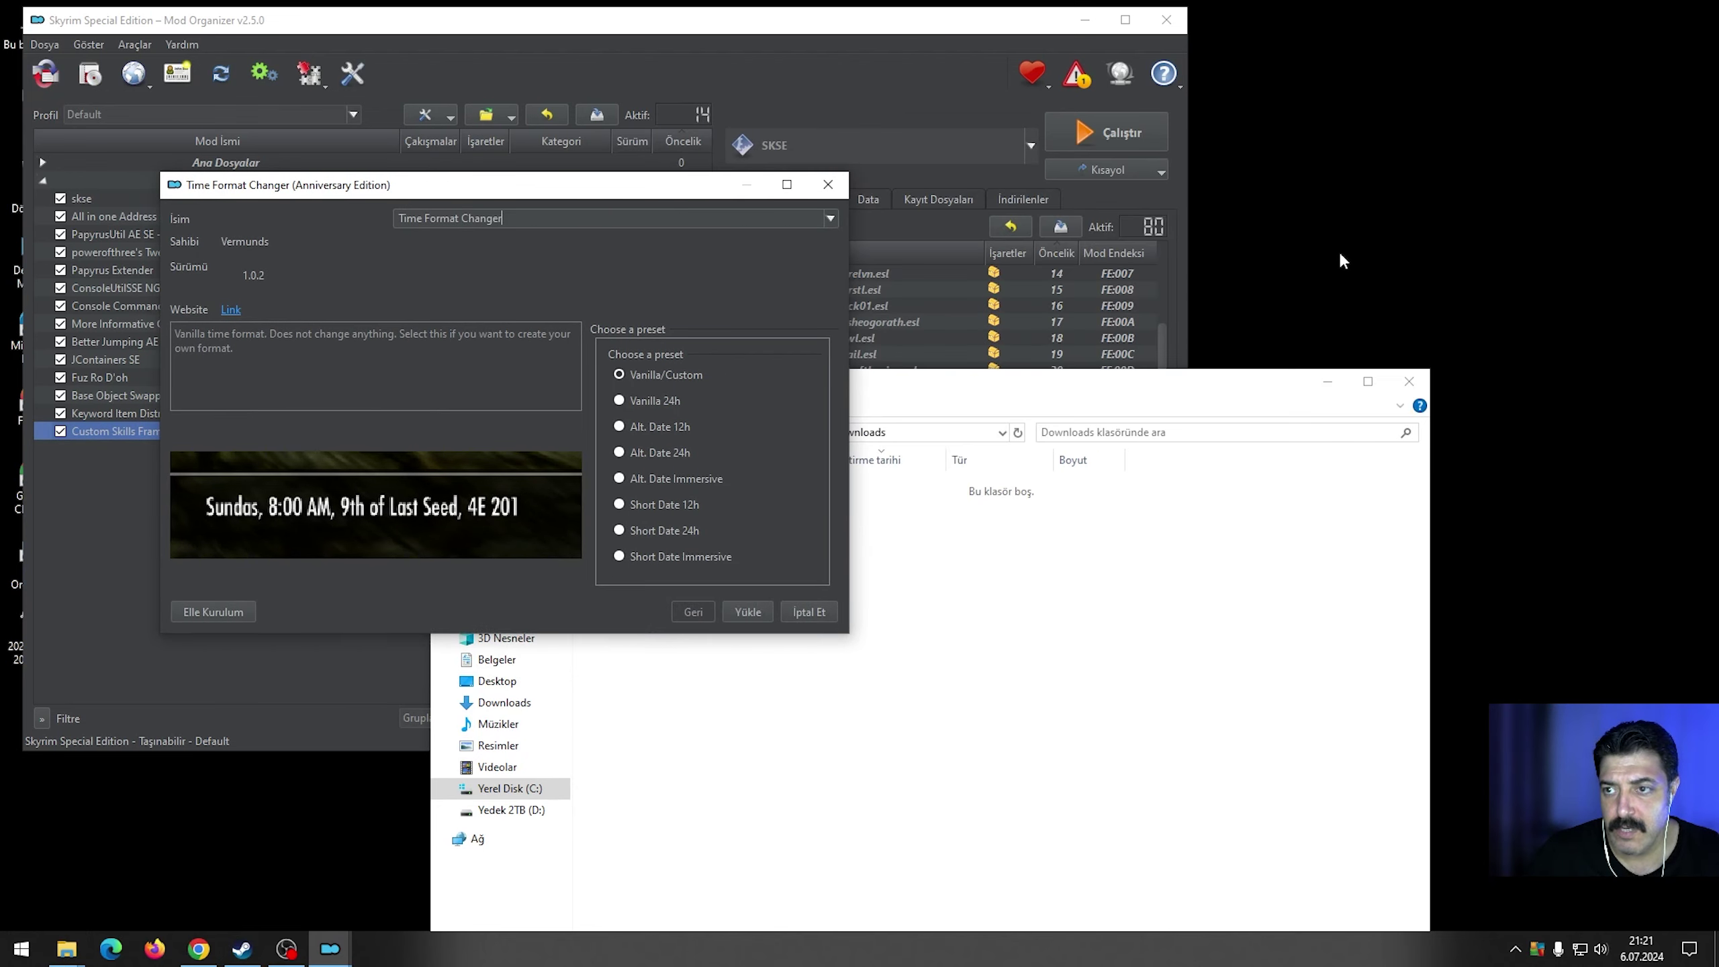
left_click(1327, 389)
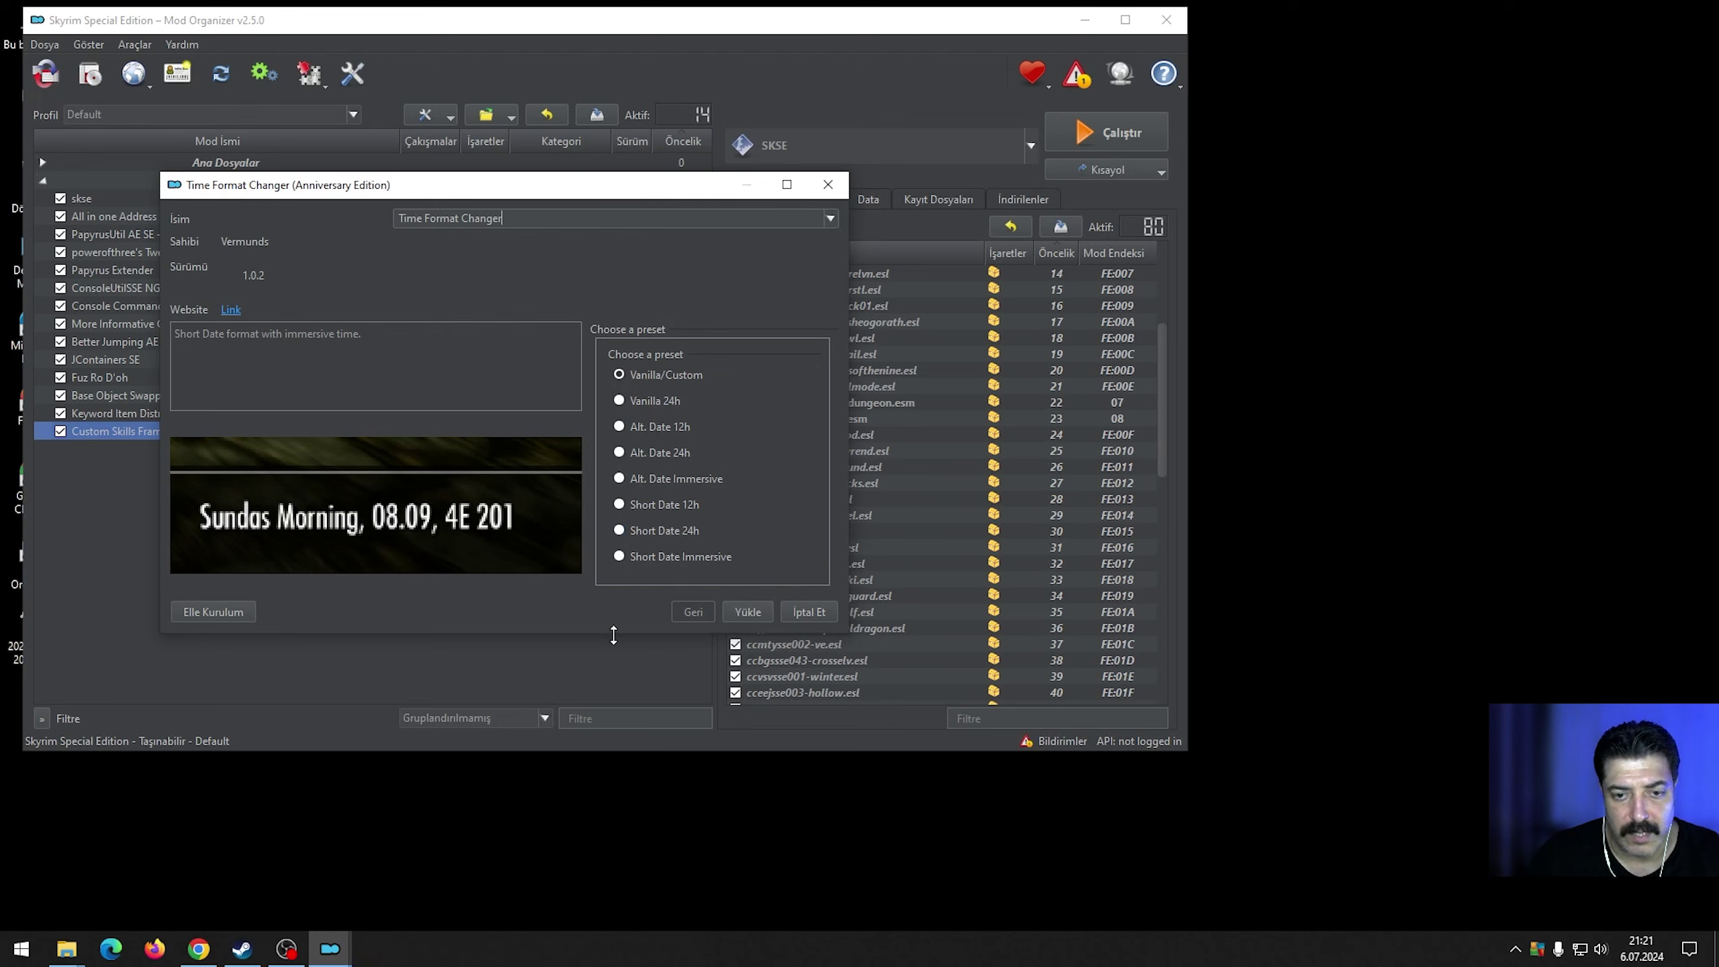
left_click_drag(613, 634, 595, 779)
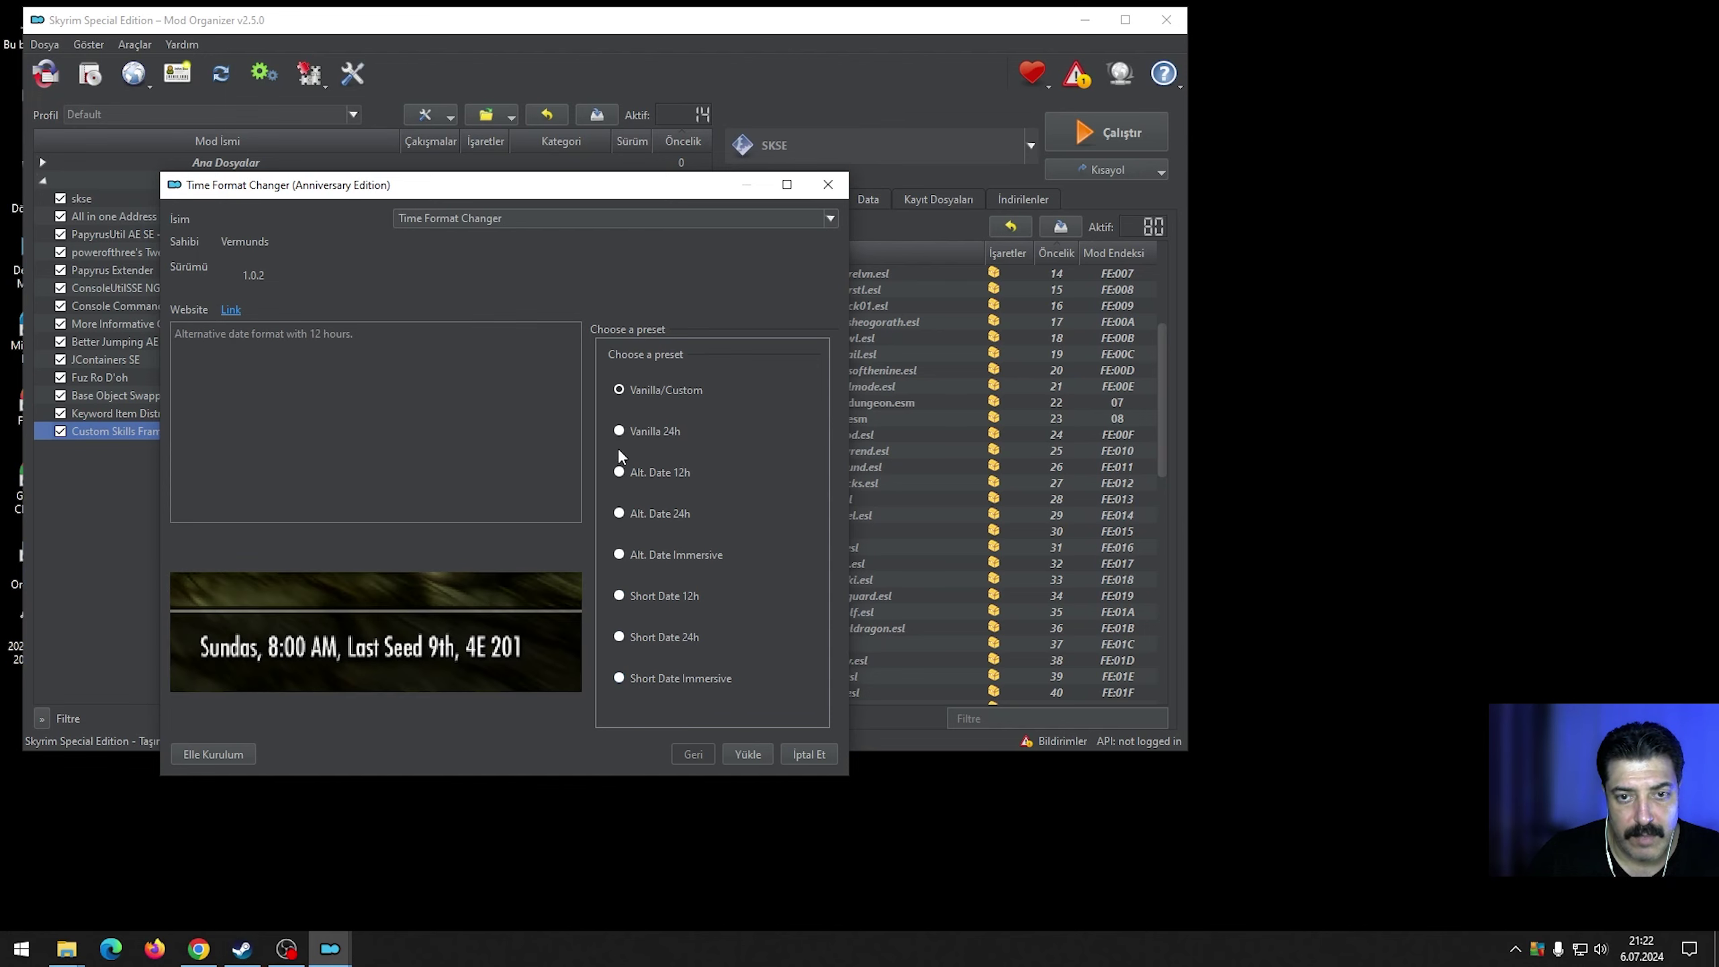
left_click(654, 435)
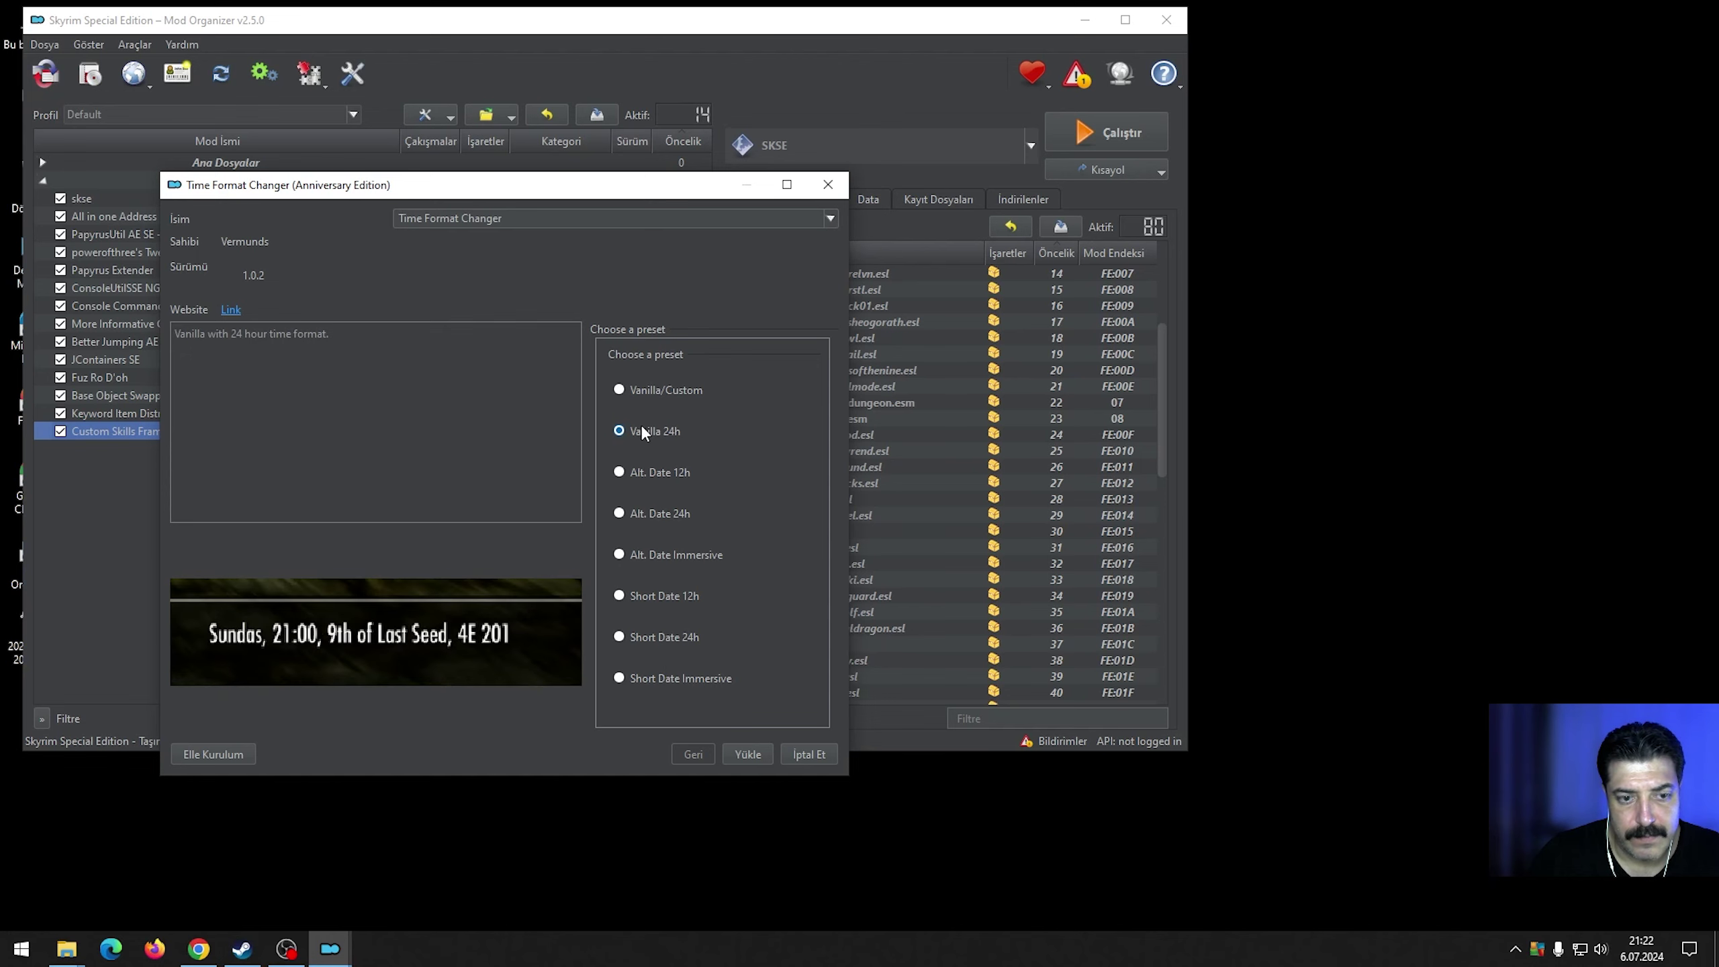
left_click(748, 753)
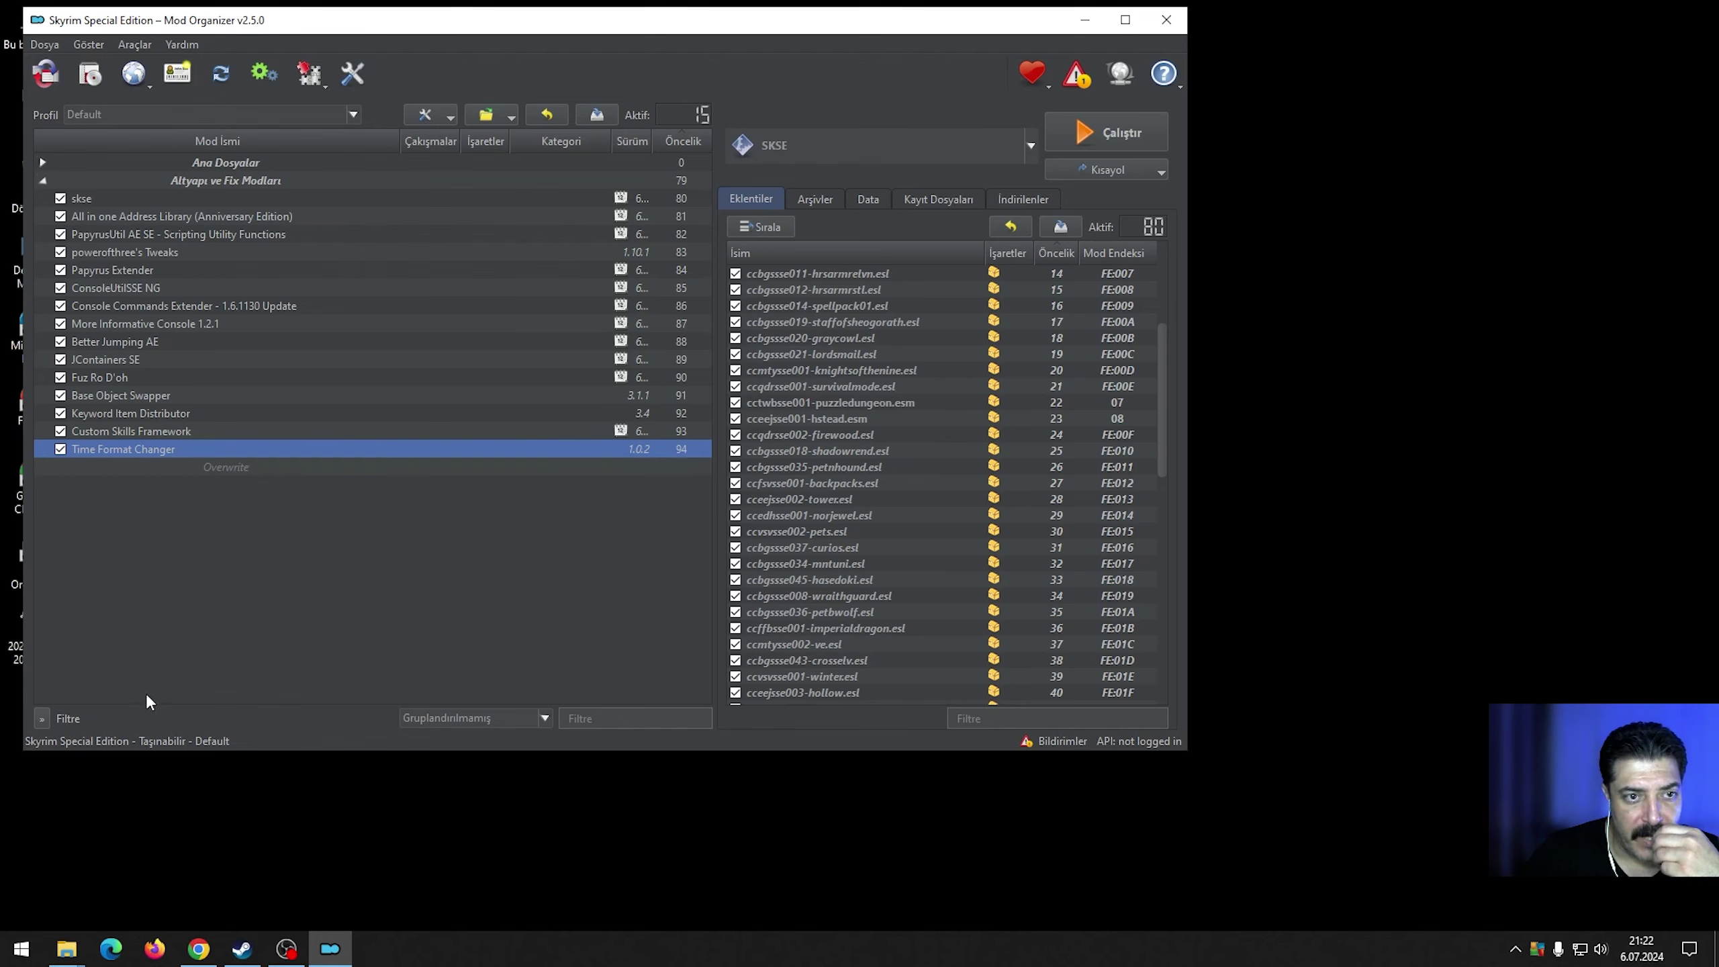
Return to Chrome, dismiss the Time Format Changer download dialog and close that mod's page.
left_click(198, 949)
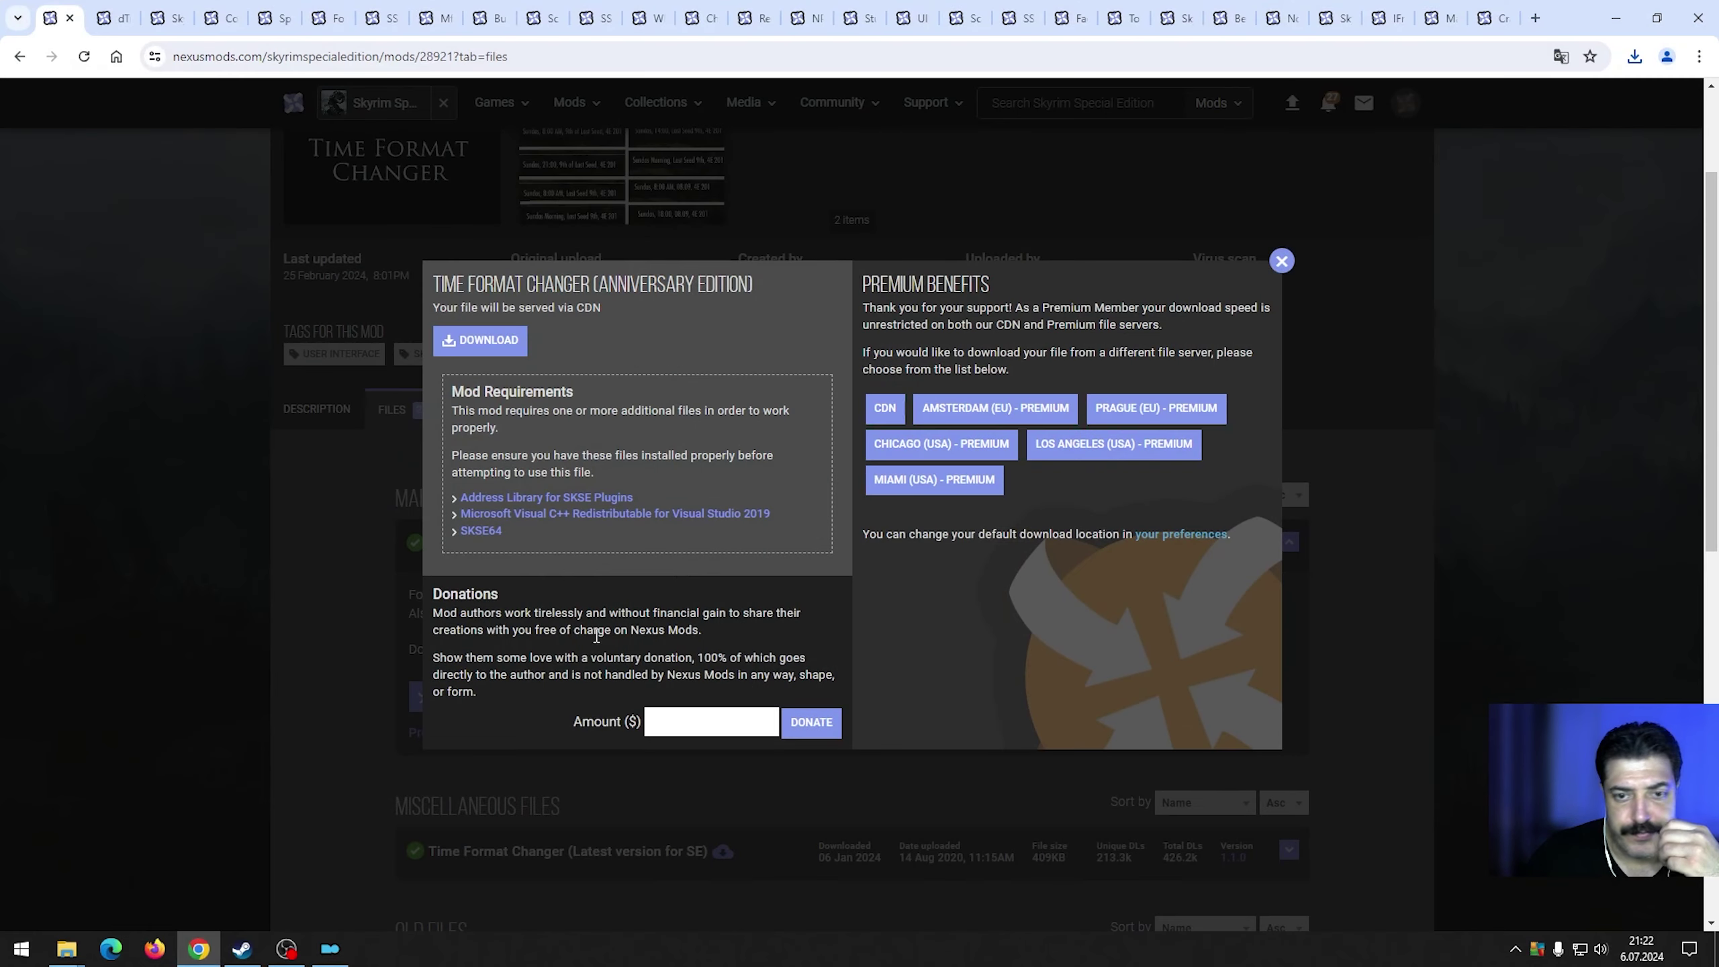
left_click(1282, 261)
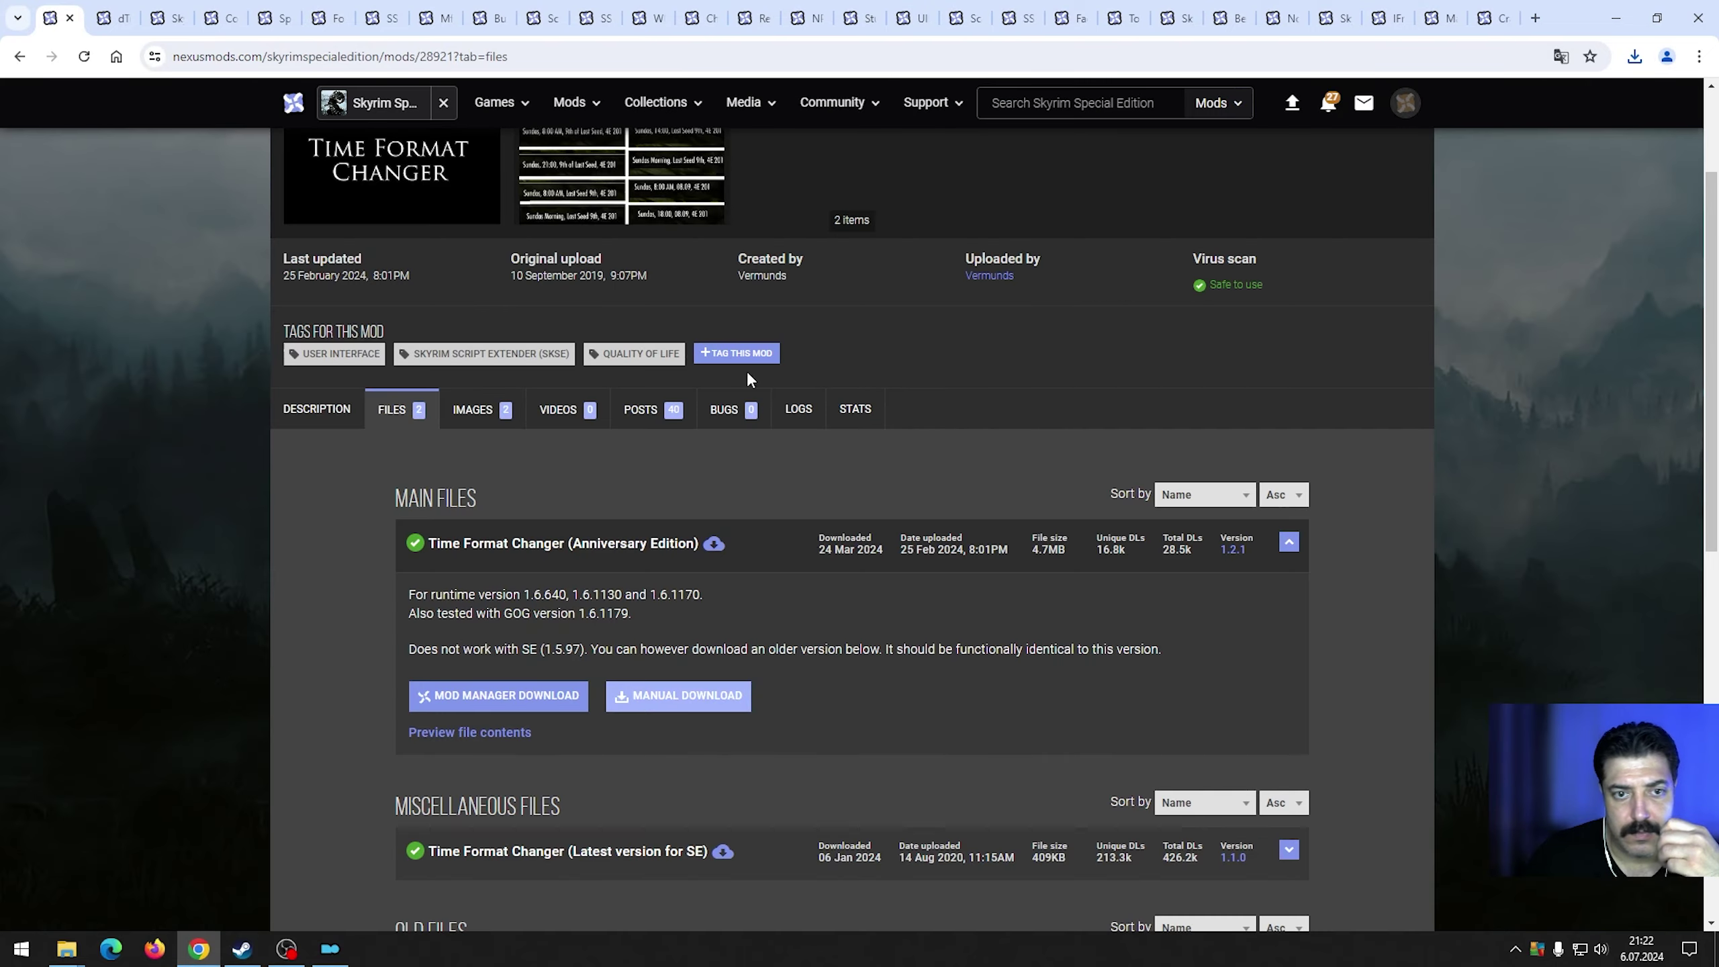
scroll(747, 371, "up", 3)
scroll(530, 526, "down", 4)
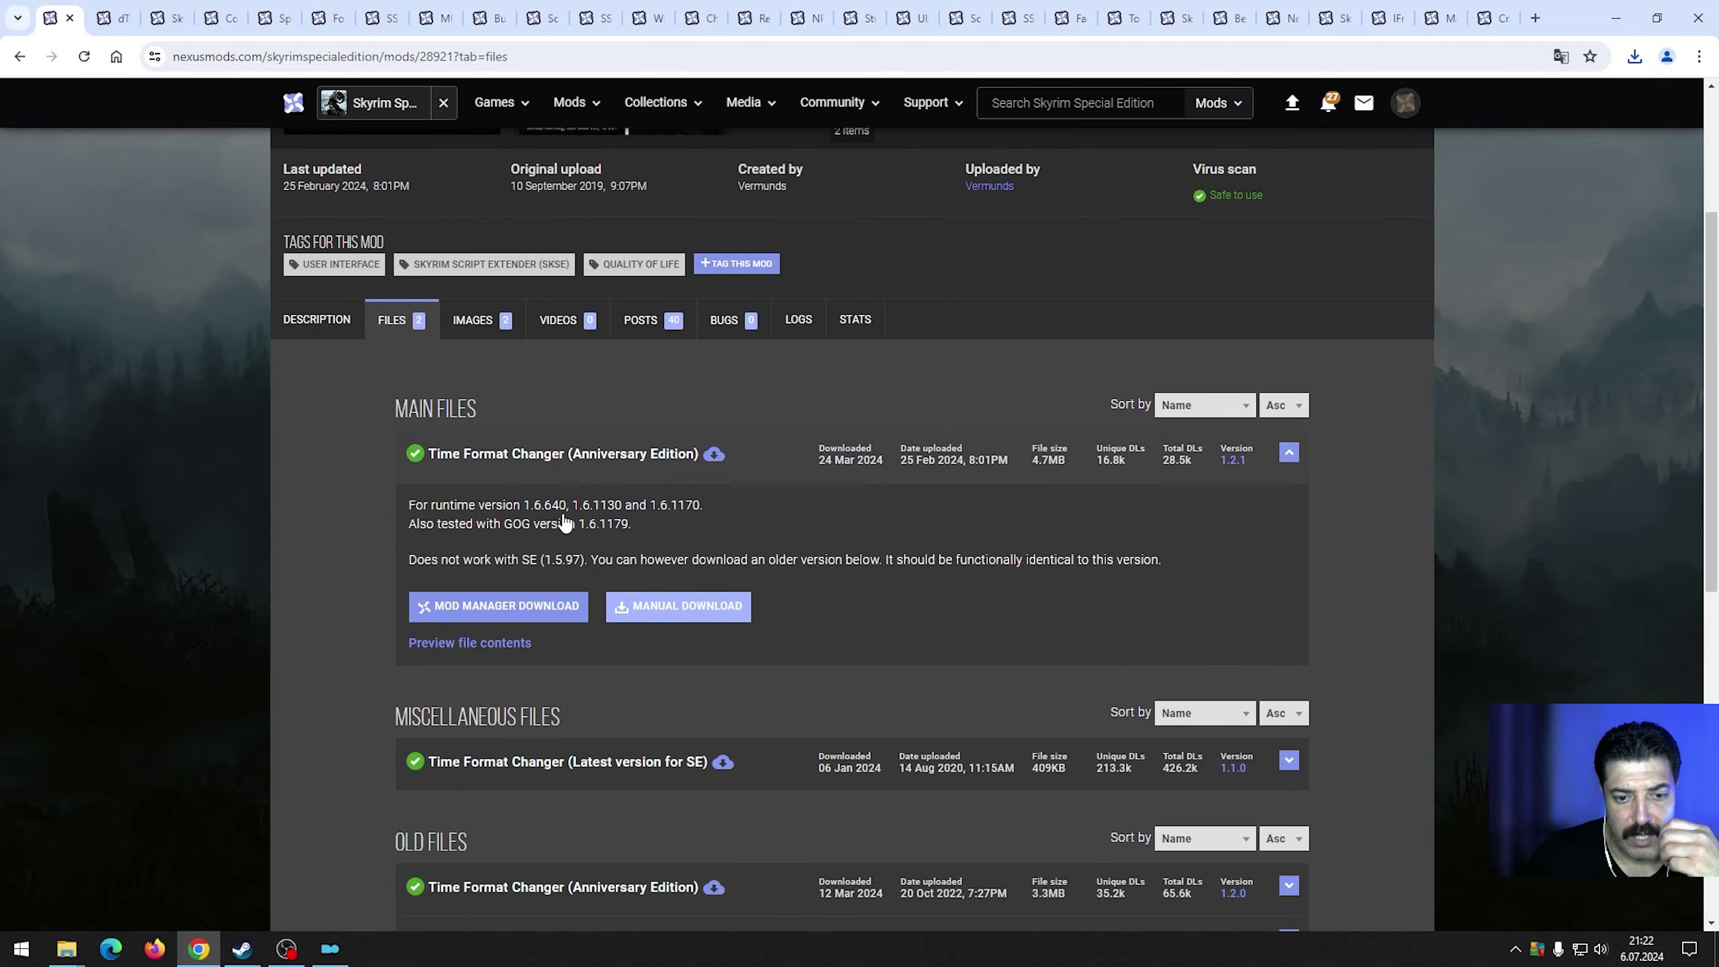
scroll(498, 410, "up", 4)
left_click(70, 18)
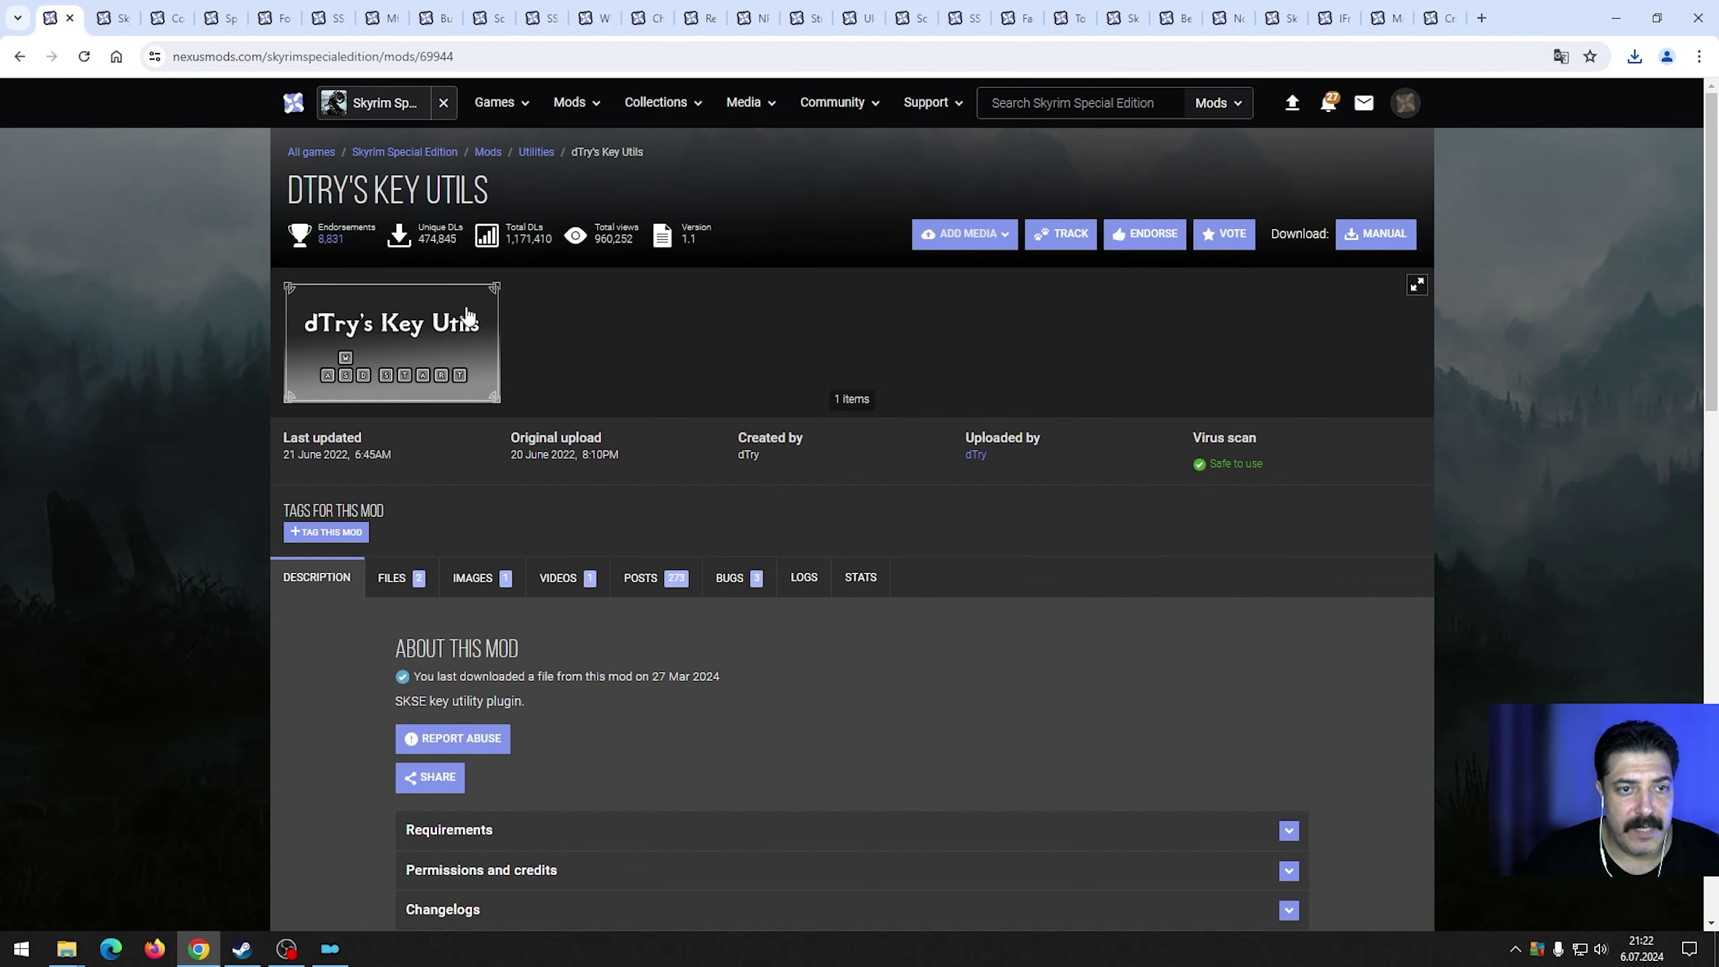
Review the requirements and description of the dTry's Key Utils mod.
scroll(754, 637, "down", 2)
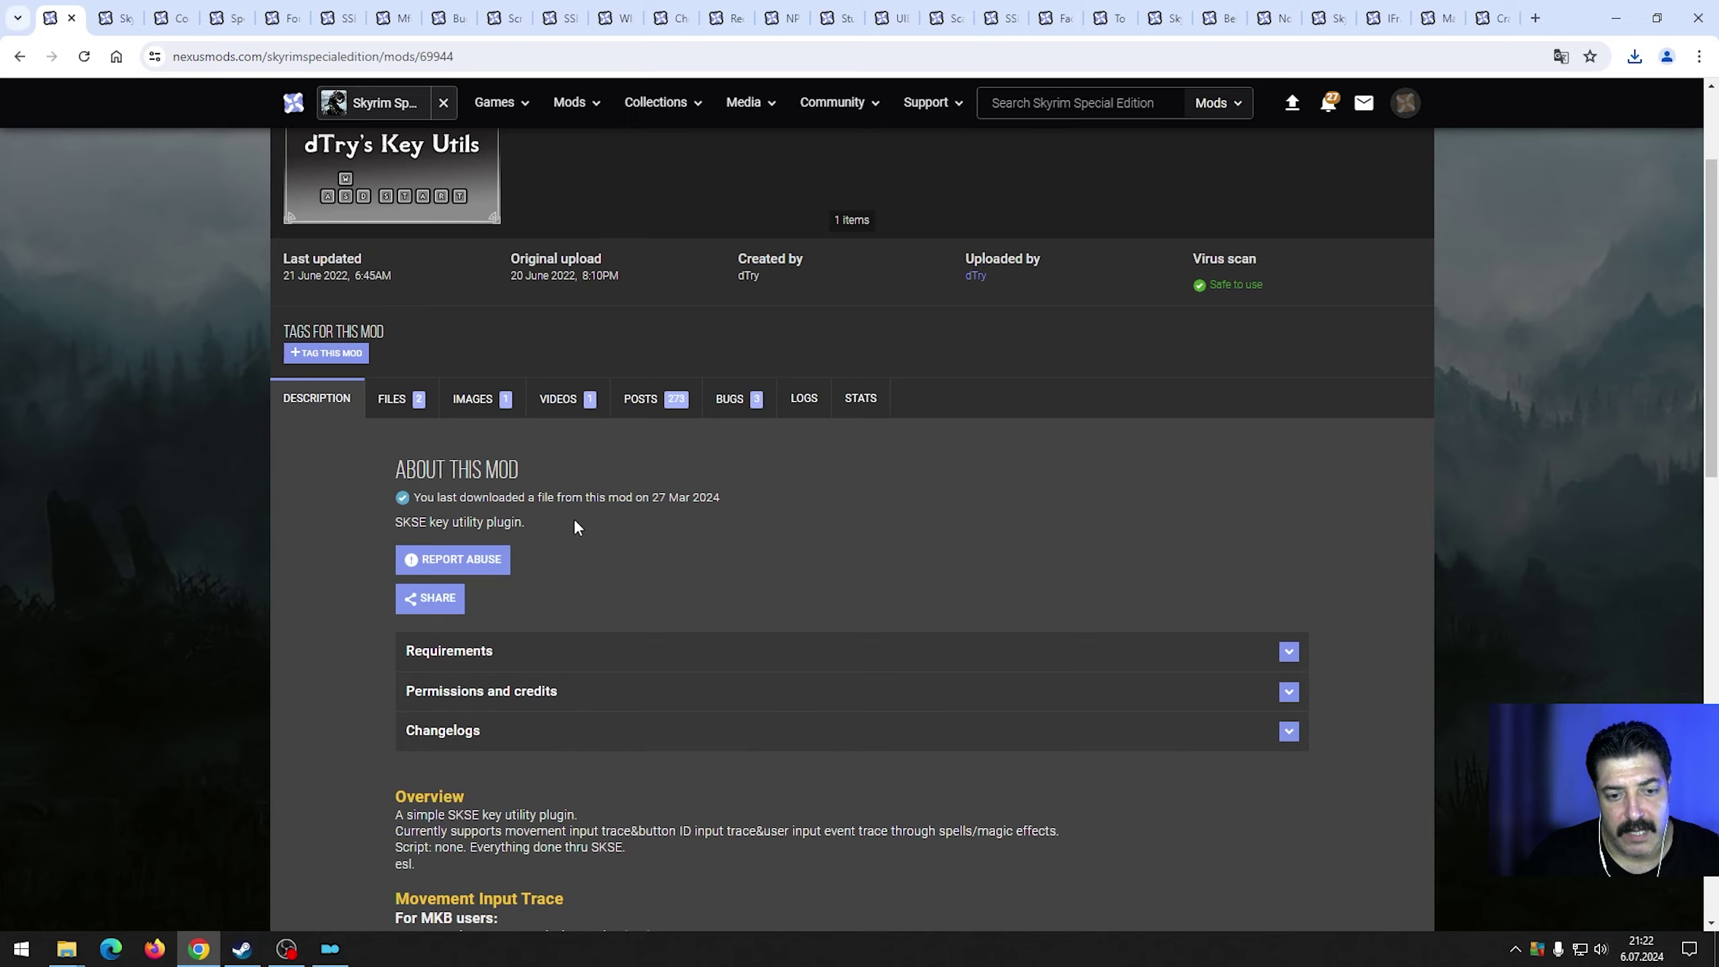
scroll(535, 523, "down", 3)
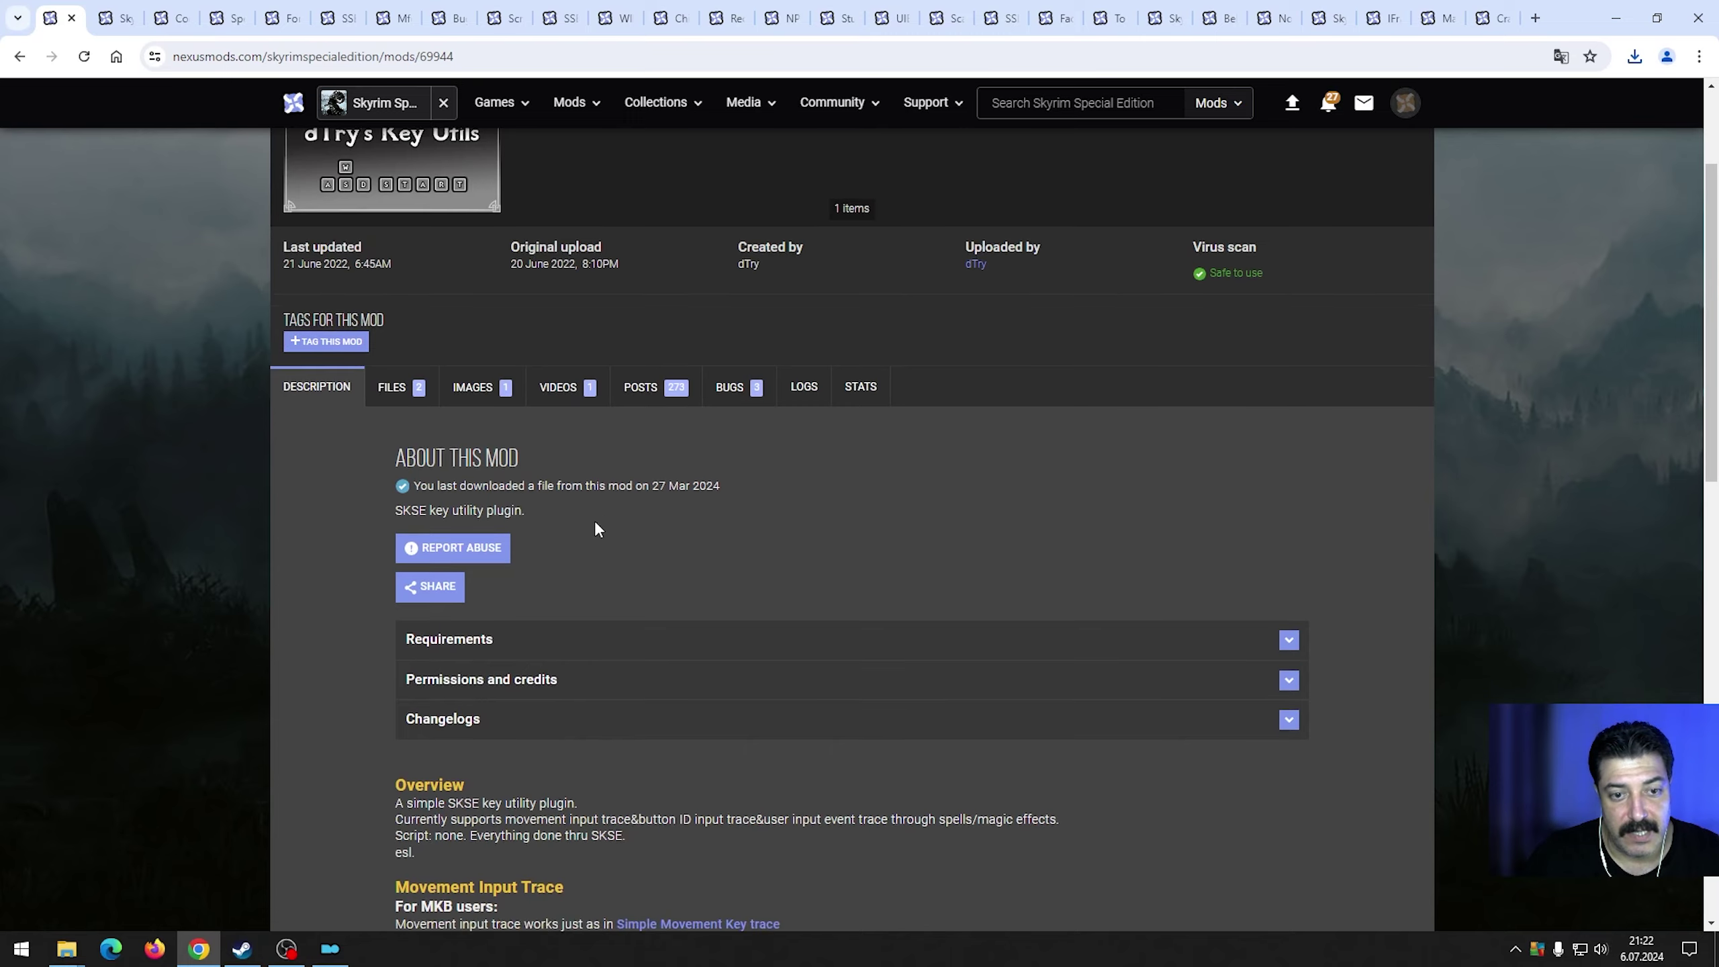
left_click(429, 387)
left_click(428, 387)
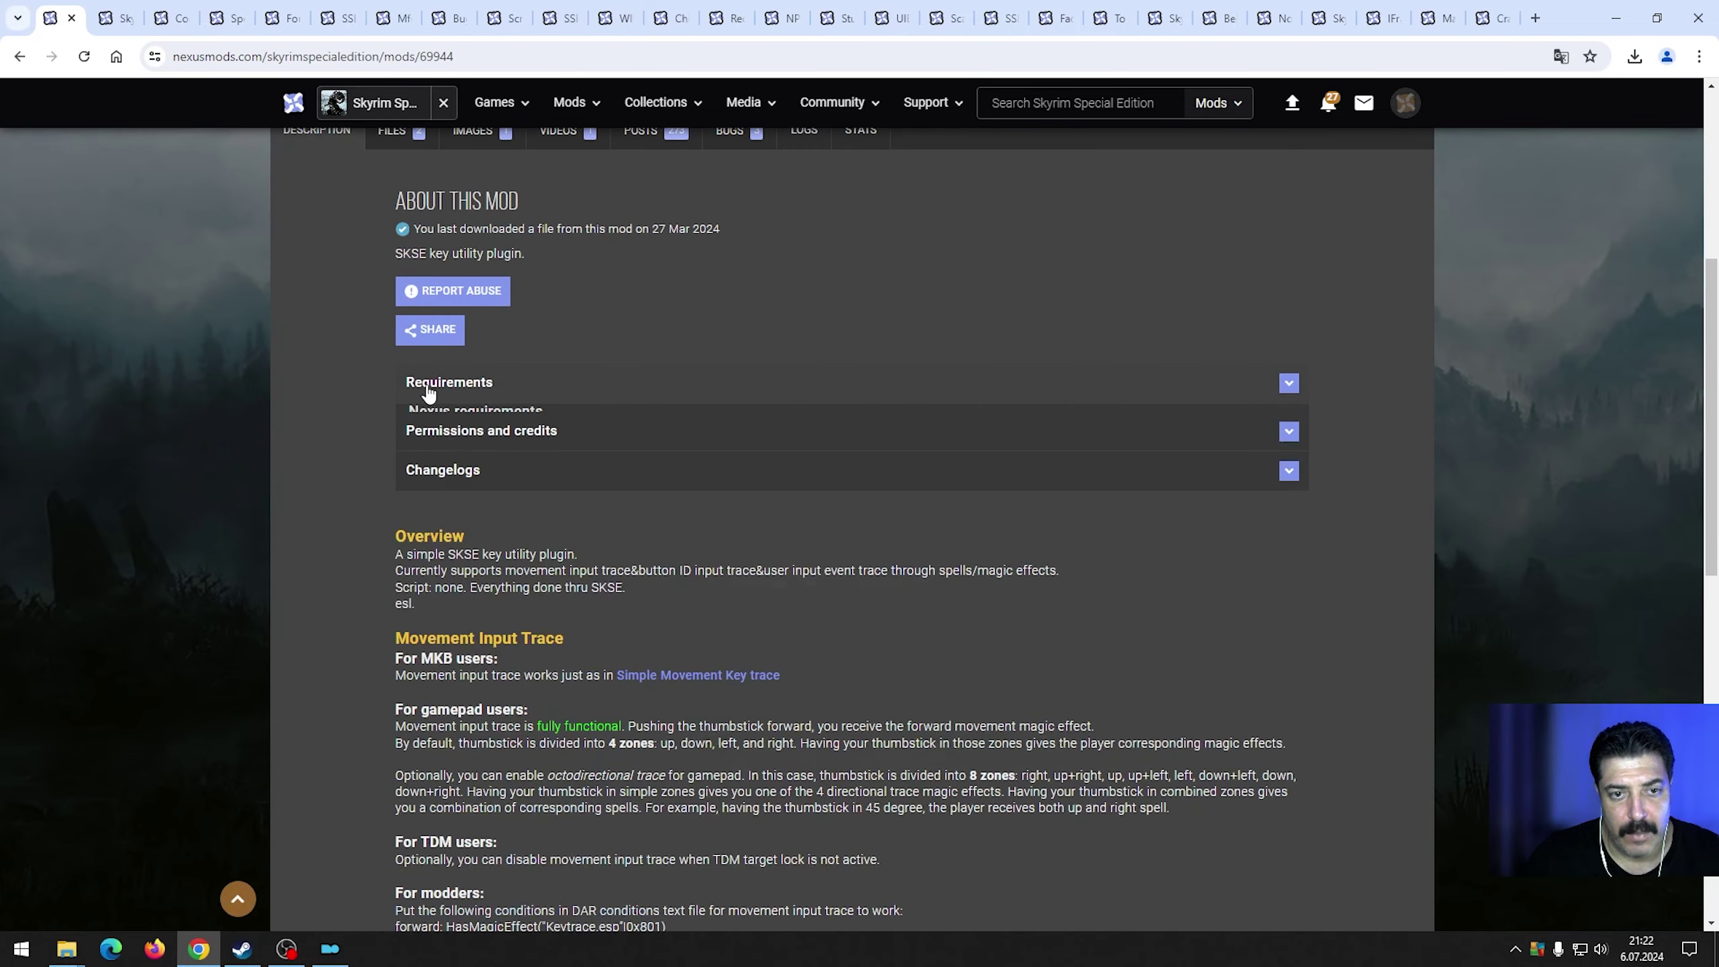
scroll(616, 588, "down", 5)
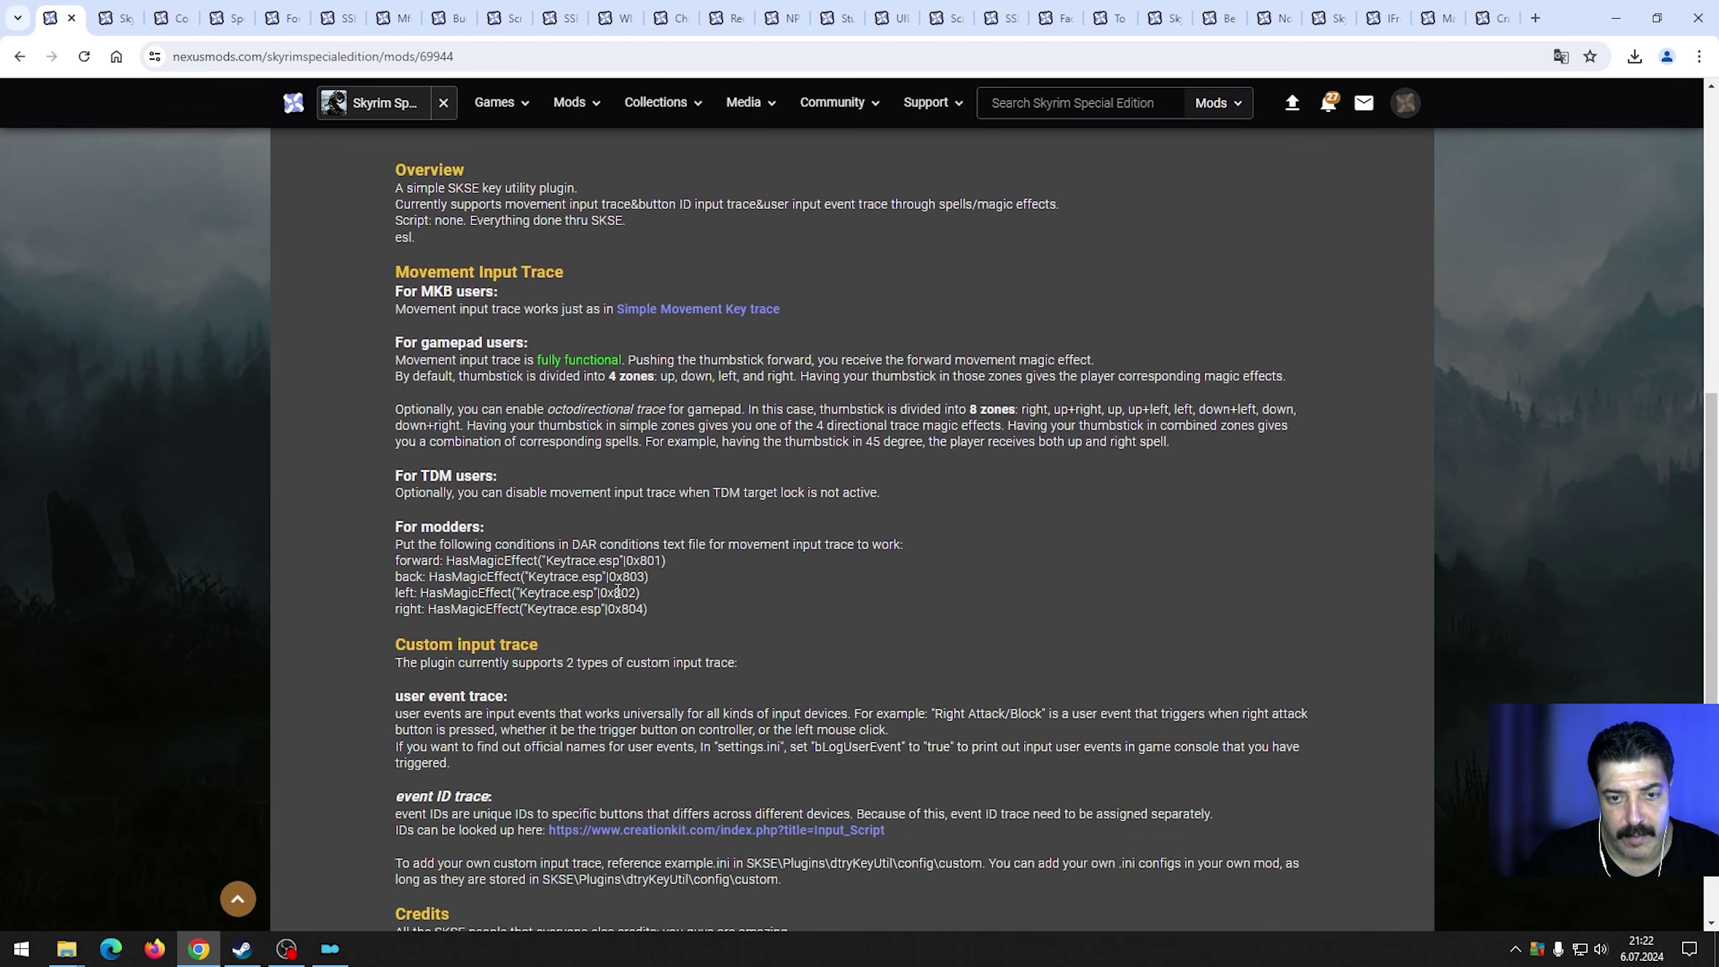
scroll(617, 592, "up", 12)
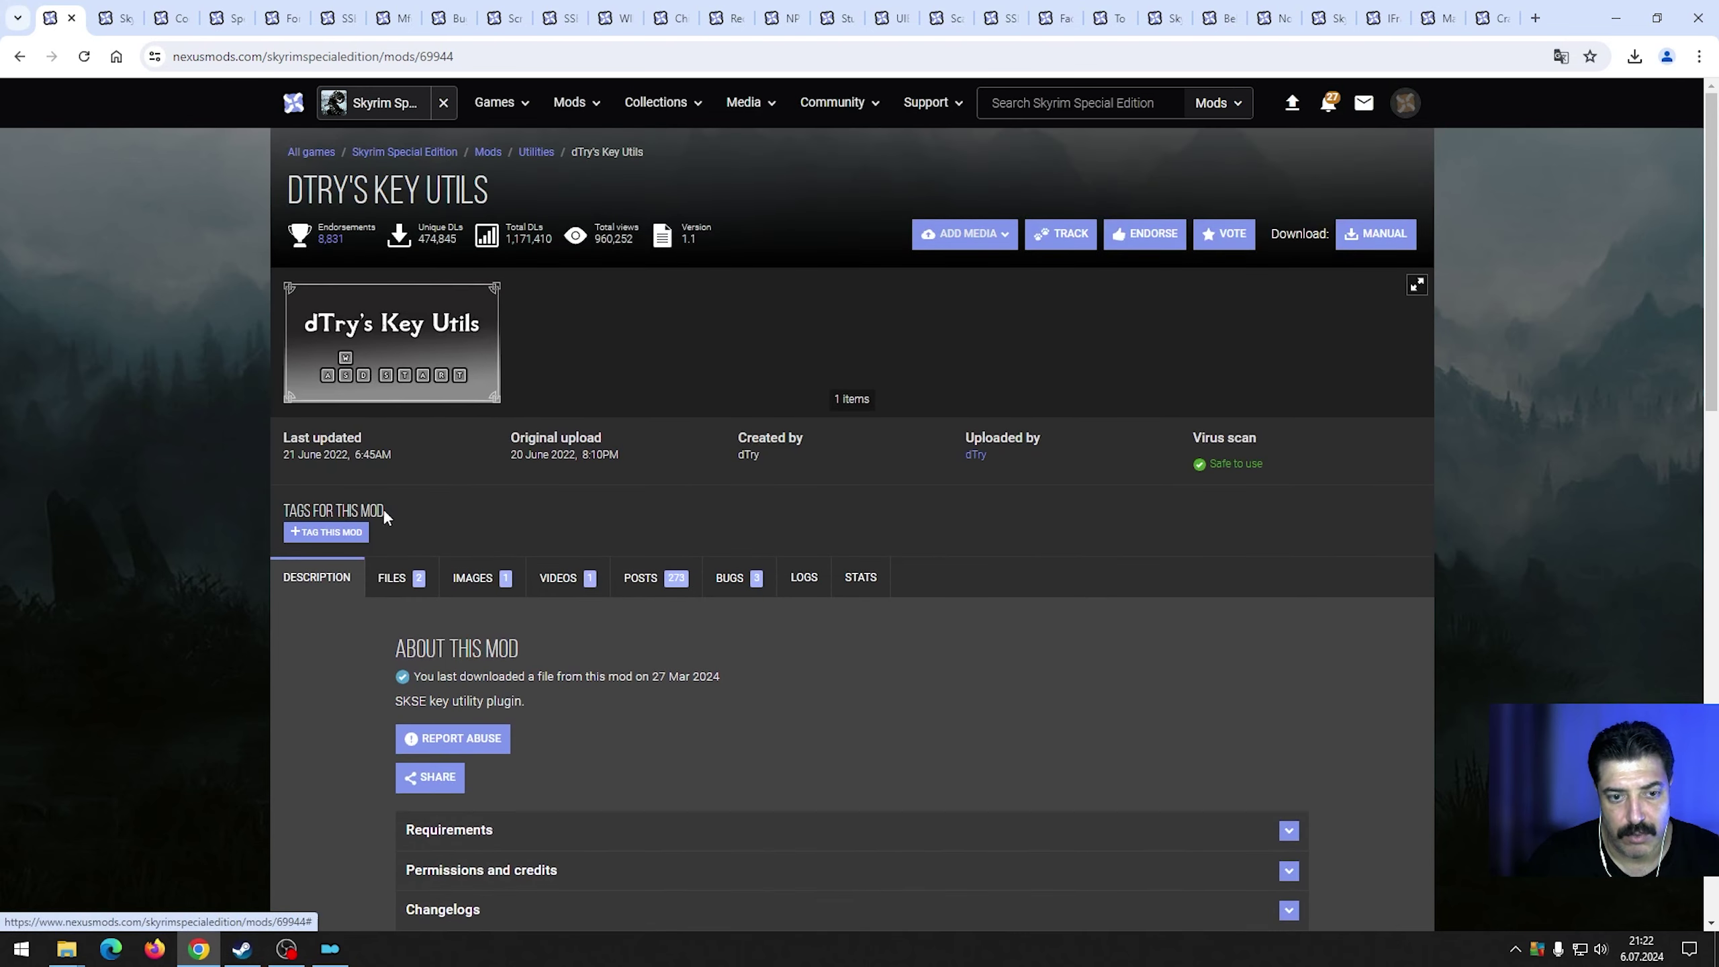
Manually download the dTry's Key Utils AE main file, version 1.1, from the mod's files.
left_click(410, 586)
scroll(709, 612, "down", 3)
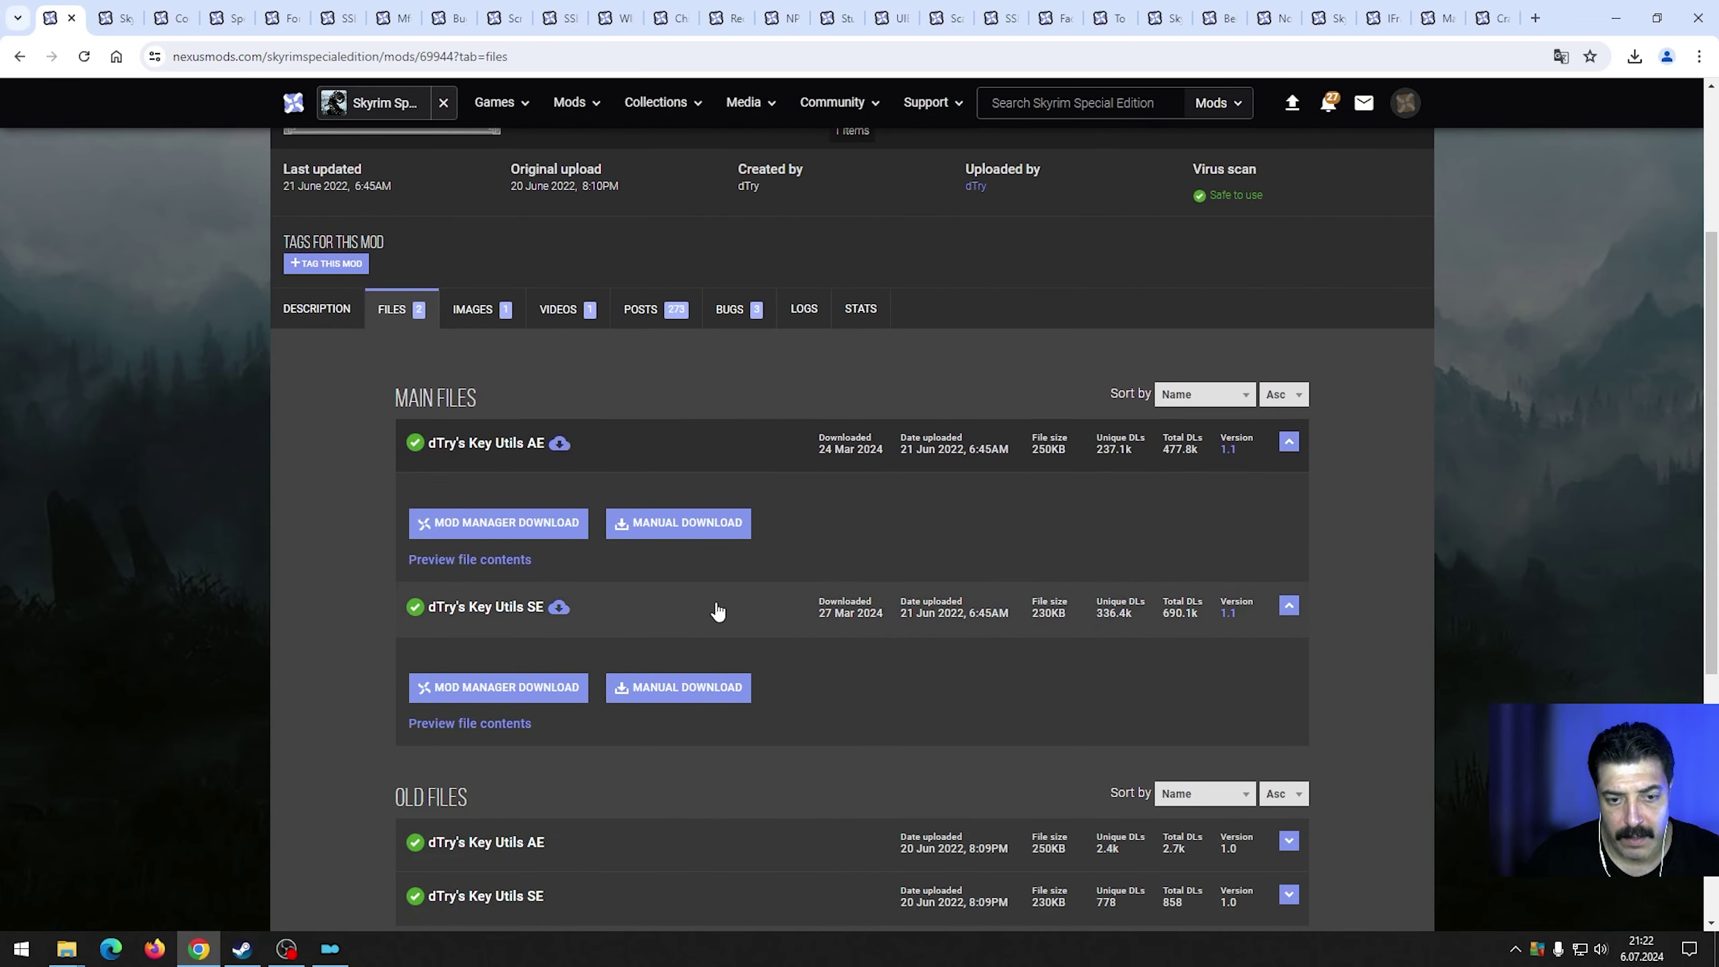
scroll(711, 608, "down", 4)
scroll(712, 608, "up", 5)
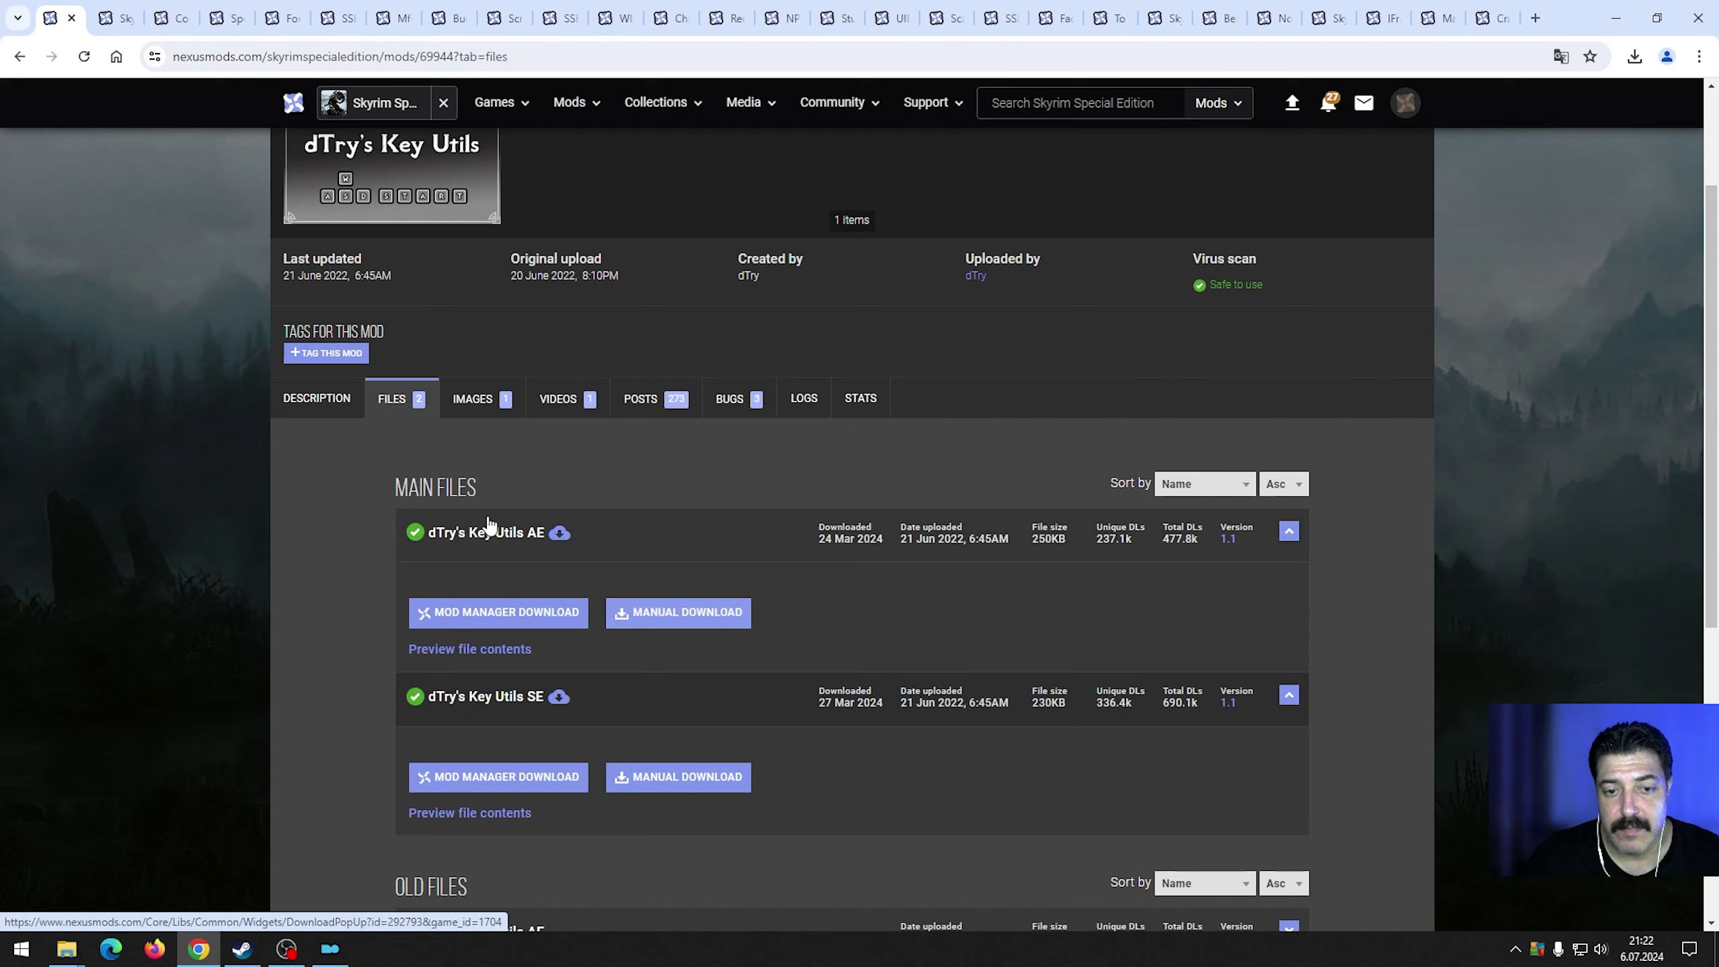
left_click(690, 612)
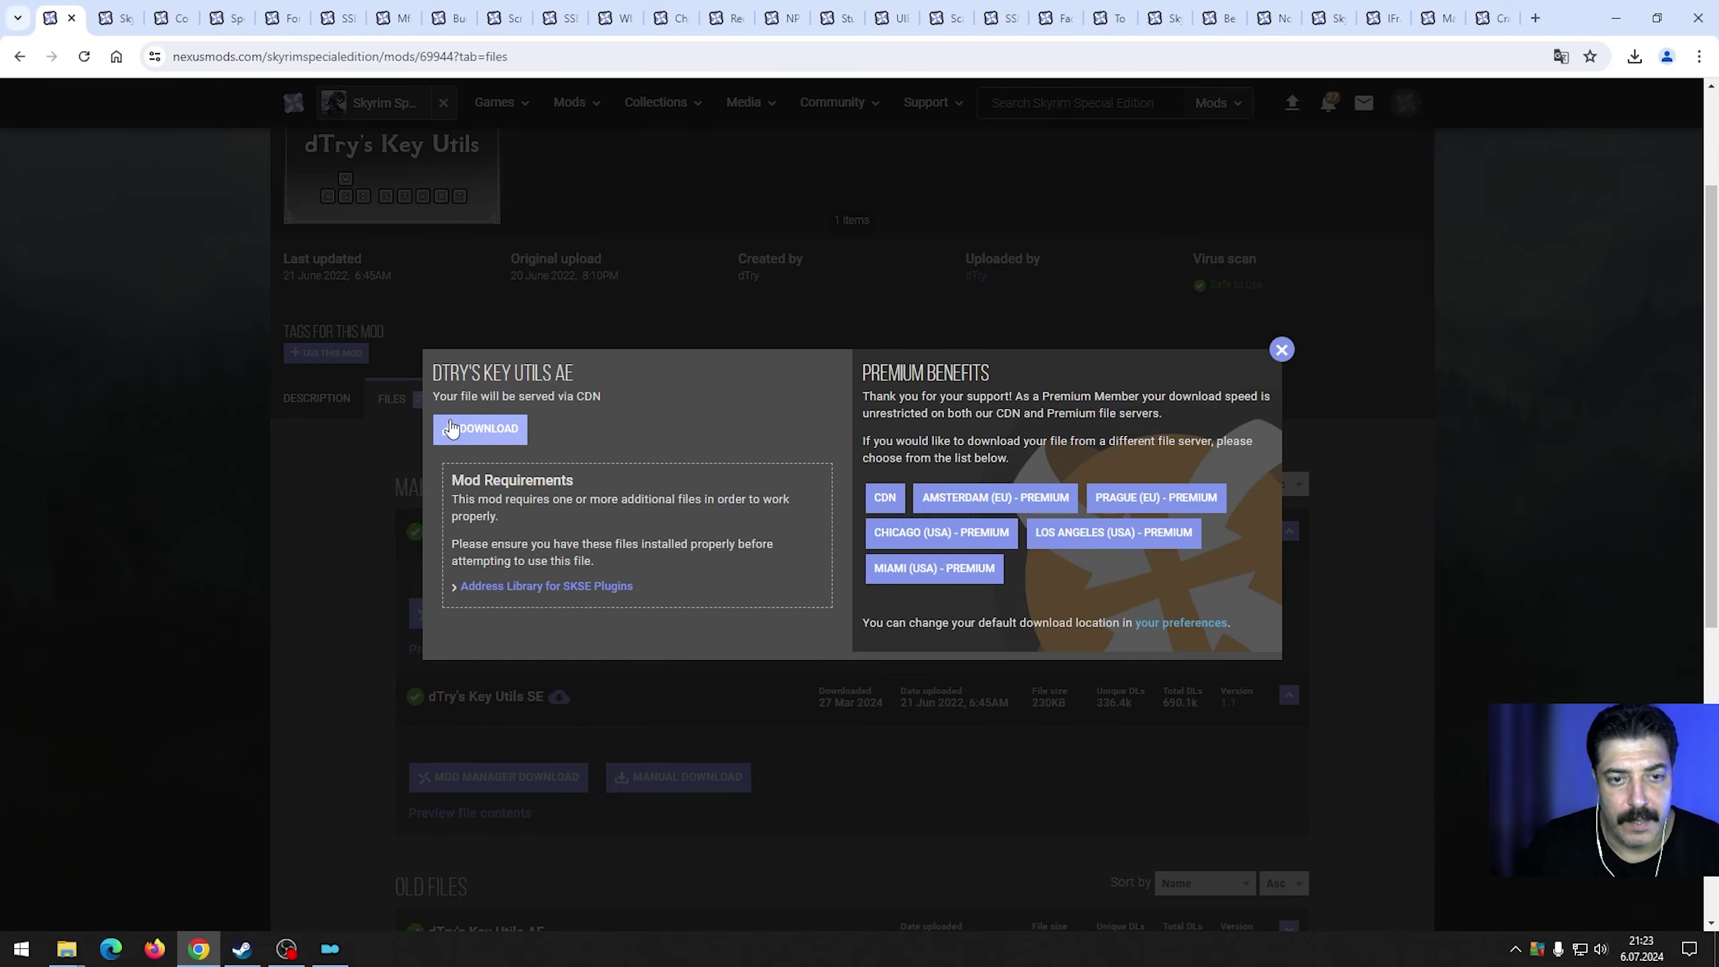
left_click(483, 428)
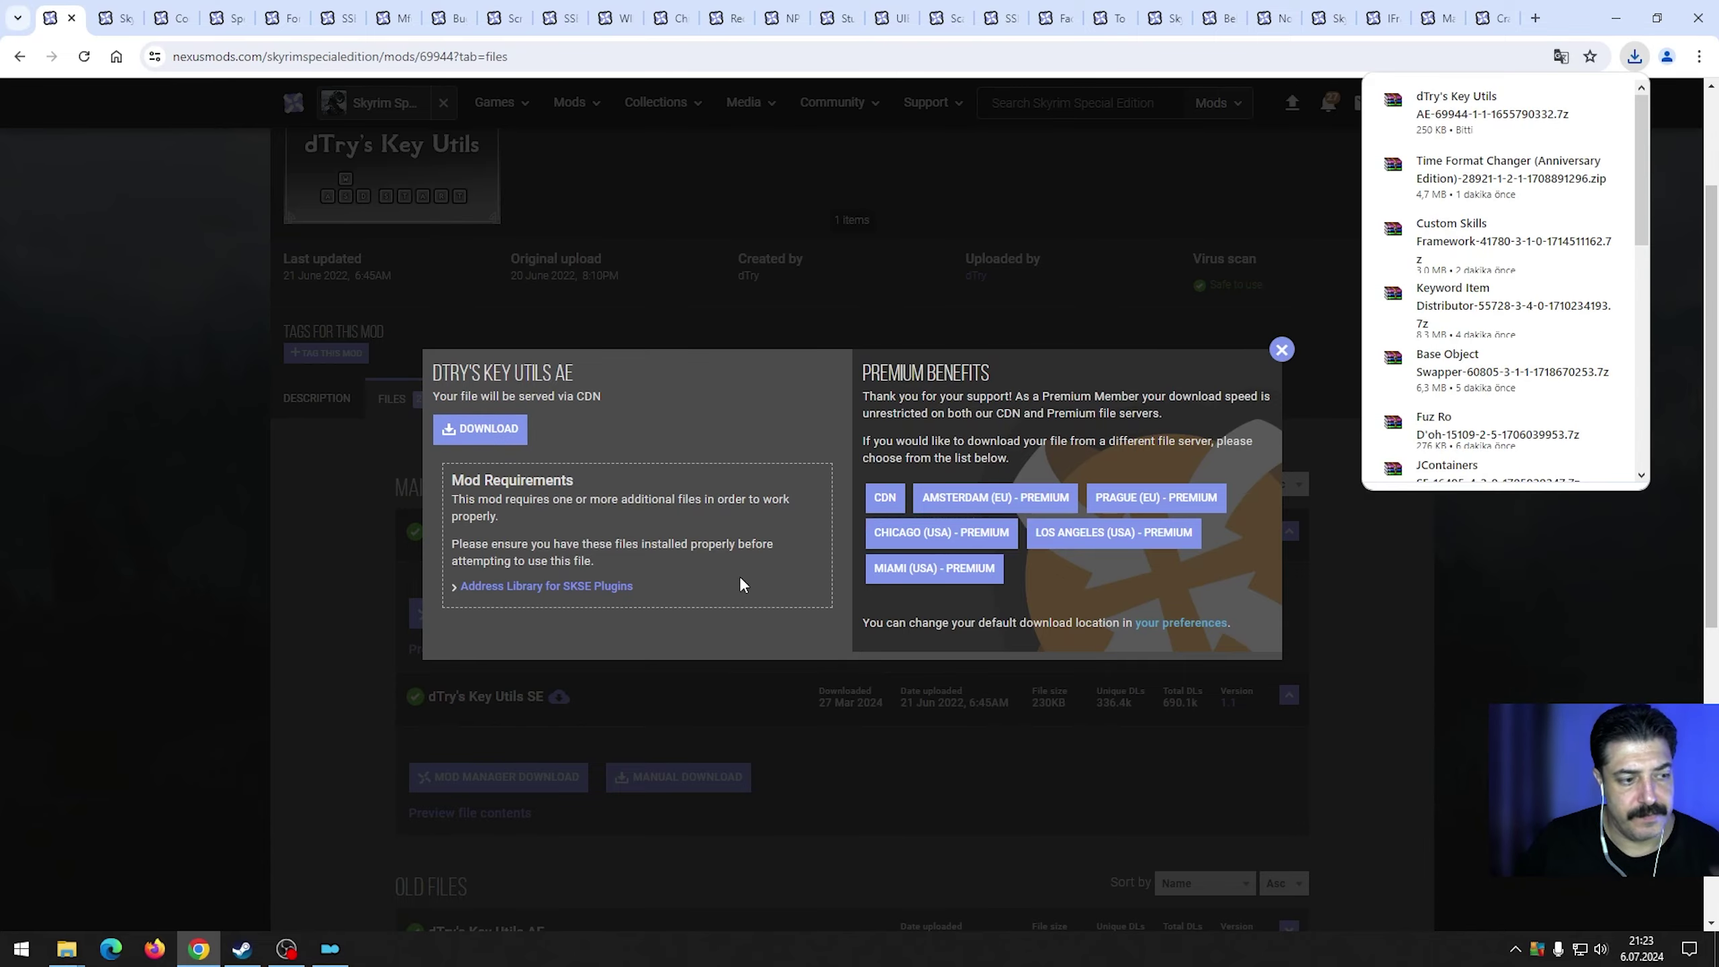
Show the downloaded dTry's Key Utils AE archive in Downloads and move it into the 1.gereksinim modları folder, rearranging the folder windows.
left_click(1605, 105)
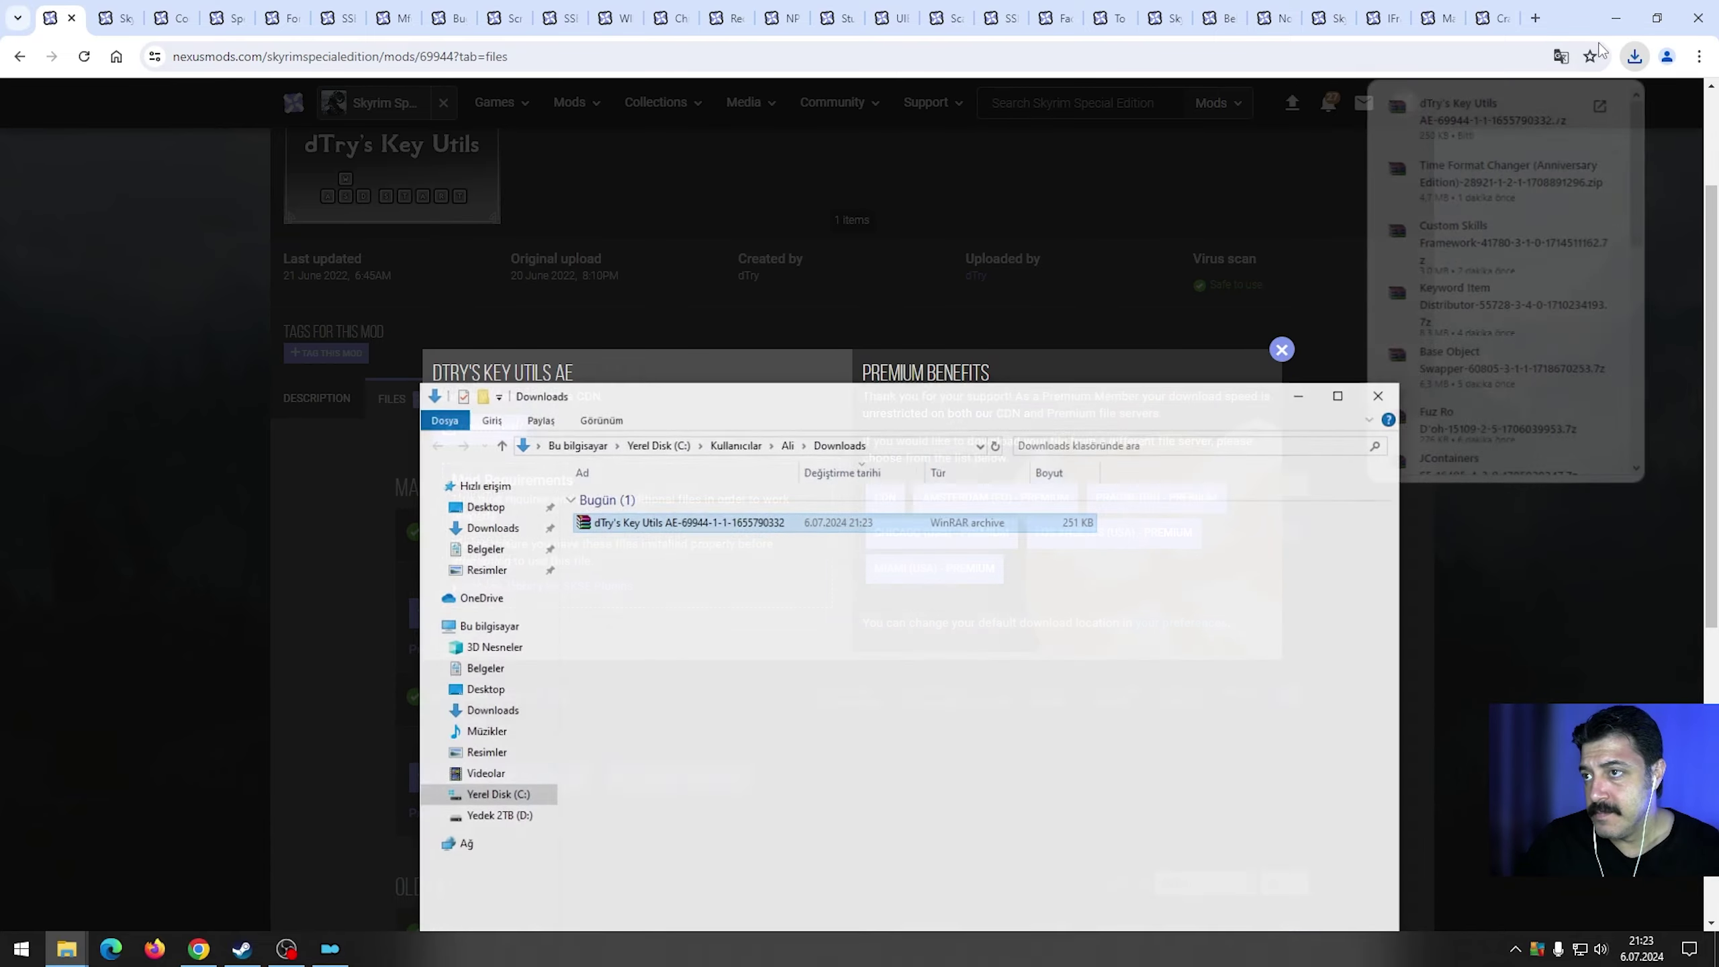
left_click(1617, 18)
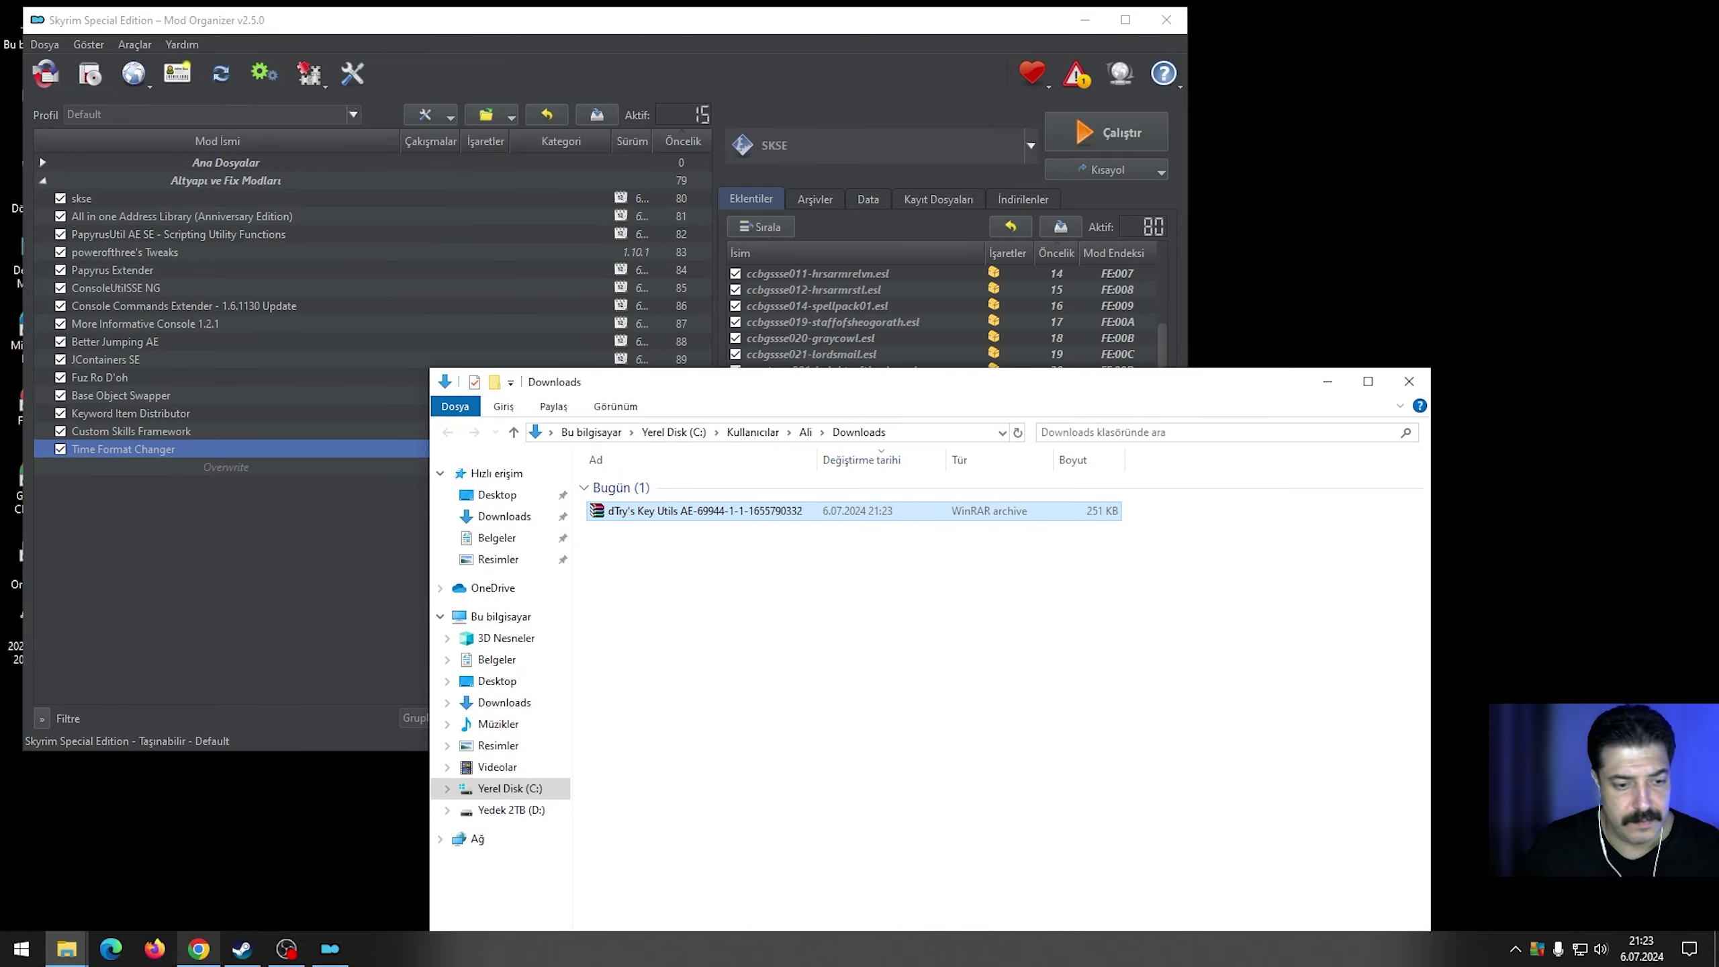
mouse_move(67, 951)
left_click(71, 891)
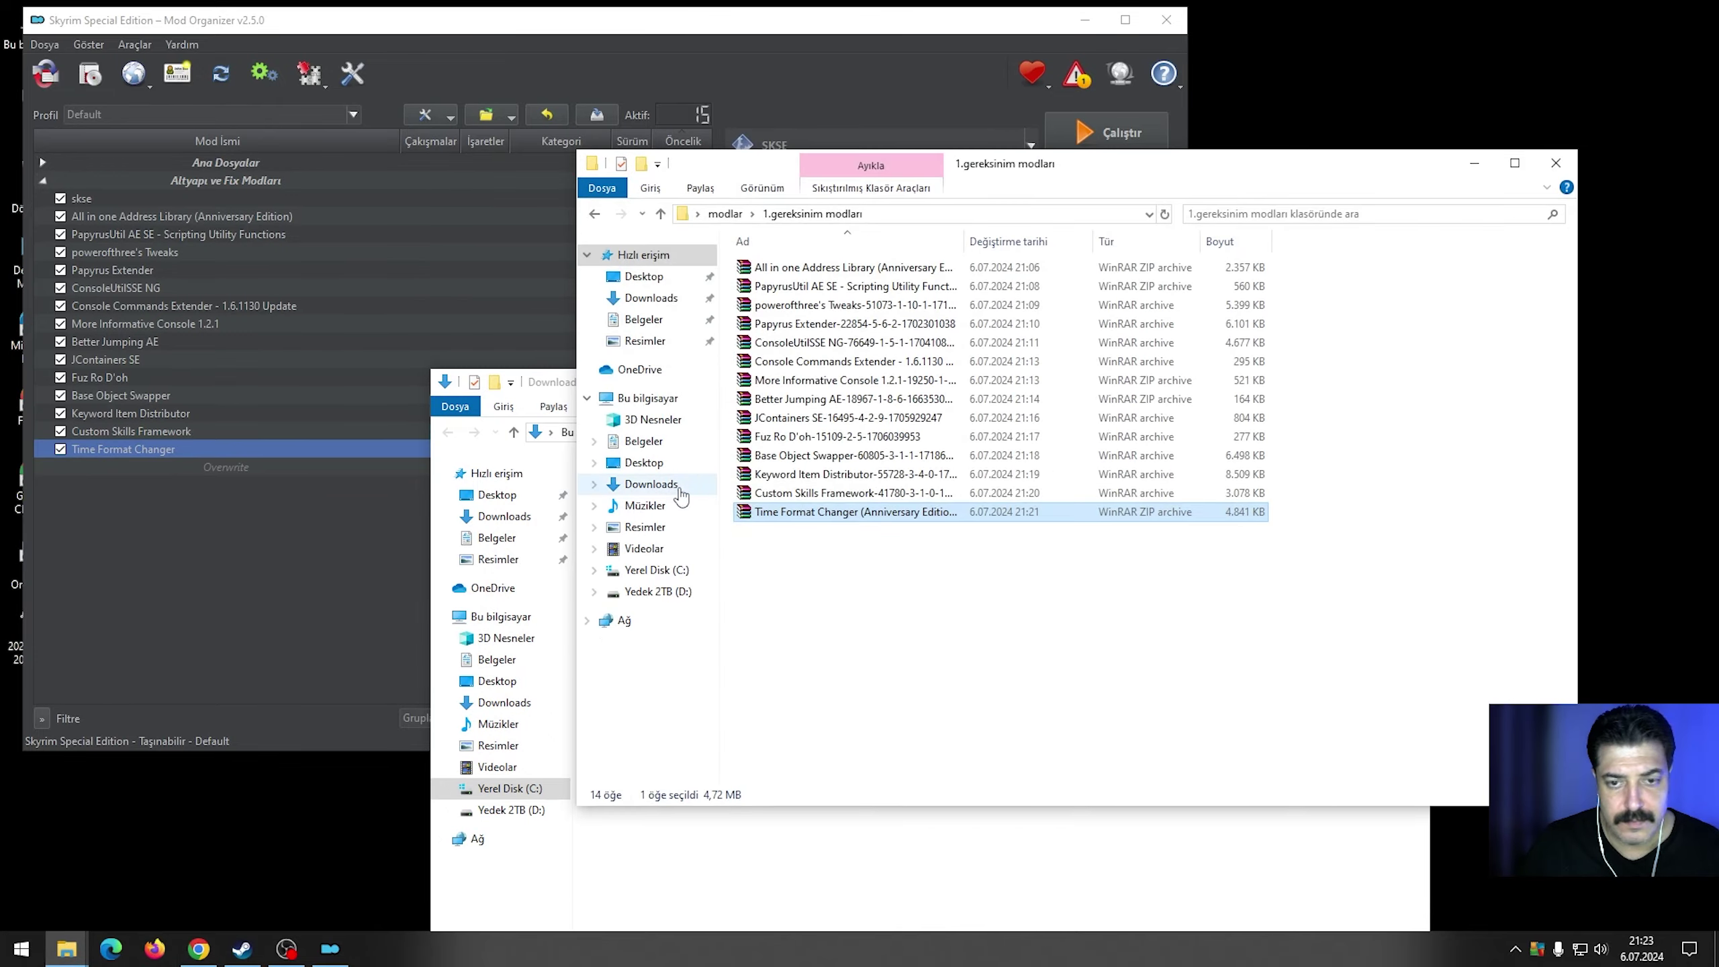
left_click_drag(1023, 163, 1155, 24)
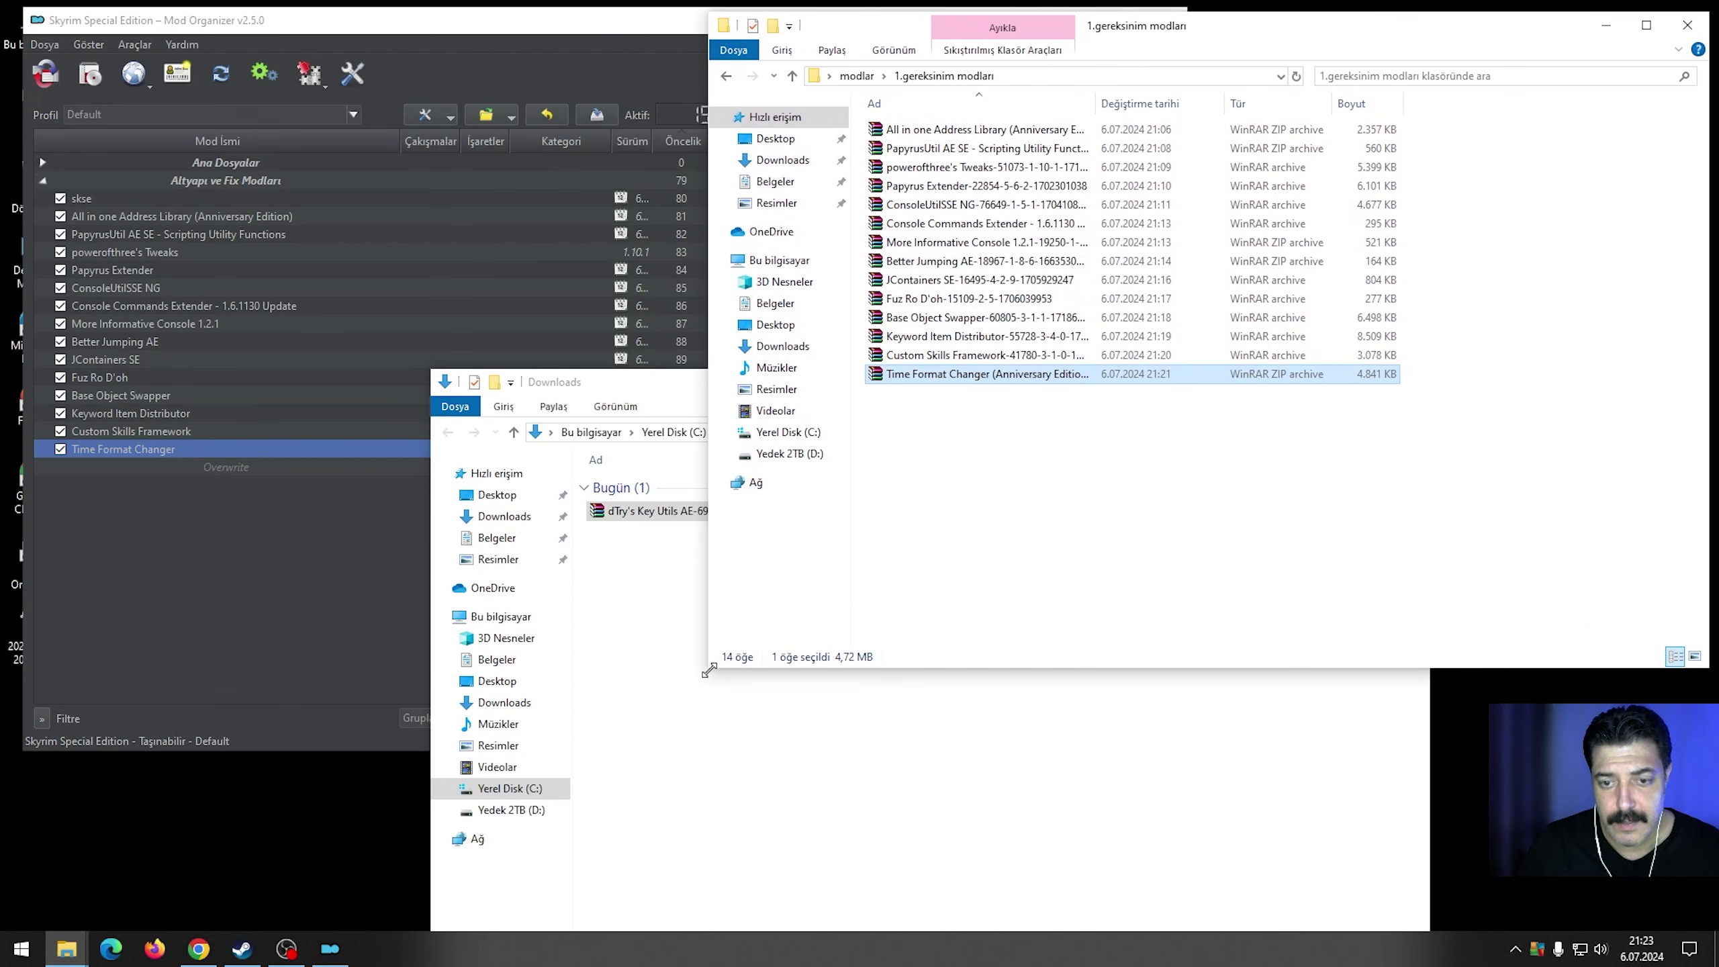
left_click_drag(709, 670, 967, 836)
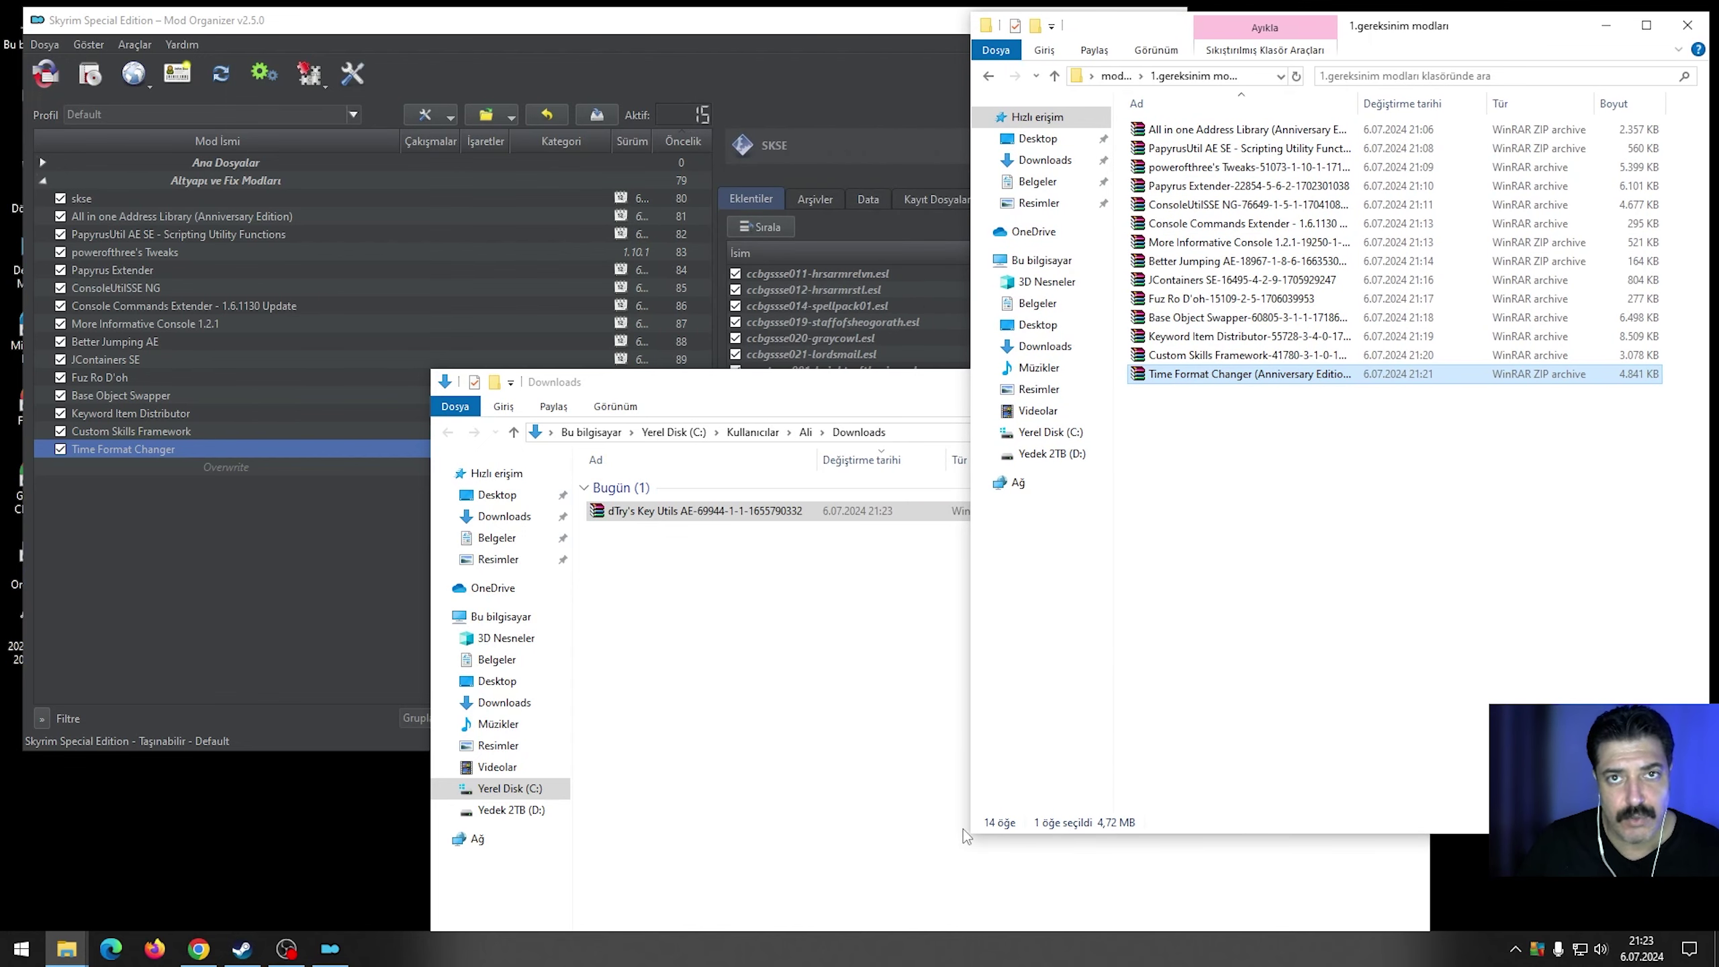
left_click_drag(680, 514, 1272, 569)
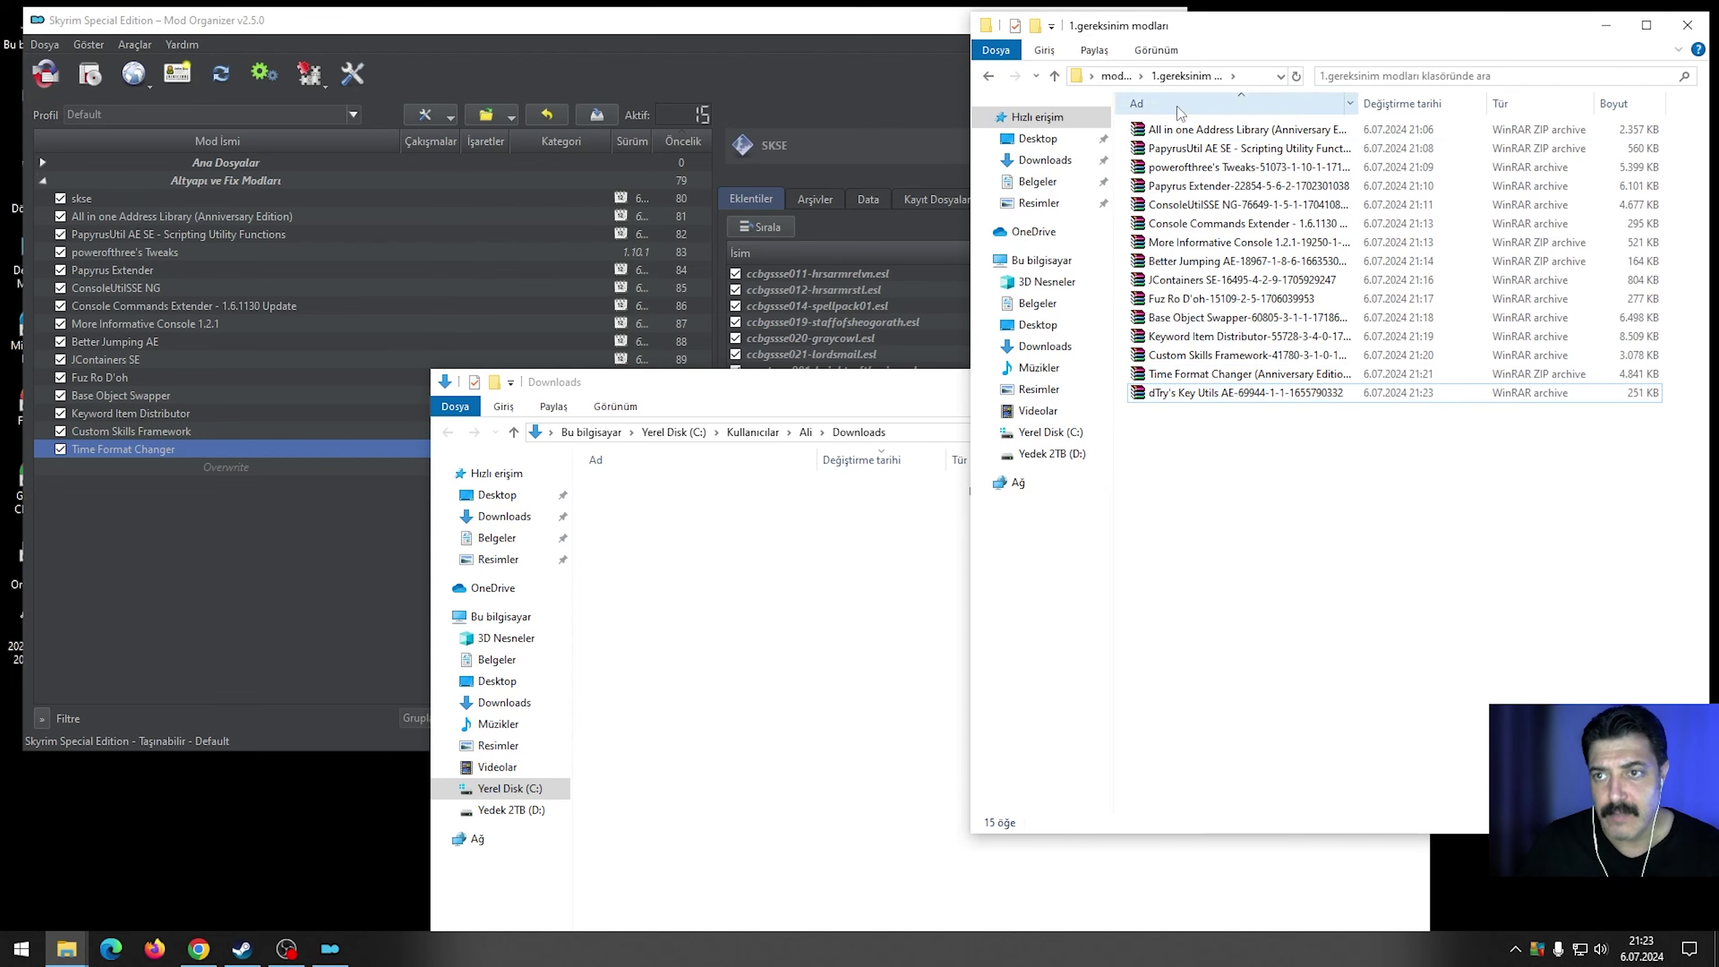
Install the dTry's Key Utils AE archive in Mod Organizer below Time Format Changer and enable it.
left_click_drag(1178, 394, 124, 416)
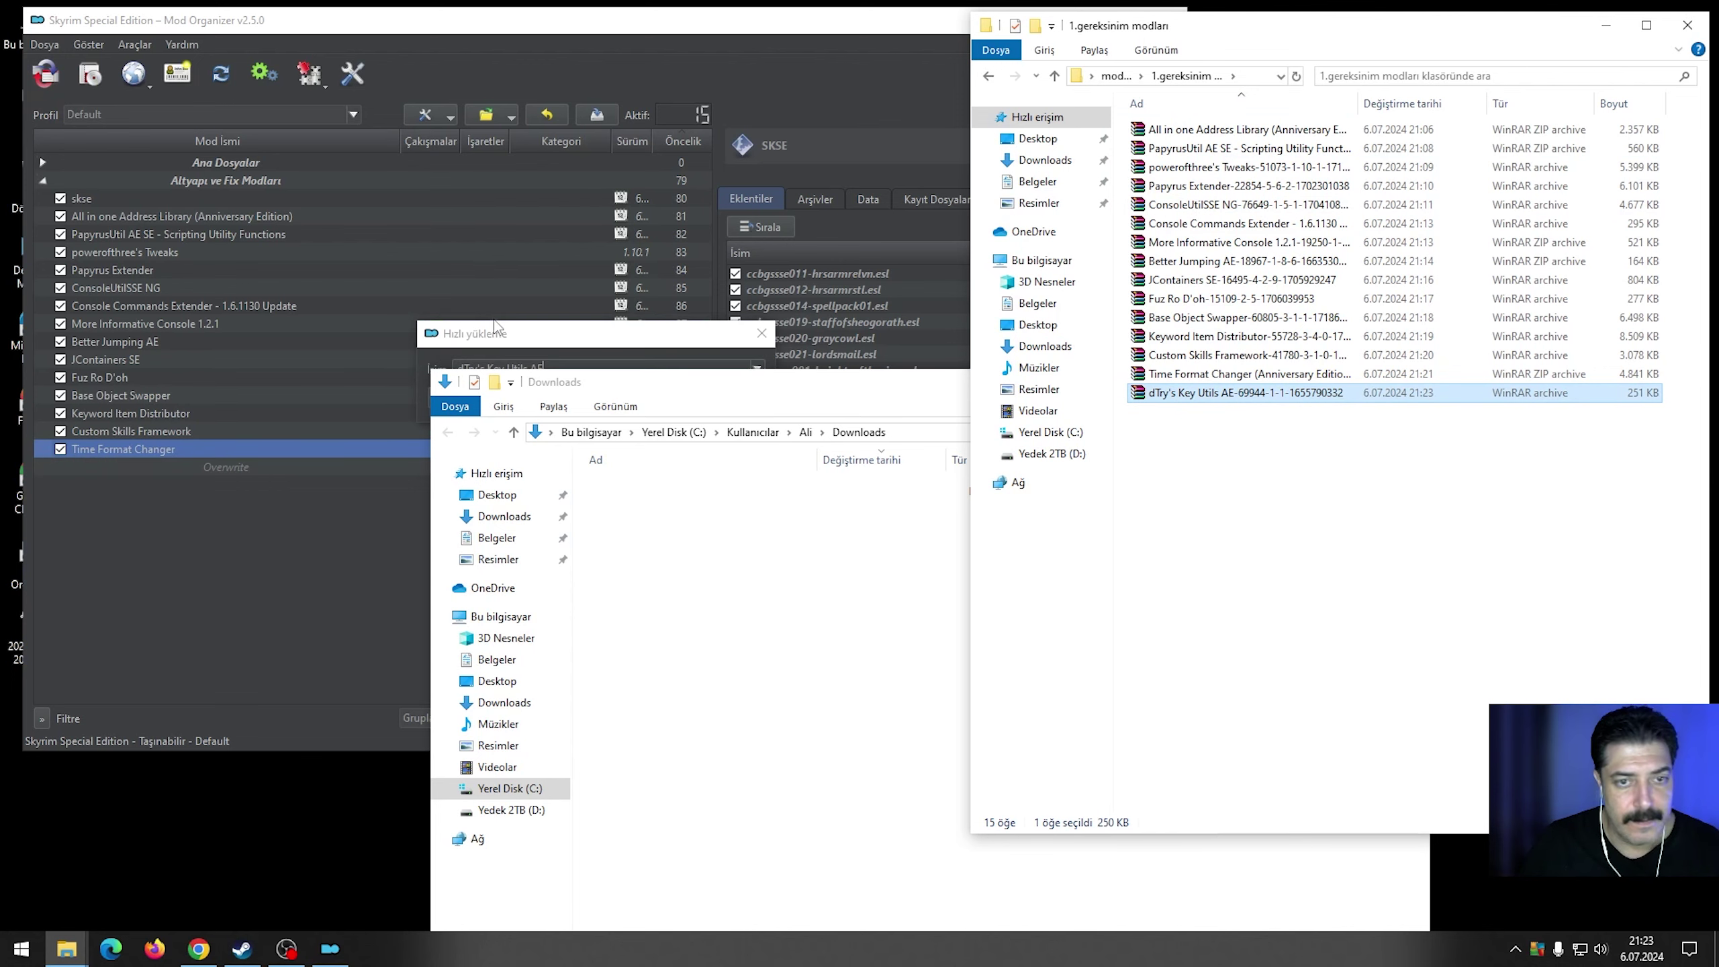
left_click(491, 397)
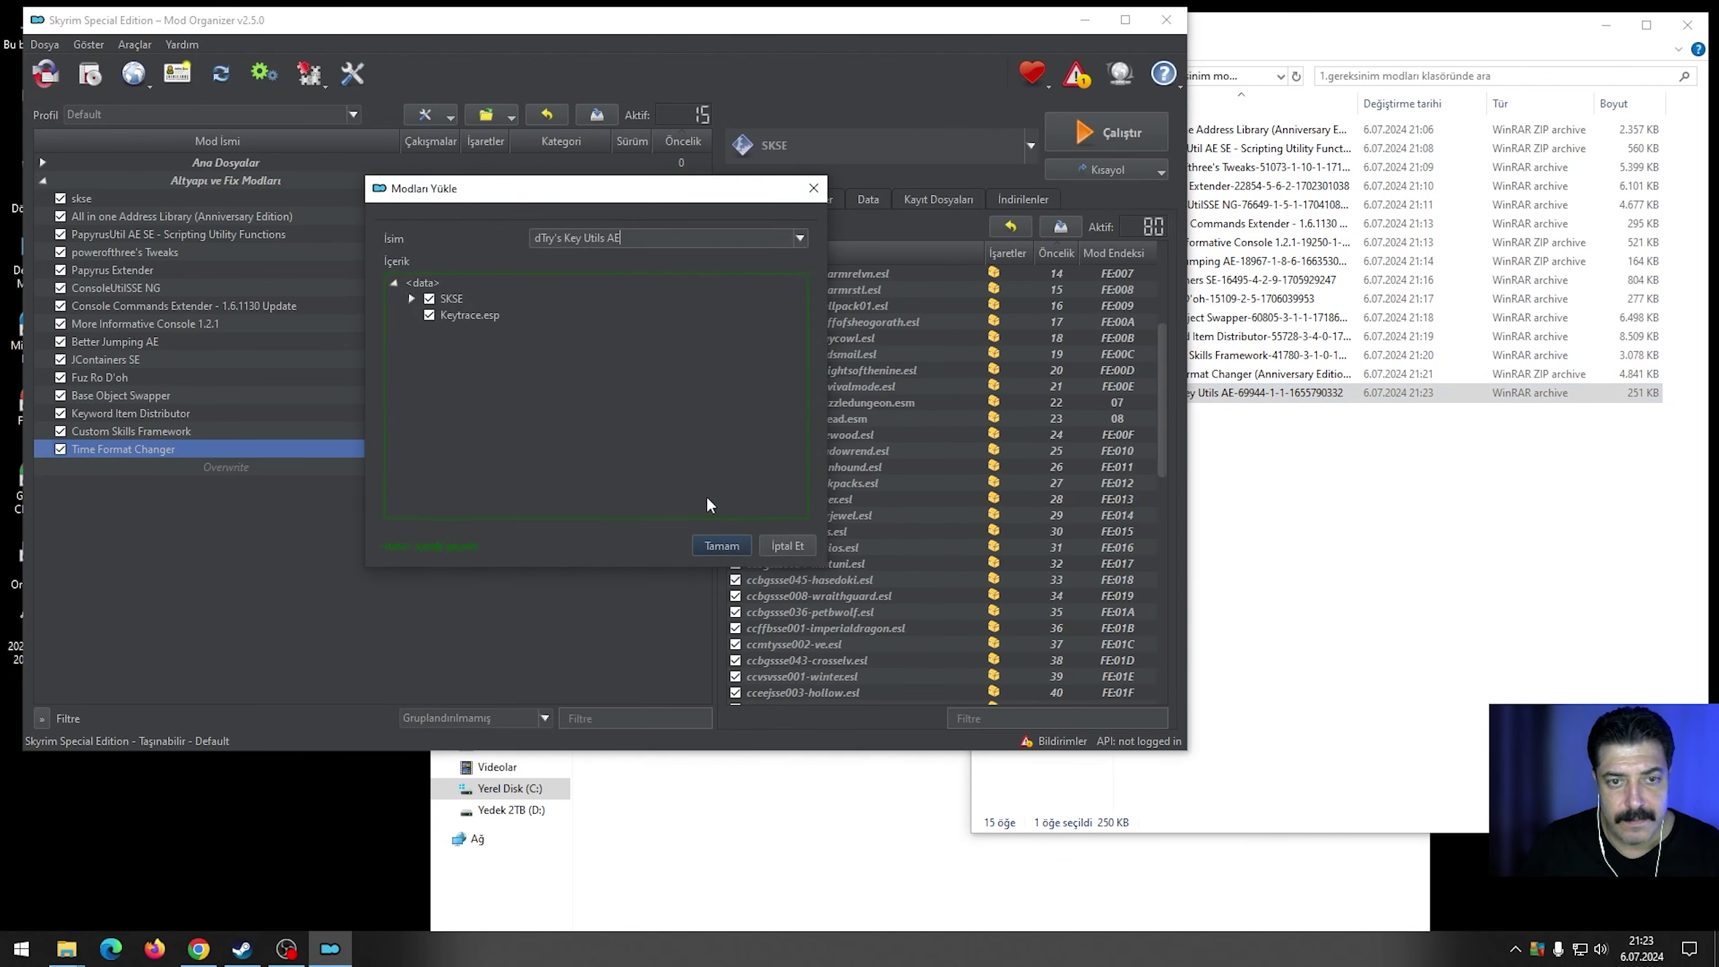
left_click(736, 550)
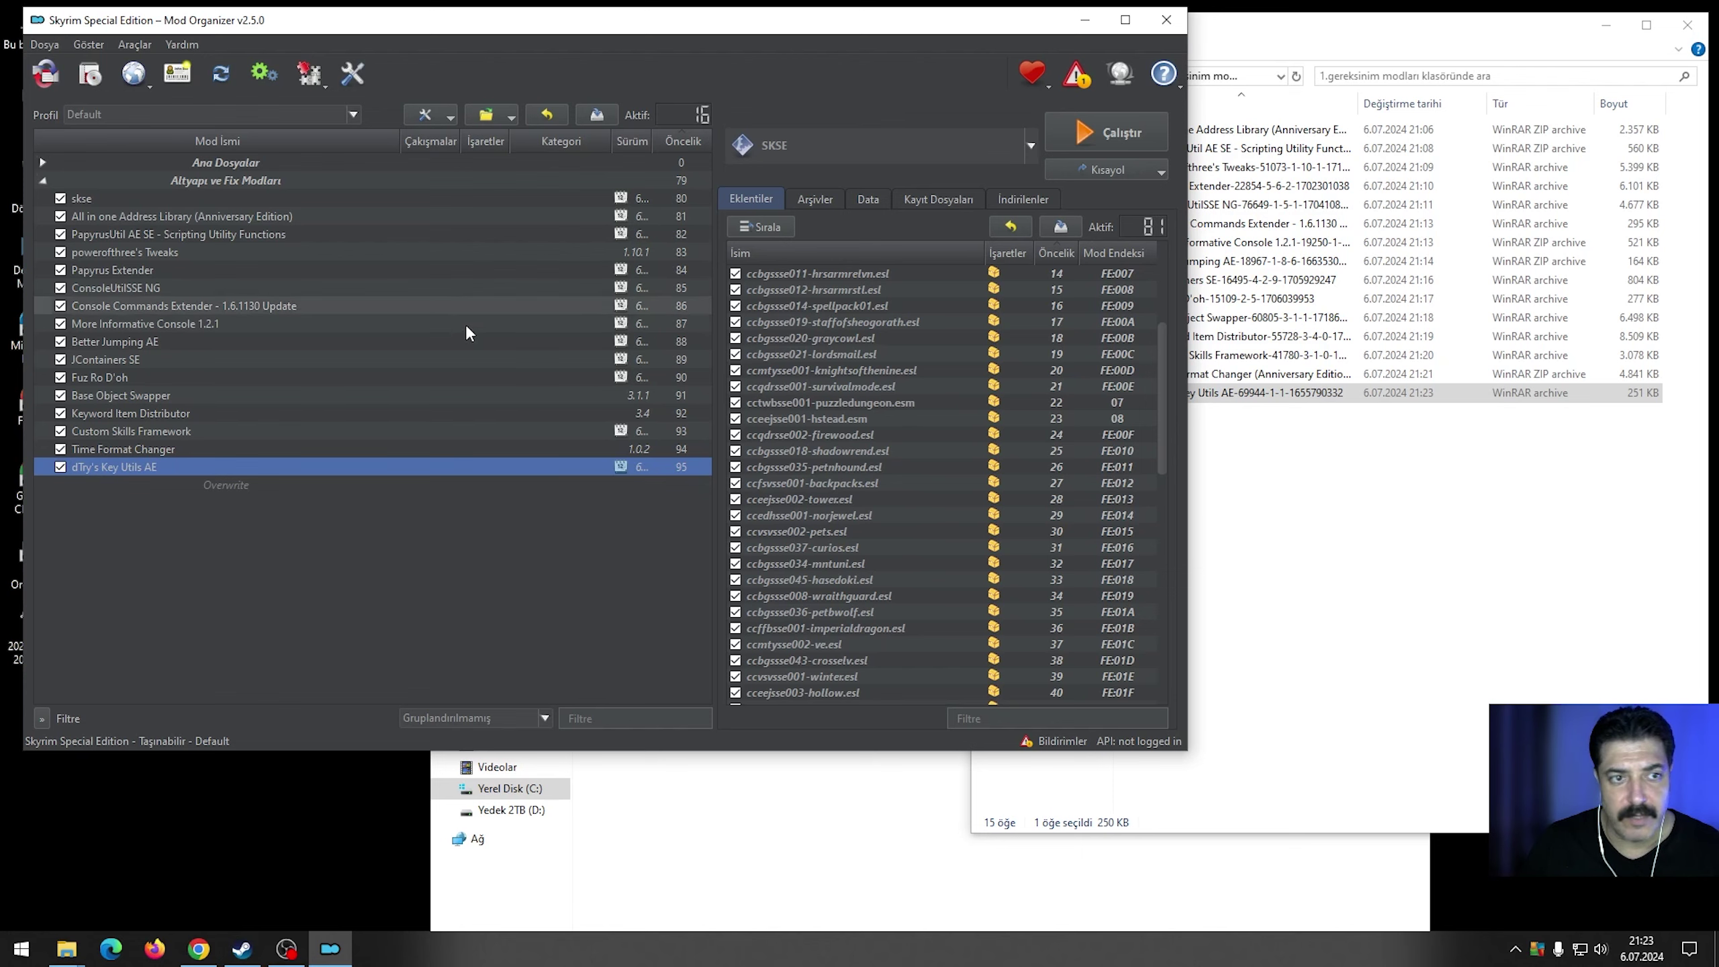
Sort the plugin list with LOOT, confirm the sorting, and close the LOOT report.
left_click(760, 227)
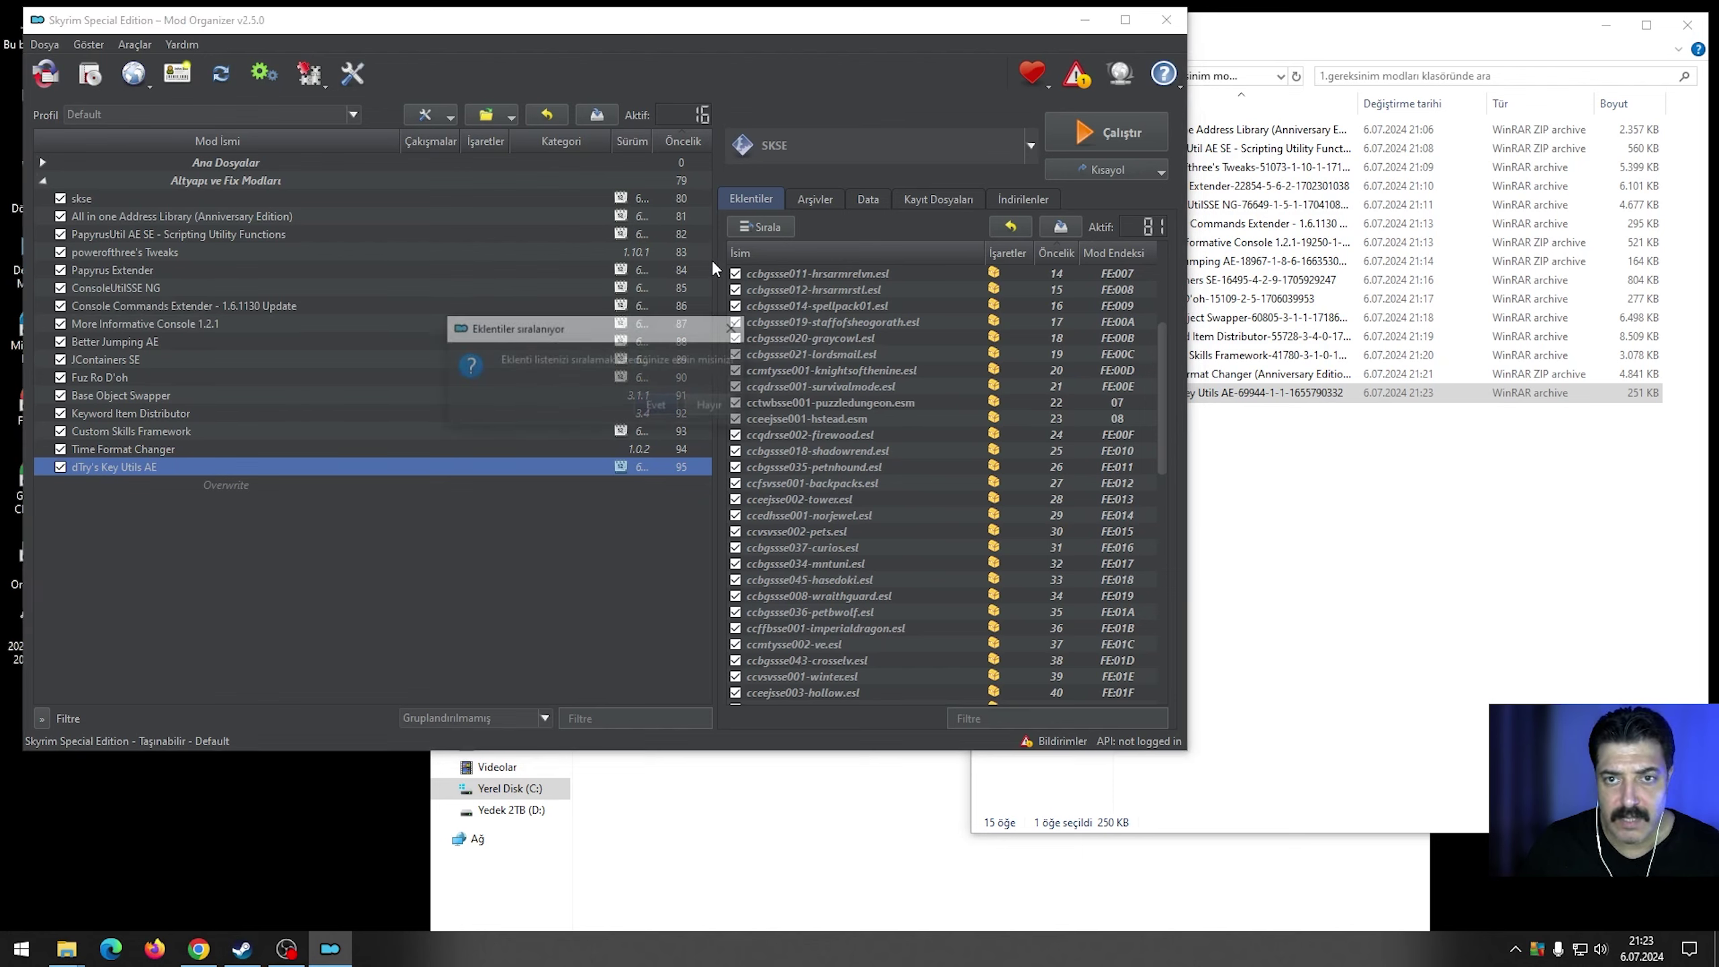
left_click(658, 407)
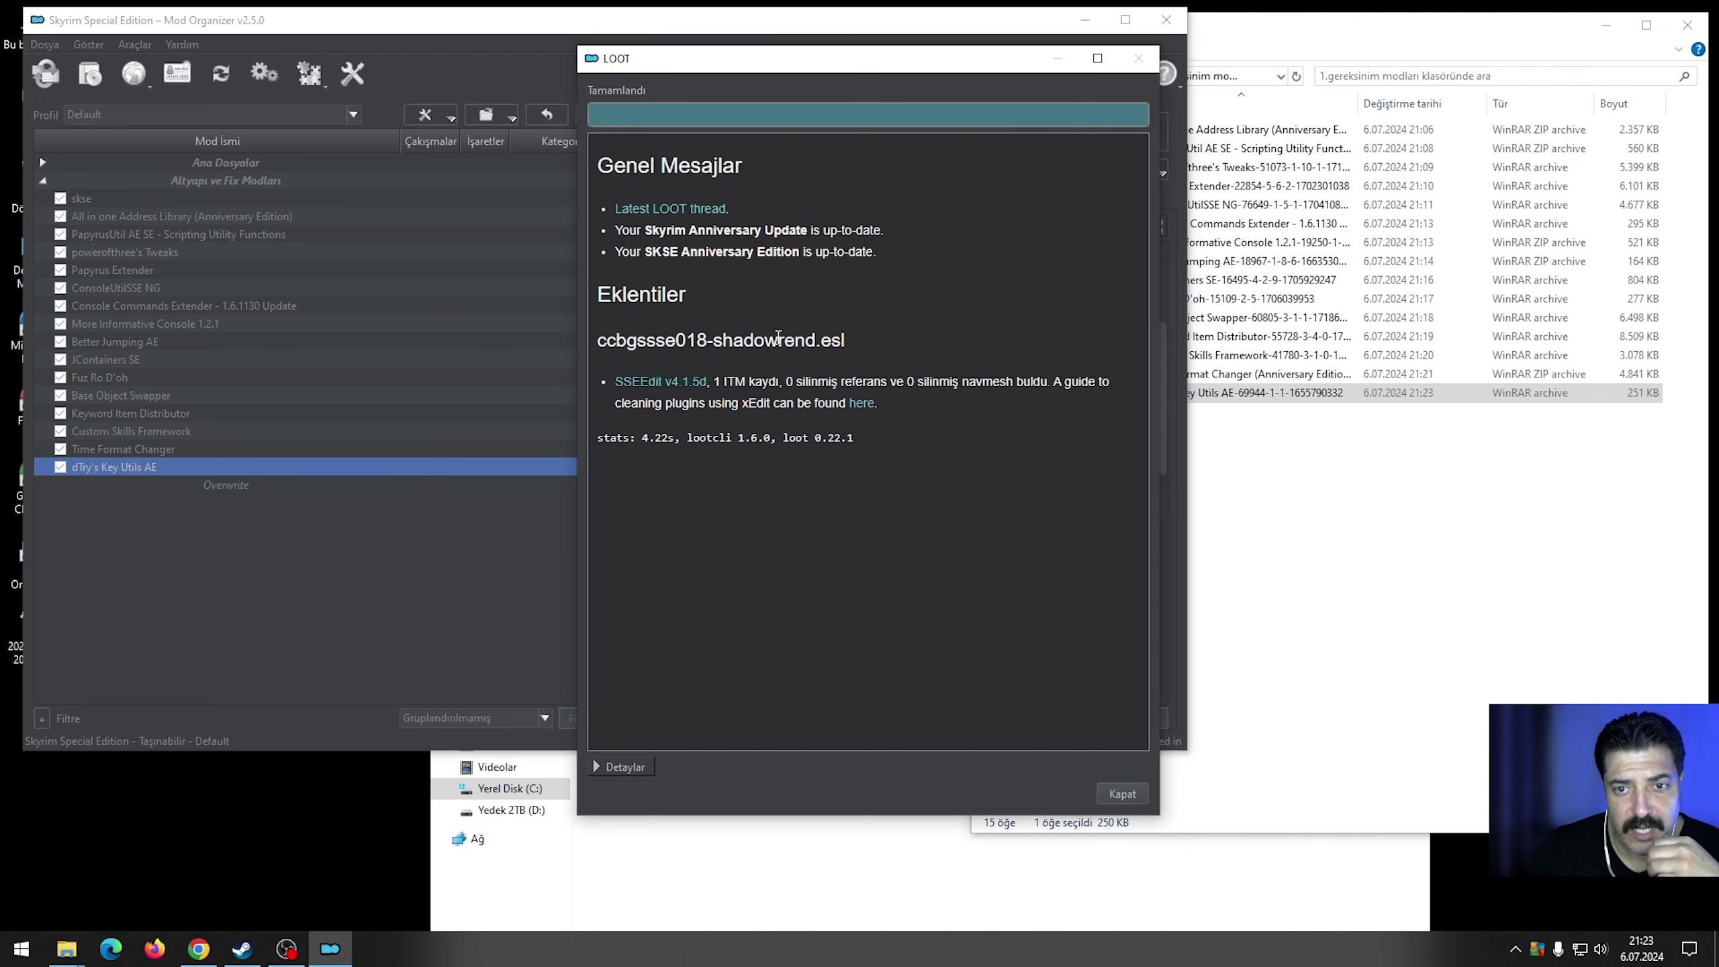
left_click(1121, 794)
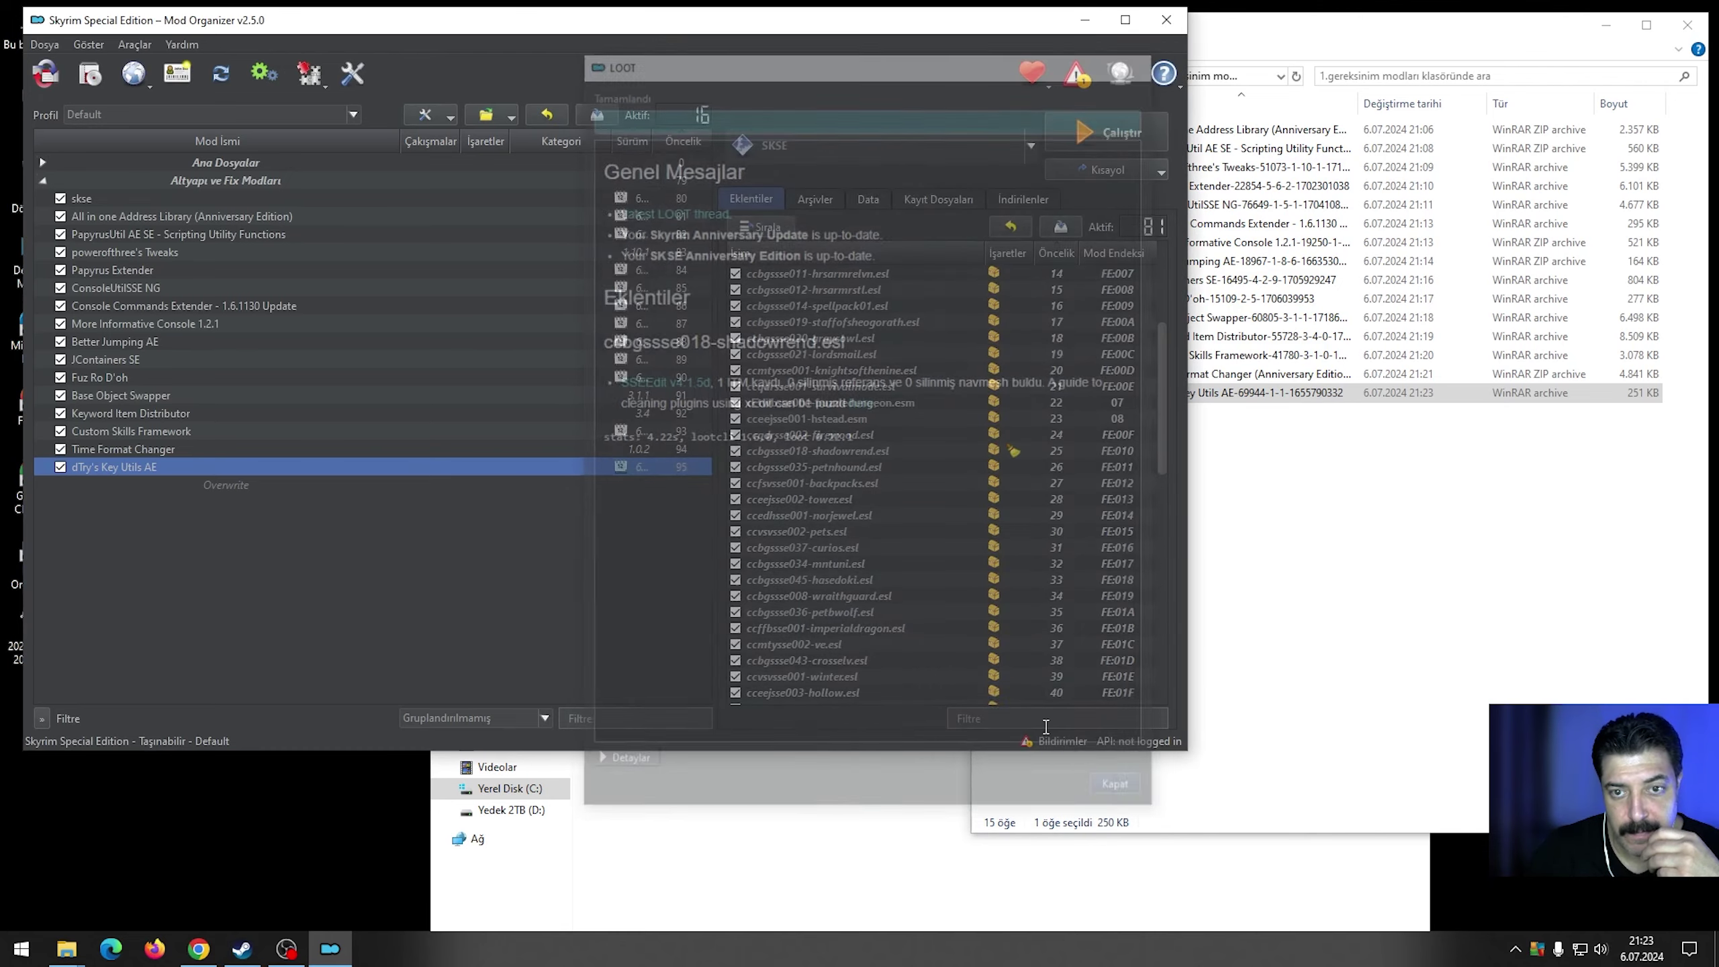
left_click(365, 621)
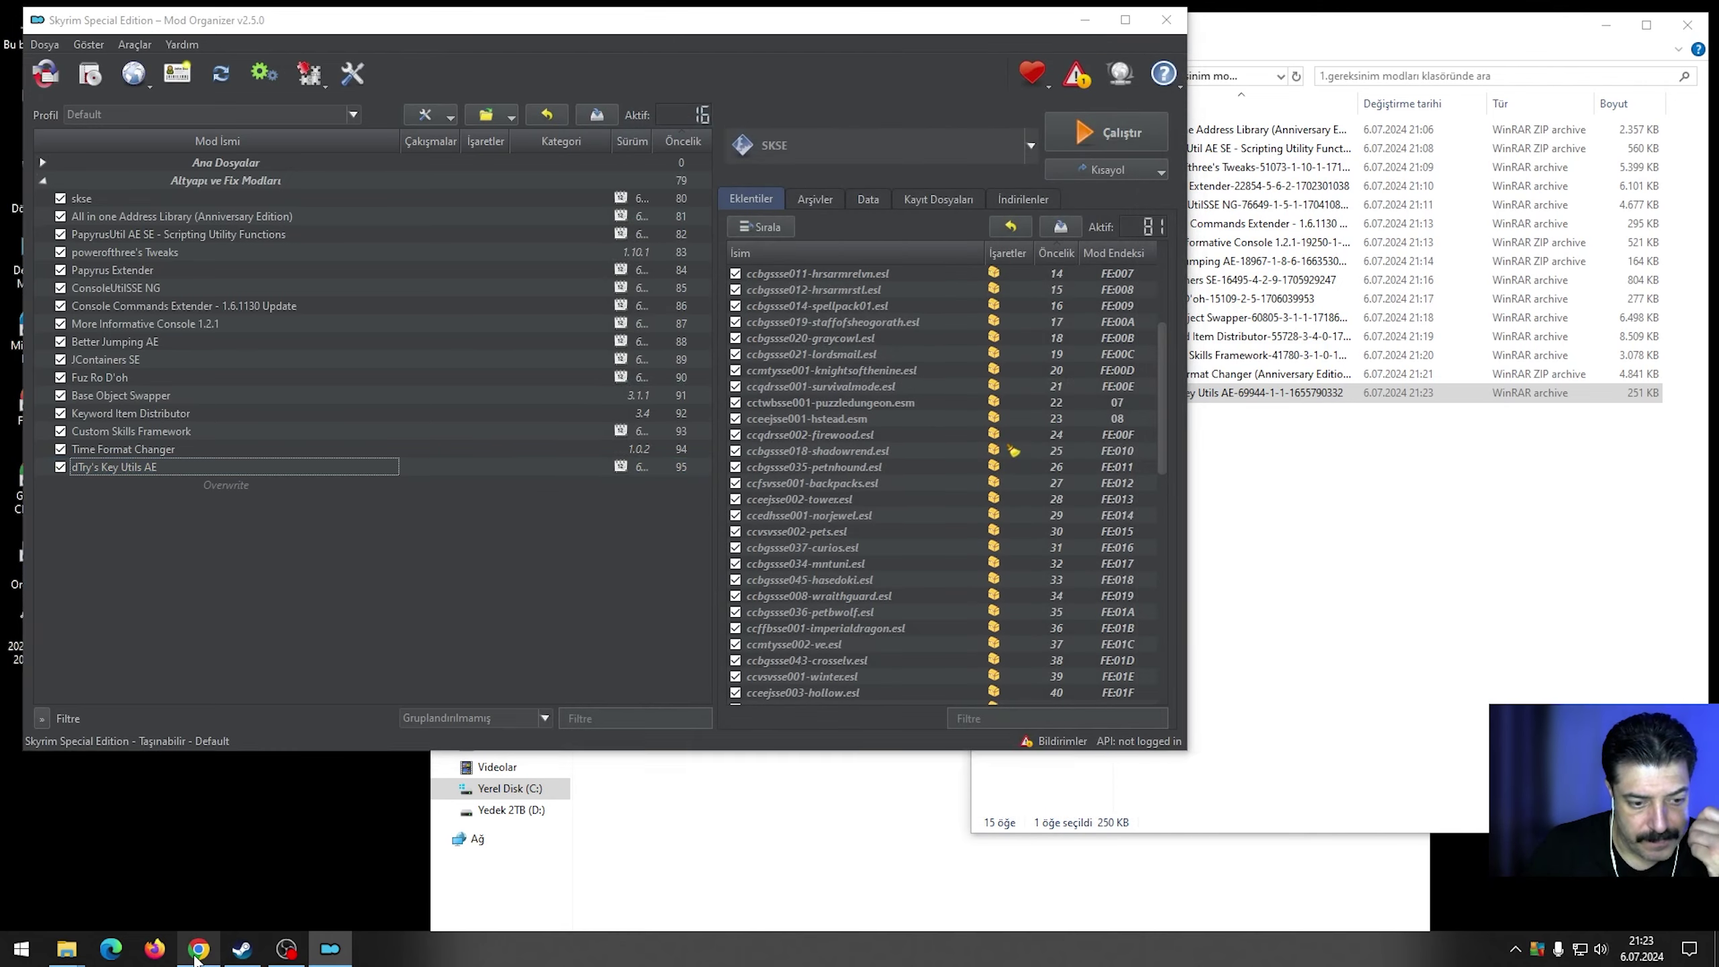
Return to Chrome, dismiss the dTry's Key Utils download dialog and close that mod's page.
left_click(198, 949)
left_click(1281, 350)
scroll(569, 412, "up", 3)
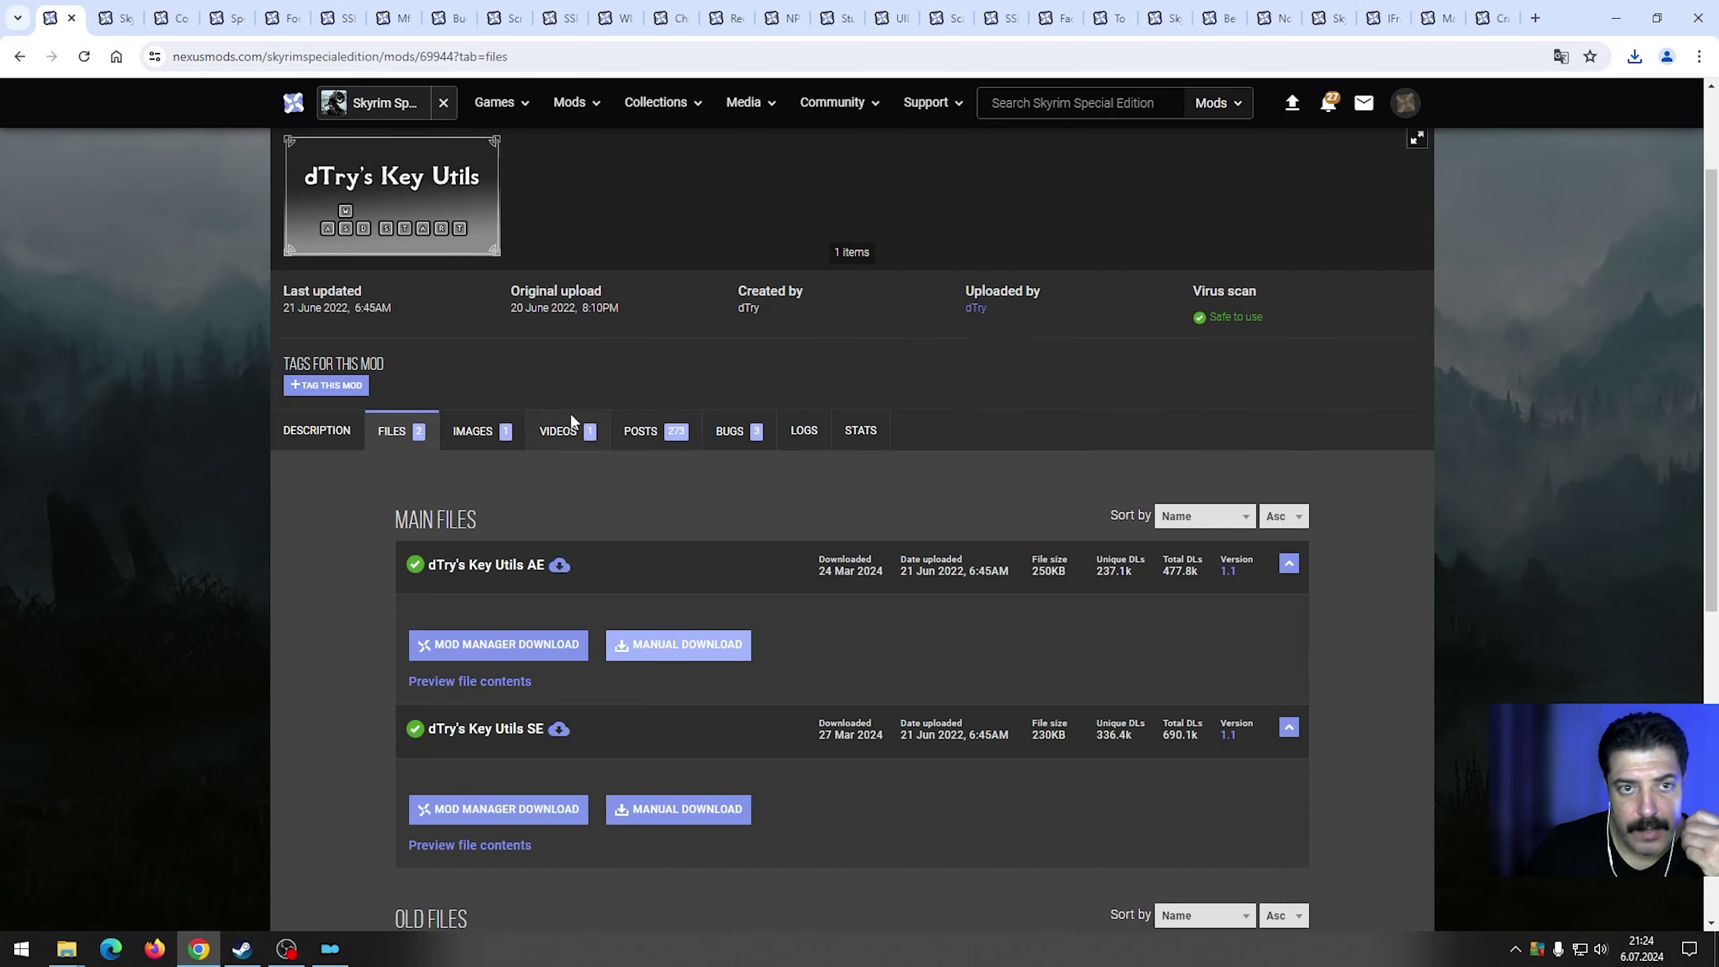
left_click(71, 18)
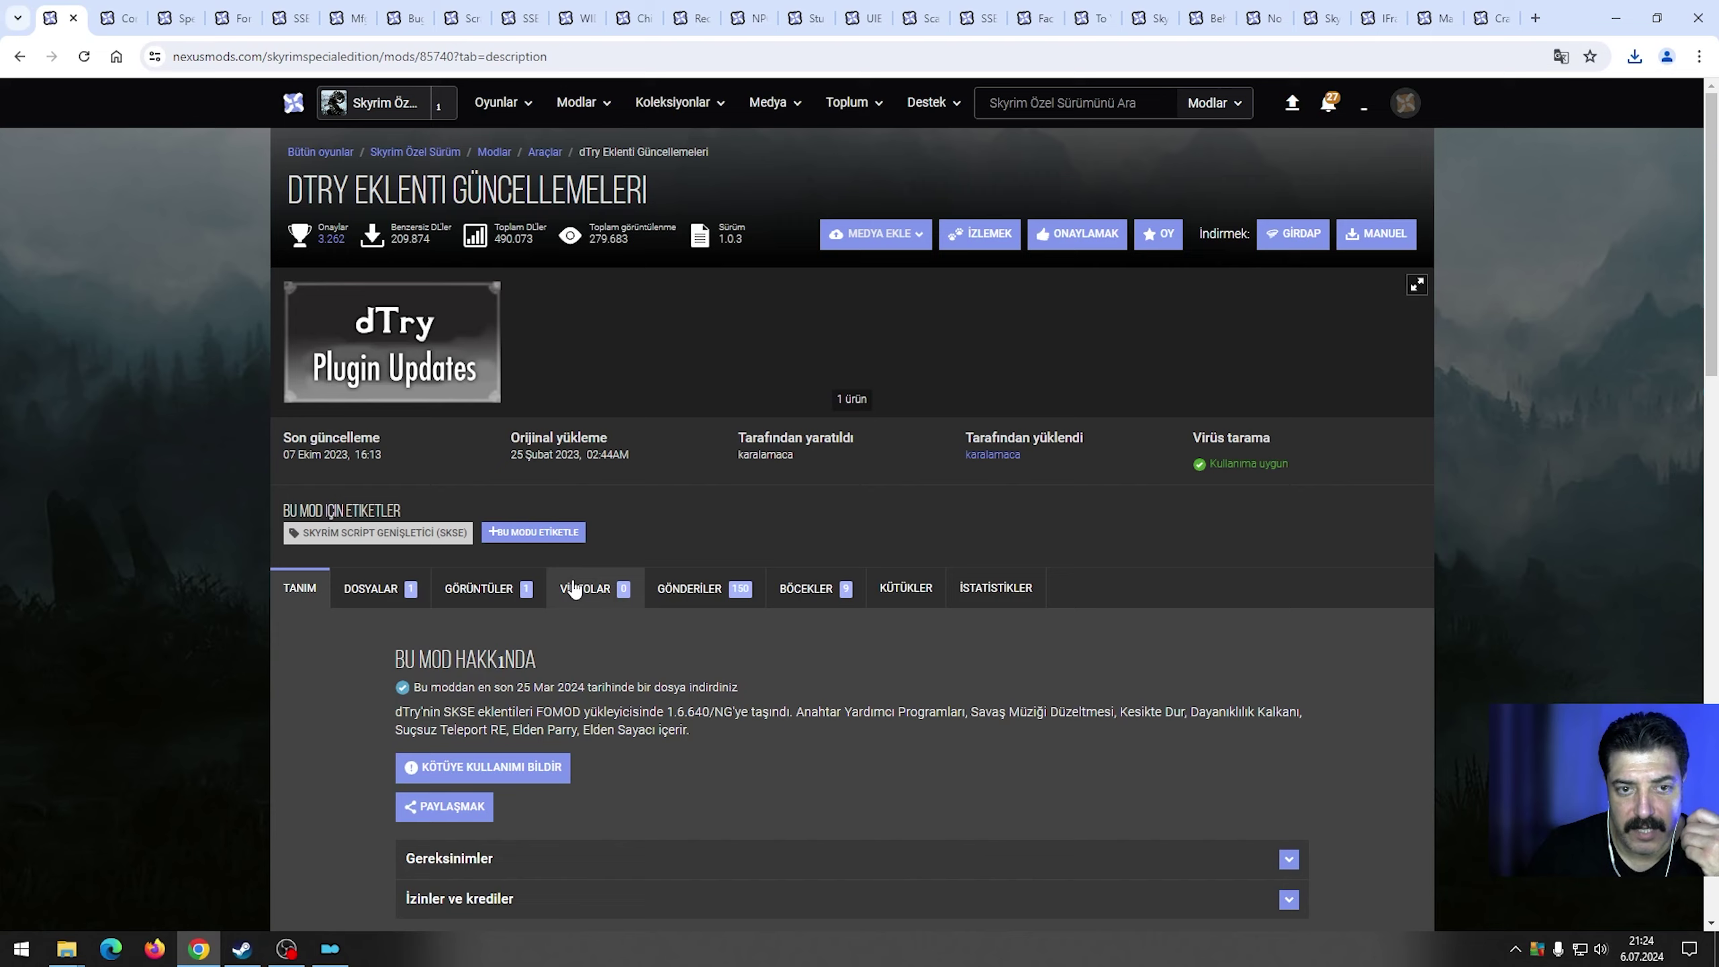
Review the description and Nexus requirements of the dTry Plugin Updates mod.
scroll(574, 589, "down", 2)
left_click(389, 414)
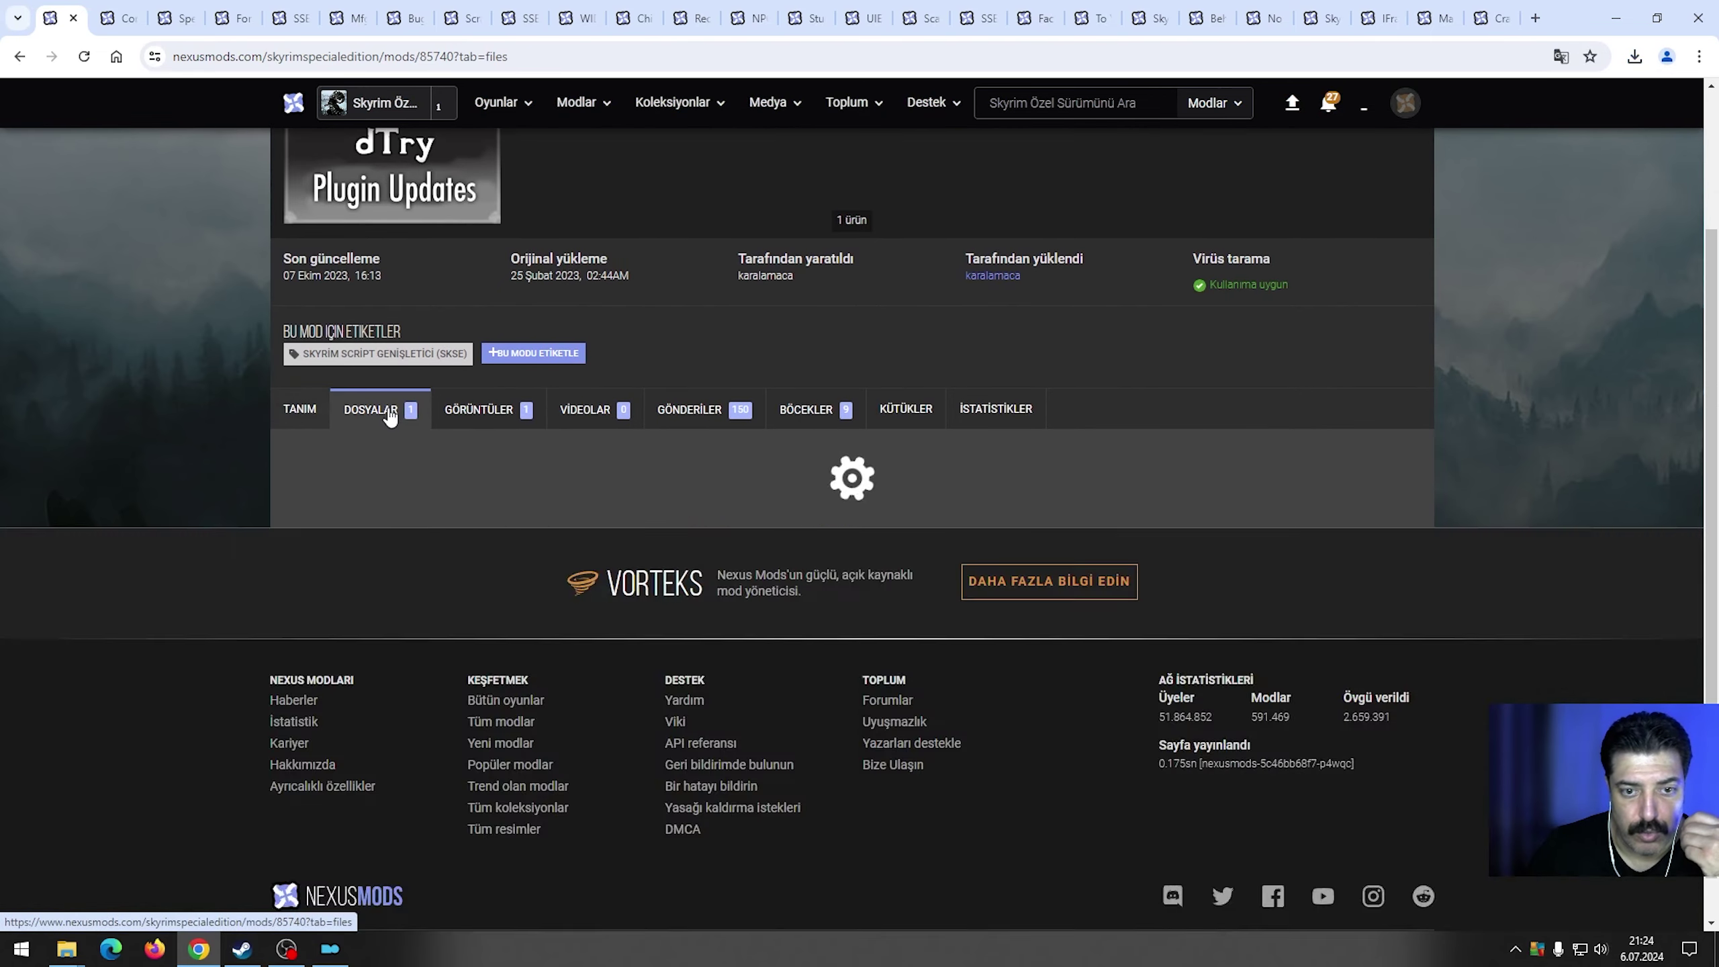
left_click(296, 409)
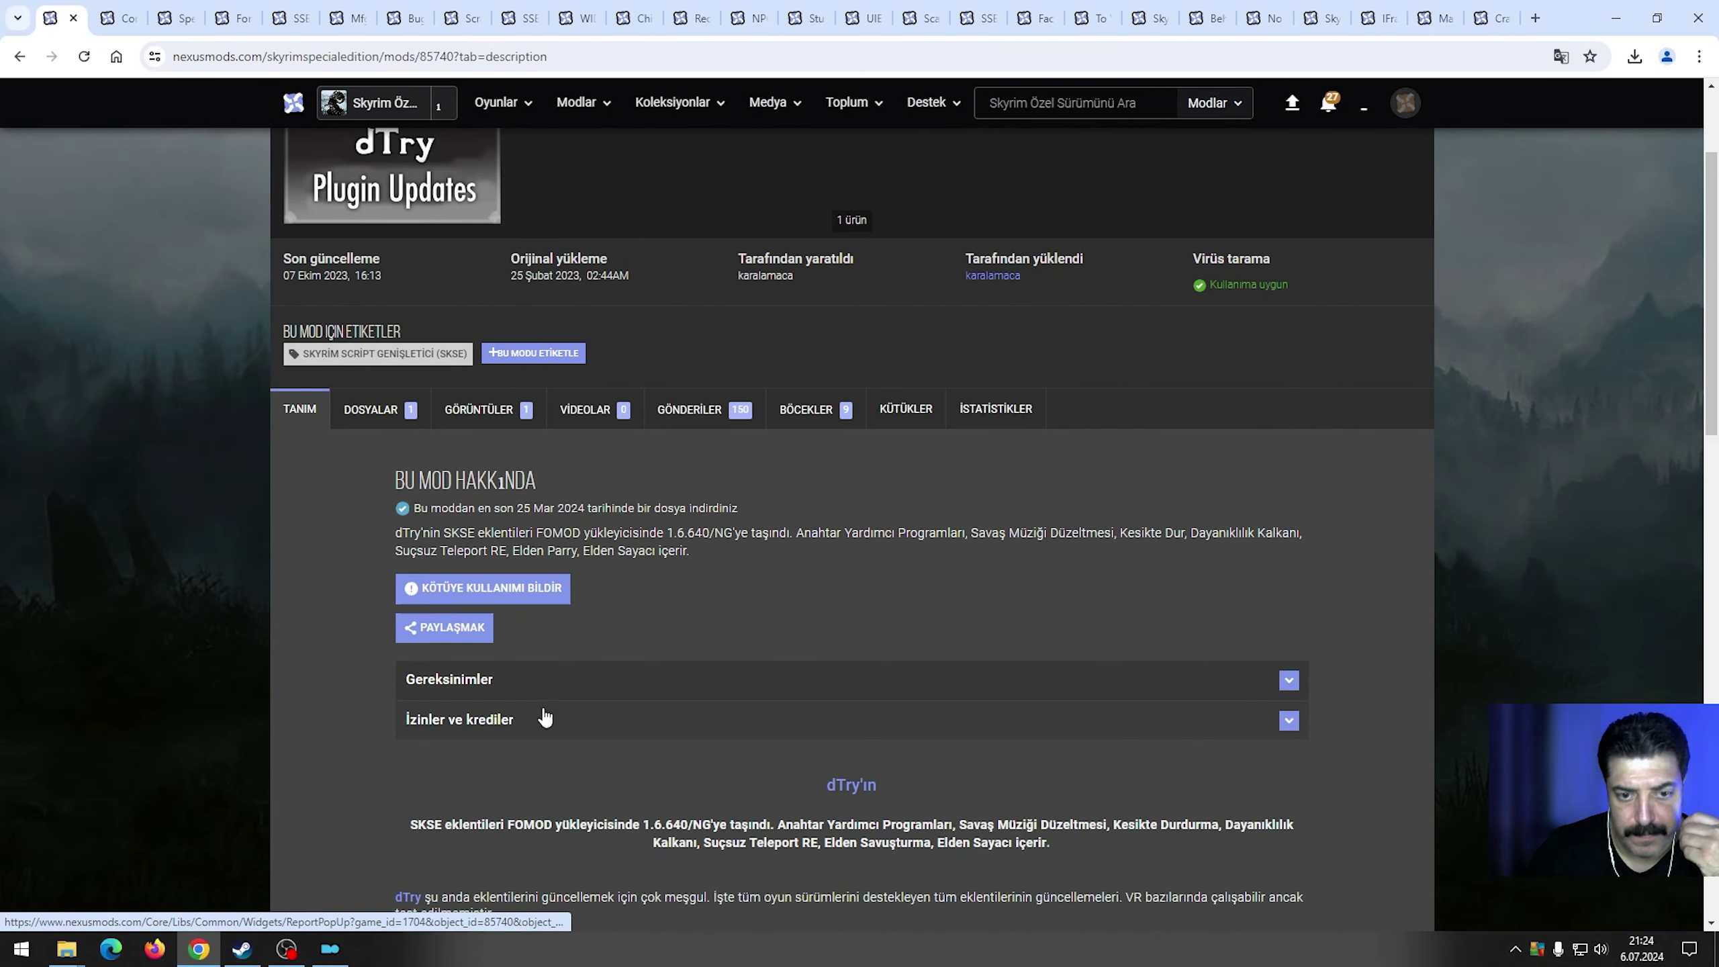
left_click(489, 680)
scroll(487, 680, "down", 4)
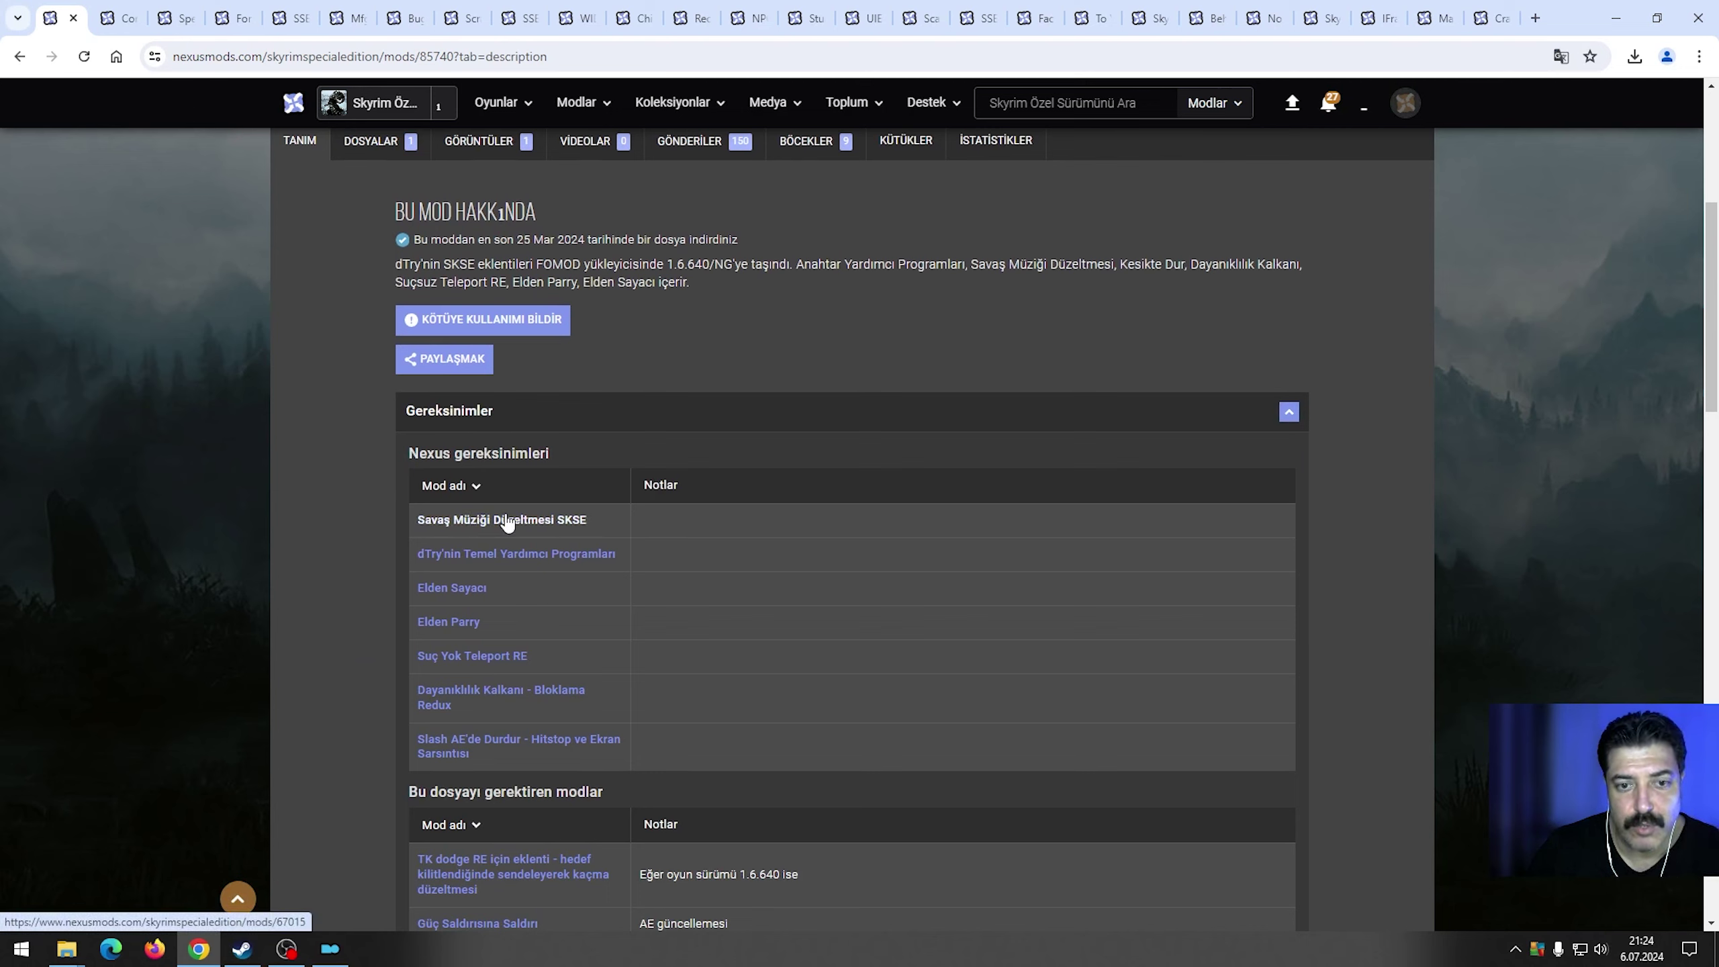
scroll(507, 521, "up", 3)
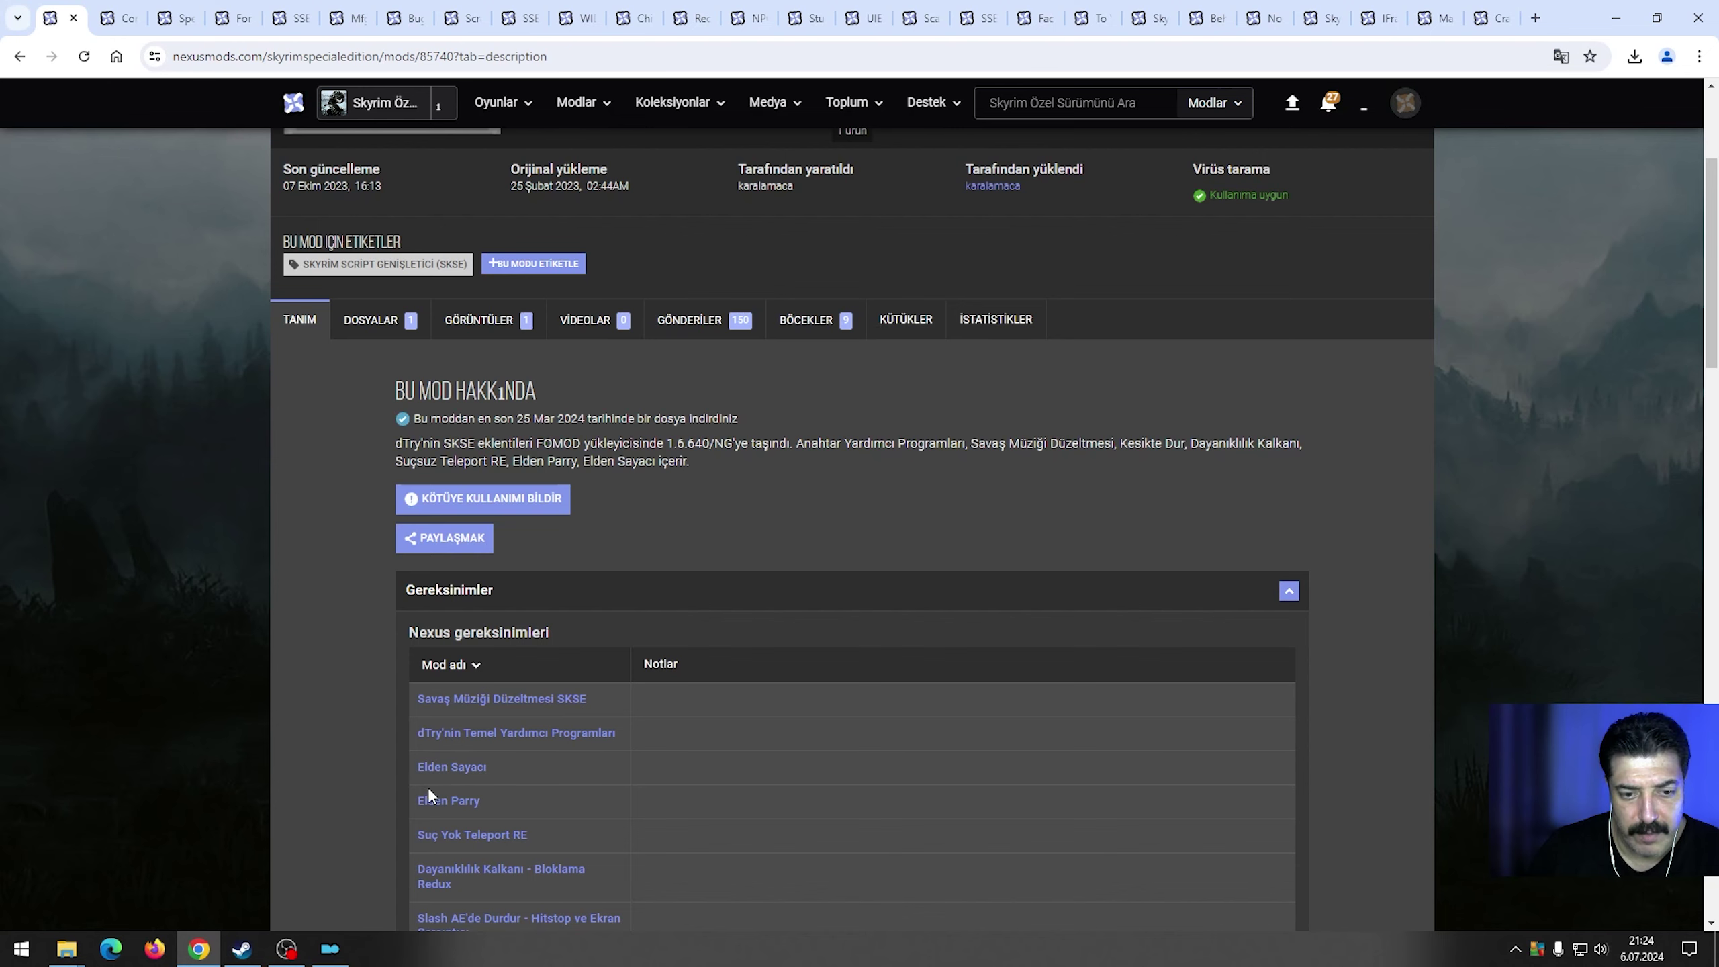
scroll(507, 777, "down", 1)
scroll(443, 634, "up", 3)
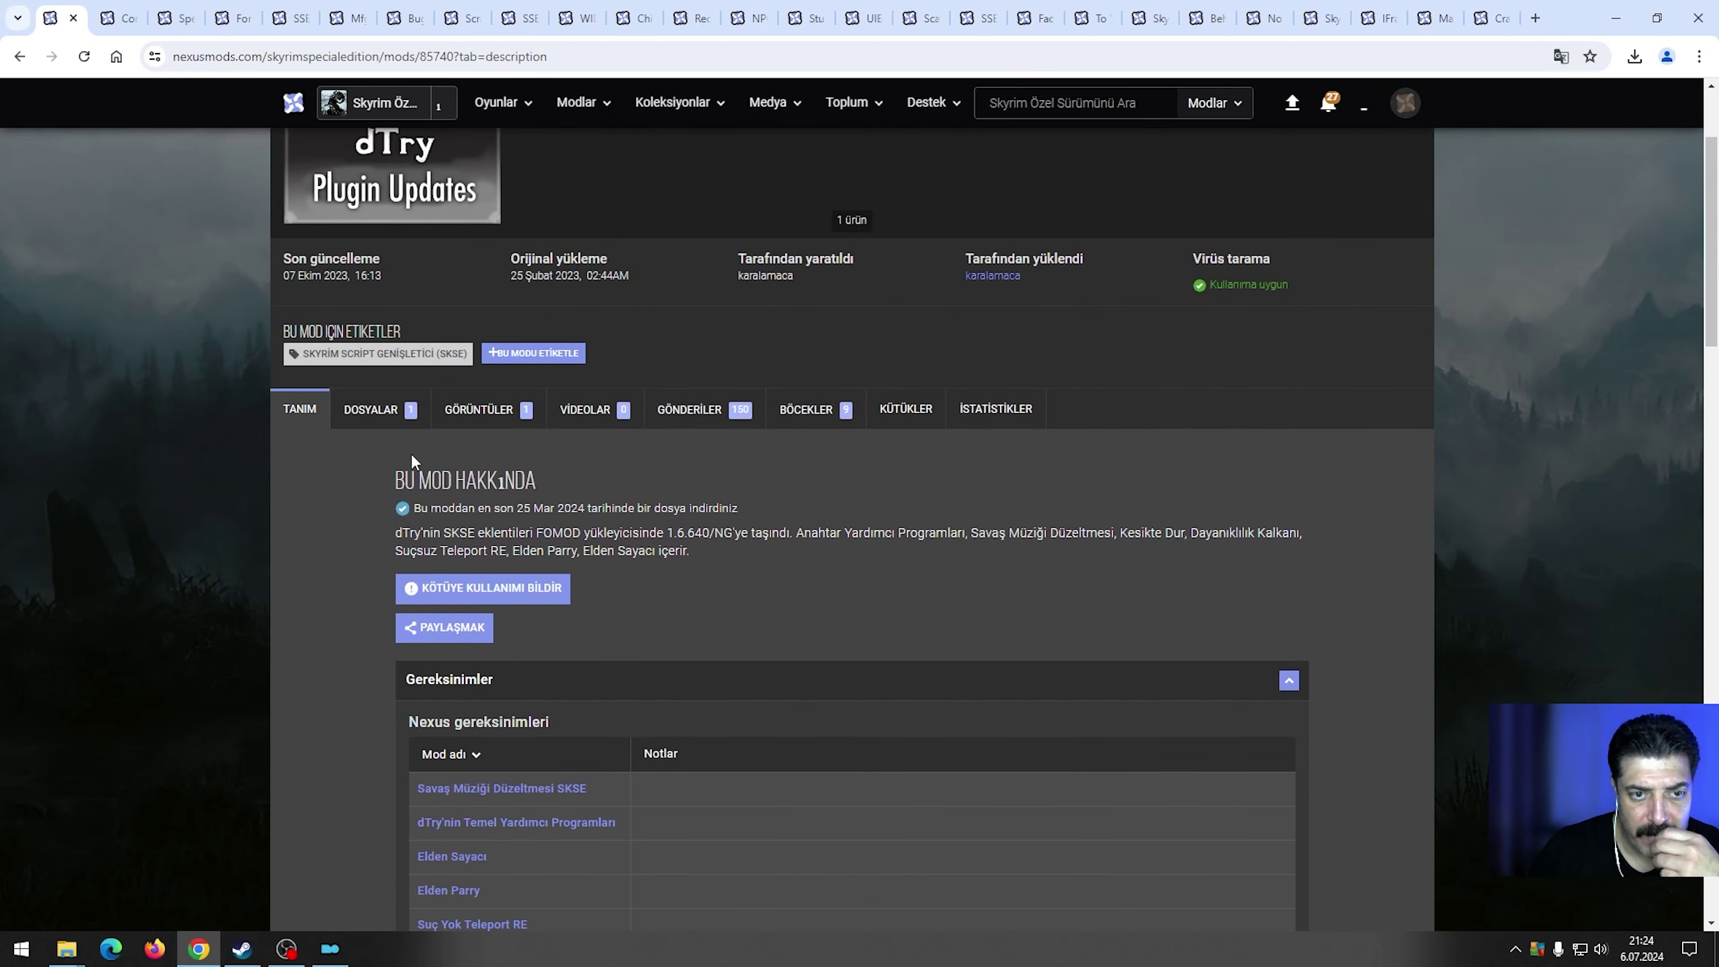
Manually download the dTry Plugin Updates main file, version 1.0.3, from the mod's files.
left_click(372, 409)
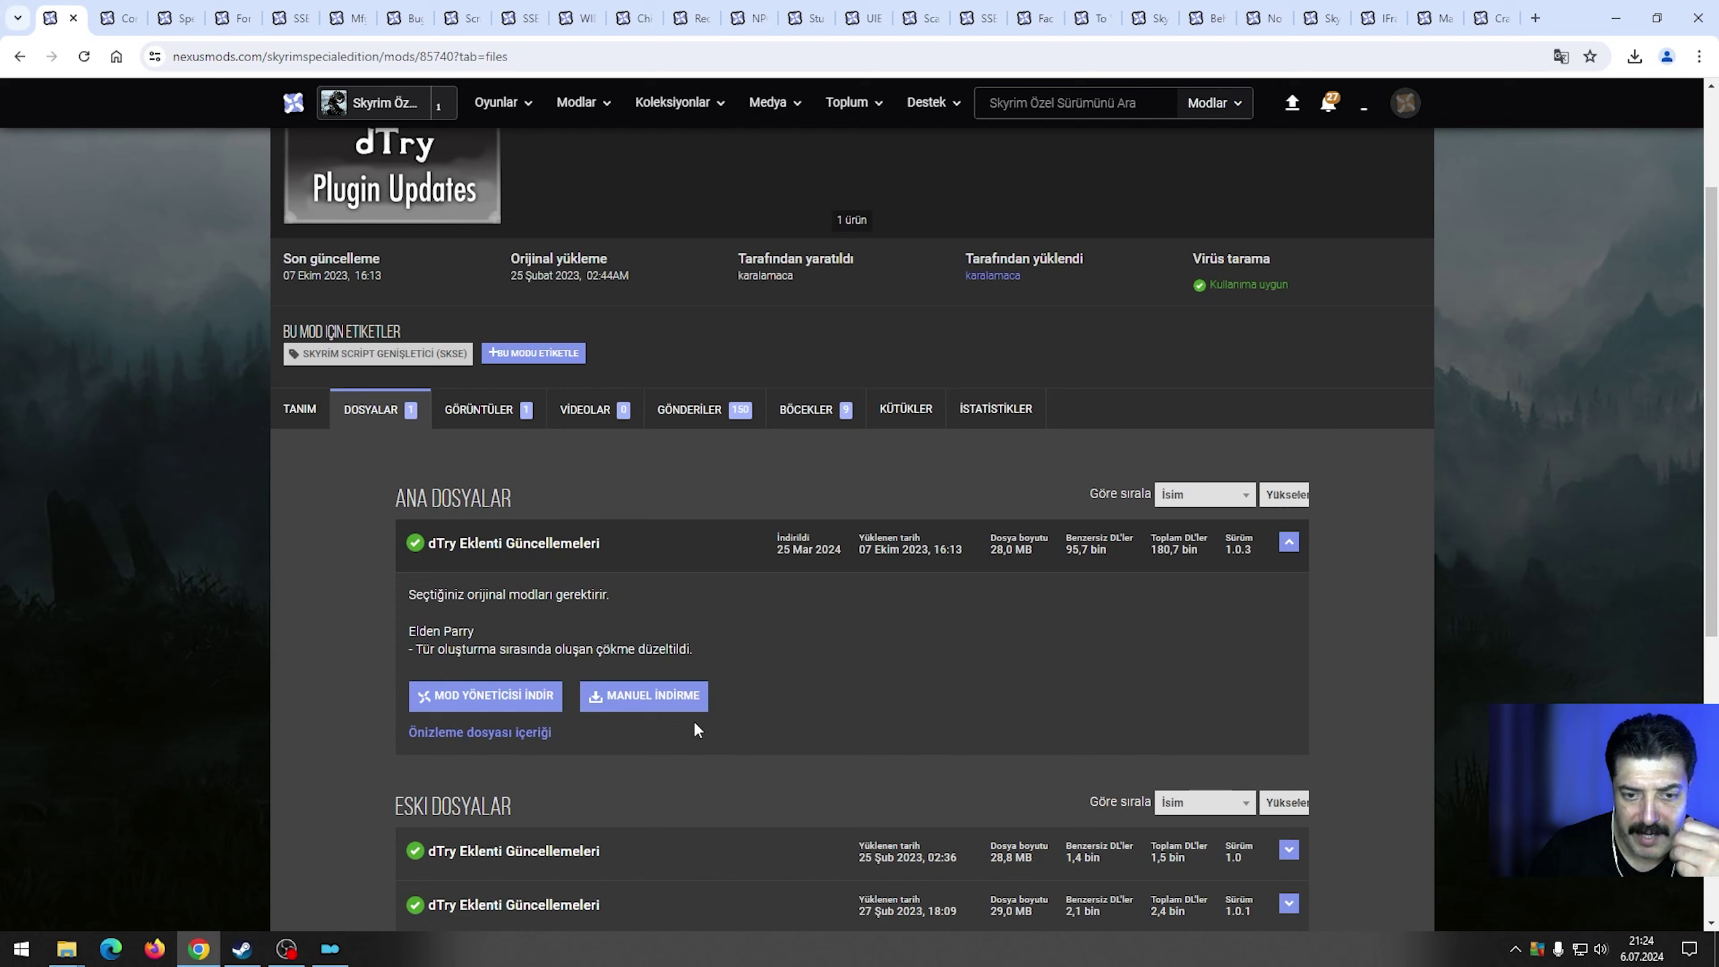
left_click(678, 697)
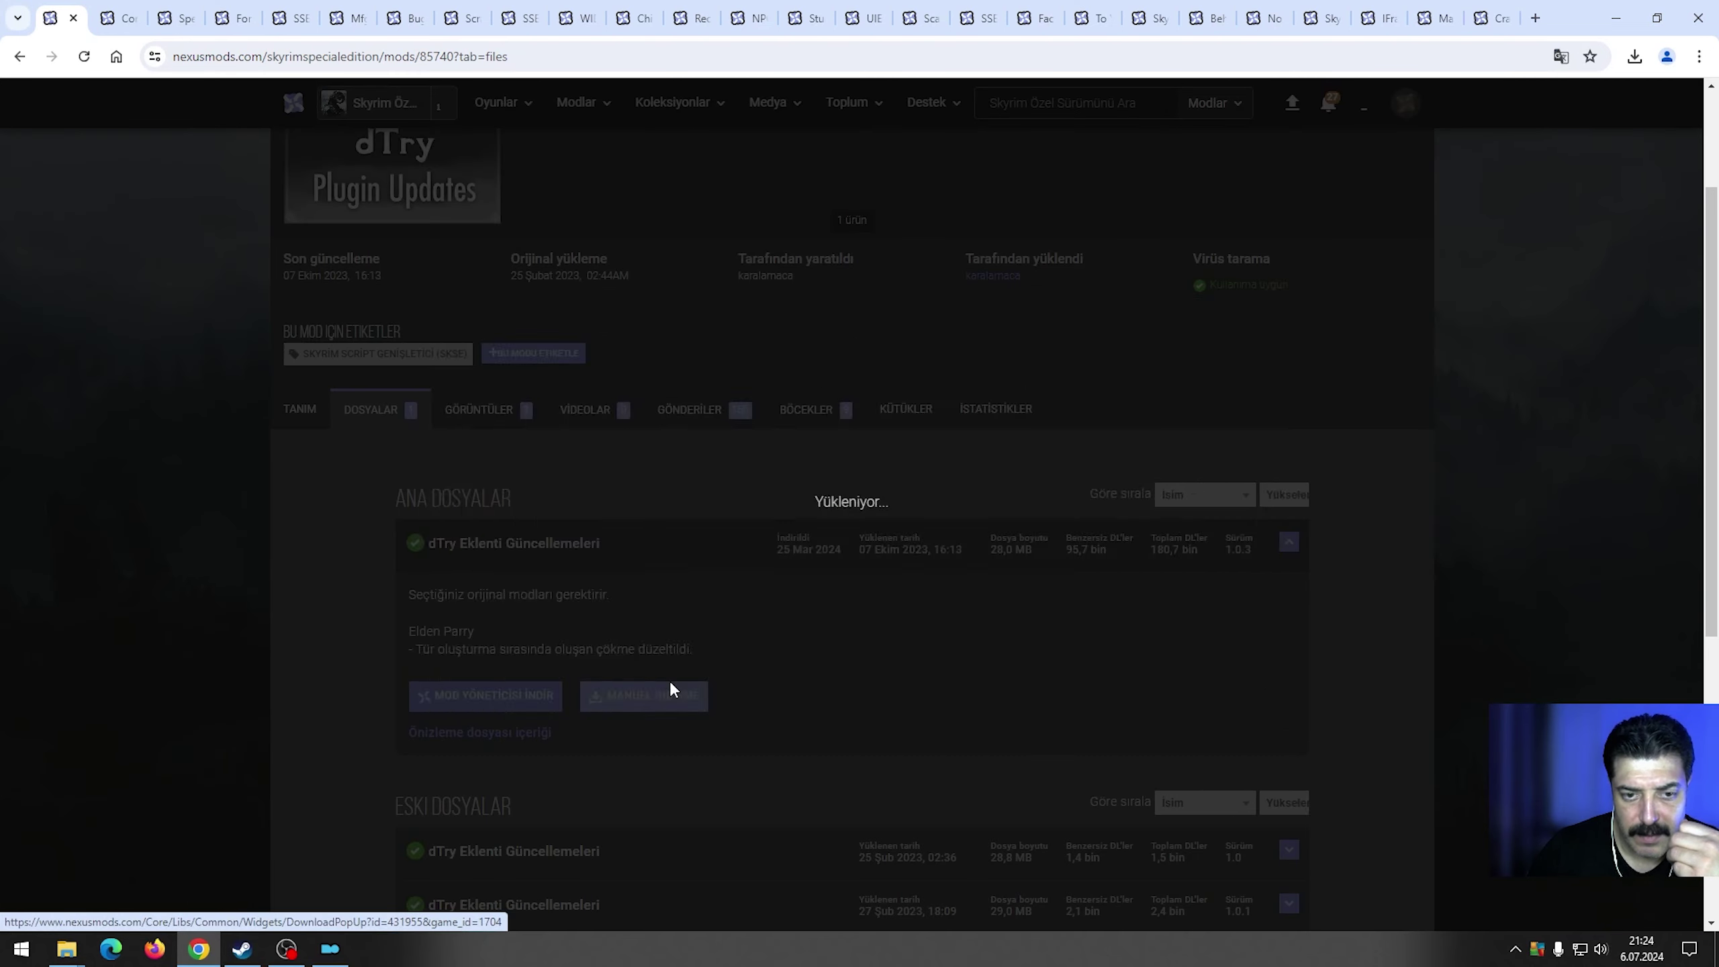
left_click(504, 385)
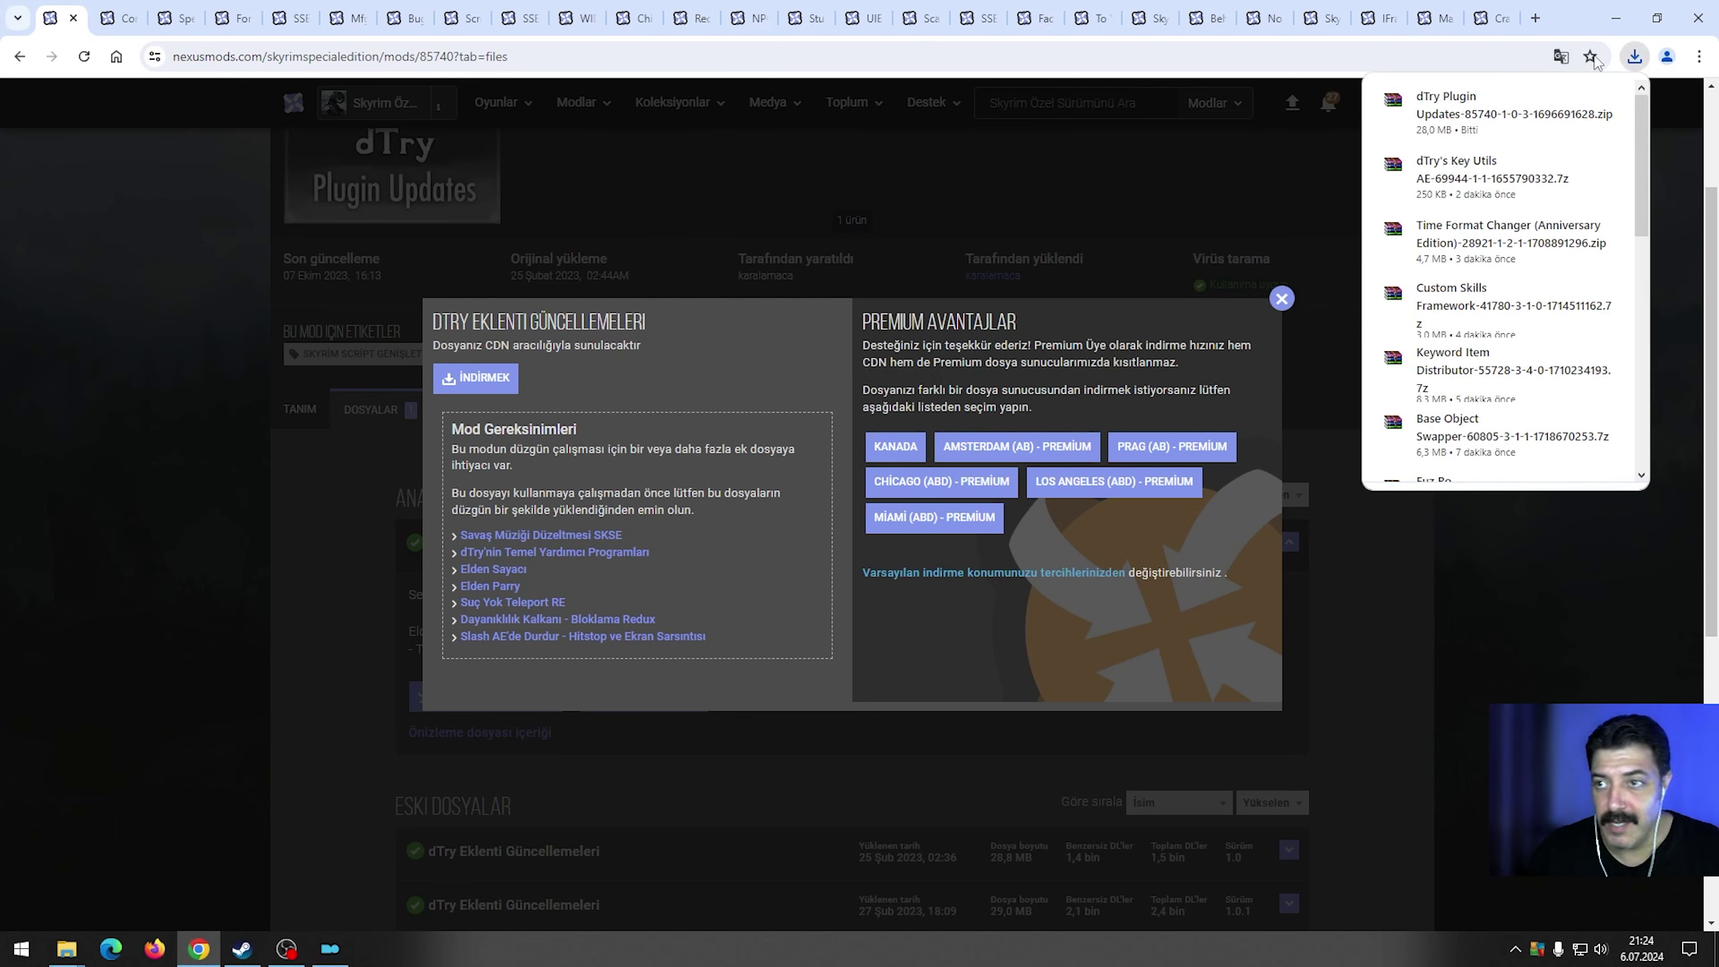
Show the downloaded dTry Plugin Updates archive in Downloads and move it into the 1.gereksinim modları folder.
left_click(1577, 105)
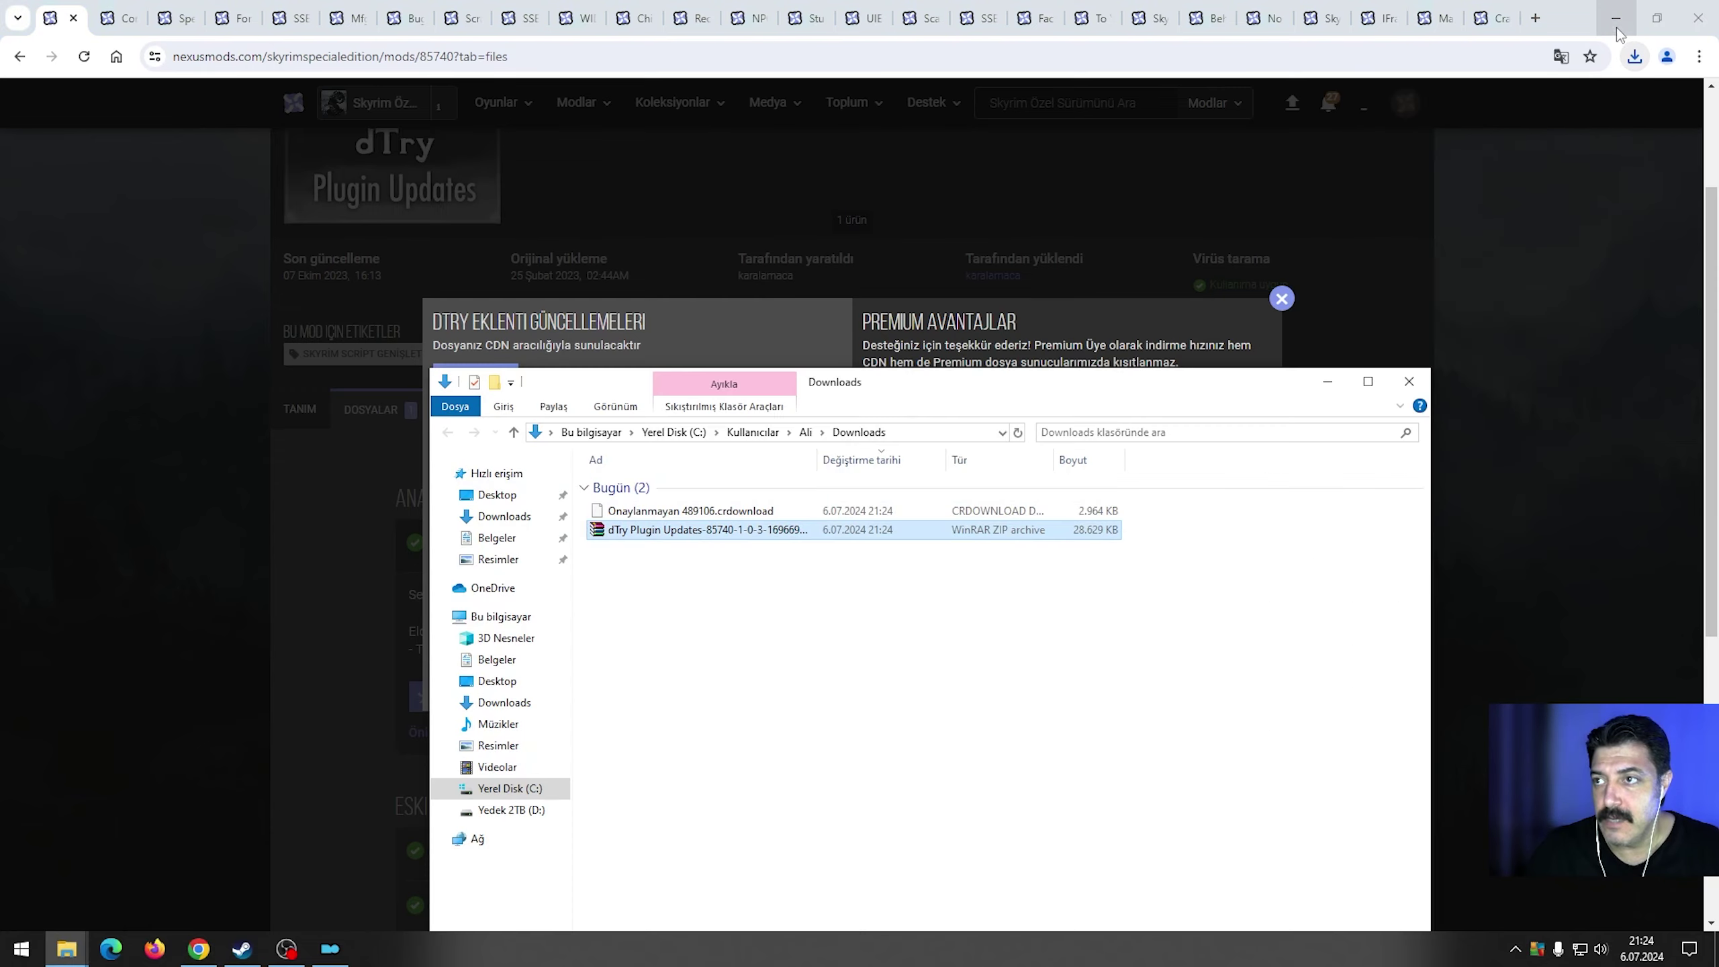
left_click(1616, 18)
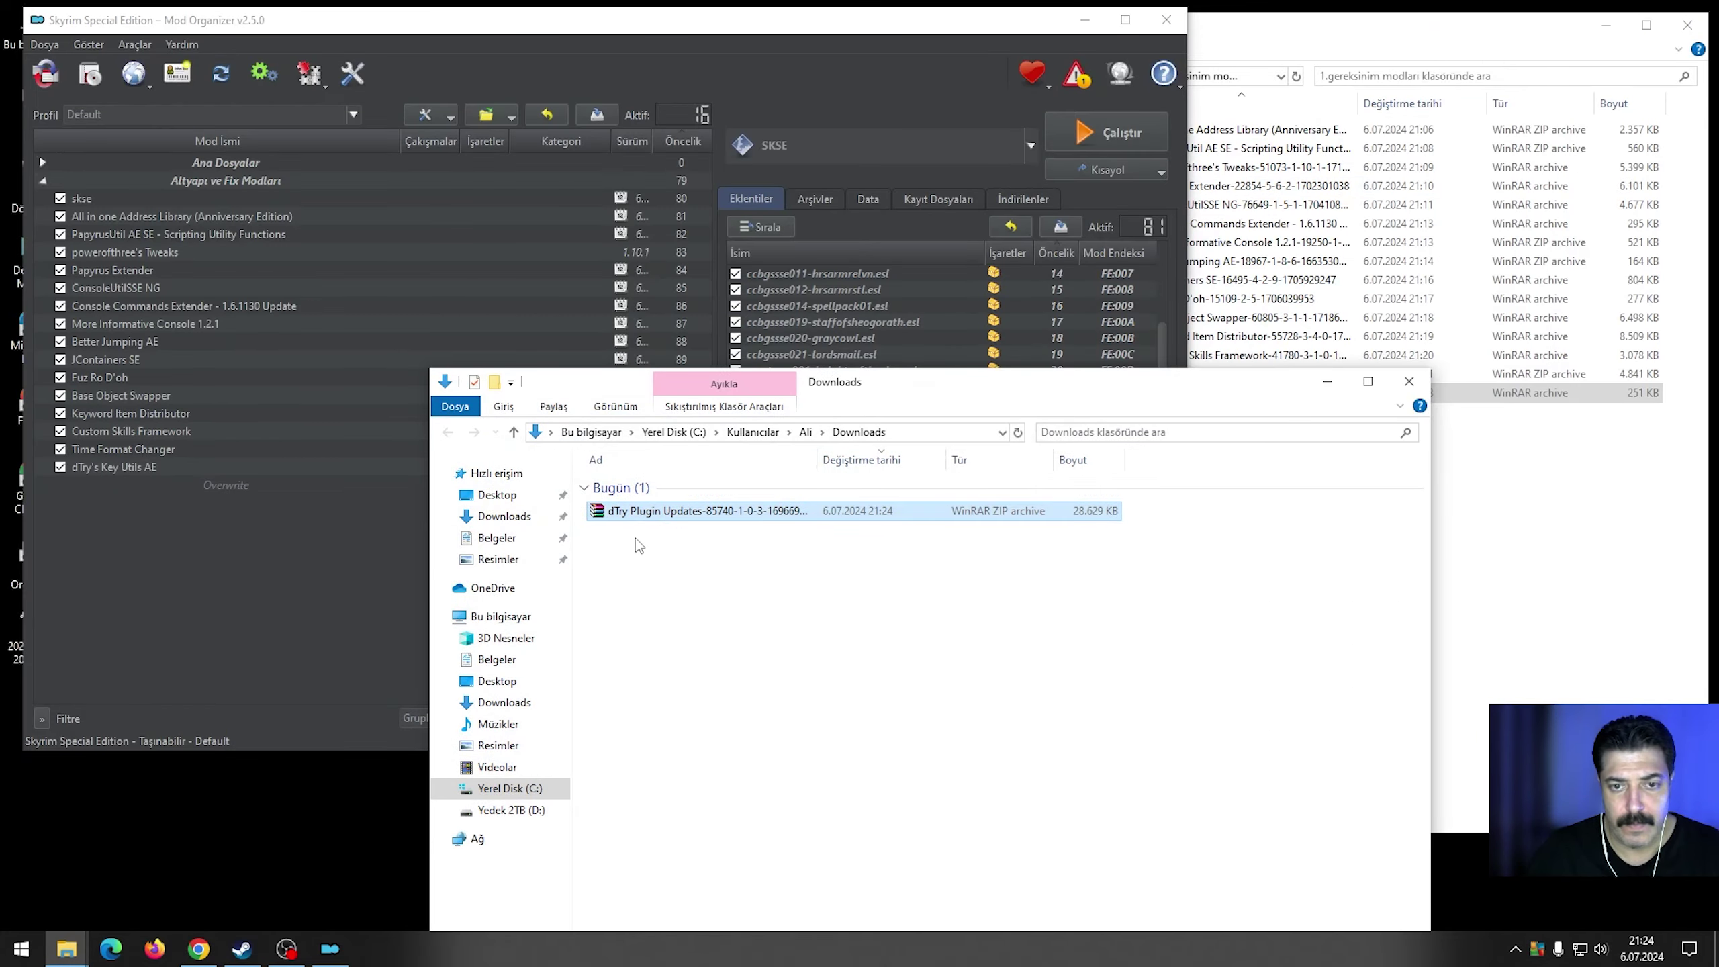
left_click_drag(644, 516, 1624, 650)
Install dTry Plugin Updates in Mod Organizer below dTry's Key Utils AE with only the dTry's Key Utils plugin chosen, and enable it.
left_click_drag(1161, 415, 179, 474)
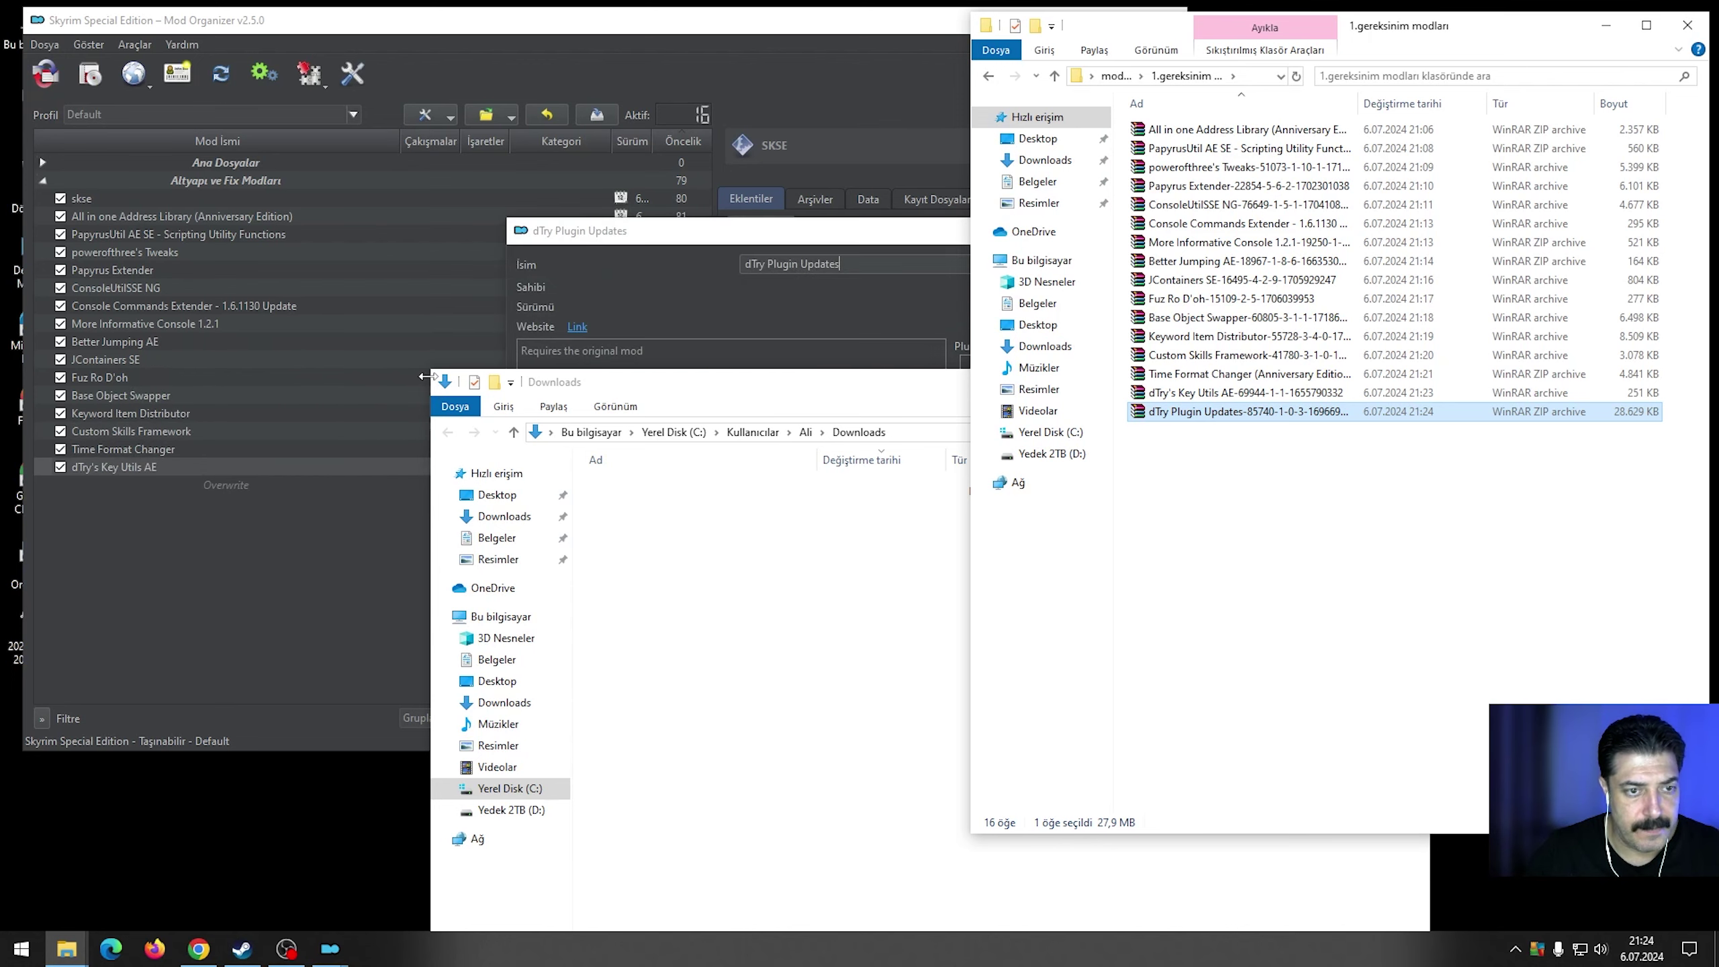
left_click_drag(999, 237, 667, 179)
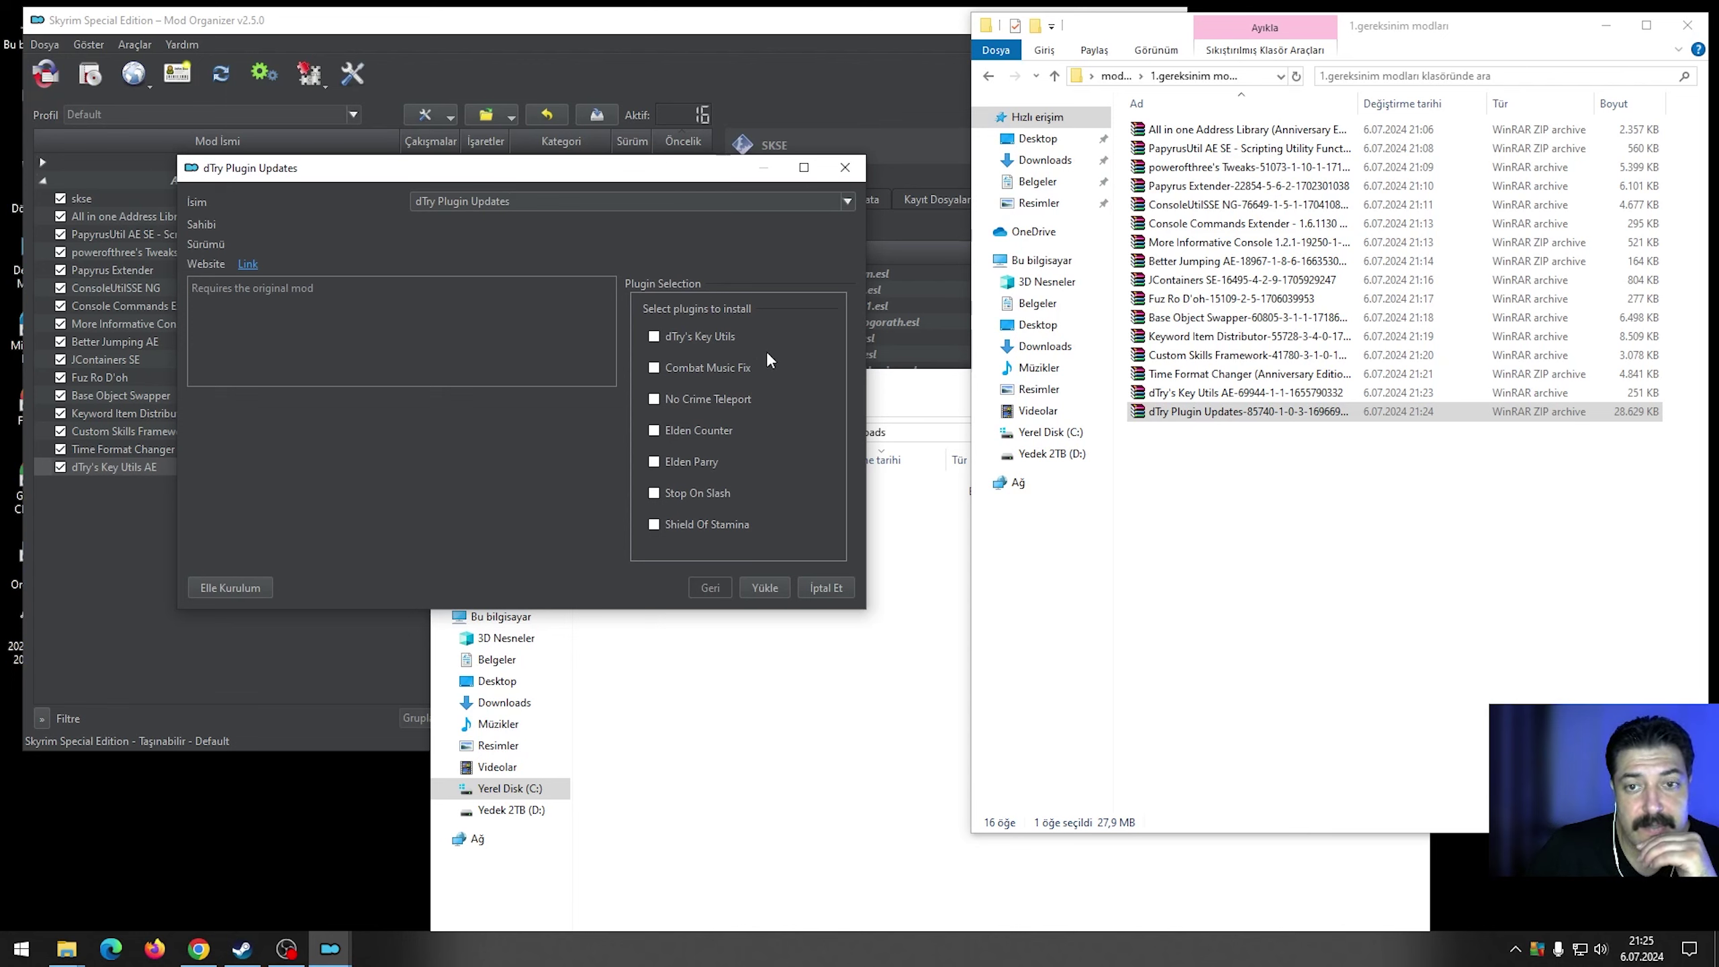
left_click(695, 338)
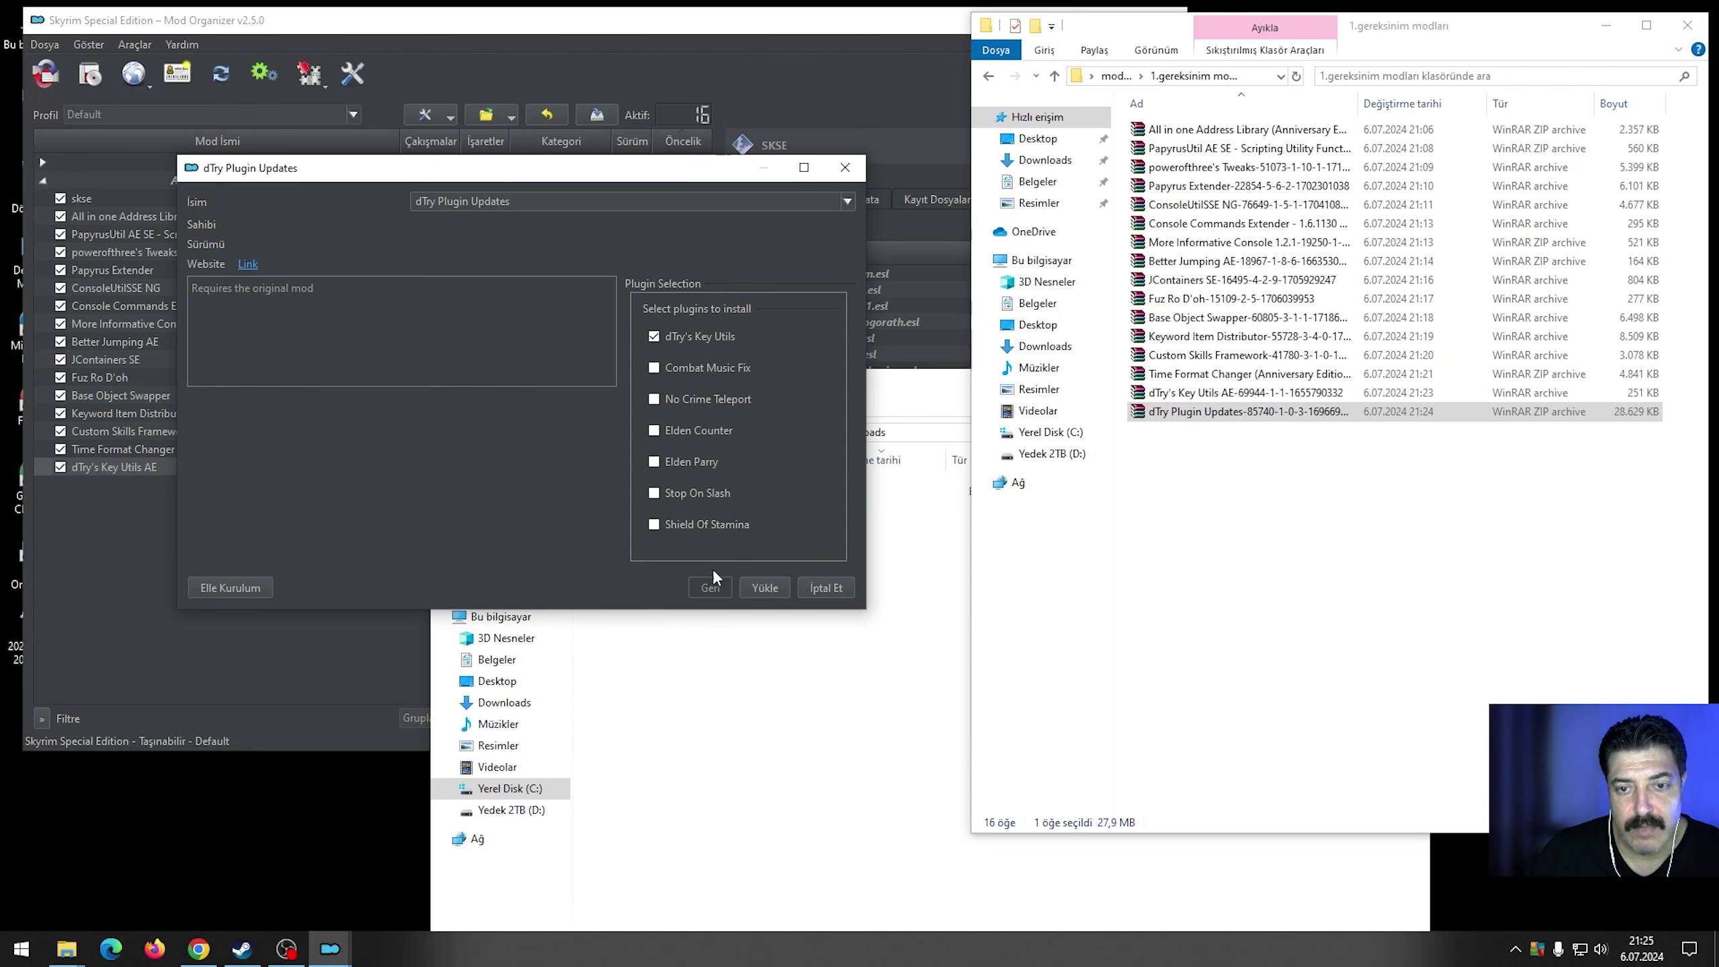
left_click(772, 588)
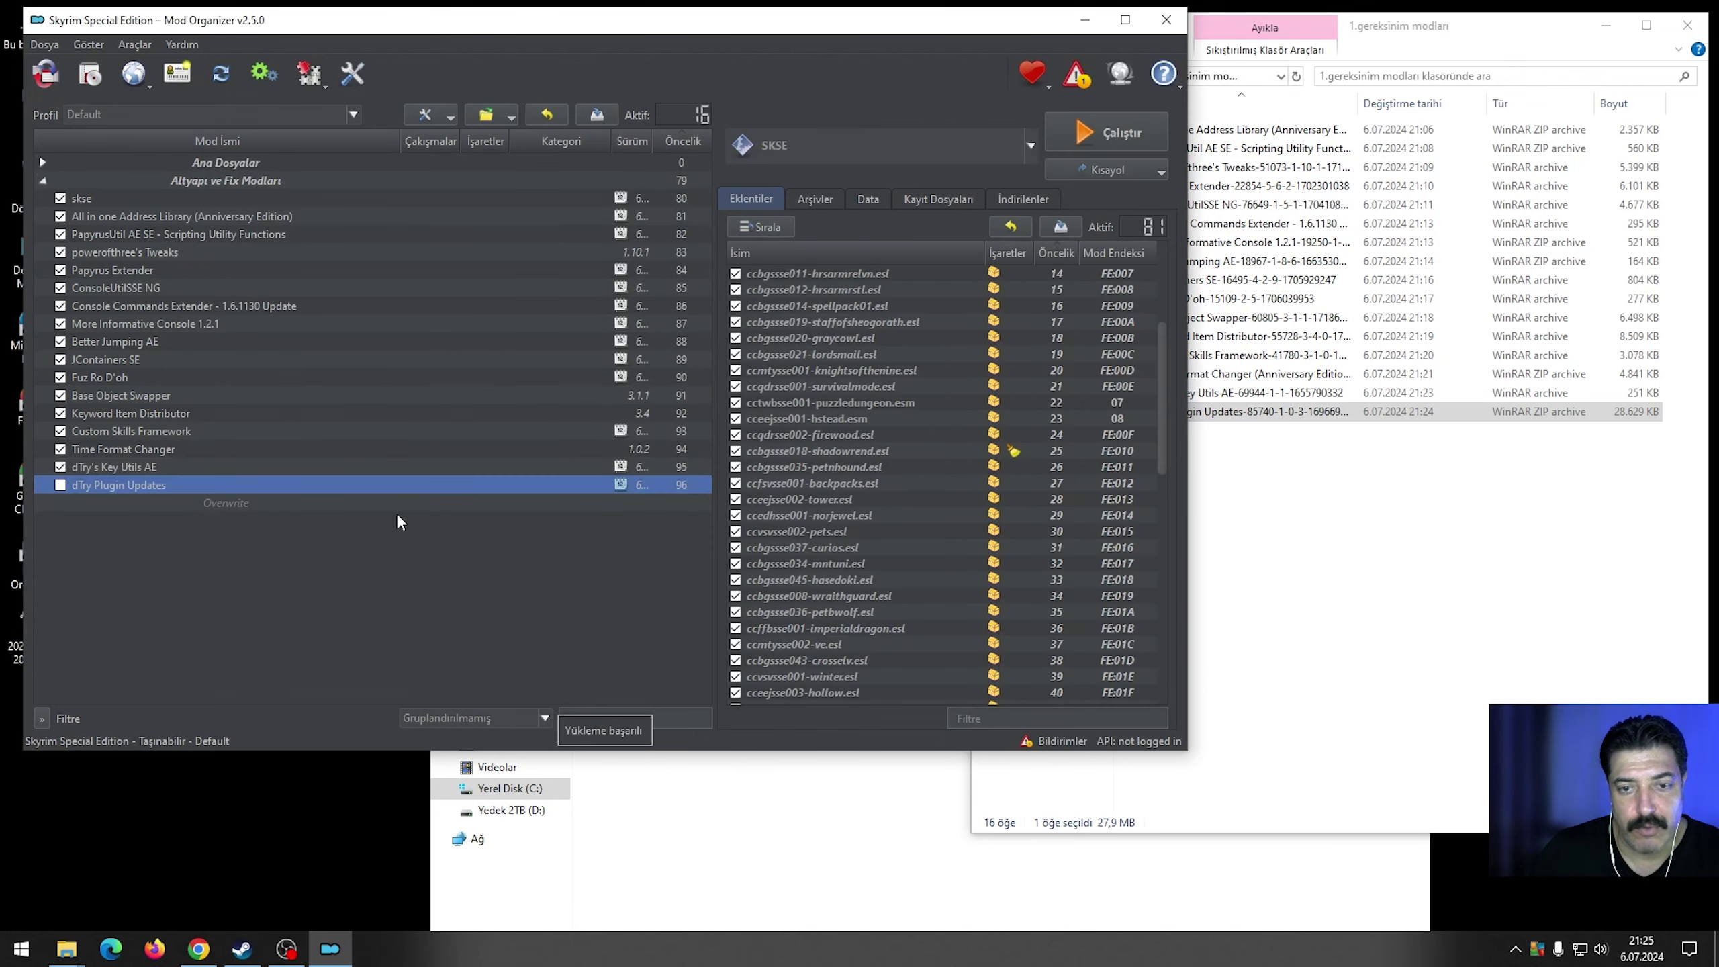
left_click(61, 486)
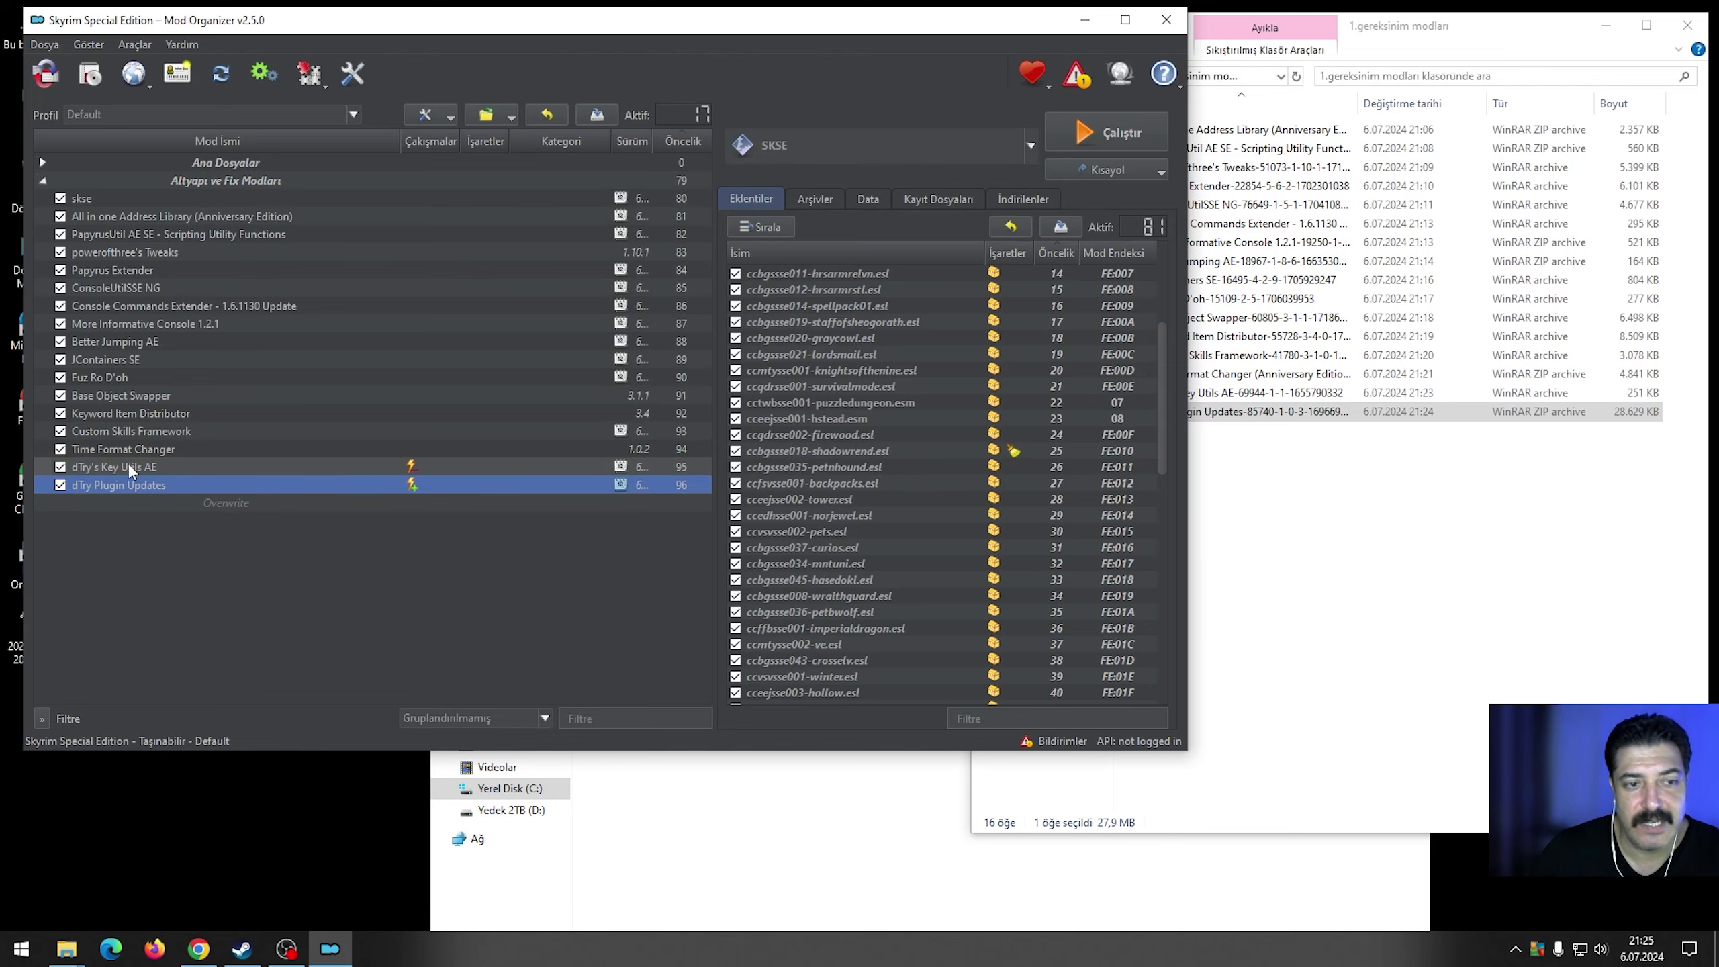
left_click(179, 492)
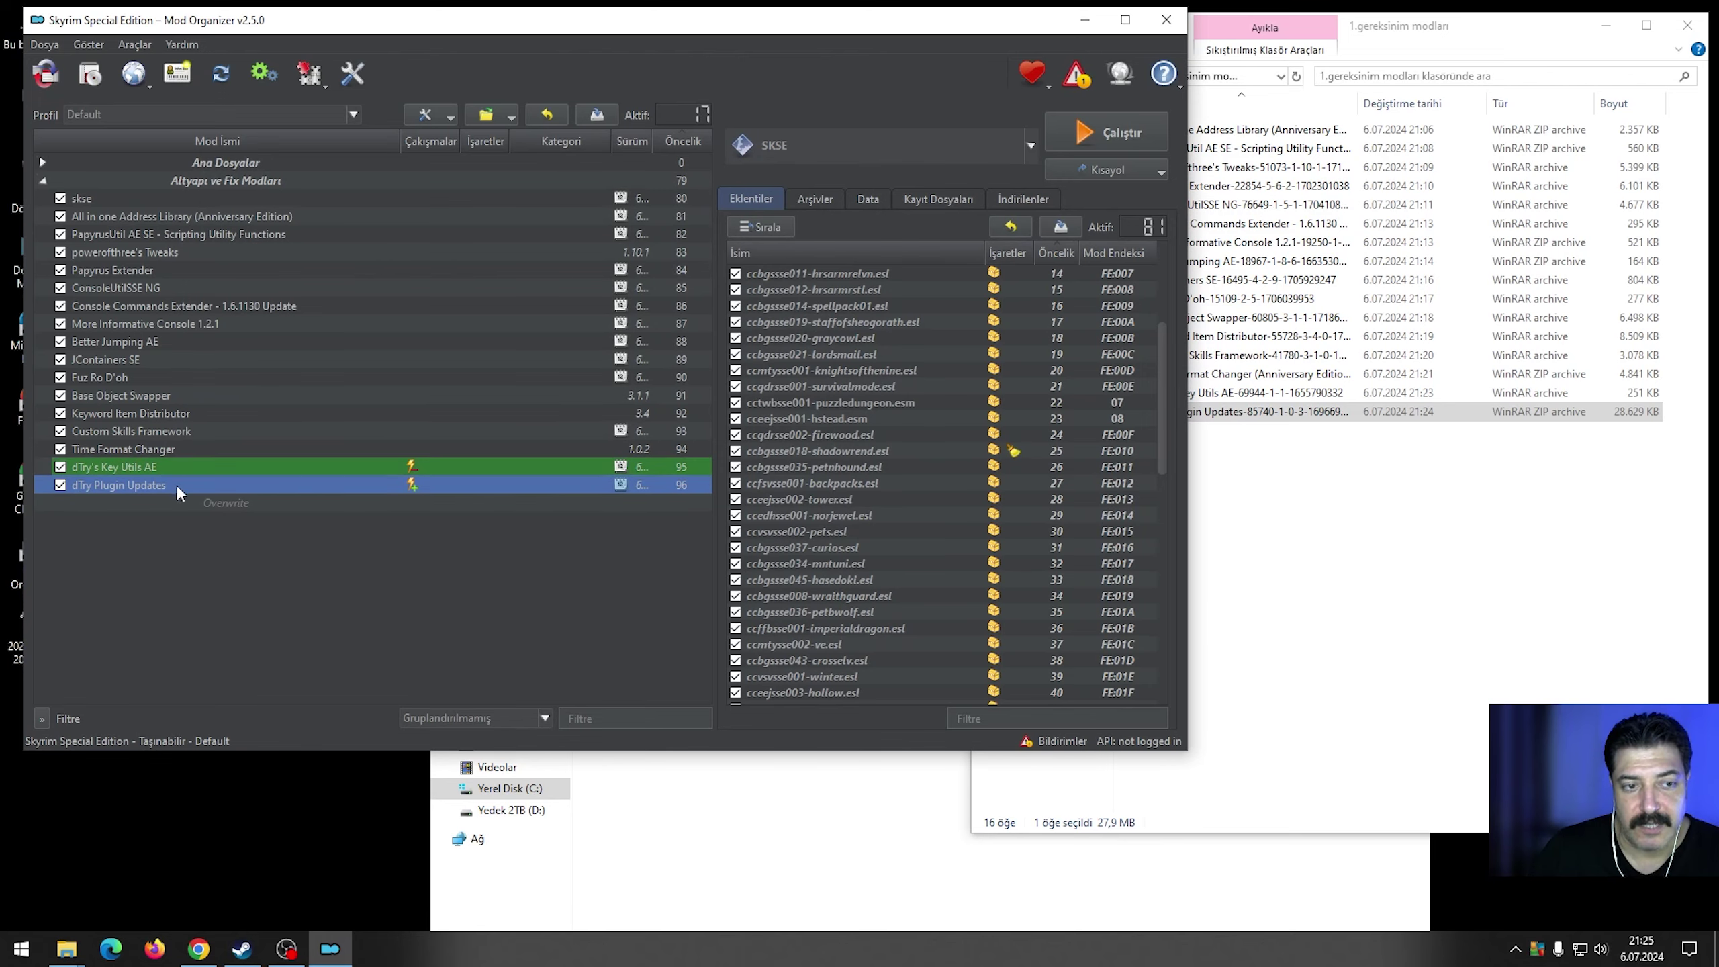
Switch to Chrome, show the dTry Plugin Updates page in English, and close its download popup and the page.
left_click(394, 600)
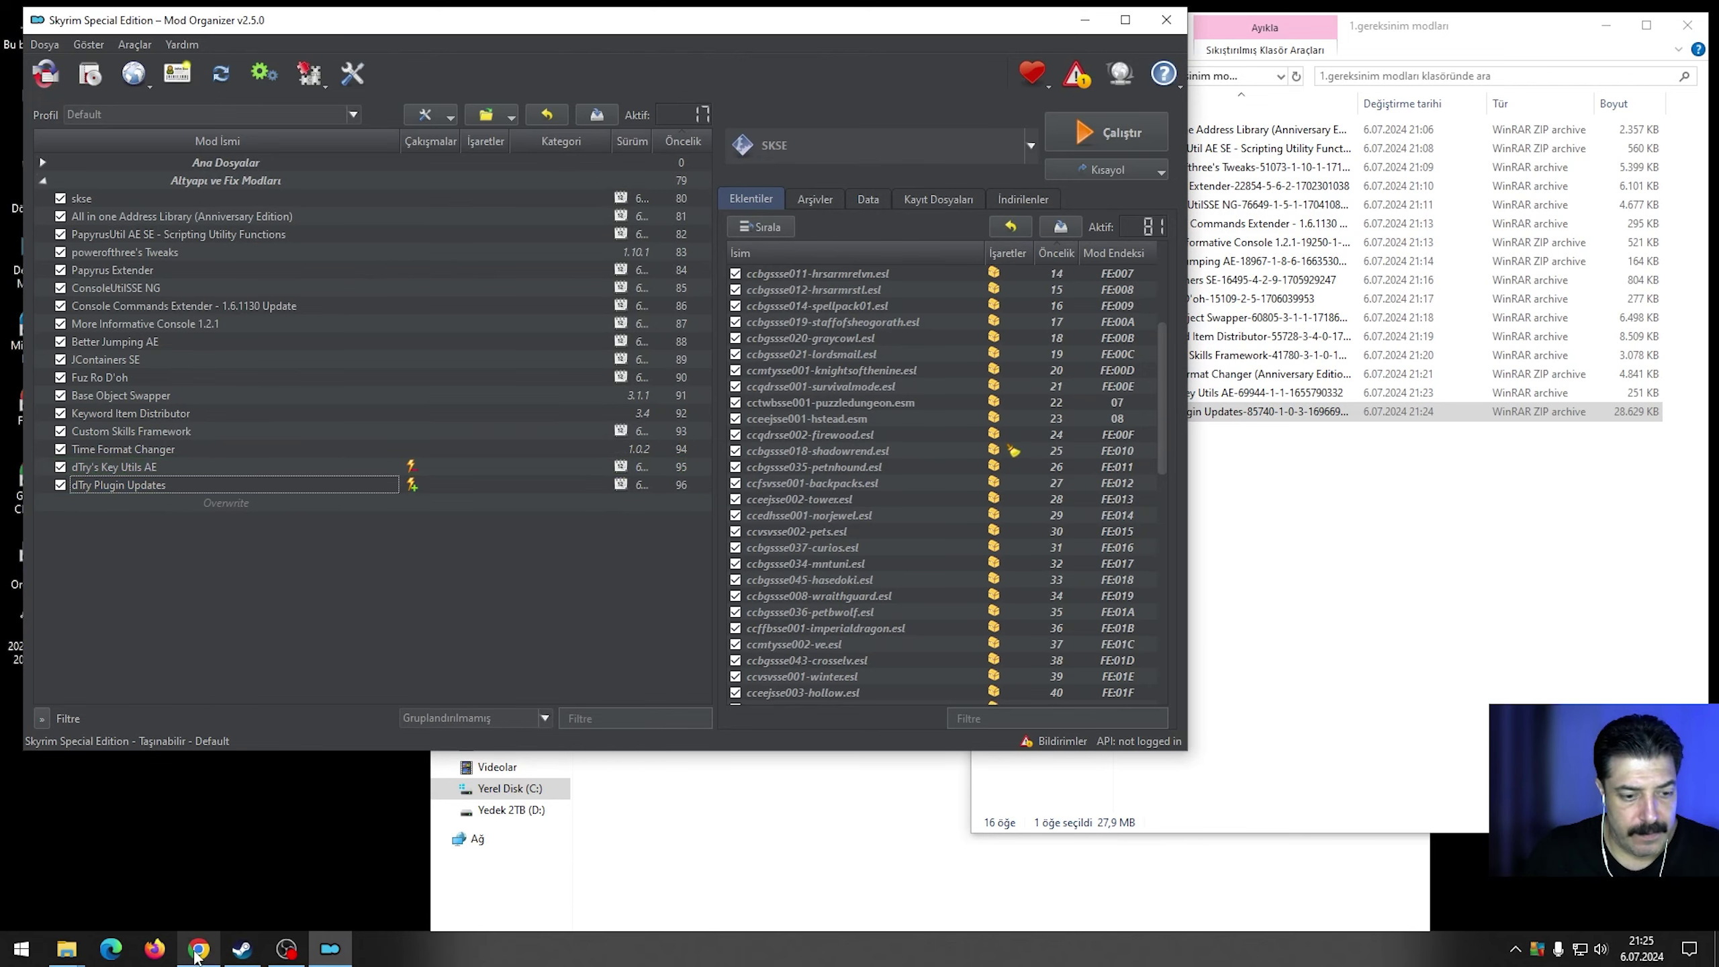
left_click(197, 950)
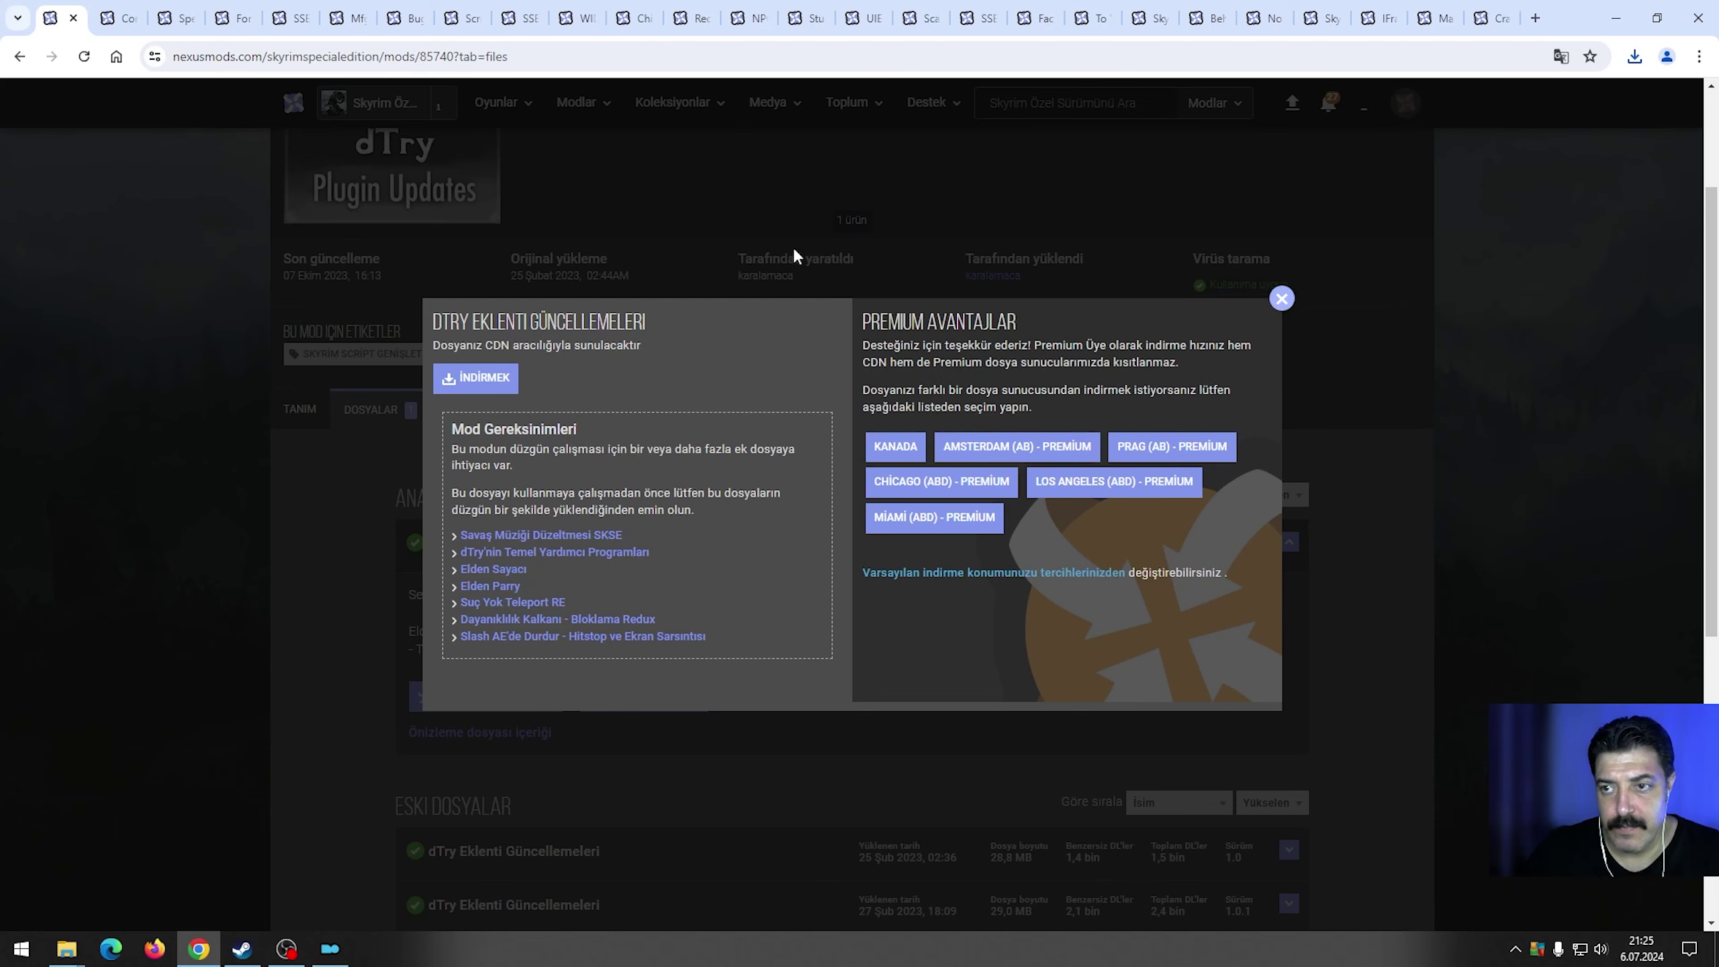
left_click(1562, 56)
left_click(1397, 93)
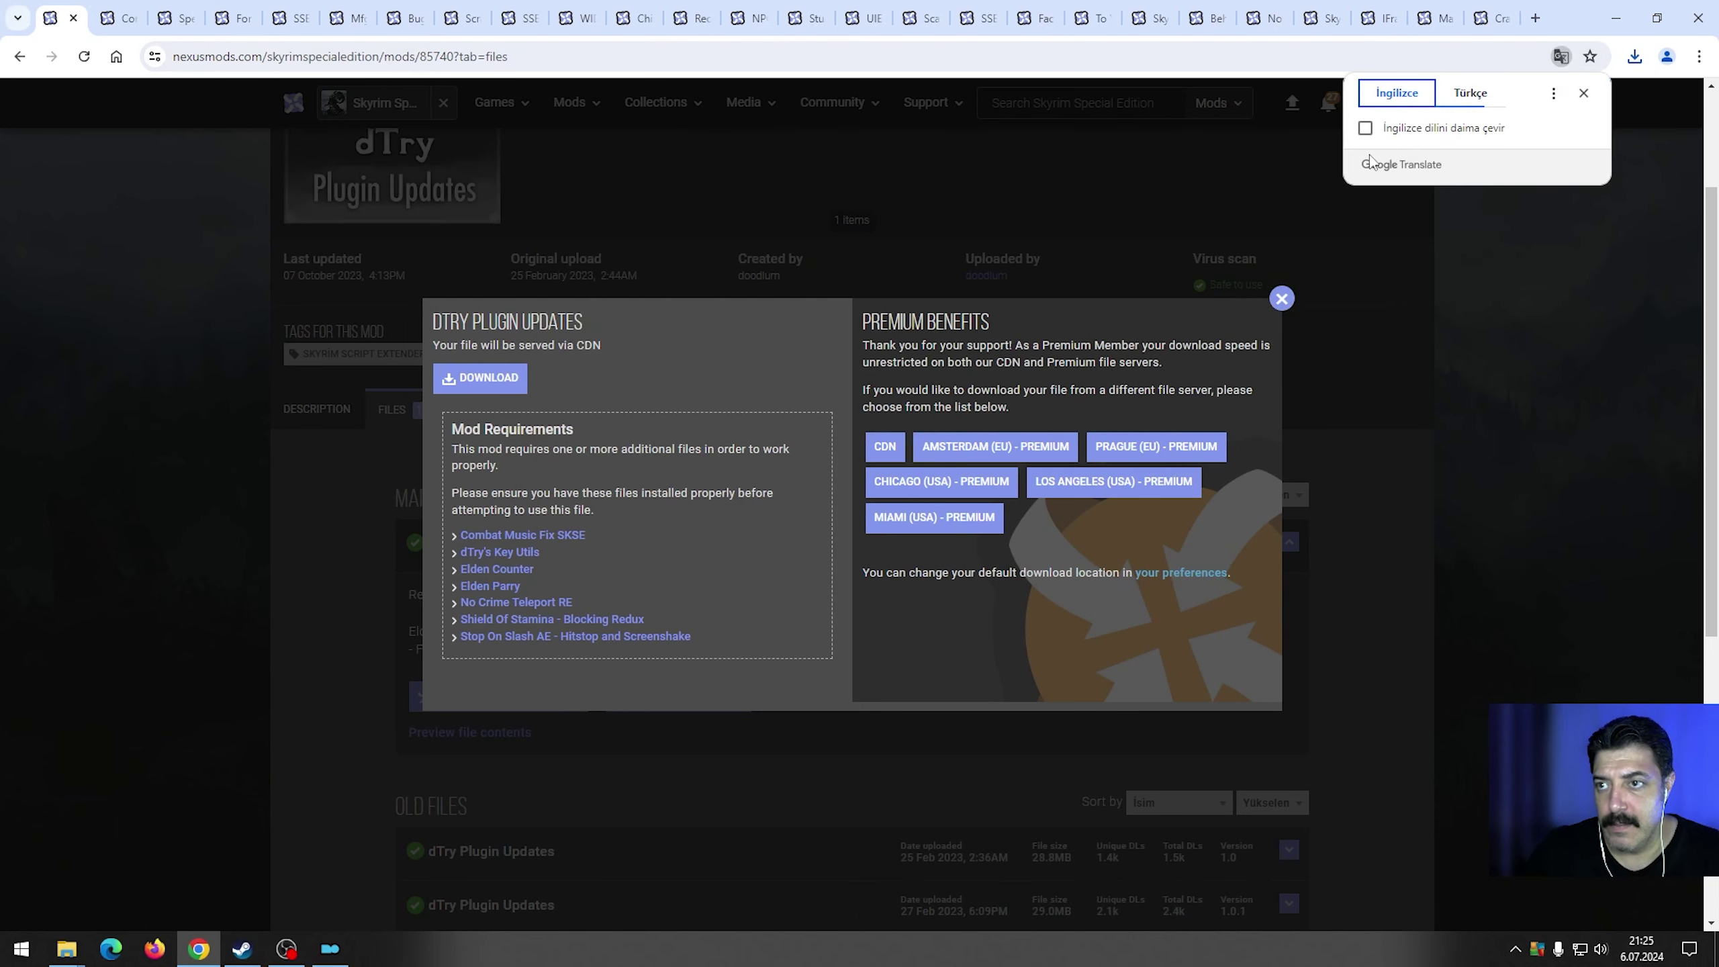
left_click(1282, 298)
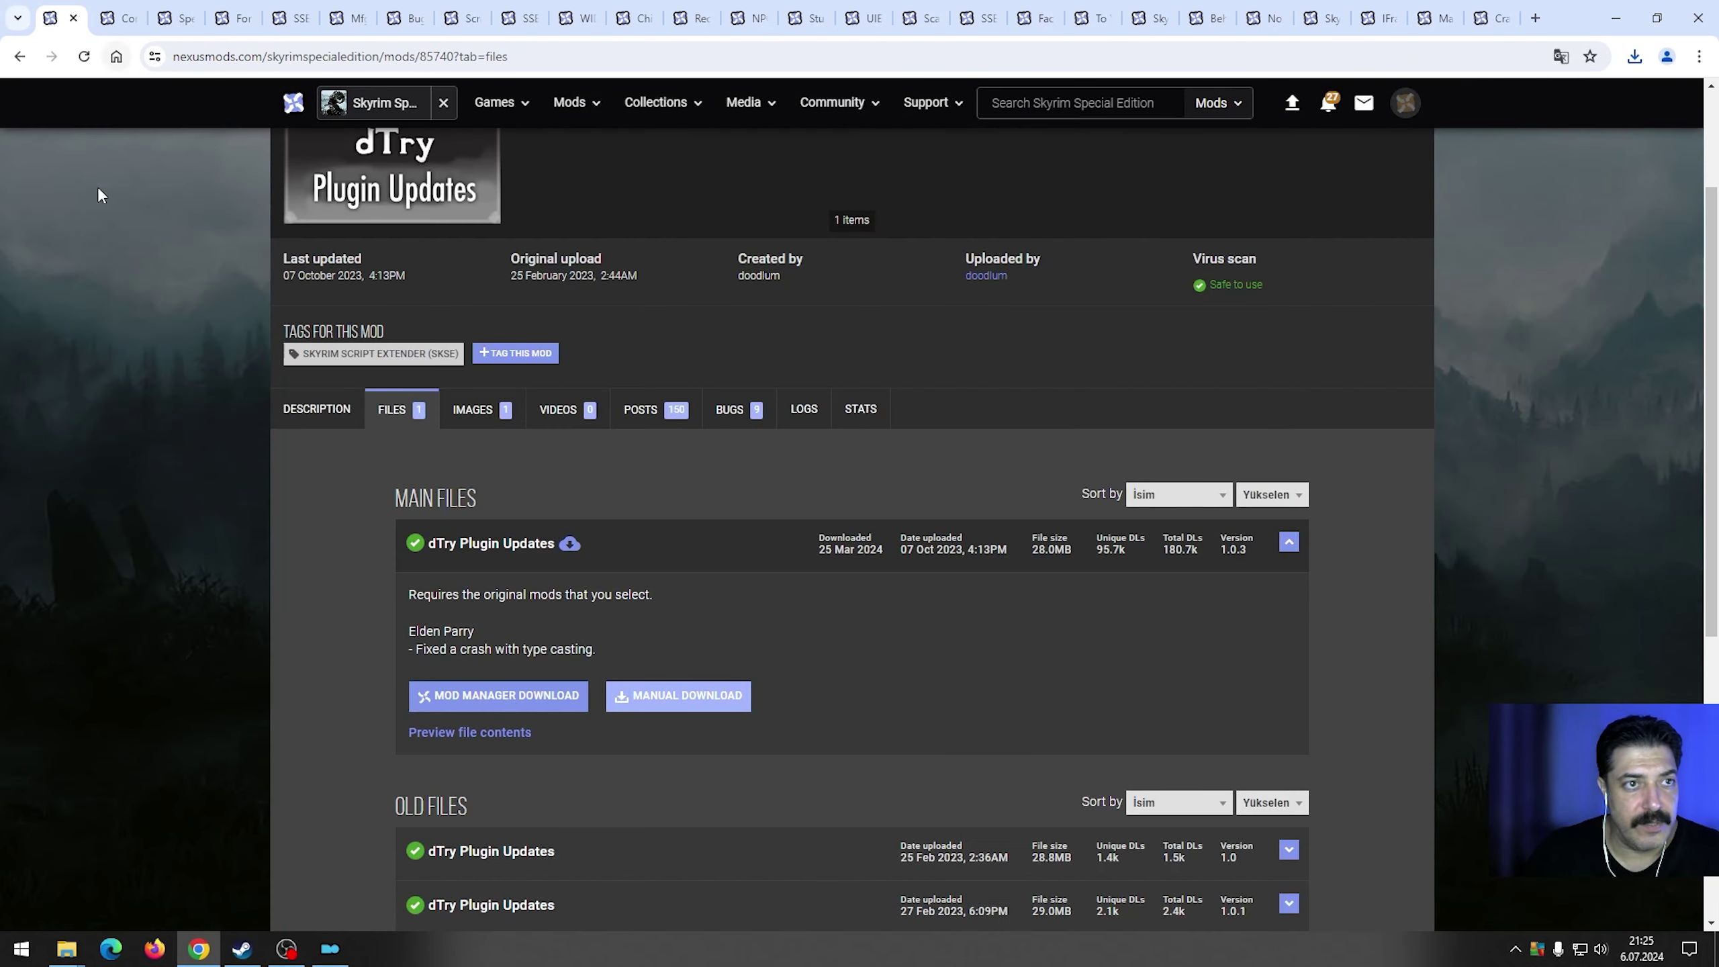
scroll(100, 195, "up", 4)
left_click(73, 18)
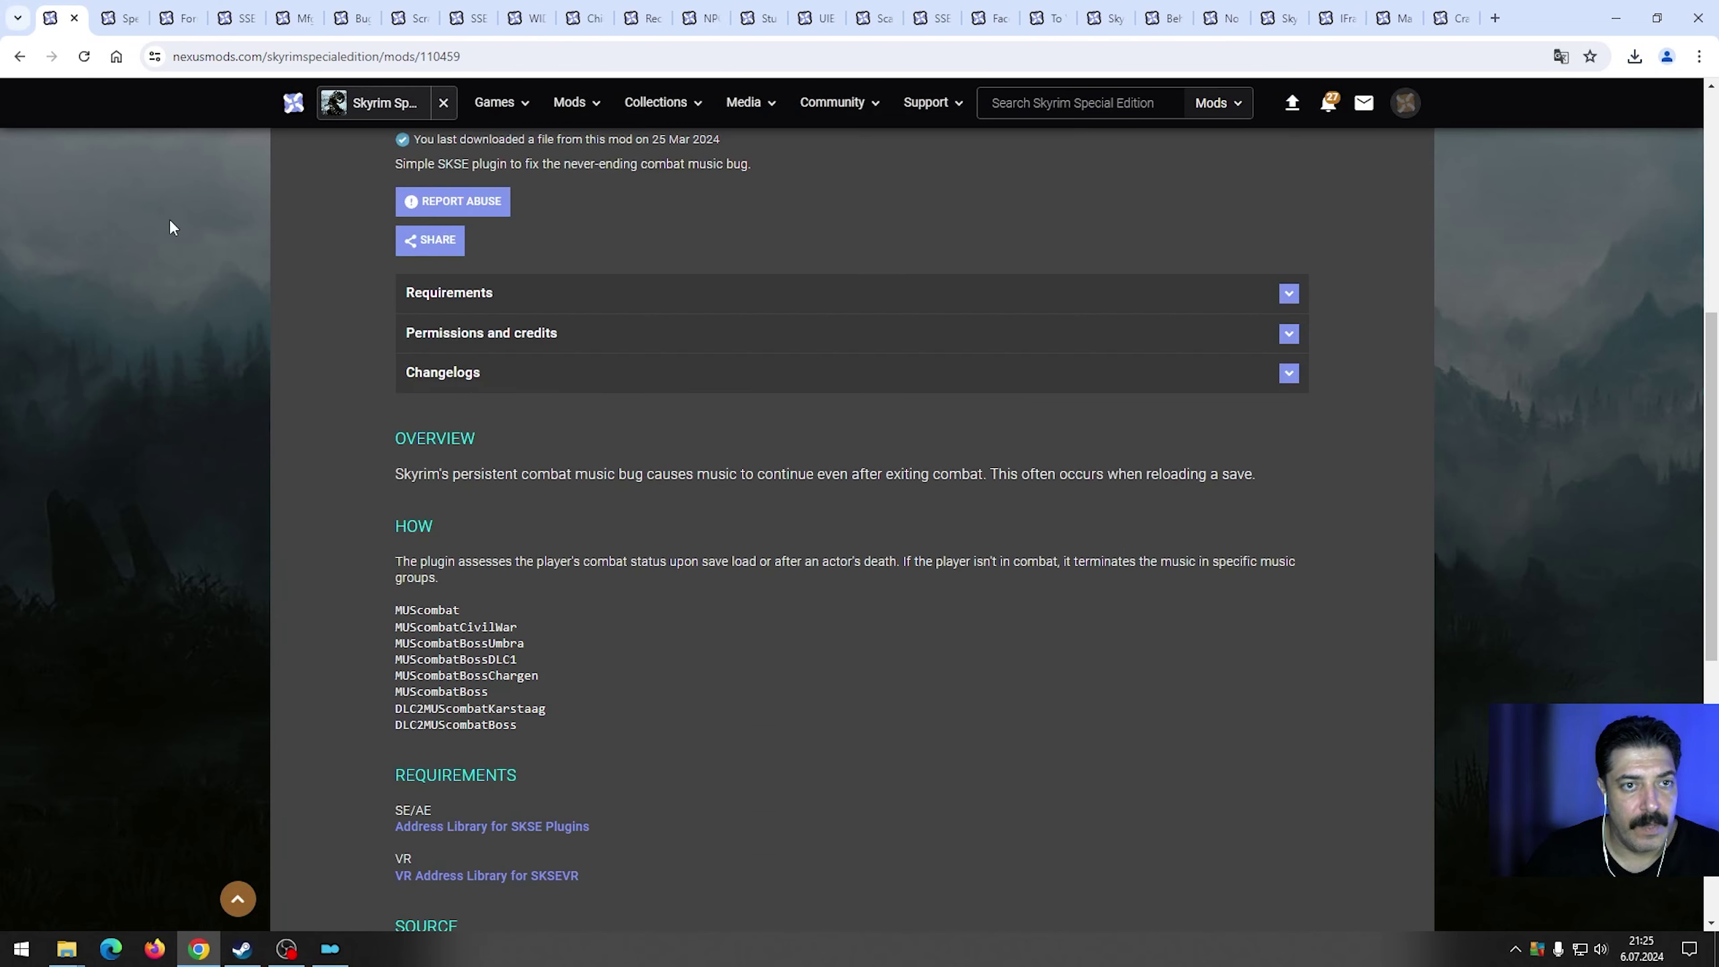
Review the description and Nexus requirements of the Combat Music Fix NG Updated mod, including the note on Combat Music Fix SKSE.
scroll(271, 393, "up", 6)
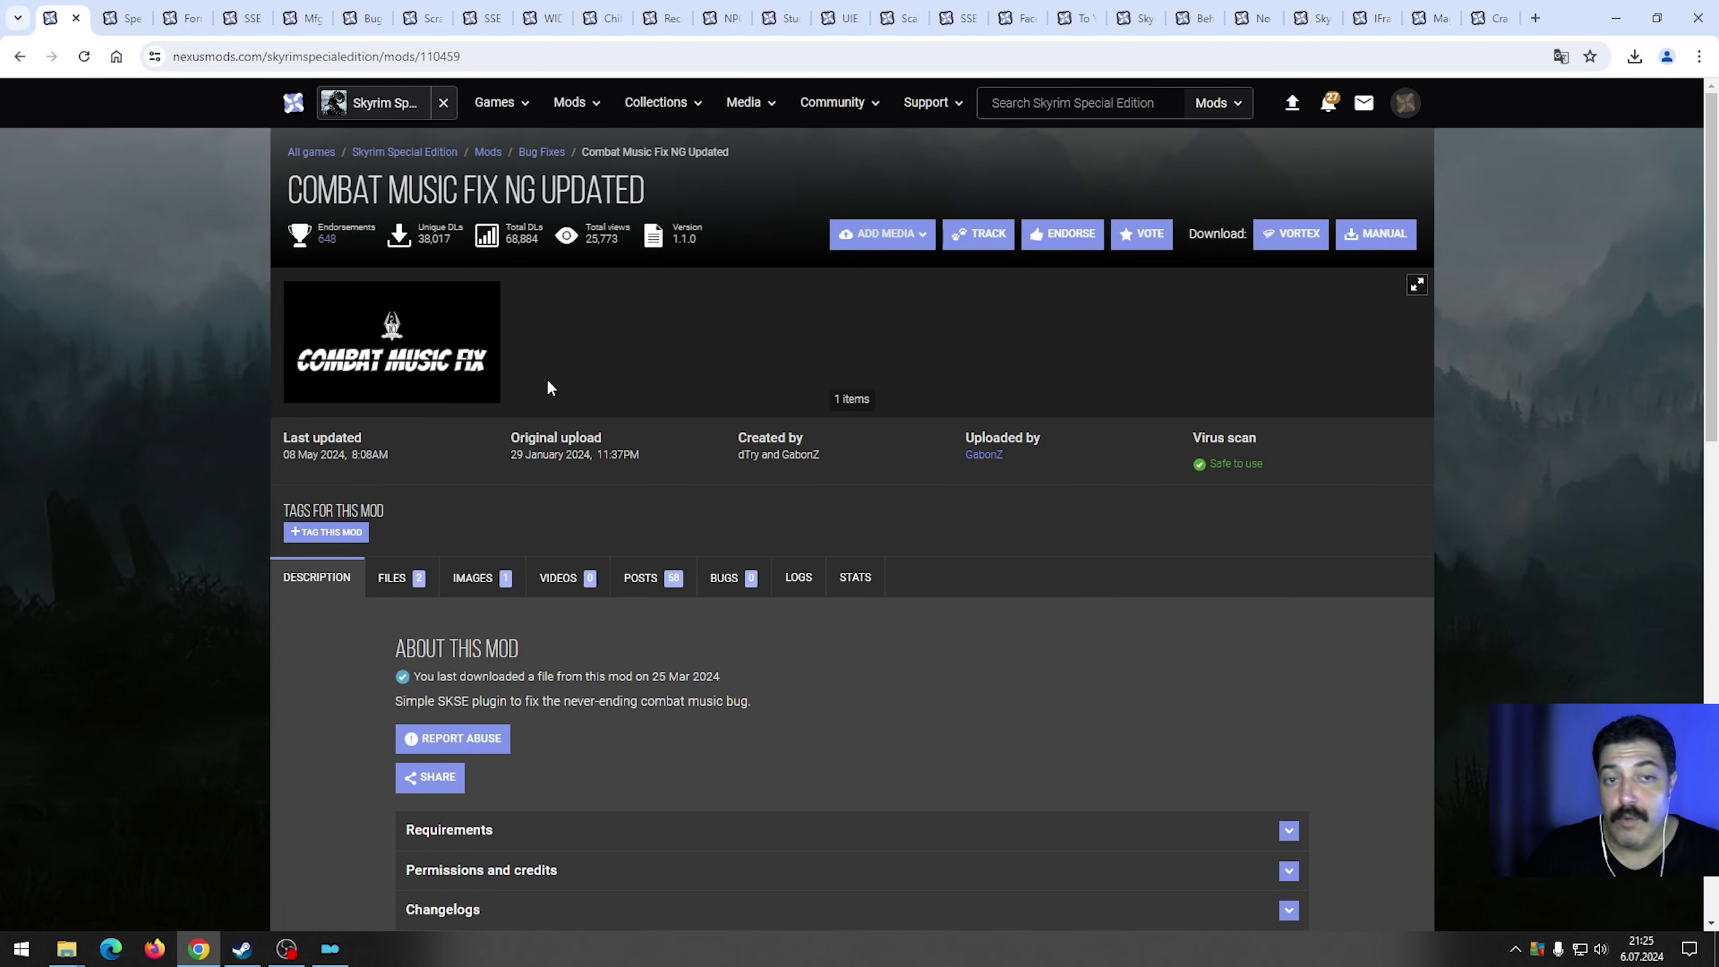
scroll(625, 428, "down", 5)
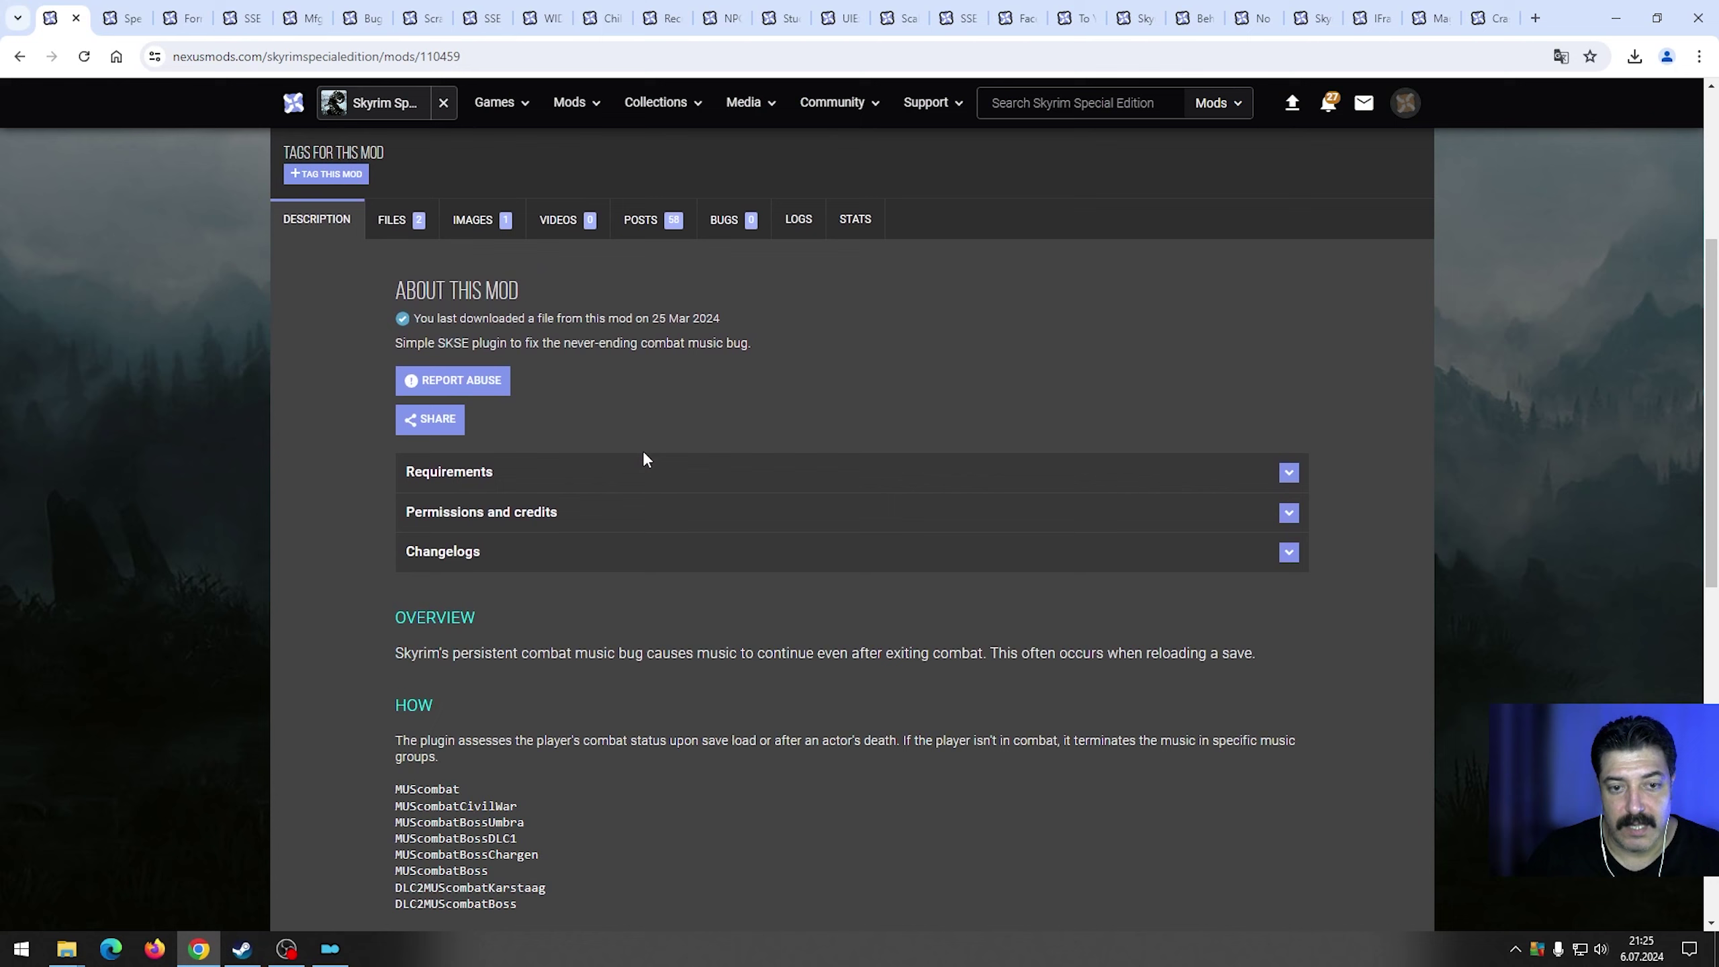
scroll(642, 451, "up", 4)
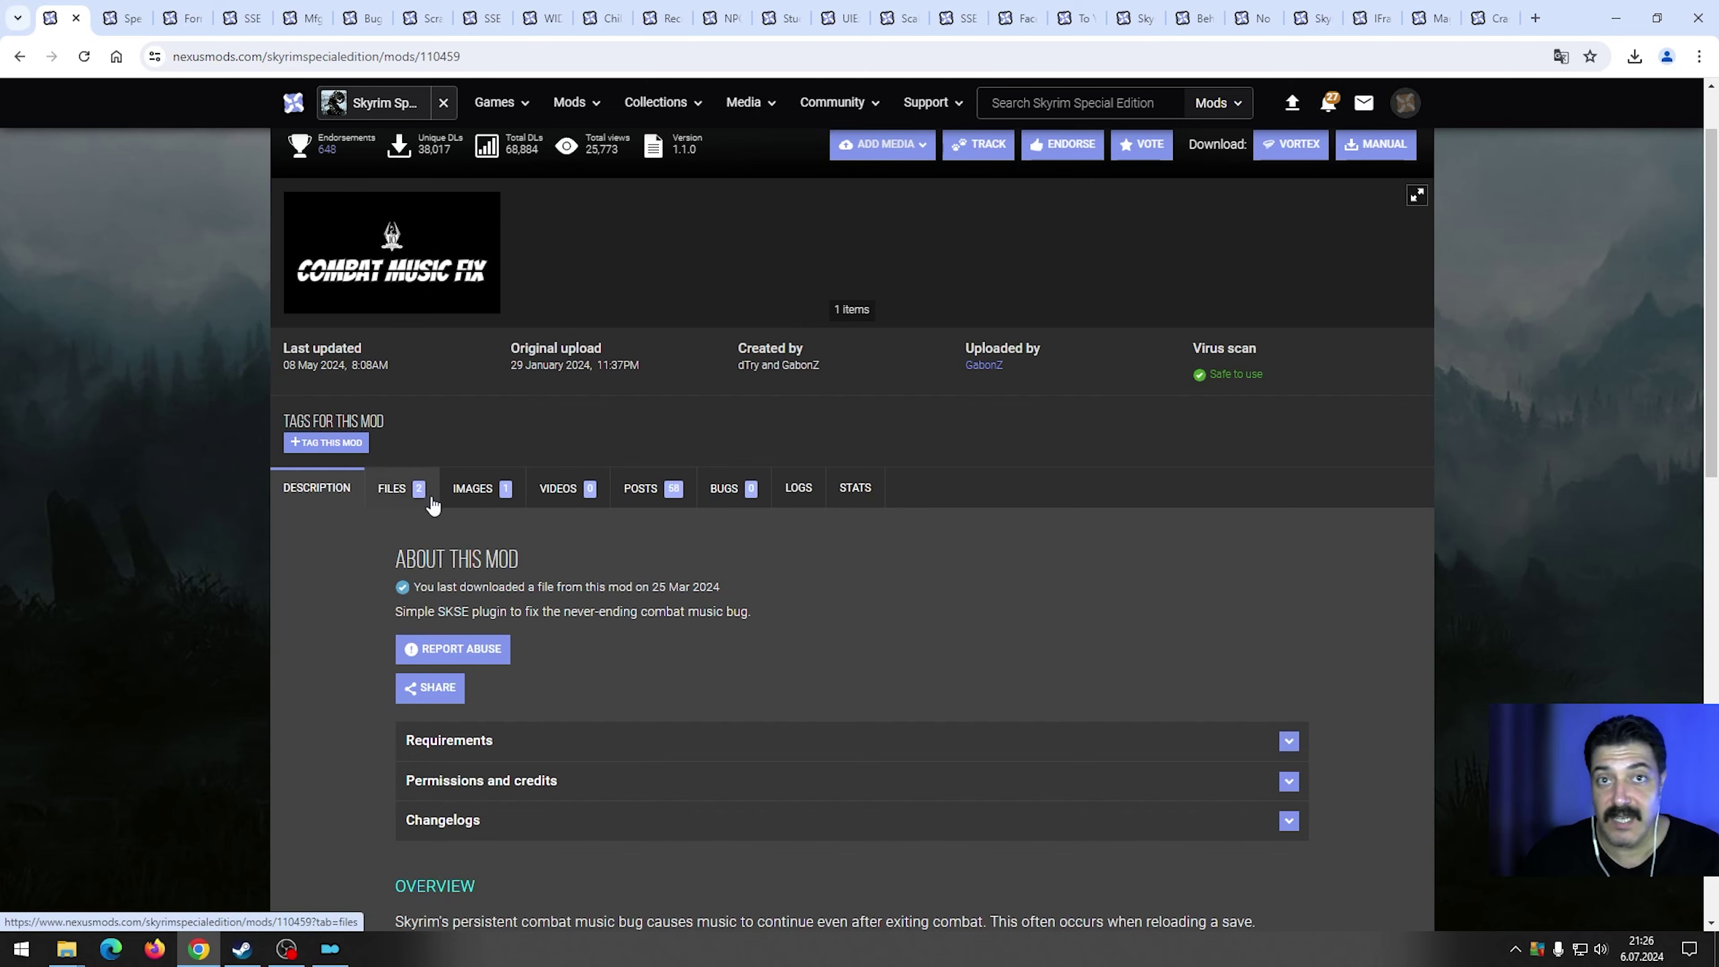
scroll(428, 508, "down", 4)
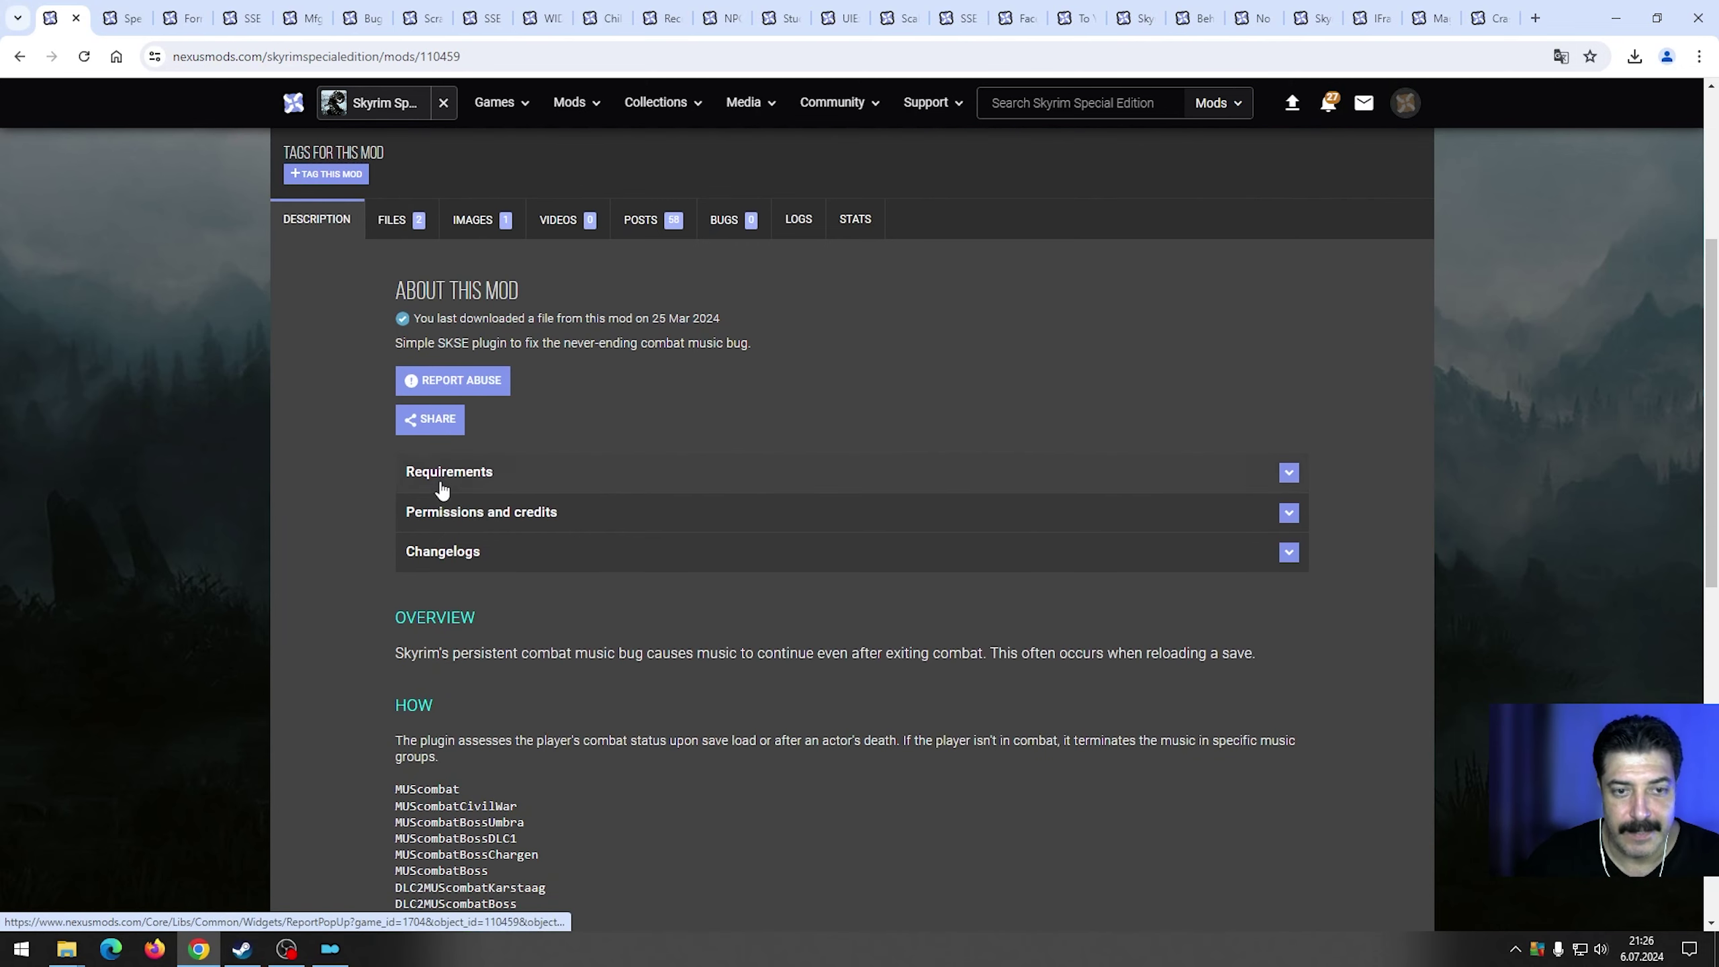
left_click(481, 472)
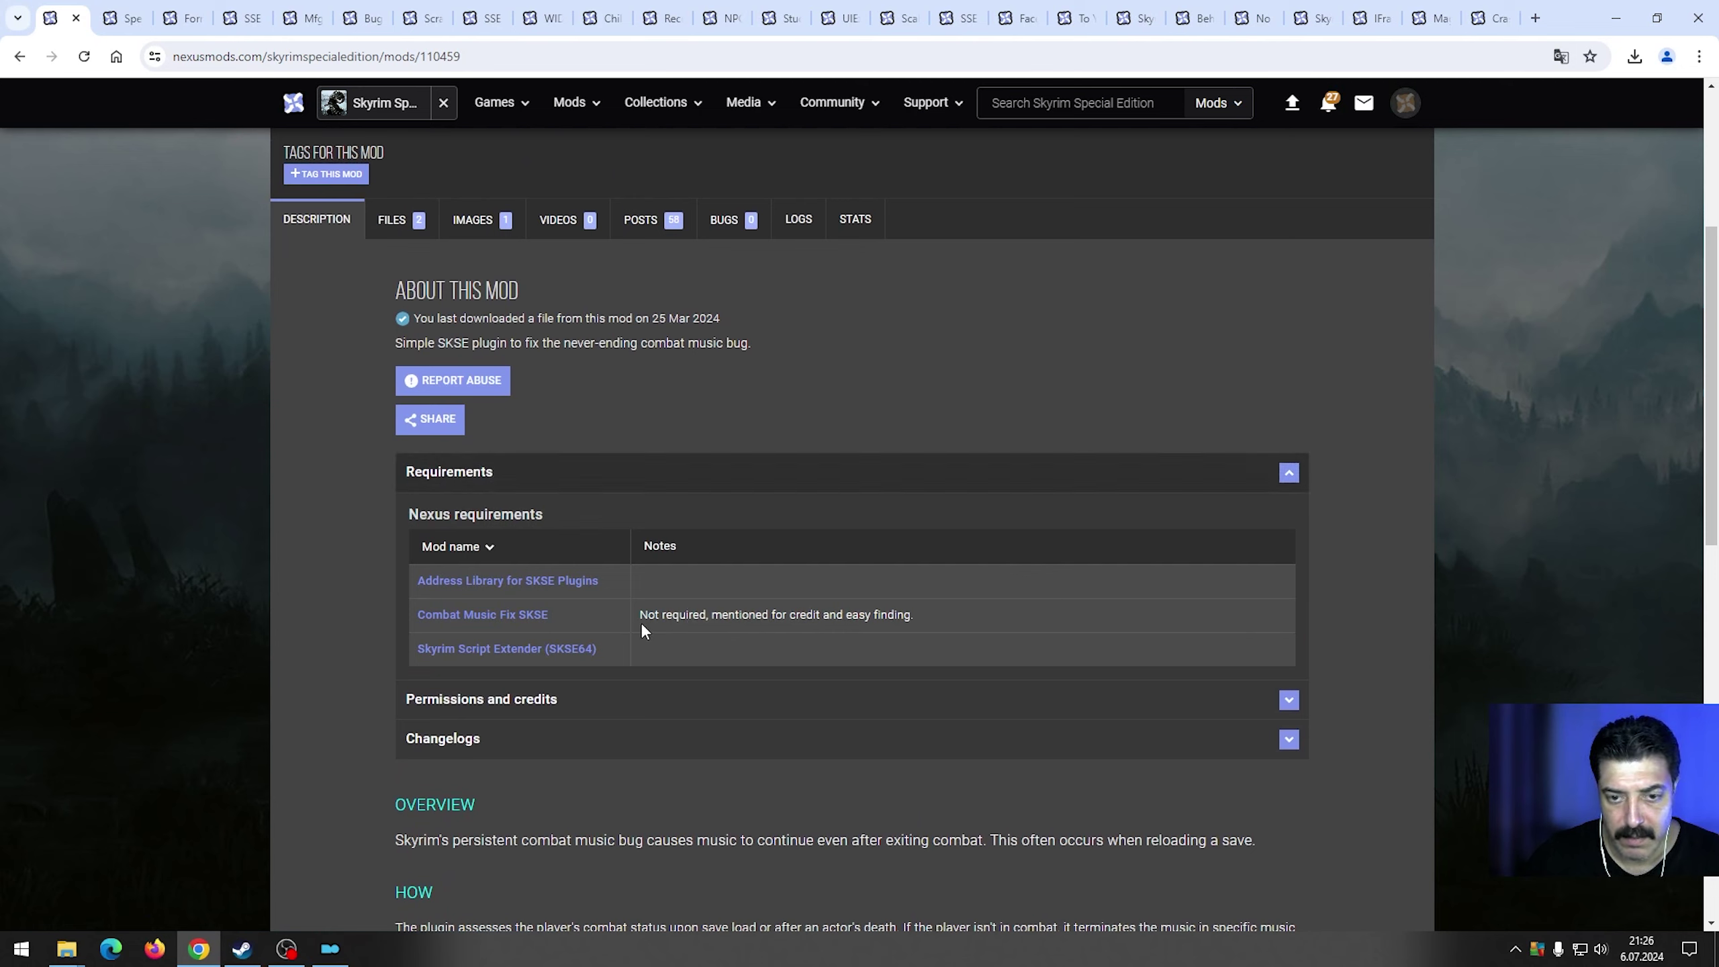
left_click_drag(641, 618, 699, 615)
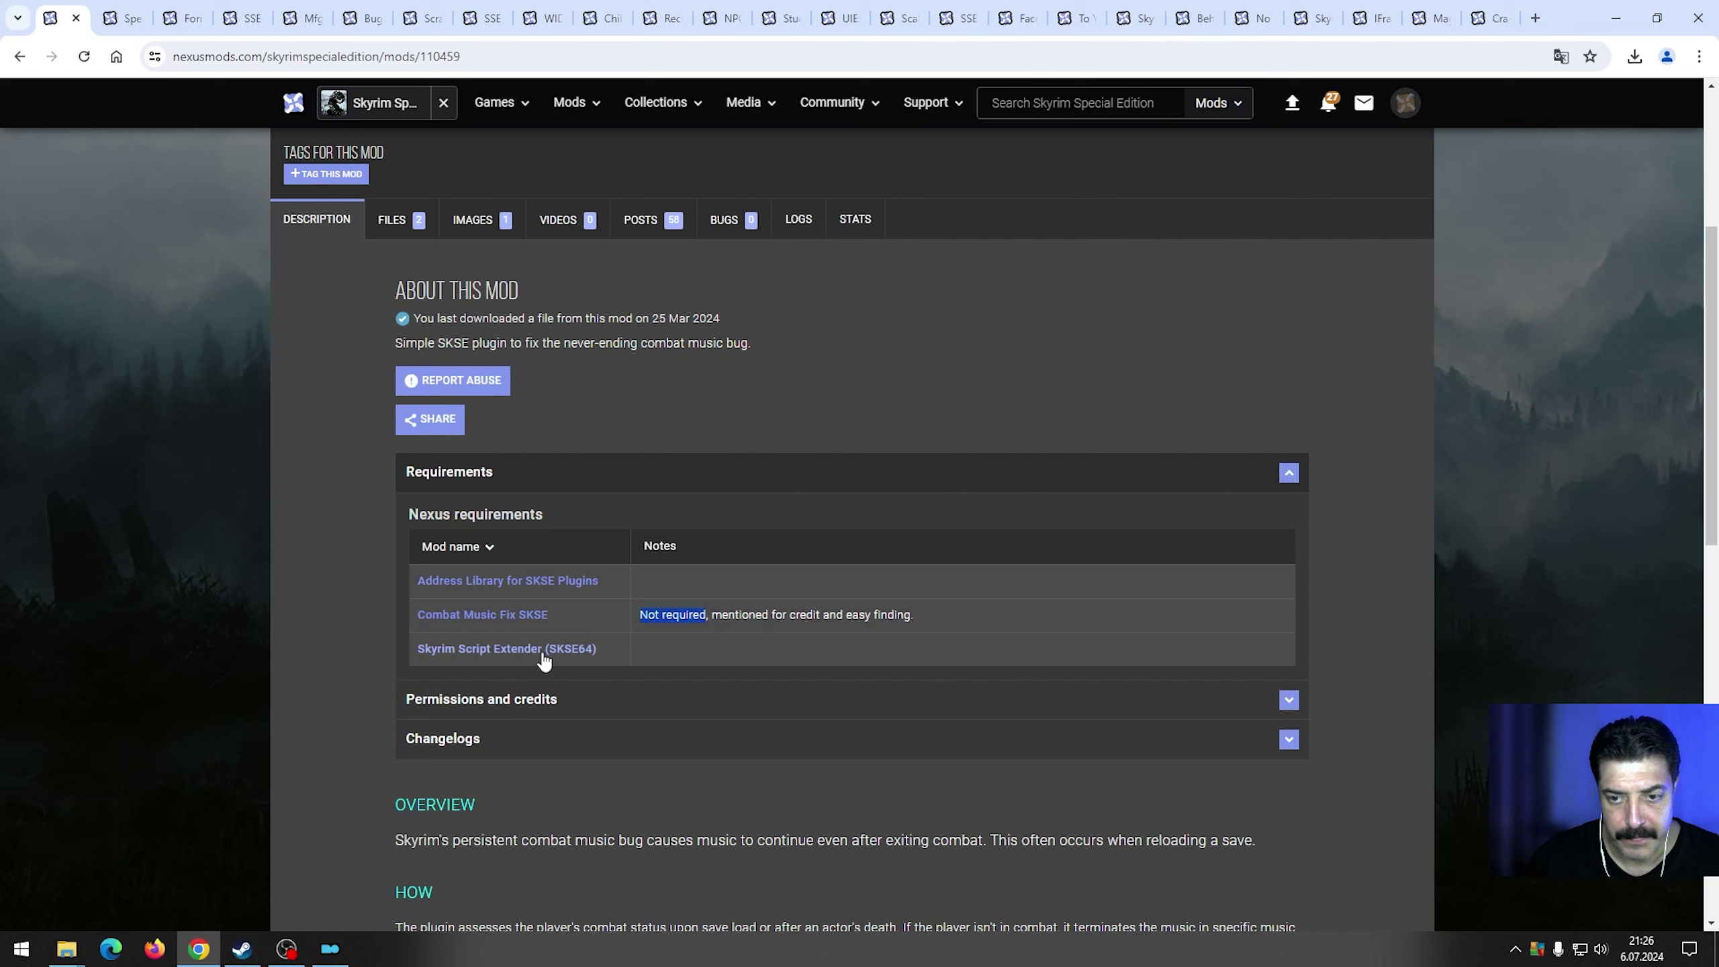
Manually download the Combat Music Fix NG main file, version 1.1.0, from the mod's files.
scroll(419, 630, "up", 3)
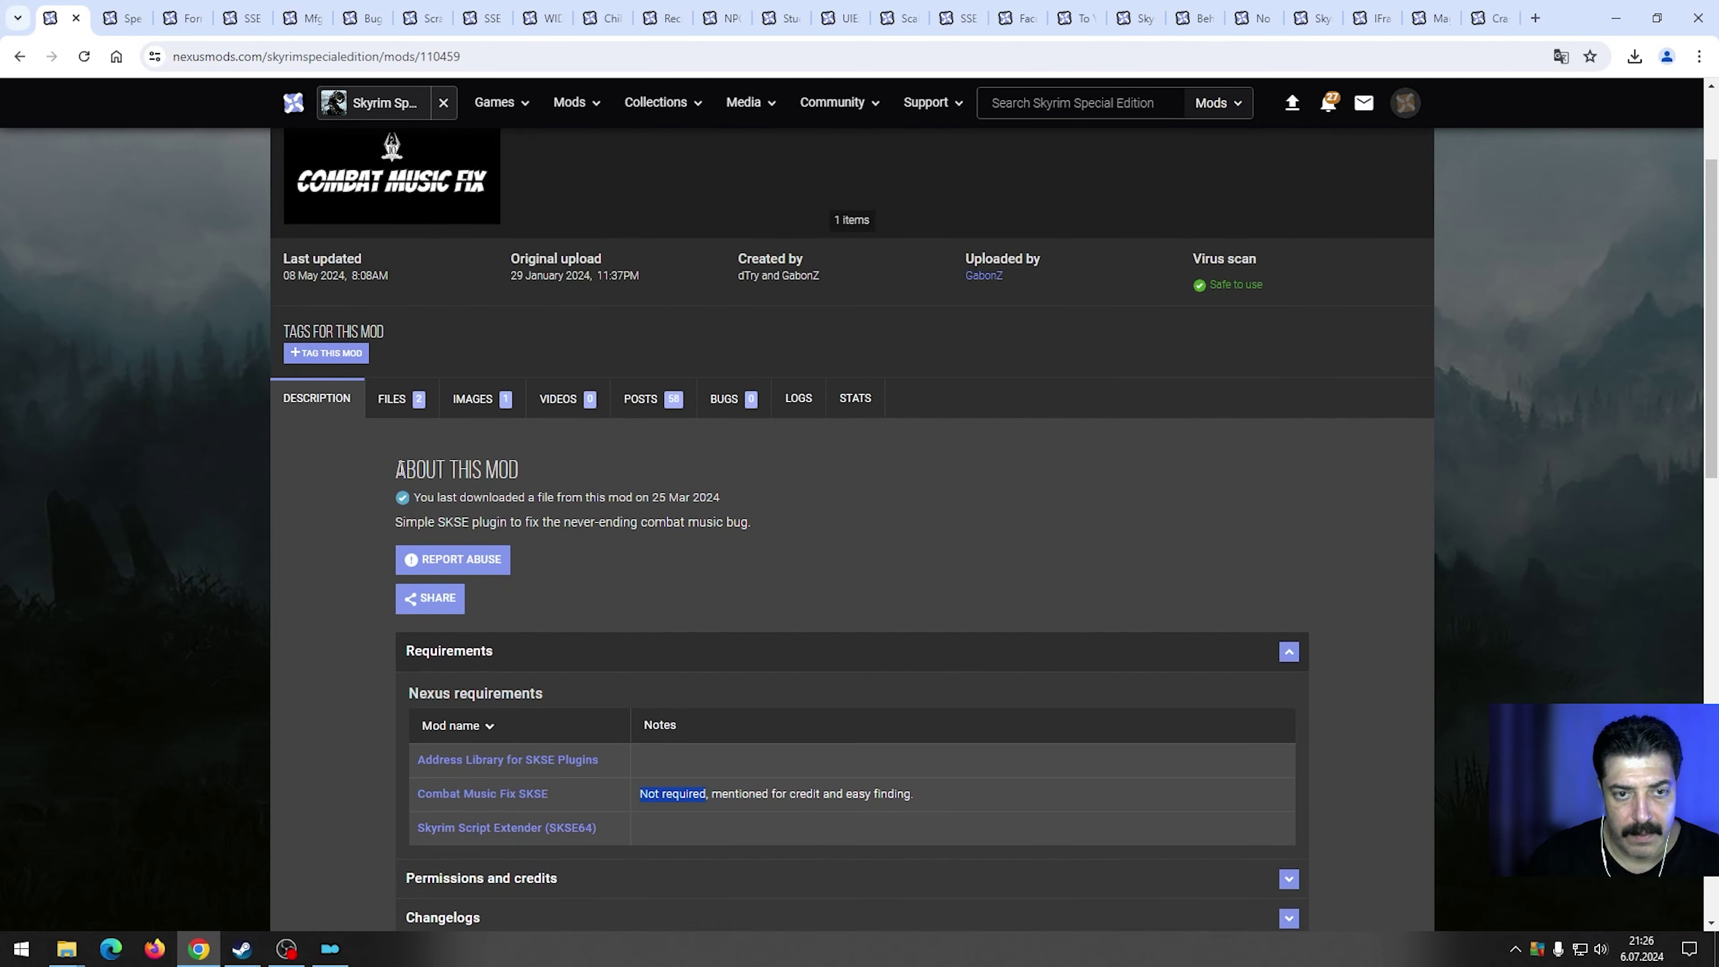
left_click(389, 398)
scroll(557, 602, "down", 3)
scroll(559, 612, "down", 1)
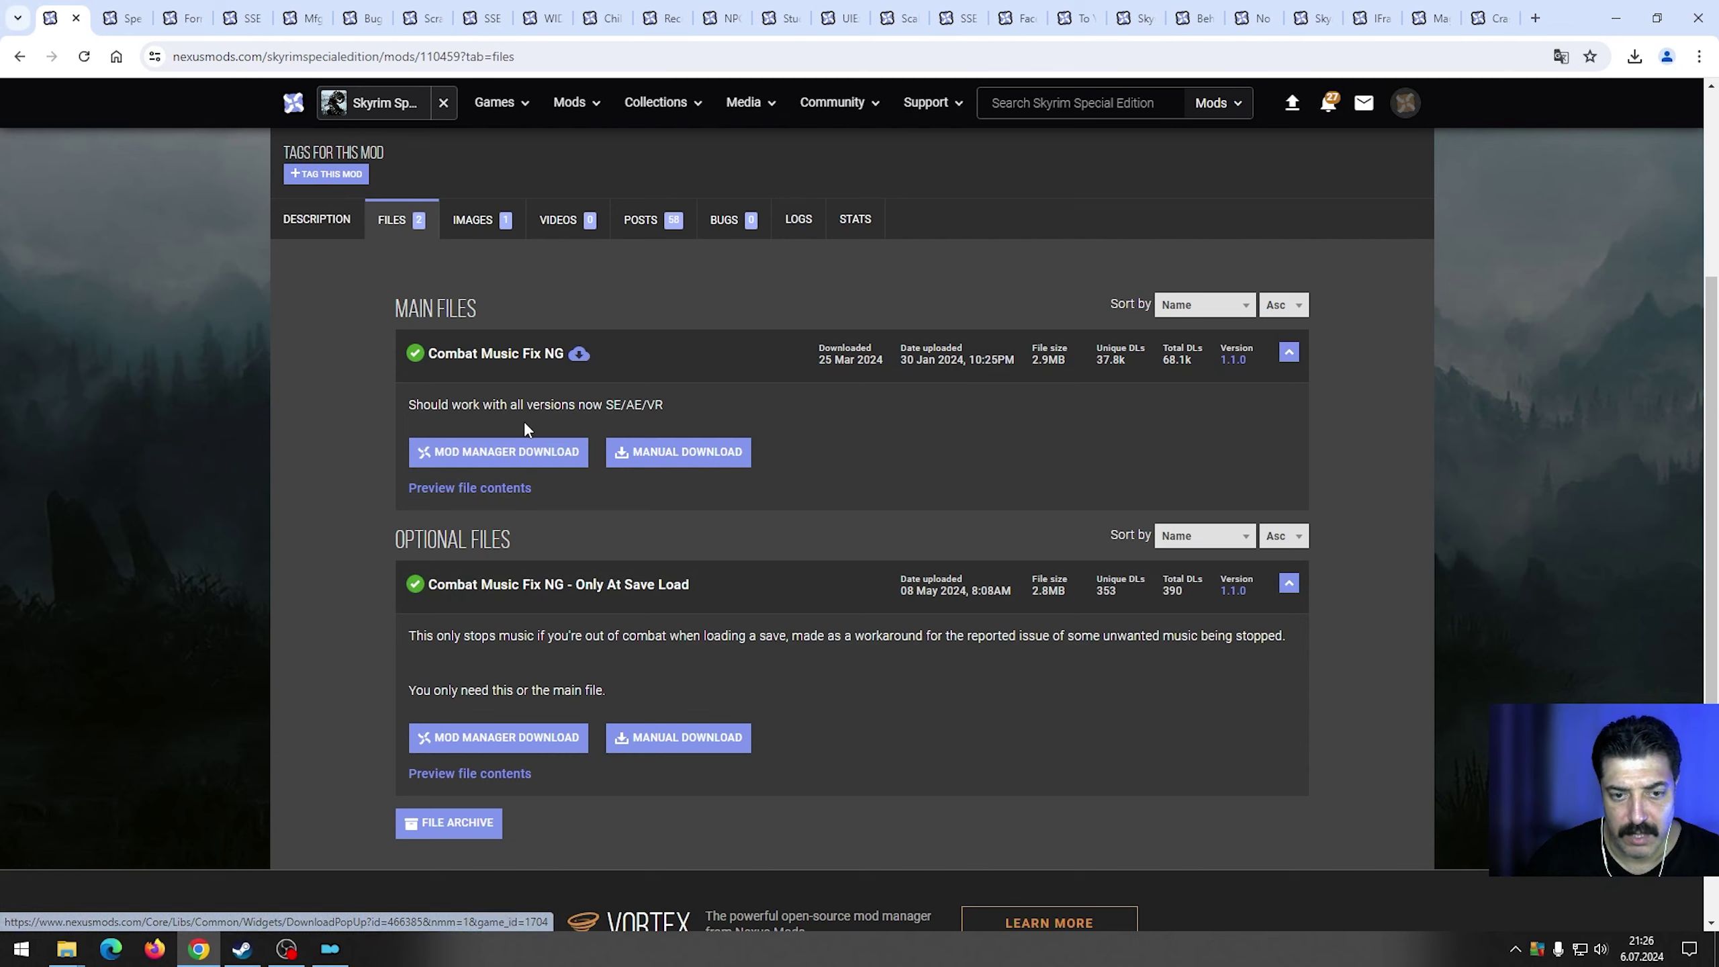
left_click(689, 461)
left_click(480, 411)
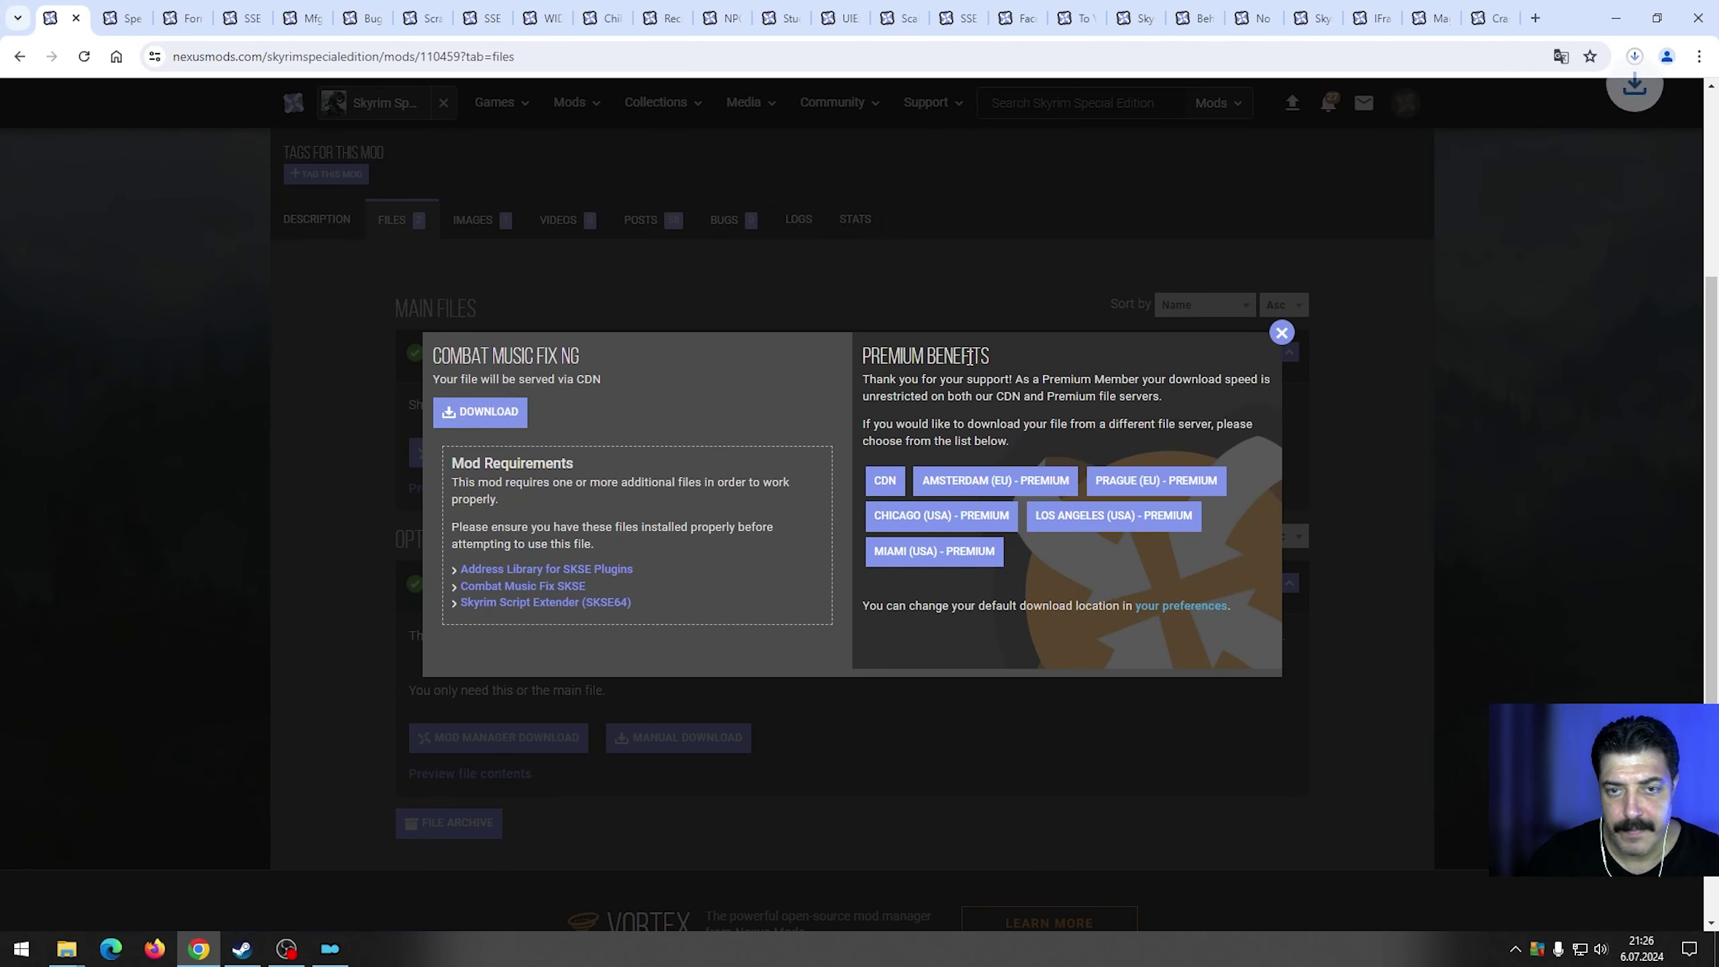
Show the downloaded Combat Music Fix NG archive in Downloads and move it into the 1.gereksinim modları folder.
left_click(1634, 57)
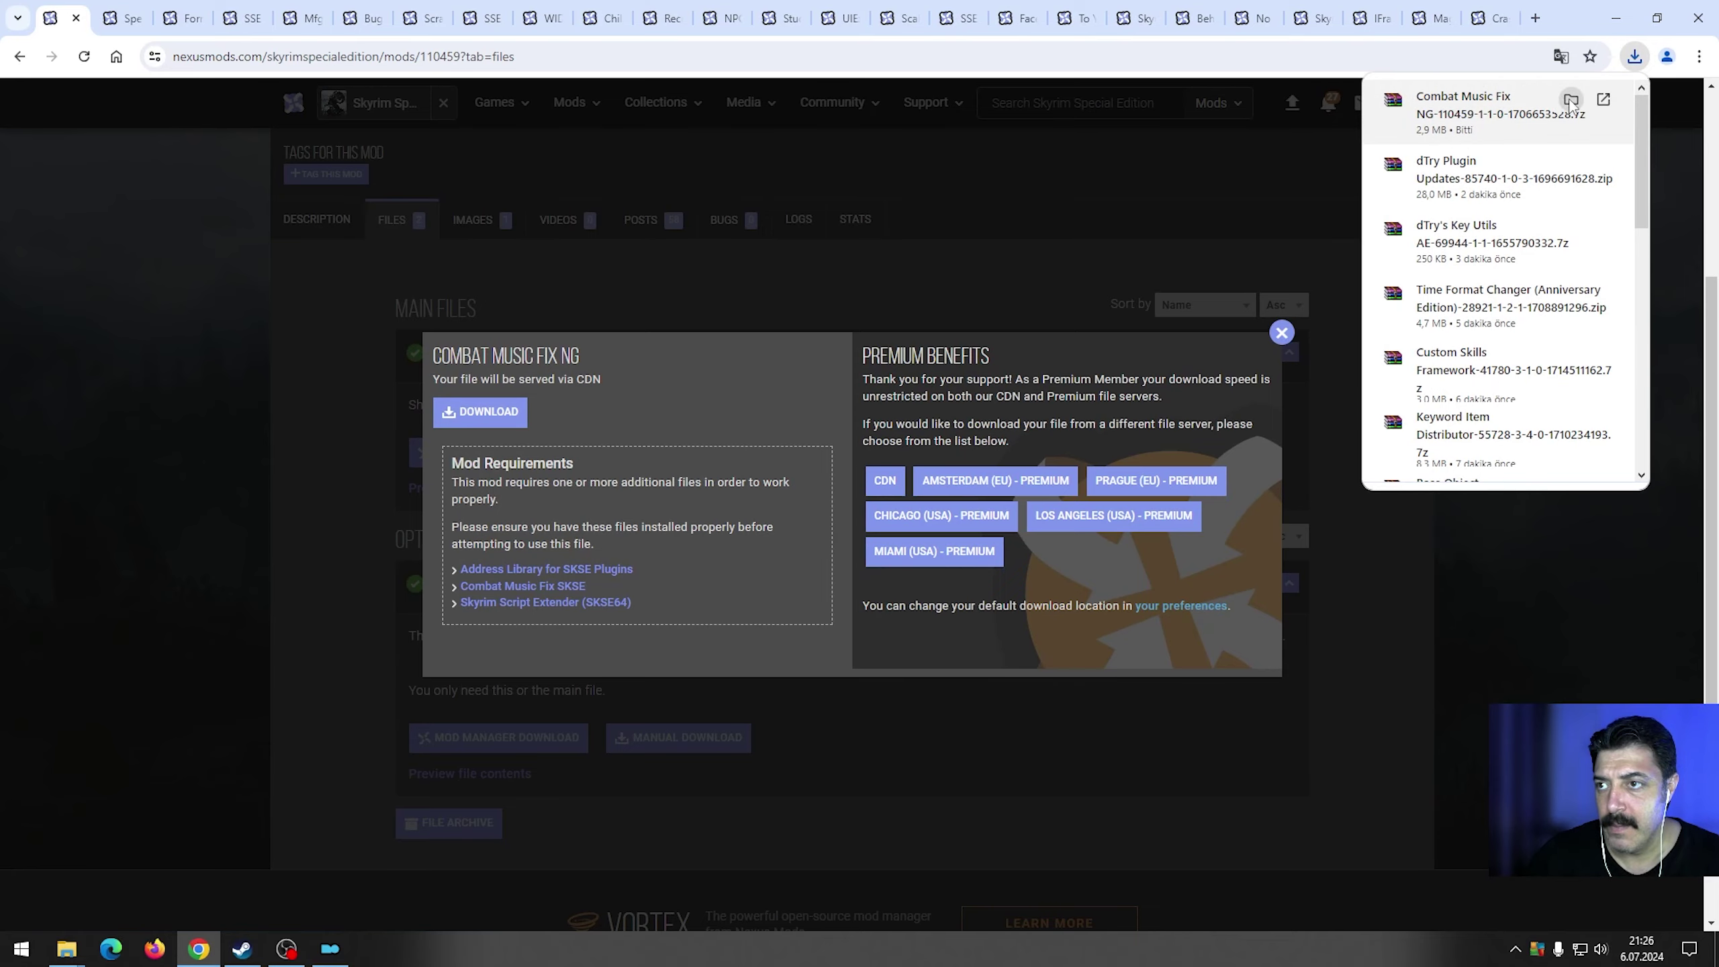
left_click(1570, 101)
left_click(1611, 26)
left_click(1615, 20)
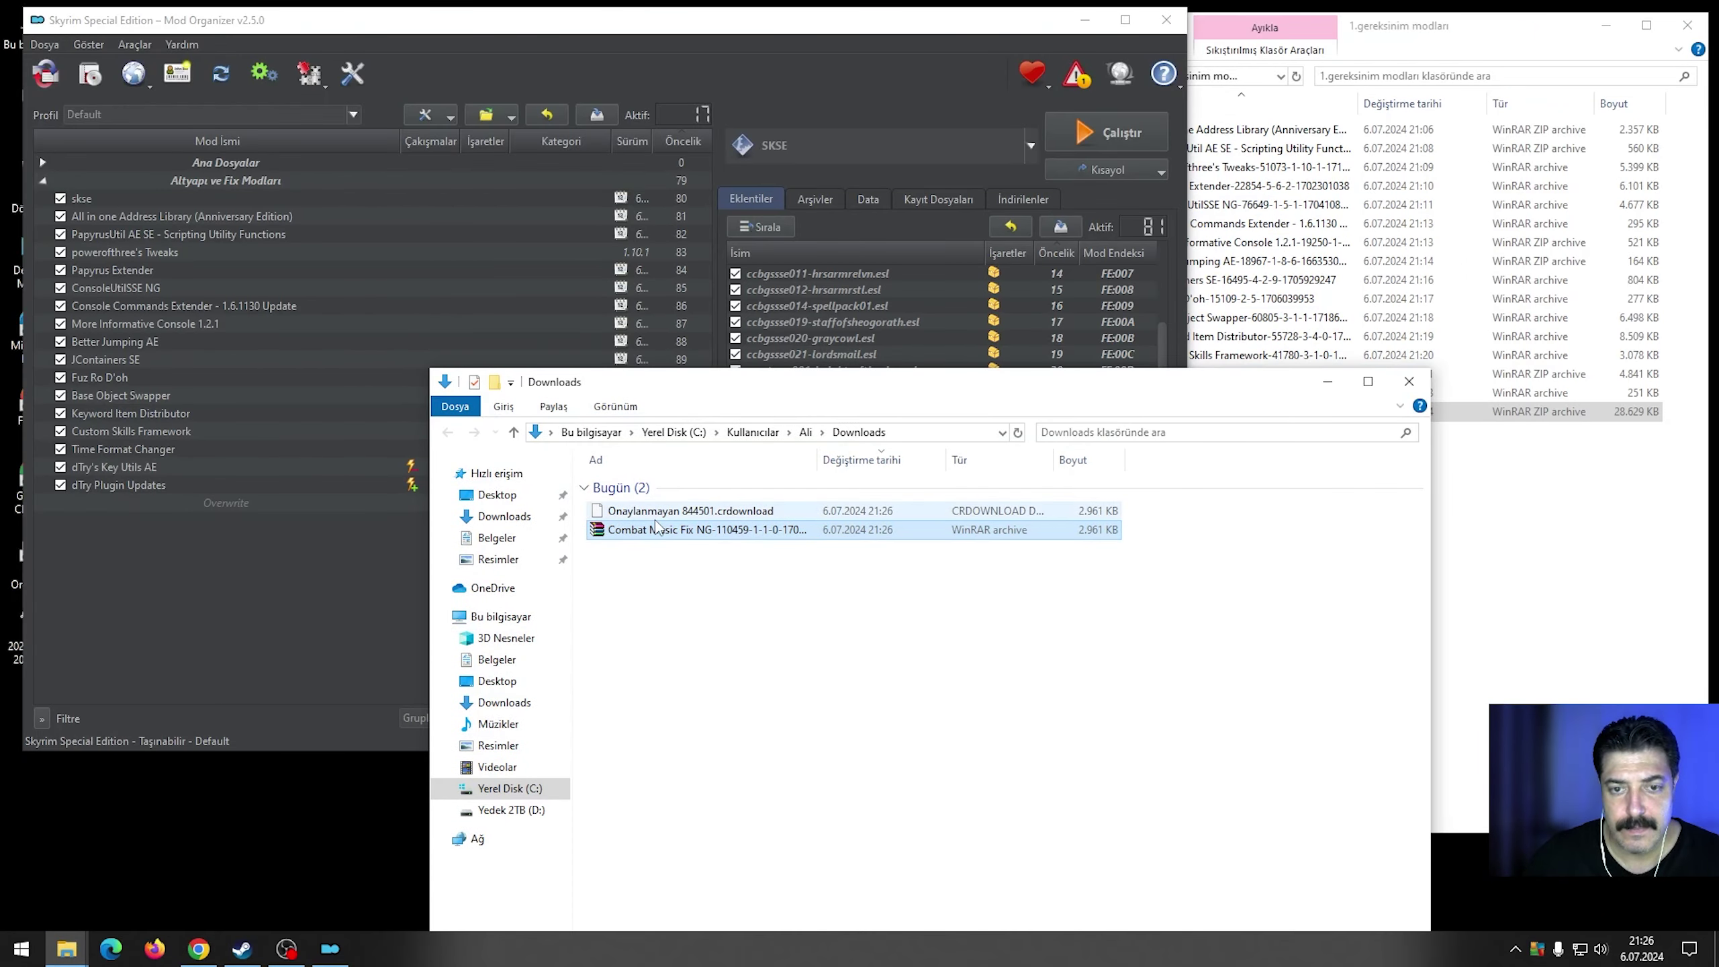
left_click_drag(649, 523, 1367, 575)
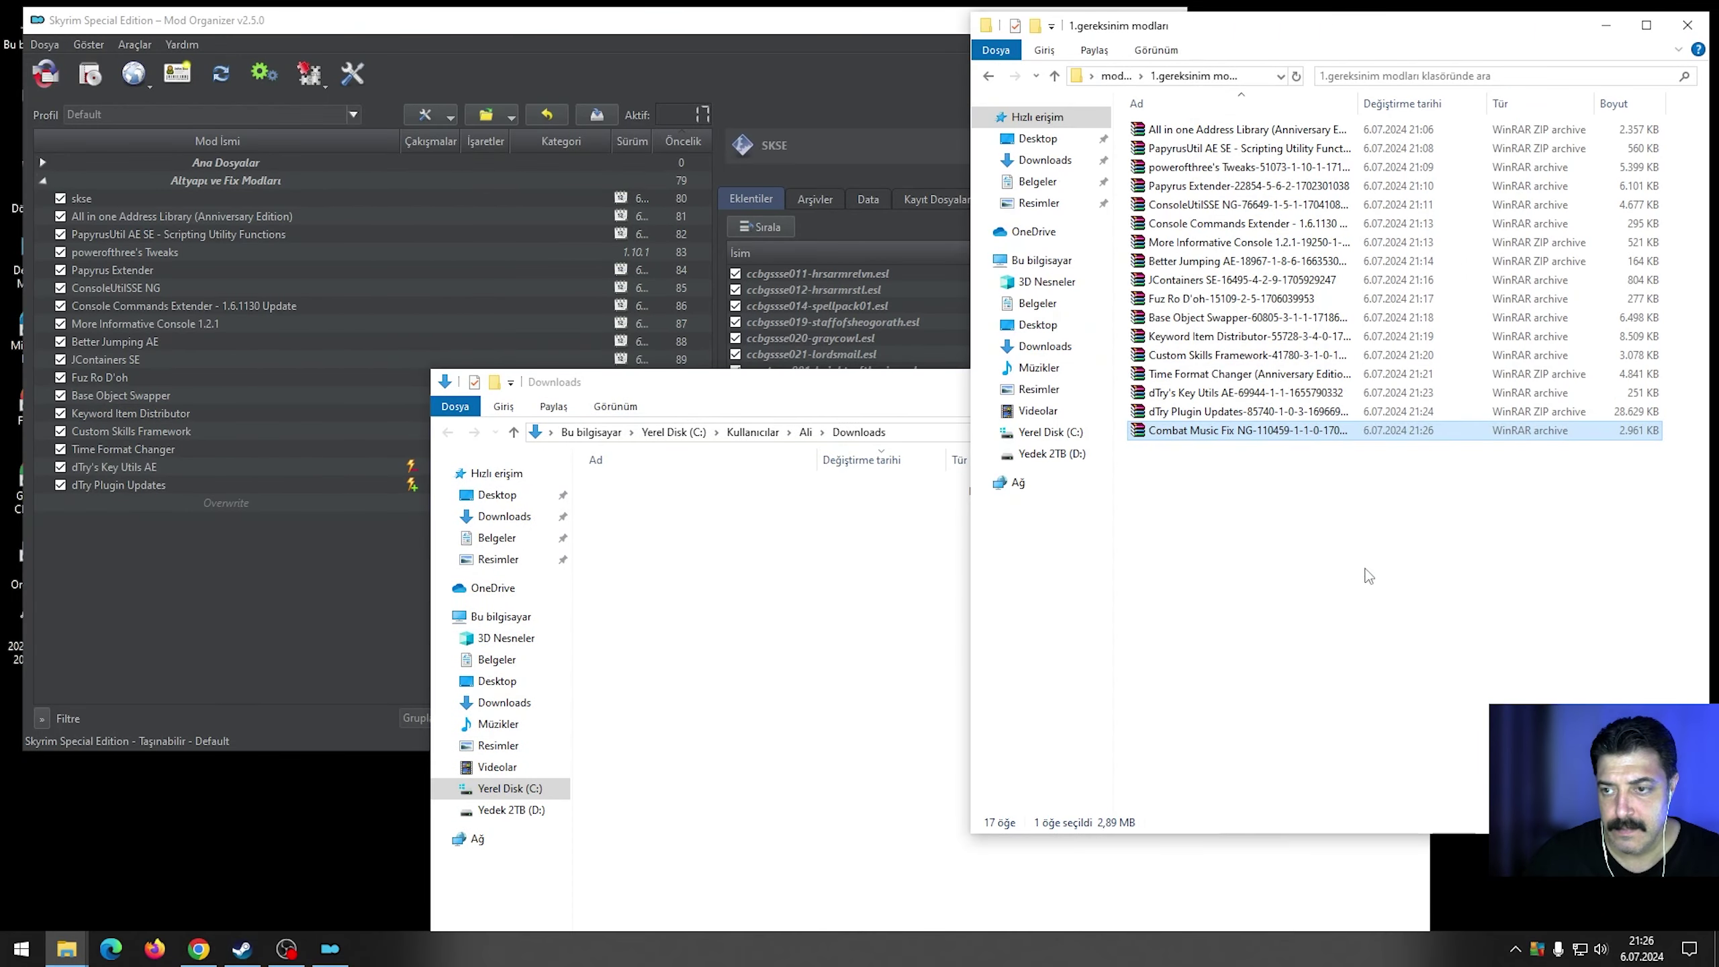
Install Combat Music Fix NG in Mod Organizer below dTry Plugin Updates using the manual installation, and enable it.
left_click_drag(1178, 431, 81, 498)
left_click(633, 349)
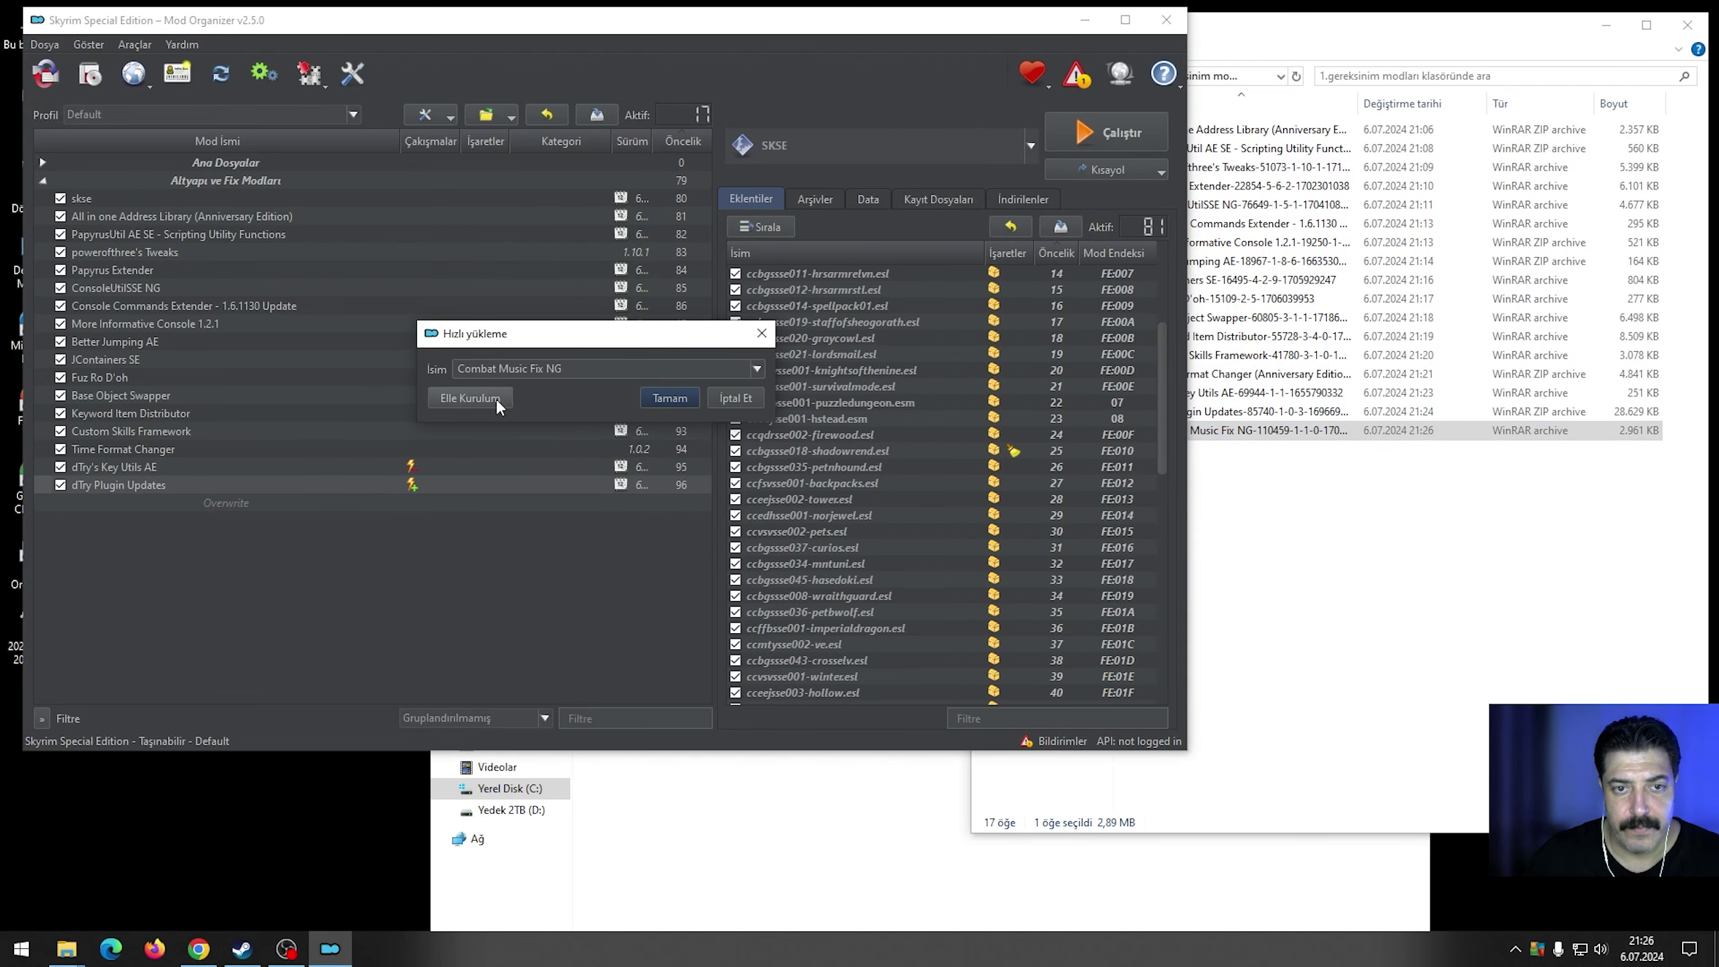
left_click(497, 401)
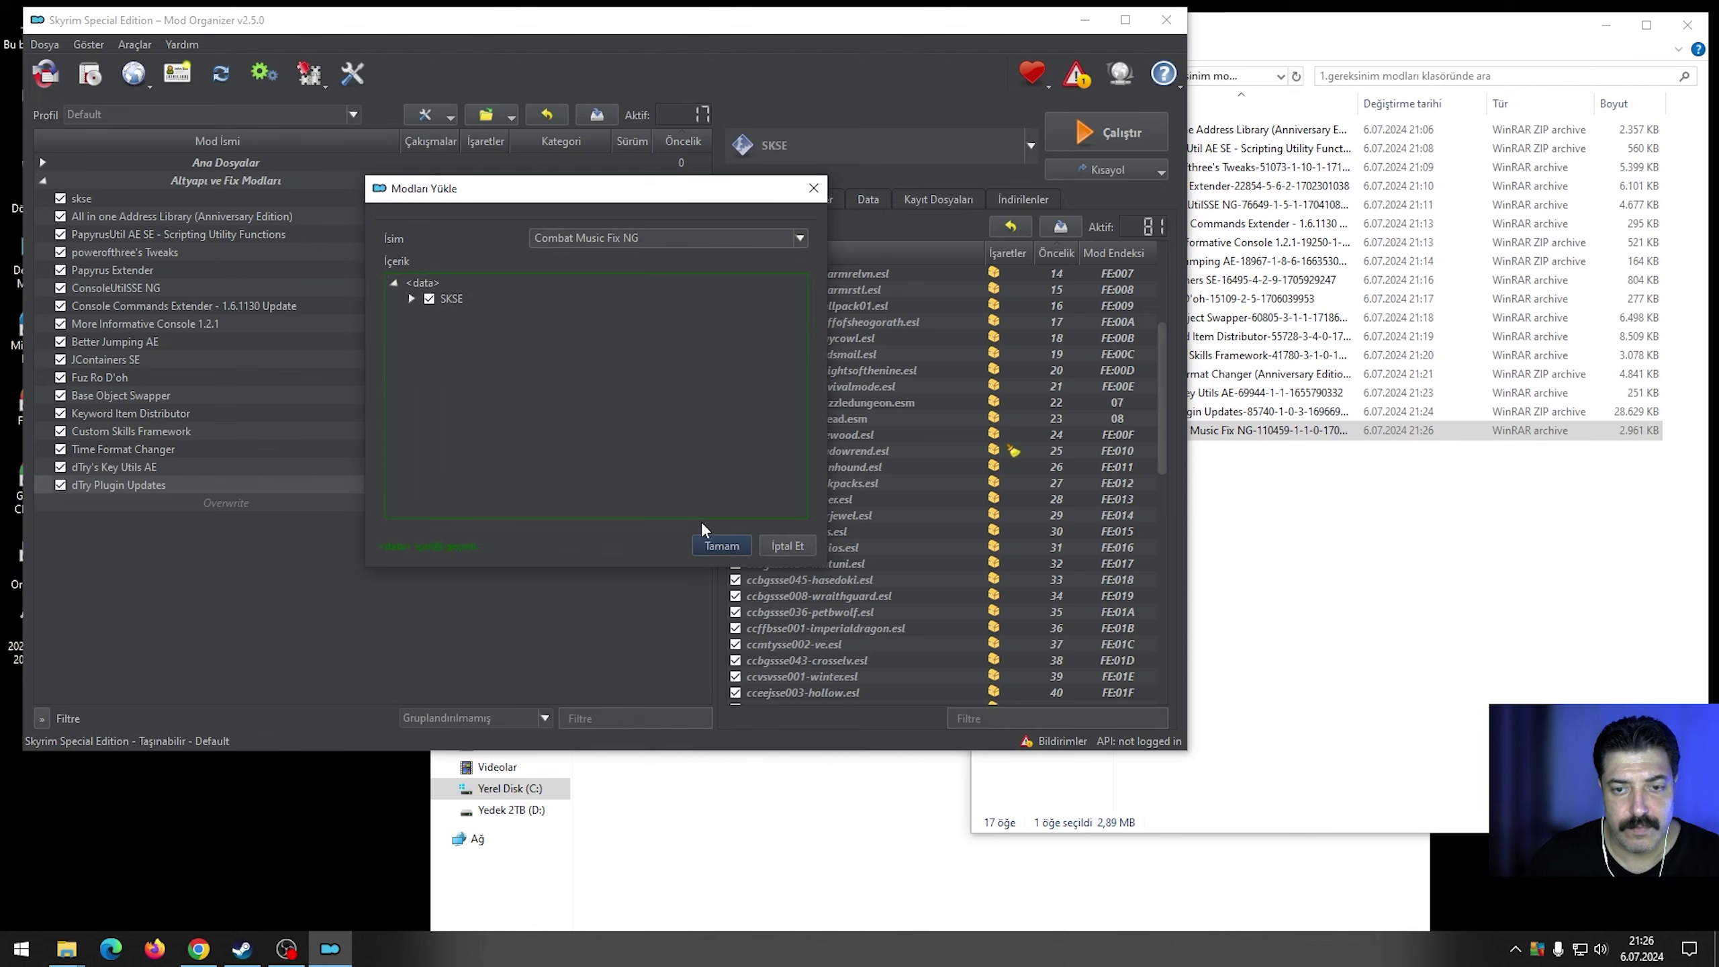
left_click(721, 546)
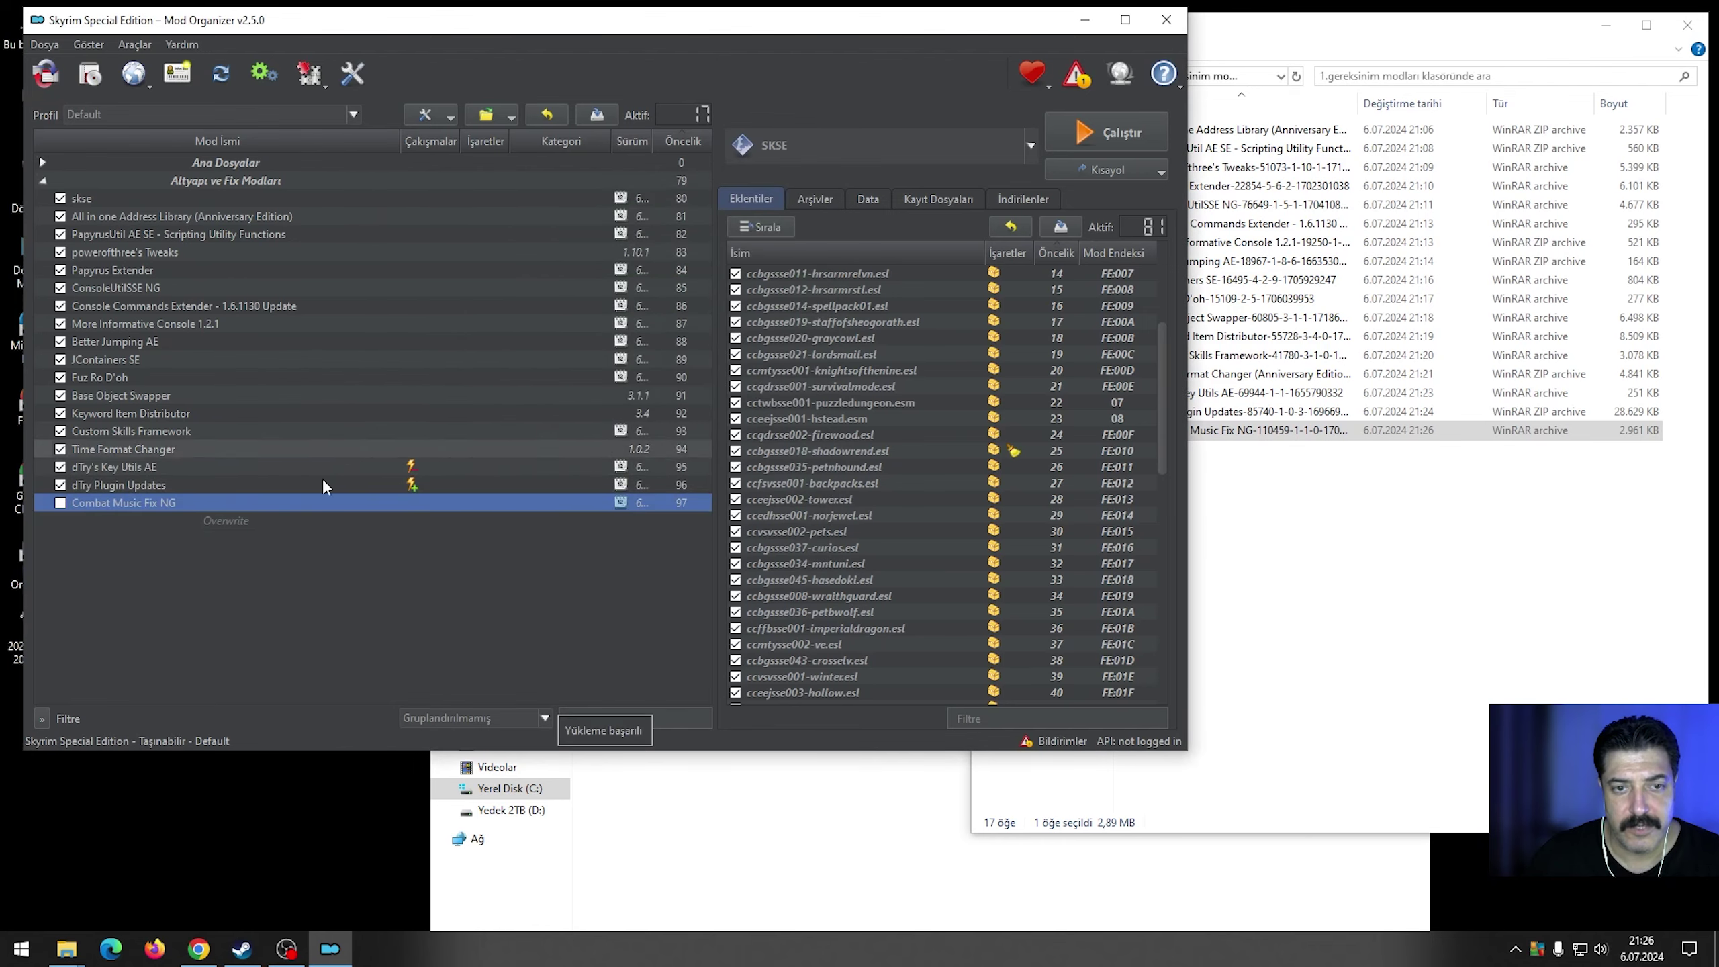
left_click(59, 503)
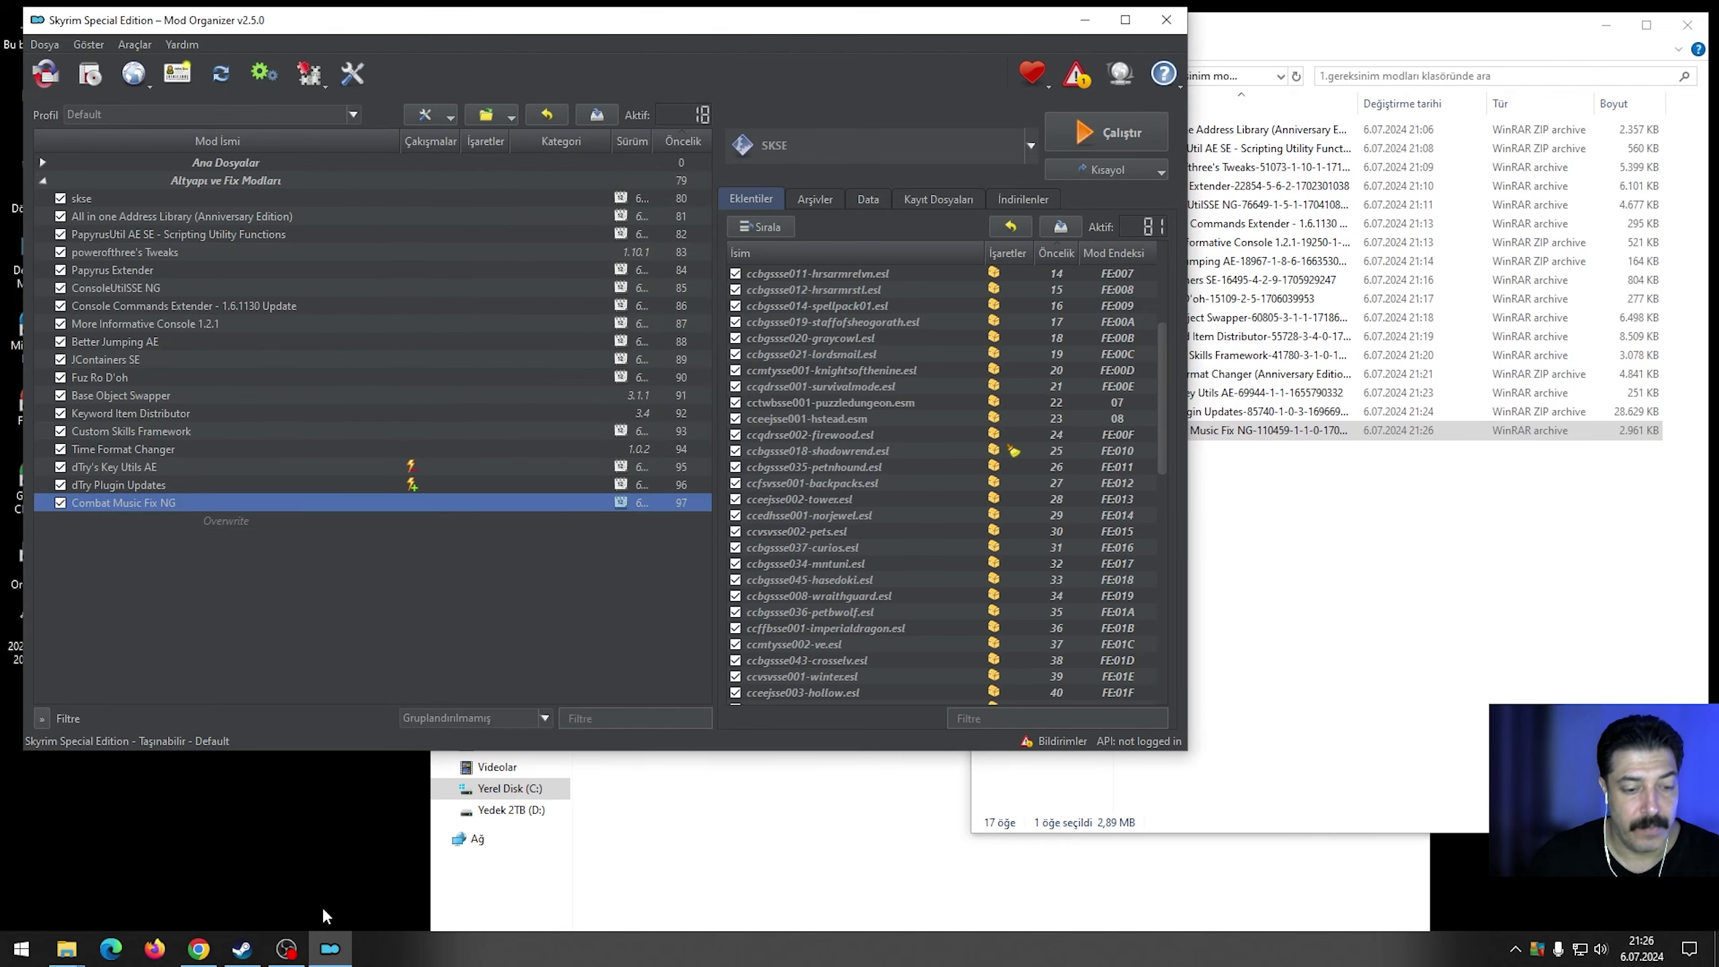
Switch back to Chrome and close the Combat Music Fix NG download popup and its page.
left_click(198, 949)
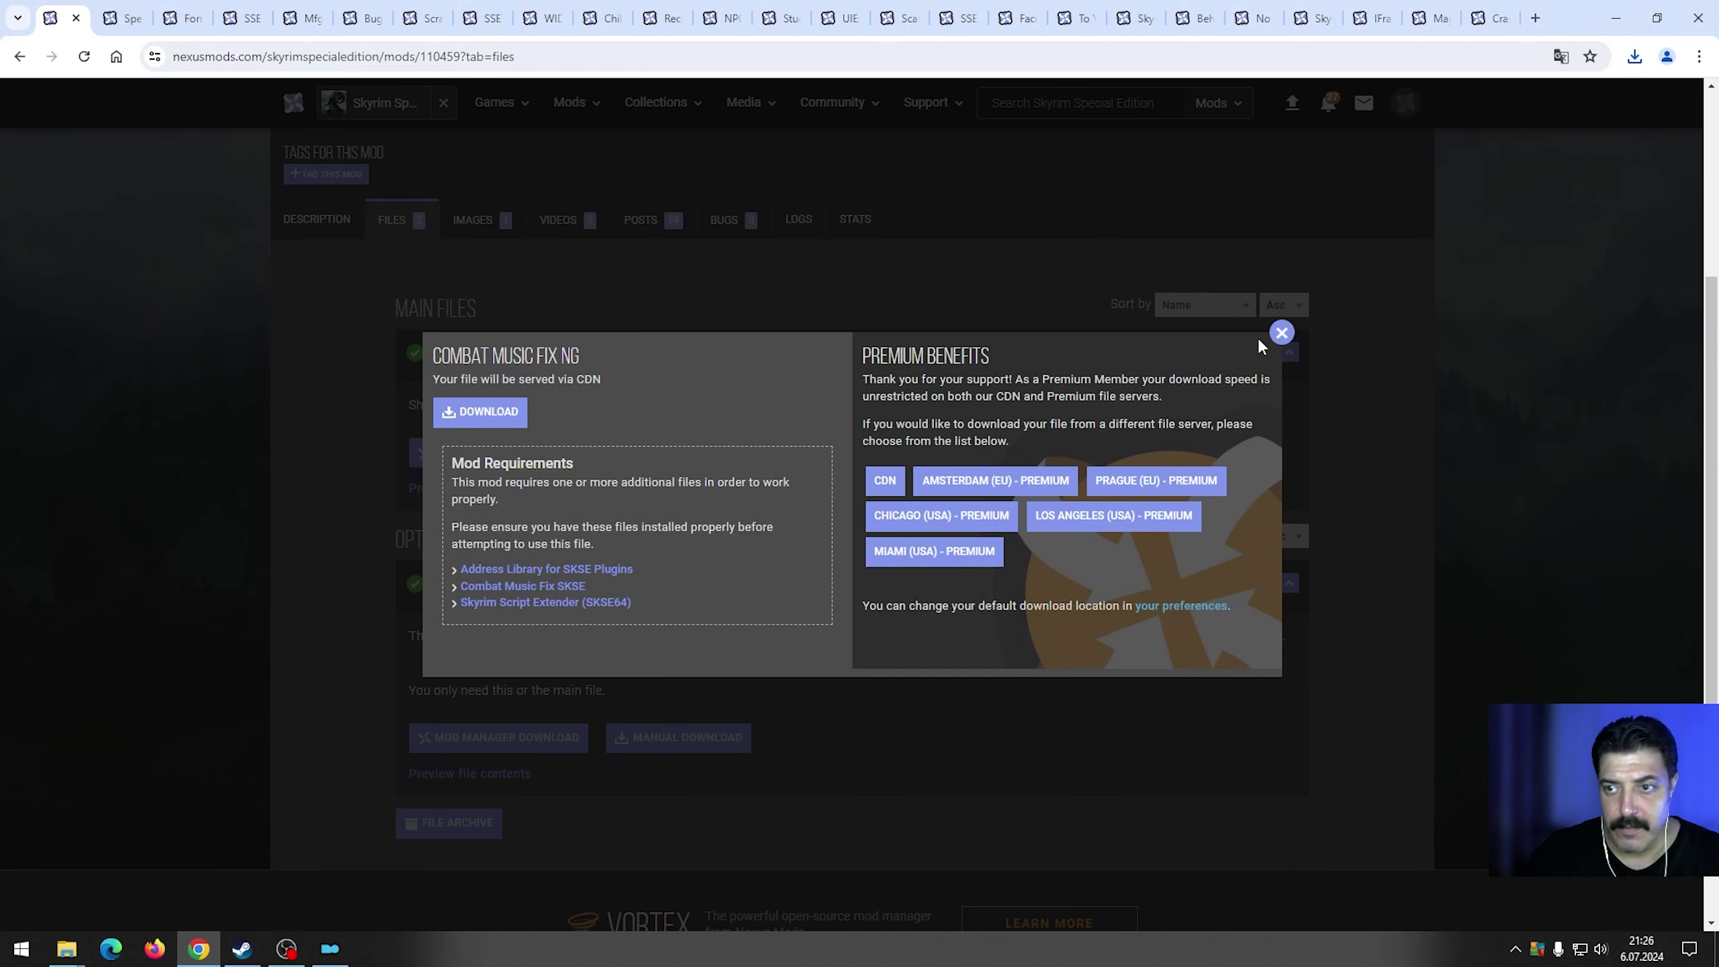
left_click(1281, 332)
left_click(112, 18)
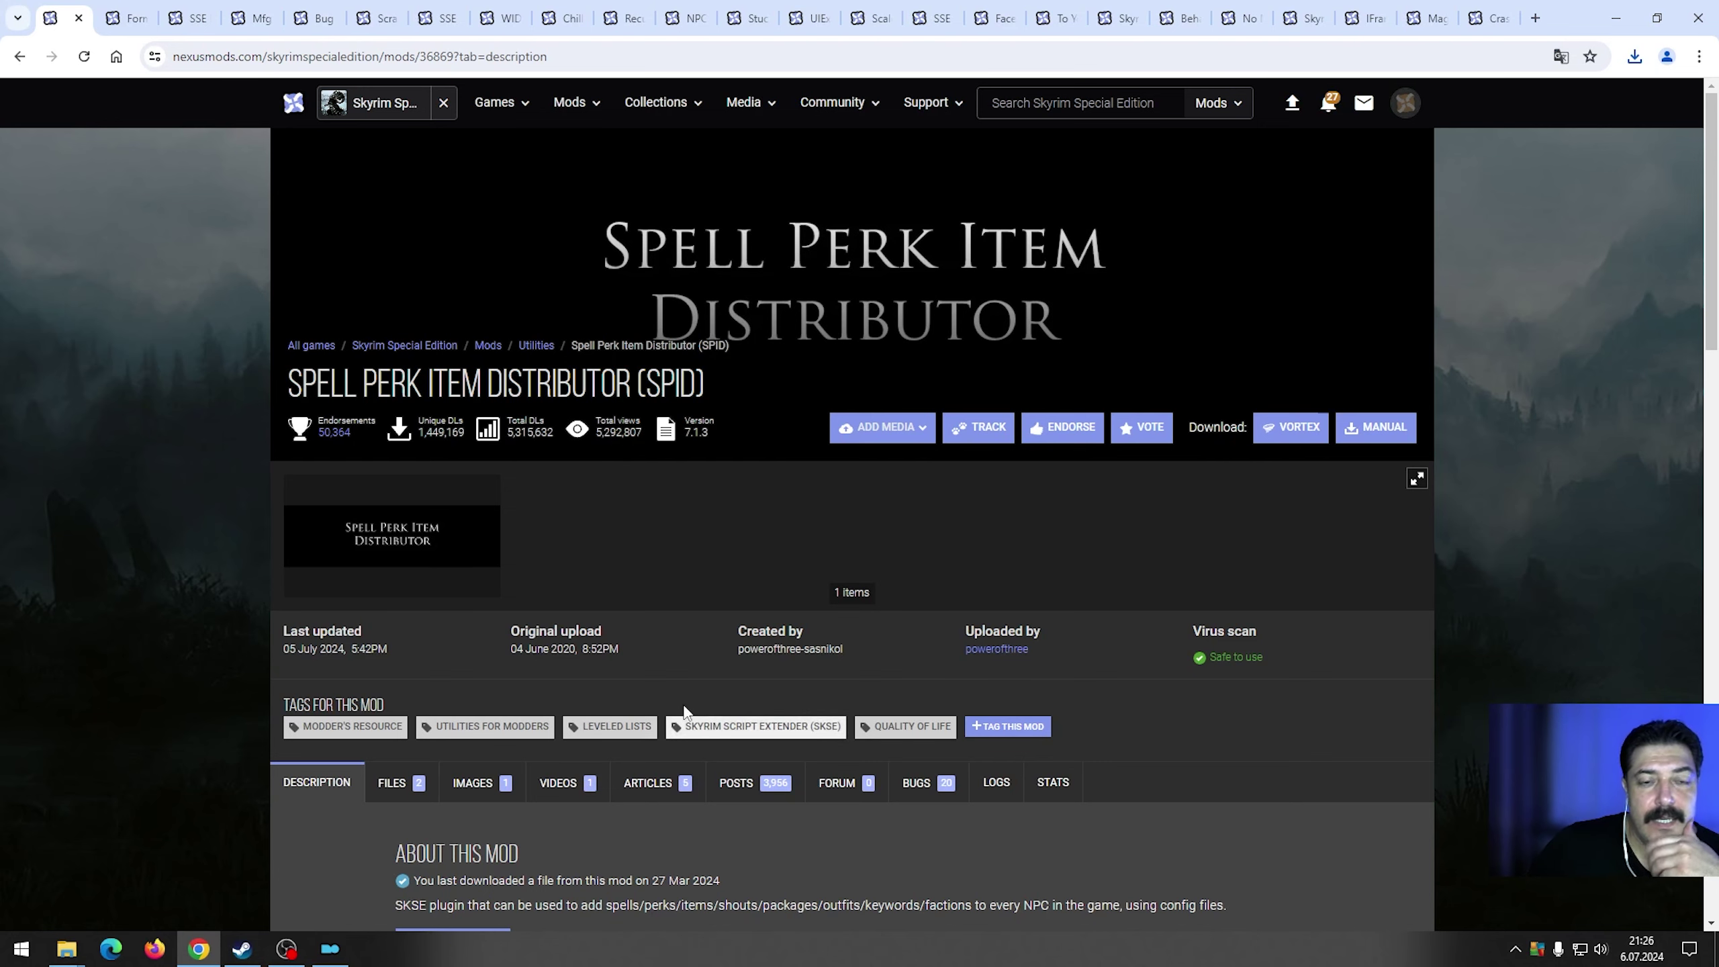
Review the description and Nexus requirements of the Spell Perk Item Distributor (SPID) mod.
scroll(654, 640, "down", 1)
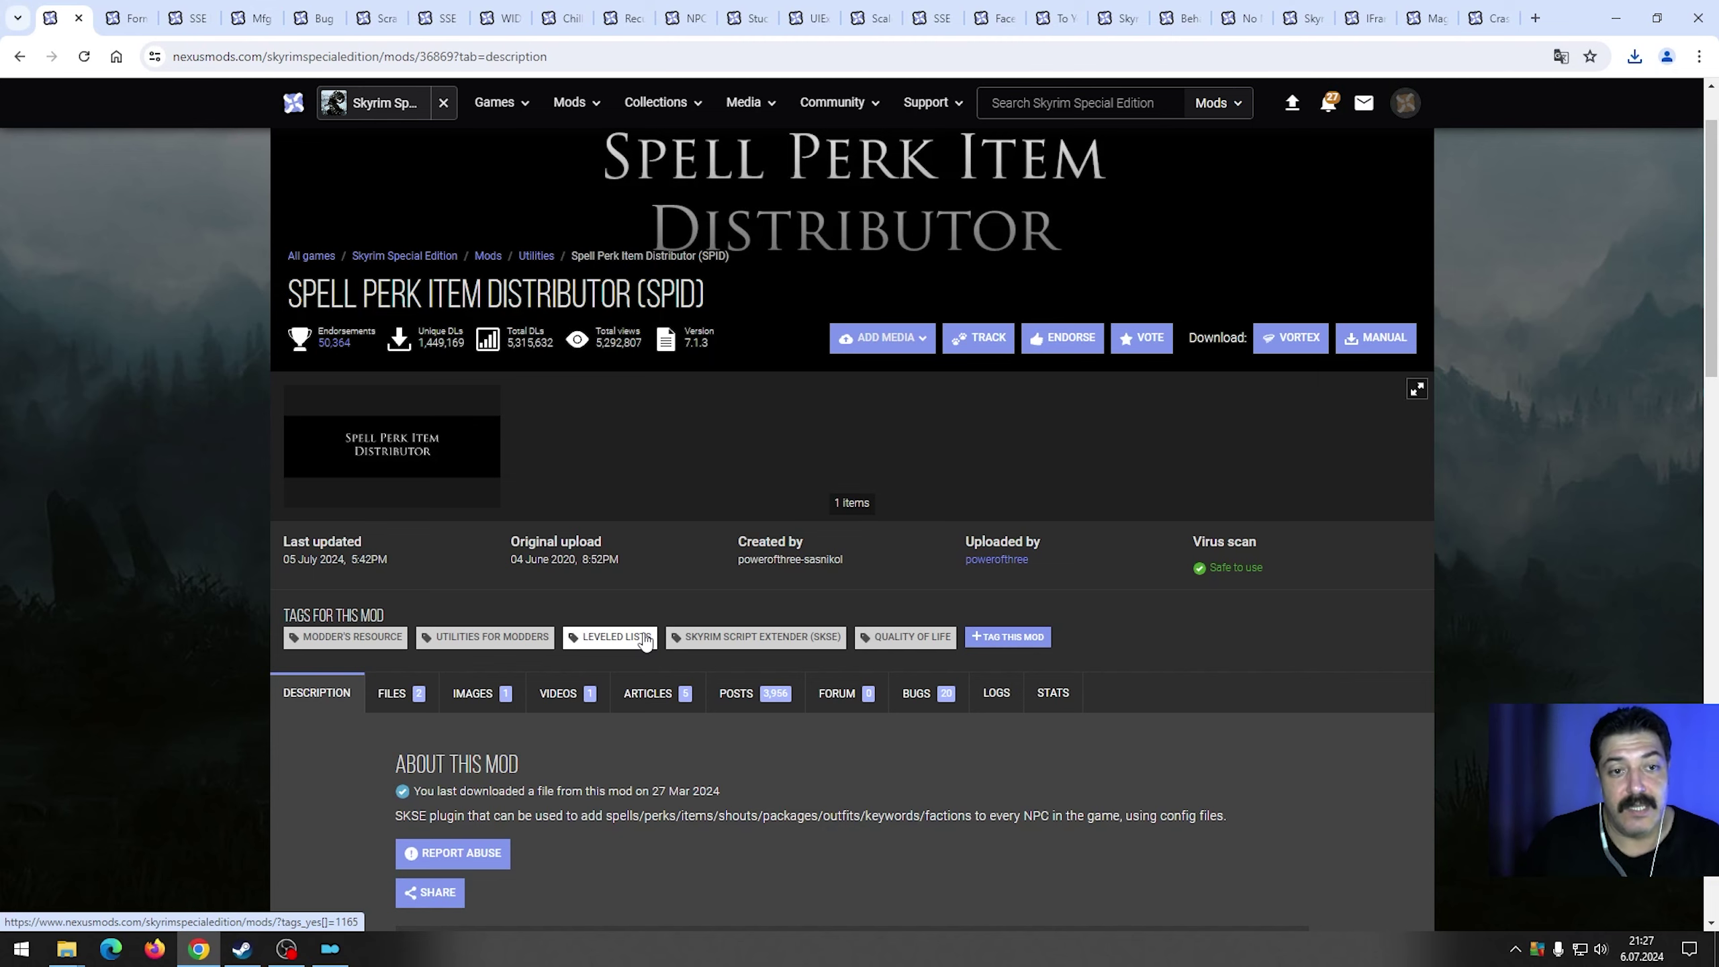
scroll(677, 725, "down", 4)
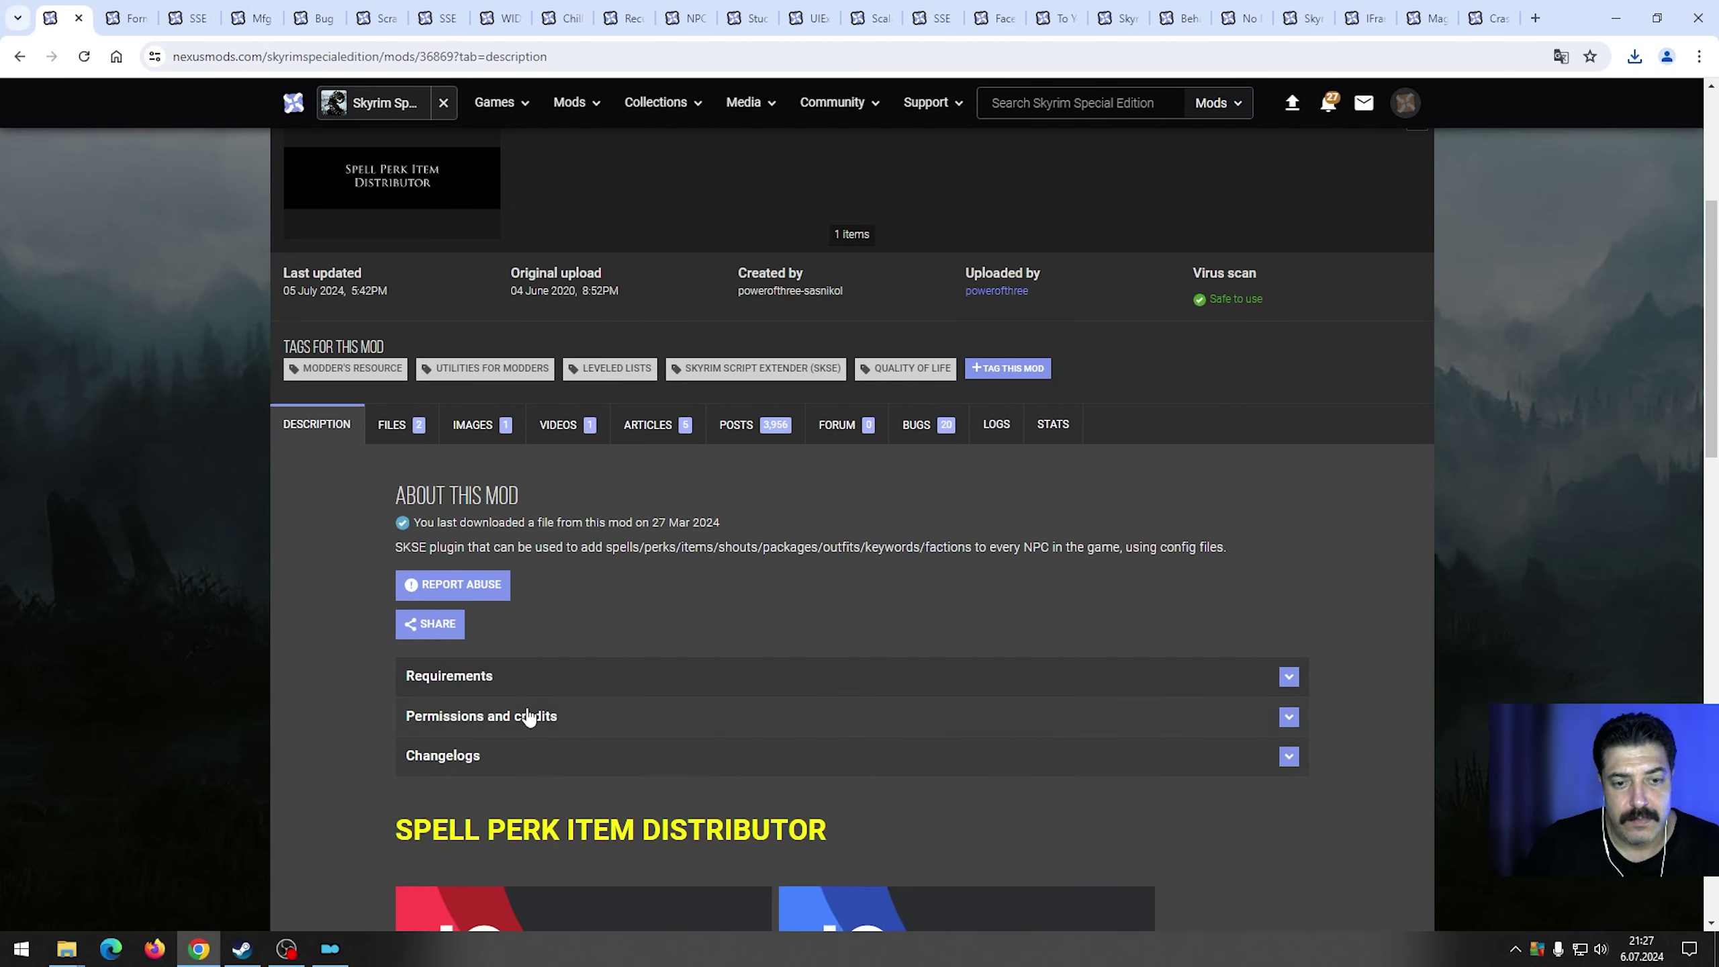
left_click(504, 673)
scroll(505, 666, "down", 3)
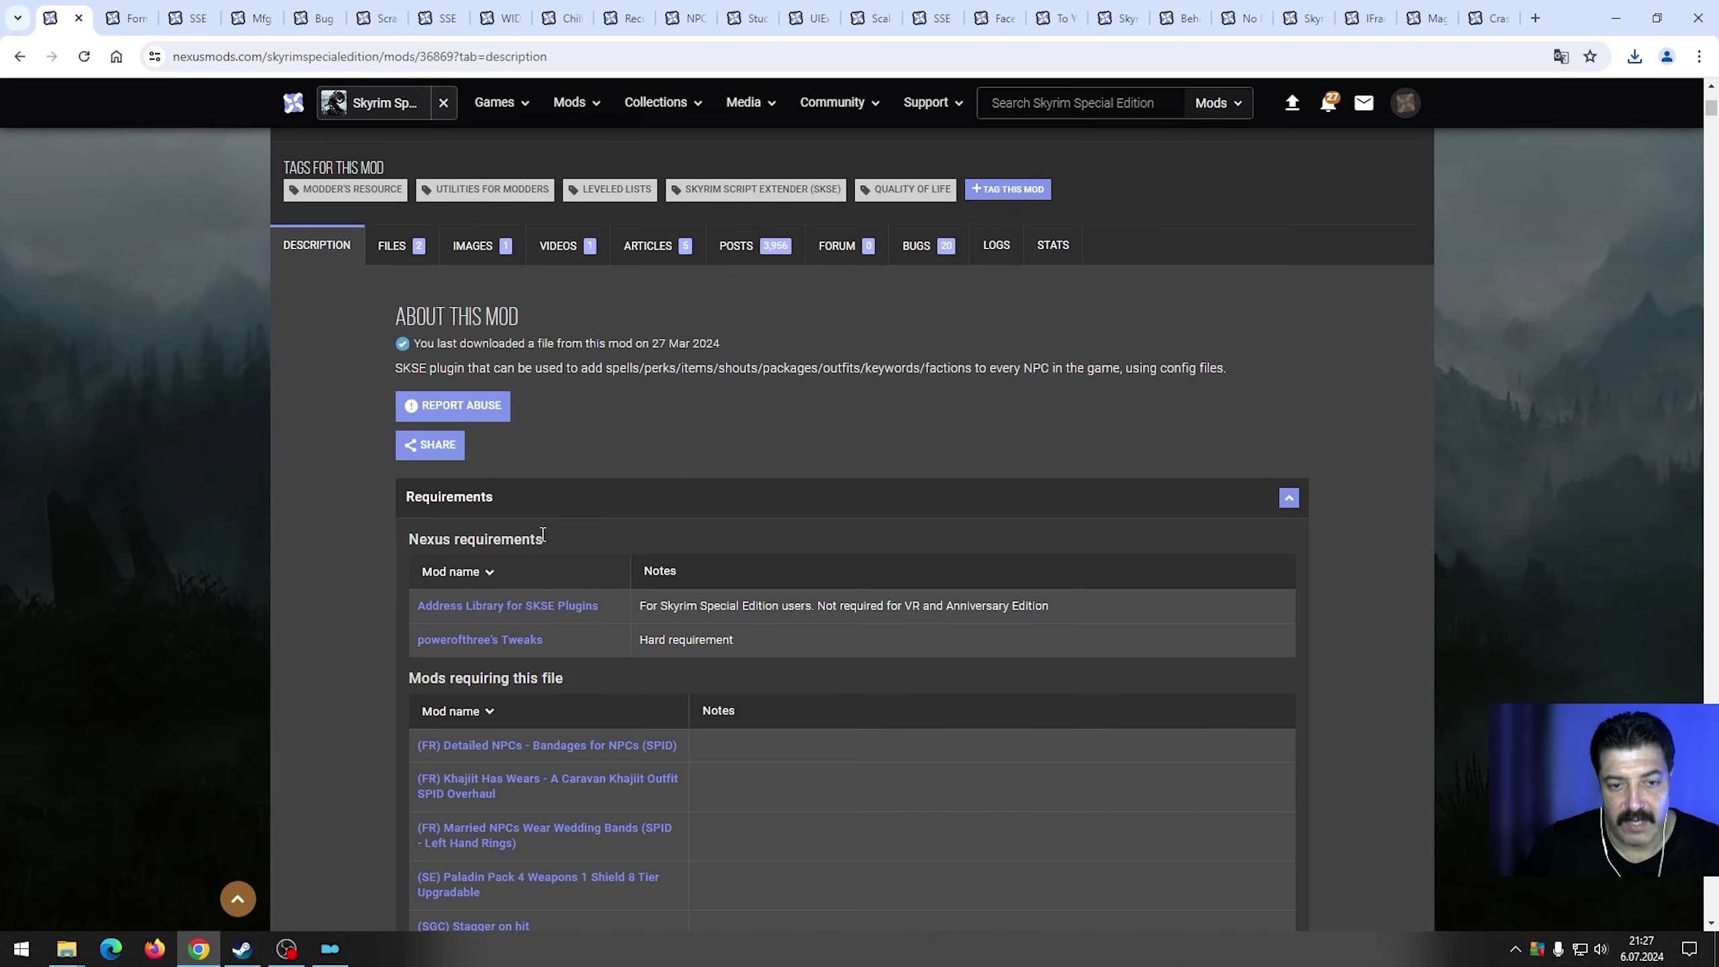
Manually download the Spell Perk Item Distributor main file, version 7.1.3, from the mod's files.
scroll(255, 526, "up", 6)
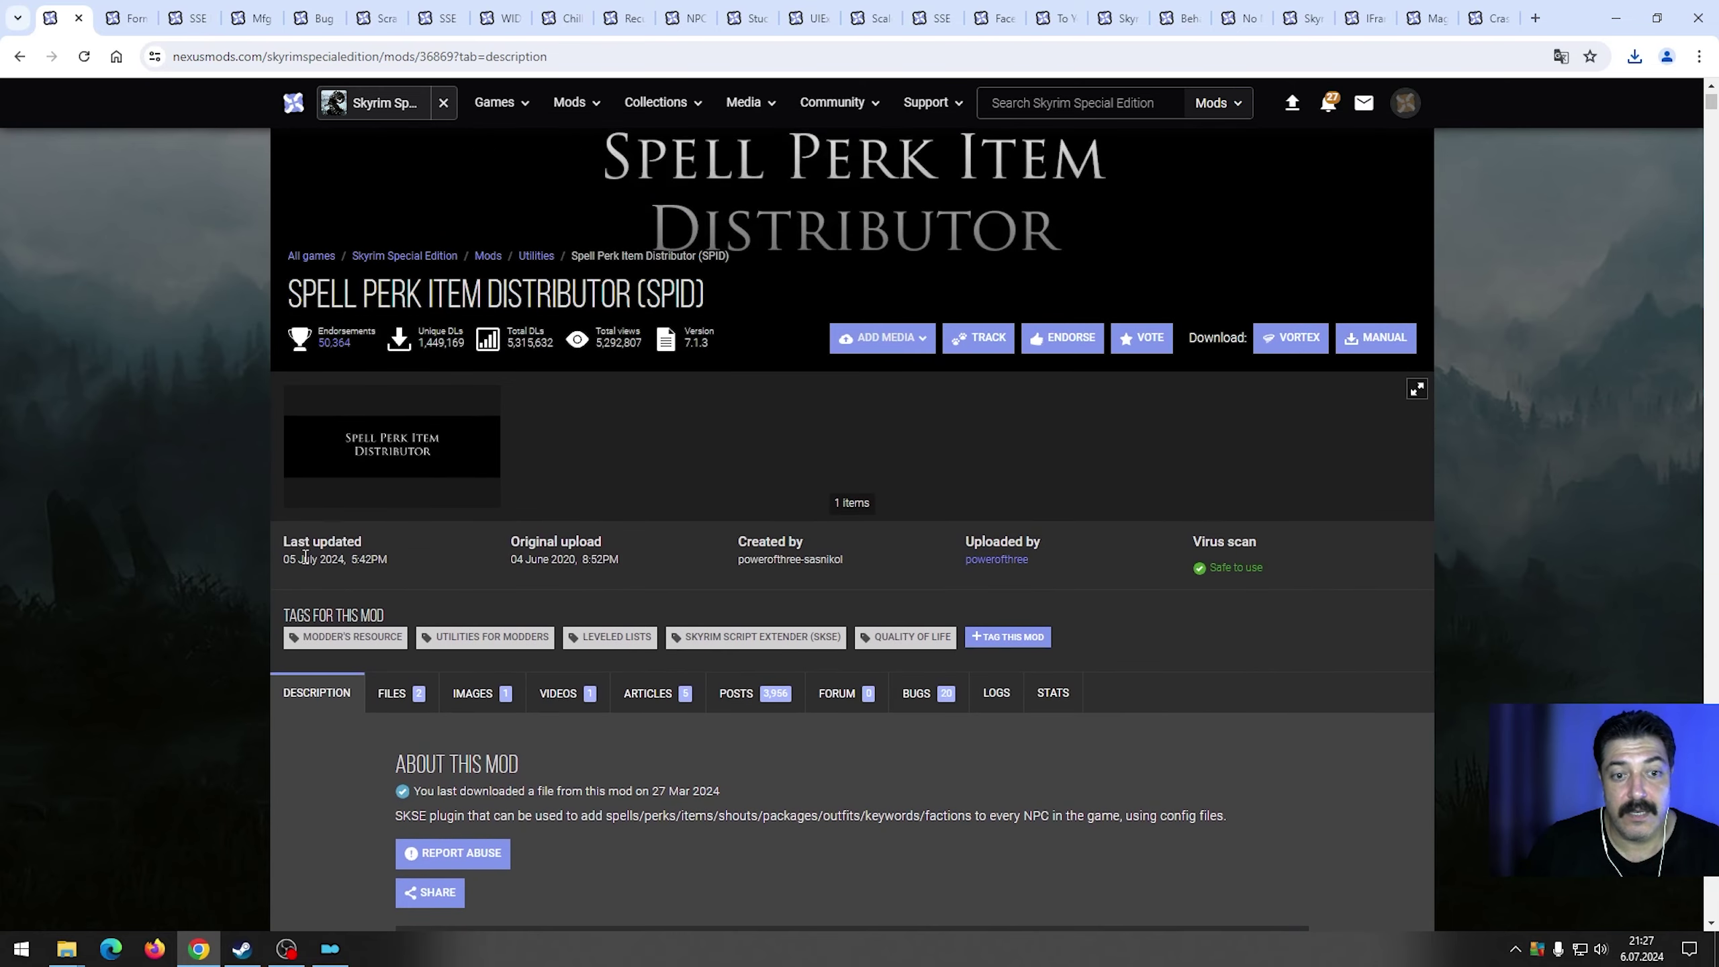
left_click(413, 698)
scroll(466, 667, "down", 4)
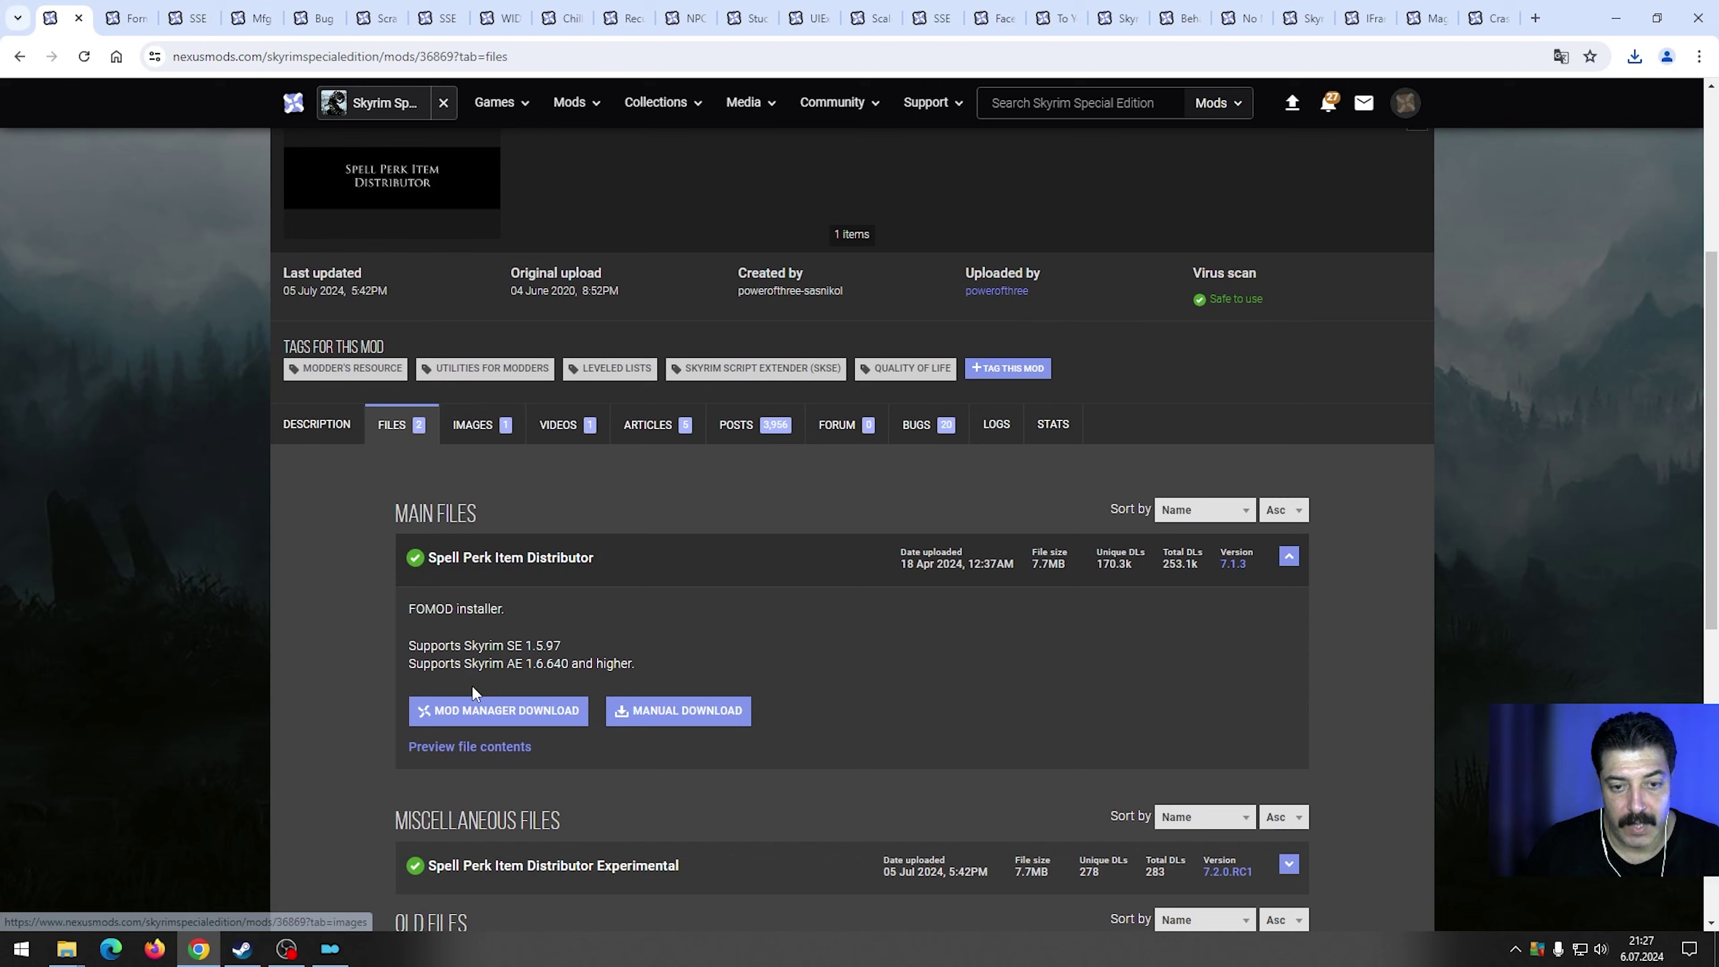
scroll(472, 682, "down", 1)
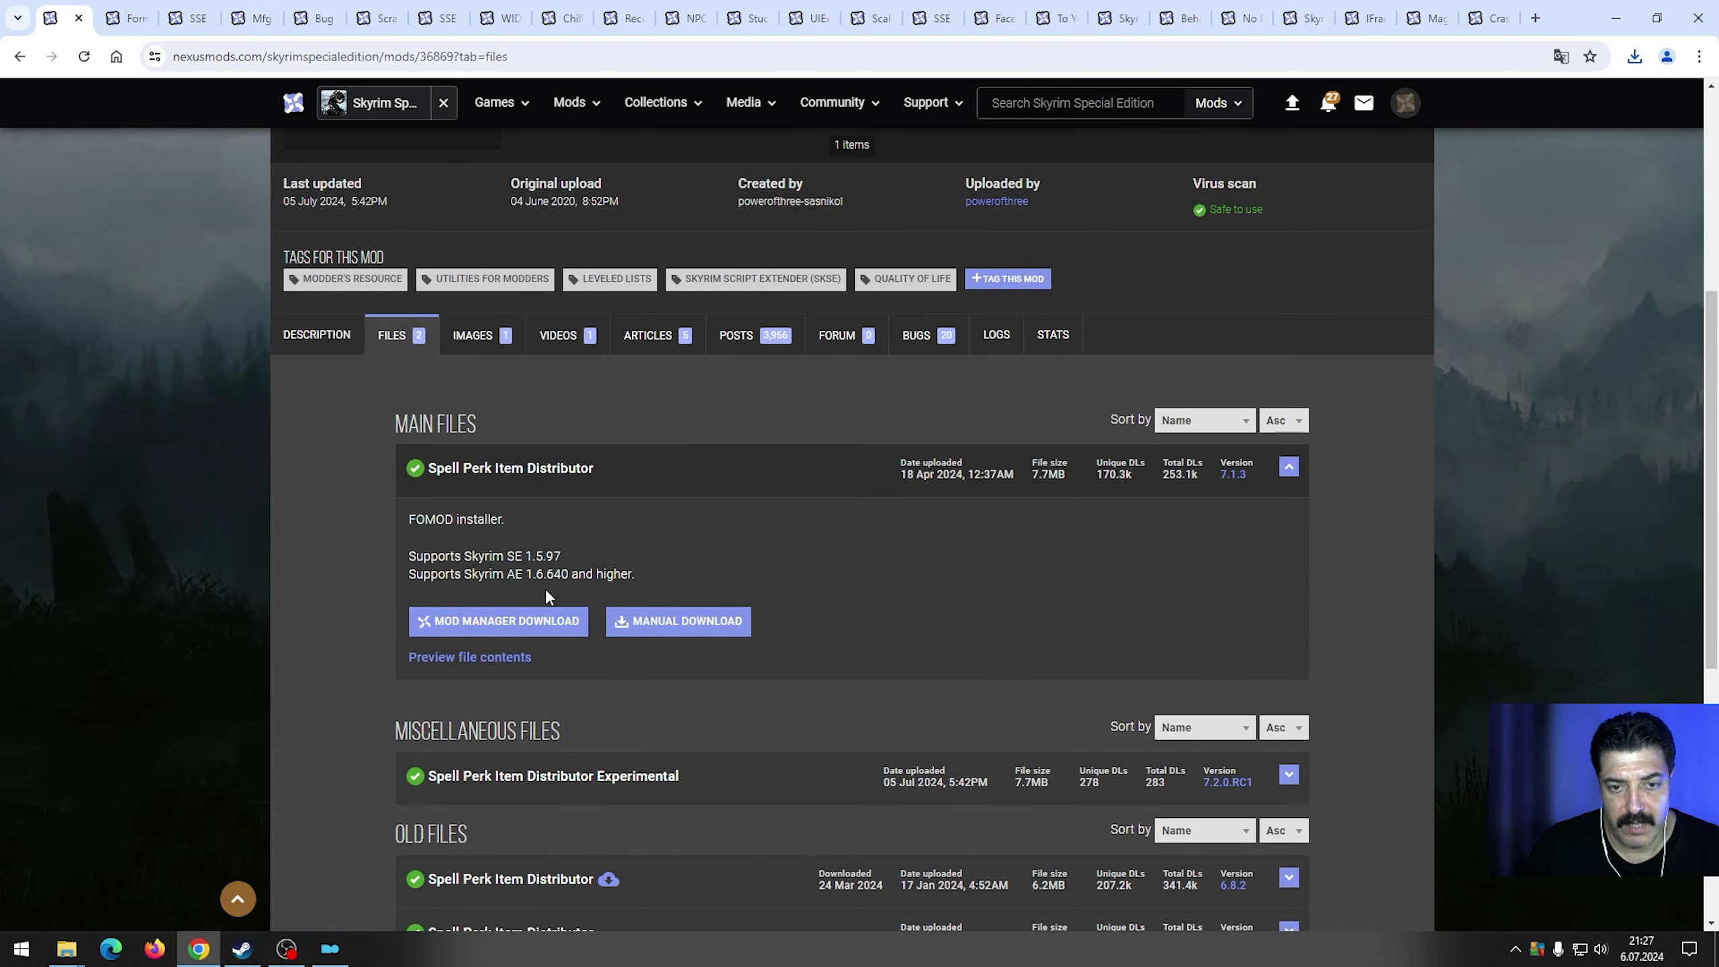
left_click(722, 620)
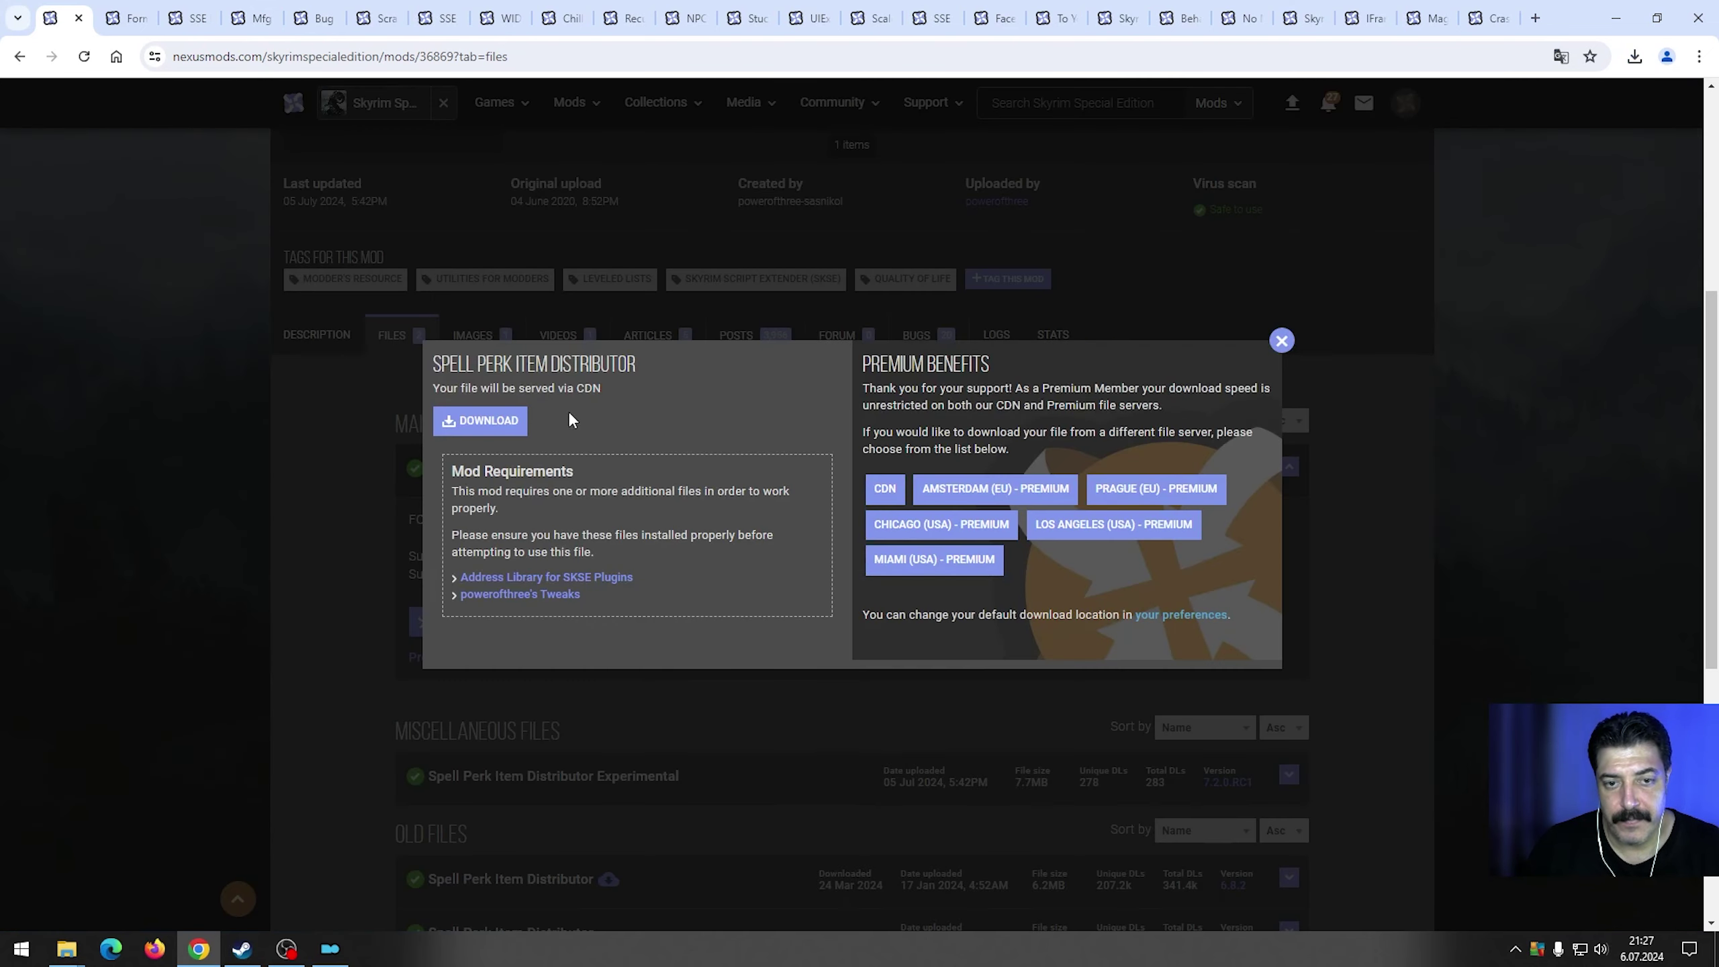
left_click(489, 422)
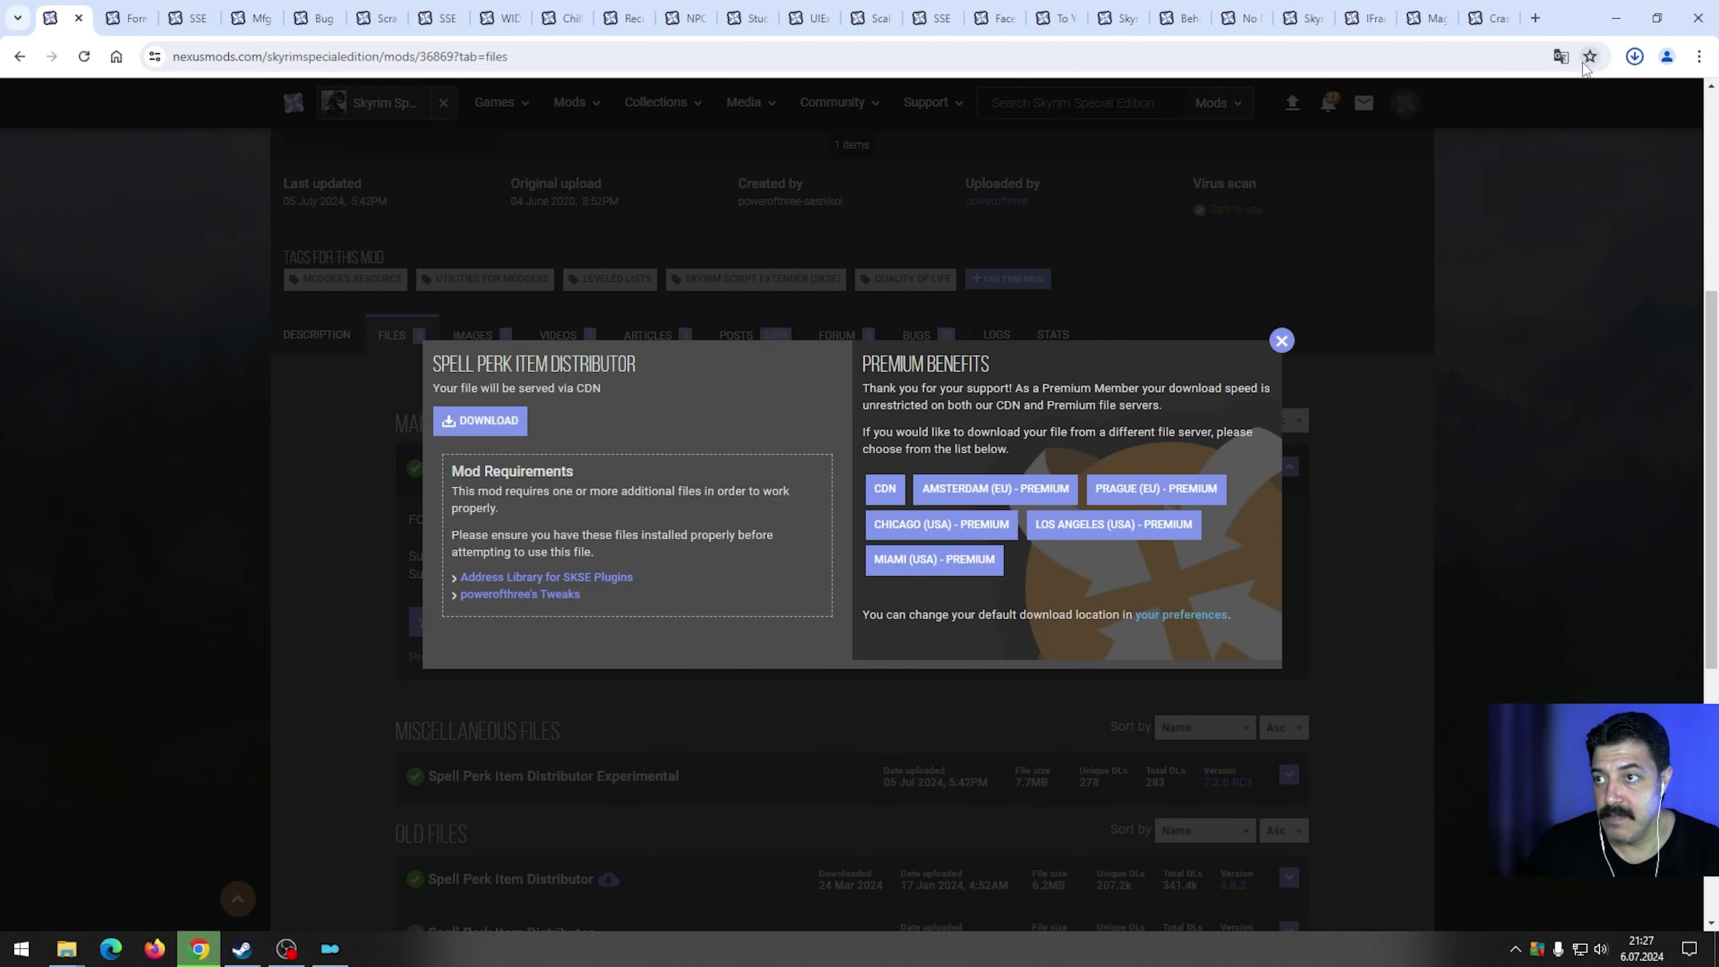
Show the downloaded Spell Perk Item Distributor archive in Downloads and move it into the 1.gereksinim modları folder.
left_click(1570, 100)
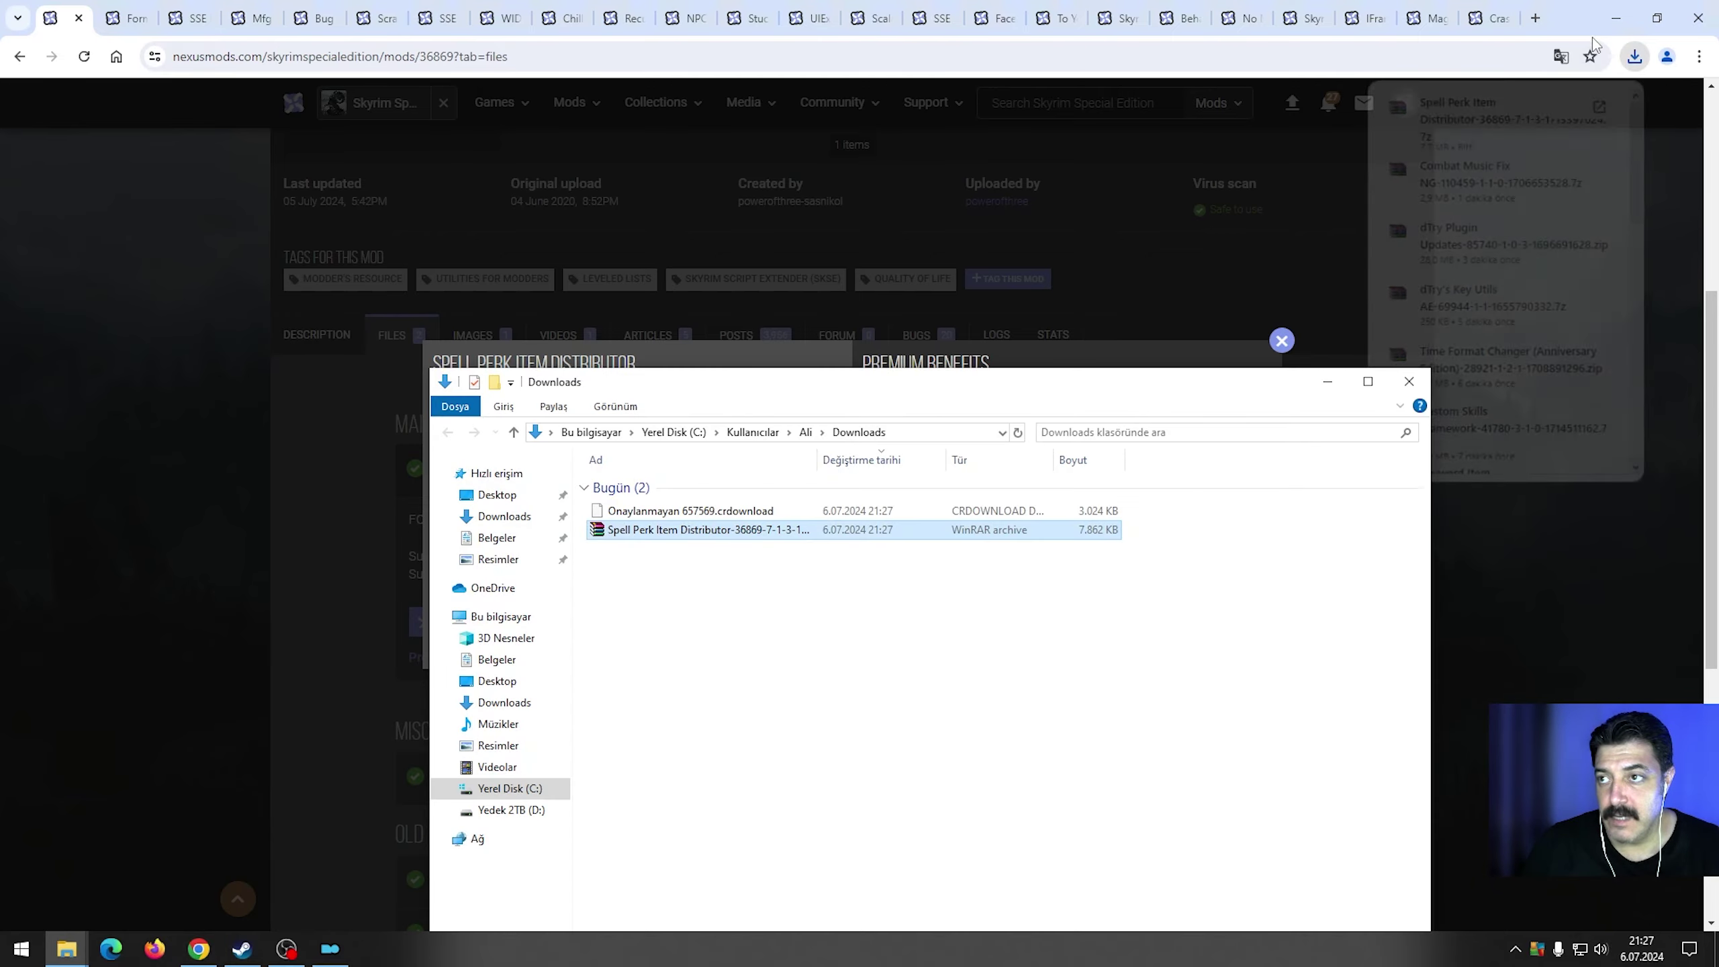
left_click(1617, 18)
left_click_drag(723, 537, 1557, 610)
Rearrange the Explorer windows so the 1.gereksinim modları folder is in front beside the mod list, with a narrowed Downloads window behind it.
left_click_drag(1229, 28, 818, 120)
left_click(1286, 559)
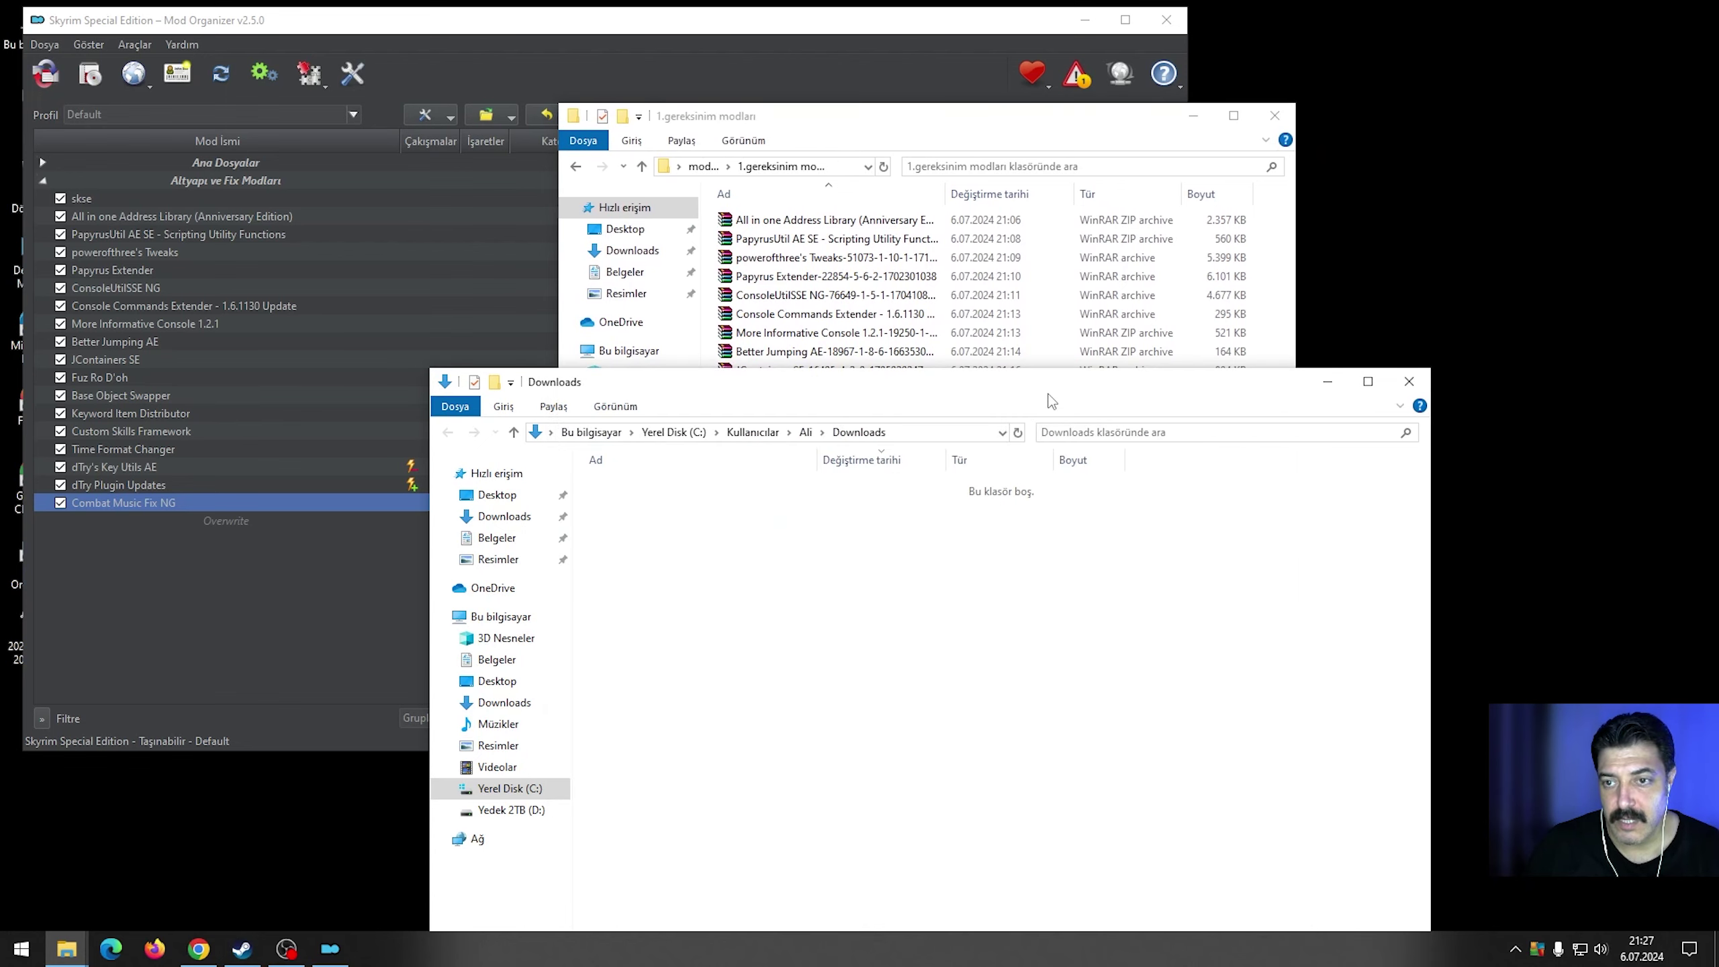
left_click_drag(1047, 396, 1313, 299)
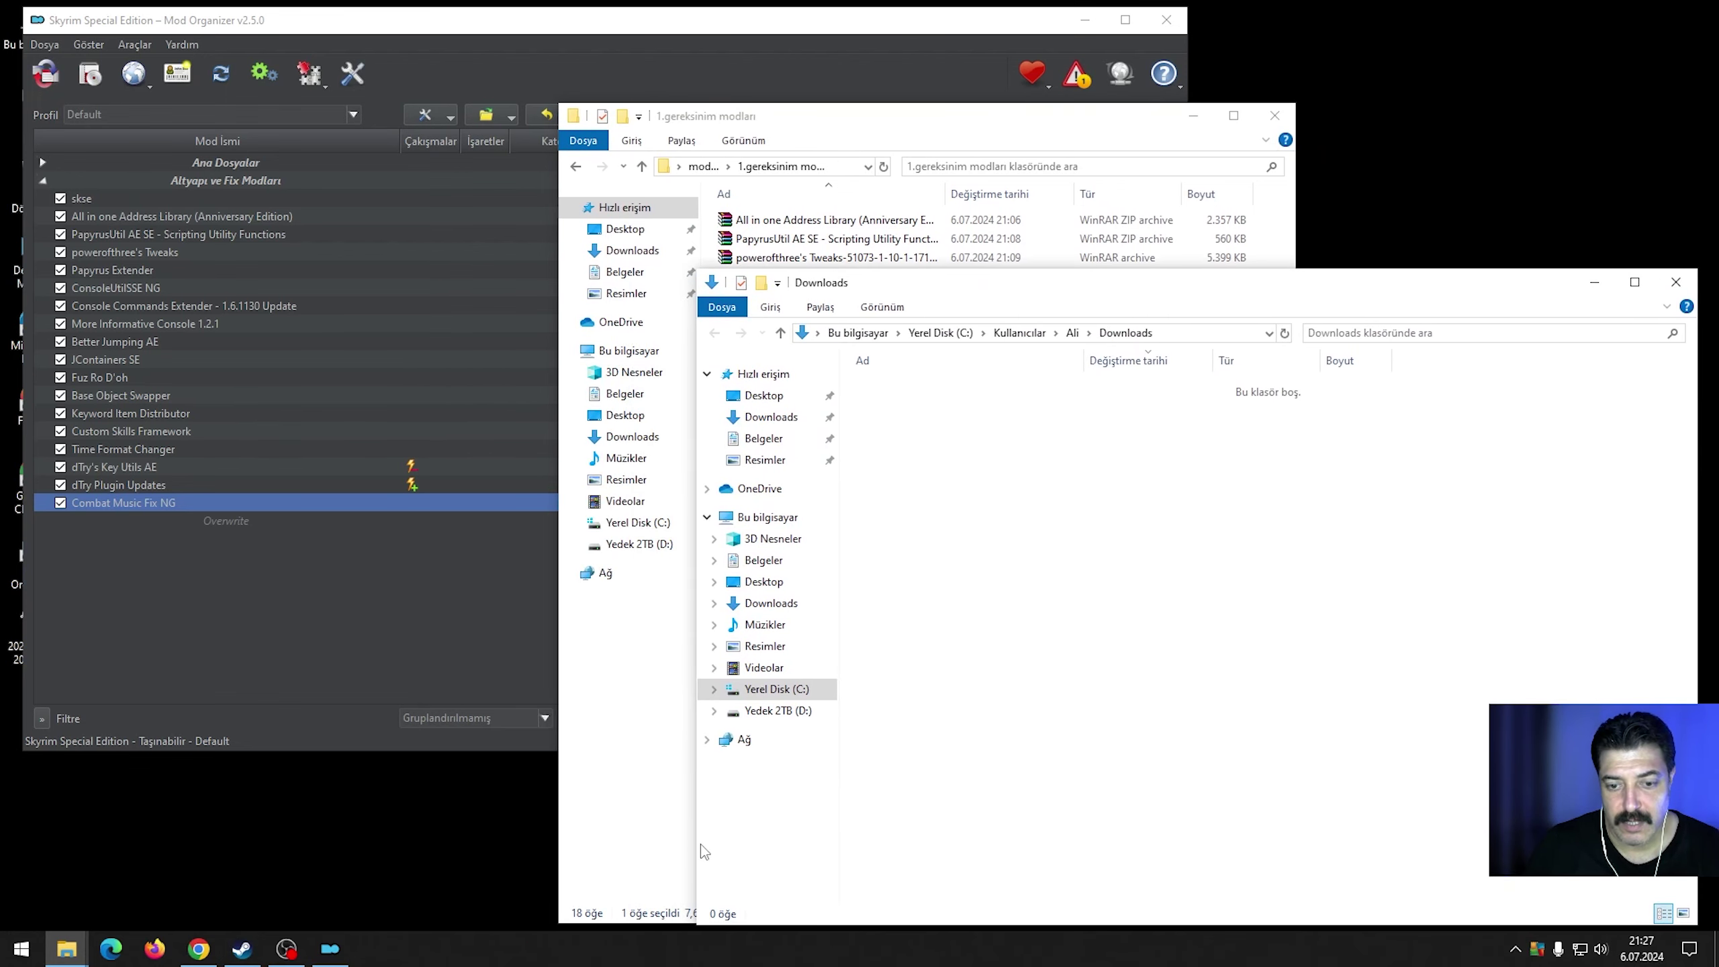
left_click_drag(697, 851, 1059, 812)
left_click(846, 789)
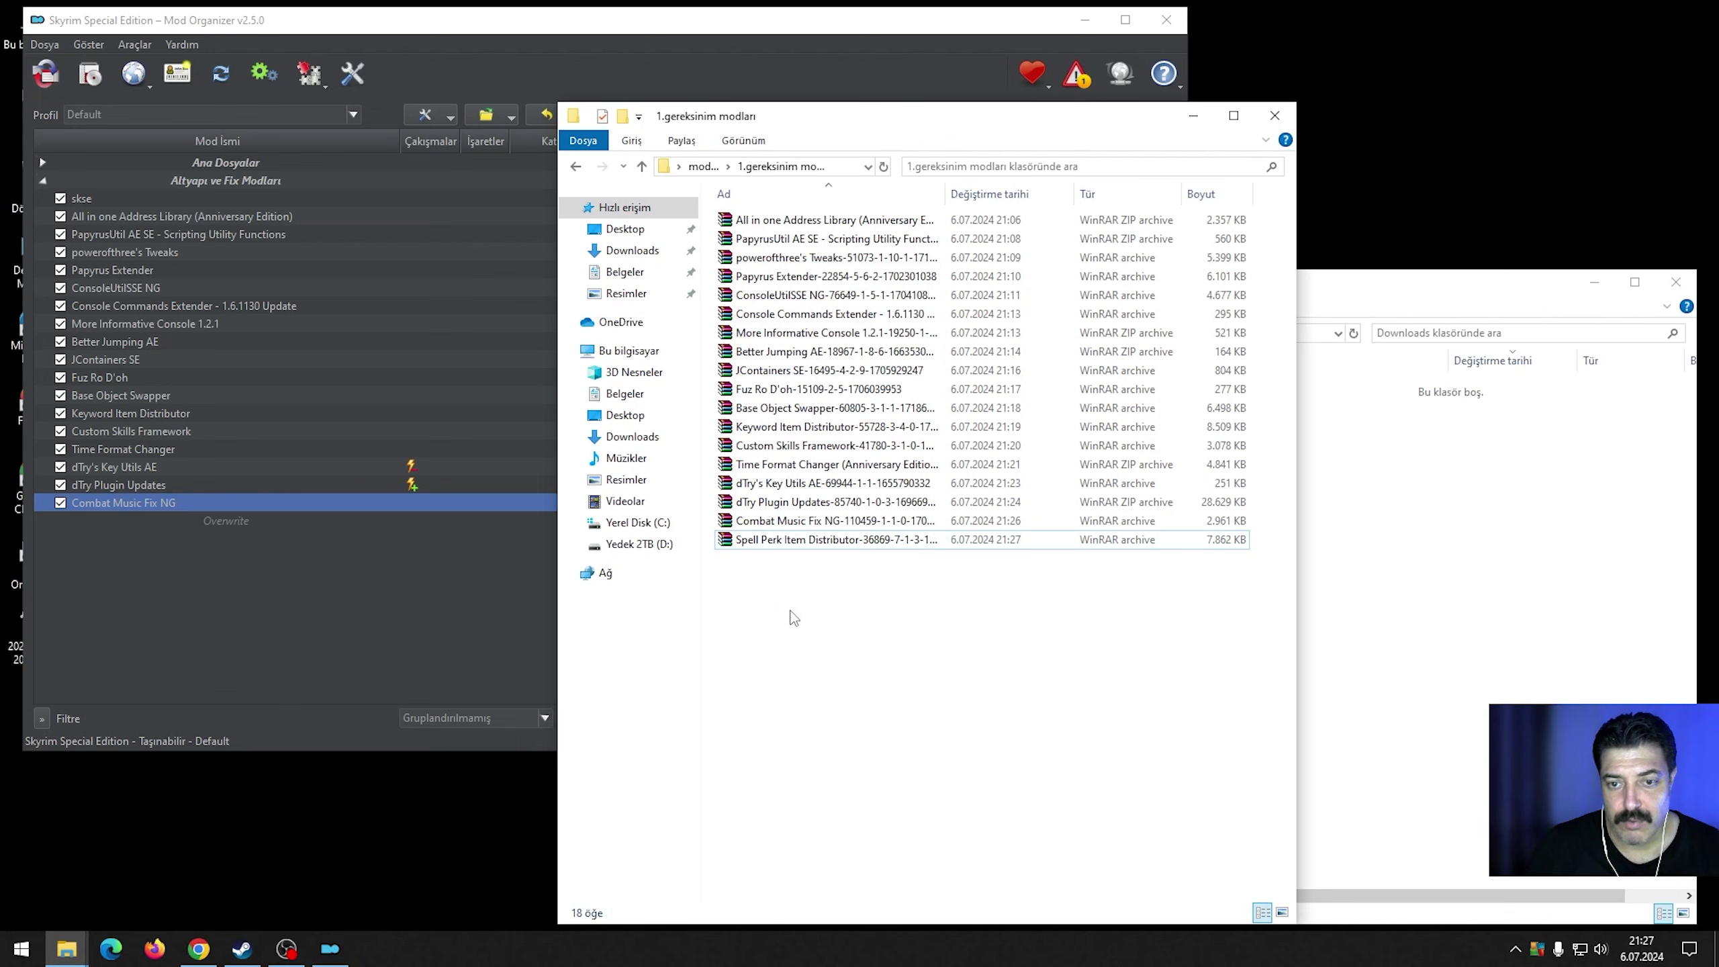
Install the Spell Perk Item Distributor archive in Mod Organizer with the SSE v1.6.629+ ("Anniversary Edition") DLL option.
left_click_drag(785, 540, 116, 512)
left_click(537, 392)
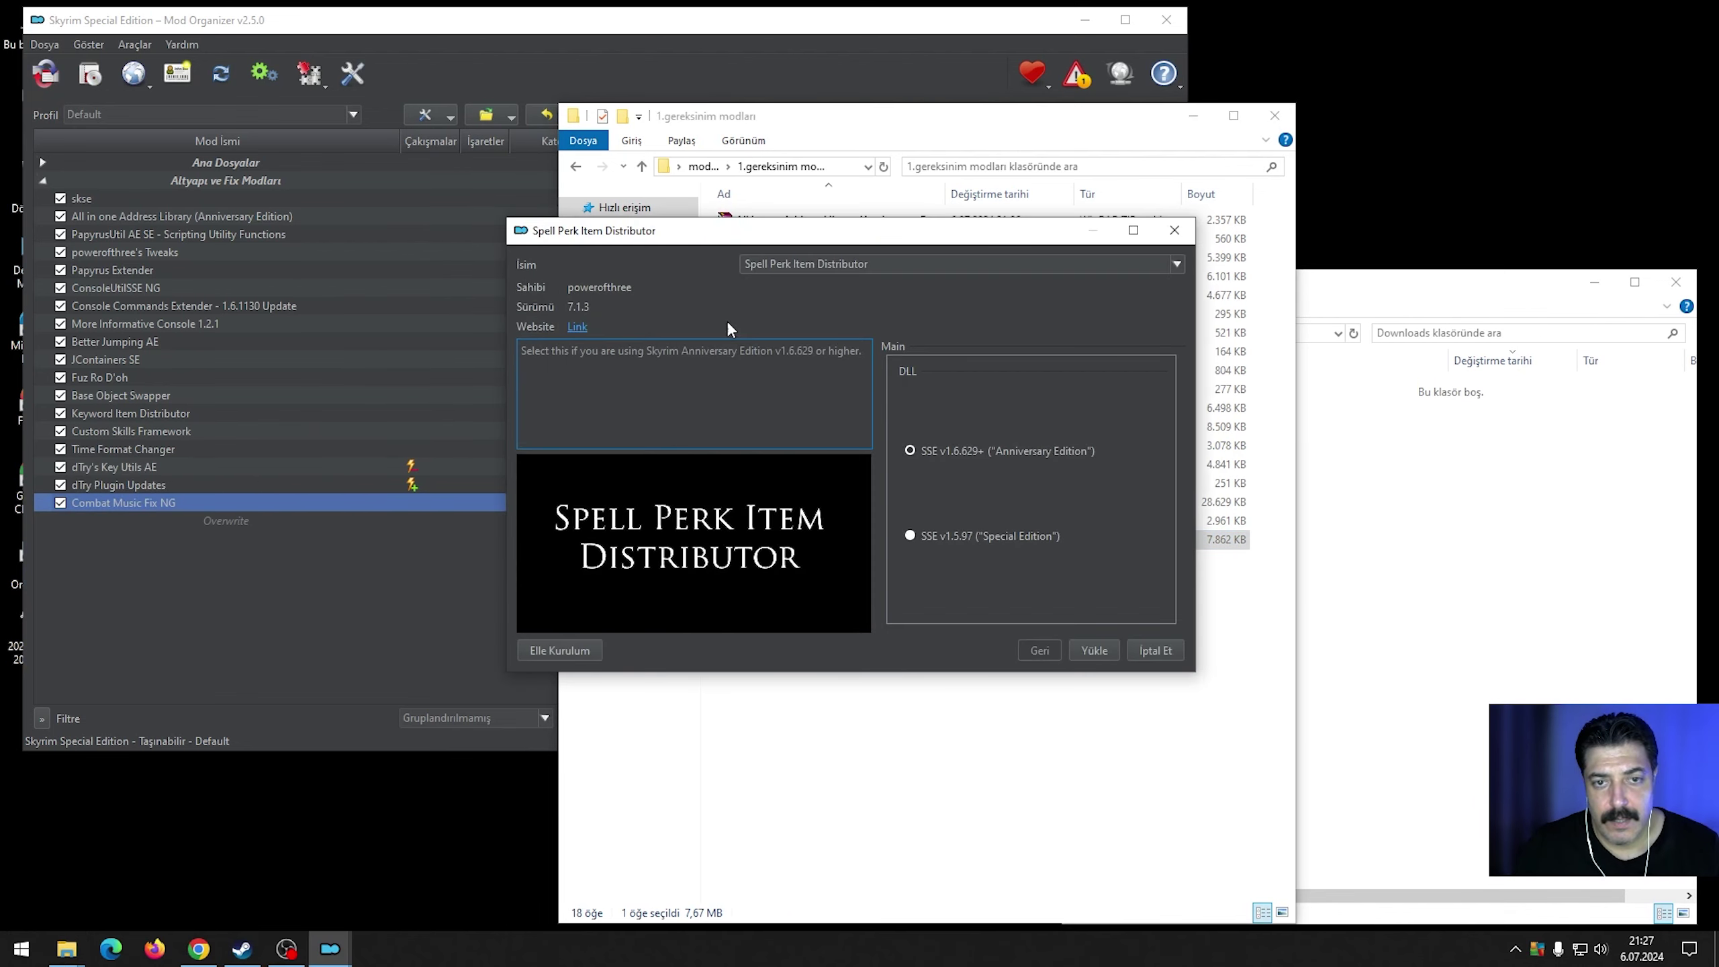
left_click_drag(794, 241, 705, 238)
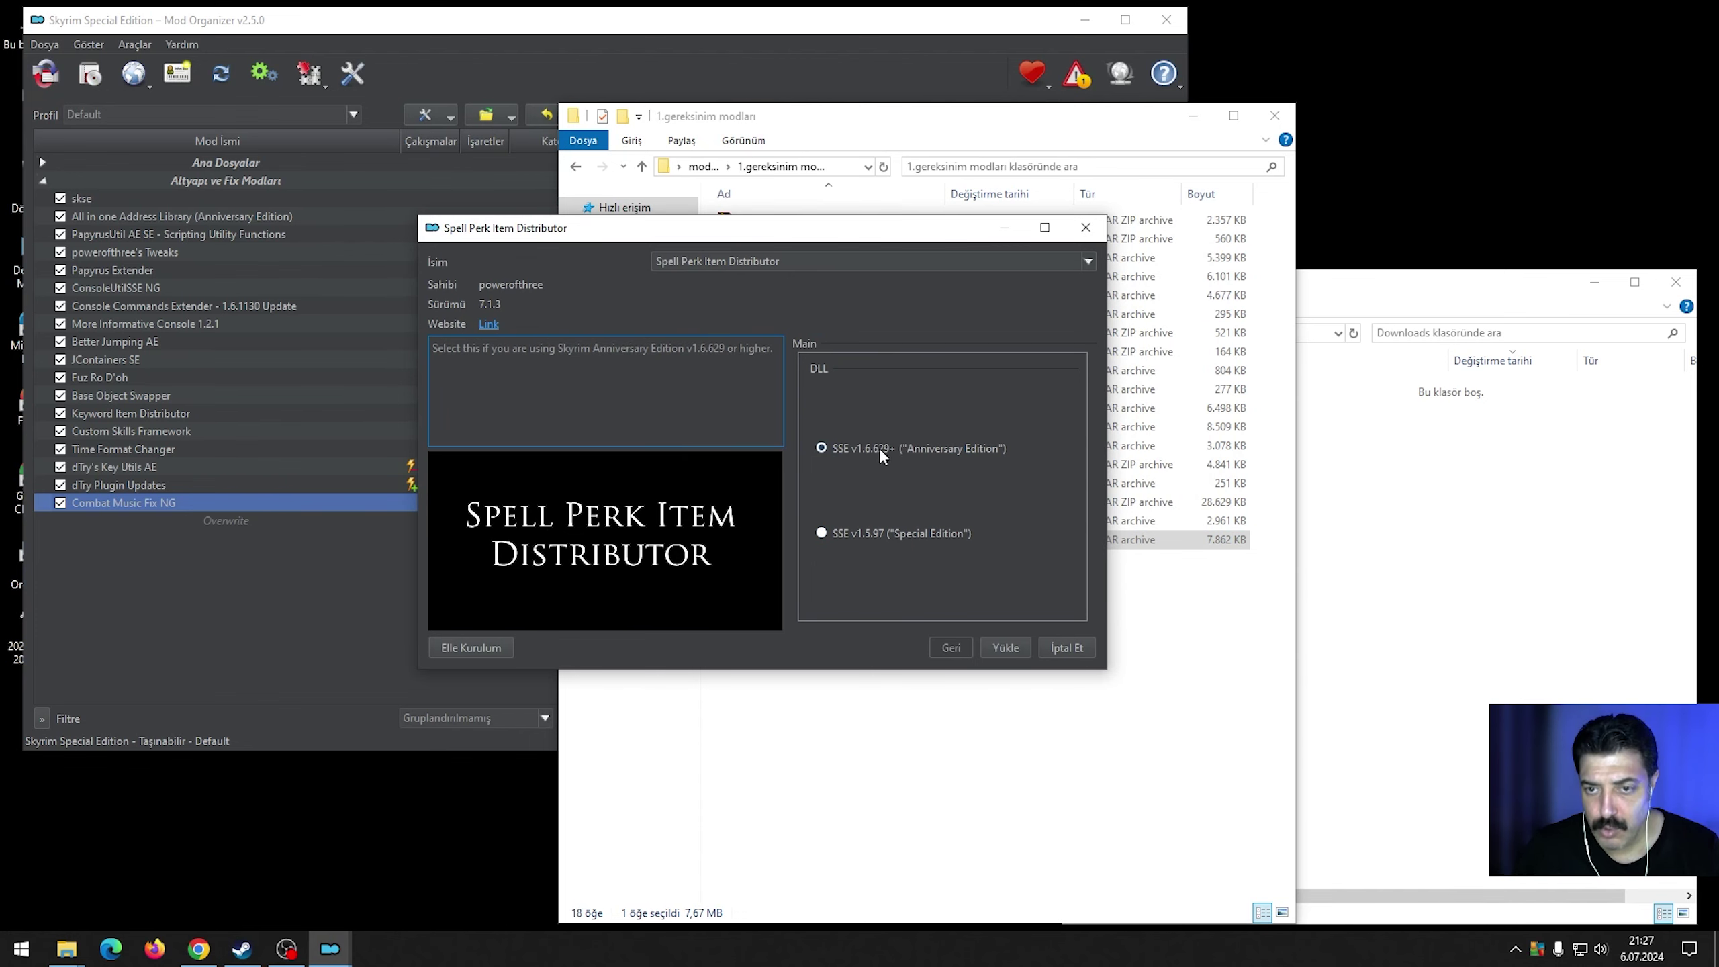
left_click(1005, 648)
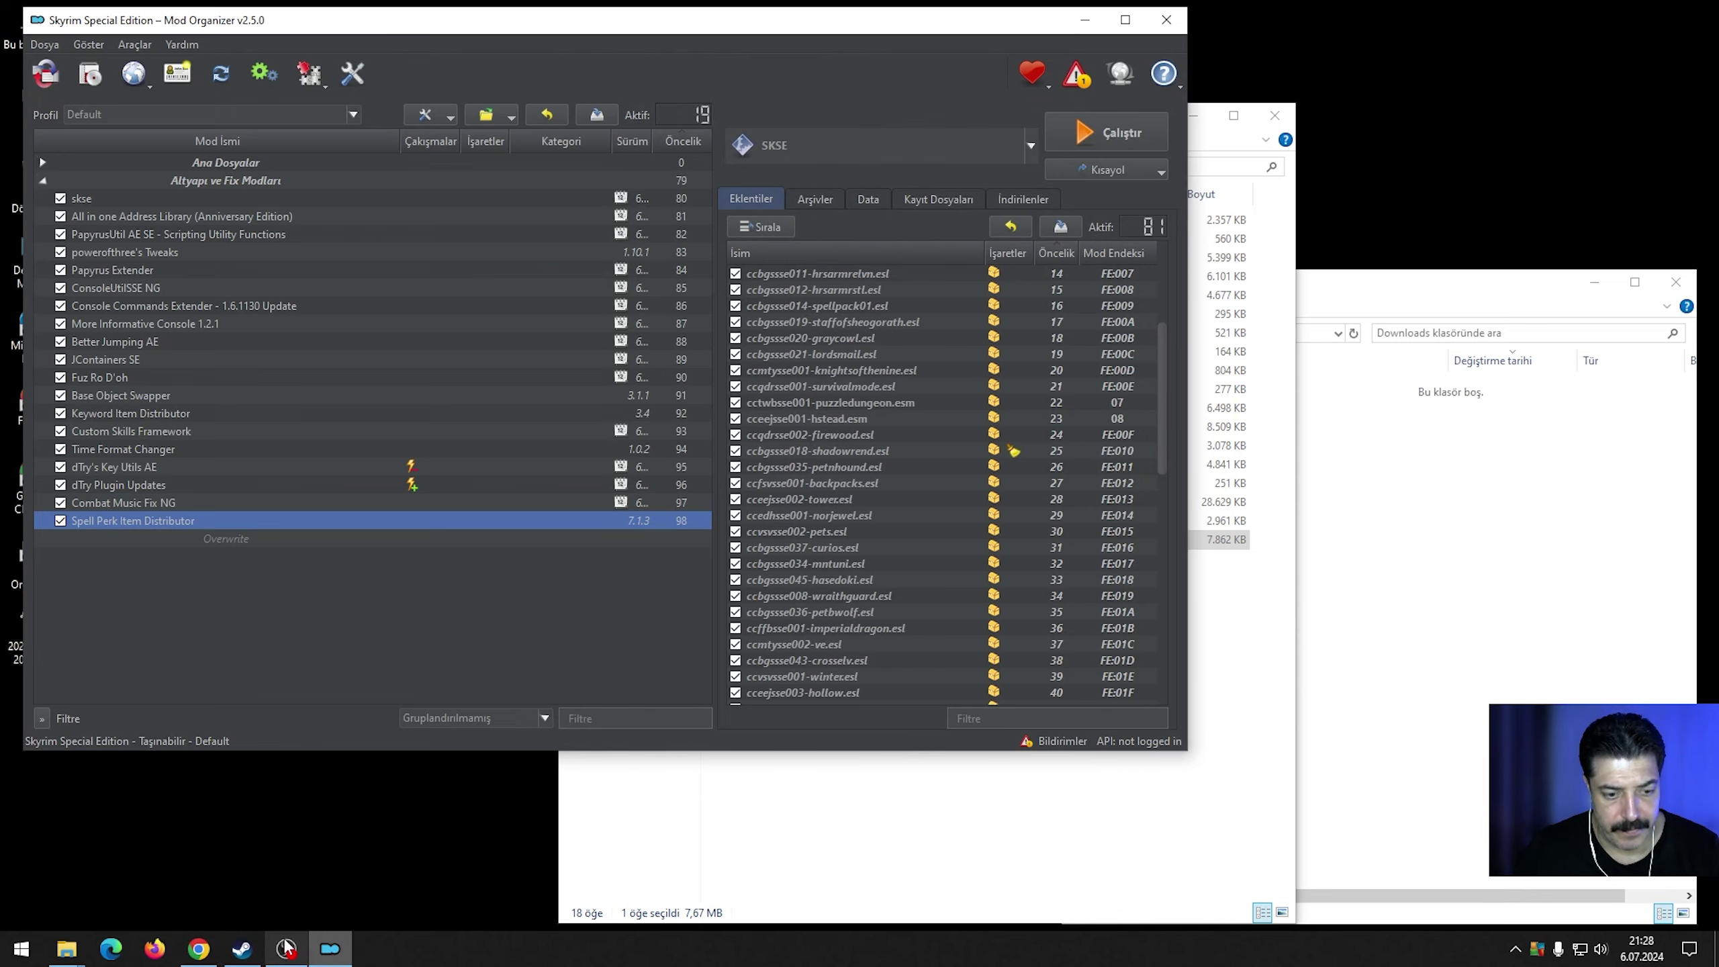
Switch to Chrome, dismiss the Spell Perk Item Distributor download window and close that mod's page, leaving FormList Manipulator - FLM open.
left_click(198, 949)
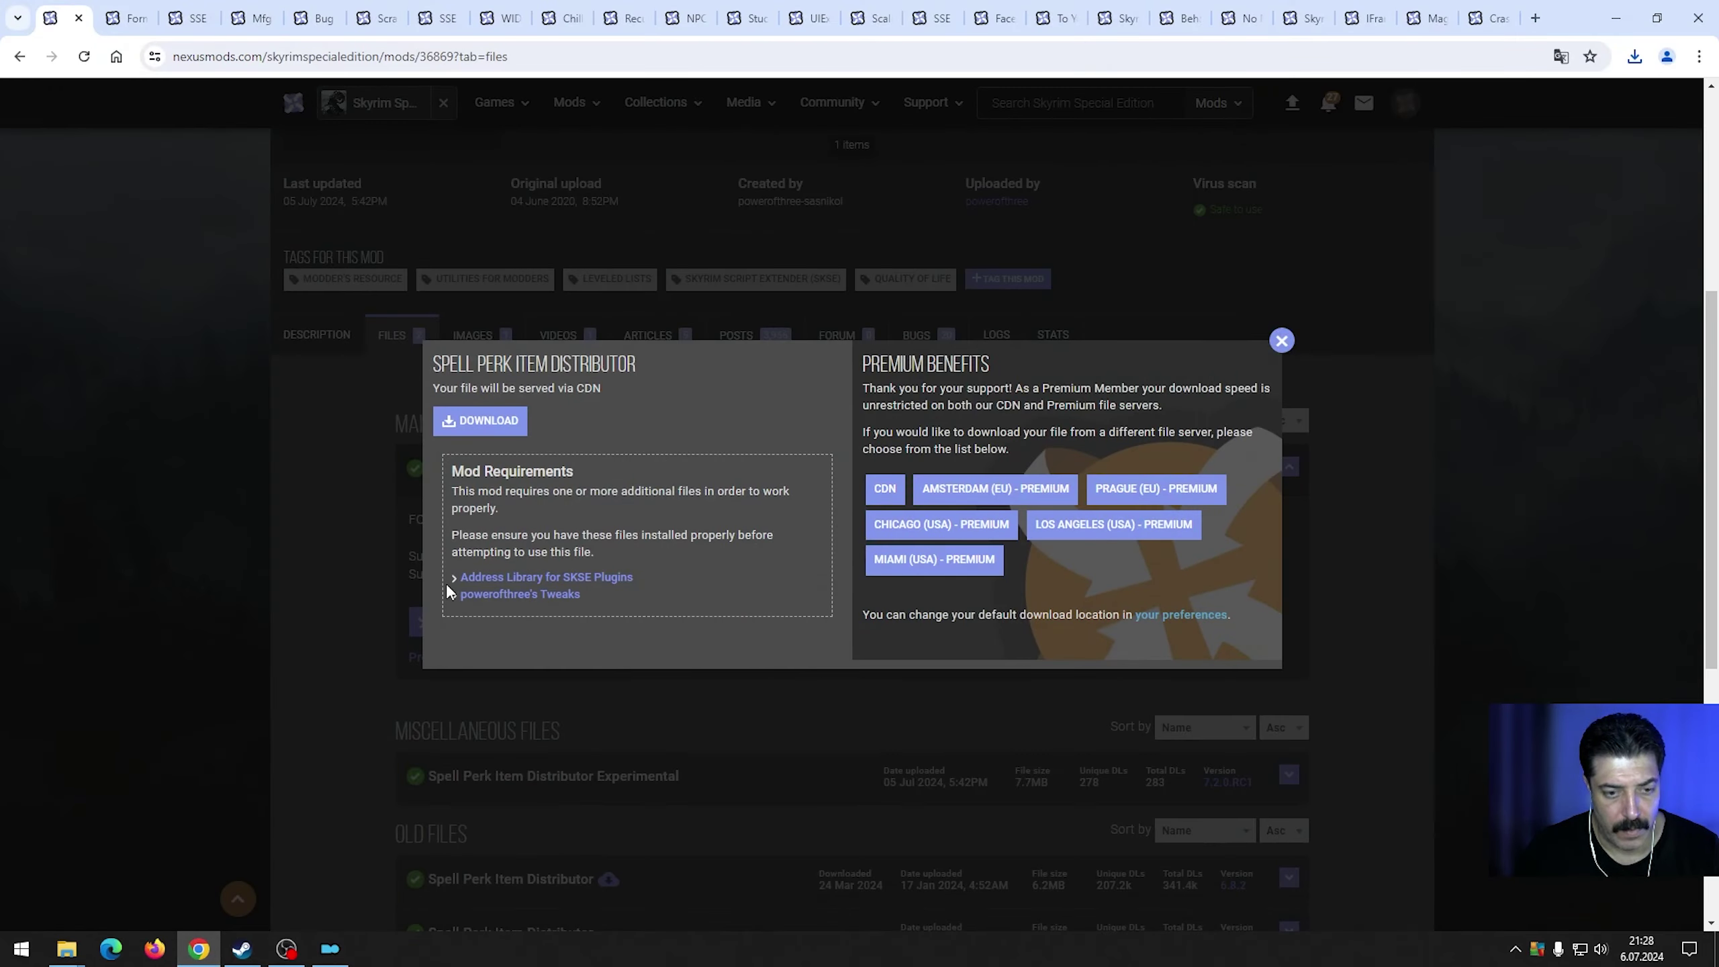
left_click(1281, 340)
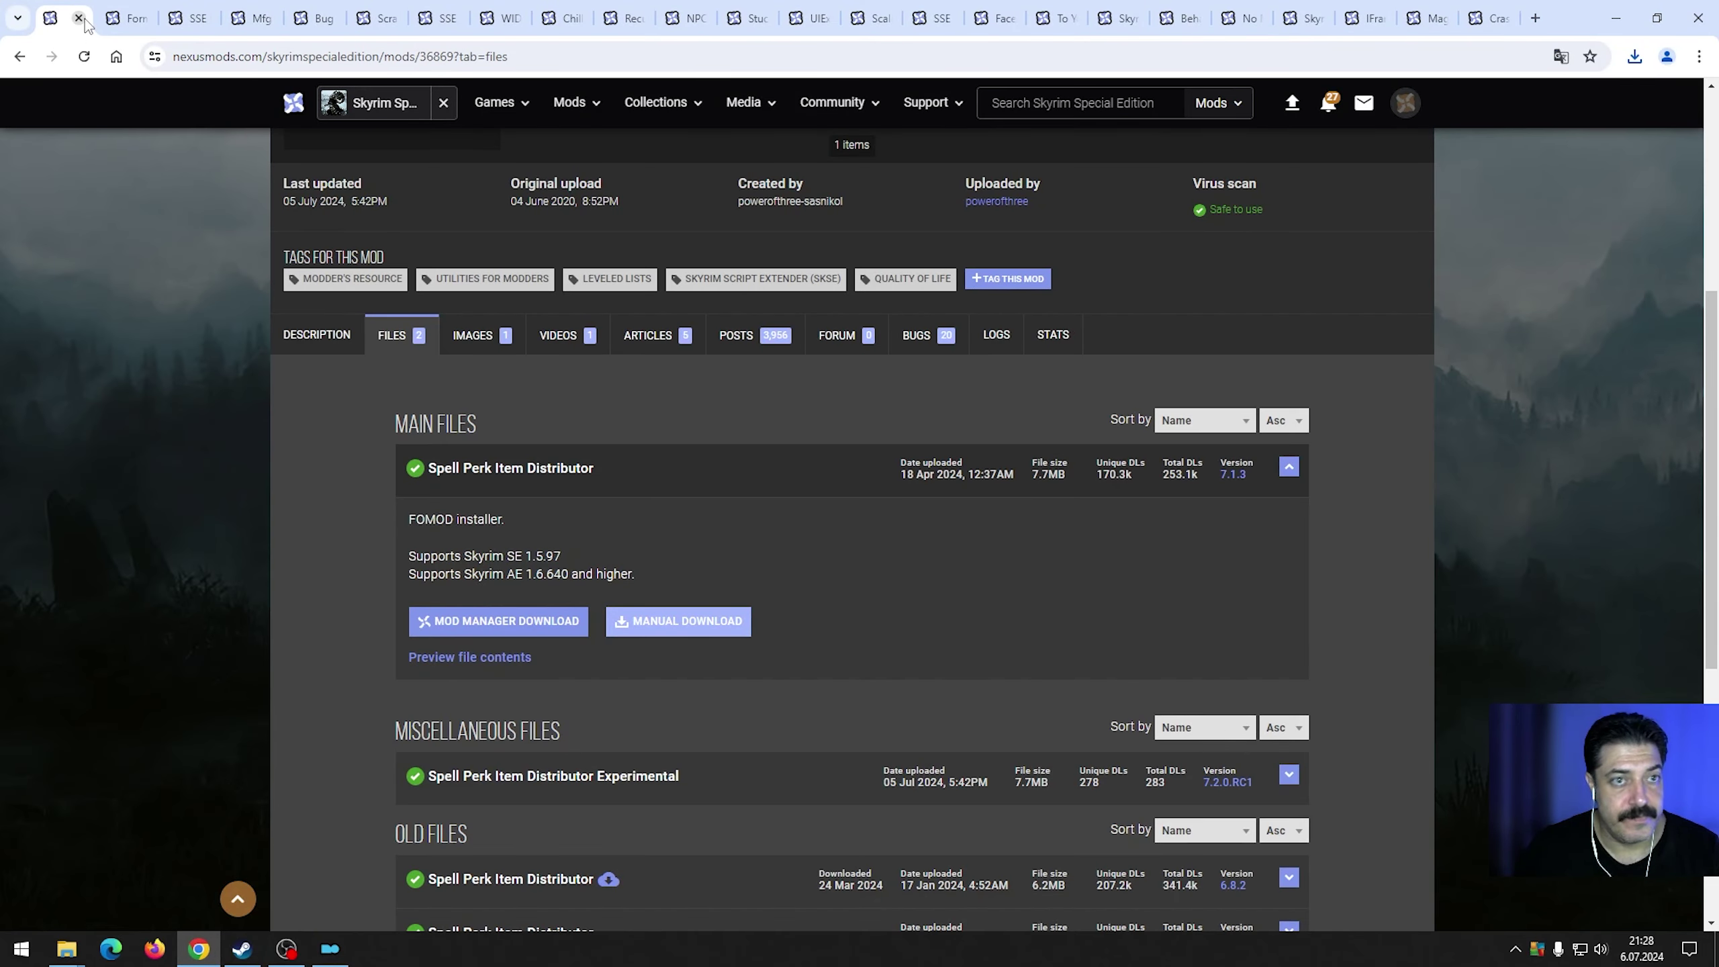
scroll(225, 373, "up", 5)
key("ctrl+Tab")
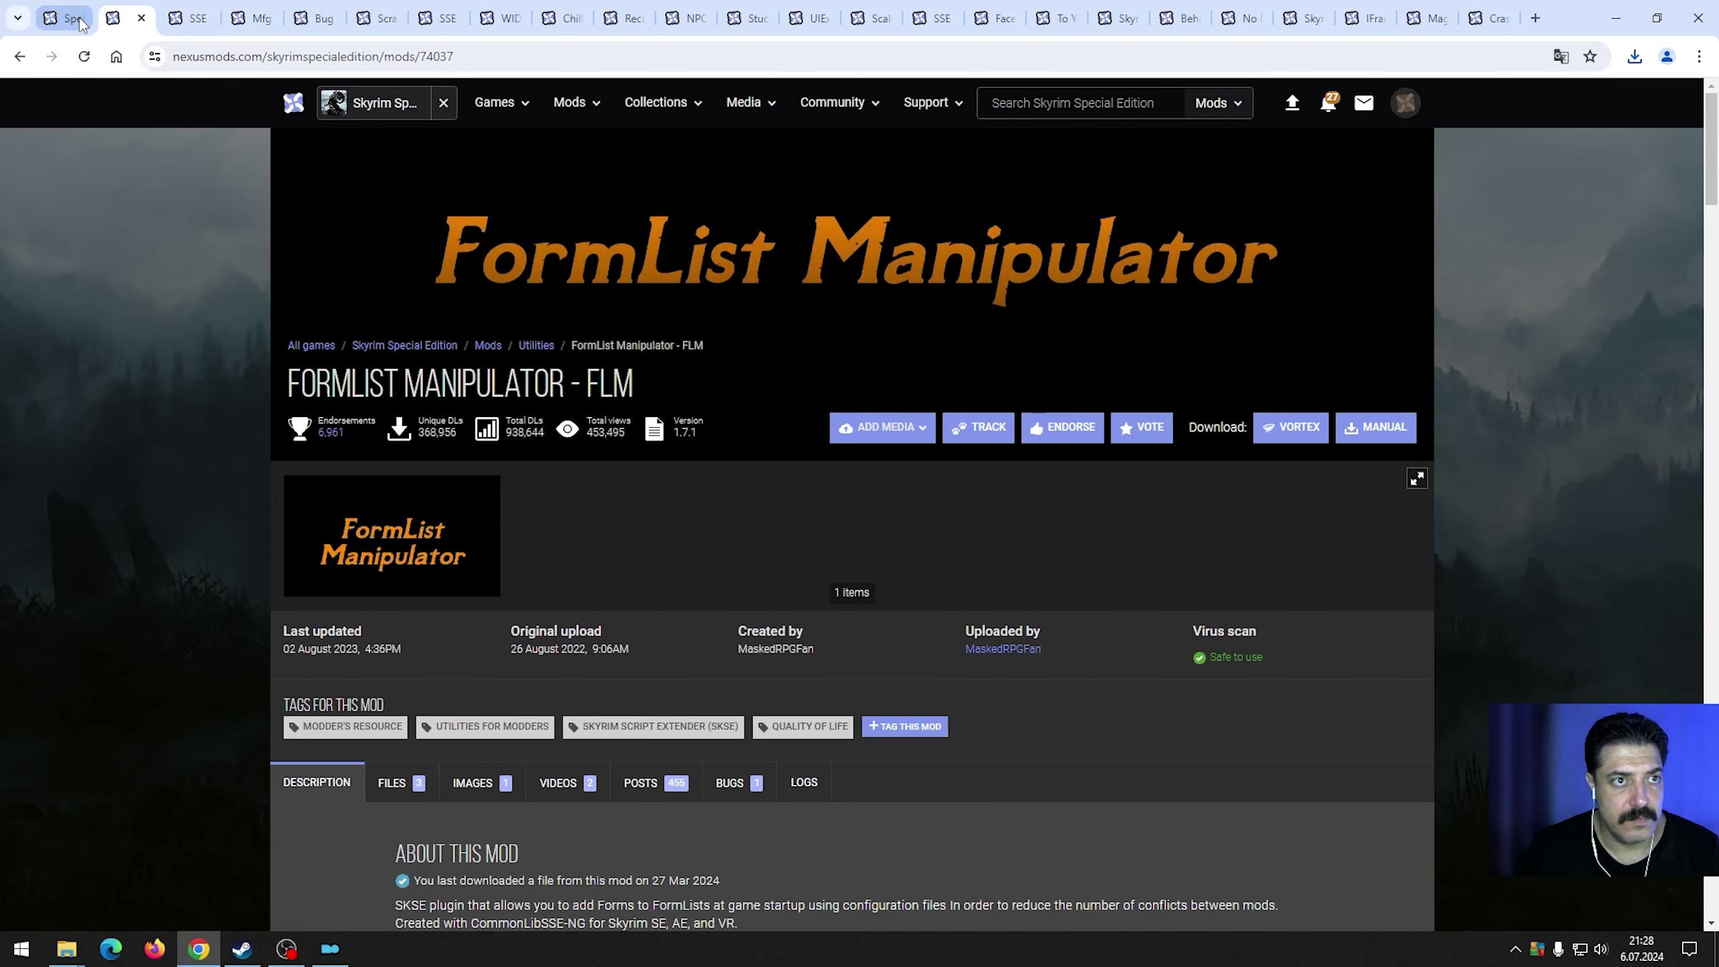
left_click(79, 20)
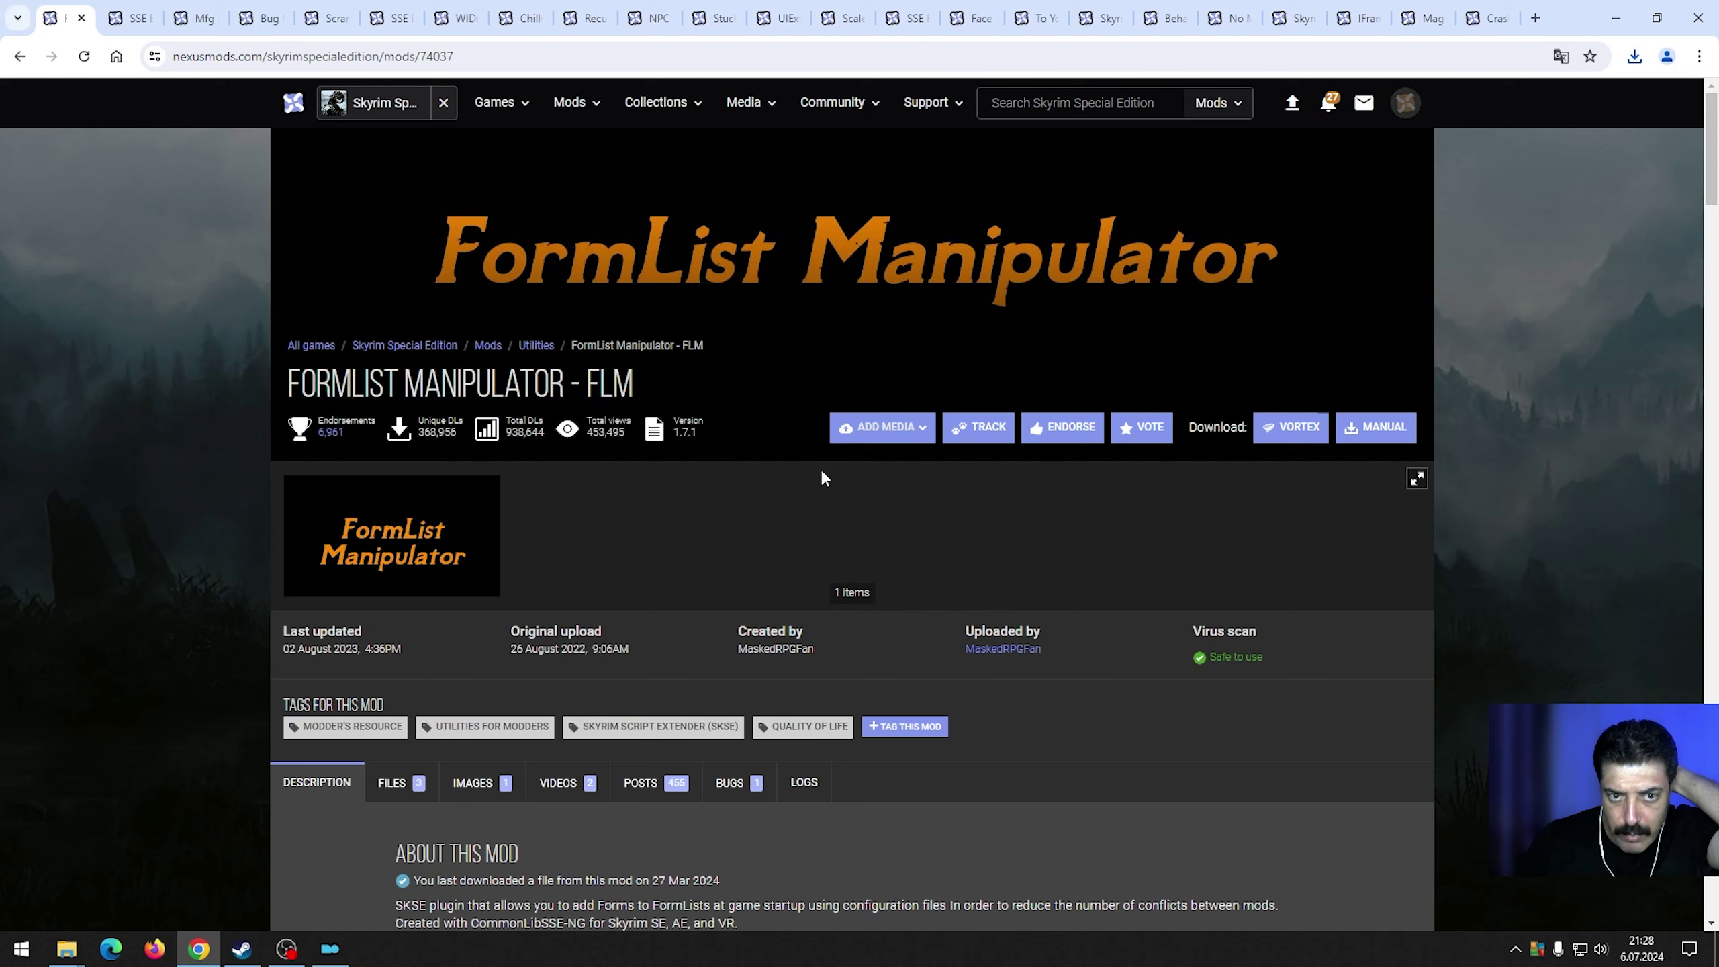
Translate the FormList Manipulator - FLM page into Turkish and review the mod's description and Nexus requirements.
scroll(829, 480, "down", 2)
right_click(938, 710)
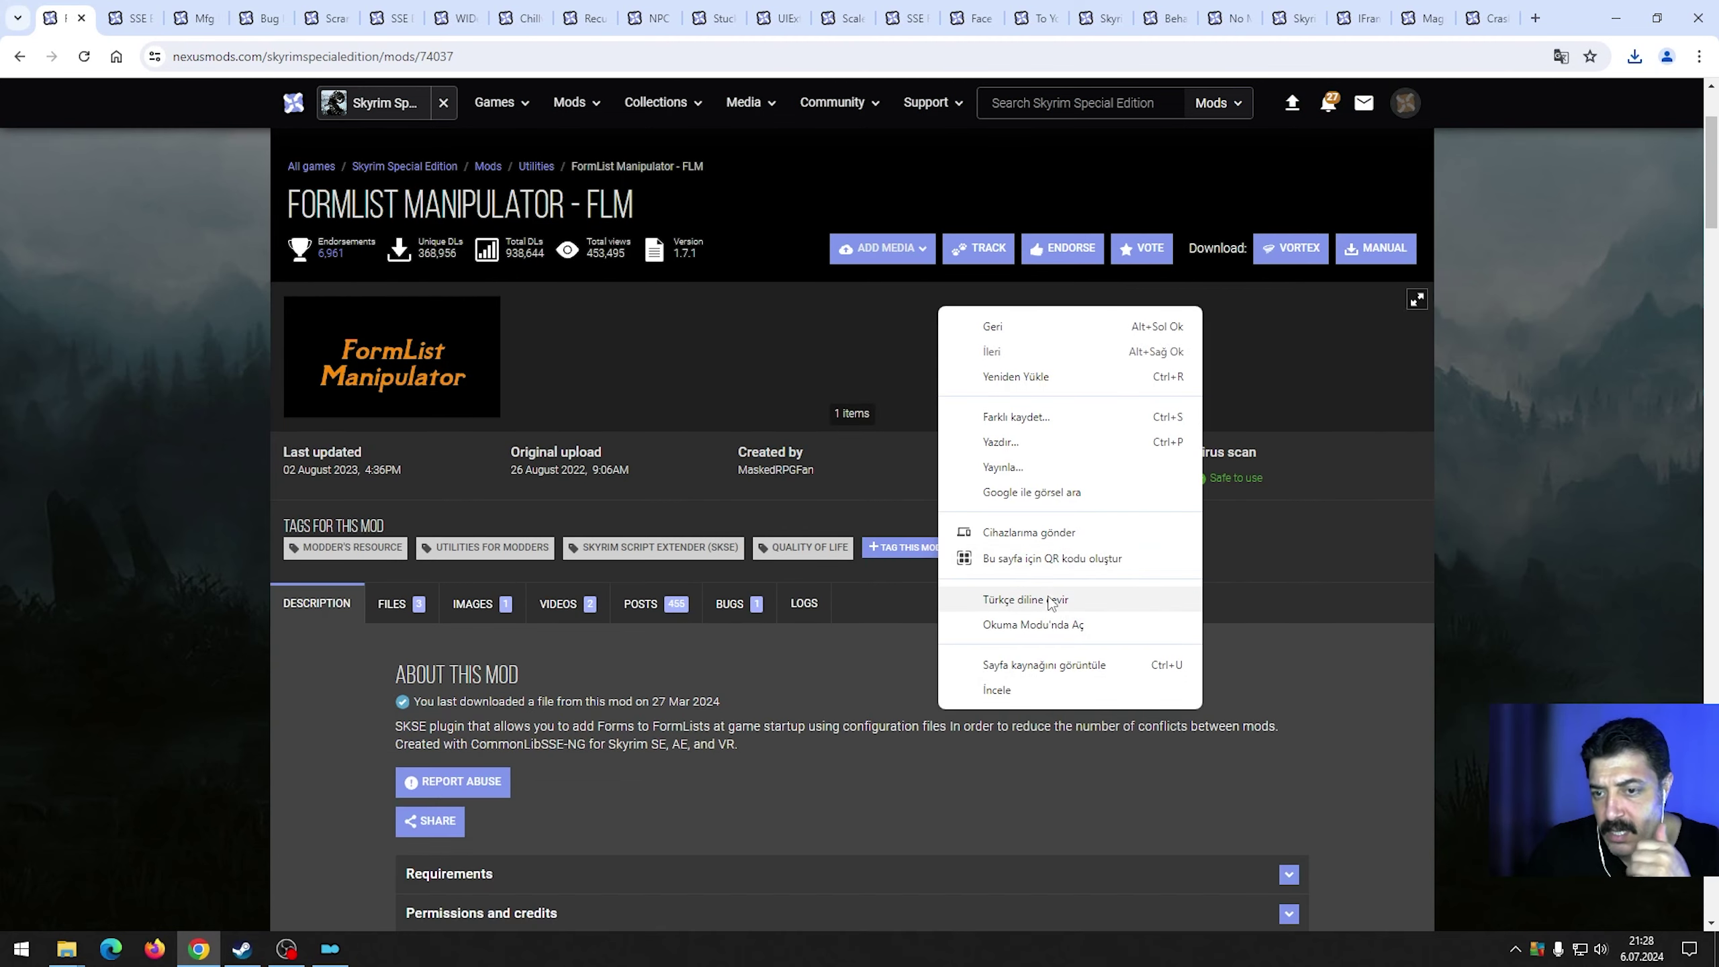
key("Escape")
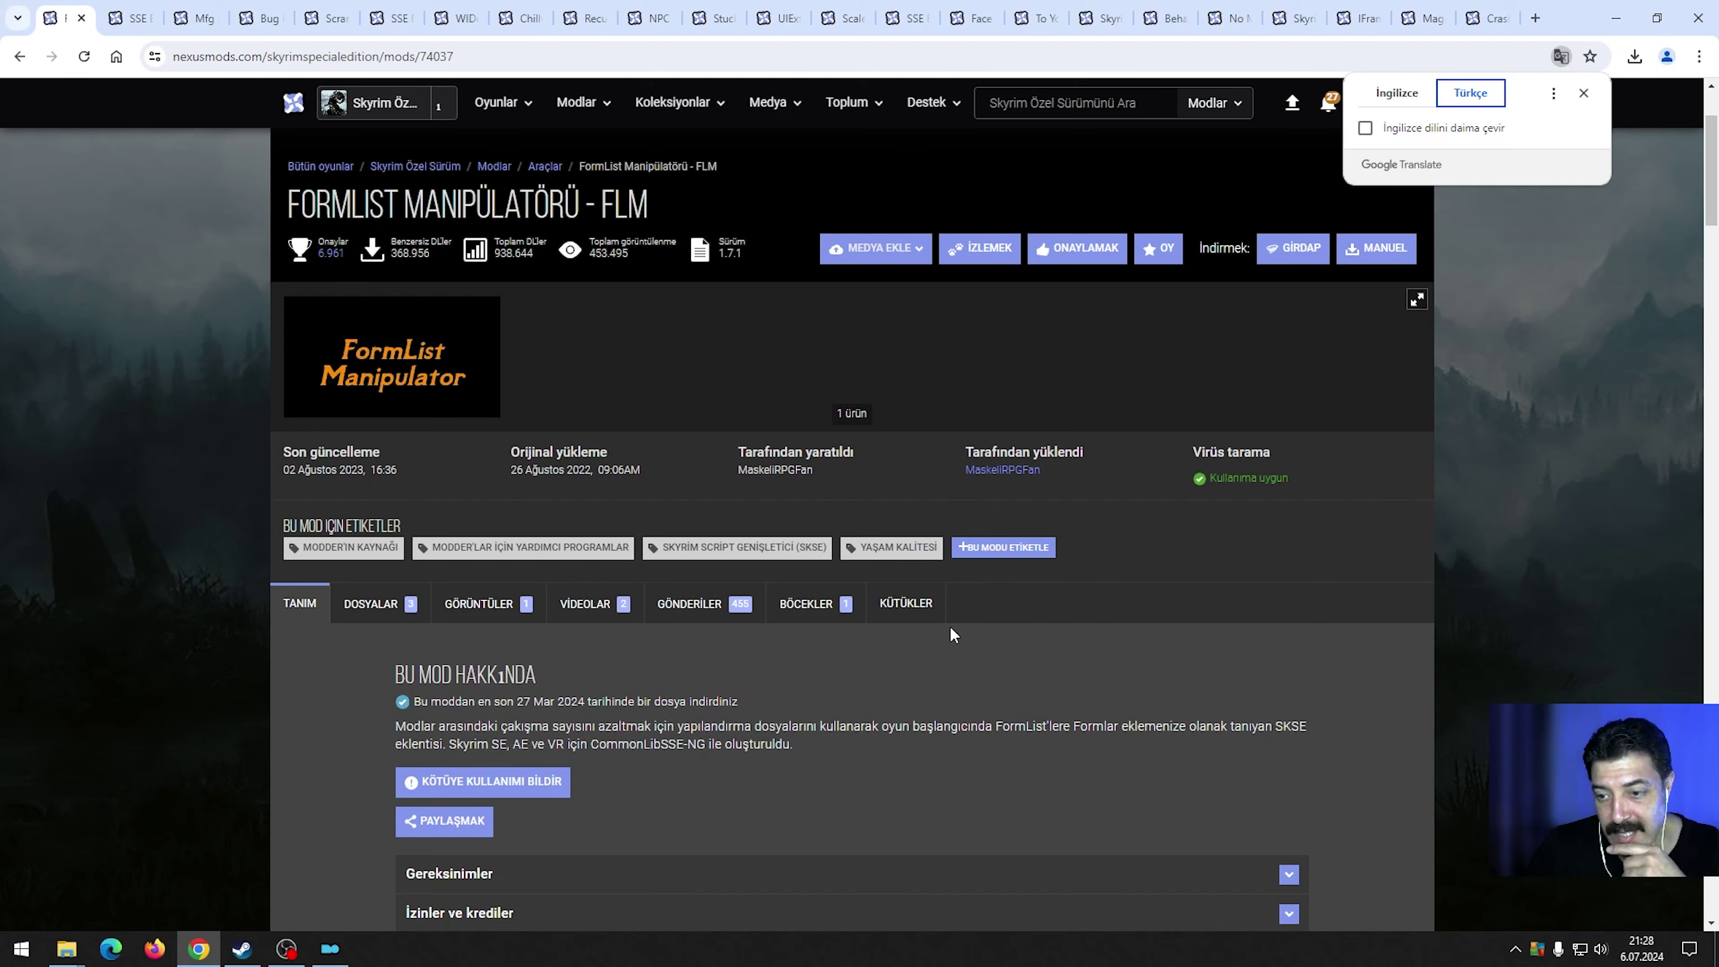
scroll(919, 650, "down", 4)
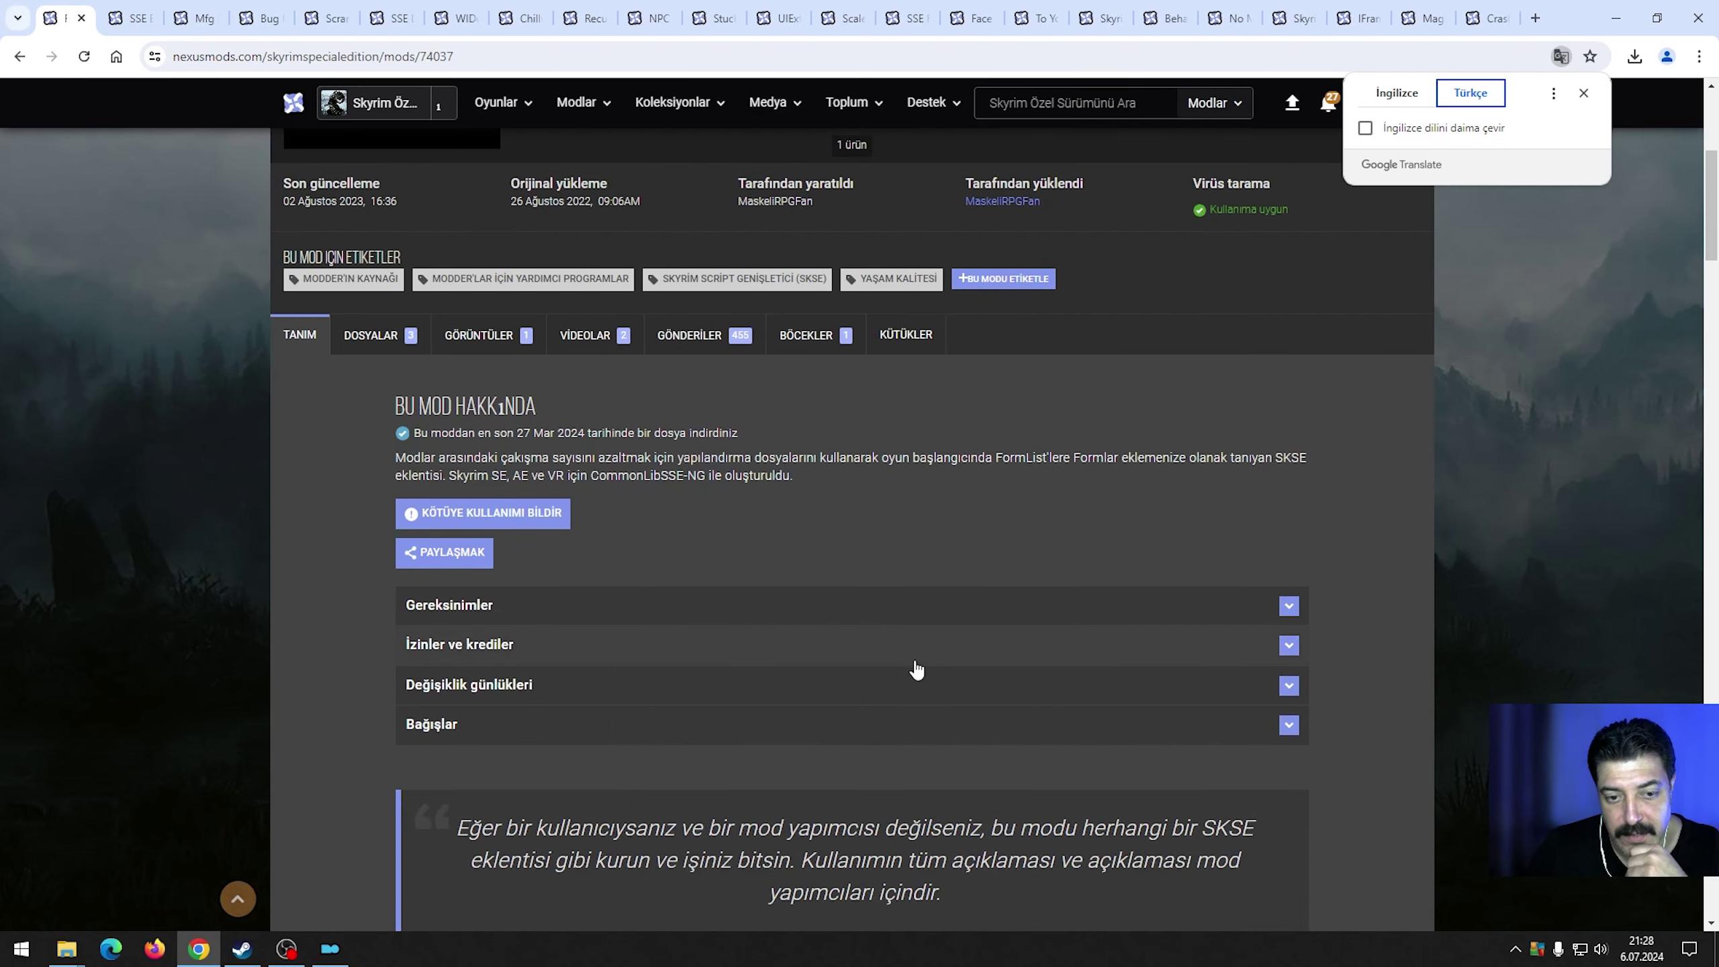
left_click(520, 615)
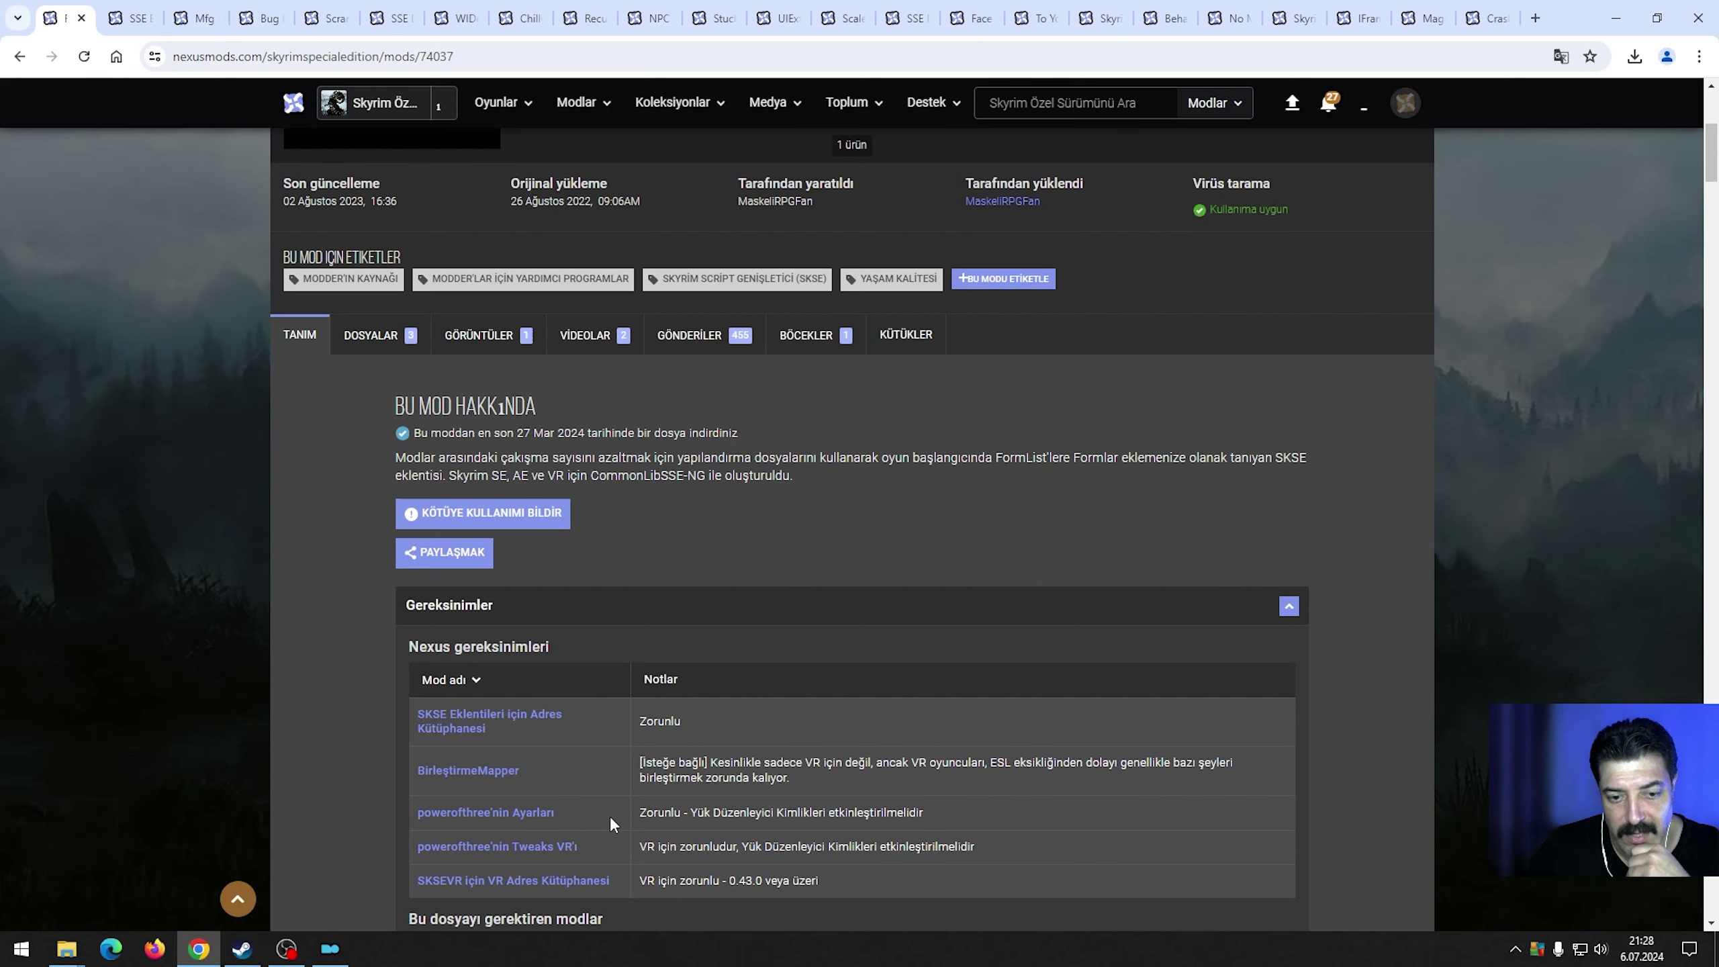
left_click(487, 605)
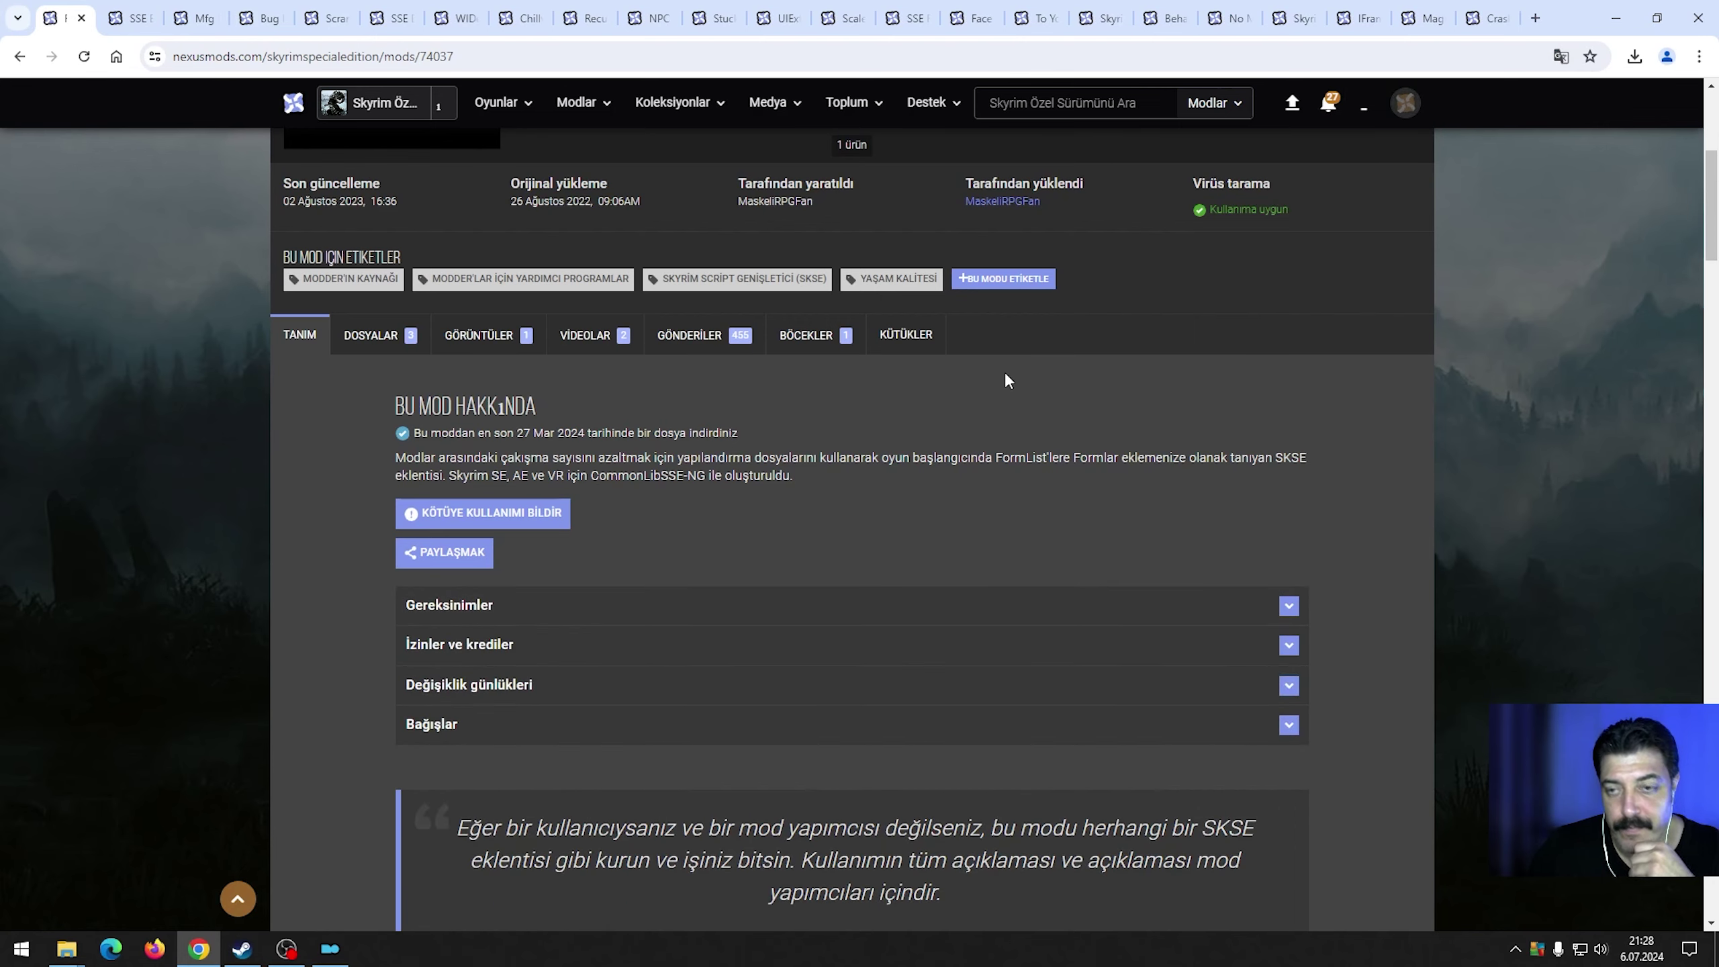
Manually download the FormList Manipulator - FLM main file, version 1.7.1, from the mod's files.
scroll(1368, 374, "up", 5)
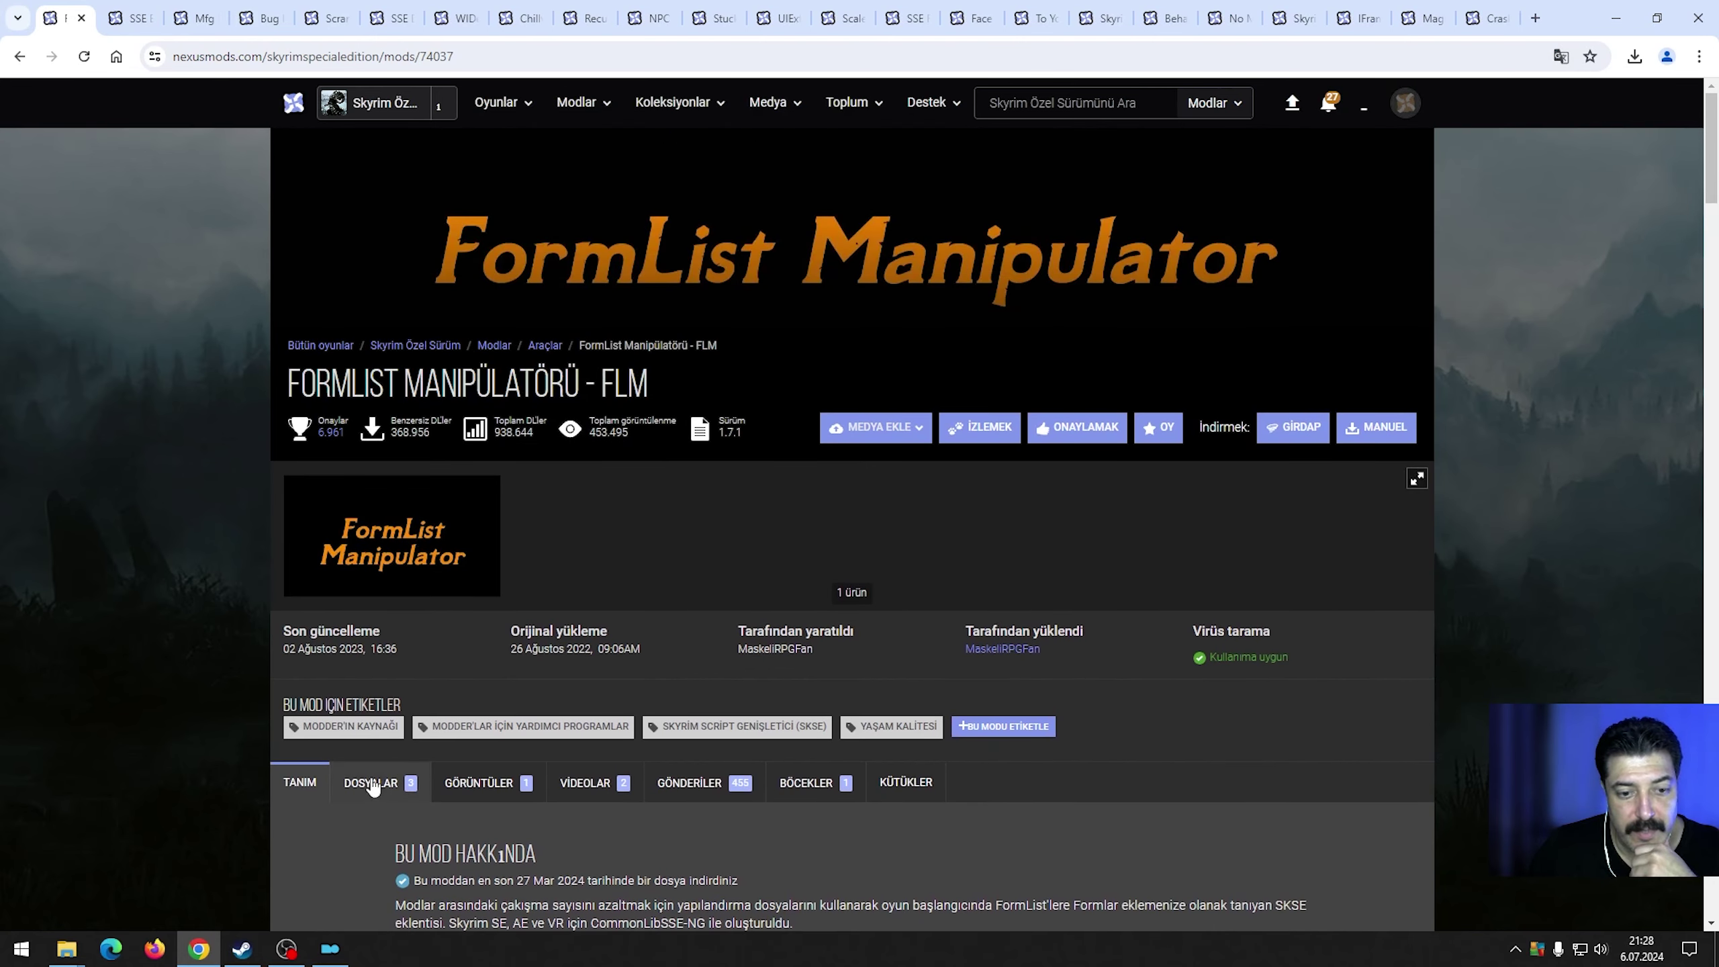
left_click(373, 785)
scroll(474, 799, "down", 4)
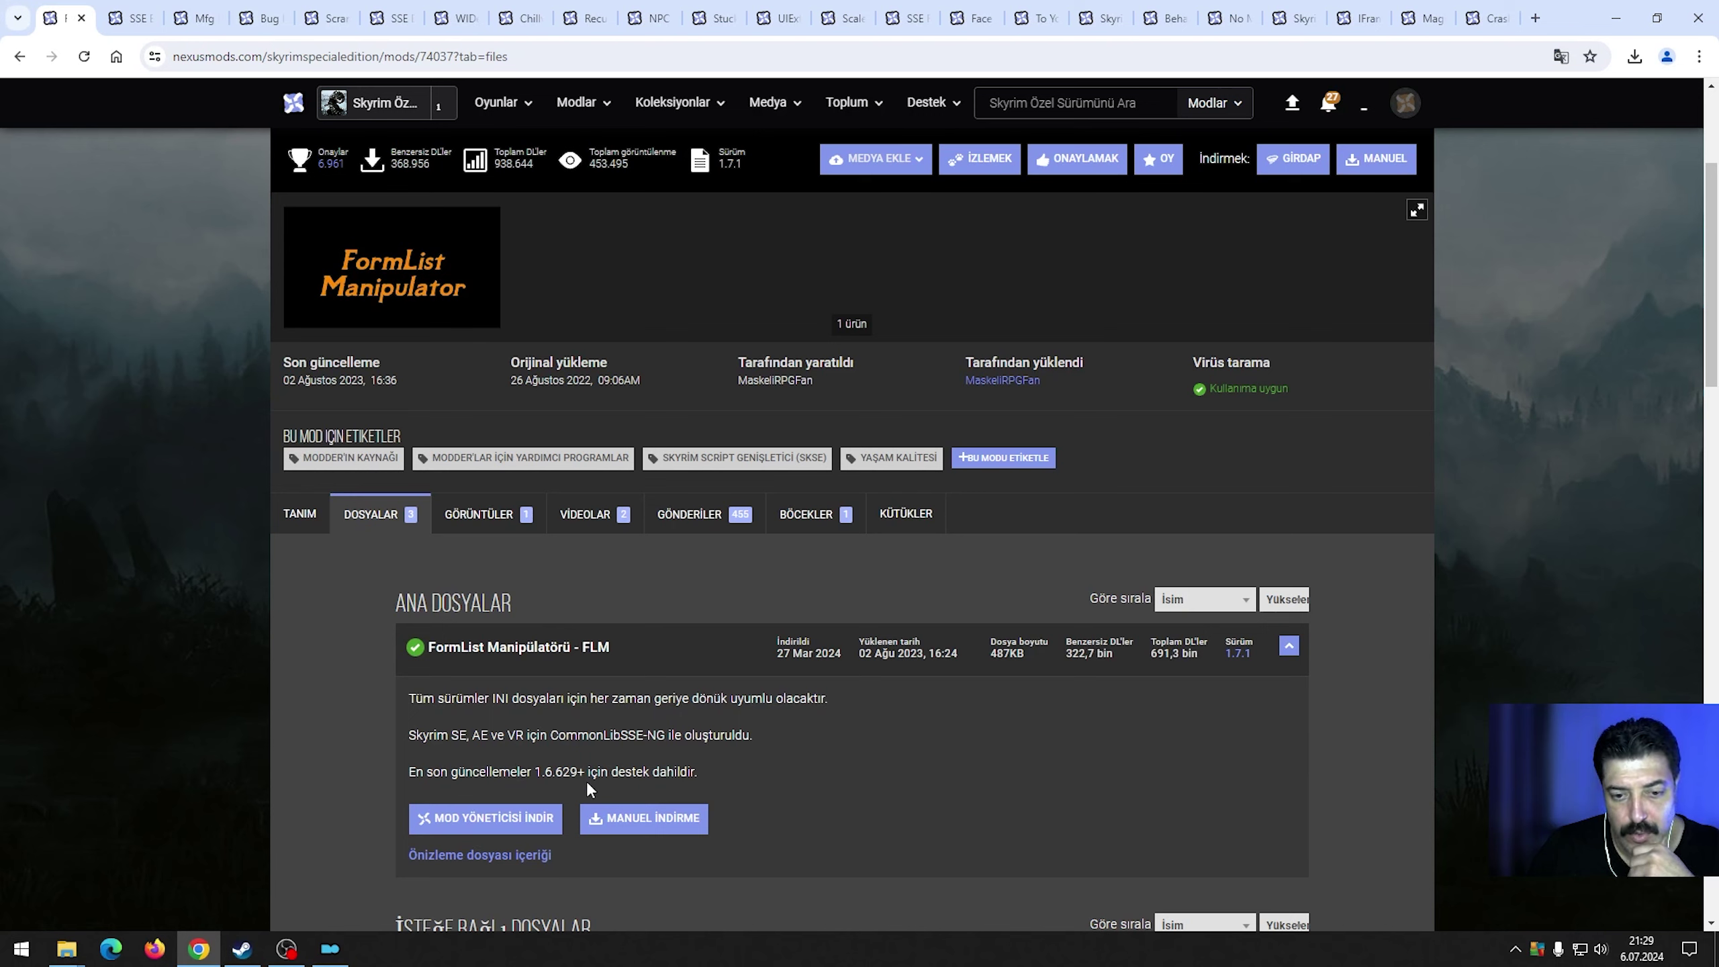
scroll(719, 754, "down", 4)
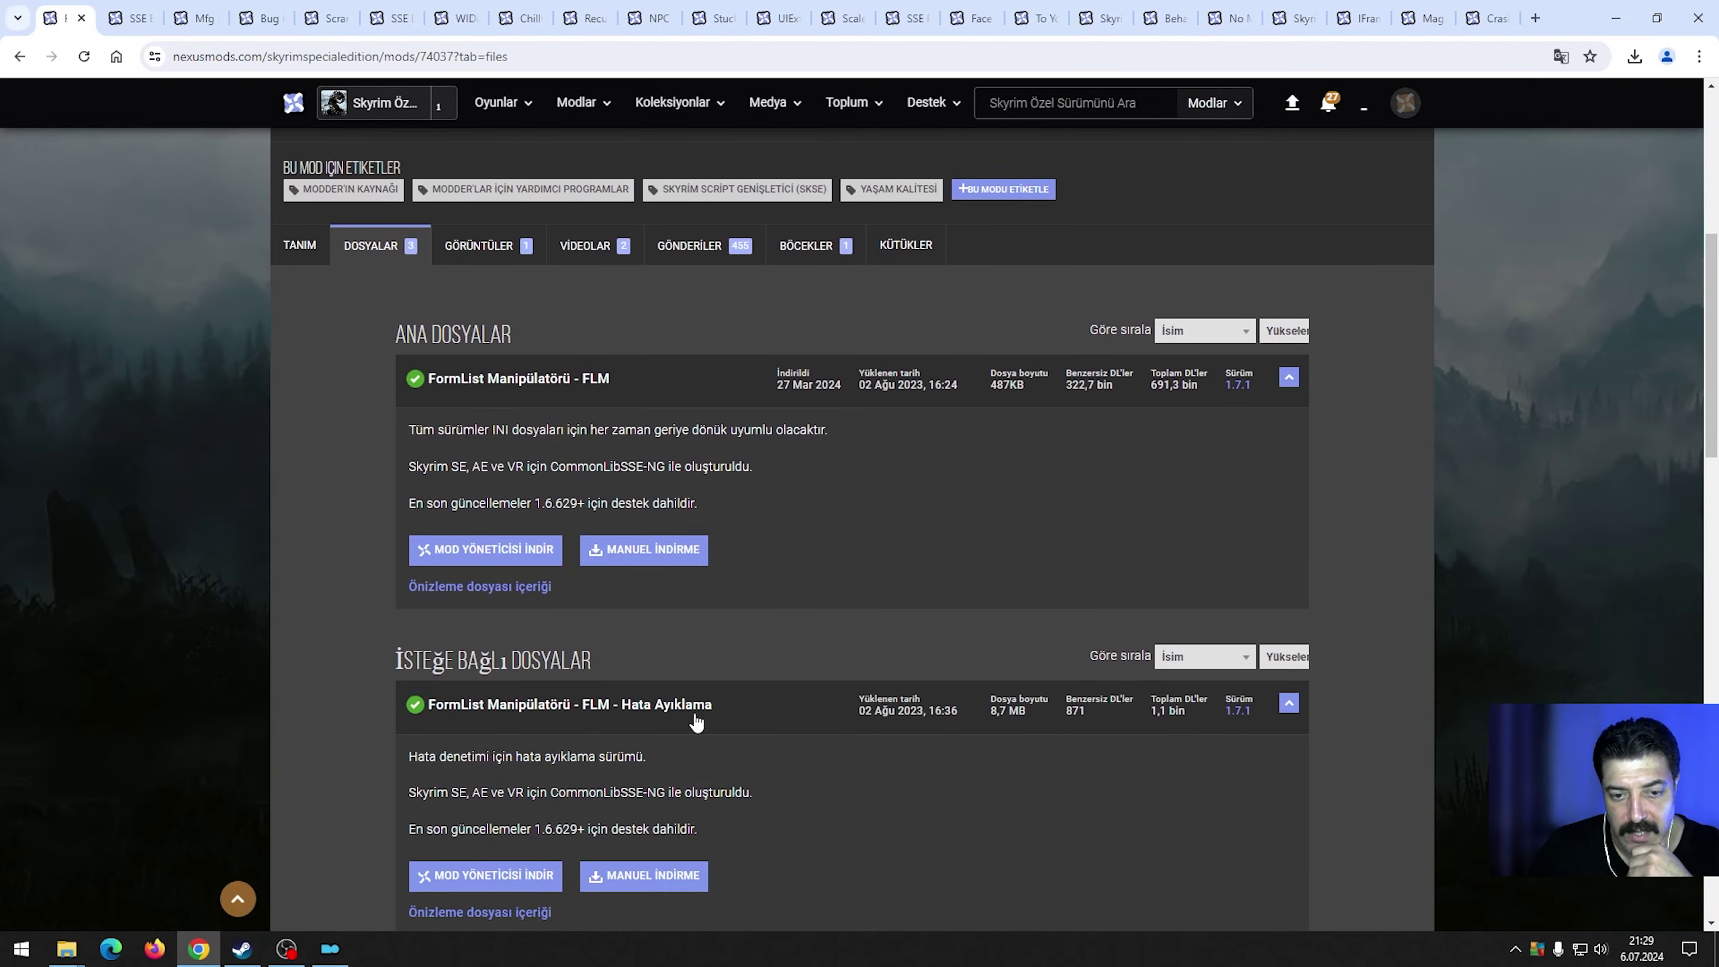
left_click(641, 551)
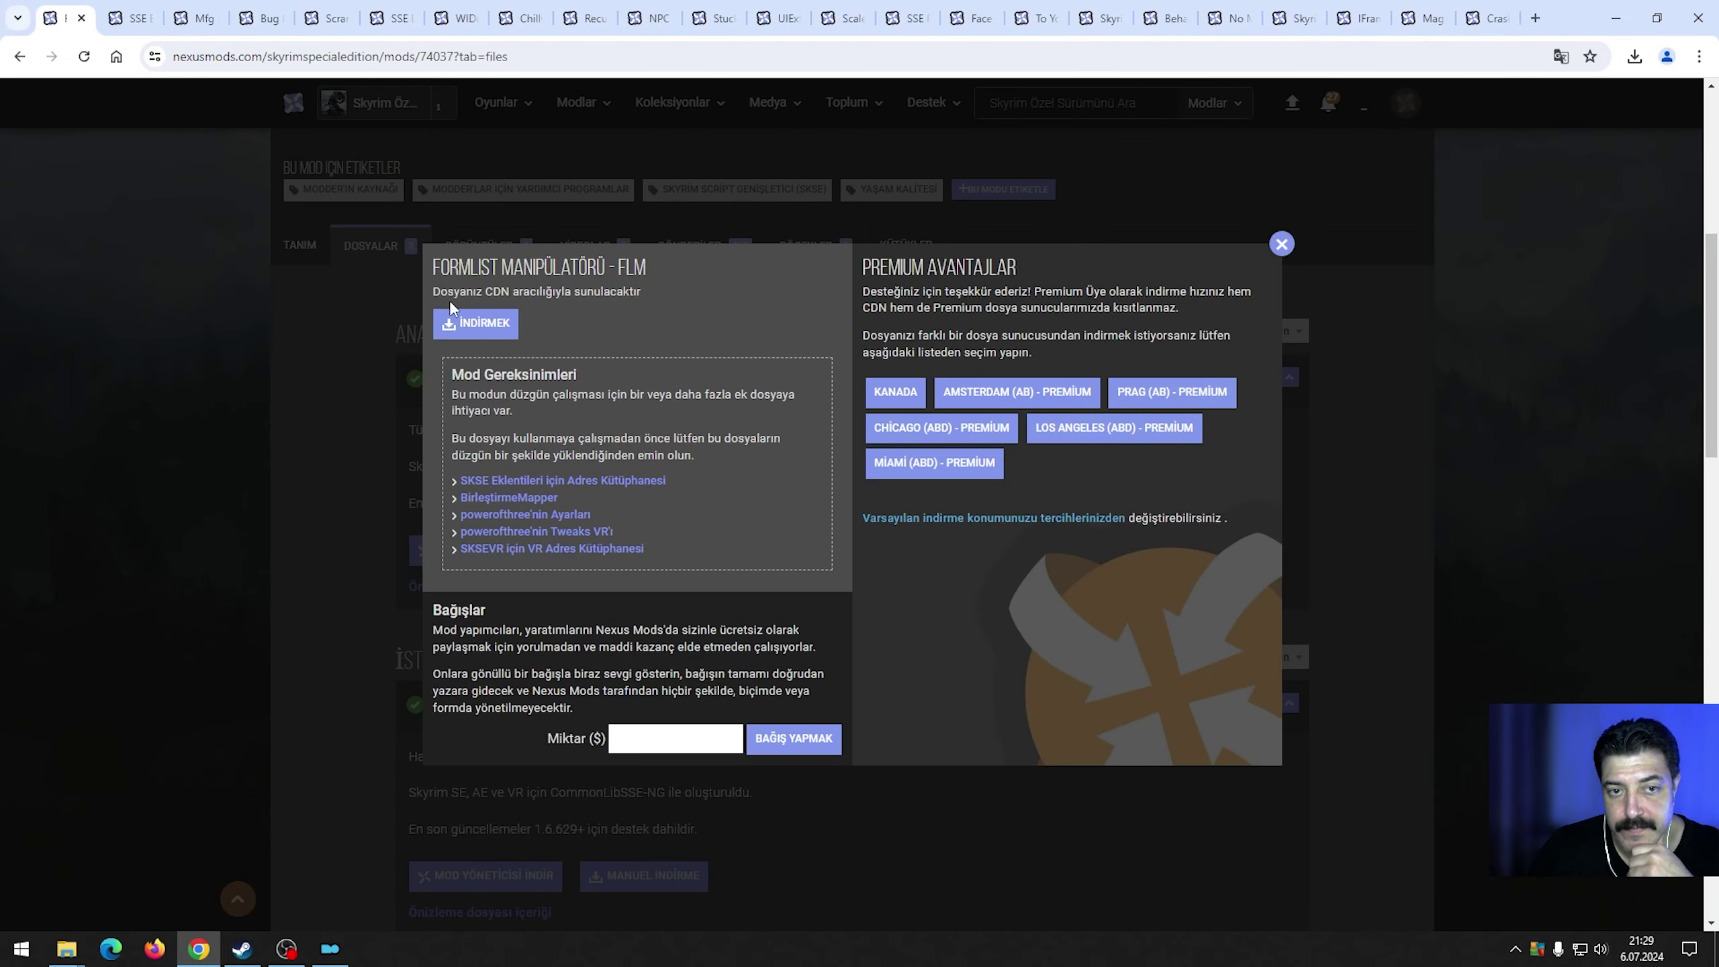
left_click(477, 323)
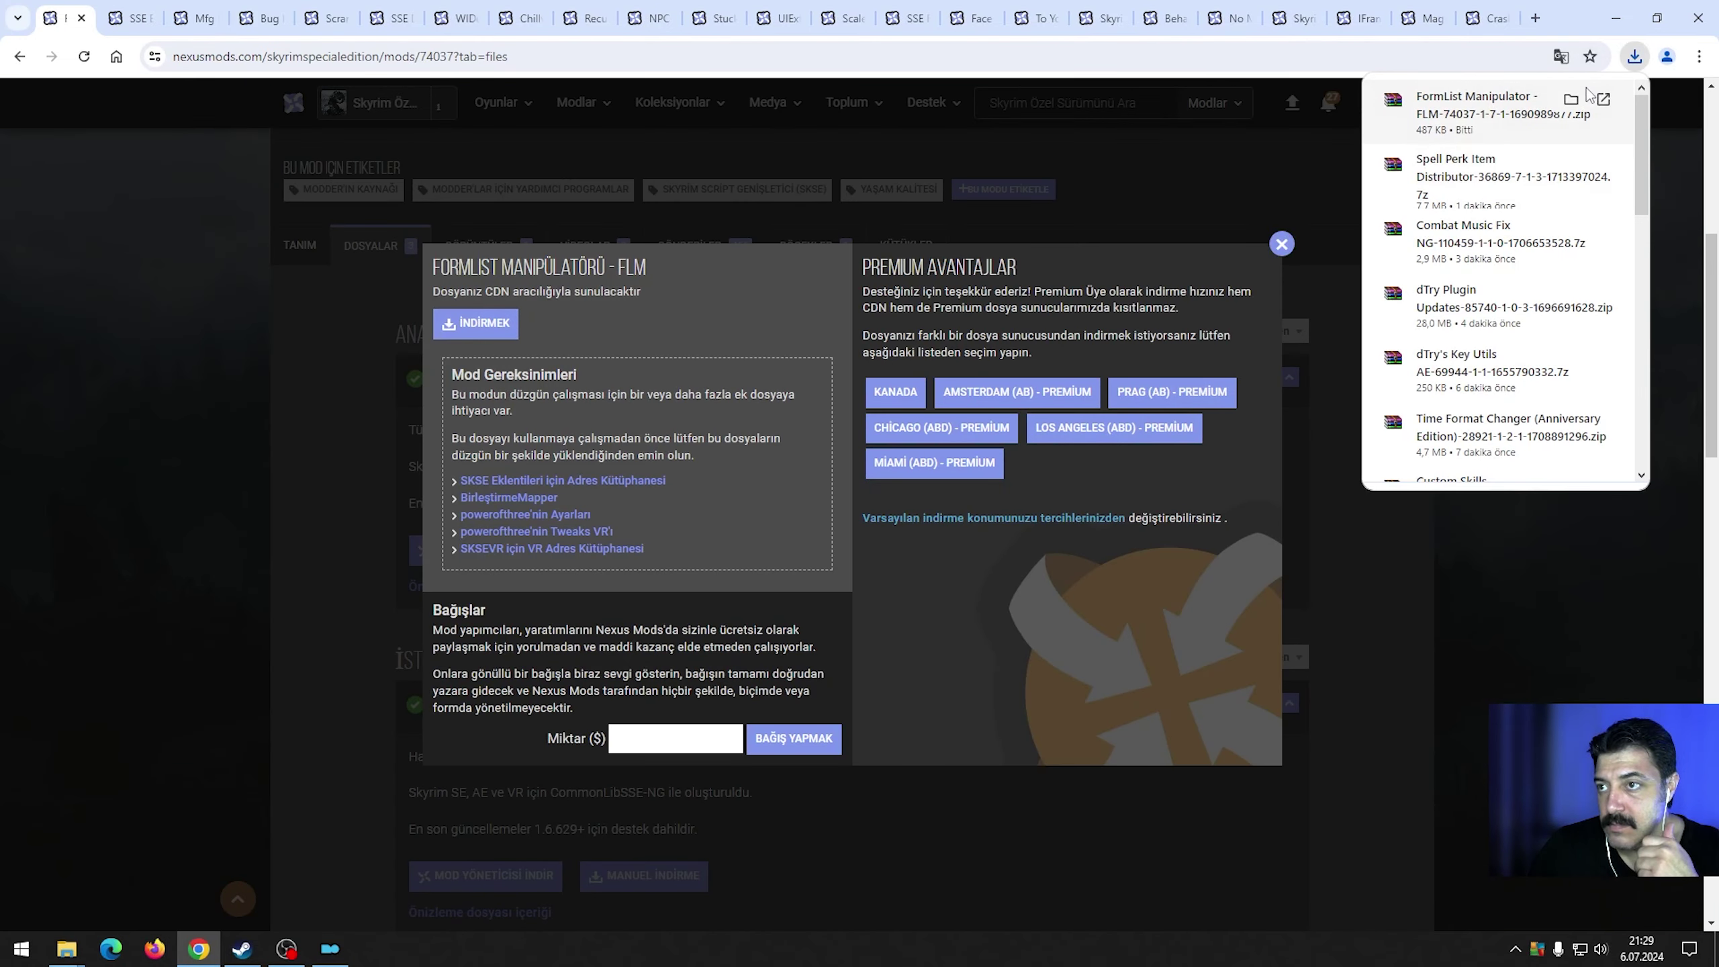
Move the downloaded FormList Manipulator archive from Downloads into the 1.gereksinim modları folder and install it in Mod Organizer as FormList Manipulator - FLM.
left_click(1569, 103)
left_click(1613, 18)
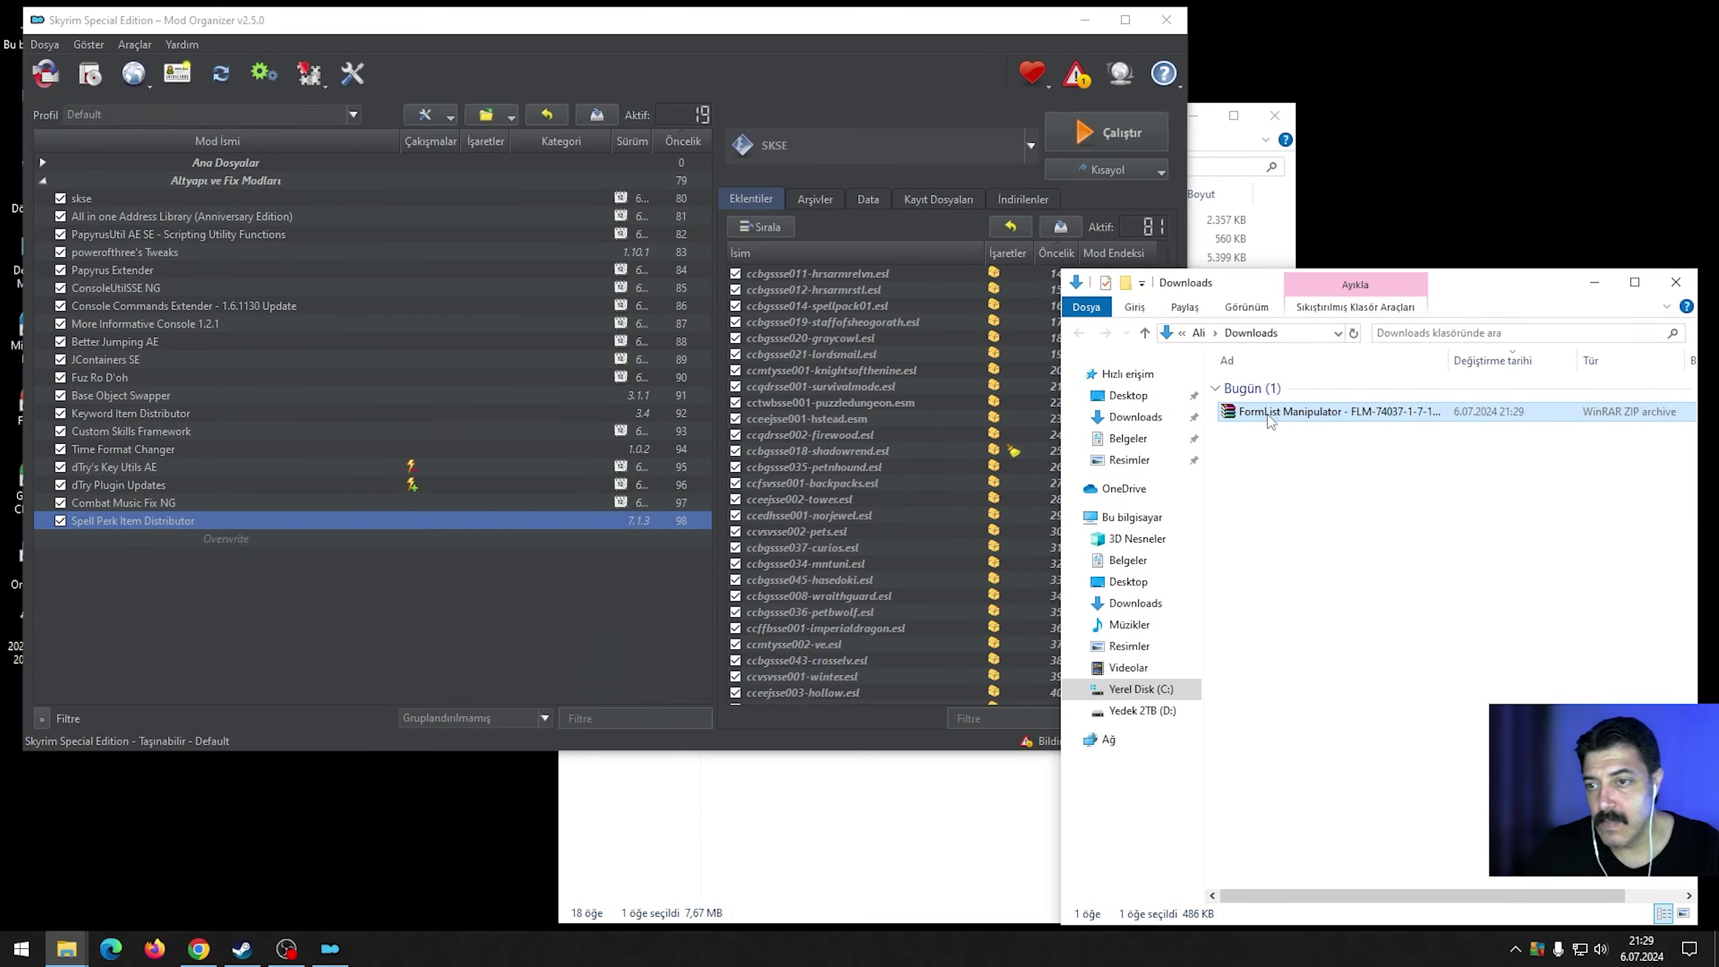
left_click_drag(1273, 421, 921, 846)
left_click_drag(727, 557, 218, 526)
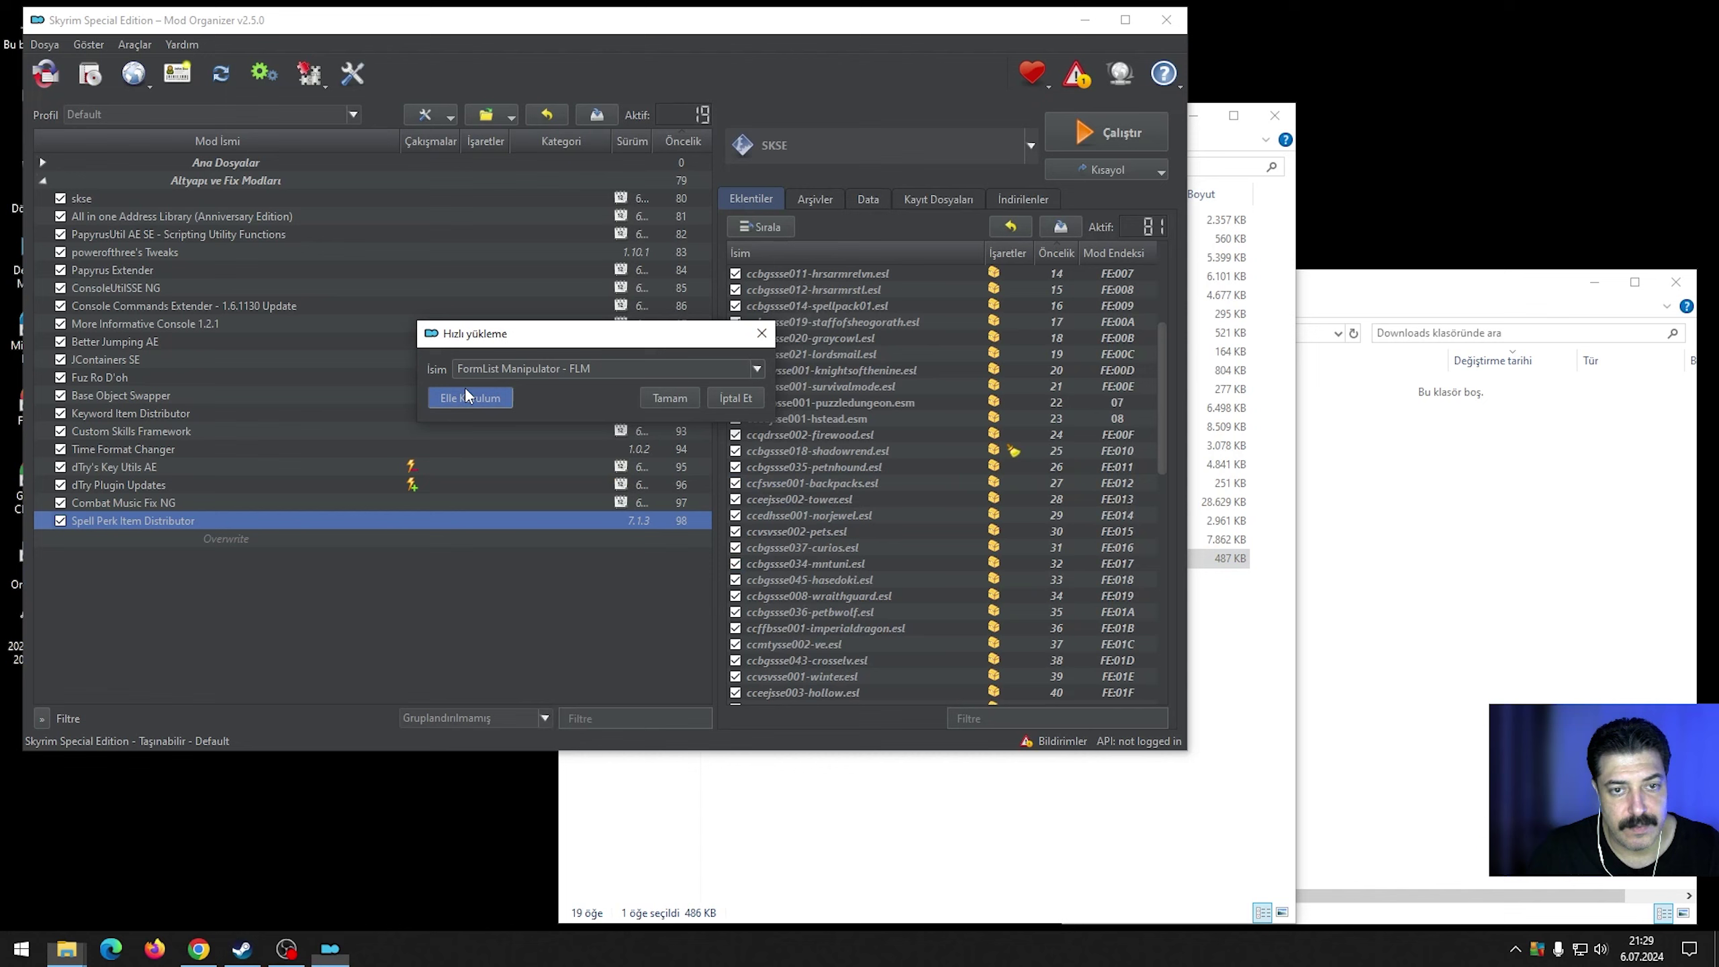
left_click(722, 545)
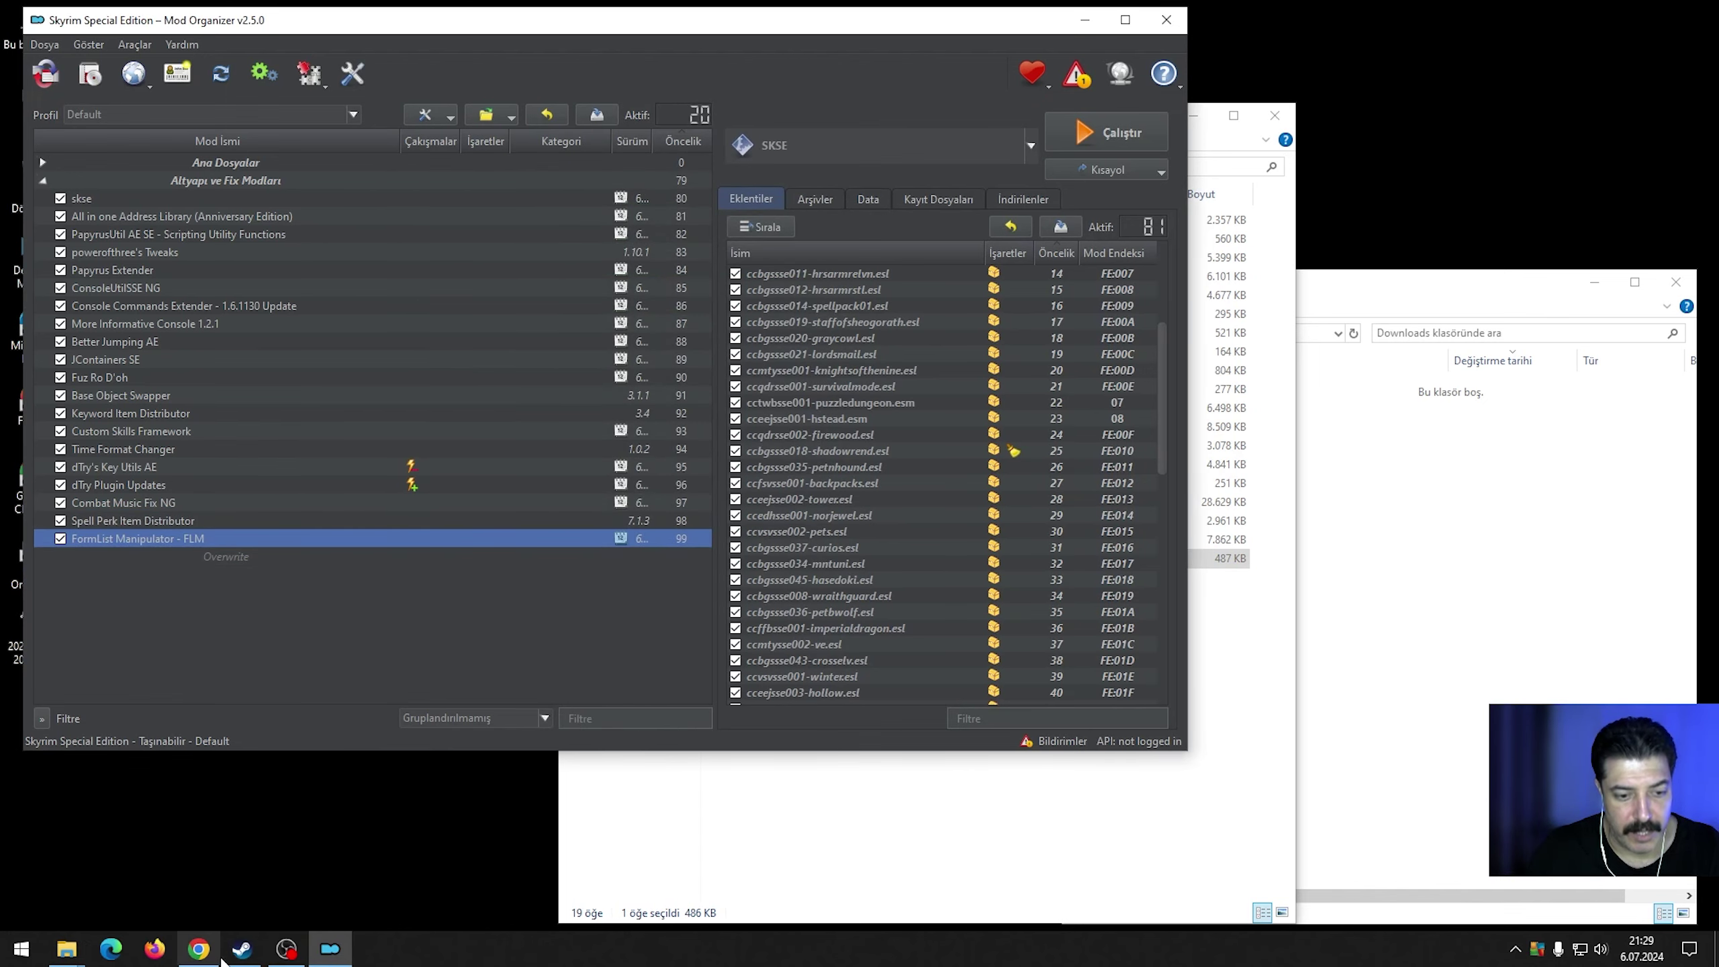
Switch back to Chrome and close the FormList Manipulator page, bringing up the SSE Engine Fixes (skse64 plugin) page.
left_click(200, 950)
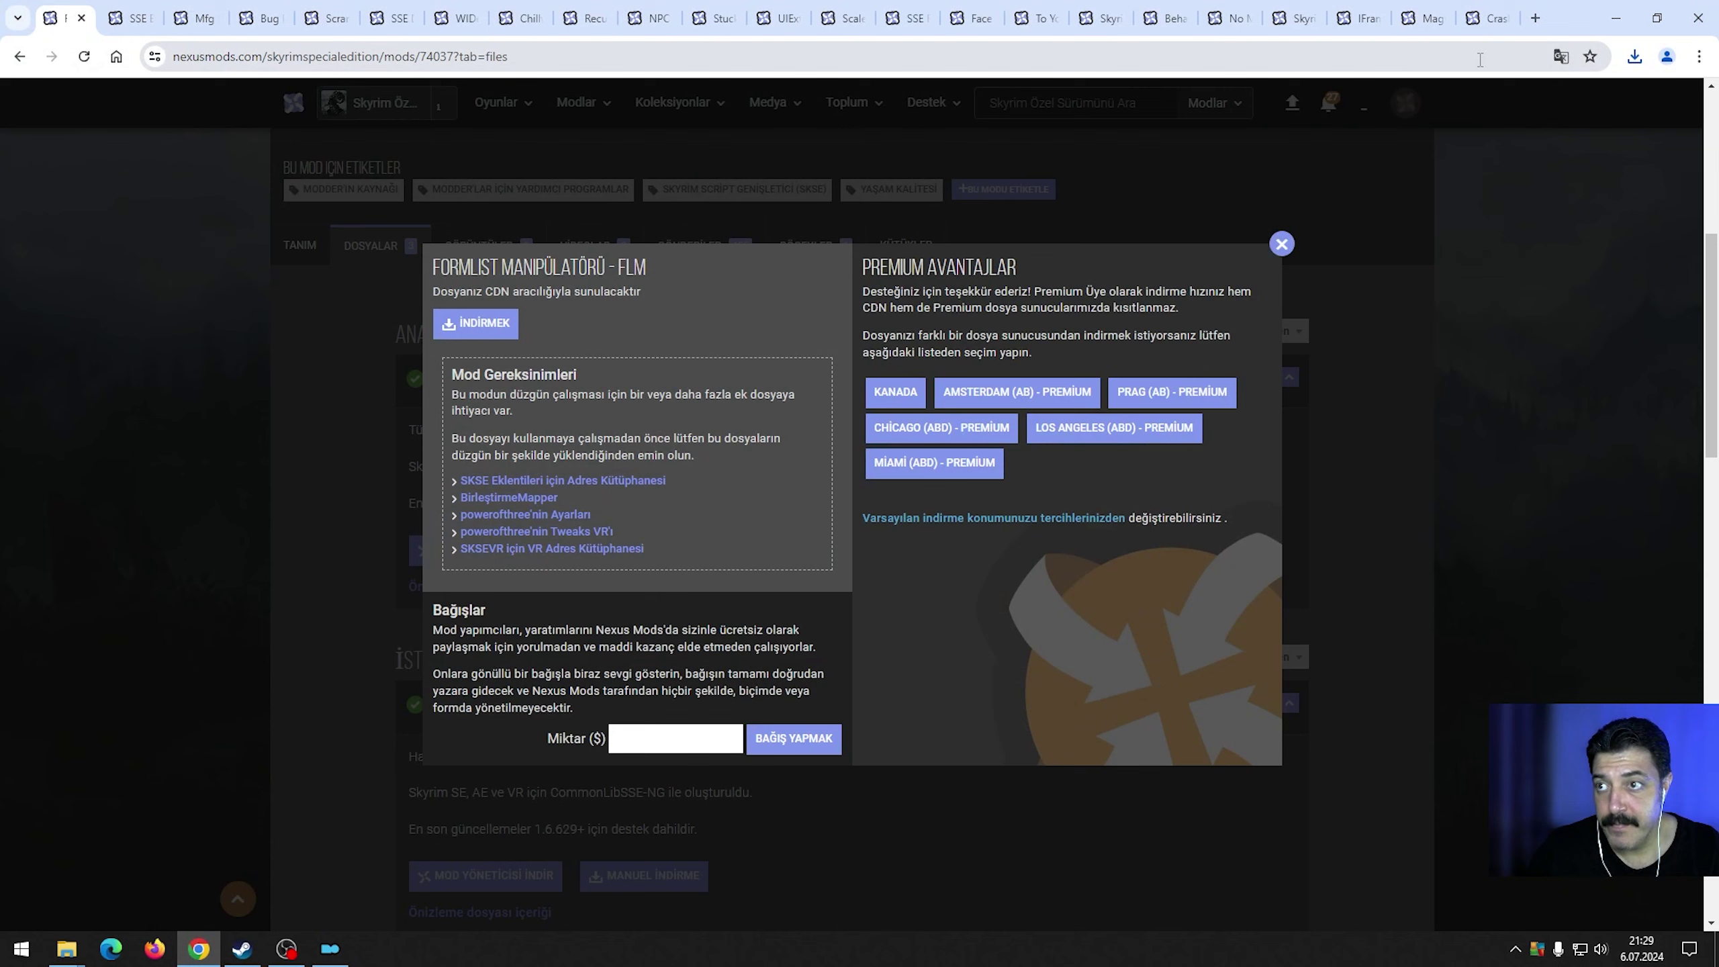
right_click(1529, 241)
left_click(1556, 68)
left_click(1560, 58)
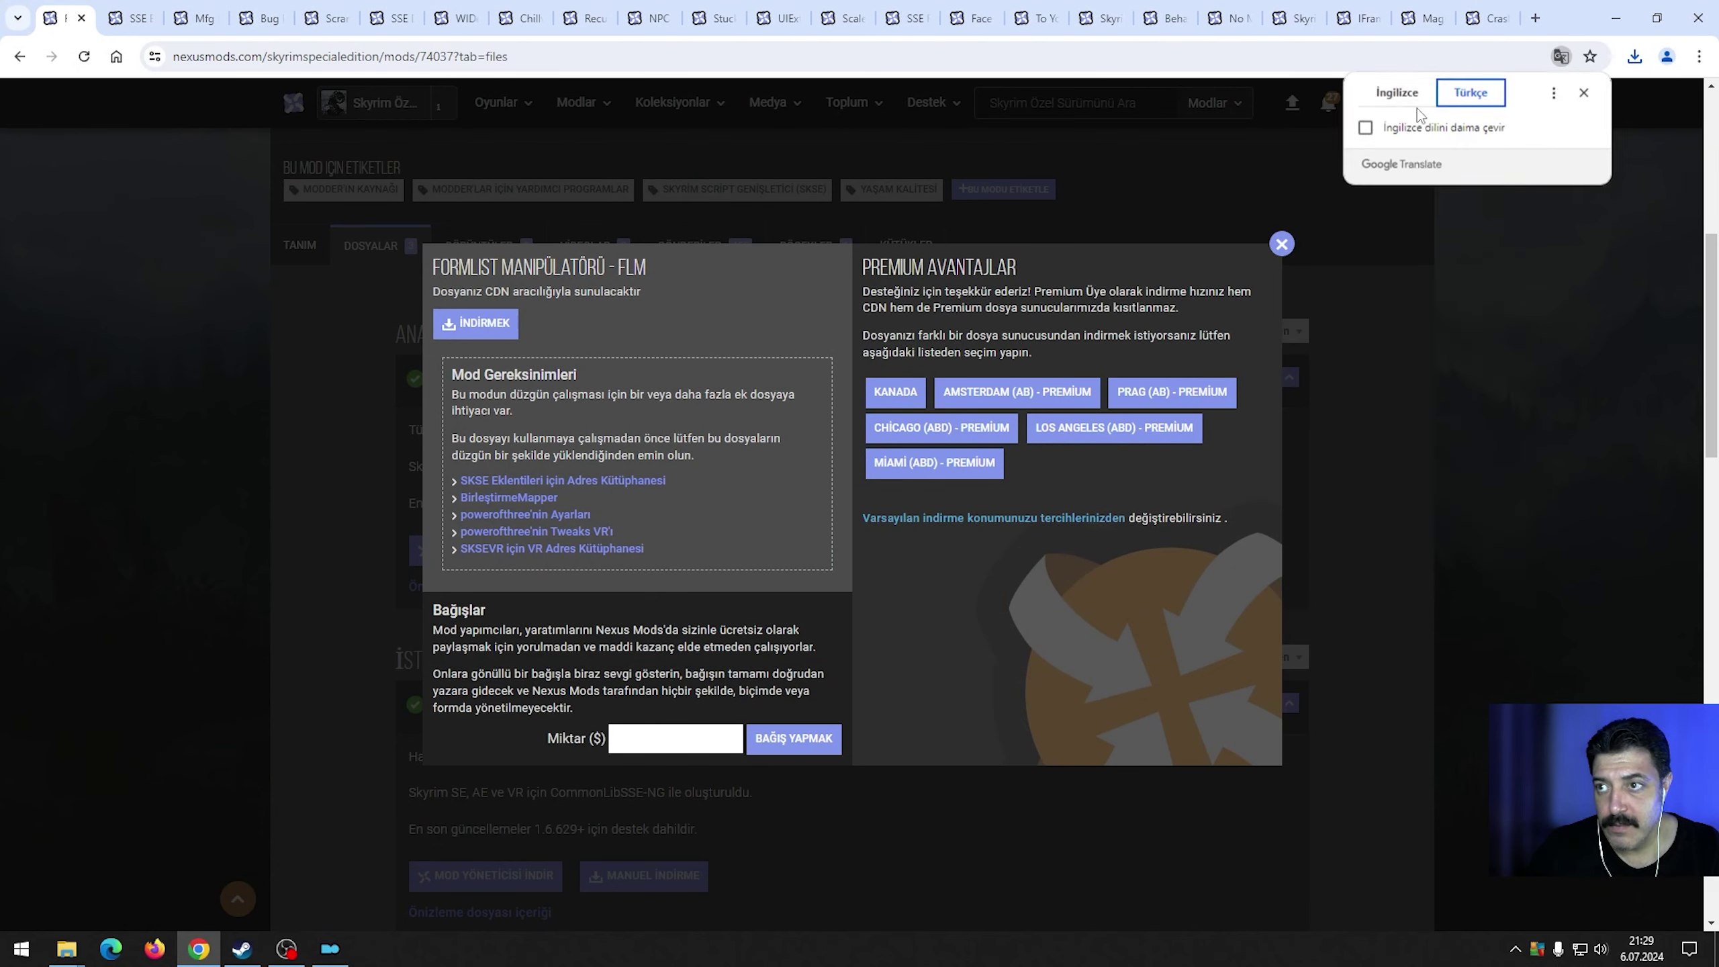
left_click(116, 157)
scroll(256, 433, "up", 5)
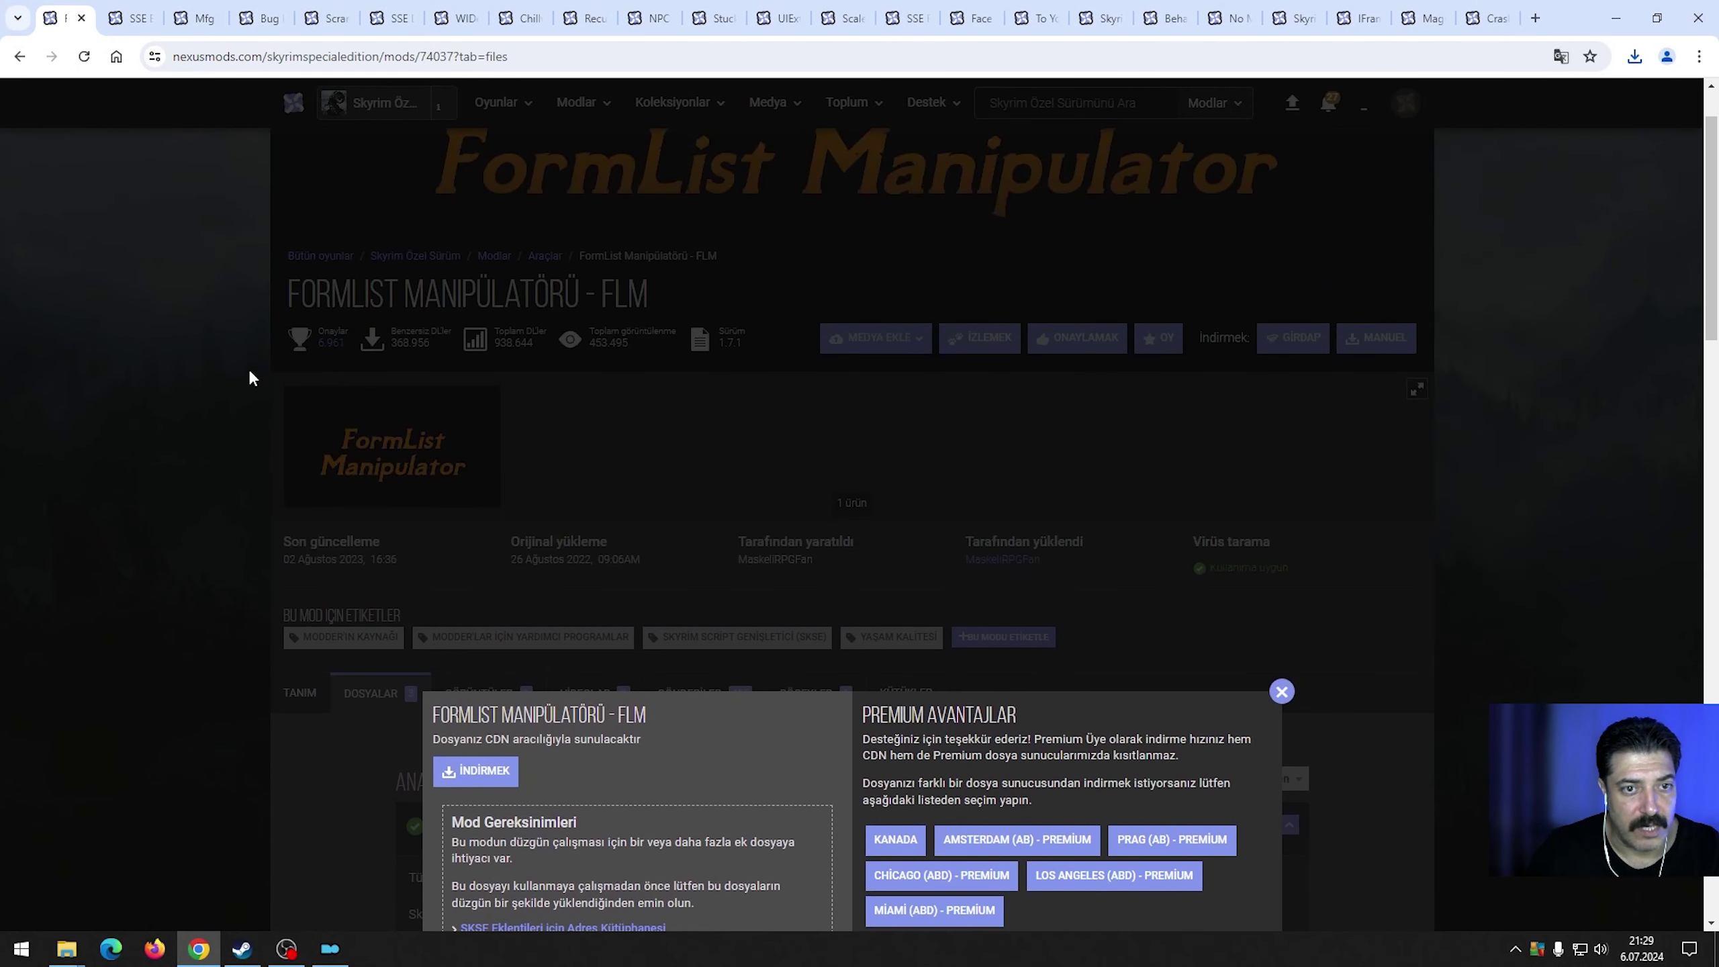
left_click(82, 18)
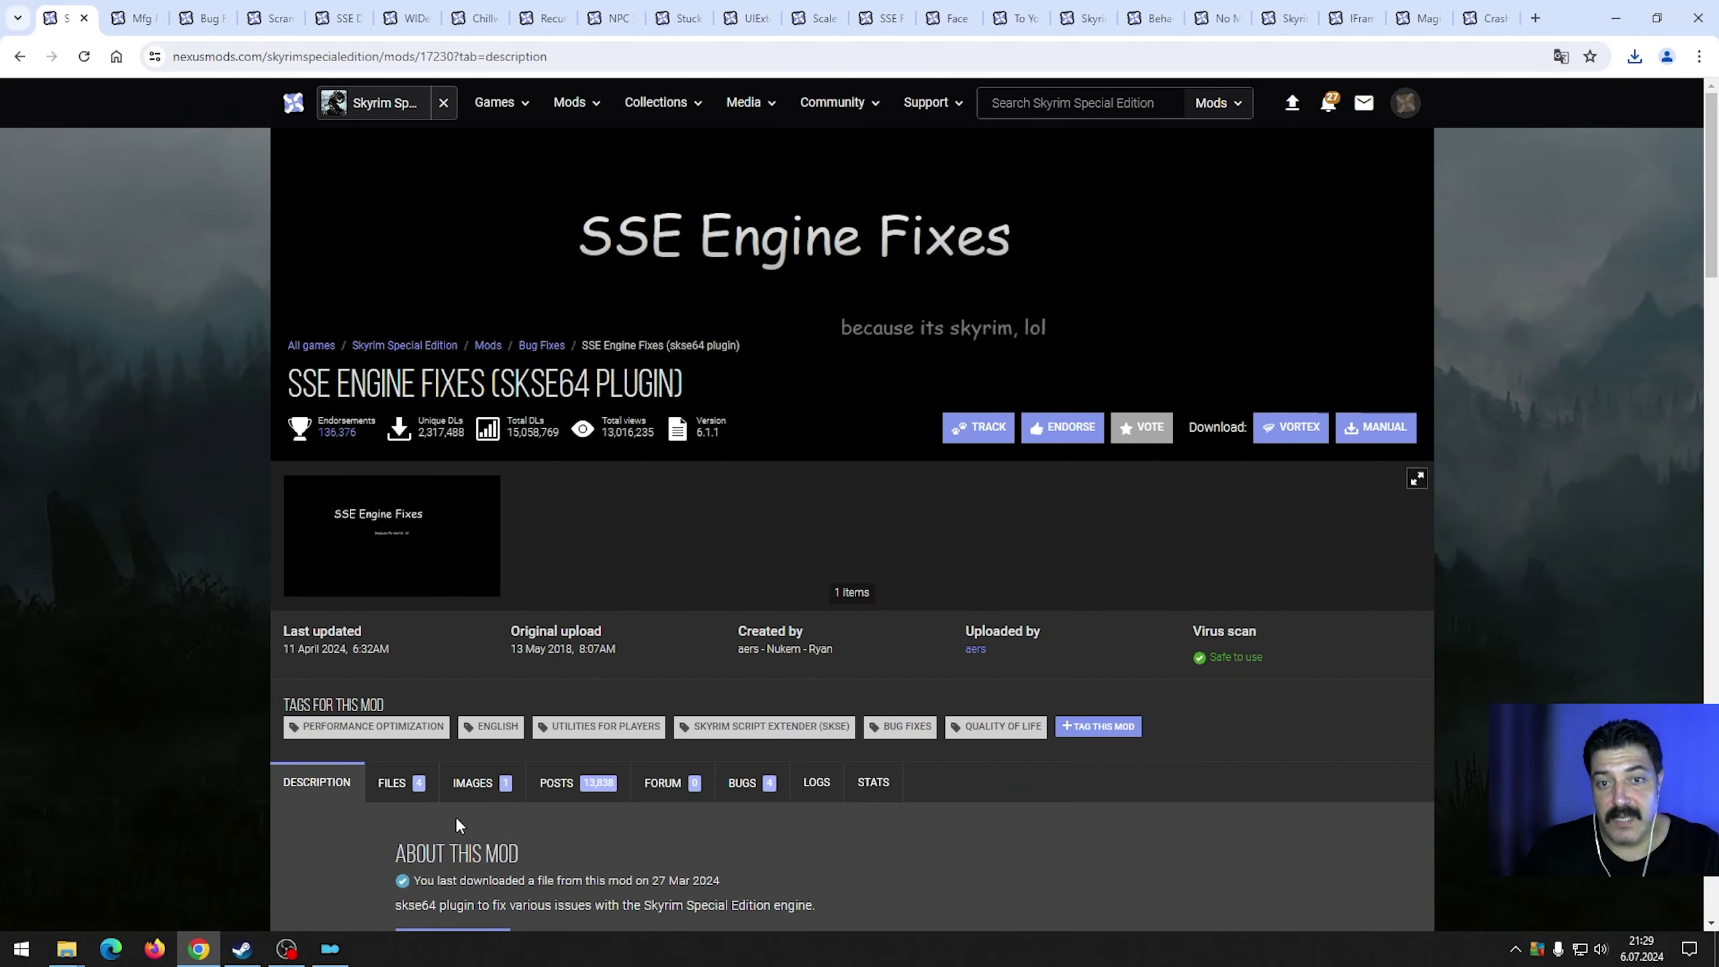
Review the description and the Nexus and off-site requirements of the SSE Engine Fixes (skse64 plugin) mod.
scroll(472, 799, "down", 5)
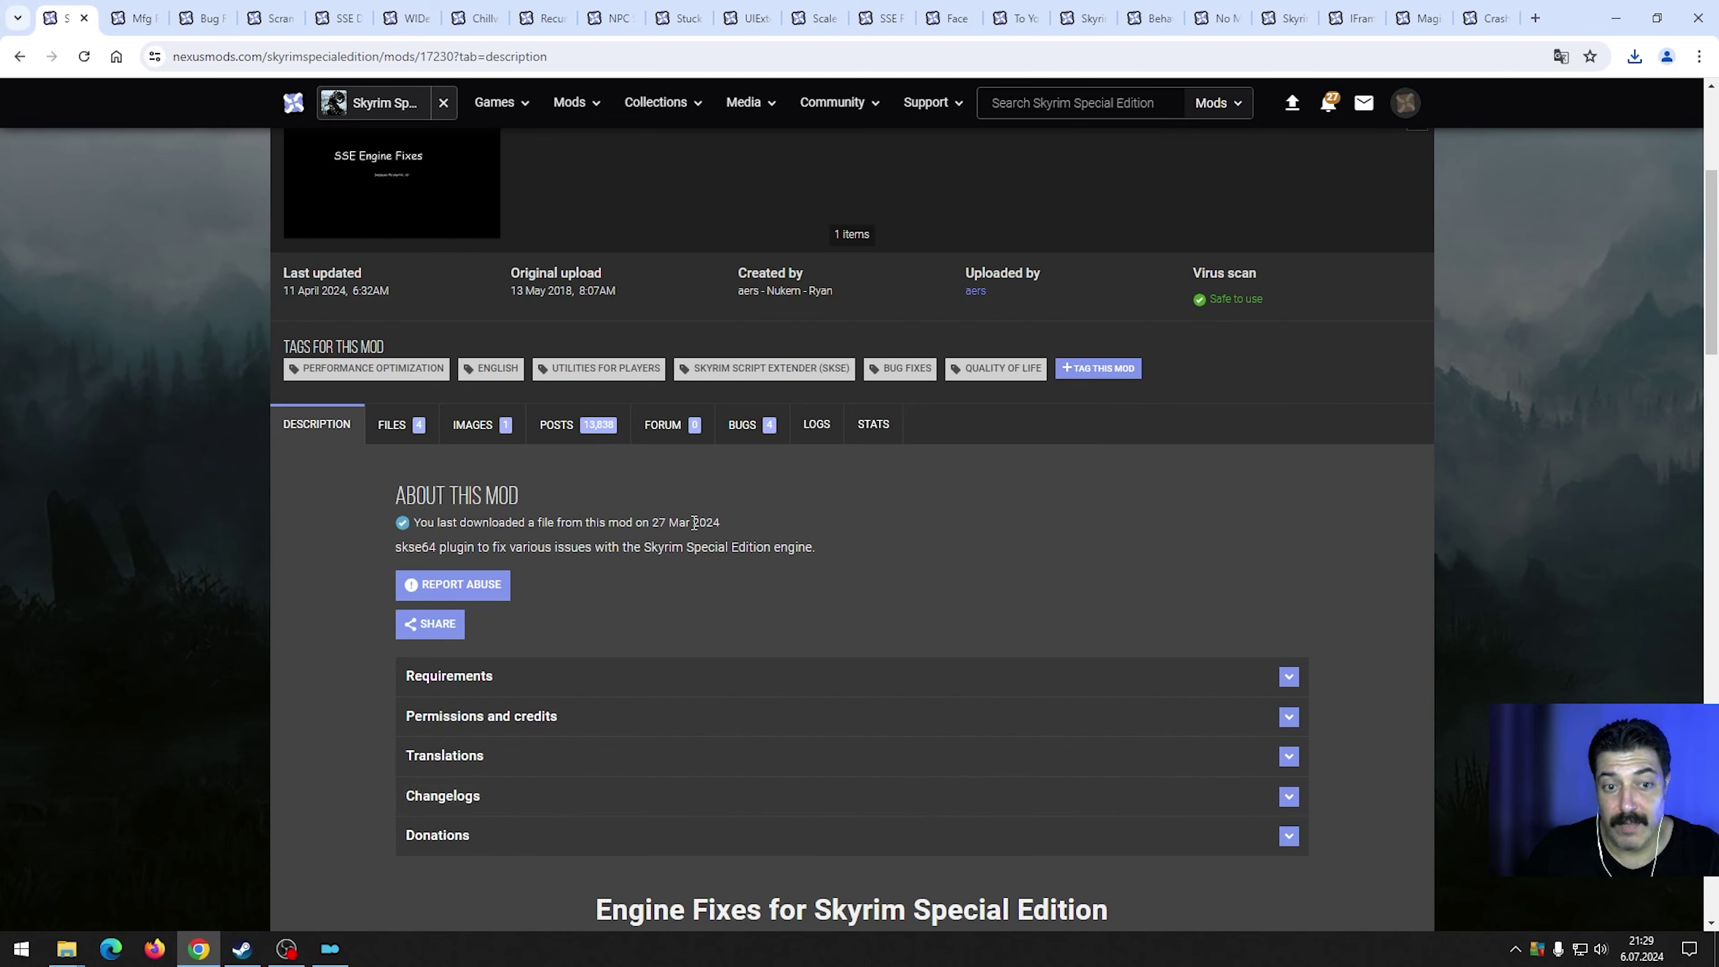
left_click(501, 674)
scroll(501, 672, "down", 4)
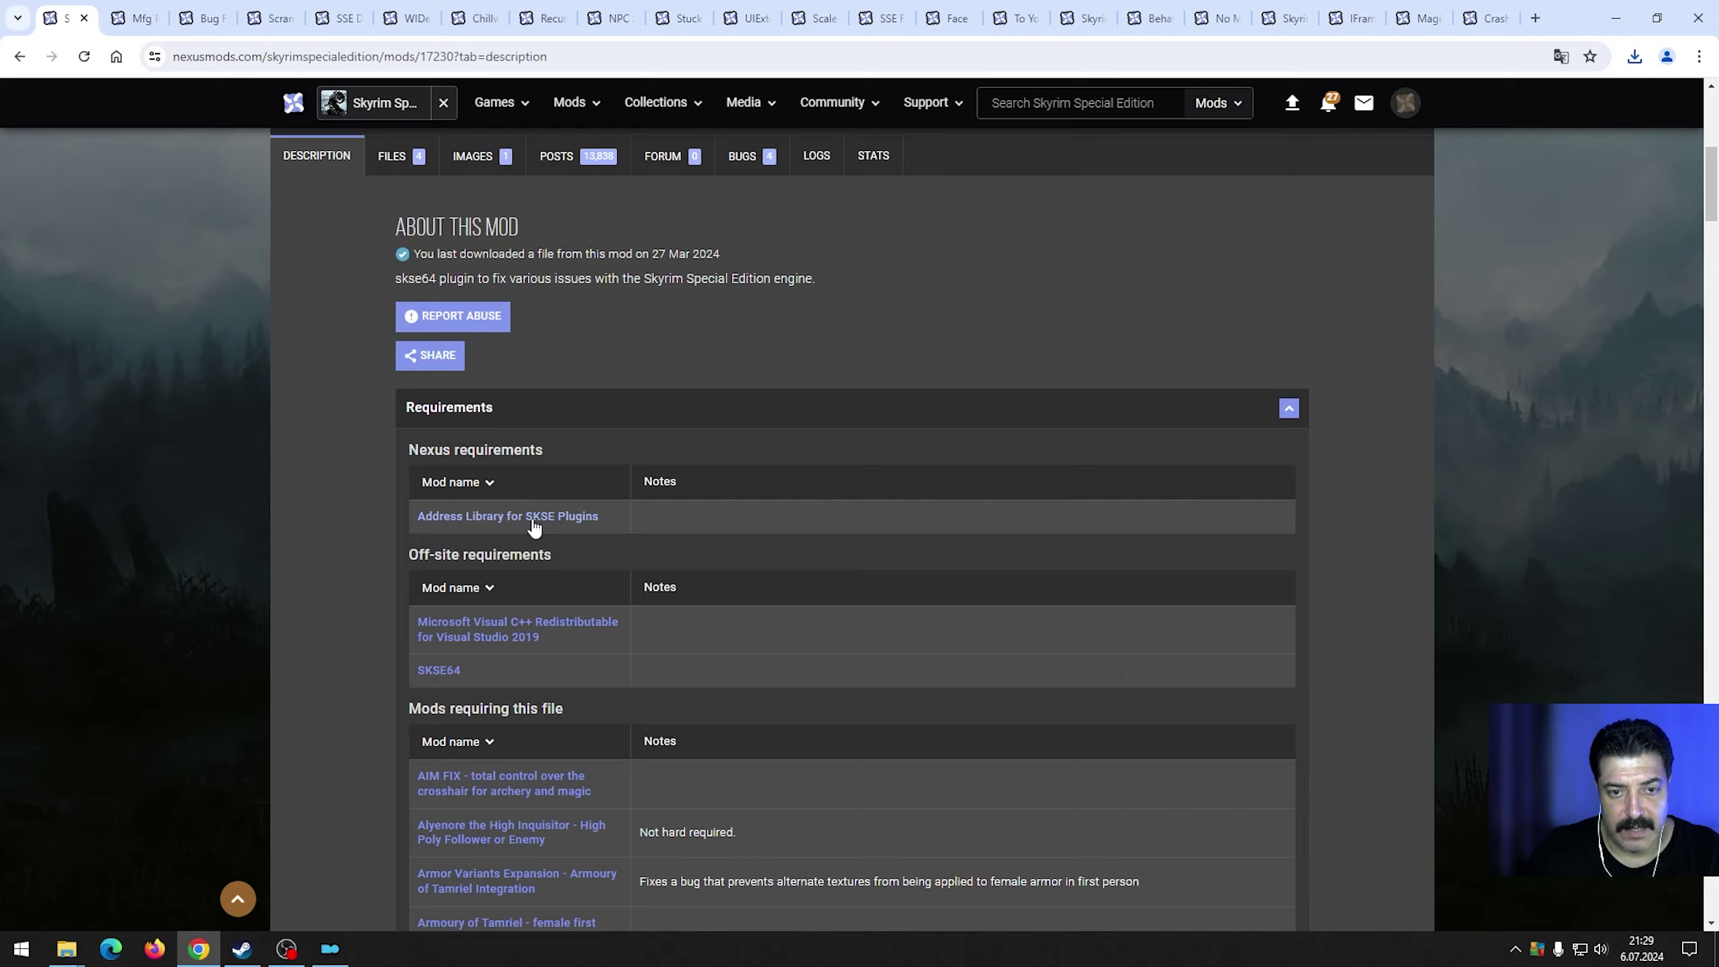
scroll(575, 505, "up", 1)
scroll(575, 505, "up", 5)
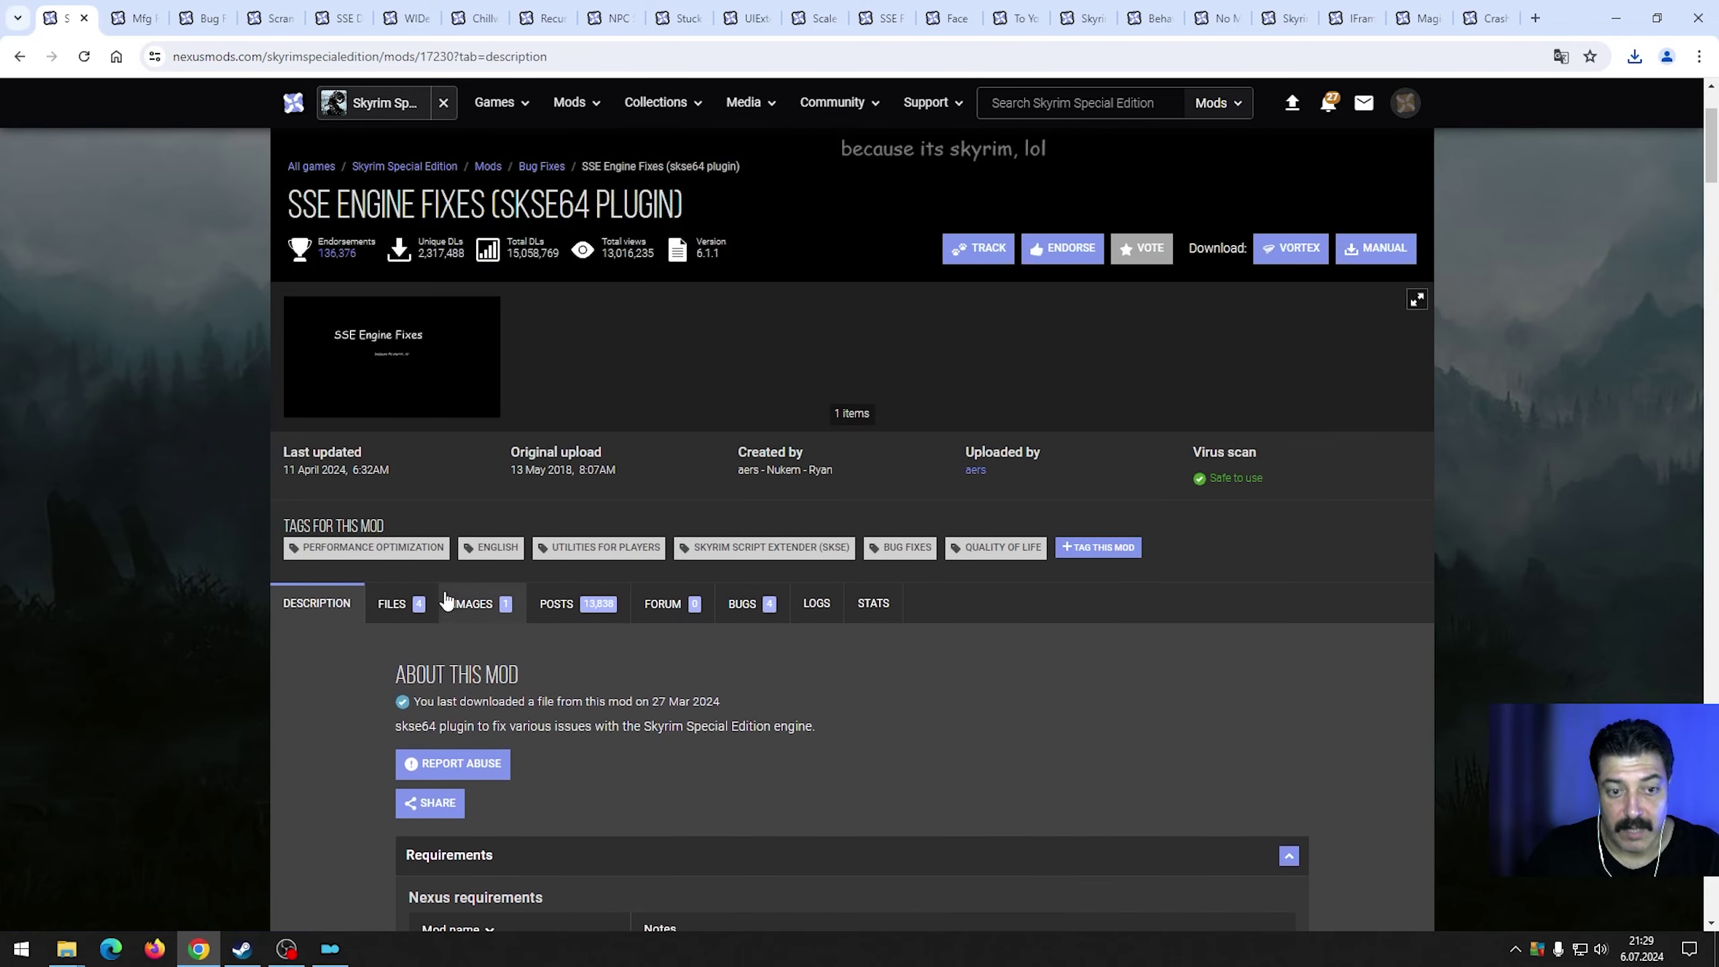
Manually download the main file (Part 1) SSE Engine Fixes for 1.6.1170 and newer from the mod's files.
left_click(482, 603)
left_click(400, 602)
scroll(575, 640, "down", 5)
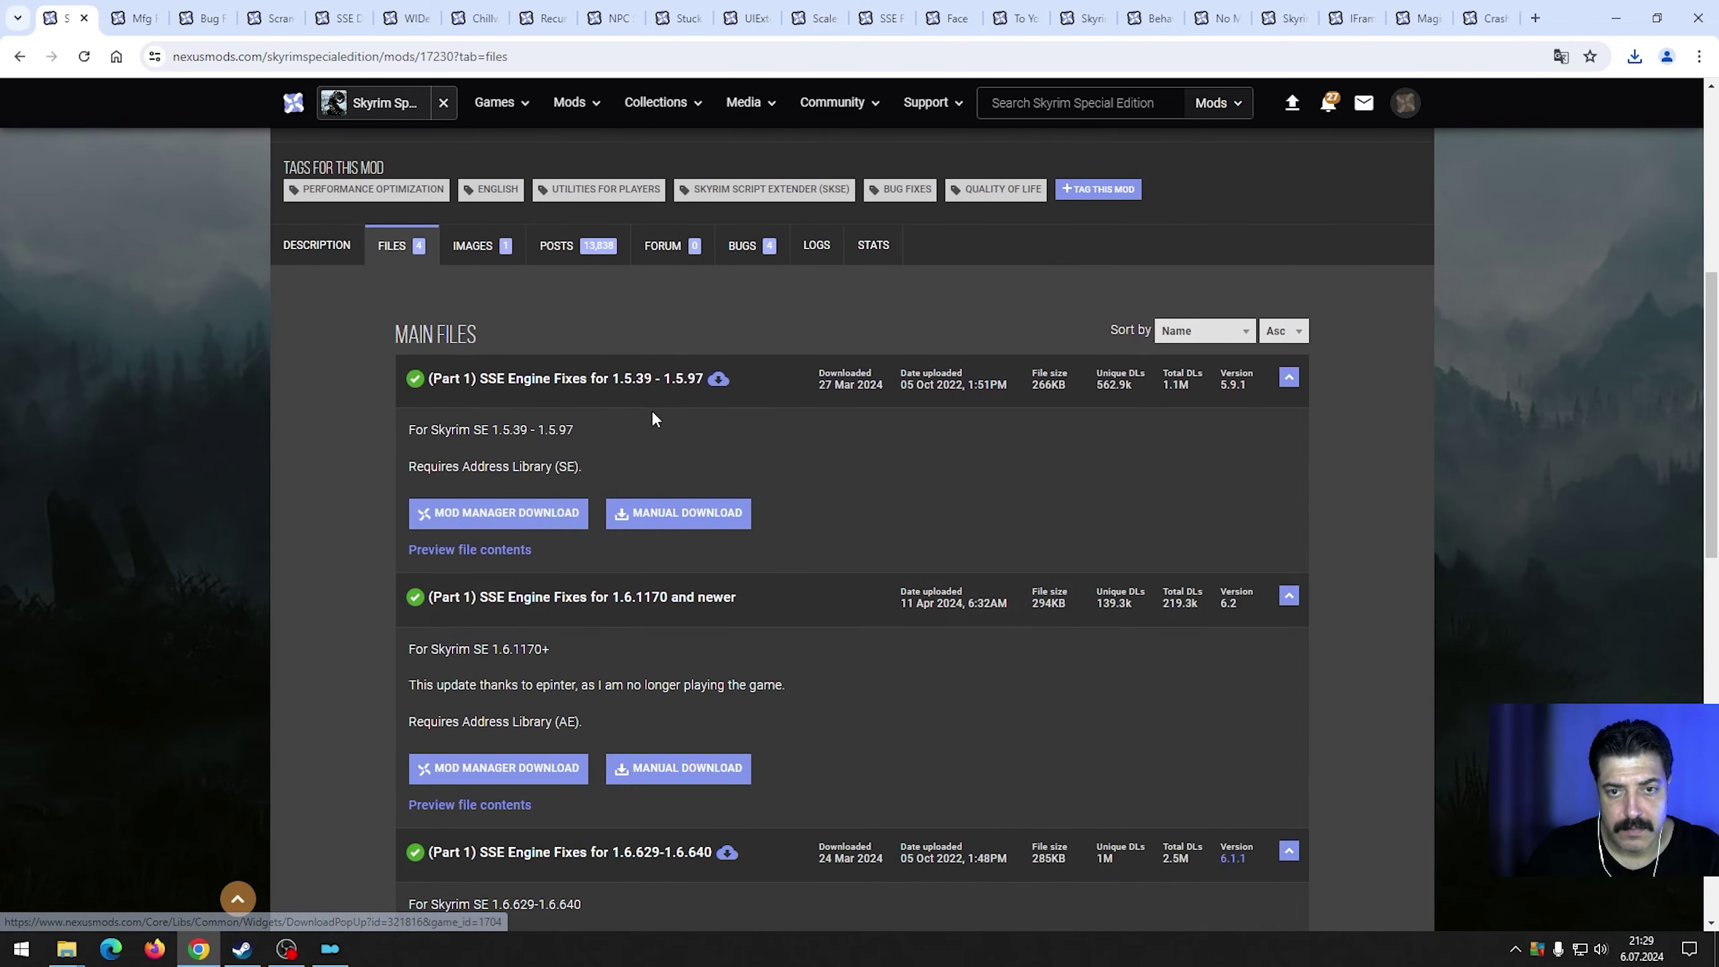
scroll(601, 641, "down", 4)
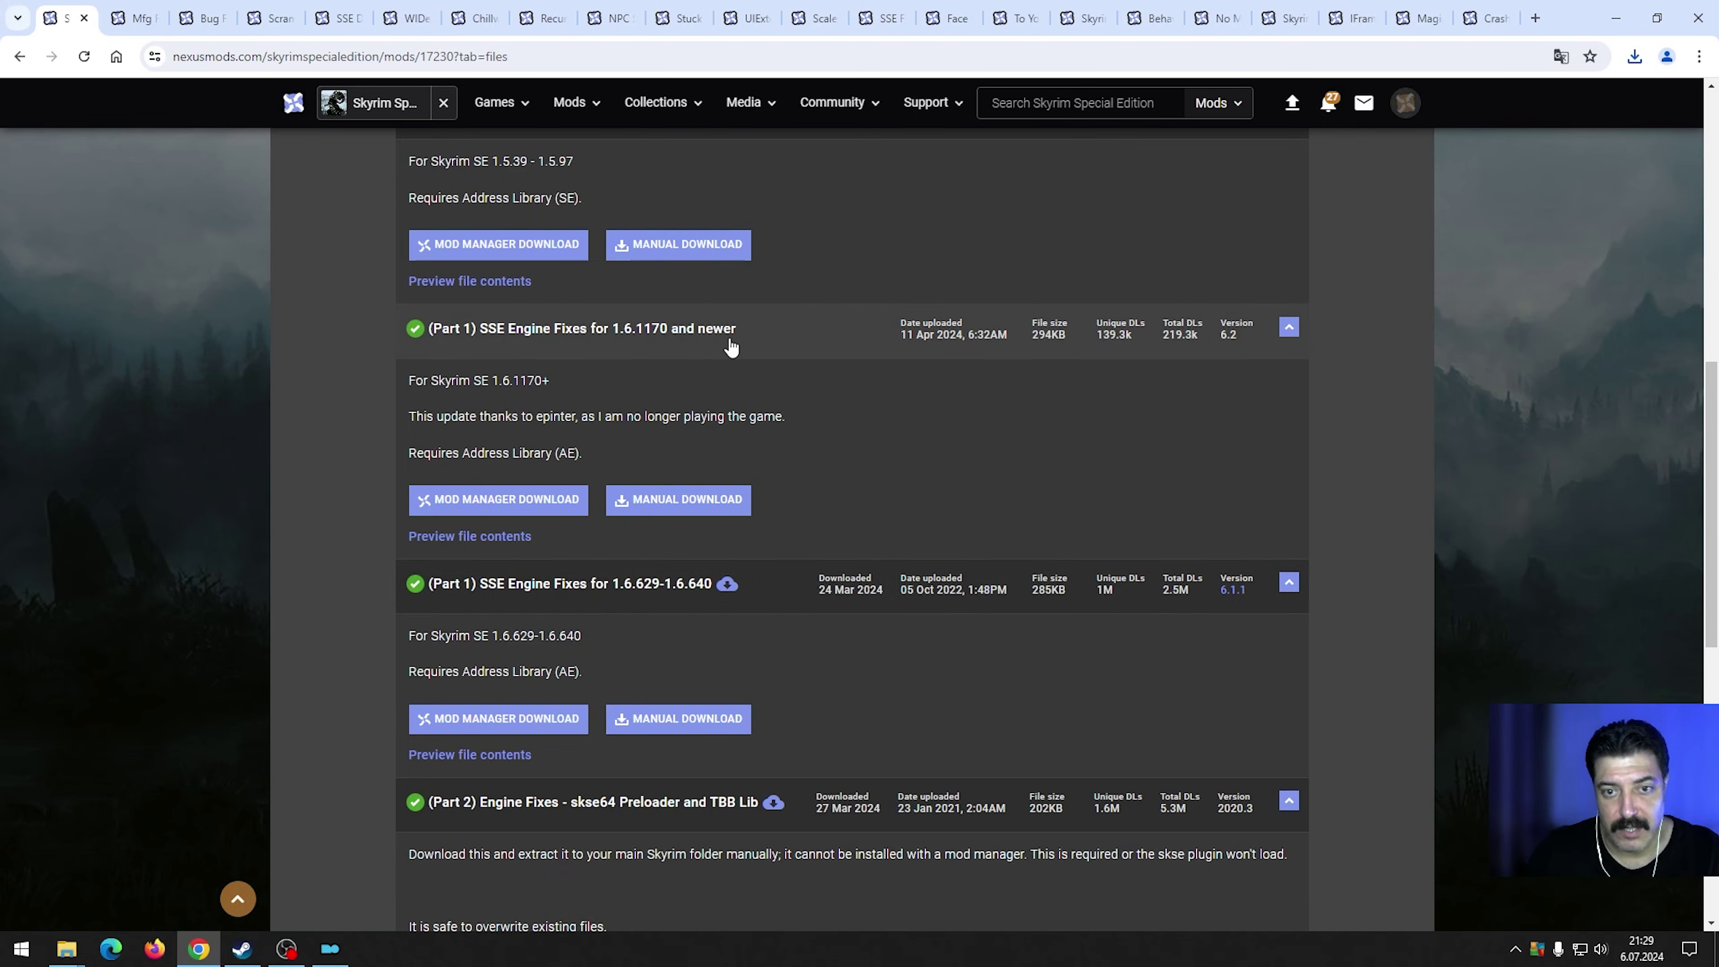
scroll(666, 431, "down", 1)
scroll(667, 433, "down", 3)
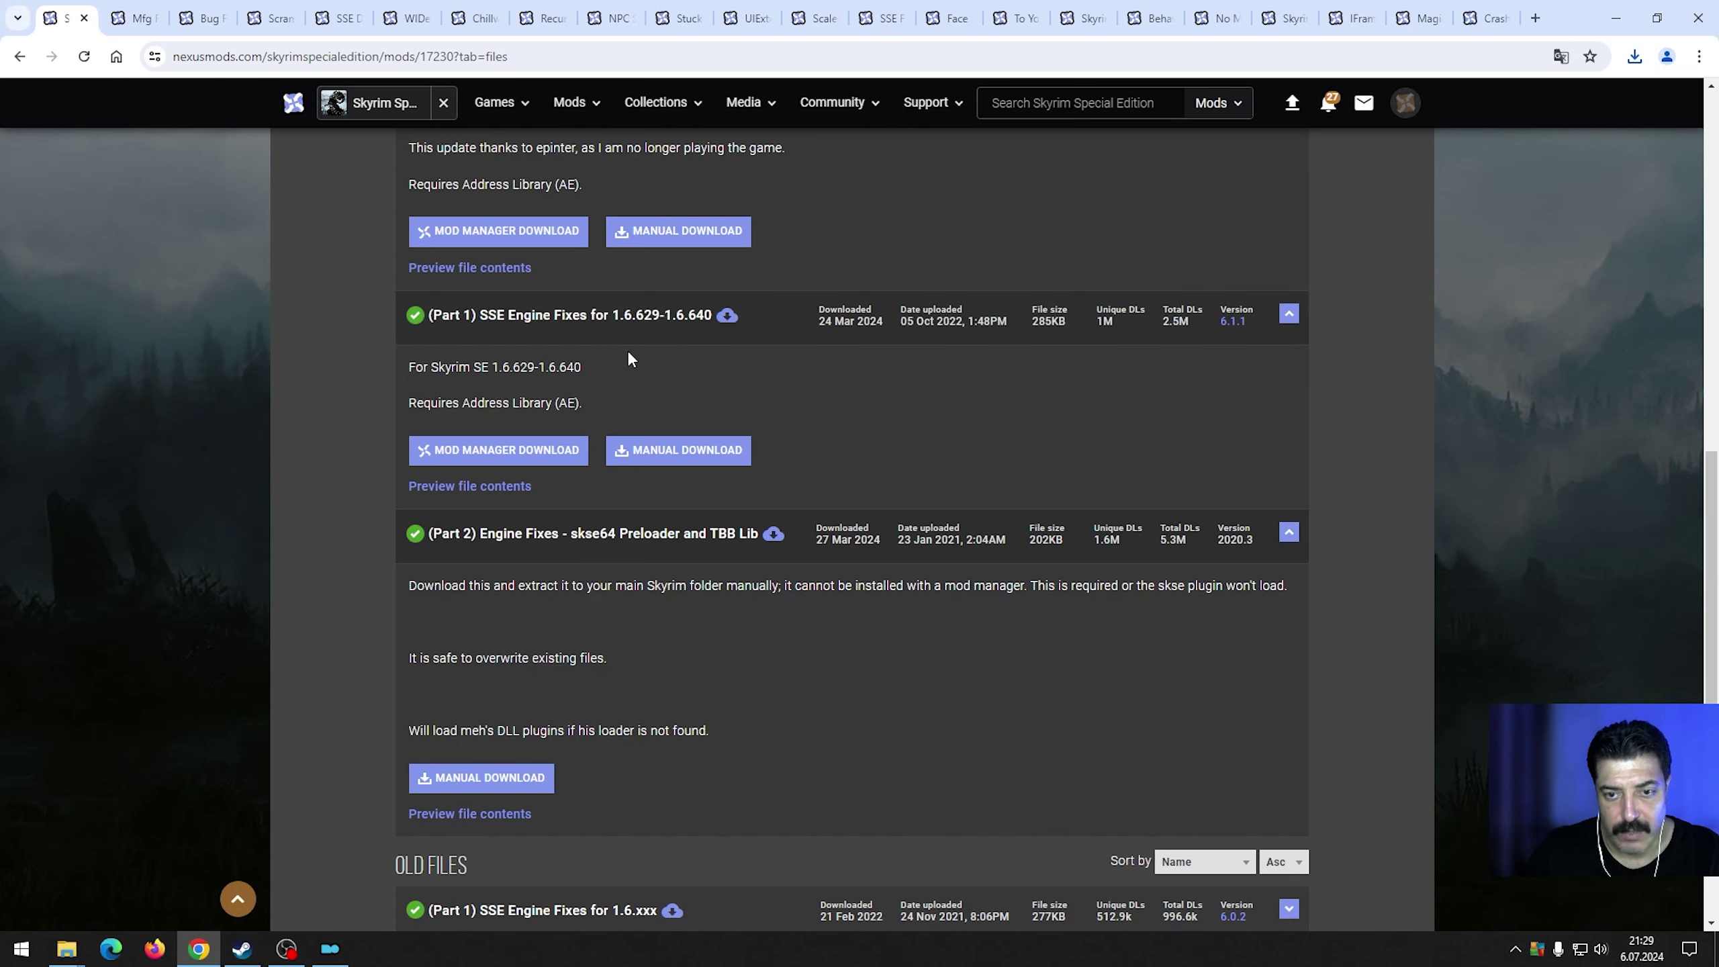
scroll(627, 351, "up", 3)
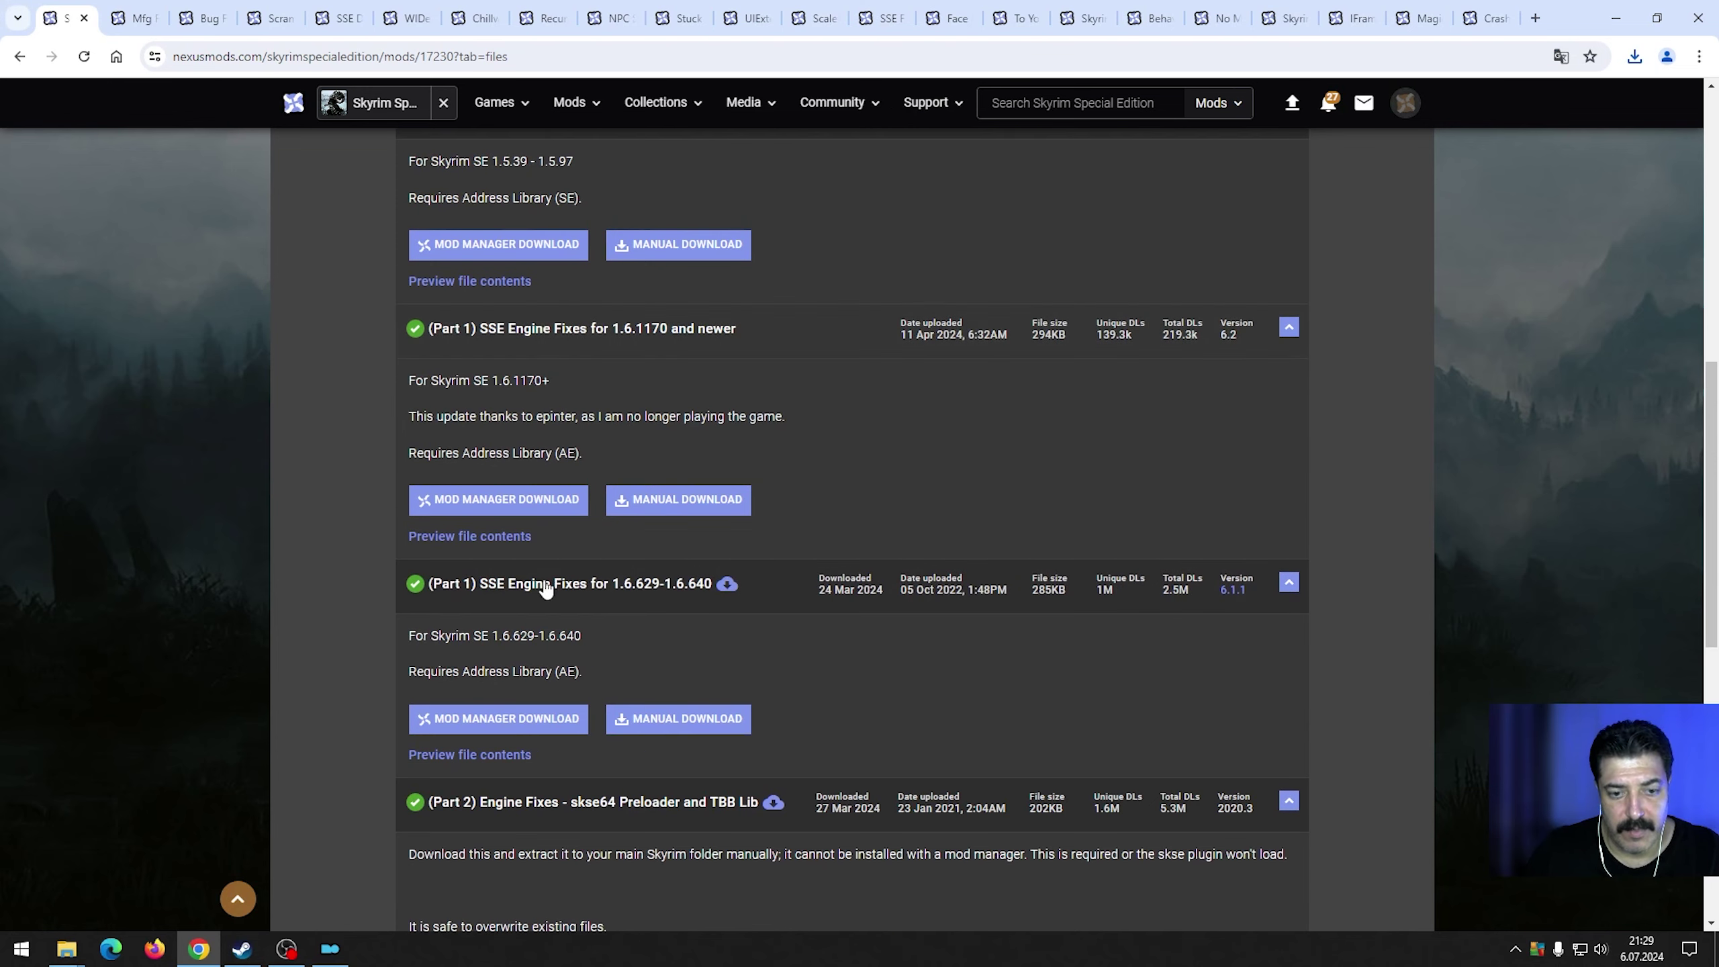
scroll(550, 622, "down", 2)
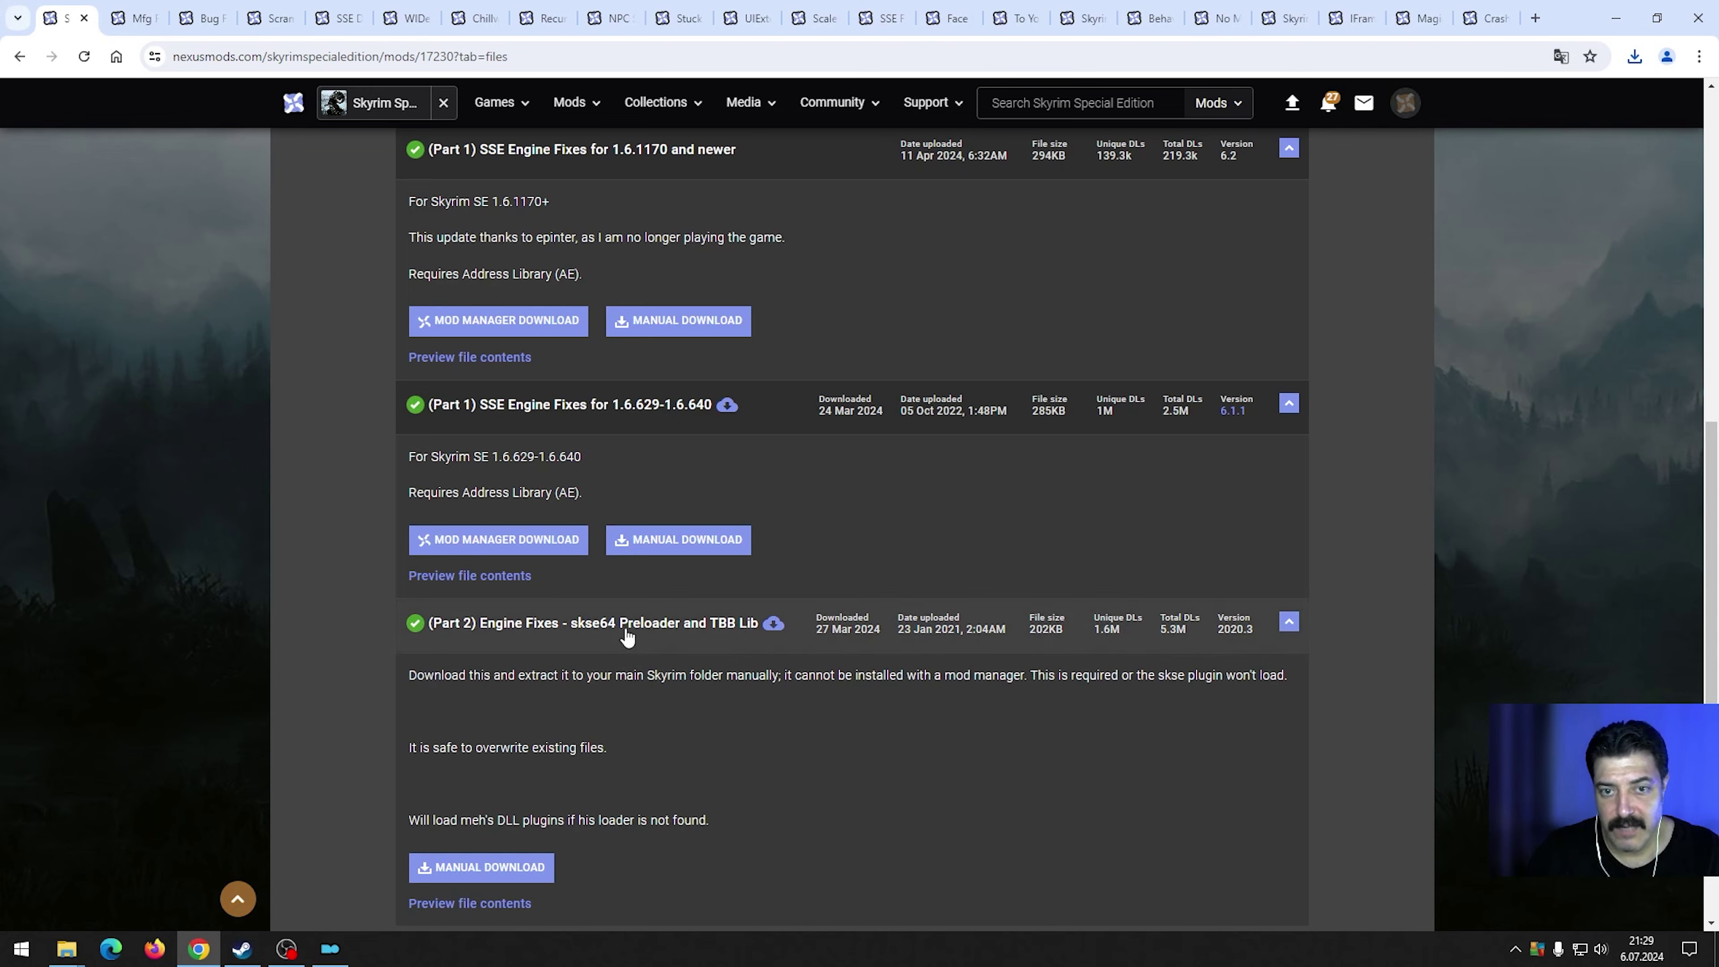
scroll(627, 634, "up", 1)
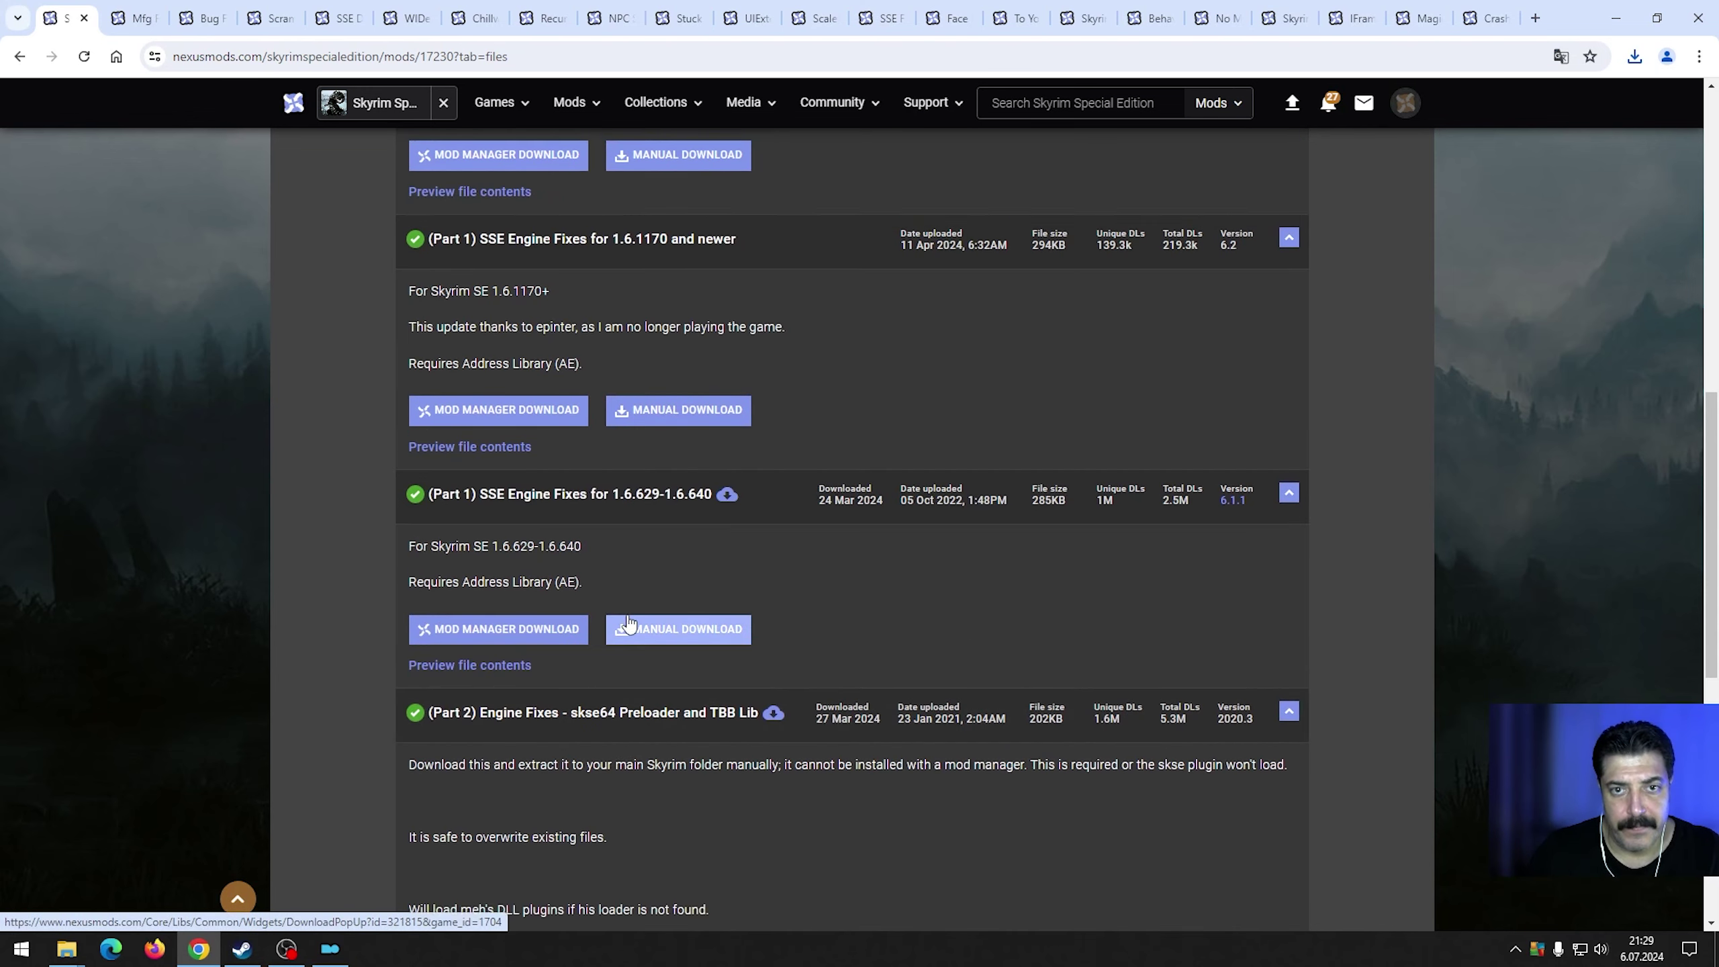
scroll(630, 550, "up", 2)
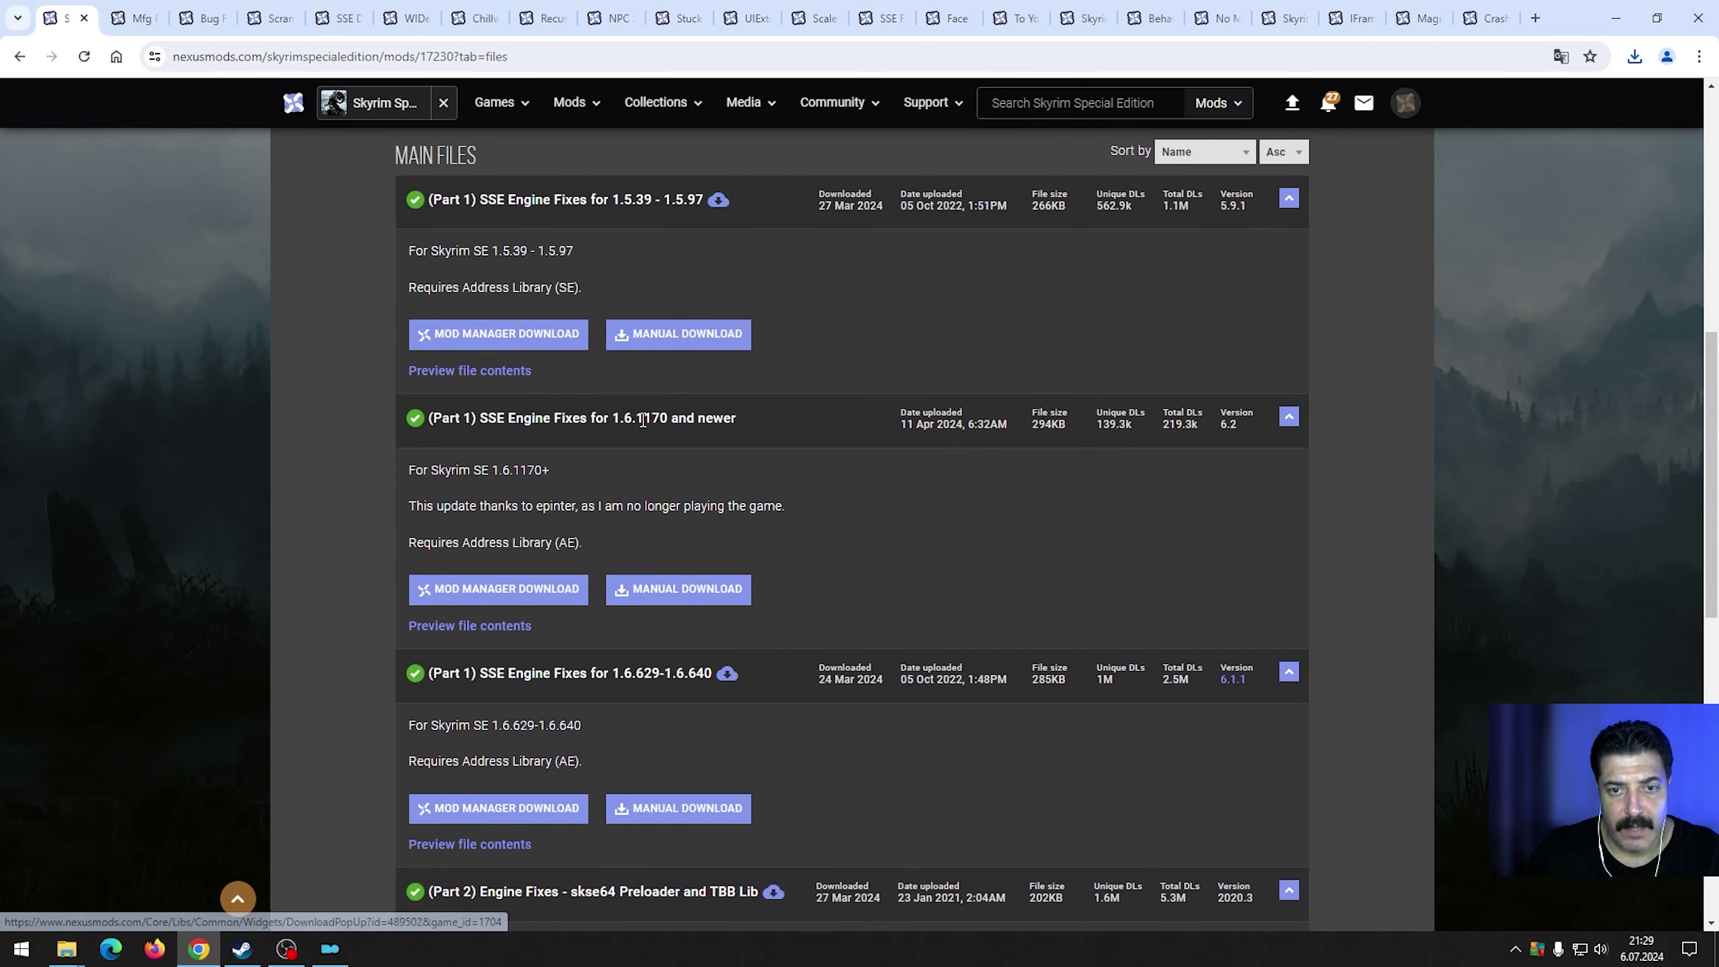
left_click(740, 590)
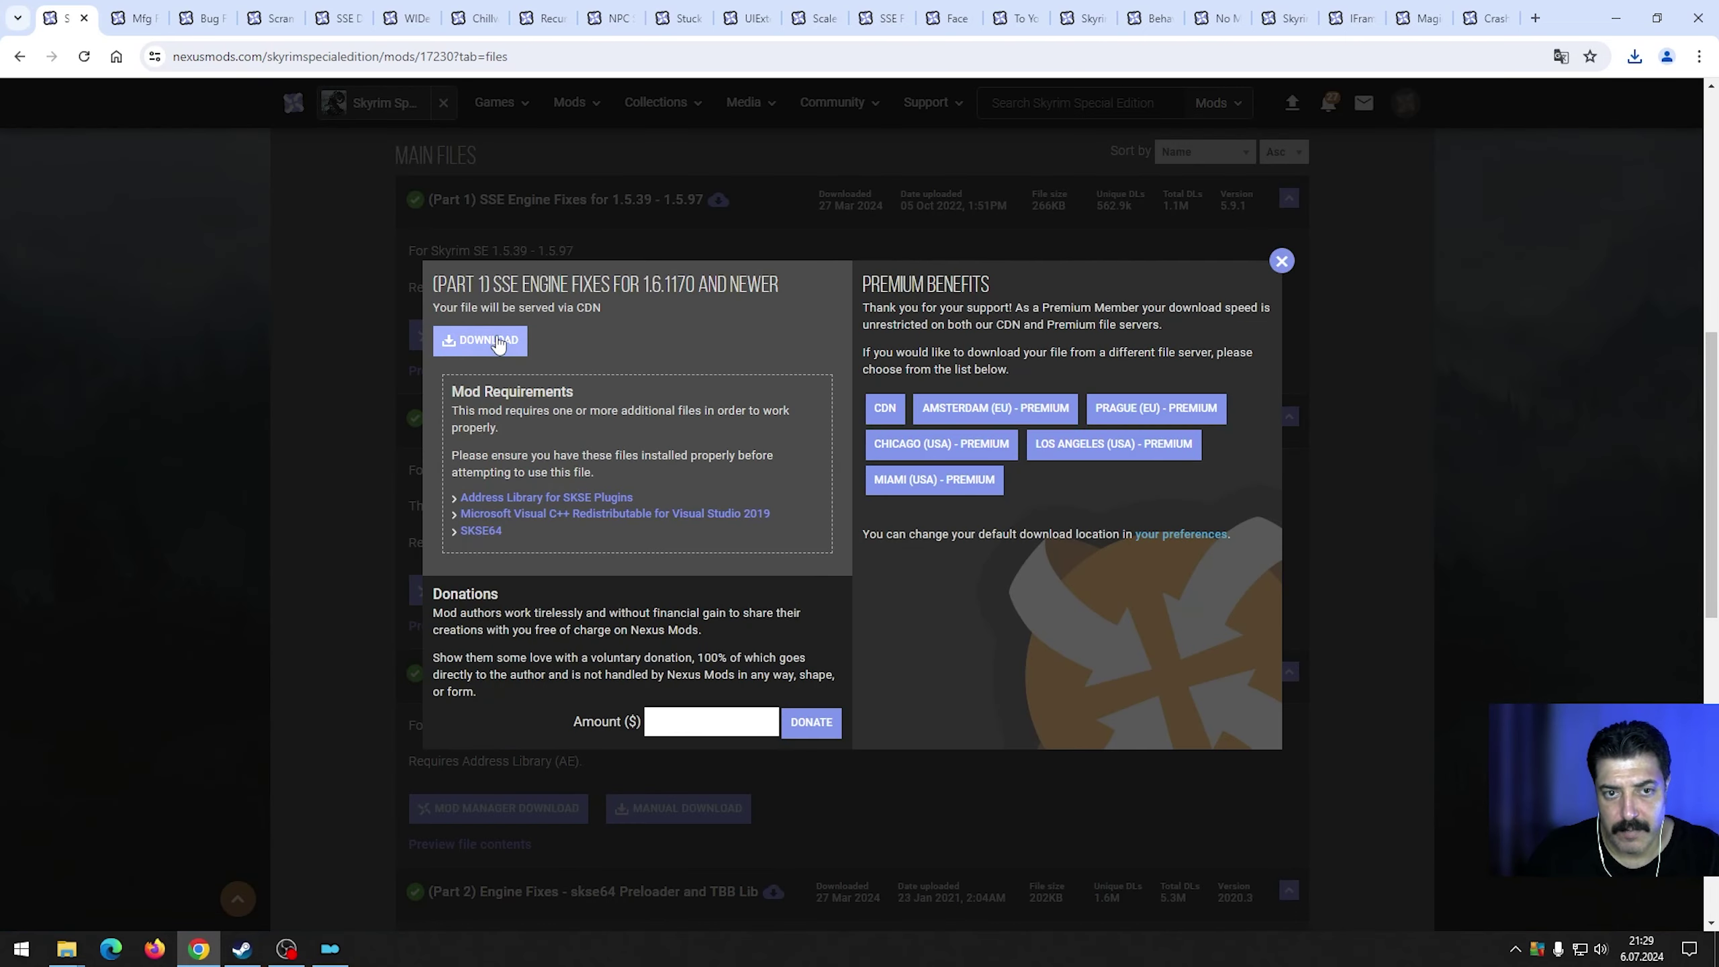
left_click(476, 339)
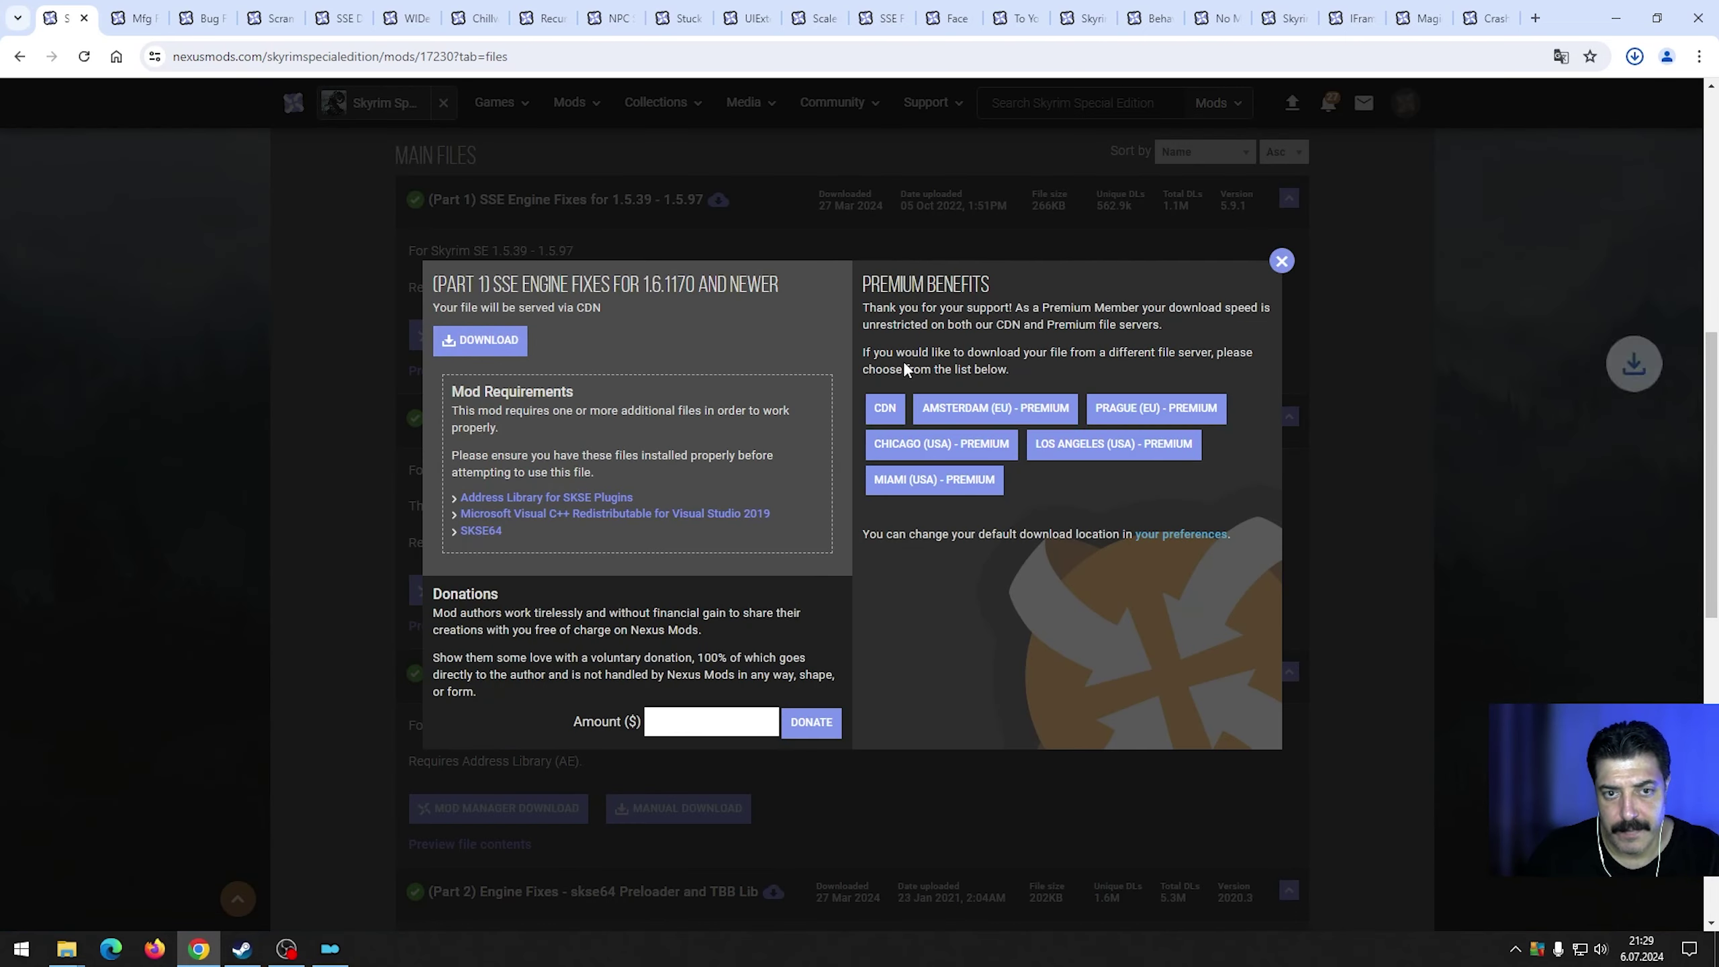
left_click(1281, 262)
Manually download the (Part 2) Engine Fixes - skse64 Preloader and TBB Lib file.
scroll(819, 622, "down", 5)
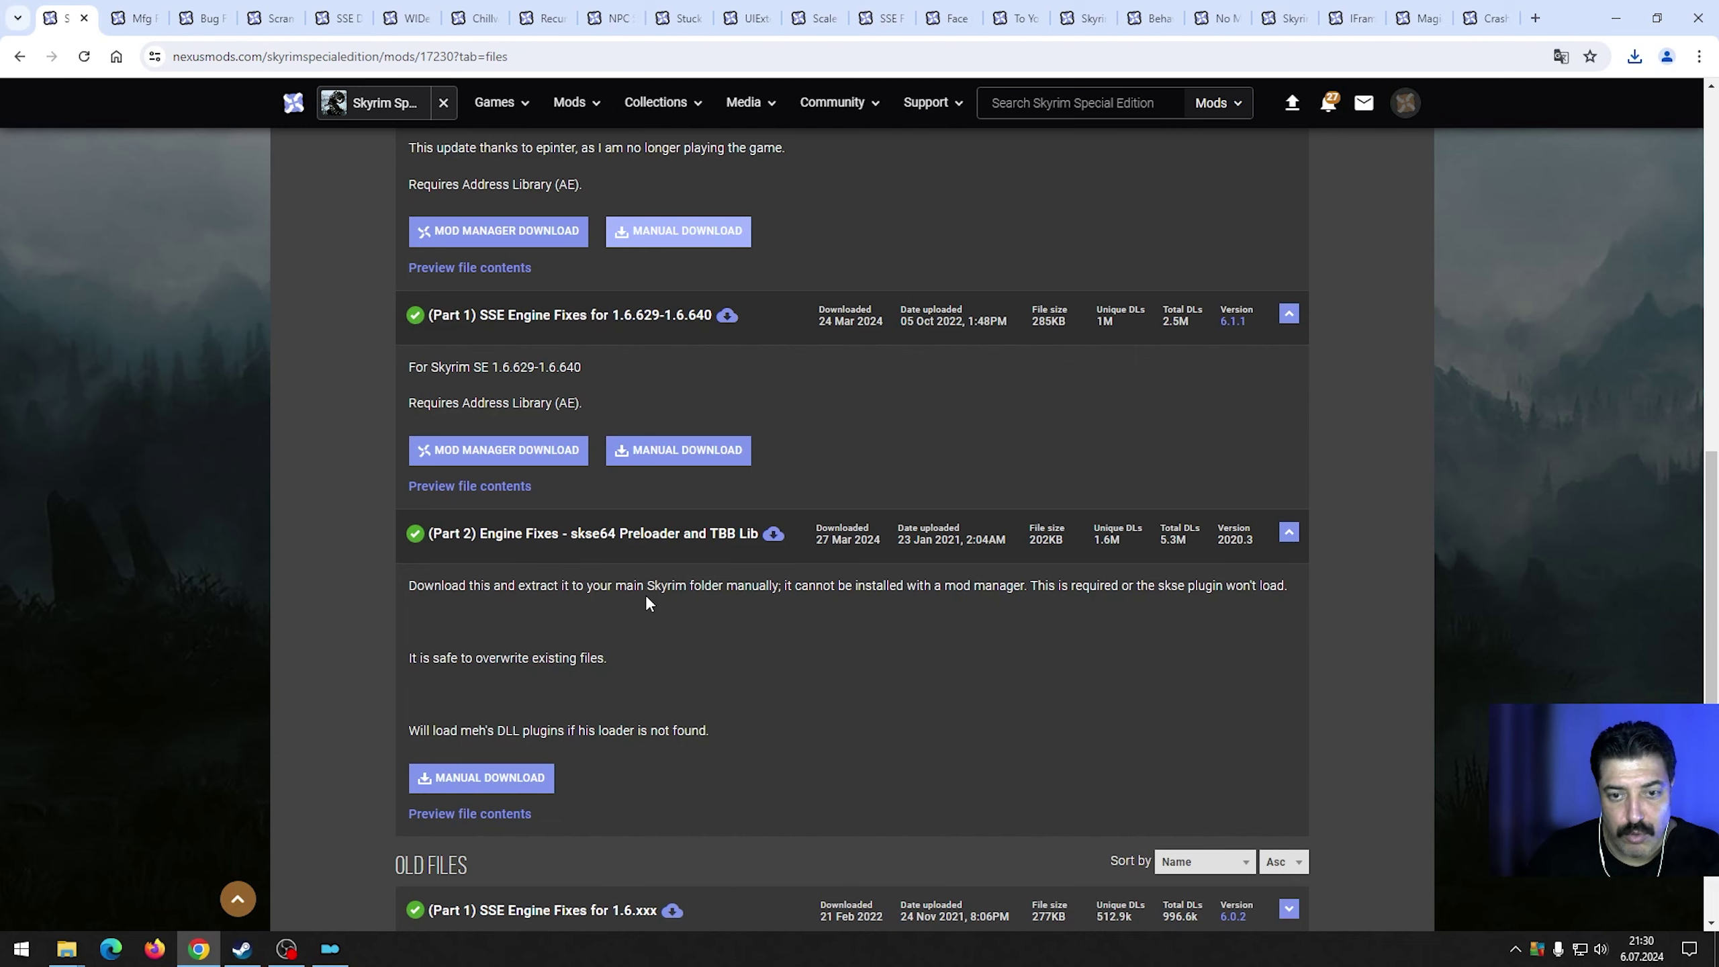
scroll(648, 622, "down", 3)
left_click(519, 598)
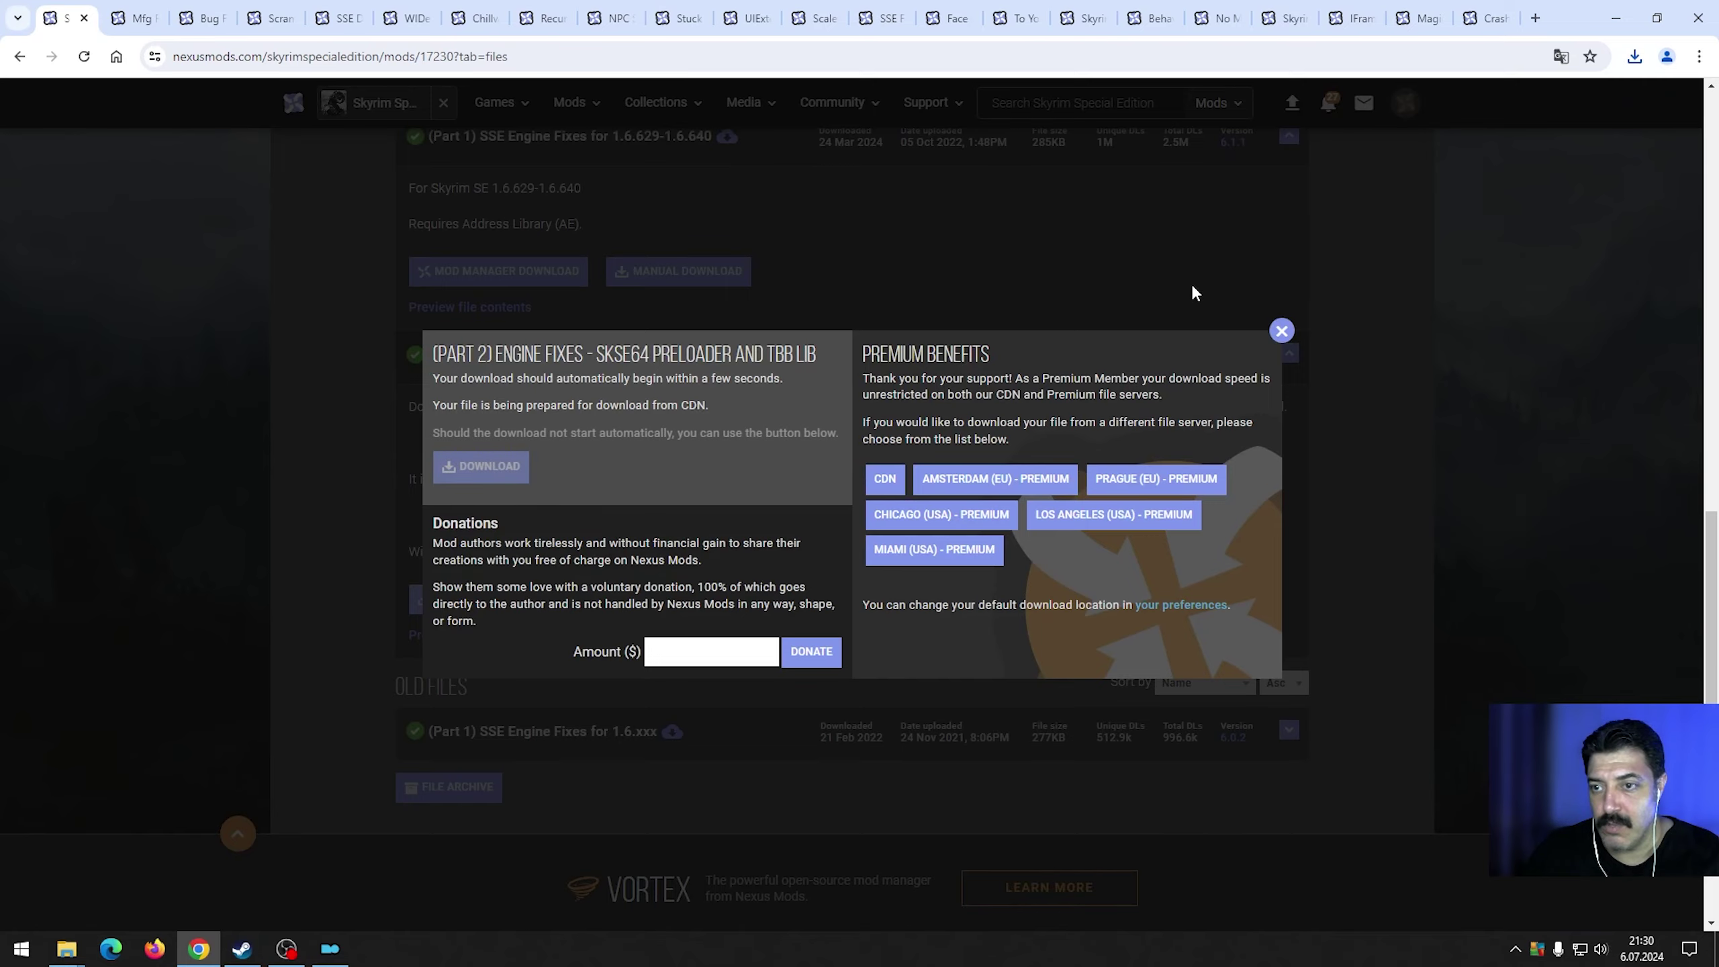
left_click(1281, 330)
Open the Downloads folder and move both Engine Fixes archives into the 1.gereksinim modları folder.
left_click(1635, 57)
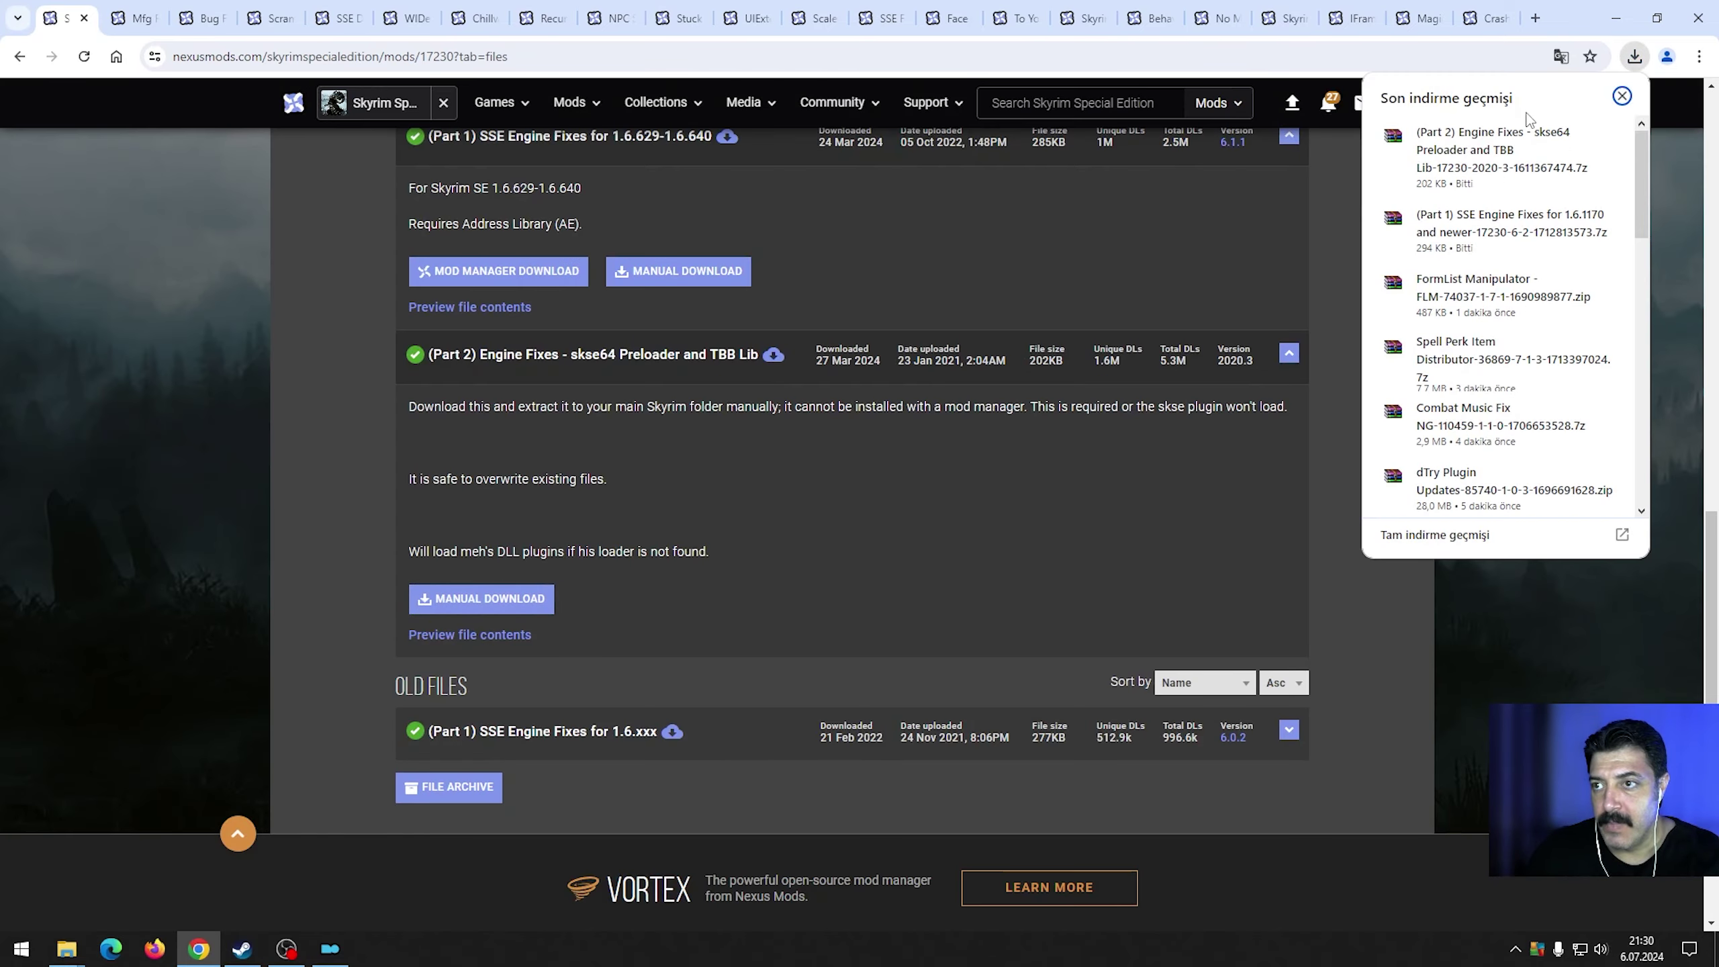
left_click(1578, 139)
left_click(1616, 19)
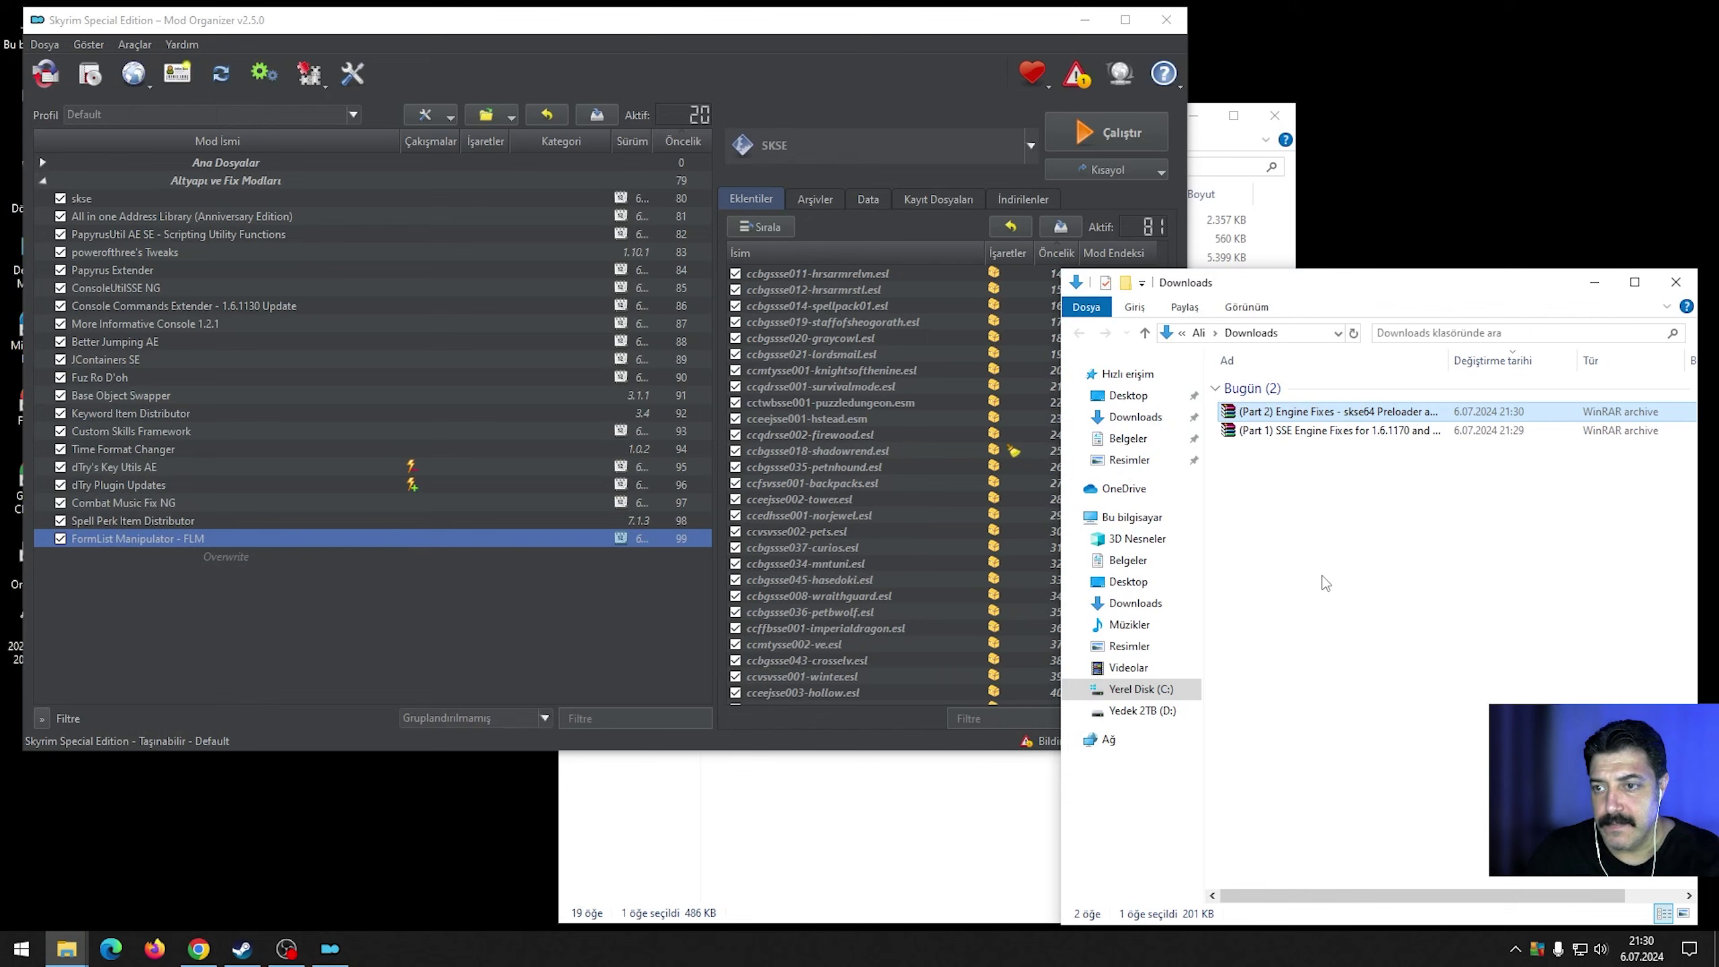
left_click(959, 813)
left_click_drag(1359, 513, 790, 809)
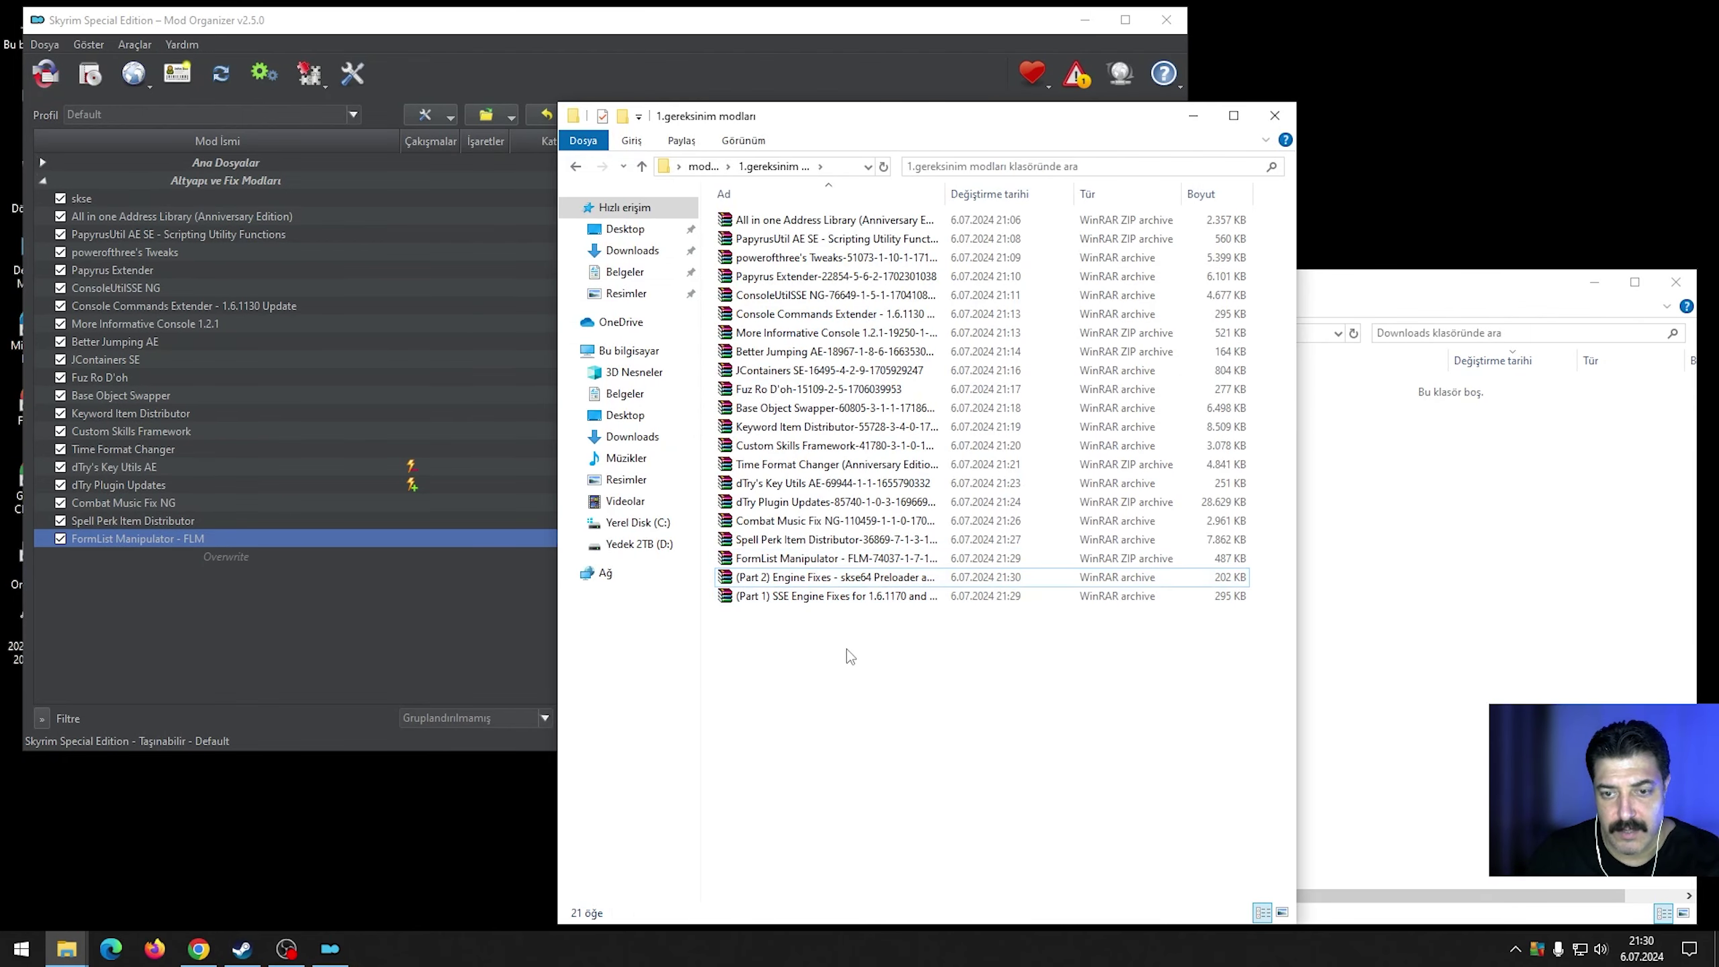
Install the (Part 1) SSE Engine Fixes for 1.6.1170 and newer archive in Mod Organizer with manual installation and enable it.
left_click(813, 596)
left_click_drag(813, 596, 259, 547)
left_click(452, 398)
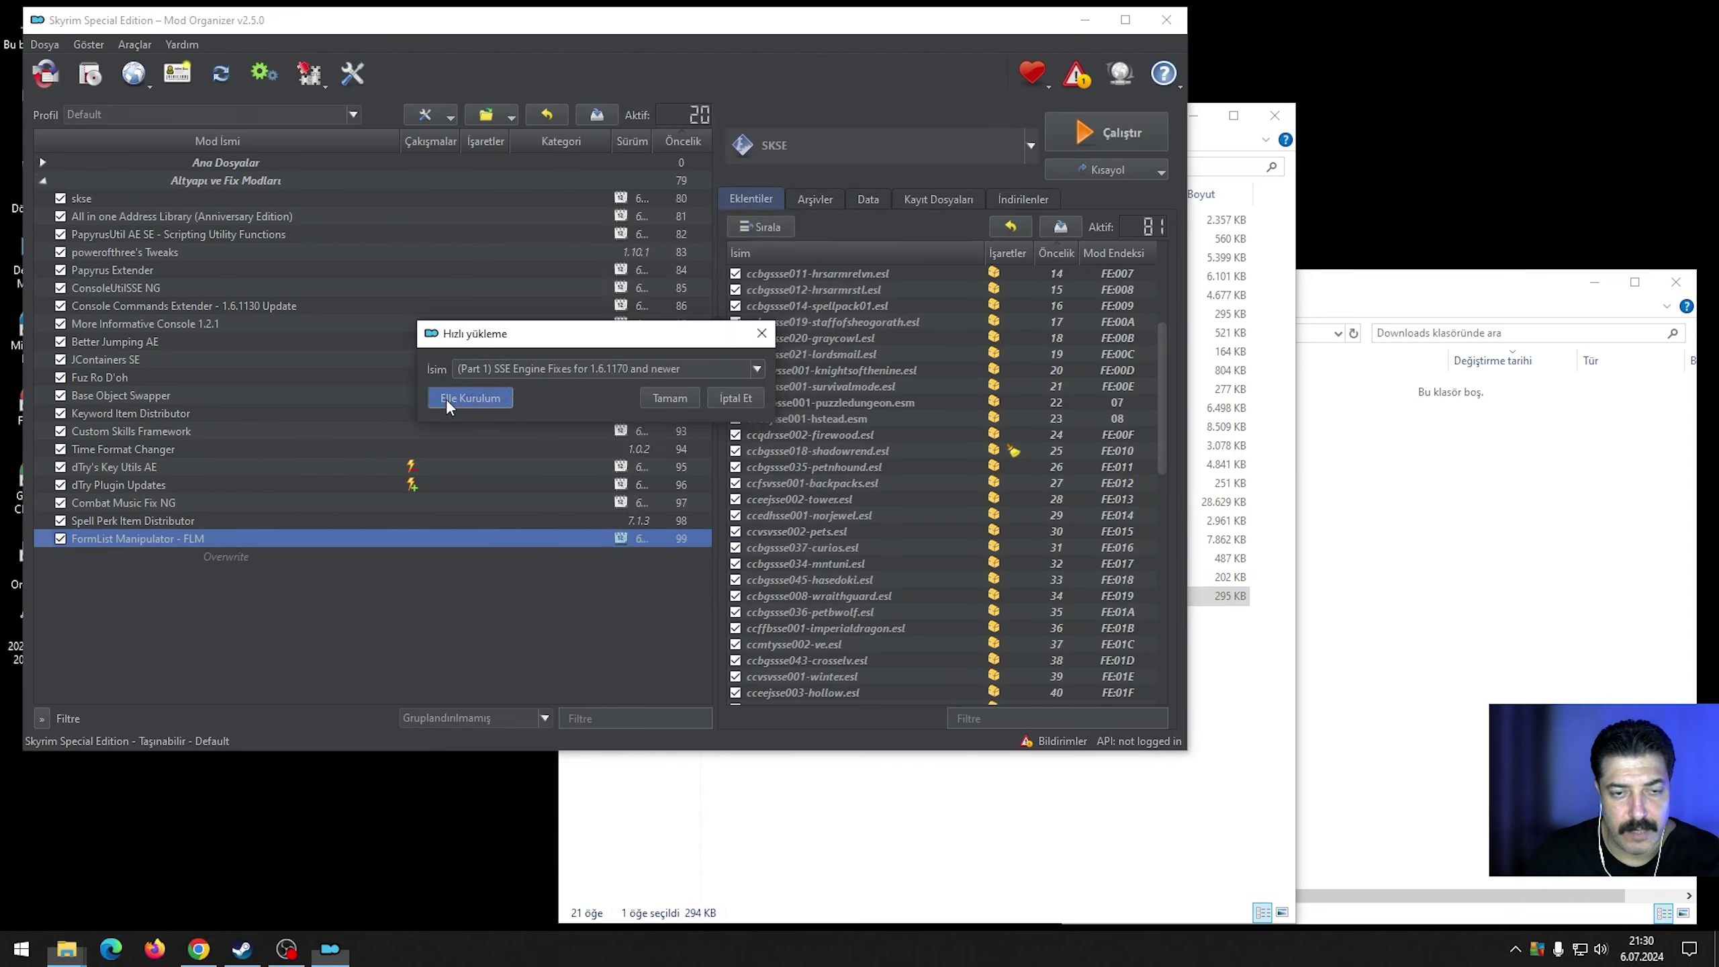
left_click(719, 546)
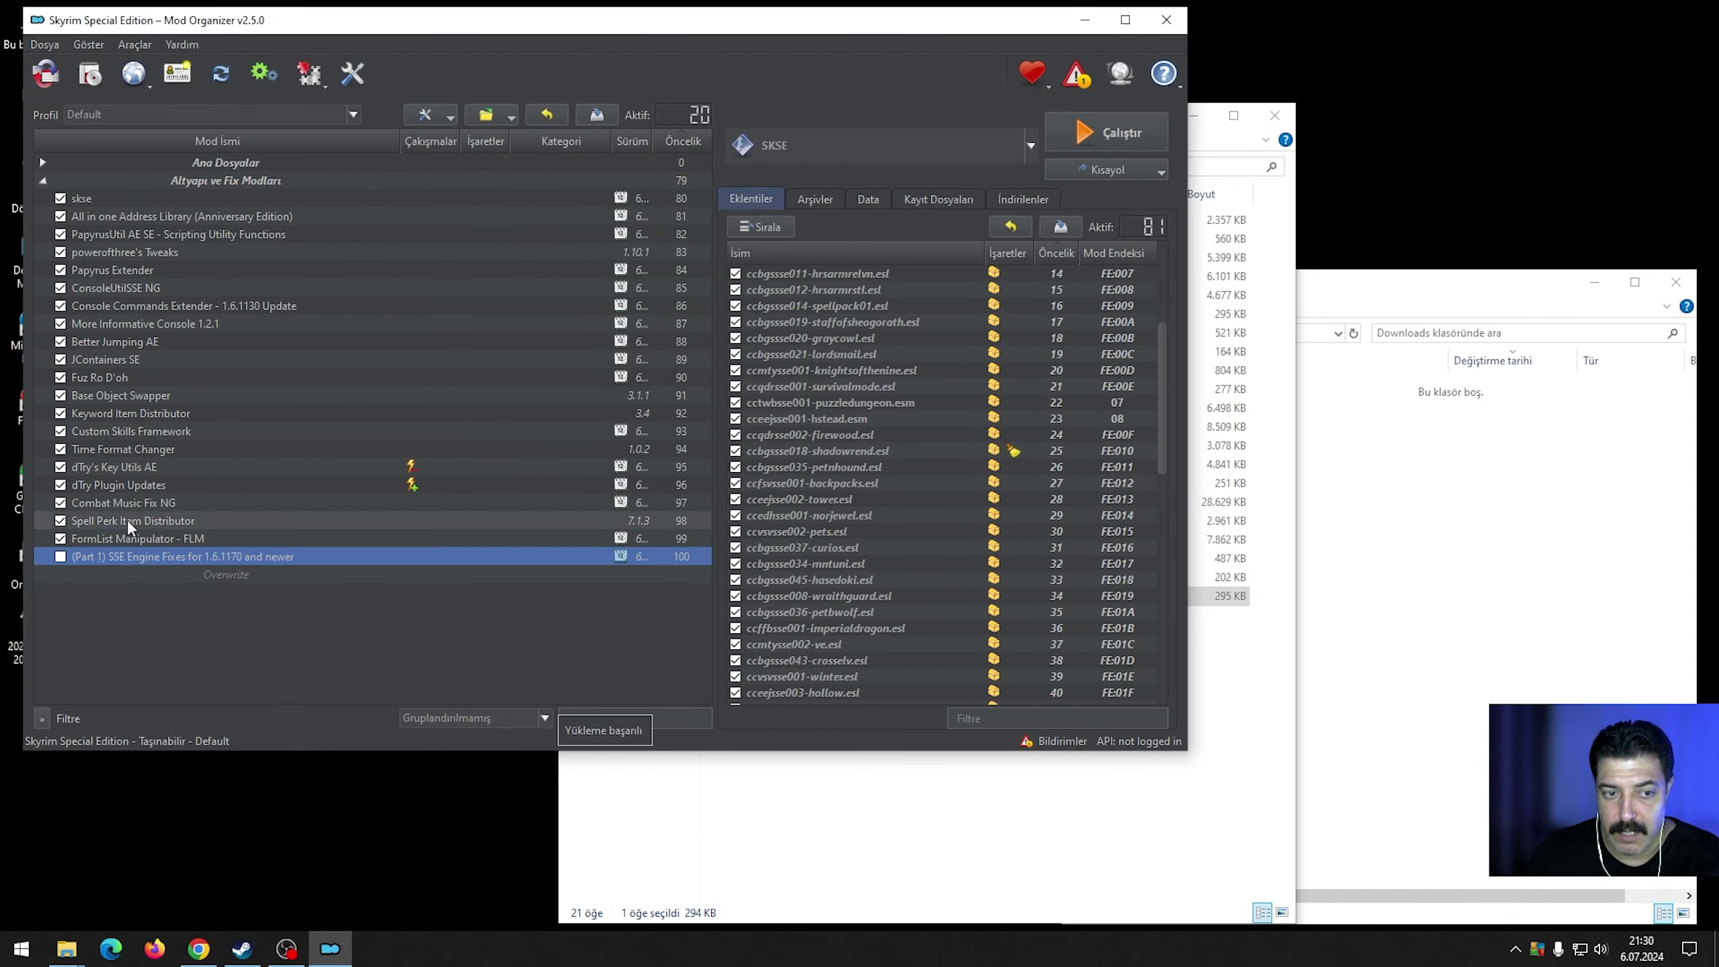
left_click(61, 557)
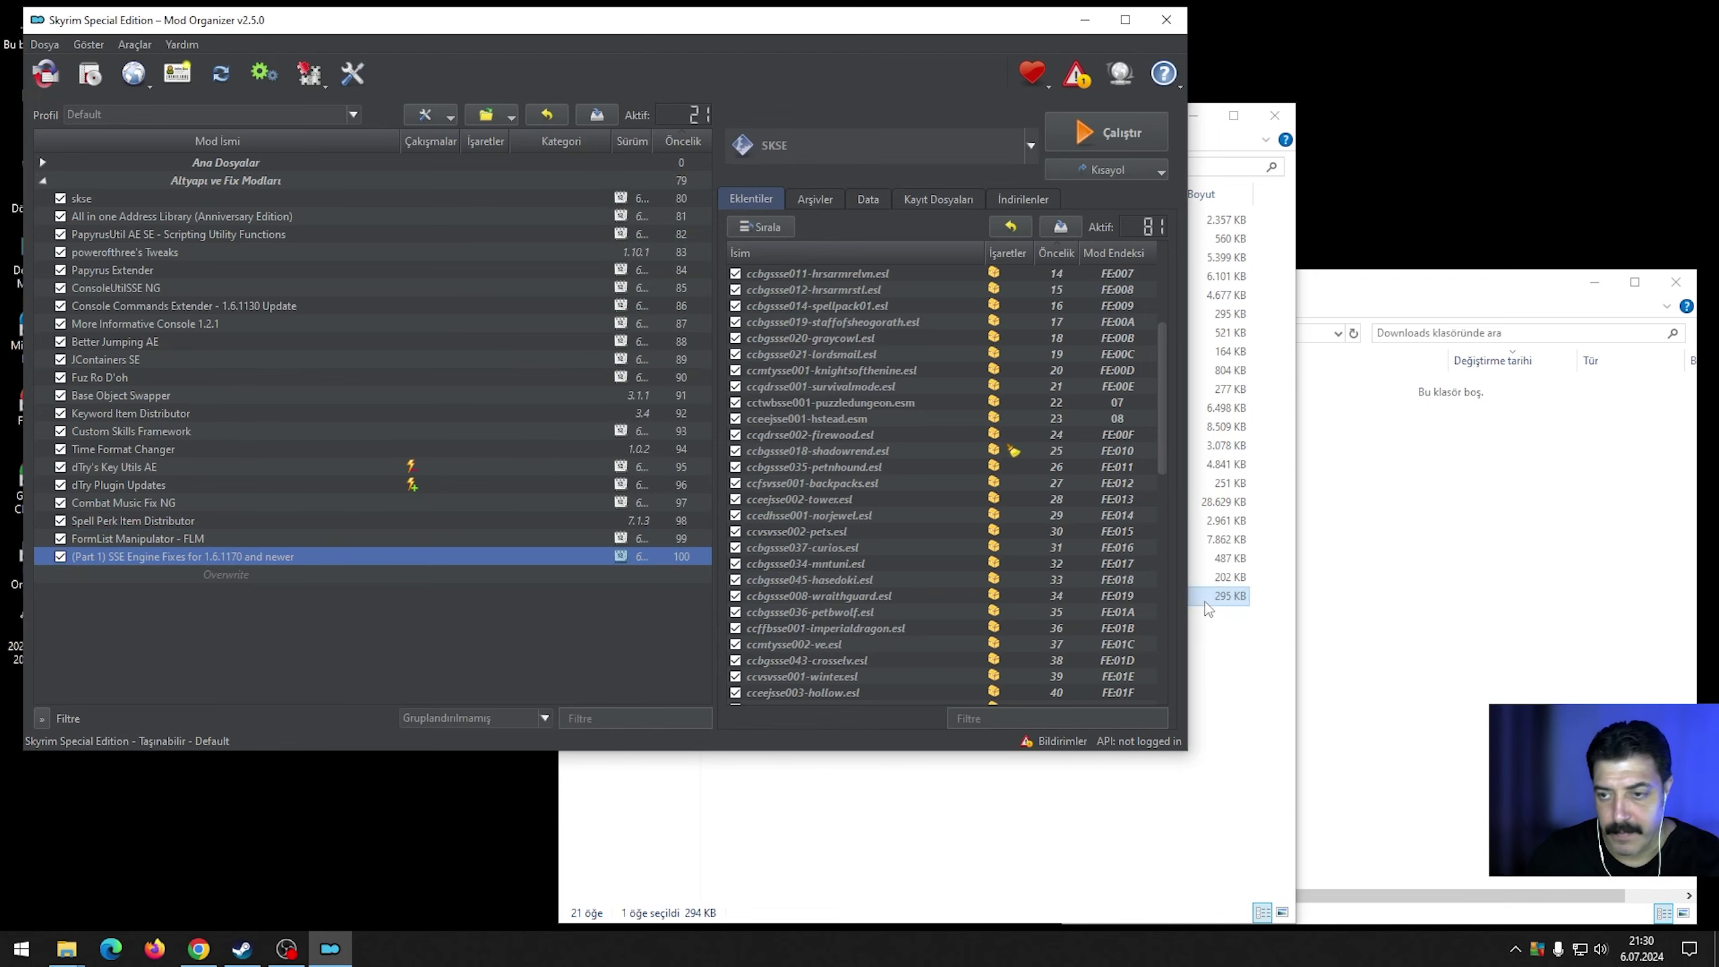
Open the (Part 2) Engine Fixes archive from the 1.gereksinim modları folder in WinRAR and minimize the folder window behind it.
left_click(1372, 590)
left_click(928, 803)
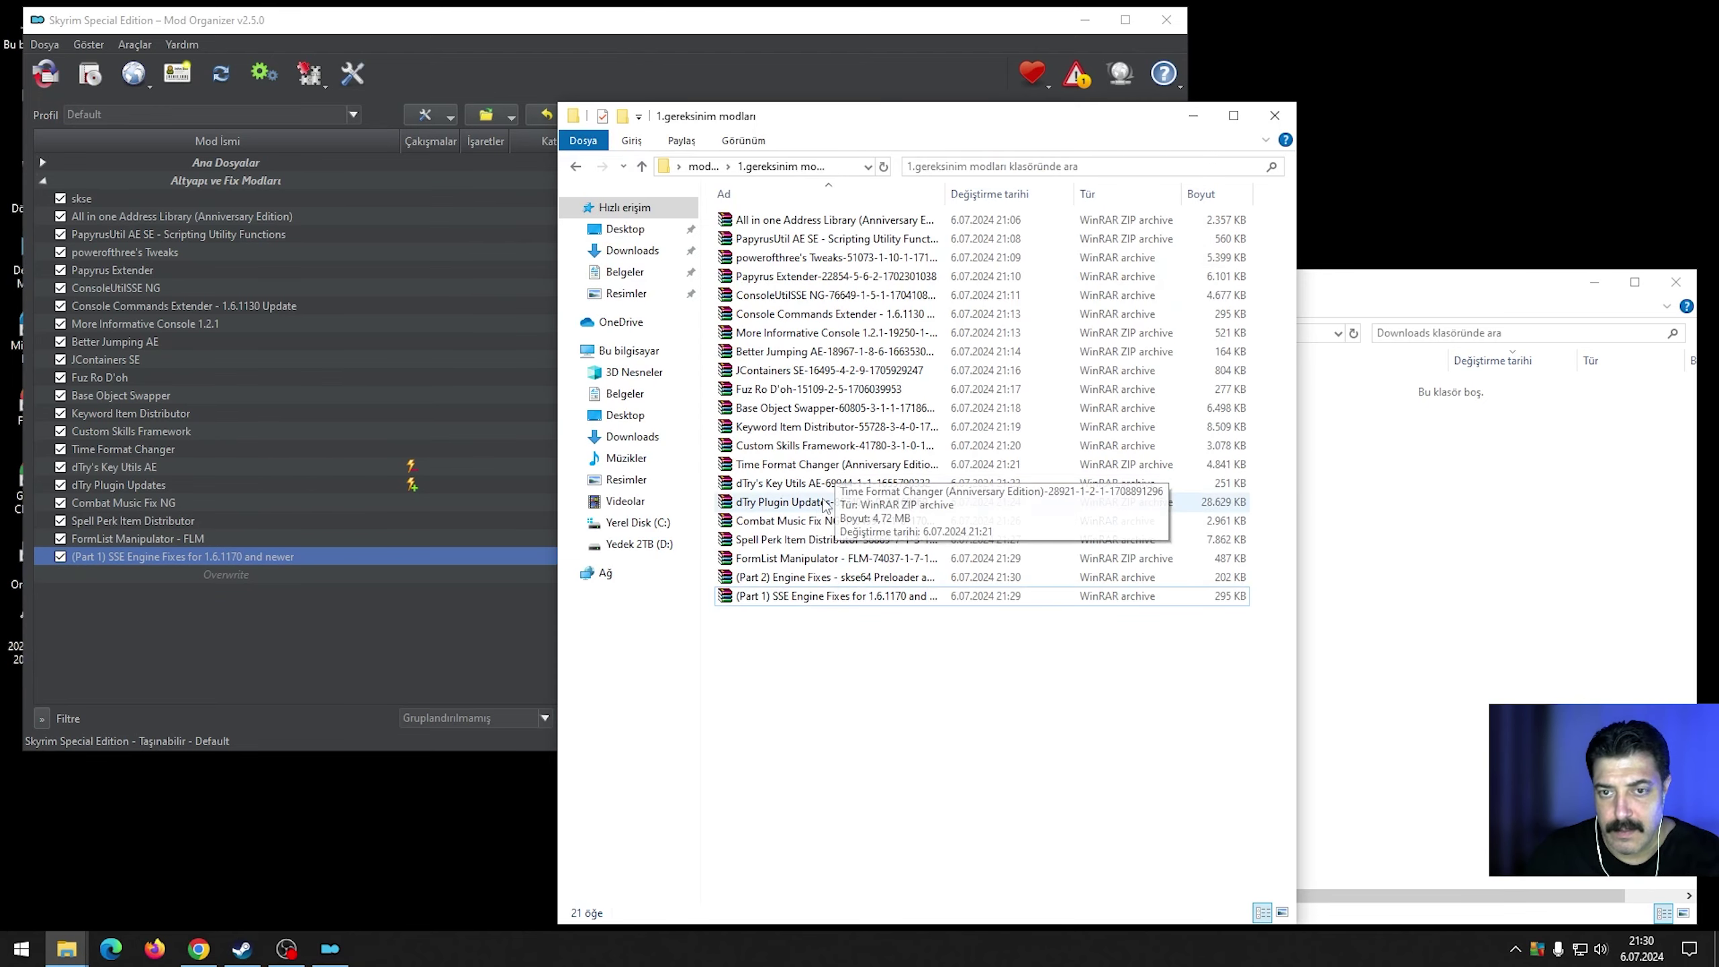
double_click(789, 581)
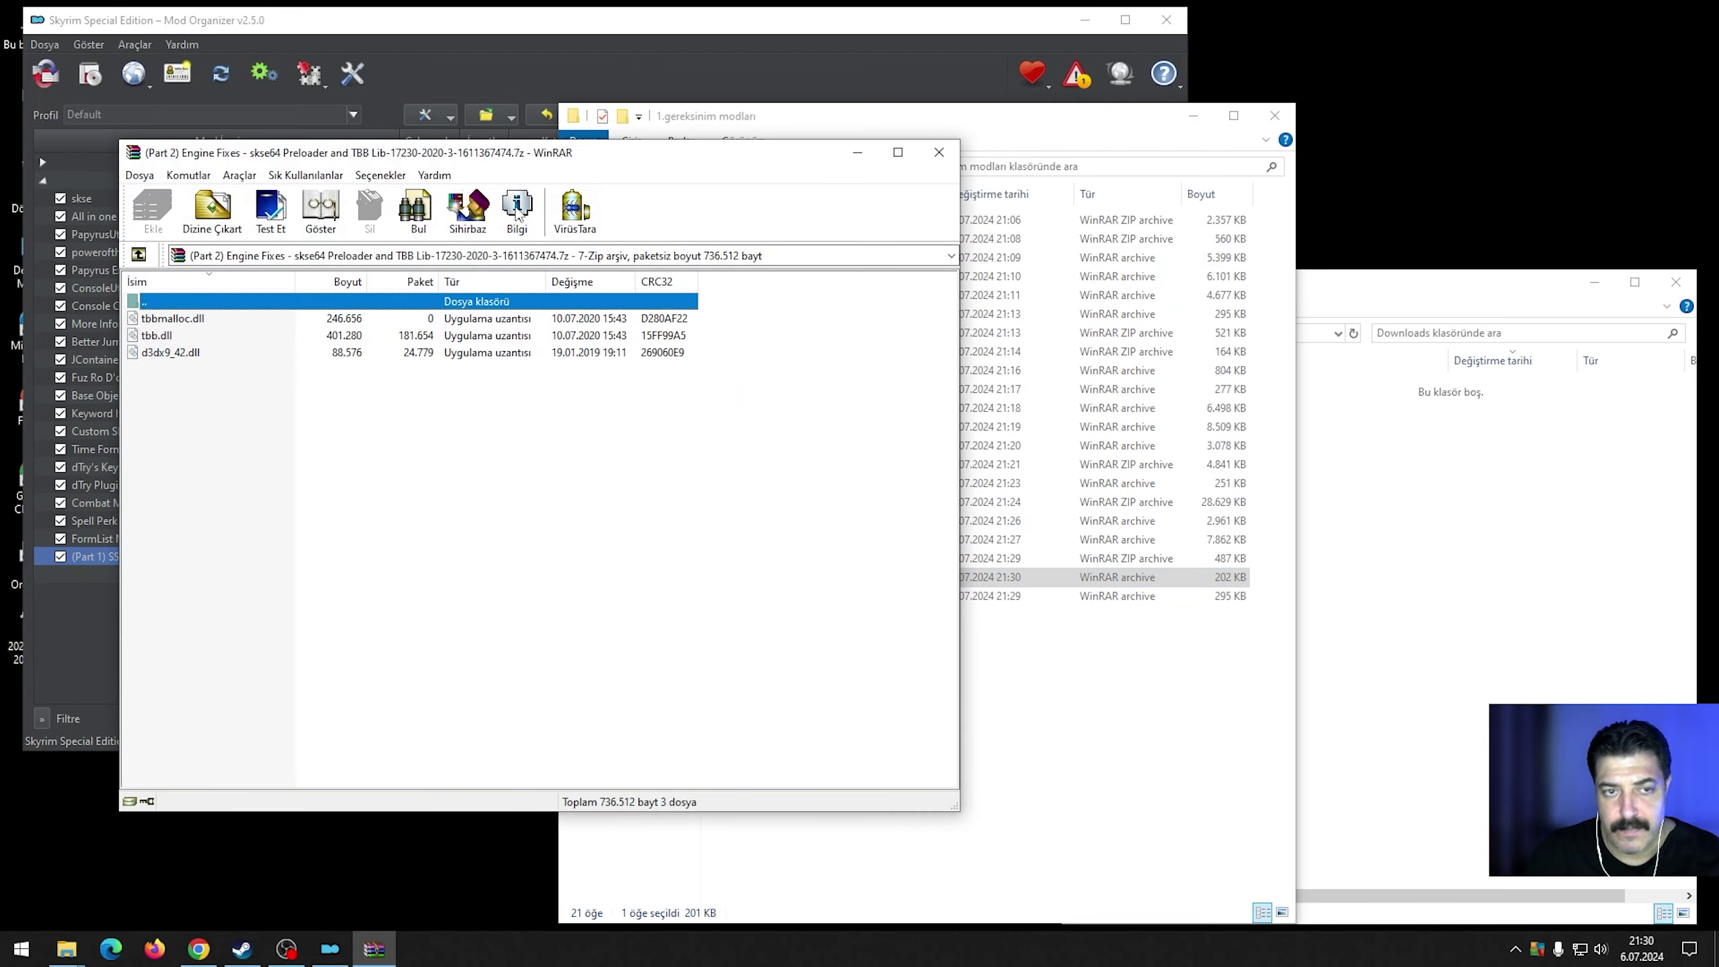
left_click_drag(512, 147, 1107, 217)
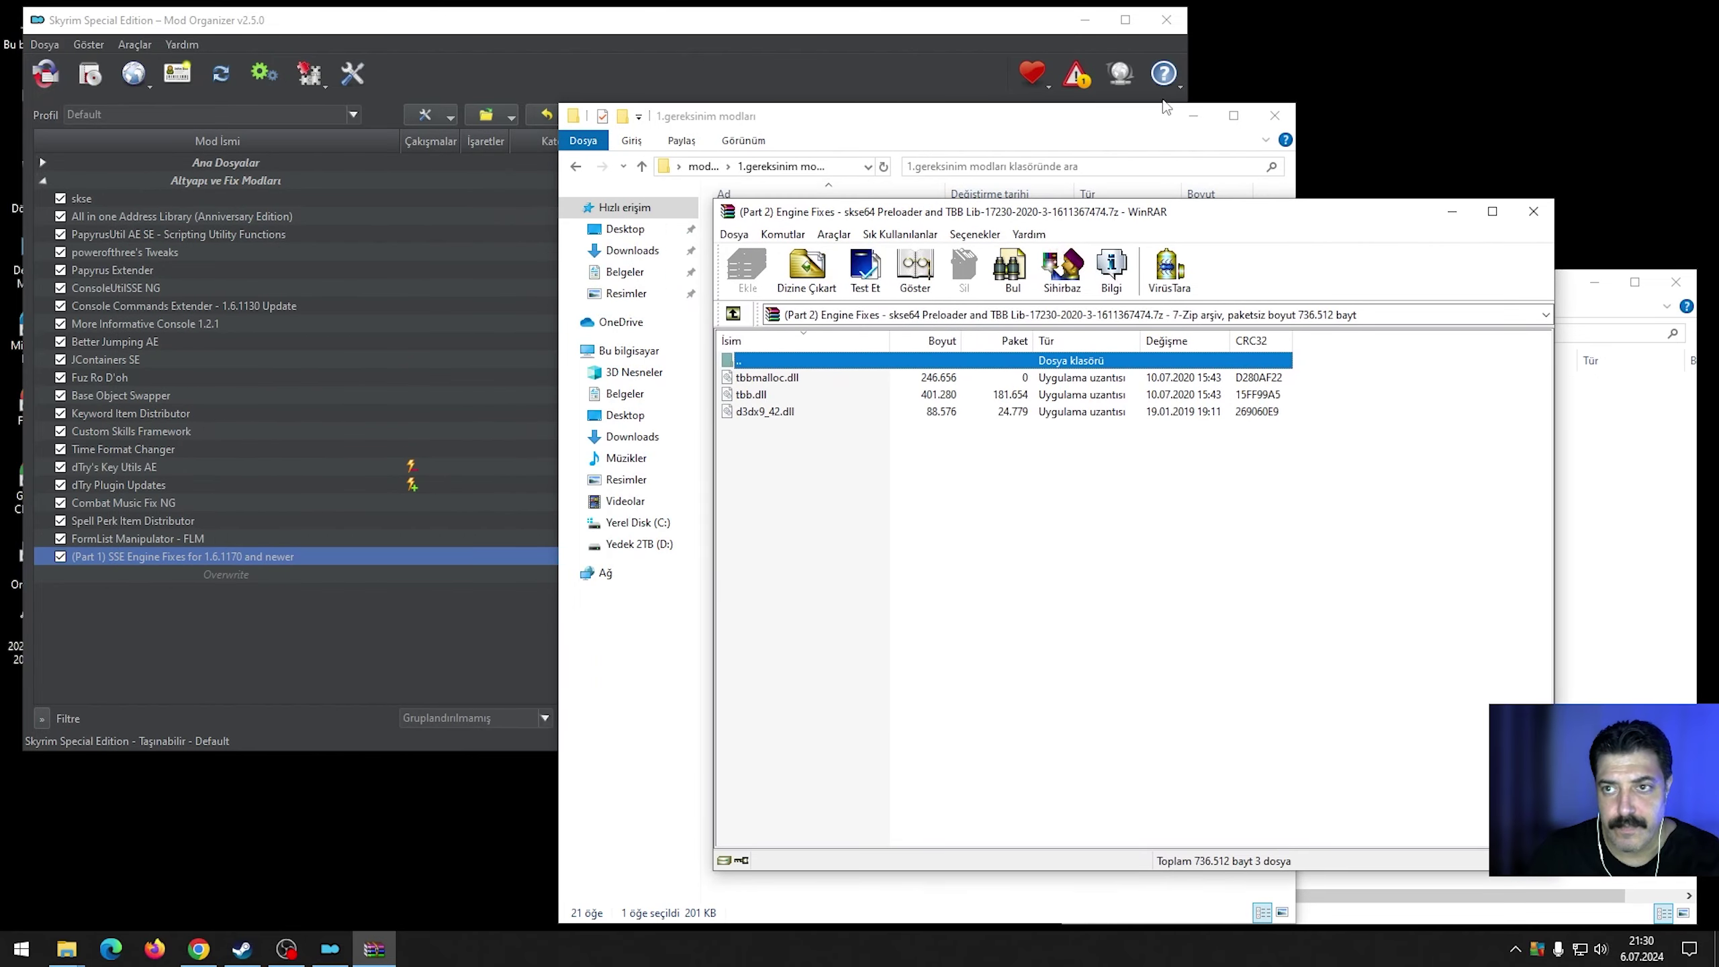
left_click(1194, 114)
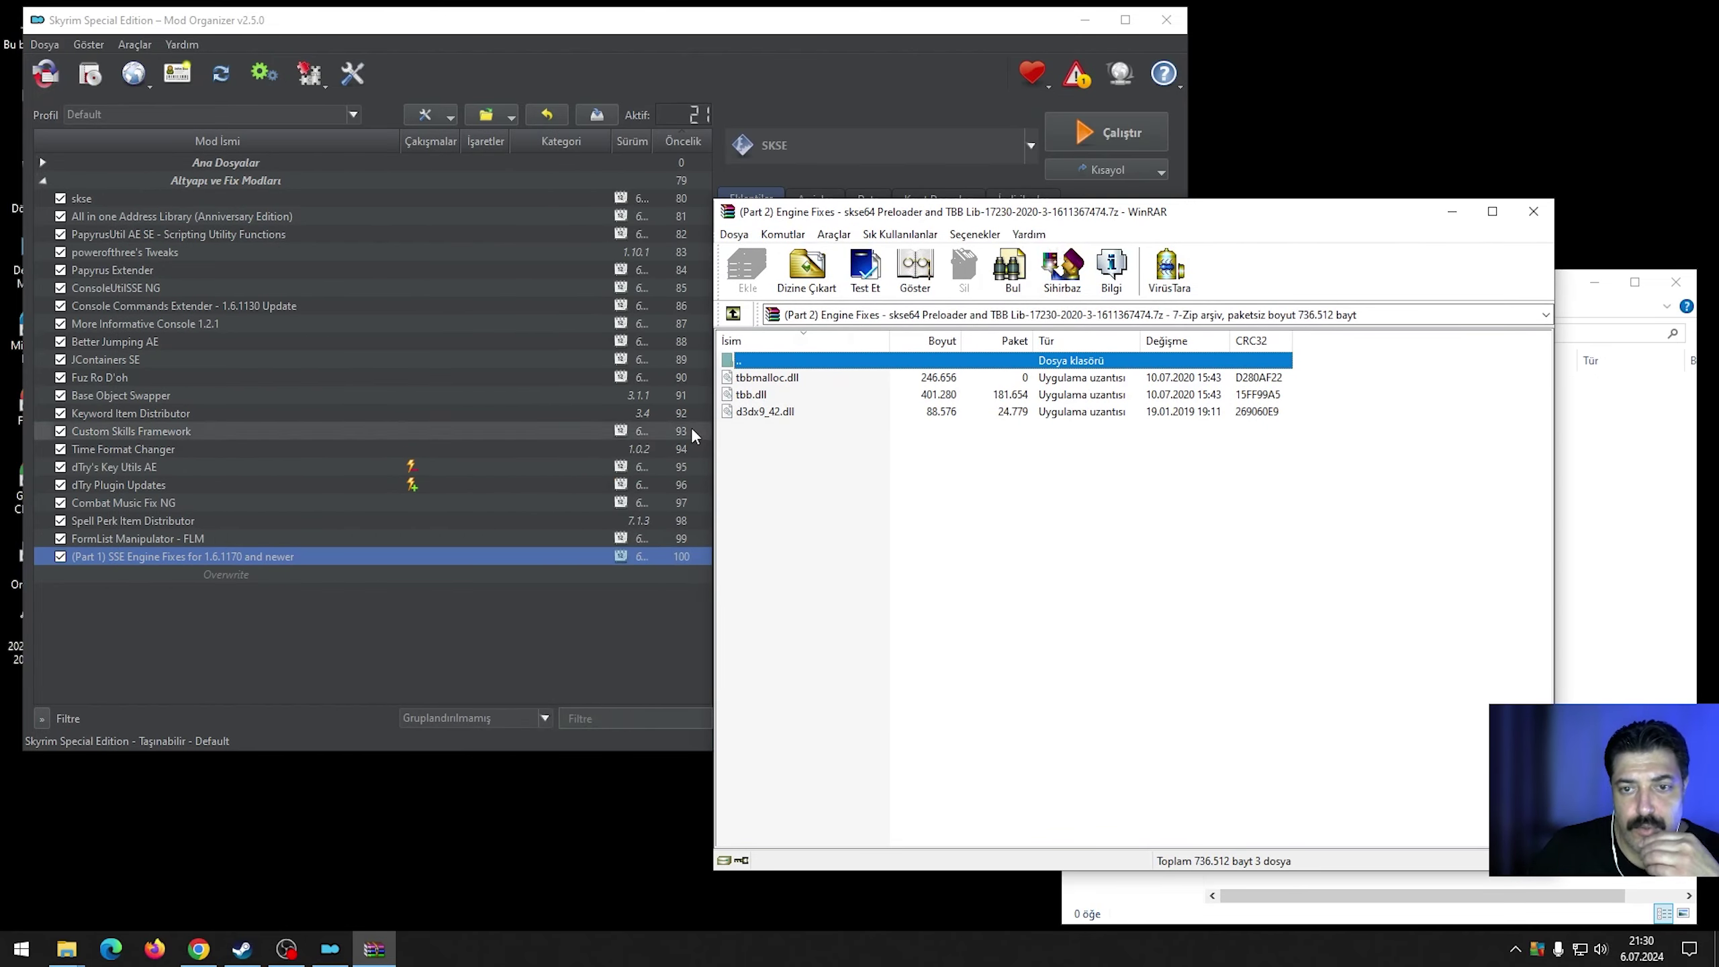
Switch to Chrome to check where the Part 2 file must be extracted, and return to the open archive.
left_click(198, 948)
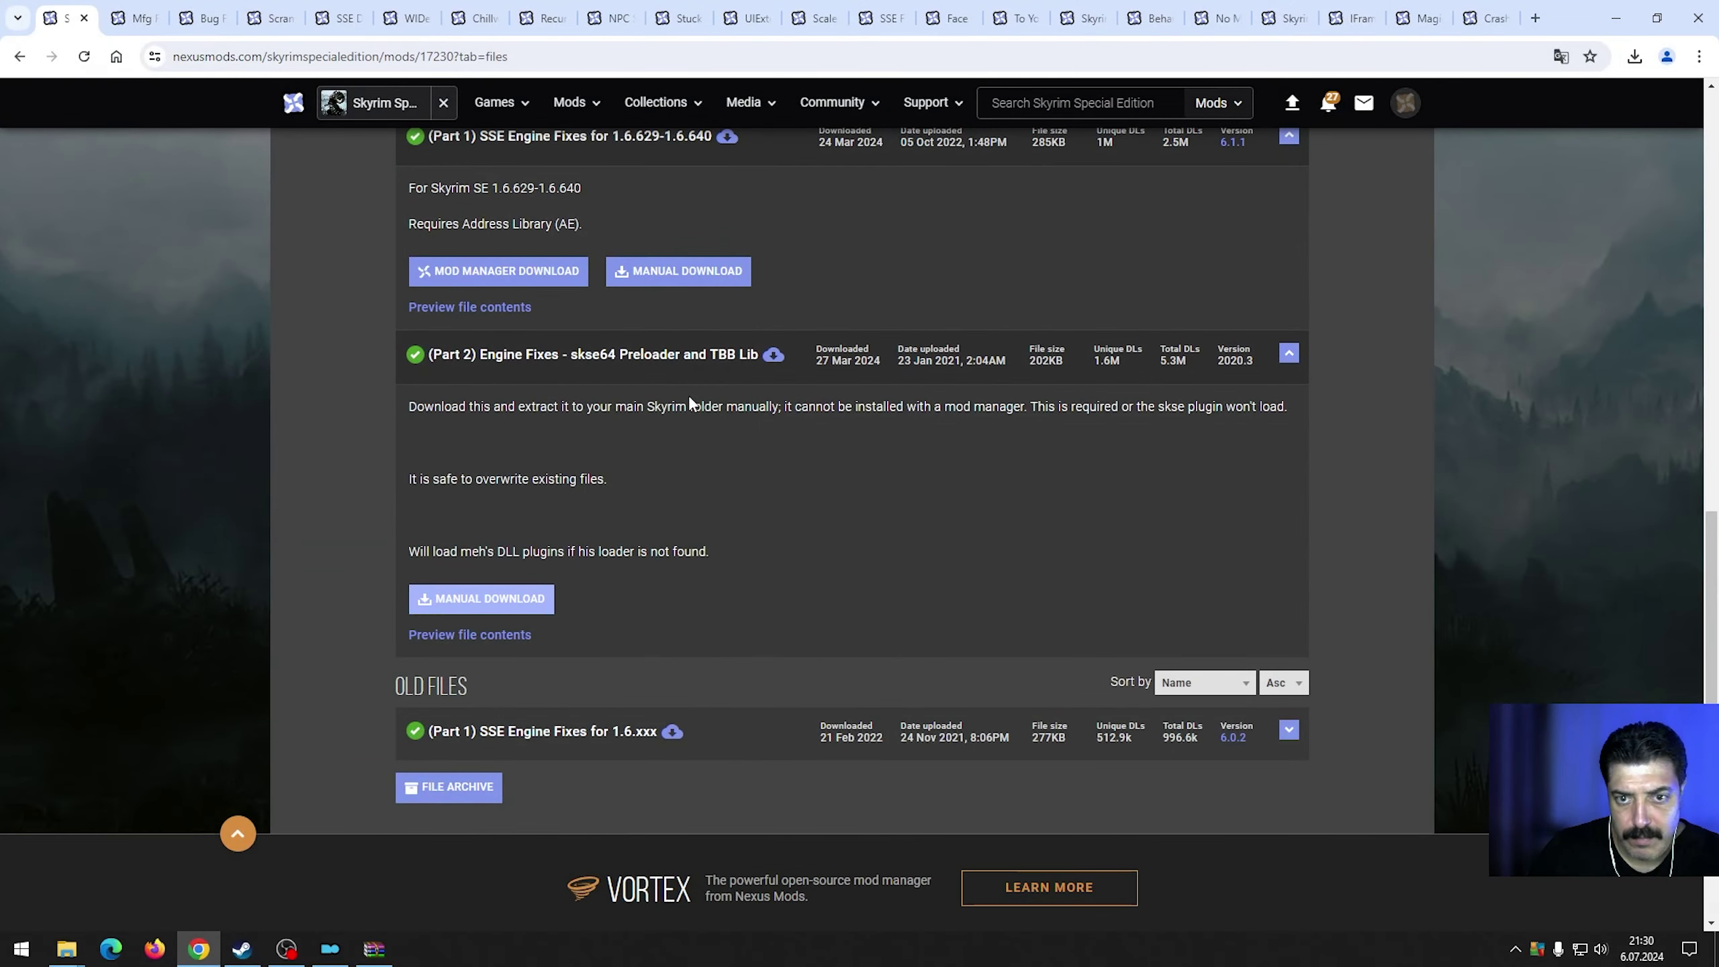
double_click(621, 407)
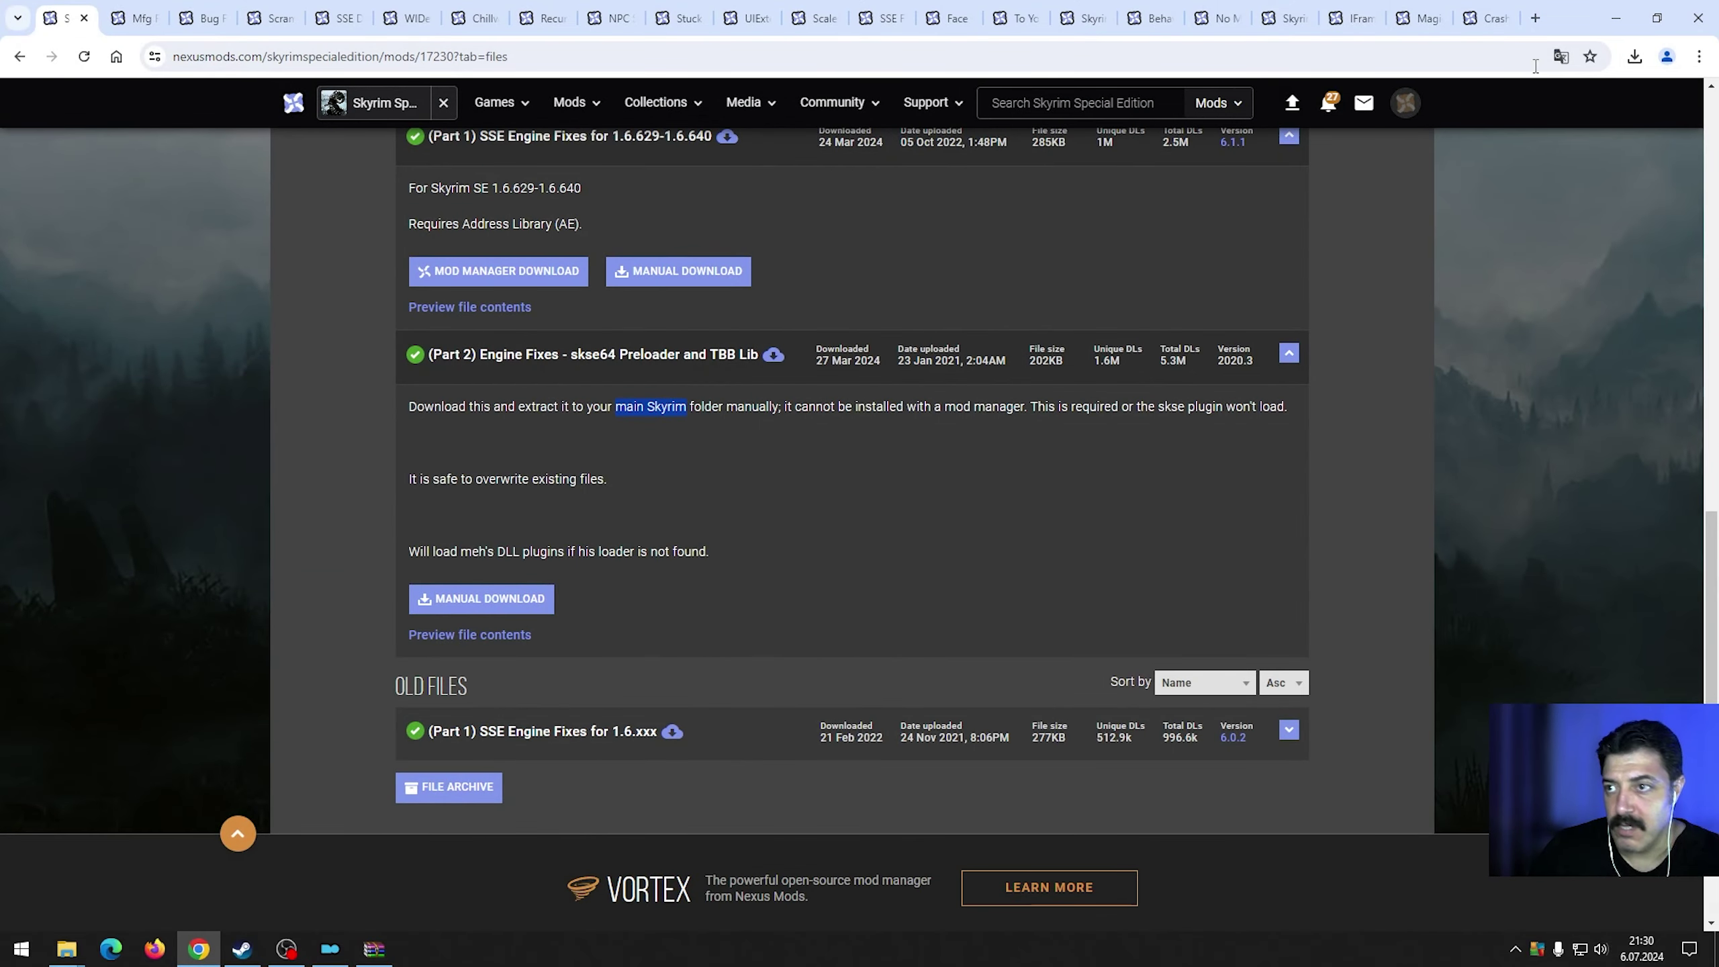
left_click(1617, 18)
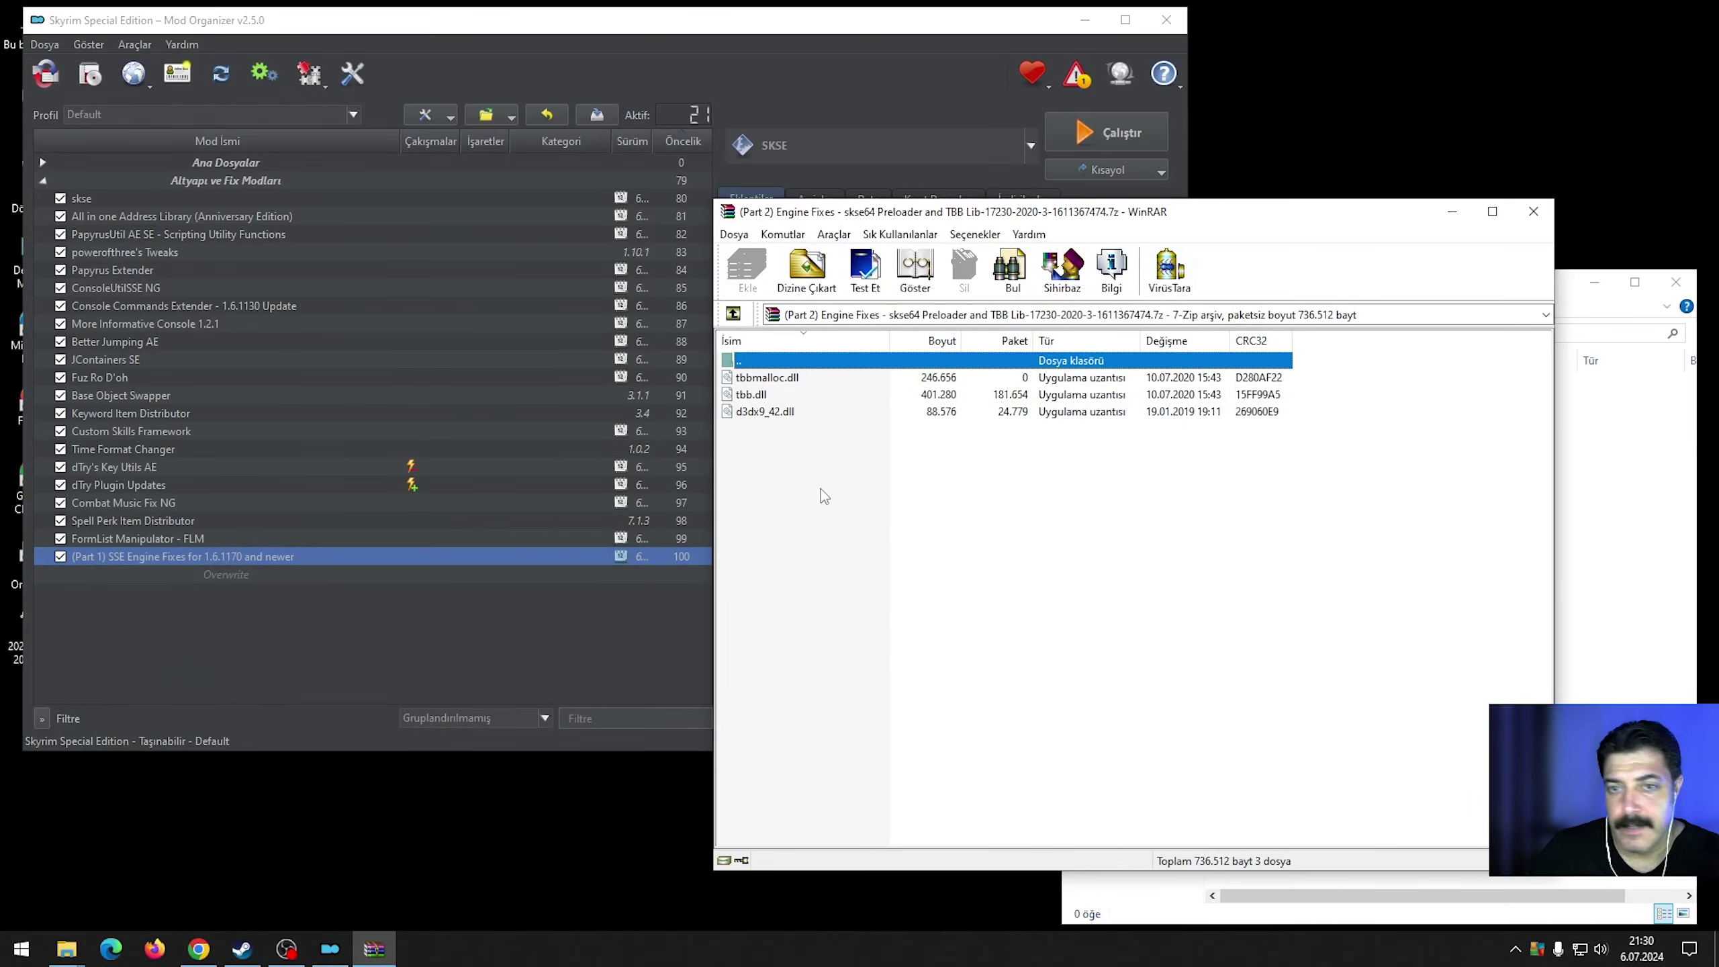
Extract tbbmalloc.dll, tbb.dll and d3dx9_42.dll from the Part 2 archive into the Skyrim Special Edition game folder, and close both windows.
left_click(510, 122)
left_click(541, 160)
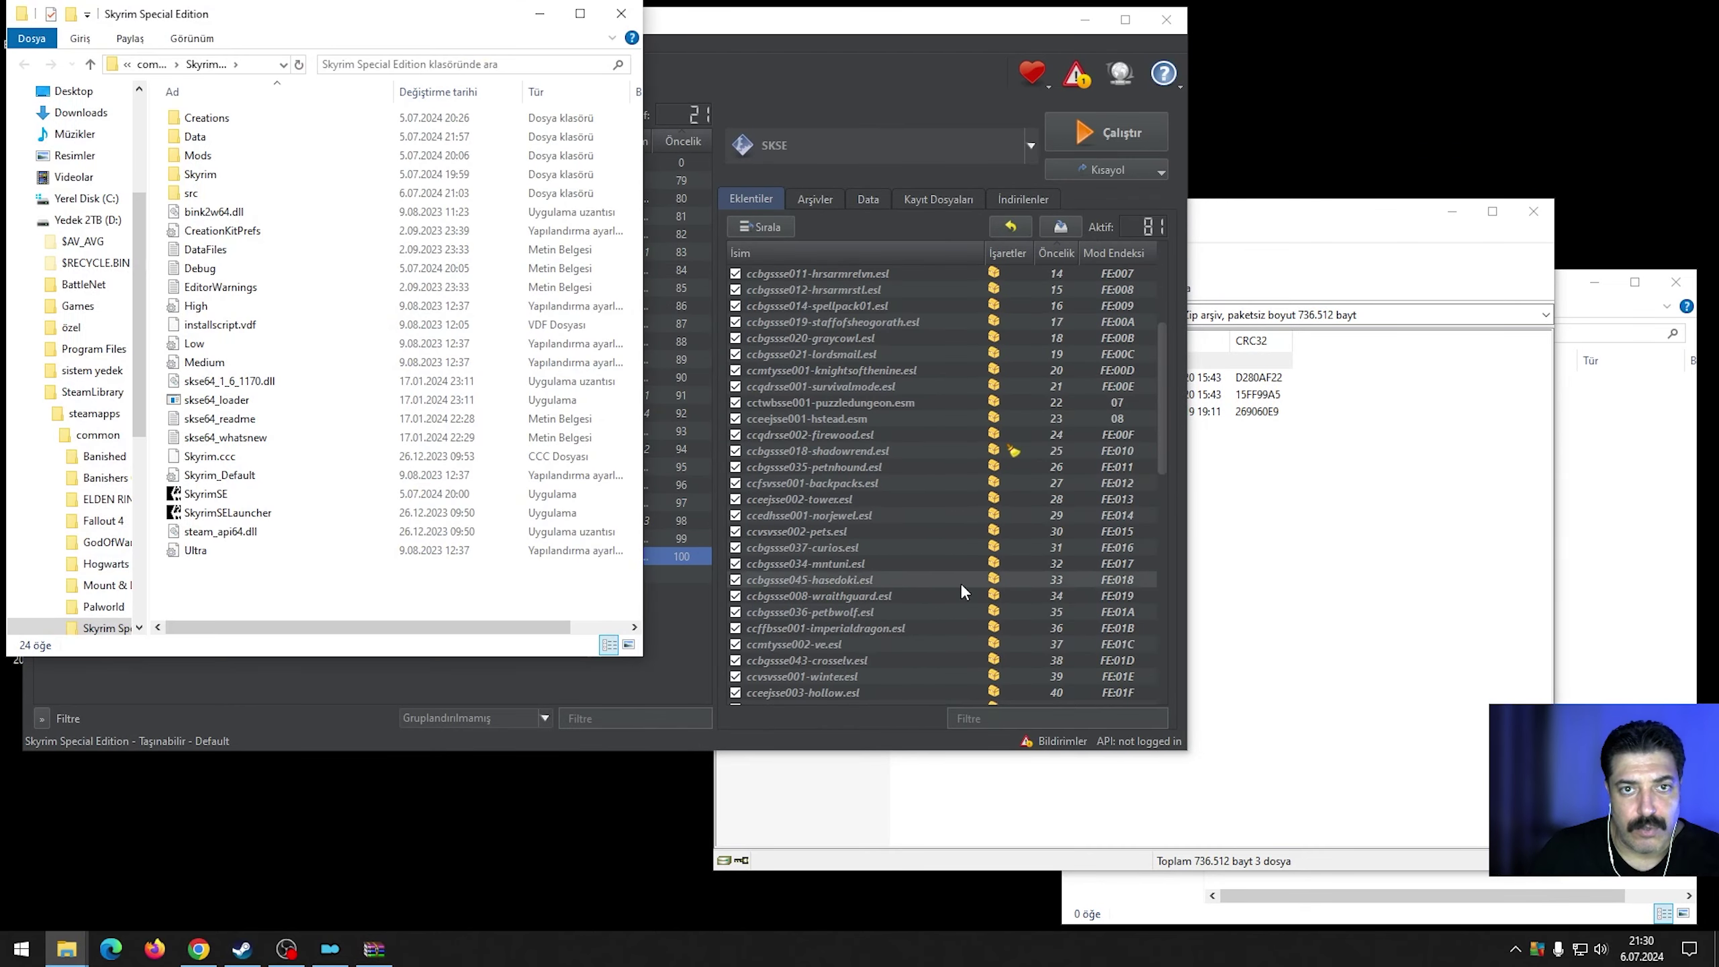
left_click(1340, 604)
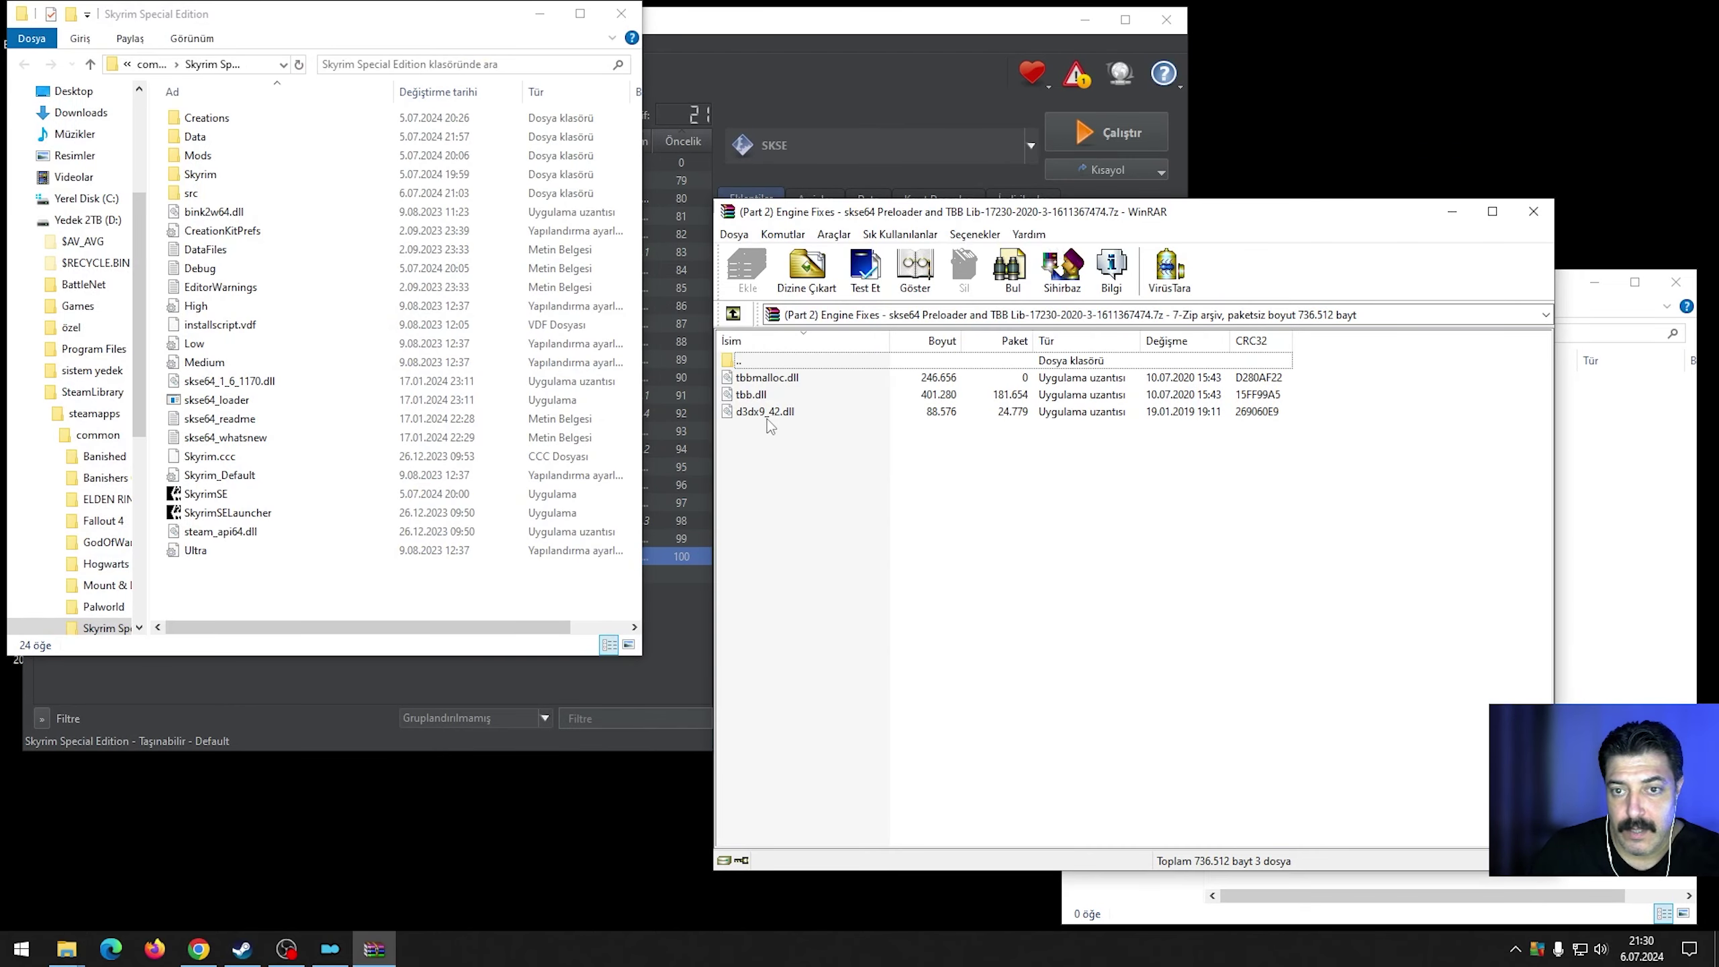
key("ctrl+a")
left_click_drag(760, 390, 279, 591)
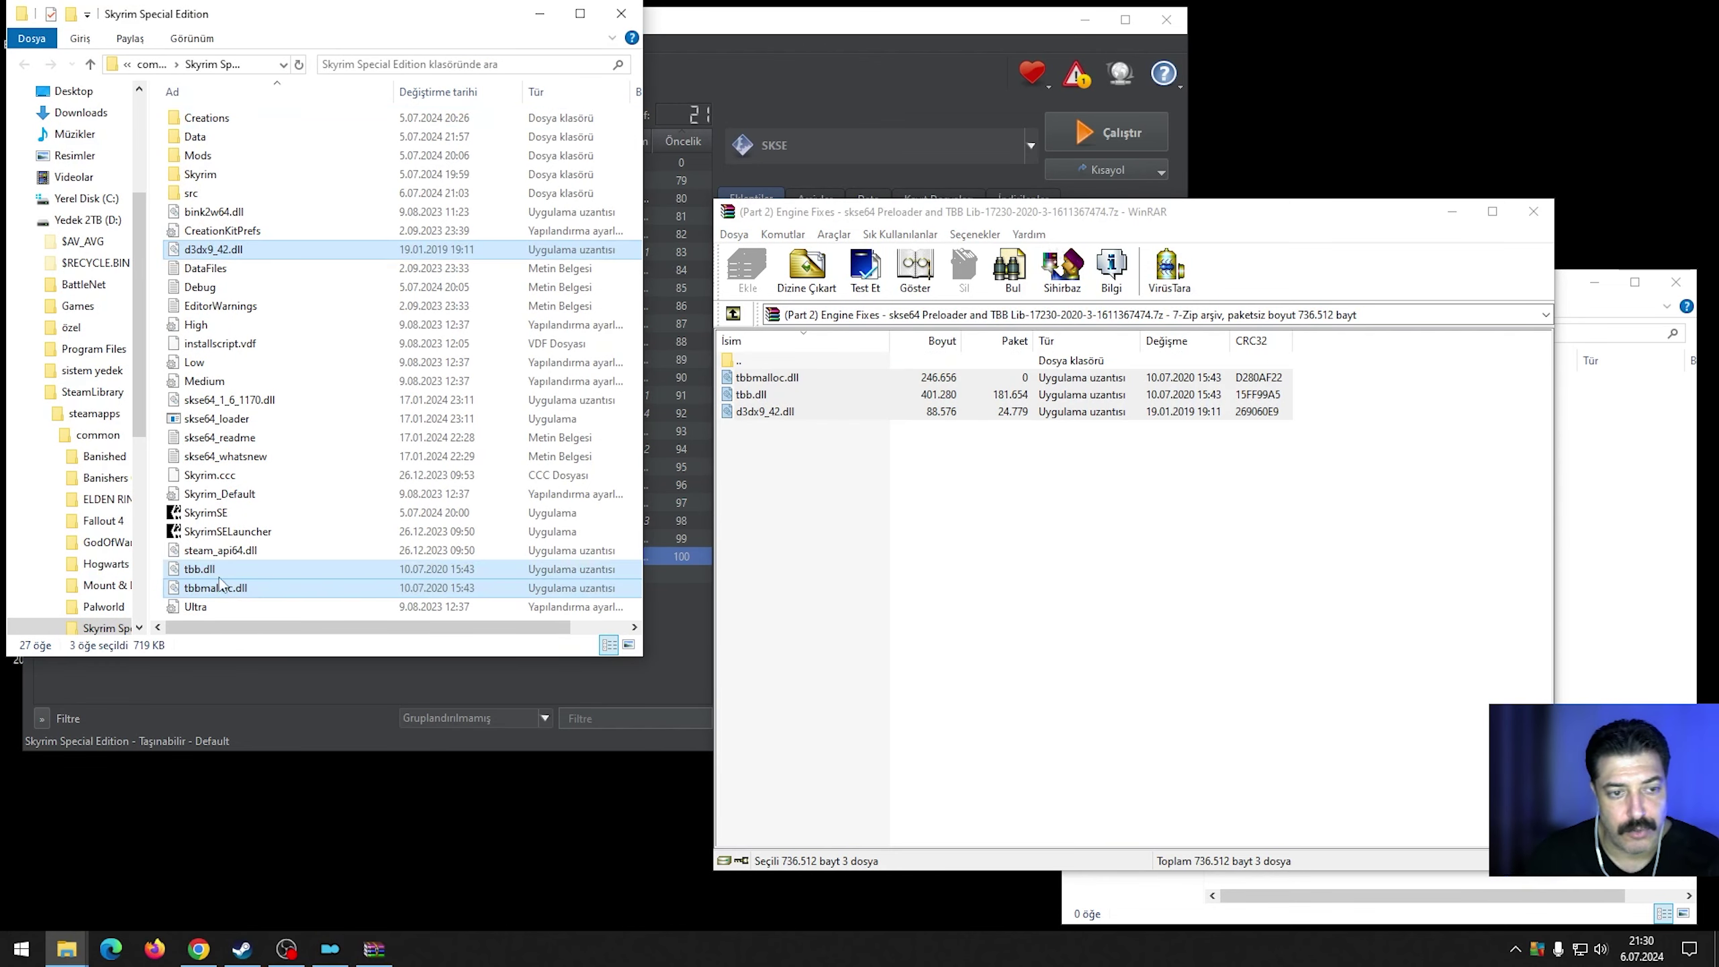
left_click(1533, 212)
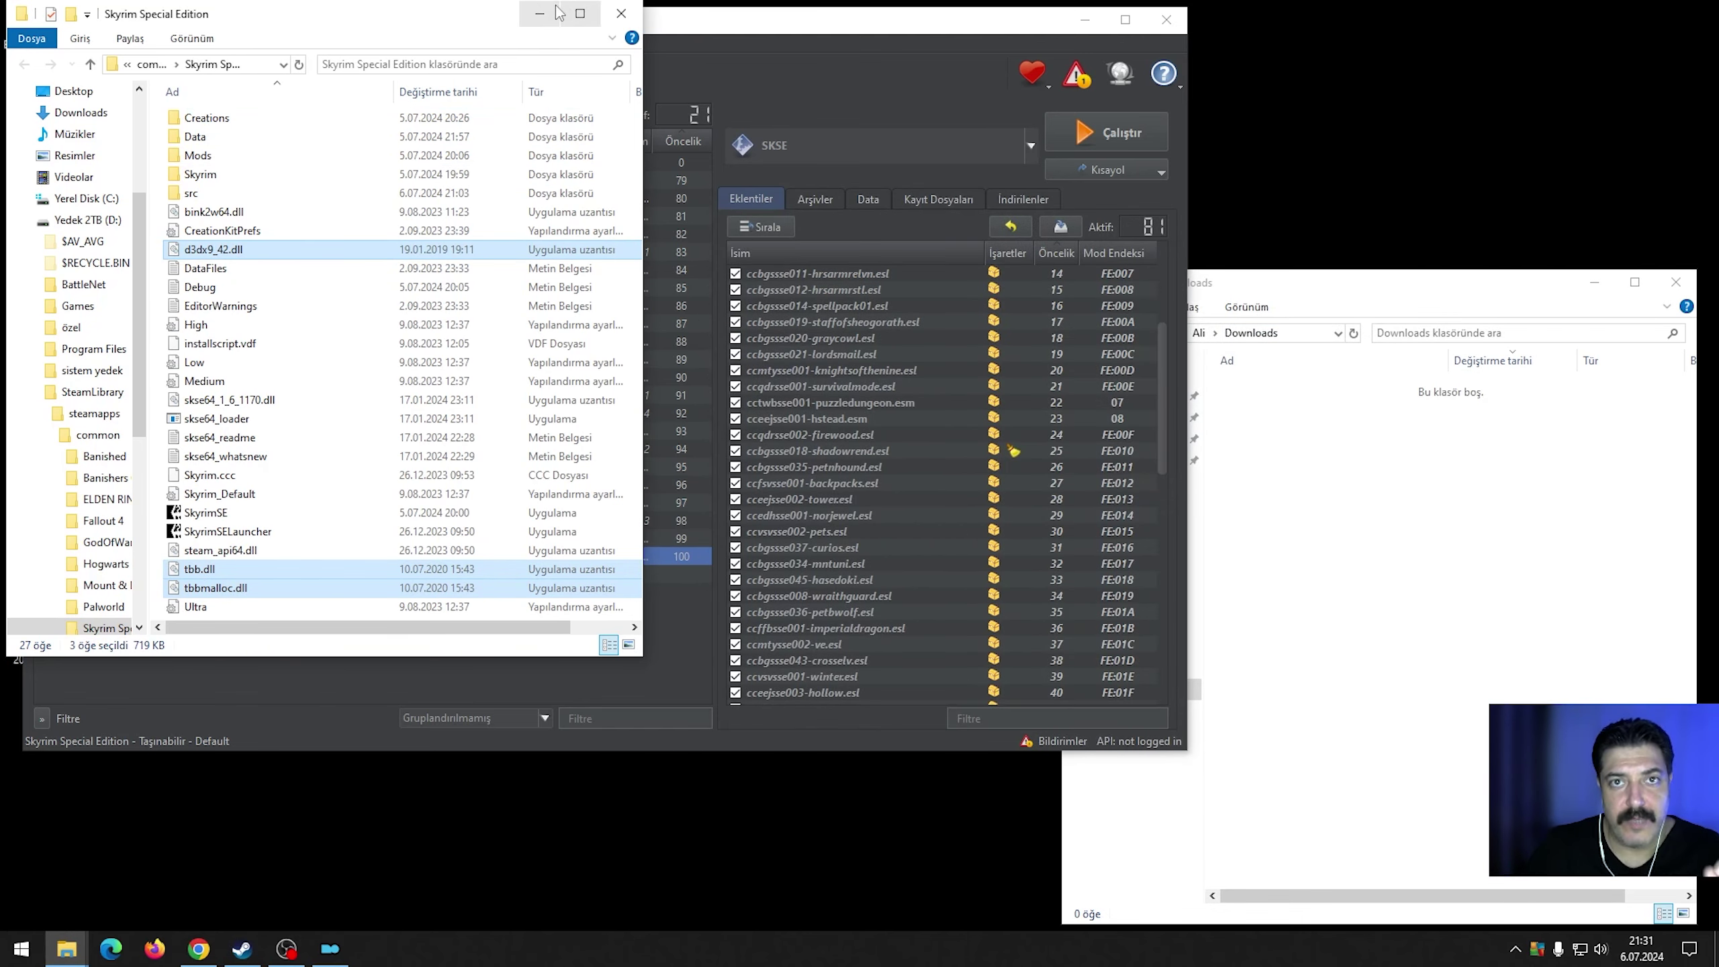
left_click(611, 12)
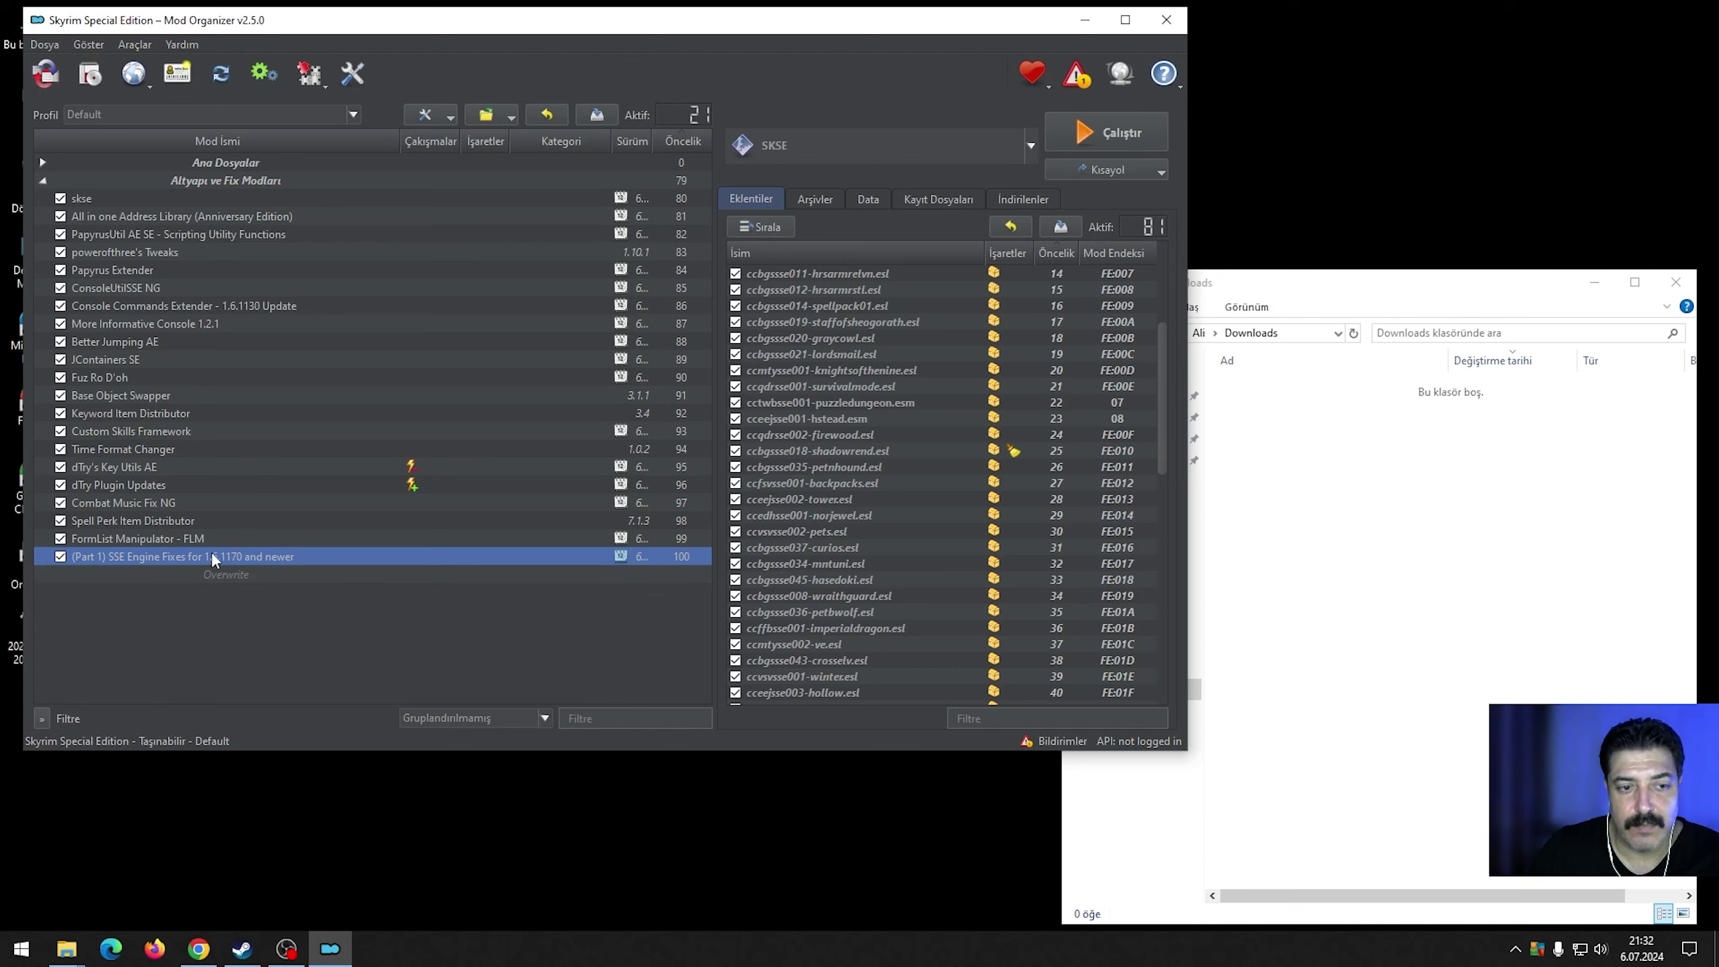
Open EngineFixes.toml from the installed Part 1 mod's skse\plugins folder in Notepad++.
right_click(160, 560)
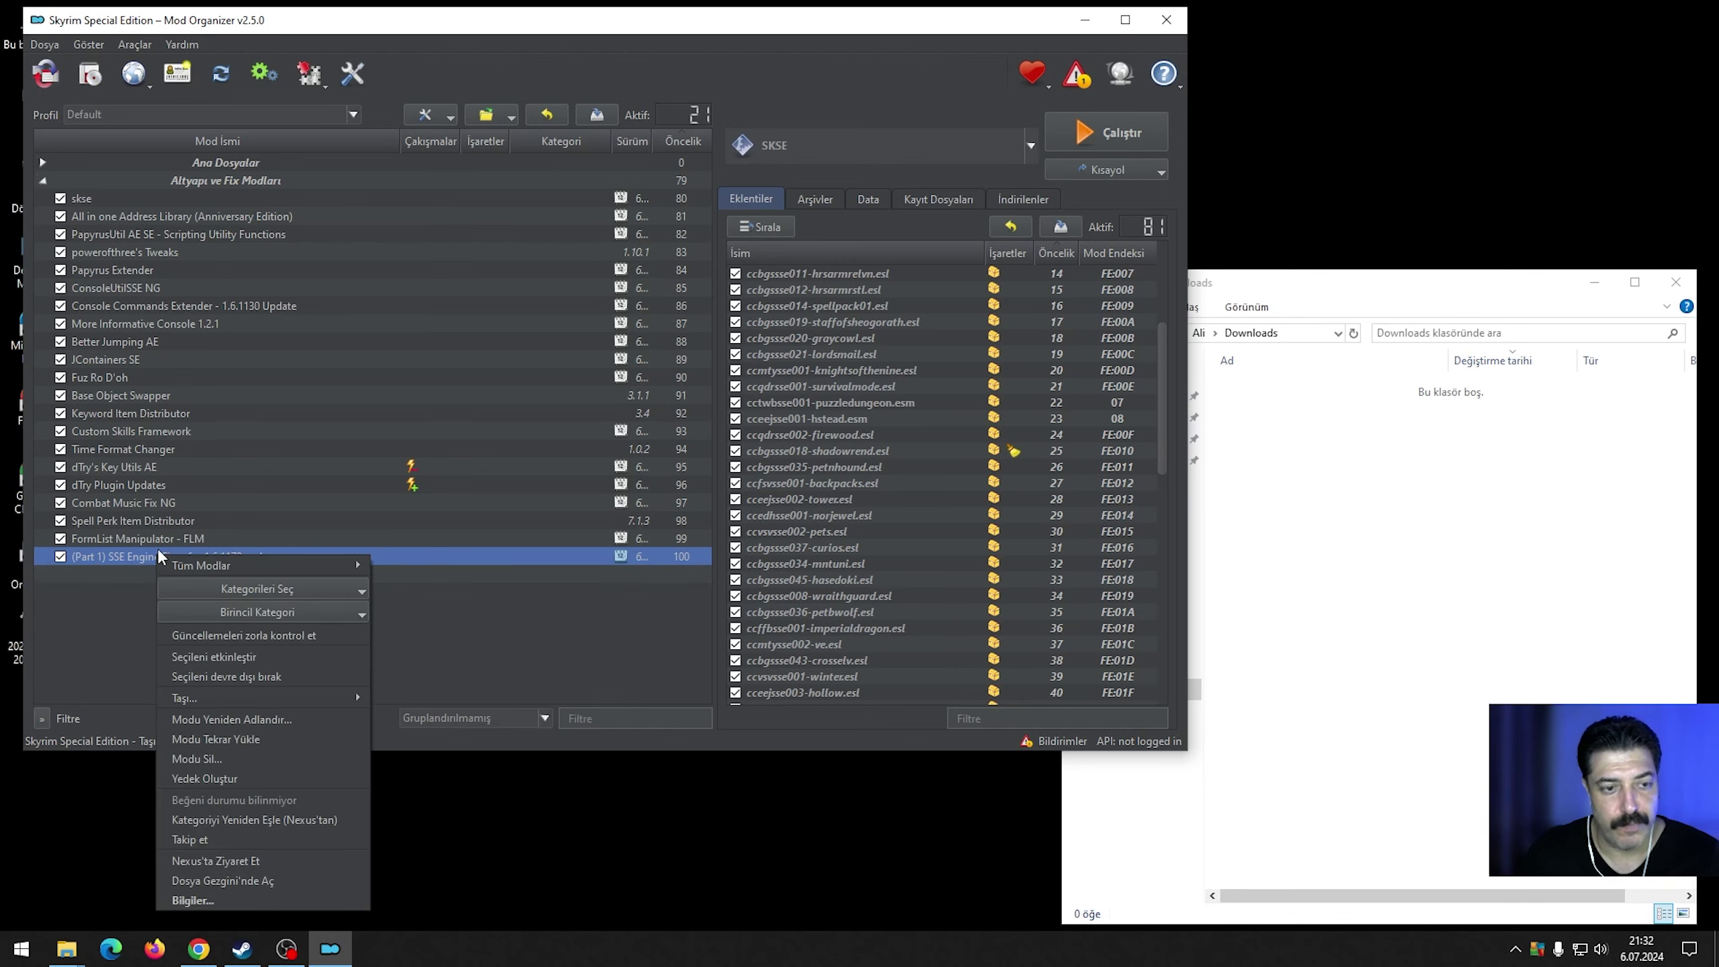
left_click(303, 882)
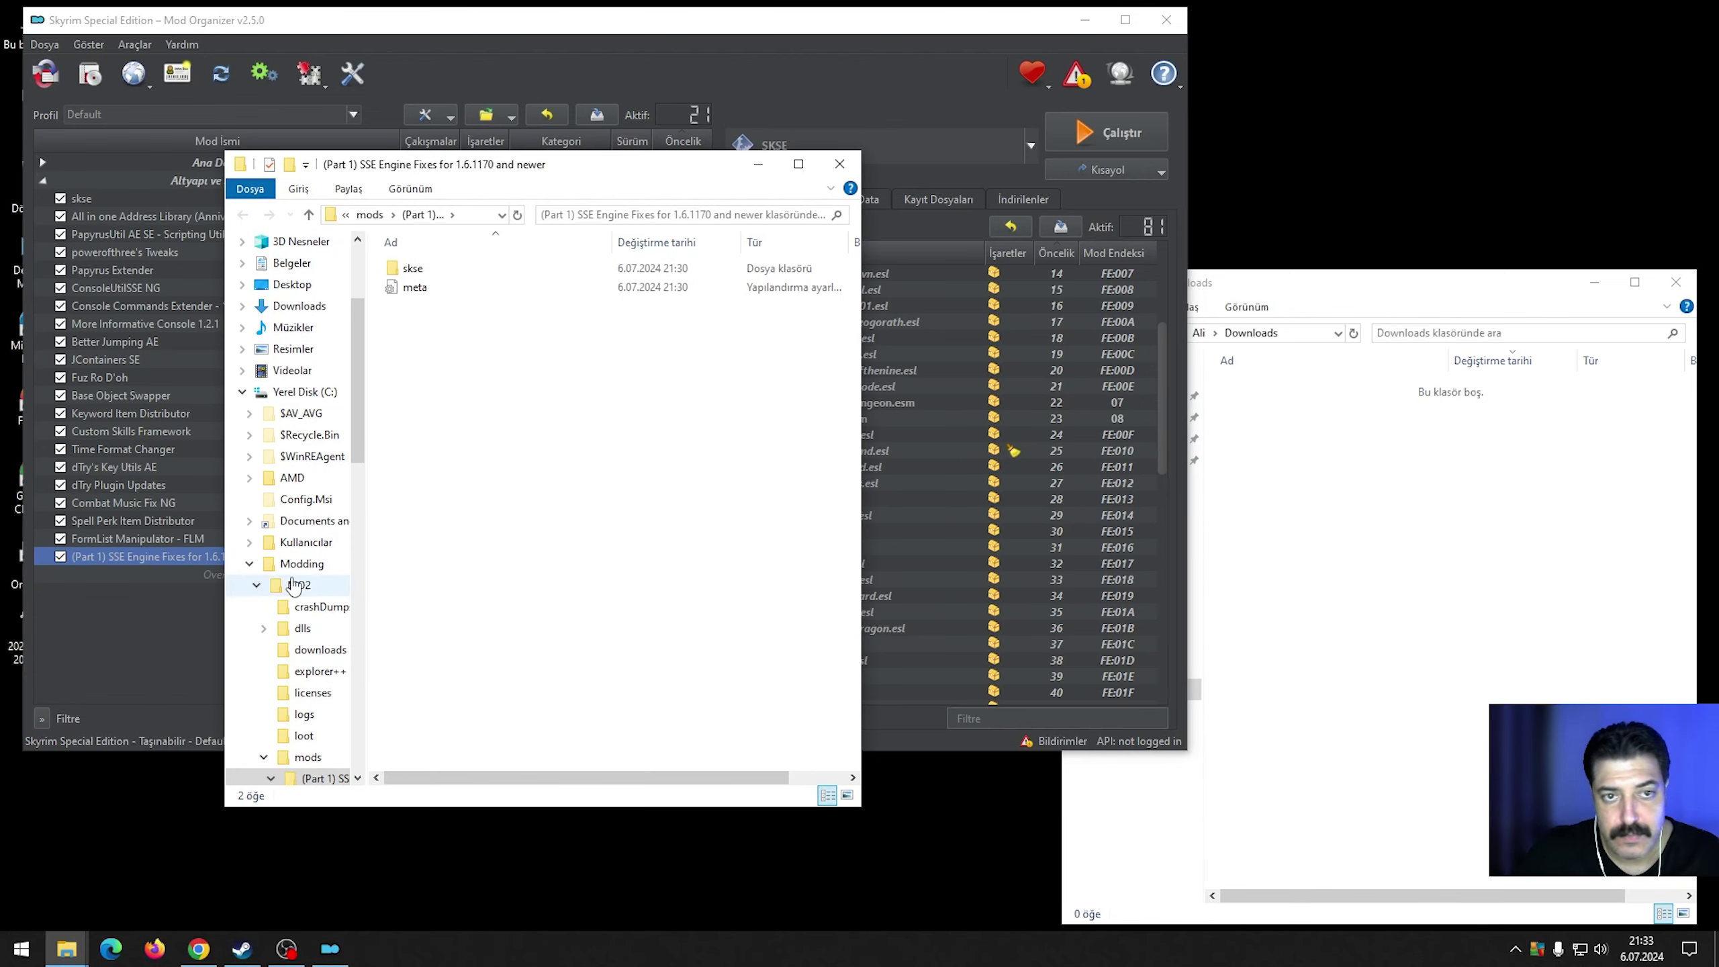
double_click(428, 271)
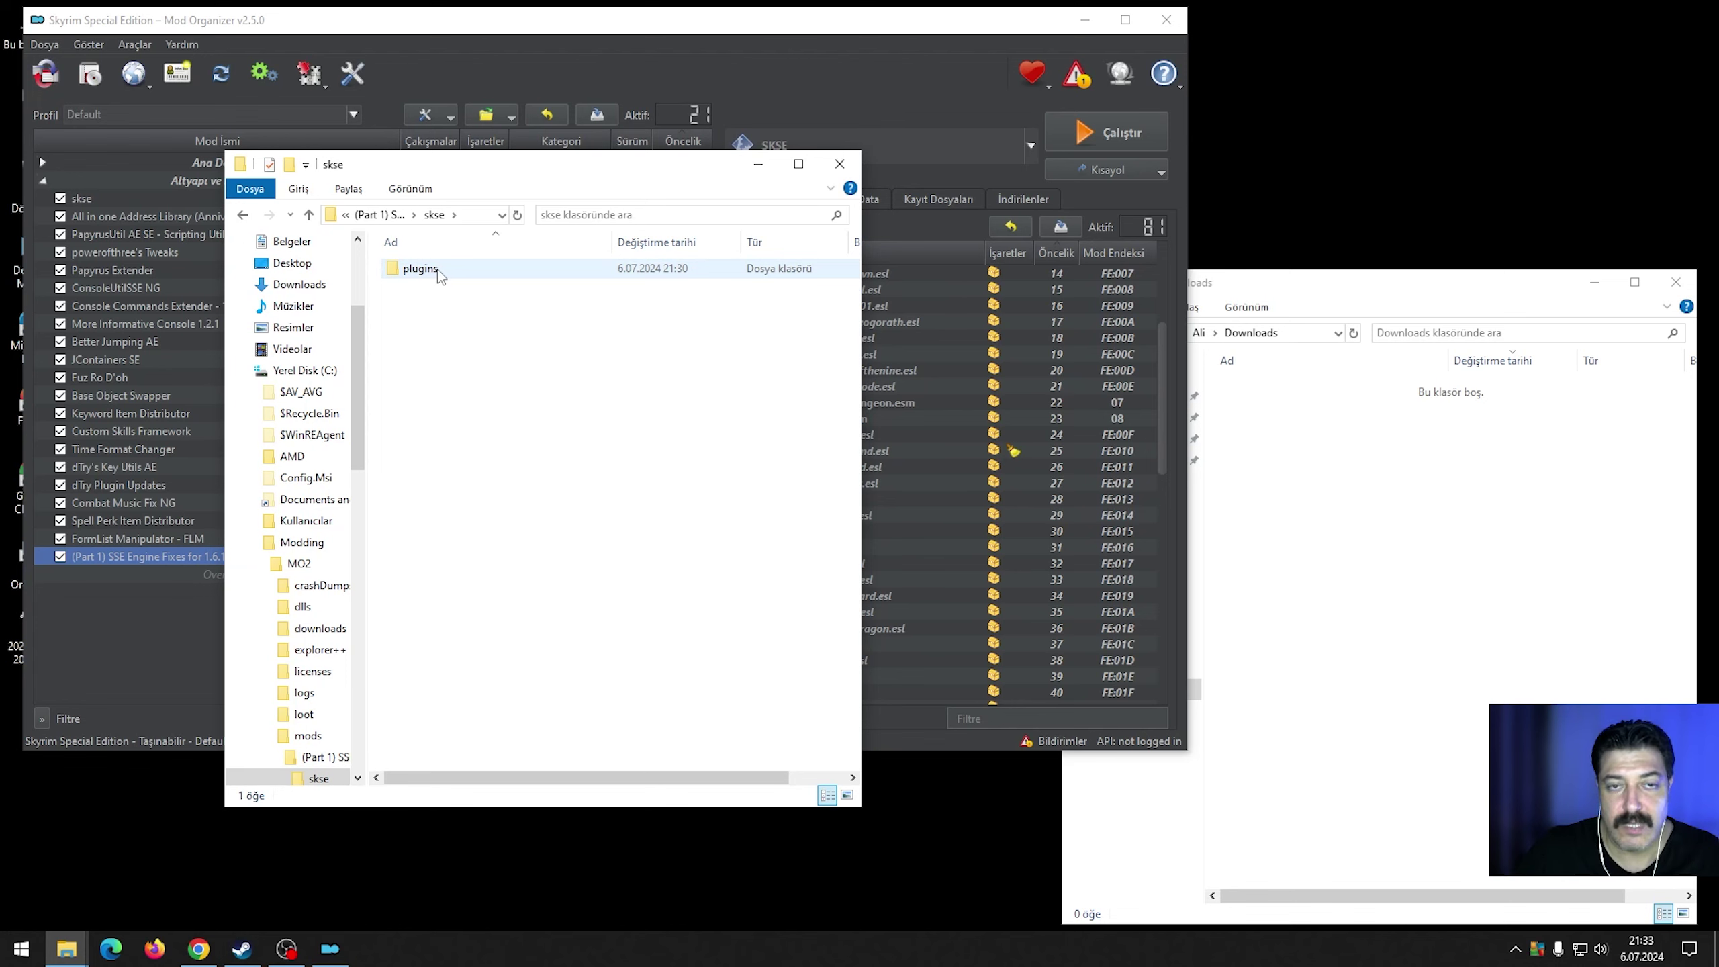
double_click(437, 272)
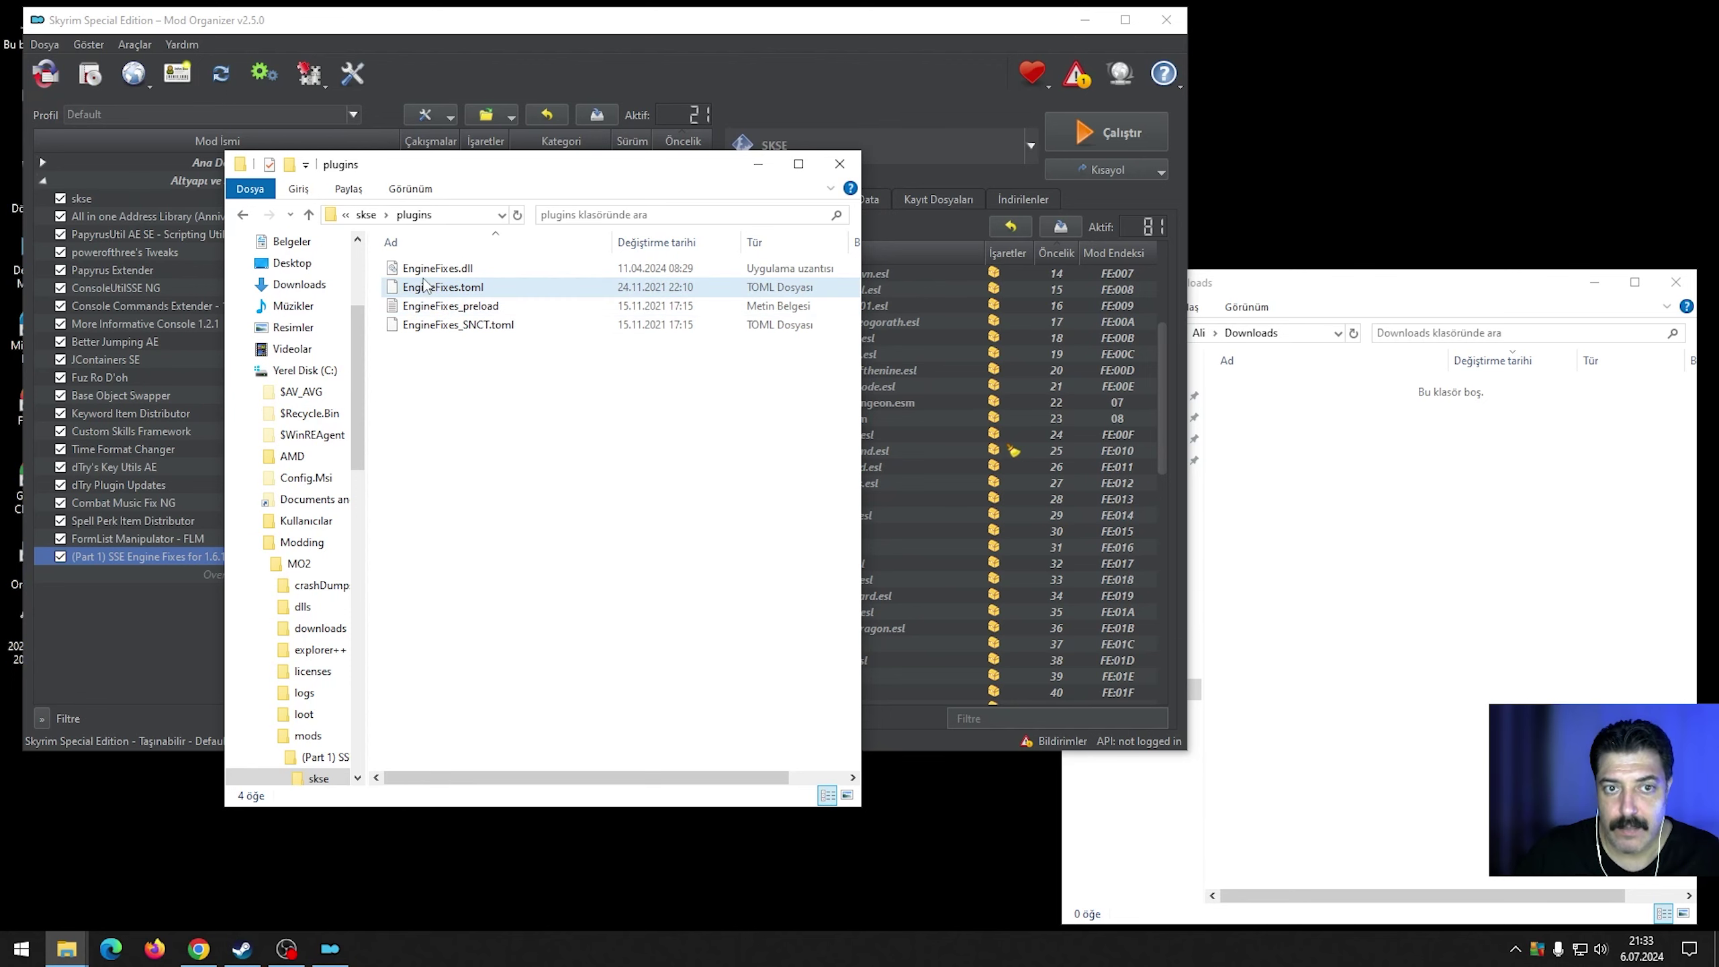
right_click(426, 288)
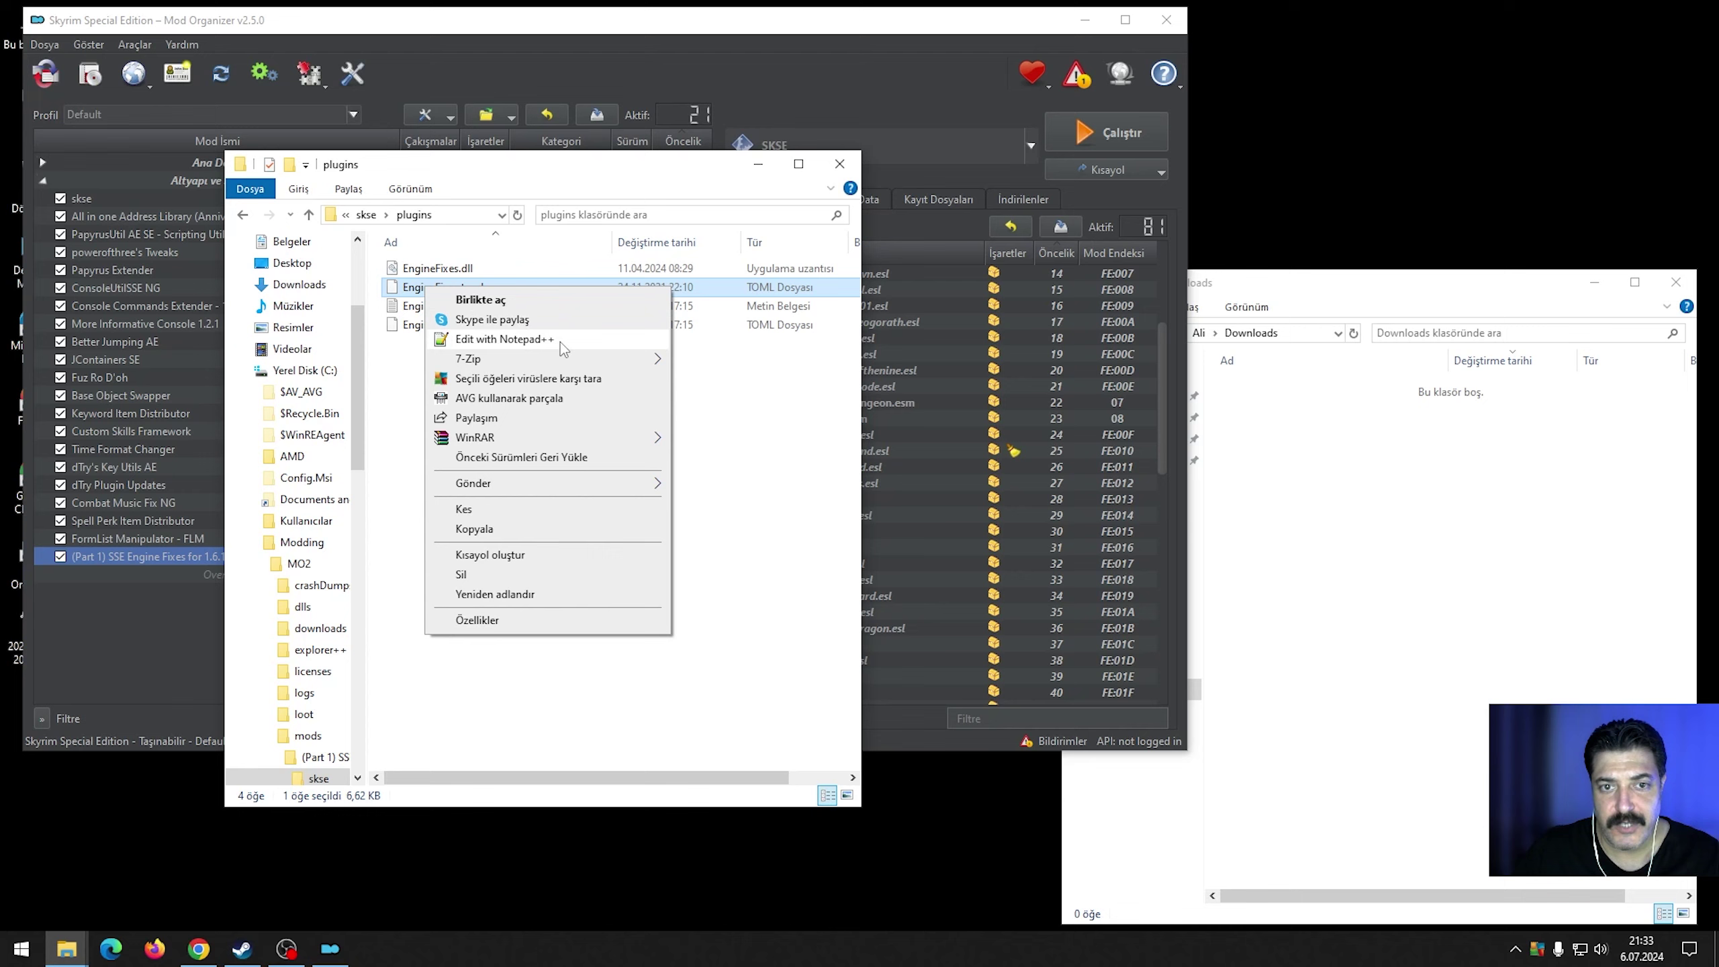
left_click(495, 344)
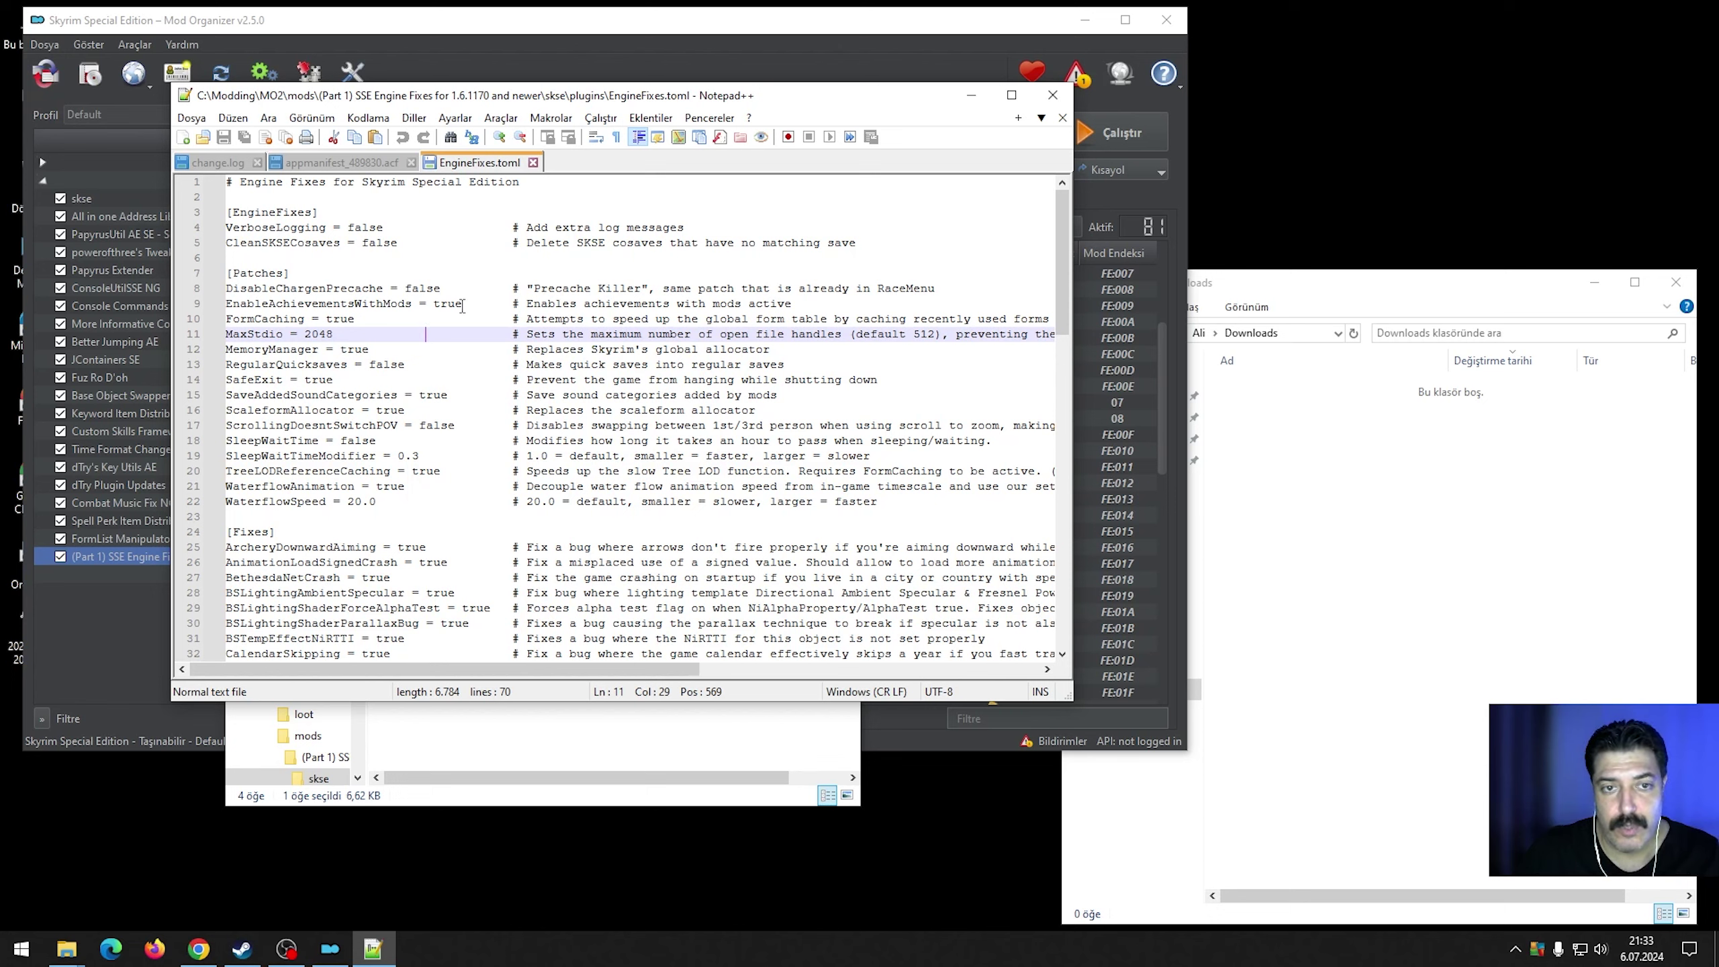
Set EnableAchievementsWithMods to false in EngineFixes.toml and save the file.
left_click_drag(462, 307, 434, 307)
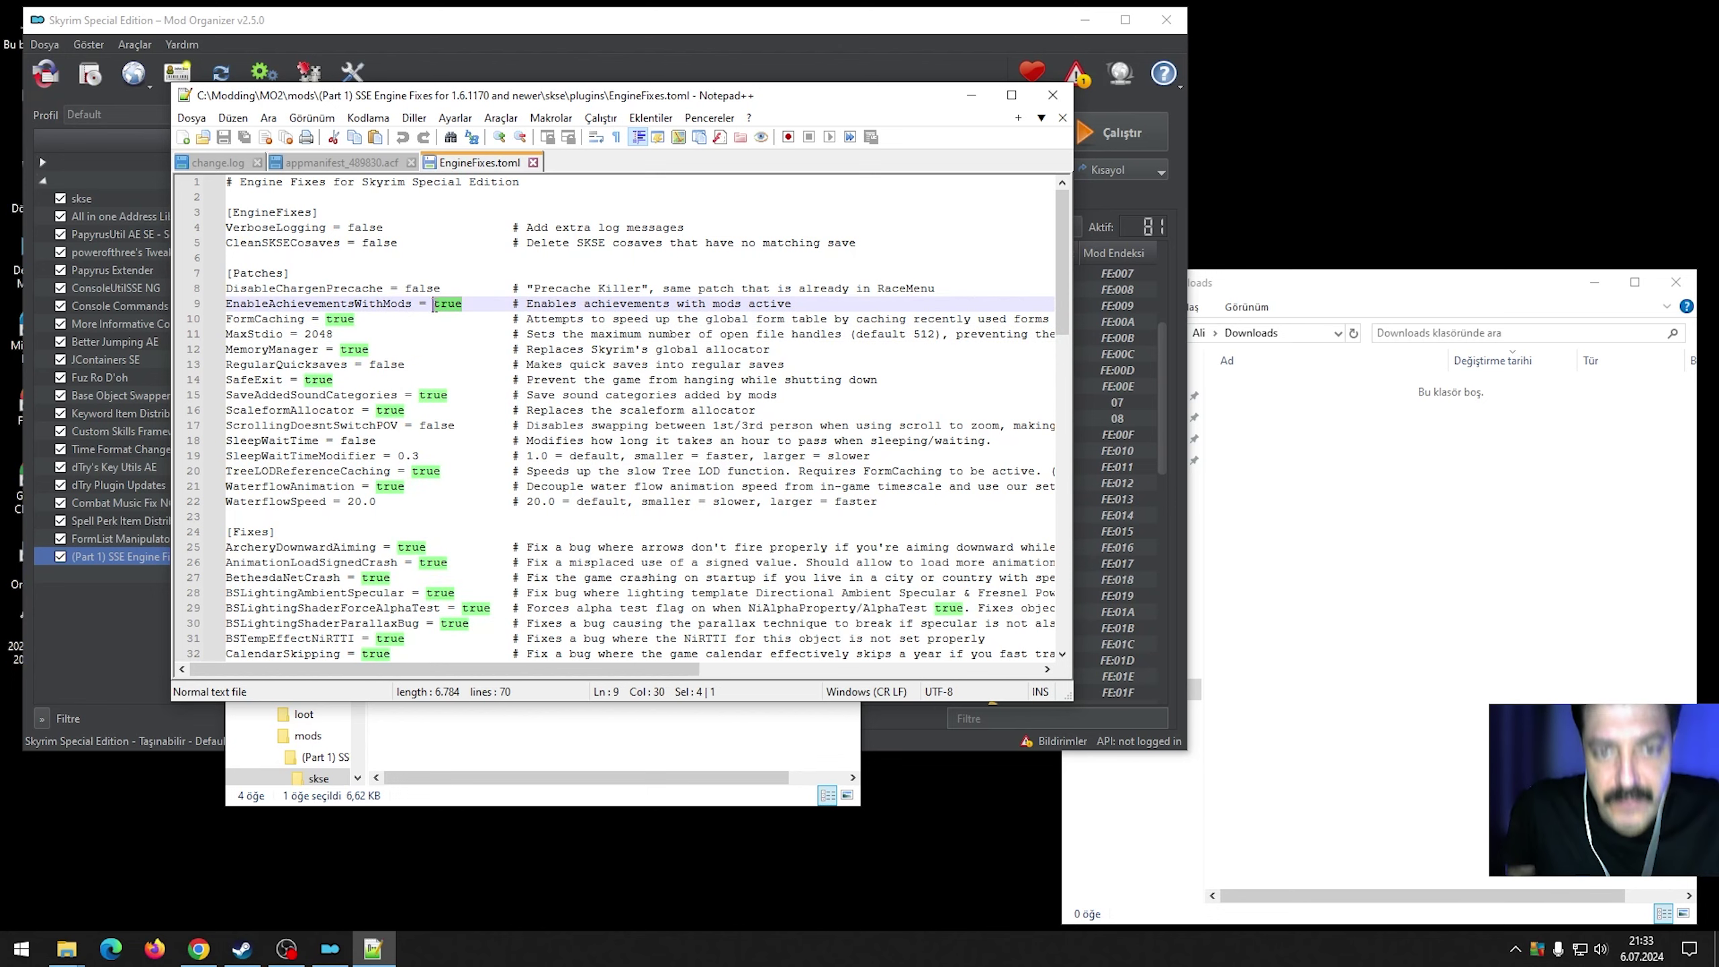
left_click(447, 318)
double_click(437, 303)
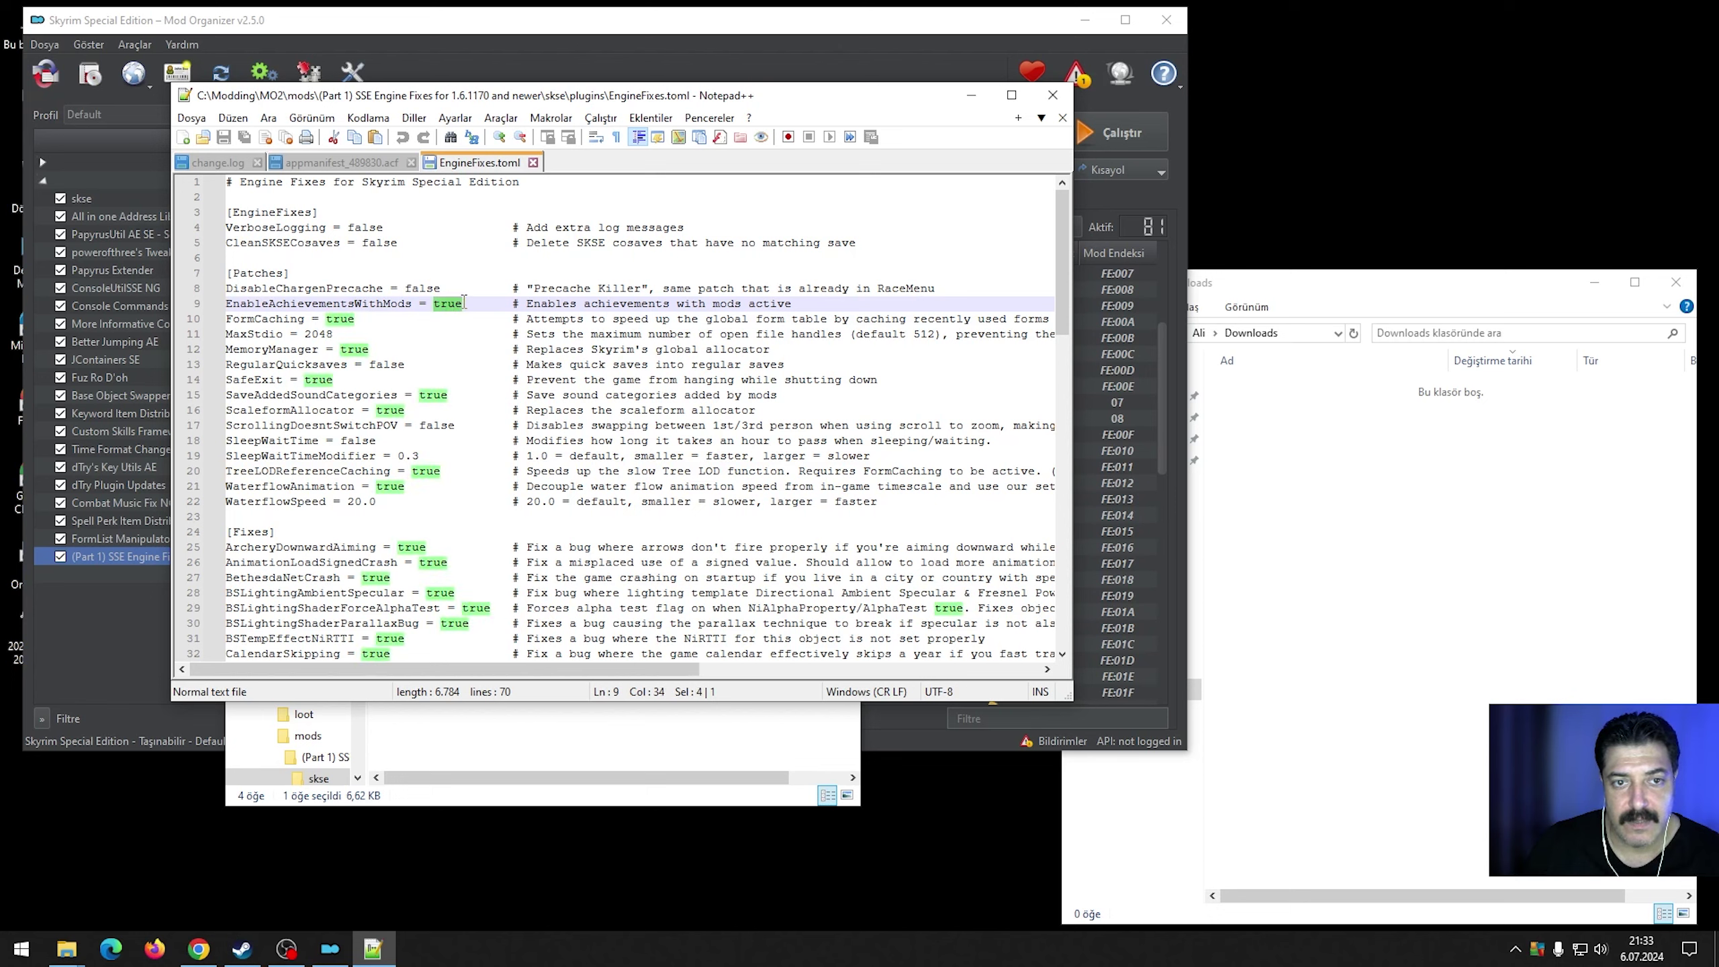
type("false")
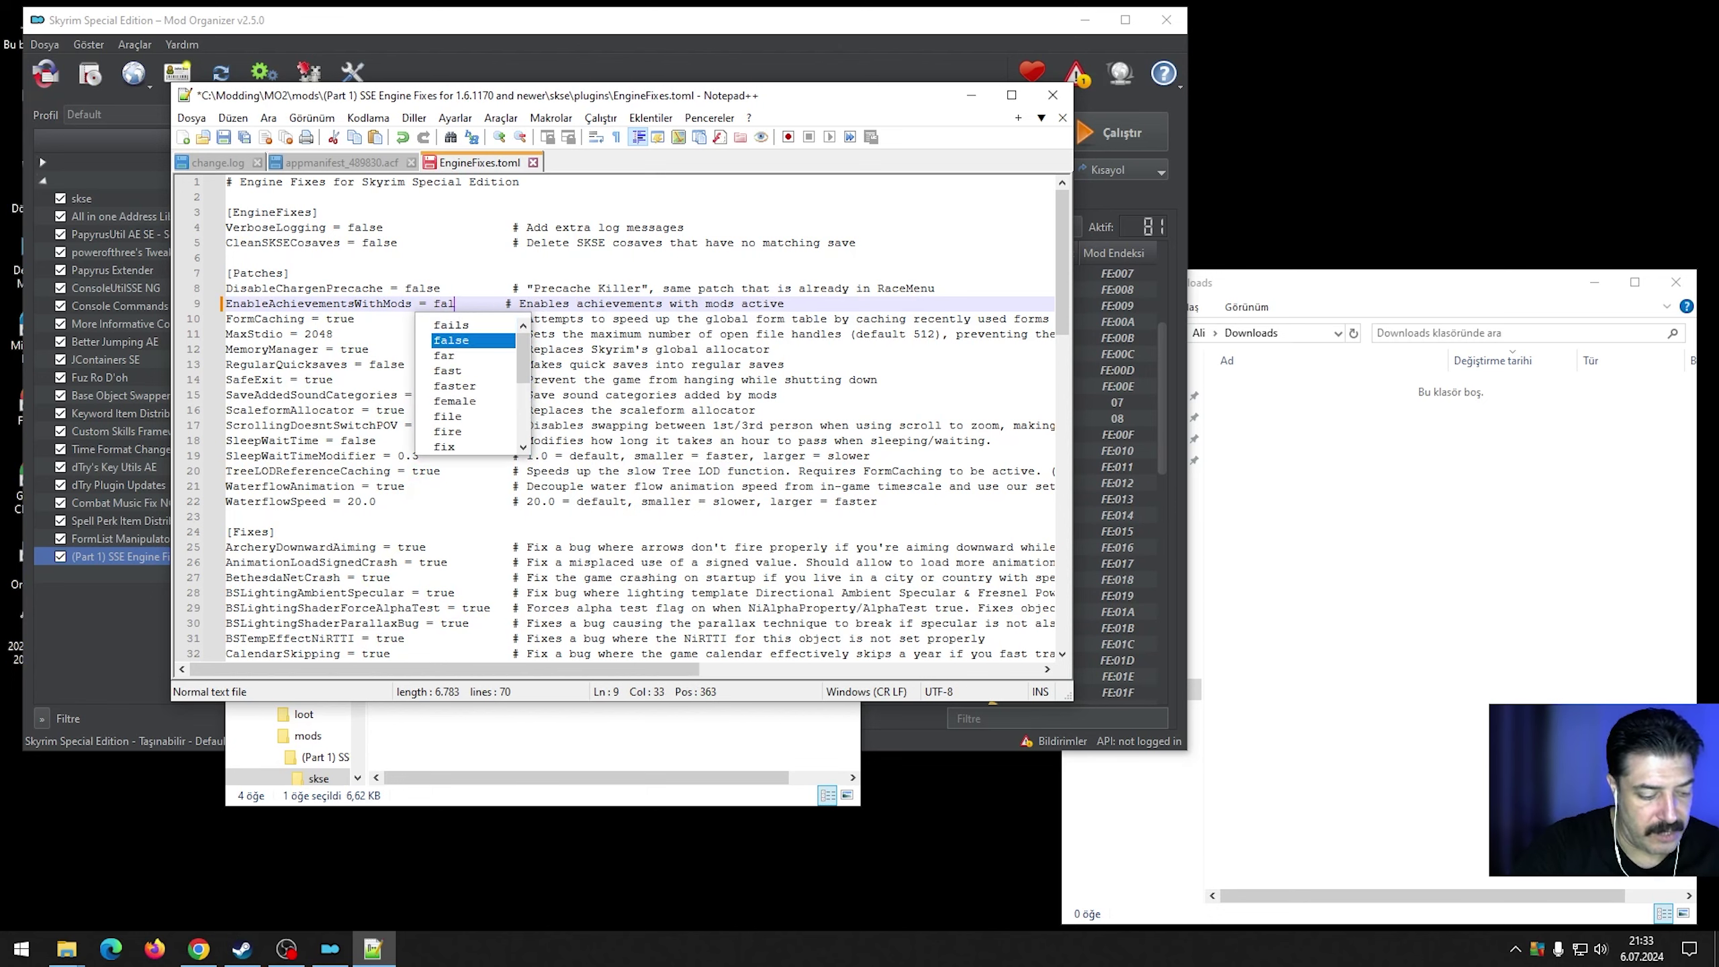
left_click(462, 260)
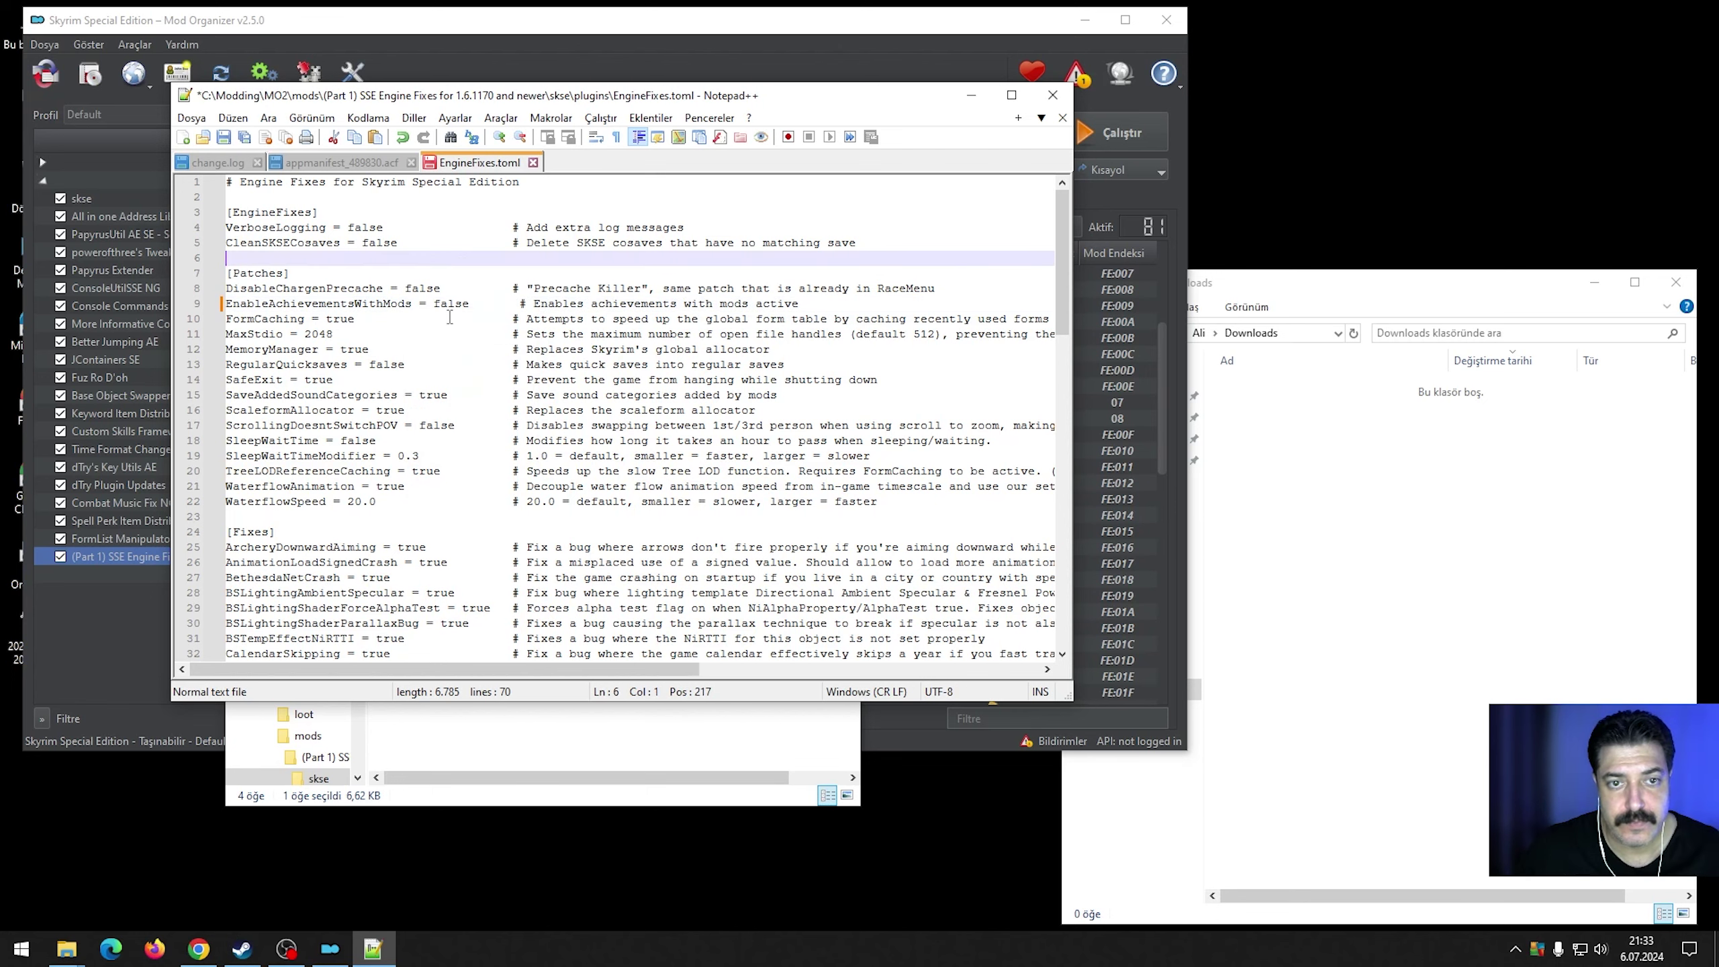
left_click(471, 317)
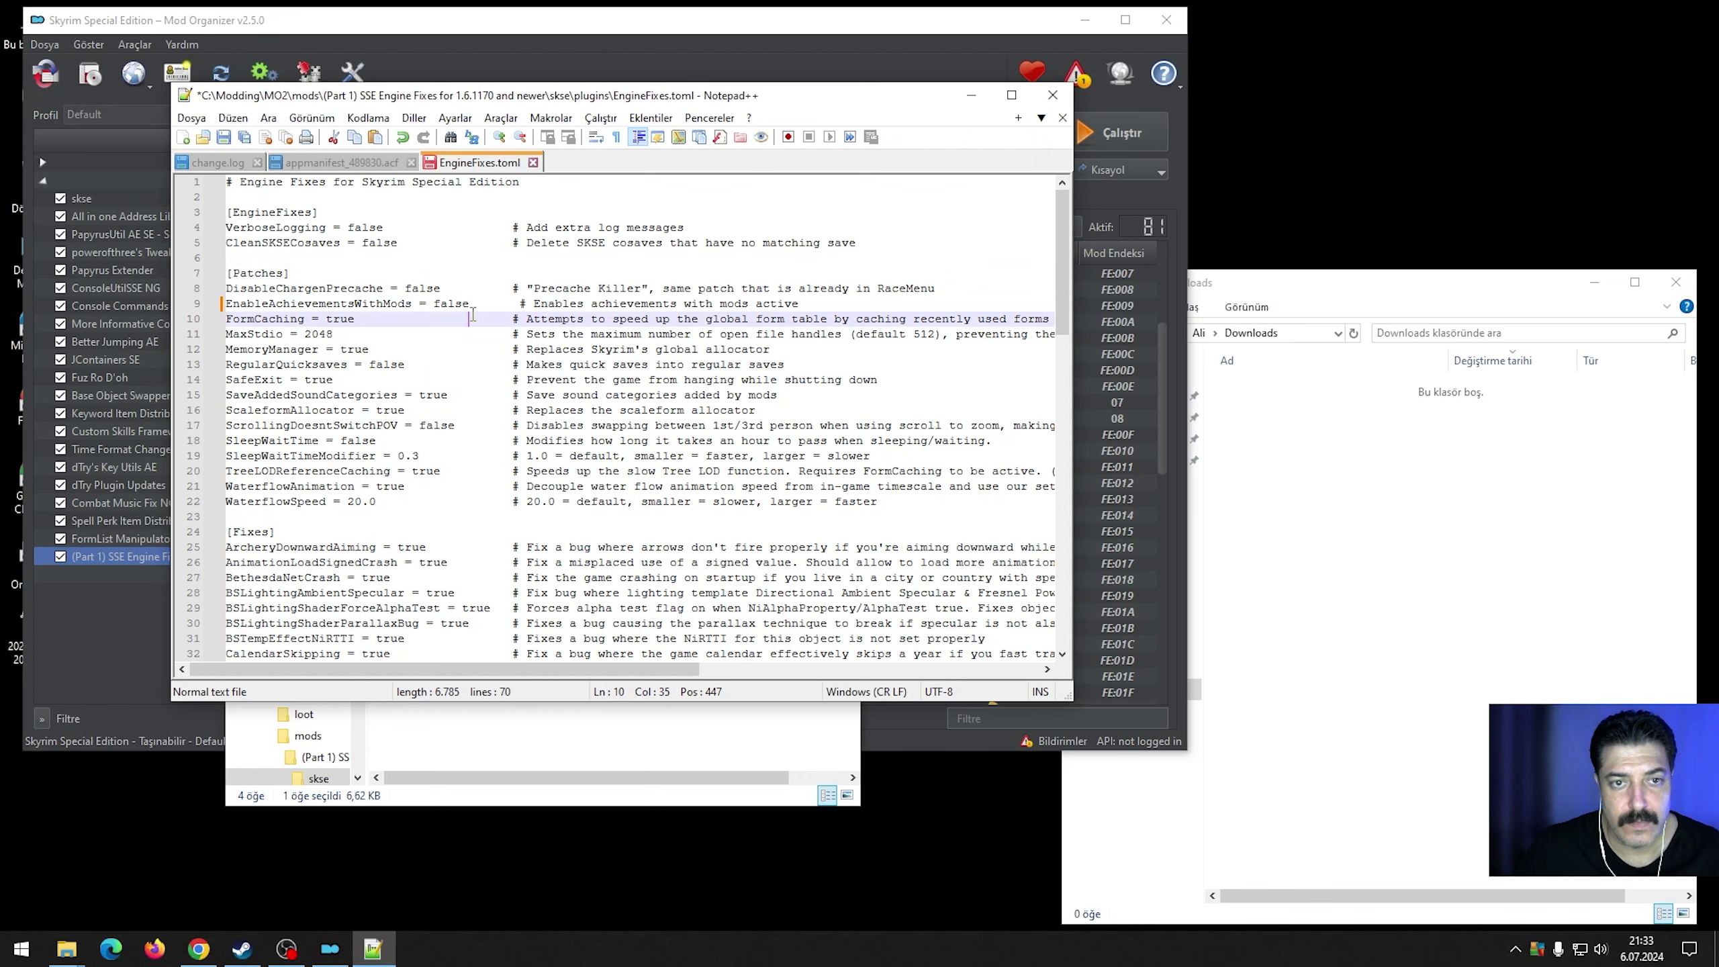
left_click(224, 137)
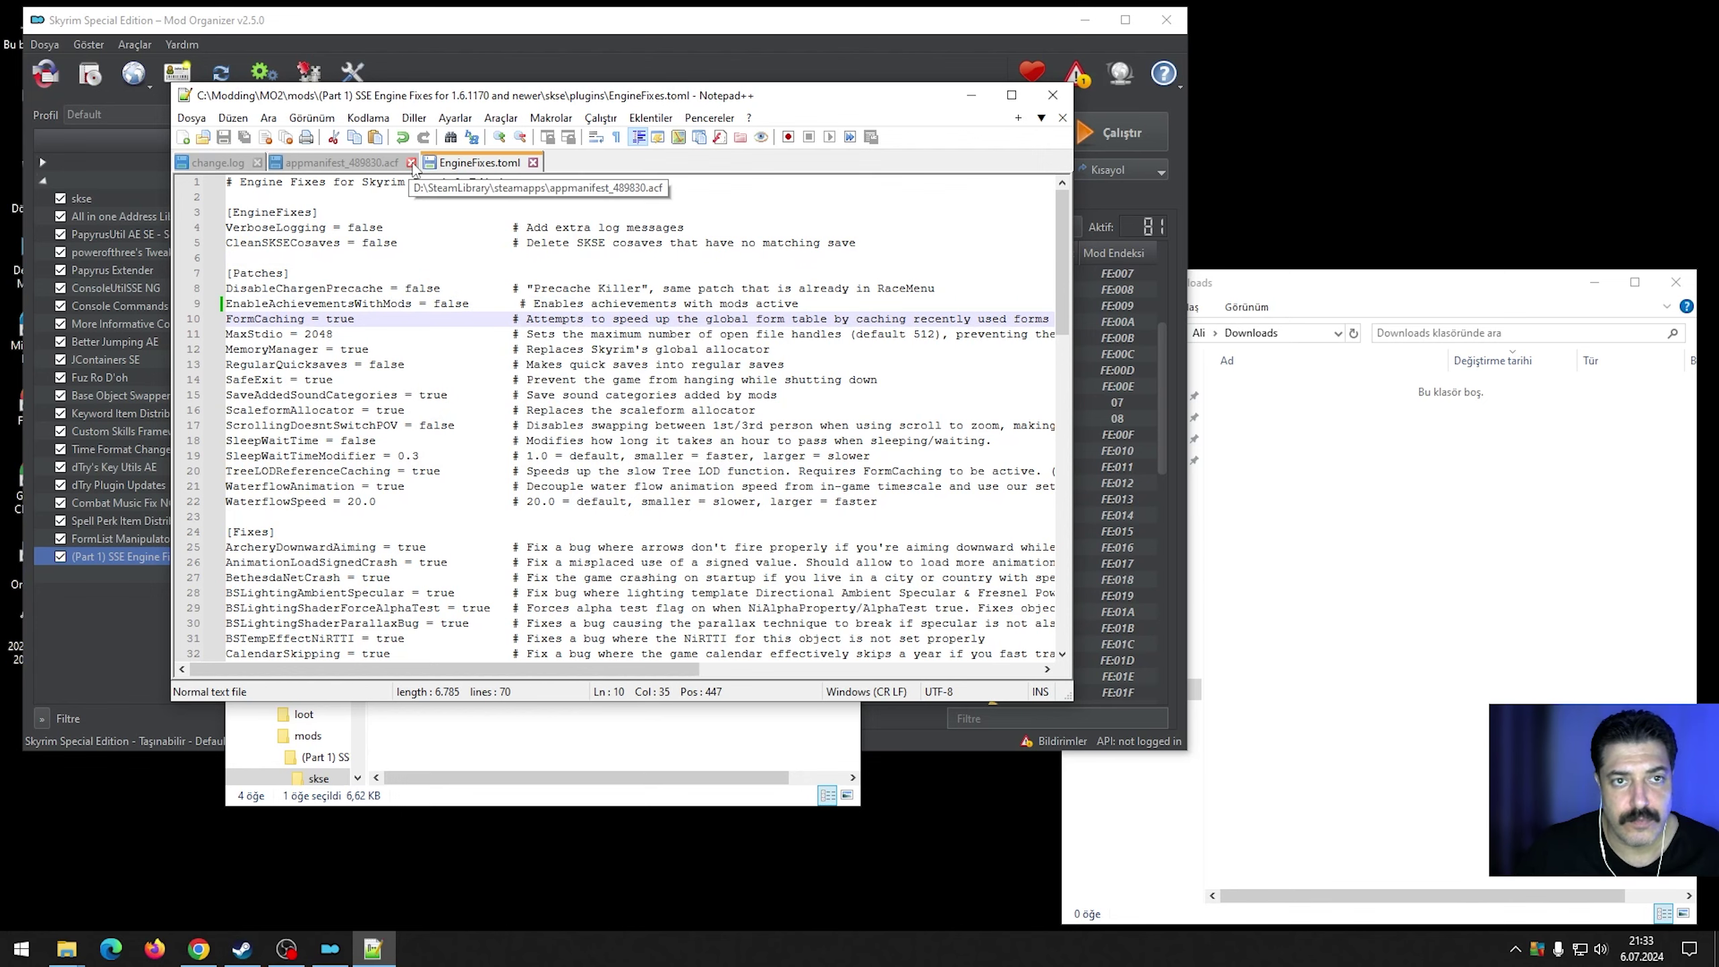
Close appmanifest_489830.acf, change.log and EngineFixes.toml, and exit Notepad++ and the plugins folder window.
left_click(411, 163)
left_click(263, 166)
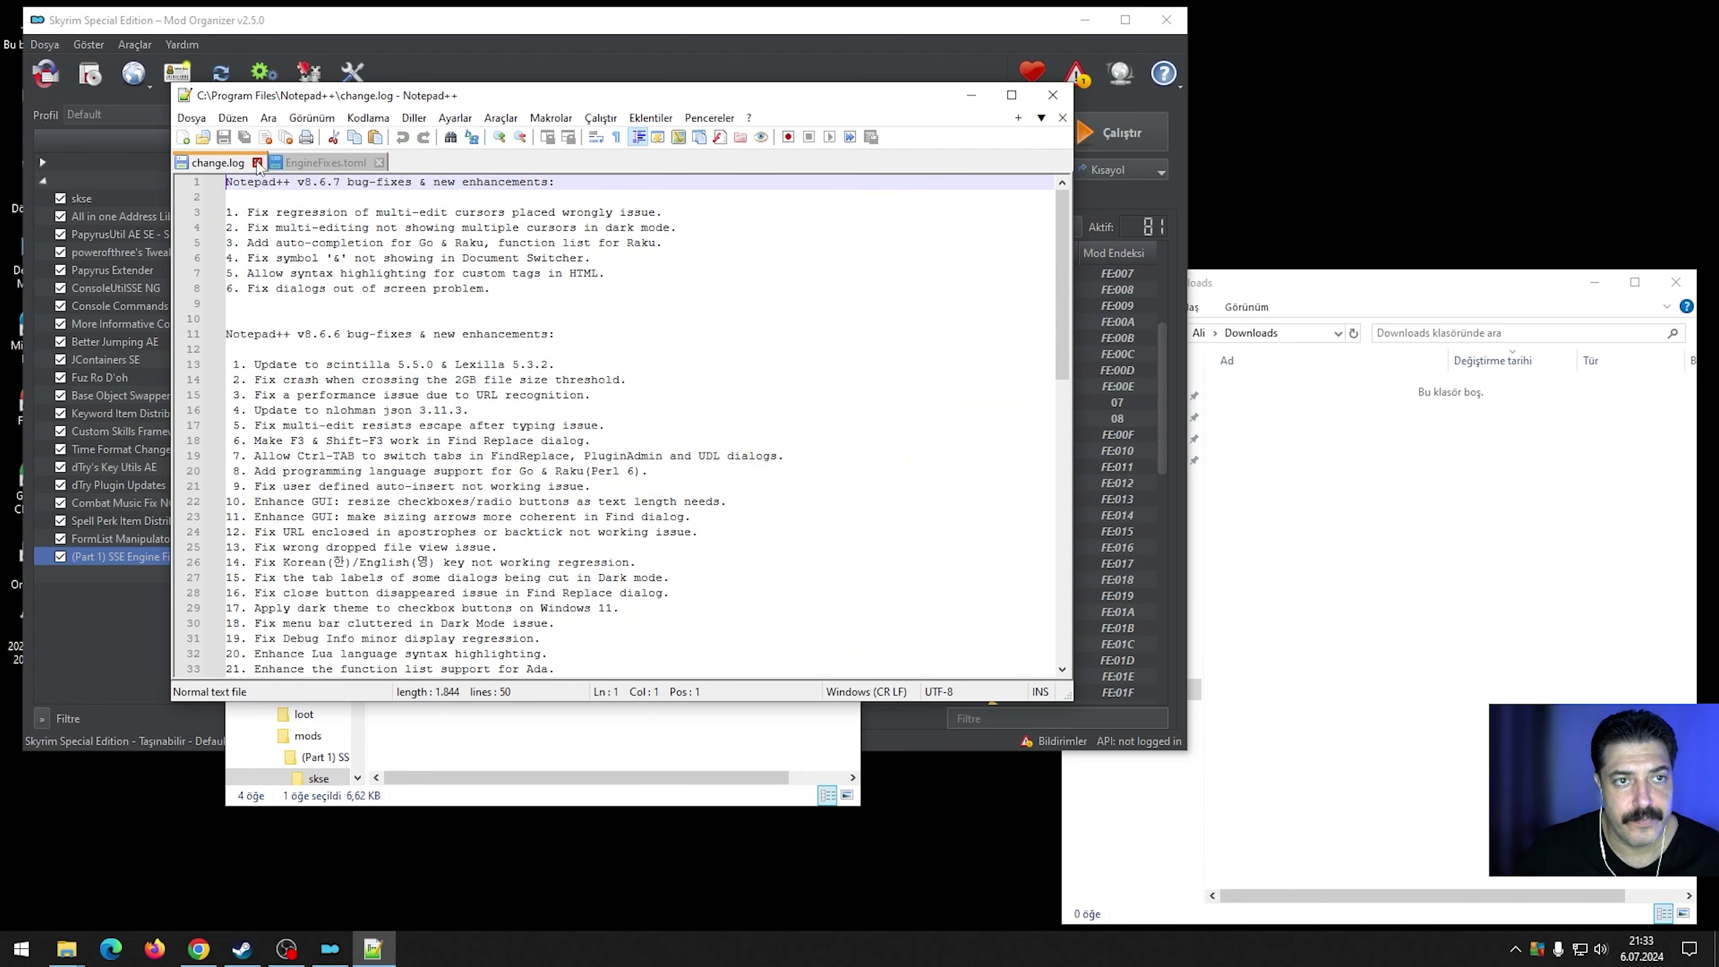
left_click(257, 163)
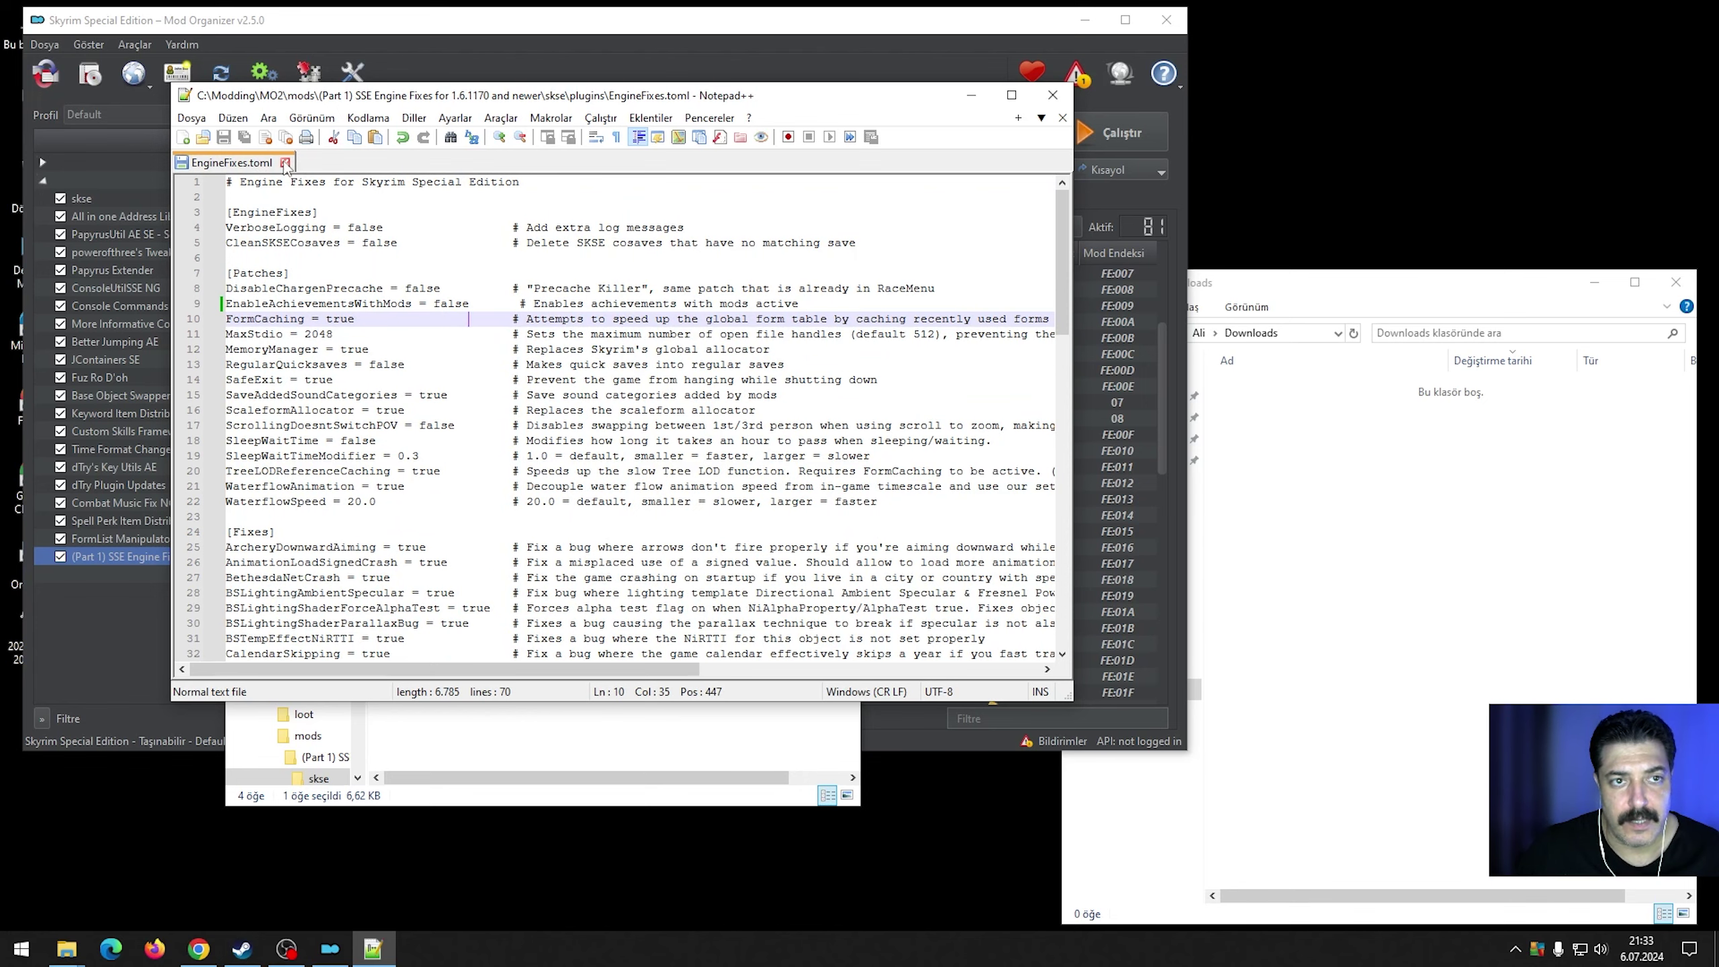
left_click(285, 163)
left_click(1052, 95)
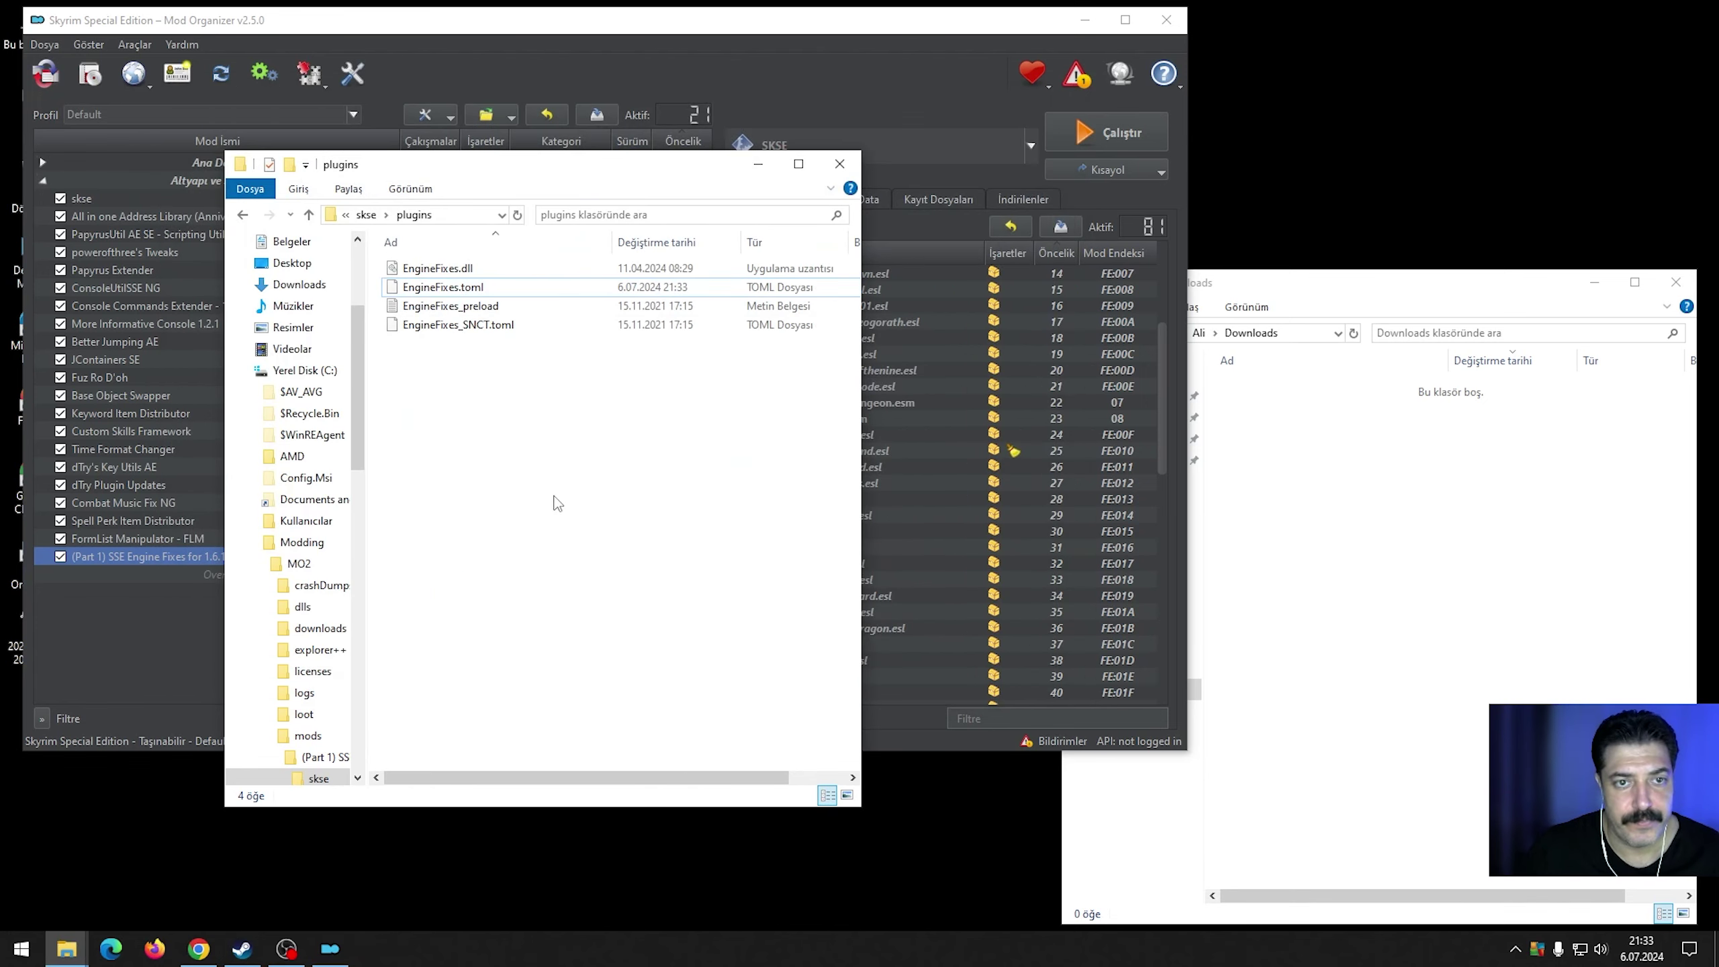
left_click(839, 163)
left_click(204, 602)
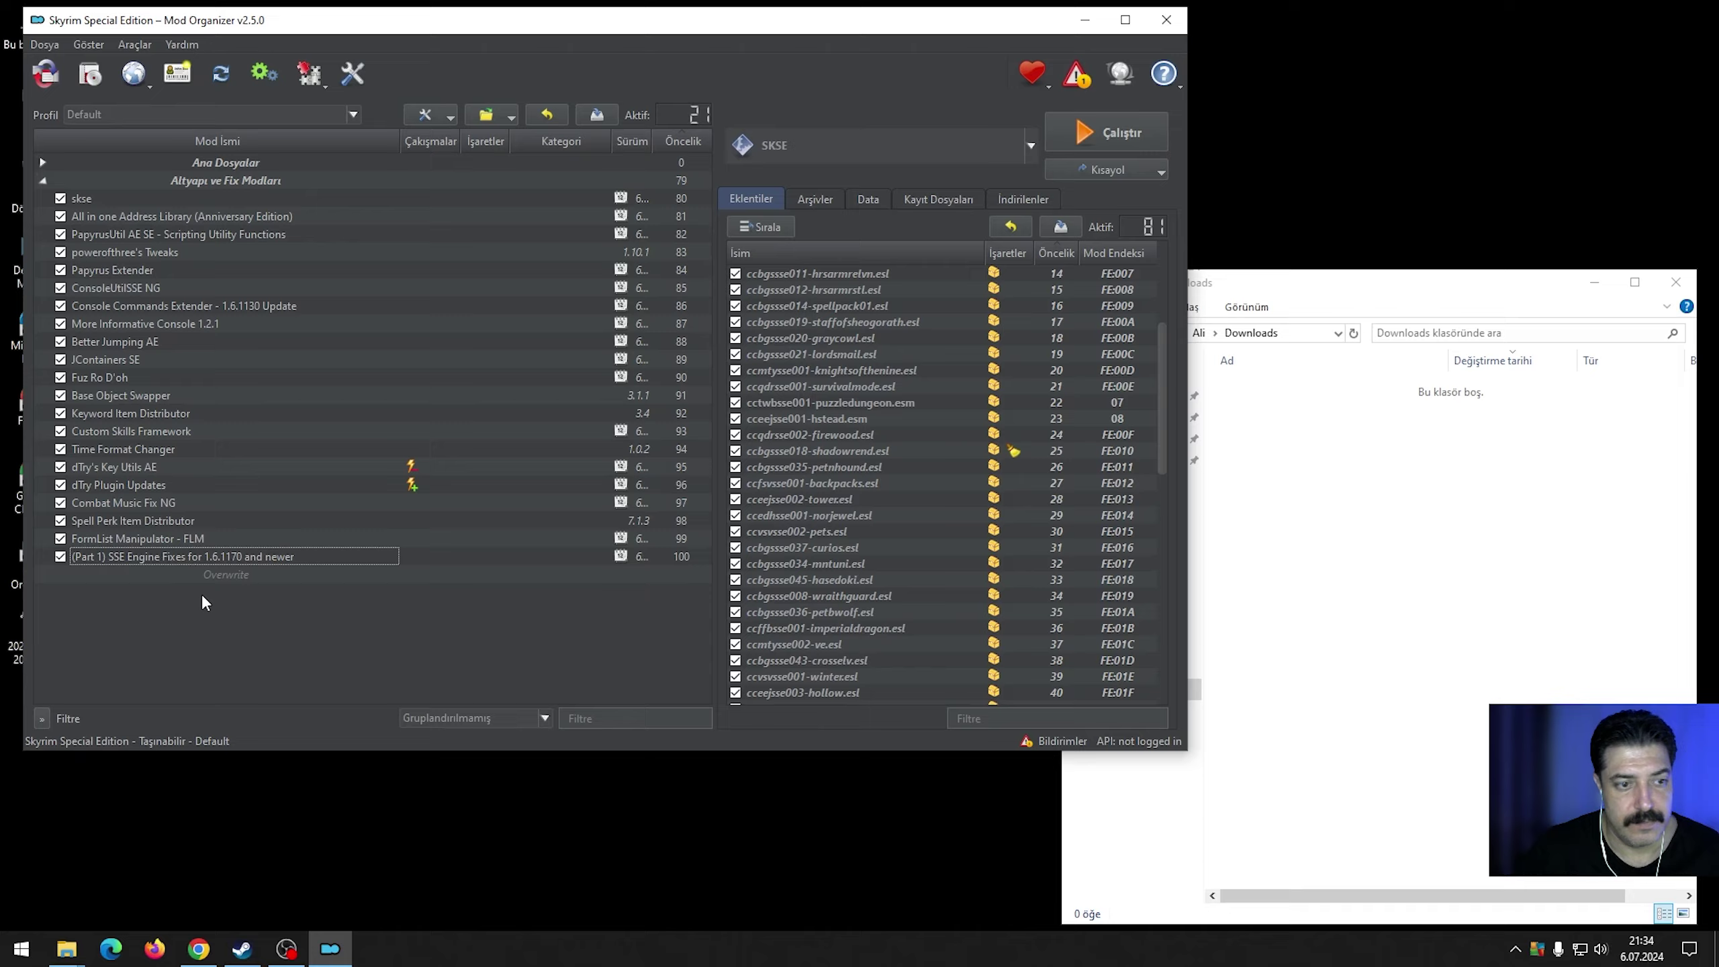
Switch to Chrome, close the SSE Engine Fixes page and show the files of the Mfg Fix mod.
left_click(198, 949)
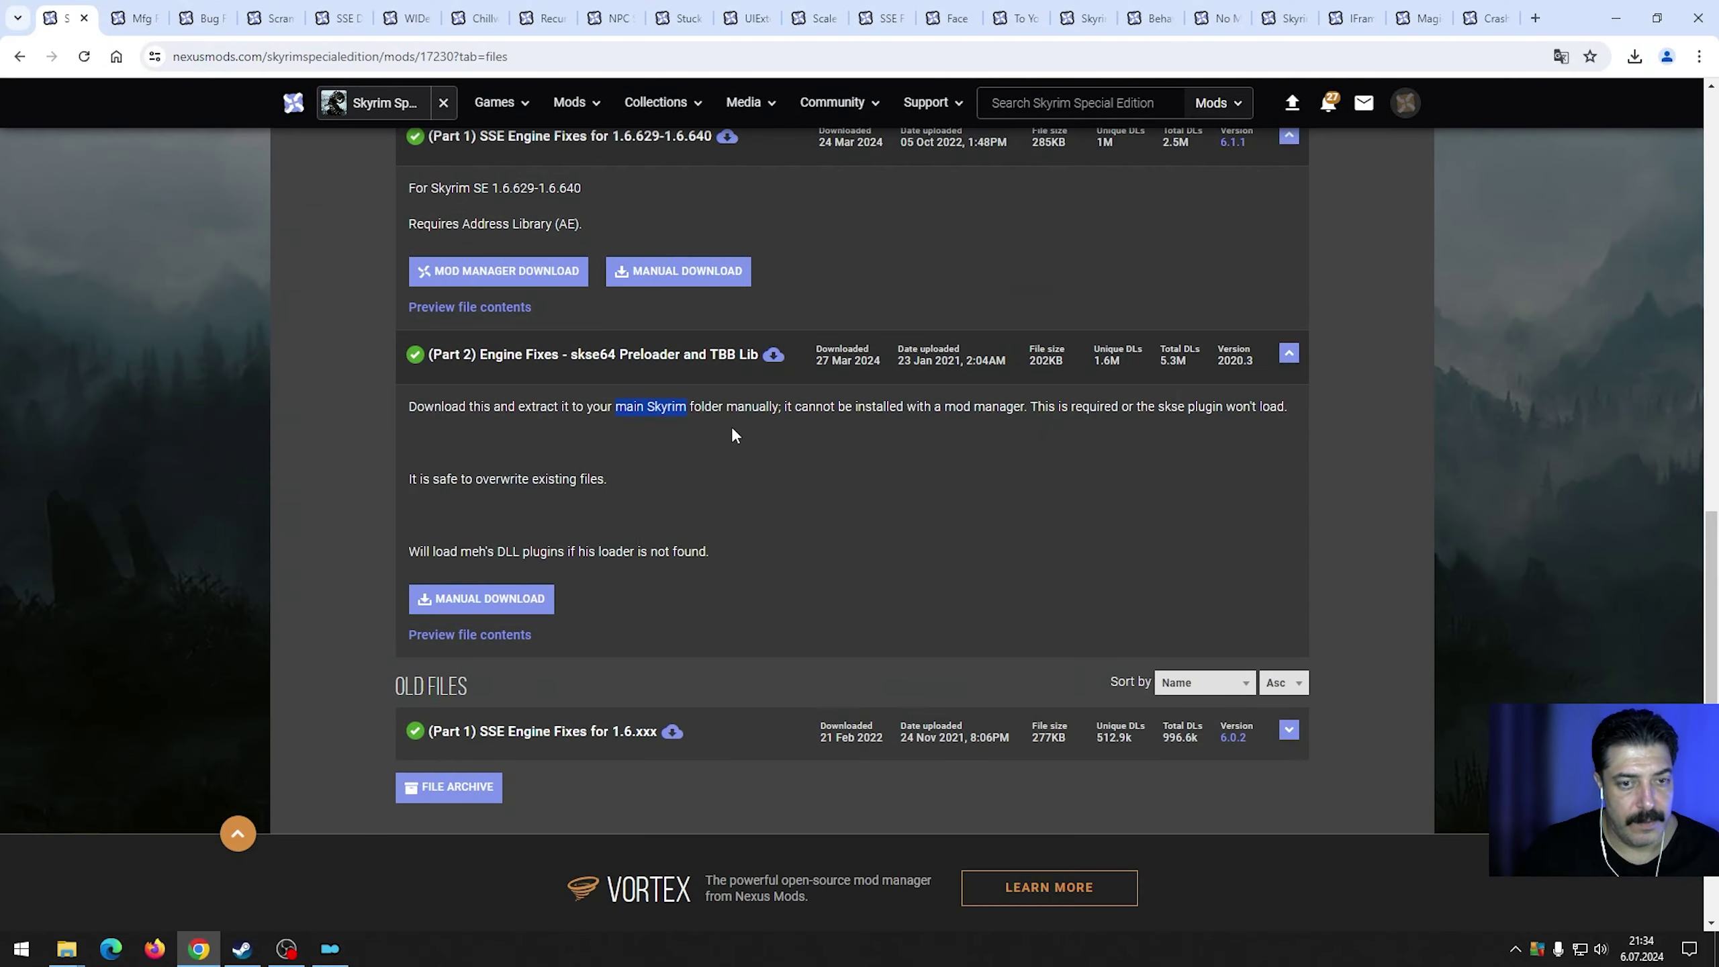
scroll(634, 449, "up", 10)
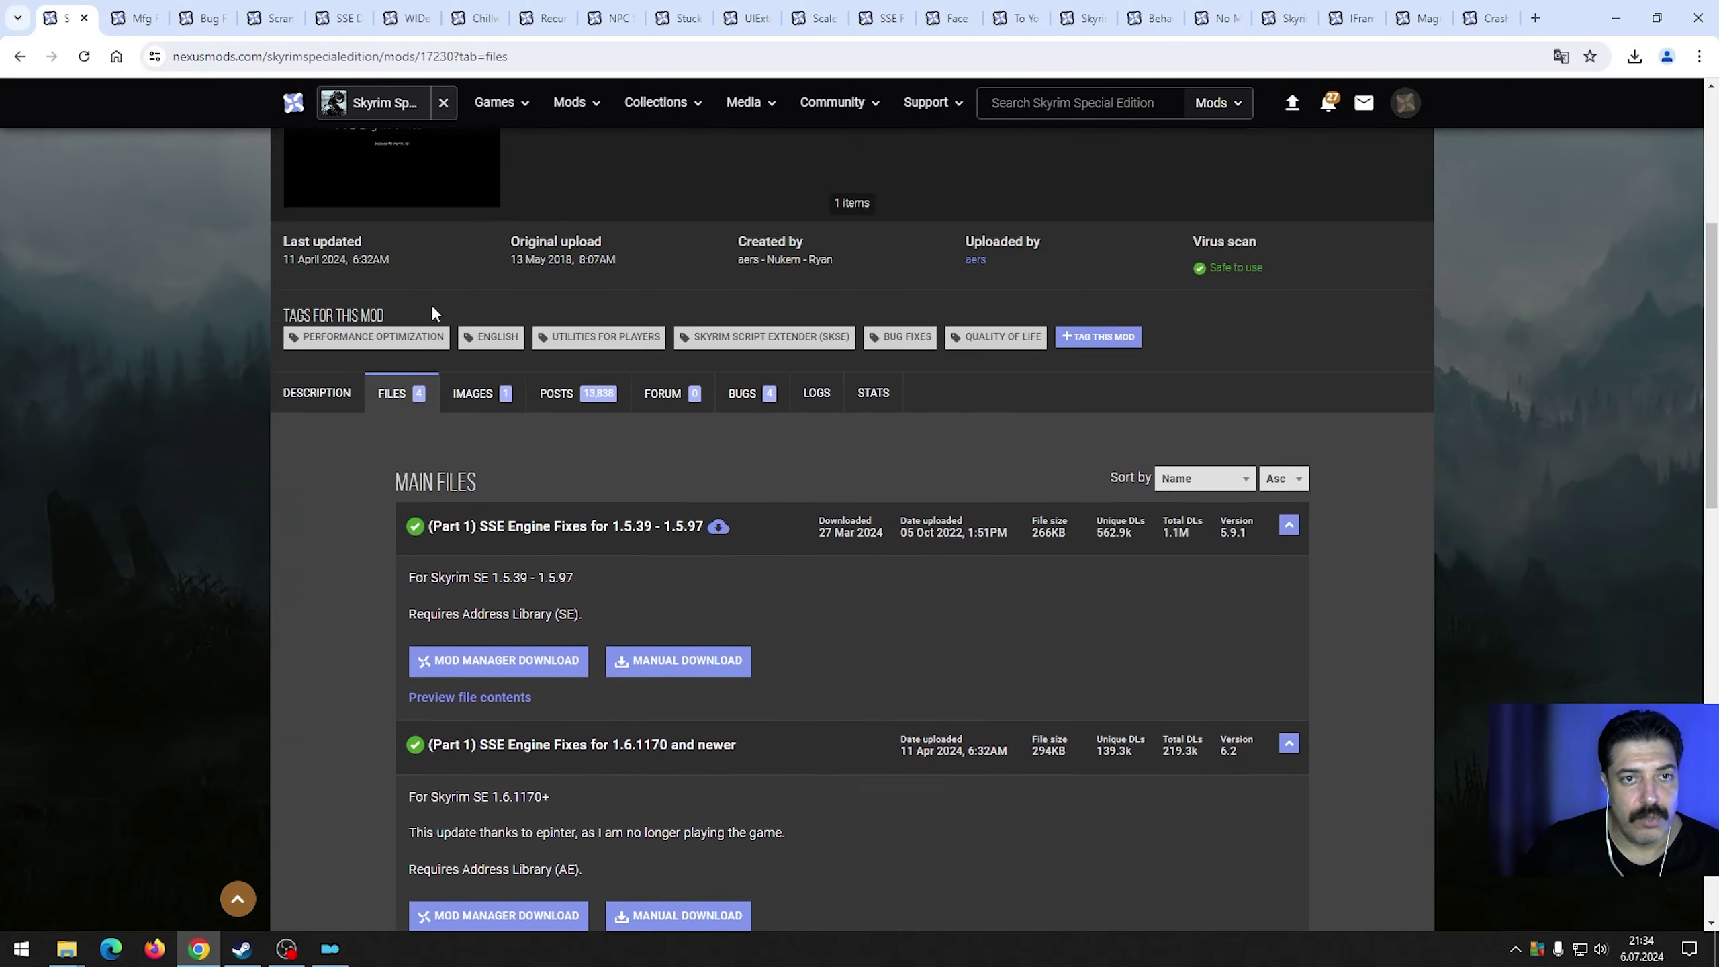
scroll(432, 308, "up", 5)
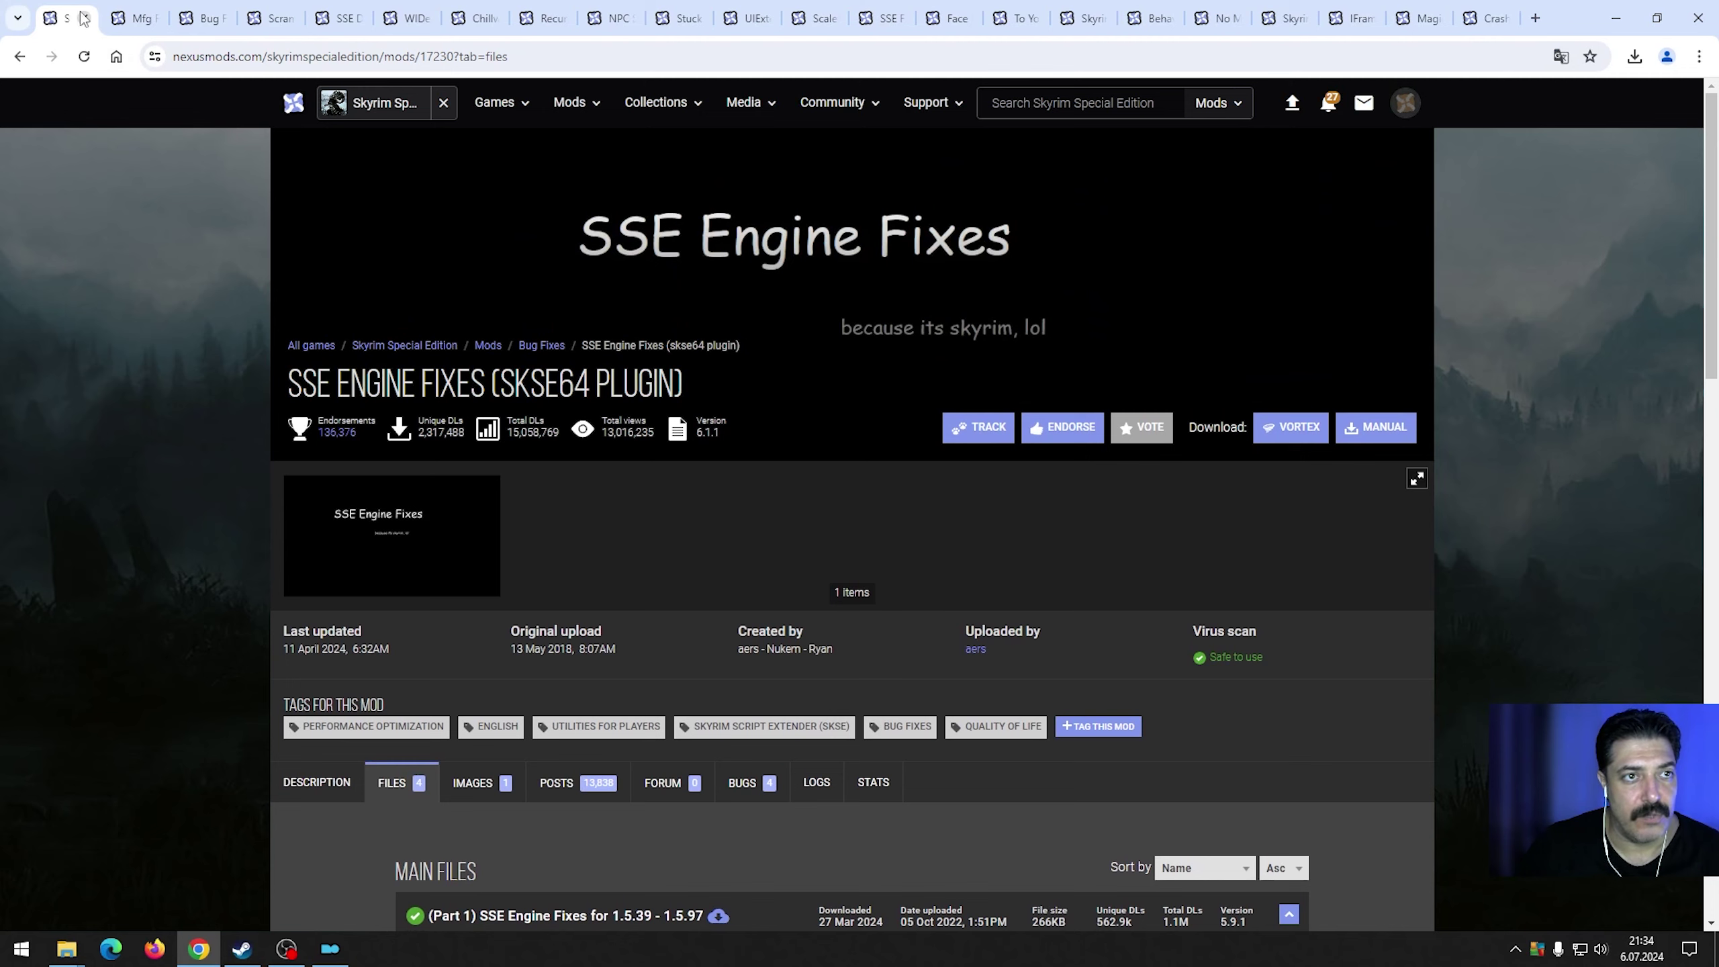
left_click(85, 18)
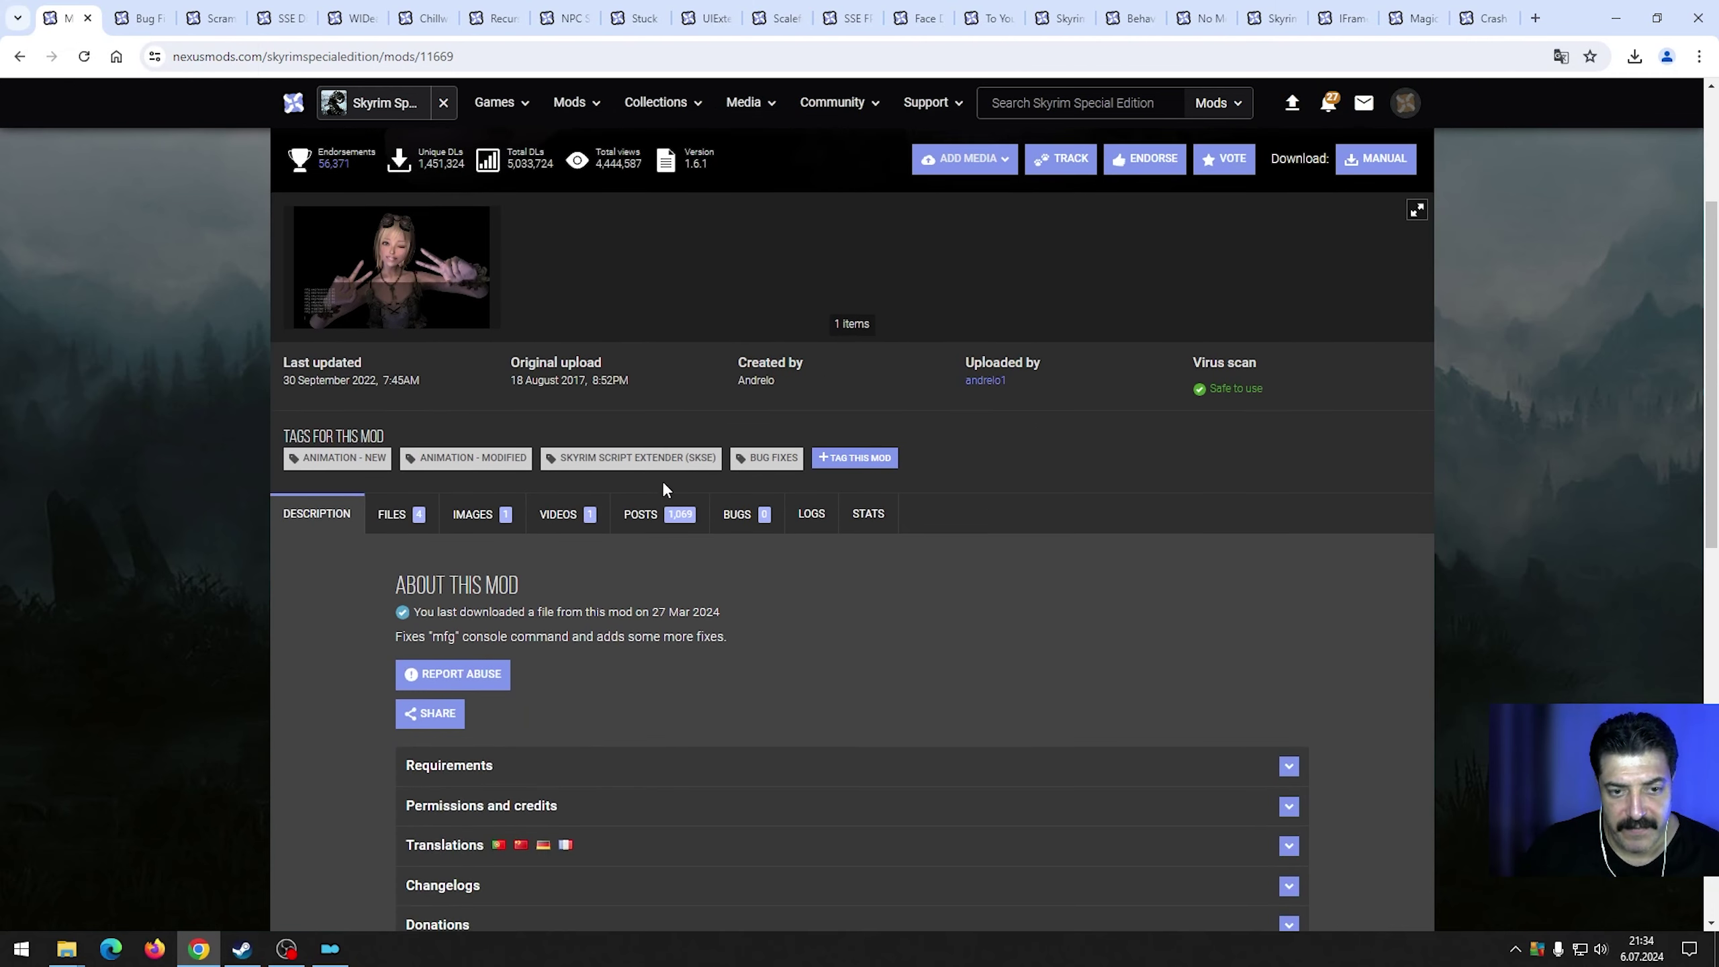
scroll(577, 559, "down", 7)
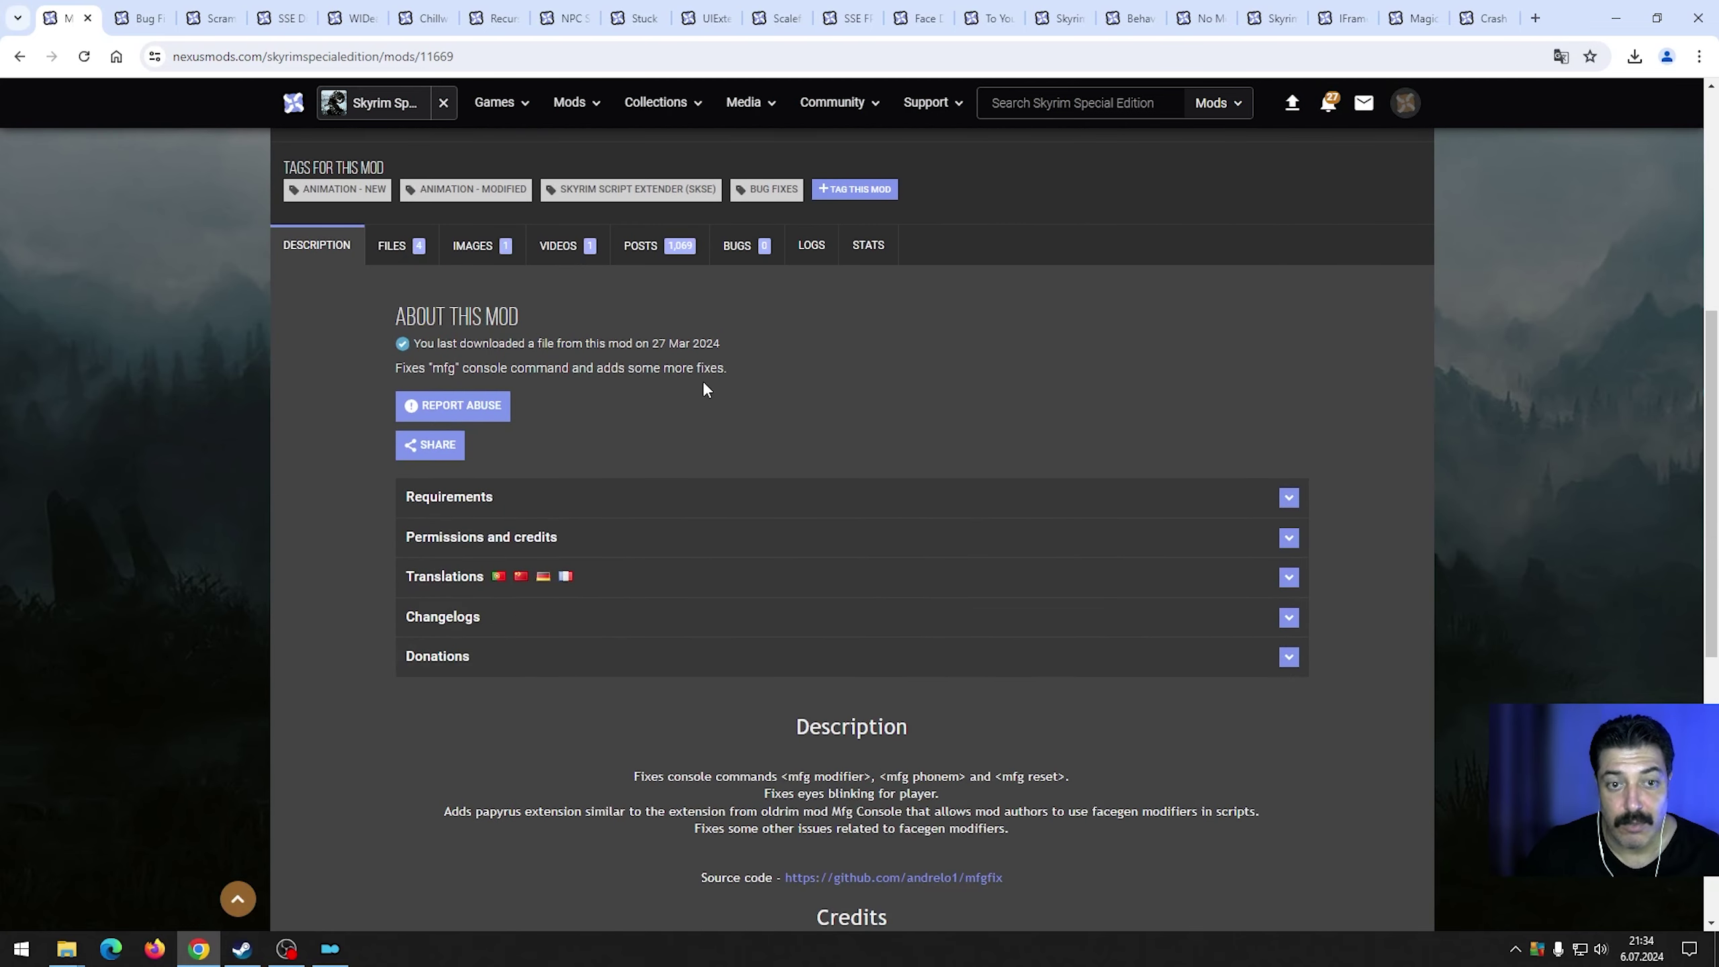
left_click(403, 247)
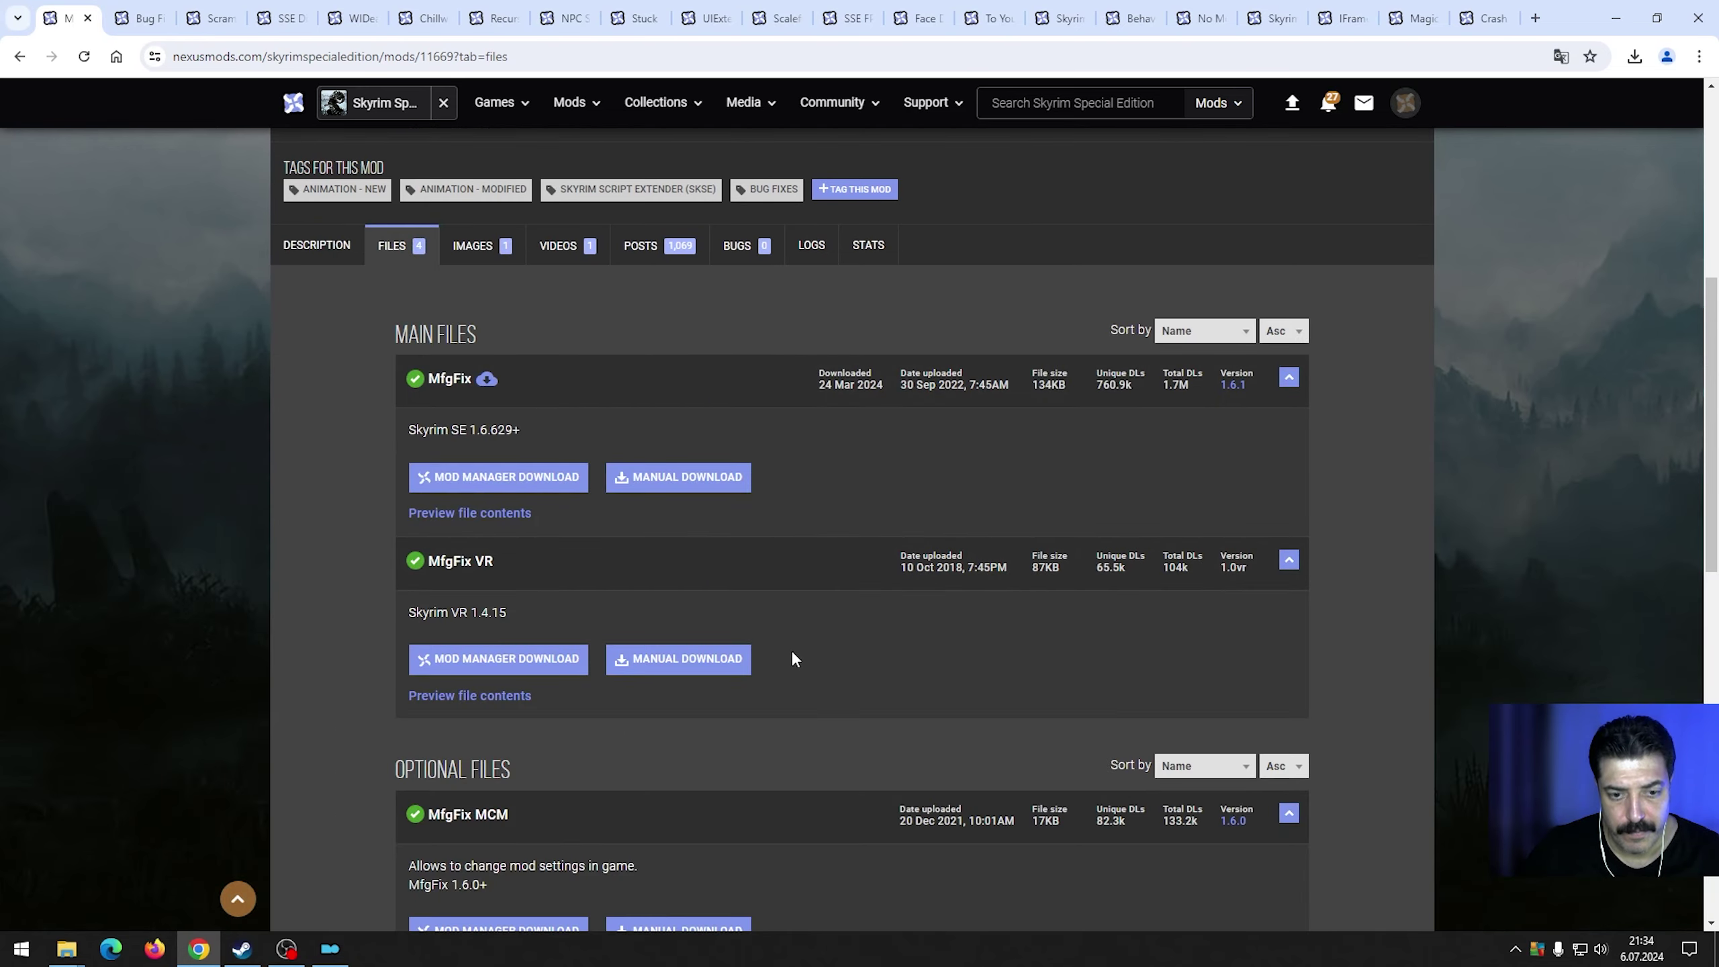
Manually download the main MfgFix file for Skyrim SE 1.6.629+, show it in the Downloads folder and minimize Chrome.
scroll(793, 654, "down", 2)
scroll(789, 666, "up", 5)
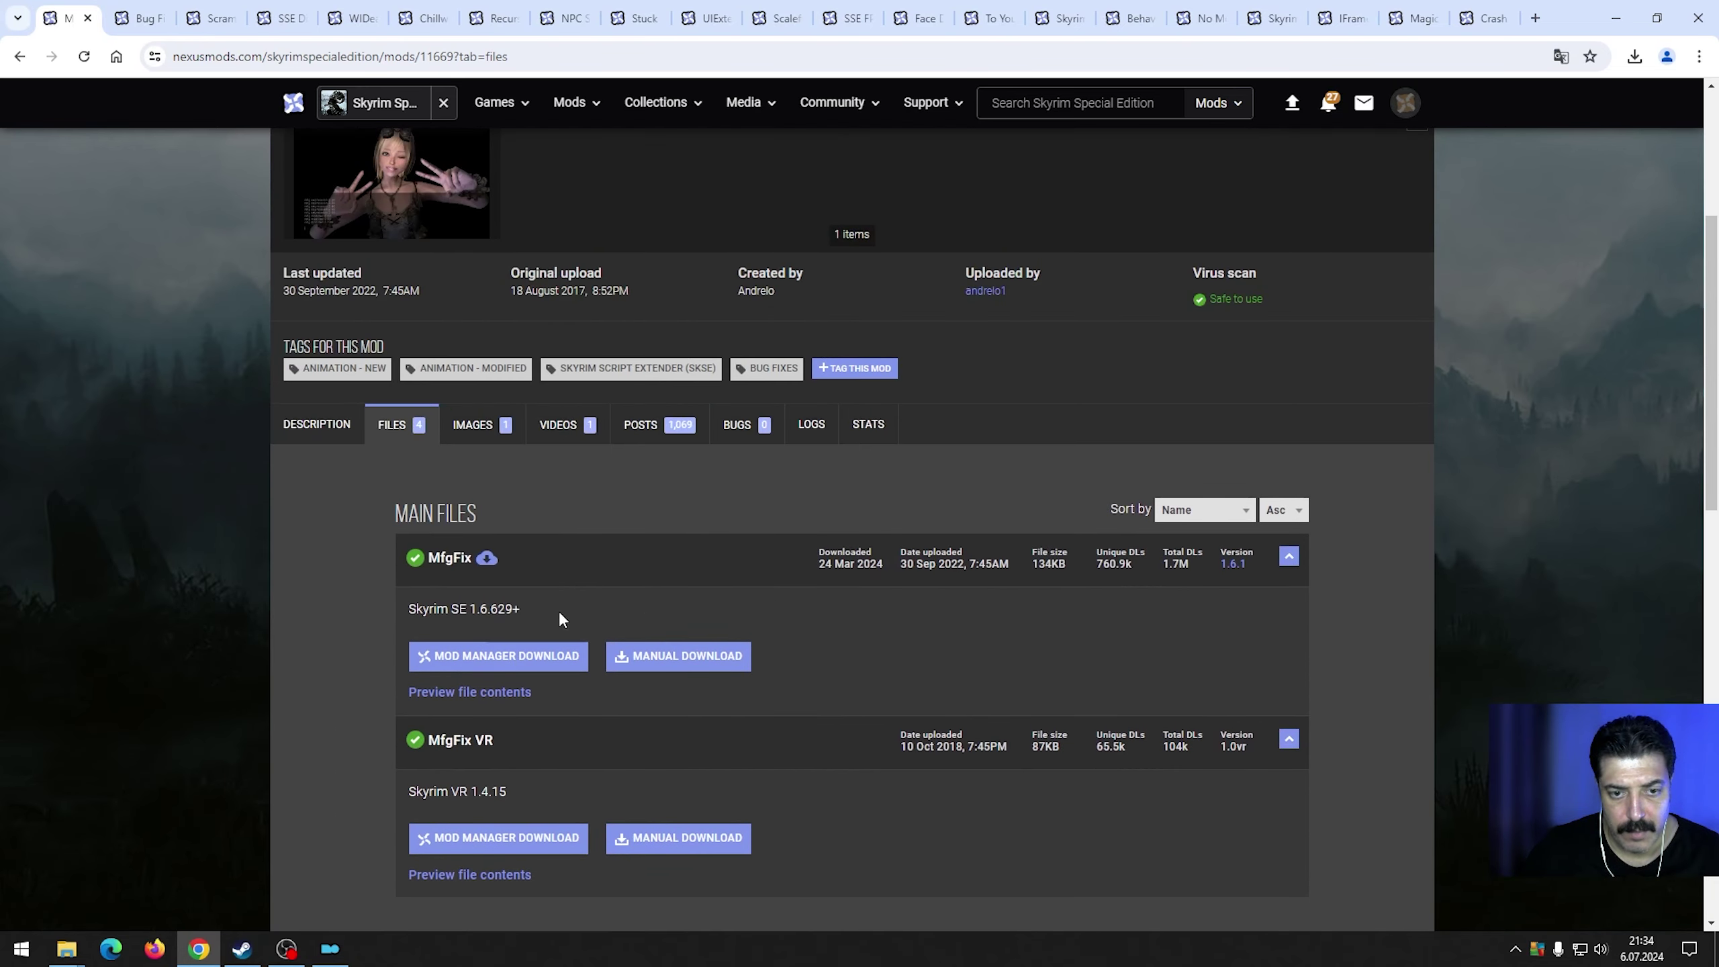
scroll(558, 613, "down", 2)
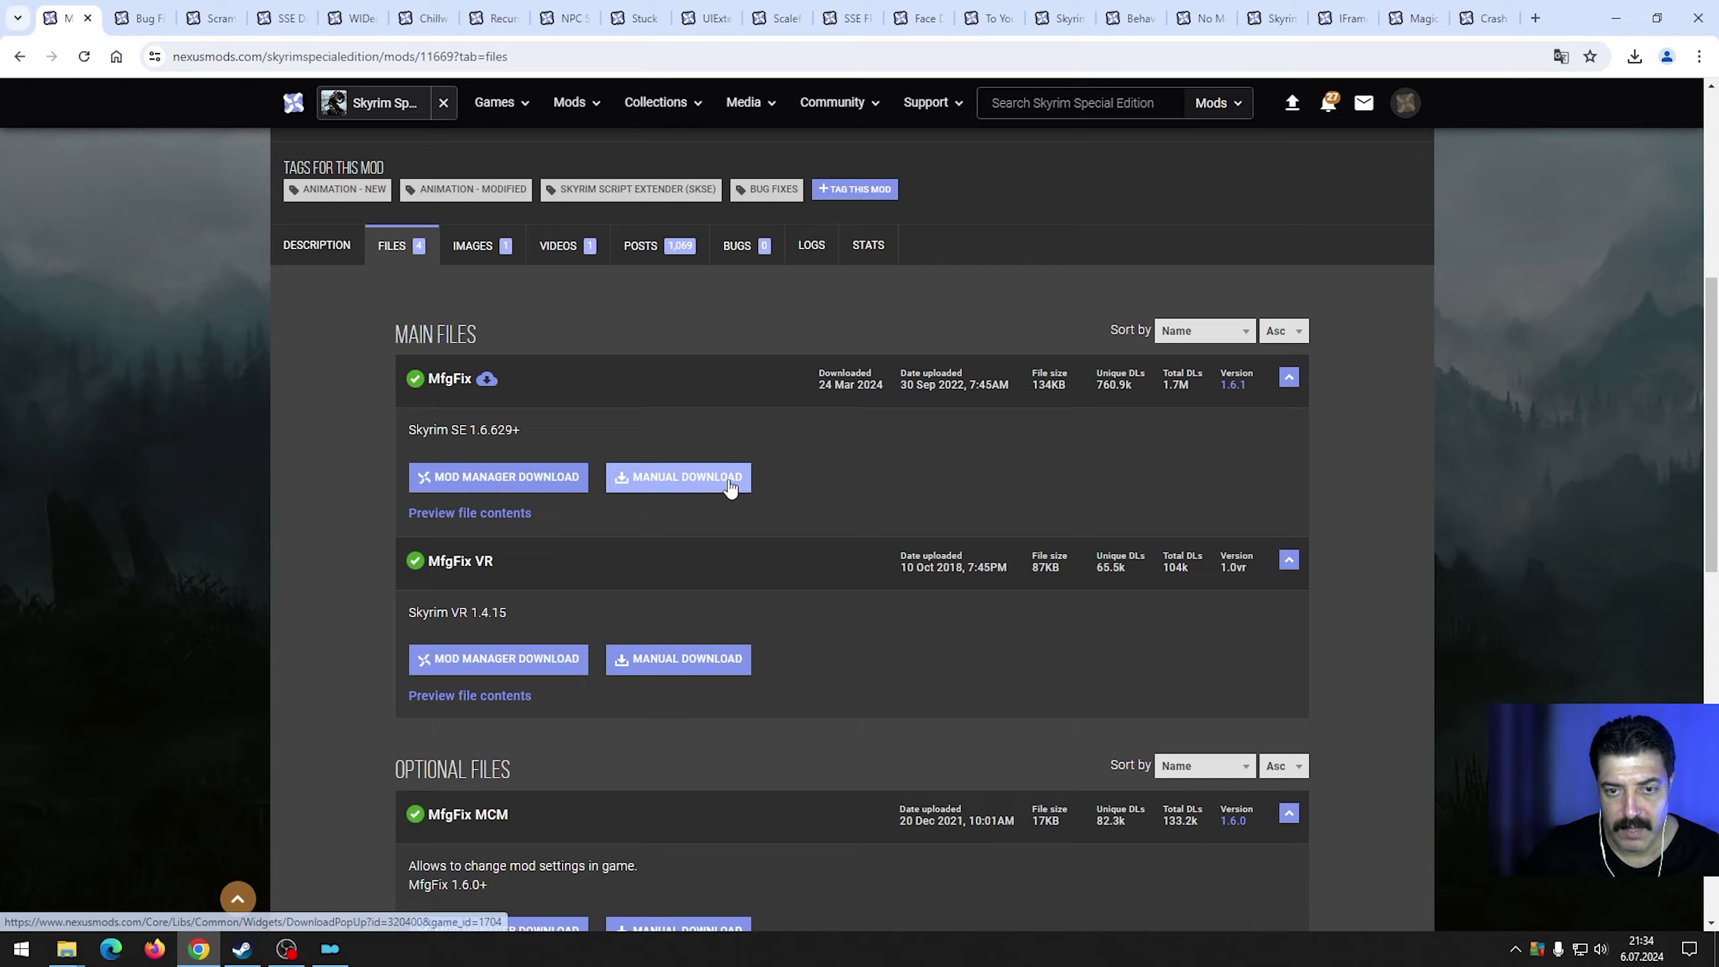
left_click(730, 487)
left_click(503, 427)
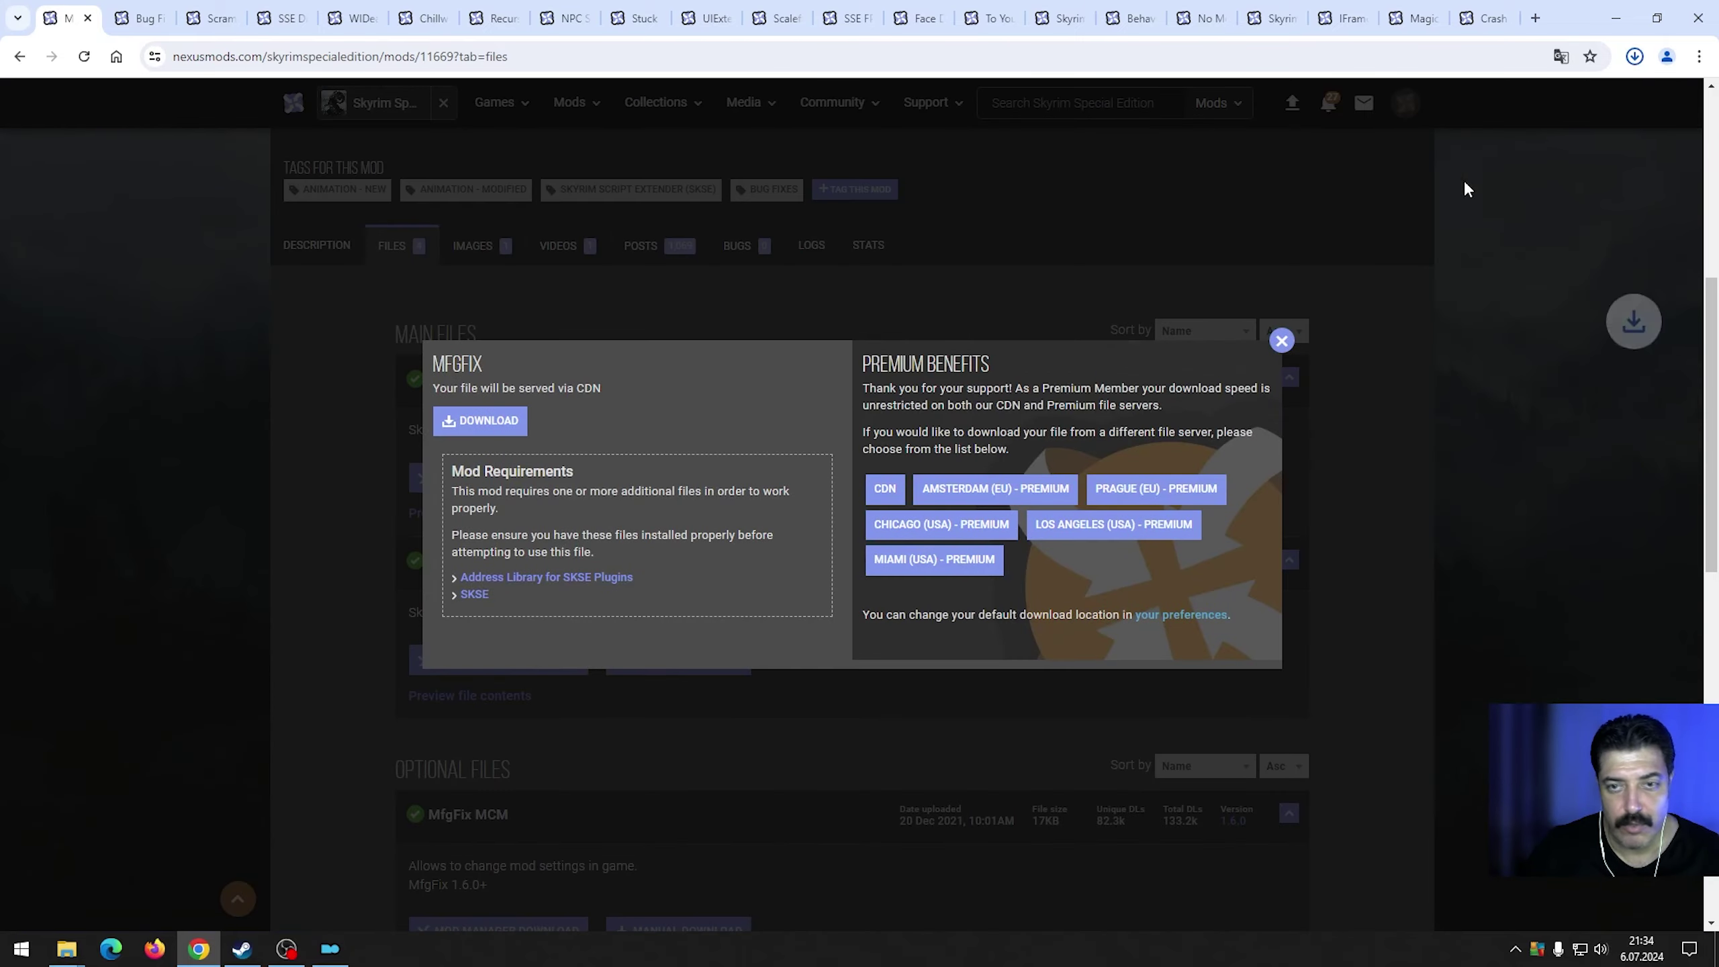
left_click(1584, 99)
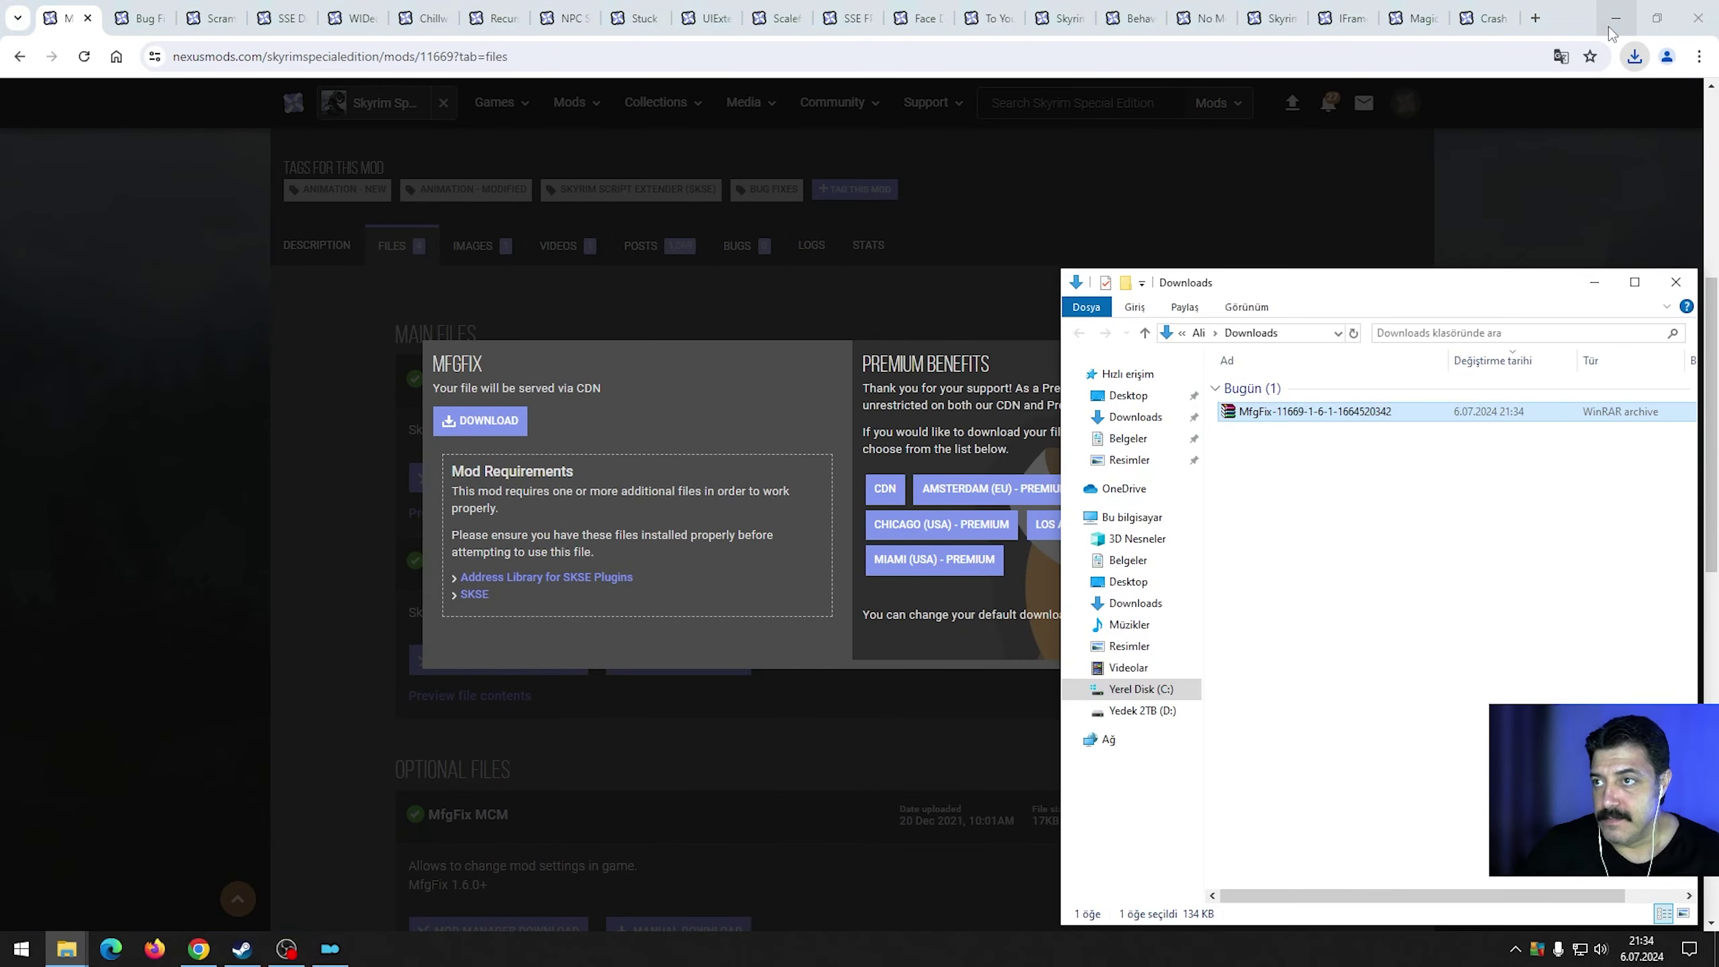
left_click(1615, 18)
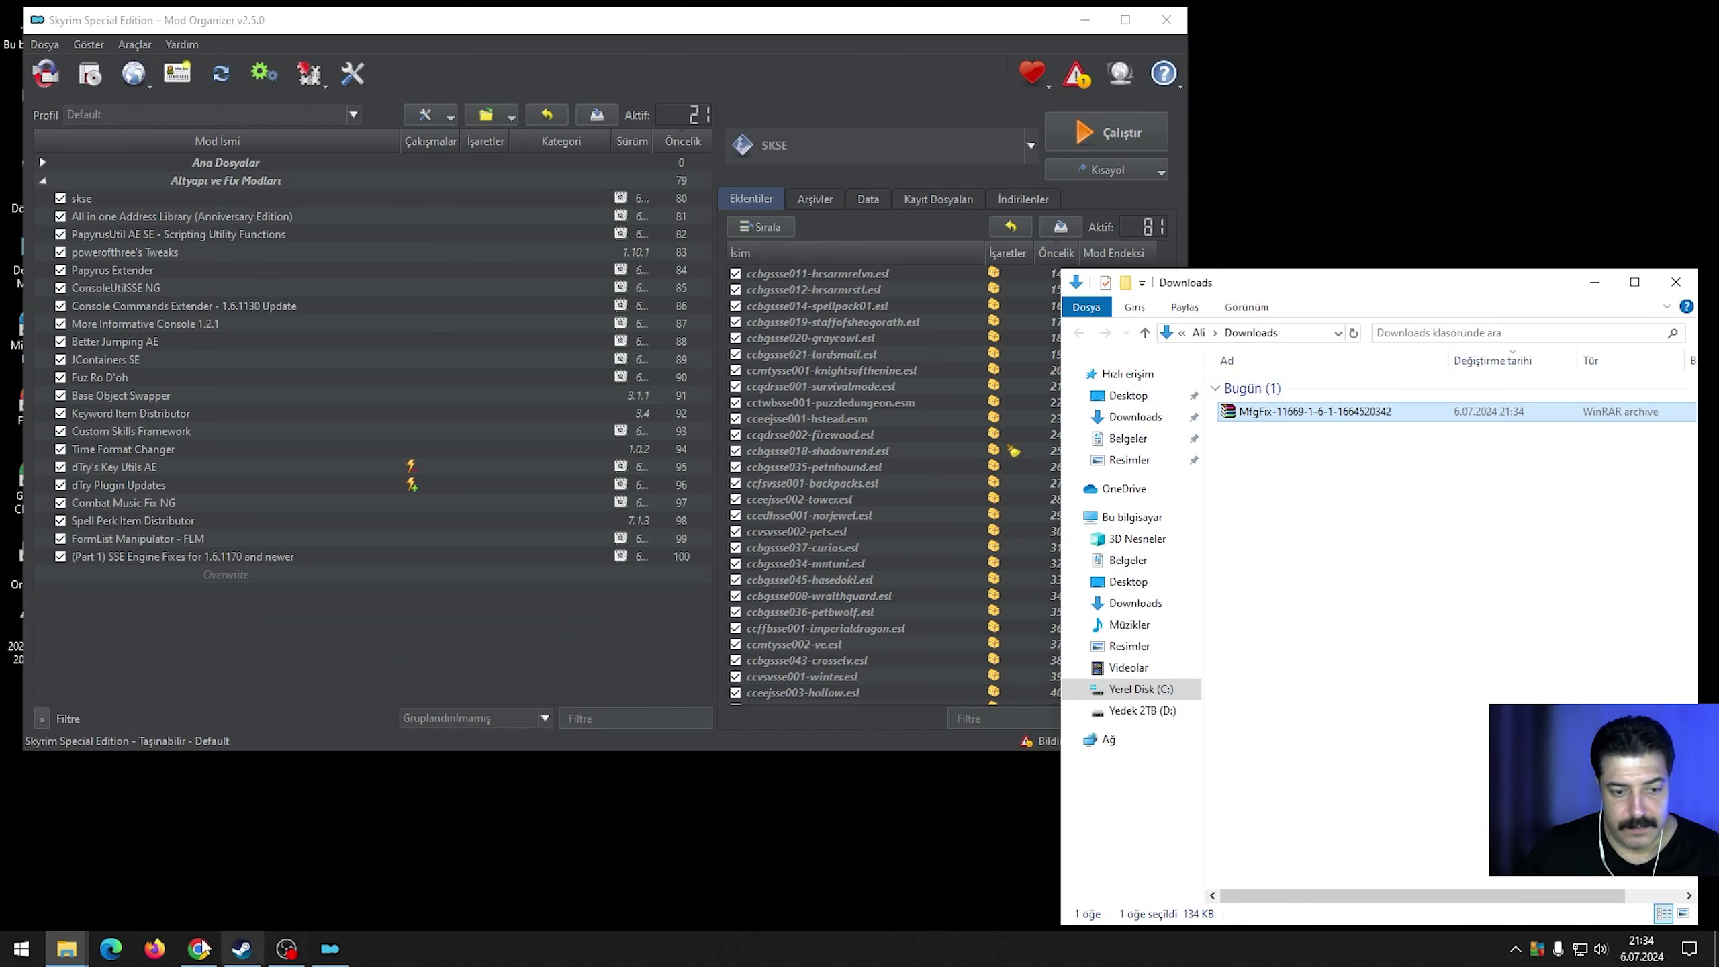
Move the MfgFix archive from Downloads into the 1.gereksinim modları folder.
mouse_move(66, 948)
left_click(112, 874)
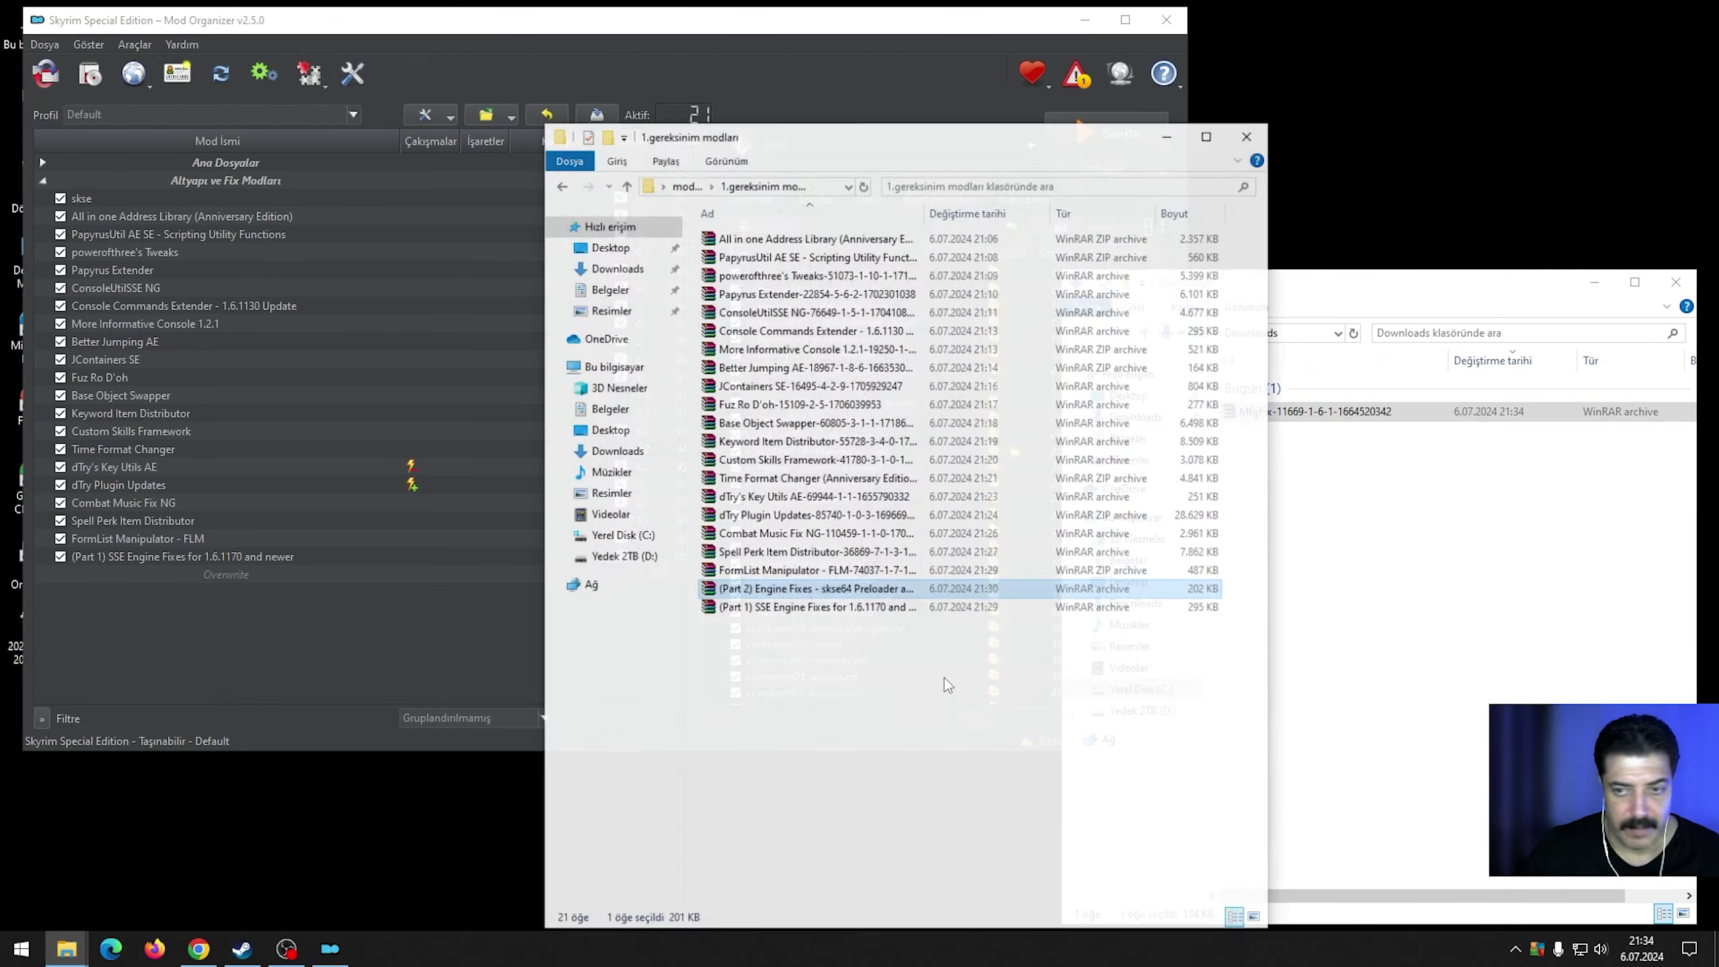
left_click(1451, 576)
left_click_drag(1253, 411, 826, 745)
Install the MfgFix archive in Mod Organizer at the end of the mod list under its default name and enable it.
left_click_drag(787, 614, 184, 561)
left_click(474, 398)
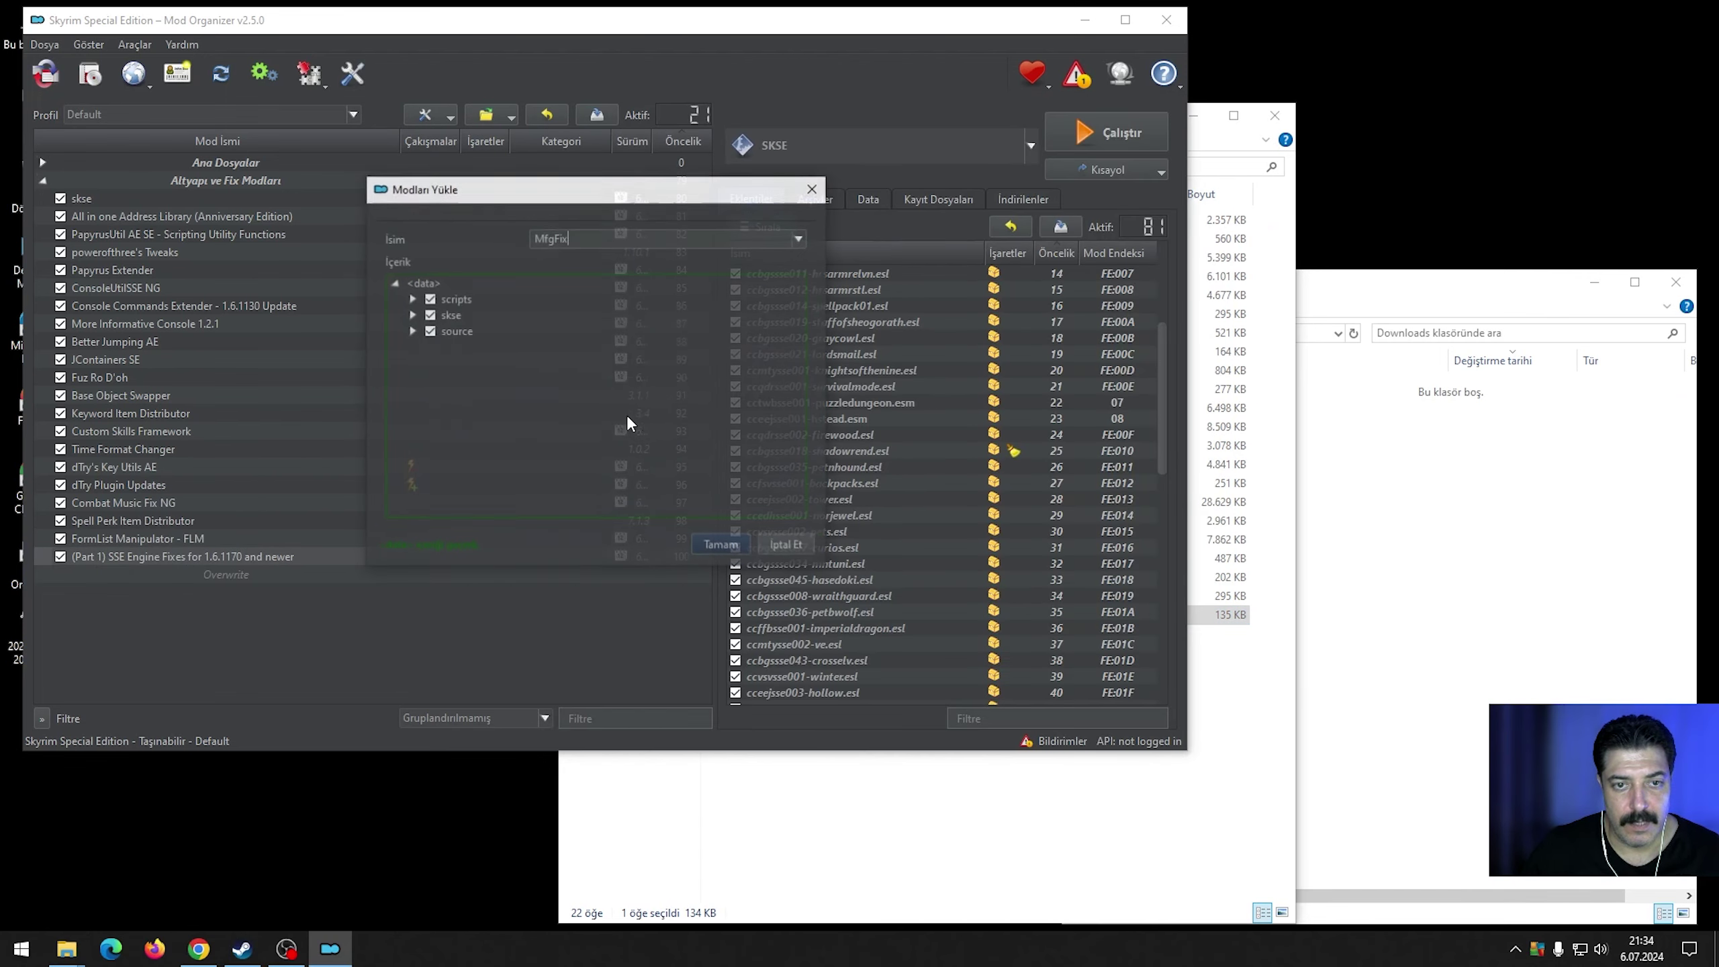
left_click(709, 543)
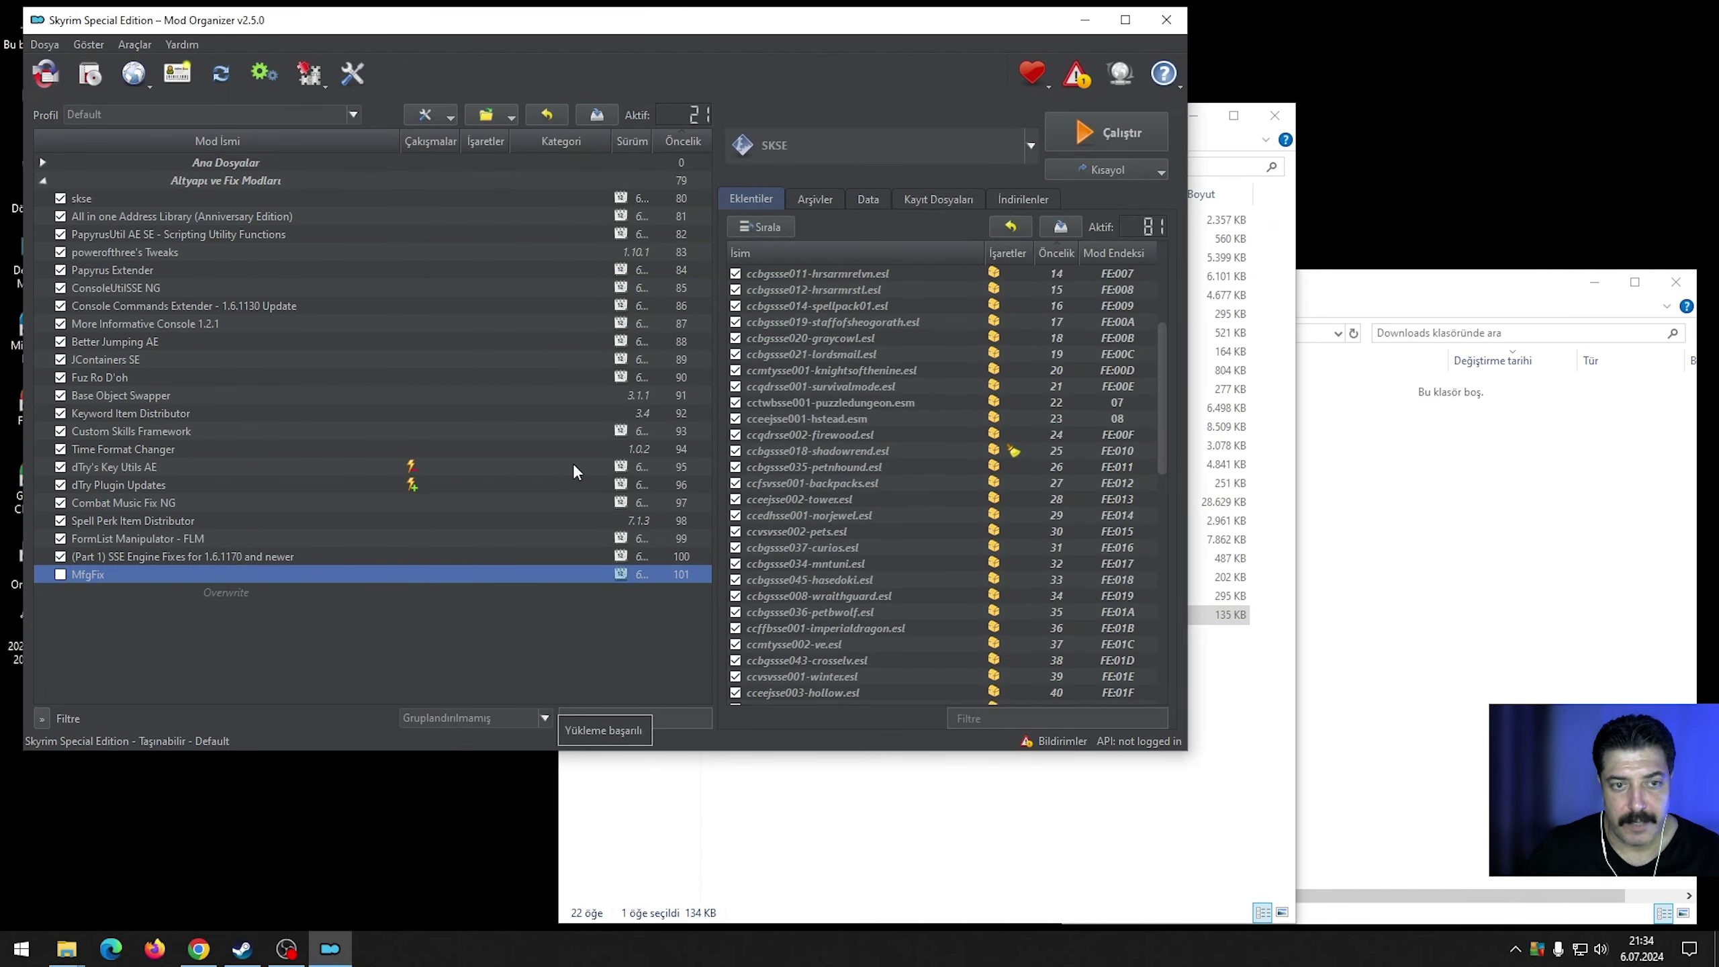
left_click(60, 574)
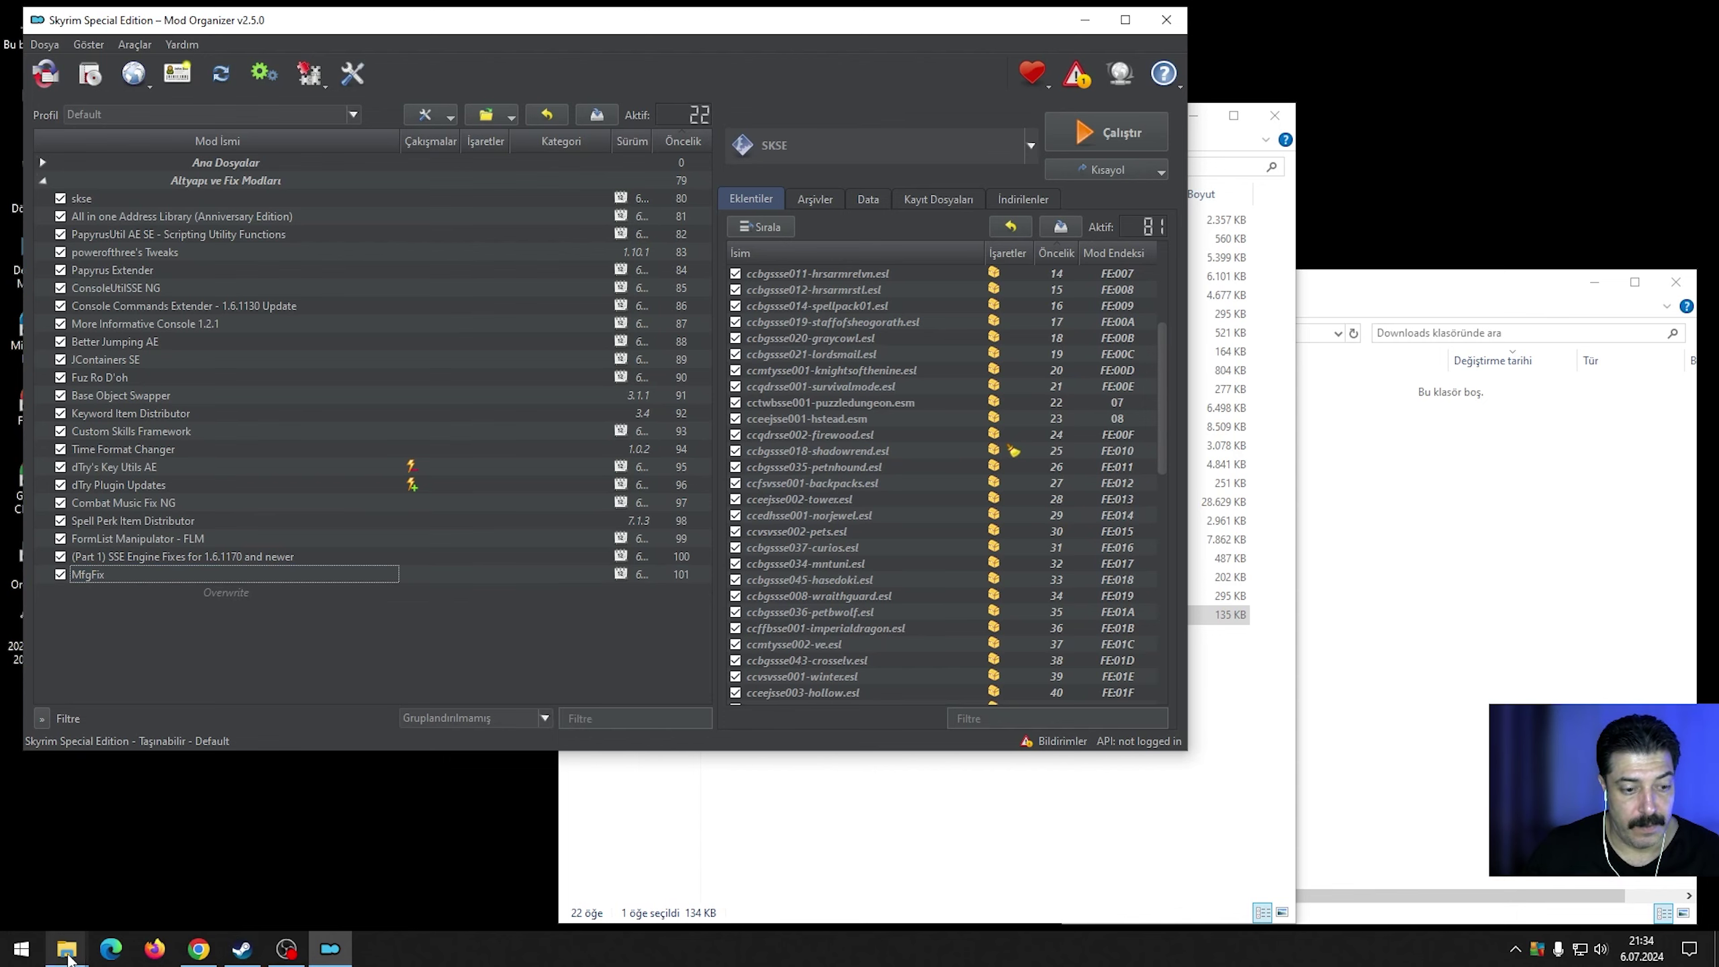
Bring the 1.gereksinim modları folder forward, and switch to Chrome to close the MfgFix download prompt and the Mfg Fix page.
mouse_move(67, 948)
left_click(78, 843)
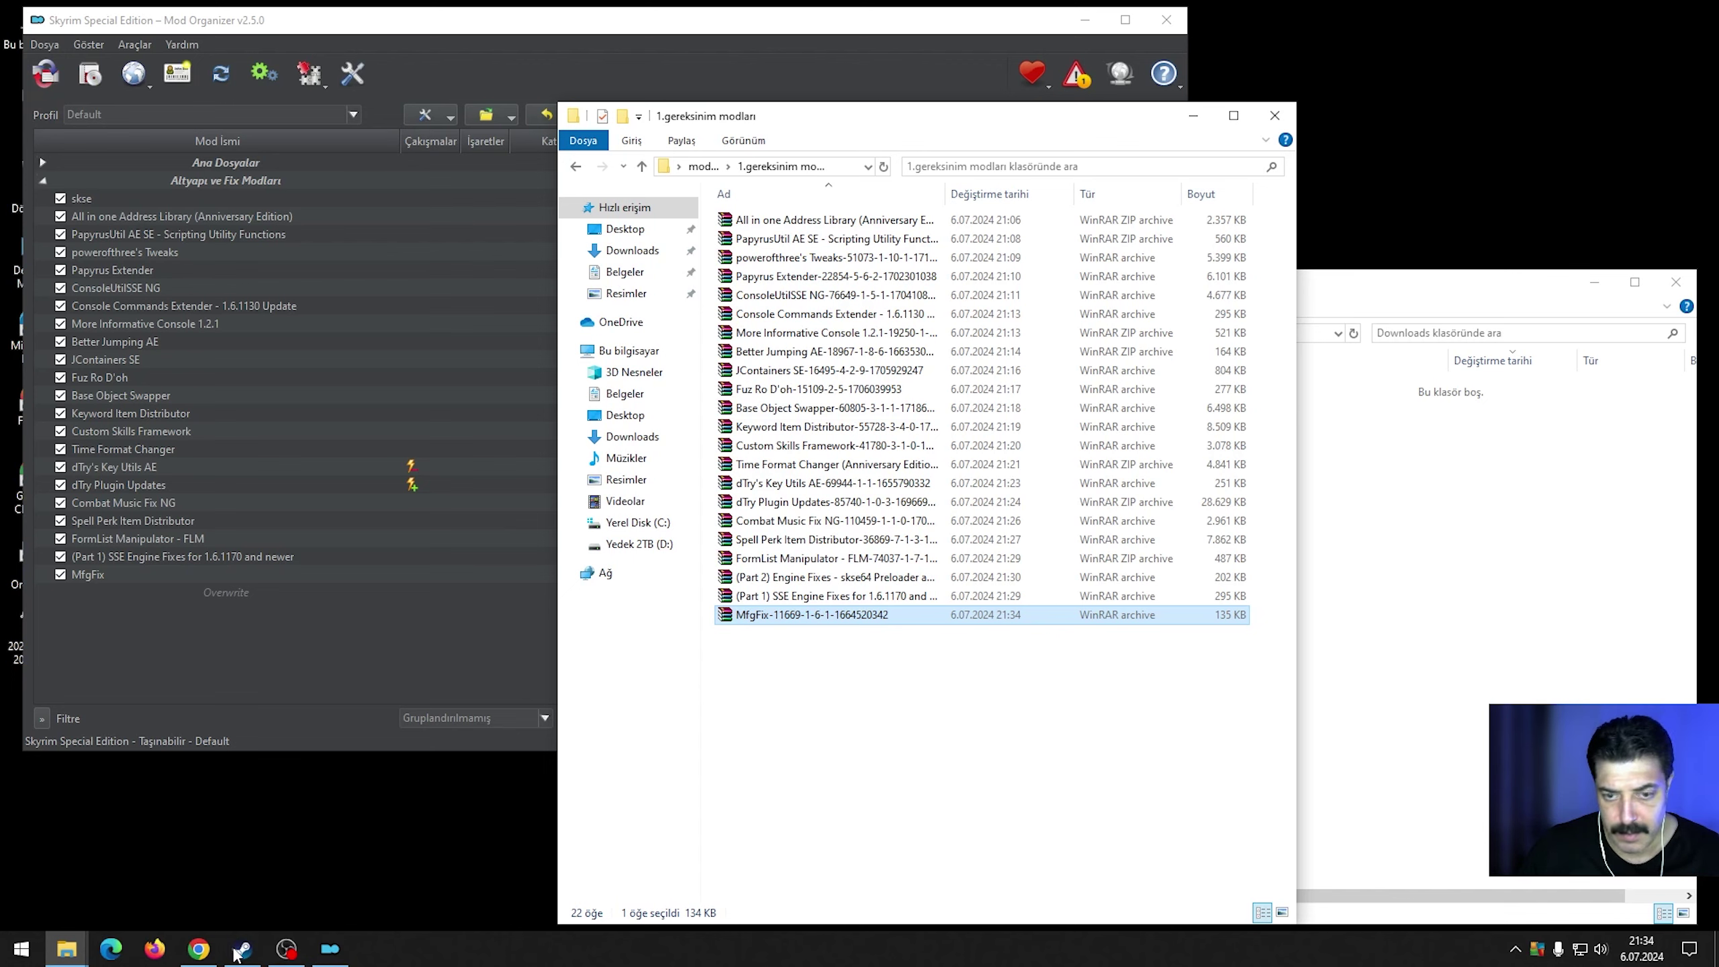
left_click(68, 952)
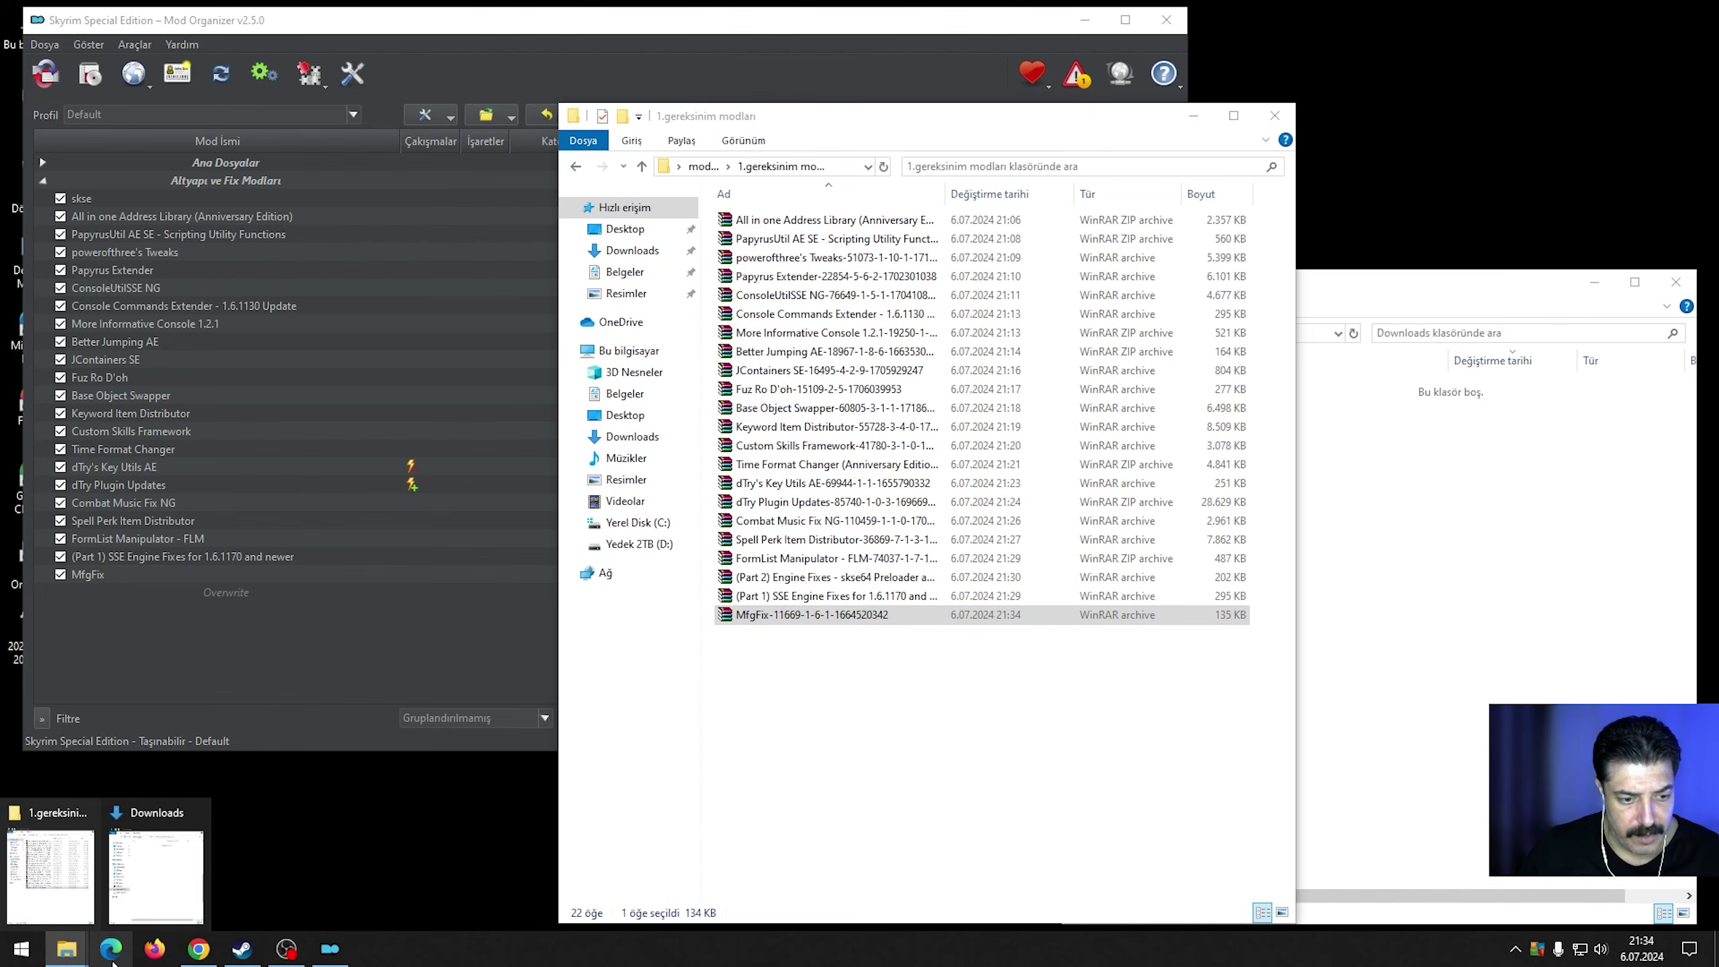
left_click(198, 949)
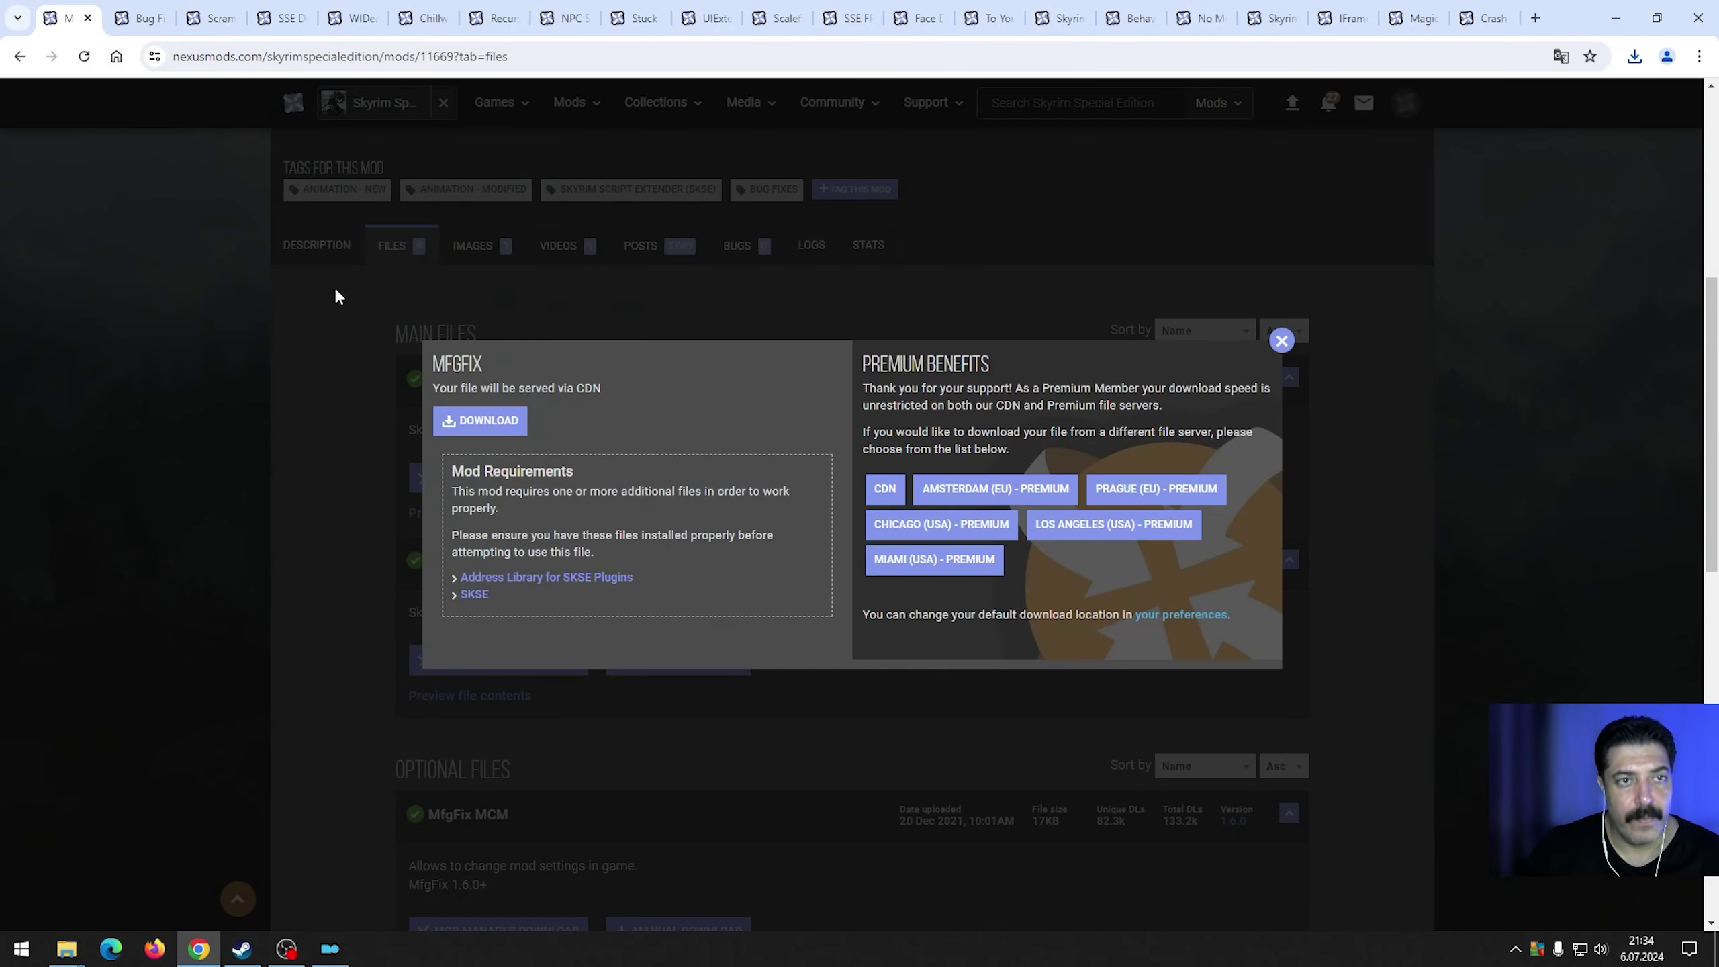
left_click(1282, 341)
scroll(264, 256, "up", 6)
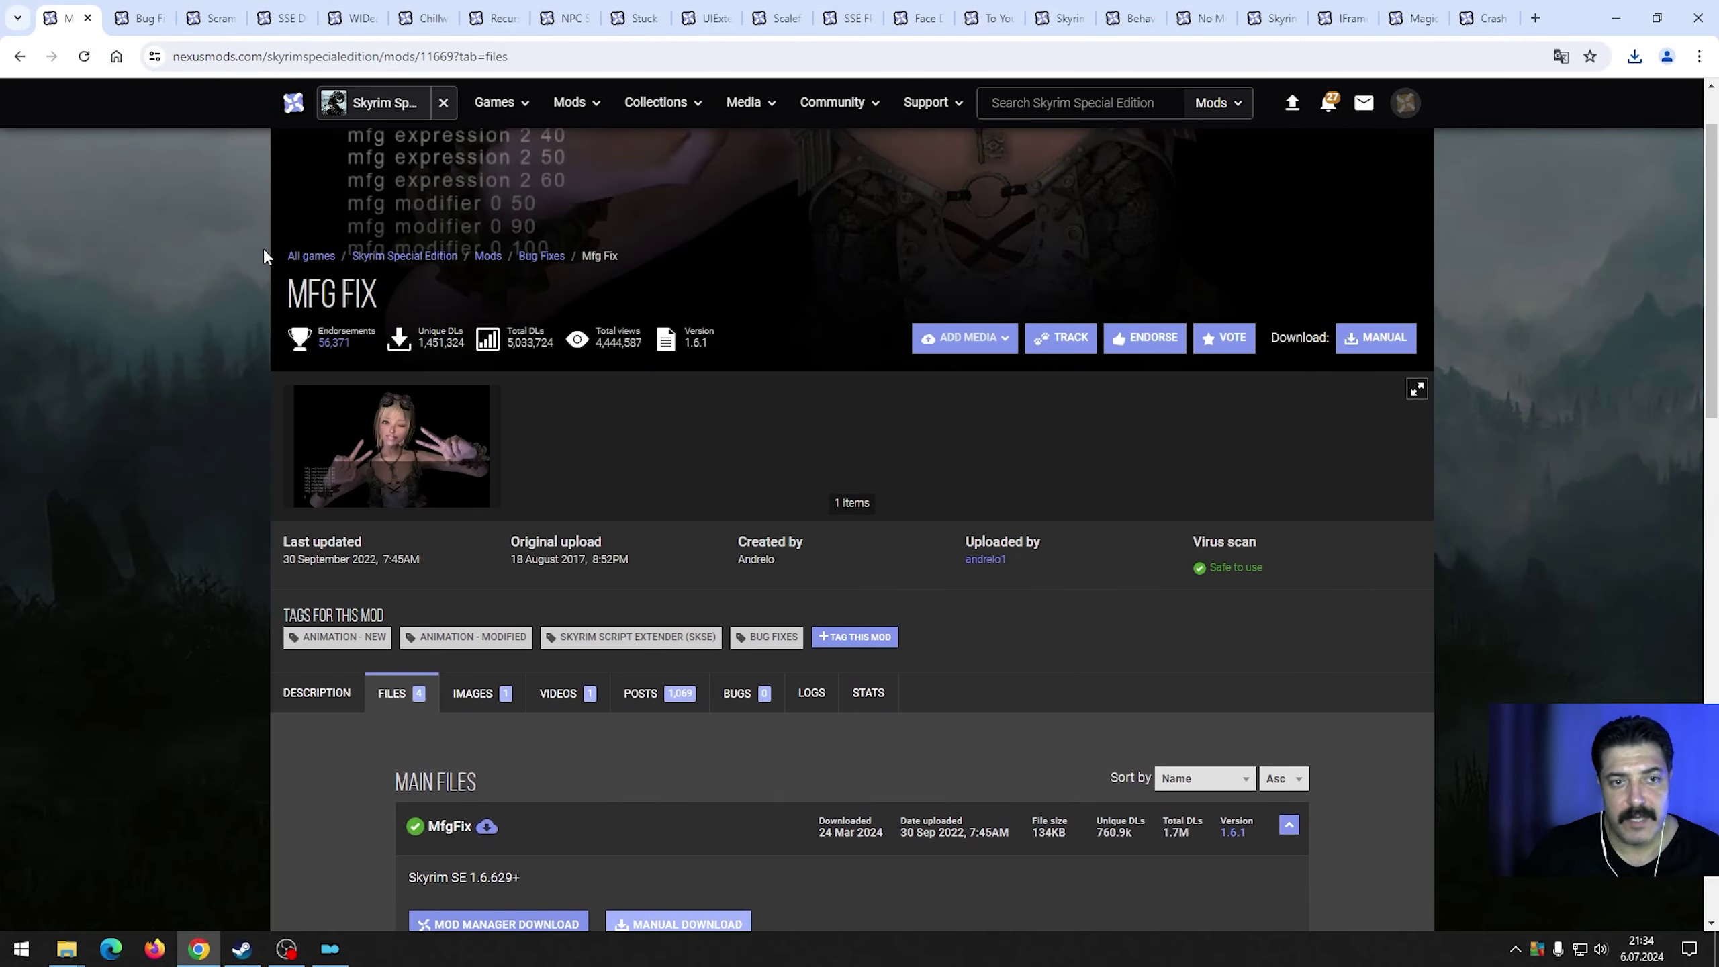
left_click(88, 18)
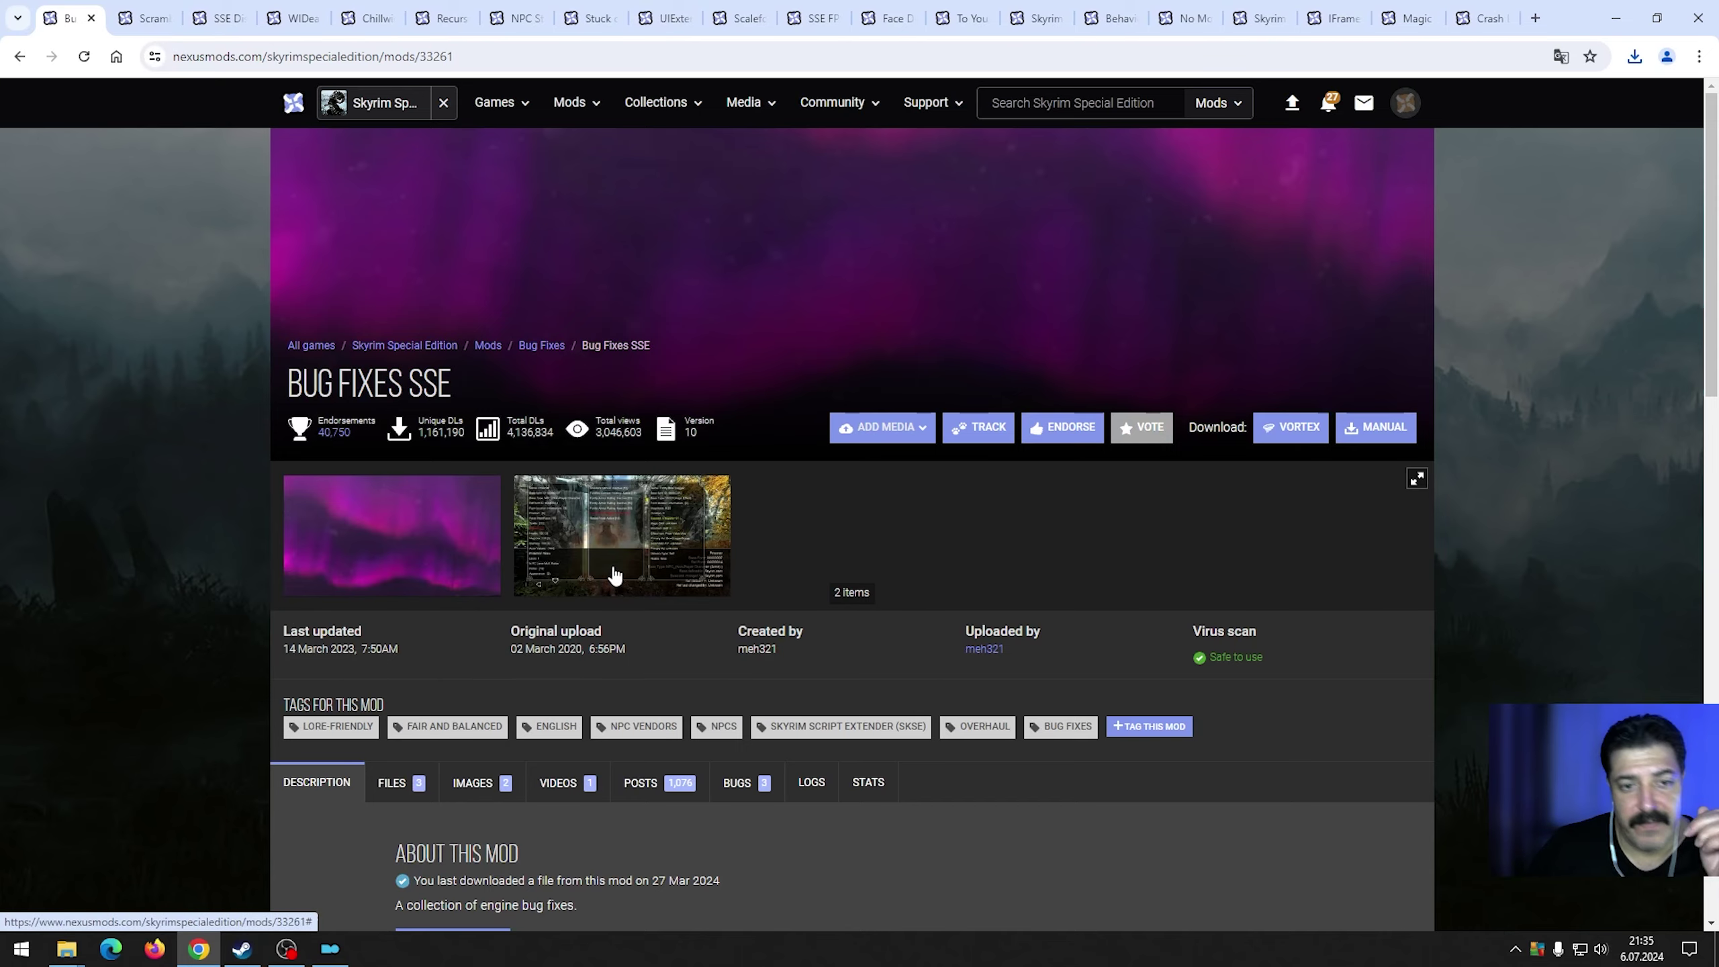